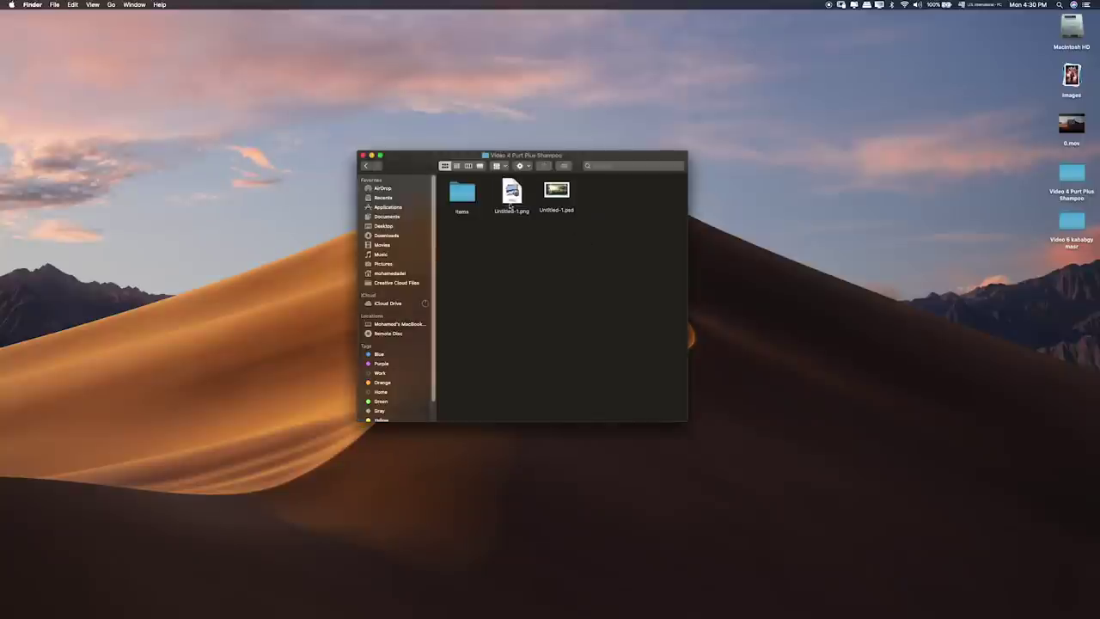
Step: Preview the finished shampoo ad image in Finder, then clear the file selection
key(space)
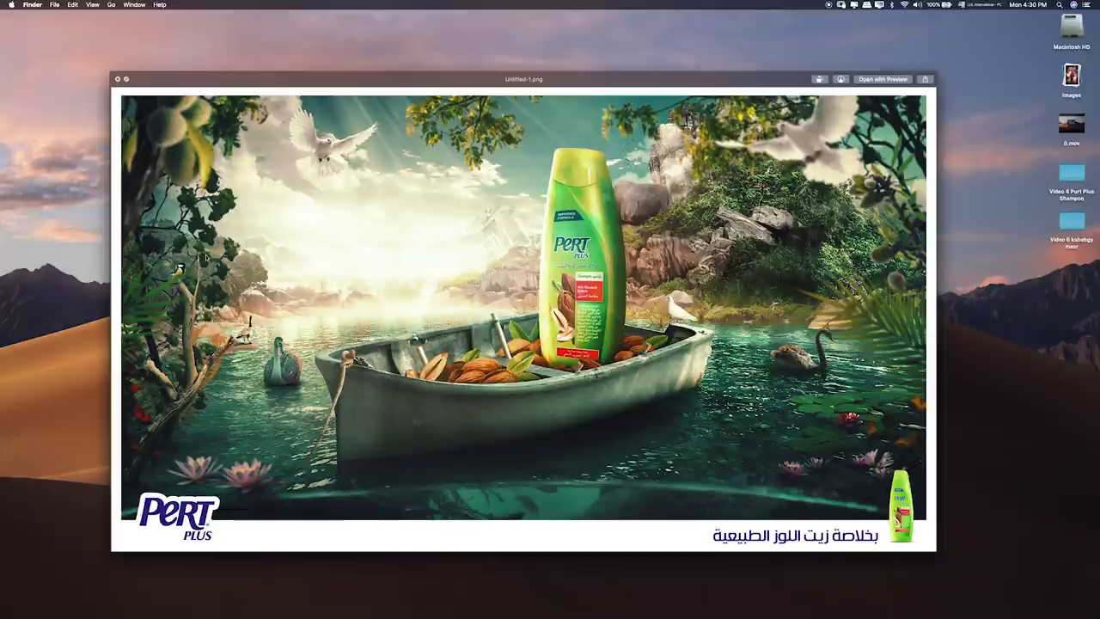
key(space)
click(498, 239)
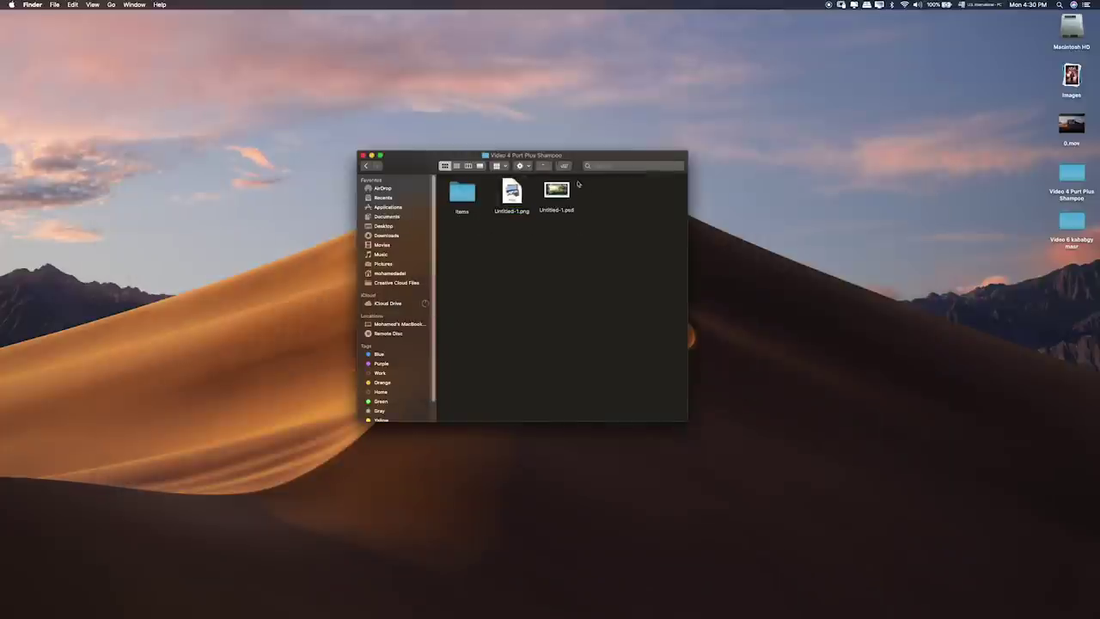
mouse_move(632, 602)
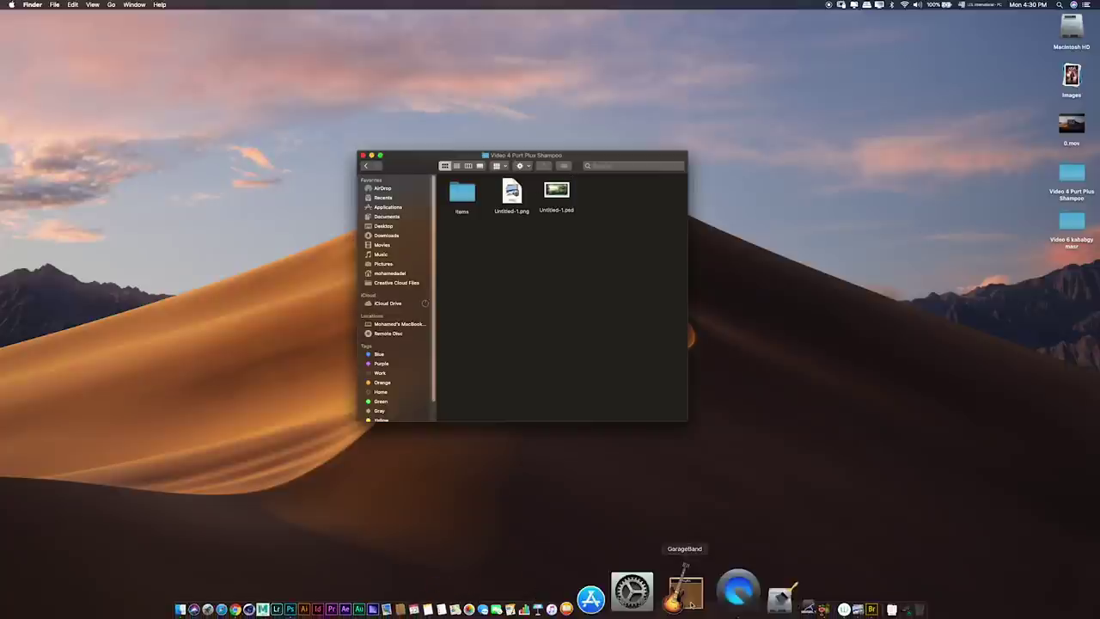
Step: Create a new 1920×1080 px, 300 ppi document named Shampoo
click(371, 592)
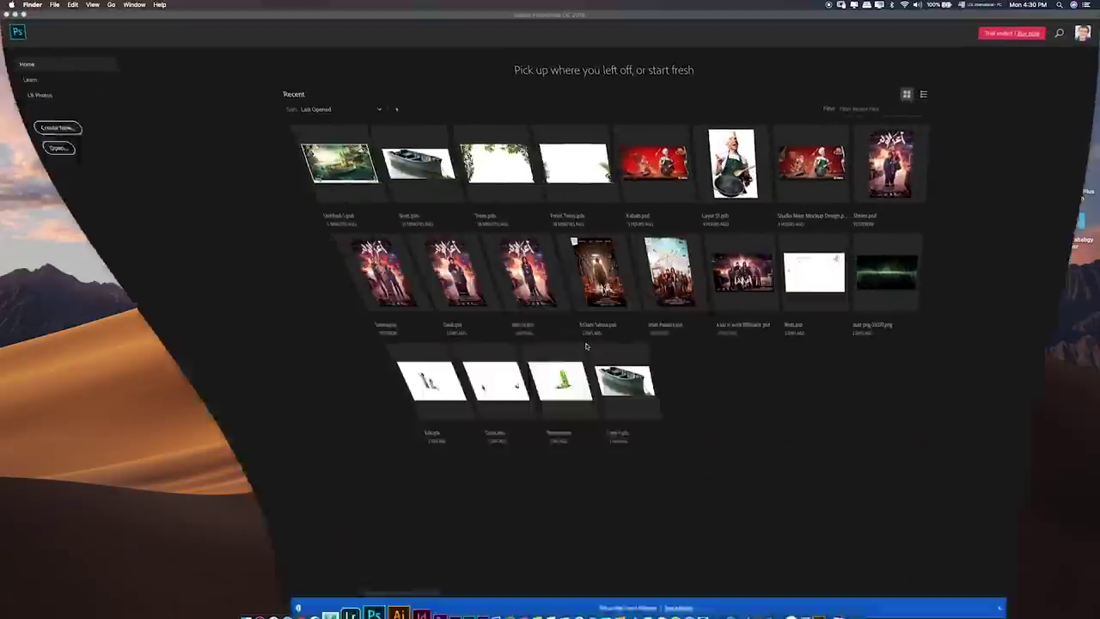
click(78, 5)
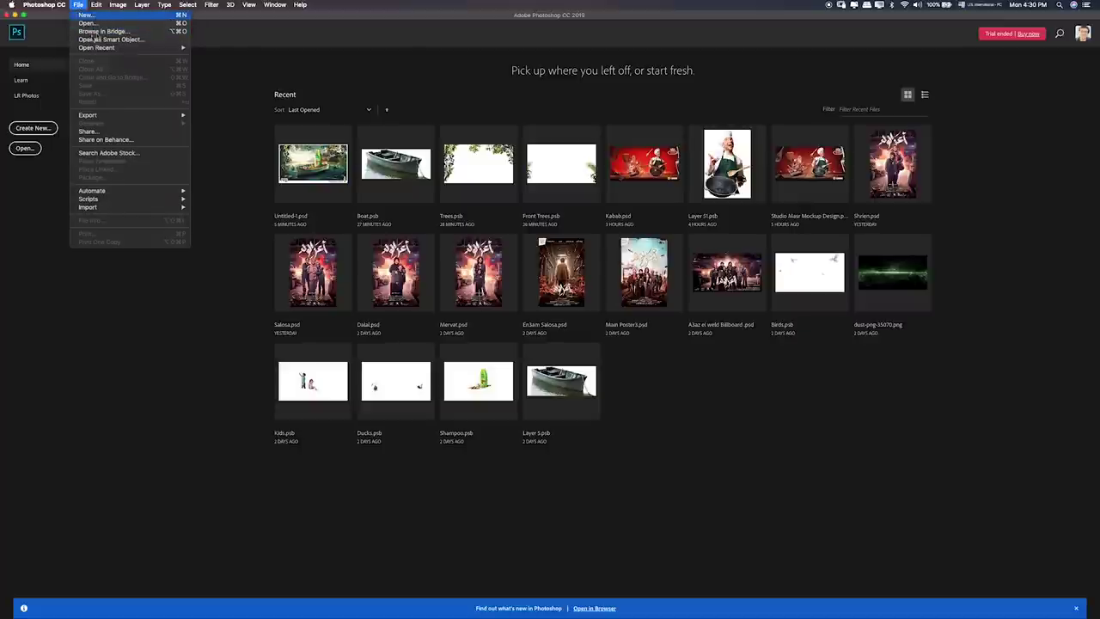
click(86, 18)
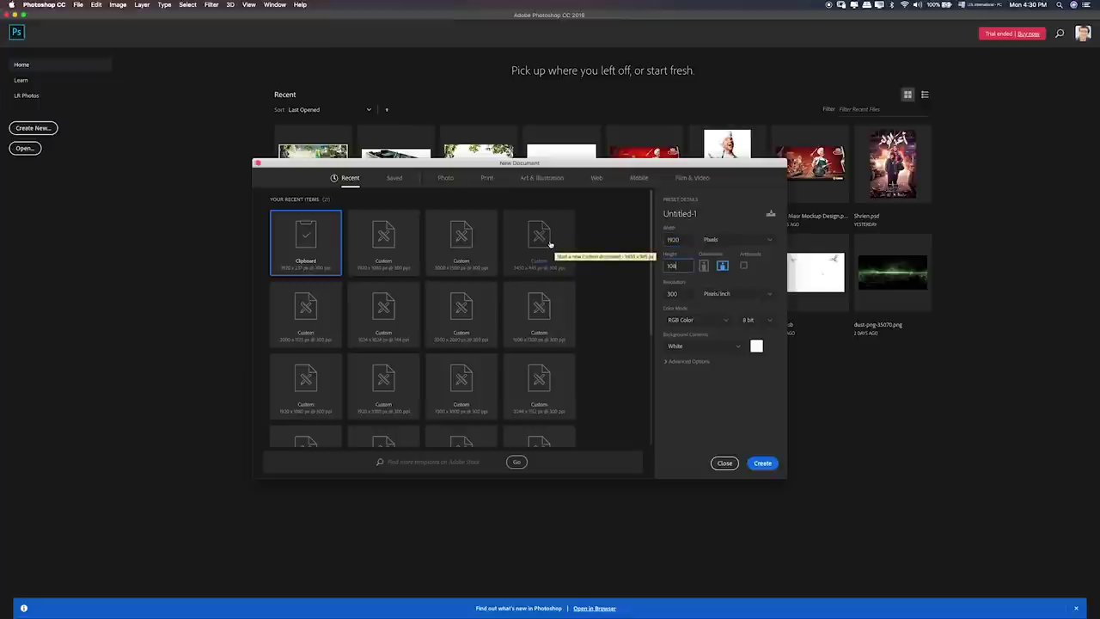
click(710, 212)
text(Shampoo)
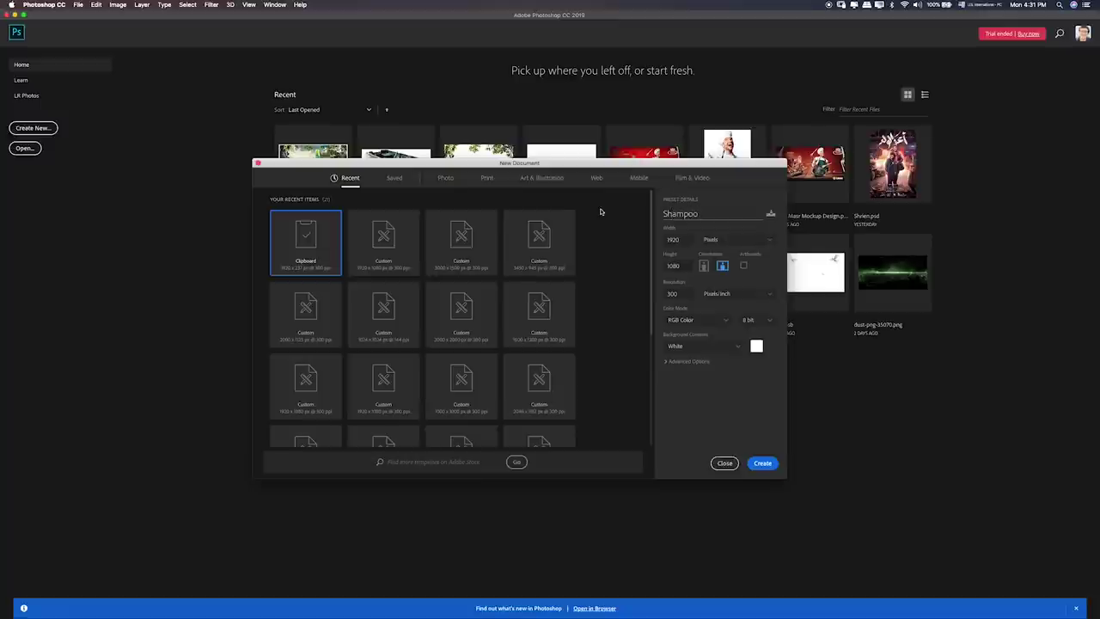
click(763, 464)
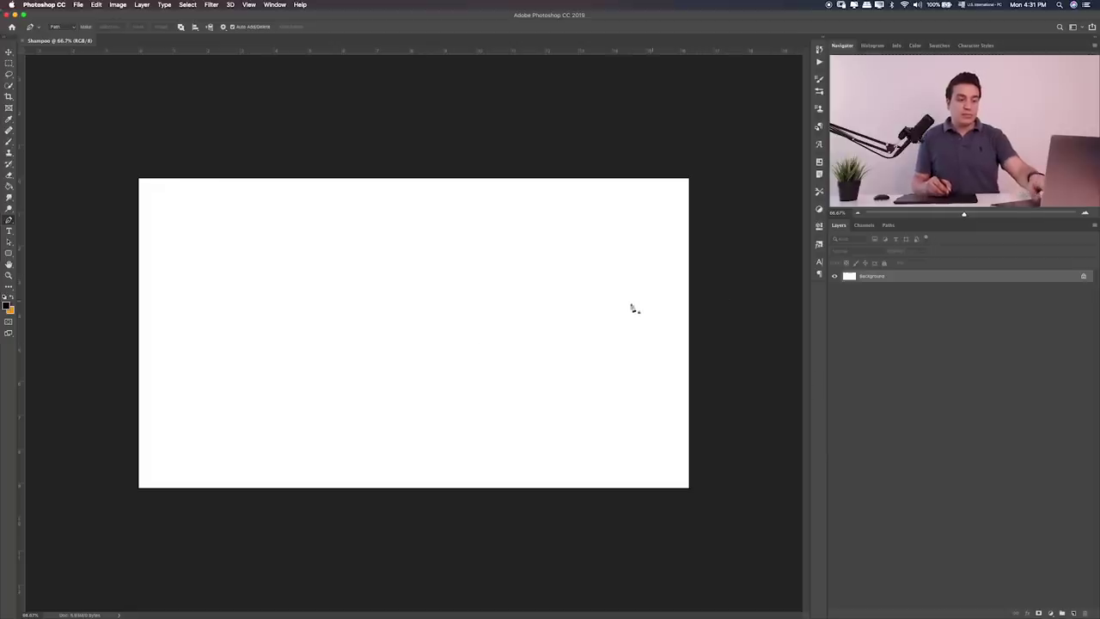
Step: Open the Items folder and preview the jungle mangrove and river-and-cliffs photos
key(super+0)
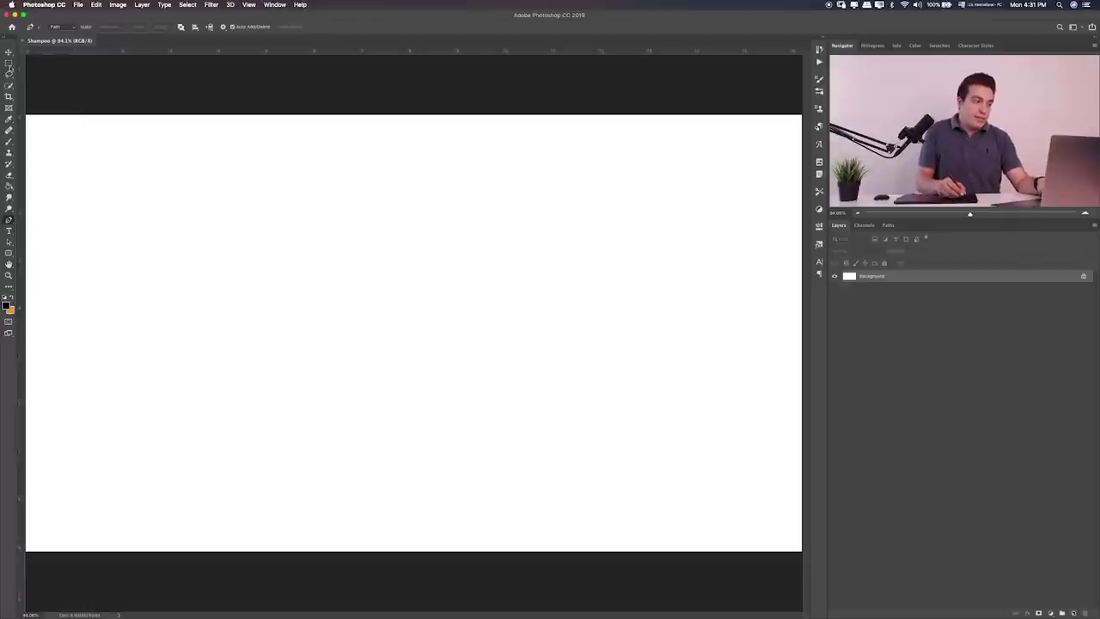
key(m)
key(super+Tab)
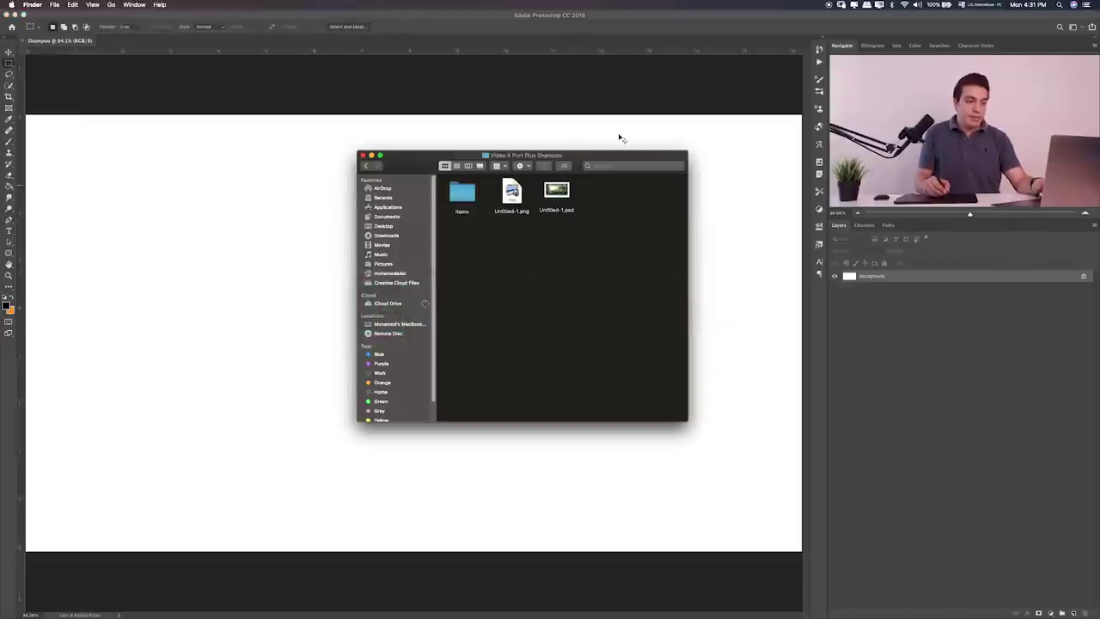
double_click(464, 194)
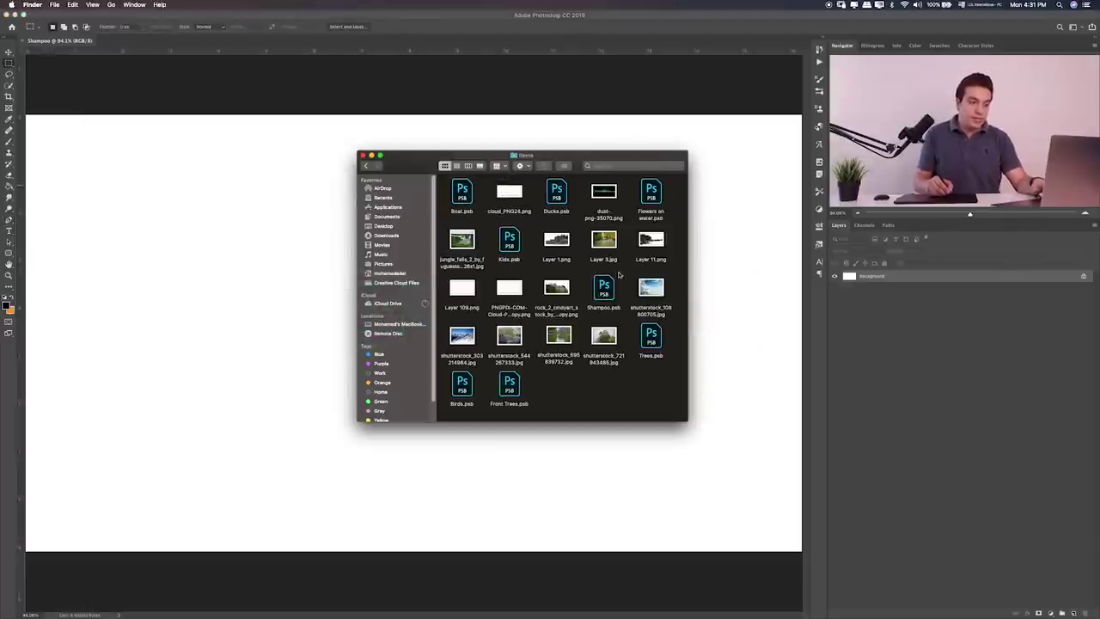
click(509, 337)
key(space)
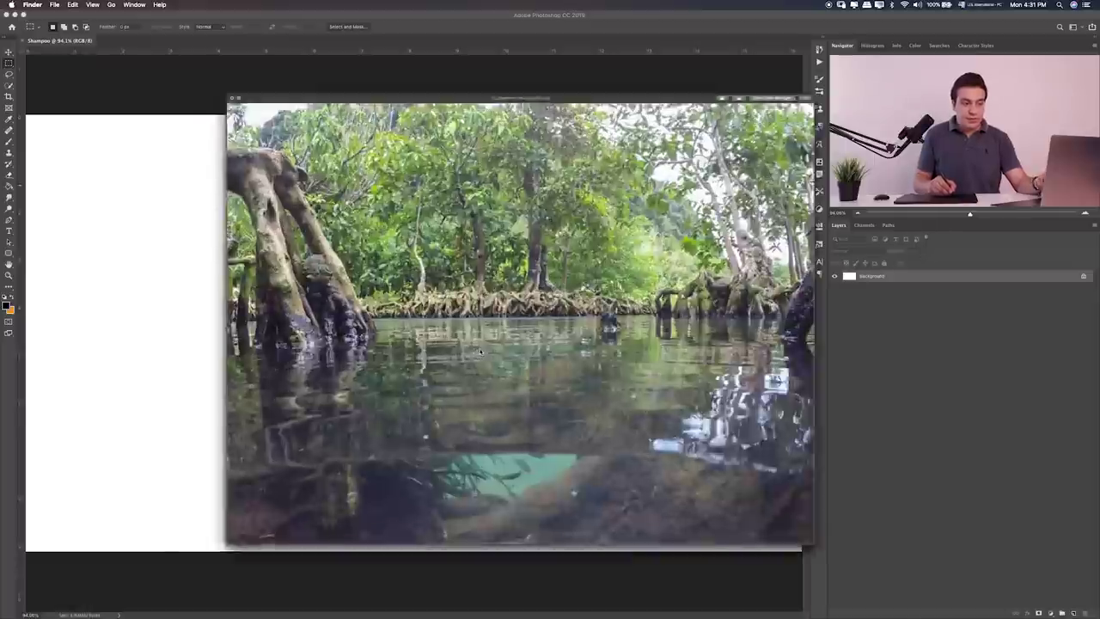
key(space)
click(567, 346)
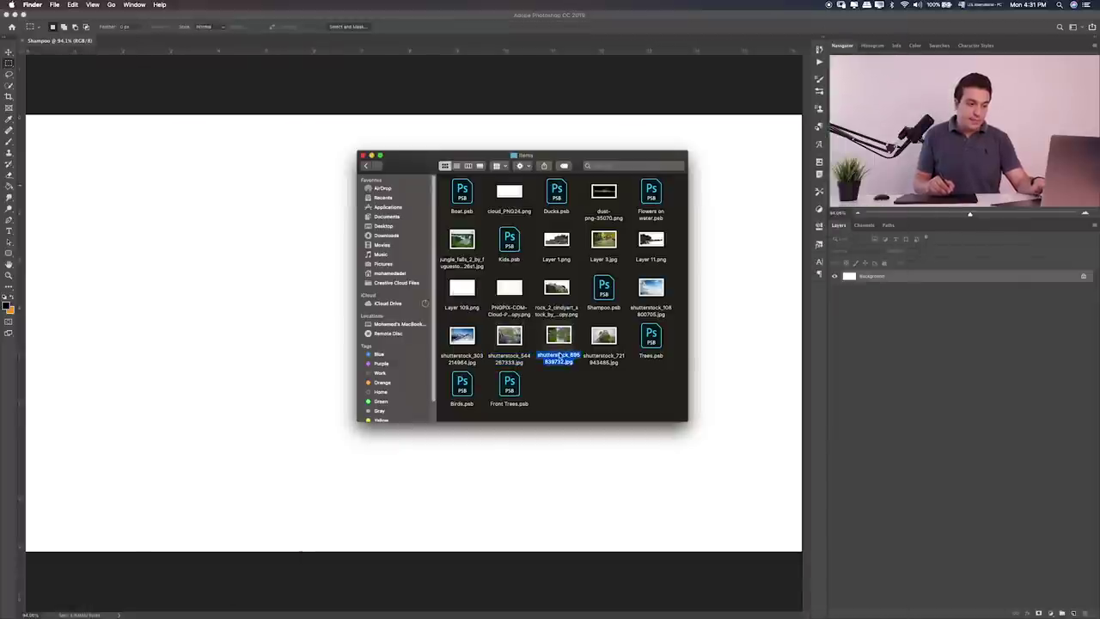
key(space)
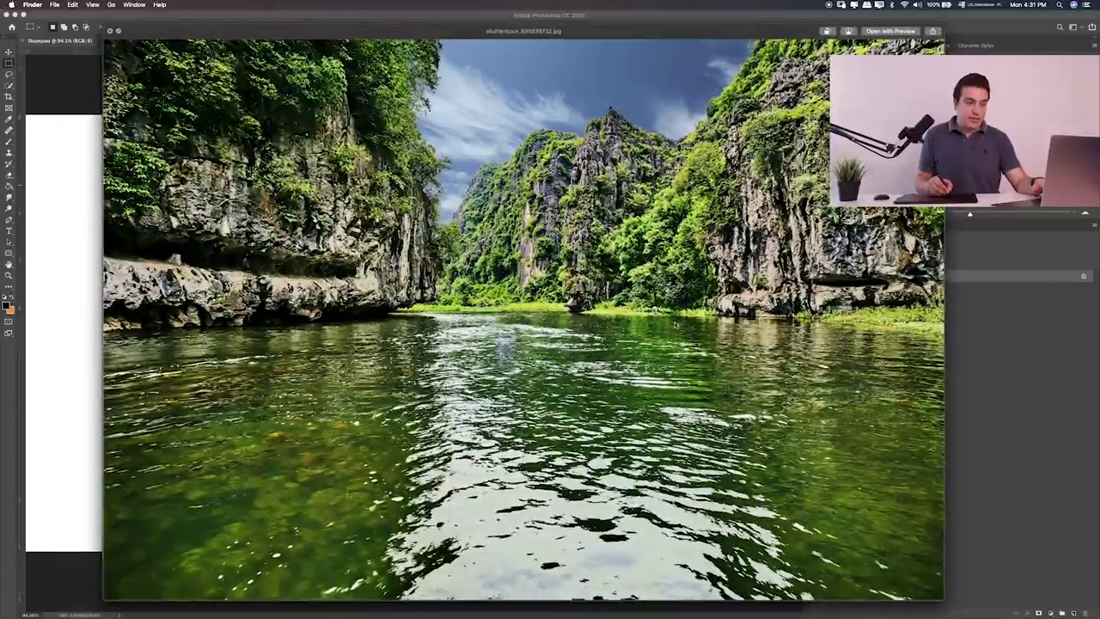
key(space)
Step: Place shutterstock_695839732.jpg (river and cliffs) and stretch it across the full canvas width
drag(558, 339, 233, 346)
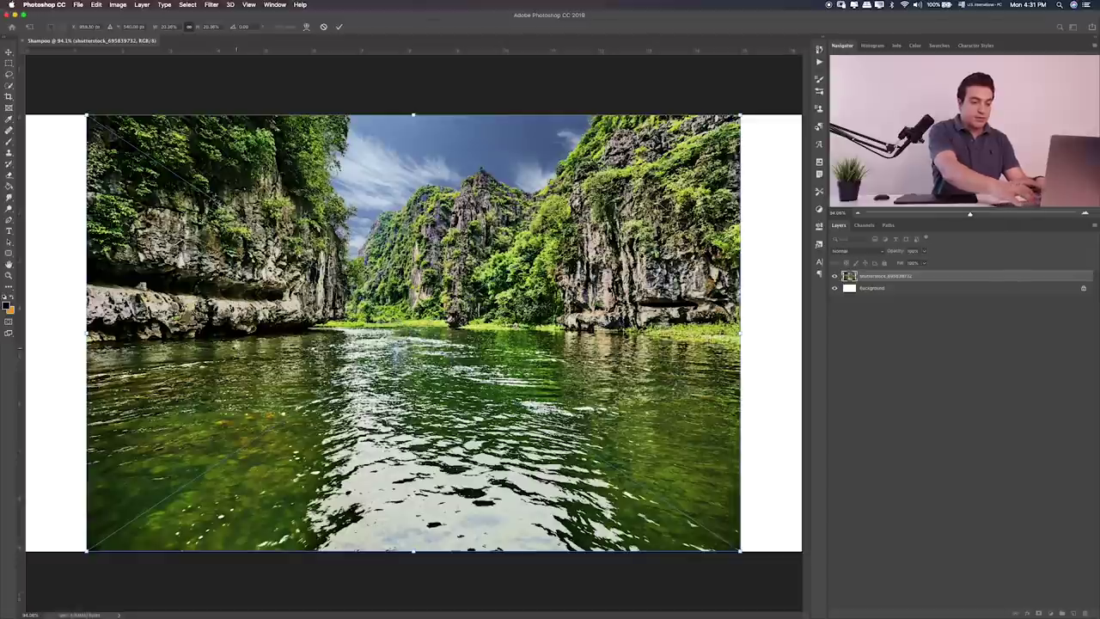
key(Return)
key(super+minus)
key(super+minus)
key(super+t)
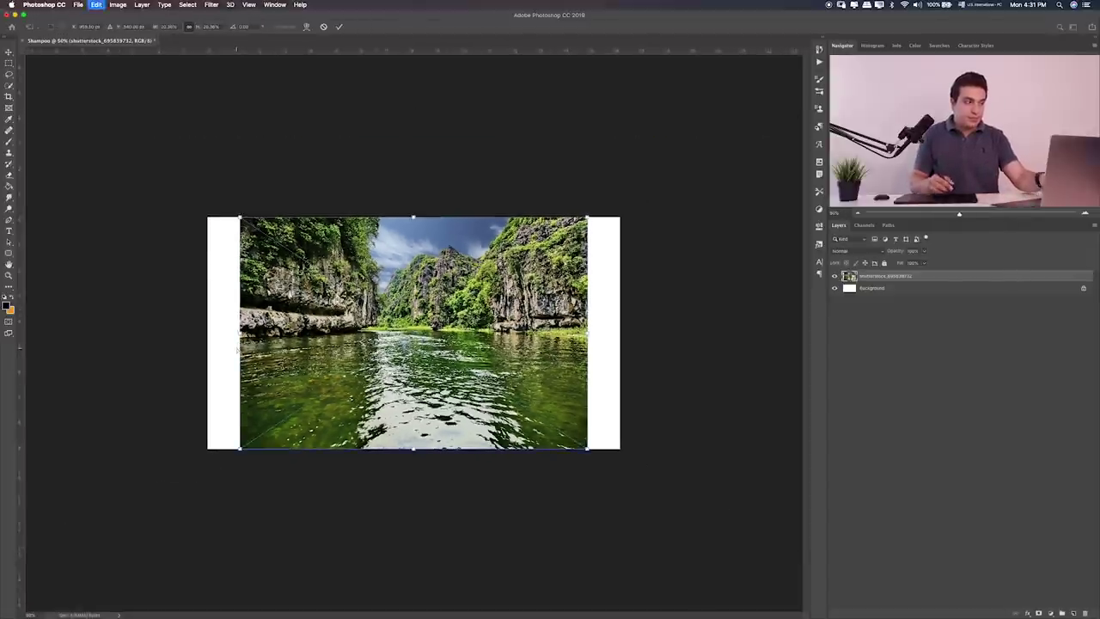
drag(412, 216, 414, 257)
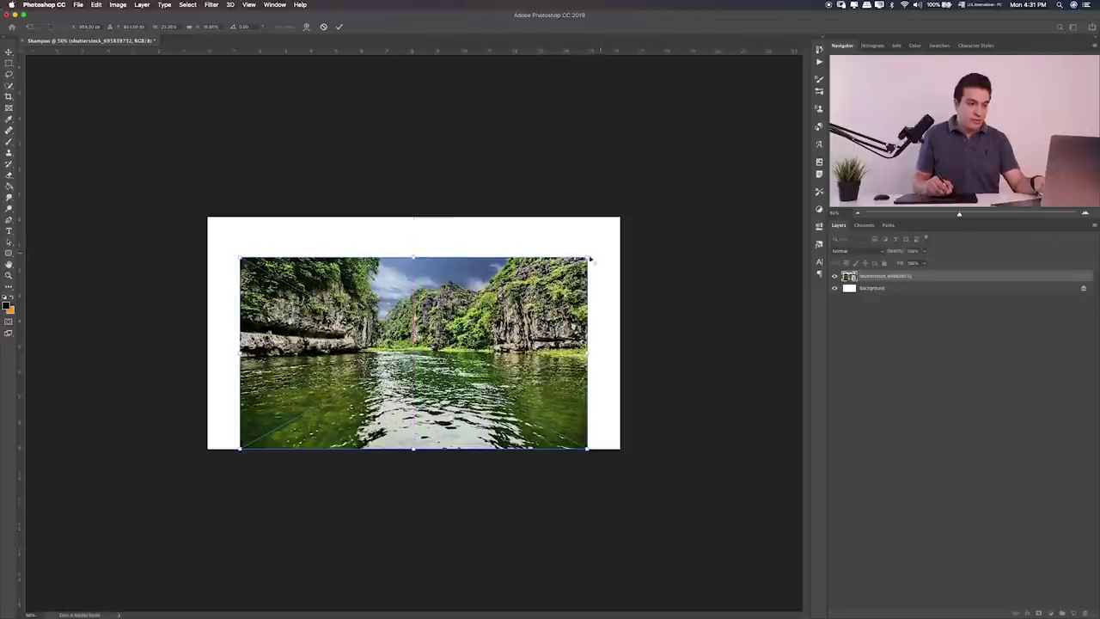
drag(591, 258, 625, 242)
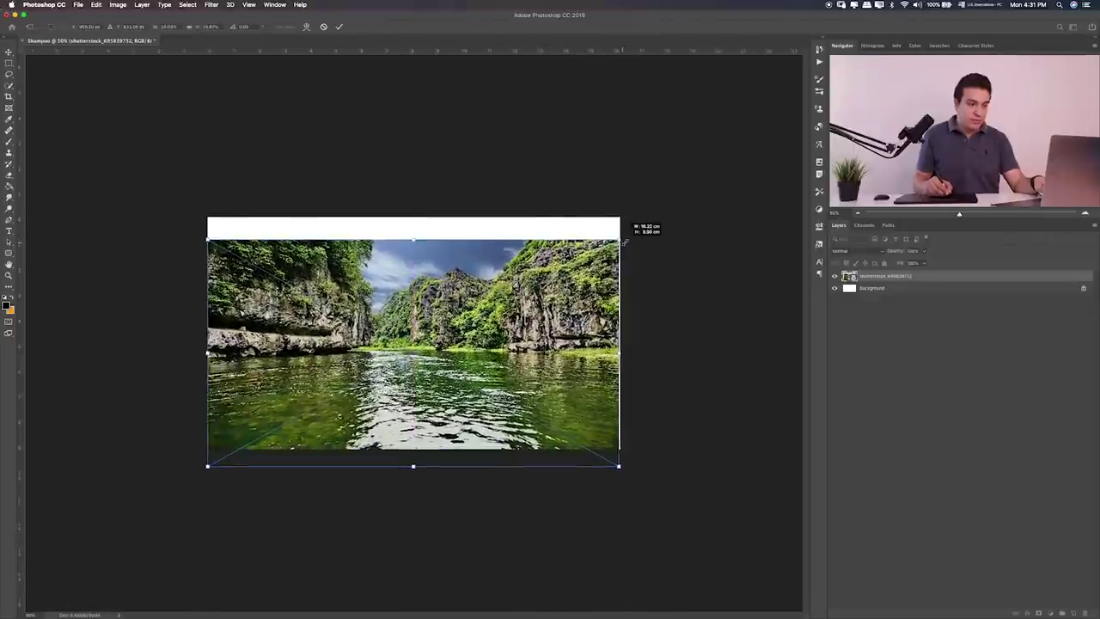
drag(624, 242, 626, 240)
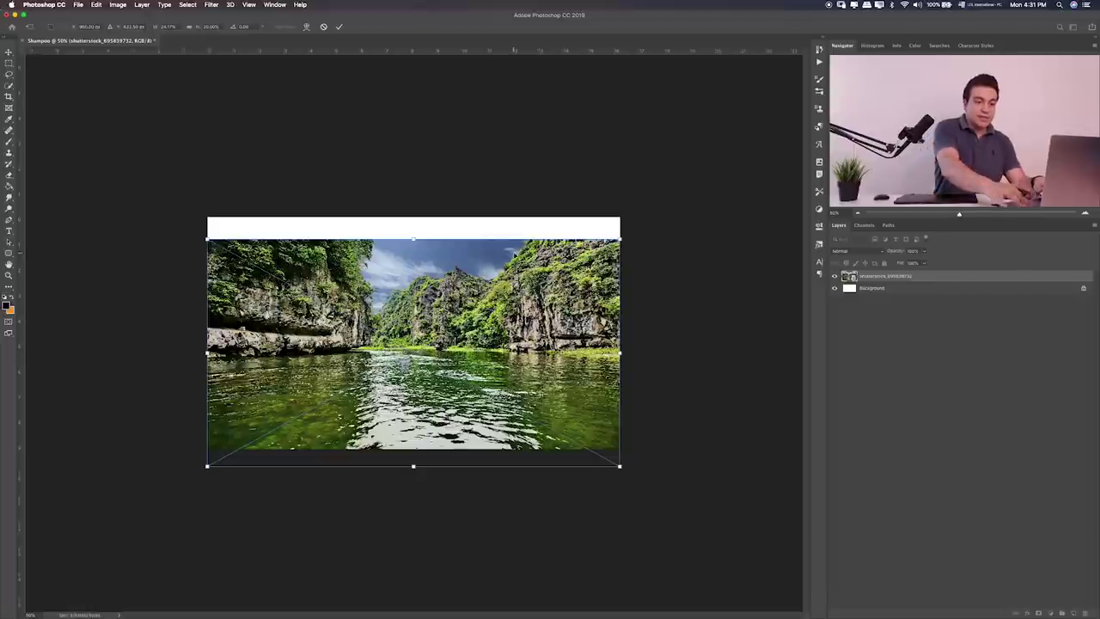
key(Return)
key(ctrl+0)
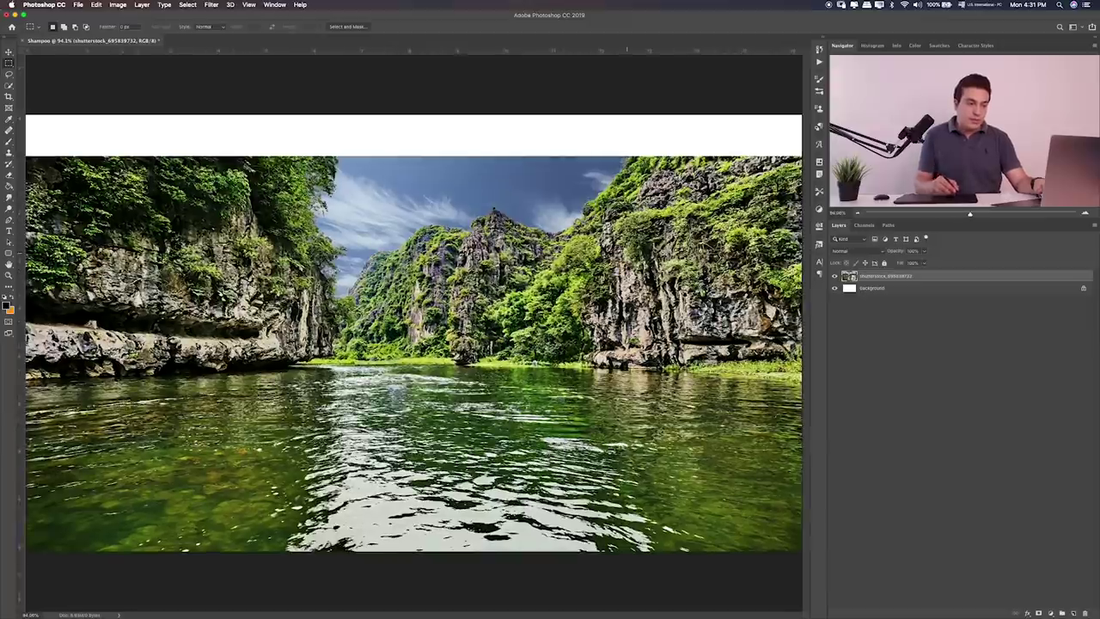
Step: Mask the river photo, painting away the cliffs, sky and treeline with a soft black brush
click(1039, 612)
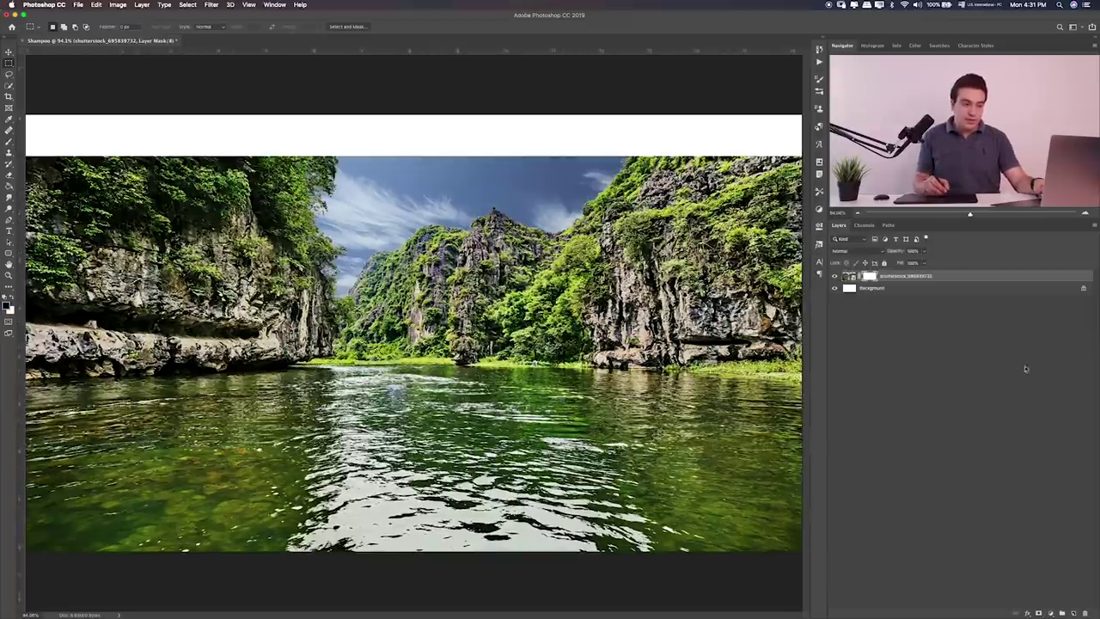
key(b)
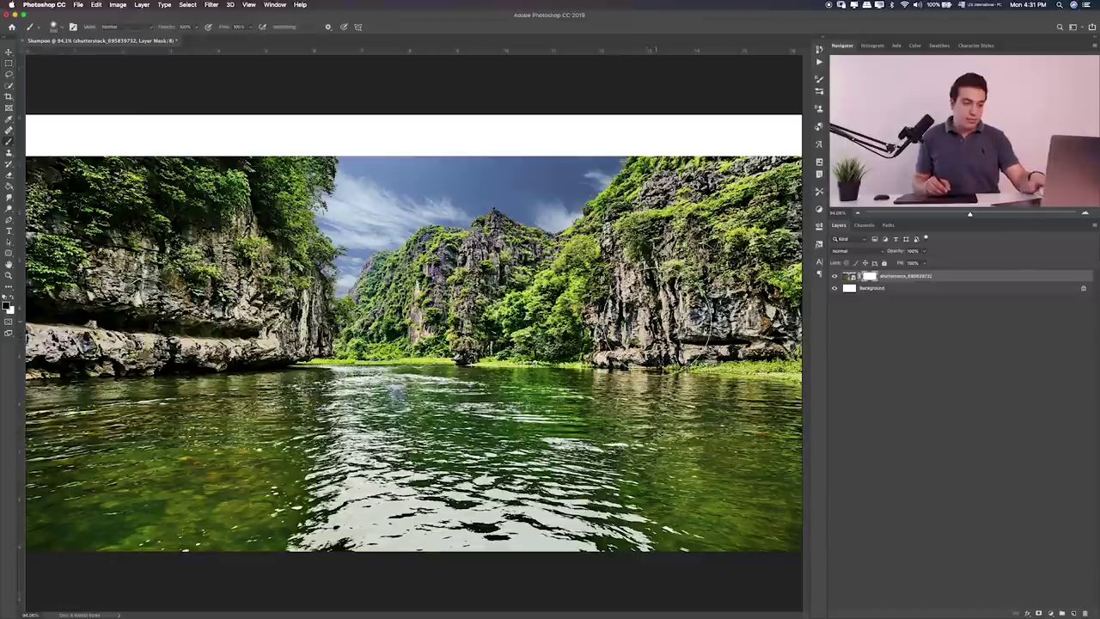
key(ctrl+minus)
mouse_move(717, 258)
mouse_down()
mouse_move(527, 208)
mouse_move(98, 246)
mouse_move(580, 228)
mouse_move(504, 250)
mouse_move(64, 292)
mouse_move(734, 304)
mouse_move(590, 291)
mouse_move(49, 319)
mouse_move(562, 290)
mouse_move(679, 335)
mouse_move(288, 335)
mouse_up()
drag(726, 347, 130, 347)
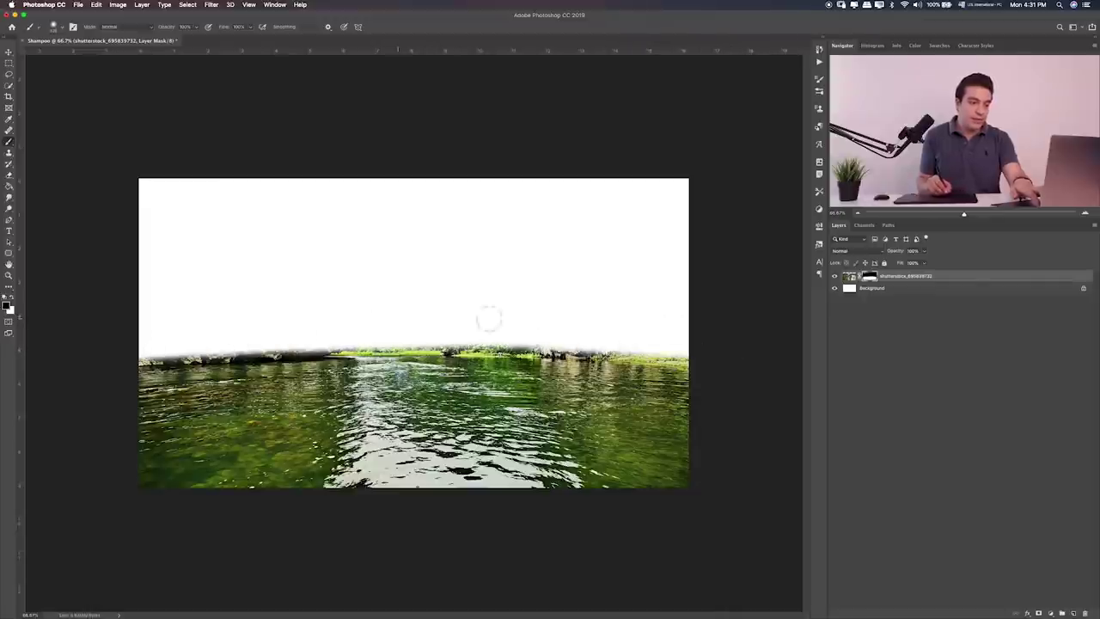
drag(711, 339, 123, 348)
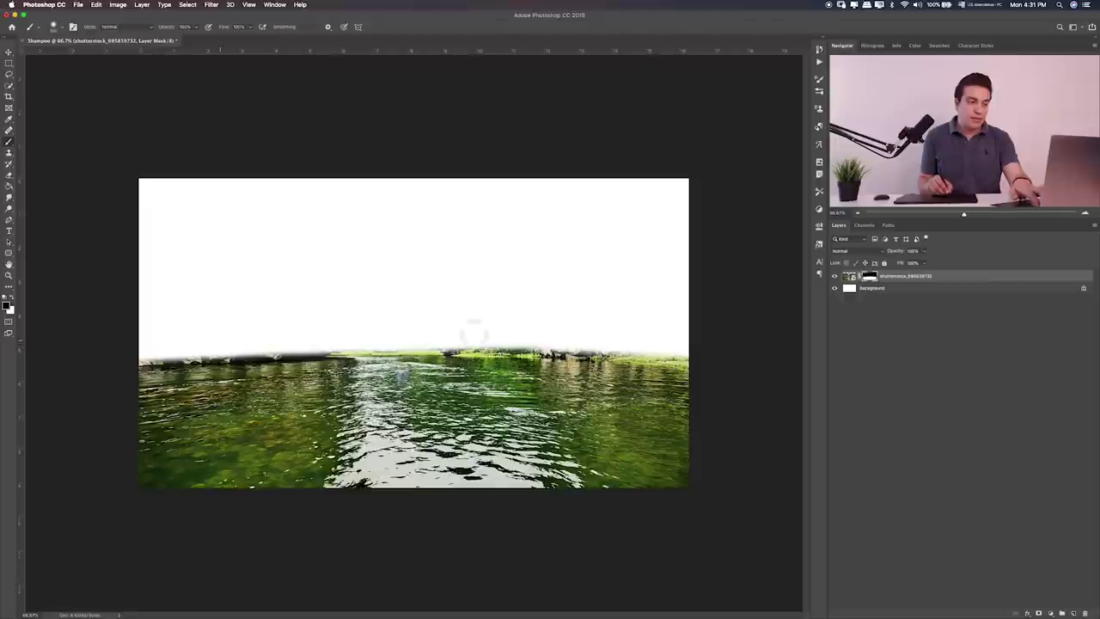
key(super+0)
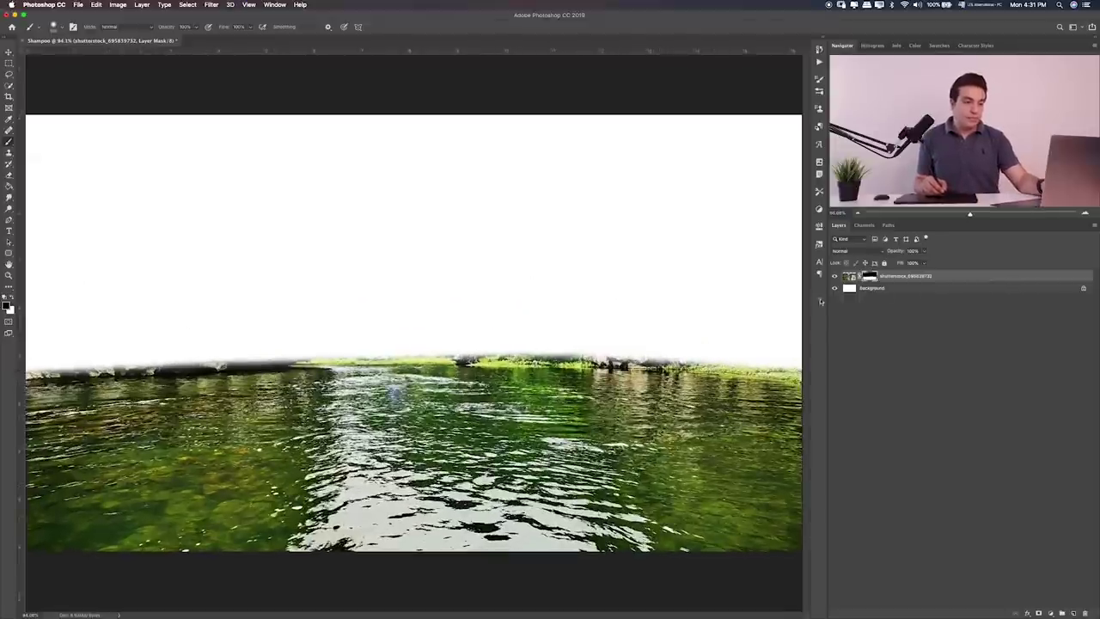
Step: Raise the river photo's Hue in Hue/Saturation to shift the water toward teal
click(965, 275)
key(super+u)
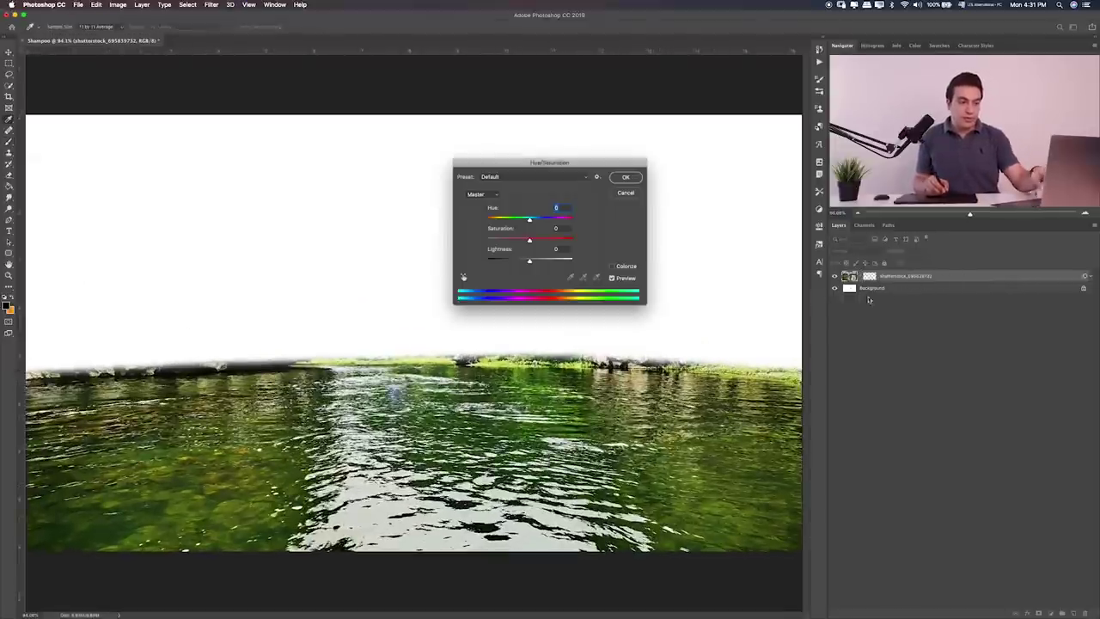
drag(529, 221, 559, 222)
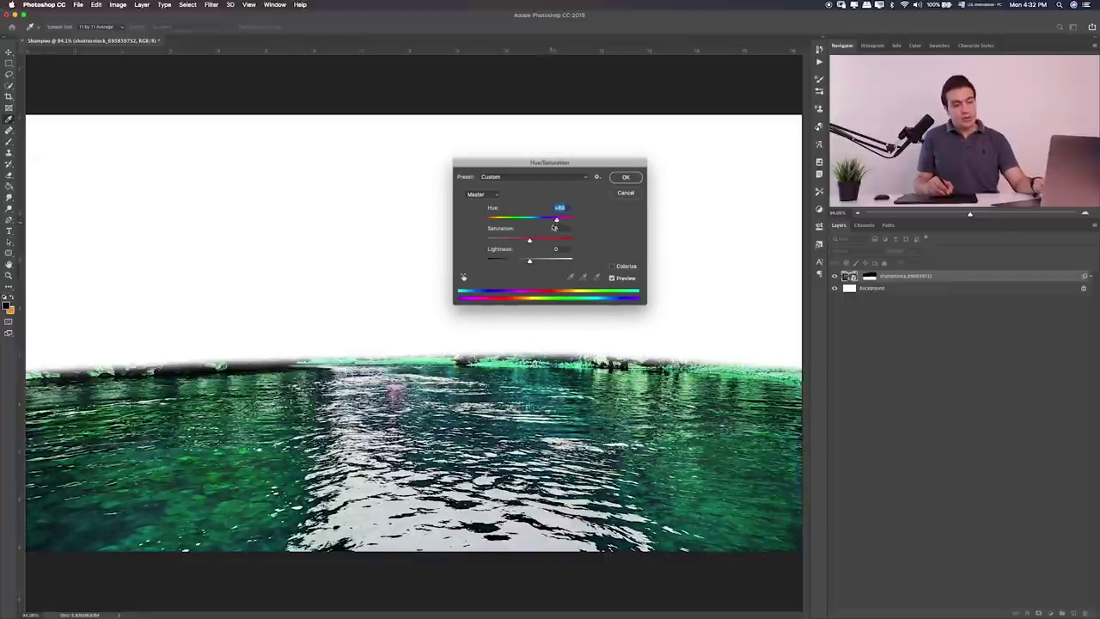
drag(554, 226, 553, 227)
click(626, 178)
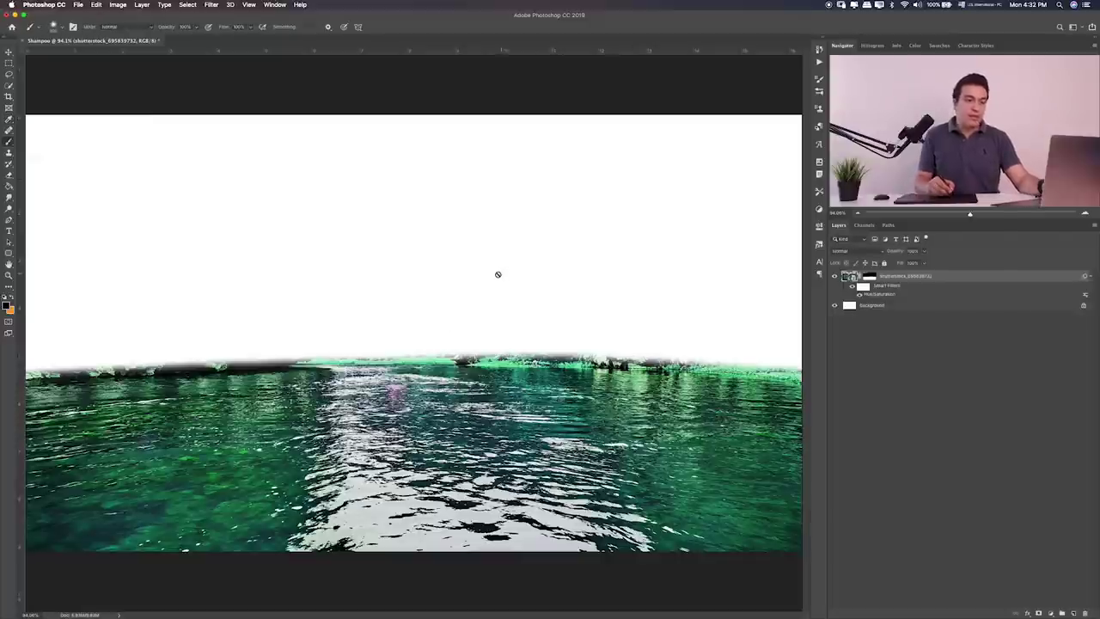
key(super+Tab)
Step: Place the jungle mangrove photo onto the Shampoo canvas as a new layer
click(520, 341)
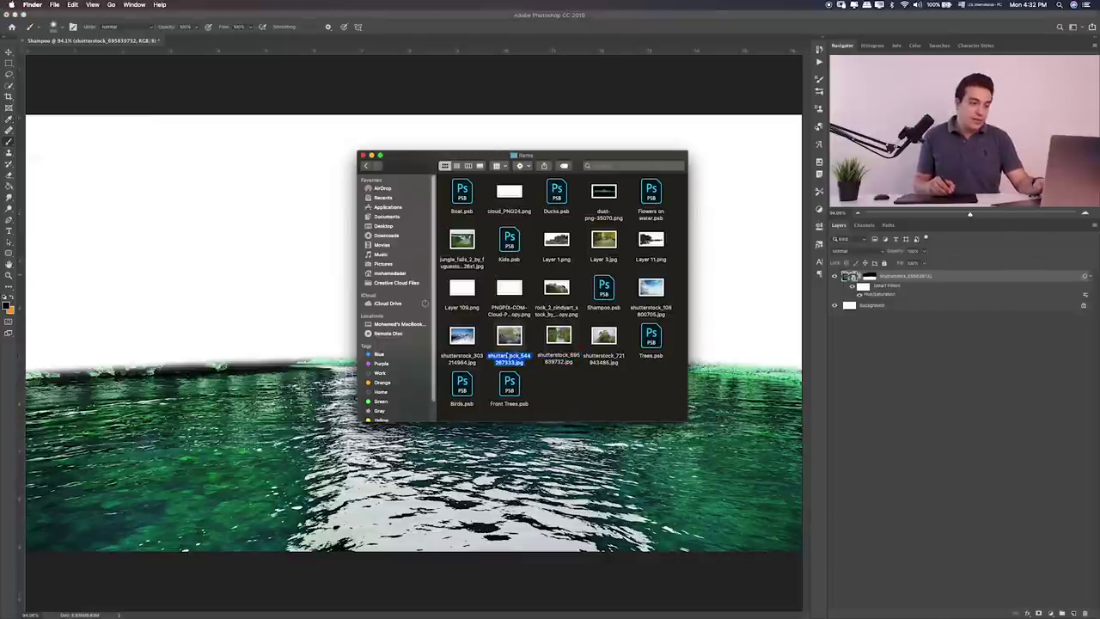
key(space)
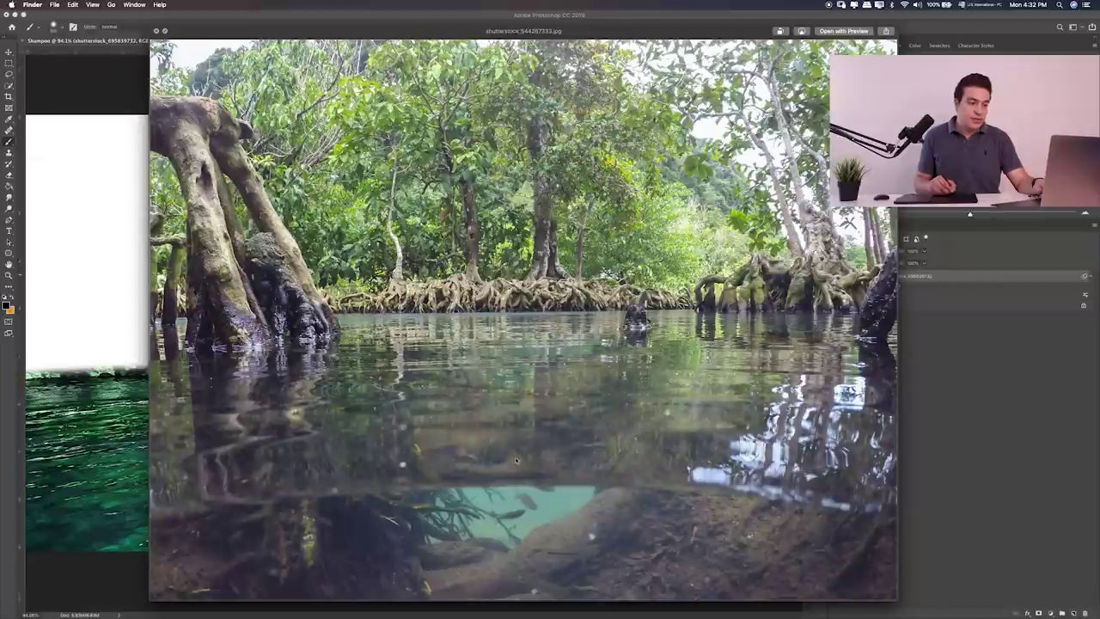
key(space)
mouse_move(508, 335)
mouse_down()
mouse_move(382, 383)
mouse_move(327, 378)
mouse_up()
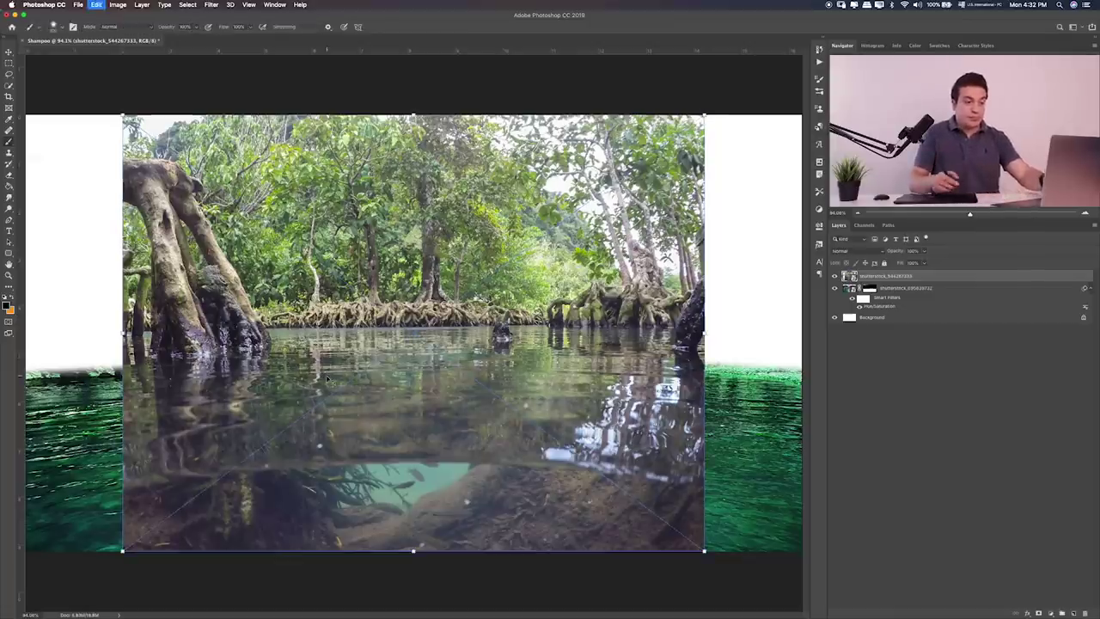
Step: Scale the lake photo to the full canvas width and nudge it up slightly
mouse_move(413, 114)
mouse_down()
mouse_move(414, 397)
mouse_move(414, 378)
mouse_up()
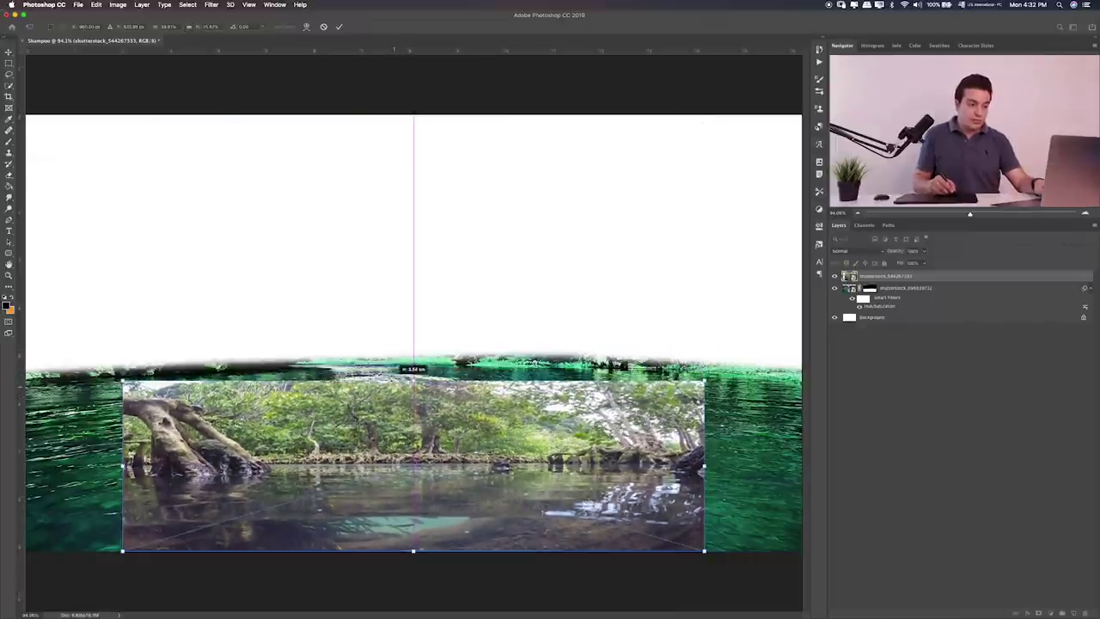
drag(705, 378, 808, 344)
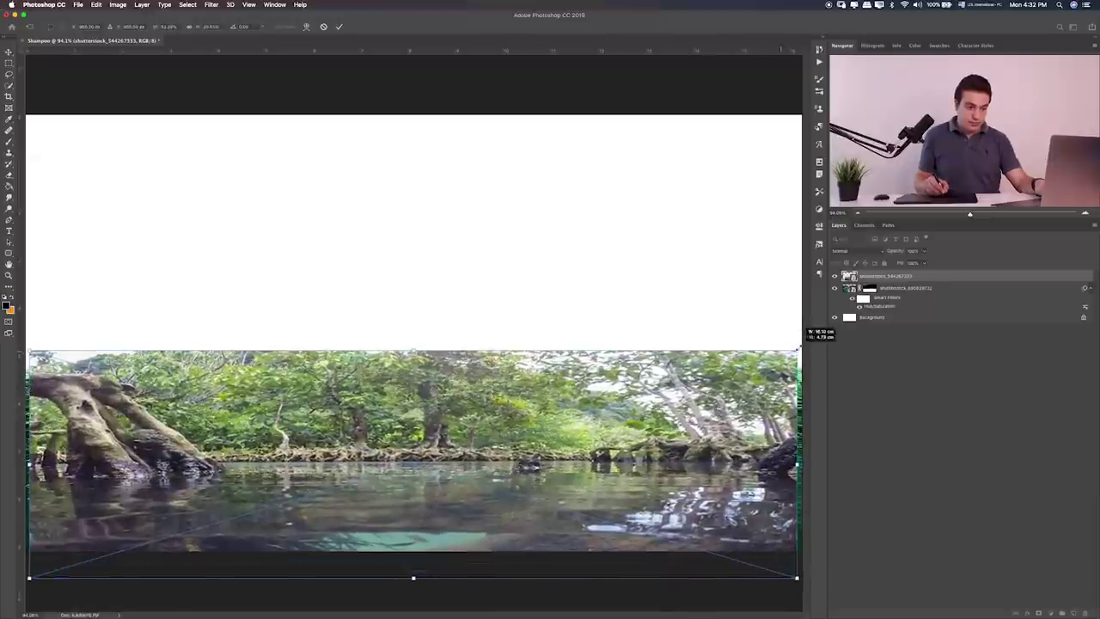
drag(726, 384, 709, 371)
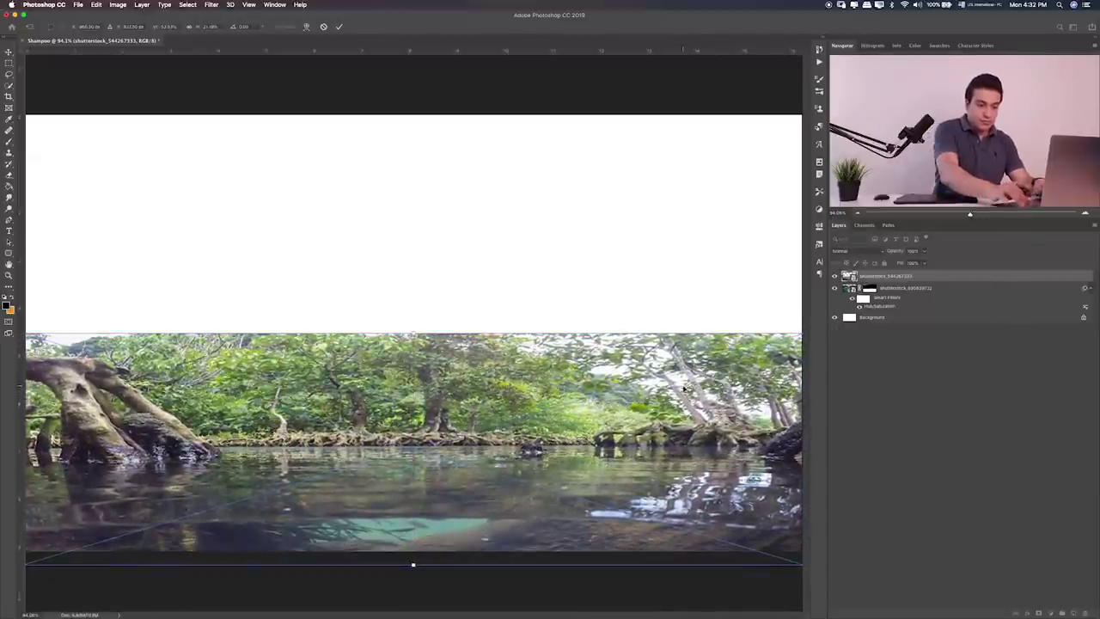
key(Return)
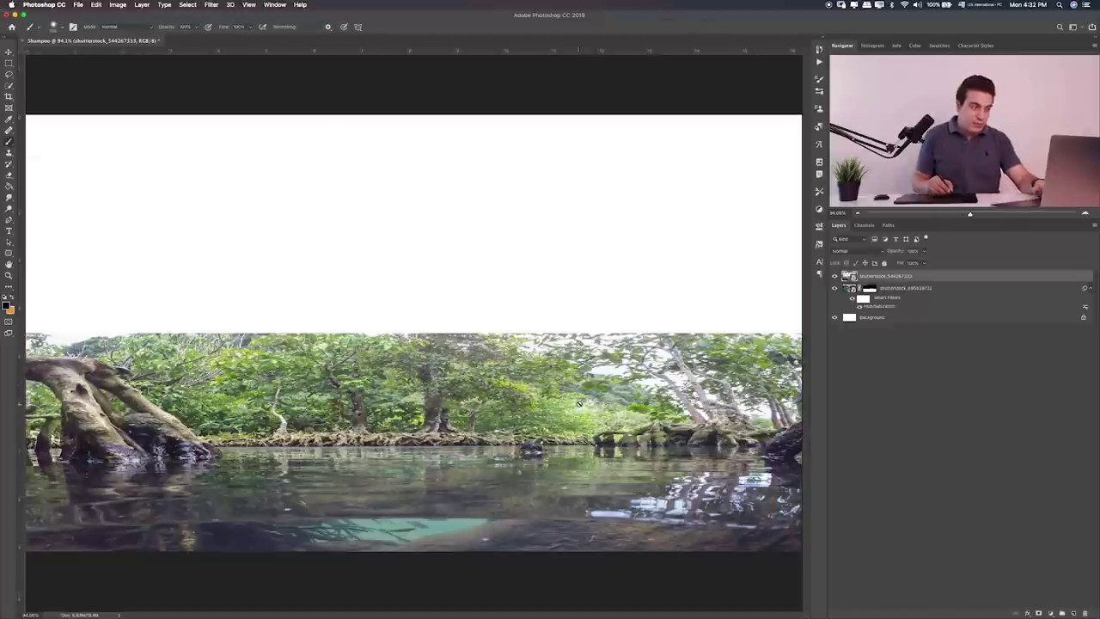
key(v)
drag(579, 403, 581, 400)
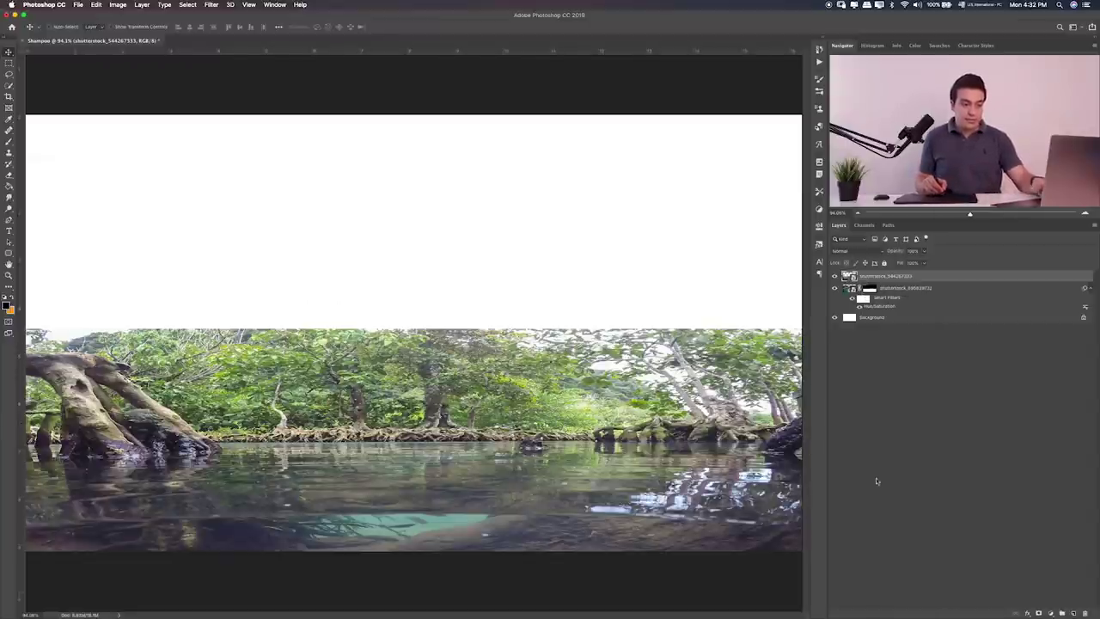
Step: Add a layer mask to the lake photo and start a pen path along the underwater line
key(ctrl+minus)
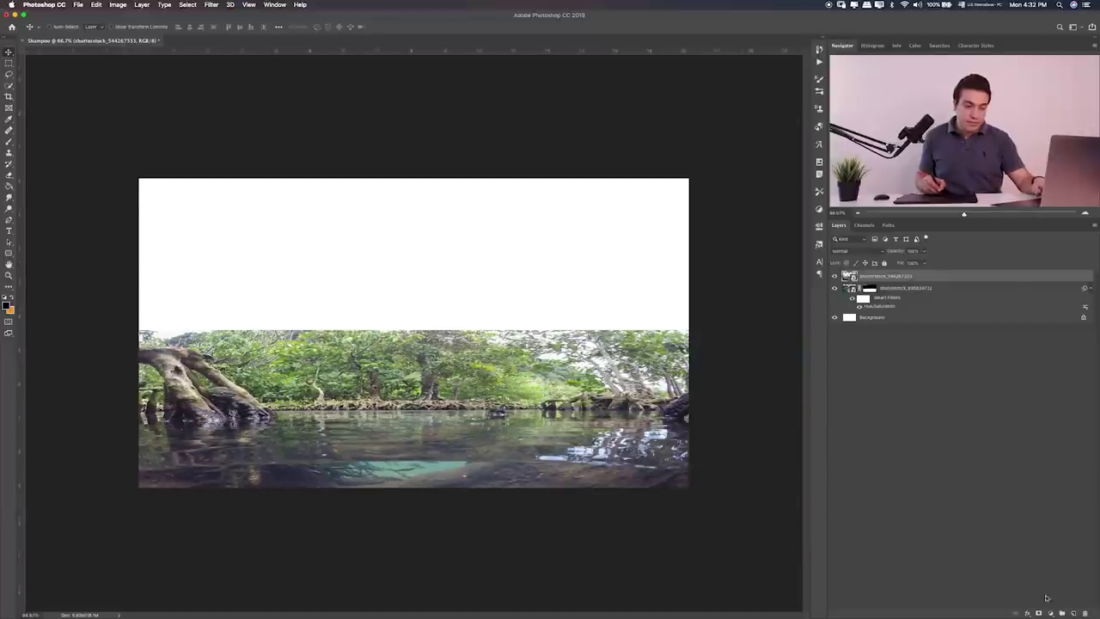
click(1038, 613)
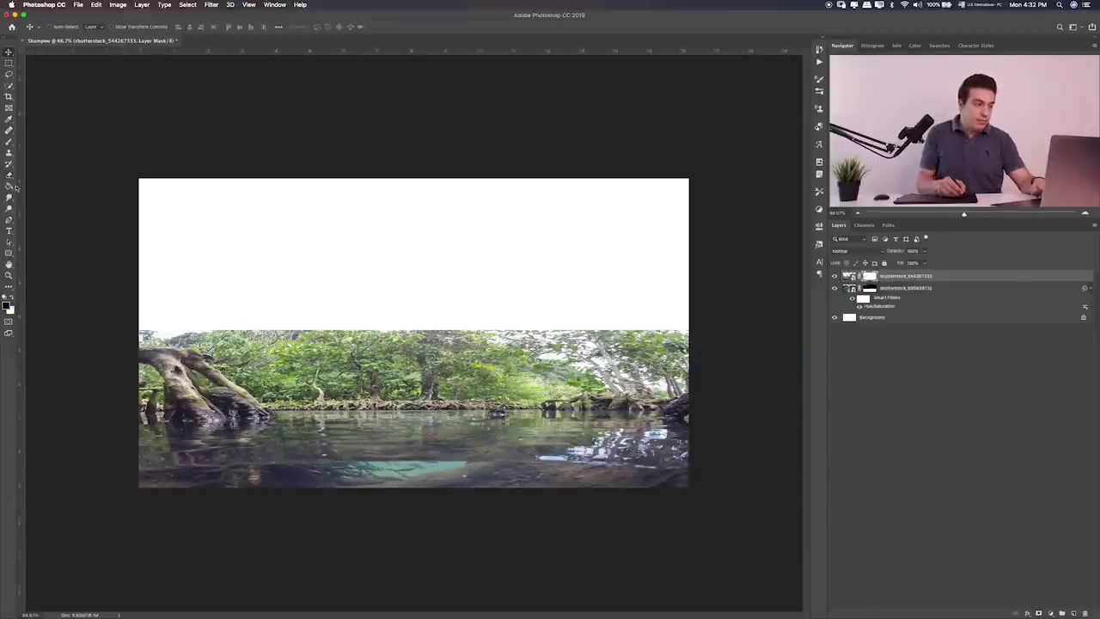
click(12, 222)
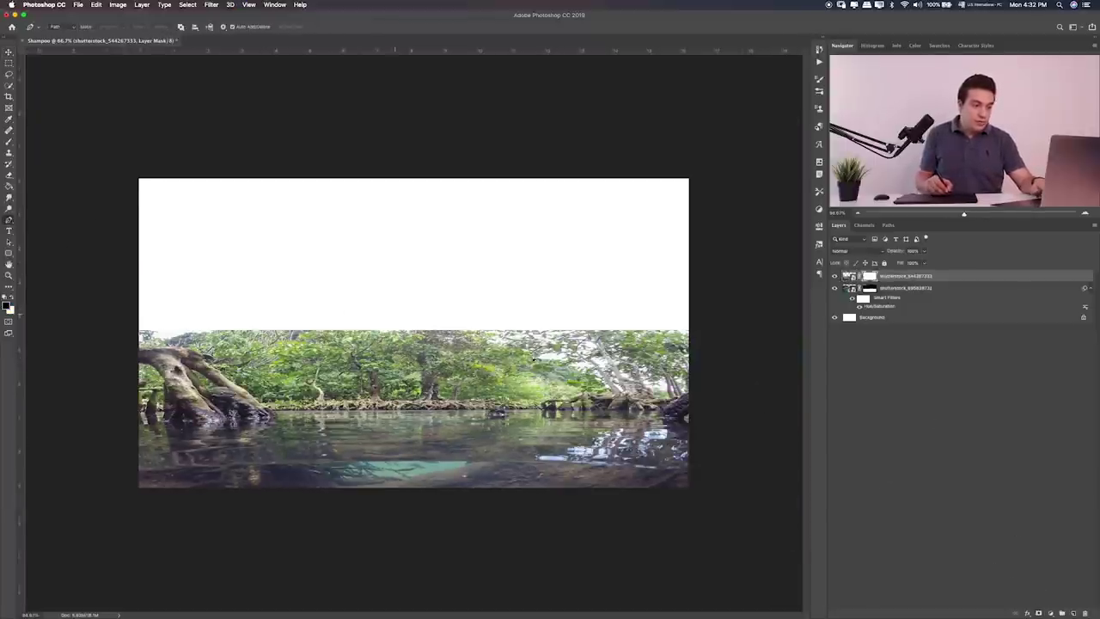
click(697, 472)
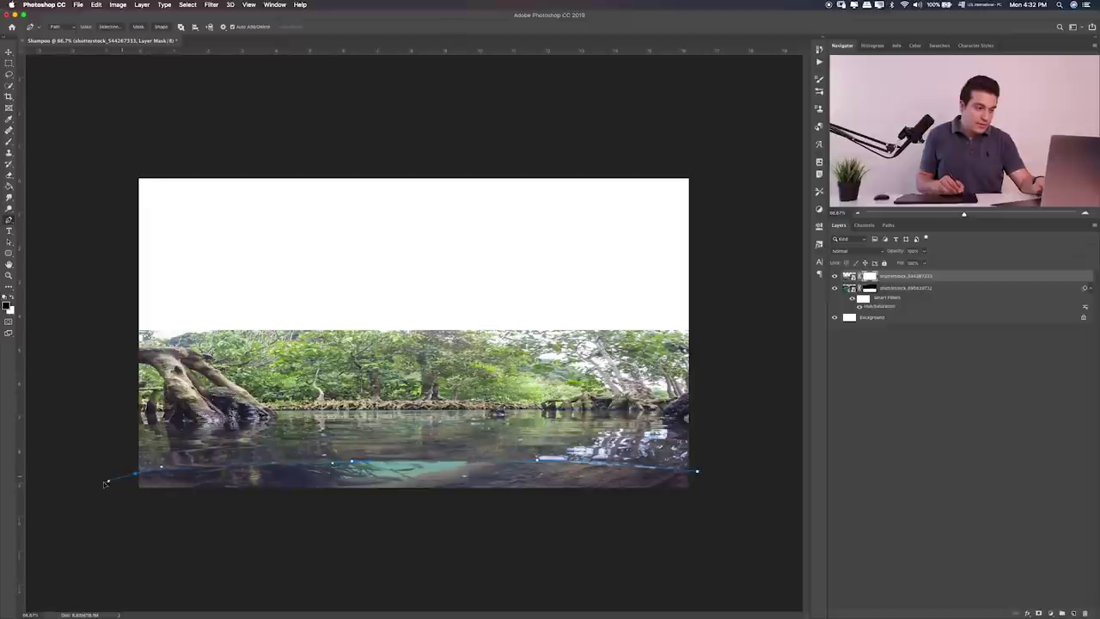
key(ctrl+plus)
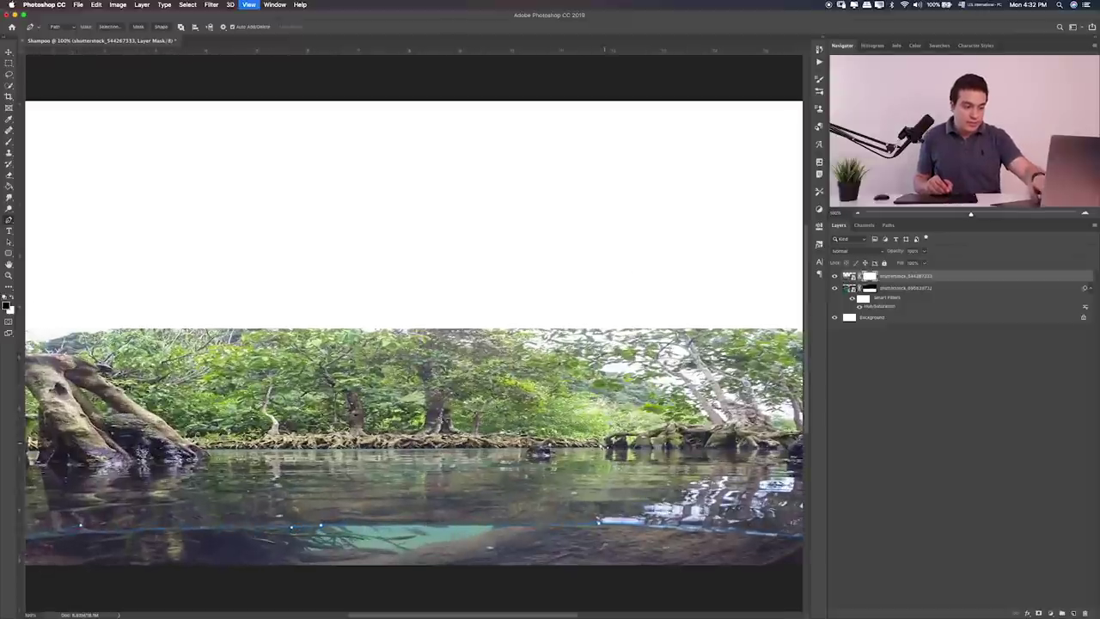
key(ctrl+plus)
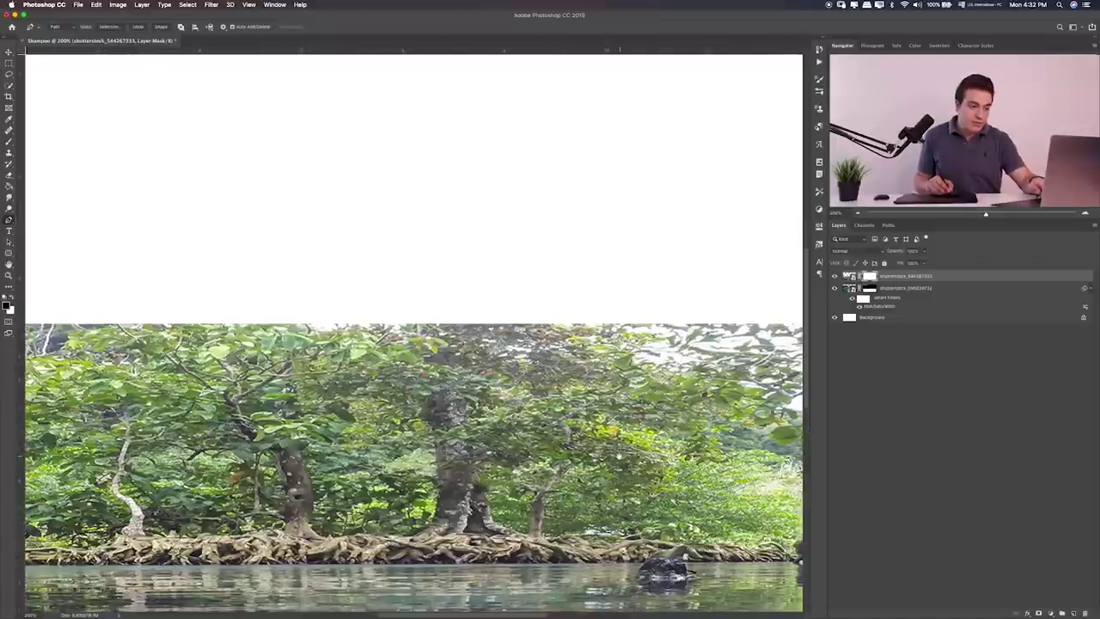
scroll(564, 423, down, 5)
scroll(564, 423, down, 3)
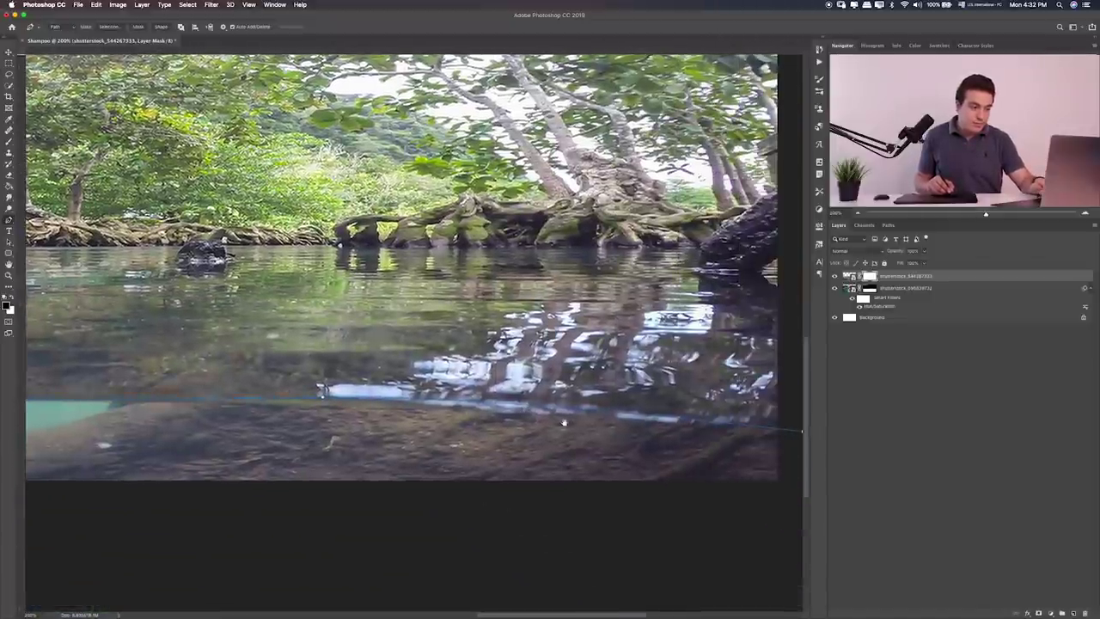
scroll(550, 425, left, 5)
scroll(515, 428, left, 3)
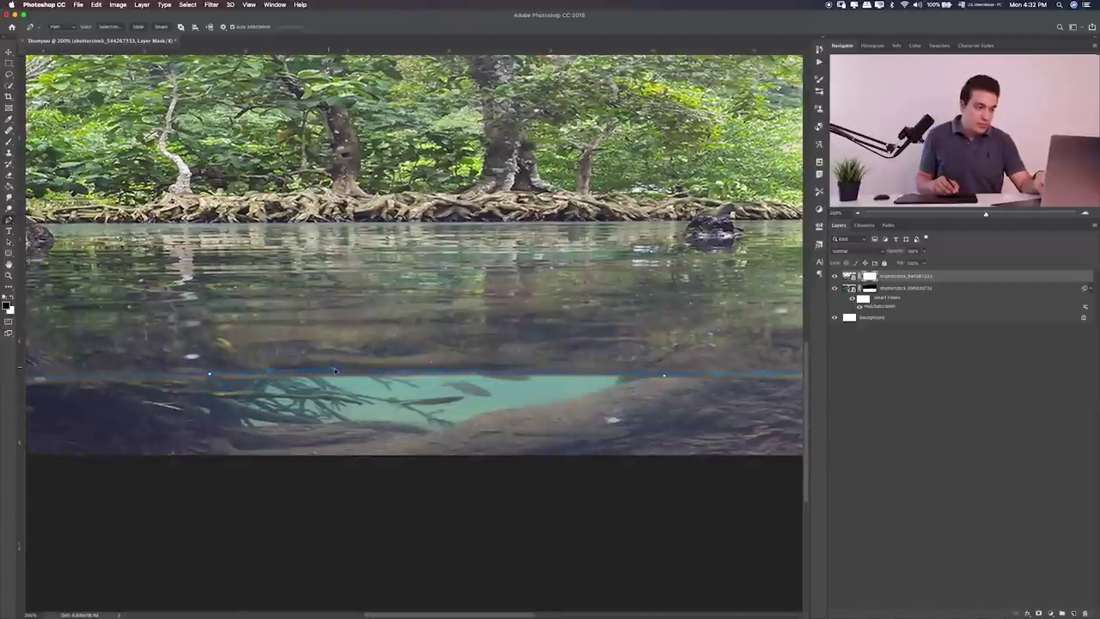
scroll(307, 391, left, 10)
scroll(307, 391, down, 4)
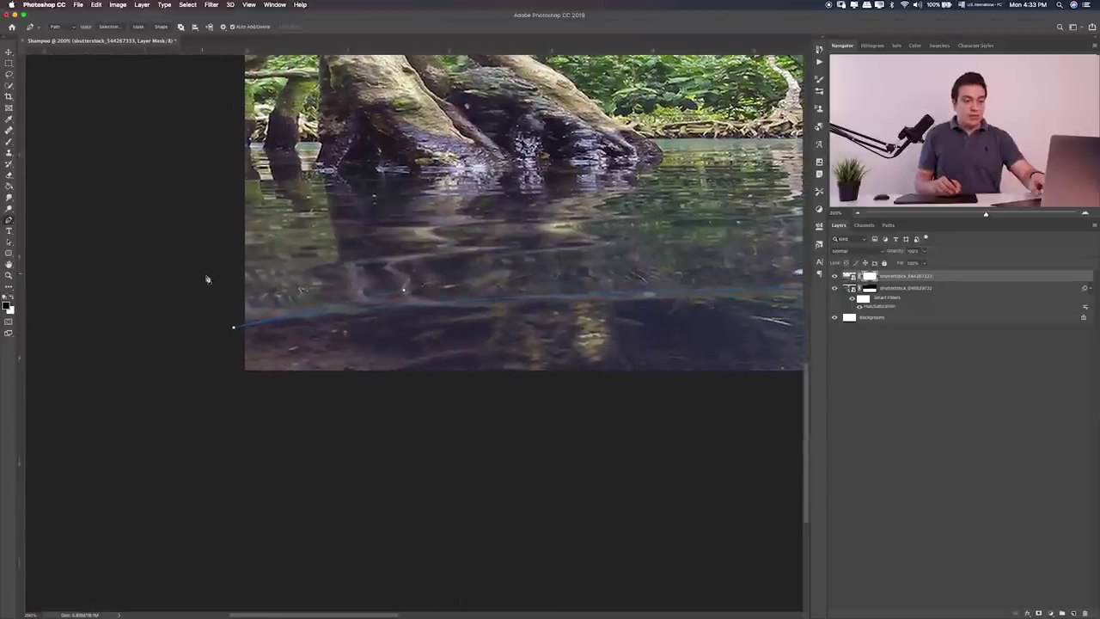
Step: Loop the path around the top of the image and load it as a selection
key(super+0)
click(62, 299)
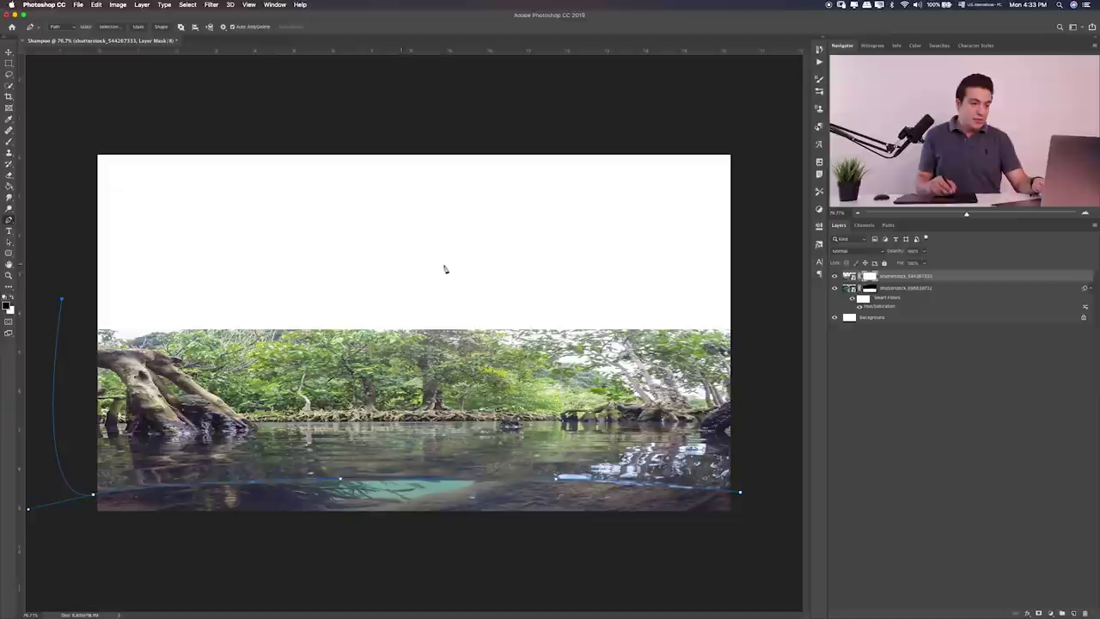
click(445, 266)
click(736, 282)
click(780, 424)
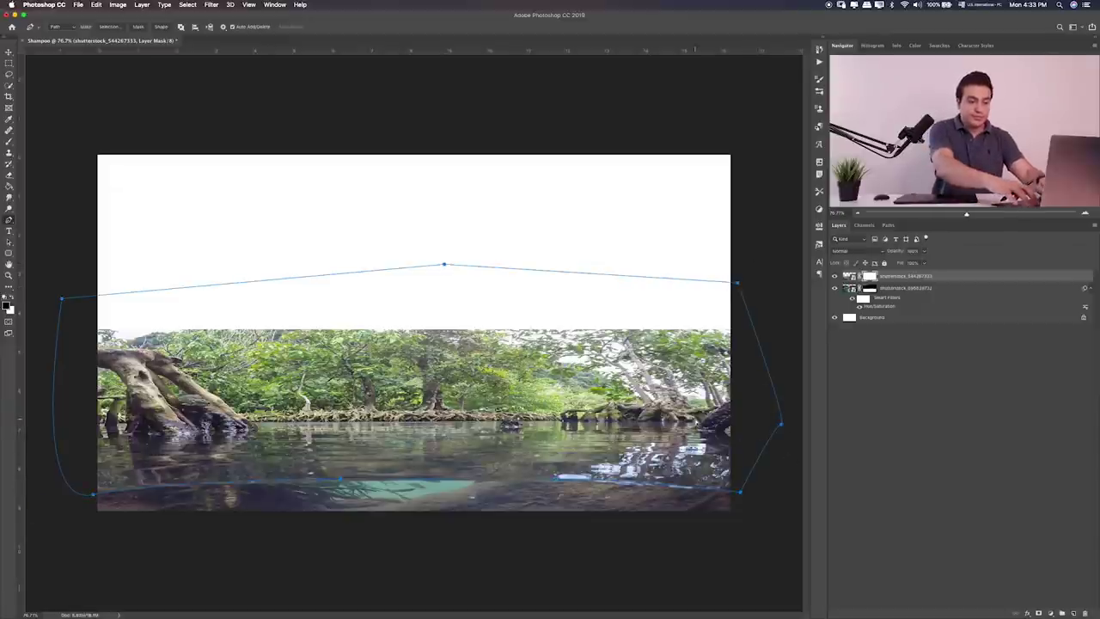
key(super+Return)
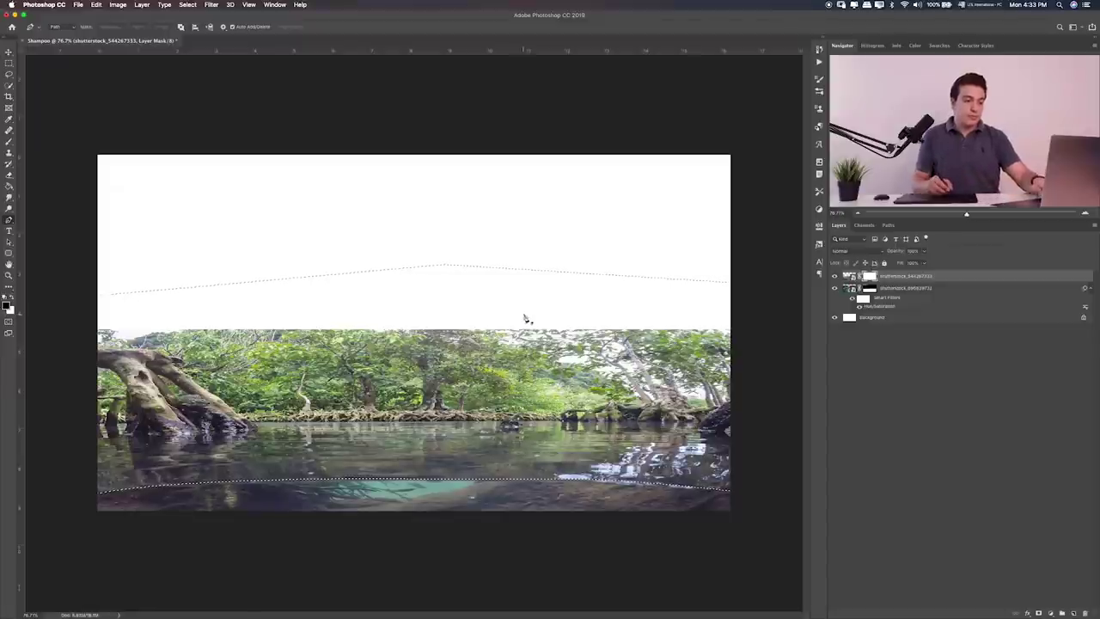
Step: Paint black on the jungle photo's mask inside the selection with an enlarged brush, then deselect
key(b)
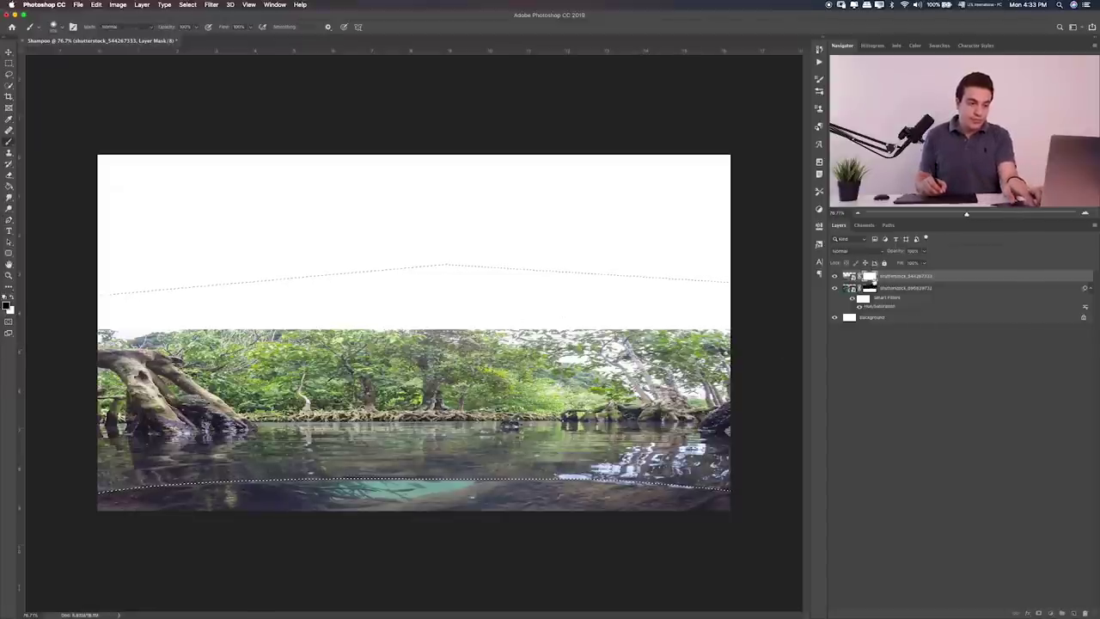
key(bracketright)
key(bracketright)
key(bracketright)
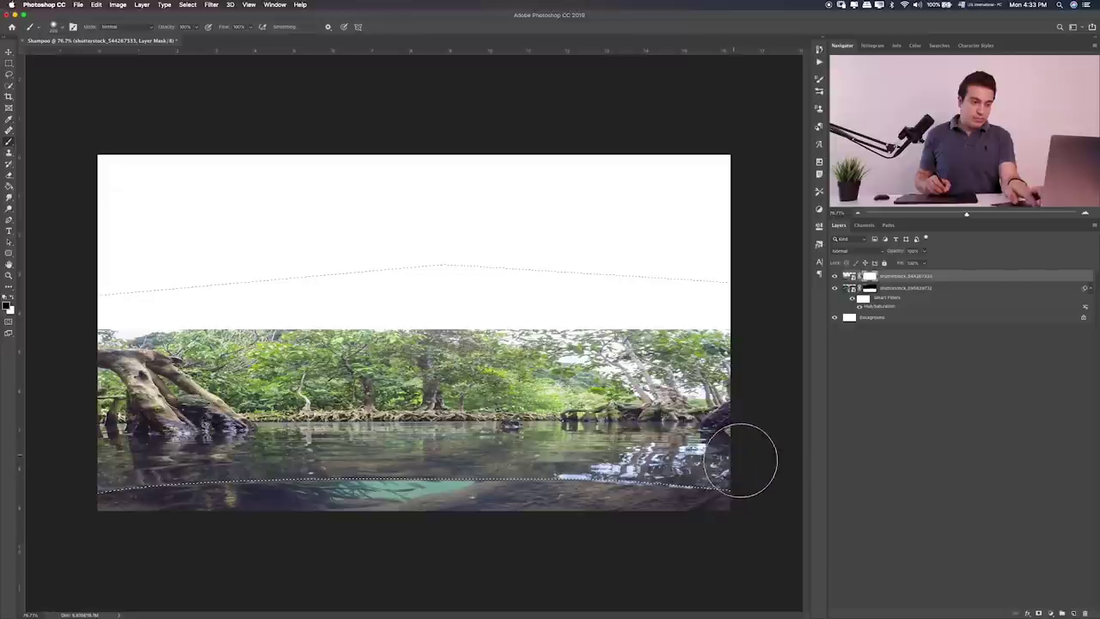
key(bracketright)
key(bracketright)
key(bracketright)
drag(713, 441, 44, 381)
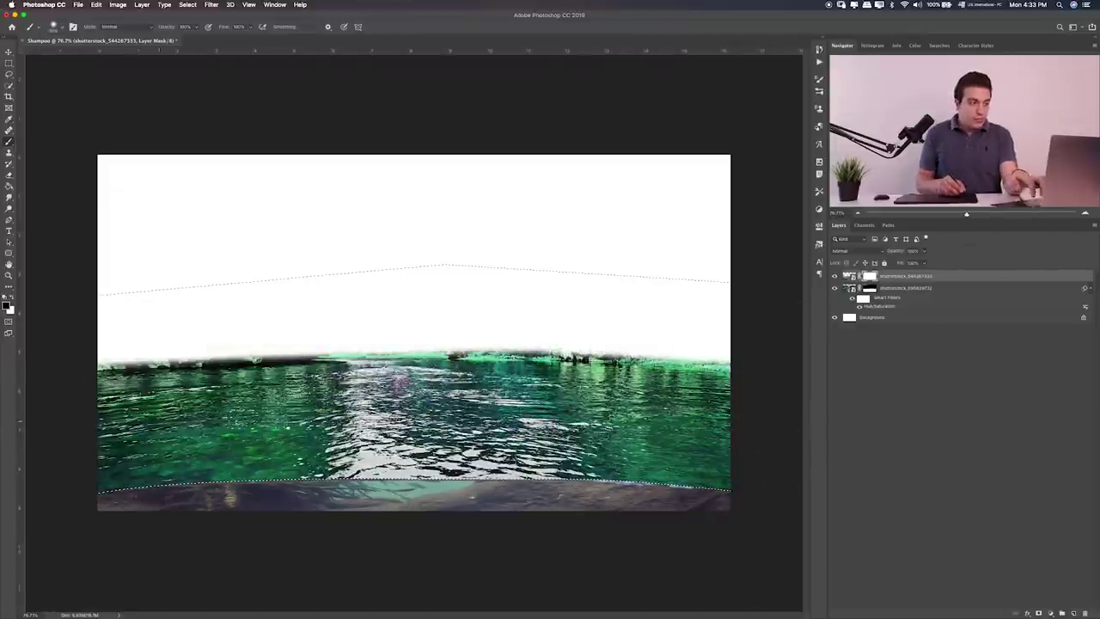
click(9, 65)
click(143, 114)
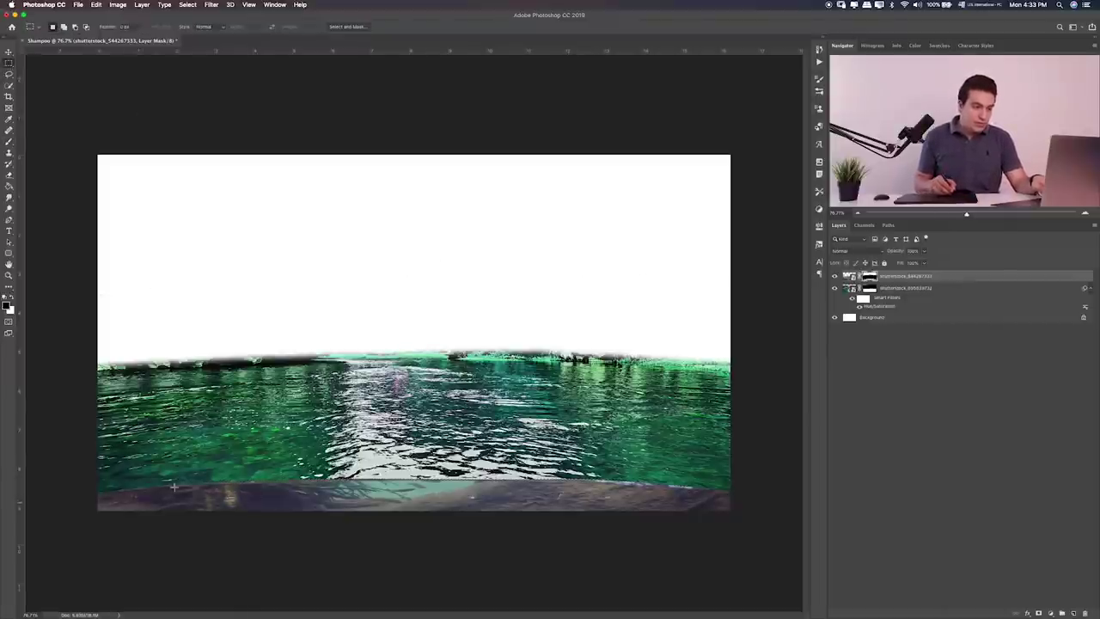
Step: Stretch the riverbed strip's top edge upward with Free Transform and bring up Hue/Saturation (Cmd+U)
click(851, 276)
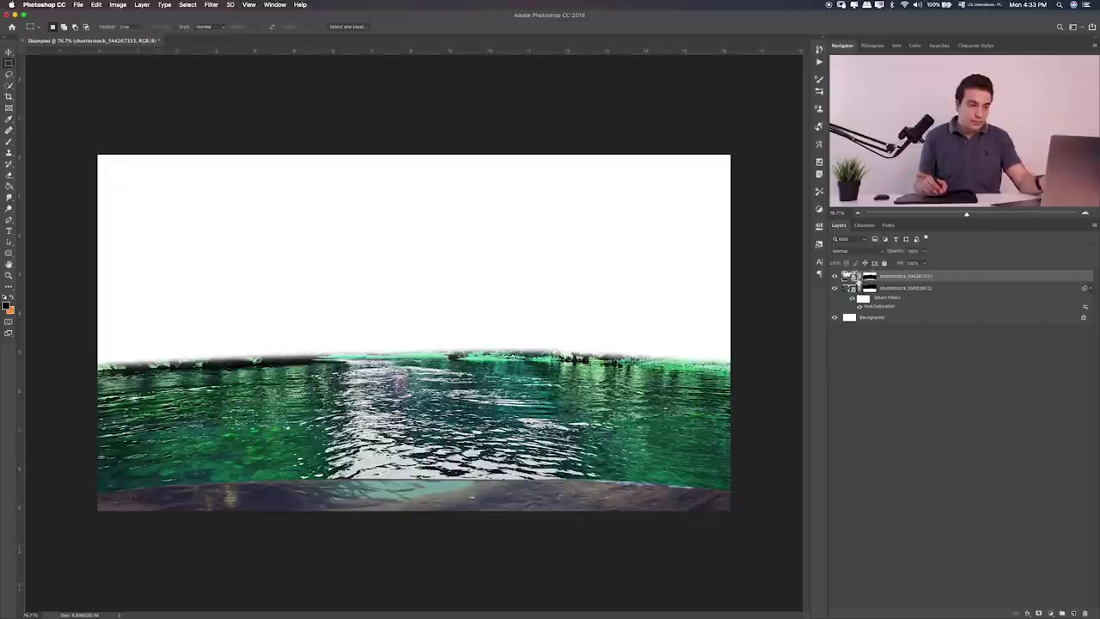
key(ctrl+t)
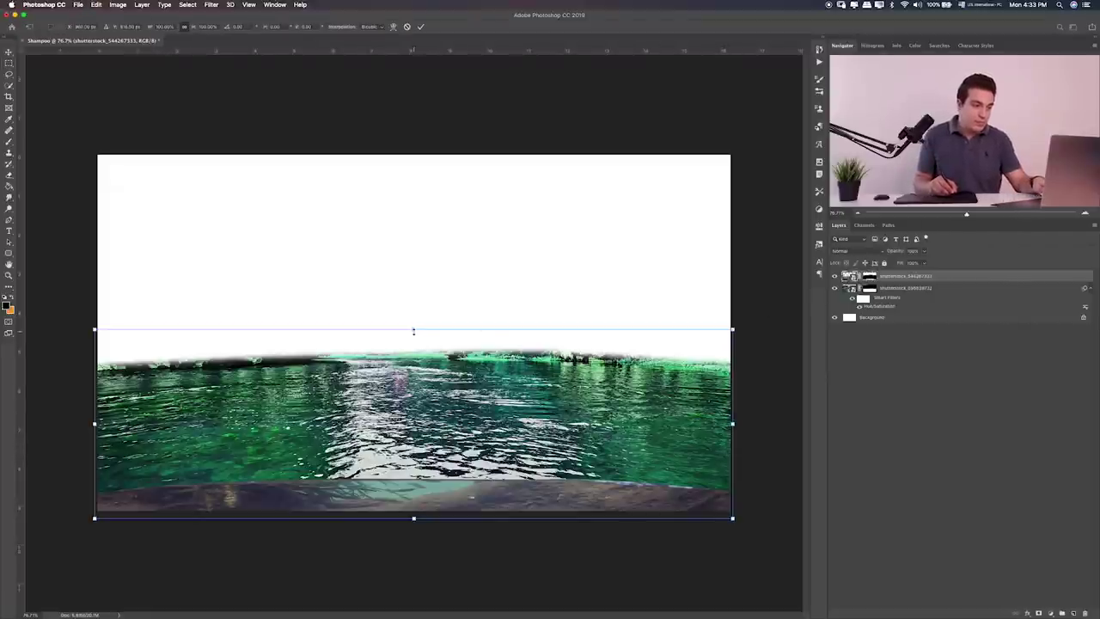
drag(413, 328, 414, 305)
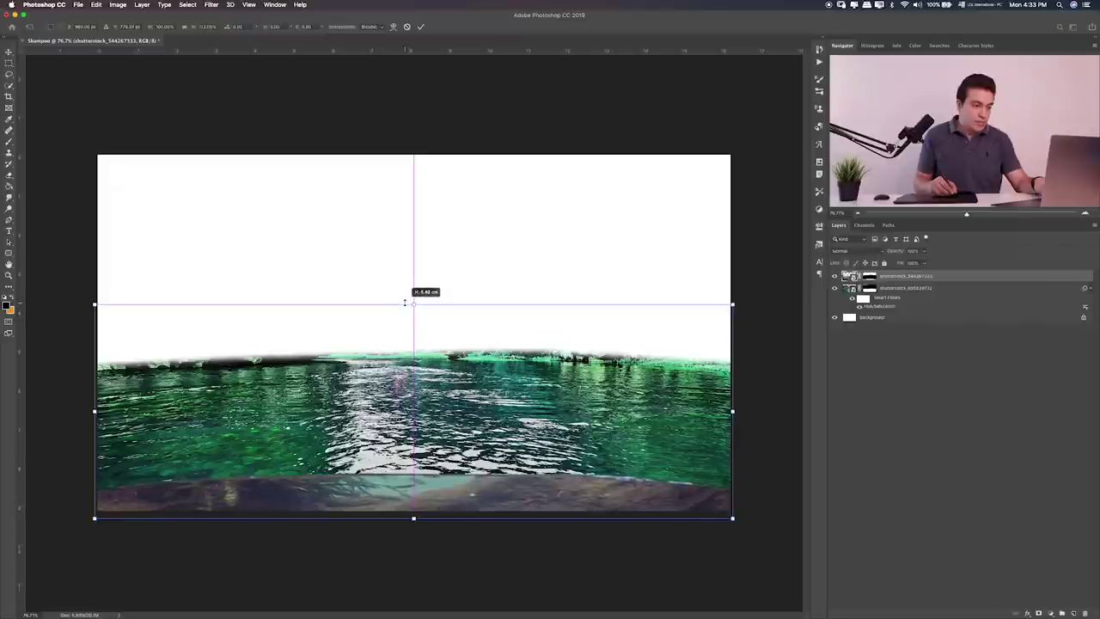
key(Return)
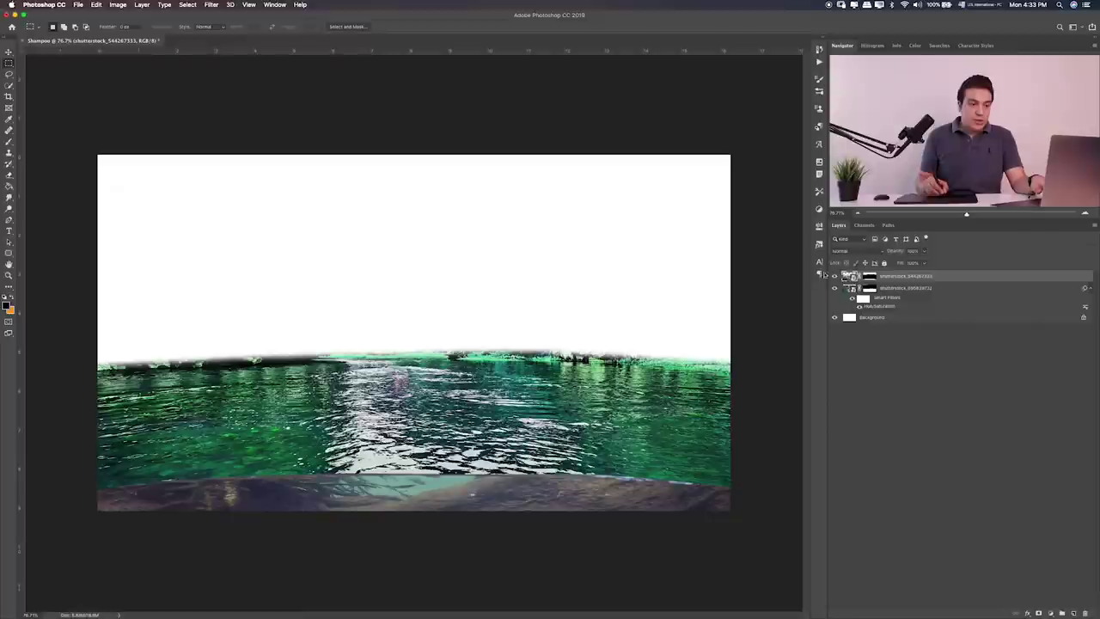
key(ctrl+u)
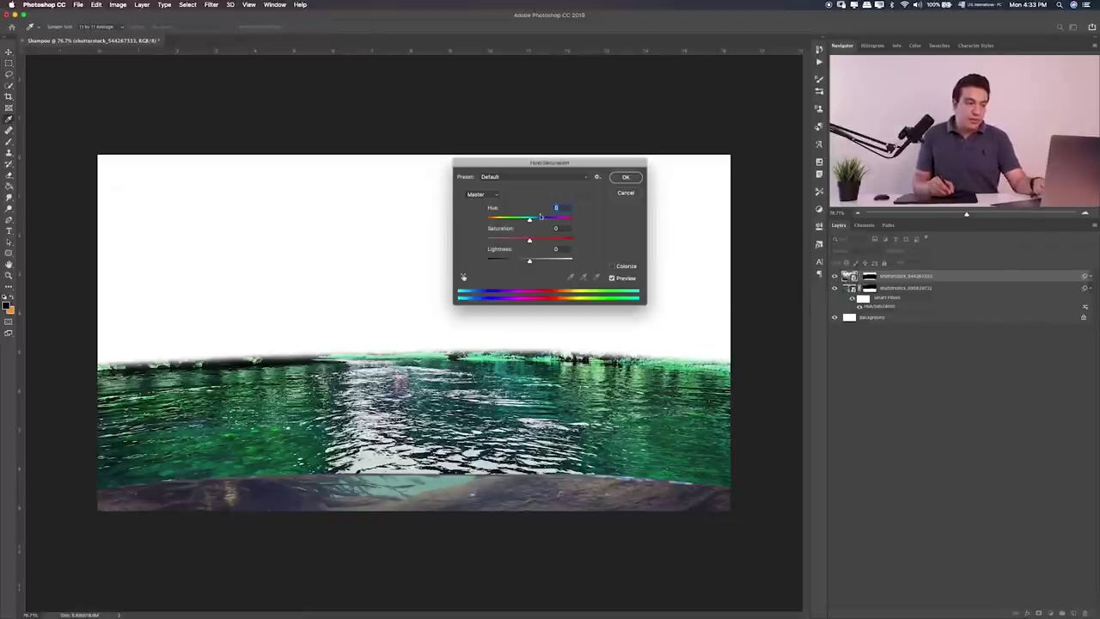
Step: Set Hue -11 and Saturation +44 for the riverbed strip and apply
mouse_move(530, 219)
mouse_down()
mouse_move(568, 223)
mouse_move(511, 227)
mouse_move(533, 223)
mouse_move(521, 227)
mouse_move(549, 239)
mouse_up()
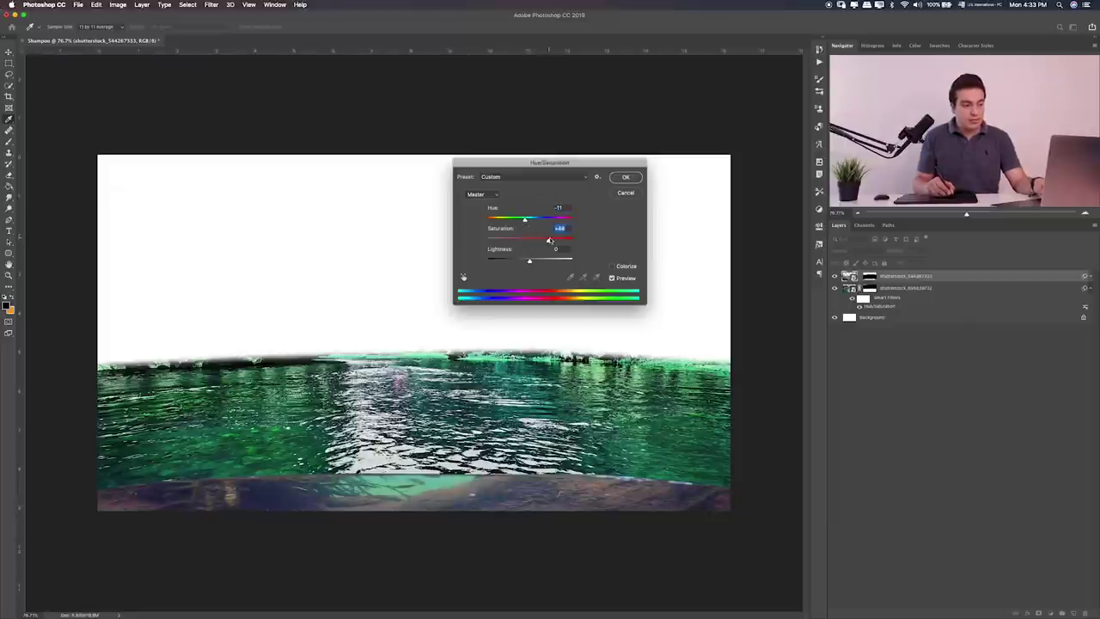
click(626, 178)
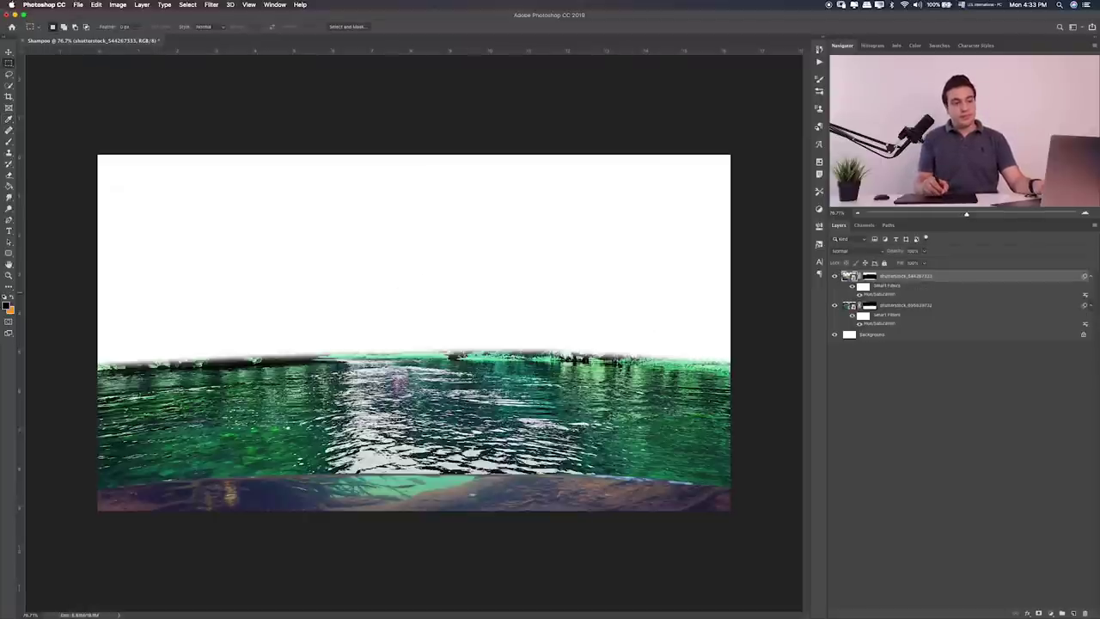
Step: Add a new layer and paint soft light blue across the lower image
click(1071, 612)
key(b)
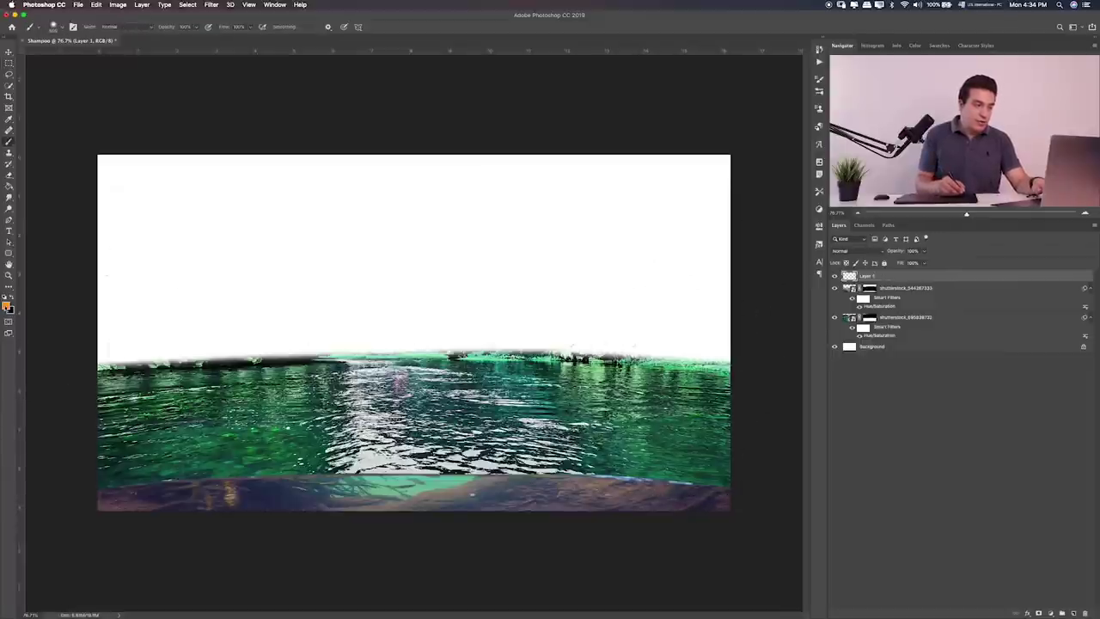
click(7, 306)
drag(621, 256, 617, 249)
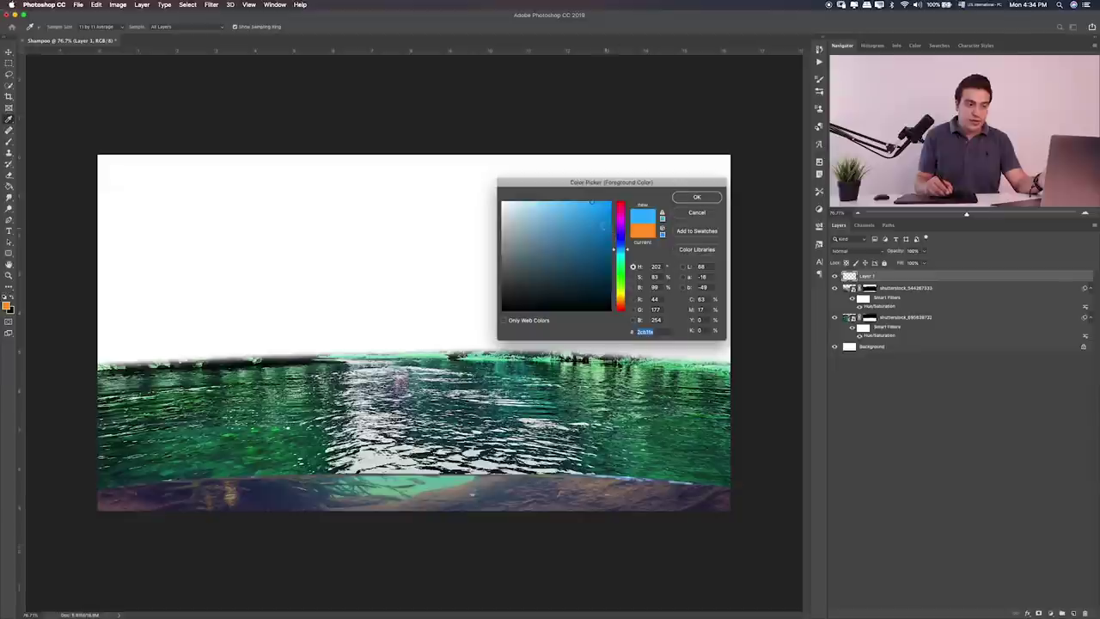
click(576, 203)
click(696, 197)
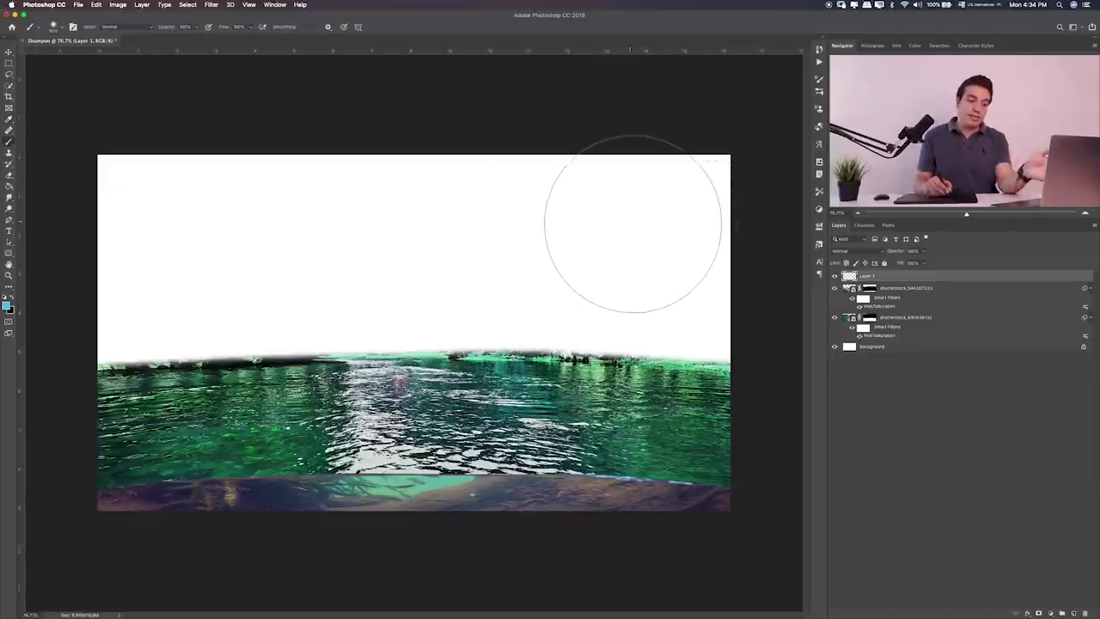
mouse_move(731, 421)
mouse_down()
mouse_move(398, 422)
mouse_move(49, 516)
mouse_move(590, 527)
mouse_move(2, 445)
mouse_up()
Step: Set the blue paint layer's blend mode to Hue
key(v)
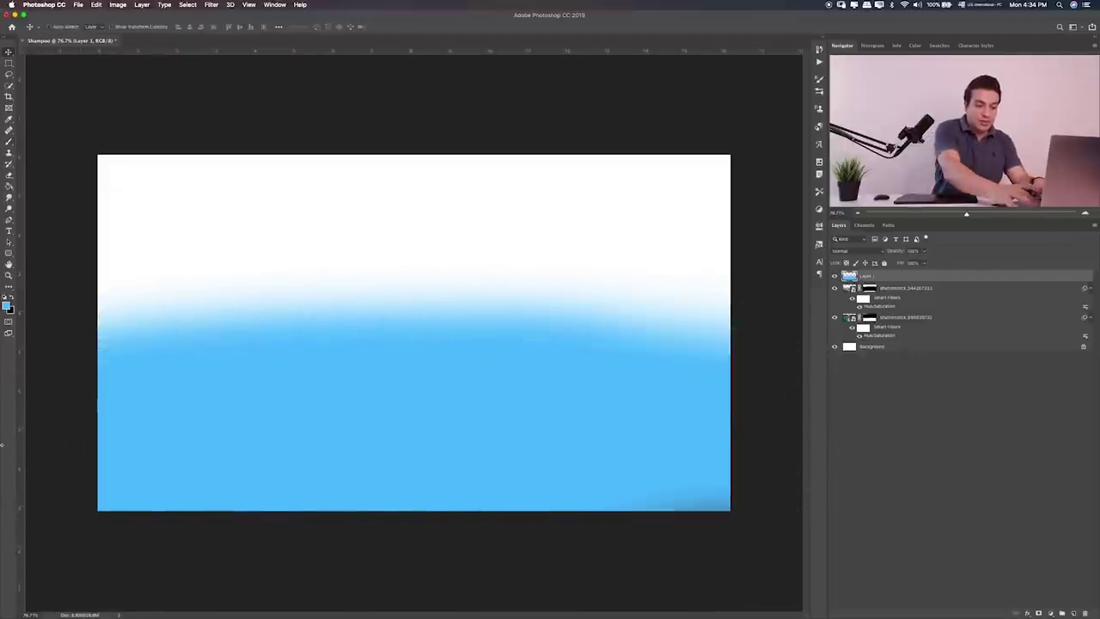
key(shift+plus)
key(shift+plus)
key(shift+plus)
key(shift+plus)
key(shift+plus)
key(shift+plus)
key(shift+plus)
key(shift+plus)
key(shift+plus)
key(shift+plus)
key(shift+plus)
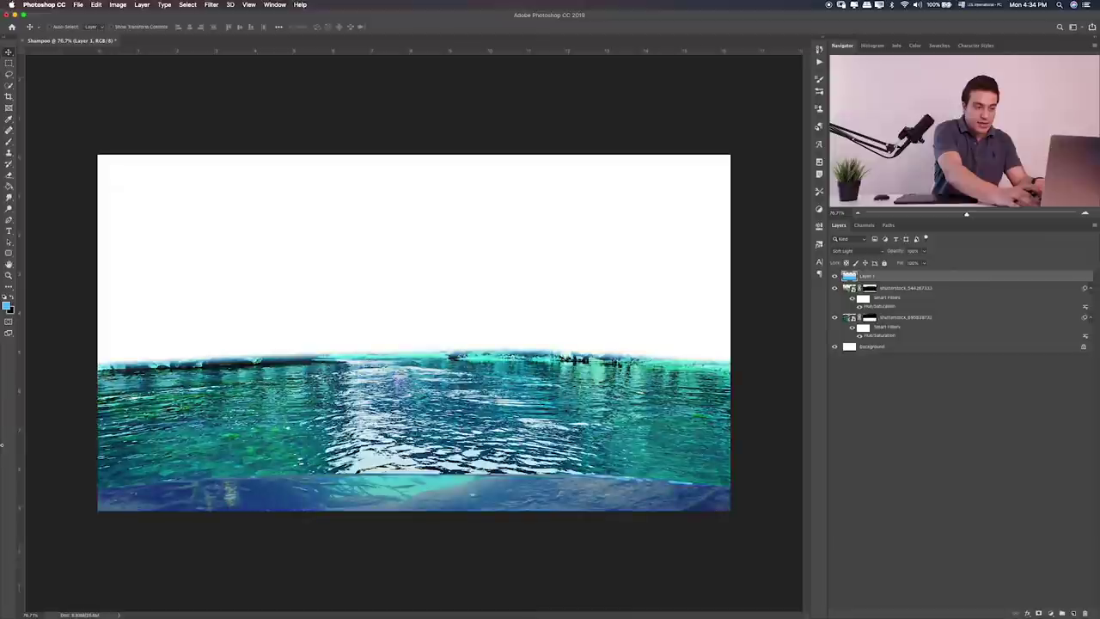
key(shift+plus)
key(shift+plus)
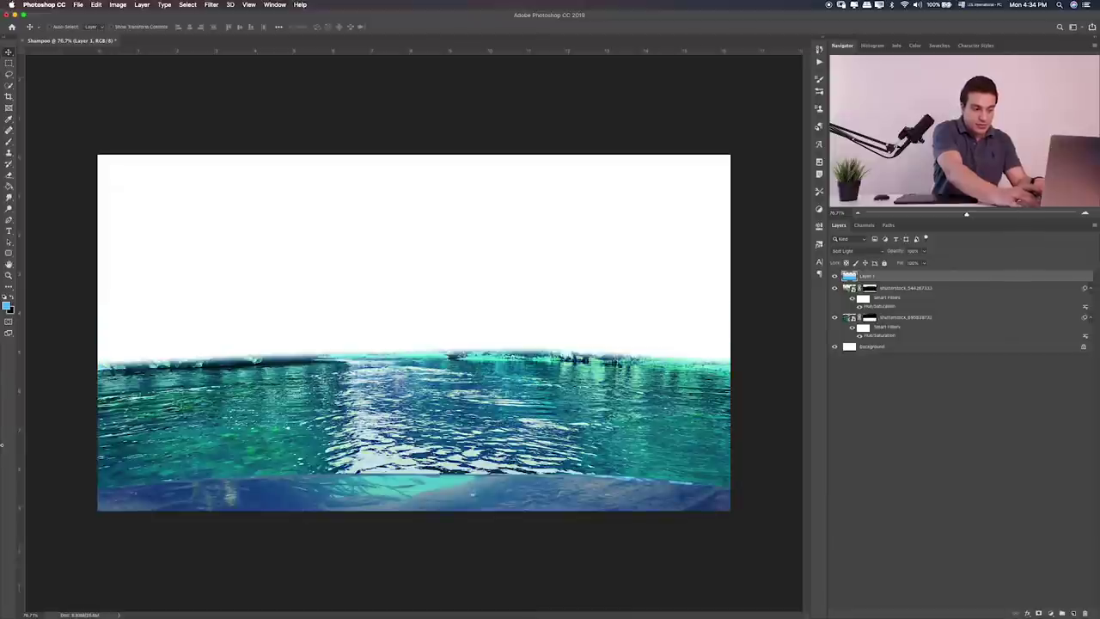
key(shift+plus)
key(shift+plus)
key(shift+plus)
key(shift+plus)
key(shift+plus)
key(shift+plus)
key(shift+plus)
key(shift+plus)
key(shift+plus)
key(shift+plus)
key(shift+plus)
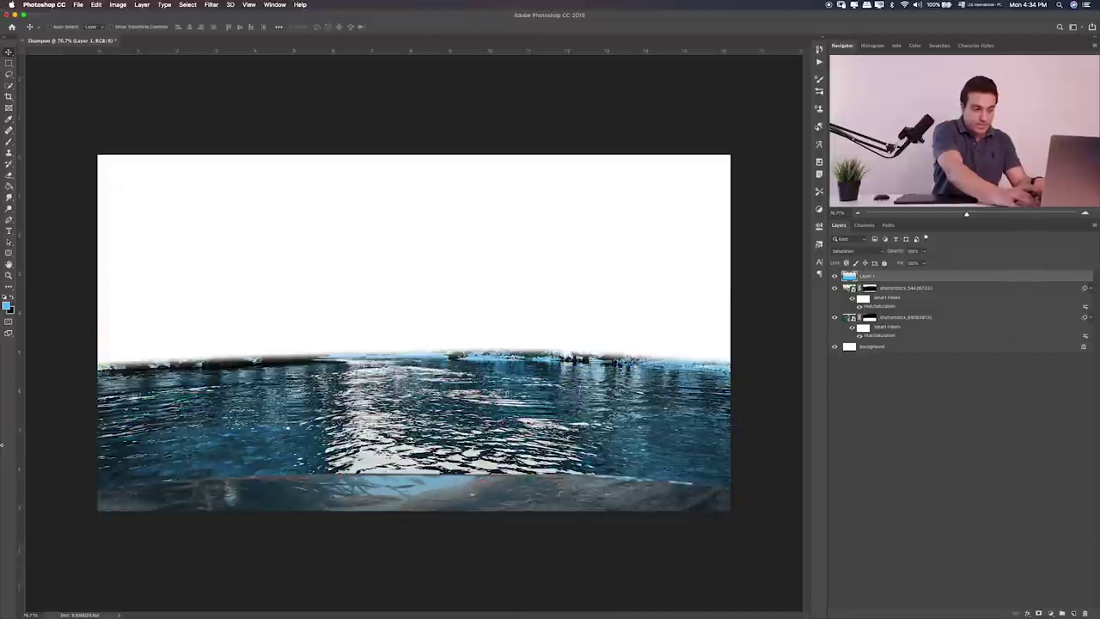
key(shift+minus)
key(shift+minus)
key(shift+plus)
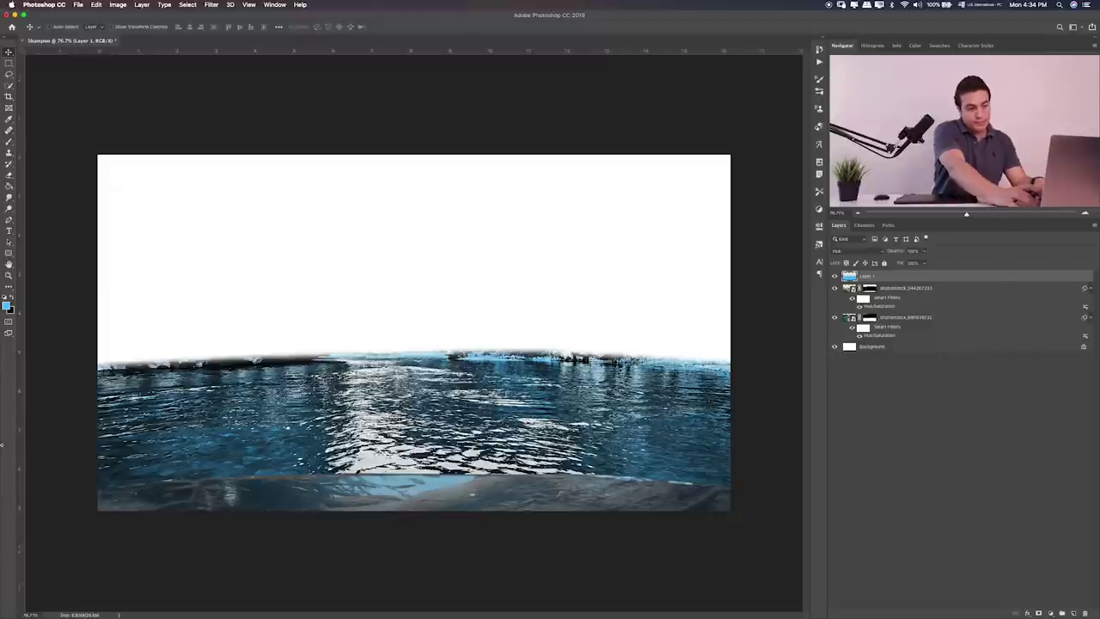
key(shift+minus)
key(shift+plus)
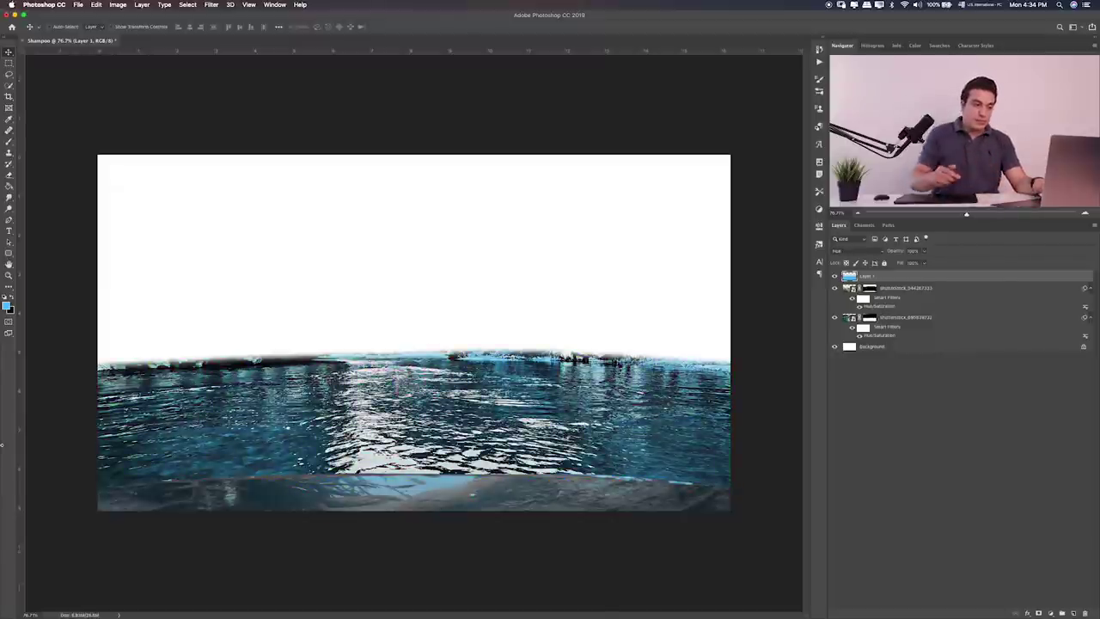
Step: Lower the blue layer's opacity to 49% and toggle its visibility to compare
click(924, 251)
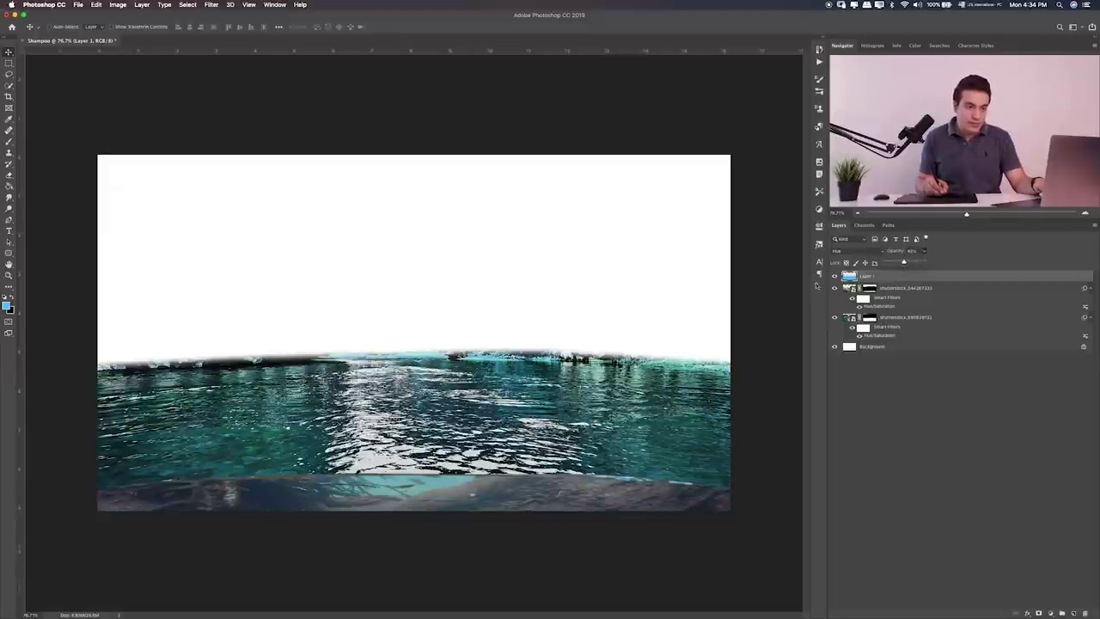
key(4)
key(9)
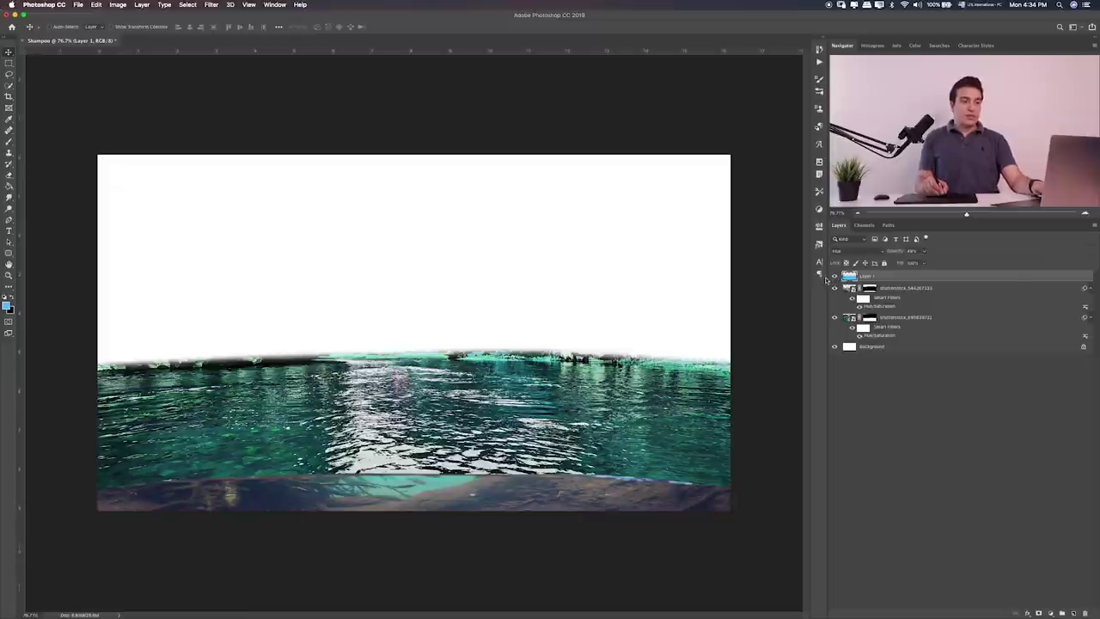
click(819, 274)
click(834, 276)
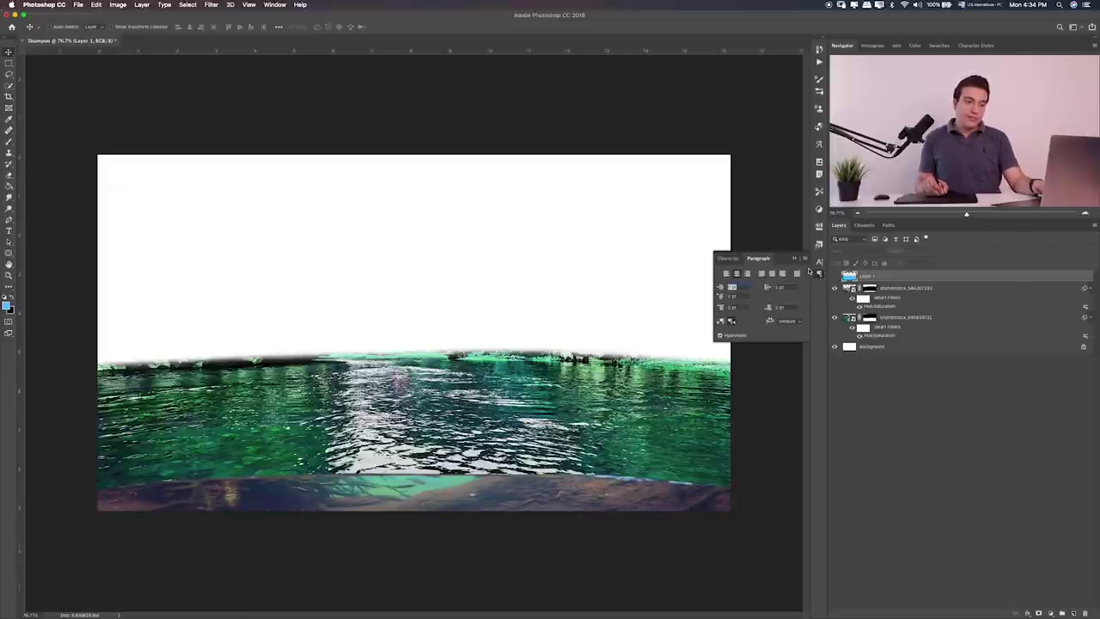
click(796, 259)
click(833, 276)
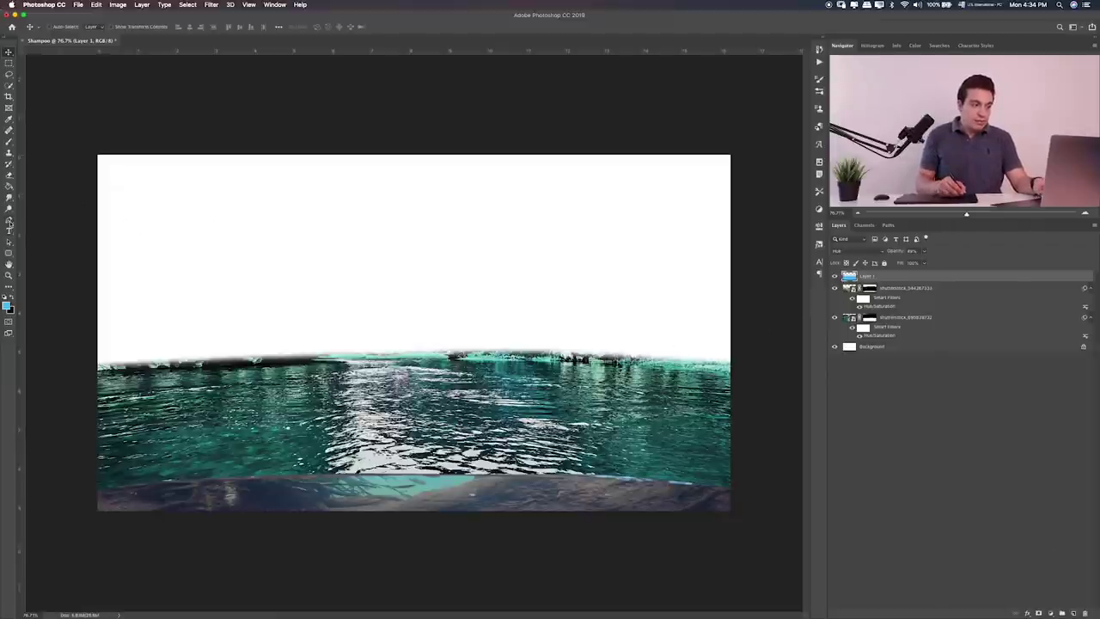
click(9, 222)
Step: Set the Pen tool to Shape mode with no fill and zoom to 200% on the water
click(62, 26)
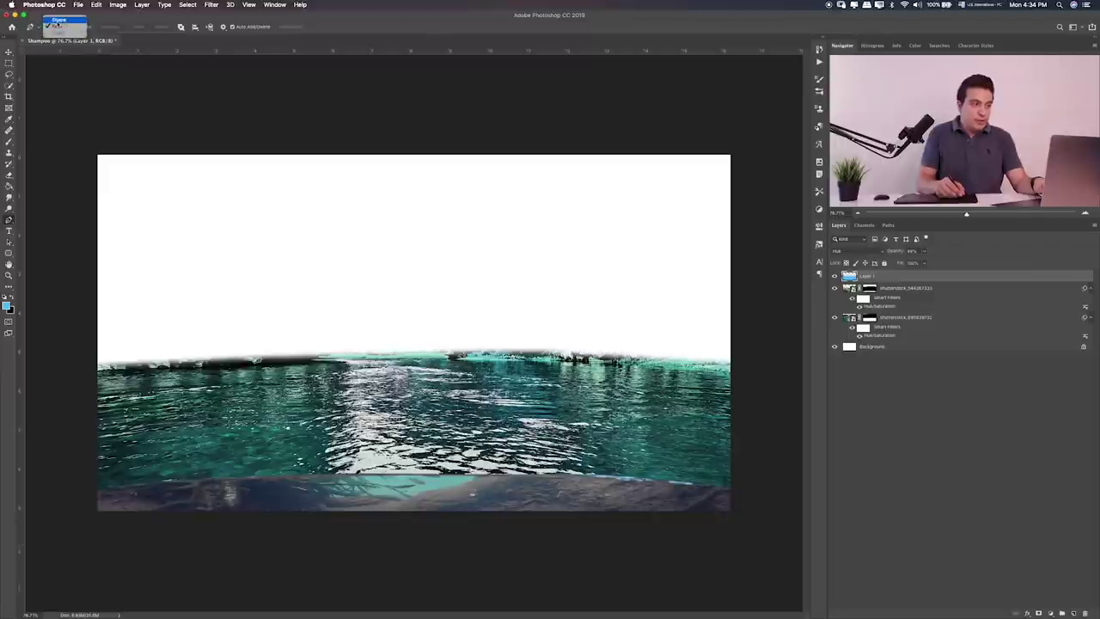
click(73, 19)
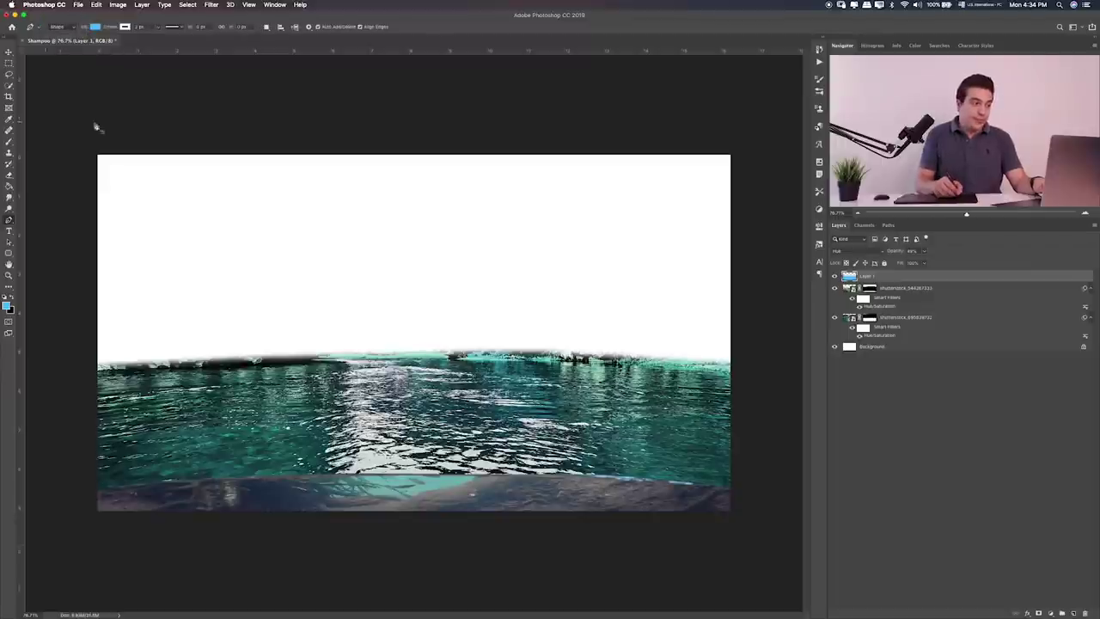
click(96, 27)
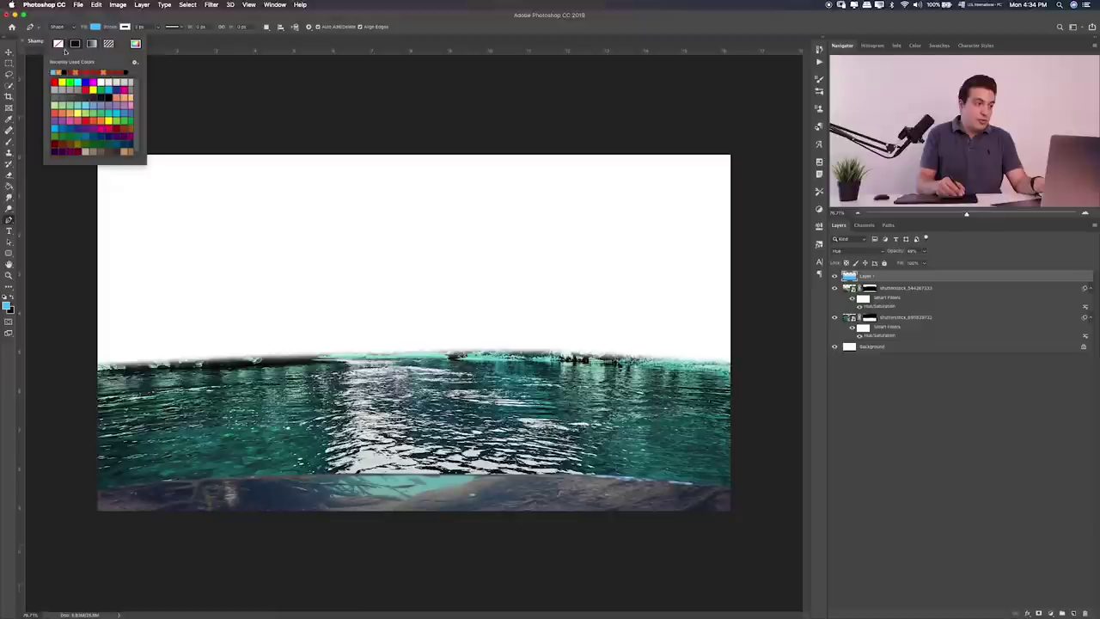
click(124, 27)
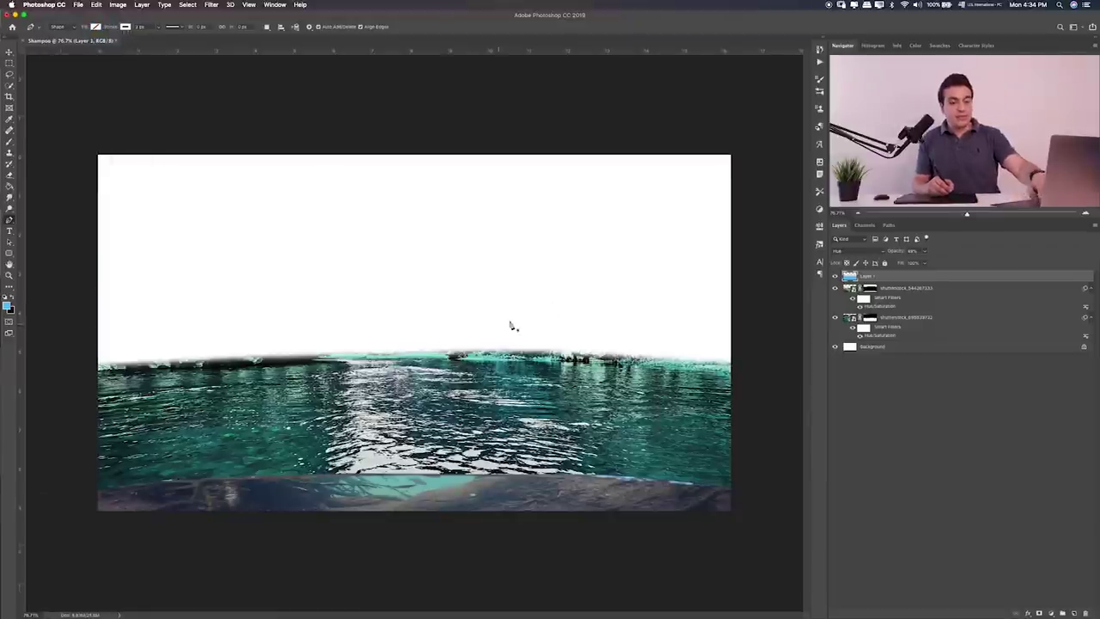
key(super+plus)
key(super+plus)
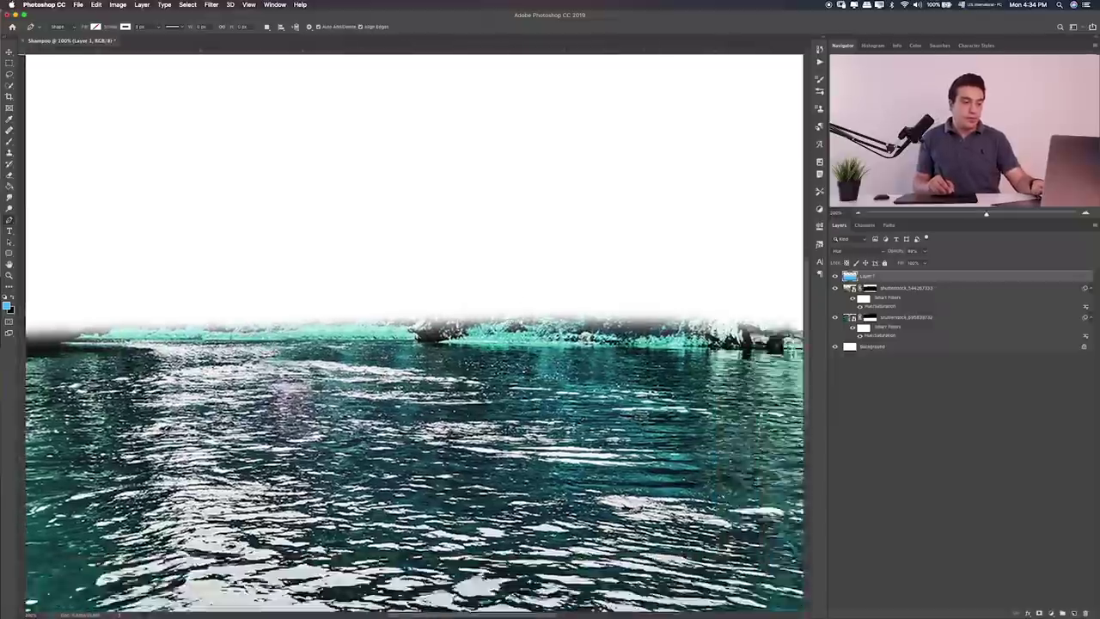
scroll(560, 370, down, 5)
scroll(564, 326, right, 3)
scroll(668, 295, right, 2)
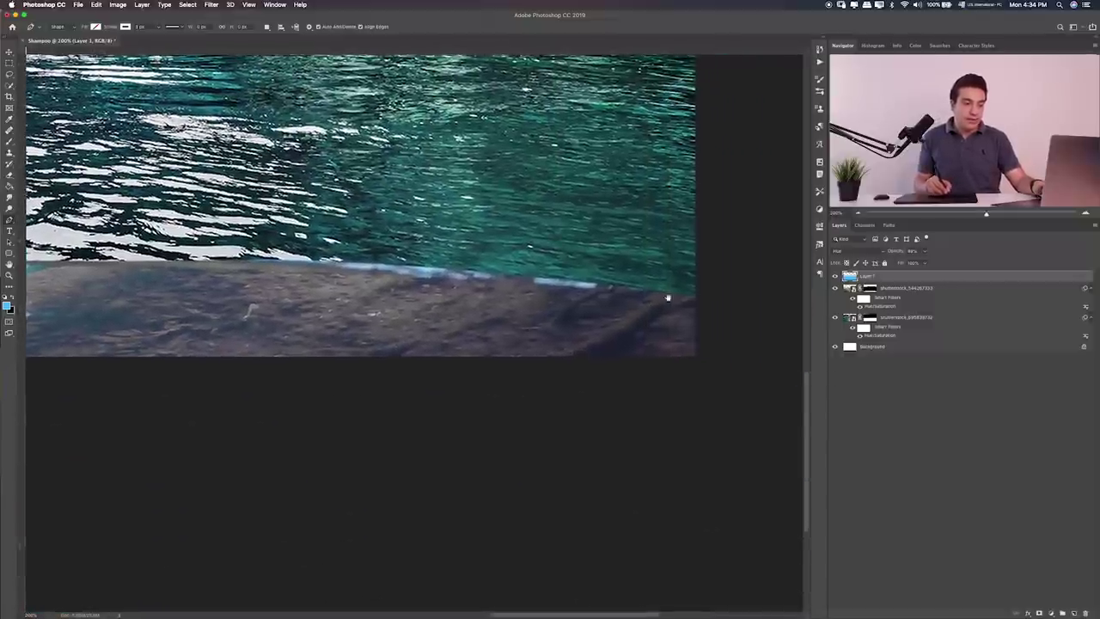
Step: Draw a thin white curved line following the boat's front edge
click(709, 301)
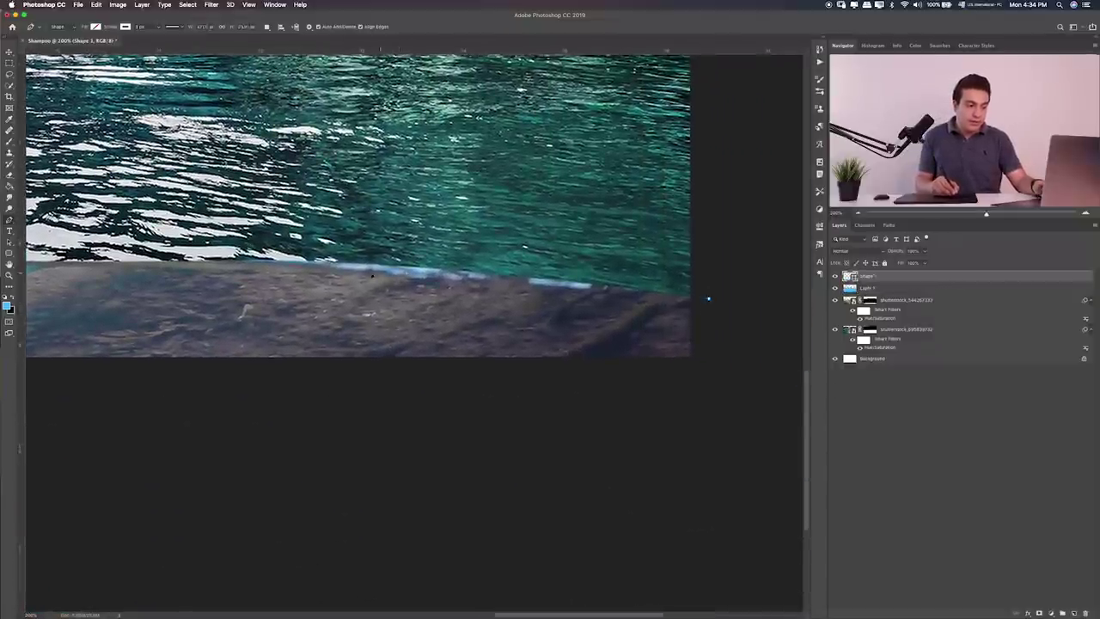
click(320, 263)
click(389, 277)
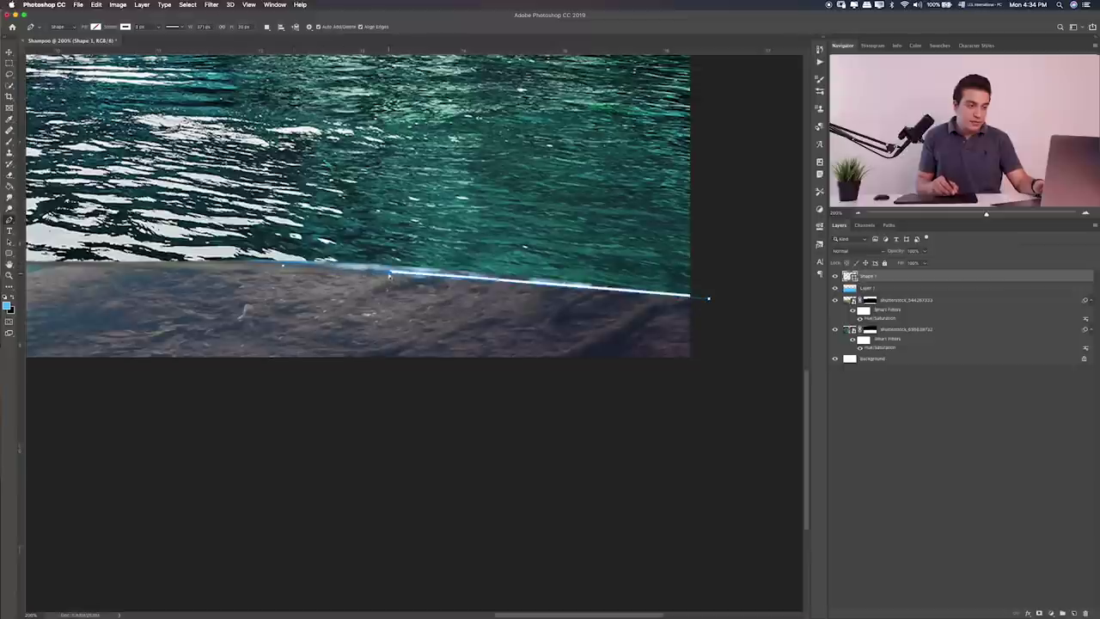
drag(389, 275, 378, 262)
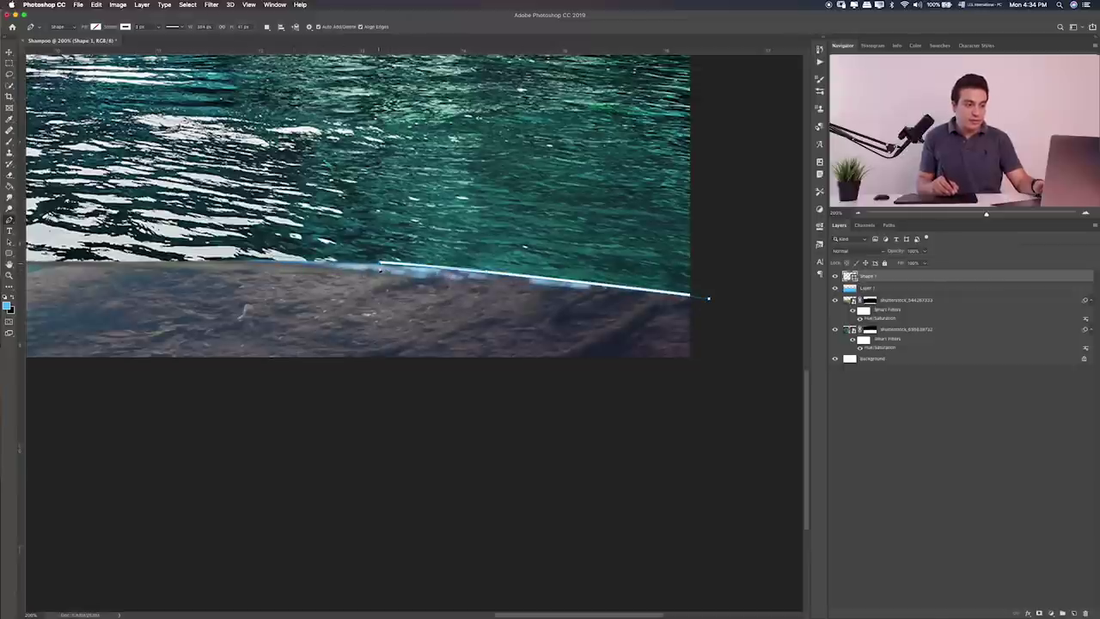
scroll(271, 280, left, 5)
scroll(258, 267, left, 5)
scroll(224, 250, left, 3)
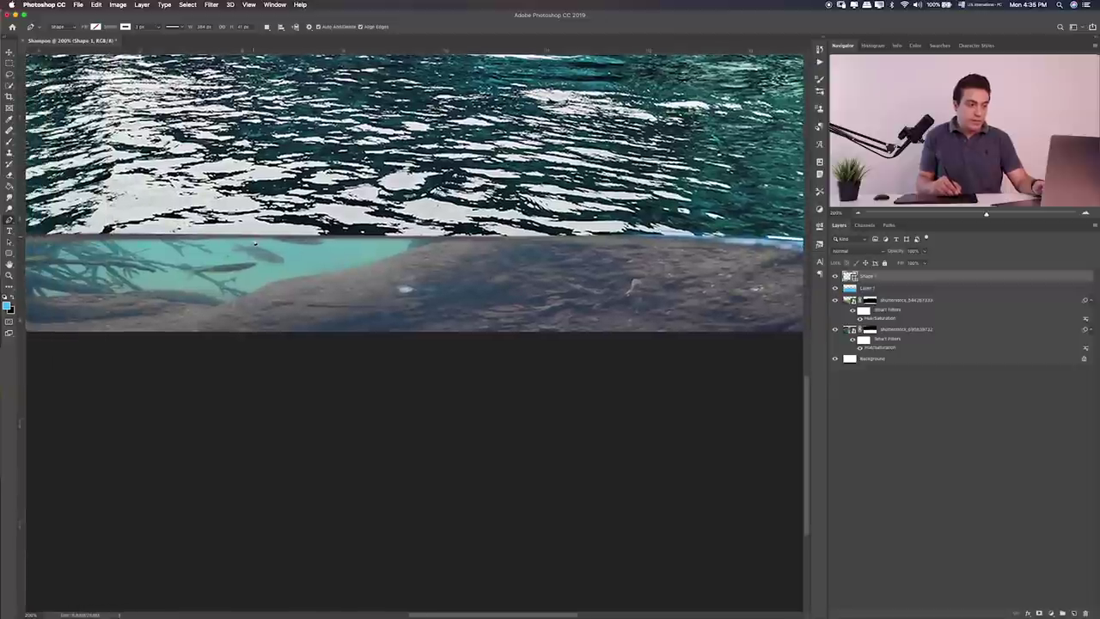
drag(219, 240, 255, 236)
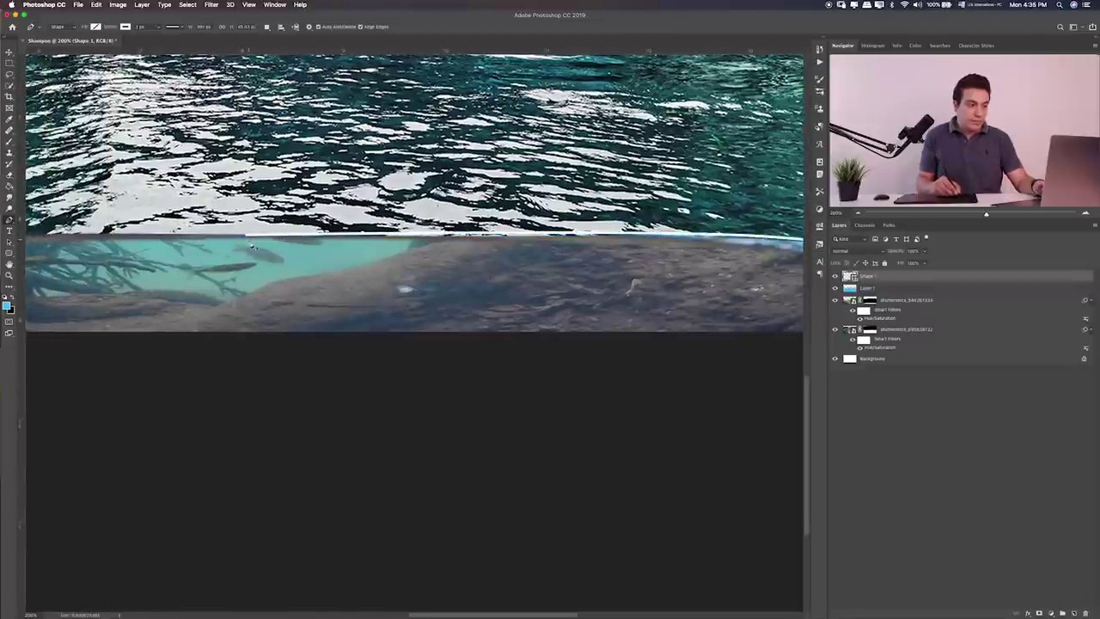
drag(243, 238, 246, 245)
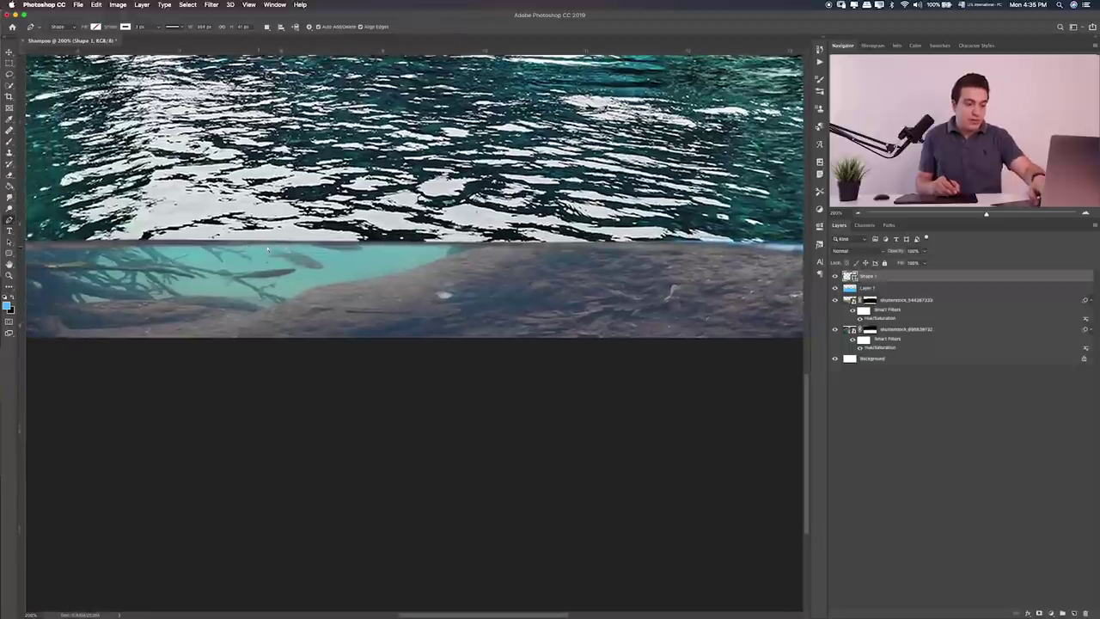
key(super+minus)
mouse_move(412, 288)
mouse_down()
mouse_move(215, 282)
mouse_move(149, 299)
mouse_up()
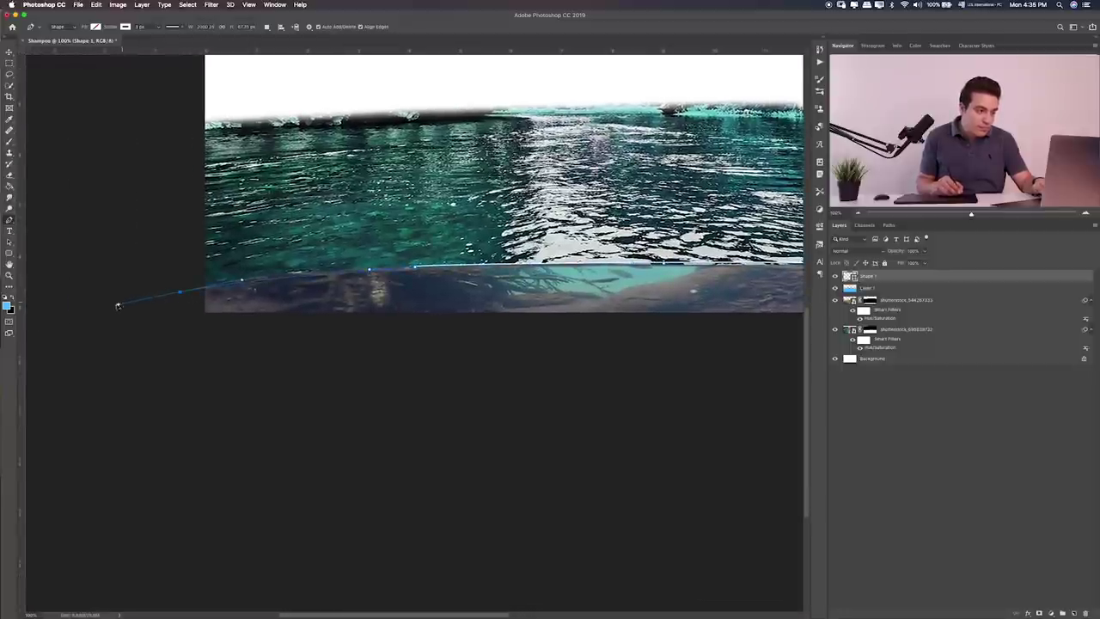
drag(179, 295, 174, 290)
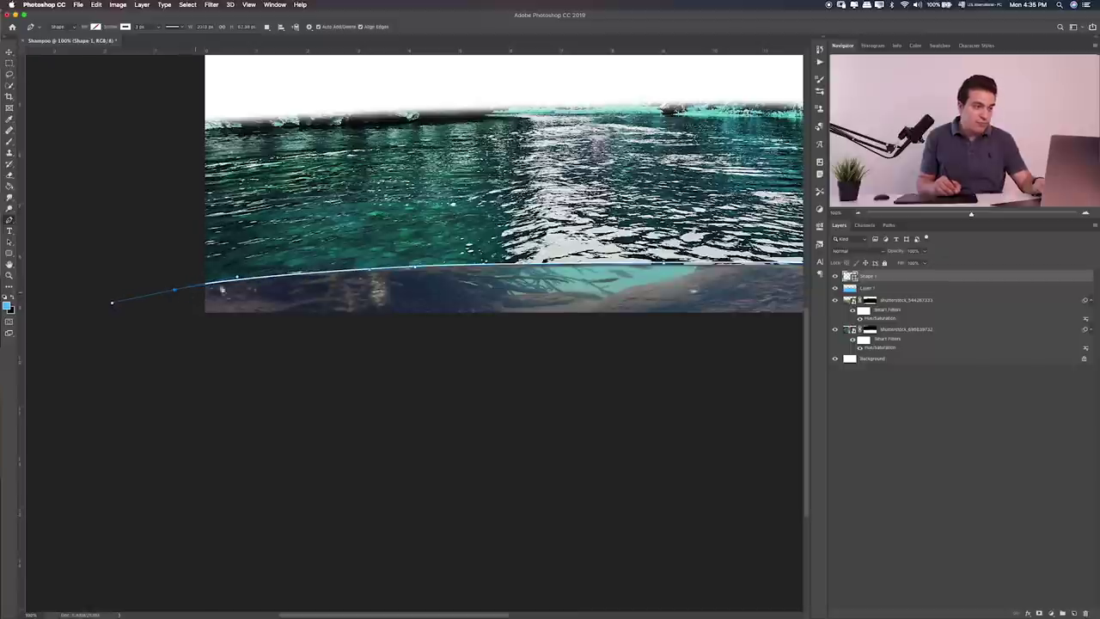
Step: Convert the Shape 1 line layer to a Smart Object
right_click(975, 279)
click(1013, 360)
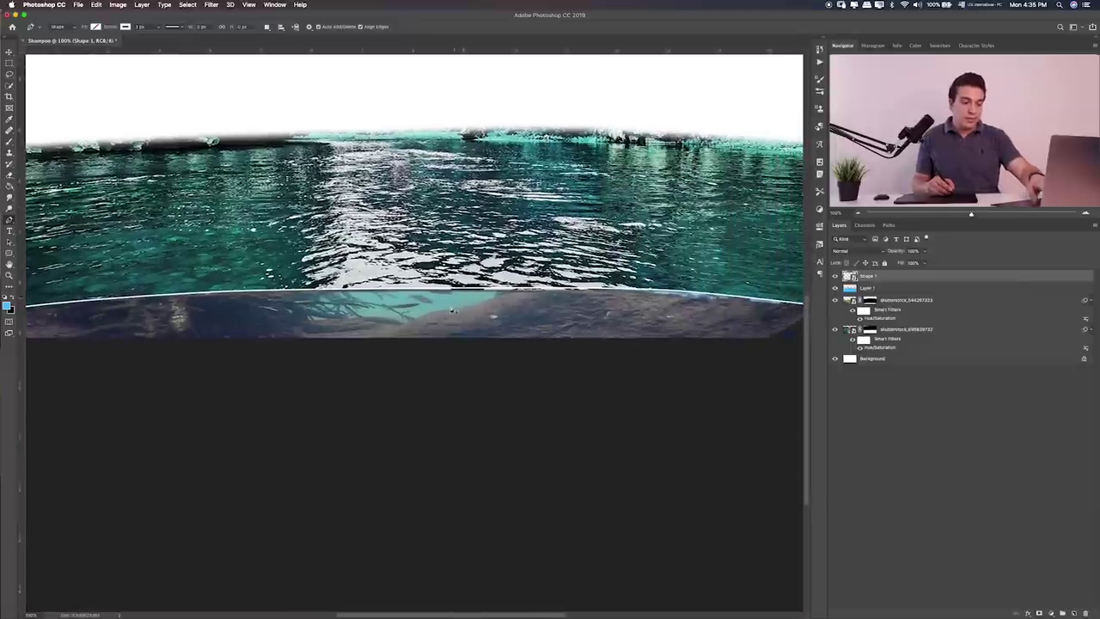
scroll(506, 313, up, 2)
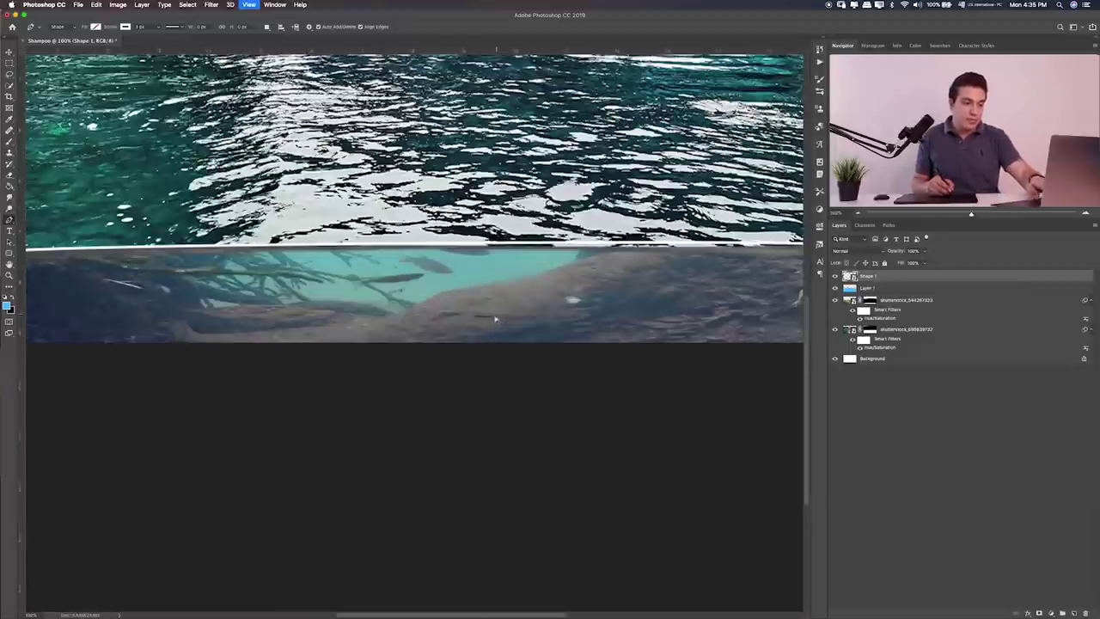
scroll(401, 304, right, 2)
scroll(344, 327, right, 3)
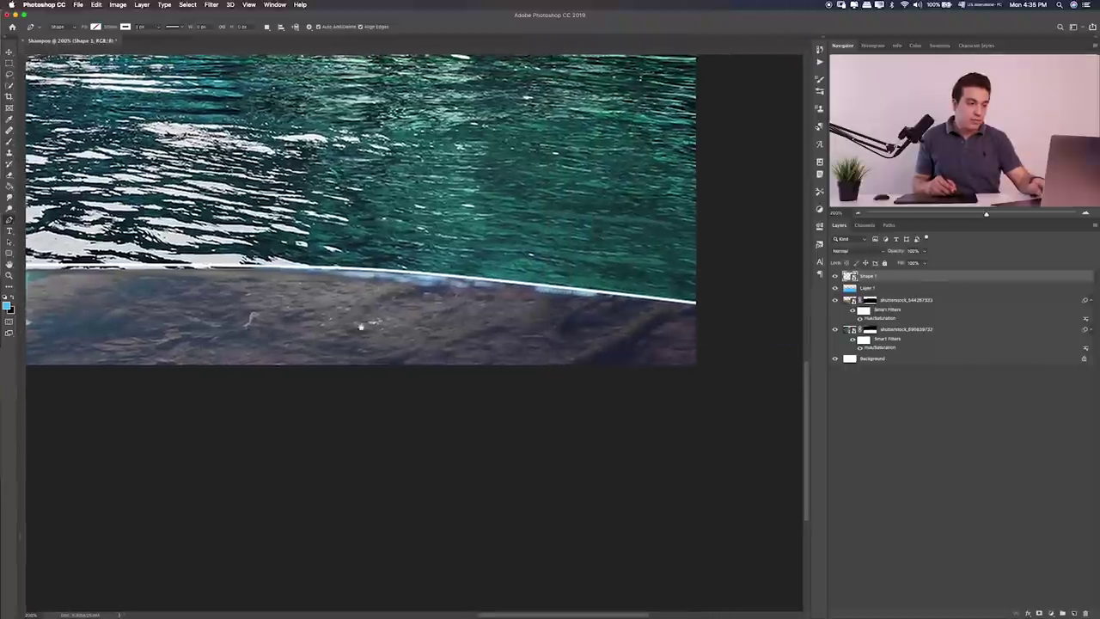
Step: Free Transform the line so its right end sits on the boat edge
key(ctrl+t)
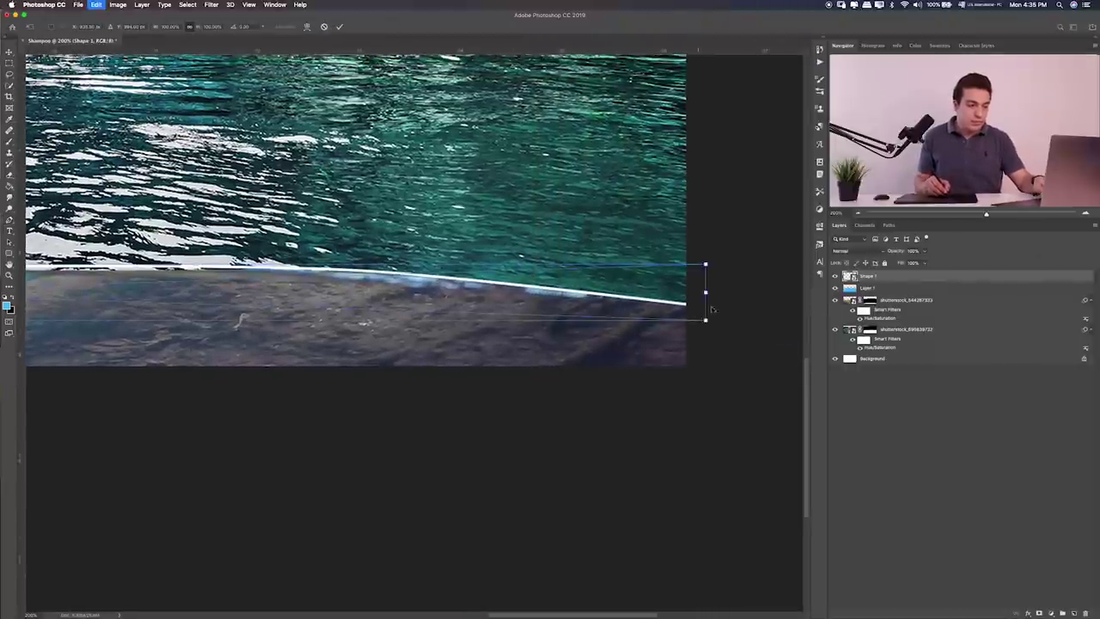
drag(706, 322, 708, 326)
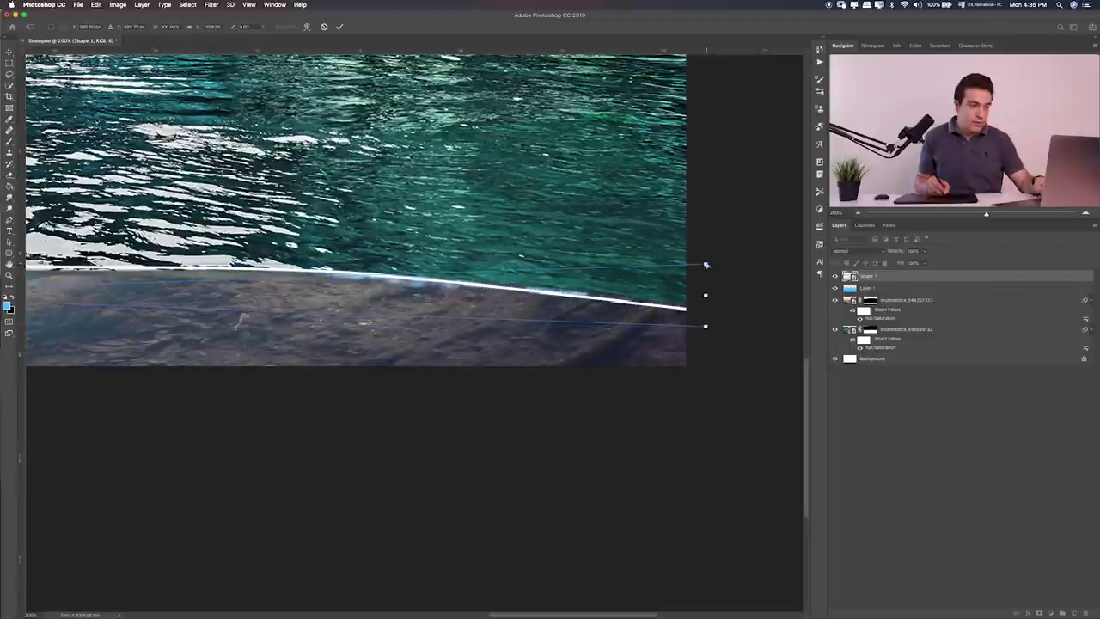
drag(706, 266, 690, 264)
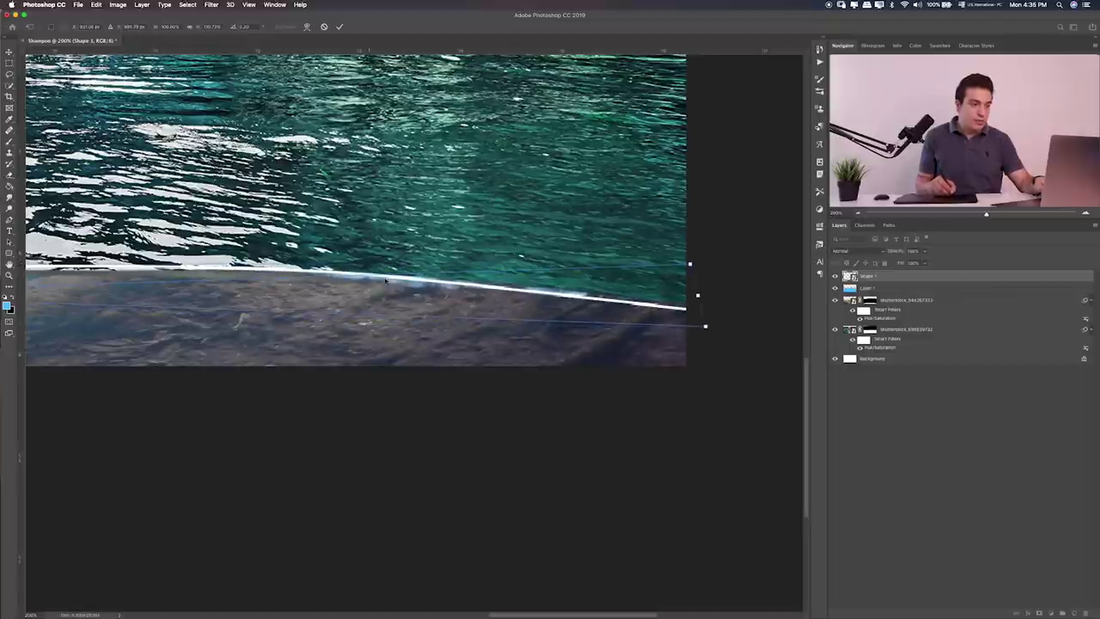
scroll(245, 303, left, 5)
scroll(287, 300, left, 5)
scroll(366, 300, left, 5)
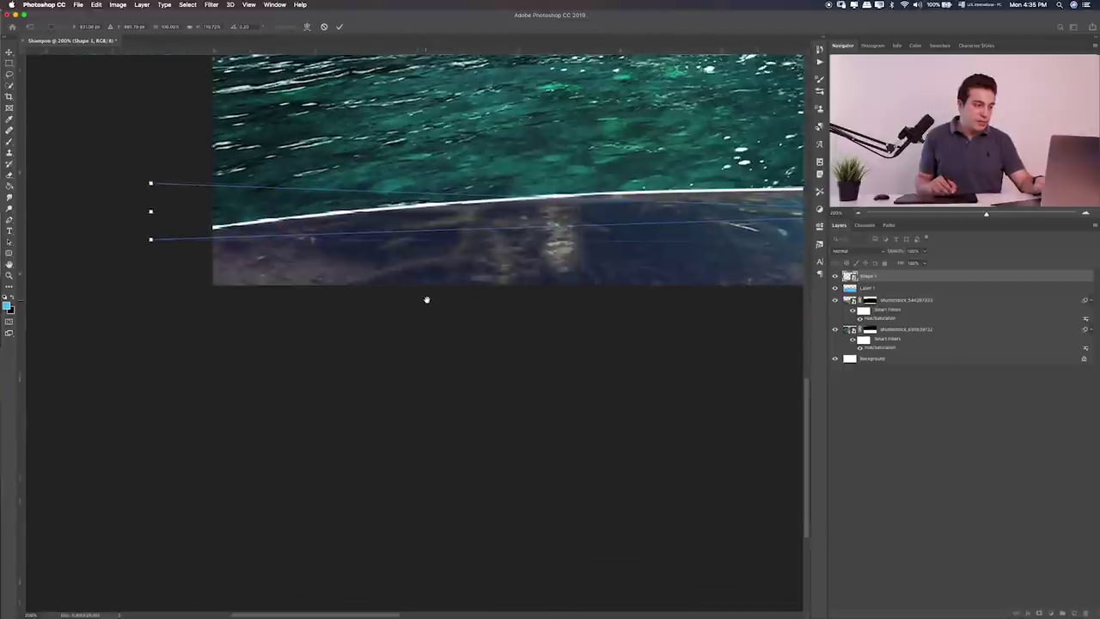
scroll(427, 300, left, 3)
key(Return)
key(super+0)
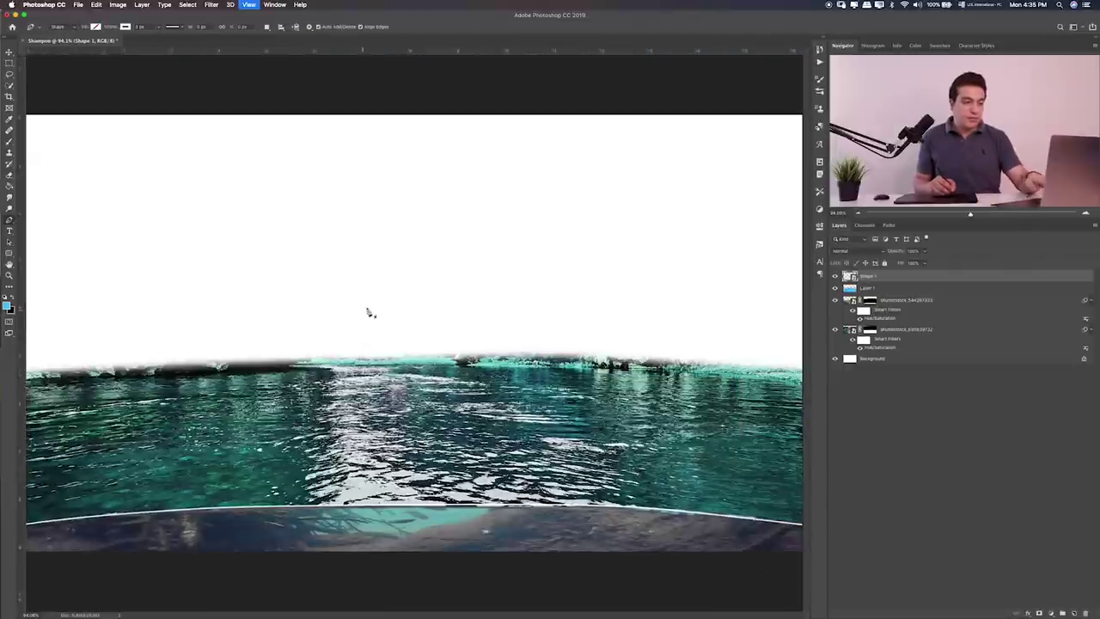
Step: Apply a Gaussian Blur of about 2.4 px to the Shape 1 highlight line
click(211, 5)
mouse_move(216, 107)
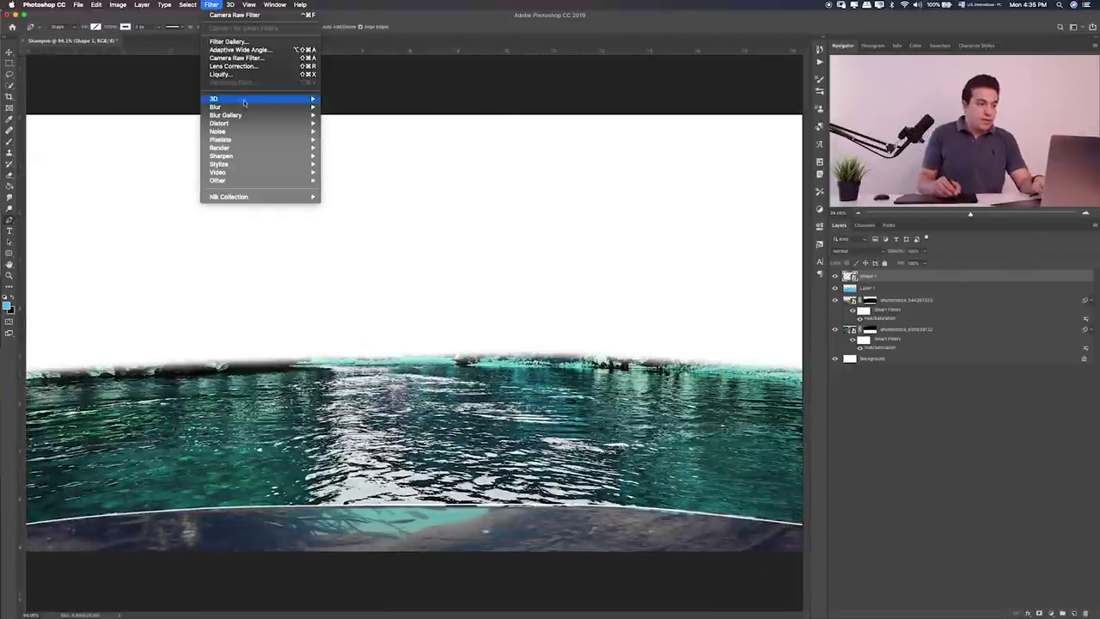
click(359, 140)
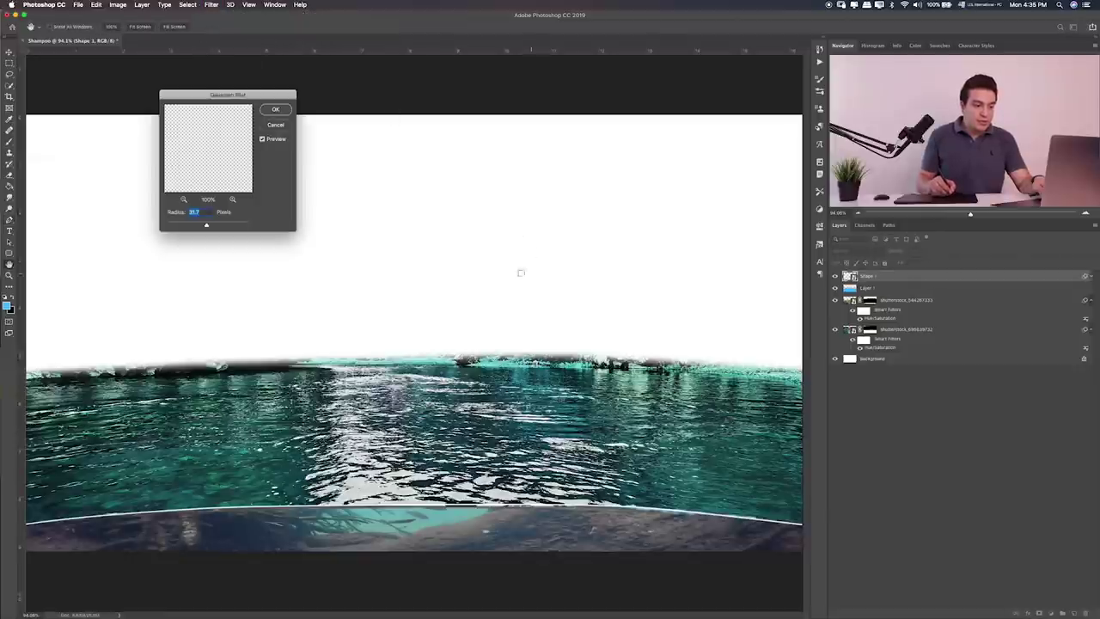
drag(179, 224, 185, 223)
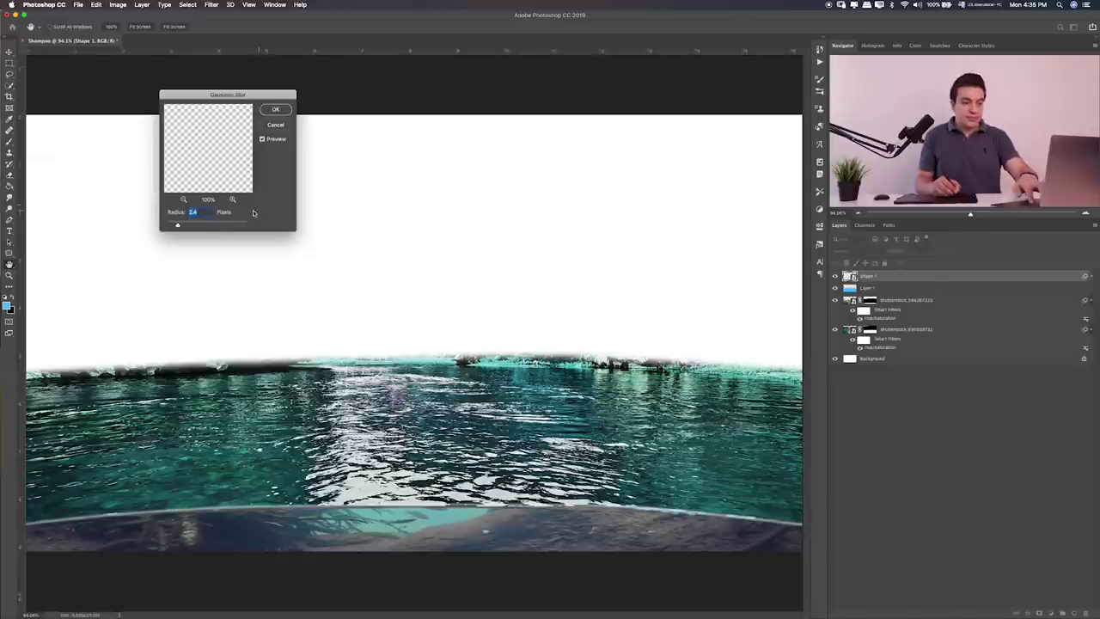
key(Return)
key(ctrl+plus)
key(ctrl+plus)
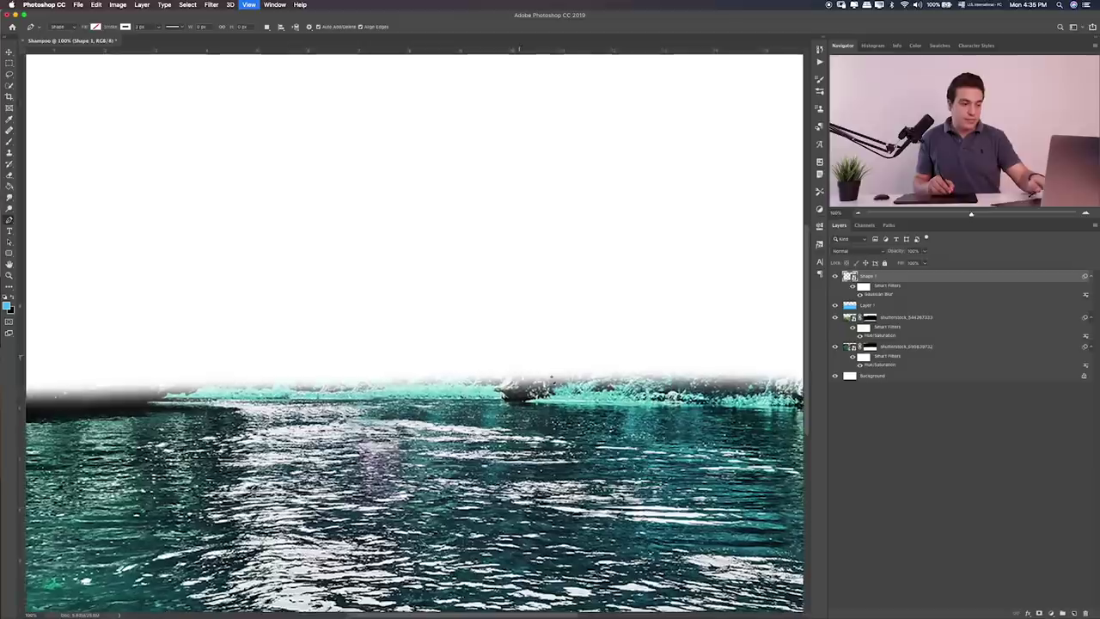
scroll(412, 344, down, 4)
scroll(355, 336, down, 3)
scroll(356, 336, right, 5)
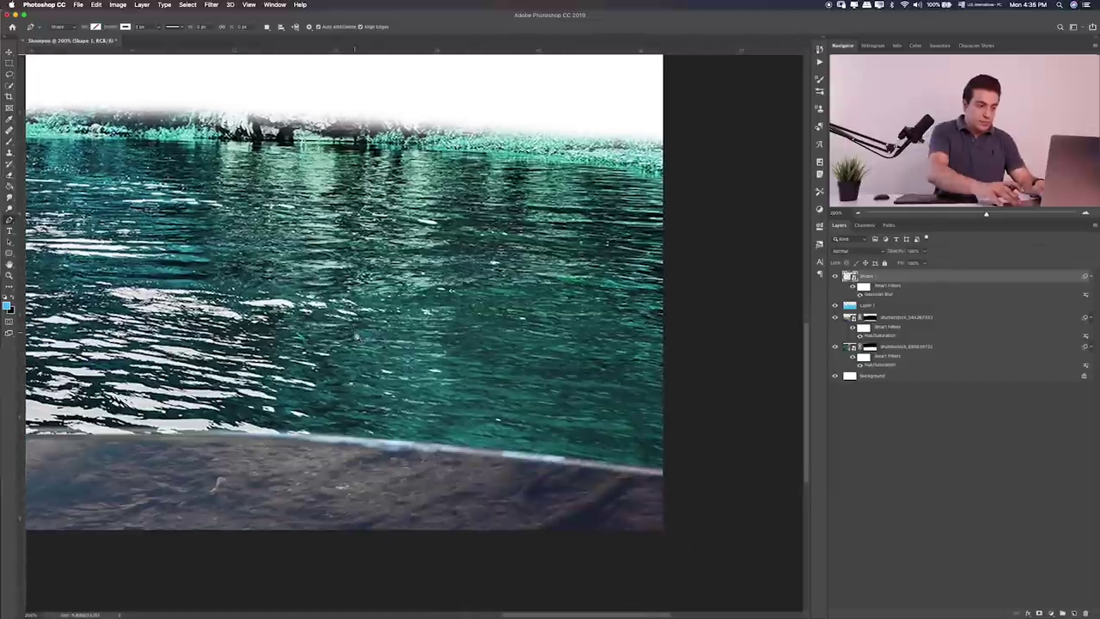
Step: Set Shape 1's blend mode to Overlay and duplicate it as Shape 1 copy
key(v)
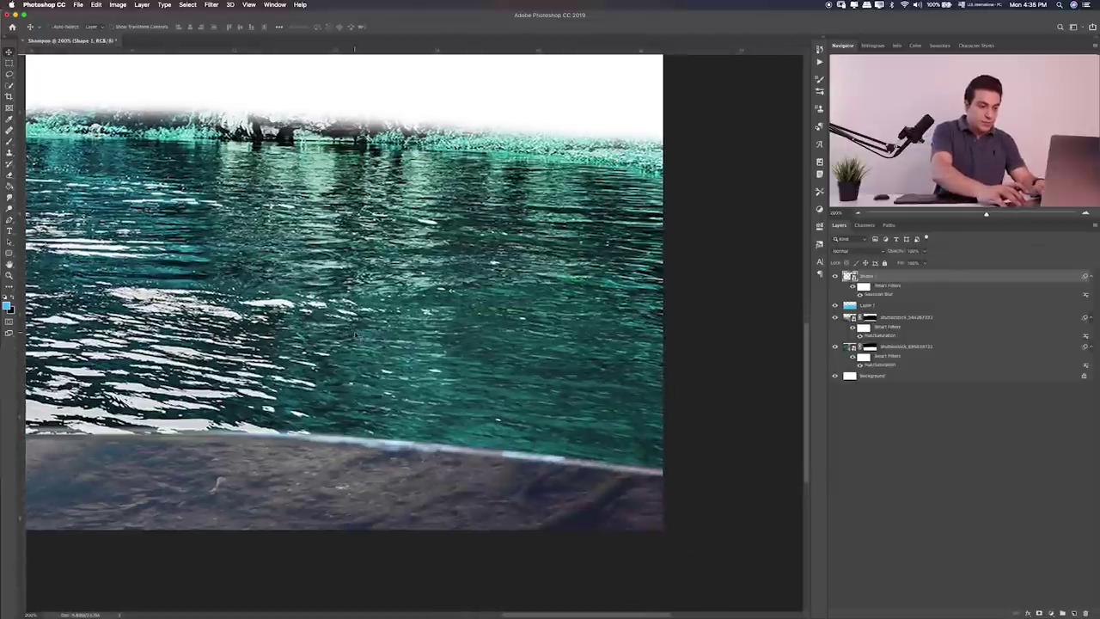
key(shift+alt+i)
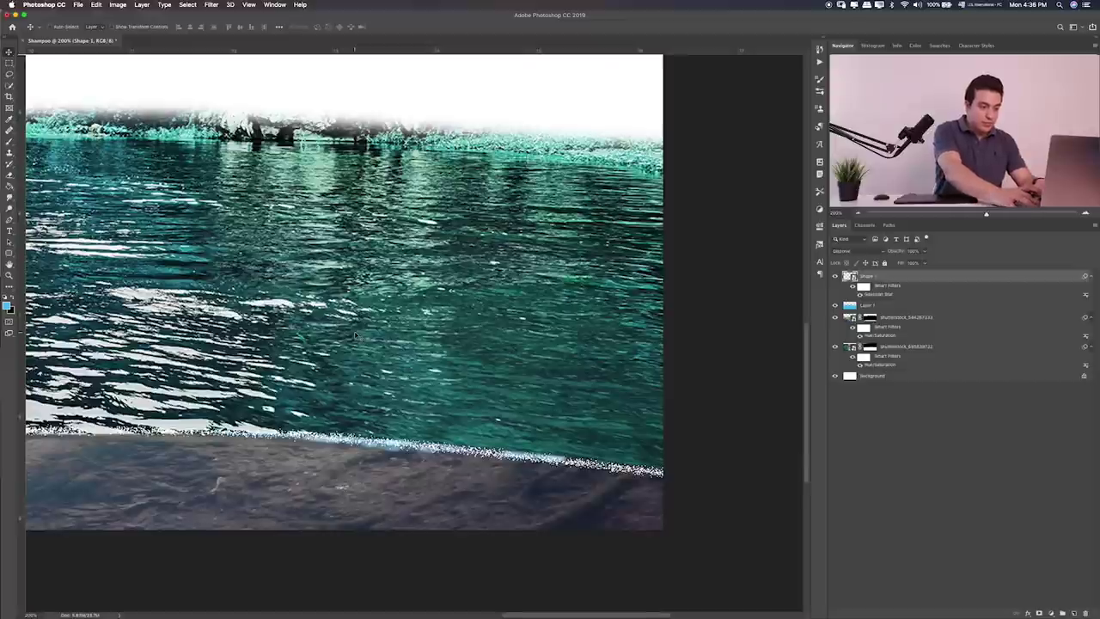
key(shift+plus)
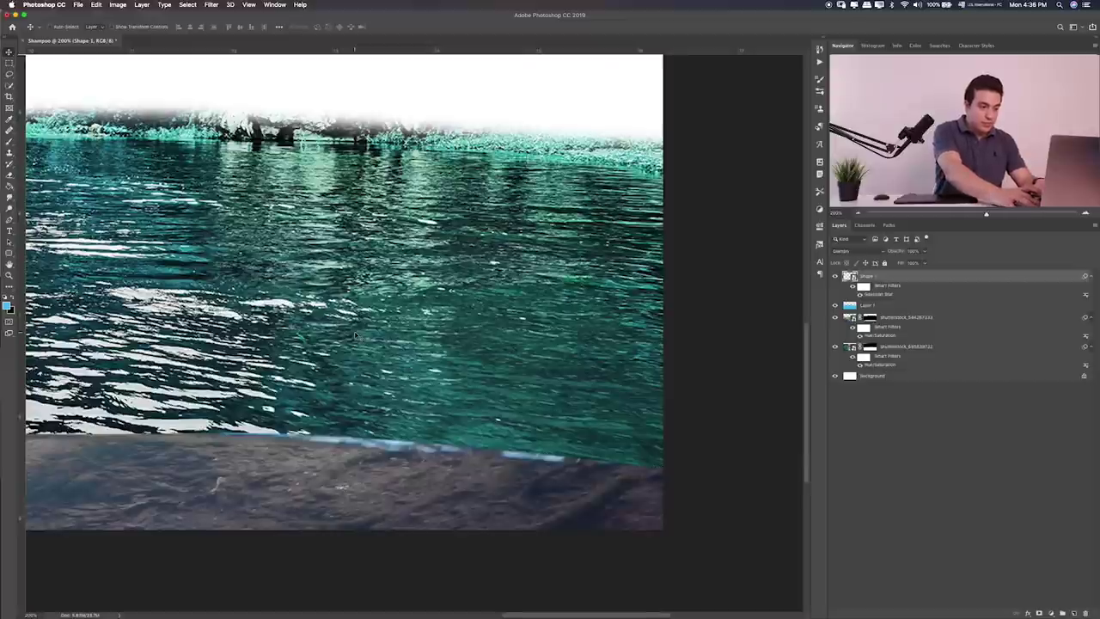
key(shift+plus)
key(shift+plus)
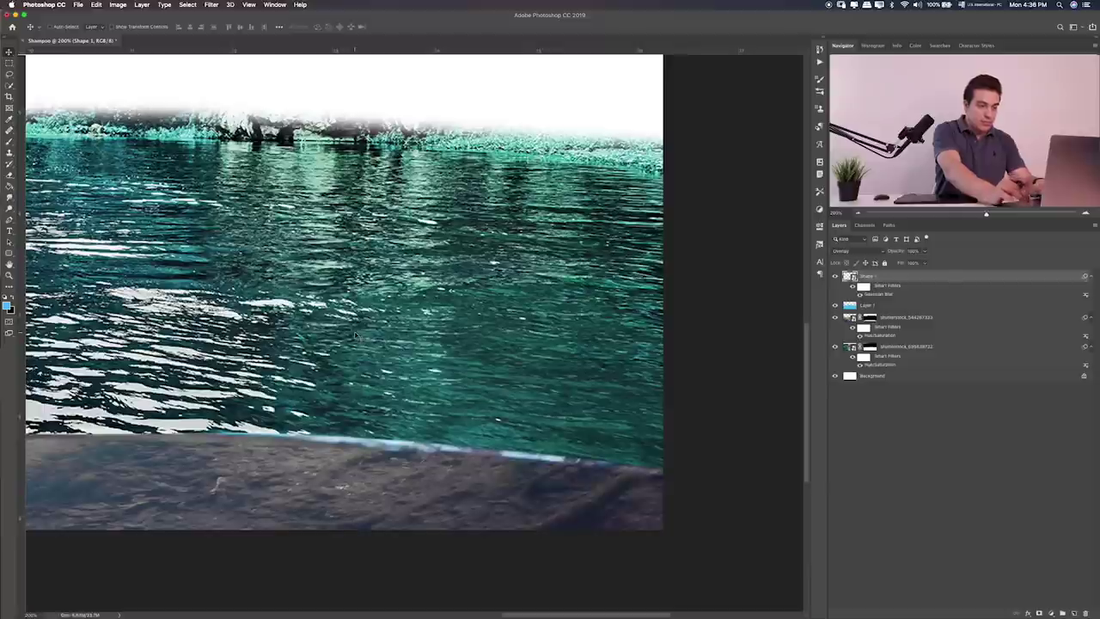
scroll(398, 269, down, 5)
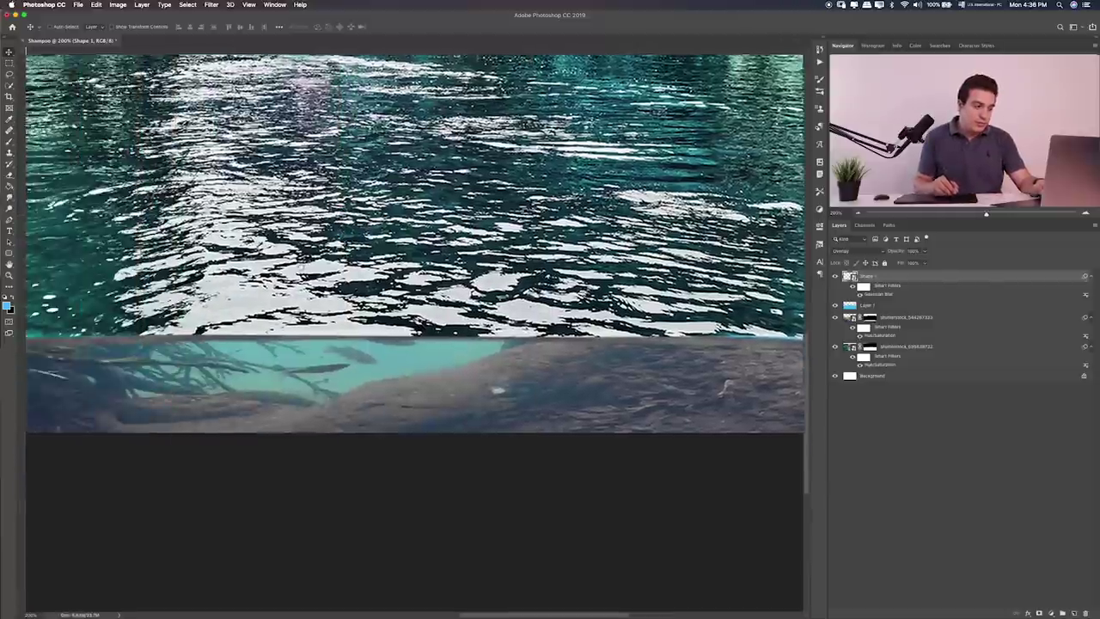
scroll(398, 269, left, 5)
scroll(397, 269, down, 2)
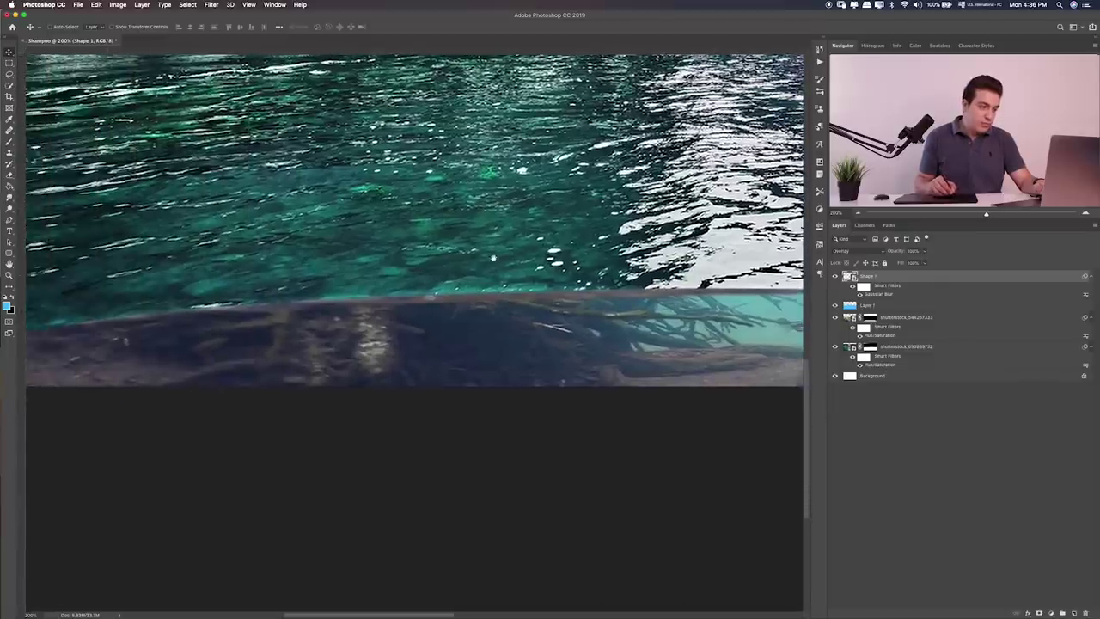
scroll(430, 258, left, 3)
key(shift+plus)
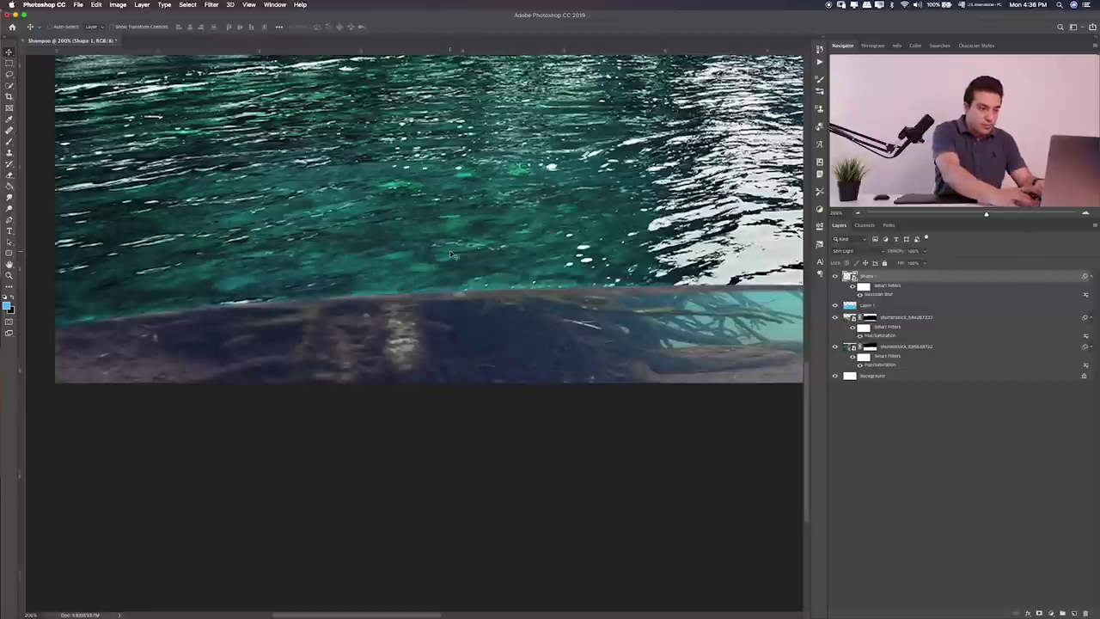
key(shift+plus)
key(shift+plus)
key(shift+plus)
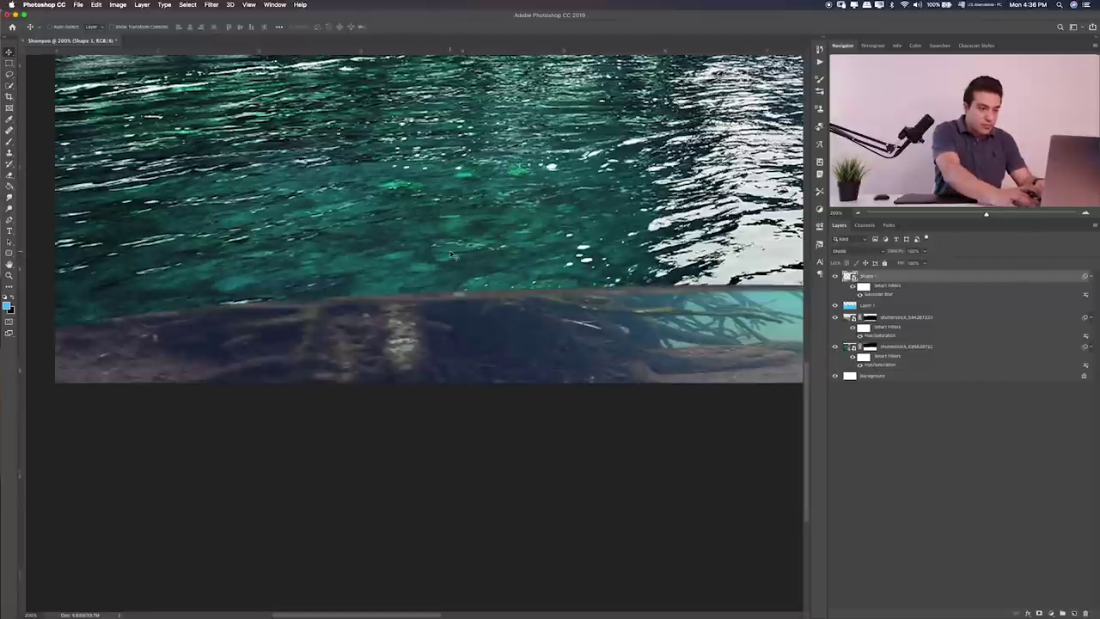
key(shift+minus)
key(shift+minus)
key(shift+minus)
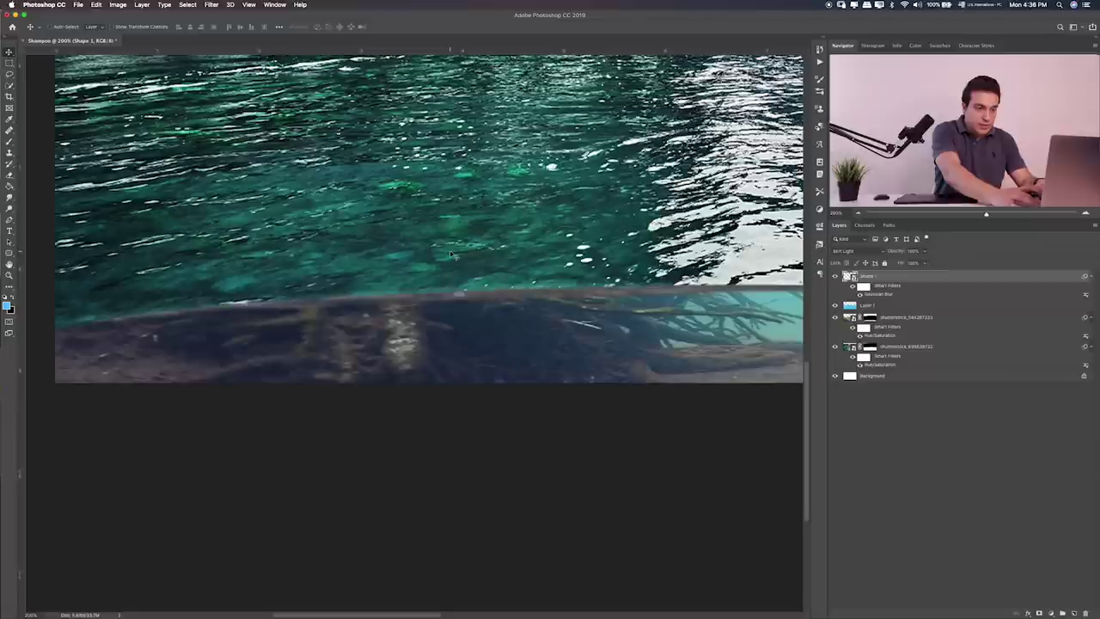
key(shift+minus)
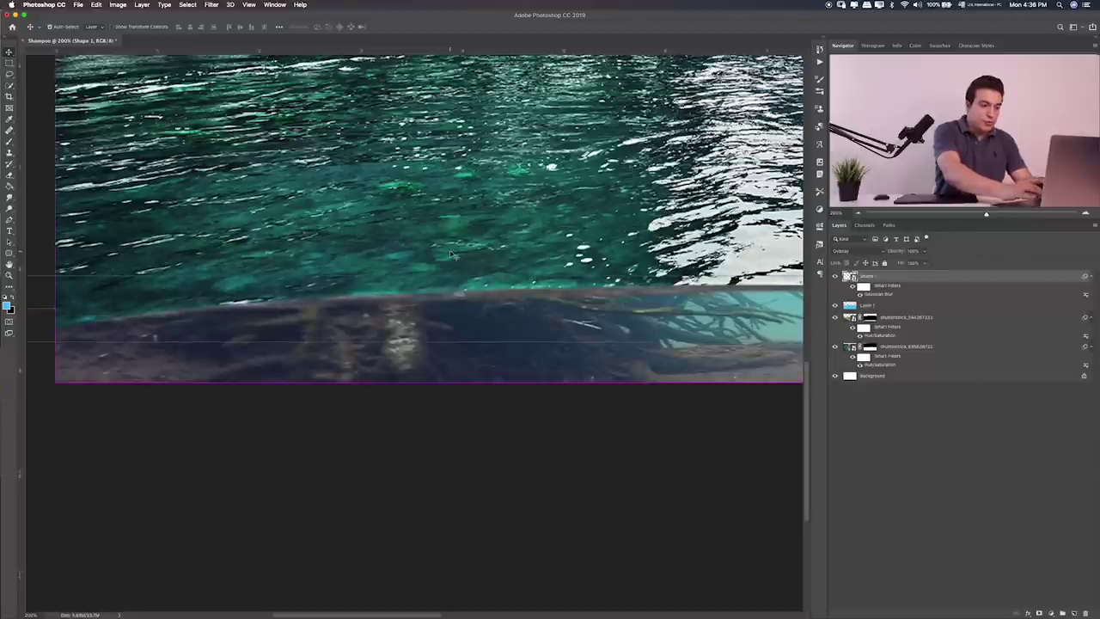
key(ctrl+j)
Step: Convert Shape 1 and Shape 1 copy into one smart object, then rasterize it
scroll(591, 300, right, 5)
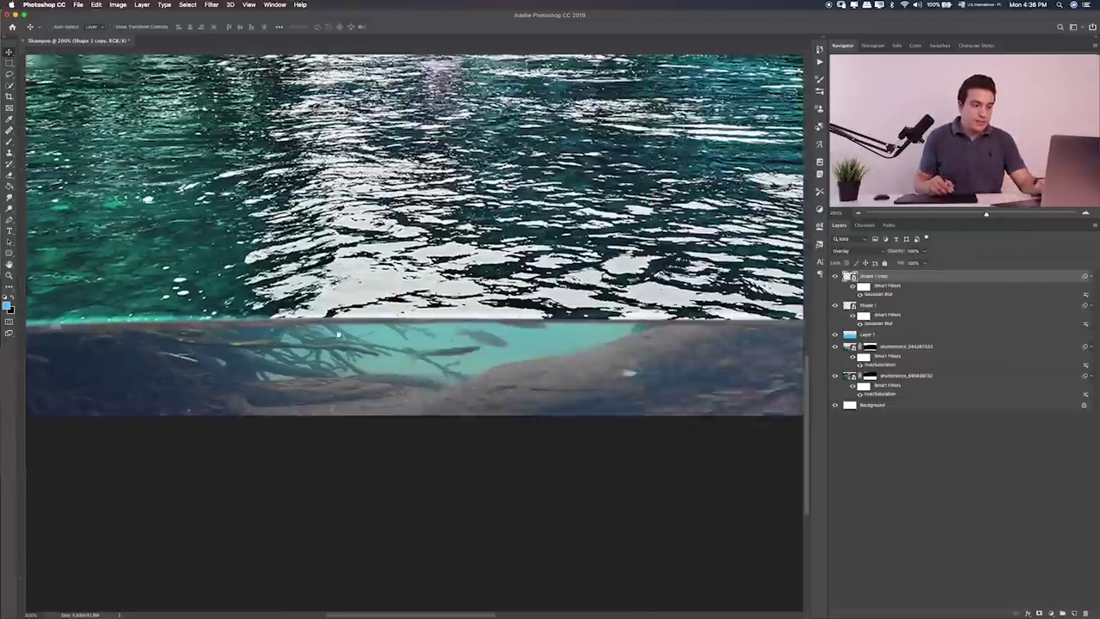
scroll(550, 318, right, 5)
scroll(498, 335, right, 5)
scroll(450, 346, right, 5)
scroll(447, 348, right, 2)
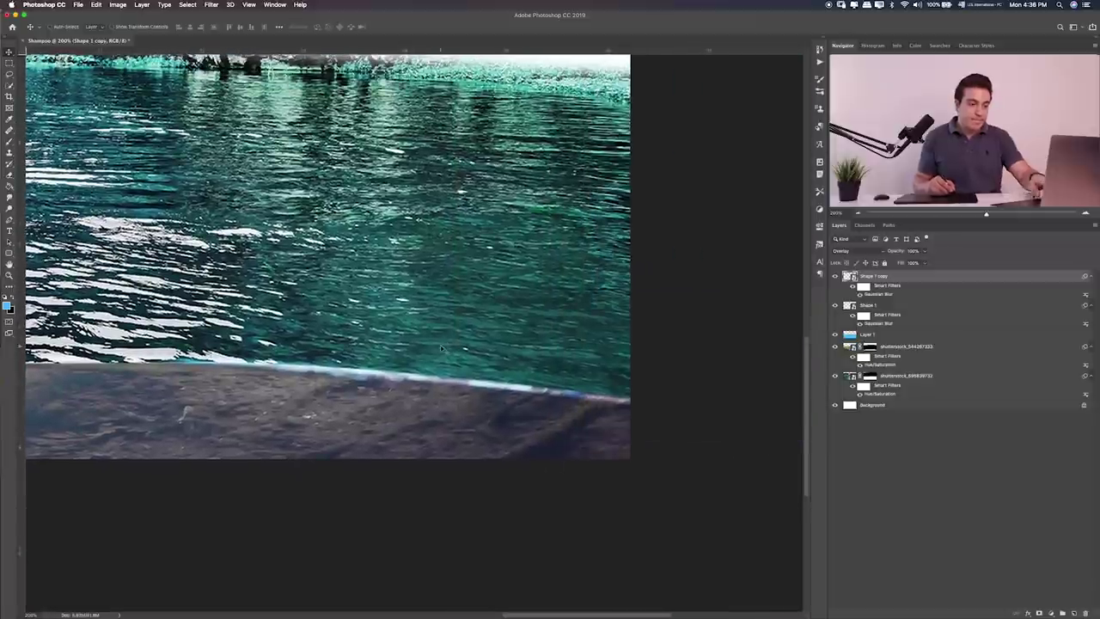
key(ctrl+0)
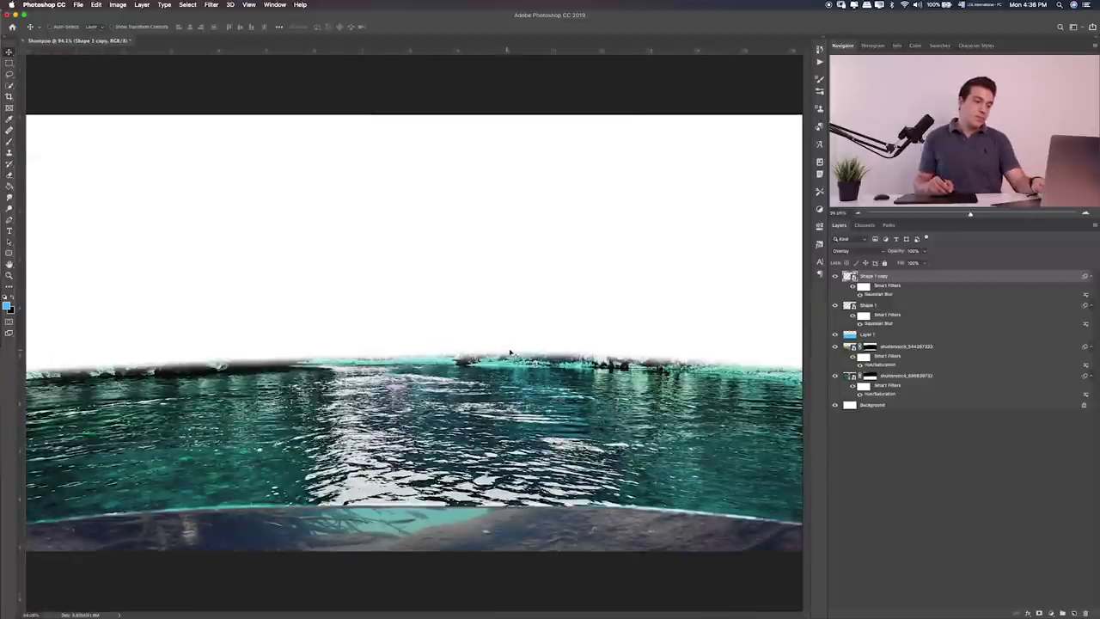
key(ctrl+plus)
key(ctrl+plus)
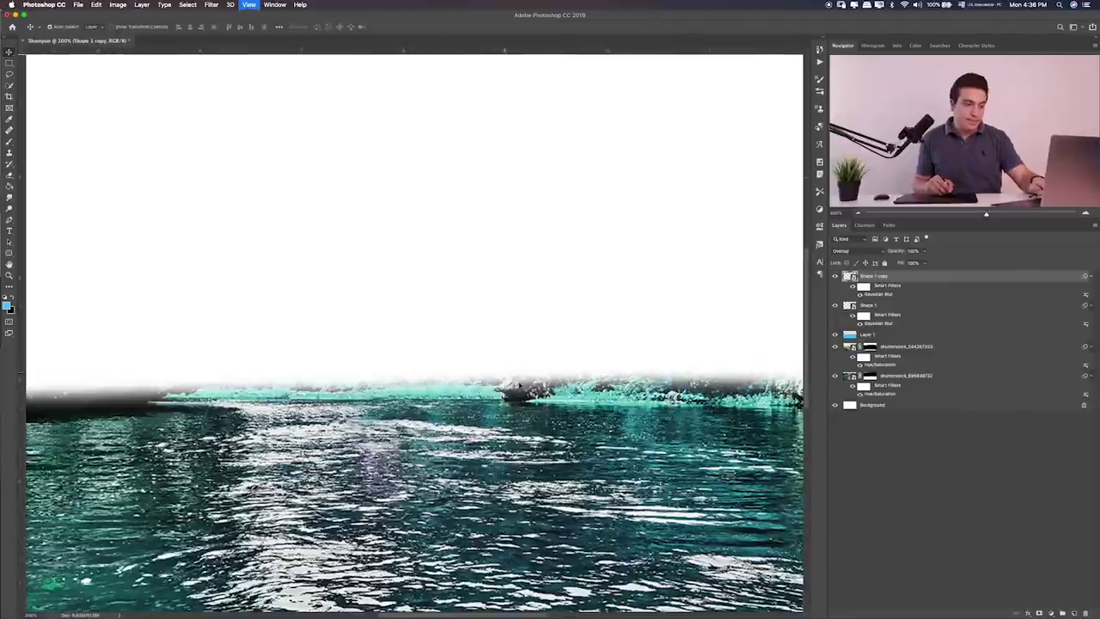
scroll(519, 385, down, 3)
scroll(422, 275, down, 5)
scroll(469, 448, down, 1)
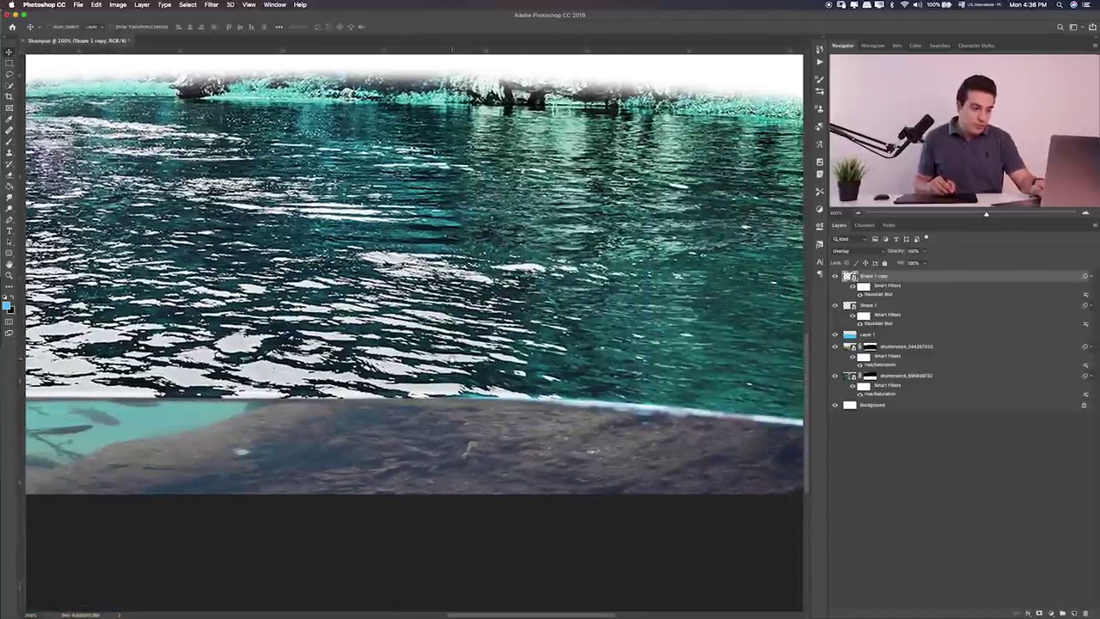
shift+click(906, 305)
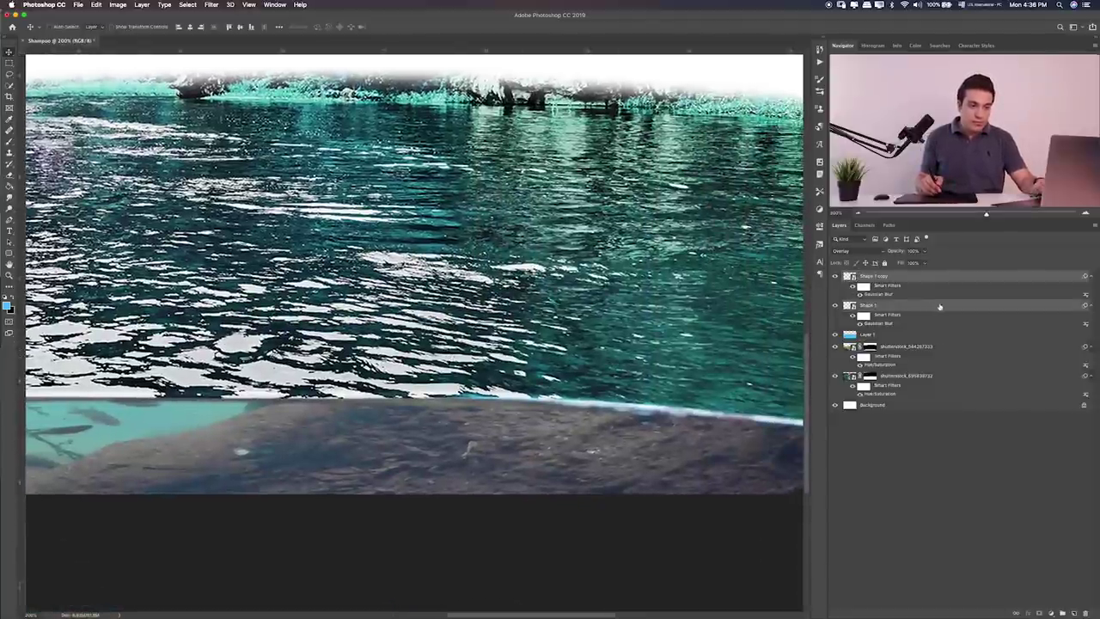
right_click(942, 308)
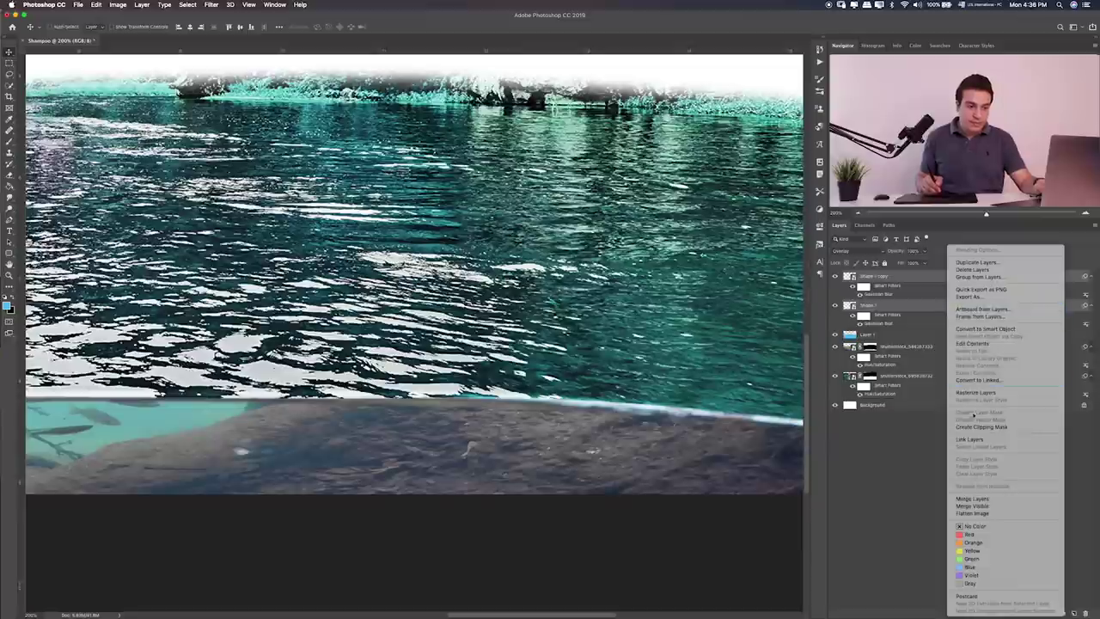
click(1011, 329)
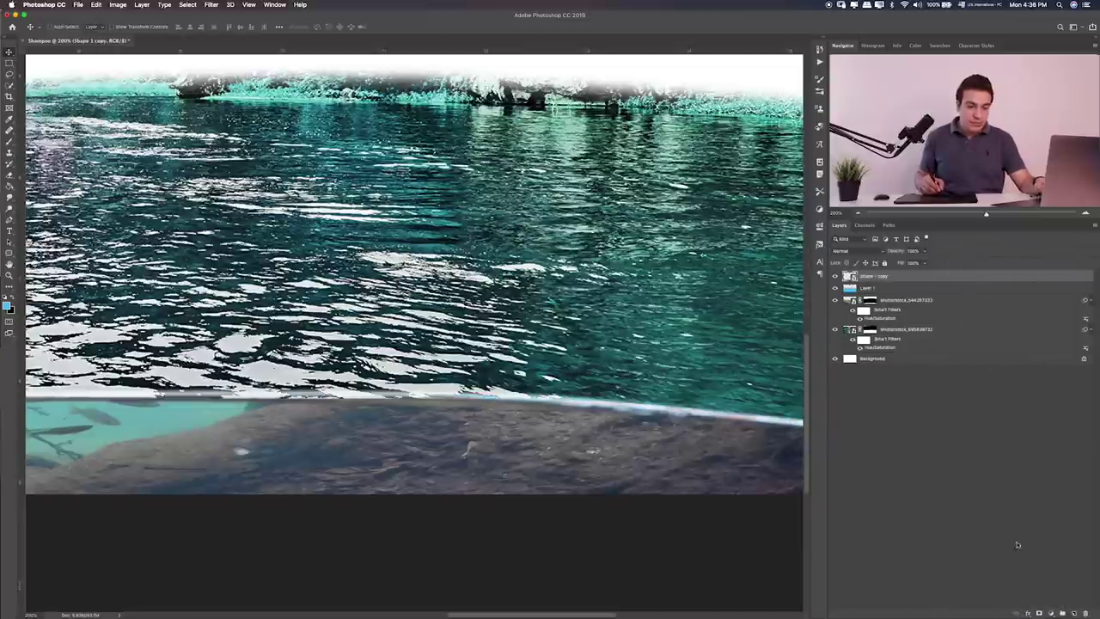
right_click(865, 276)
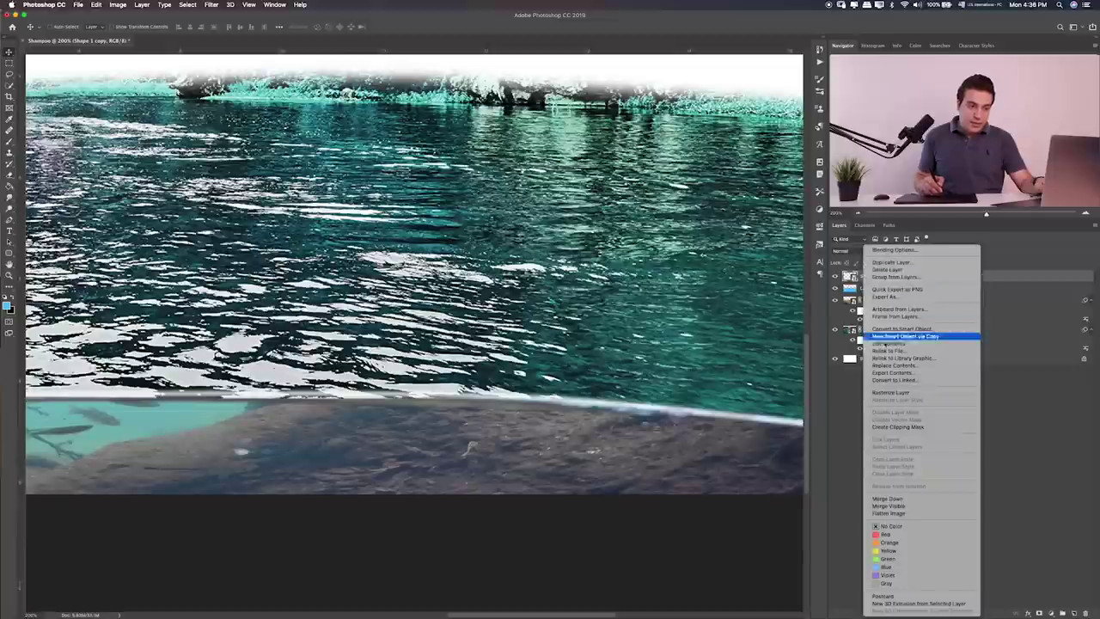
click(908, 393)
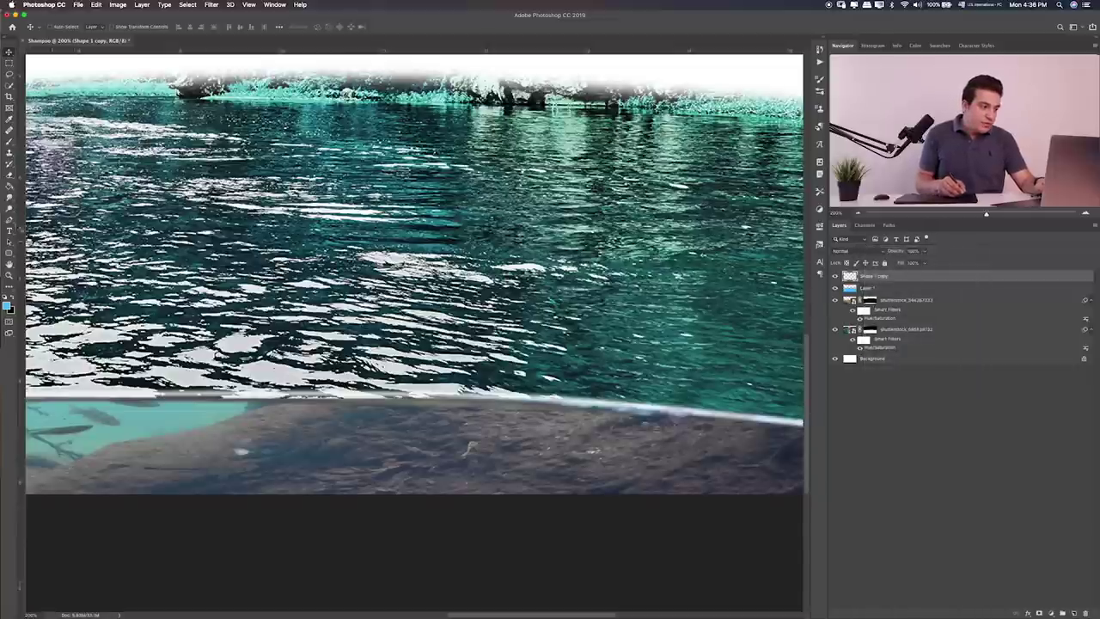
click(9, 197)
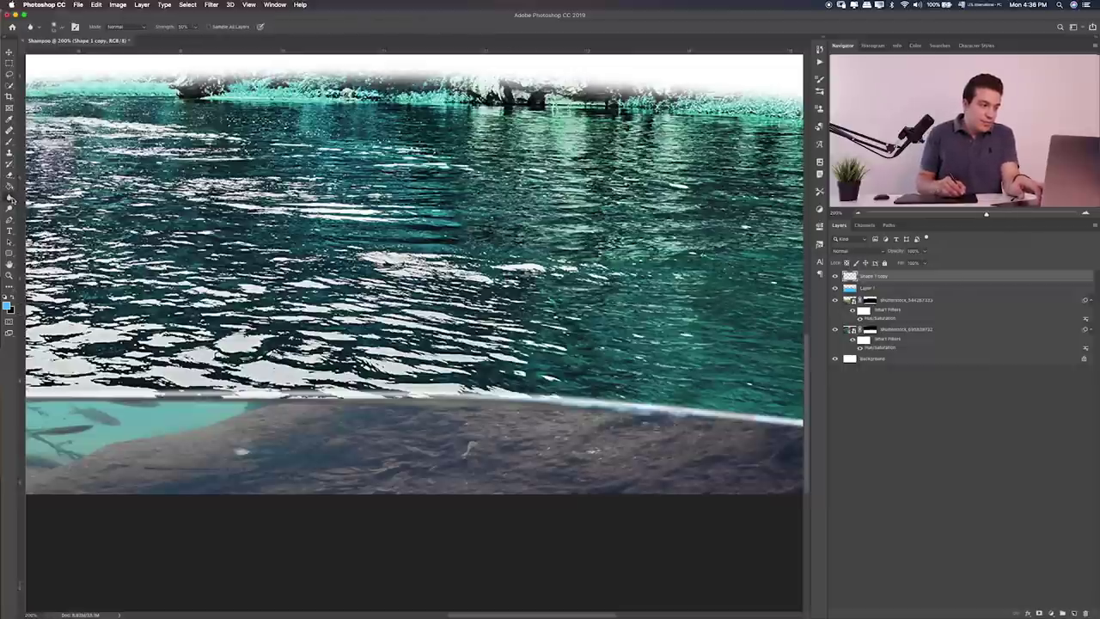
Step: Pick the Smudge tool with a smaller brush and pan along the waterline
right_click(10, 198)
click(38, 218)
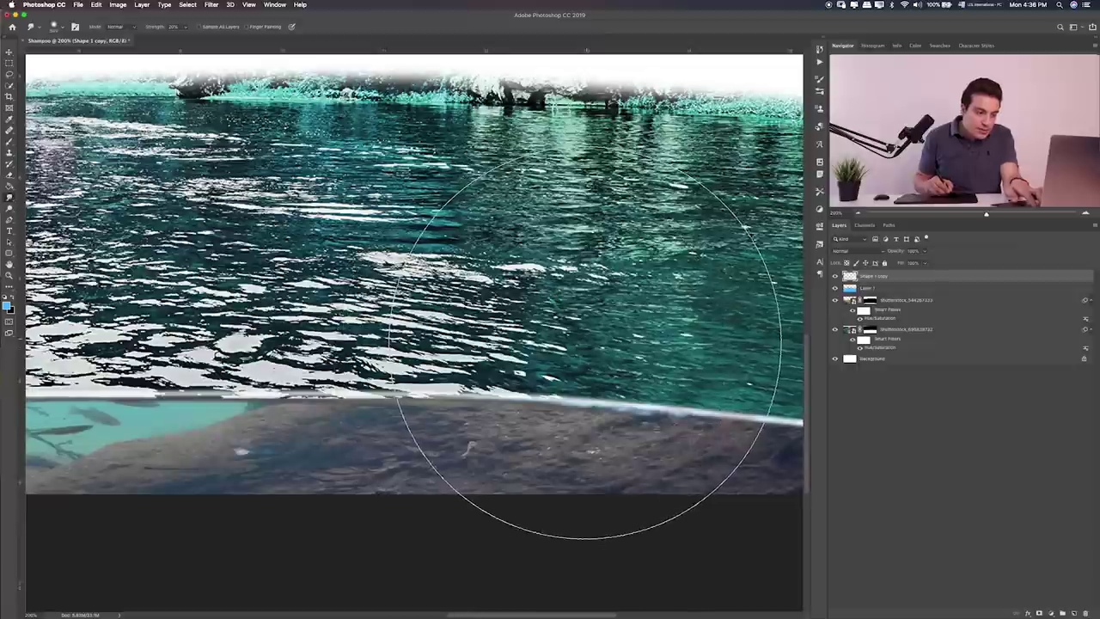
key(bracketleft)
key(bracketleft)
key(bracketleft)
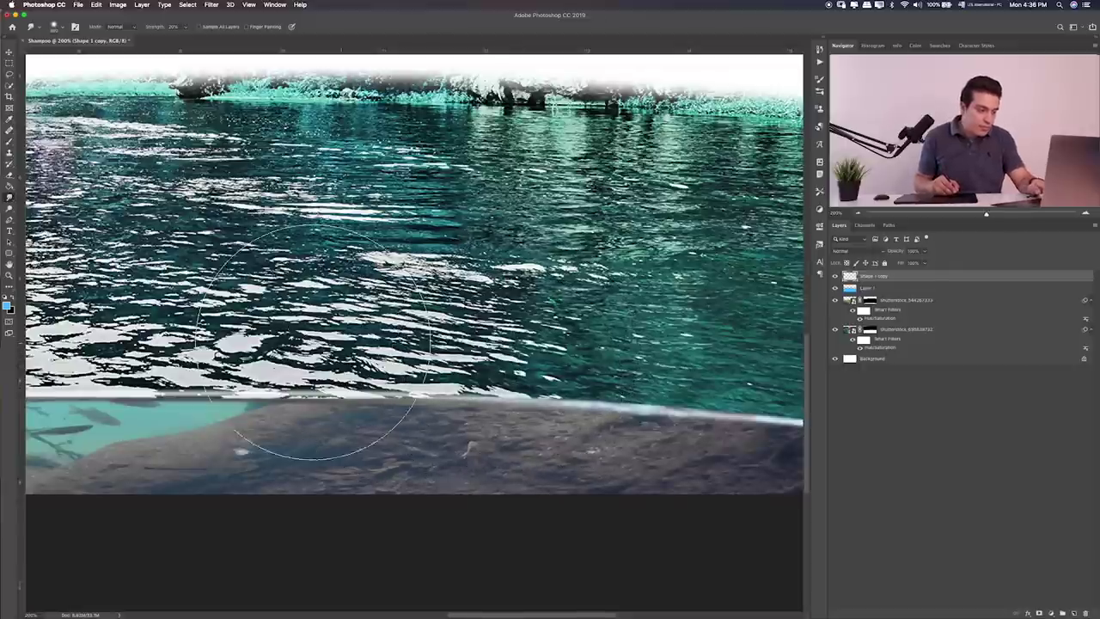
scroll(314, 342, left, 5)
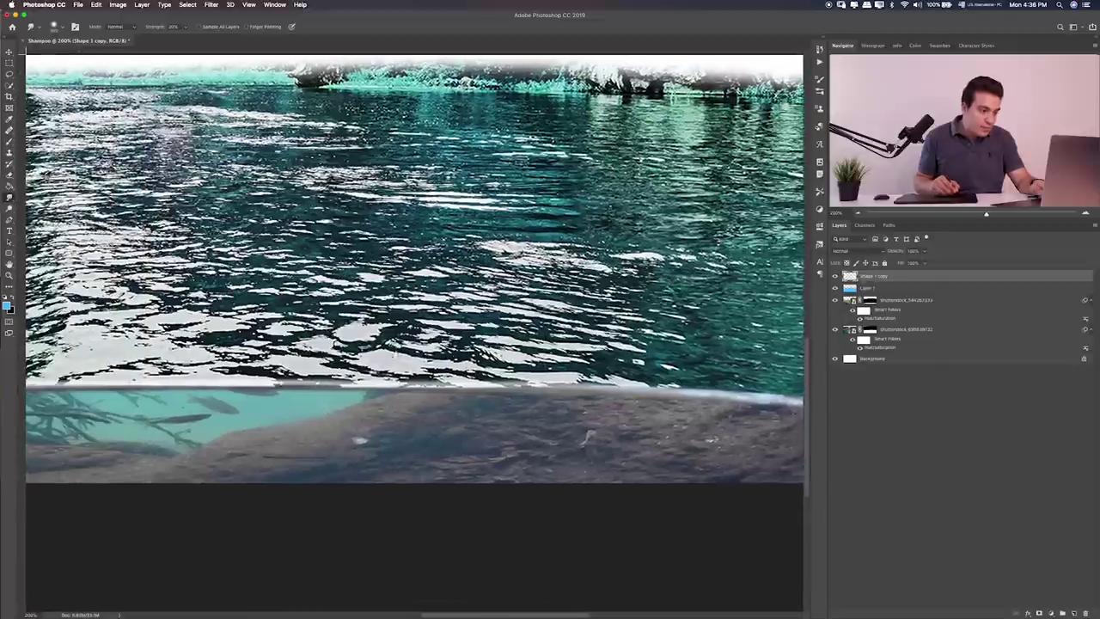
scroll(378, 258, left, 5)
scroll(378, 258, left, 5)
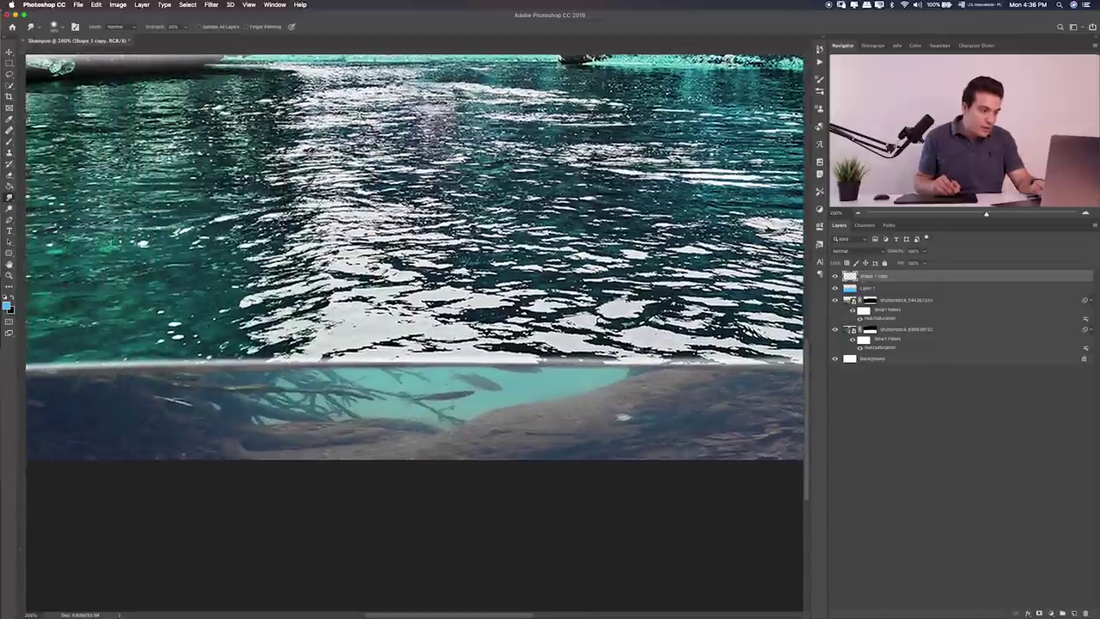
scroll(221, 356, left, 1)
scroll(232, 344, left, 3)
scroll(253, 329, left, 3)
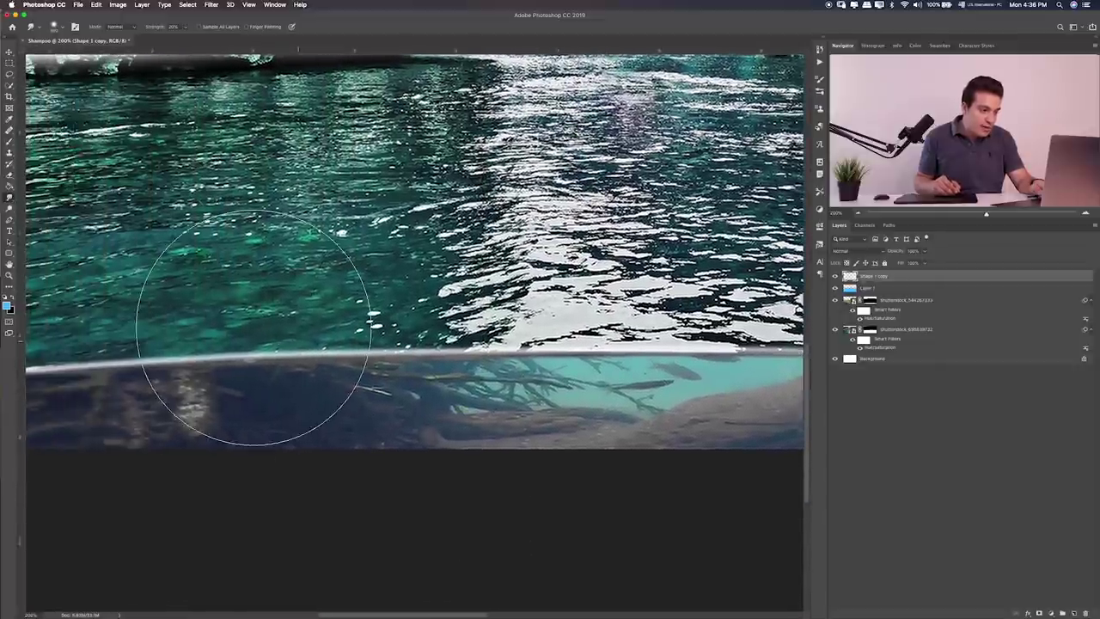
scroll(258, 340, left, 3)
scroll(305, 325, left, 3)
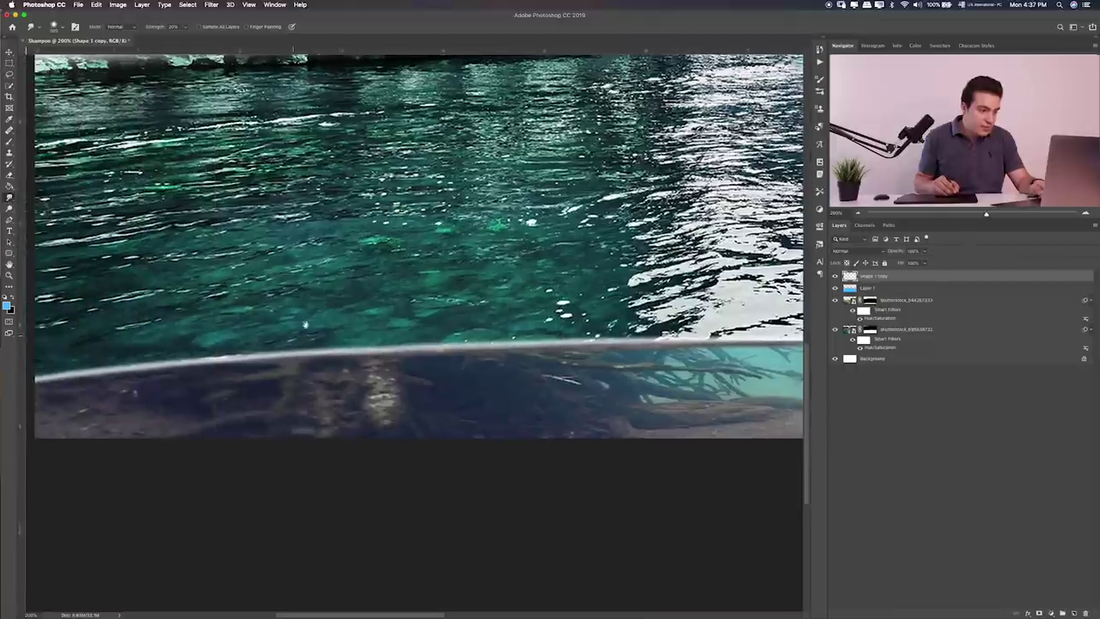
scroll(562, 344, right, 3)
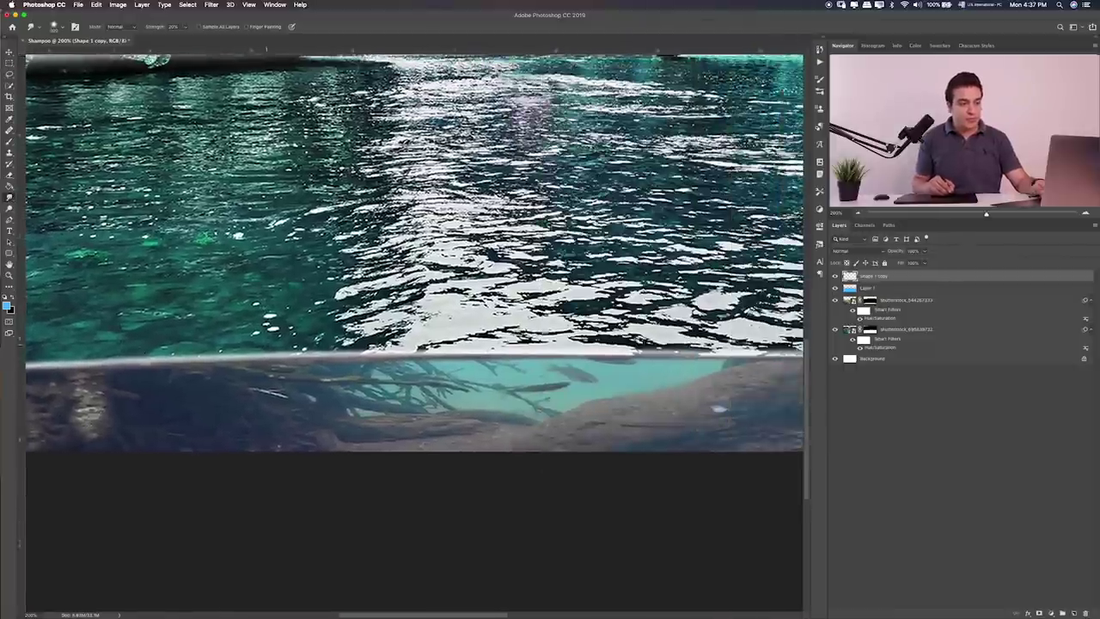
scroll(412, 258, right, 3)
scroll(447, 284, right, 2)
scroll(510, 319, right, 1)
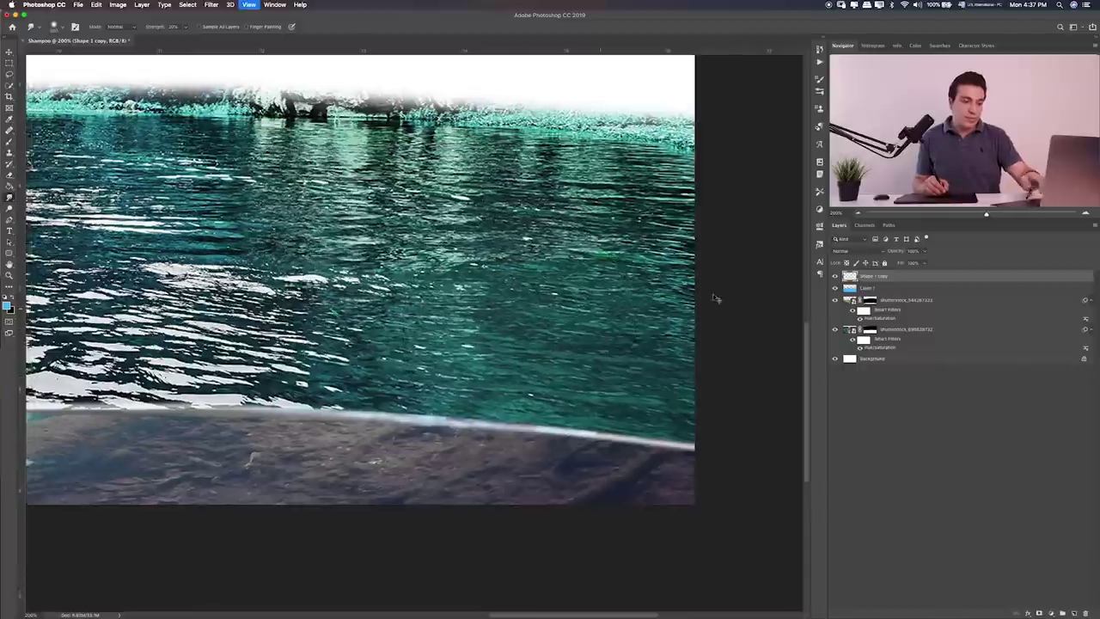
key(ctrl+0)
Step: Convert Shape 1 copy to a smart object and set its blend mode to Lighten
right_click(969, 273)
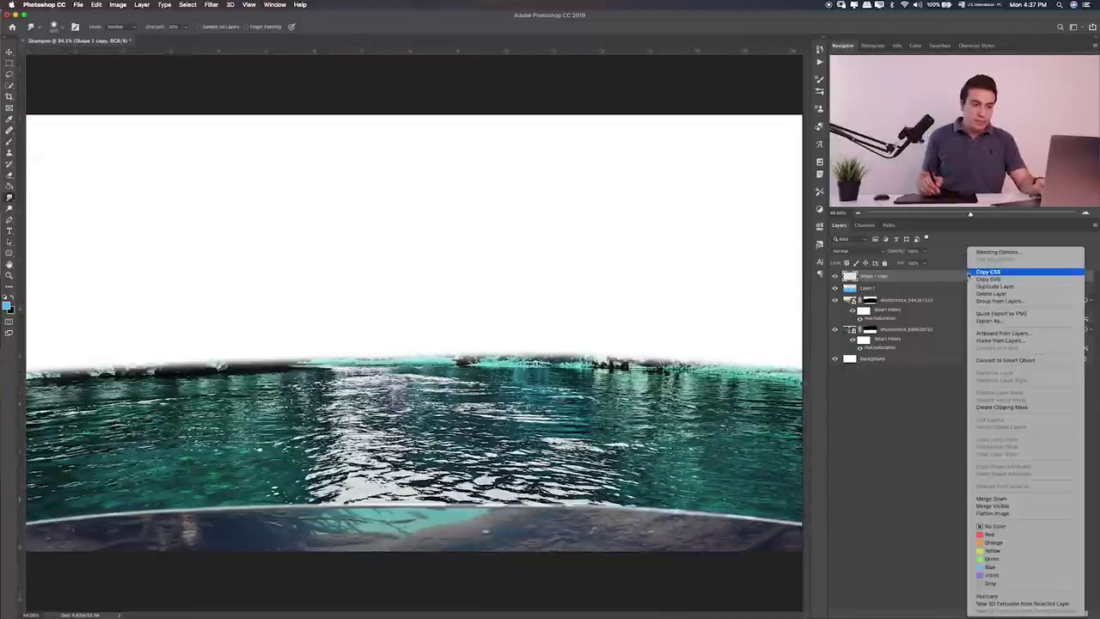
click(1001, 359)
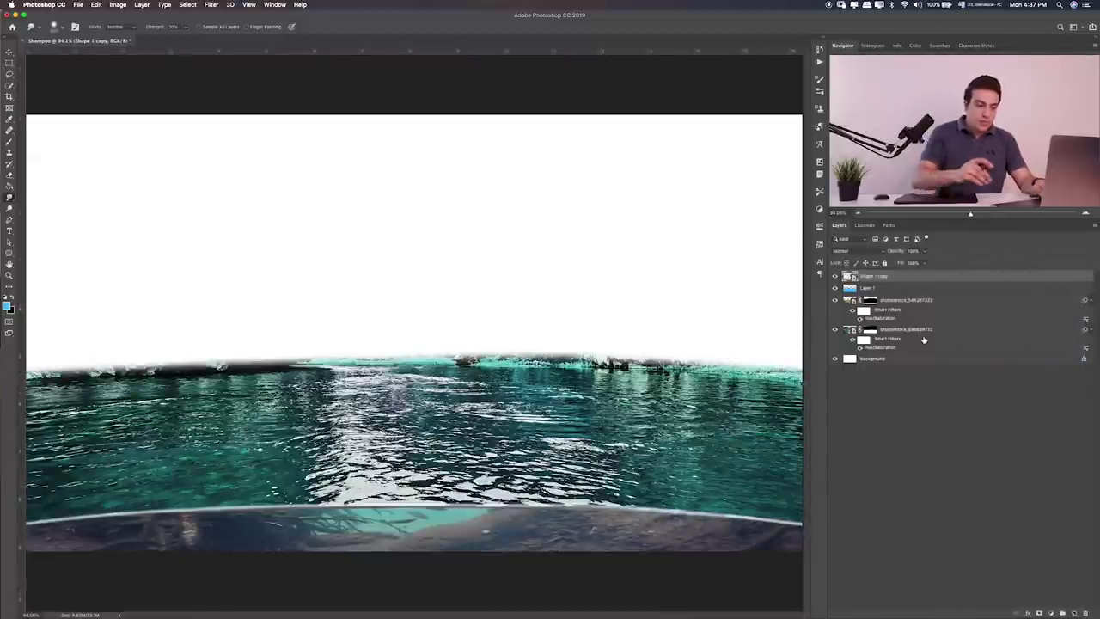
key(v)
key(alt+shift+k)
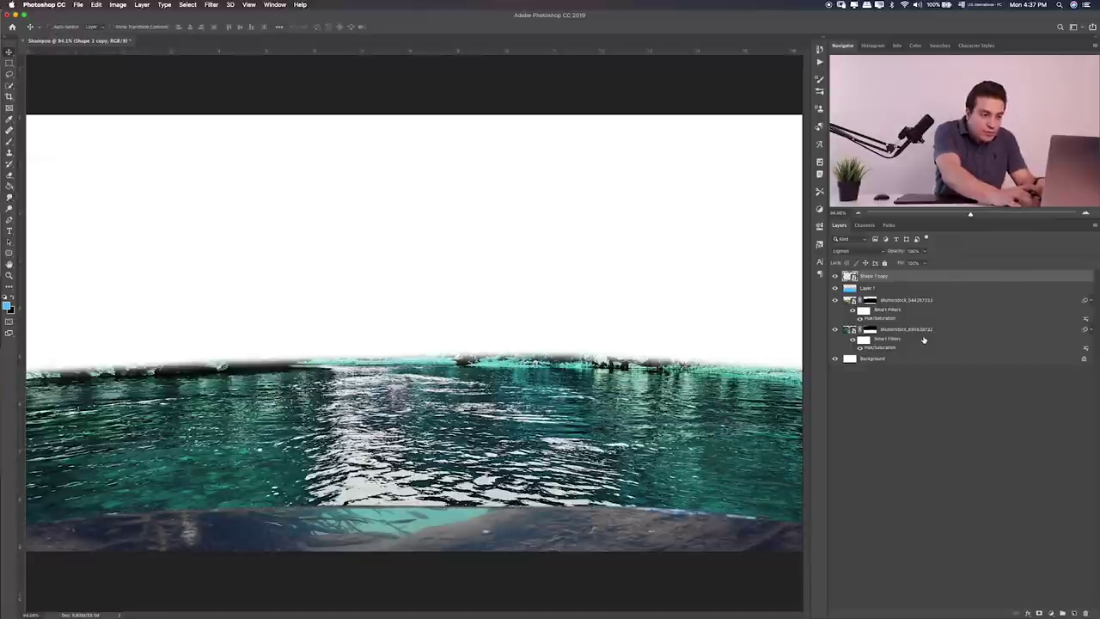
Step: Set Shape 1 copy to Overlay, duplicate it, and Gaussian-blur the duplicate Shape 1 copy 2
key(alt+shift+d)
key(alt+shift+o)
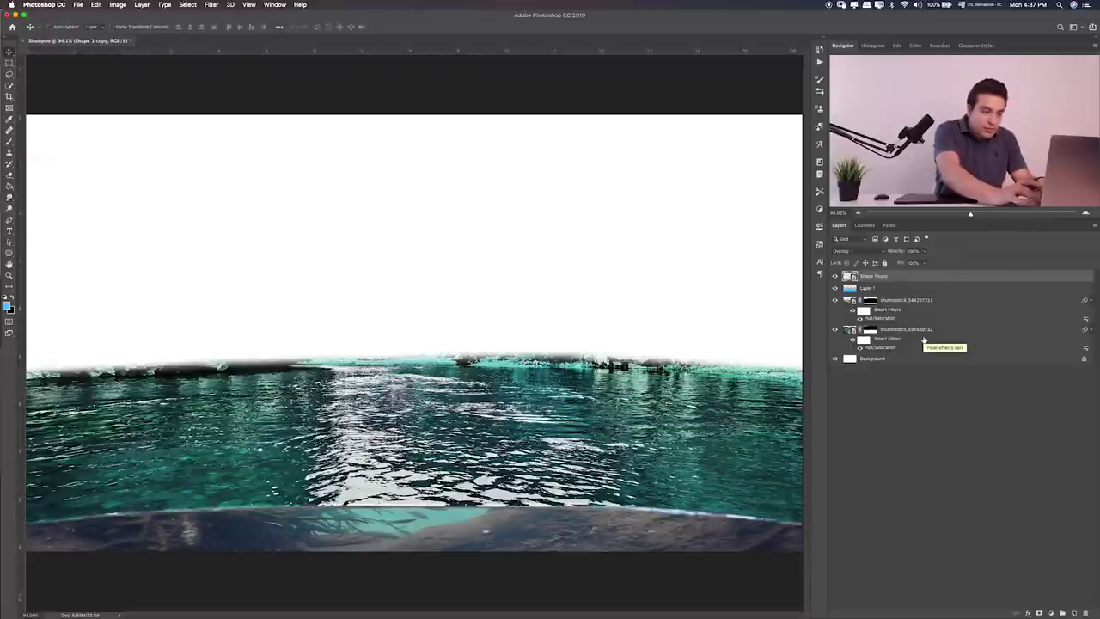
key(ctrl+j)
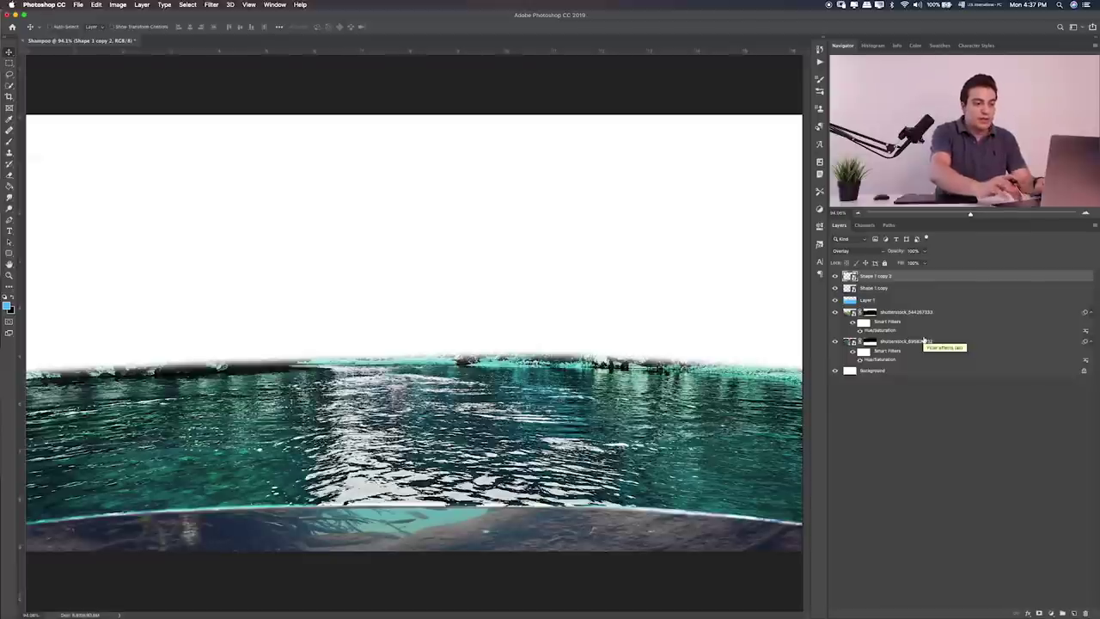
click(215, 6)
mouse_move(216, 107)
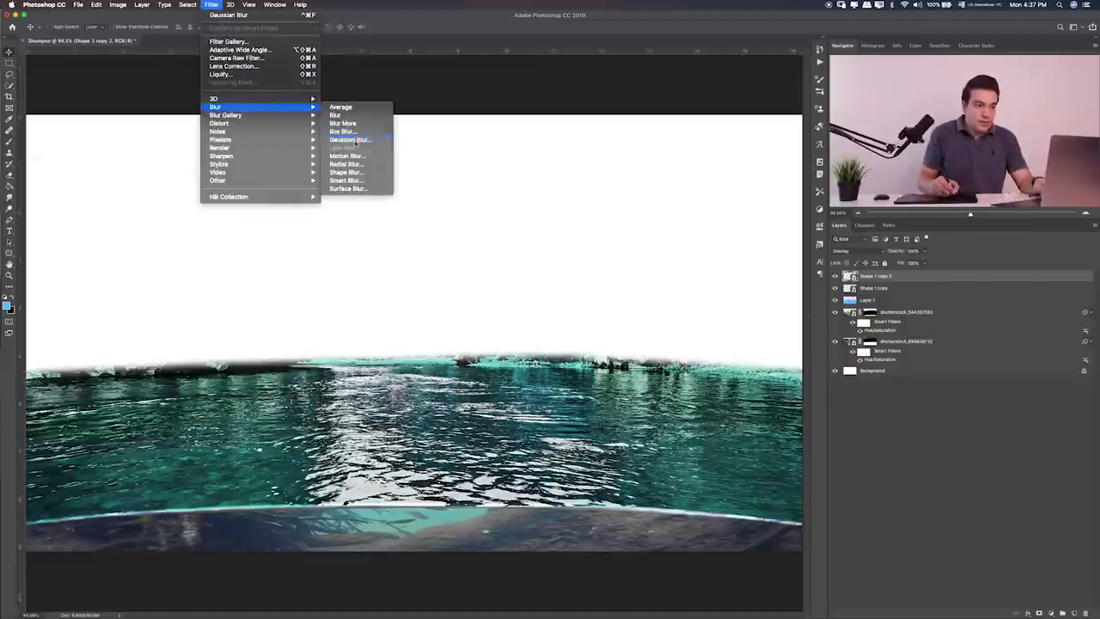
click(350, 139)
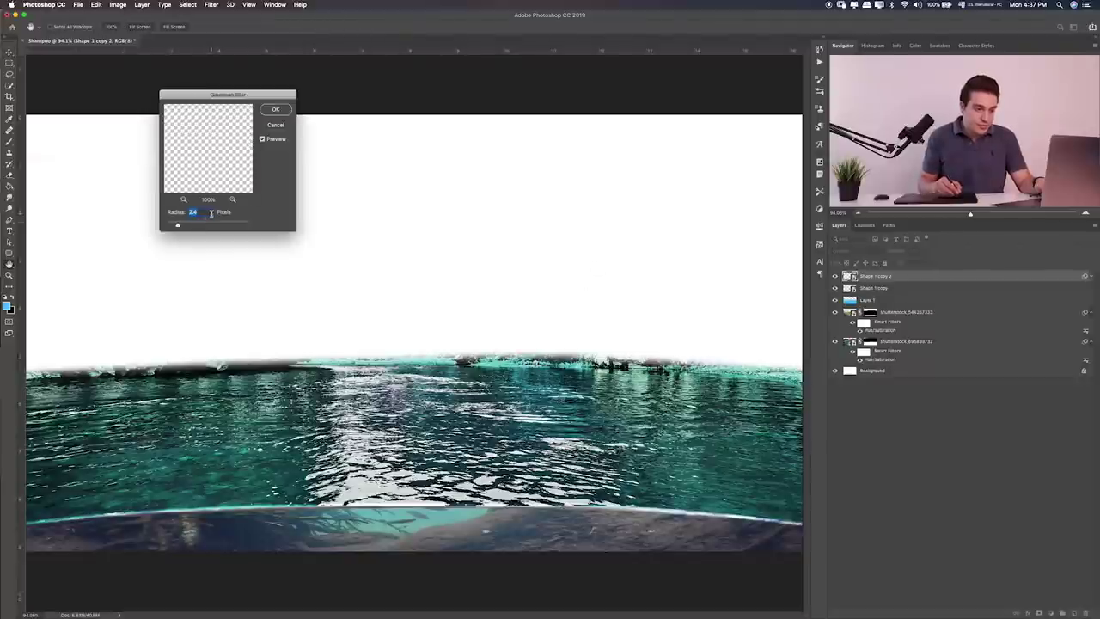
key(Return)
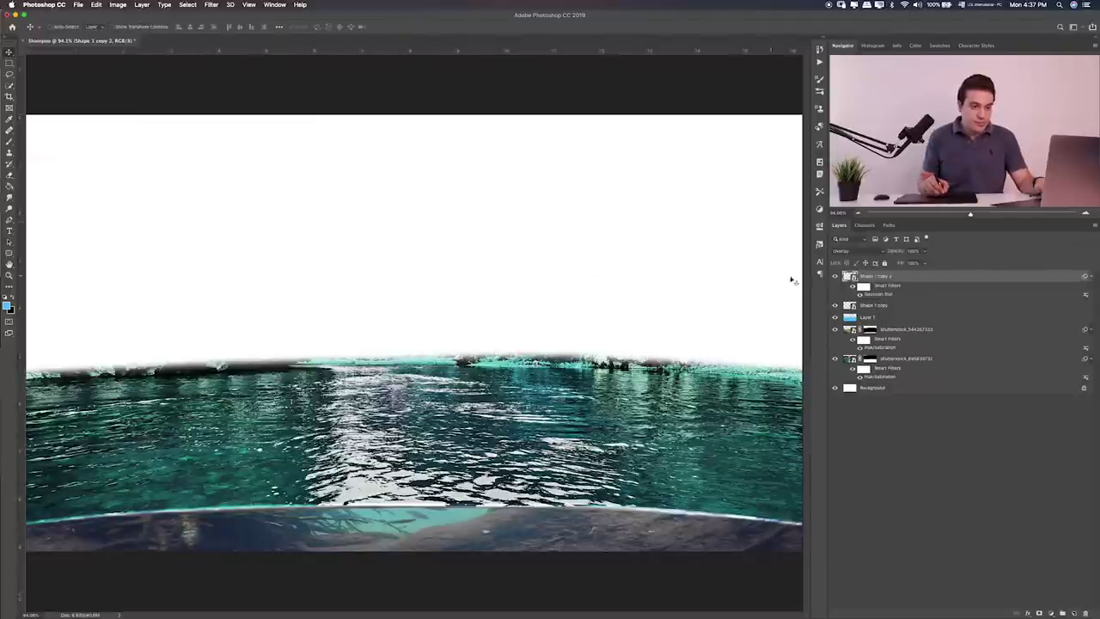
click(835, 277)
click(836, 306)
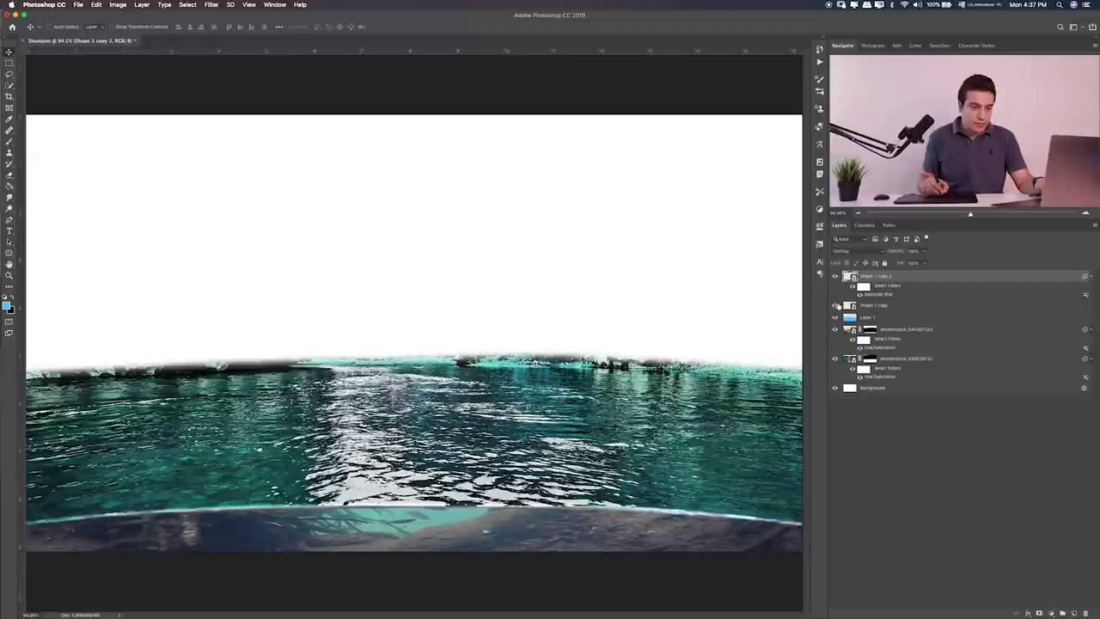
Step: Lower Shape 1 copy to about 72% and Shape 1 copy 2's opacity, then add an empty layer
click(875, 306)
mouse_move(918, 263)
mouse_down()
mouse_move(904, 265)
mouse_move(917, 262)
mouse_up()
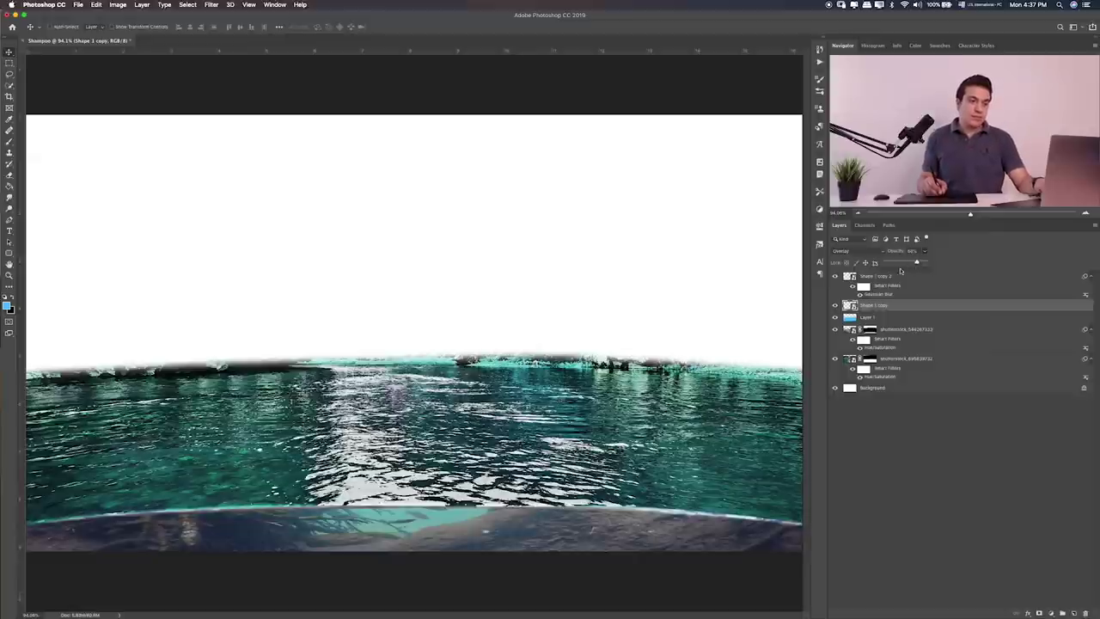
click(898, 277)
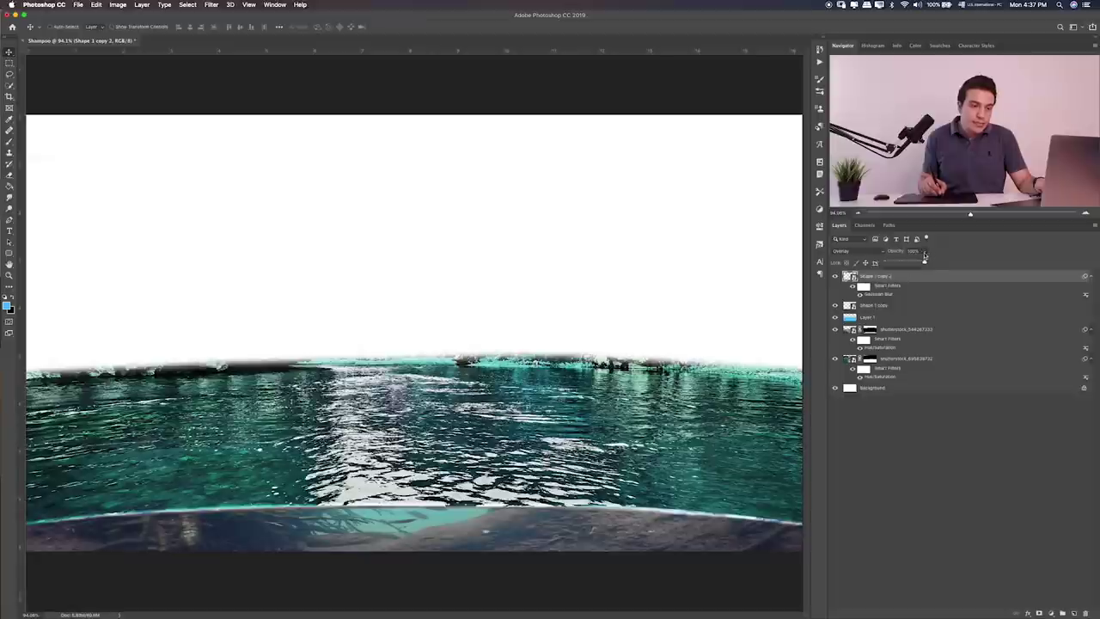
drag(909, 263, 898, 266)
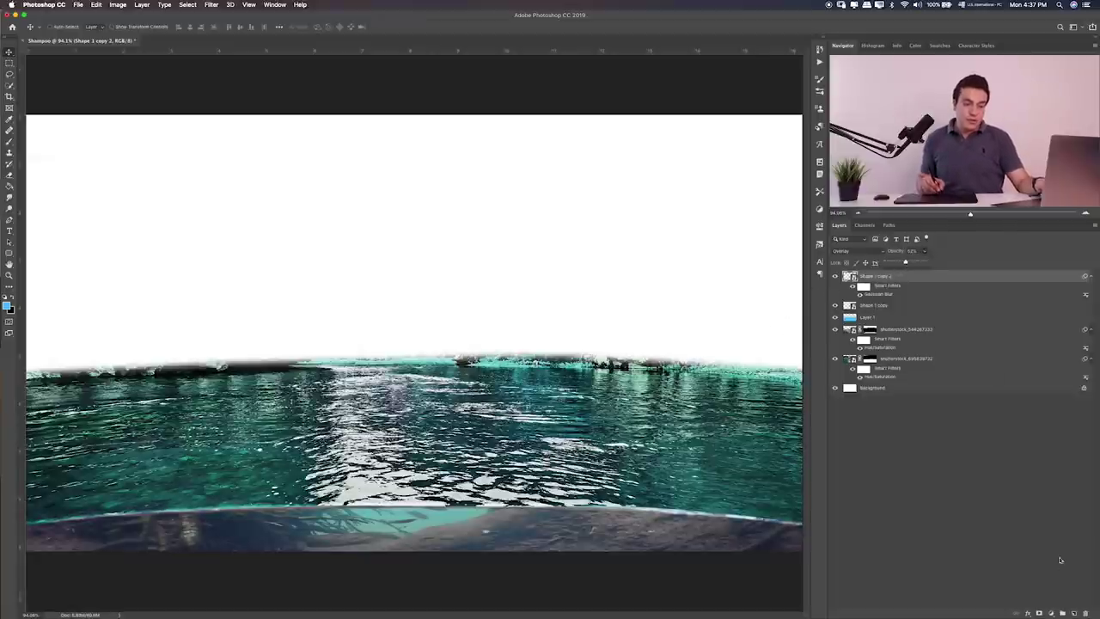
click(1073, 613)
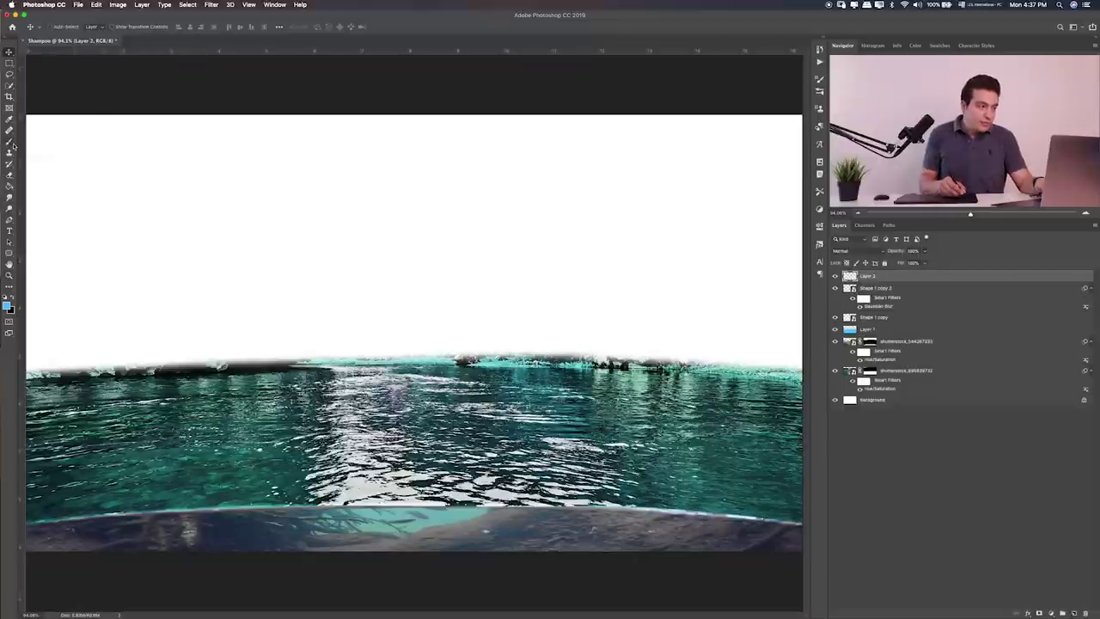
Step: Choose the Pen tool in Shape mode with a light blue stroke
click(10, 220)
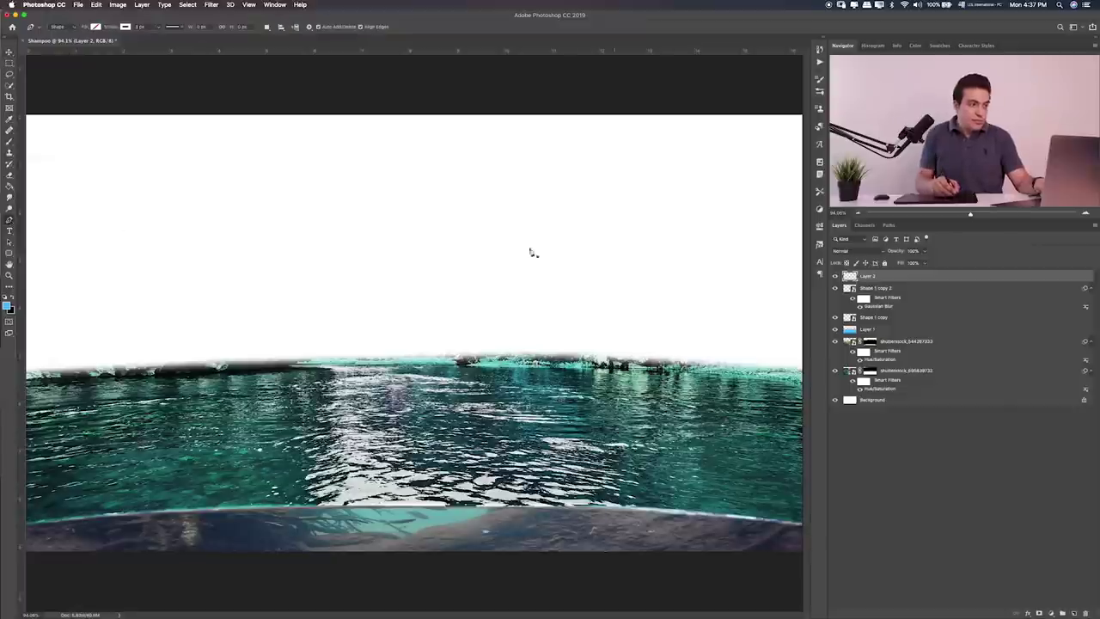
click(128, 27)
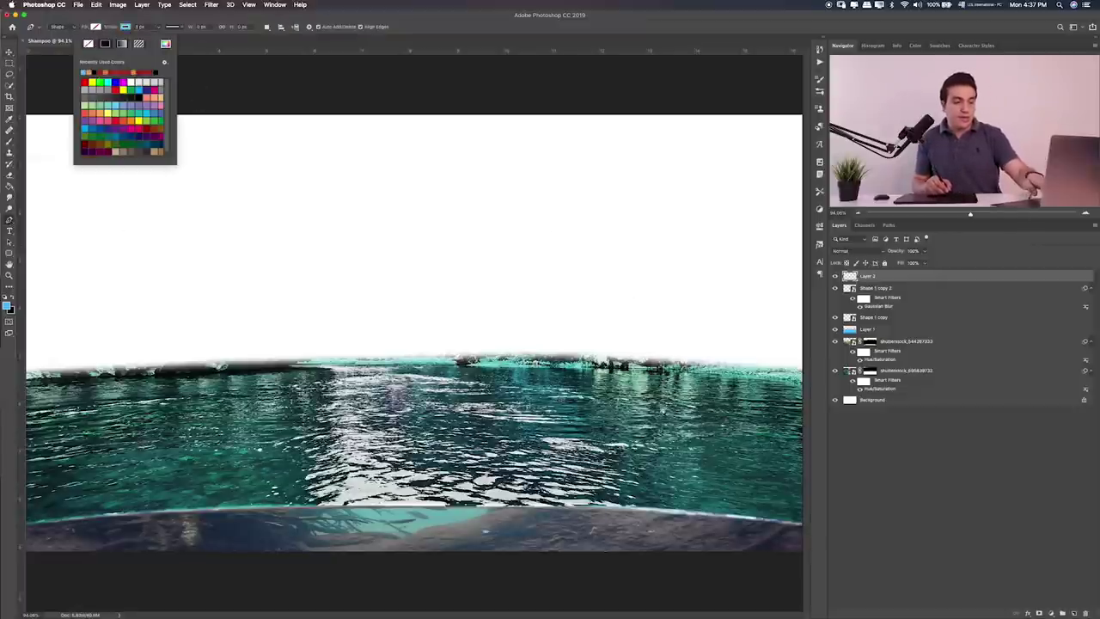
click(614, 140)
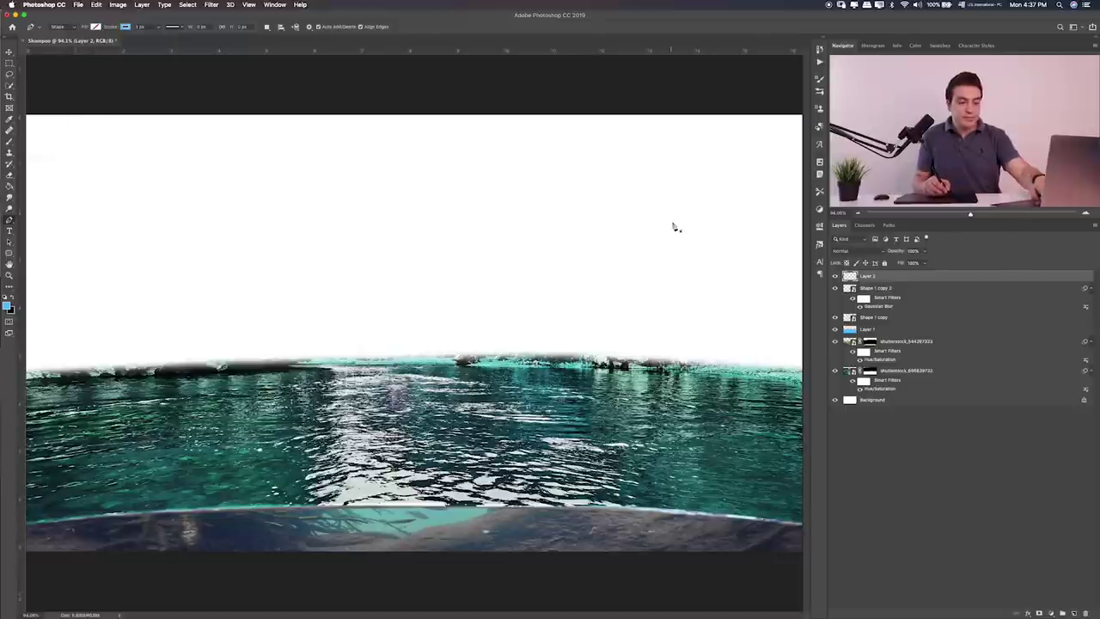
Step: Trace a curved pen line along the water's bottom edge, bending its left end
key(super+equal)
key(super+equal)
scroll(581, 361, down, 3)
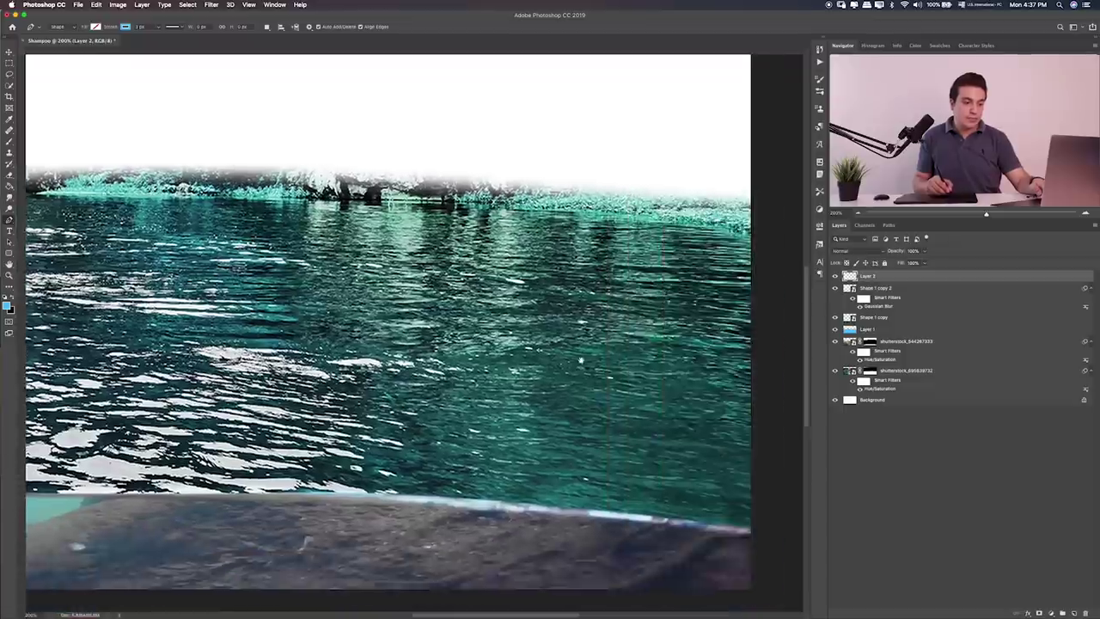
scroll(581, 360, down, 2)
scroll(581, 361, right, 4)
click(565, 438)
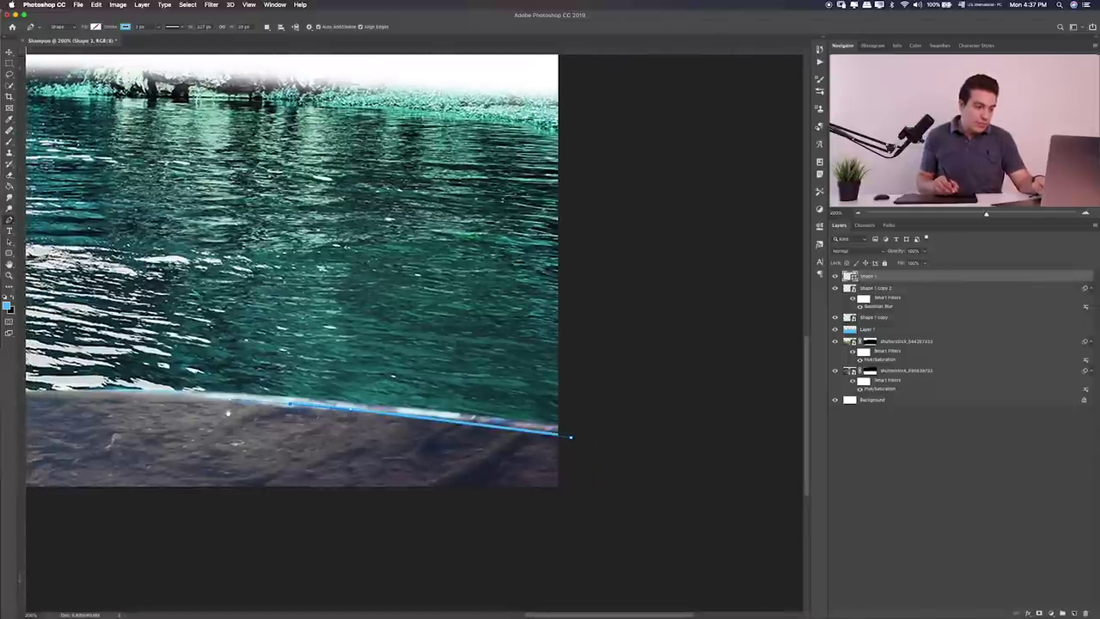
scroll(224, 401, left, 5)
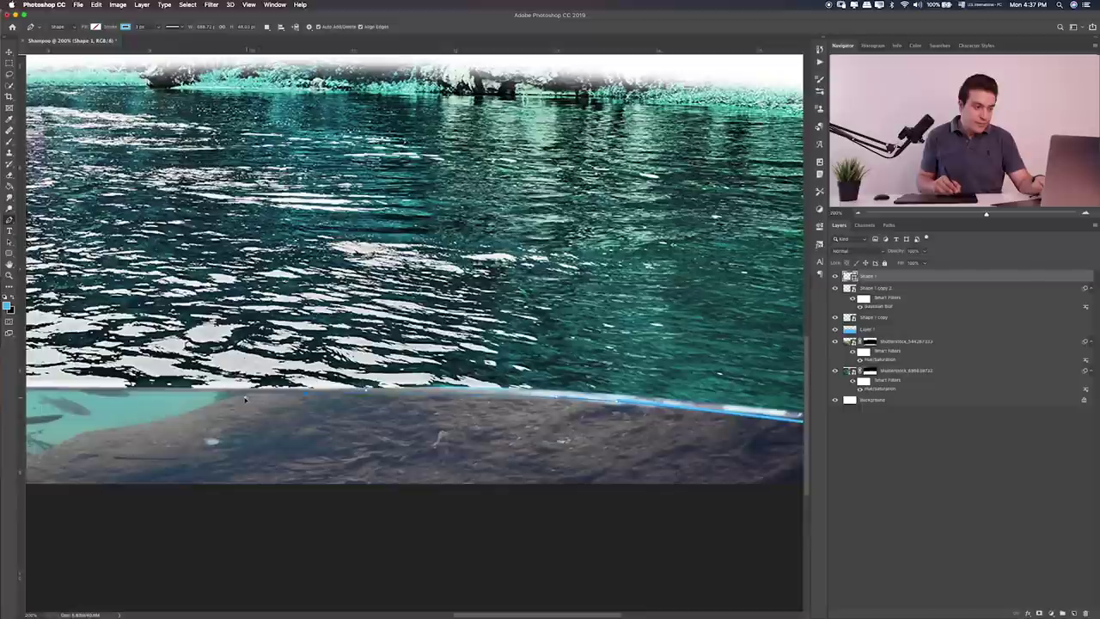
scroll(232, 393, left, 3)
scroll(258, 389, left, 3)
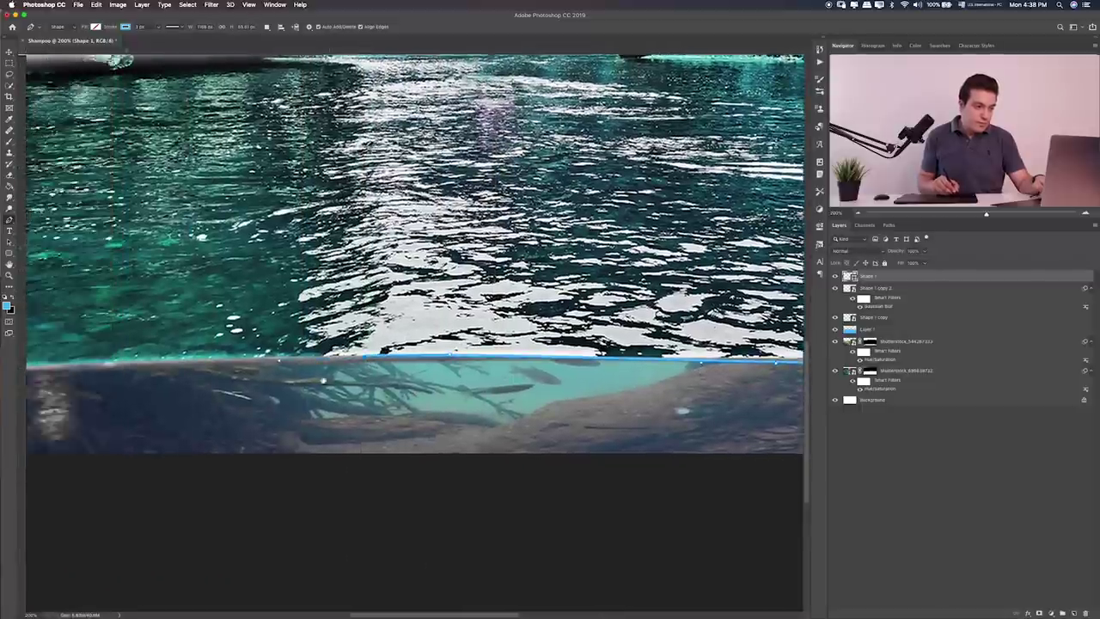
scroll(192, 369, left, 5)
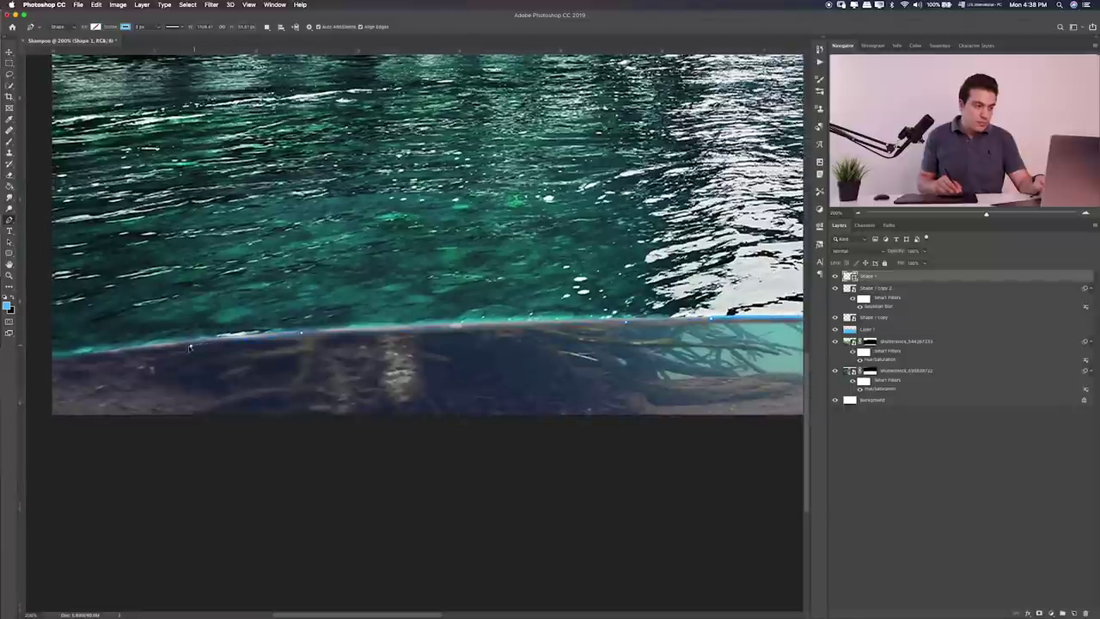
scroll(184, 370, left, 3)
scroll(258, 365, left, 3)
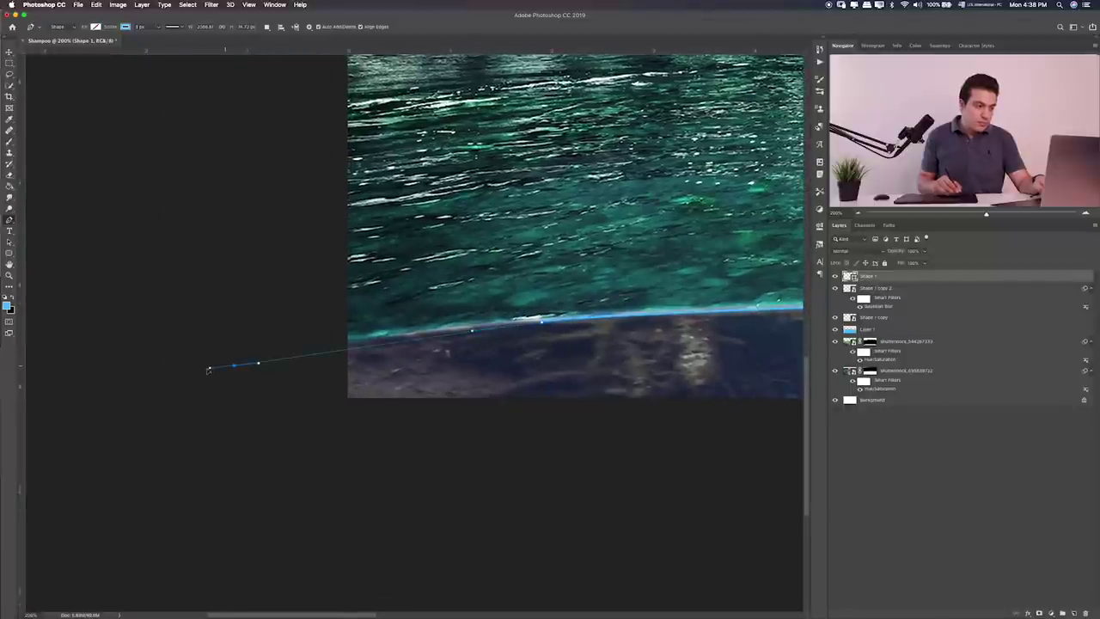
drag(174, 378, 210, 364)
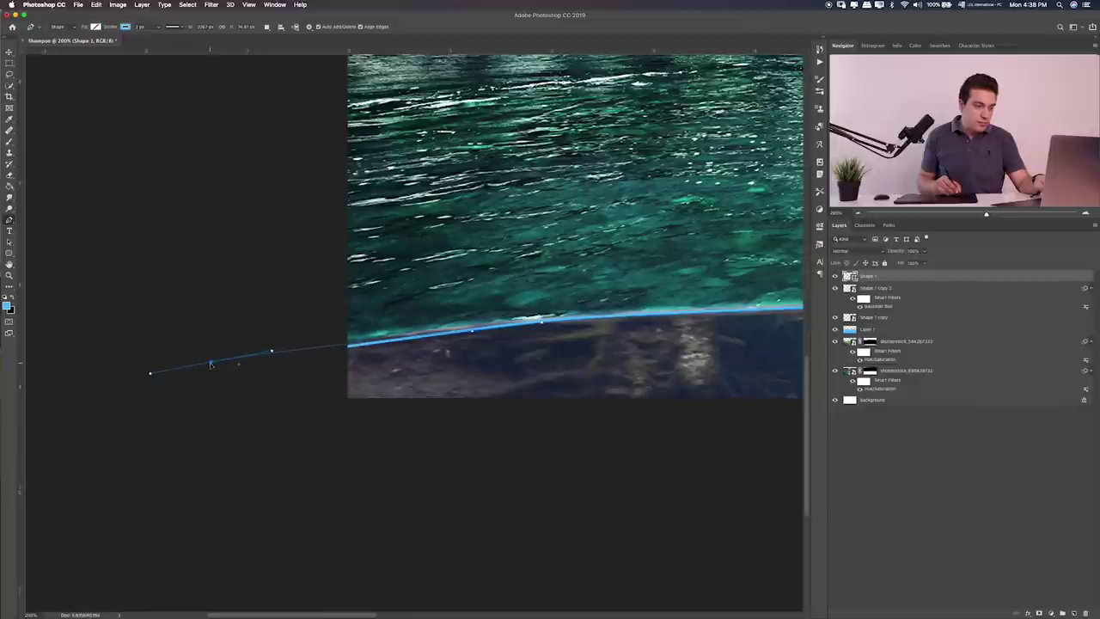
Step: Rasterize the new Shape 1 line layer
key(ctrl+0)
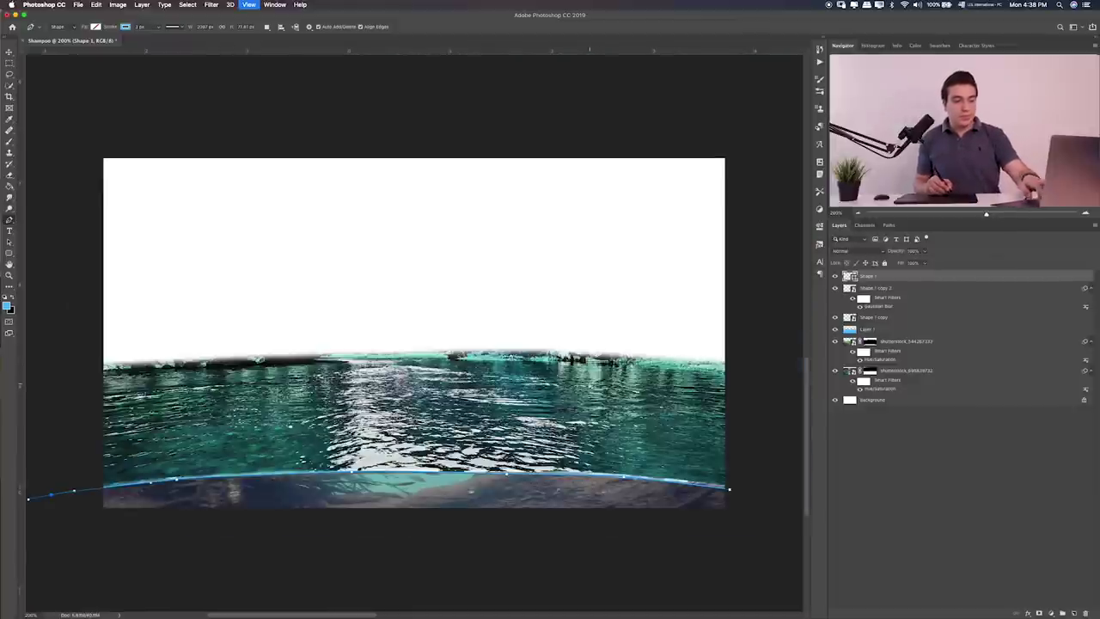
right_click(954, 279)
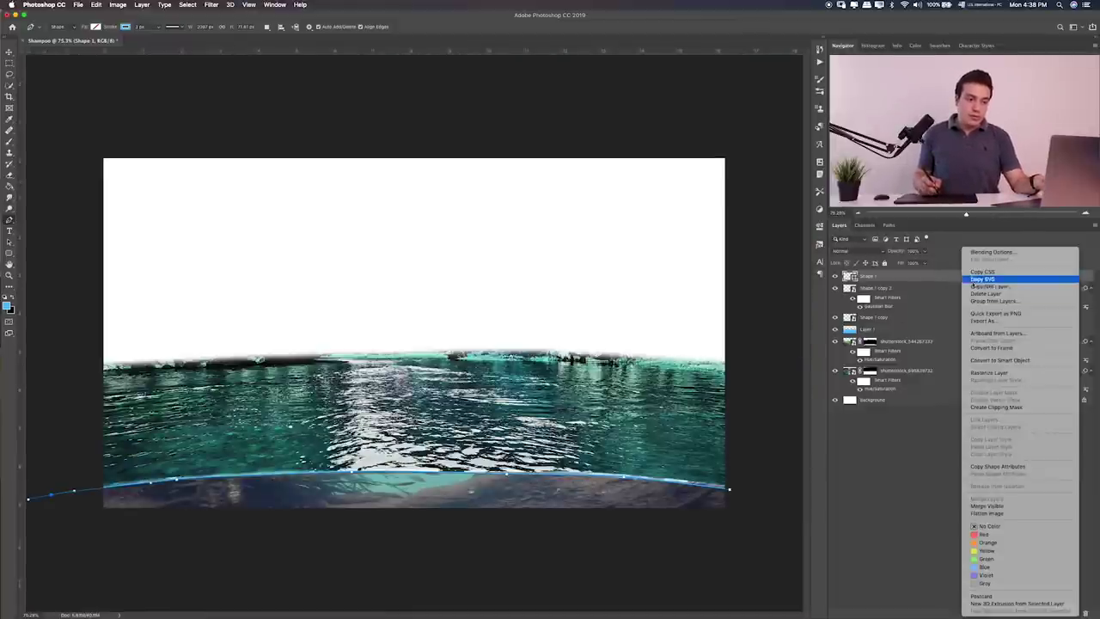
click(990, 373)
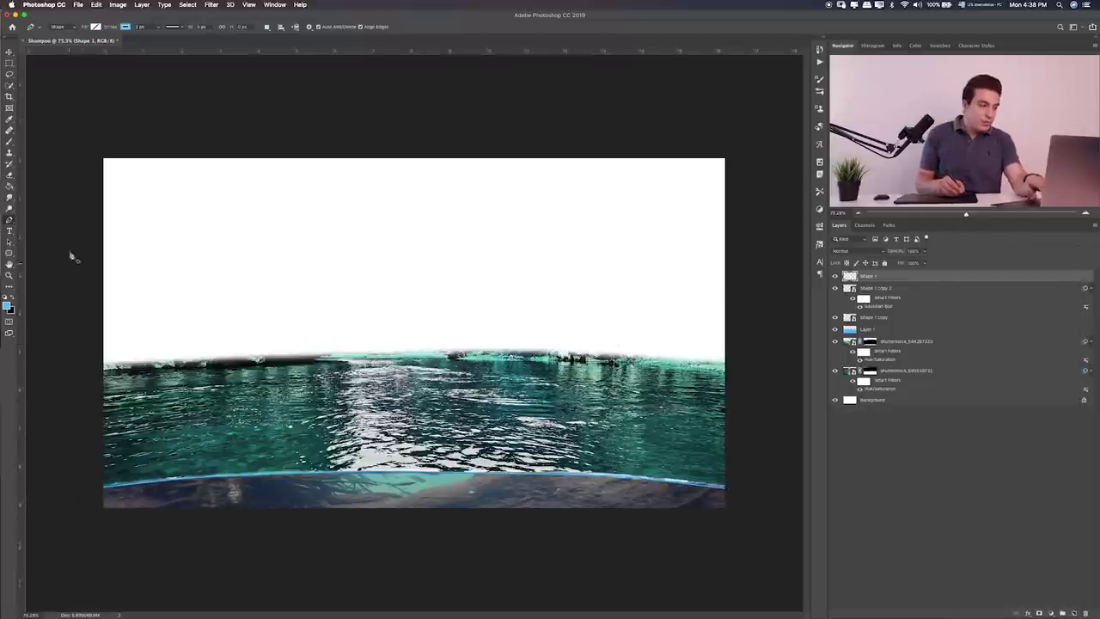
Step: Pick the Smudge tool and zoom in closely along the bottom blue line
click(9, 197)
key(super+plus)
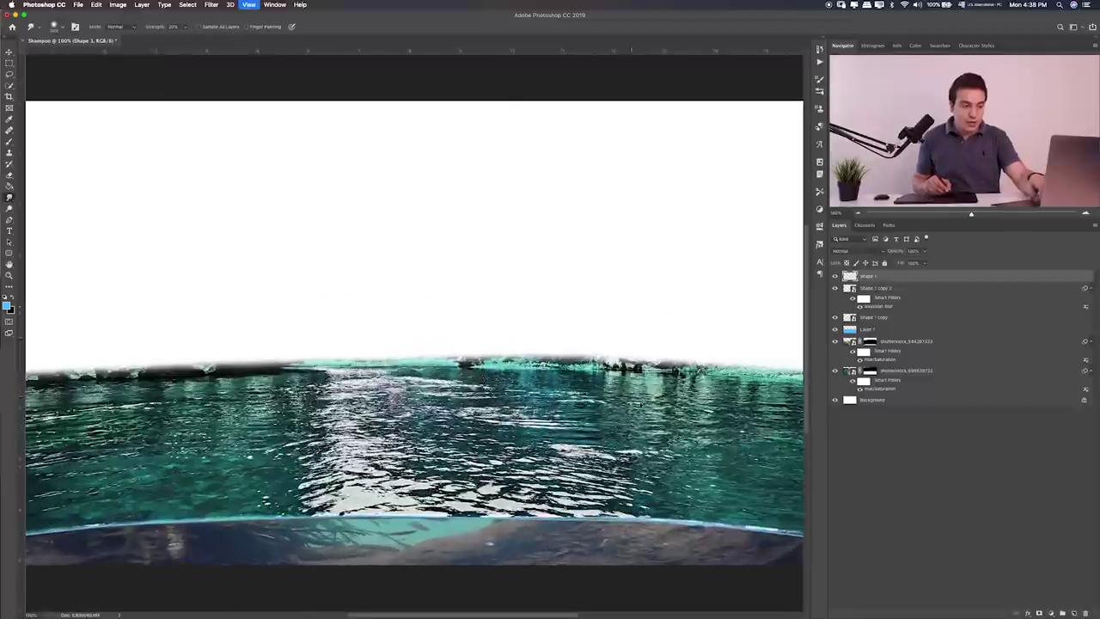
scroll(550, 395, down, 10)
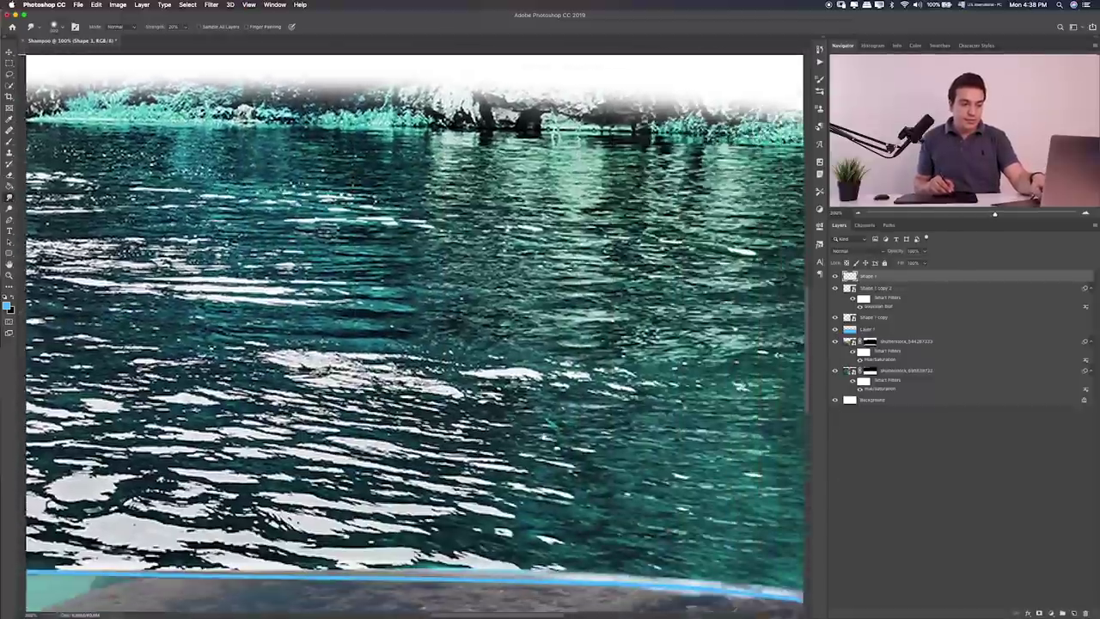
scroll(477, 350, right, 3)
scroll(477, 350, right, 1)
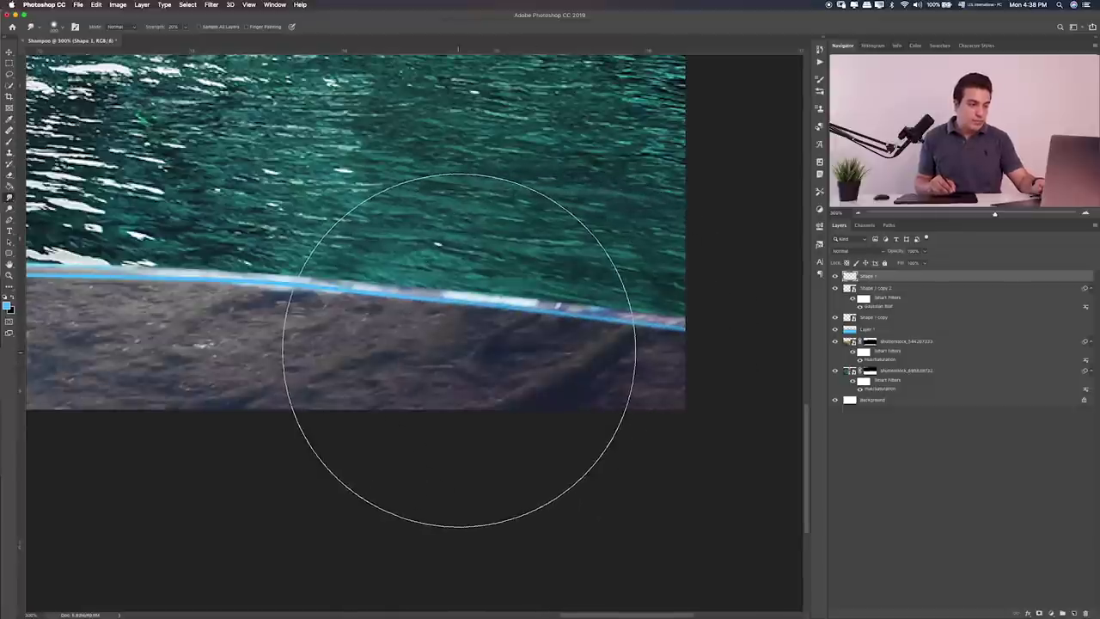
key(super+plus)
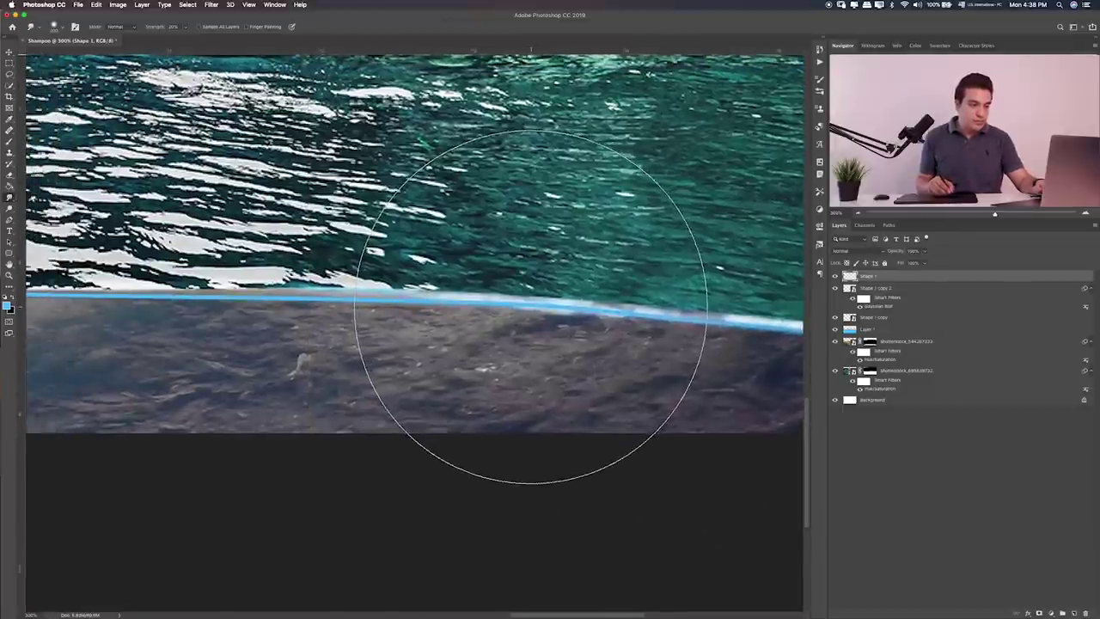
scroll(528, 318, left, 8)
scroll(522, 329, left, 3)
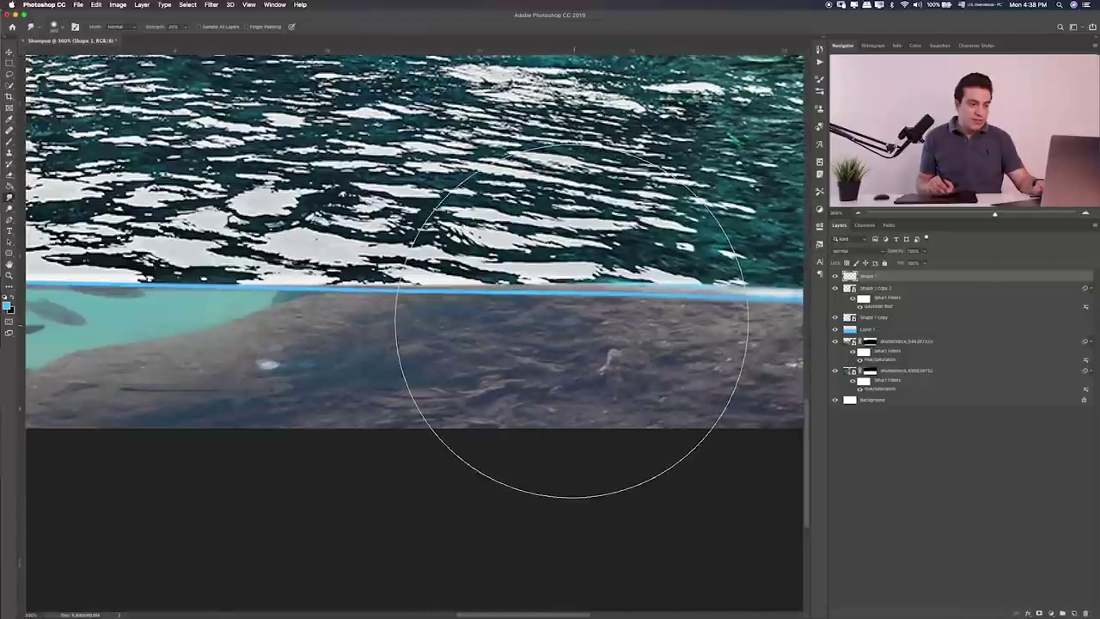
scroll(516, 342, left, 4)
scroll(479, 349, left, 7)
scroll(480, 349, left, 5)
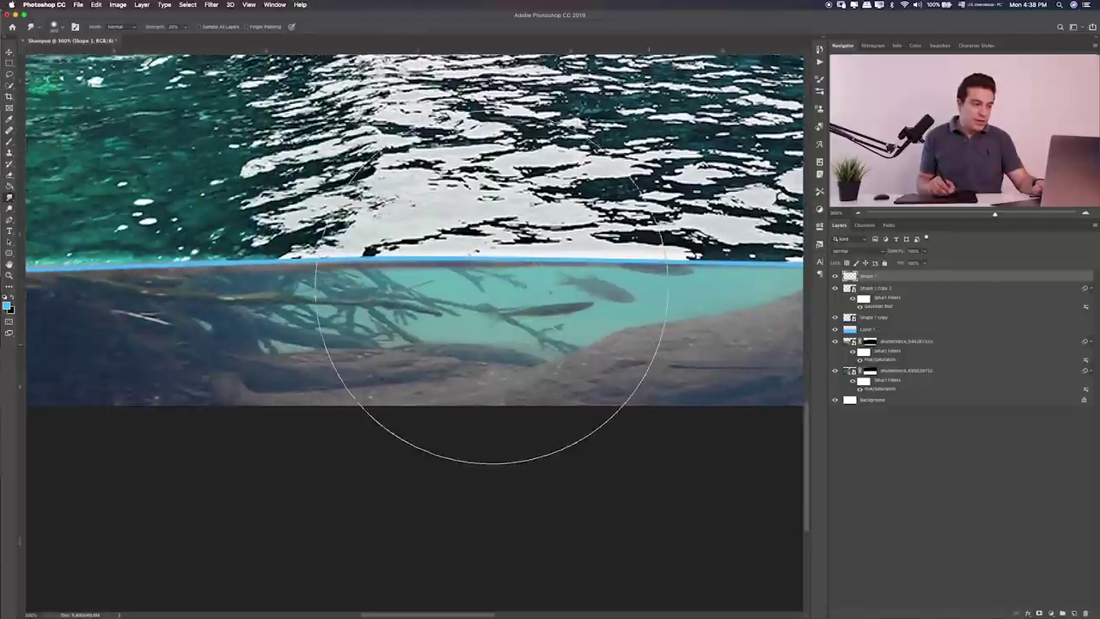
scroll(464, 309, left, 3)
scroll(461, 297, left, 5)
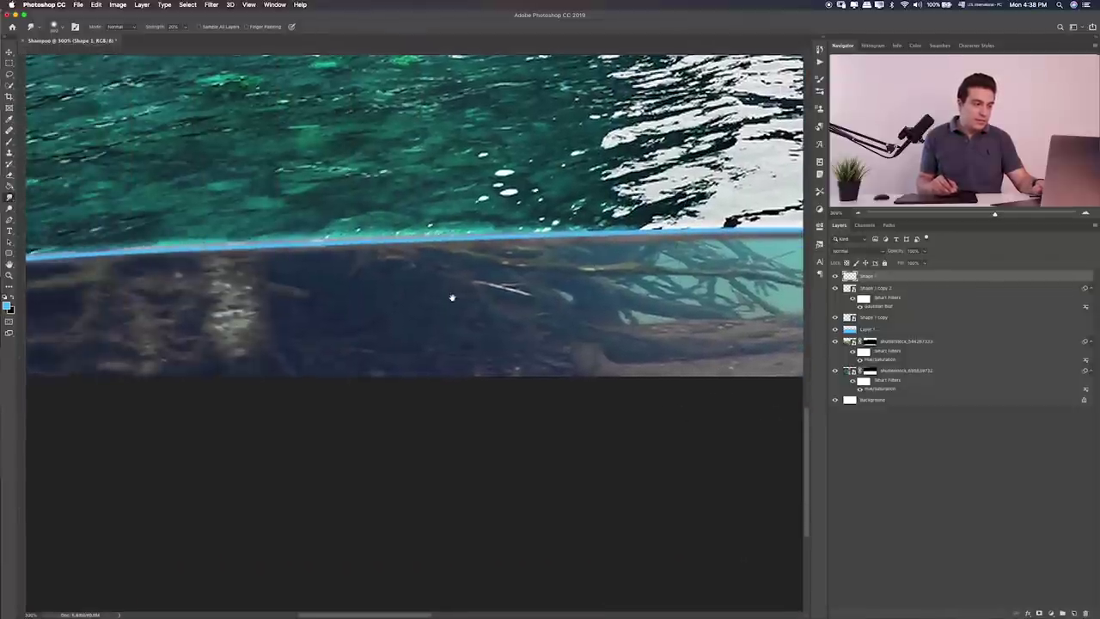
scroll(450, 295, left, 1)
scroll(275, 292, left, 5)
scroll(344, 298, left, 2)
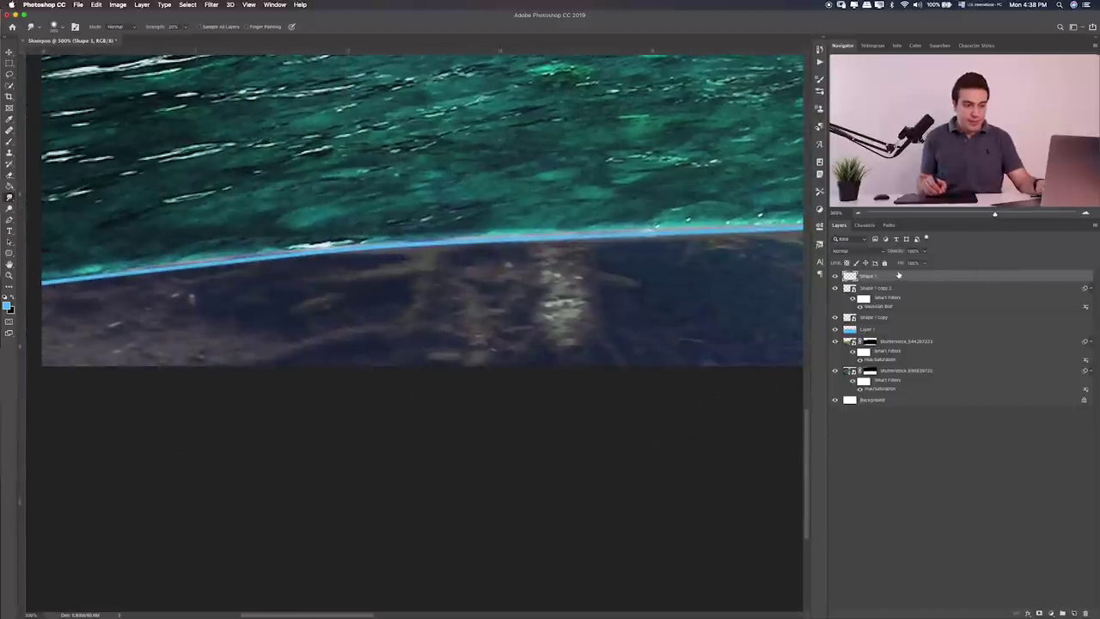
Step: Move Shape 1 down just above Layer 1 and convert it to a smart object
drag(898, 274, 871, 323)
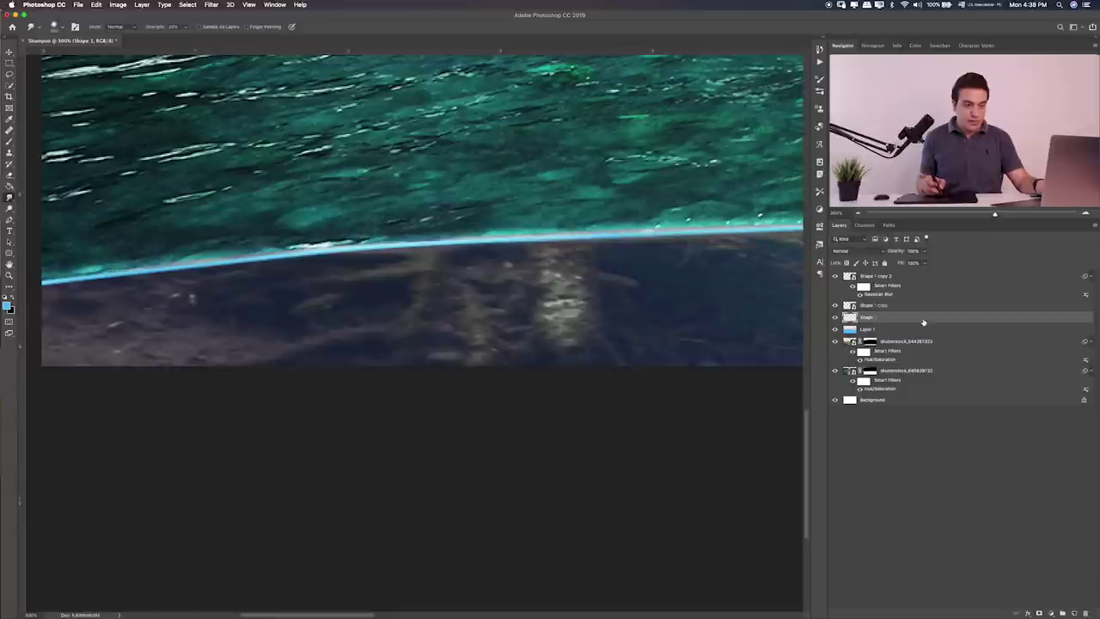
right_click(926, 323)
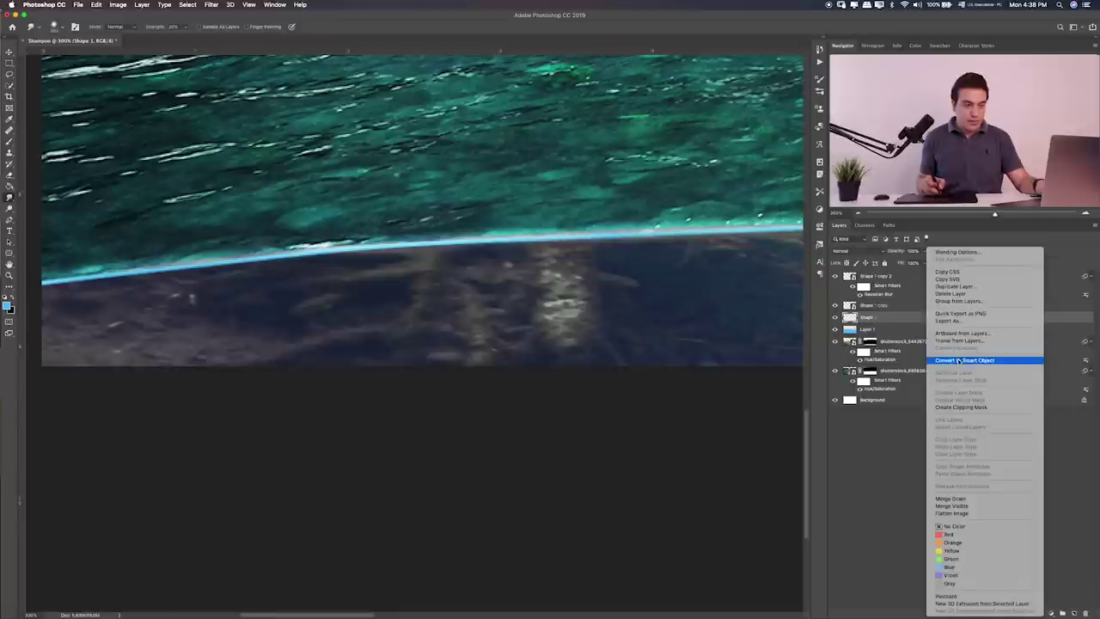
click(969, 360)
Step: Apply a Gaussian Blur of about 6.8 px to Shape 1
click(212, 5)
mouse_move(215, 107)
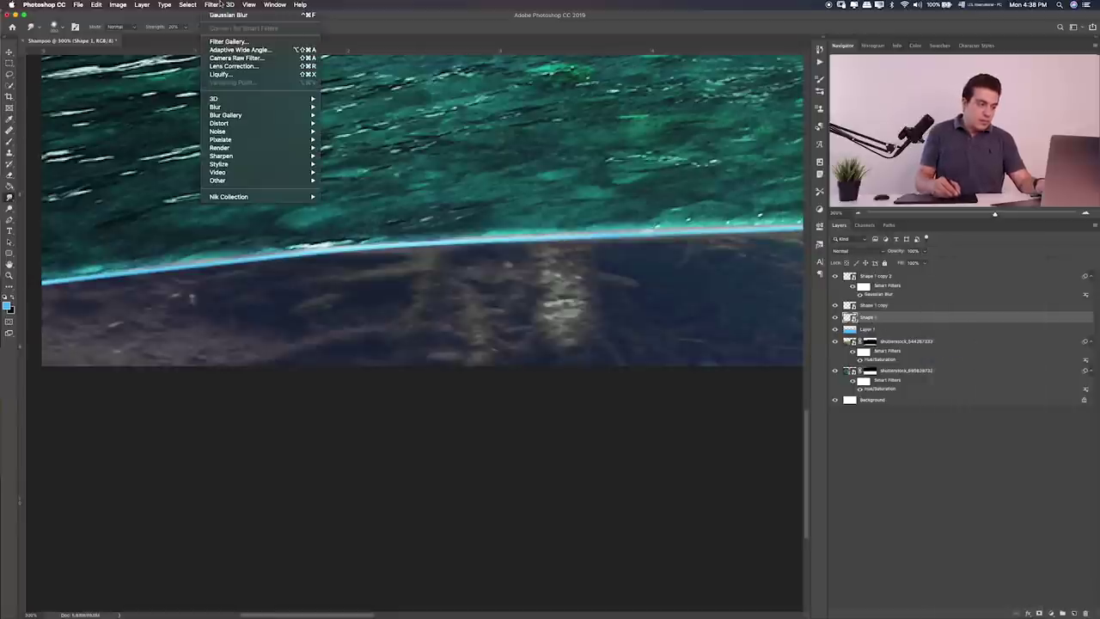
click(382, 141)
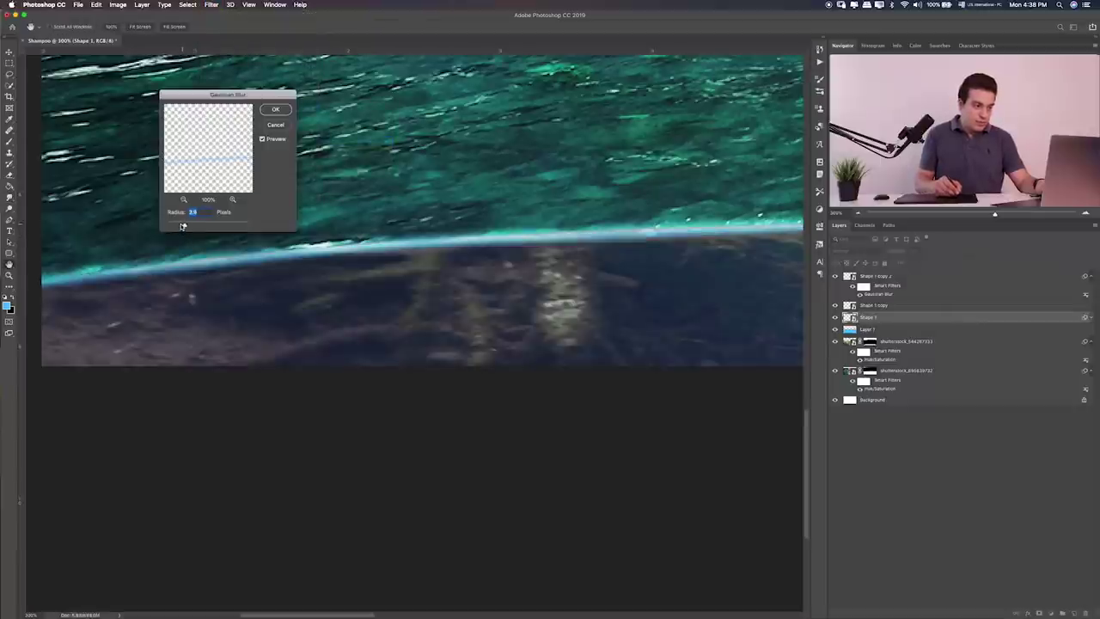
drag(184, 225, 184, 230)
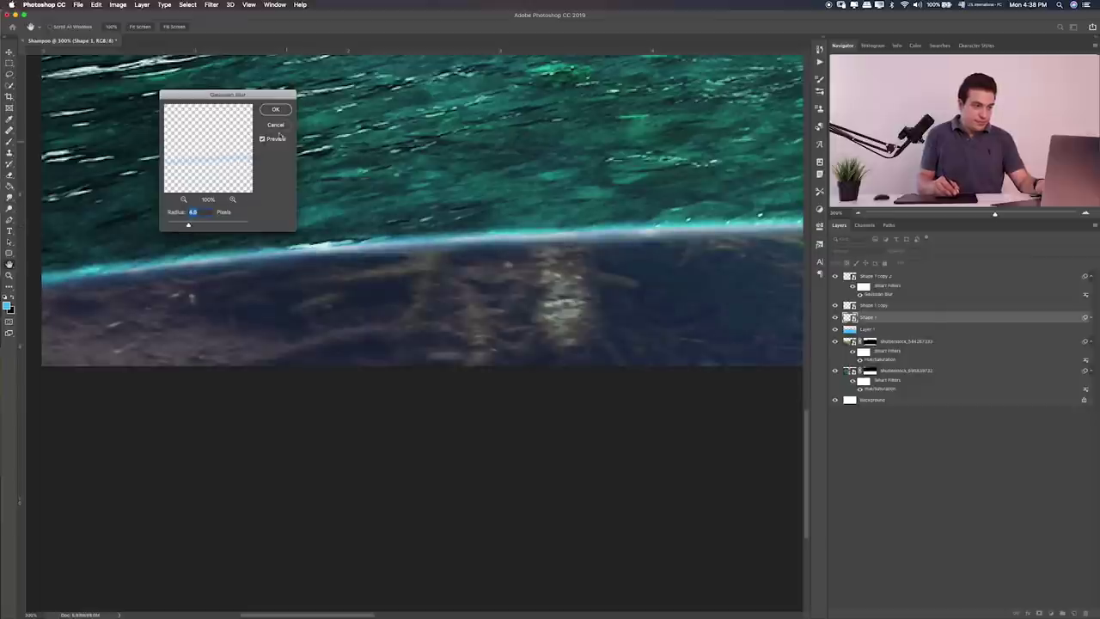
key(Return)
key(ctrl+0)
Step: Set Shape 1's blend mode, trying Color Burn and then Darker Color
key(r)
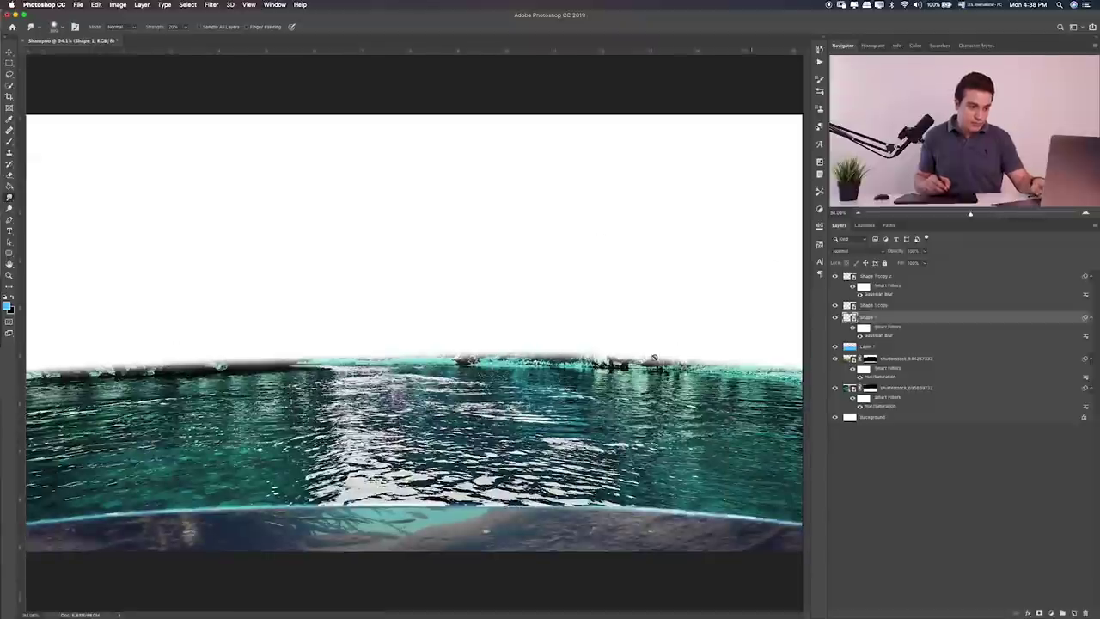
key(v)
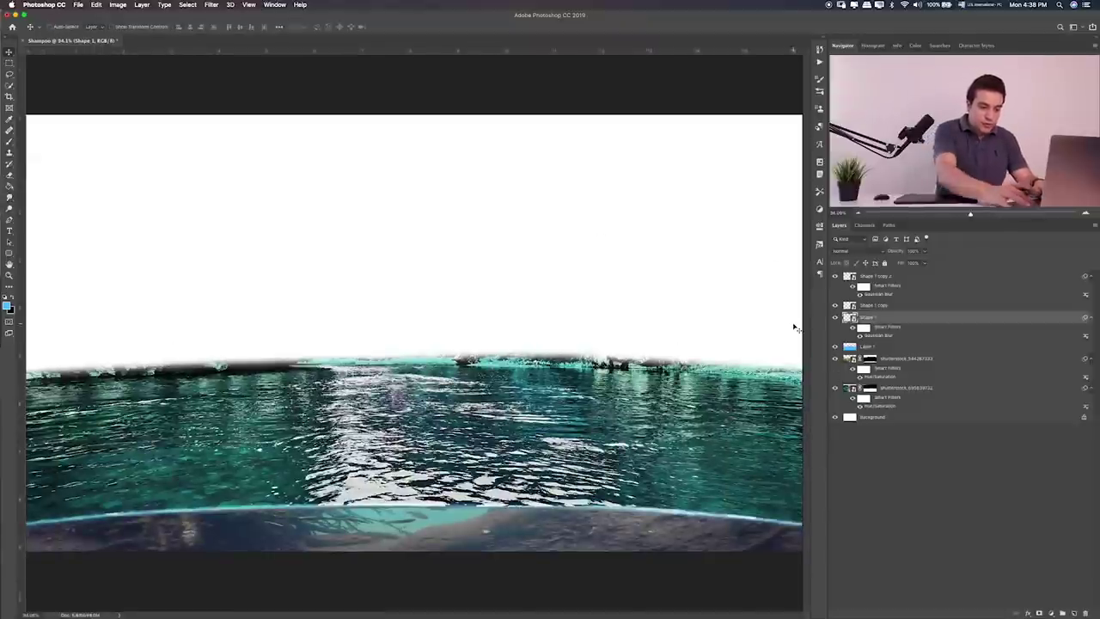
key(alt+shift+b)
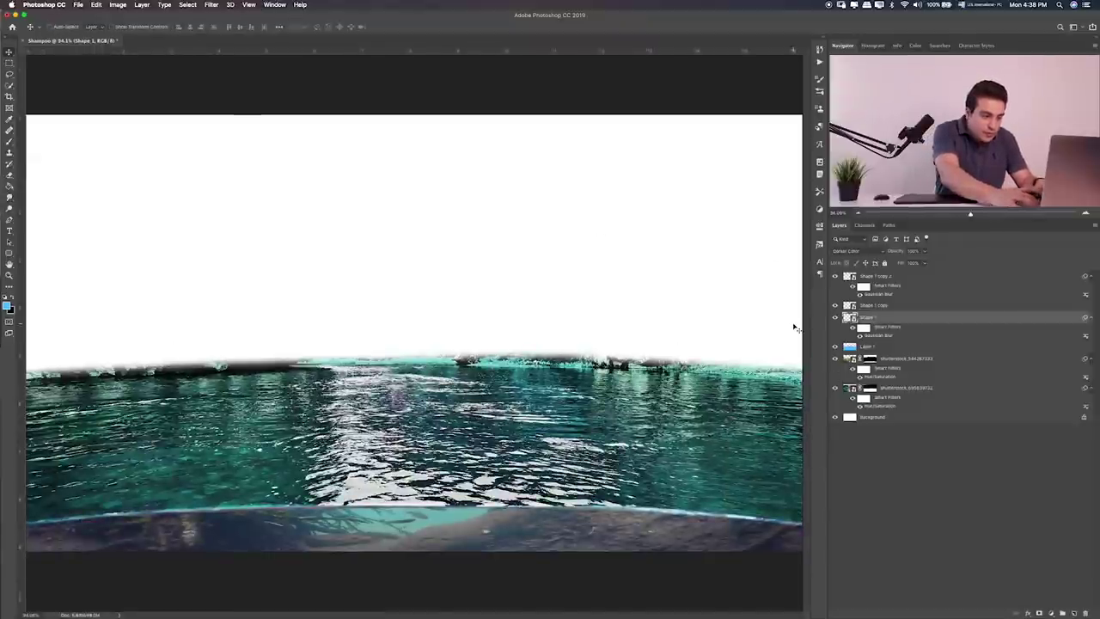
key(ctrl+plus)
key(ctrl+plus)
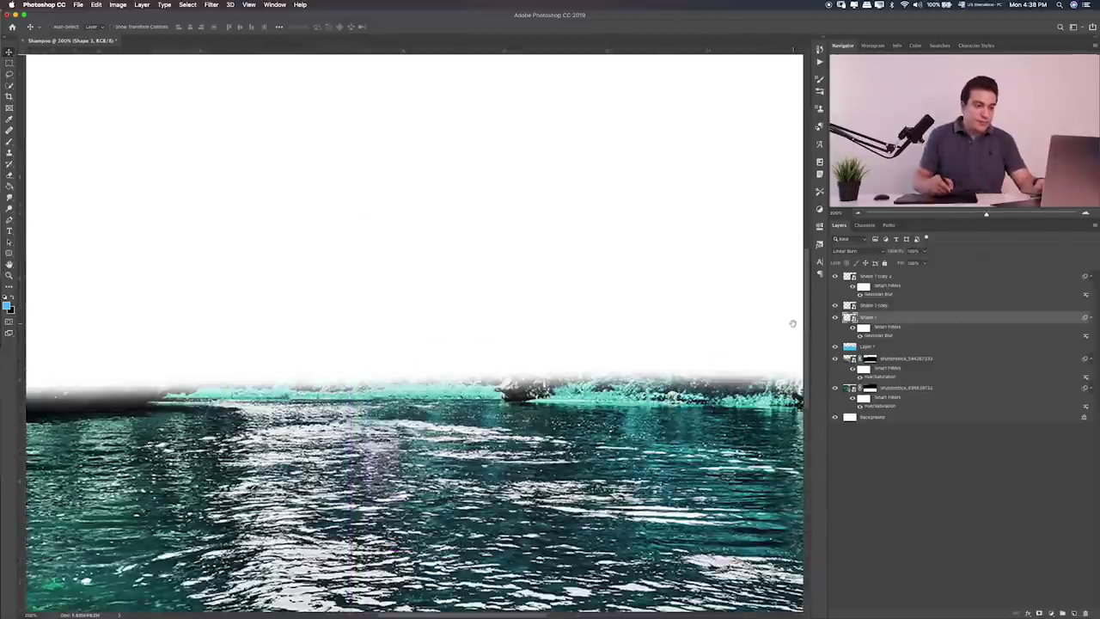
scroll(597, 366, down, 7)
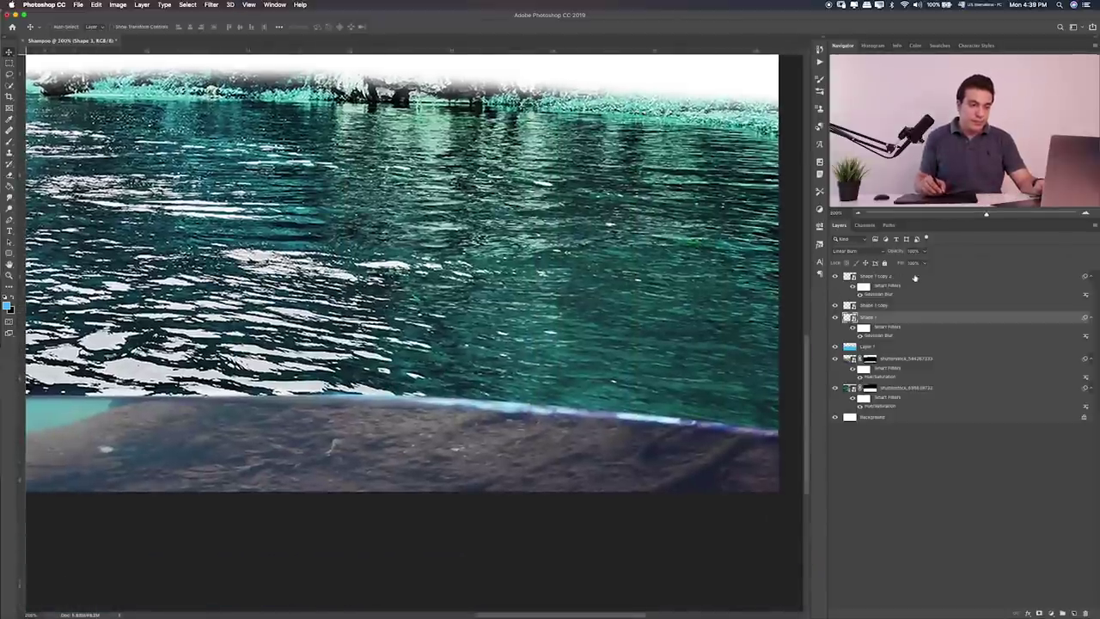
key(shift+plus)
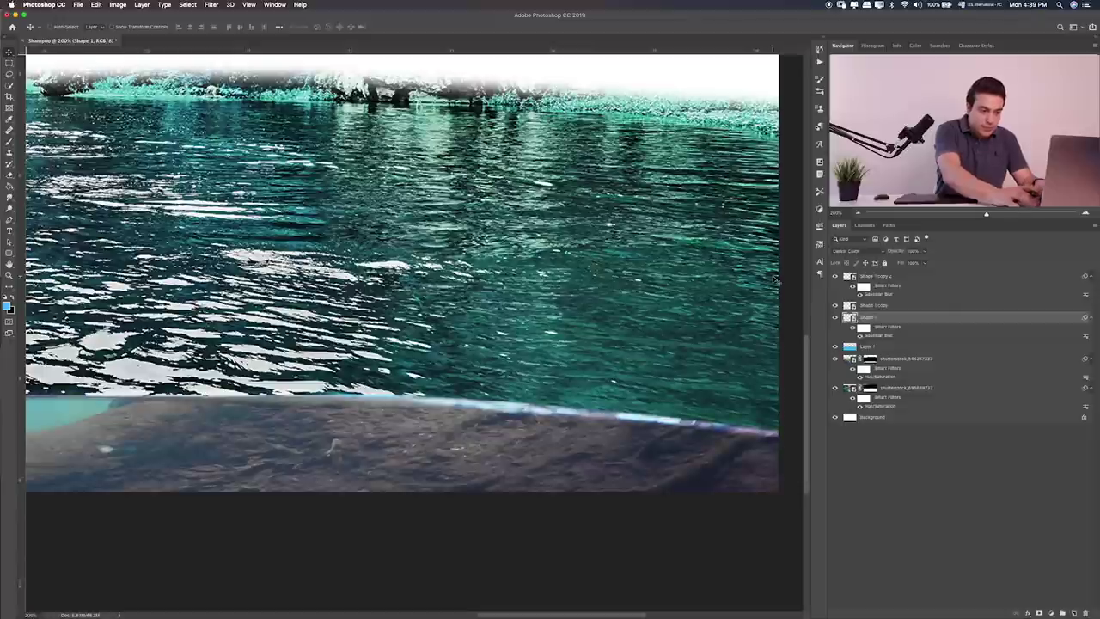
key(ctrl+0)
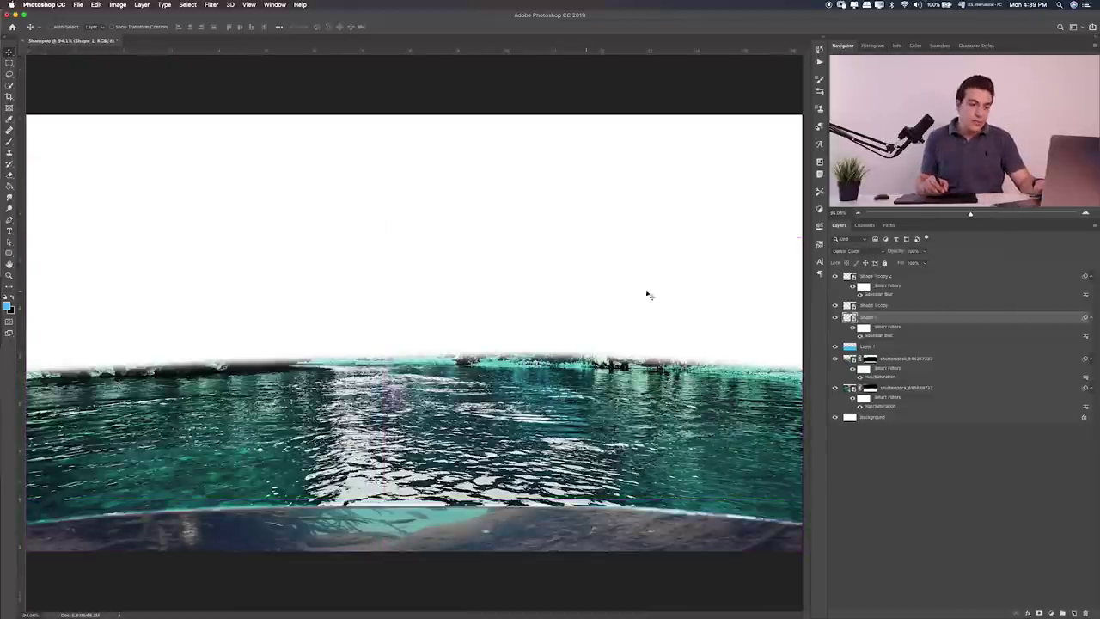
Step: Compare the glow copies and lower Shape 1 copy's opacity to about 86%
click(838, 277)
click(834, 276)
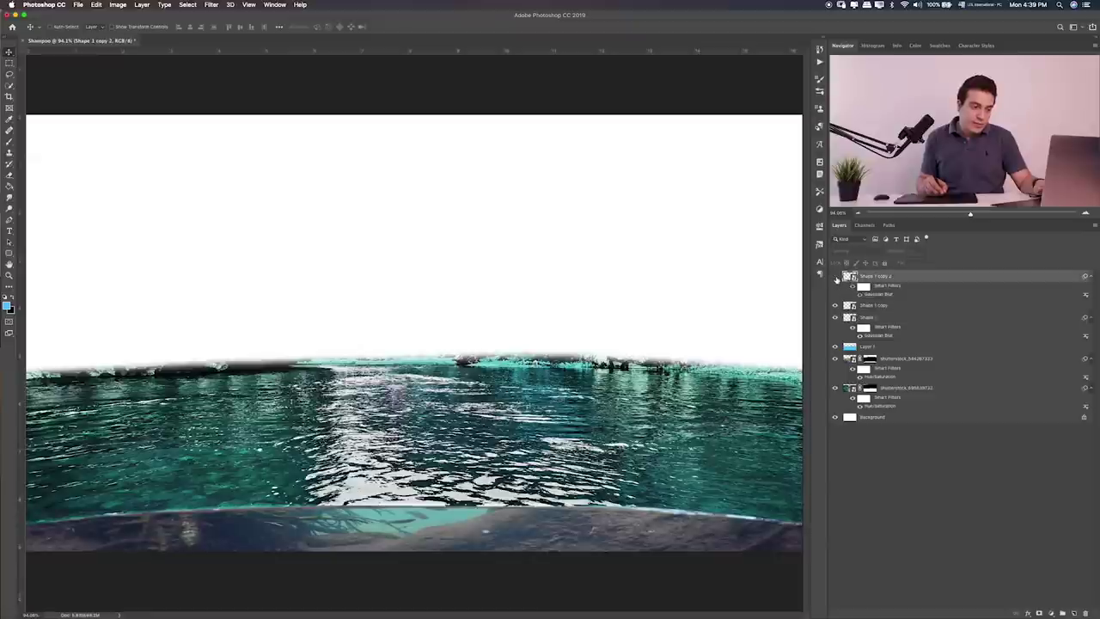
click(835, 275)
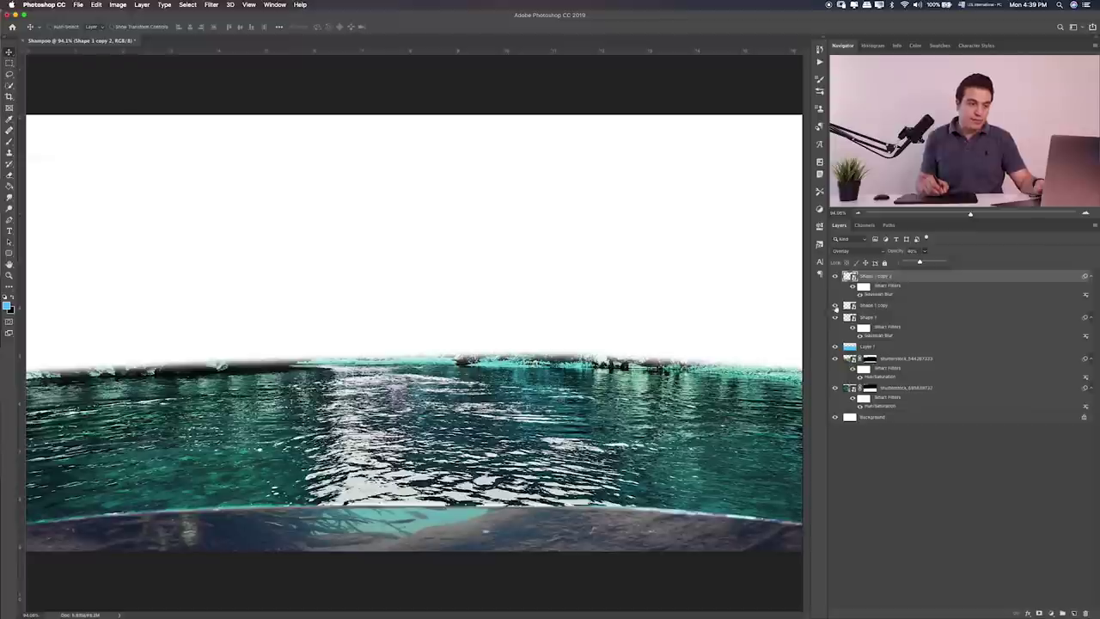
click(834, 305)
click(834, 305)
click(872, 305)
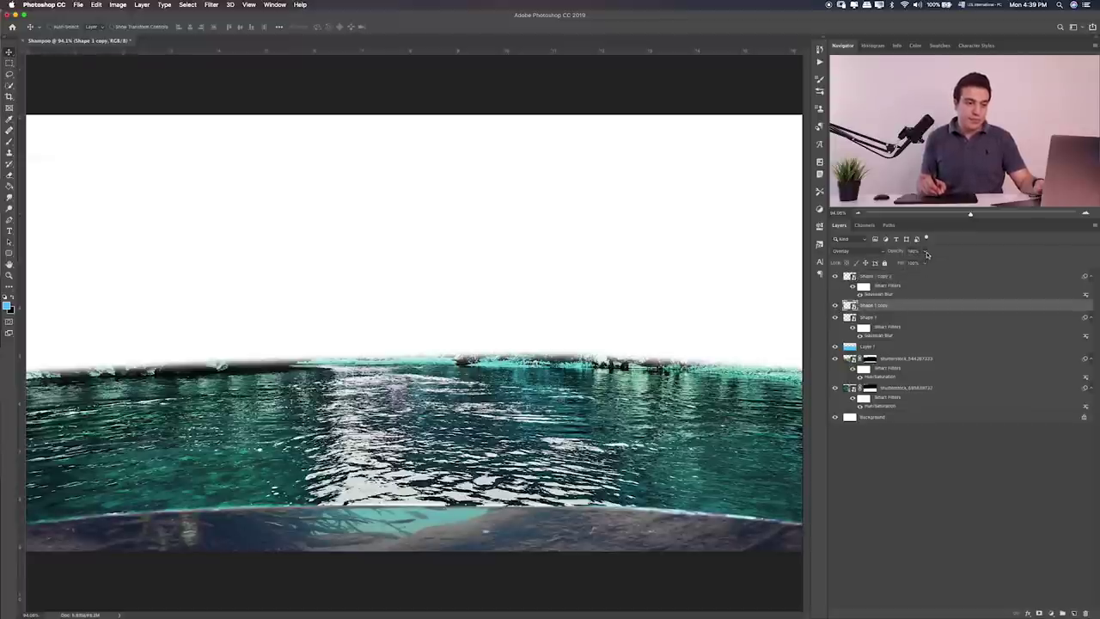
drag(923, 256, 894, 268)
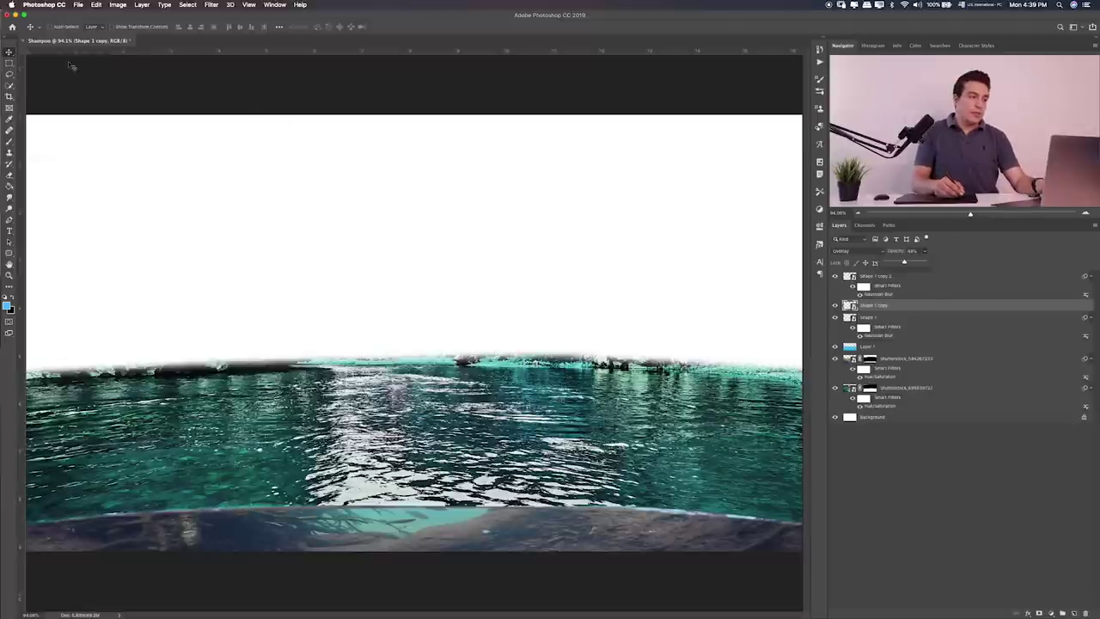
Step: Select the Rectangular Marquee, recheck the glow layers, and switch to Finder's Items folder
click(13, 65)
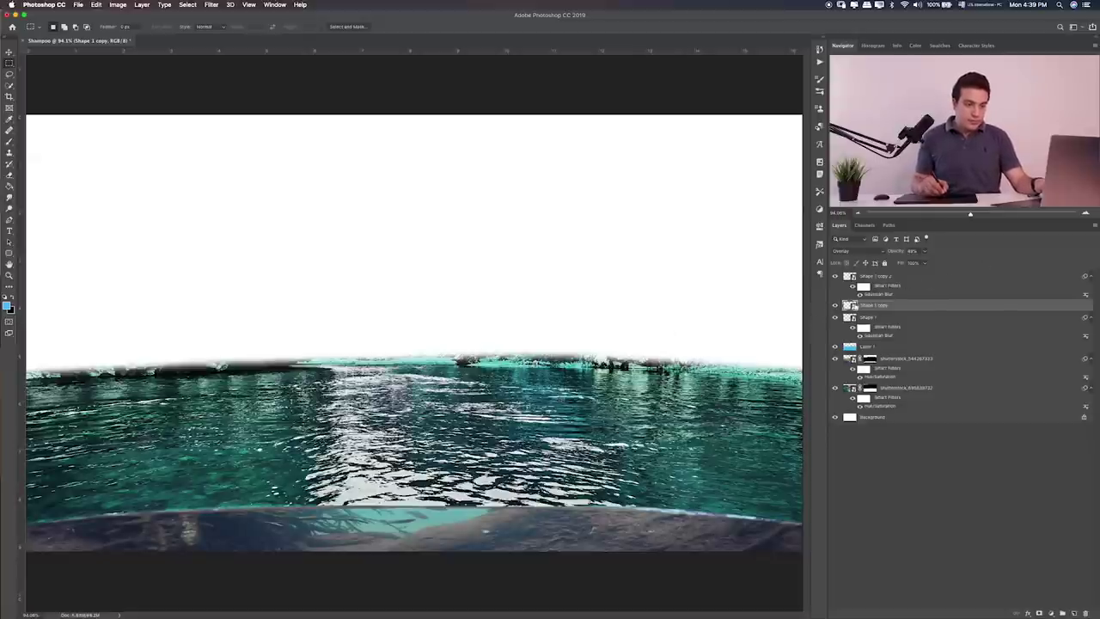
click(835, 306)
click(835, 306)
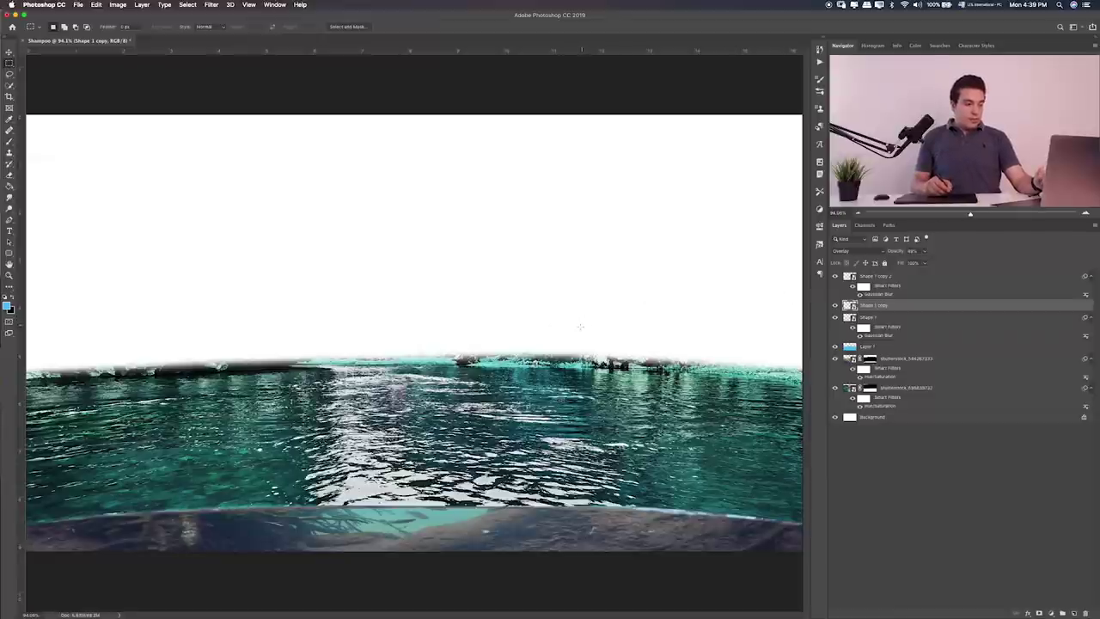
click(833, 277)
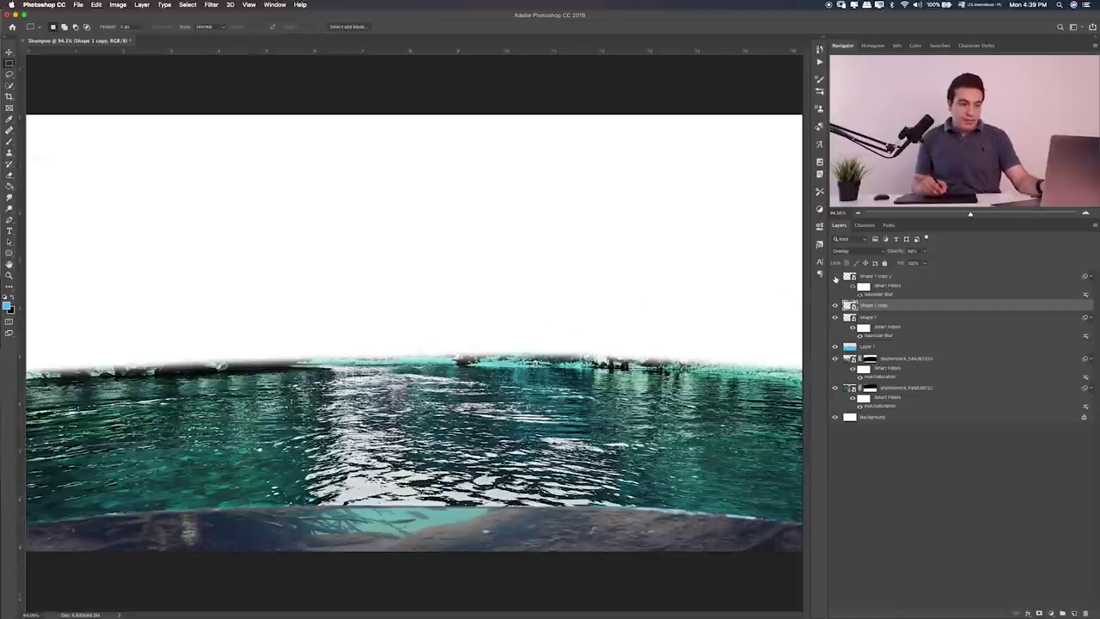
click(833, 277)
key(super+Tab)
Step: Place the snowy mountain photo into the composite, its layer directly above Background
click(473, 337)
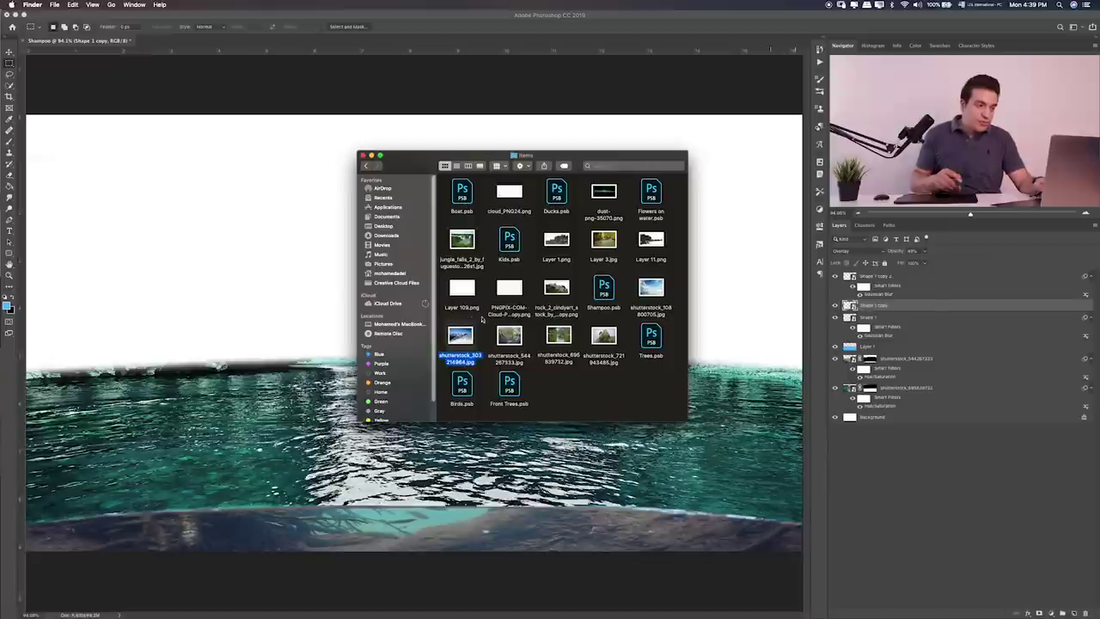
key(space)
key(space)
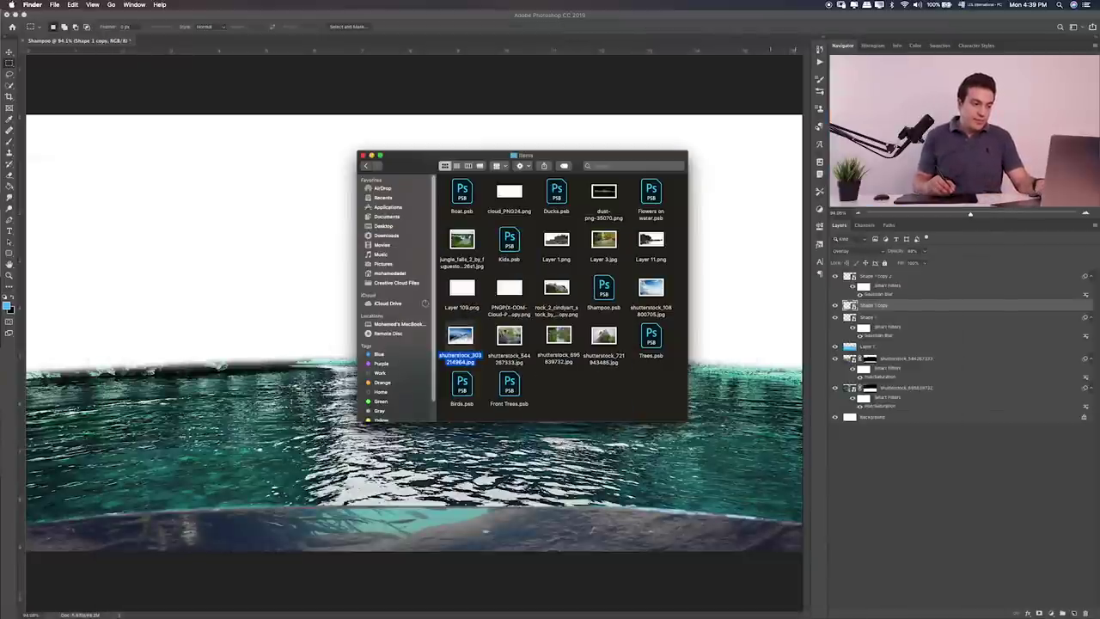
drag(460, 336, 227, 307)
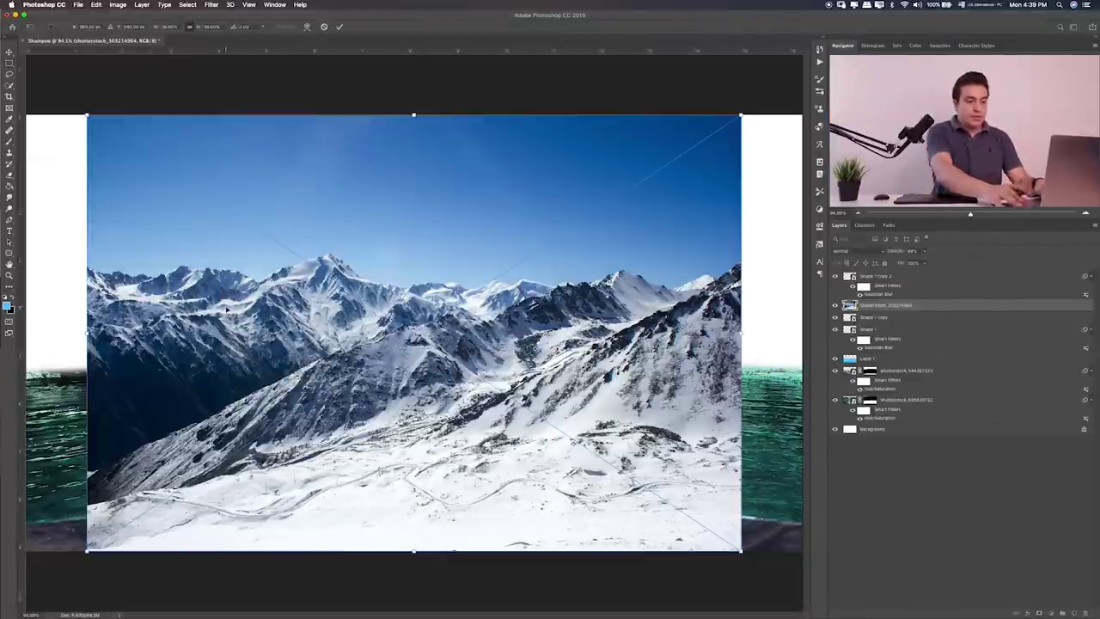
key(Return)
key(ctrl+bracketleft)
key(ctrl+bracketleft)
key(ctrl+bracketleft)
key(ctrl+bracketleft)
key(ctrl+bracketleft)
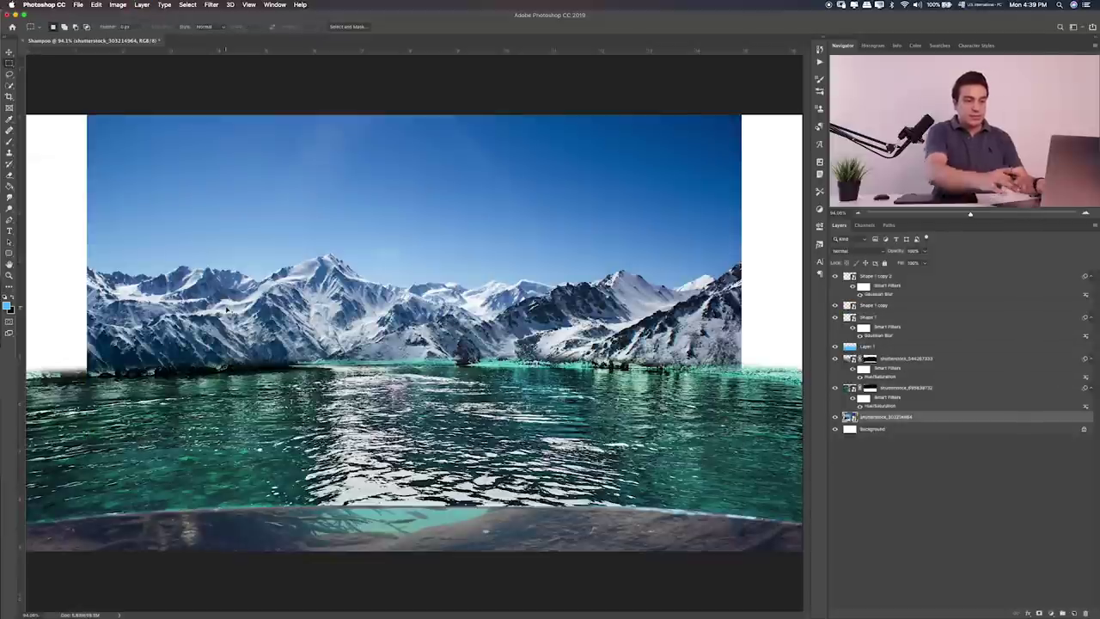
Step: Shrink the mountain photo and shift it up and left
key(ctrl+t)
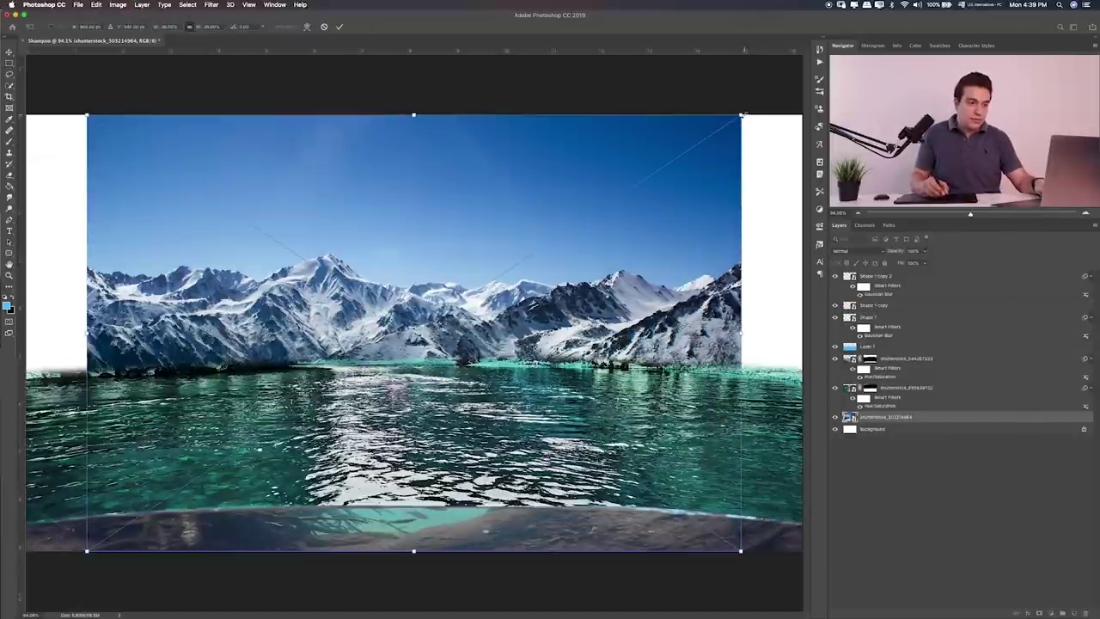
drag(740, 115, 640, 168)
drag(578, 248, 507, 215)
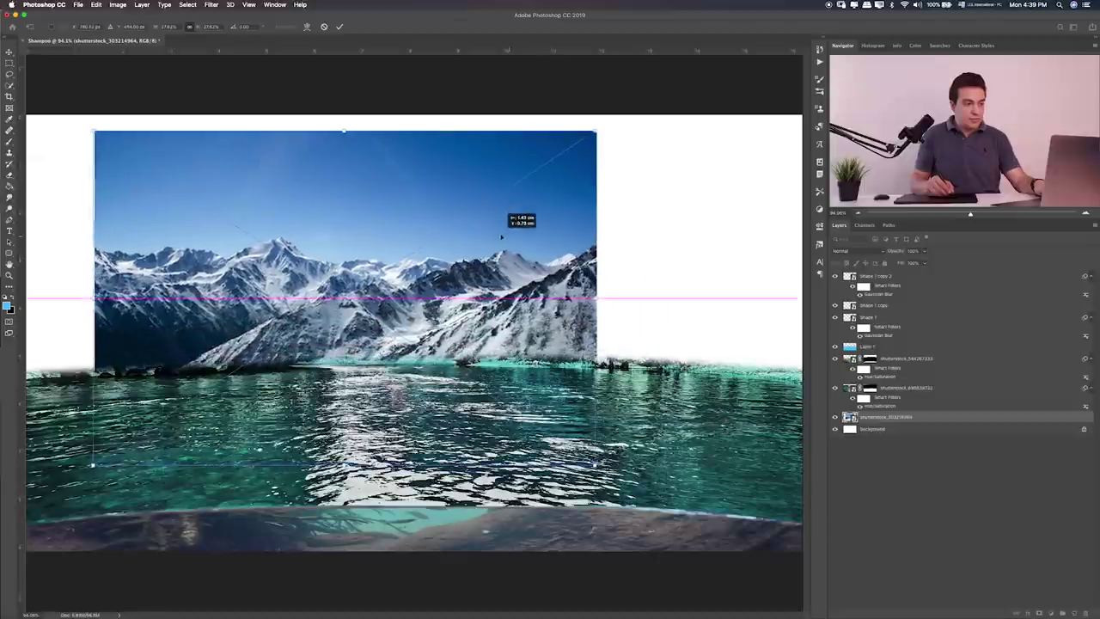
drag(595, 133, 559, 155)
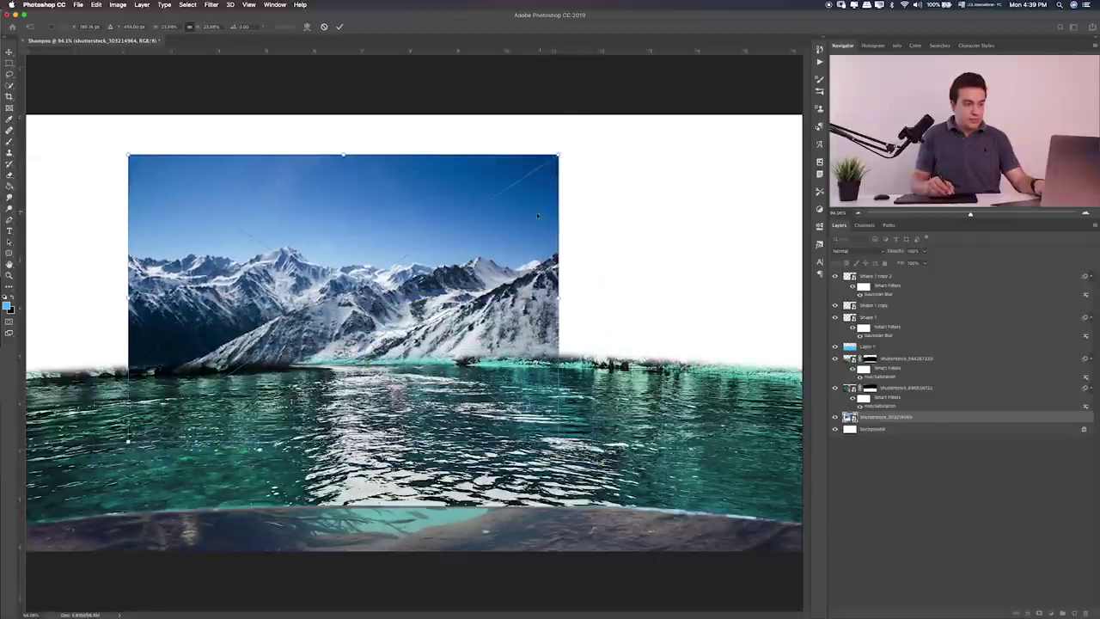
mouse_move(536, 212)
mouse_down()
mouse_move(492, 183)
mouse_move(486, 256)
mouse_up()
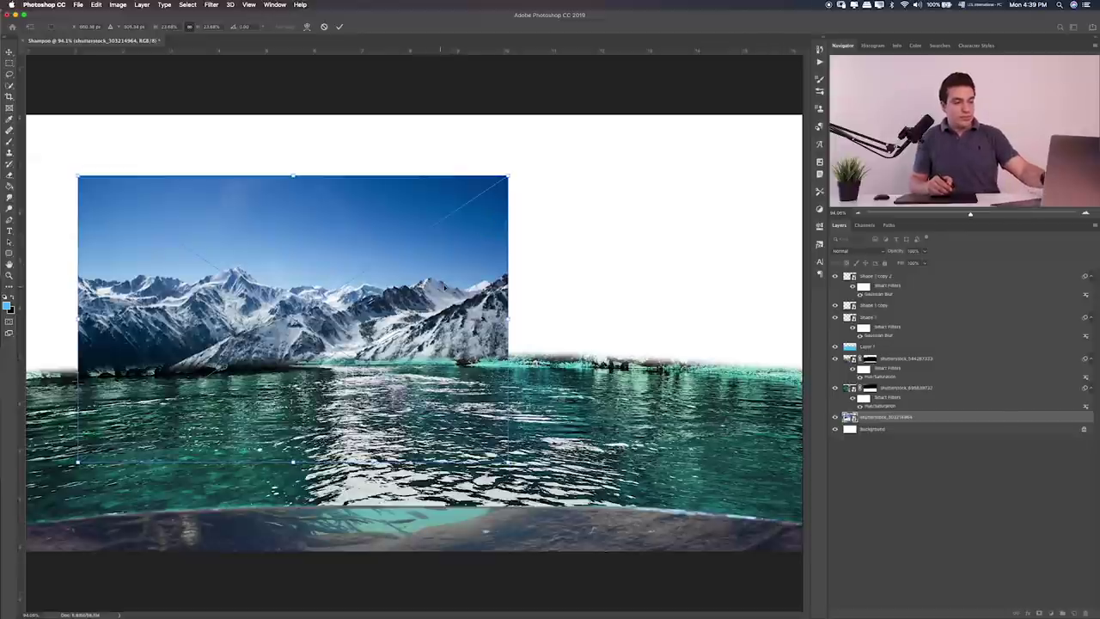
Step: Flip the mountain photo horizontally and nudge it onto the left horizon
right_click(442, 288)
click(515, 388)
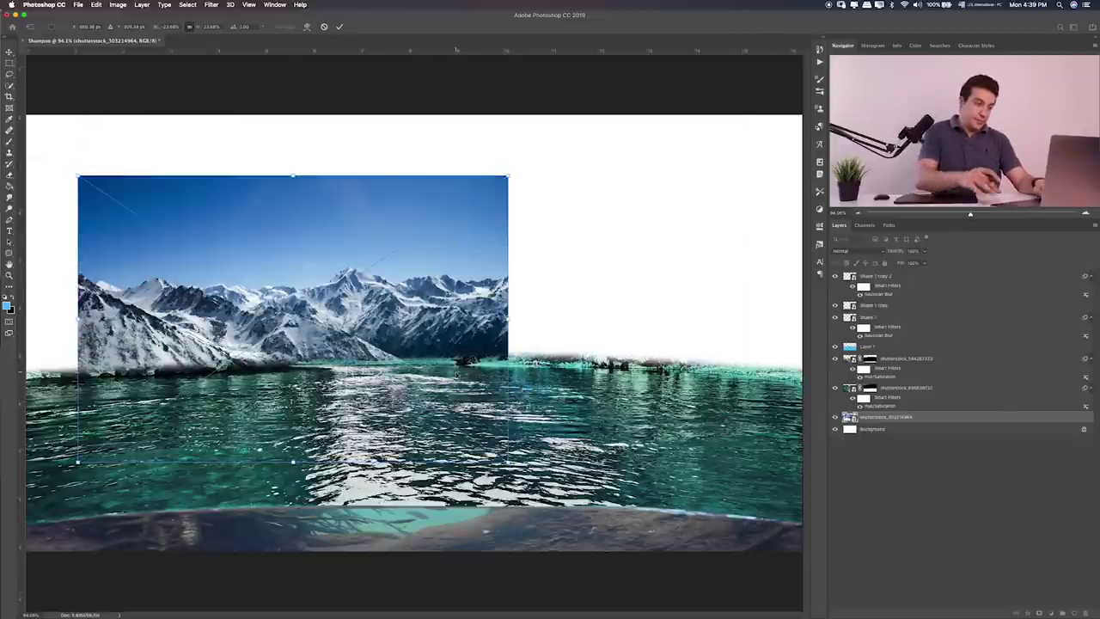
key(Return)
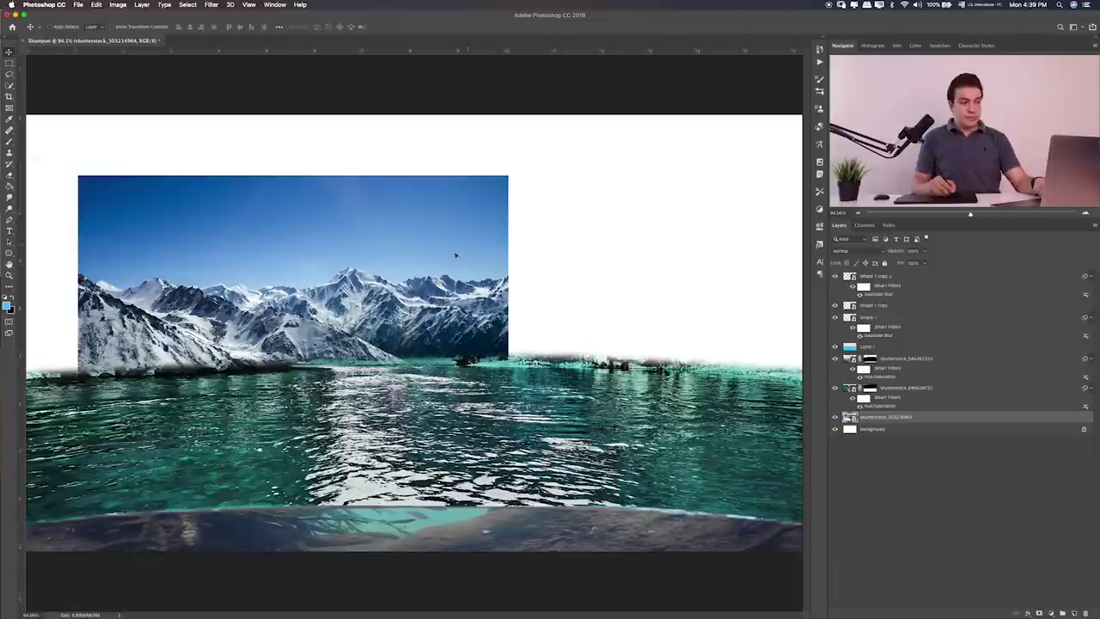
drag(438, 287, 431, 271)
key(super+Tab)
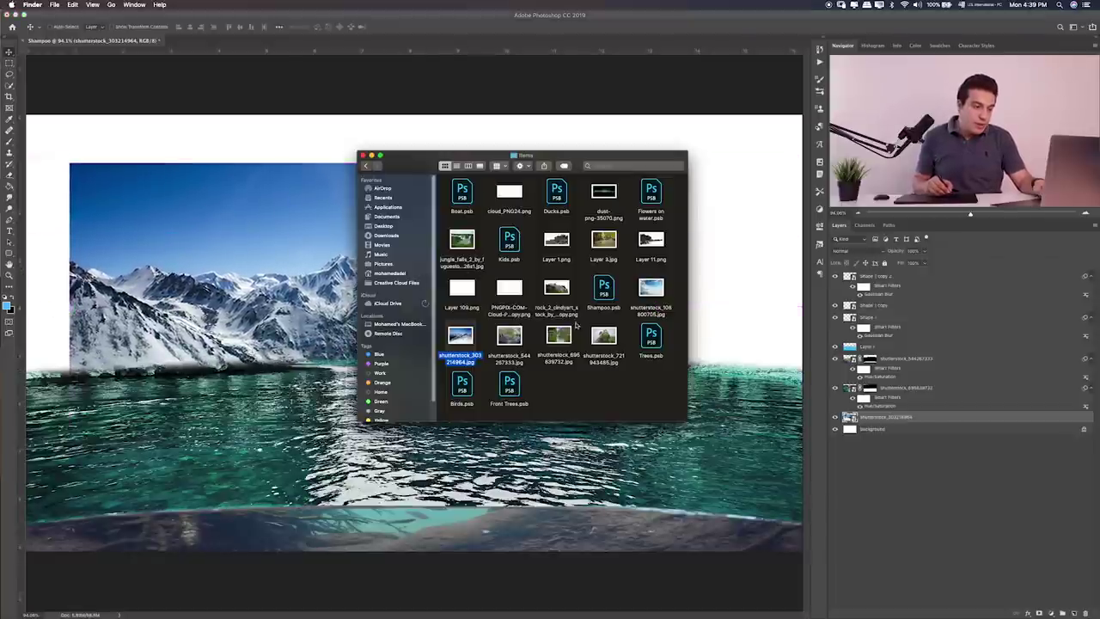
Step: Place the misty forest-mountain photo and move its layer above all other images
click(603, 337)
key(space)
key(space)
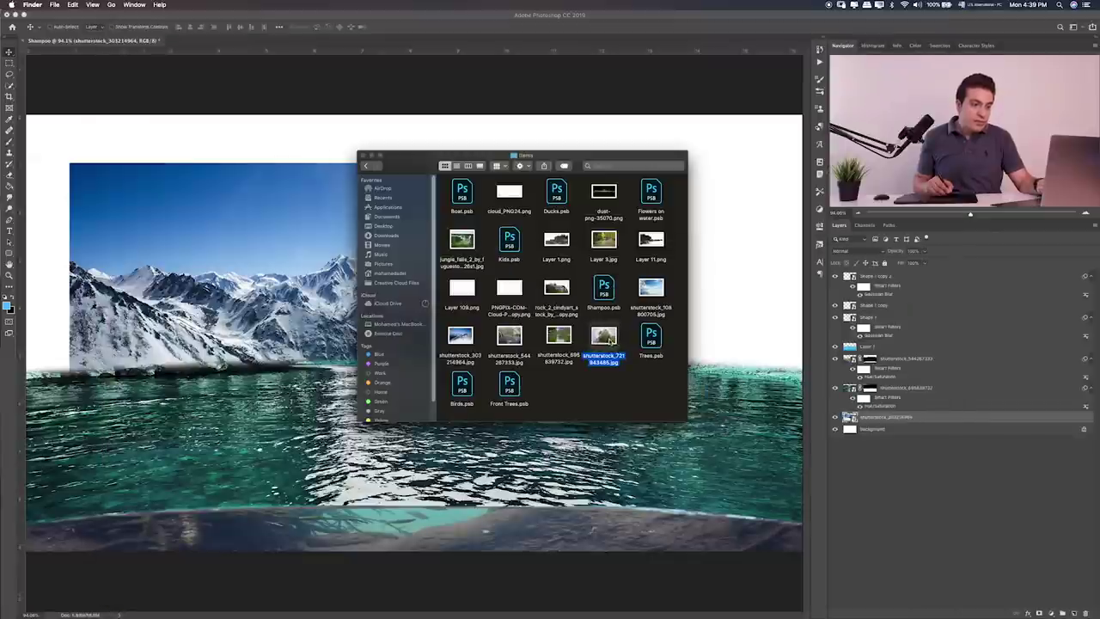
drag(606, 340, 344, 323)
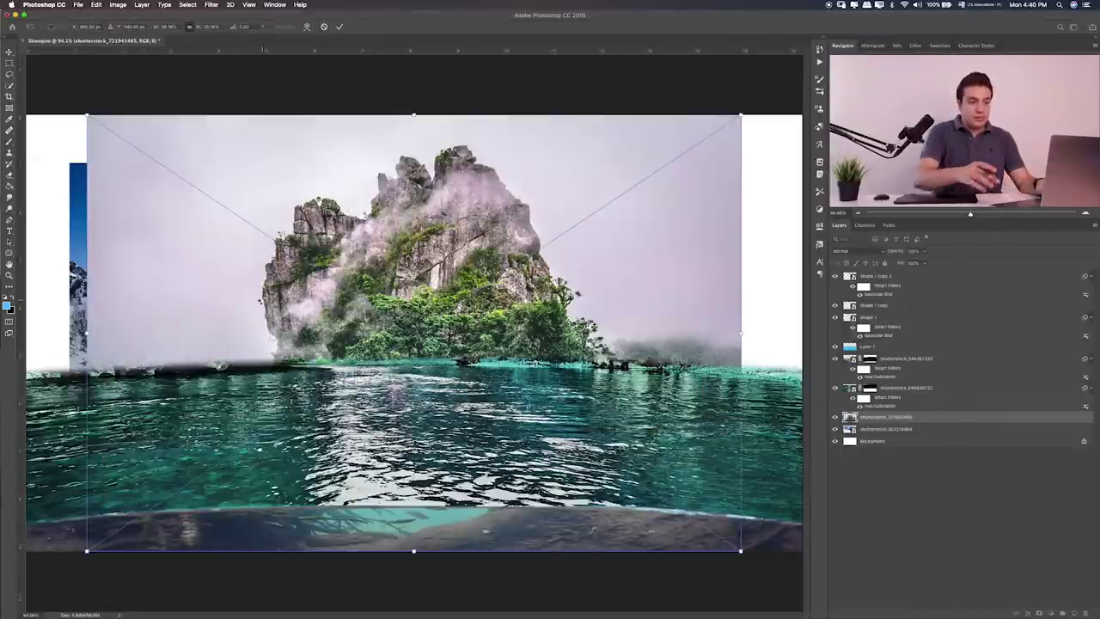
key(Return)
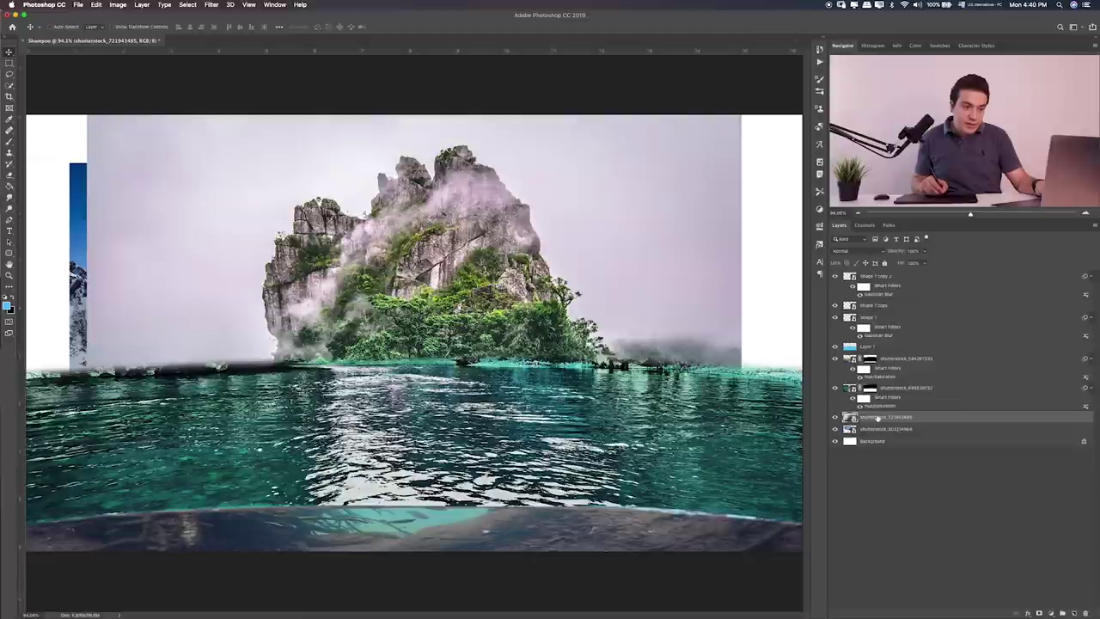
drag(878, 417, 877, 277)
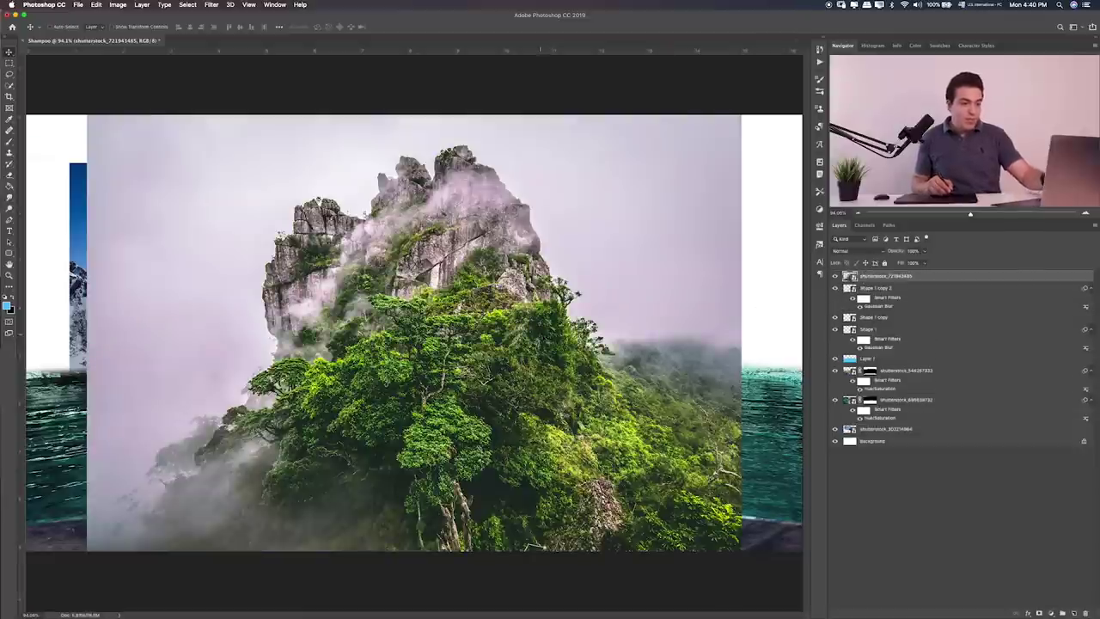
Step: Shrink the forest photo to fill the right half, resting on the waterline
key(ctrl+t)
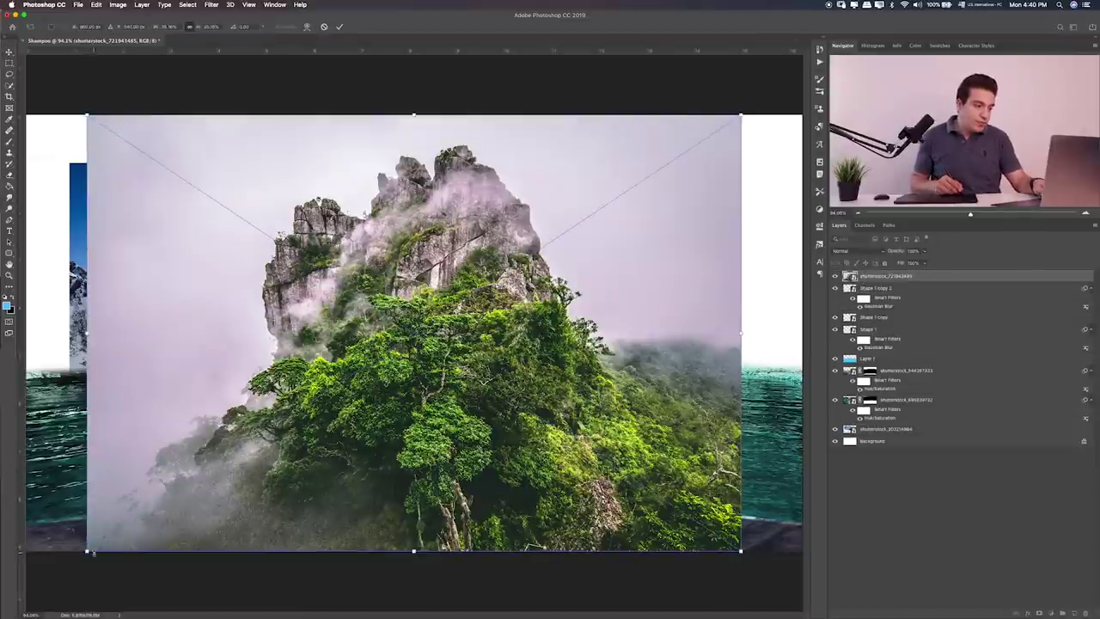
drag(93, 552, 169, 442)
mouse_move(479, 320)
mouse_down()
mouse_move(551, 302)
mouse_move(666, 309)
mouse_up()
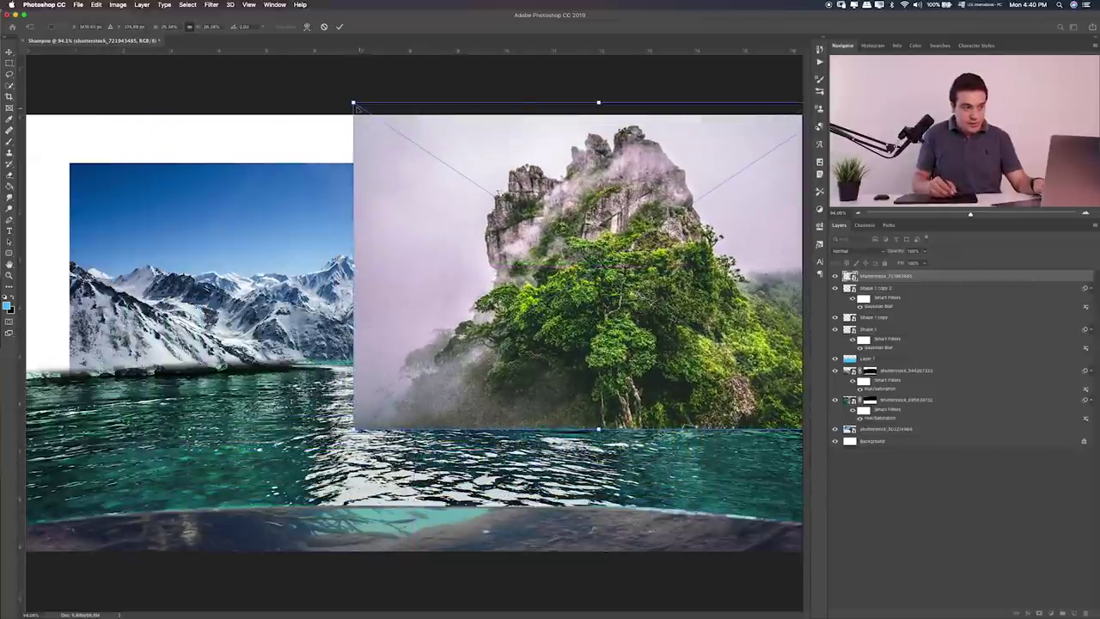
drag(355, 107, 427, 152)
drag(616, 222, 606, 192)
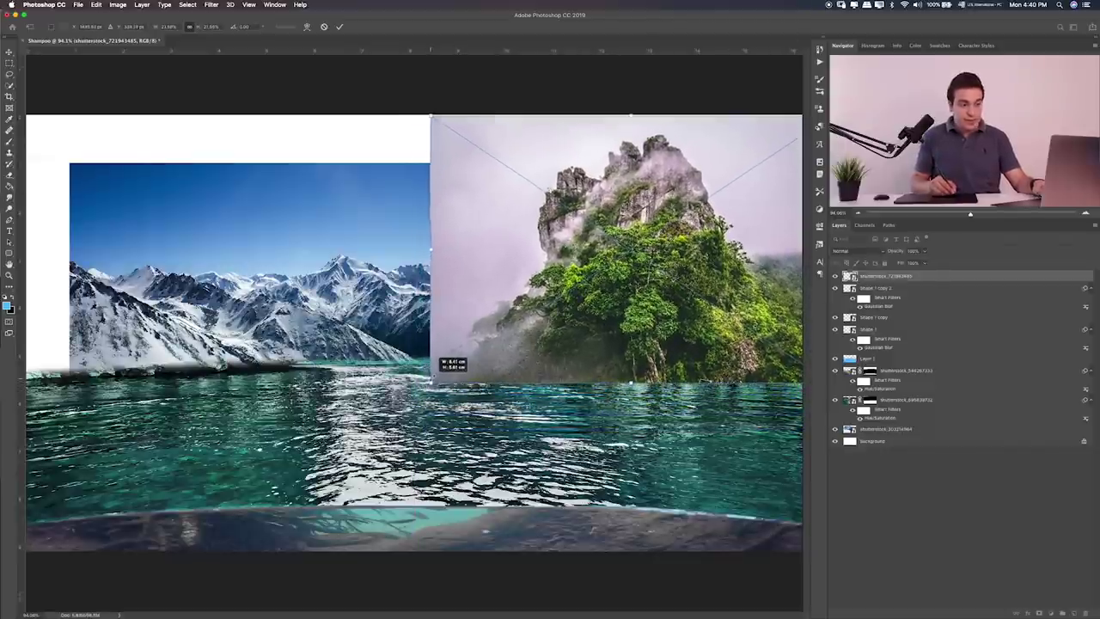
drag(415, 393, 435, 379)
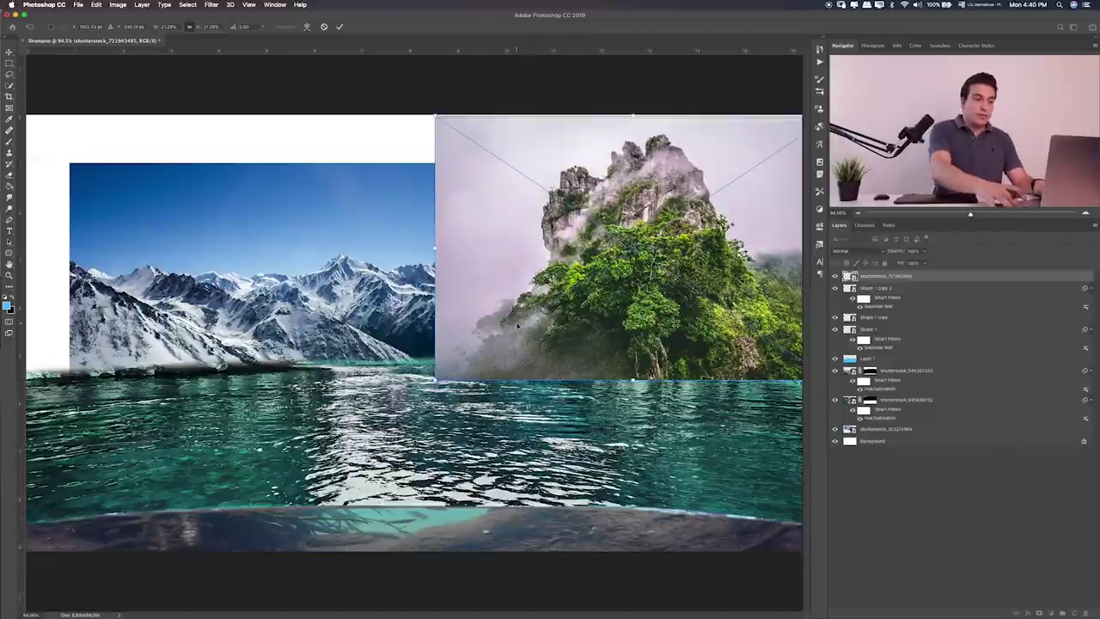
key(Return)
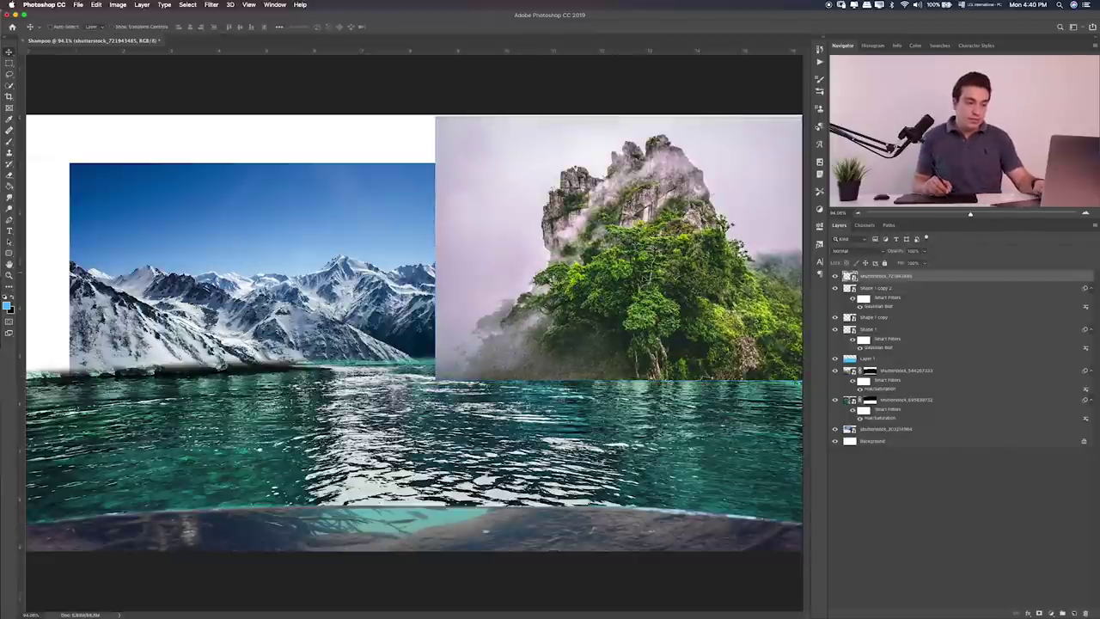
mouse_move(647, 279)
mouse_down()
mouse_move(626, 279)
mouse_move(644, 280)
mouse_move(646, 247)
mouse_up()
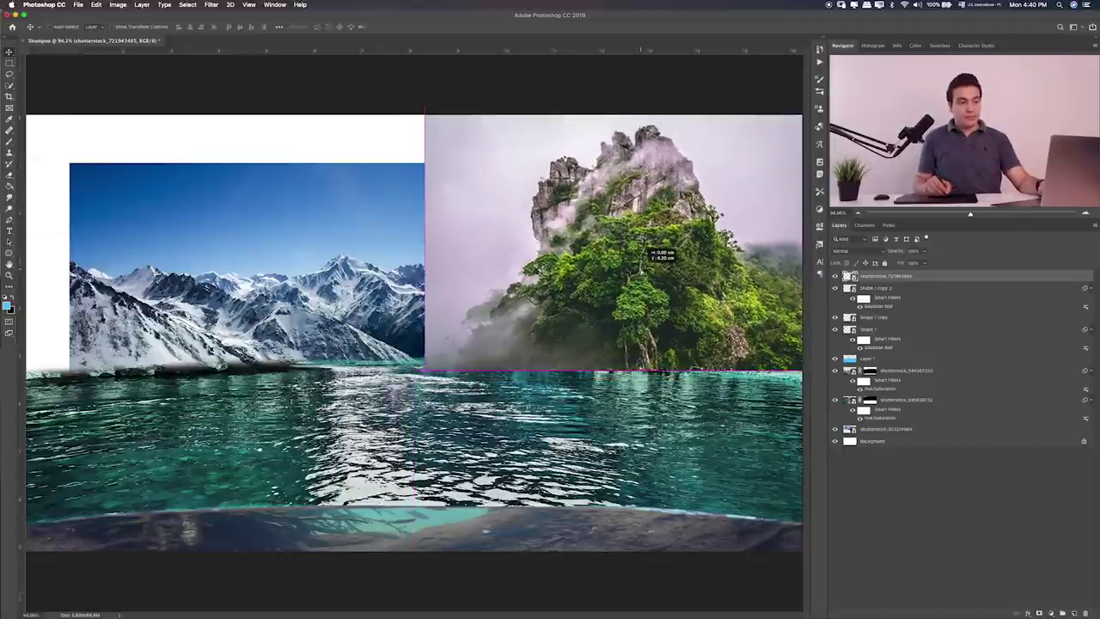
drag(647, 248, 643, 256)
key(super+Tab)
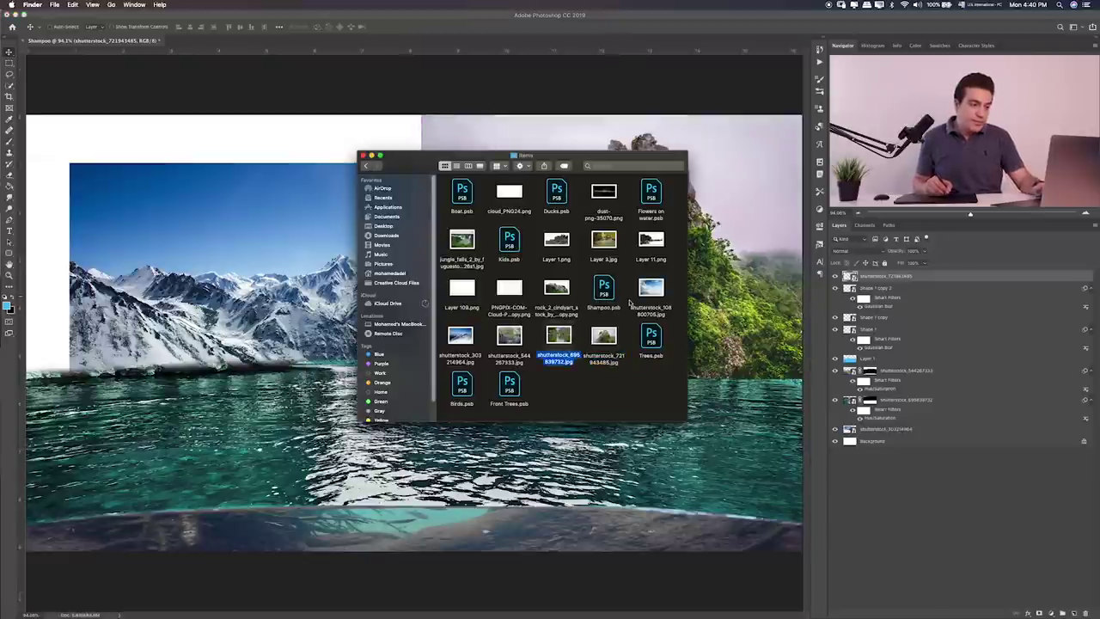
Step: Preview source images and place the jungle waterfall photo into the composite
key(space)
key(space)
click(650, 287)
key(space)
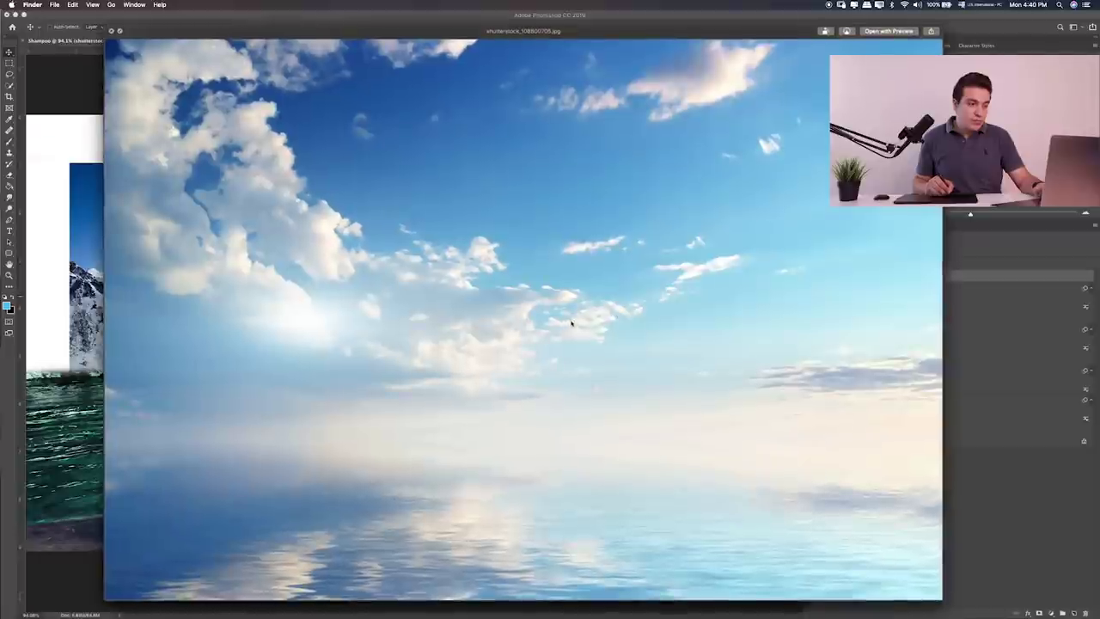
key(space)
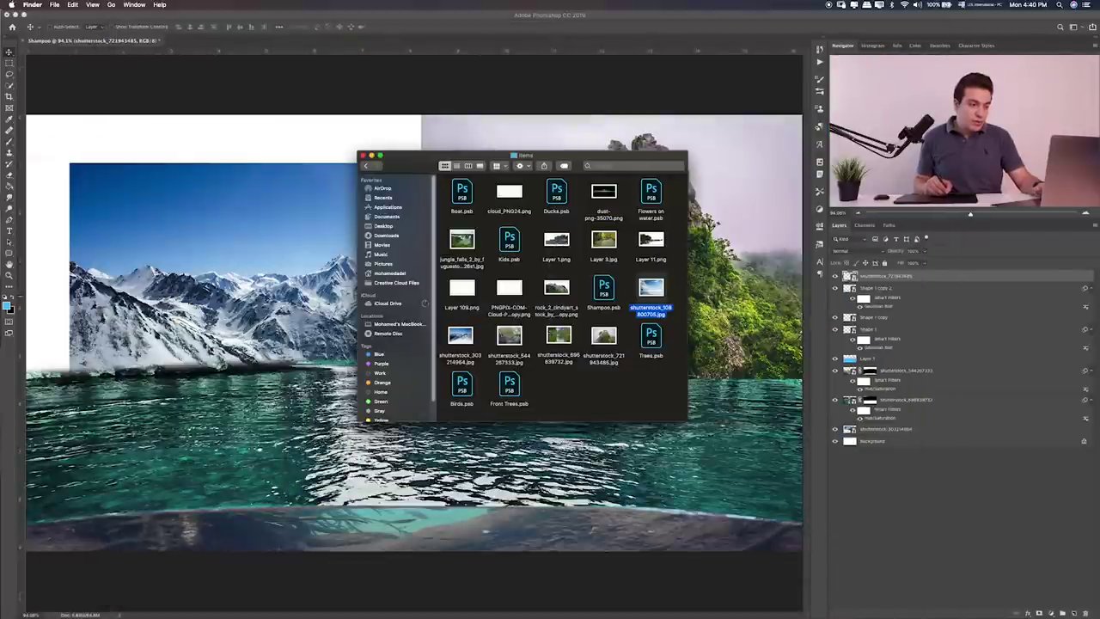
click(555, 291)
key(space)
key(space)
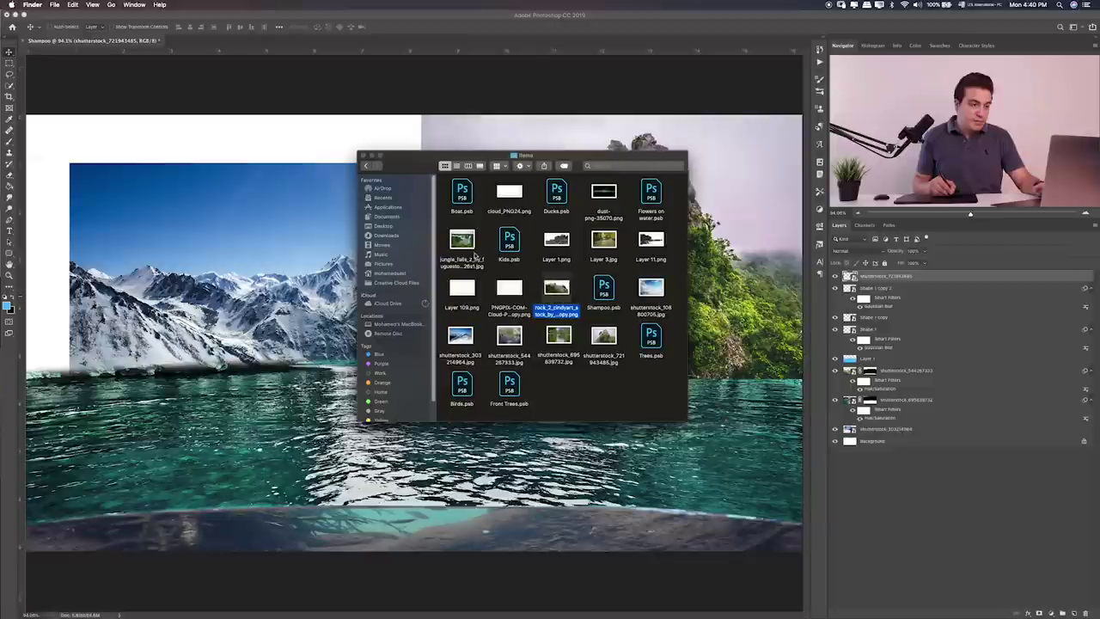
click(471, 245)
key(space)
key(space)
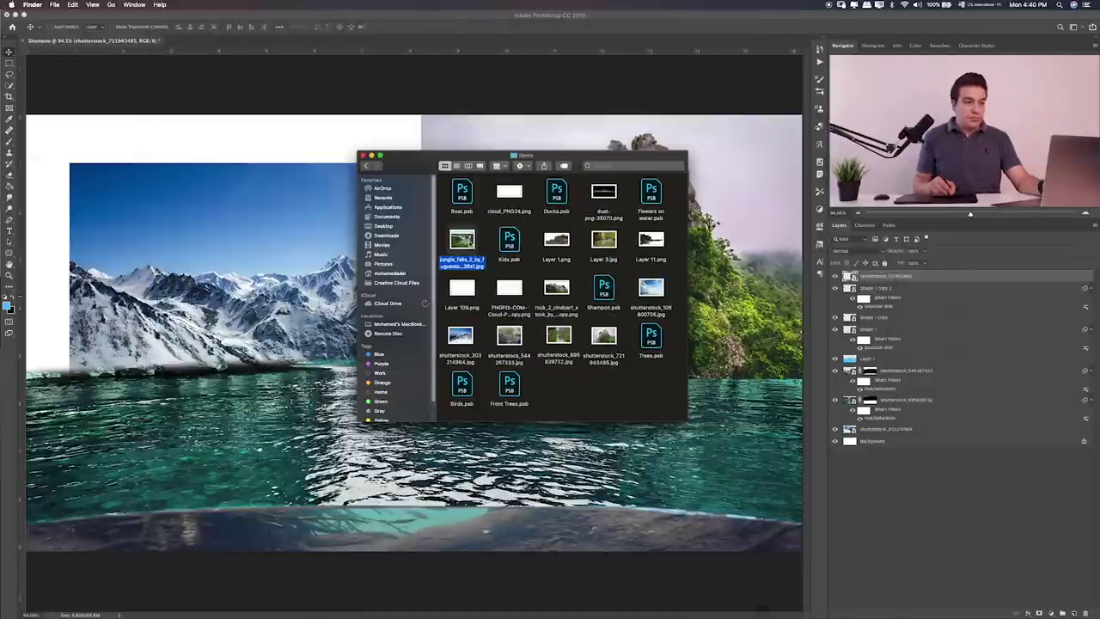
drag(471, 245, 413, 336)
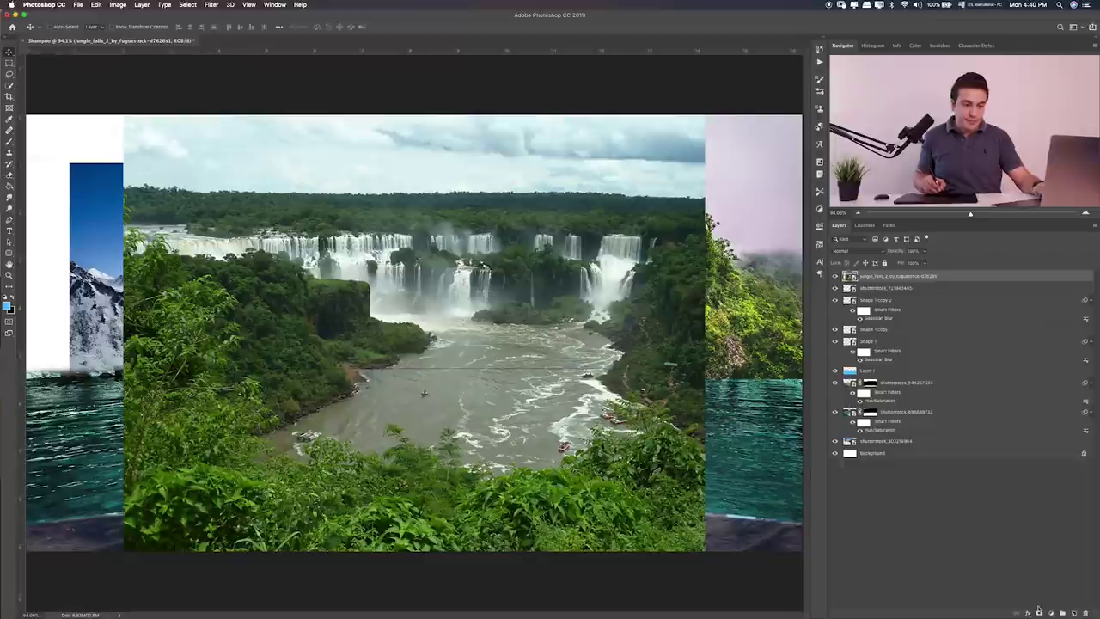
Step: Add a layer mask to the waterfall photo and paint away its sky
click(1038, 612)
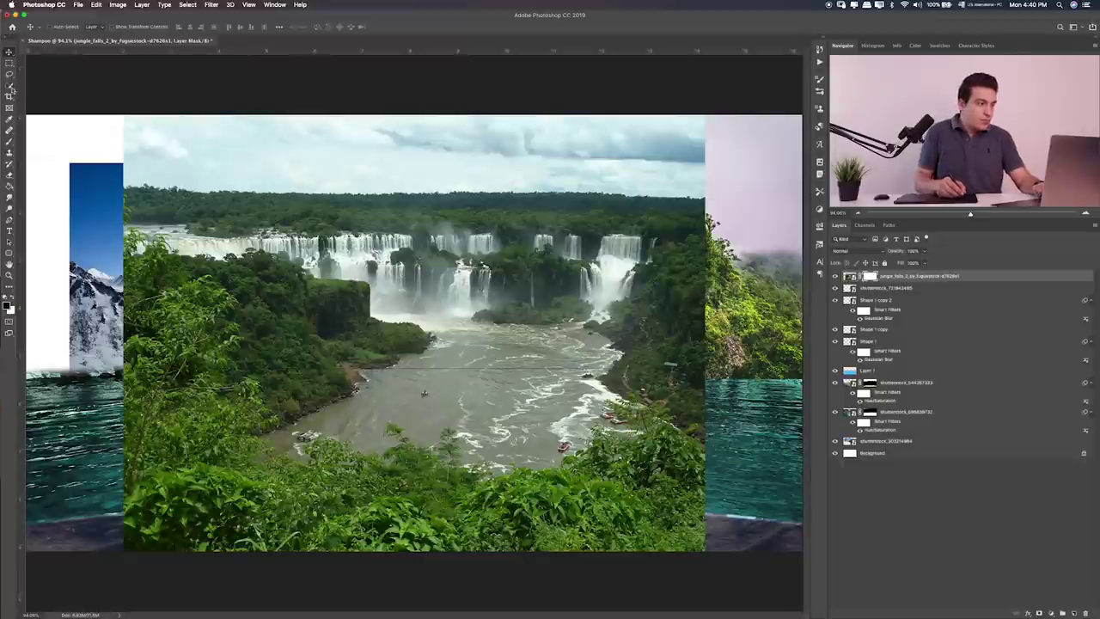
click(10, 86)
super+click(849, 276)
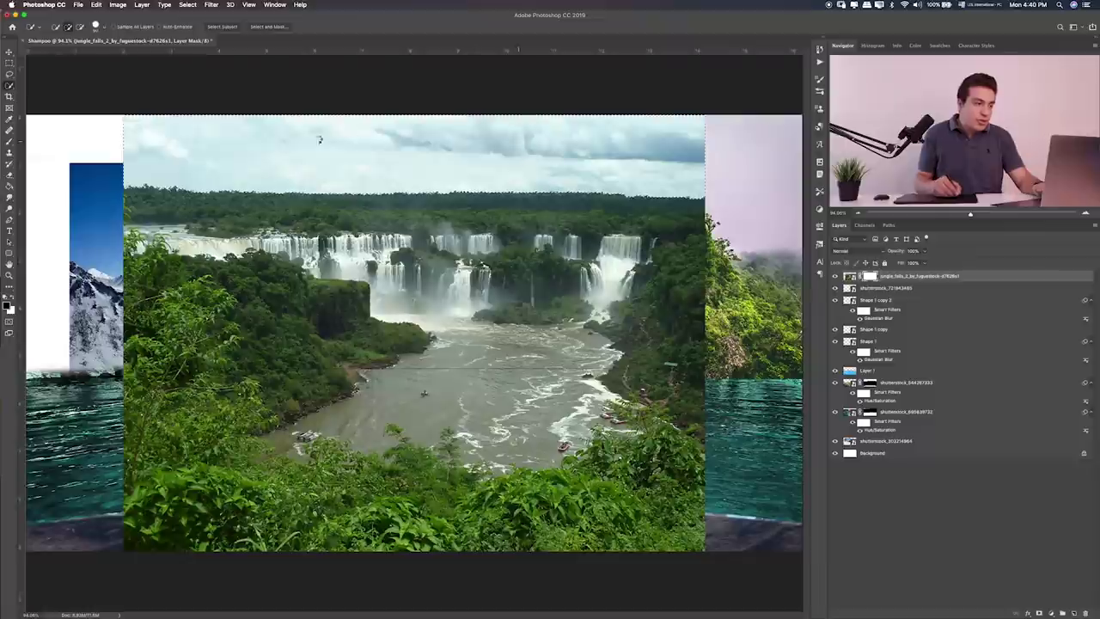
key(b)
drag(636, 99, 460, 148)
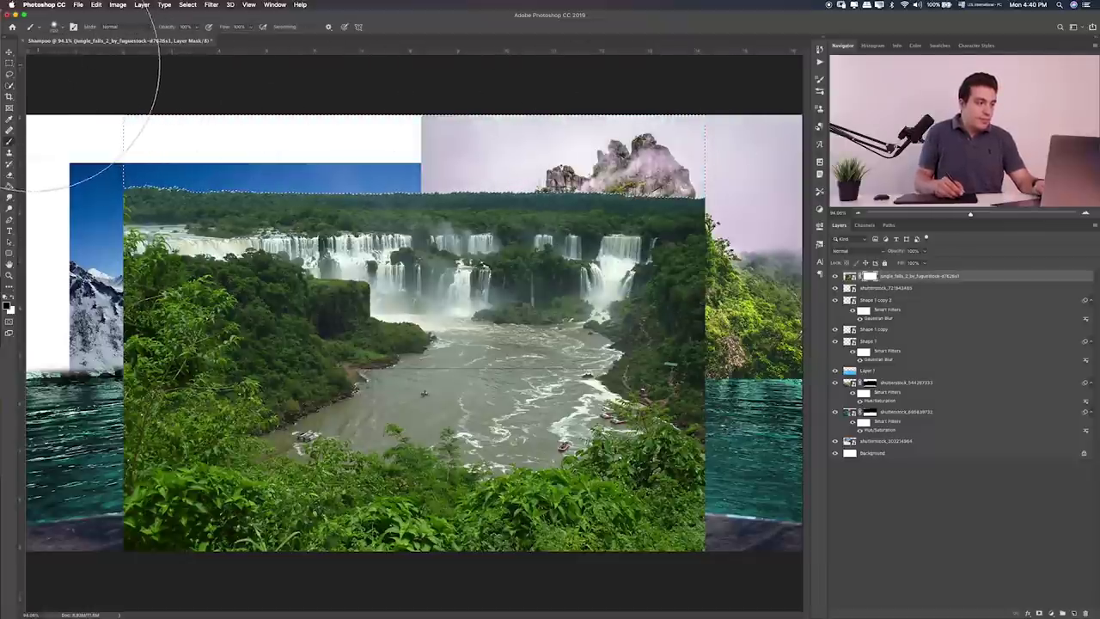
key(ctrl+d)
key(m)
key(b)
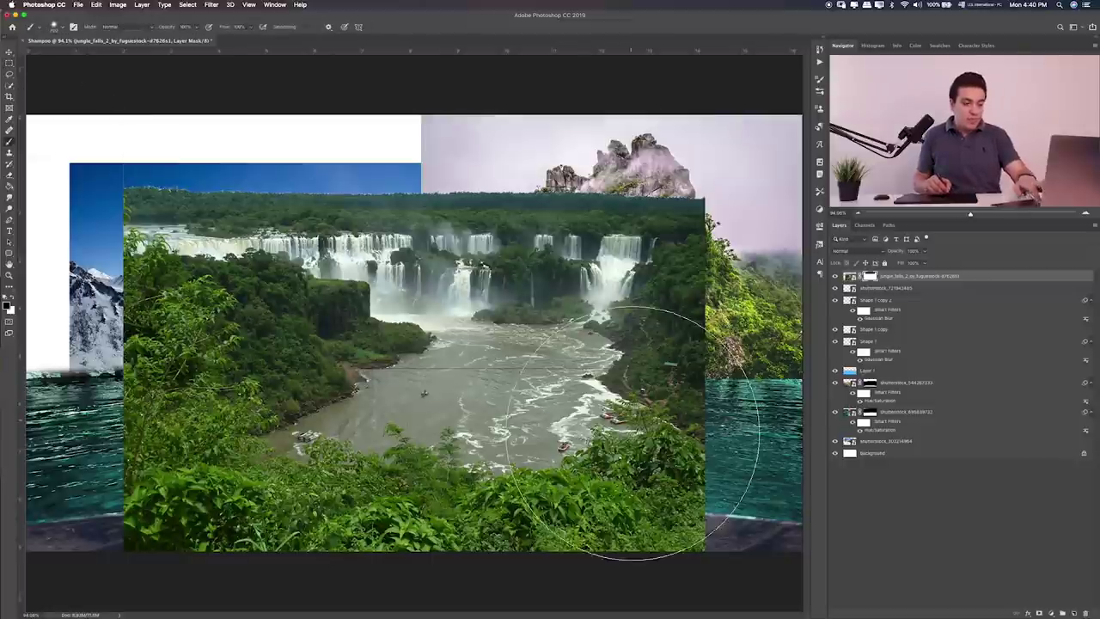
Step: Mask out the waterfall photo's bottom, refining the edge along the lower riverbank
mouse_move(722, 464)
mouse_down()
mouse_move(292, 513)
mouse_move(270, 490)
mouse_move(671, 429)
mouse_move(110, 441)
mouse_move(709, 404)
mouse_up()
key([)
key([)
key([)
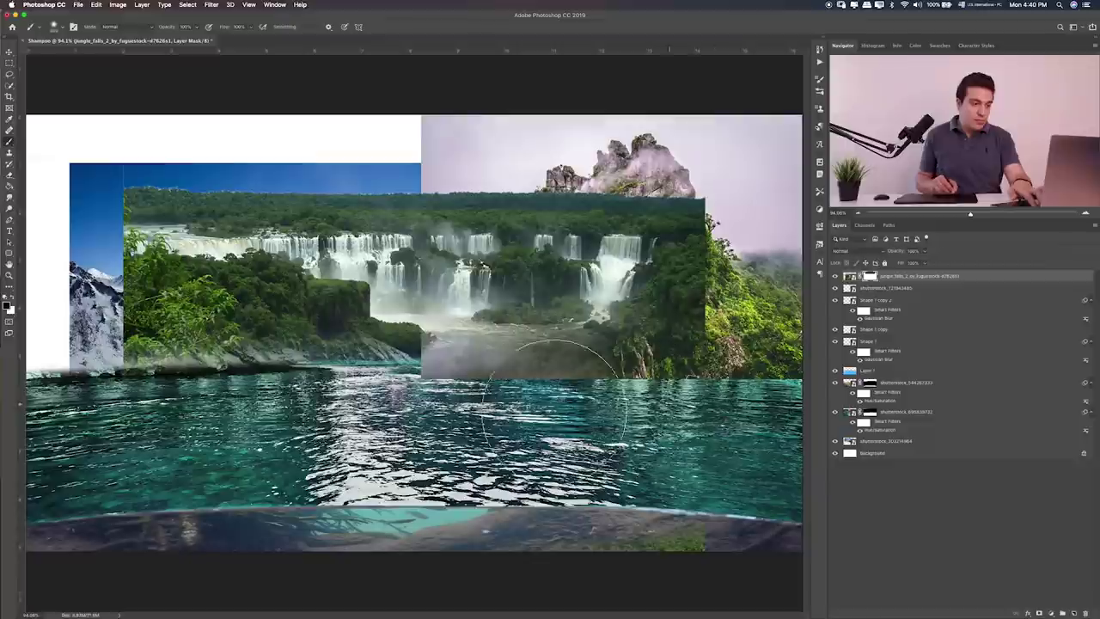
drag(601, 361, 137, 365)
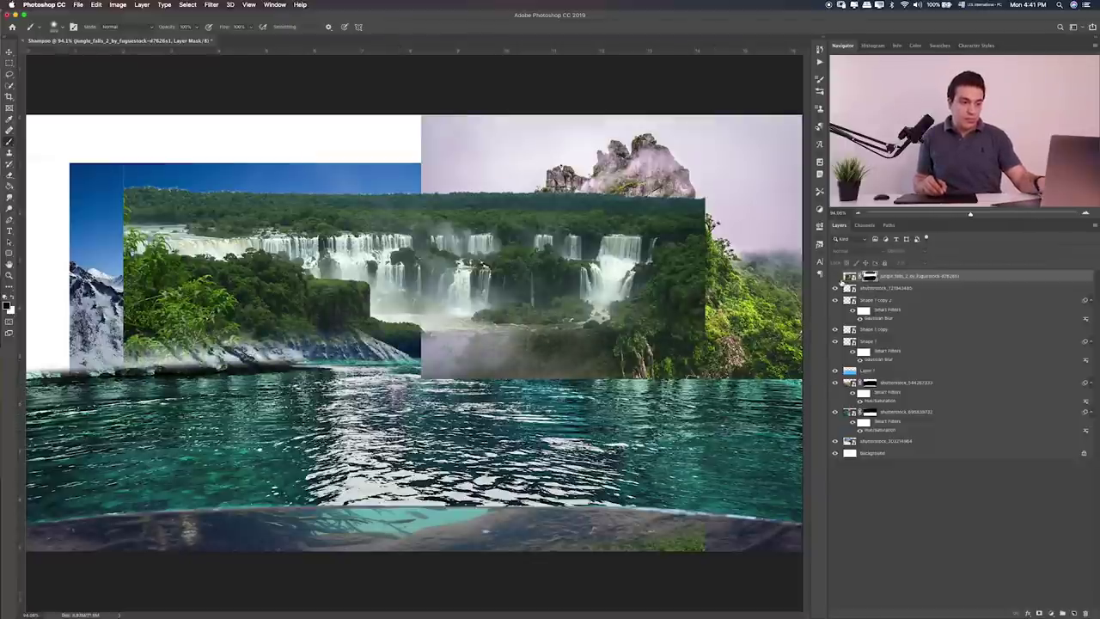
click(836, 276)
click(835, 276)
click(849, 276)
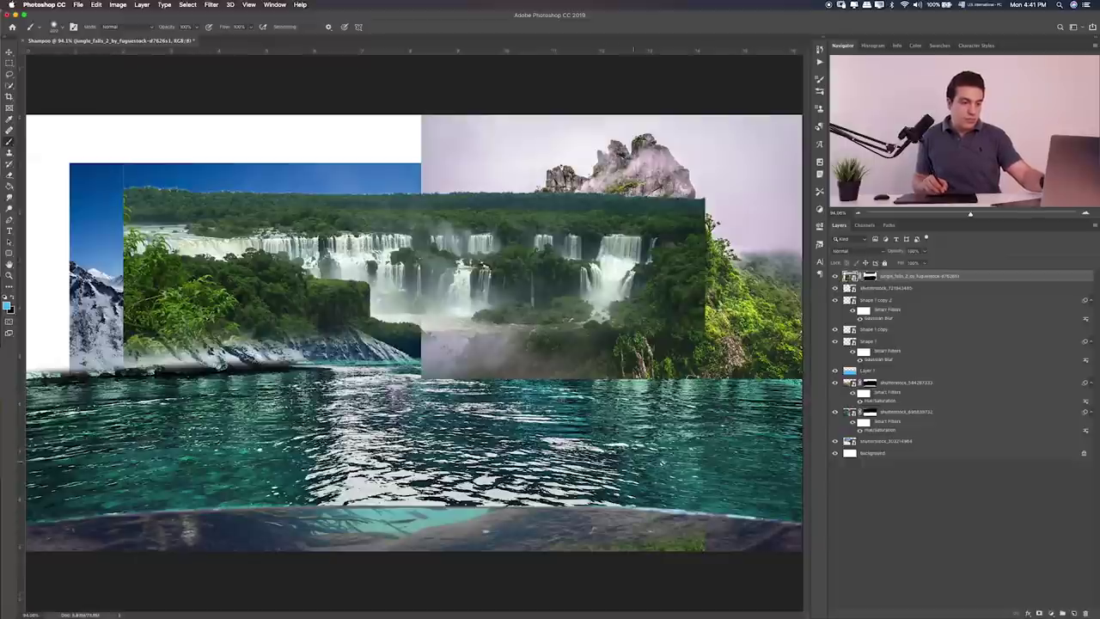
click(871, 277)
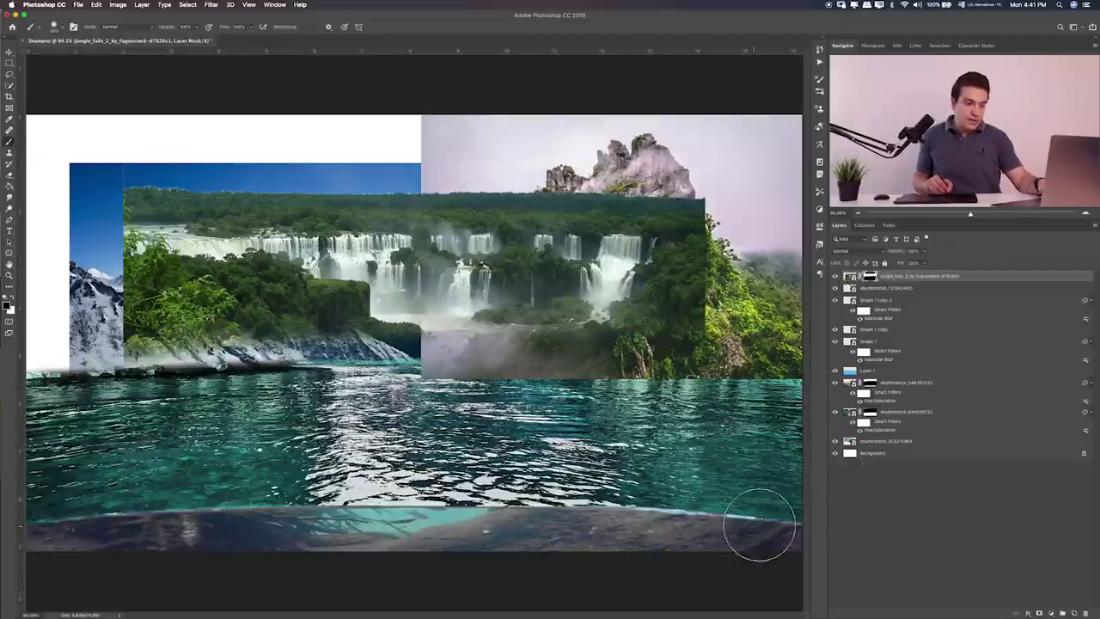
Step: Shrink and skew the waterfall photo into a small strip on the waterline
key(ctrl+t)
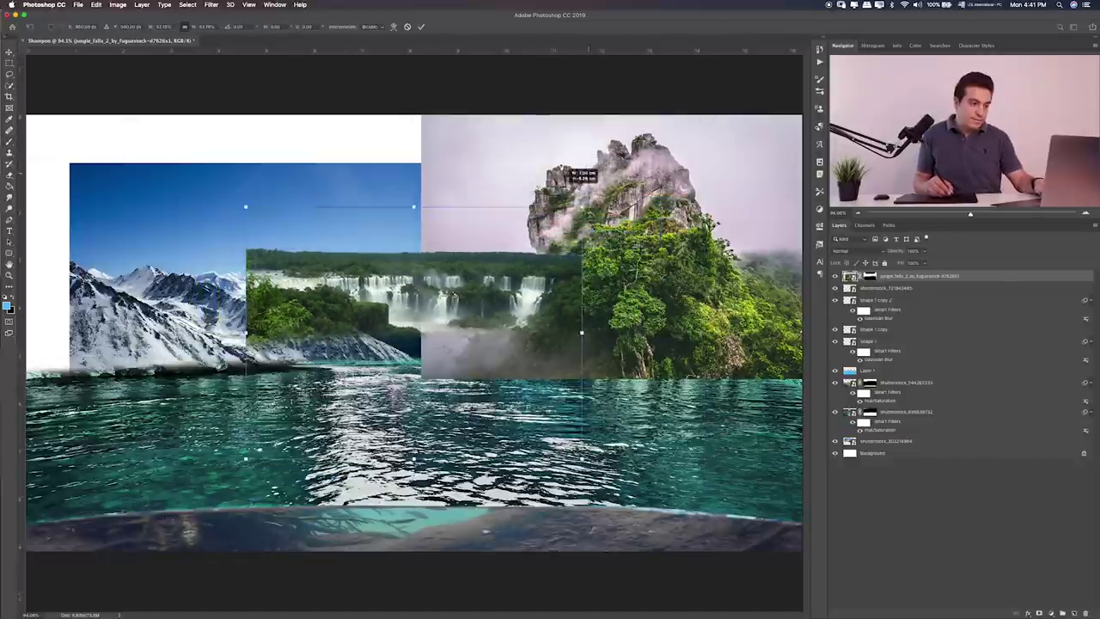
mouse_move(703, 120)
mouse_down()
mouse_move(439, 334)
mouse_move(461, 337)
mouse_up()
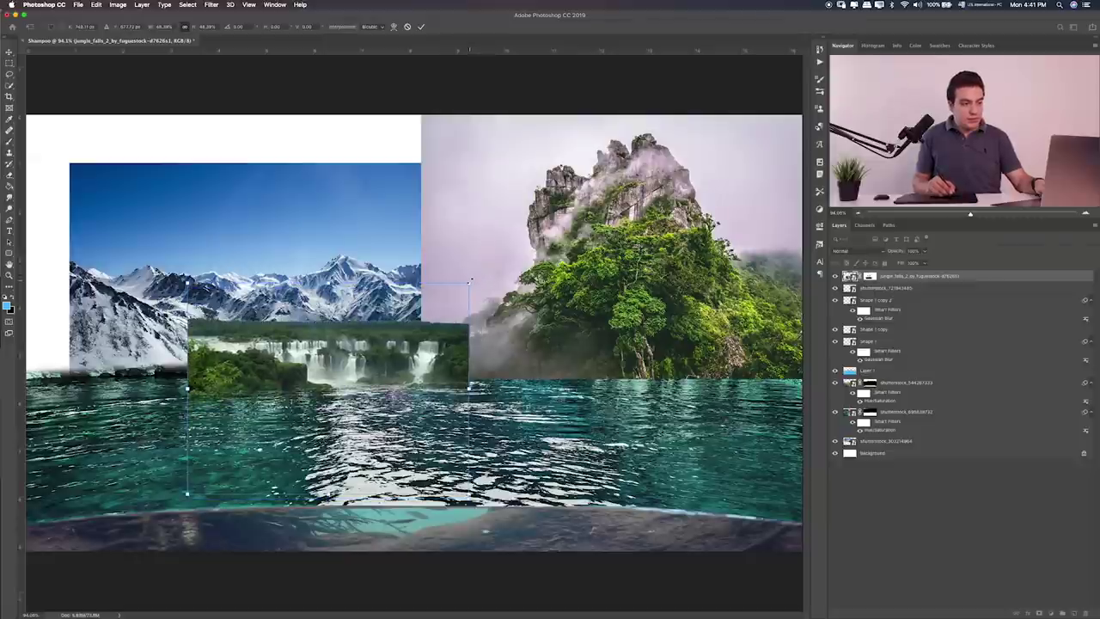
mouse_move(470, 280)
mouse_down()
mouse_move(451, 324)
mouse_move(473, 287)
mouse_up()
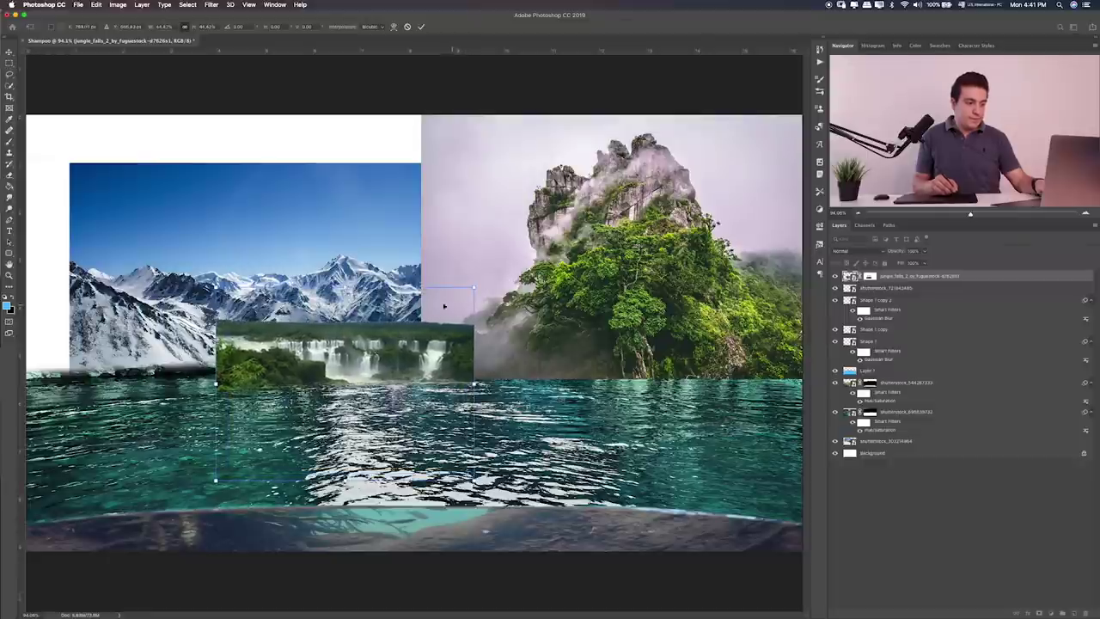
drag(215, 287, 217, 293)
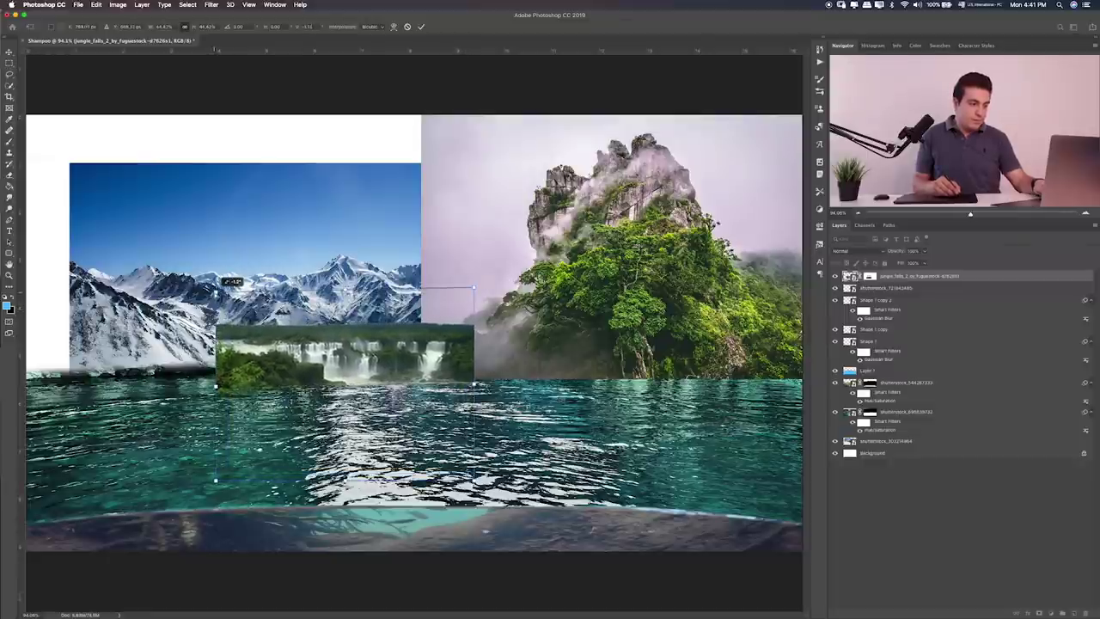
drag(475, 289, 473, 292)
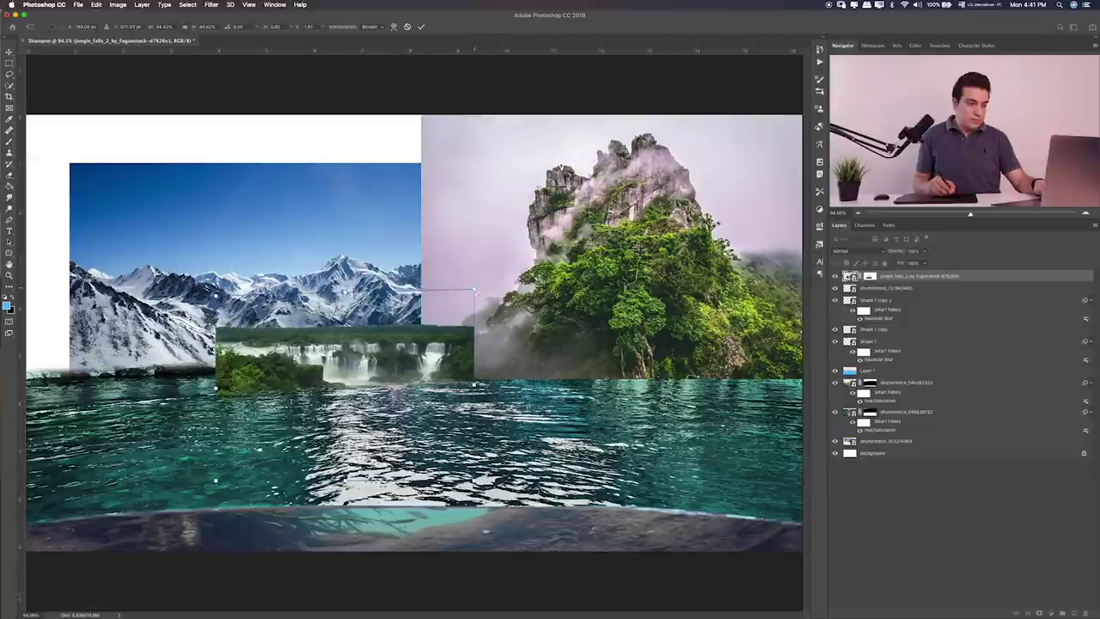
drag(217, 292, 220, 290)
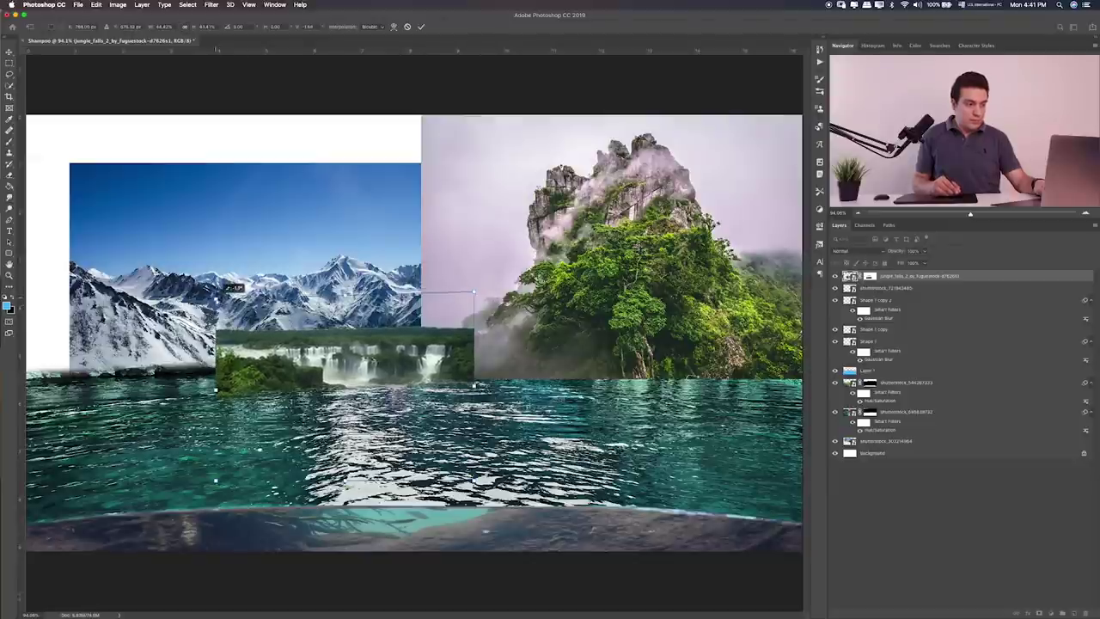
key(Return)
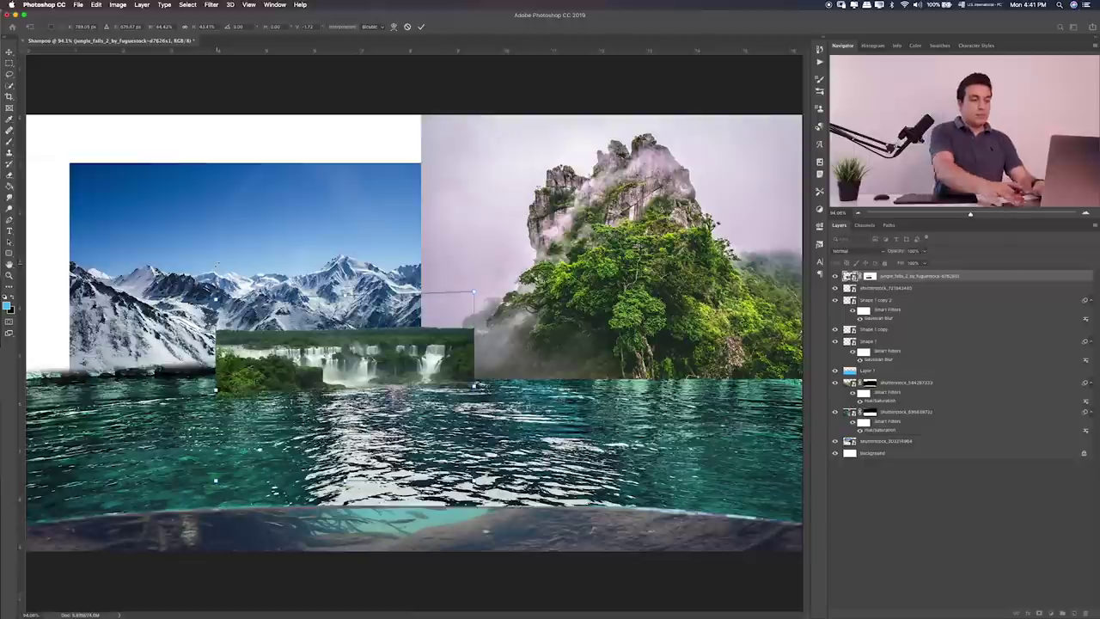
key(b)
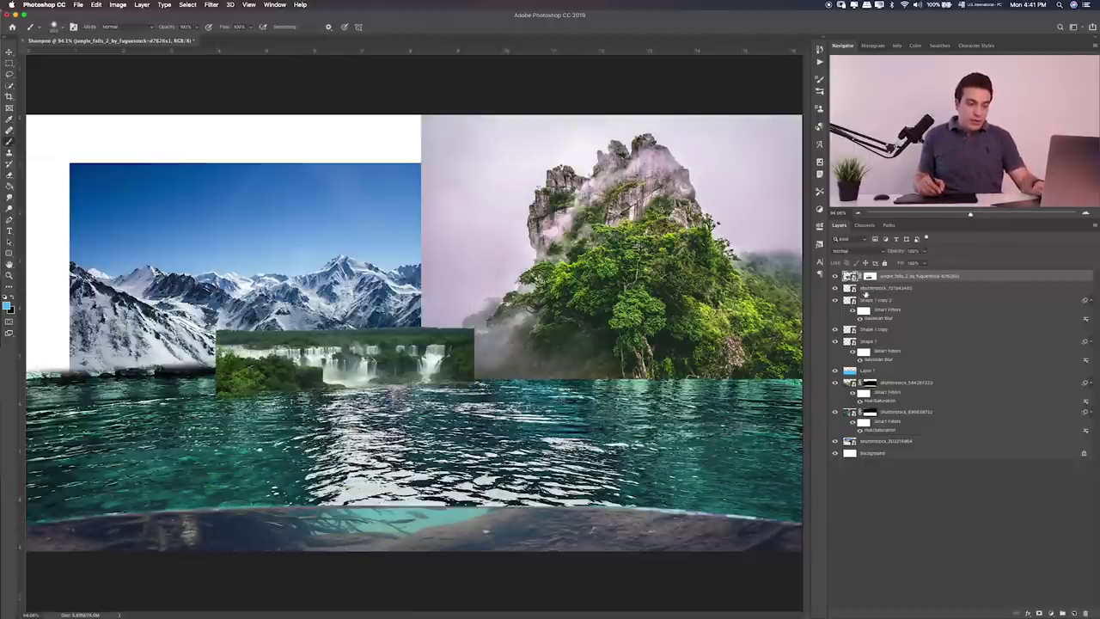
key(super+Tab)
Step: Preview the rock images and place Layer 11.png into the composite
click(558, 242)
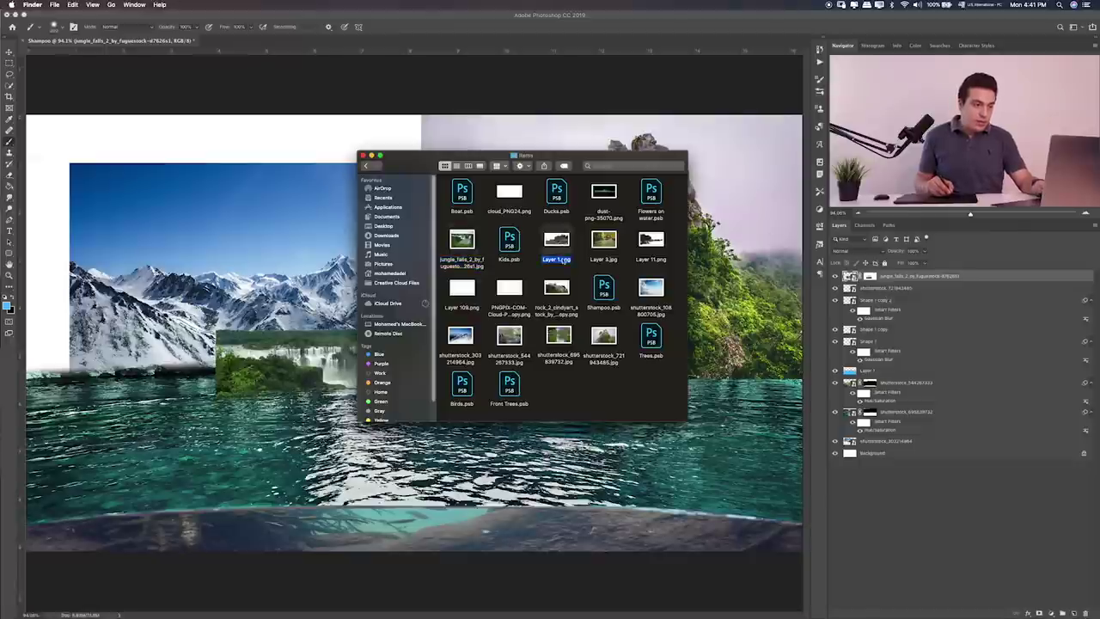
key(space)
key(space)
click(605, 244)
key(space)
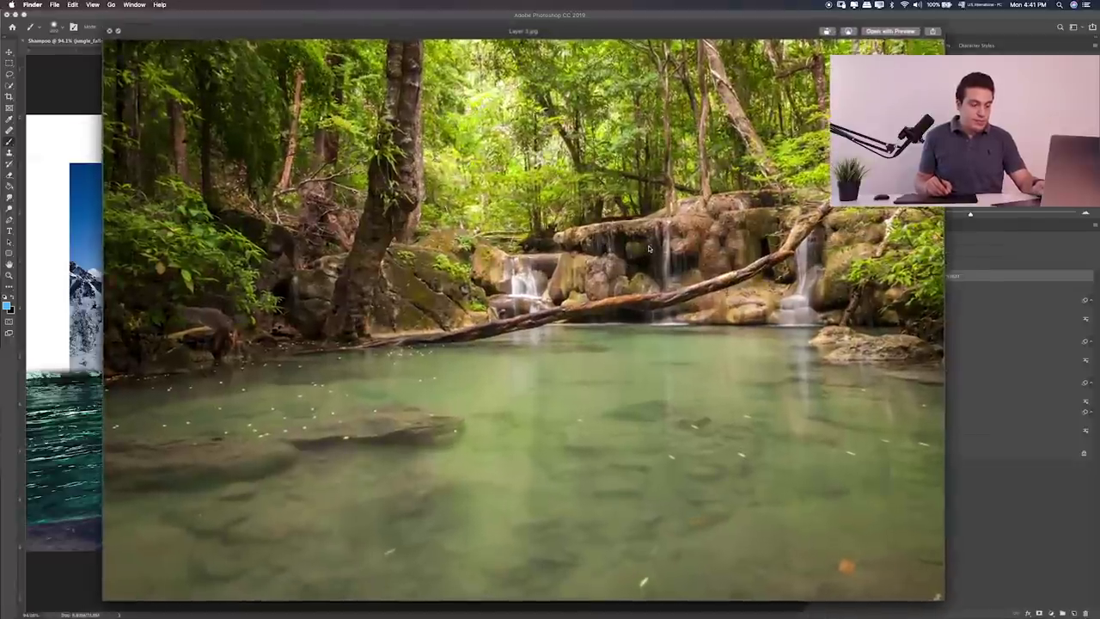
key(space)
click(650, 245)
key(space)
key(space)
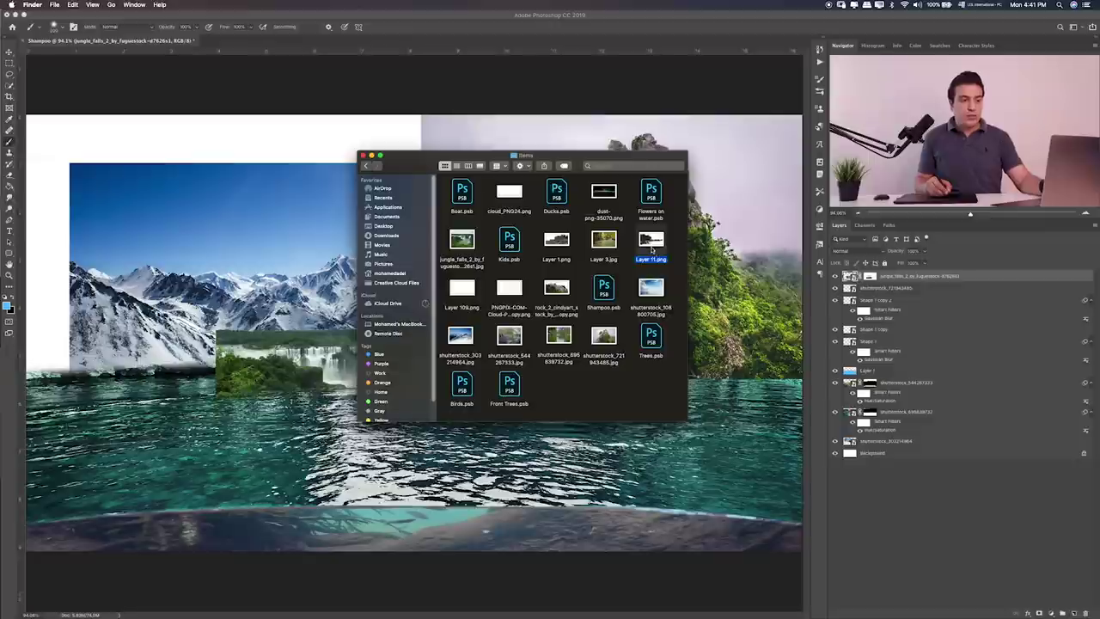
drag(557, 251, 269, 314)
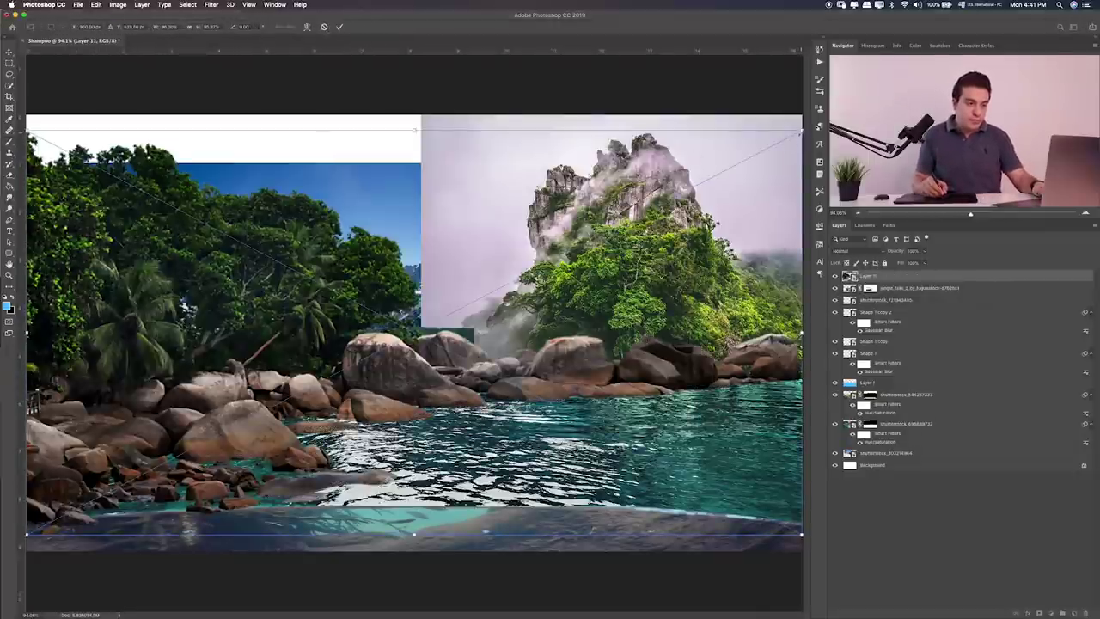
Step: Scale Layer 11 down onto the lower-left shore
drag(801, 535, 340, 270)
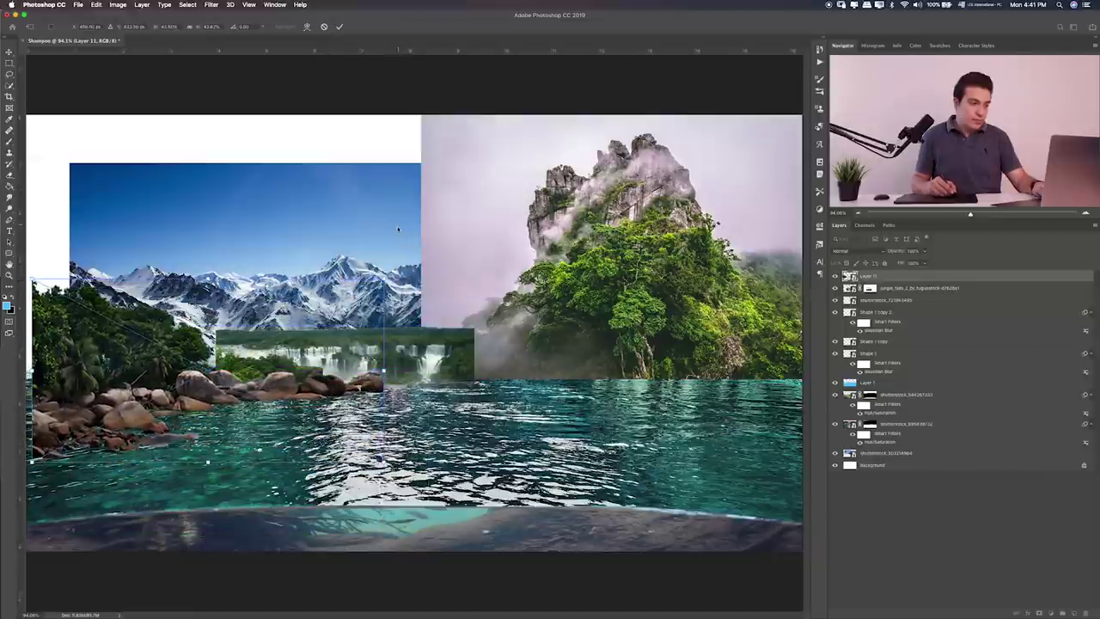
drag(346, 311, 340, 305)
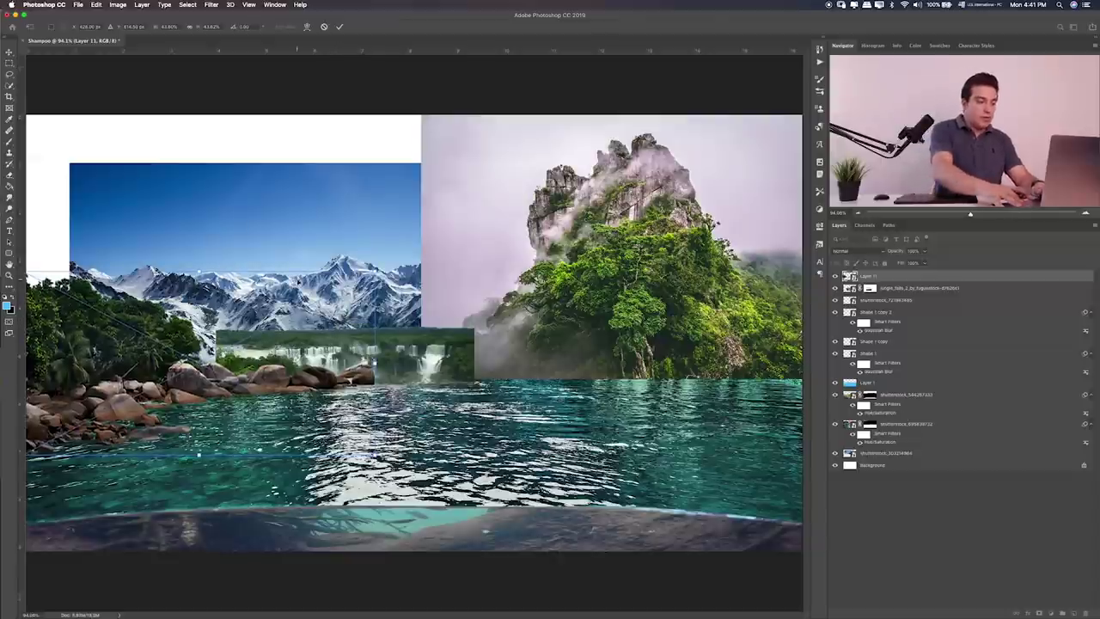
key(Return)
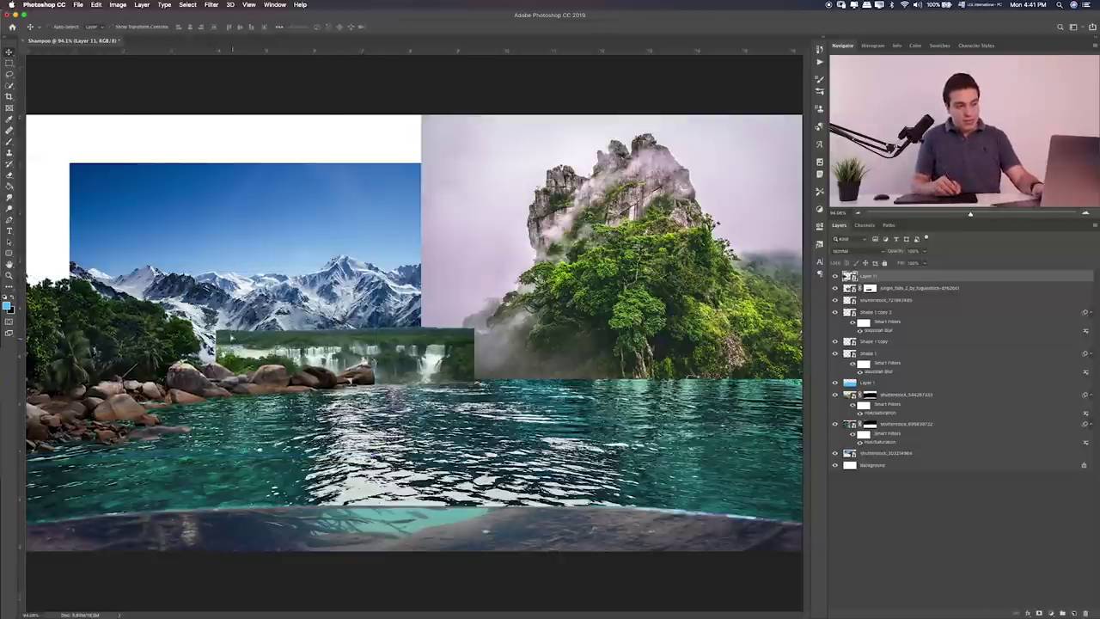
Step: Raise the rocks image slightly, then select jungle_falls_2 and move it up
mouse_move(230, 337)
mouse_down()
mouse_move(233, 326)
mouse_move(233, 343)
mouse_up()
click(834, 288)
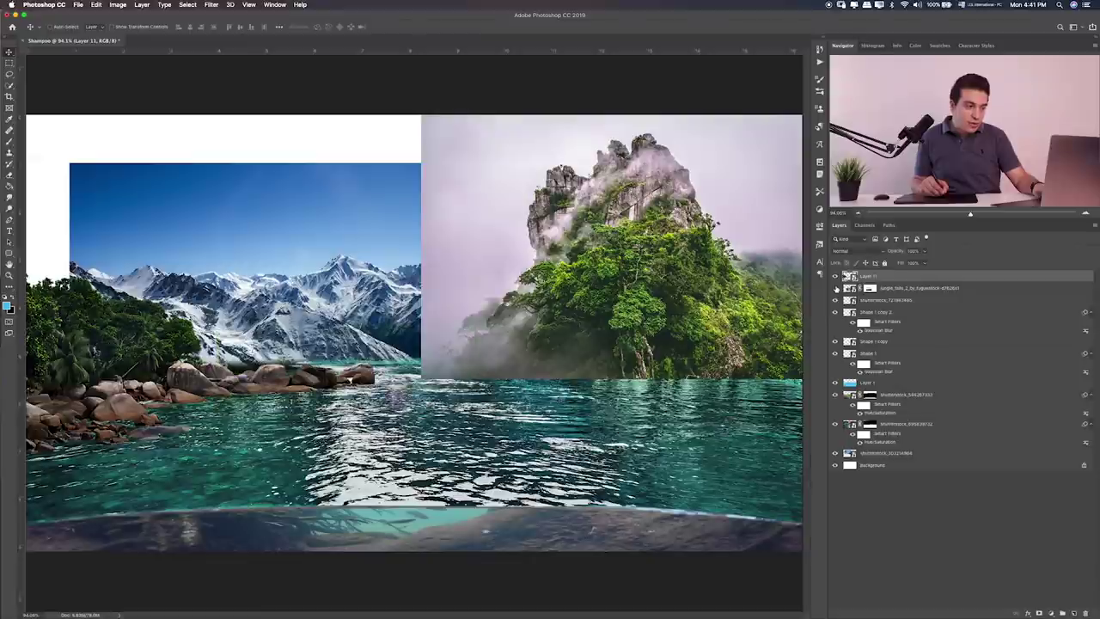
click(834, 287)
click(916, 290)
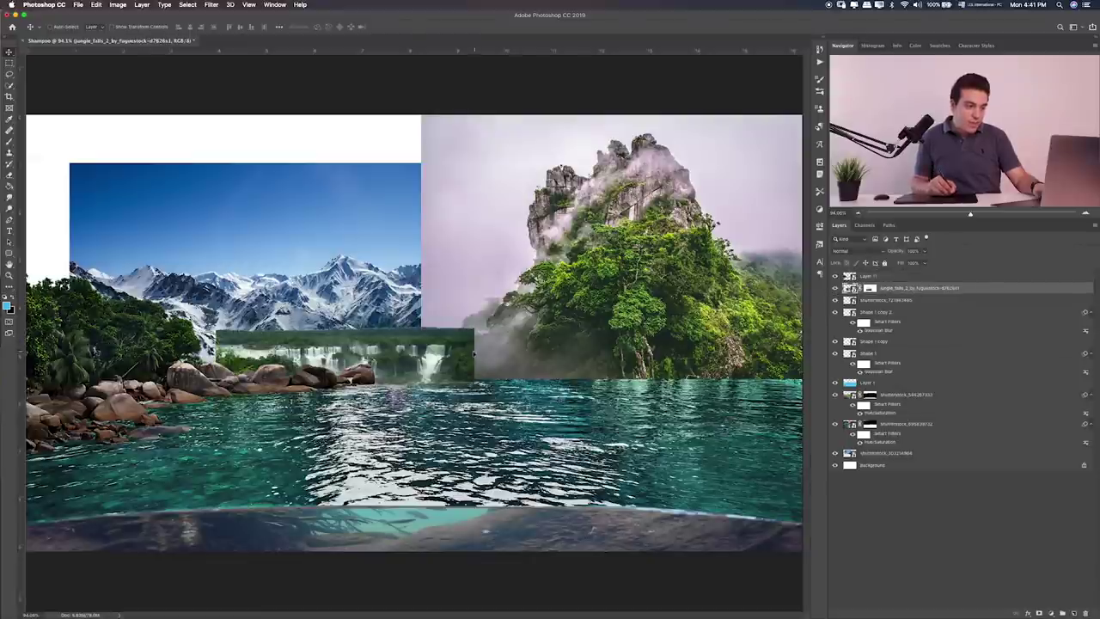
drag(462, 355, 517, 383)
key(ctrl+t)
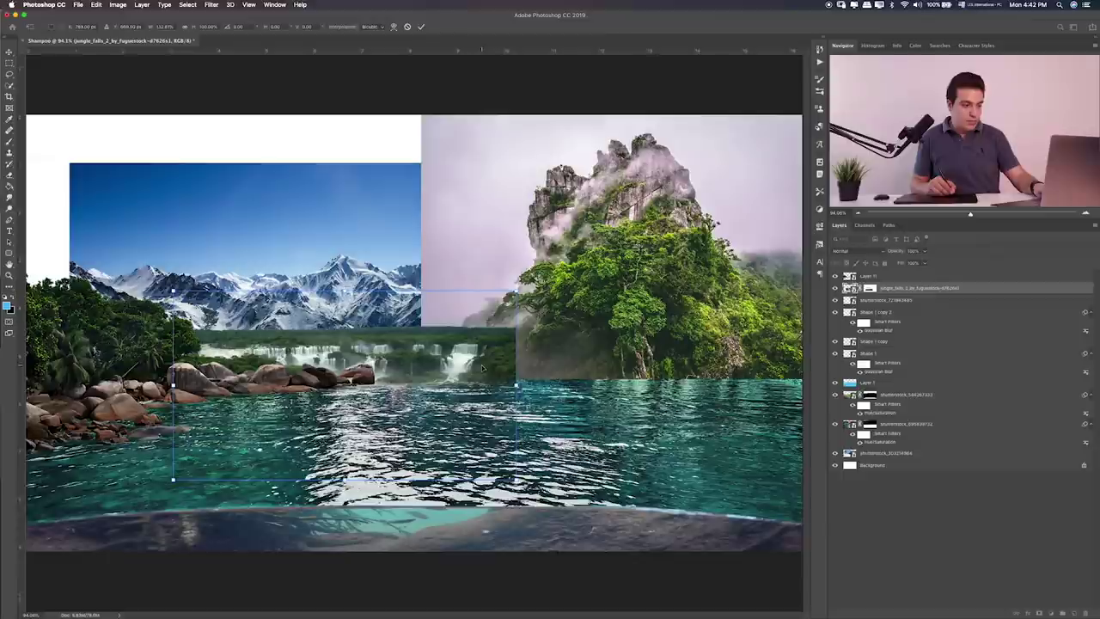
key(Return)
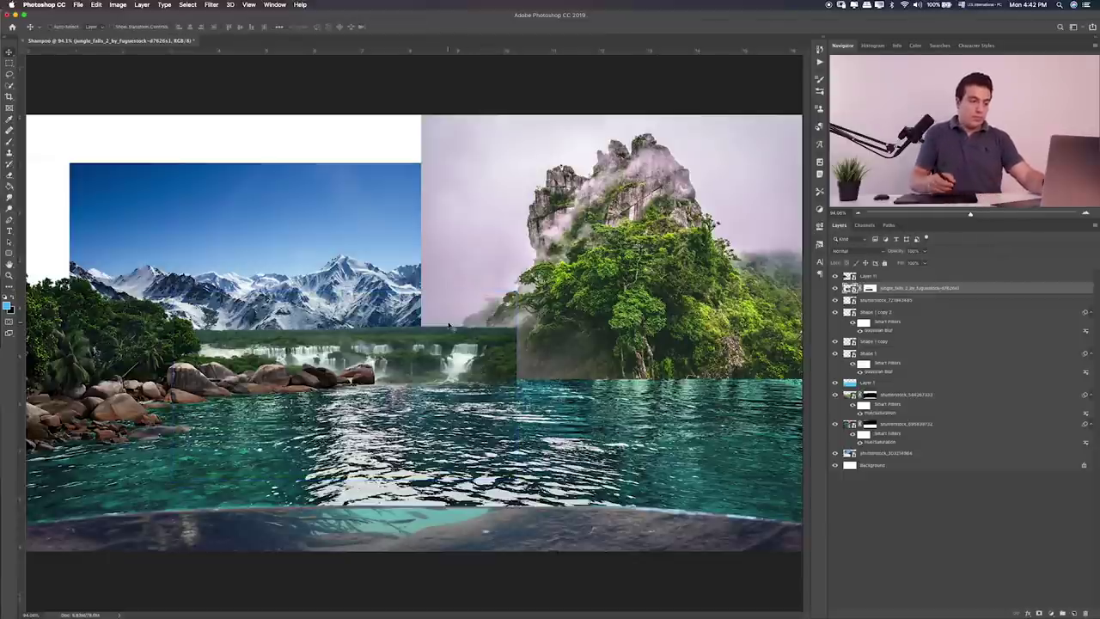
Step: Flip the jungle_falls_2 waterfall strip horizontally
right_click(420, 356)
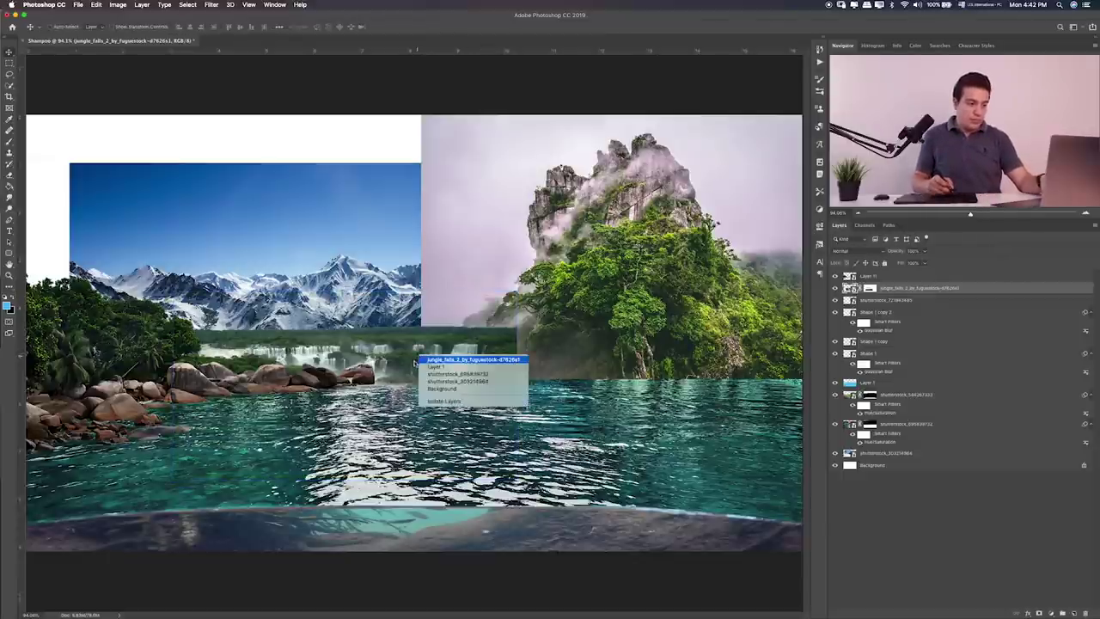
key(Escape)
key(ctrl+t)
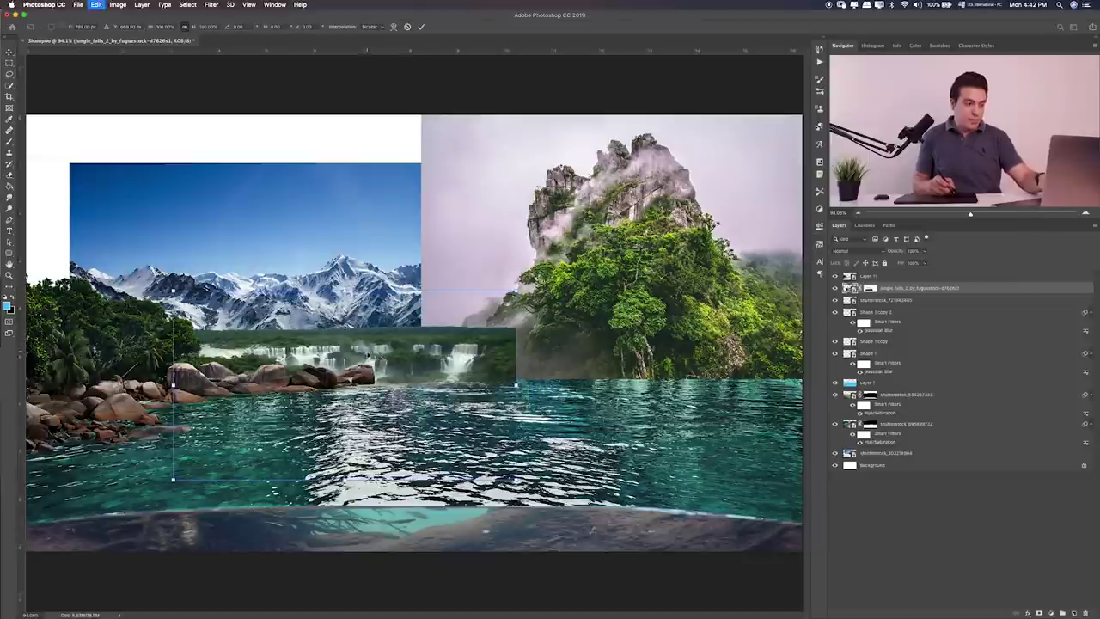
right_click(381, 357)
click(408, 465)
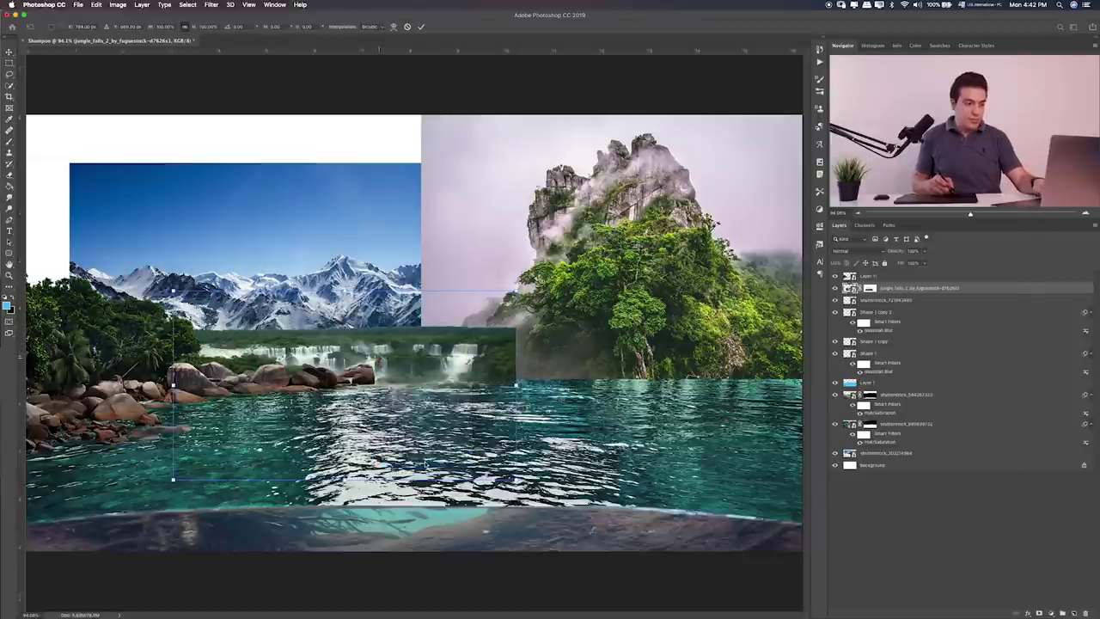
key(Return)
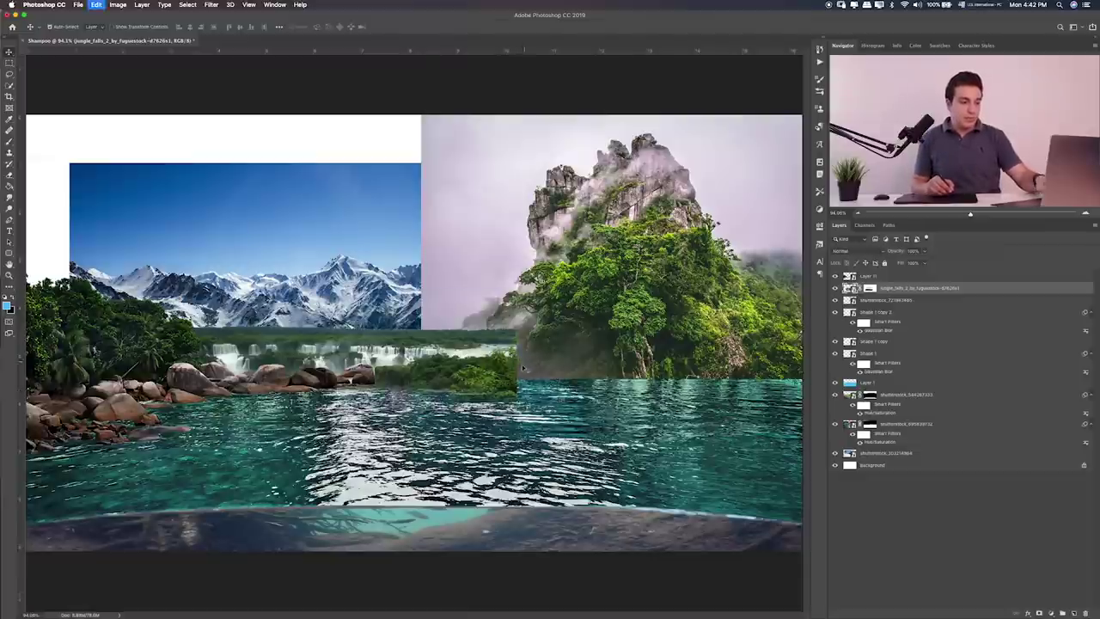
Step: Stretch the waterfall strip up to the cliff base, then select Layer 11 and the Marquee tool
key(ctrl+t)
mouse_move(517, 388)
mouse_down()
mouse_move(486, 381)
mouse_move(516, 383)
mouse_up()
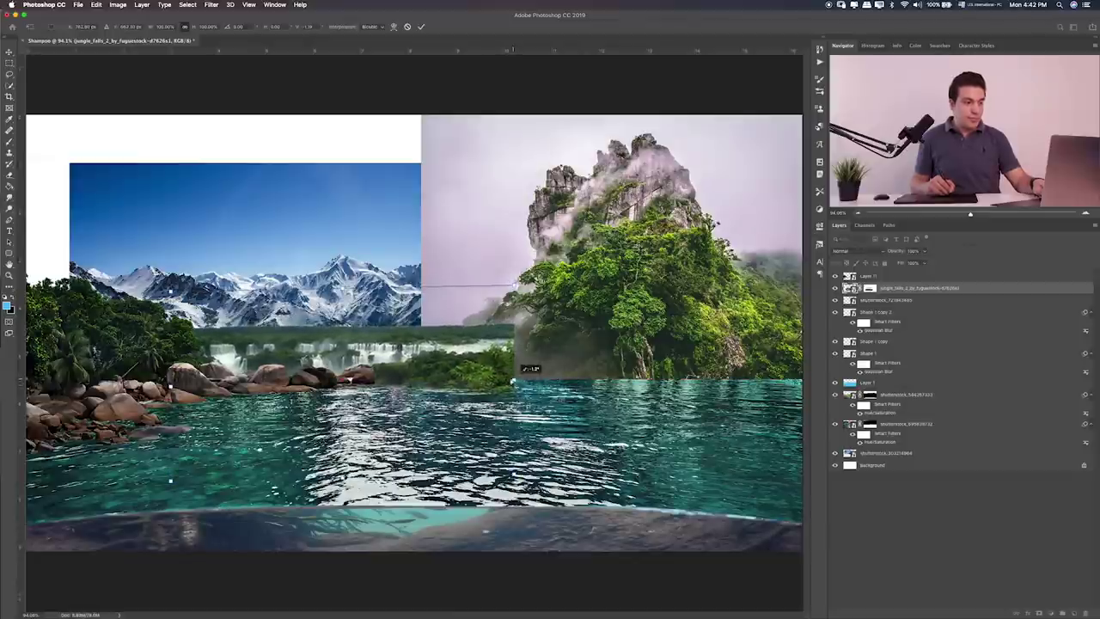
key(Return)
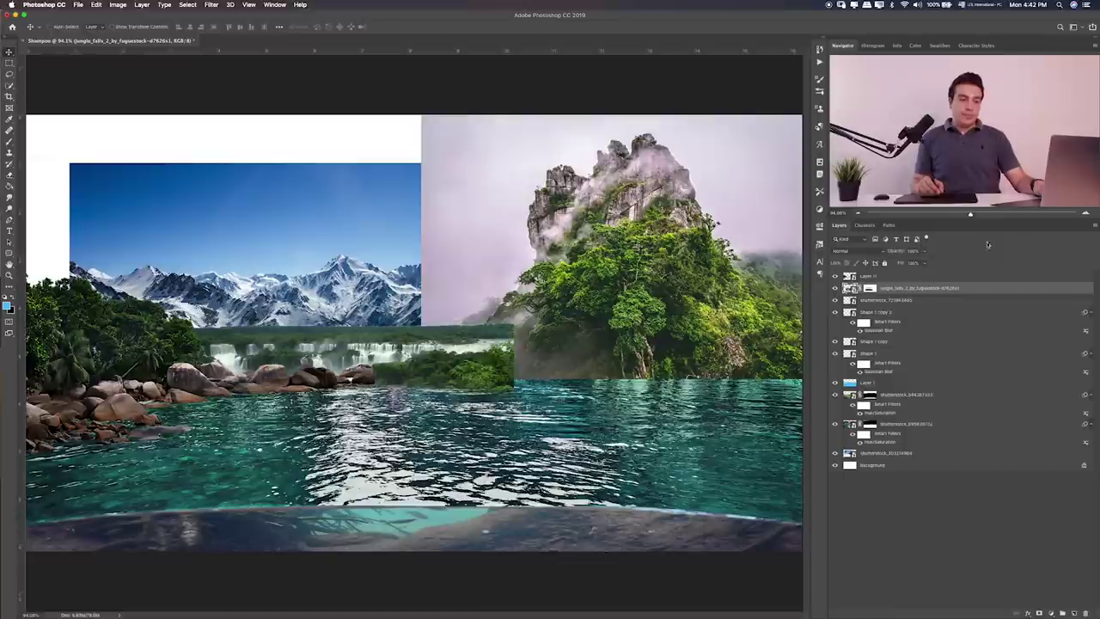
click(954, 277)
click(9, 63)
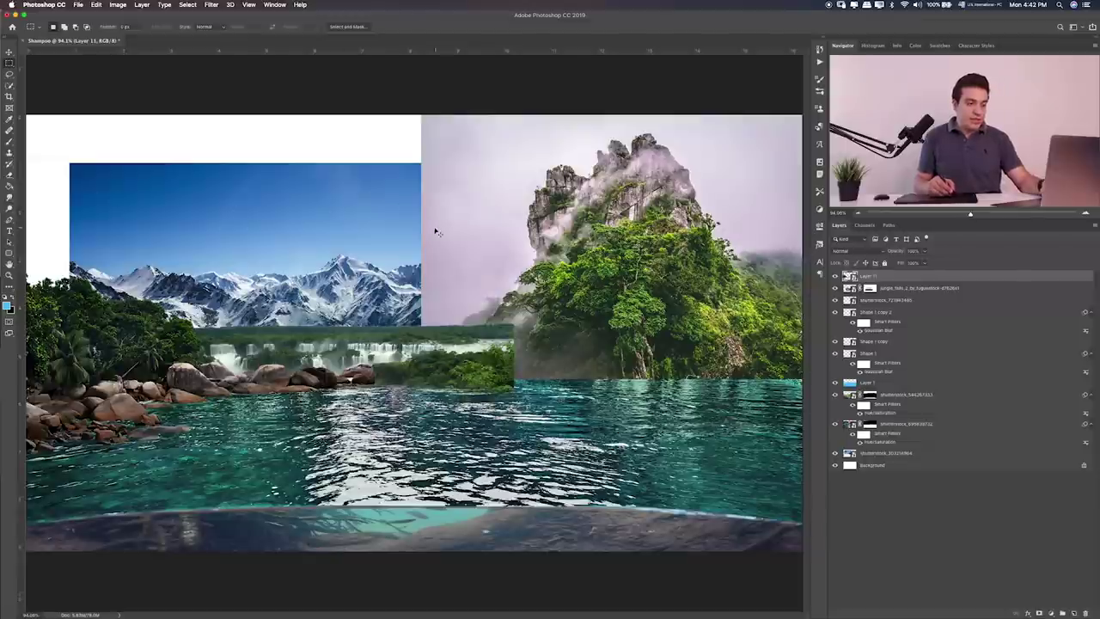
Step: Place shutterstock_108800705.jpg as a sky layer two positions lower in the stack
key(super+Tab)
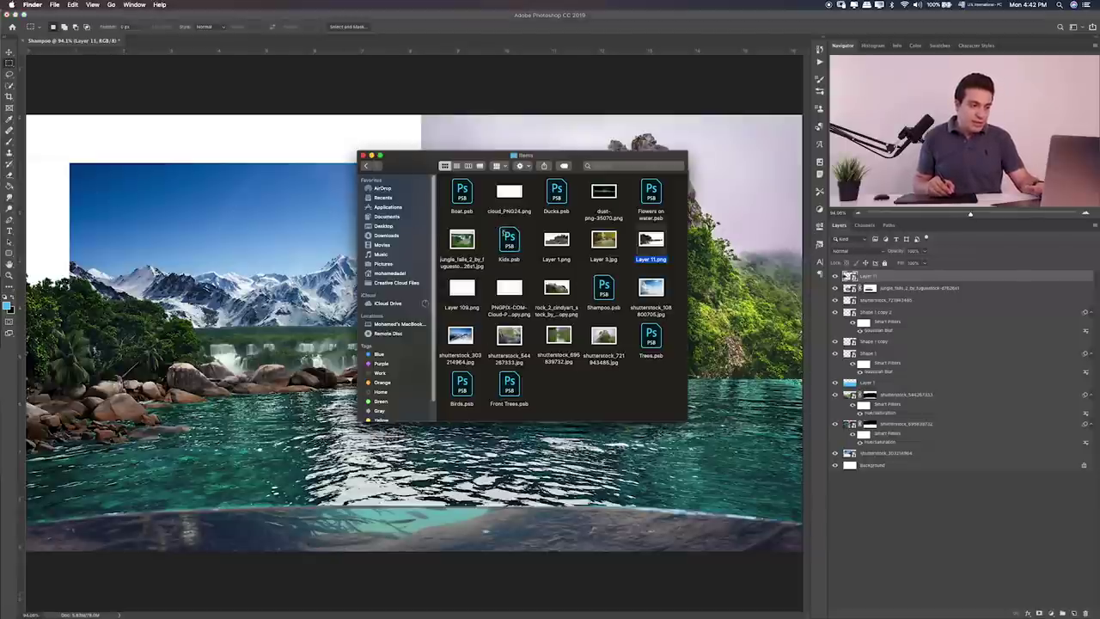
click(507, 209)
key(space)
key(space)
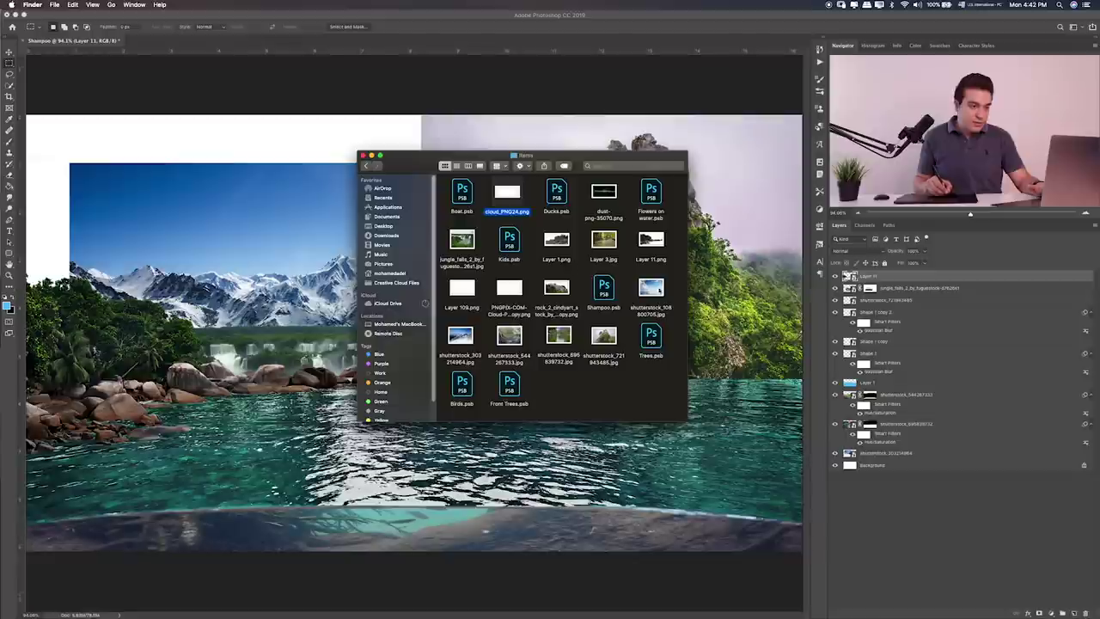
click(653, 288)
key(space)
key(space)
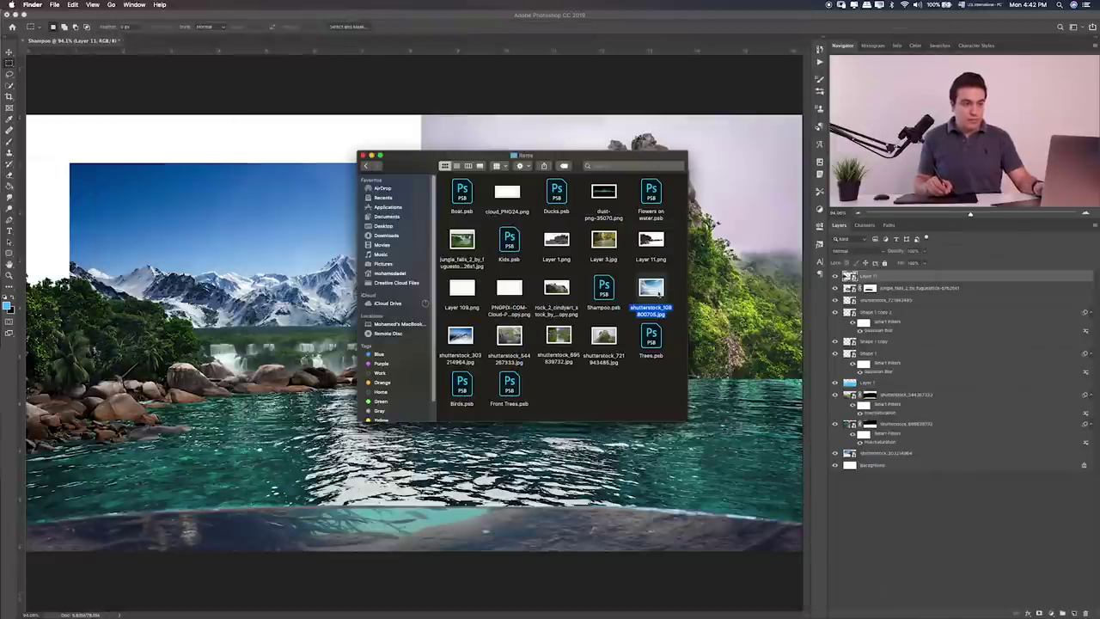
drag(658, 292, 284, 289)
key(Return)
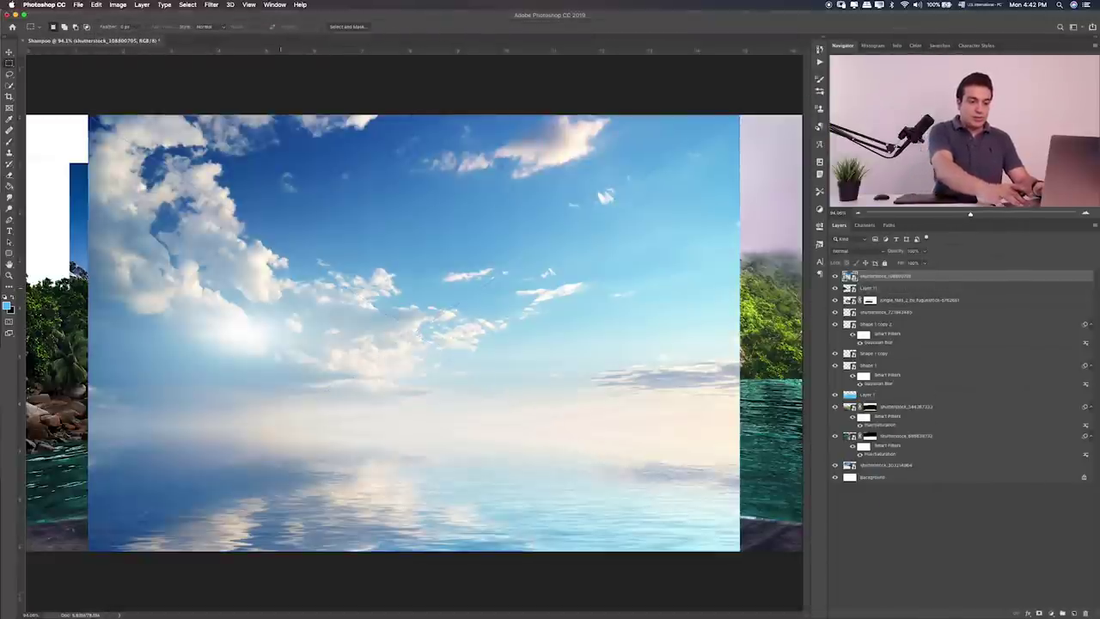
key(ctrl+bracketleft)
key(ctrl+bracketleft)
key(ctrl+bracketleft)
key(ctrl+bracketleft)
key(ctrl+bracketleft)
key(ctrl+bracketleft)
key(ctrl+bracketleft)
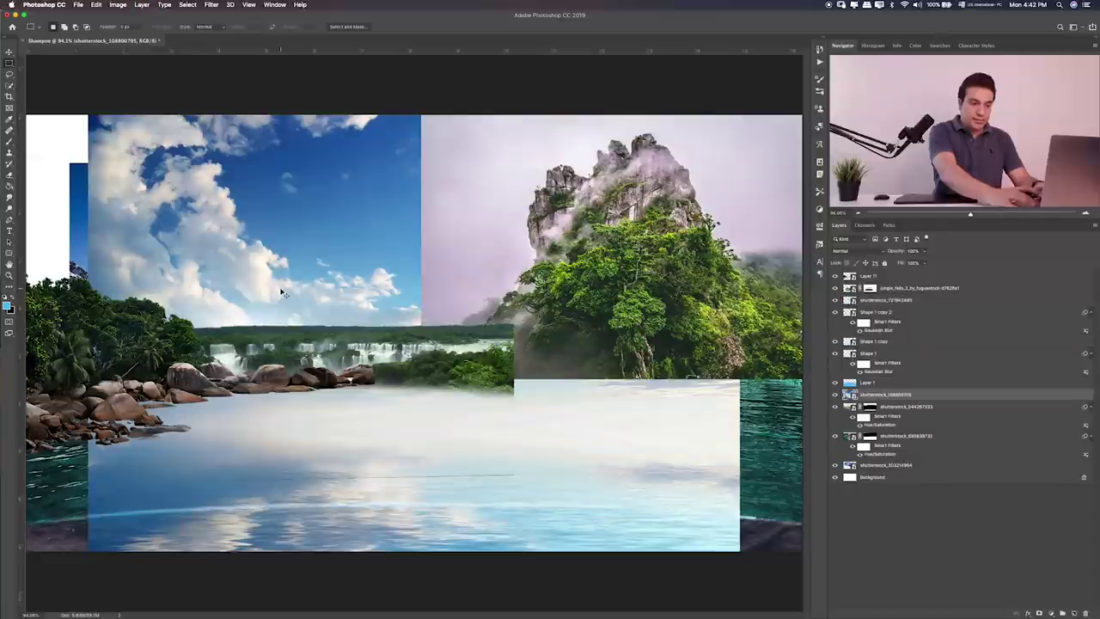
key(ctrl+bracketleft)
key(ctrl+bracketleft)
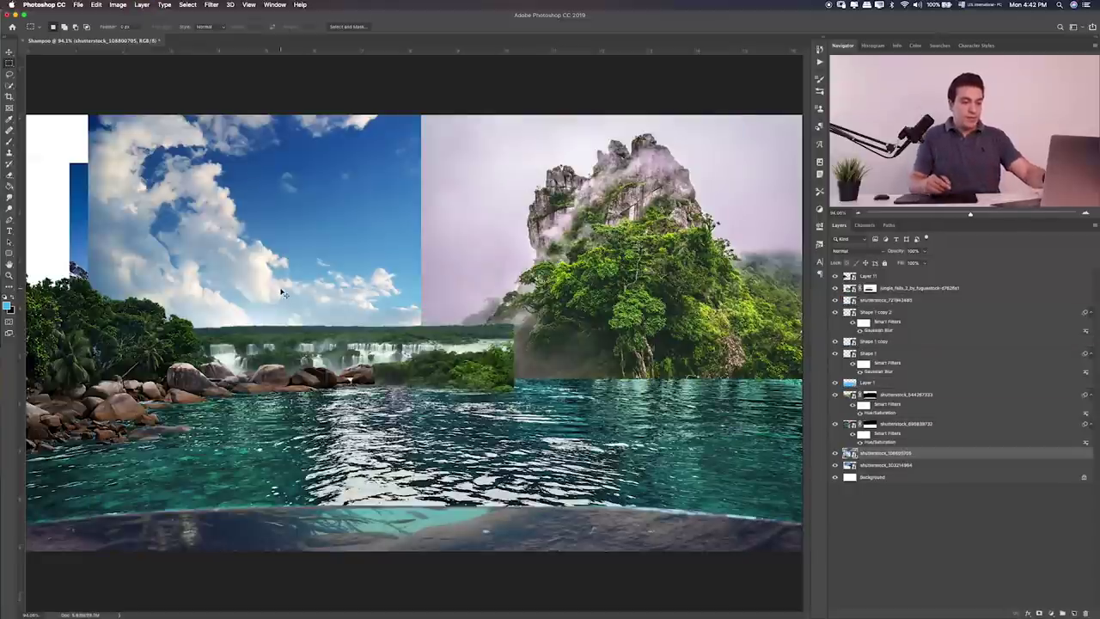
Step: Scale the sky photo to fill the canvas, move it below the mountain, and hide it
key(ctrl+t)
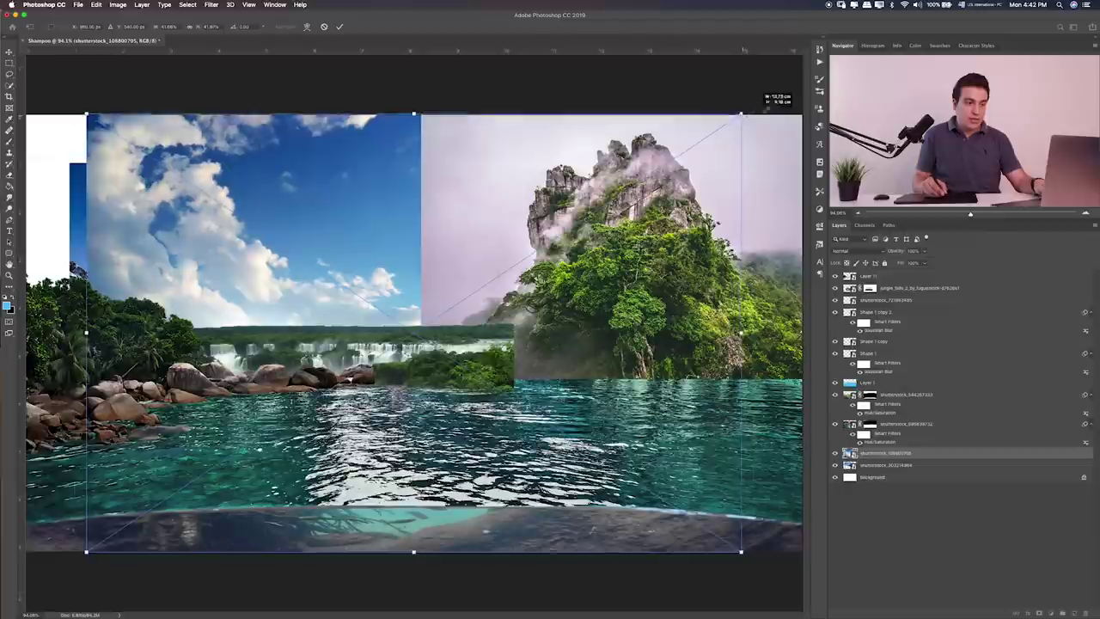
drag(737, 112, 801, 74)
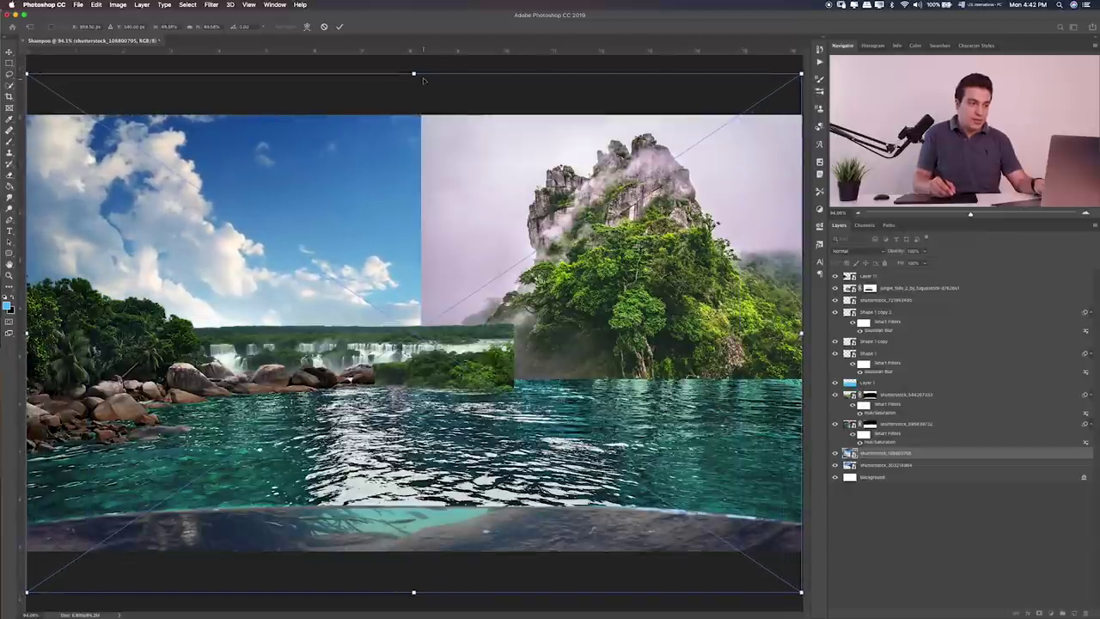
drag(414, 73, 417, 115)
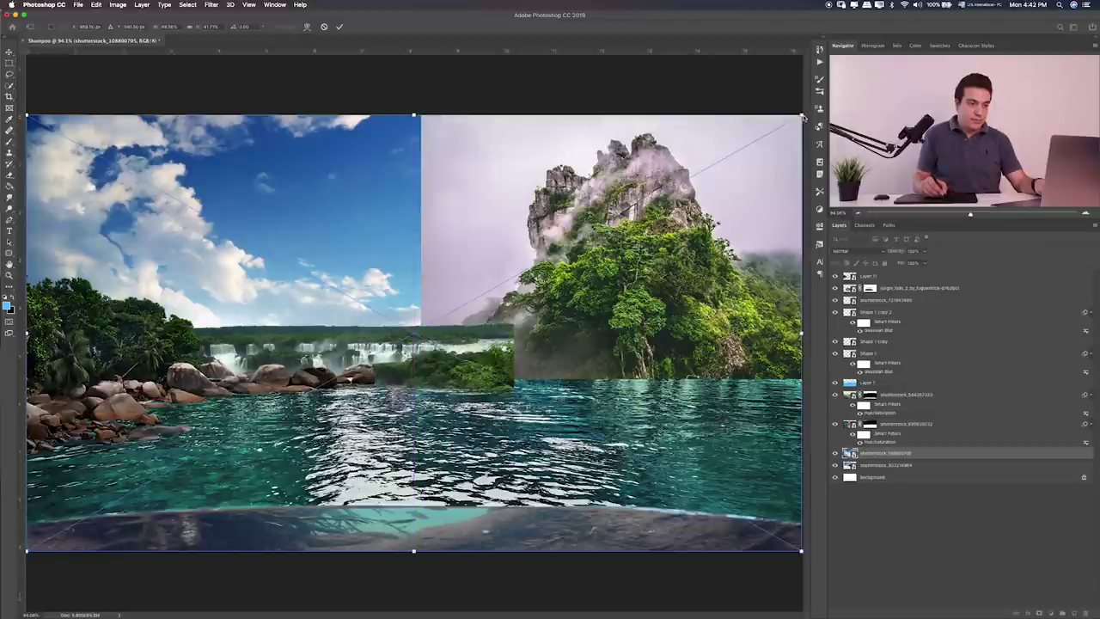
drag(801, 114, 804, 113)
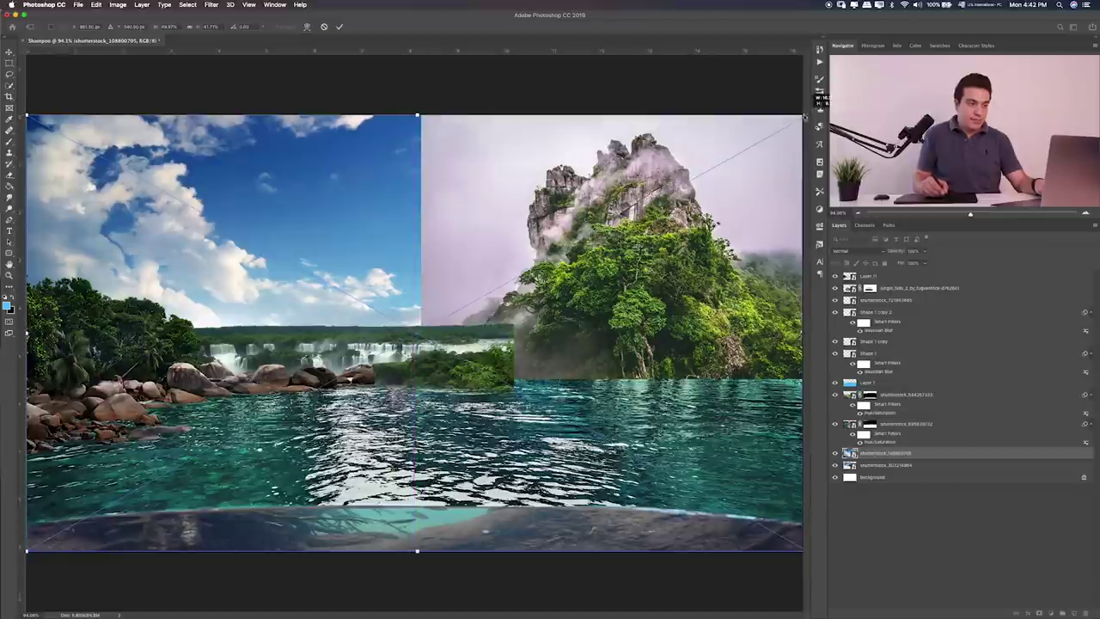
drag(719, 160, 714, 161)
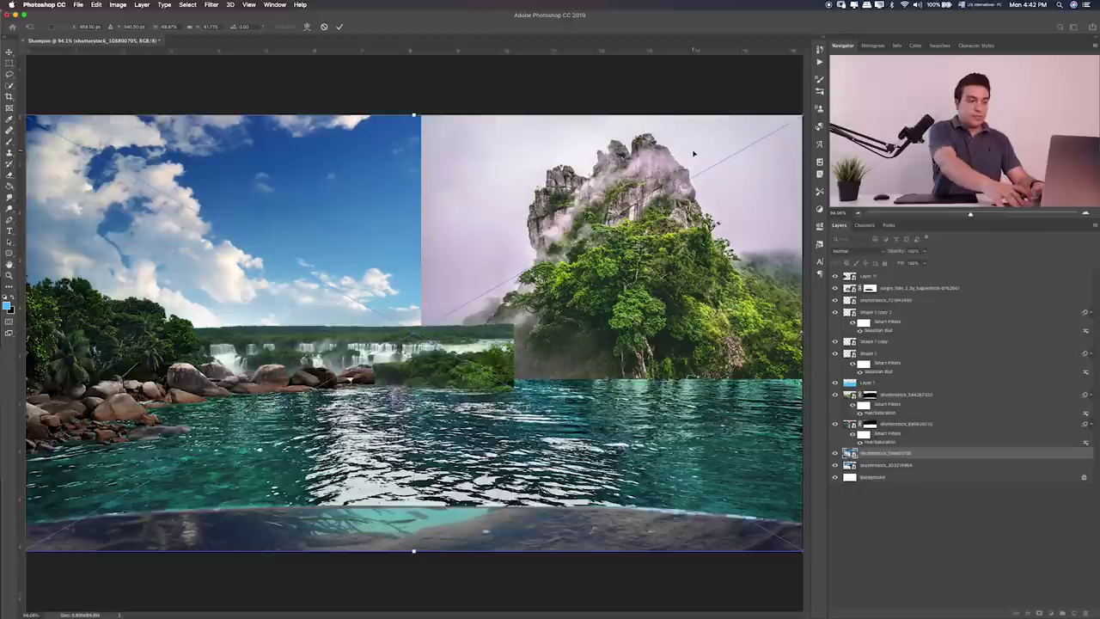
key(Return)
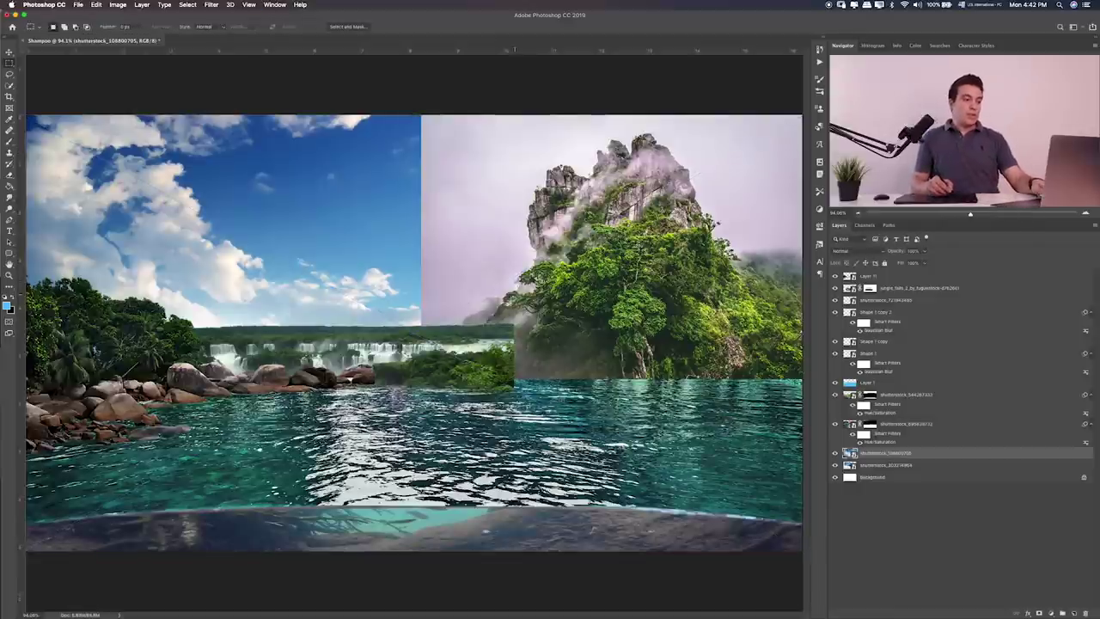
key(ctrl+bracketleft)
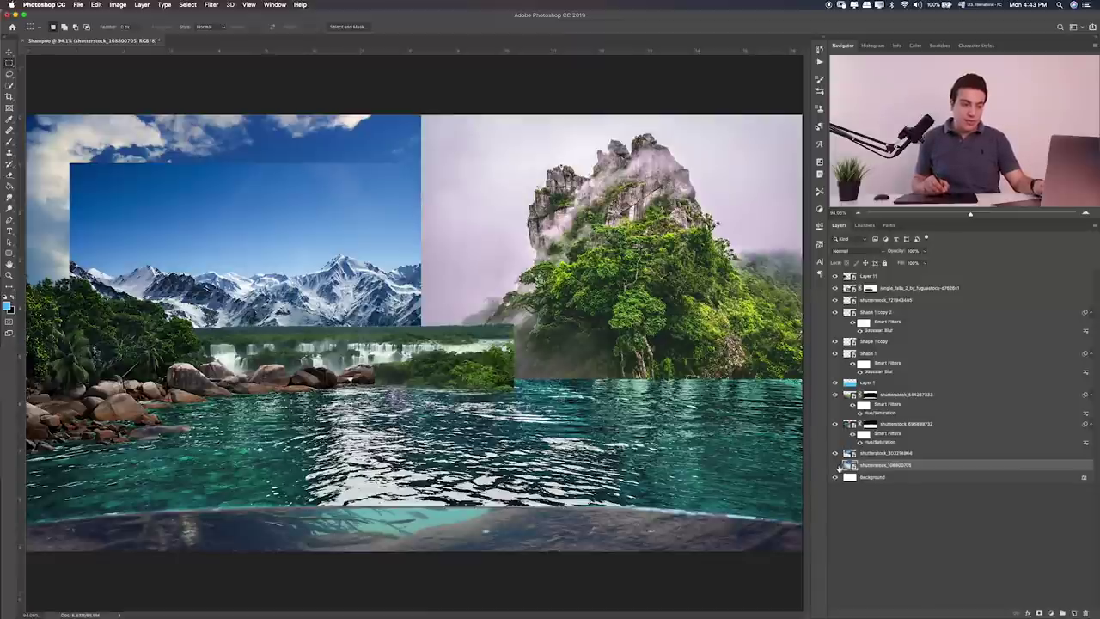
click(835, 465)
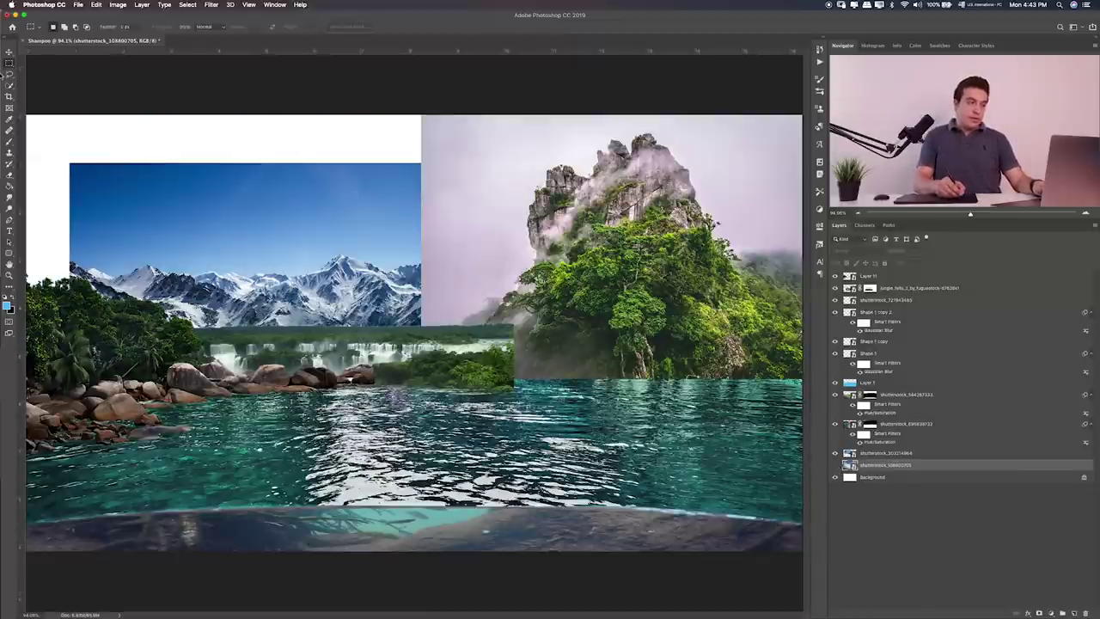
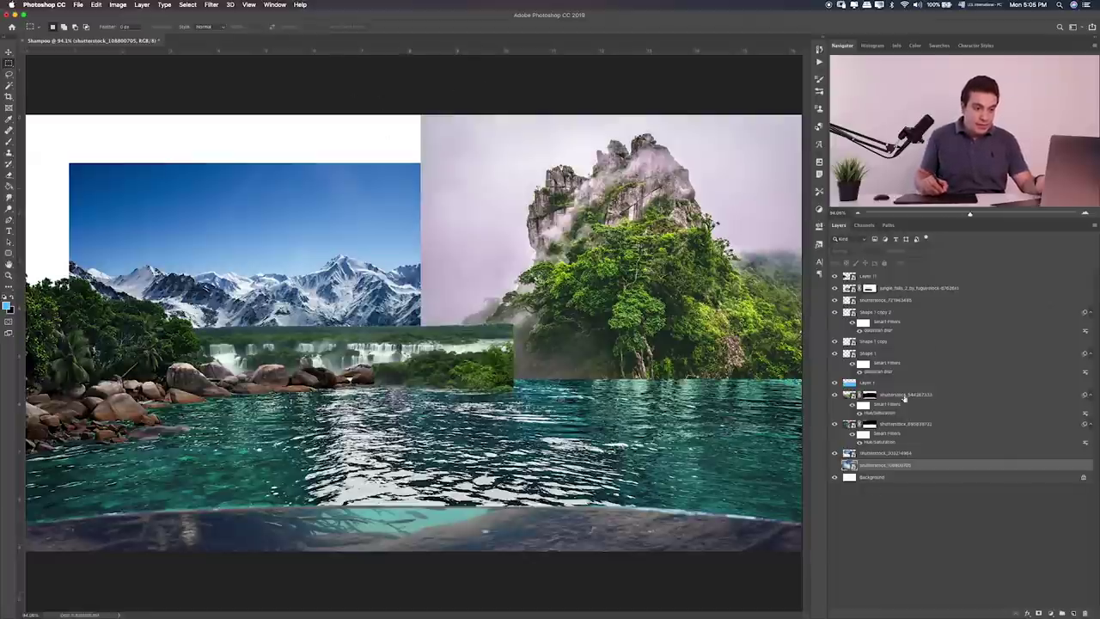
Step: Hide the jungle cliff, waterfall and rock layers and add a layer mask to the snowy mountain photo
click(835, 454)
click(835, 454)
click(885, 453)
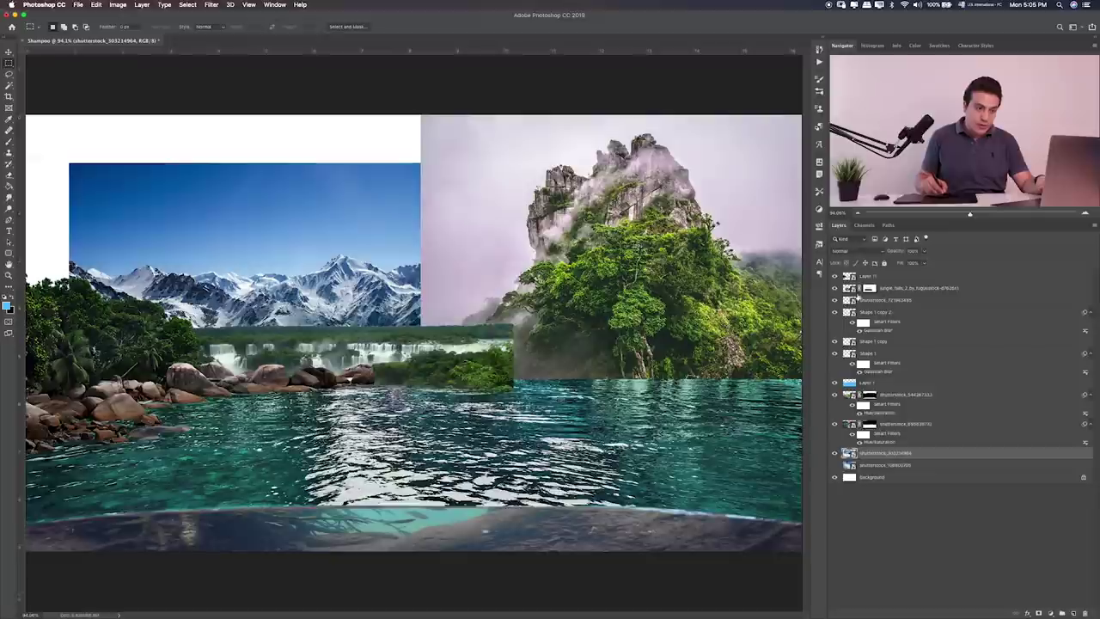
click(834, 383)
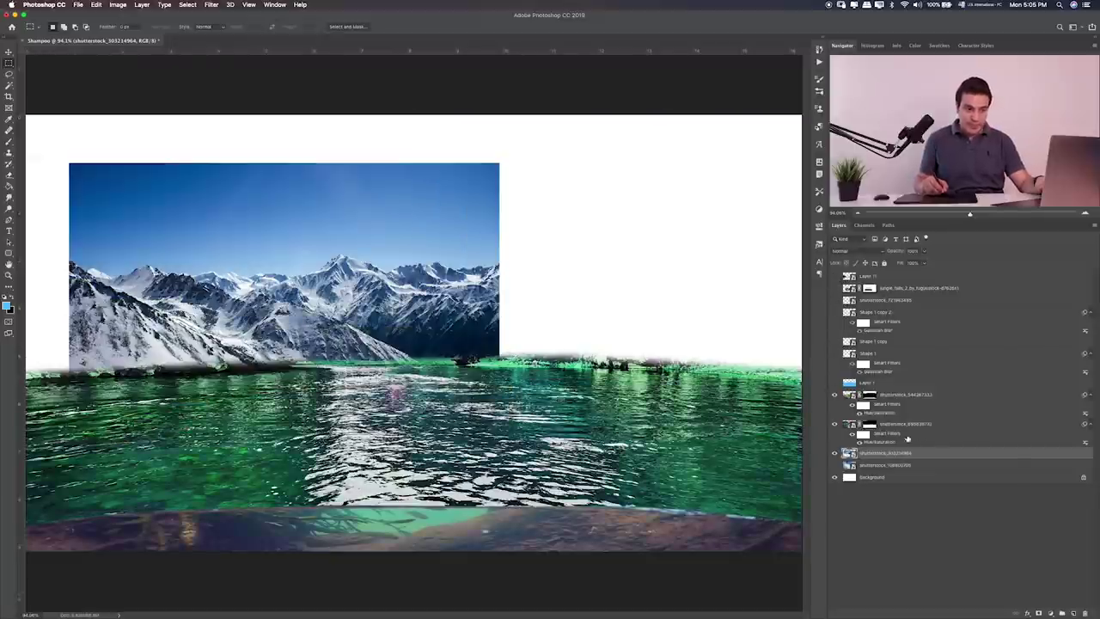
click(1039, 612)
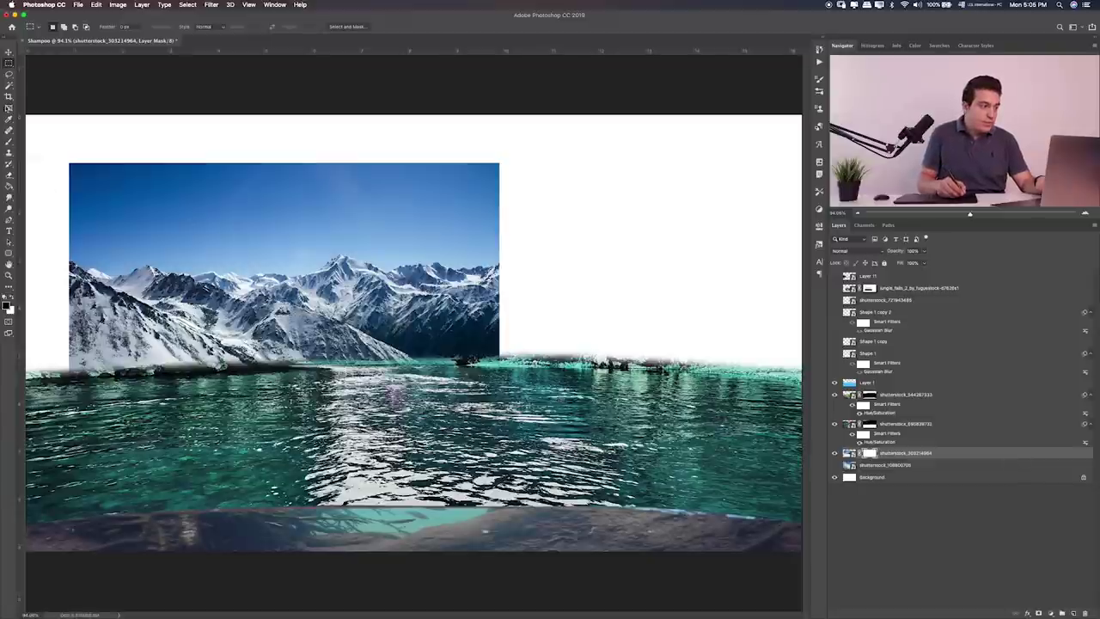
Step: Try a Quick Selection across the mountain image, then deselect it
click(10, 86)
right_click(10, 87)
click(43, 88)
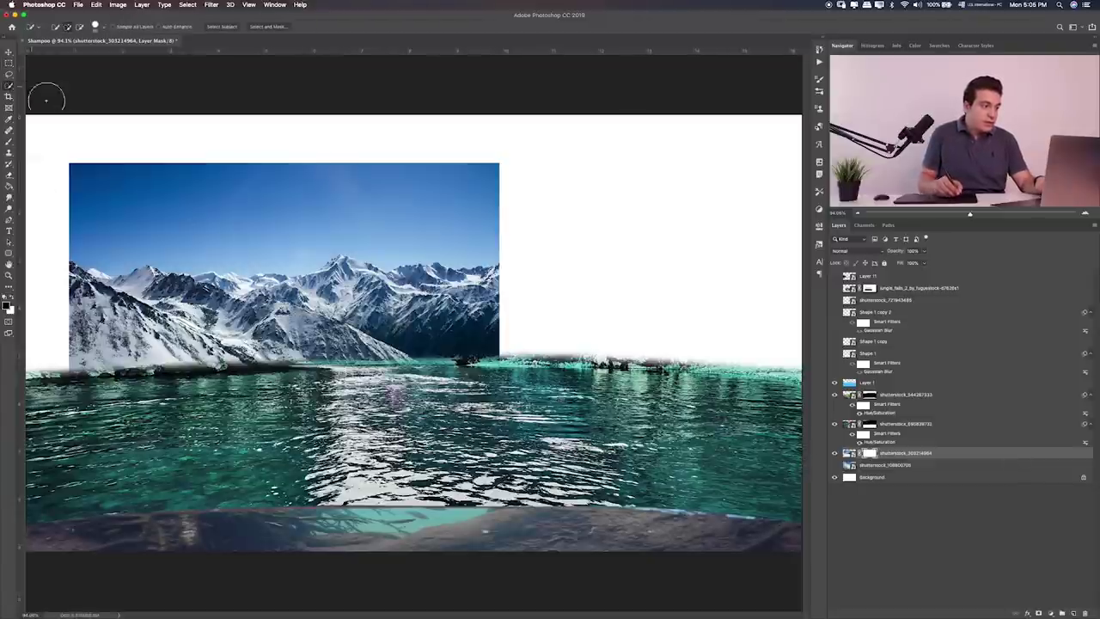
drag(221, 197, 270, 198)
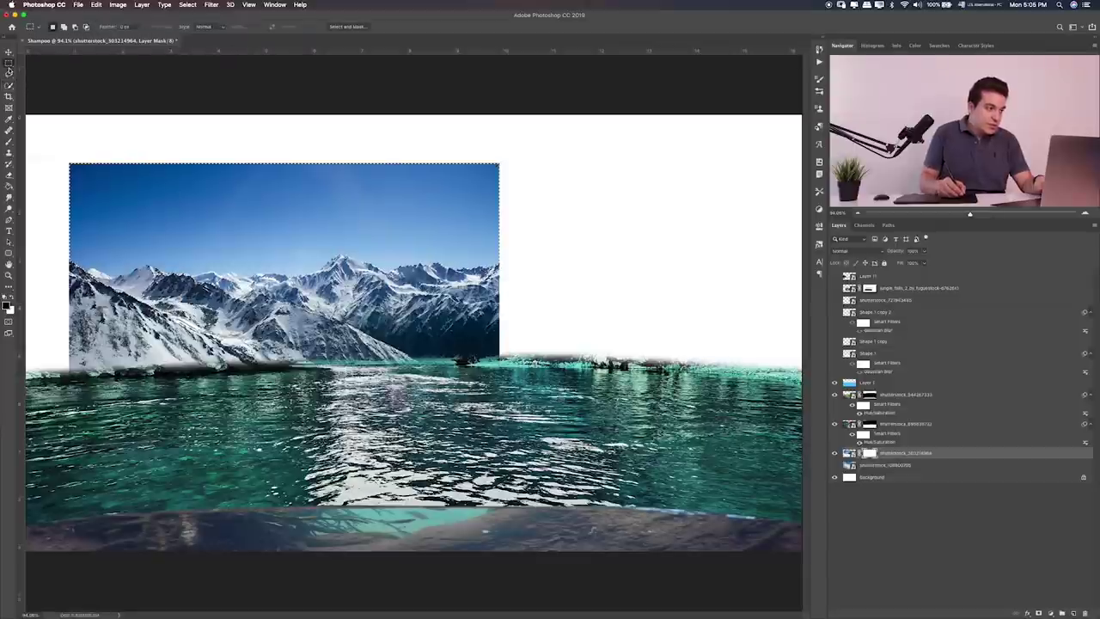
key(ctrl+d)
Step: Select the mountain photo's blue sky with the Magic Wand, refining along the ridge
right_click(9, 86)
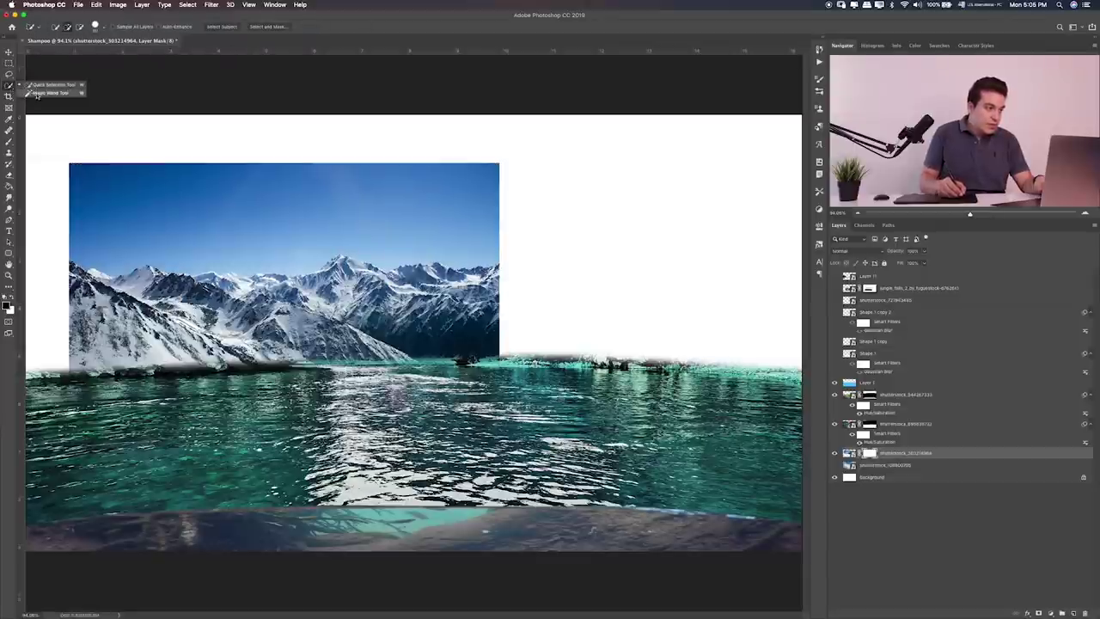
click(47, 96)
click(243, 232)
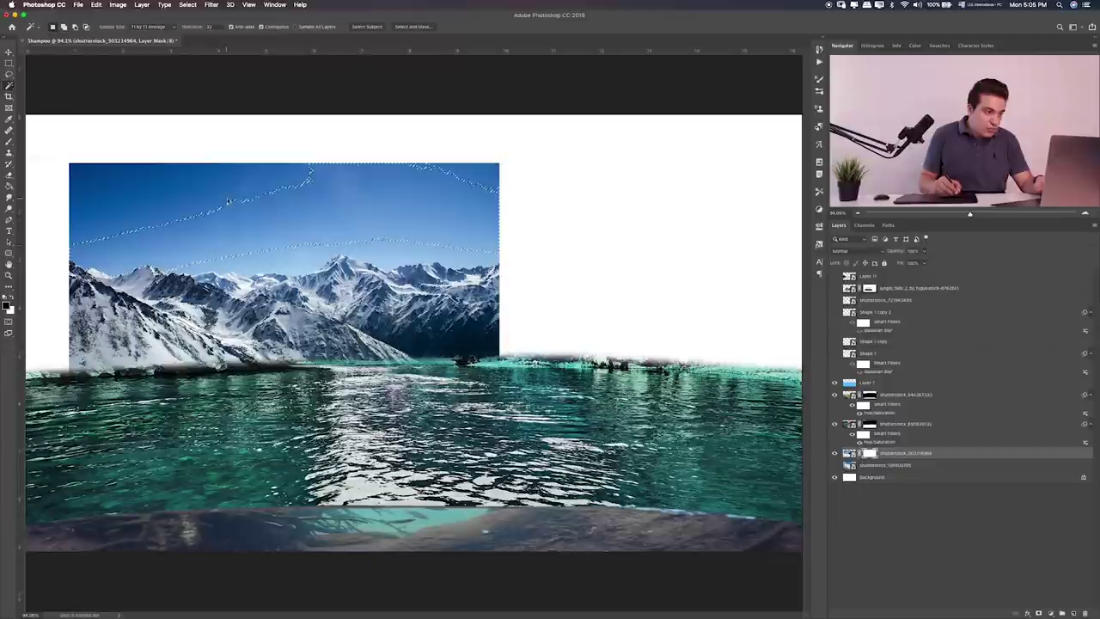
shift+click(181, 187)
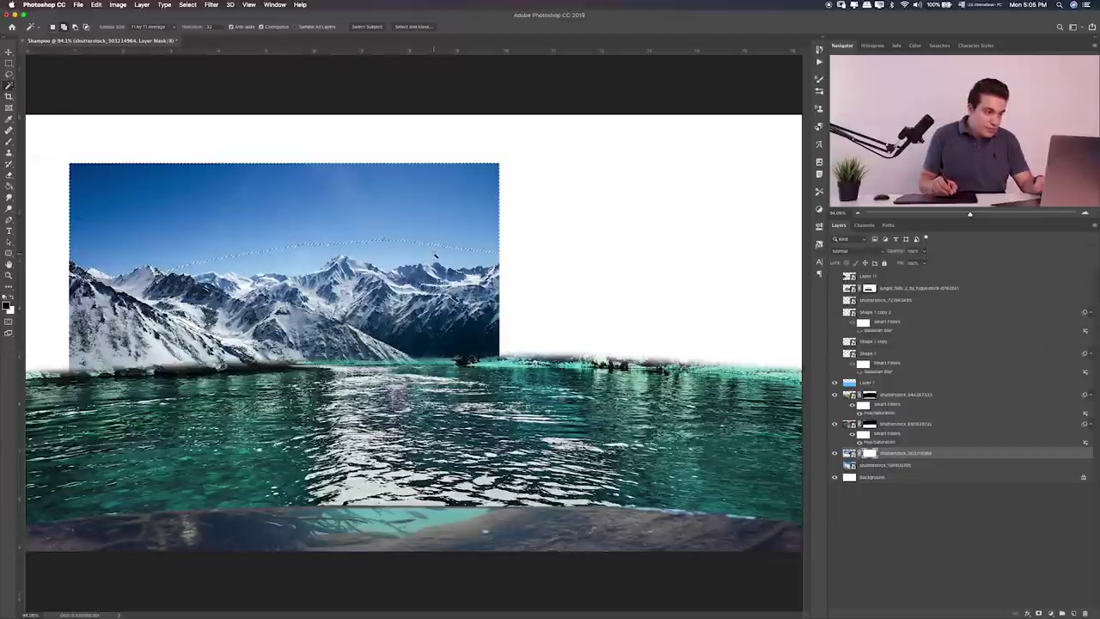
shift+click(436, 255)
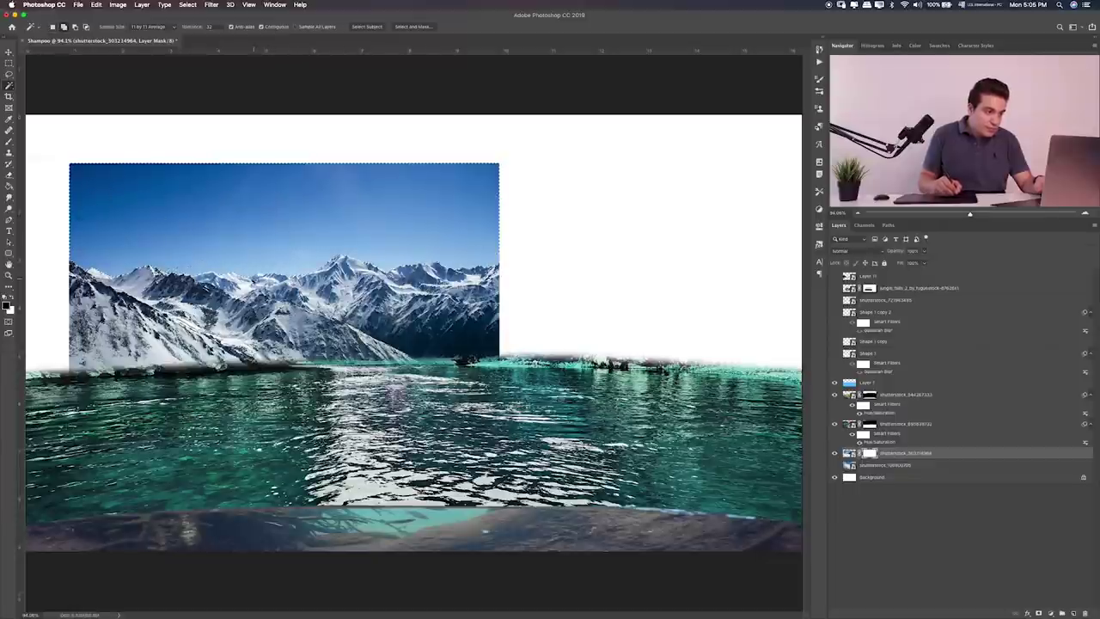
right_click(9, 86)
click(47, 86)
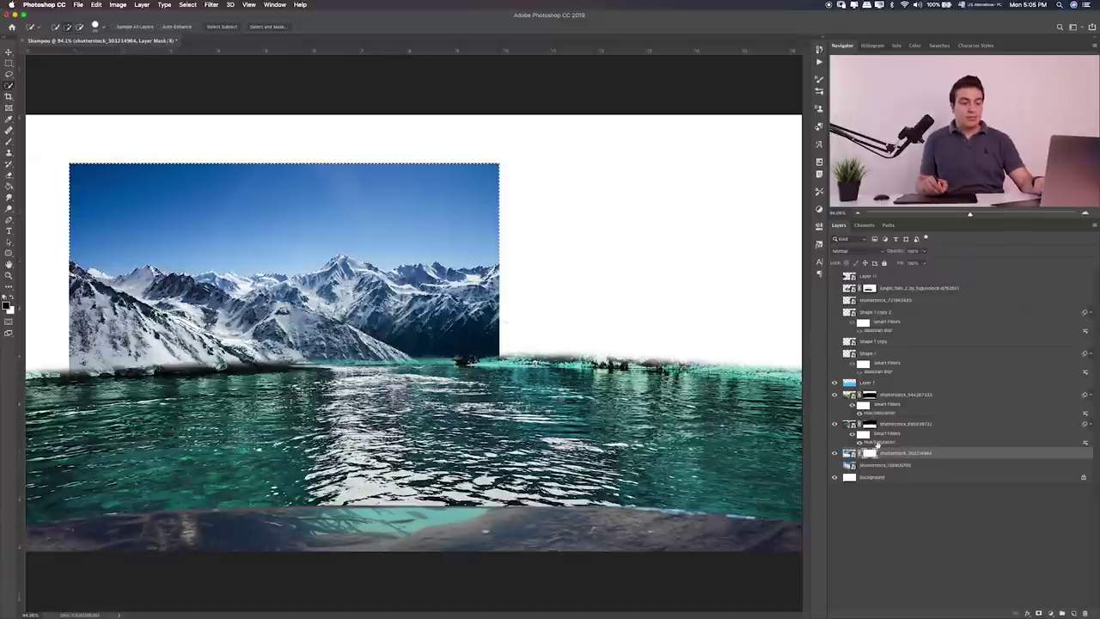
Step: Brush the sky and the thin top border line out of the mountain layer mask
key(b)
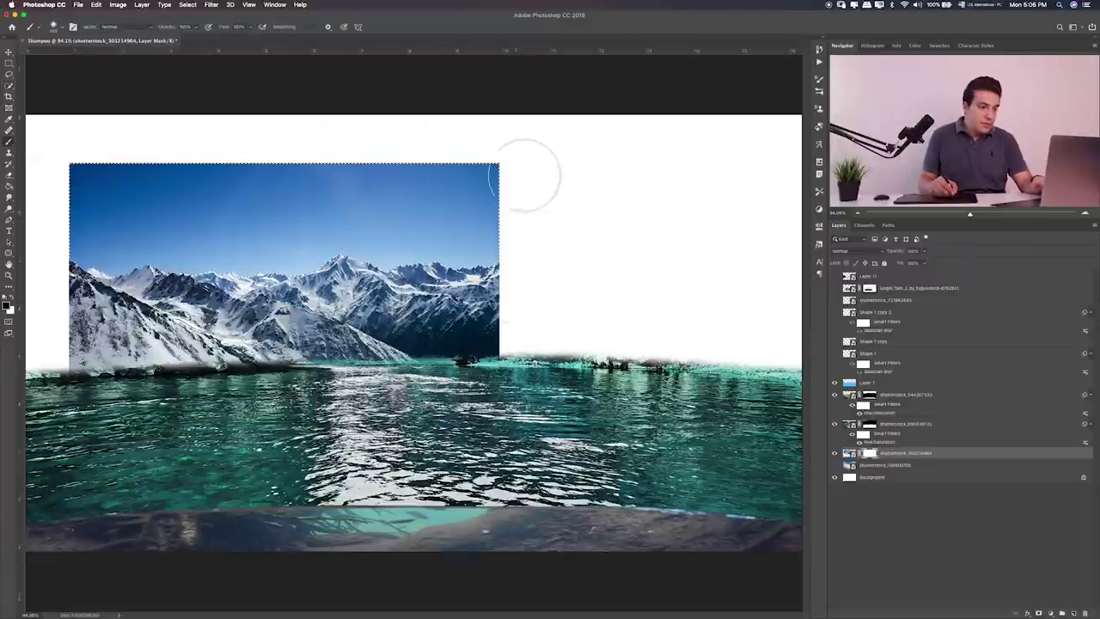
mouse_move(284, 193)
mouse_down()
mouse_move(476, 188)
mouse_move(74, 184)
mouse_up()
key(bracketright)
key(bracketright)
key(bracketright)
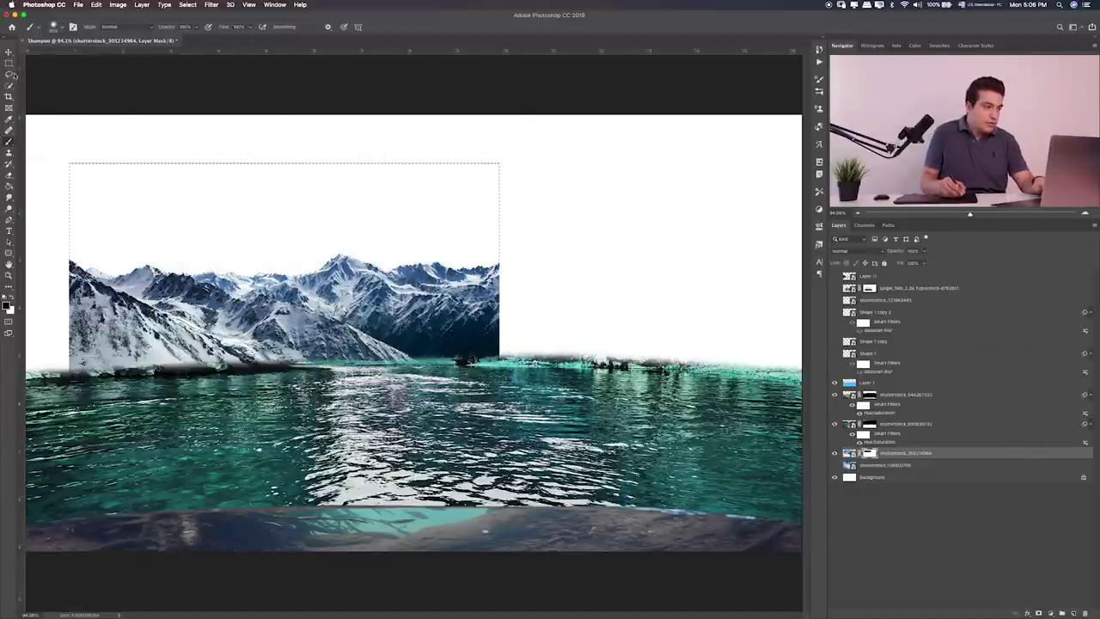
key(m)
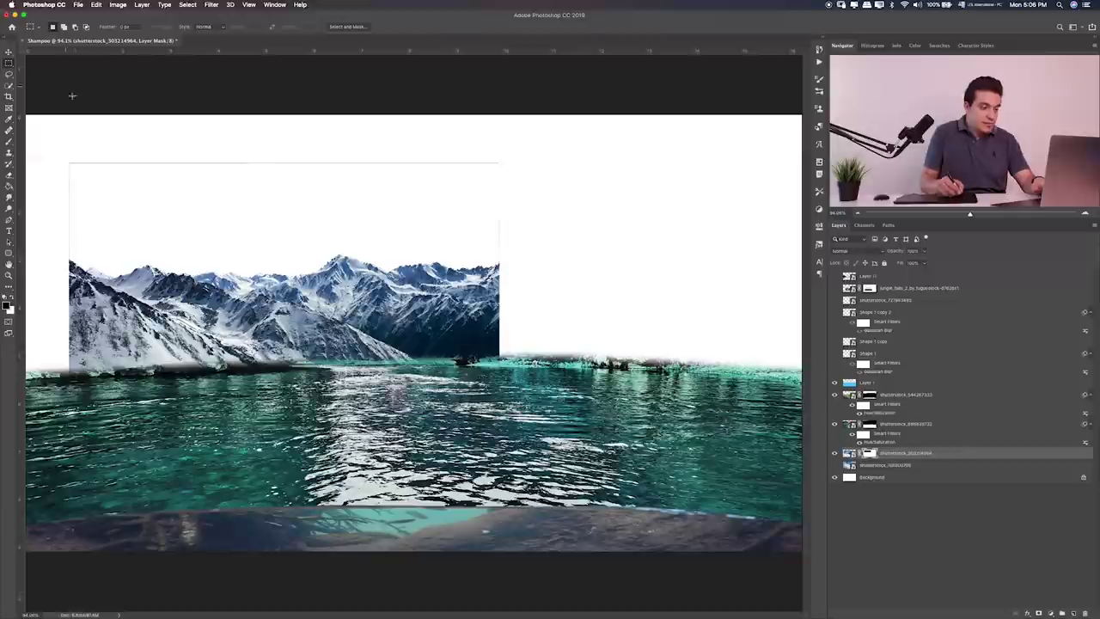
key(b)
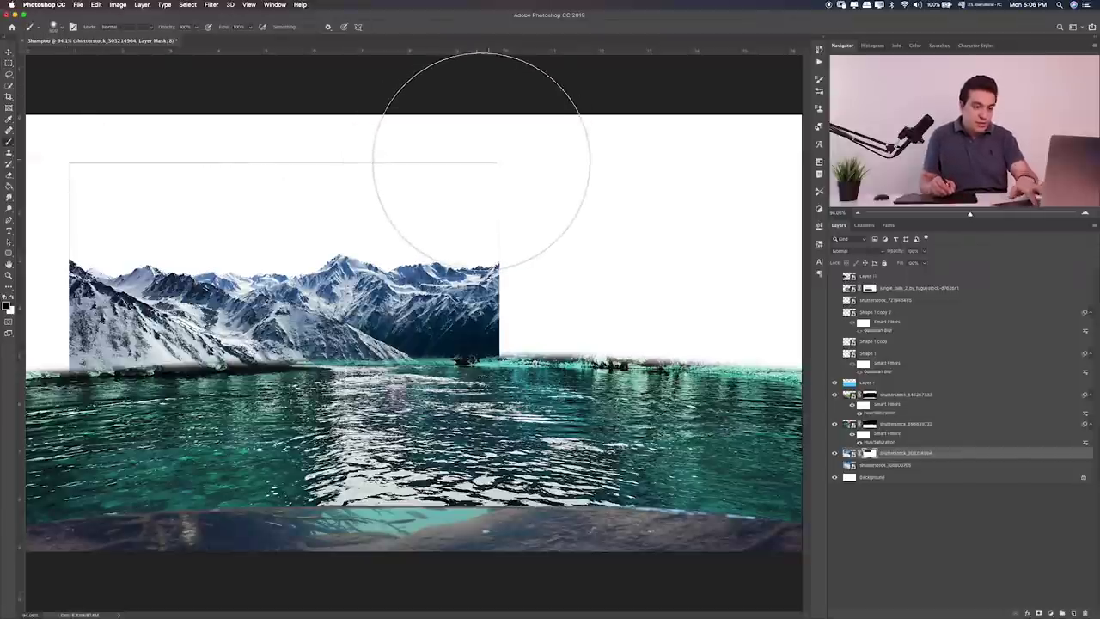
key(bracketleft)
key(bracketleft)
key(bracketleft)
key(bracketleft)
key(bracketleft)
key(bracketleft)
key(bracketleft)
mouse_move(512, 166)
mouse_down()
mouse_move(135, 160)
mouse_move(60, 189)
mouse_move(74, 221)
mouse_move(109, 232)
mouse_up()
key(bracketleft)
key(bracketleft)
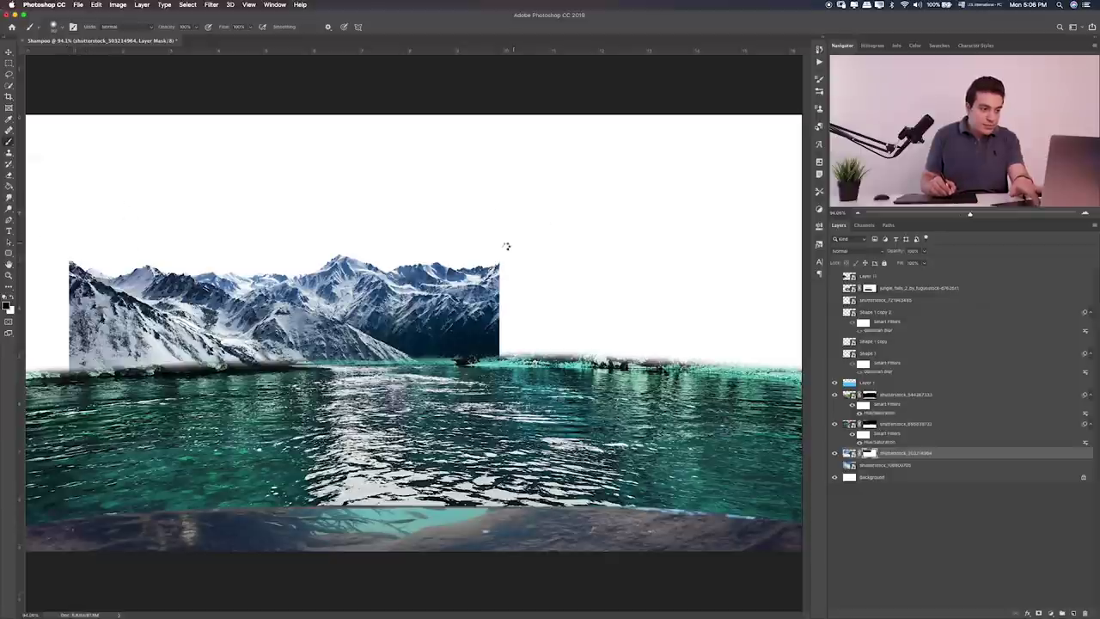
Step: Try transforming the two water photo layers, then cancel without changes
click(849, 424)
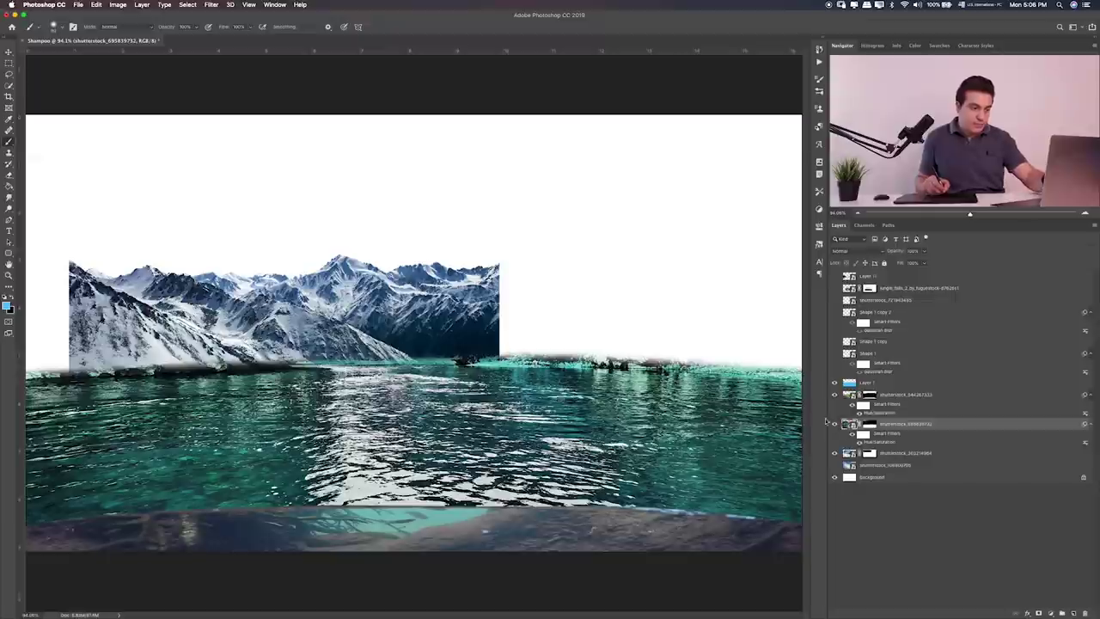
key(ctrl+t)
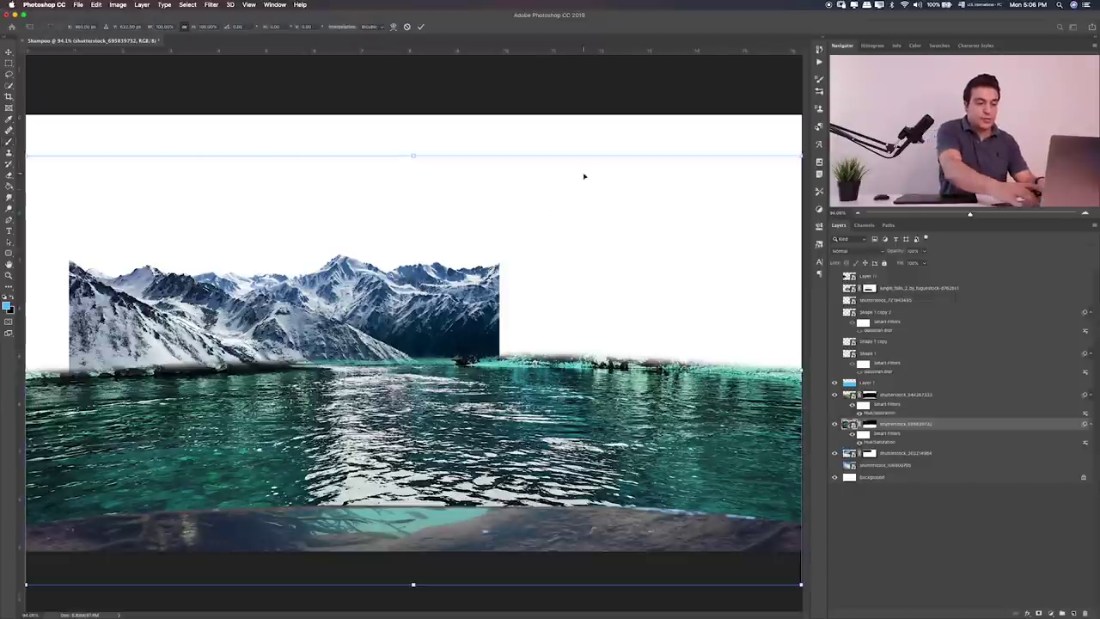
key(ctrl+minus)
key(ctrl+minus)
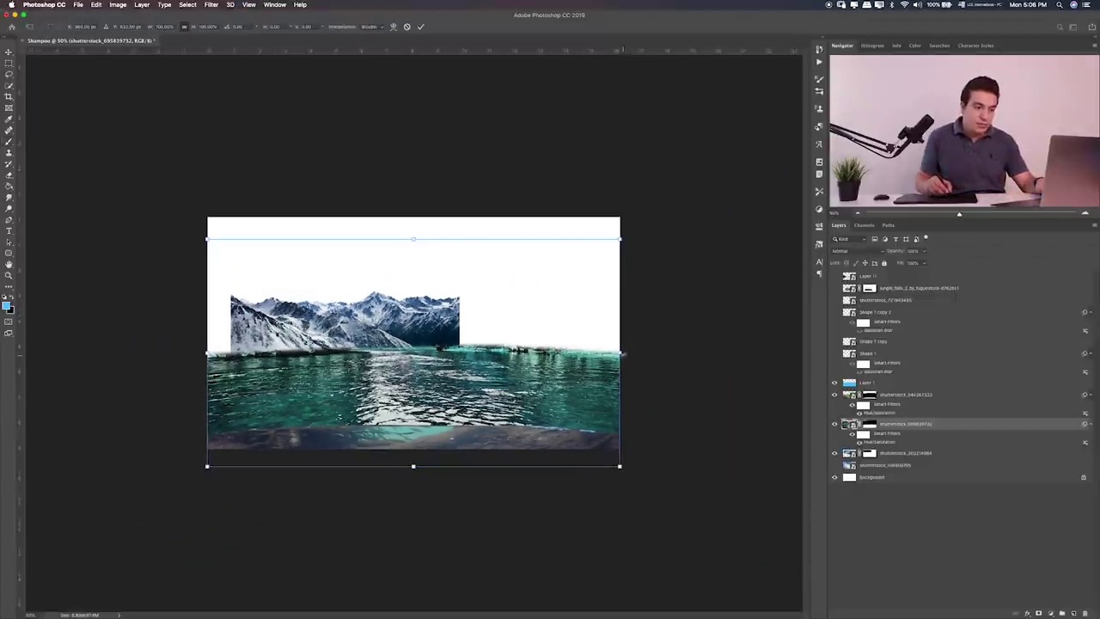
drag(621, 353, 679, 339)
key(ctrl+z)
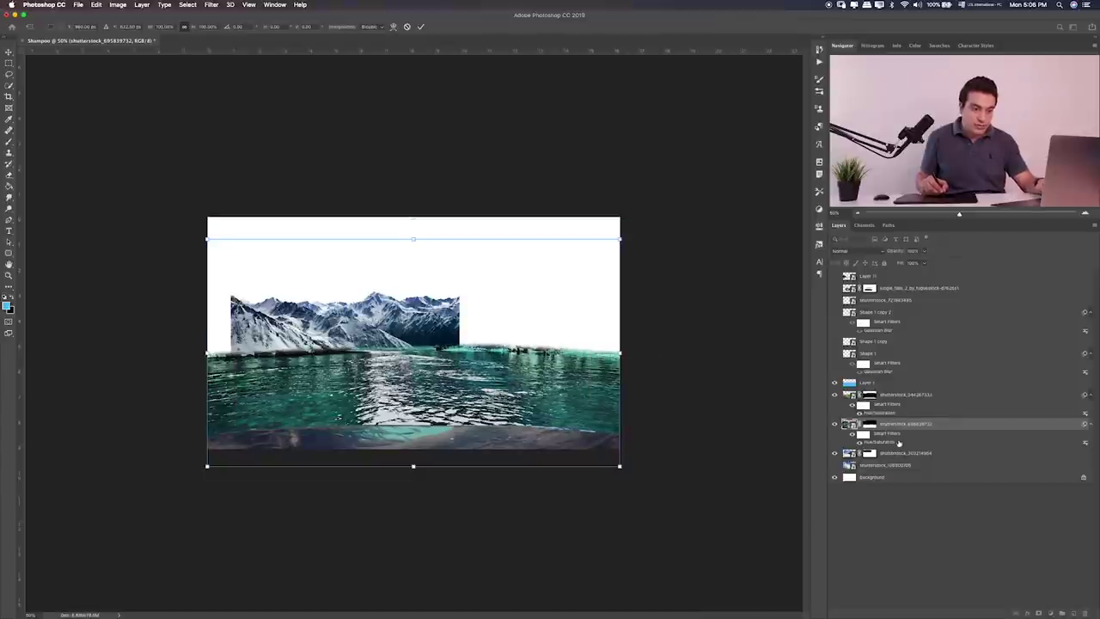
key(Return)
click(902, 453)
click(908, 395)
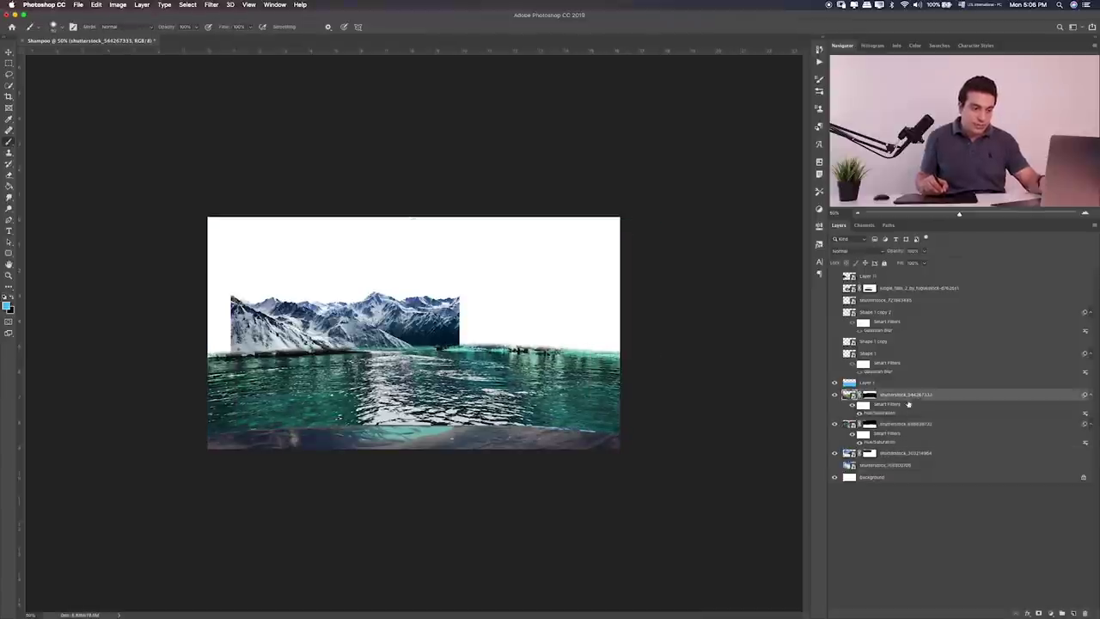
key(ctrl+t)
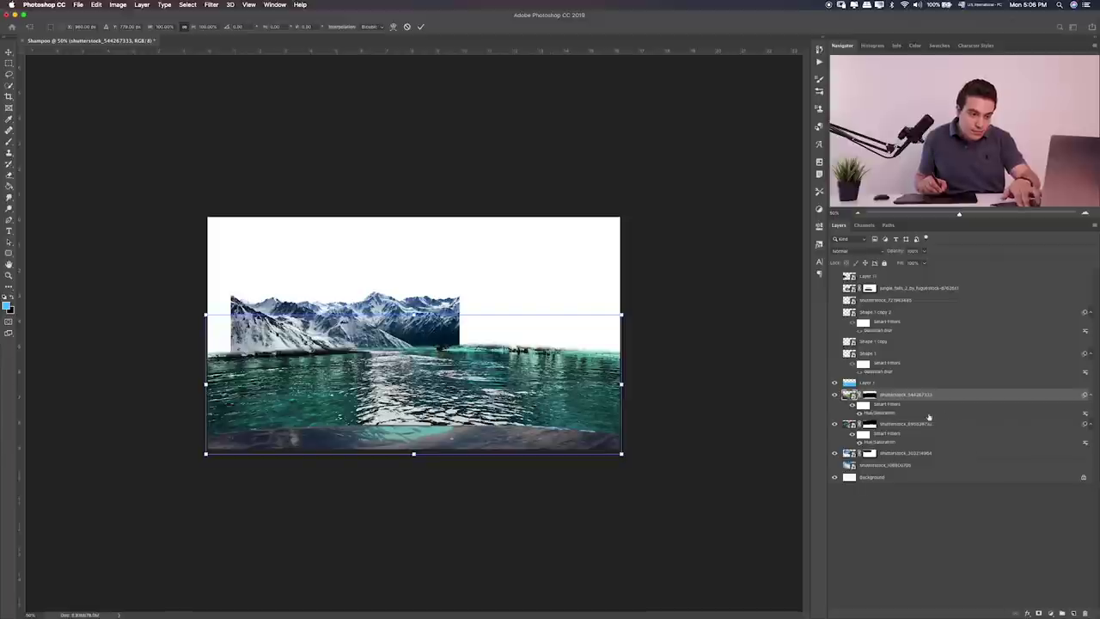
key(Escape)
Step: Stretch the snowy mountain layer wider horizontally and fit the canvas on screen
click(909, 454)
key(ctrl+t)
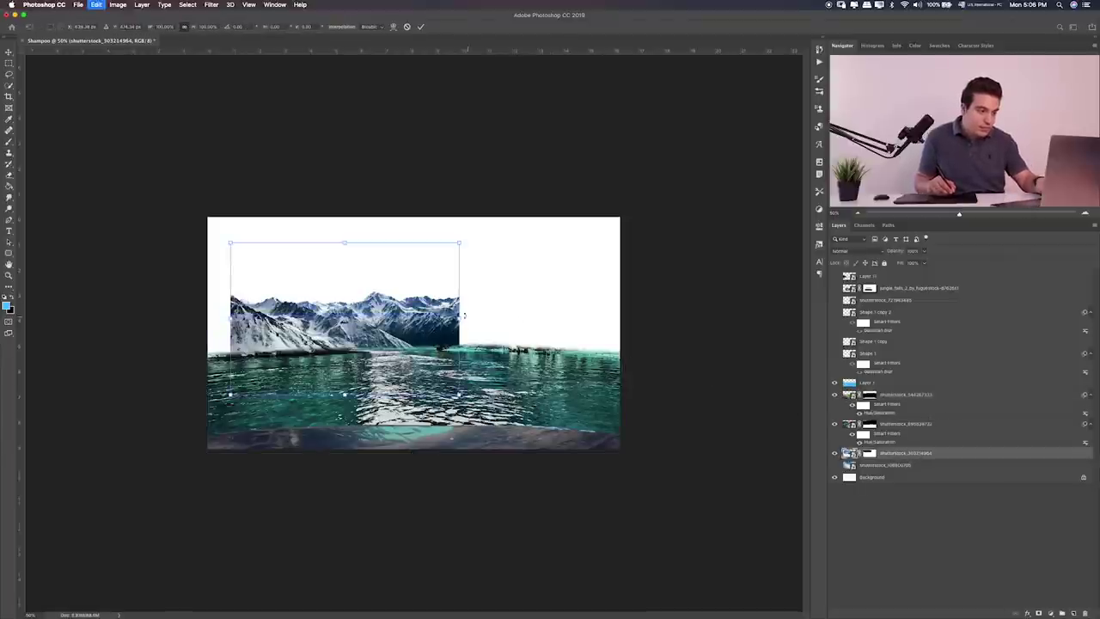
drag(463, 316, 488, 324)
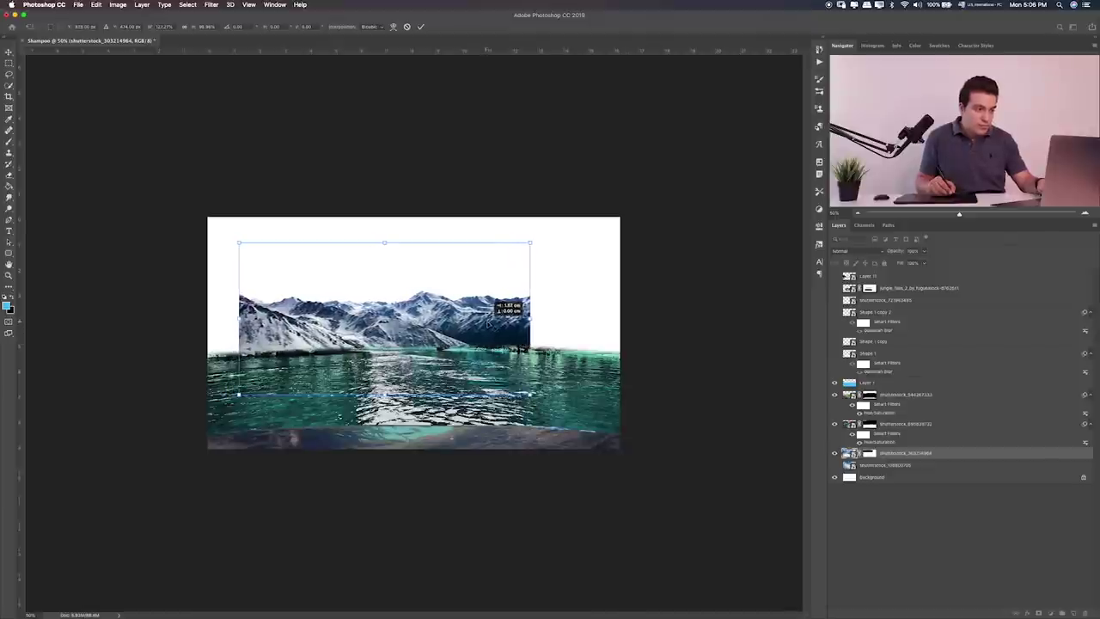
key(Return)
key(ctrl+0)
key(b)
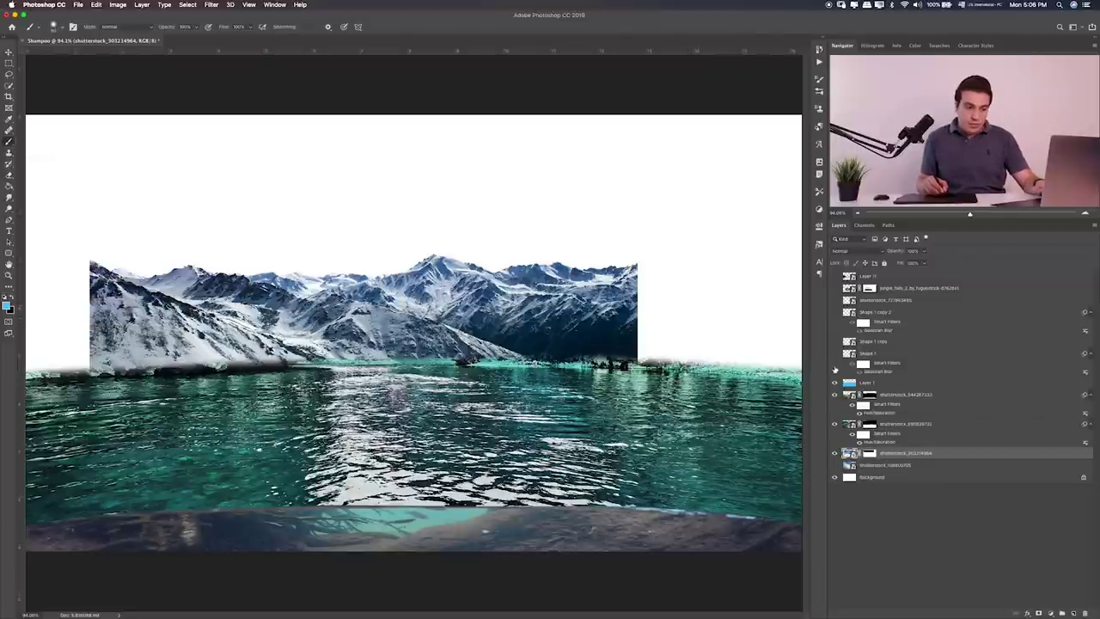
Step: Nudge the snowy mountains left and lower, toggling water and waterfall layers to compare
alt+click(824, 287)
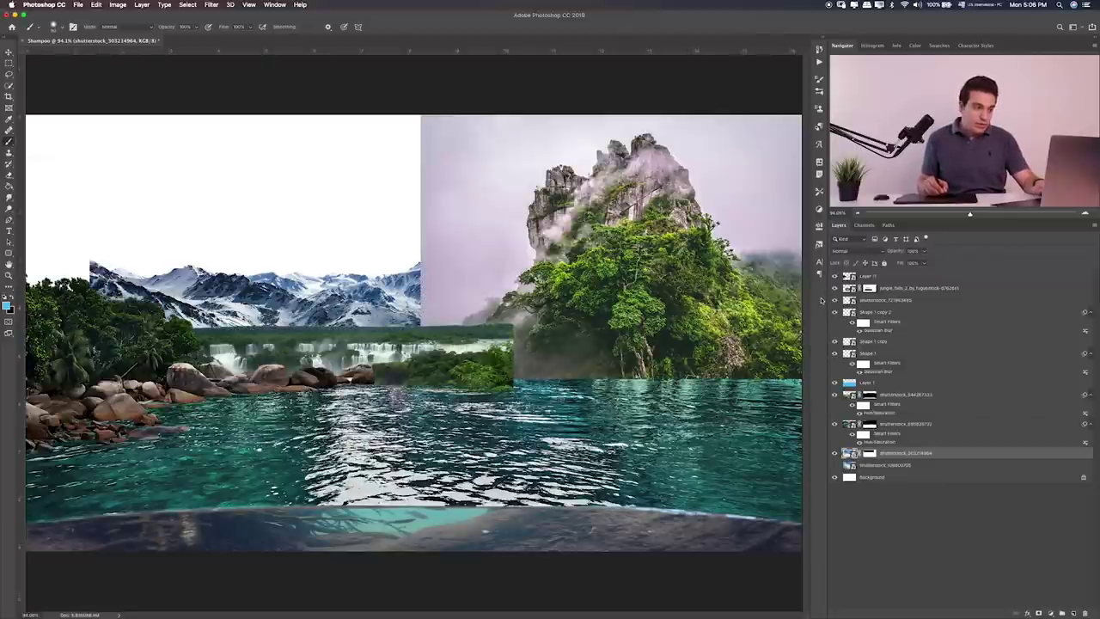
key(v)
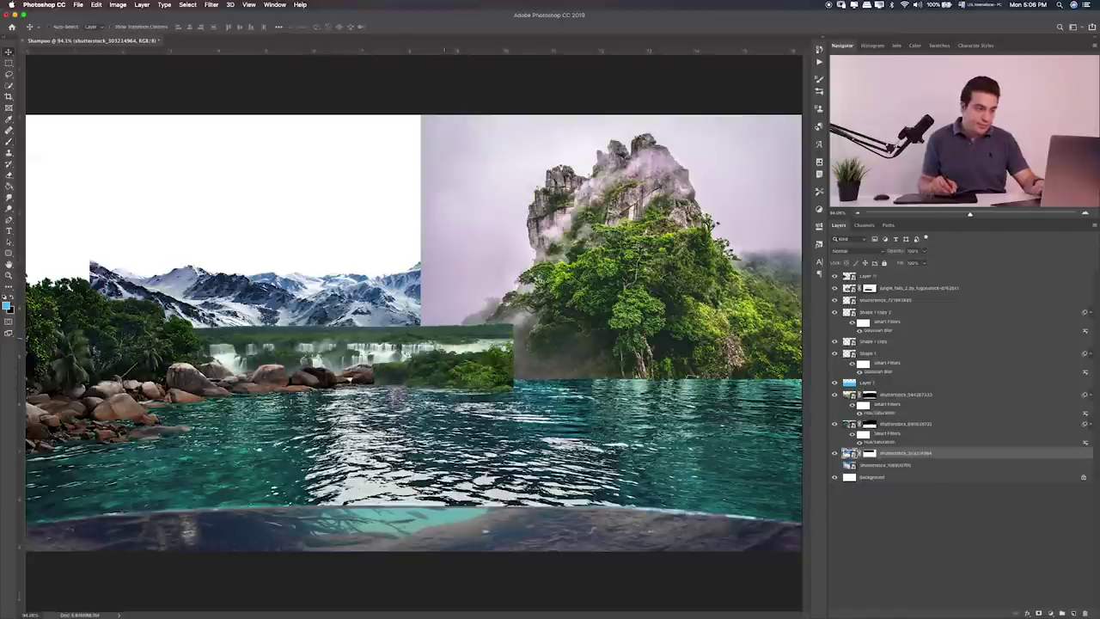
drag(421, 313, 416, 328)
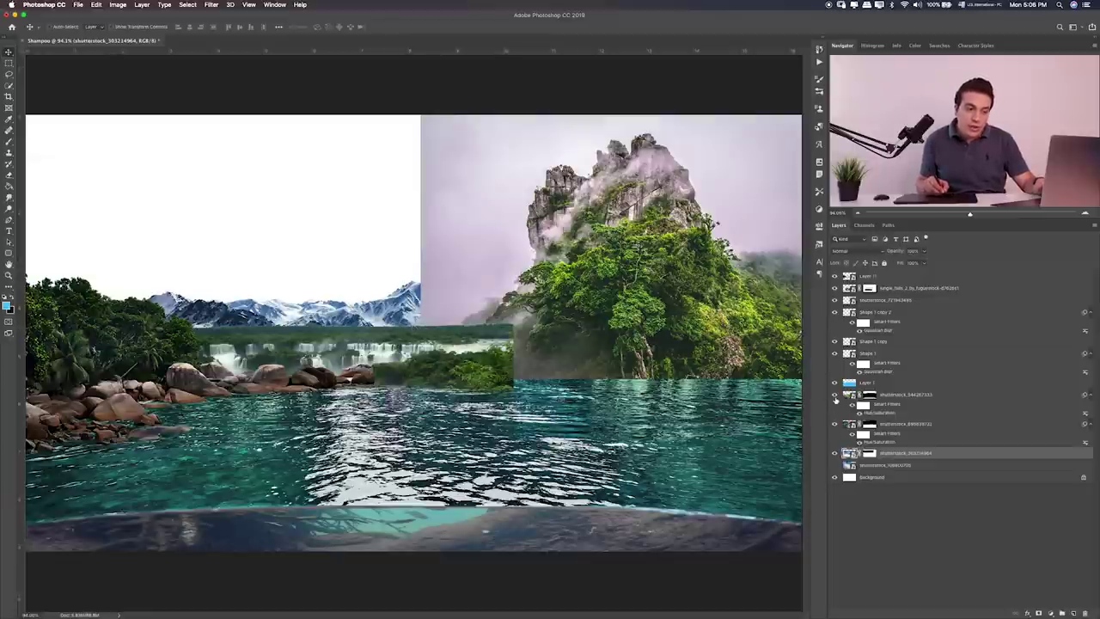
click(833, 394)
click(833, 395)
click(834, 423)
click(834, 424)
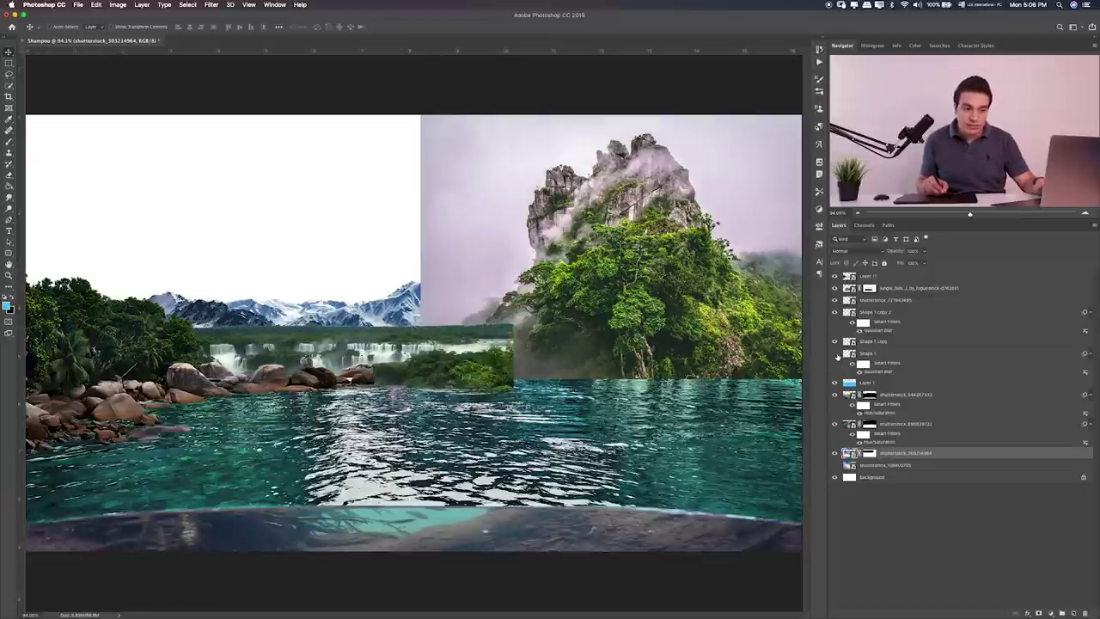
click(833, 288)
click(833, 288)
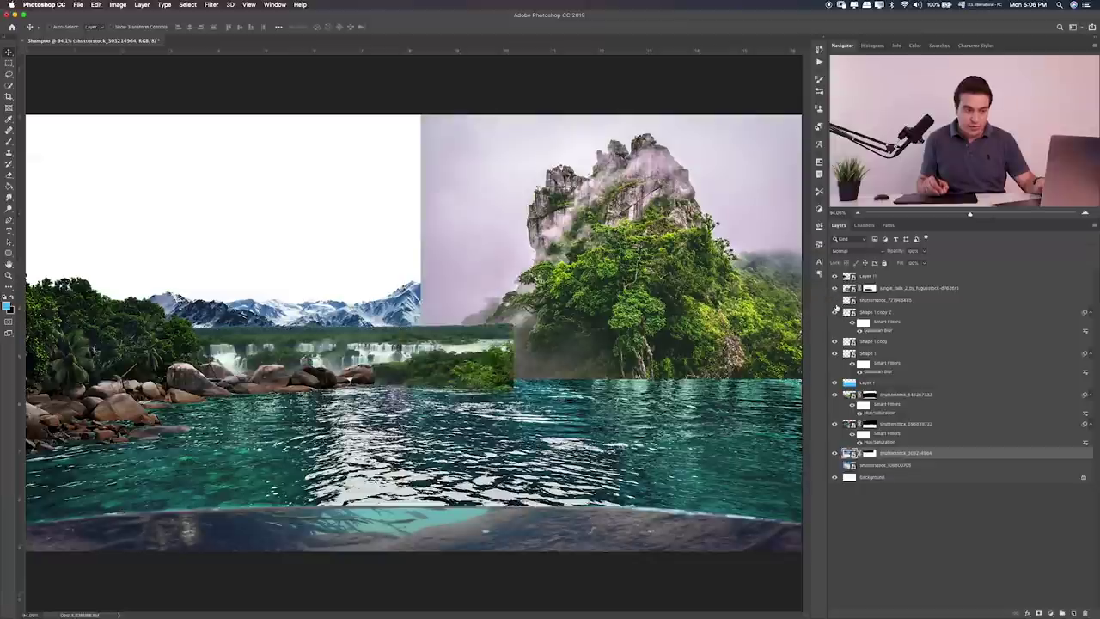
click(834, 300)
click(833, 300)
Step: Hide the waterfall, rocky shore and Shape 1 layers, then move the jungle rock island left
click(849, 300)
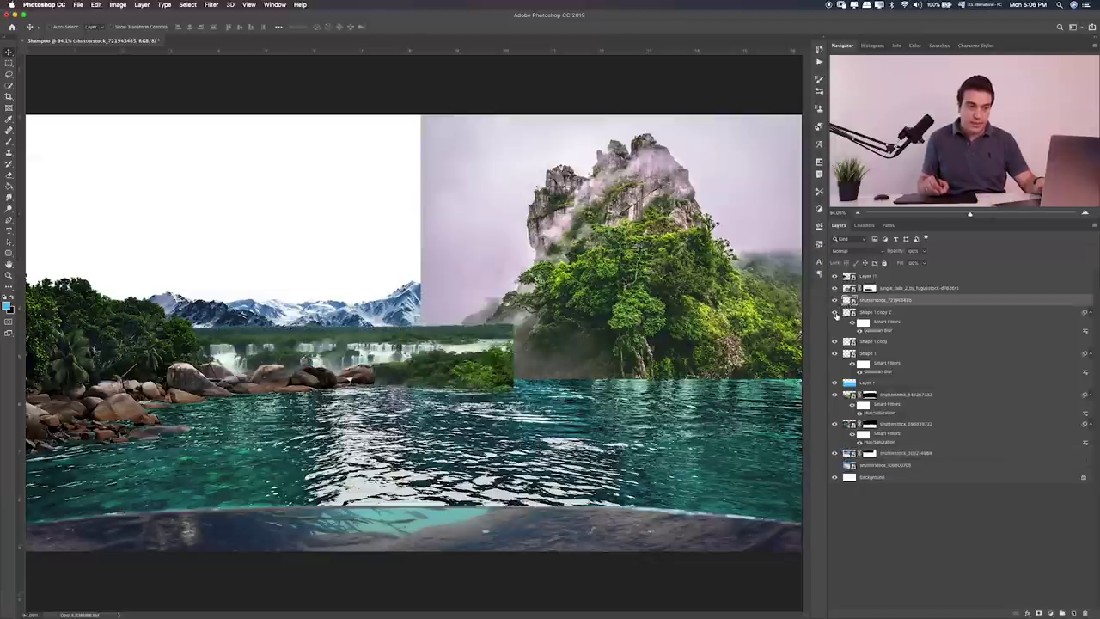
click(834, 275)
click(833, 288)
click(833, 312)
click(834, 342)
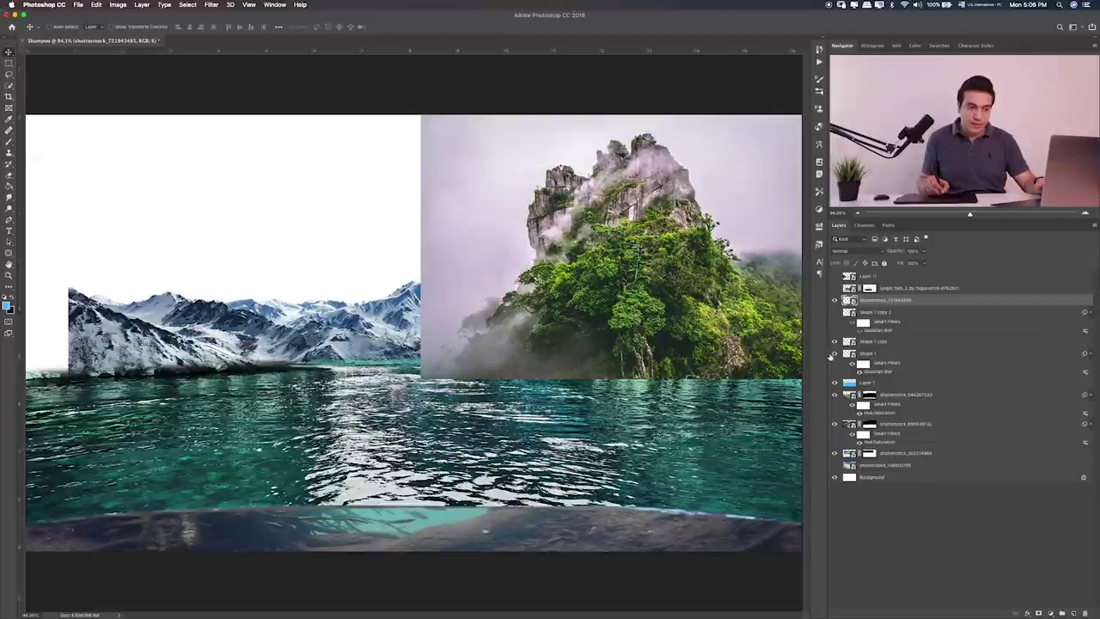
click(834, 353)
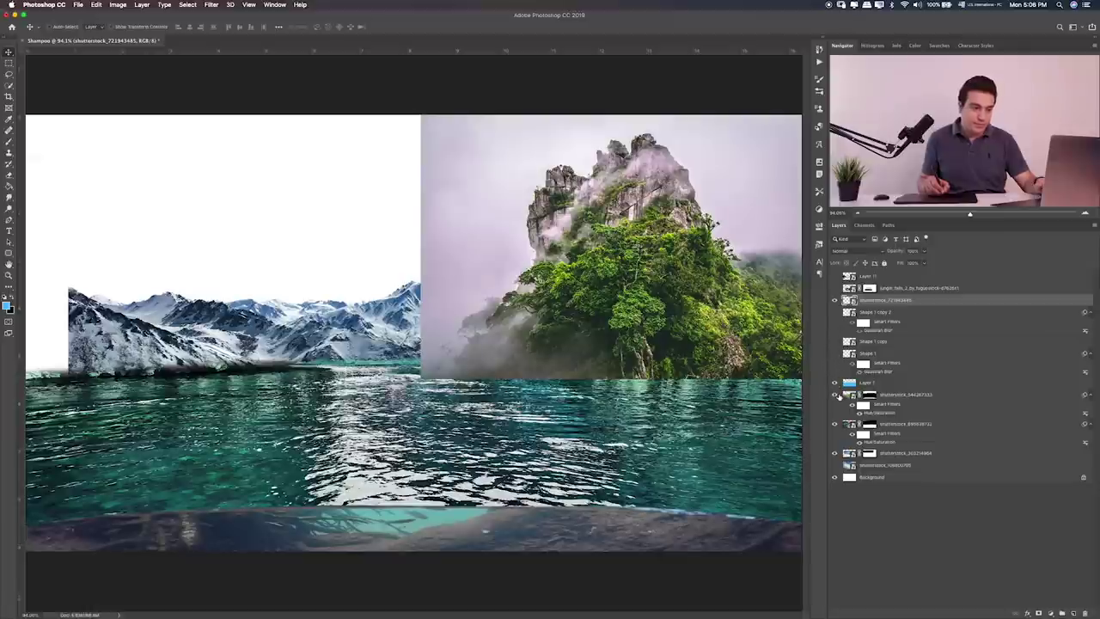
click(833, 394)
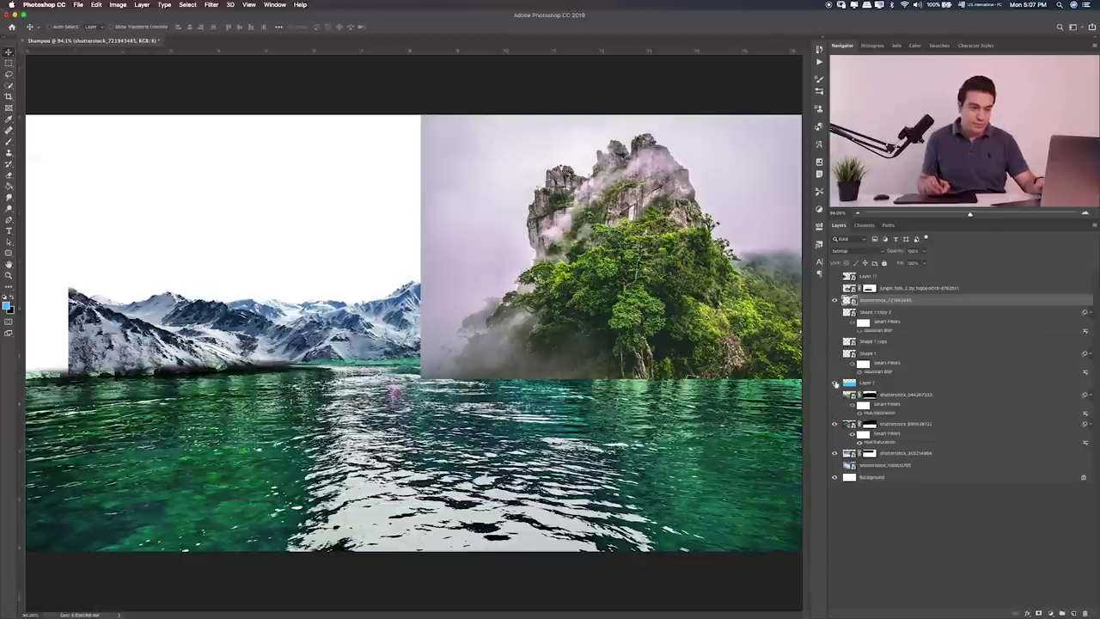
click(834, 393)
click(833, 453)
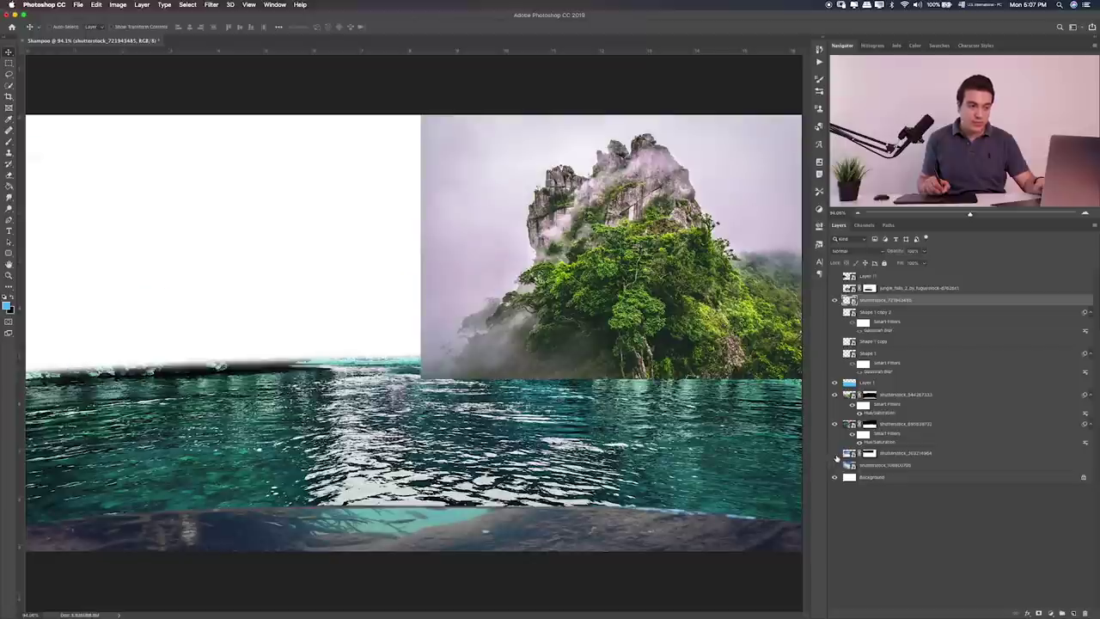
click(834, 453)
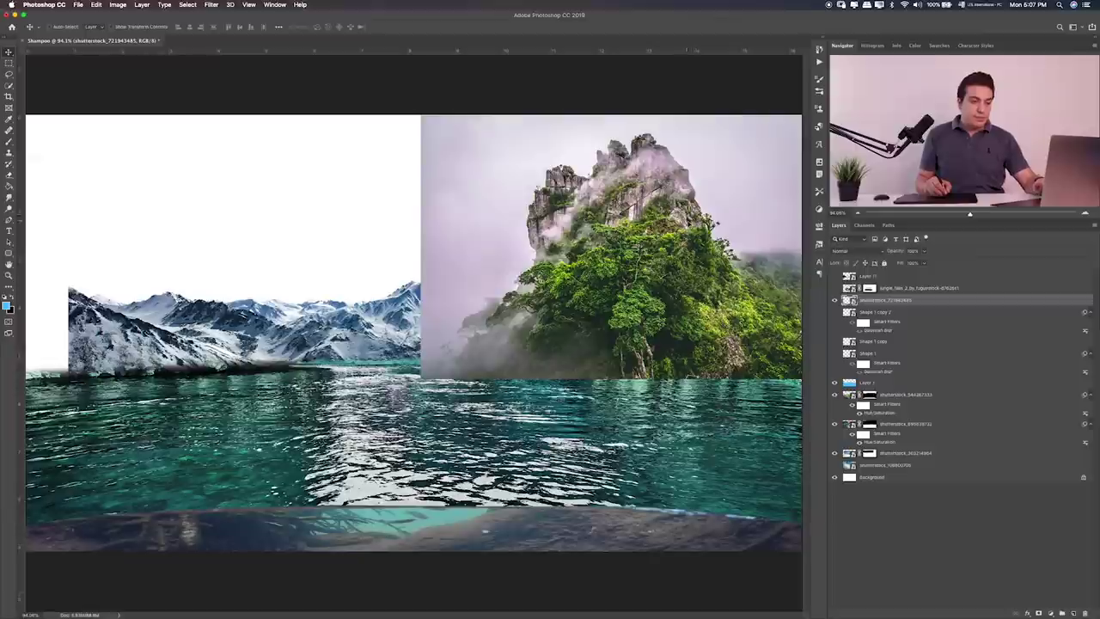
drag(692, 226, 621, 245)
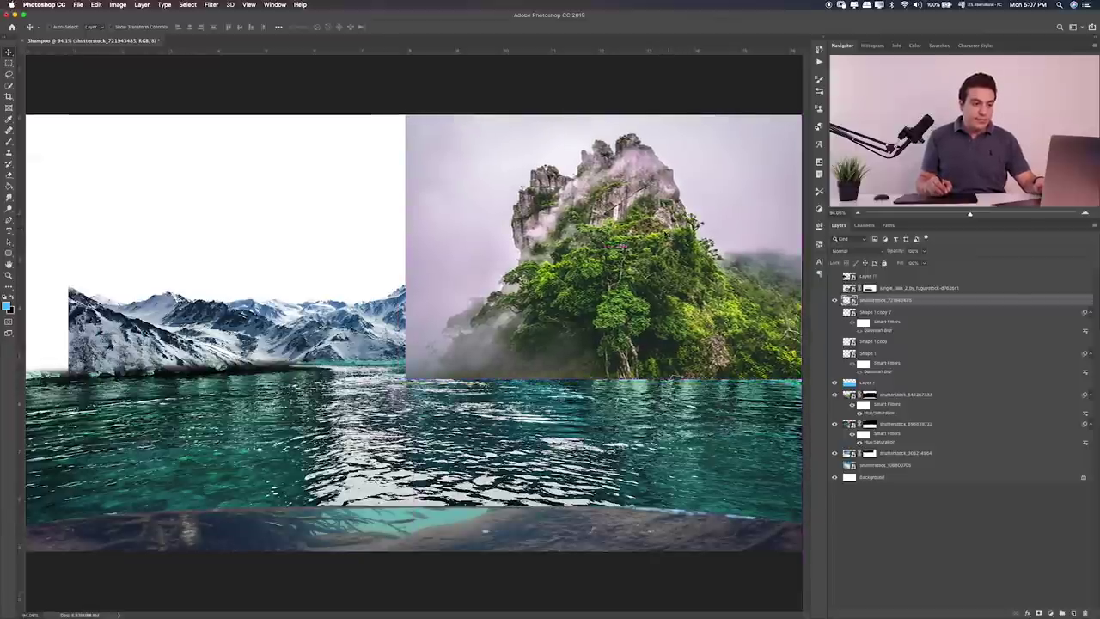
Step: Quick Select the sky, invert it and mask out the jungle rock's sky and fog
click(8, 85)
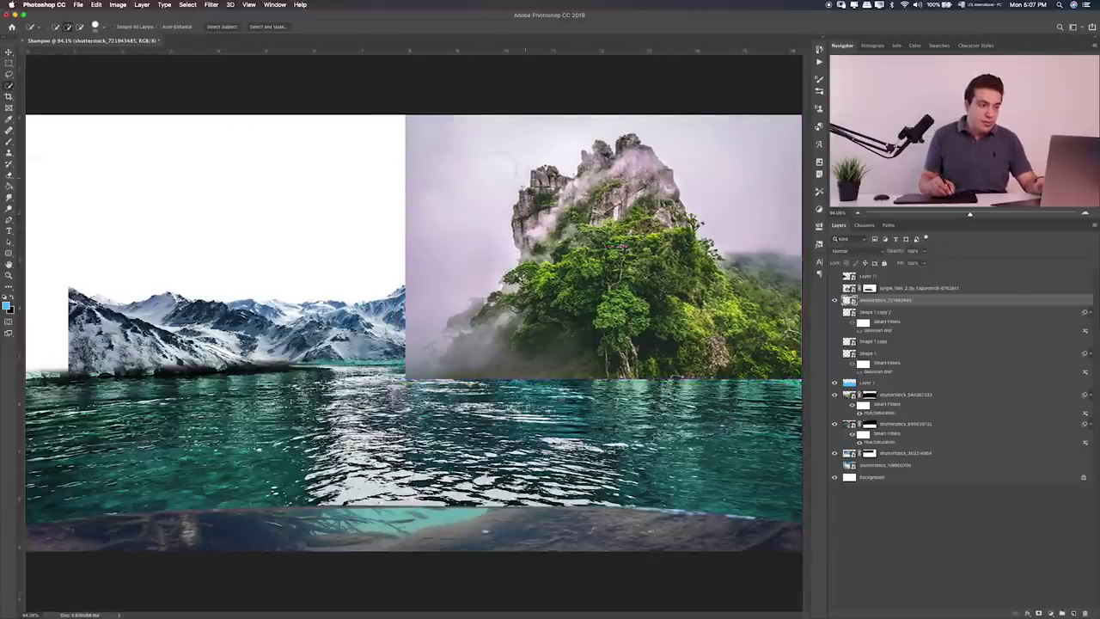
drag(447, 172, 464, 327)
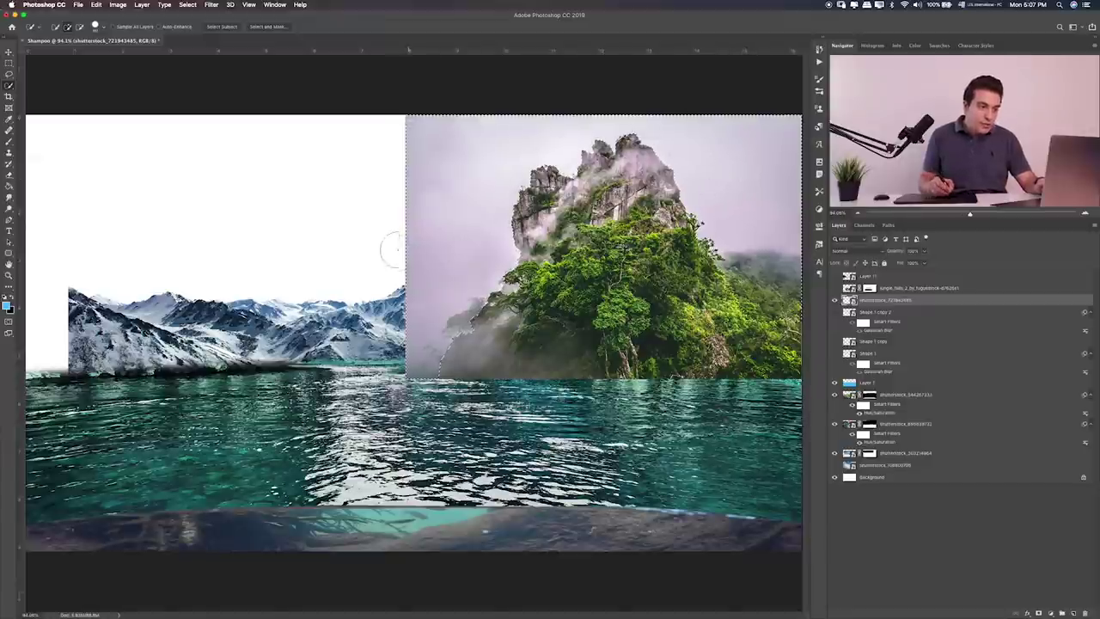
key(b)
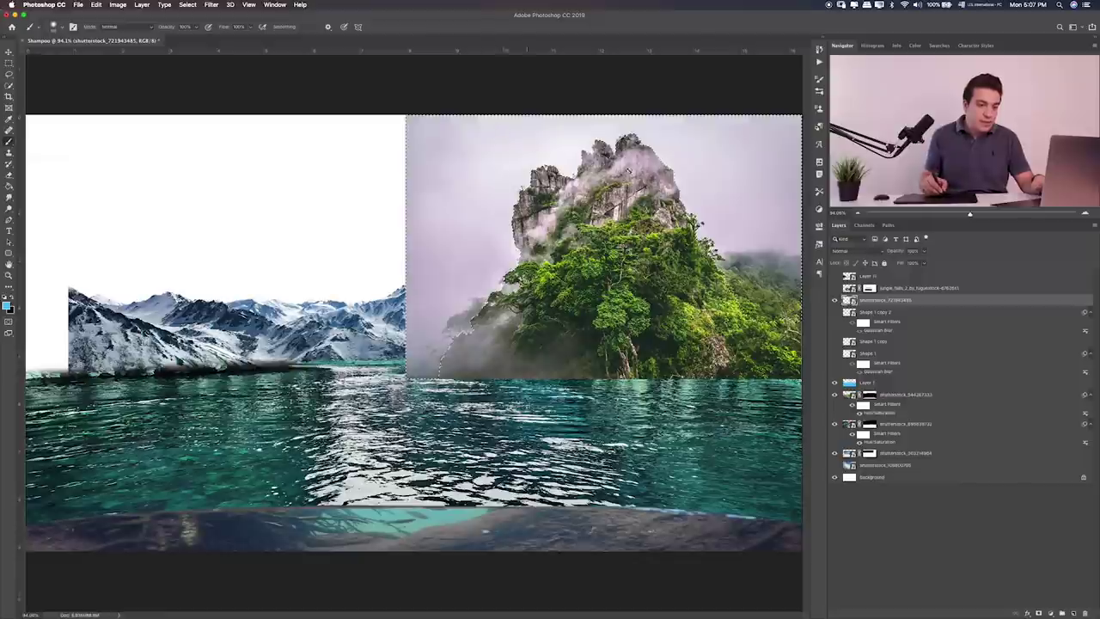
click(1038, 613)
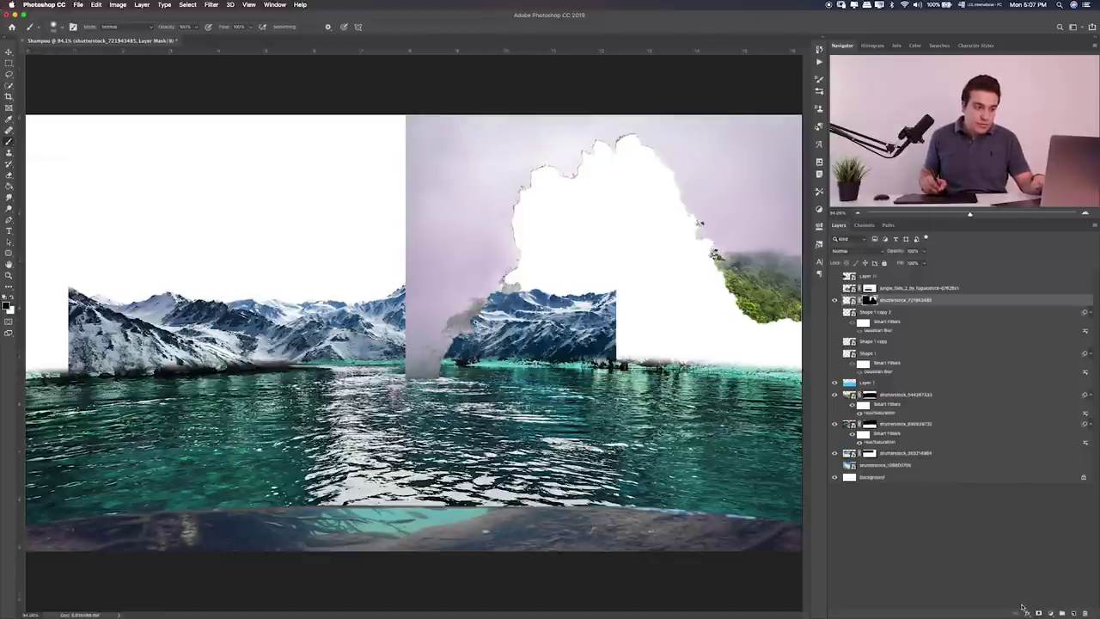
key(super+z)
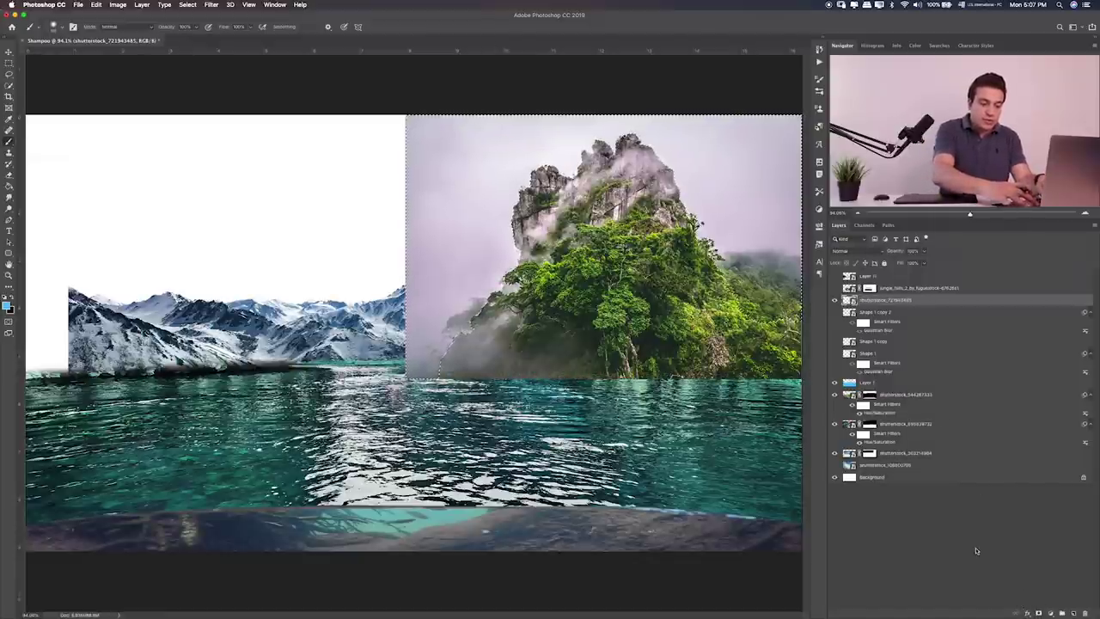
key(super+a)
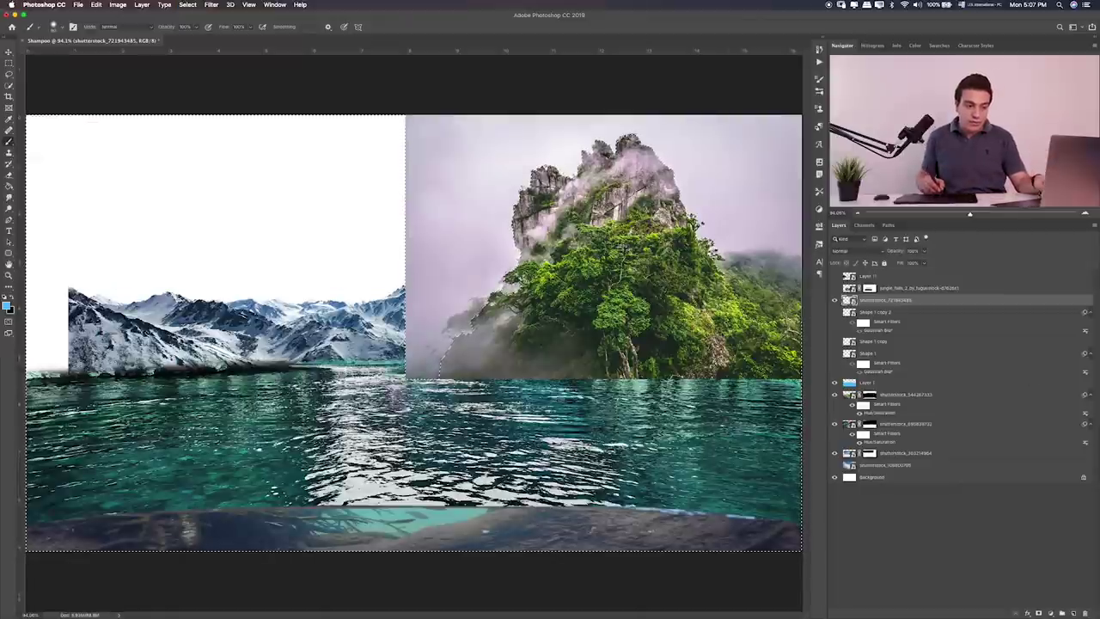
click(1038, 613)
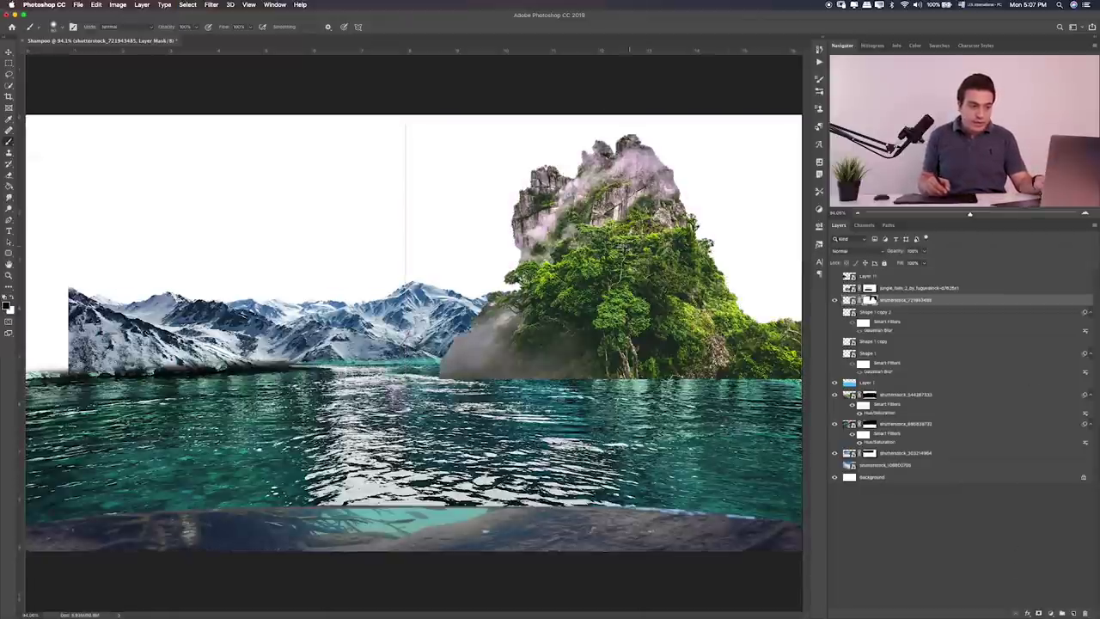
Step: Soften the rock mask's edges with a 20% opacity brush, then show the cloudy sky layer
mouse_move(538, 275)
mouse_down()
mouse_move(455, 331)
mouse_move(514, 301)
mouse_move(455, 335)
mouse_move(448, 375)
mouse_up()
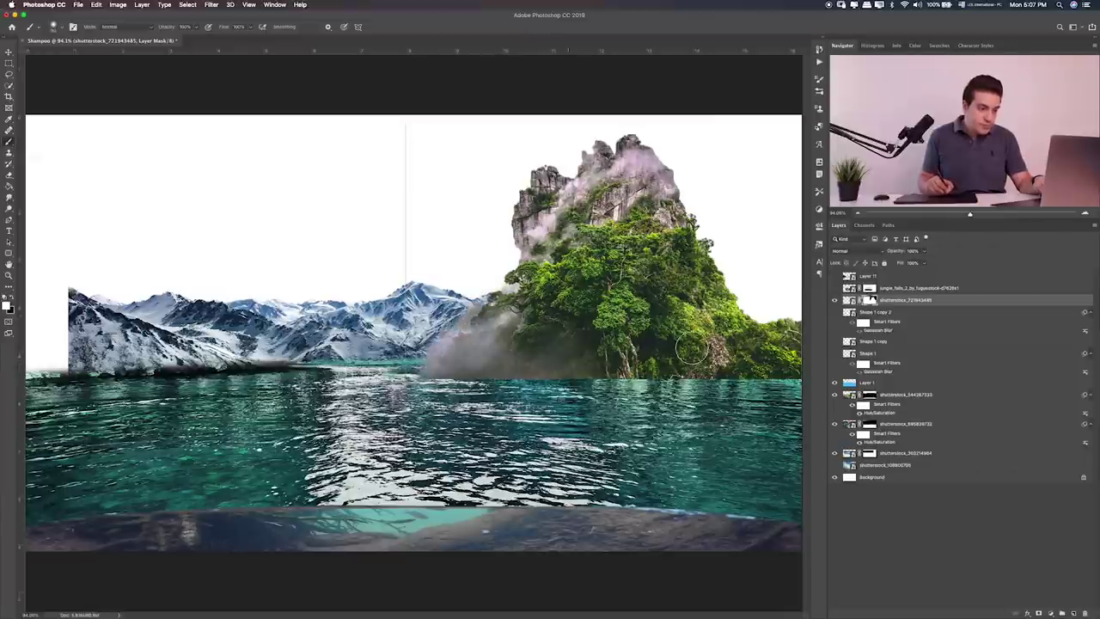
drag(730, 327, 761, 292)
mouse_move(757, 348)
mouse_down()
mouse_move(778, 293)
mouse_move(786, 310)
mouse_move(748, 301)
mouse_move(765, 297)
mouse_move(722, 268)
mouse_move(773, 284)
mouse_move(712, 256)
mouse_move(791, 299)
mouse_up()
key(2)
mouse_move(731, 257)
mouse_down()
mouse_move(803, 301)
mouse_move(773, 262)
mouse_move(799, 284)
mouse_move(738, 249)
mouse_move(777, 267)
mouse_move(695, 259)
mouse_move(799, 271)
mouse_move(758, 282)
mouse_up()
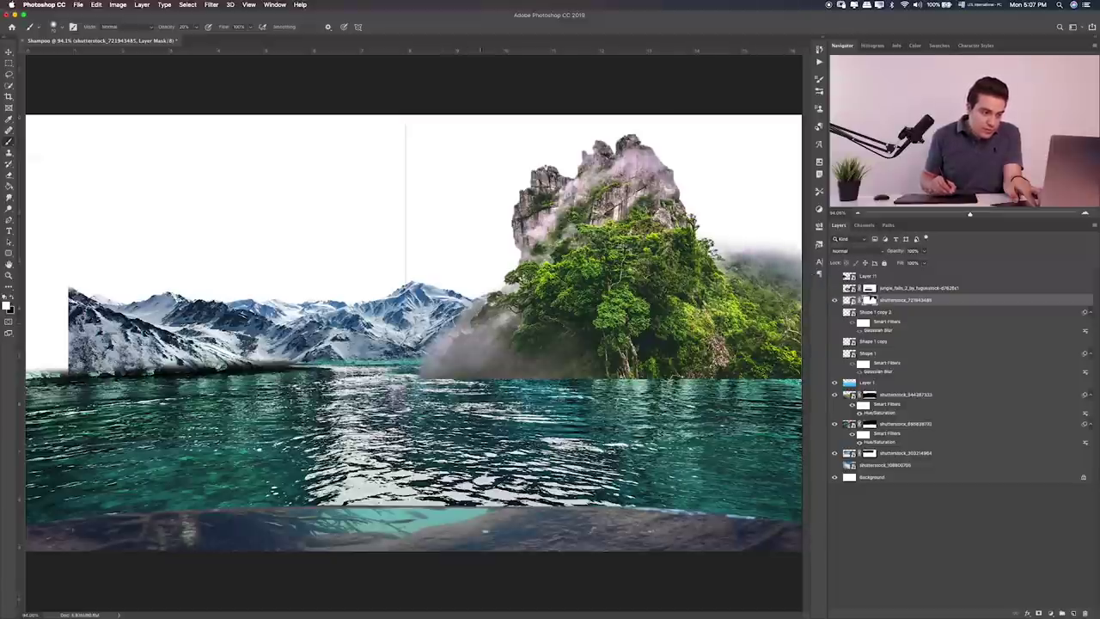
drag(479, 301, 446, 314)
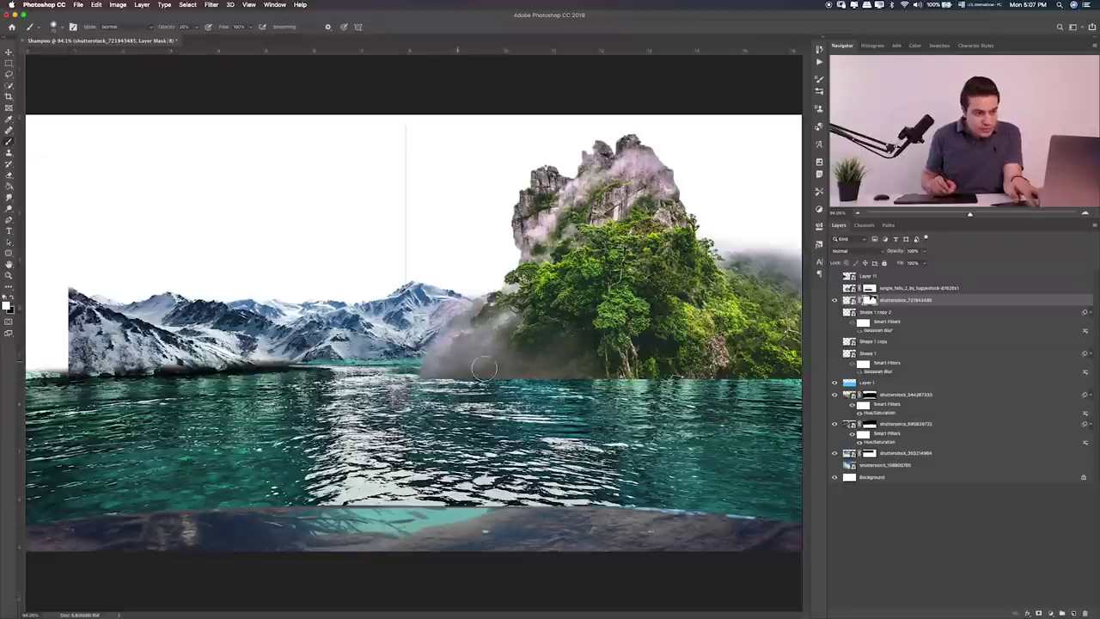
drag(617, 139, 619, 136)
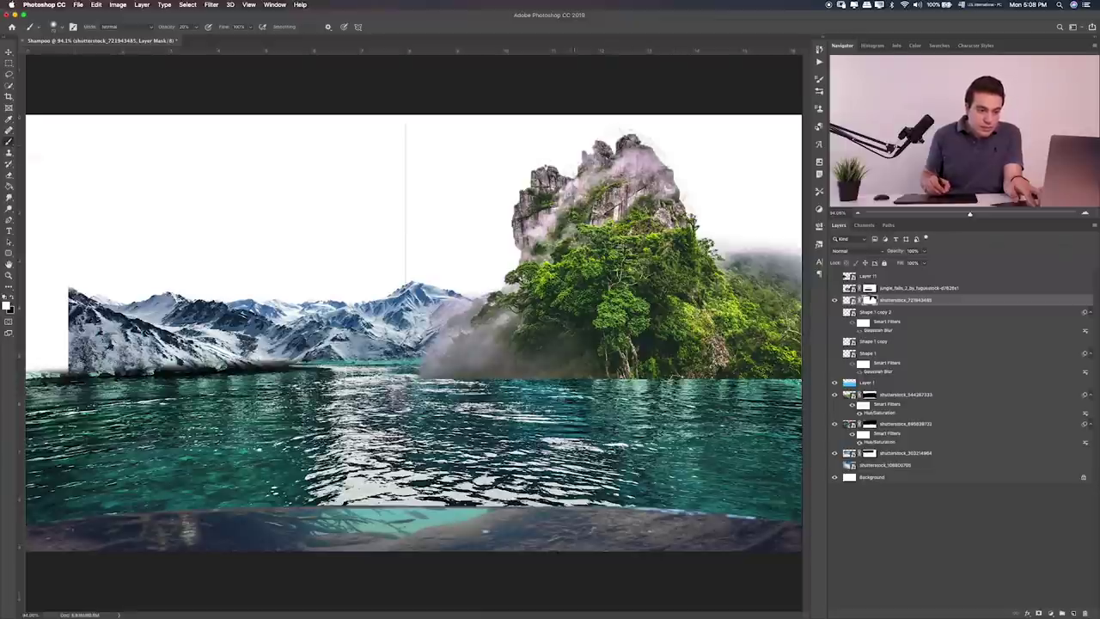
click(833, 465)
click(865, 467)
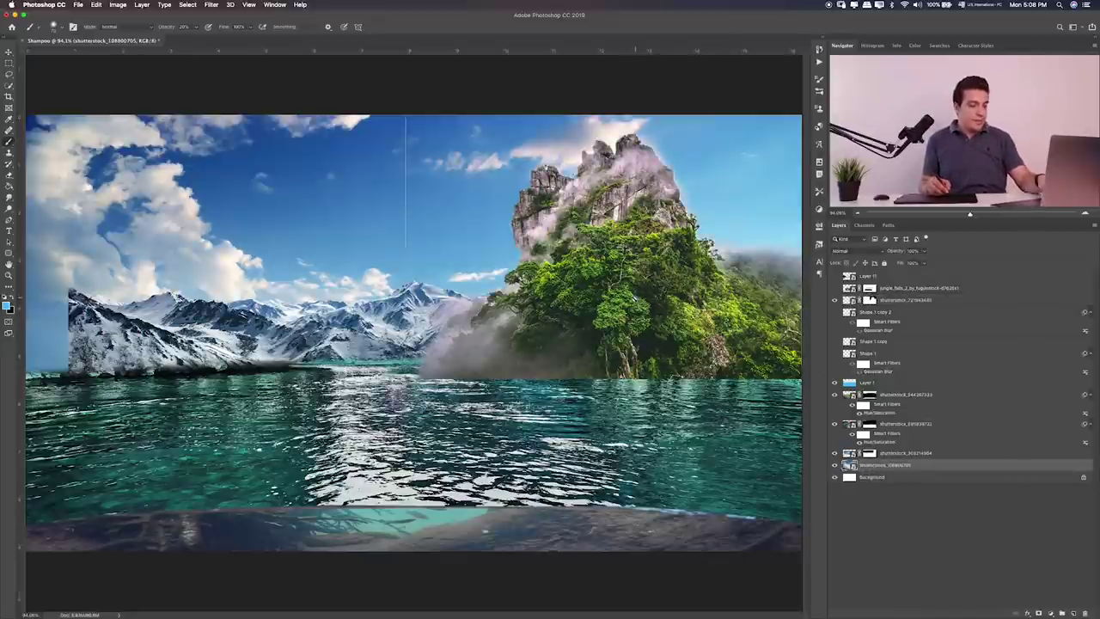
Step: Squash the cloudy sky image vertically and raise it so its bright glow sits above the peaks
key(ctrl+t)
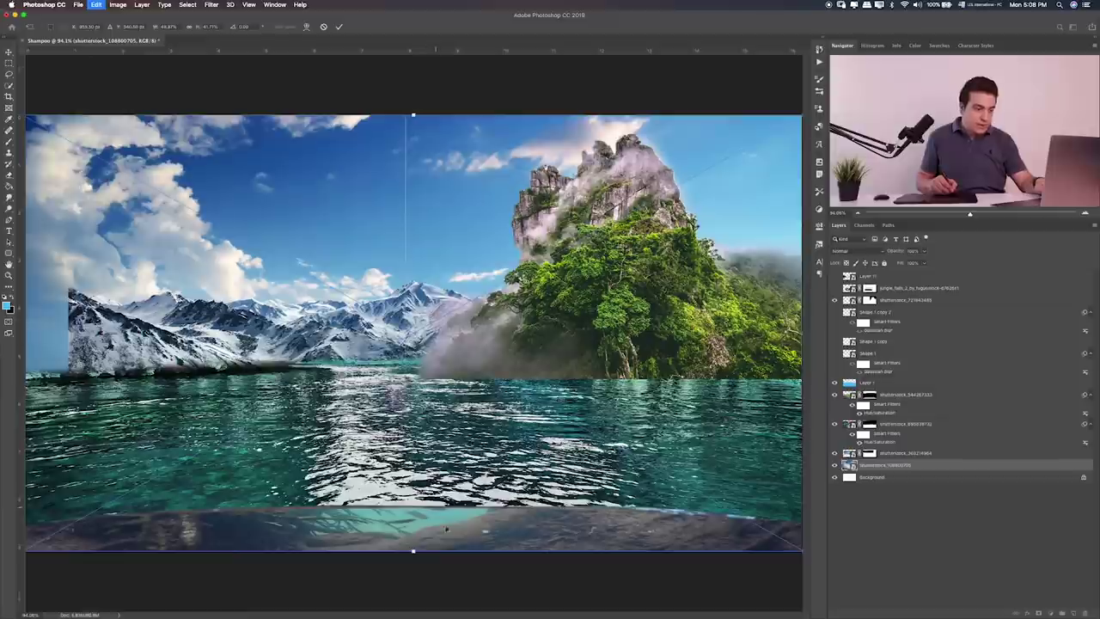
drag(414, 552, 414, 471)
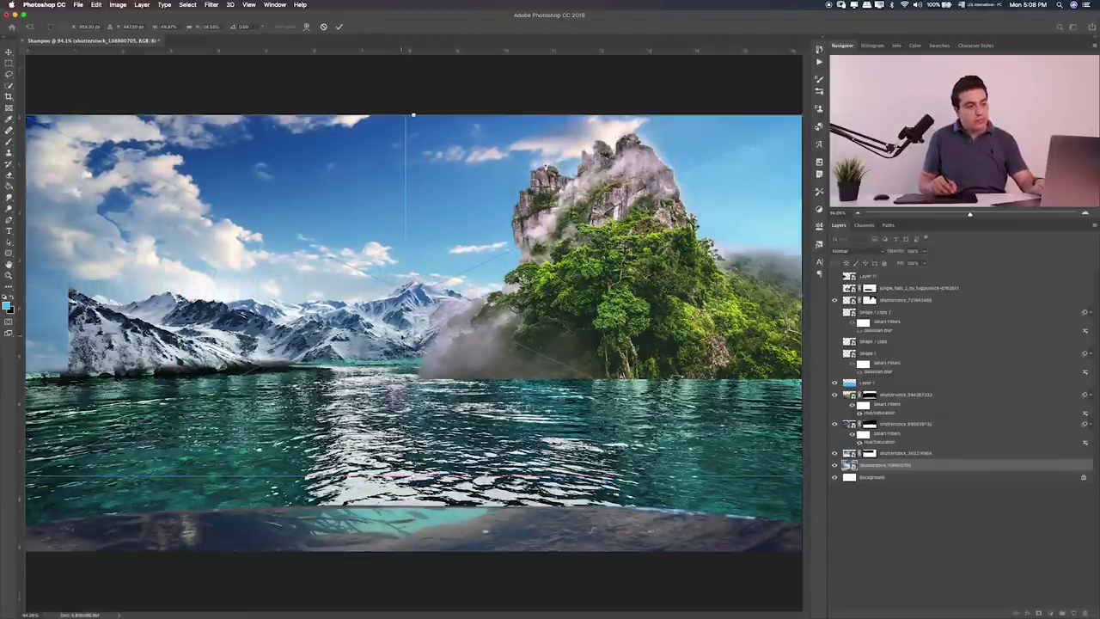
mouse_move(411, 314)
mouse_down()
mouse_move(411, 275)
mouse_move(412, 284)
mouse_up()
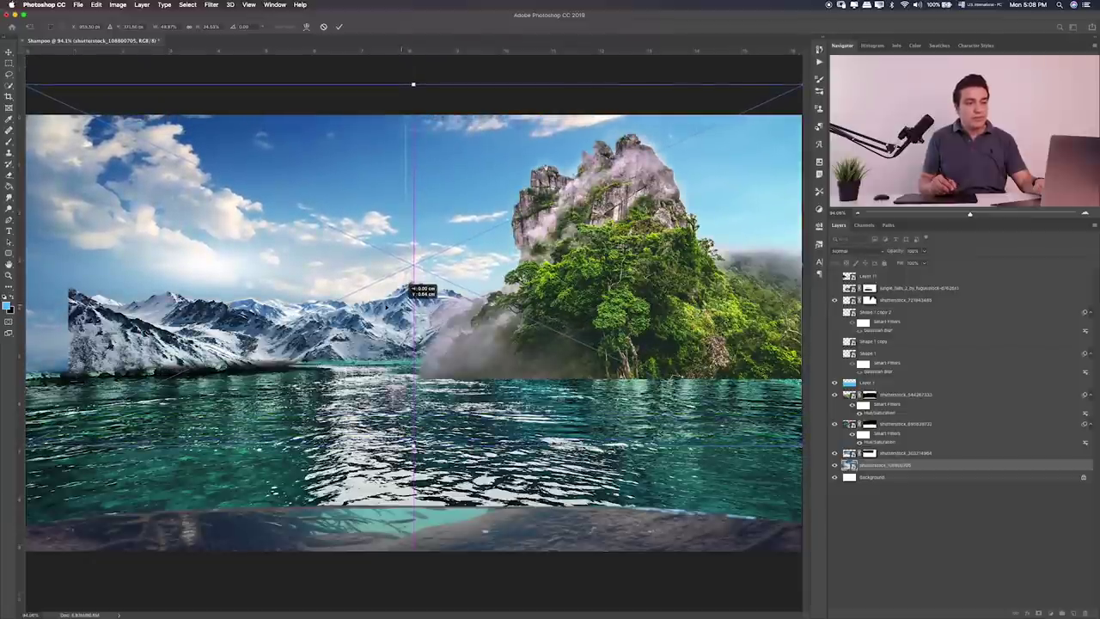
key(Return)
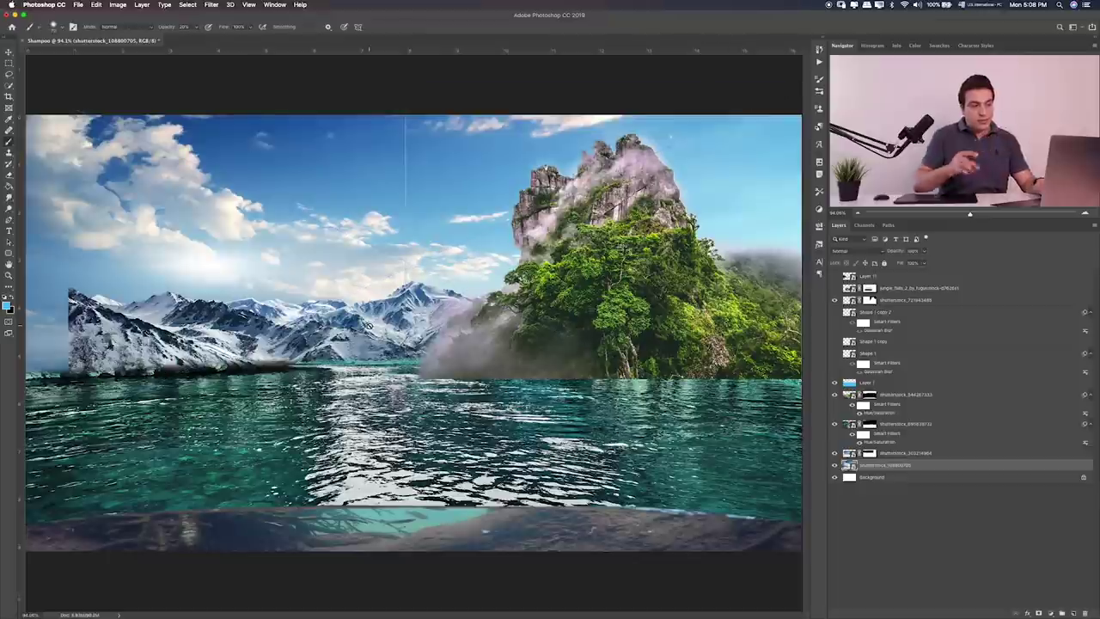
Step: Show the Shape 1, Shape 1 copy and Shape 1 copy 2 layers, keeping jungle falls hidden
drag(834, 341, 835, 352)
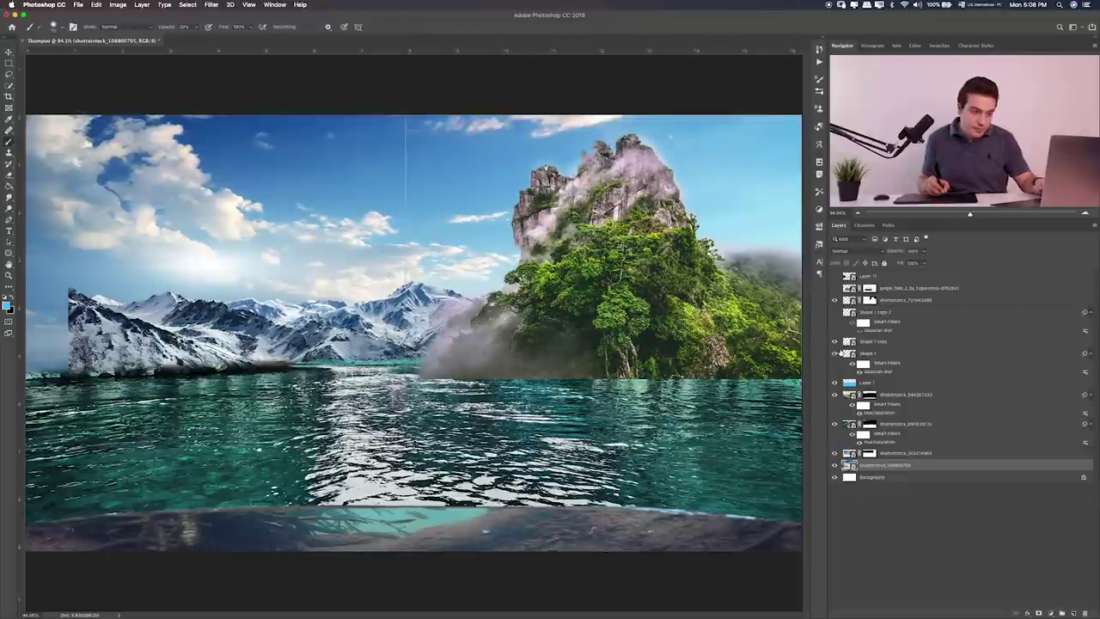
click(834, 313)
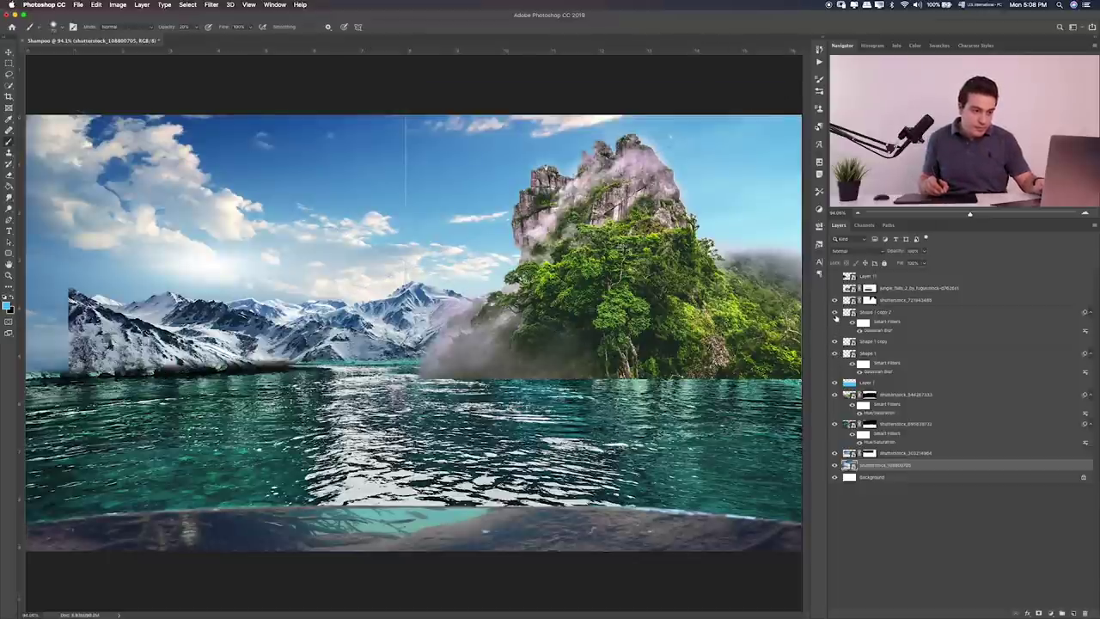
click(834, 288)
click(834, 287)
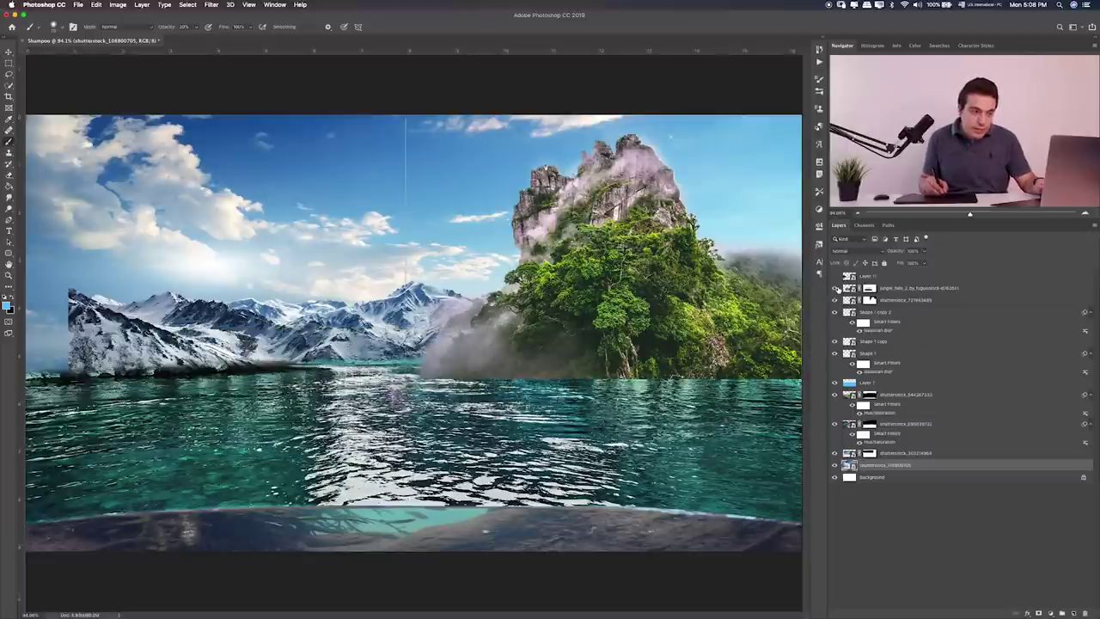
double_click(834, 289)
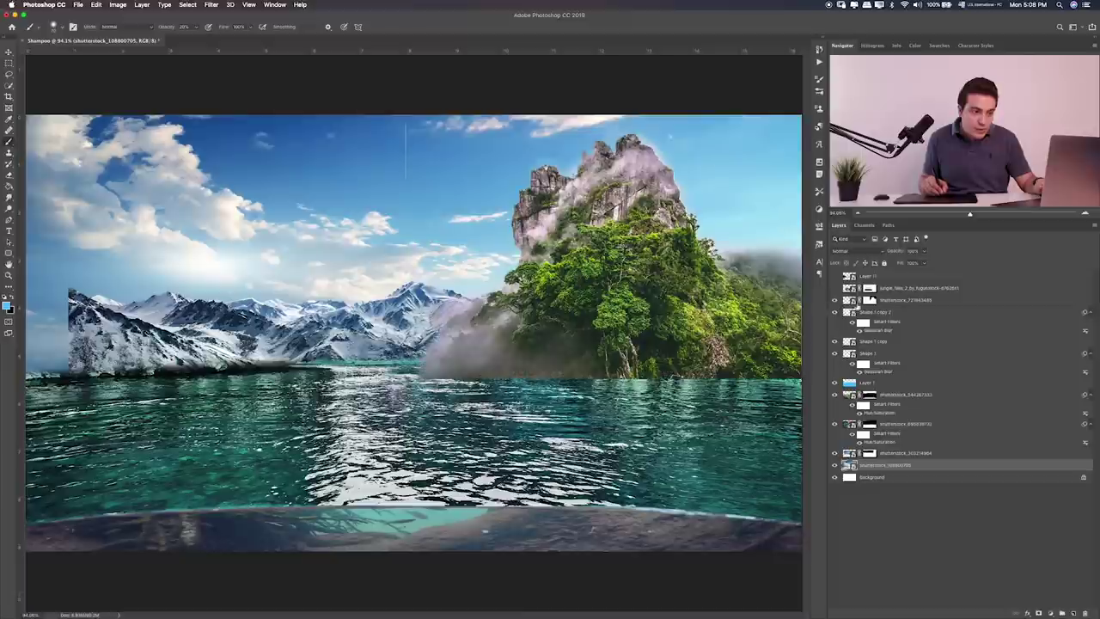
Step: Paint the jungle rock mask to hide mist at its base and reveal mist along the forest top
click(870, 300)
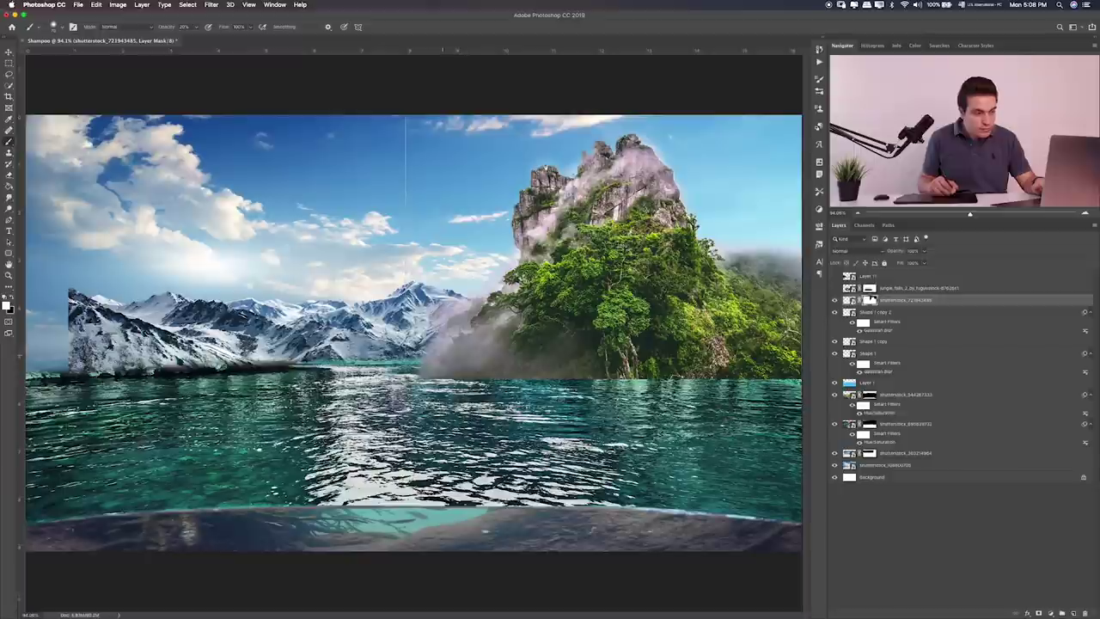
key(x)
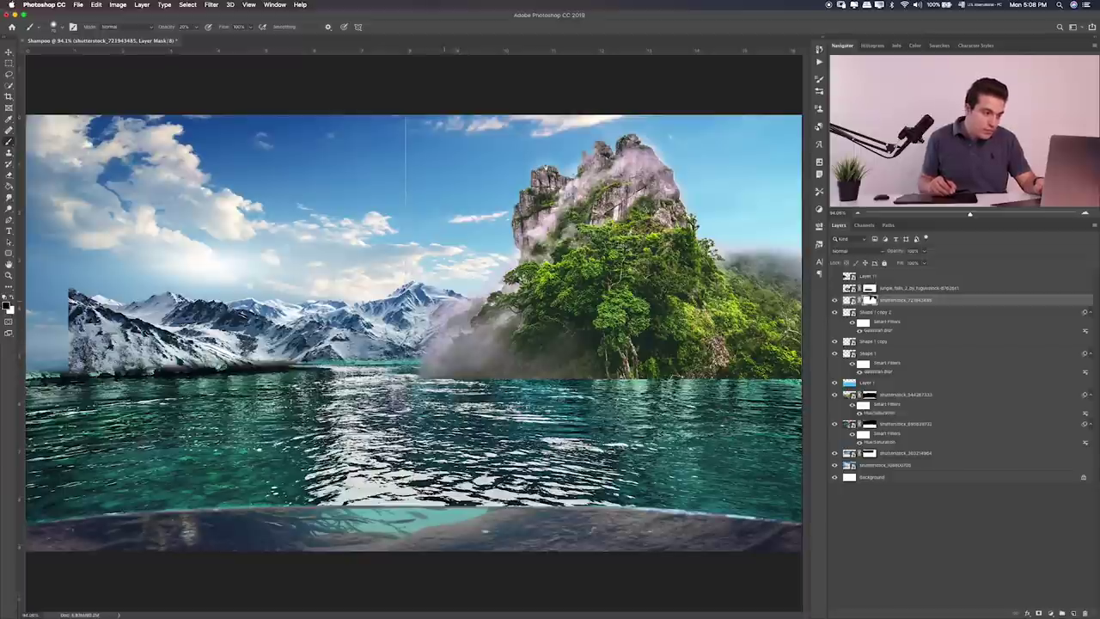
drag(422, 345, 442, 345)
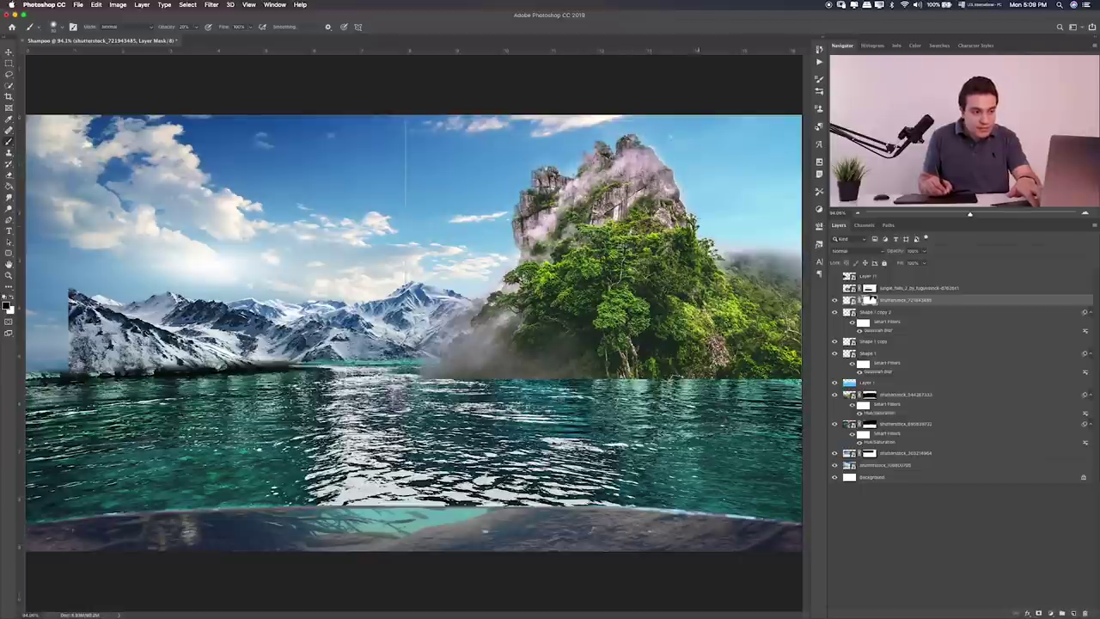
drag(735, 257, 799, 266)
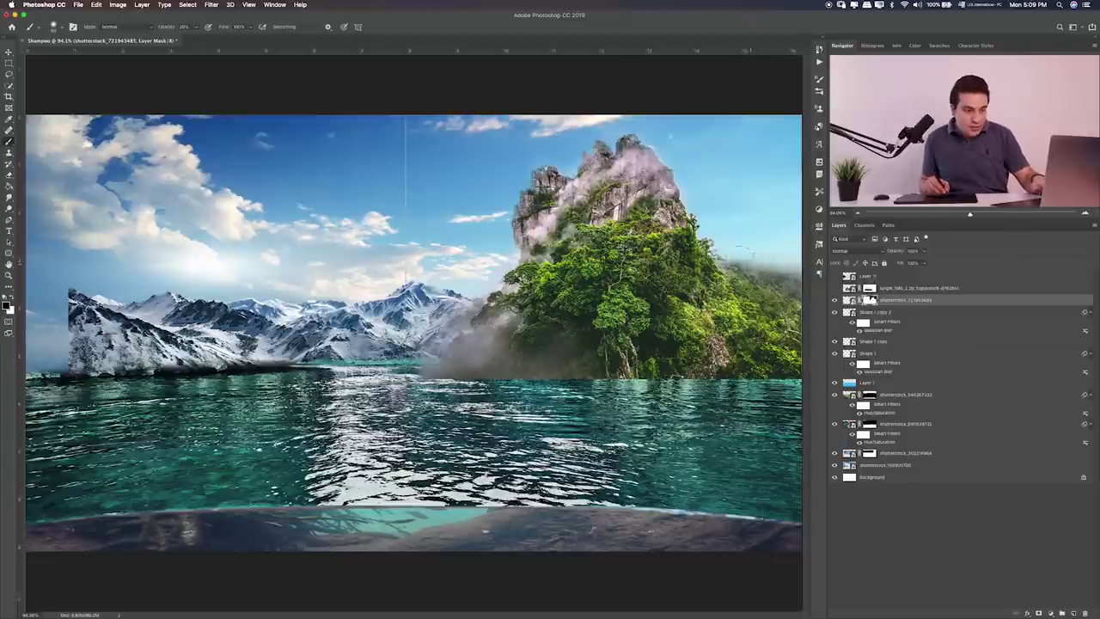
key(9)
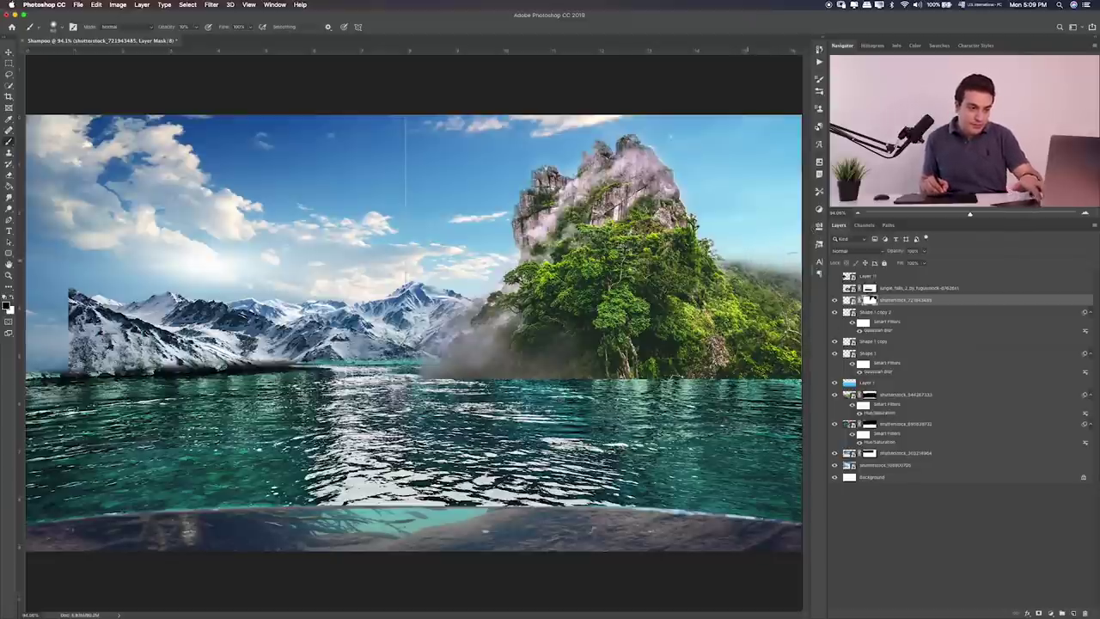
key(1)
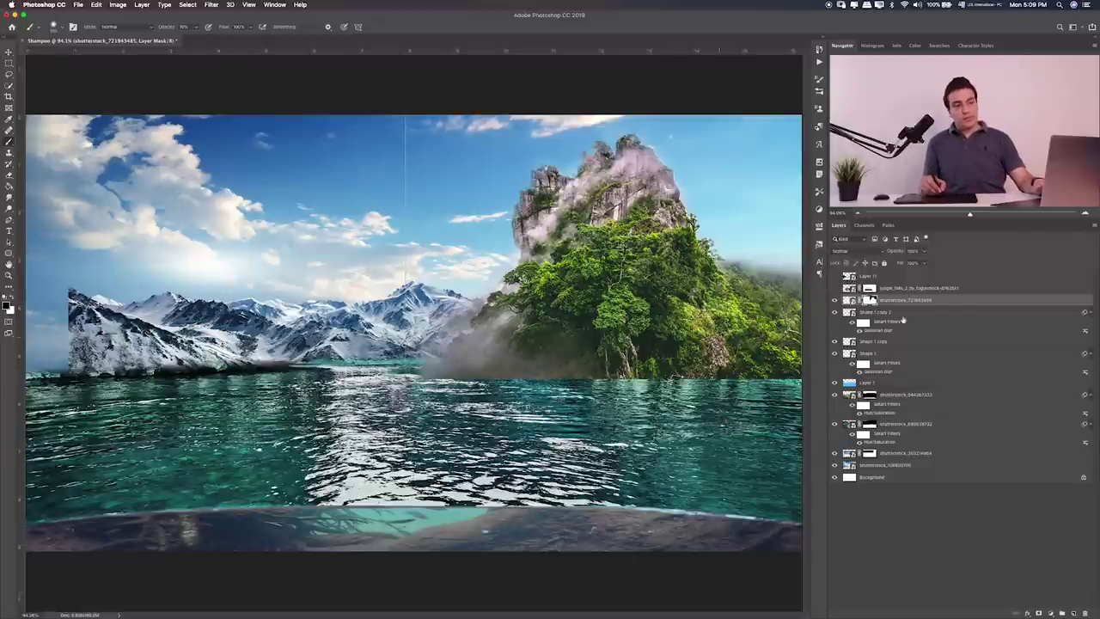
Step: Add a new layer clipped to the island and paint white mist over its peak and trees
click(1076, 611)
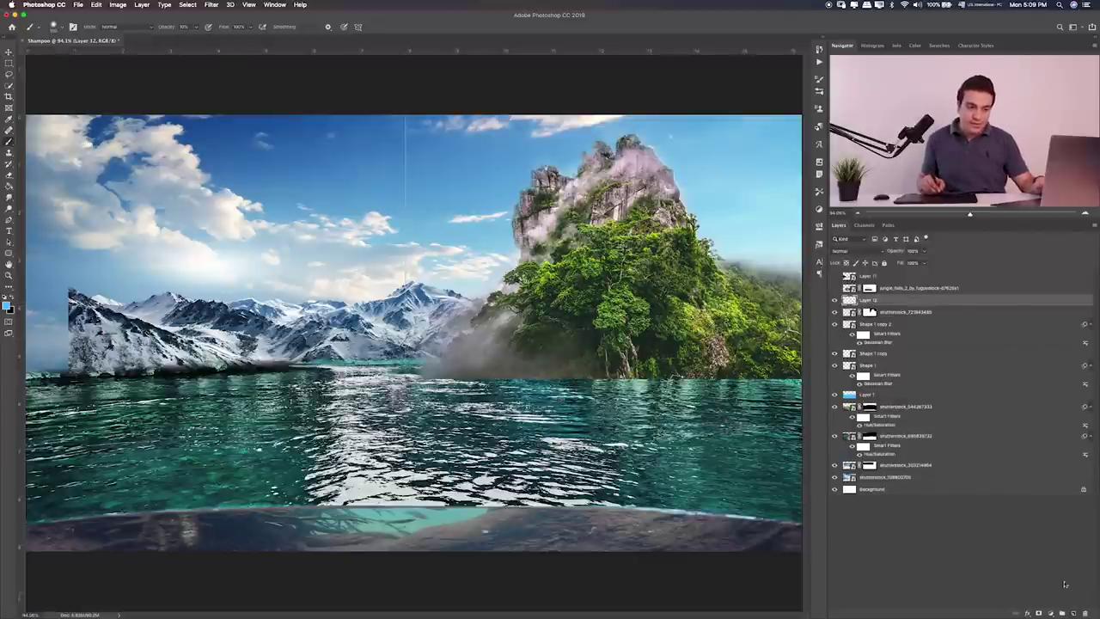
alt+click(935, 306)
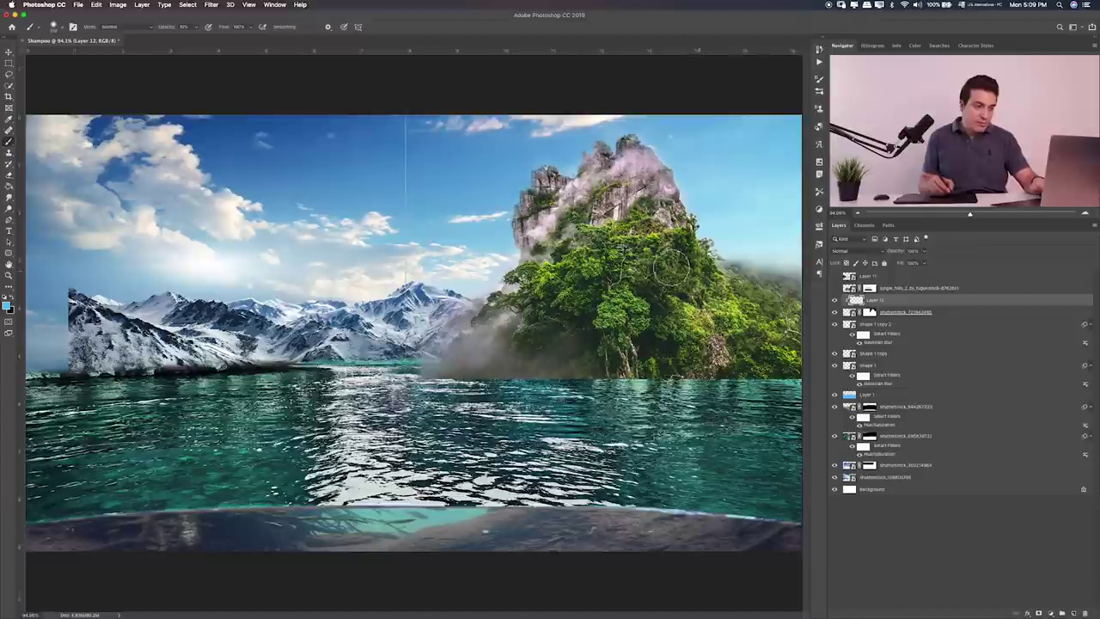
key(0)
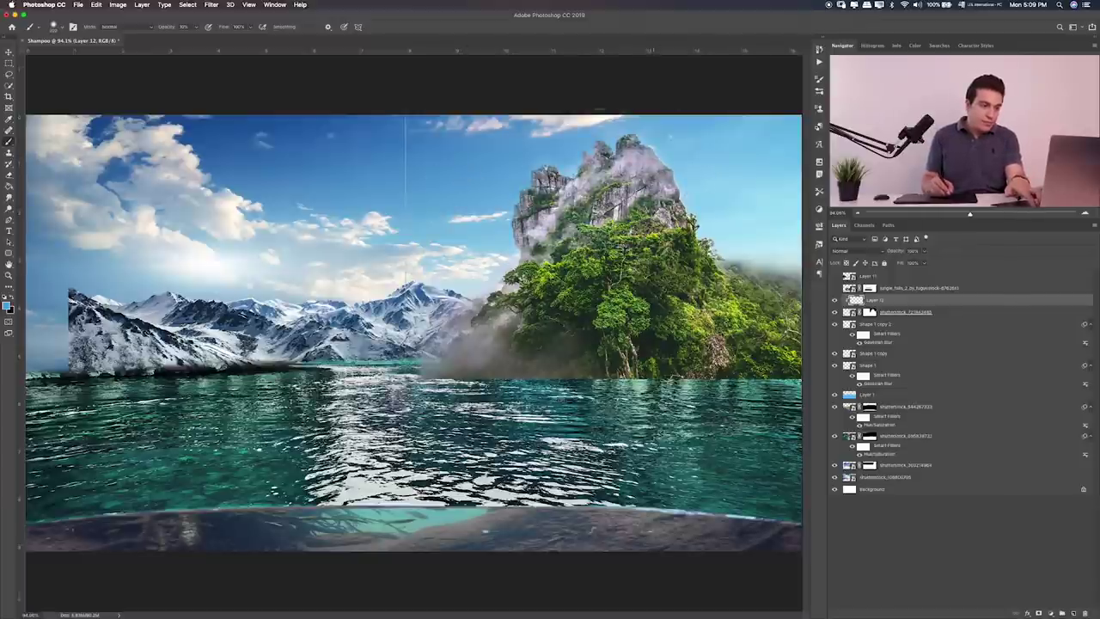
mouse_move(573, 176)
mouse_down()
mouse_move(546, 211)
mouse_move(674, 196)
mouse_up()
mouse_move(615, 258)
mouse_down()
mouse_move(684, 241)
mouse_move(679, 292)
mouse_move(575, 318)
mouse_up()
drag(507, 257, 601, 301)
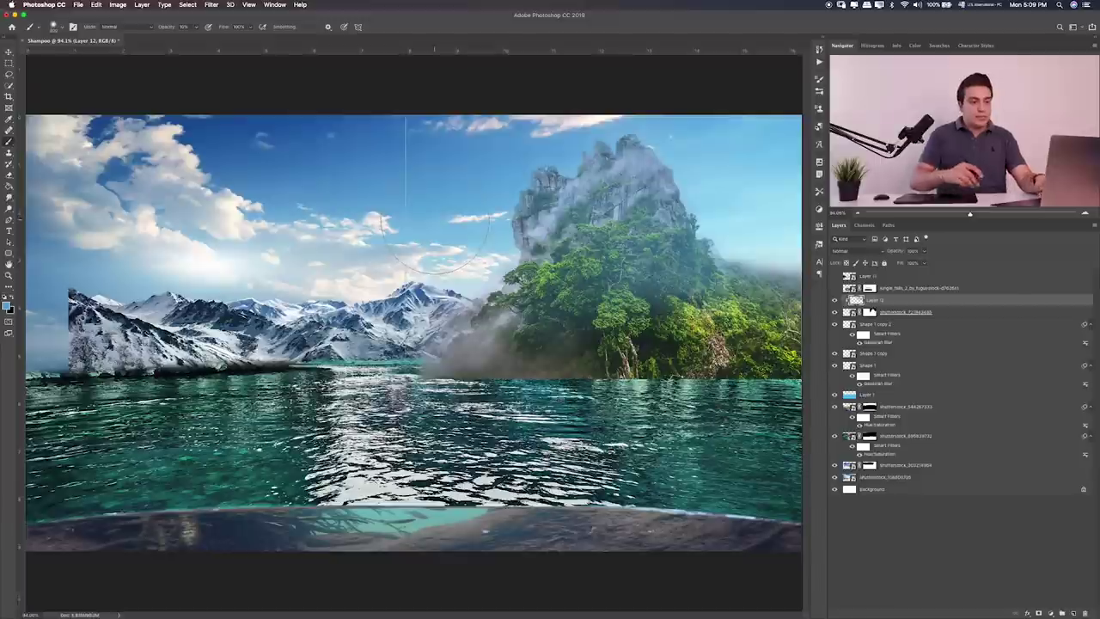
Step: Cycle the mist layer's blend mode to Overlay, then reselect the jungle island layer
key(v)
key(shift+plus)
key(shift+plus)
key(shift+plus)
key(shift+plus)
key(shift+plus)
key(shift+plus)
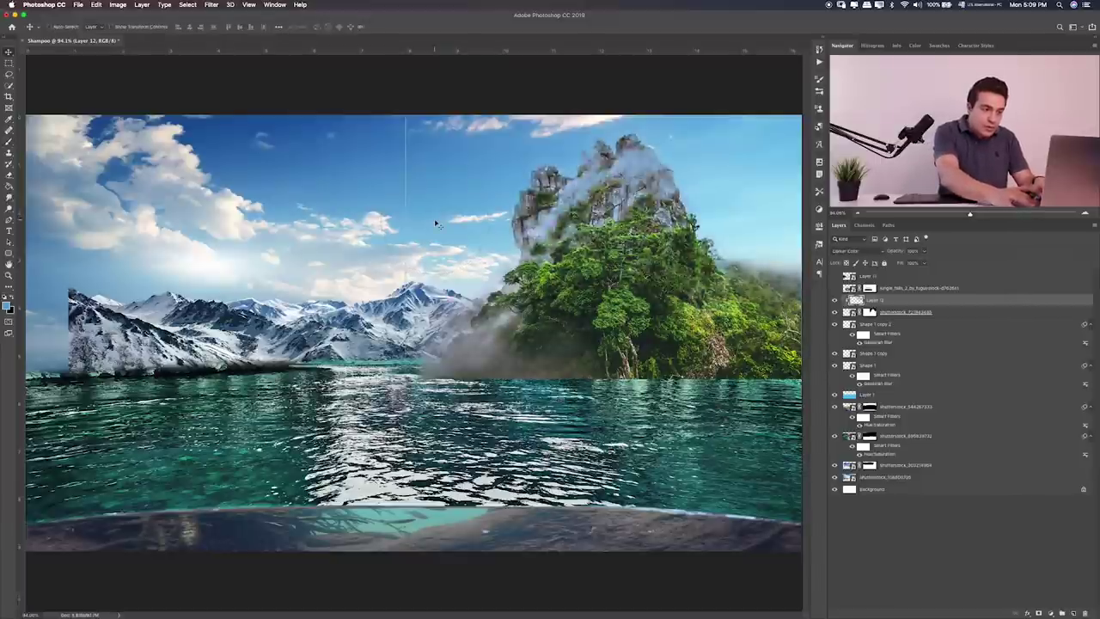
key(shift+plus)
key(shift+plus)
key(shift+plus)
key(shift+plus)
key(shift+plus)
key(shift+plus)
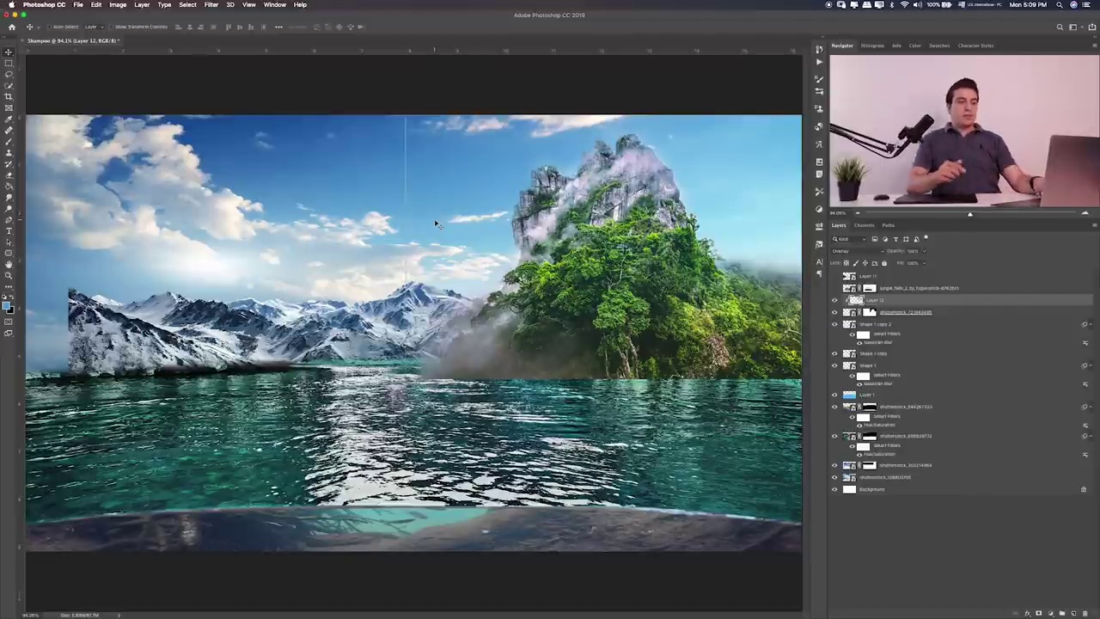
click(871, 314)
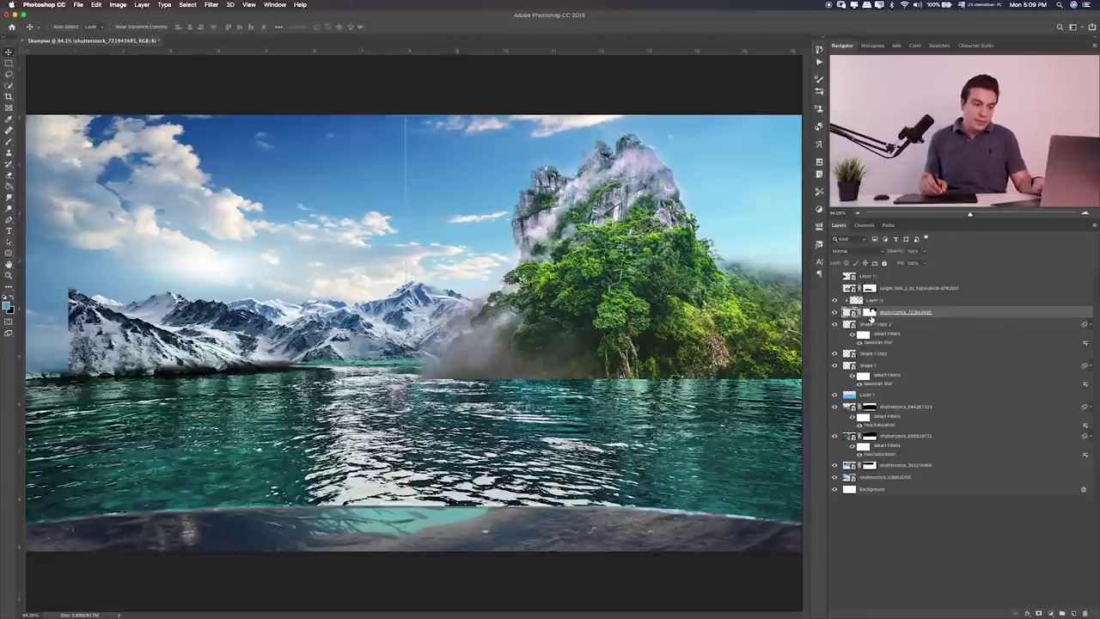
key(b)
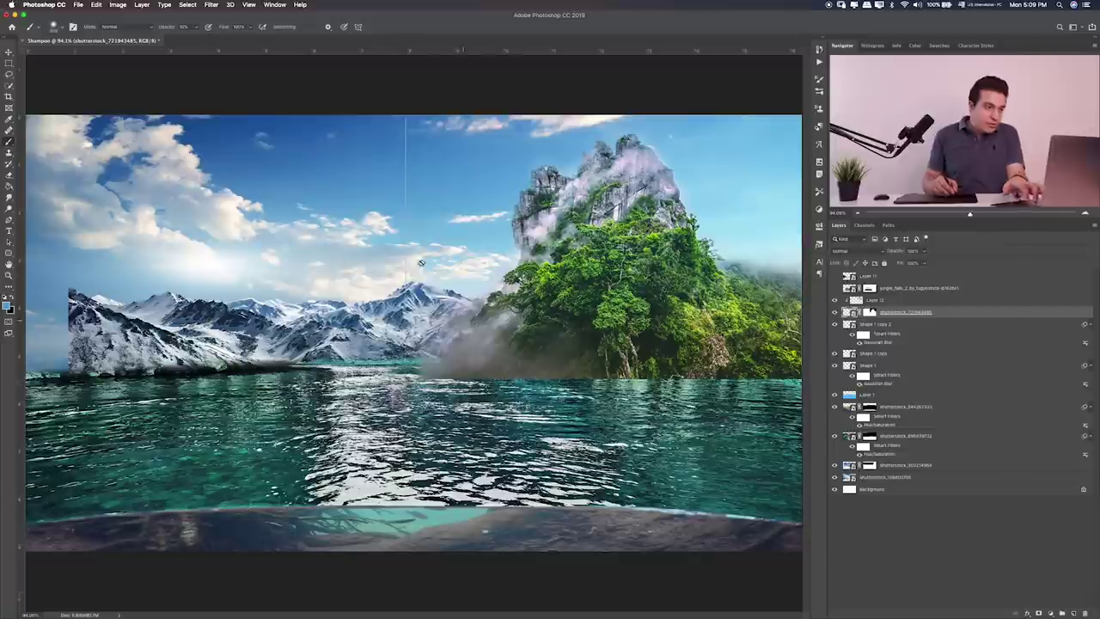
Step: Toggle the jungle island off and on to compare, then target its mask with a smaller brush at 100% opacity
click(834, 312)
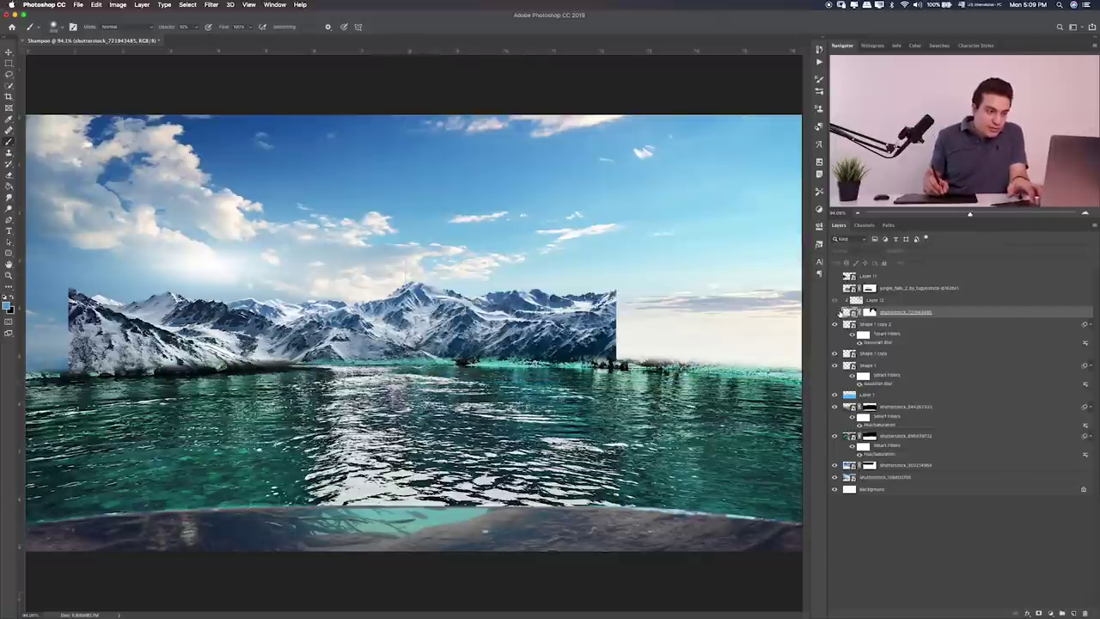
click(834, 312)
click(871, 312)
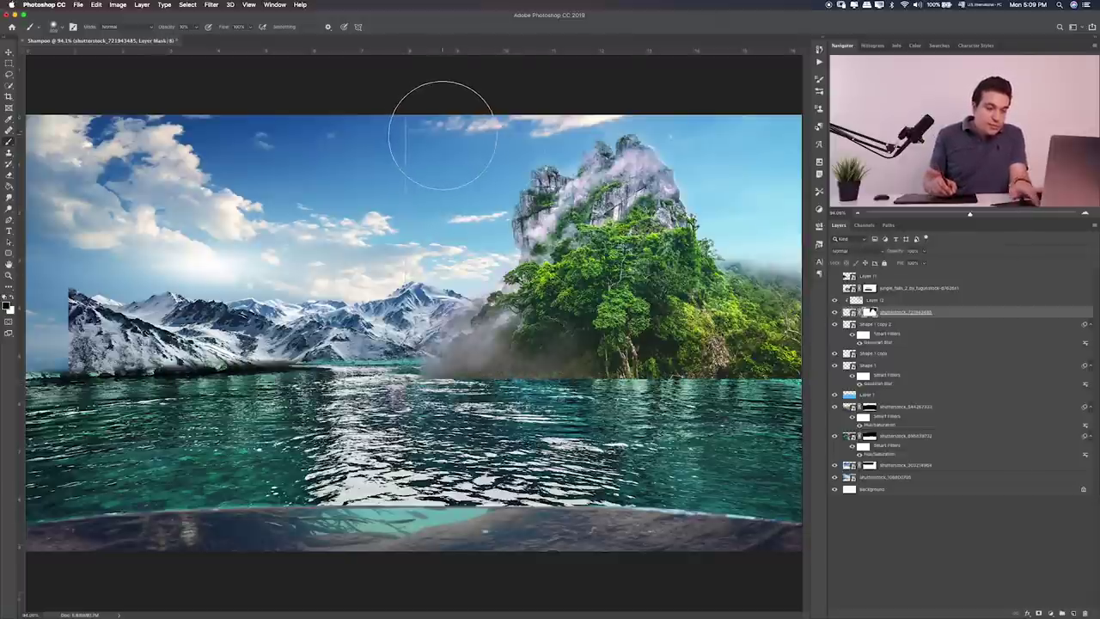
key(bracketleft)
key(bracketleft)
key(bracketleft)
key(bracketleft)
key(bracketleft)
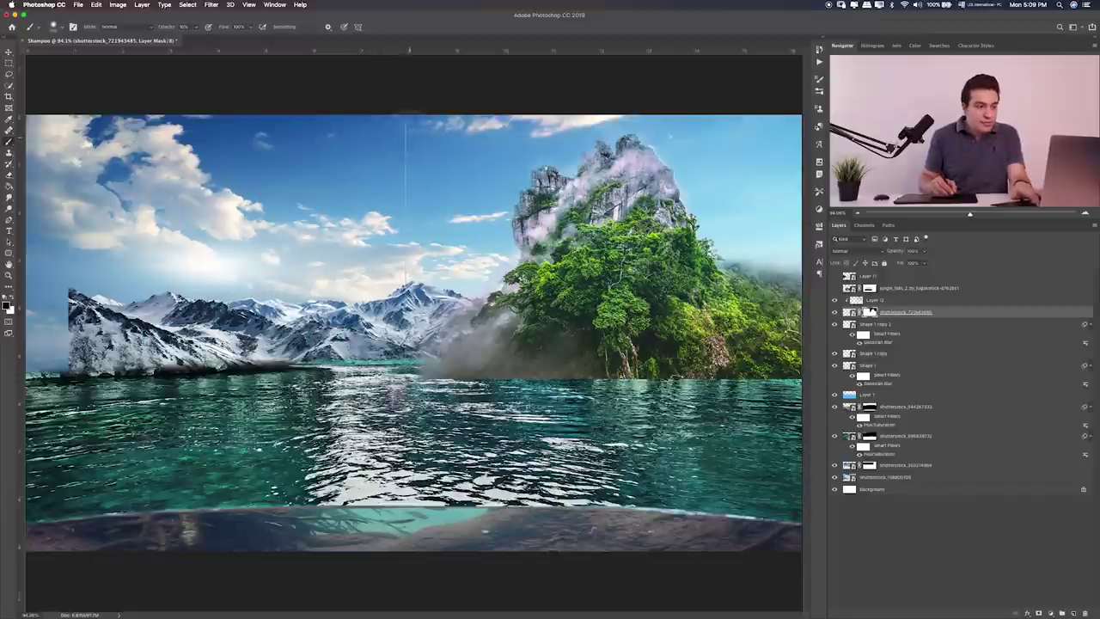
key(0)
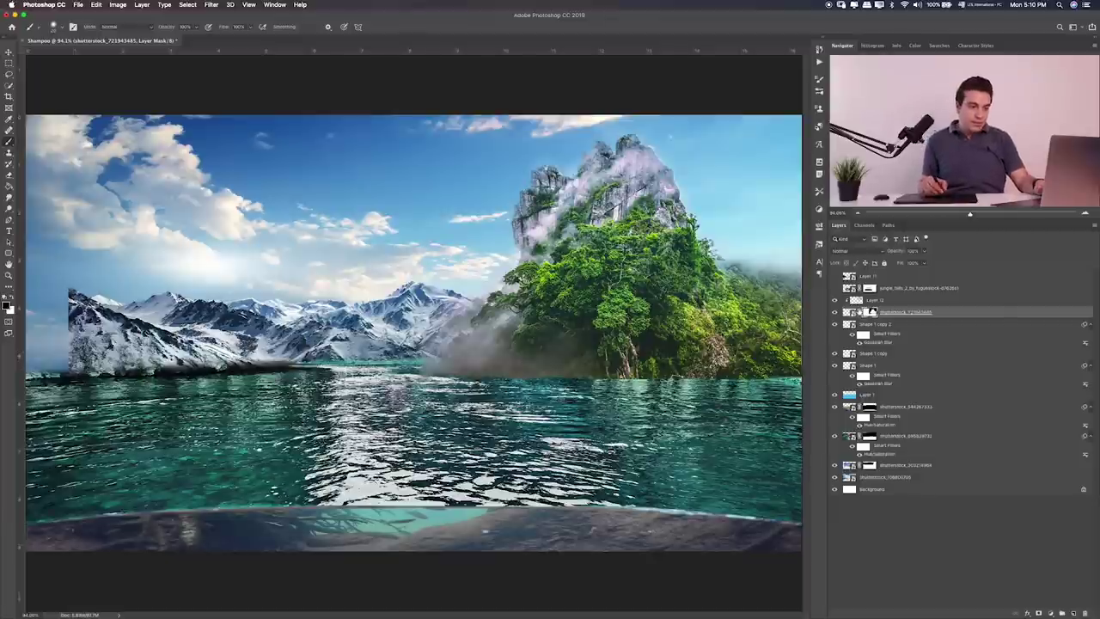
Step: Show the jungle_falls layer and brush its mask along the horizon at 200% zoom to blend into the mountains
click(833, 288)
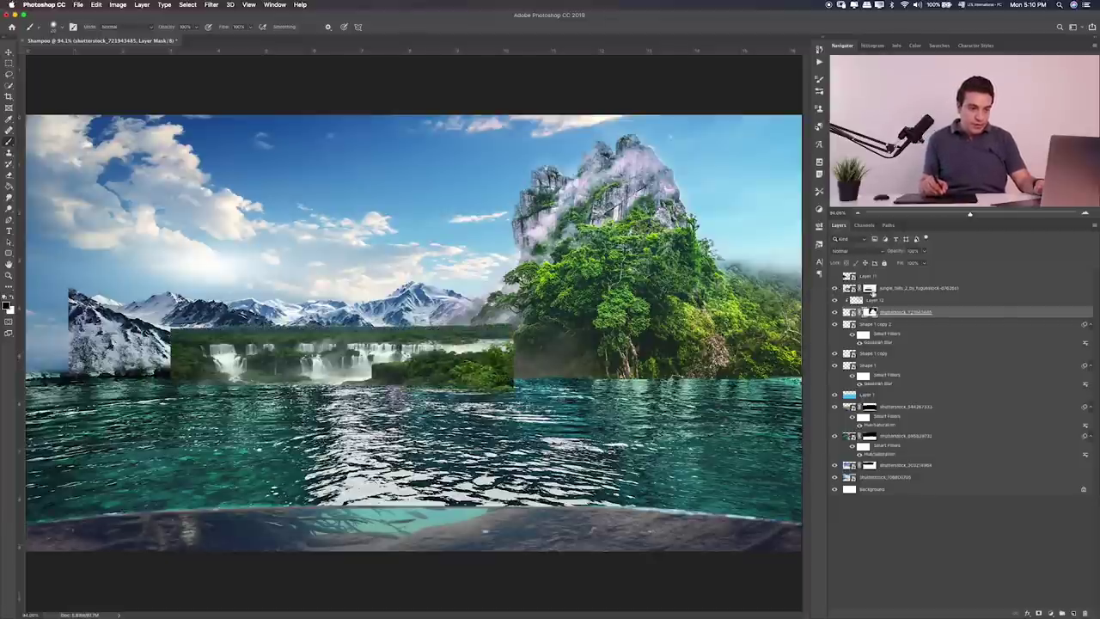
click(869, 288)
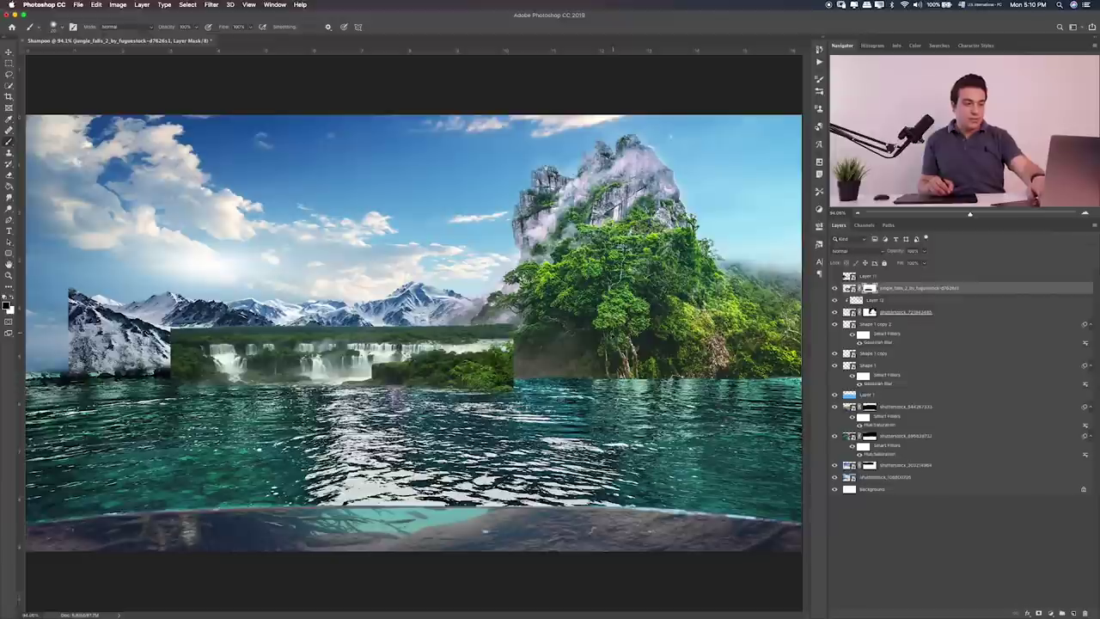
key(ctrl+plus)
key(ctrl+plus)
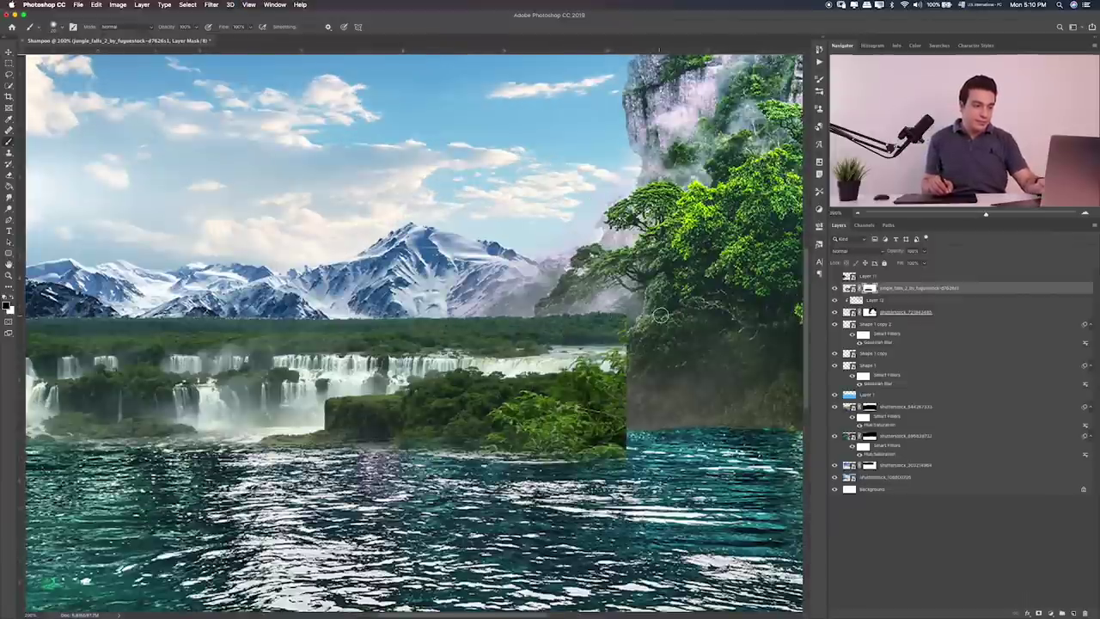
drag(660, 317, 116, 318)
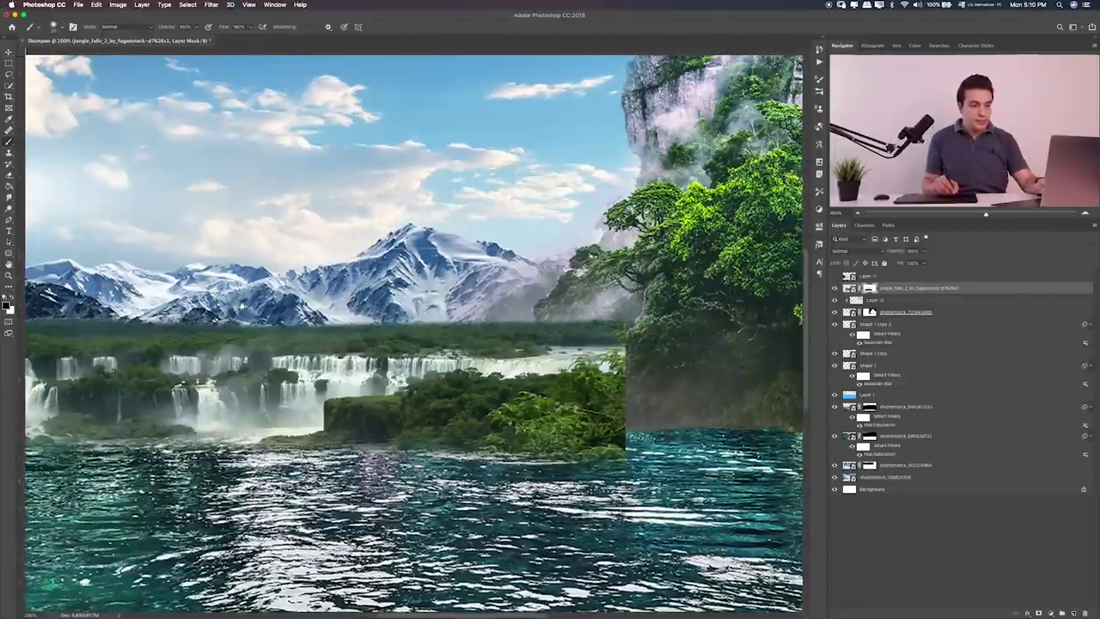
scroll(413, 335, left, 5)
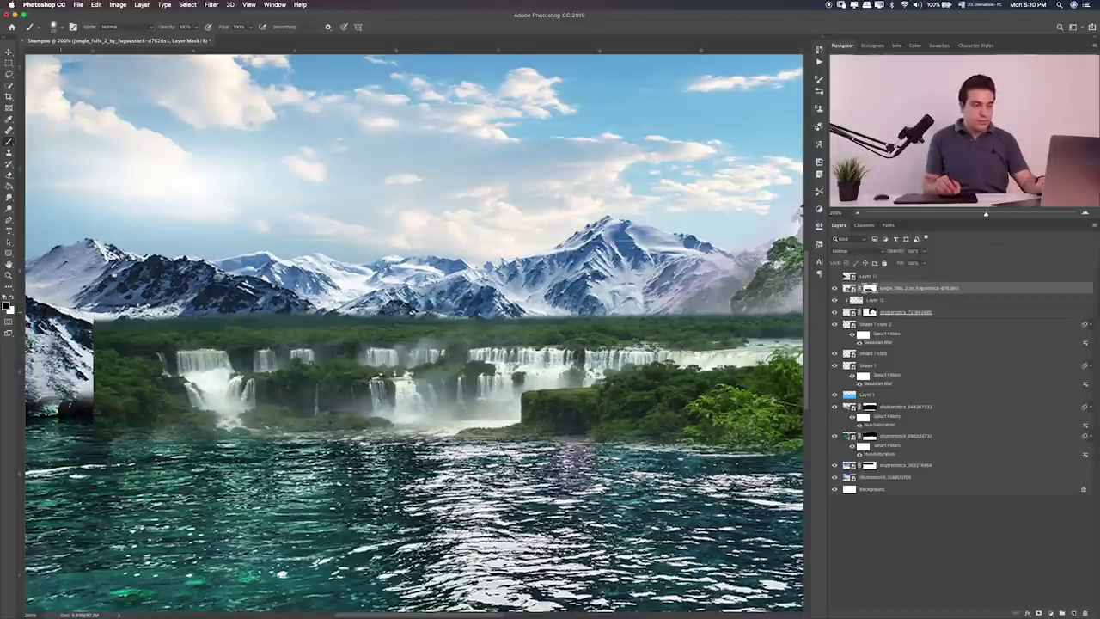
scroll(692, 311, right, 2)
scroll(692, 311, right, 2)
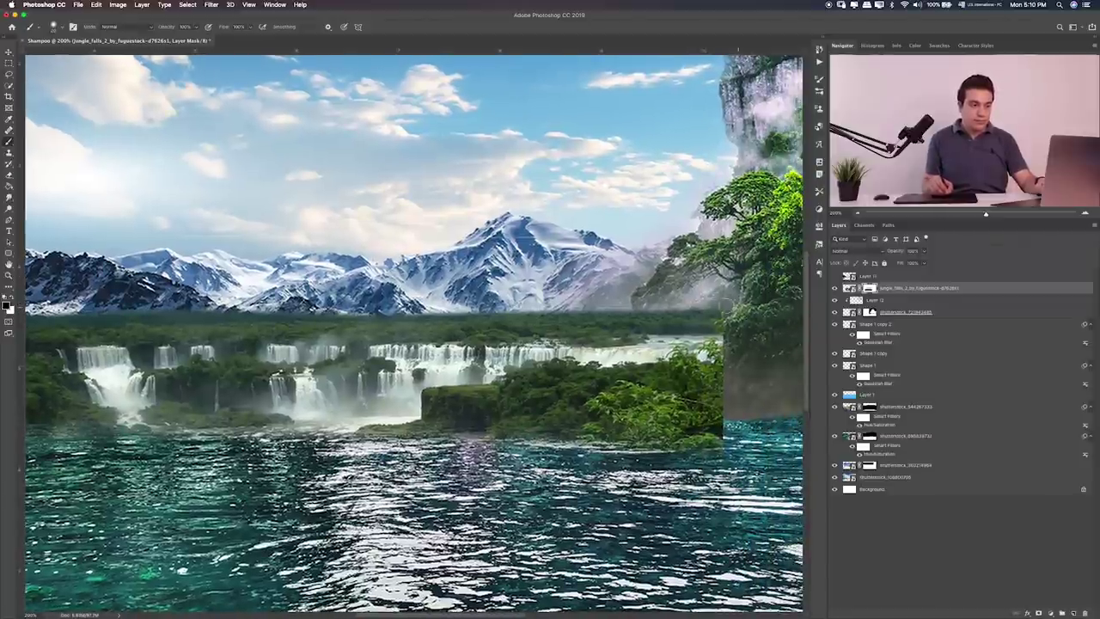
scroll(464, 313, left, 3)
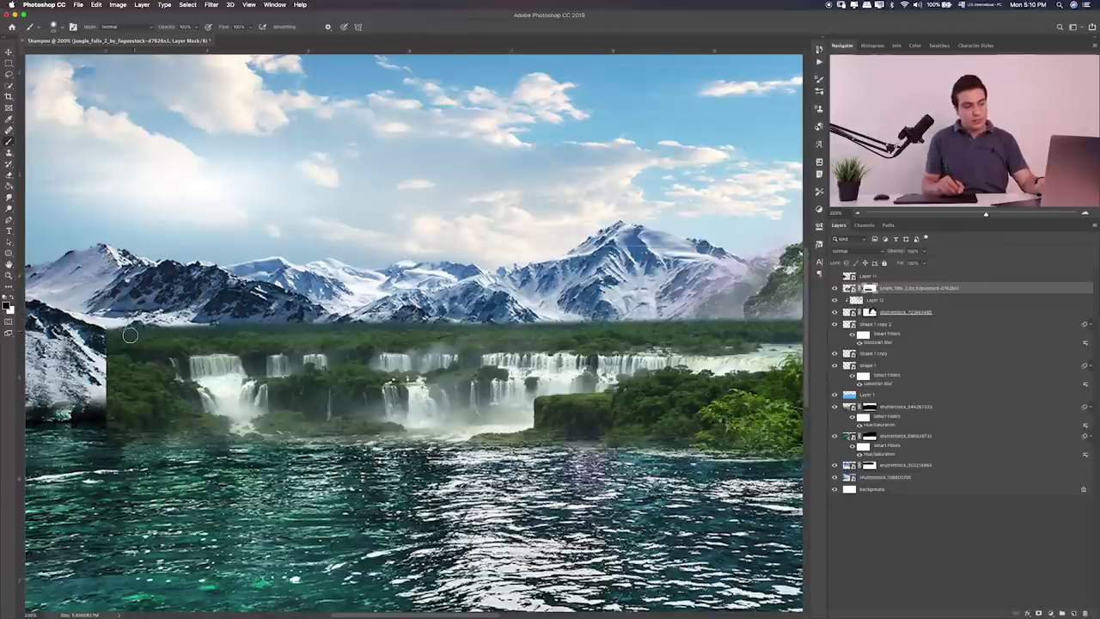
scroll(172, 327, left, 2)
scroll(178, 317, left, 2)
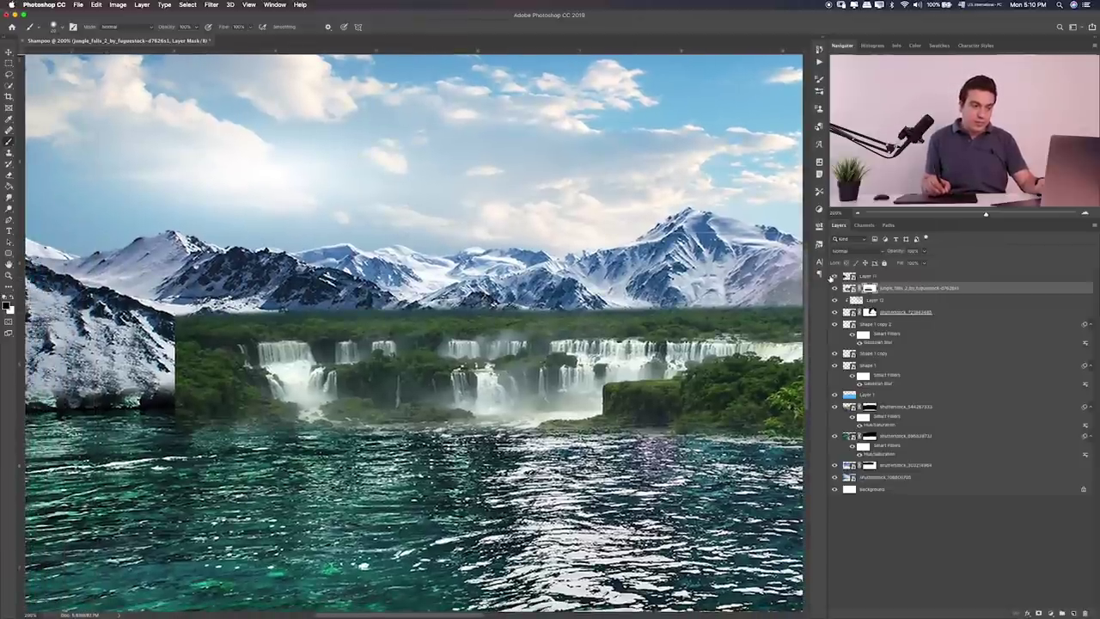
key(ctrl+minus)
key(ctrl+0)
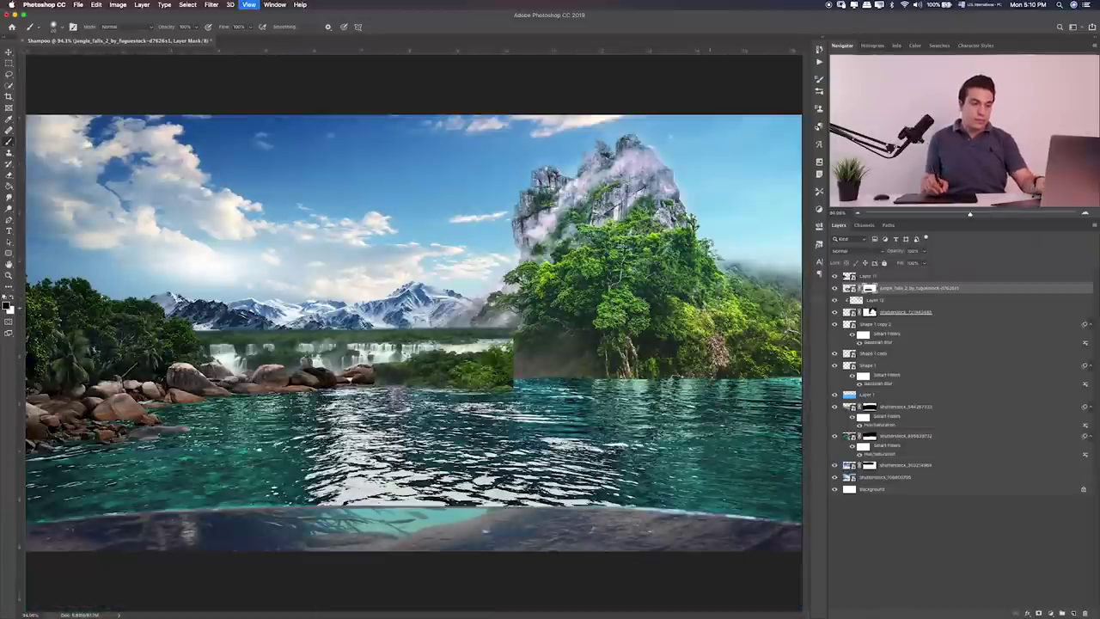
Step: Tilt the rocky shore layer (Layer 11) to the waterline, move it down and left, and commit
key(alt+bracketright)
key(ctrl+t)
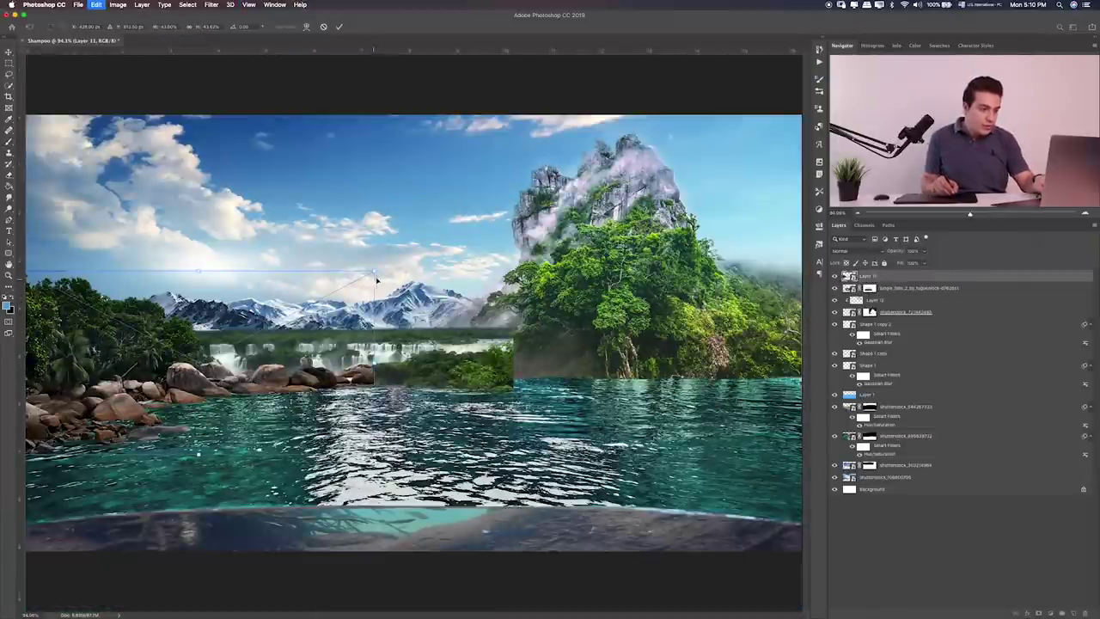
drag(376, 279, 358, 276)
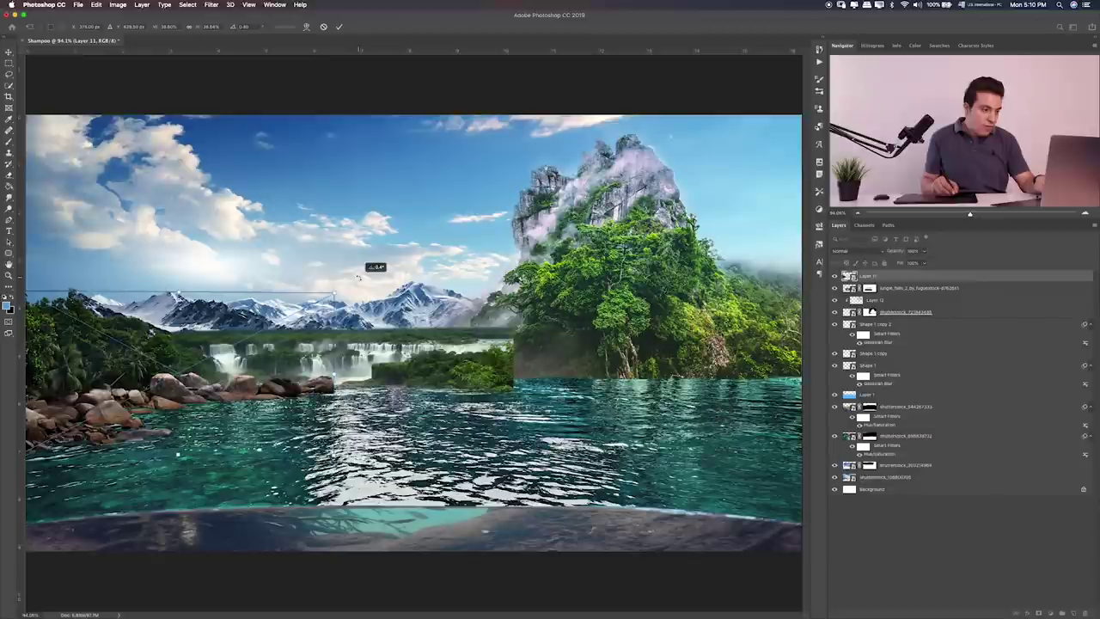
mouse_move(292, 313)
mouse_down()
mouse_move(274, 304)
mouse_move(290, 311)
mouse_up()
mouse_move(335, 279)
mouse_down()
mouse_move(288, 298)
mouse_move(339, 276)
mouse_move(305, 317)
mouse_move(339, 291)
mouse_up()
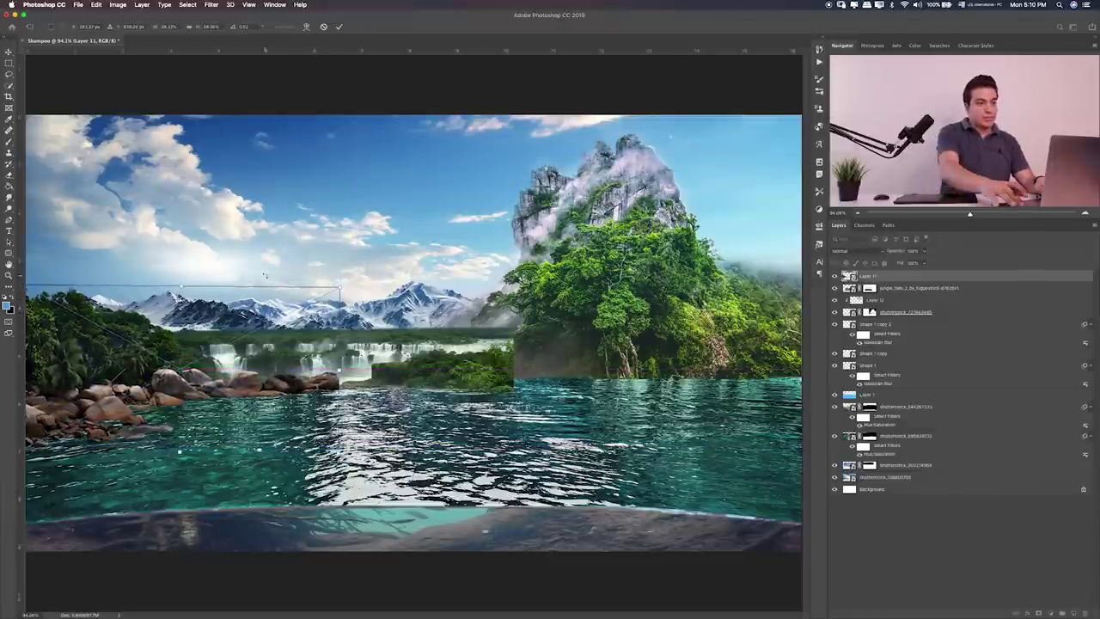
key(Return)
Step: Briefly toggle the waterfall layer's visibility, then select the jungle_falls layer
key(b)
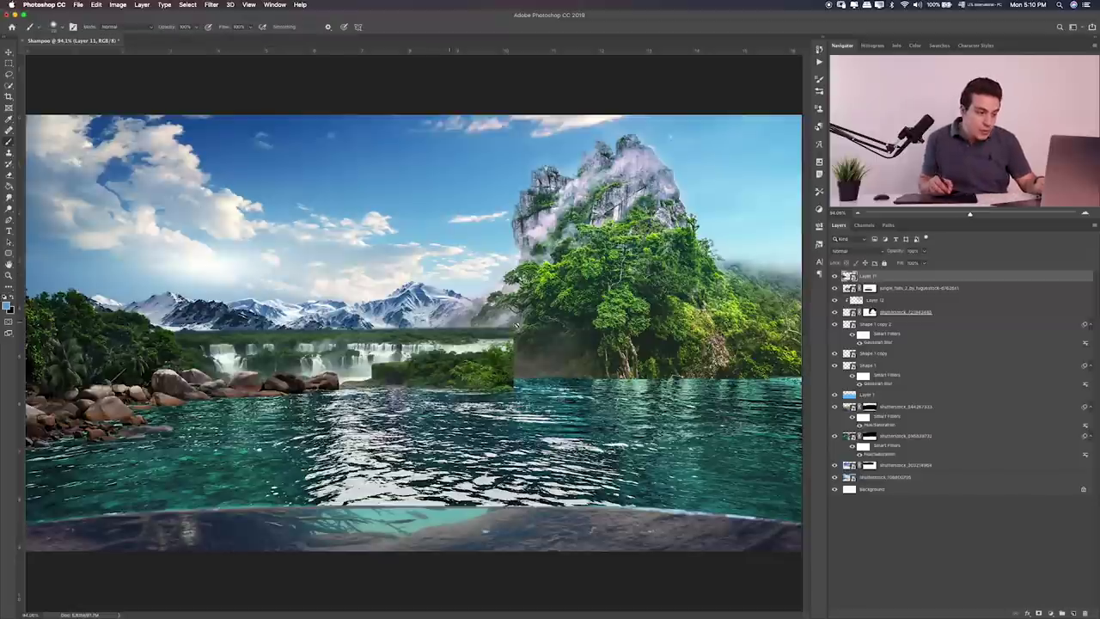
click(834, 288)
click(833, 287)
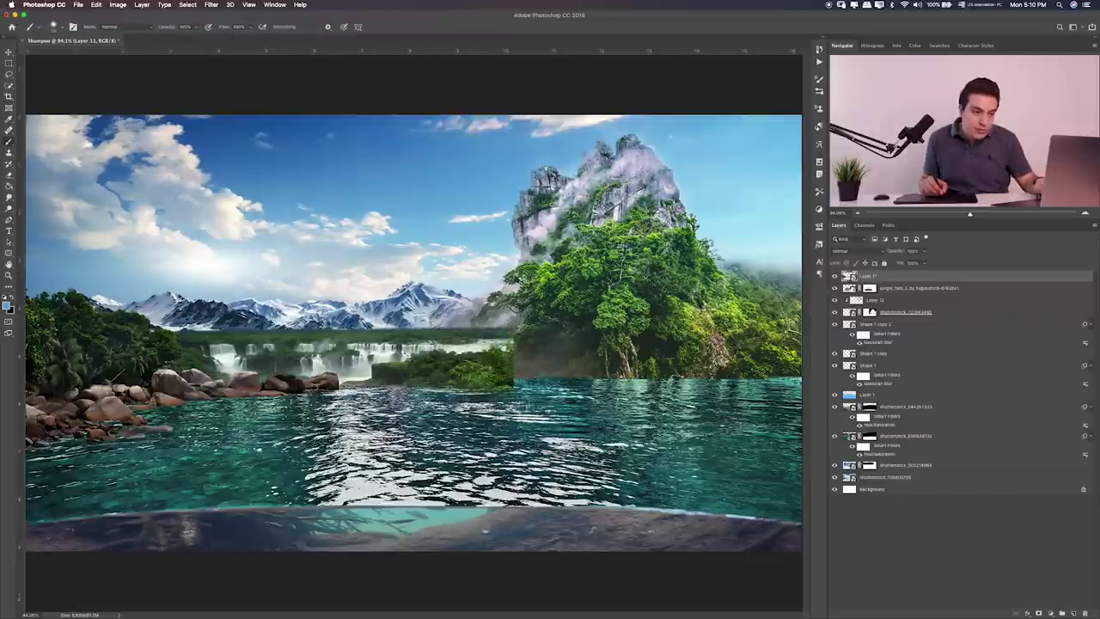
click(915, 290)
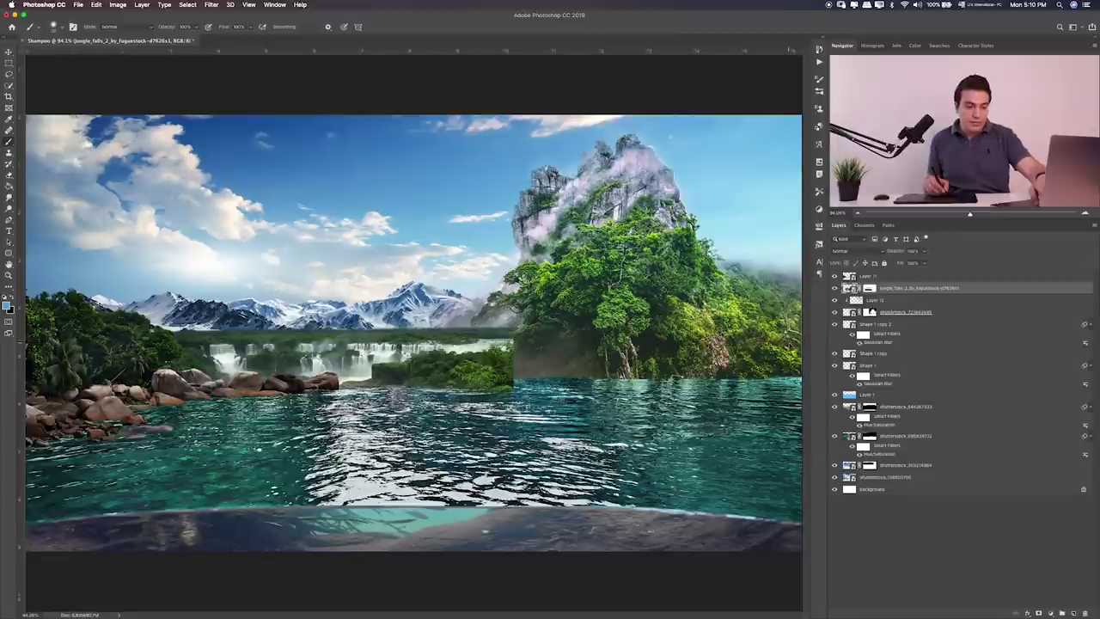
Step: Move jungle_falls beneath the shutterstock_721943485 mist layer
key(super+plus)
key(super+plus)
key(super+plus)
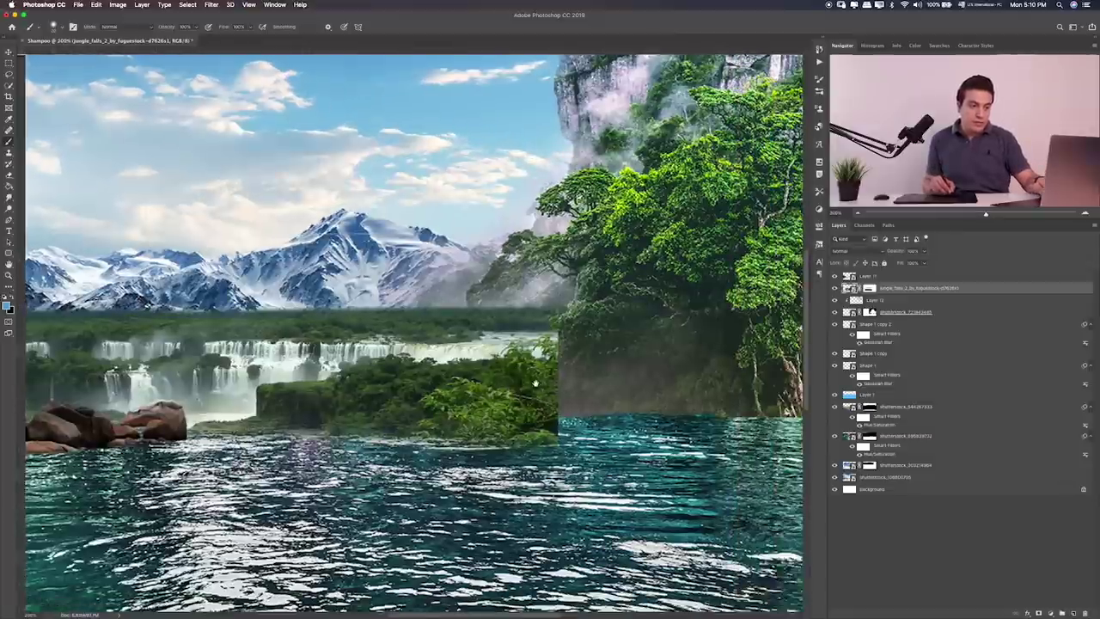
drag(961, 298, 956, 326)
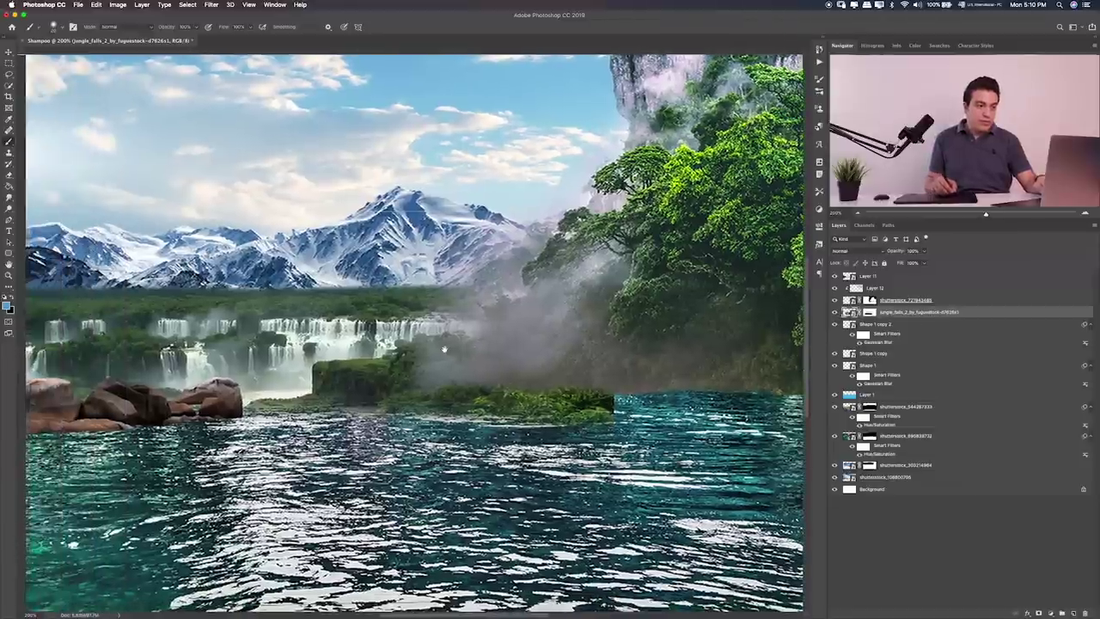
drag(349, 387, 445, 372)
Step: Lower the tree and fog layers about 25 px and nudge the mountain layer slightly down
click(919, 300)
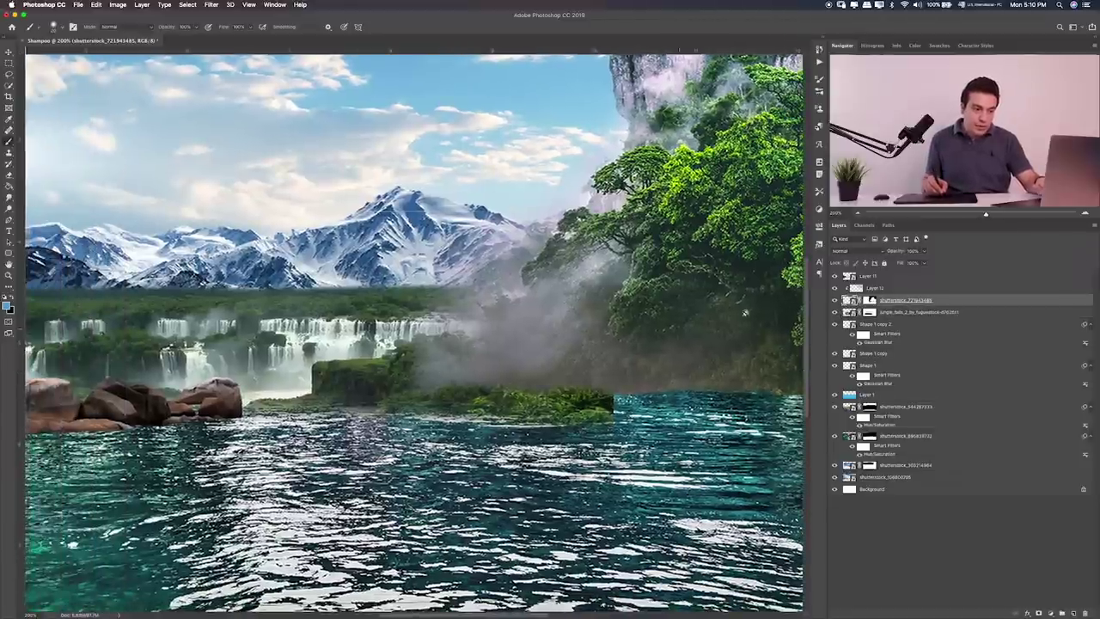
click(894, 293)
key(v)
drag(744, 329, 742, 350)
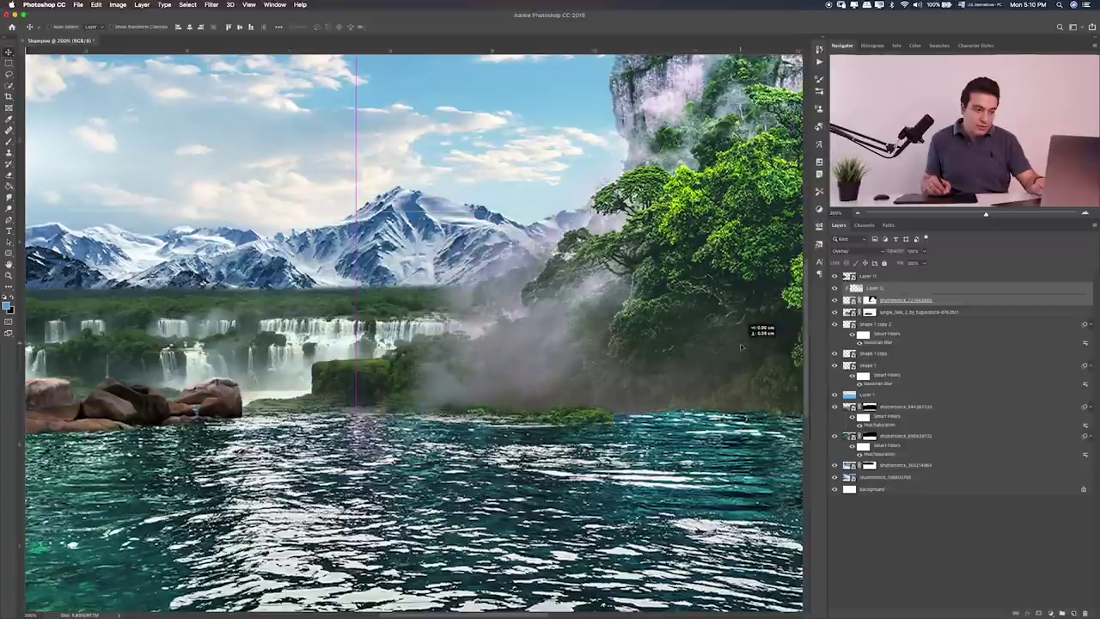
key(ctrl+0)
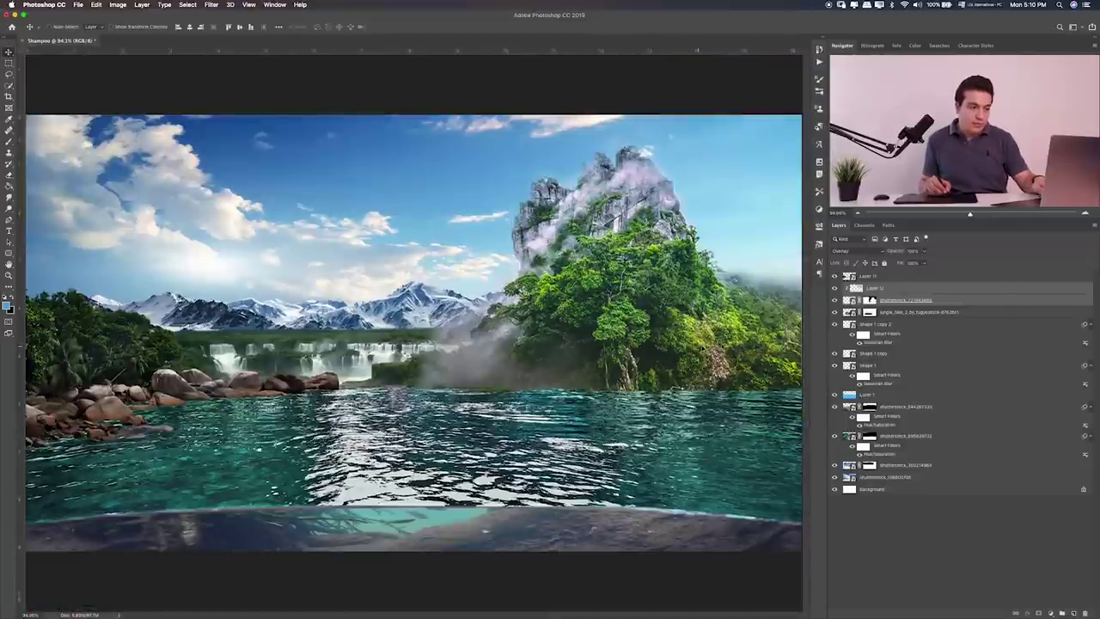
drag(712, 325, 706, 330)
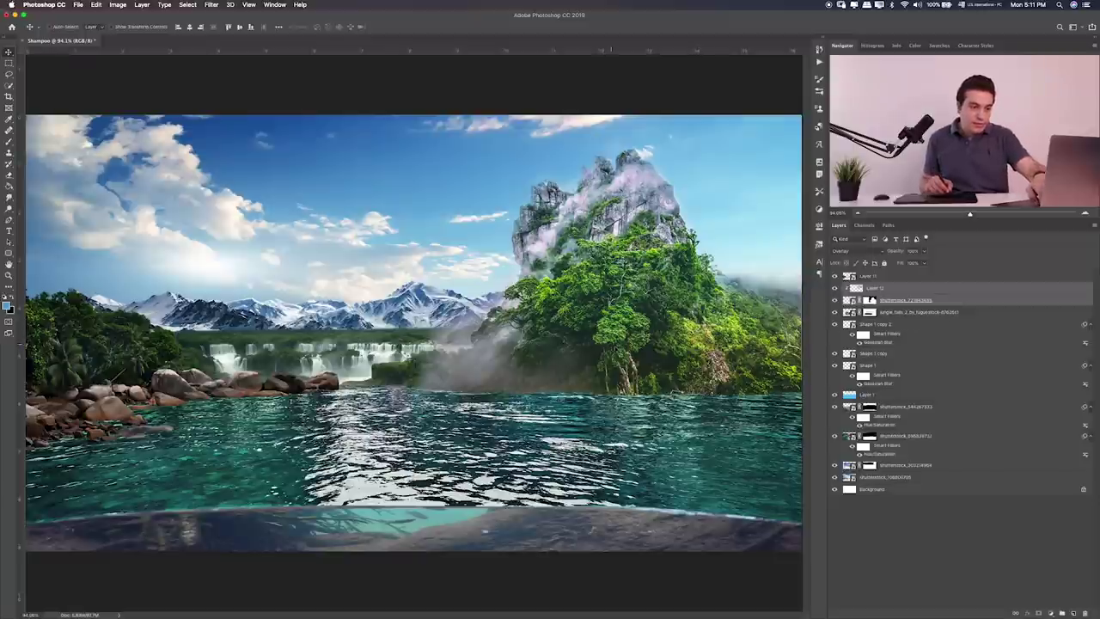
Step: Paint black at 20% opacity on the mist layer mask to clear mist over the green bushes
key(ctrl+plus)
key(ctrl+plus)
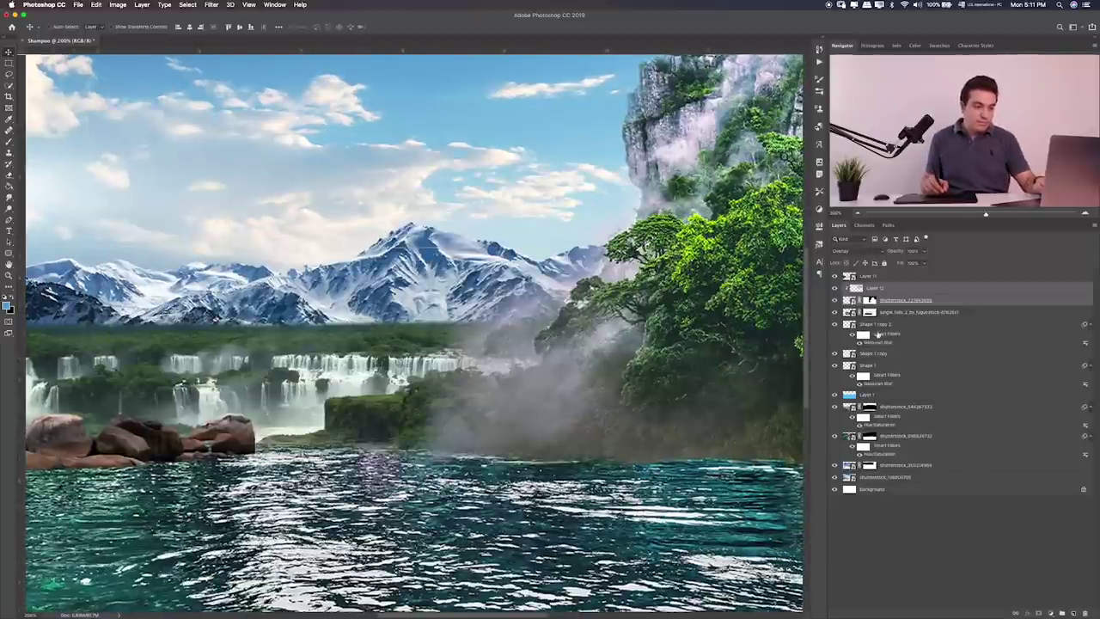
click(834, 300)
click(835, 300)
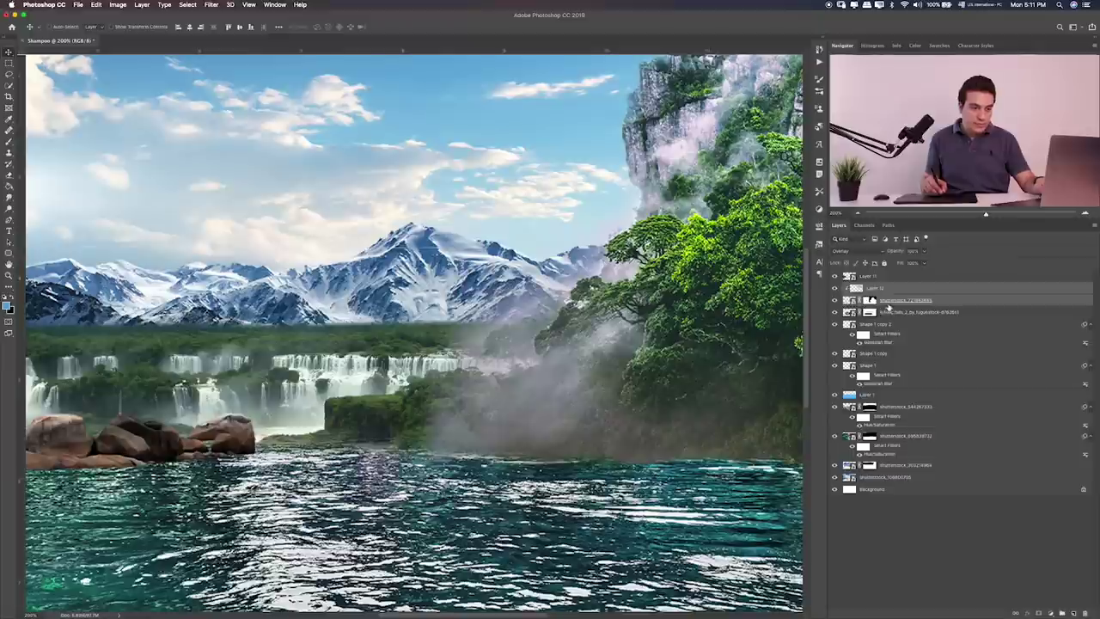
click(869, 300)
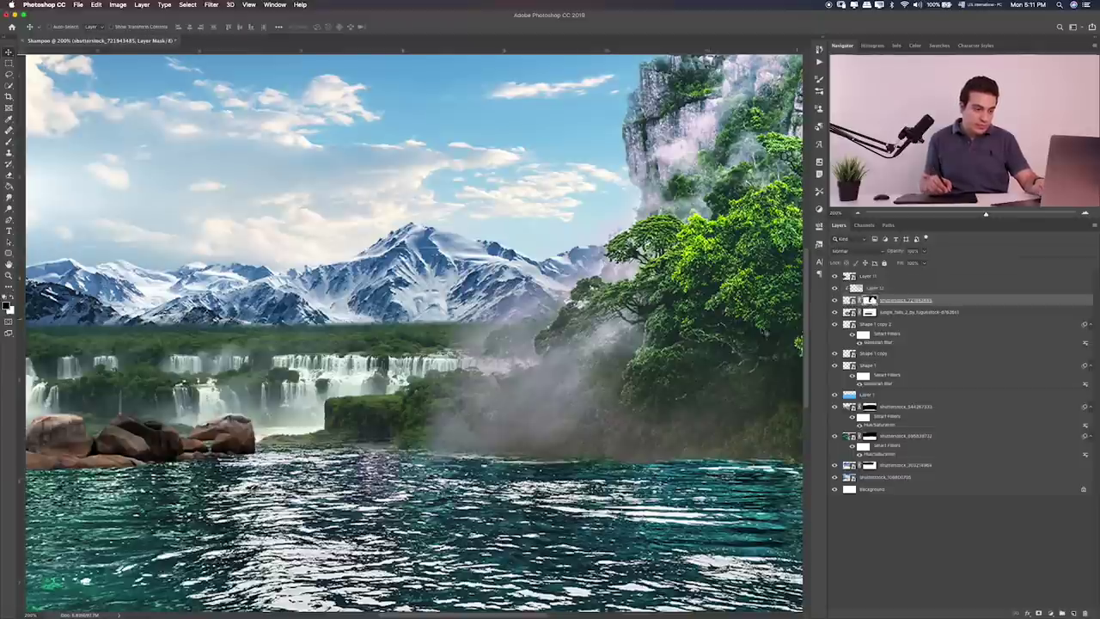
key(b)
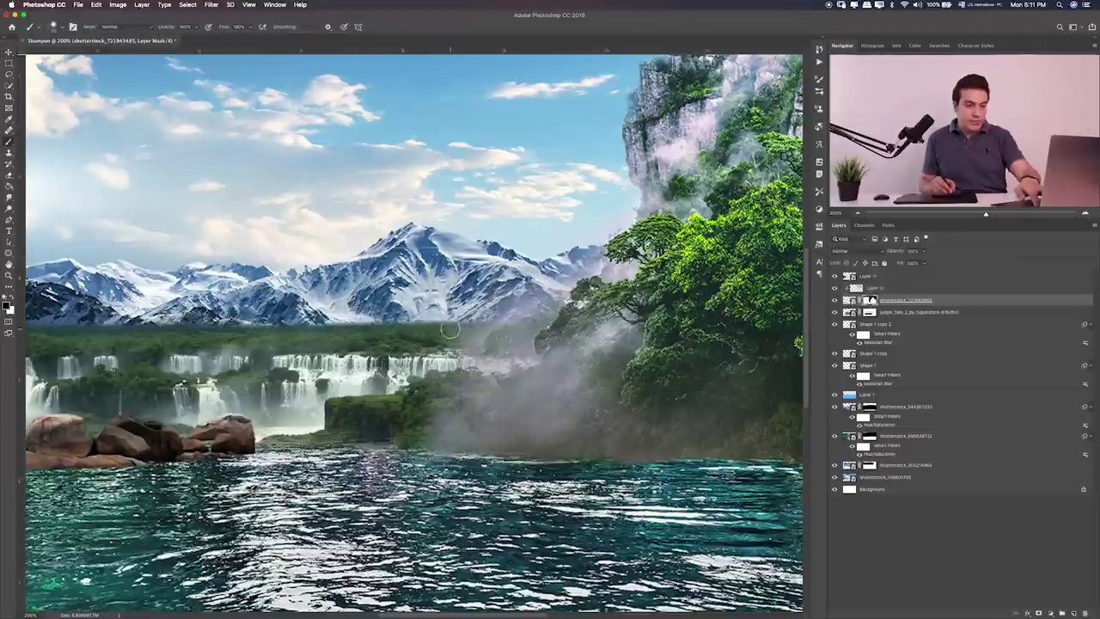
key(2)
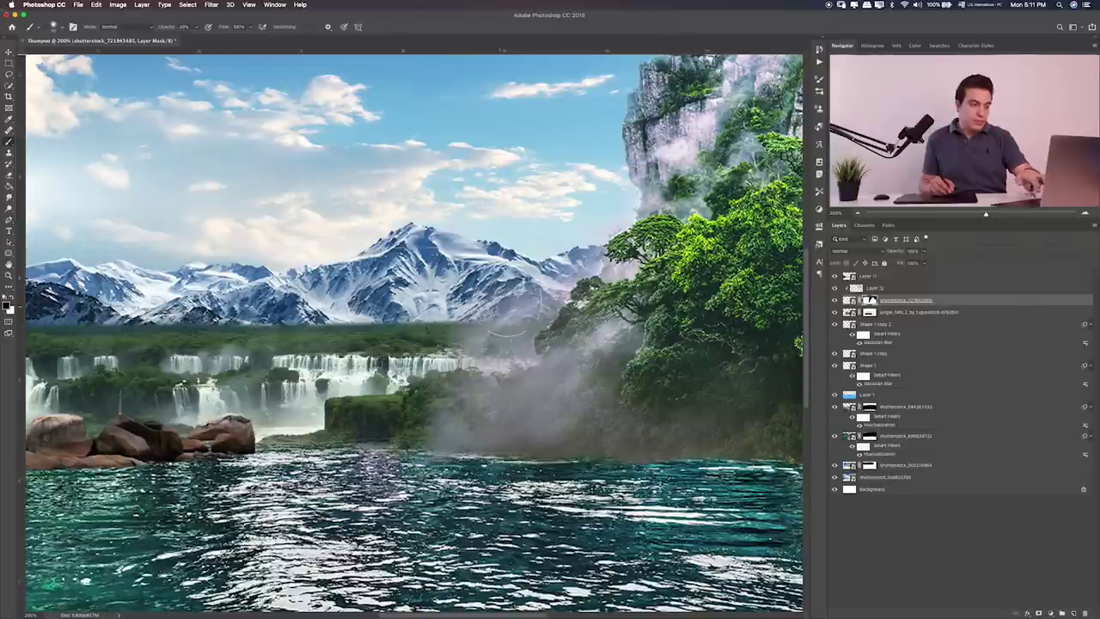
key(bracketright)
key(bracketright)
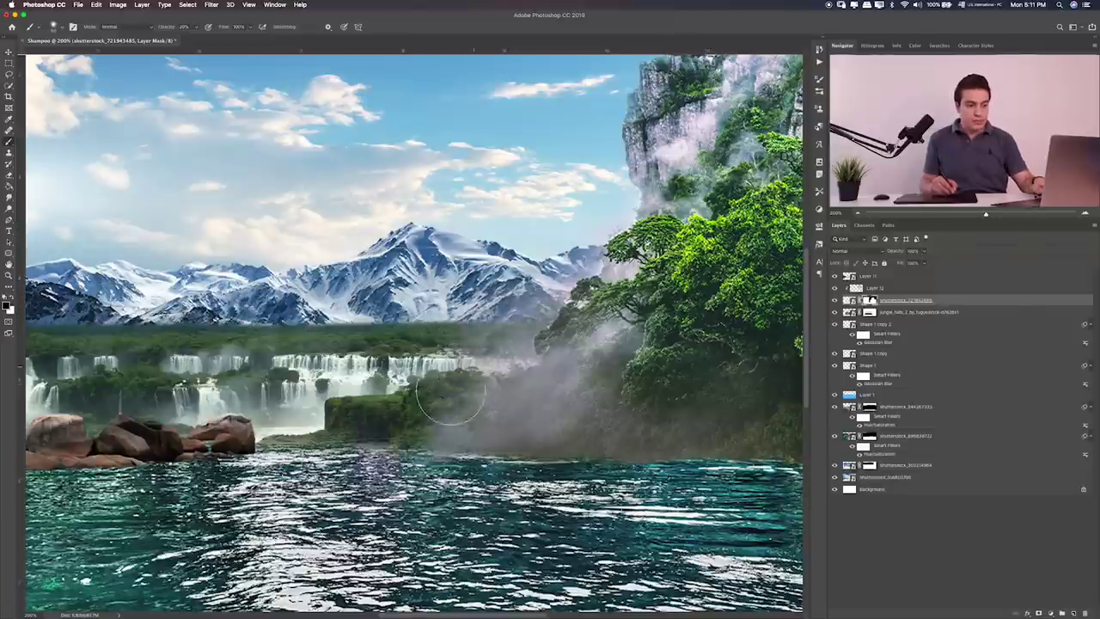
mouse_move(496, 344)
mouse_down()
mouse_move(441, 405)
mouse_move(527, 405)
mouse_move(430, 418)
mouse_move(514, 402)
mouse_up()
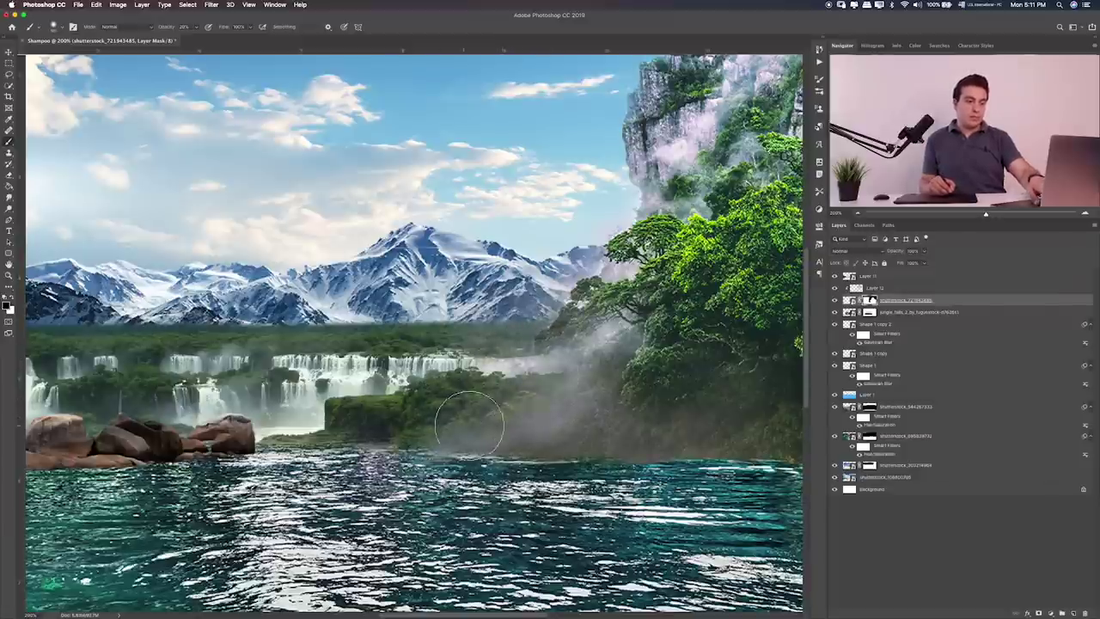
key(ctrl+0)
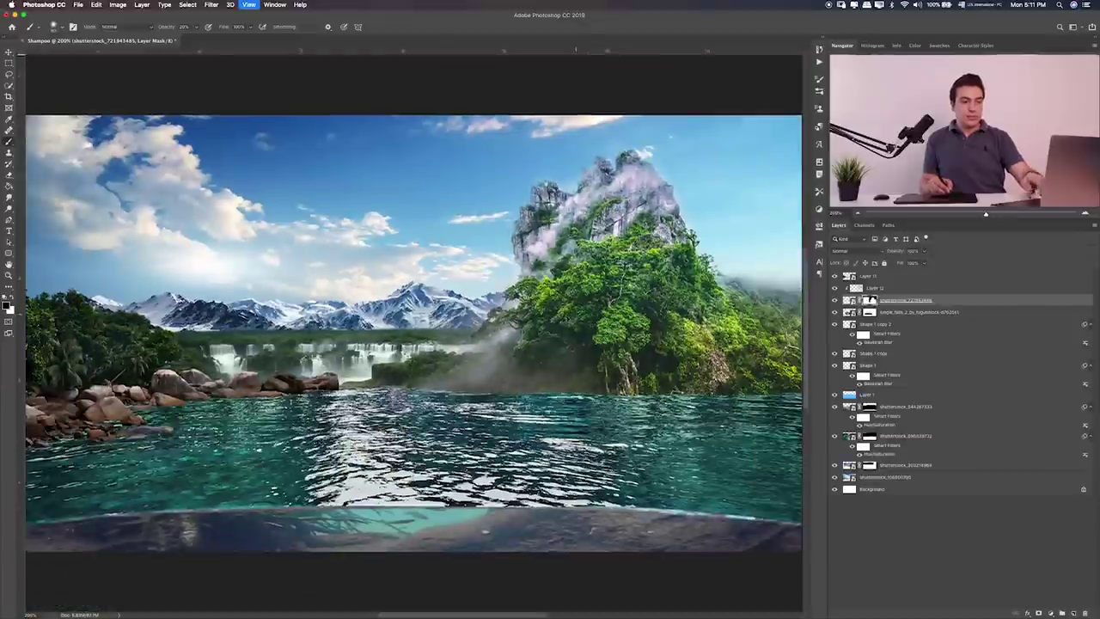
key(m)
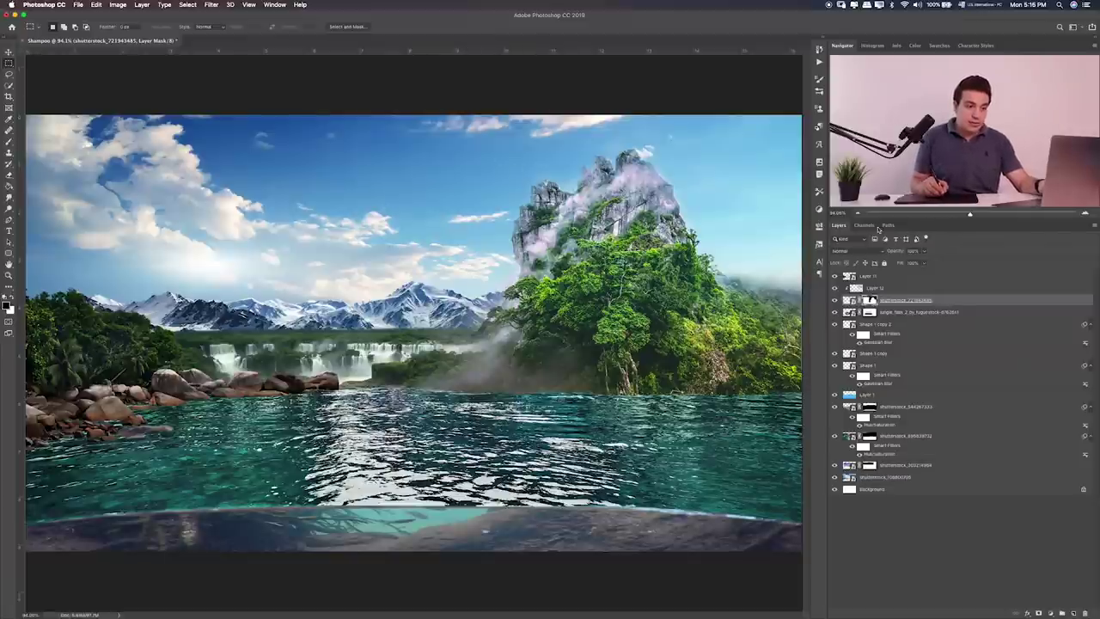
Step: Group all layers from Layer 11 down to the bottom image layer
click(870, 276)
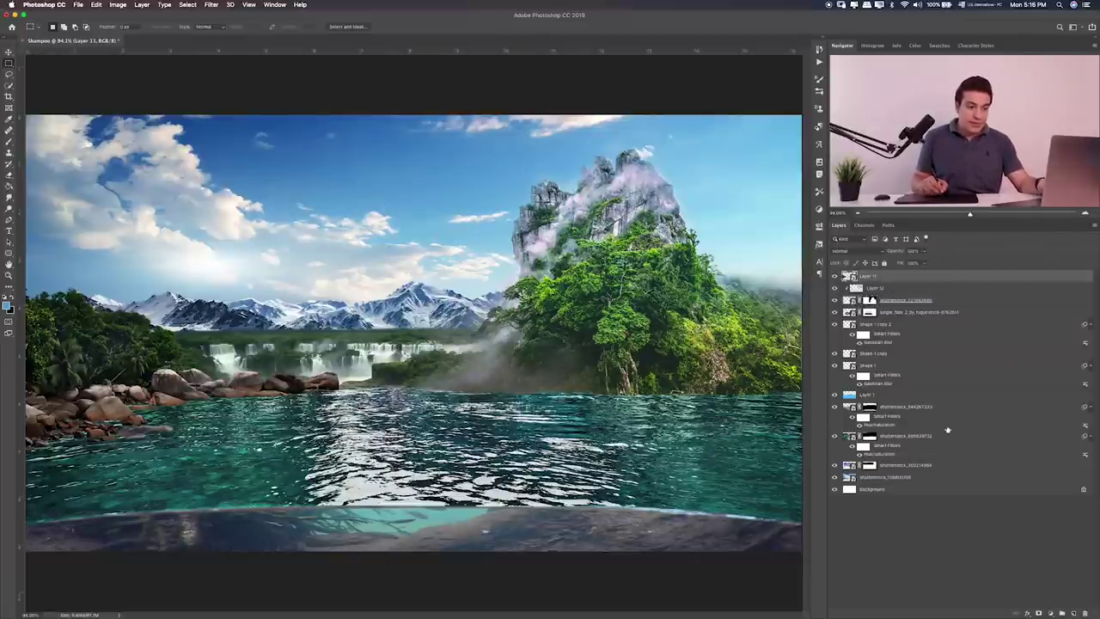
shift+click(918, 469)
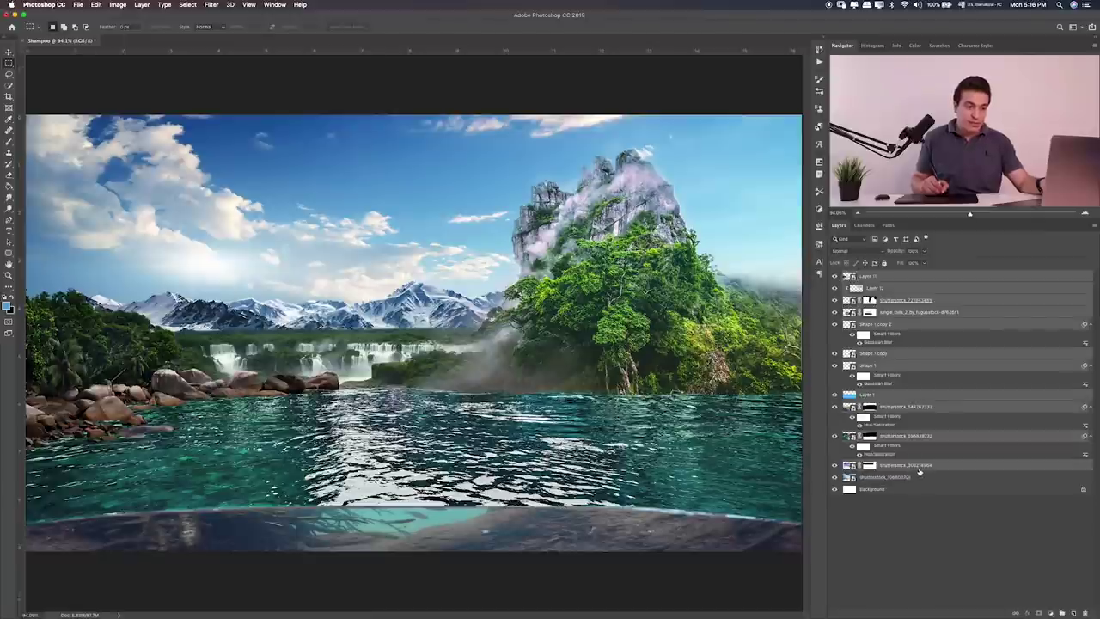
shift+click(911, 478)
key(ctrl+g)
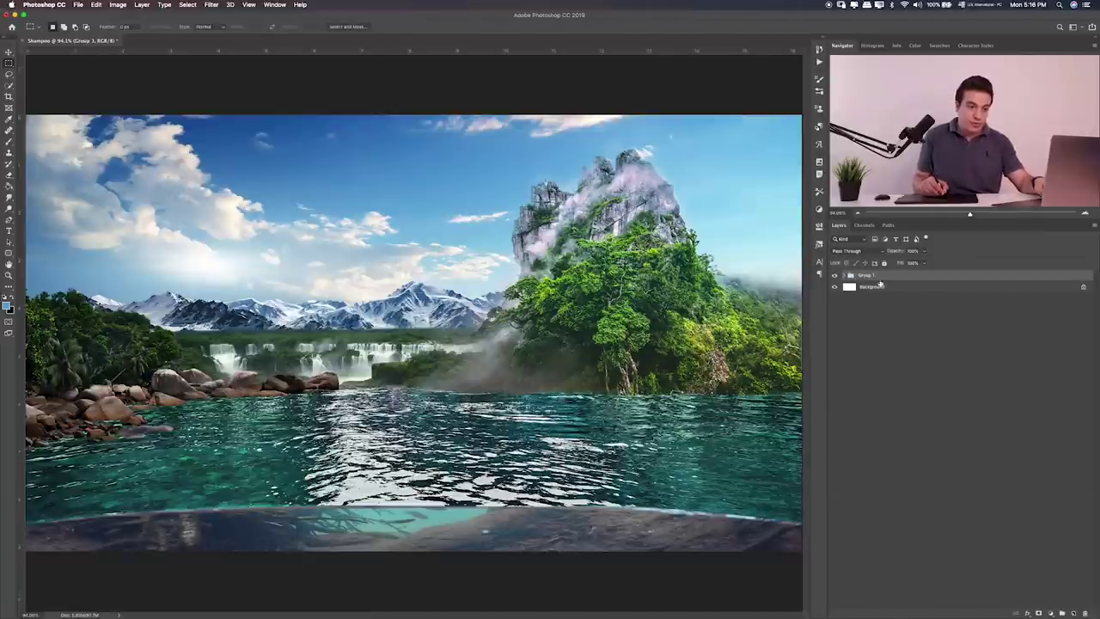
Step: Rename the new group 'Background' and give it a blue label
double_click(867, 275)
text(hi)
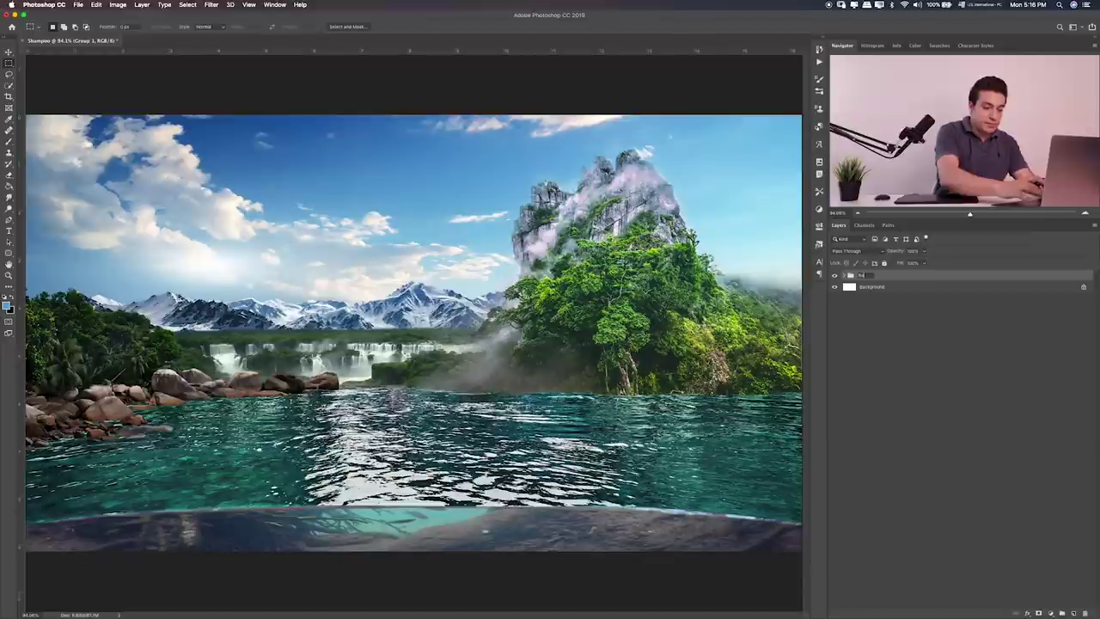
text(ckgro)
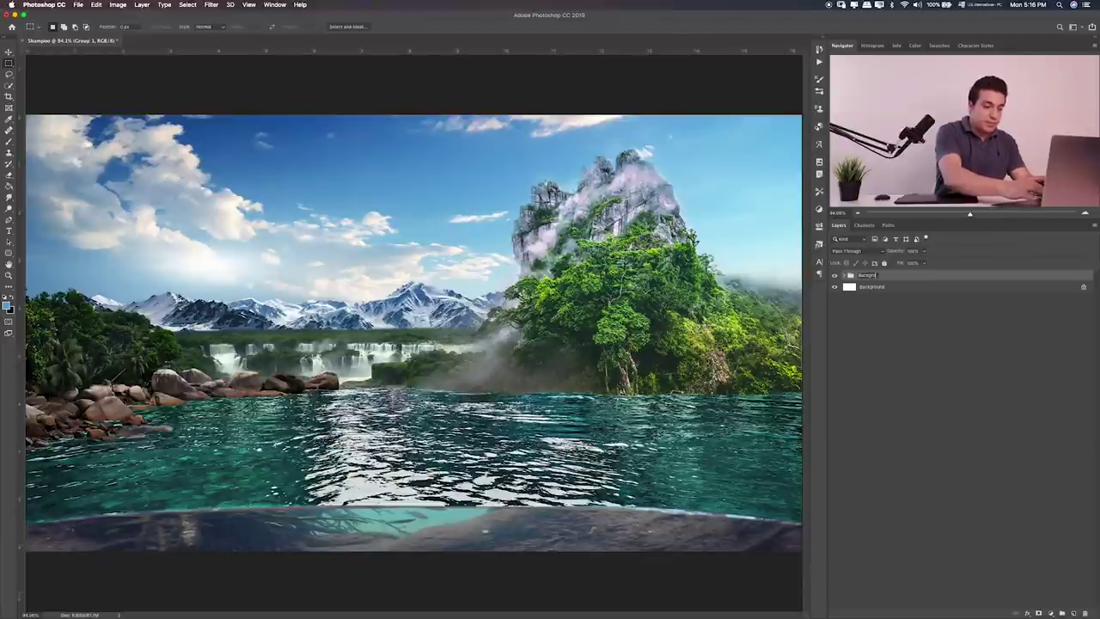
text(und)
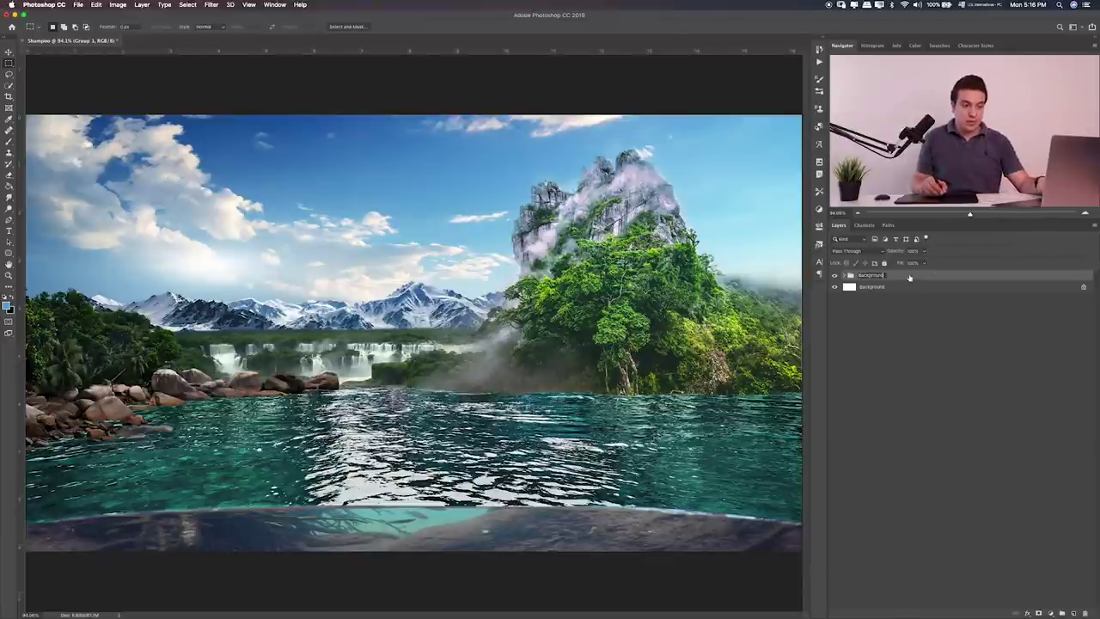
key(Return)
right_click(963, 283)
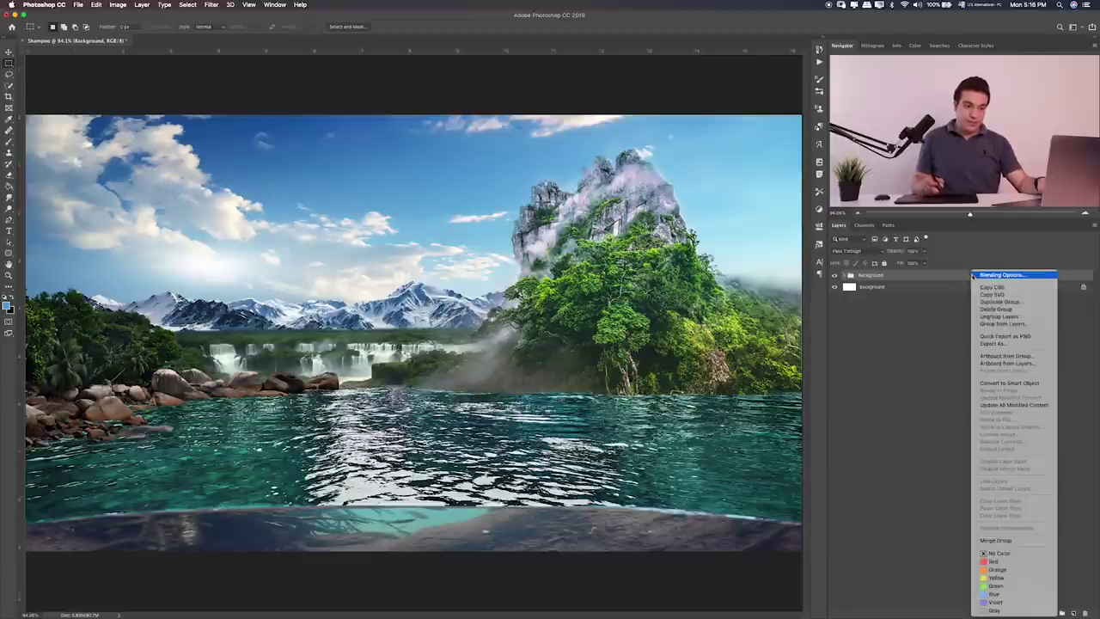
click(993, 594)
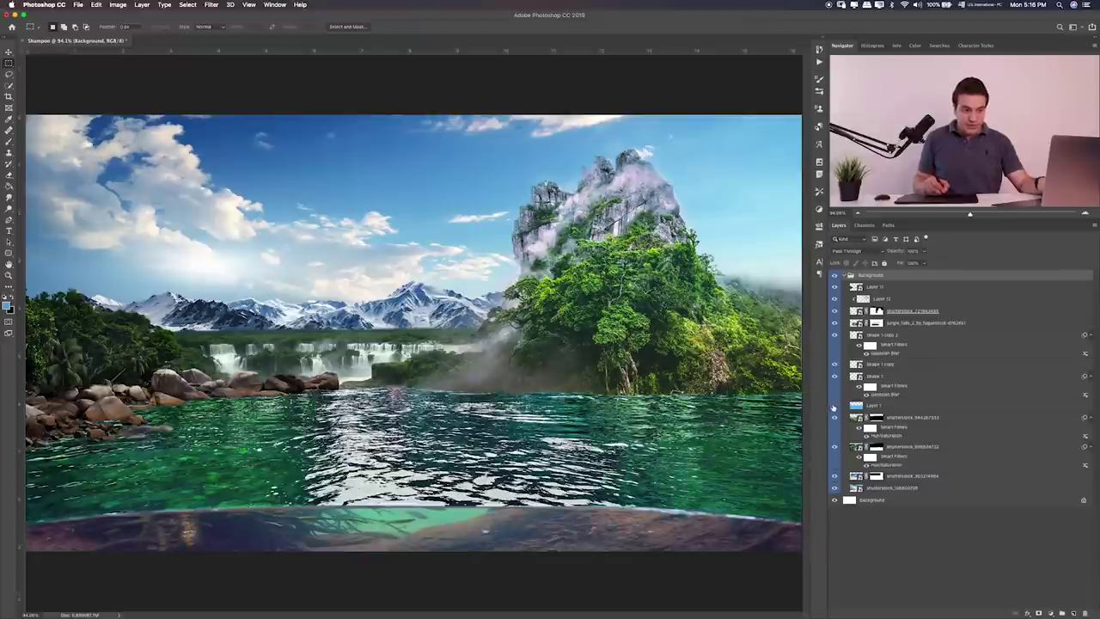
click(874, 407)
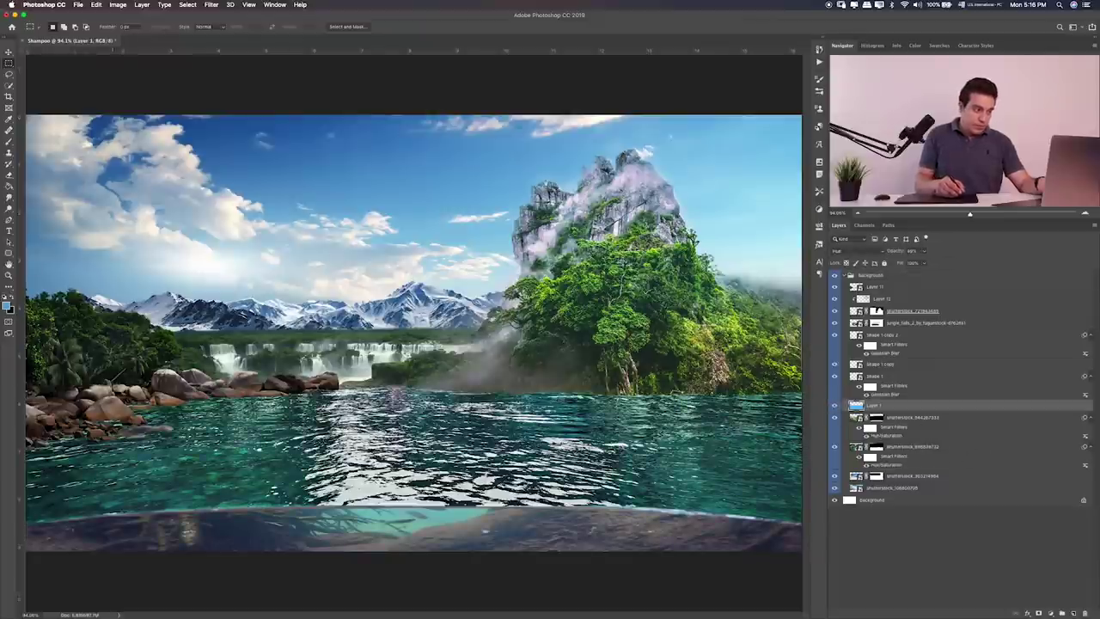
Step: Add a new layer above Layer 11 and paint large soft haze over the left treeline and mountains
key(b)
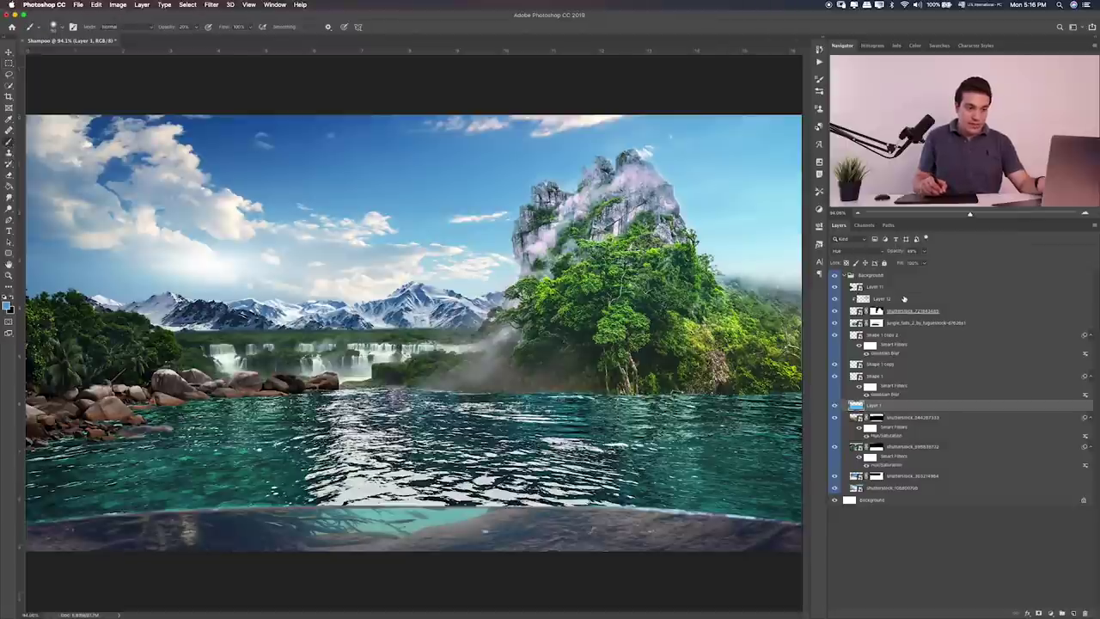
click(903, 287)
shift+click(886, 376)
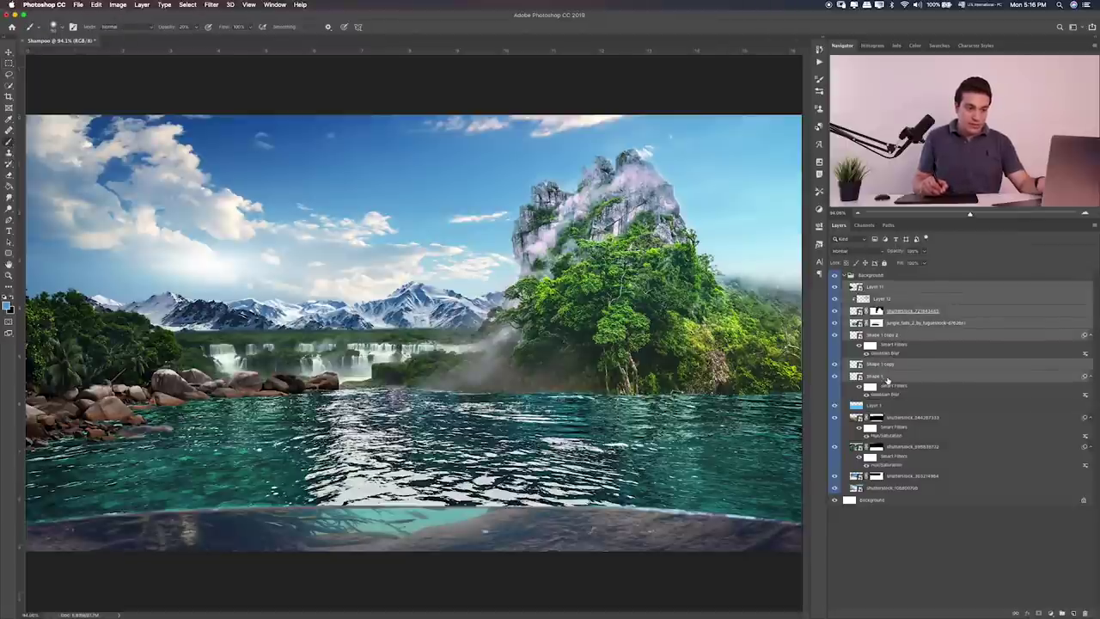
click(903, 289)
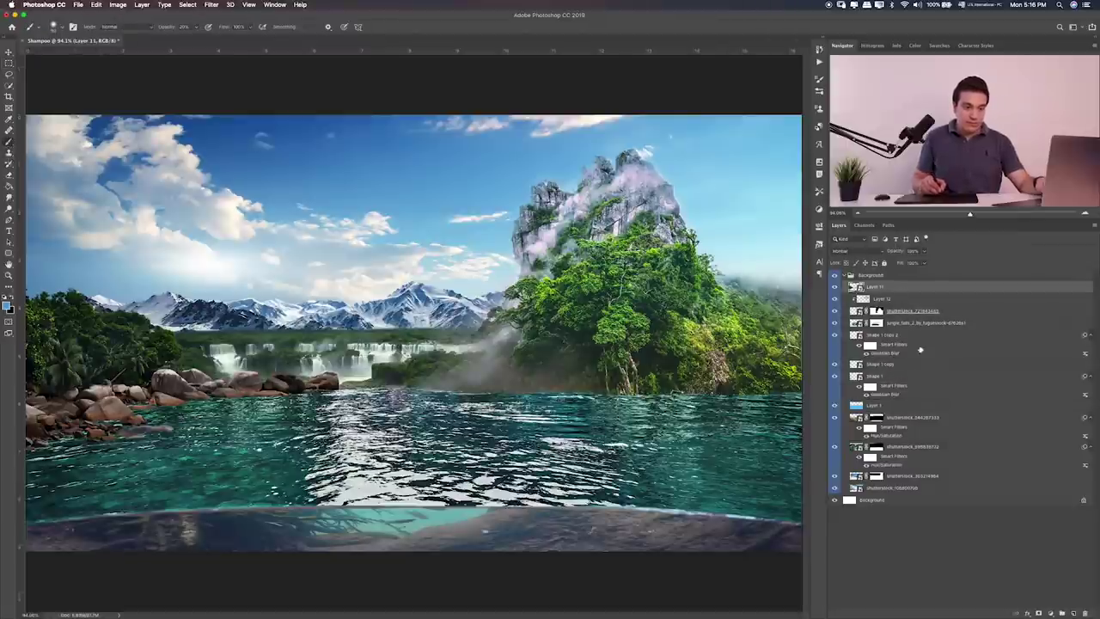
click(1074, 613)
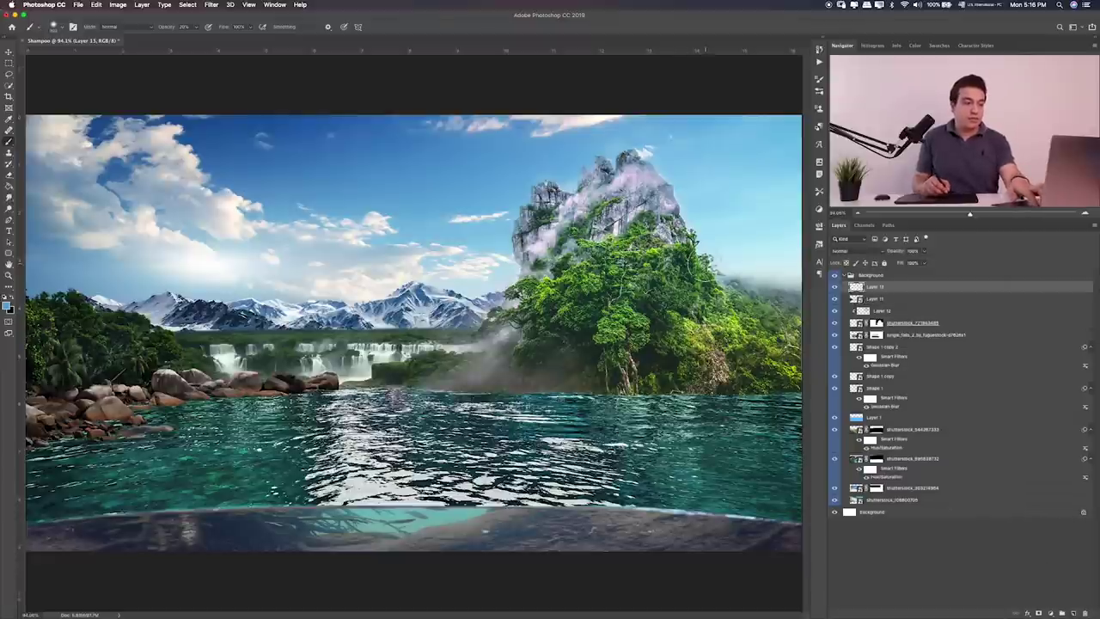
key(bracketright)
key(bracketright)
key(bracketright)
key(bracketright)
key(bracketright)
key(bracketright)
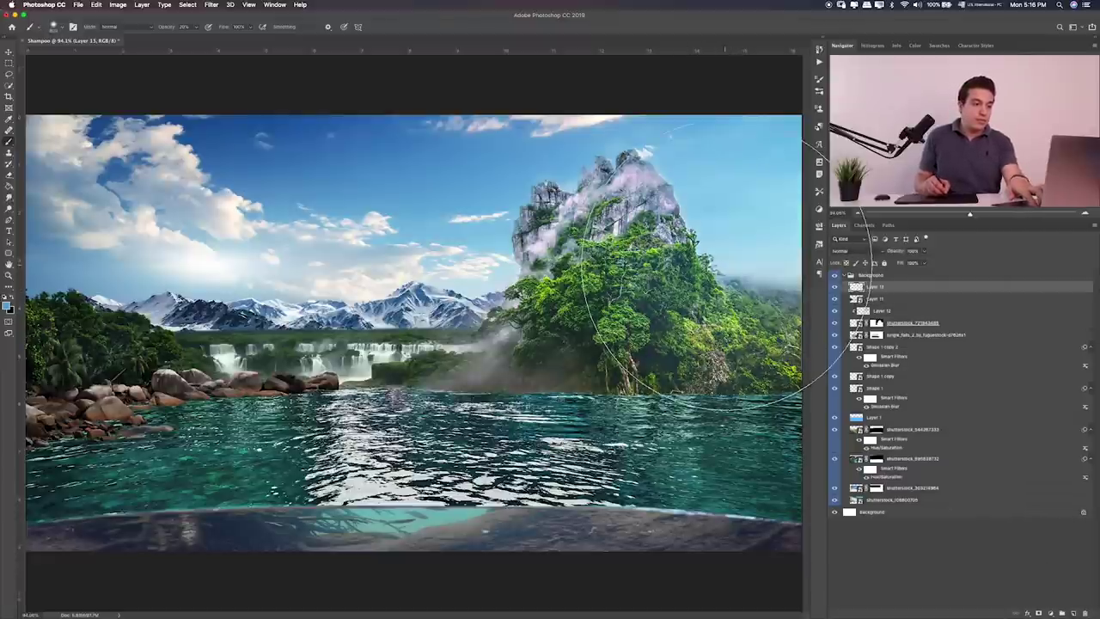
key(bracketright)
key(bracketright)
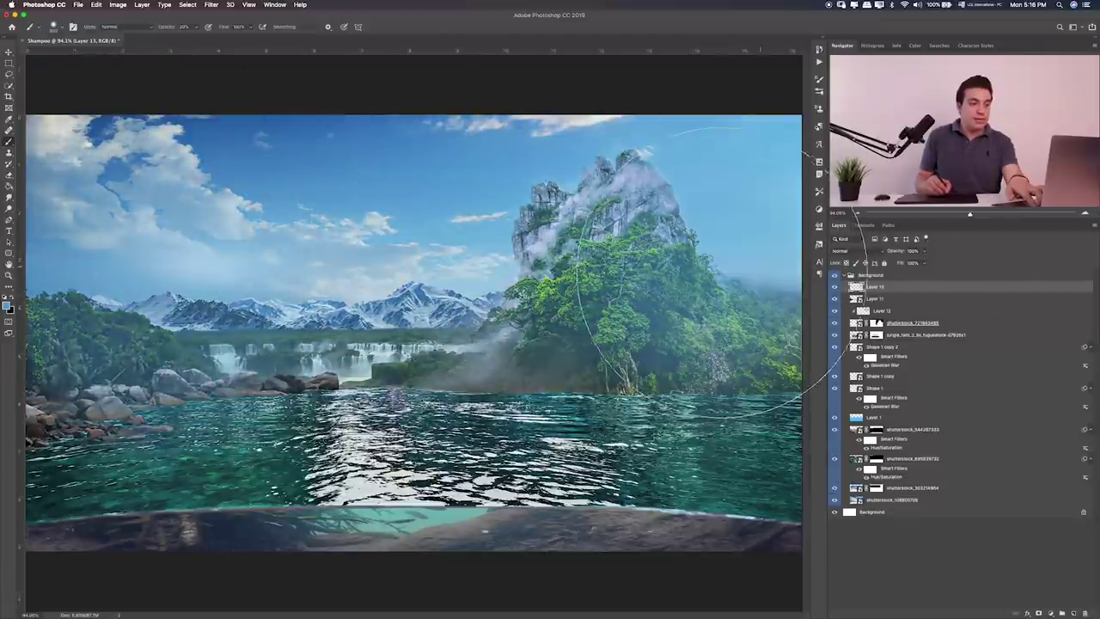
drag(95, 369, 189, 310)
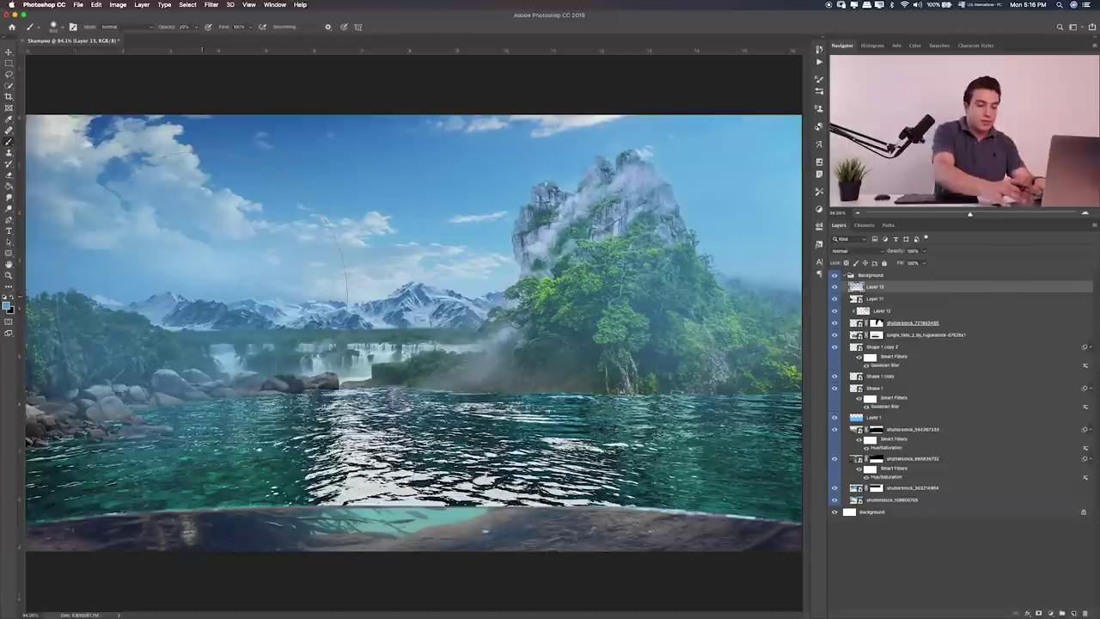
Step: Set the haze layer to Color blend at 22% opacity and toggle it to compare
key(v)
key(shift+plus)
key(shift+plus)
key(shift+plus)
key(shift+plus)
key(shift+plus)
key(shift+plus)
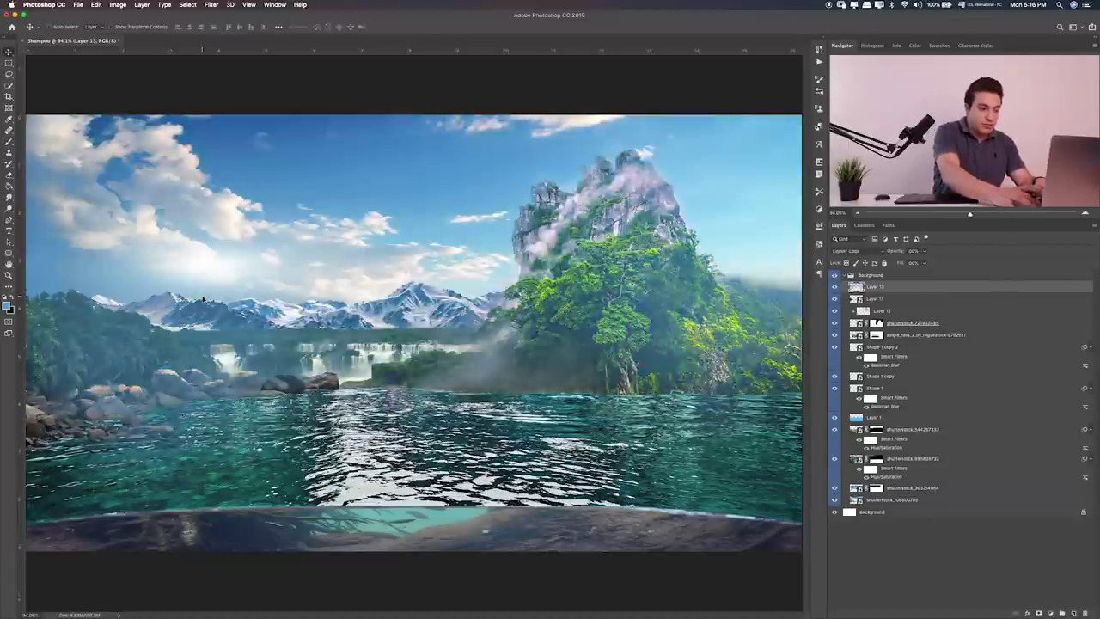
key(shift+plus)
key(shift+minus)
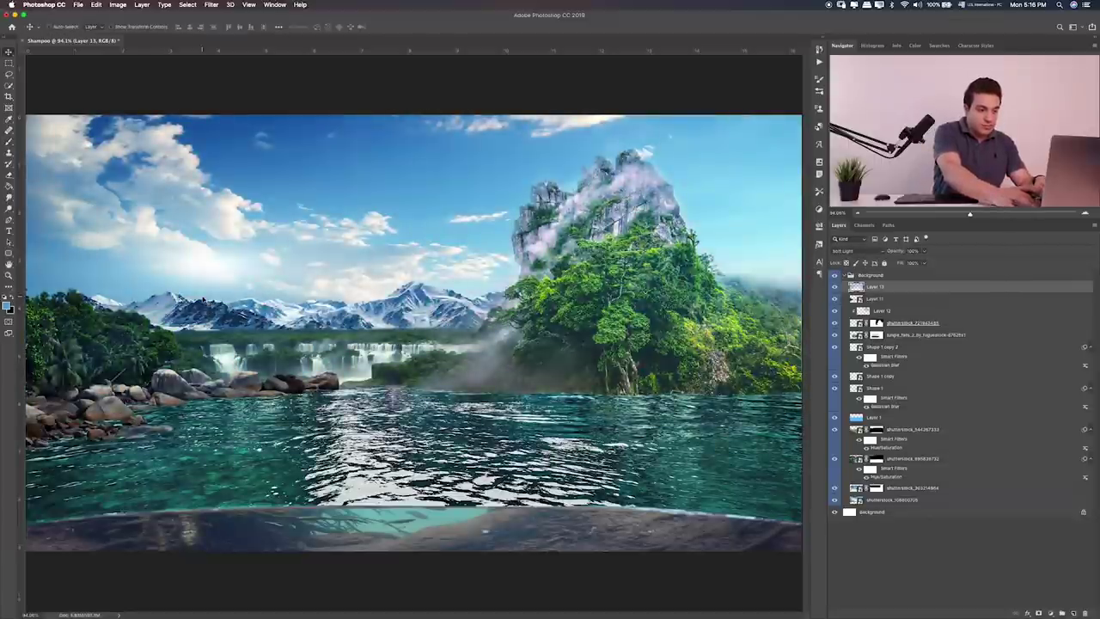
key(shift+plus)
key(shift+plus)
key(shift+plus)
key(shift+plus)
key(shift+plus)
key(shift+plus)
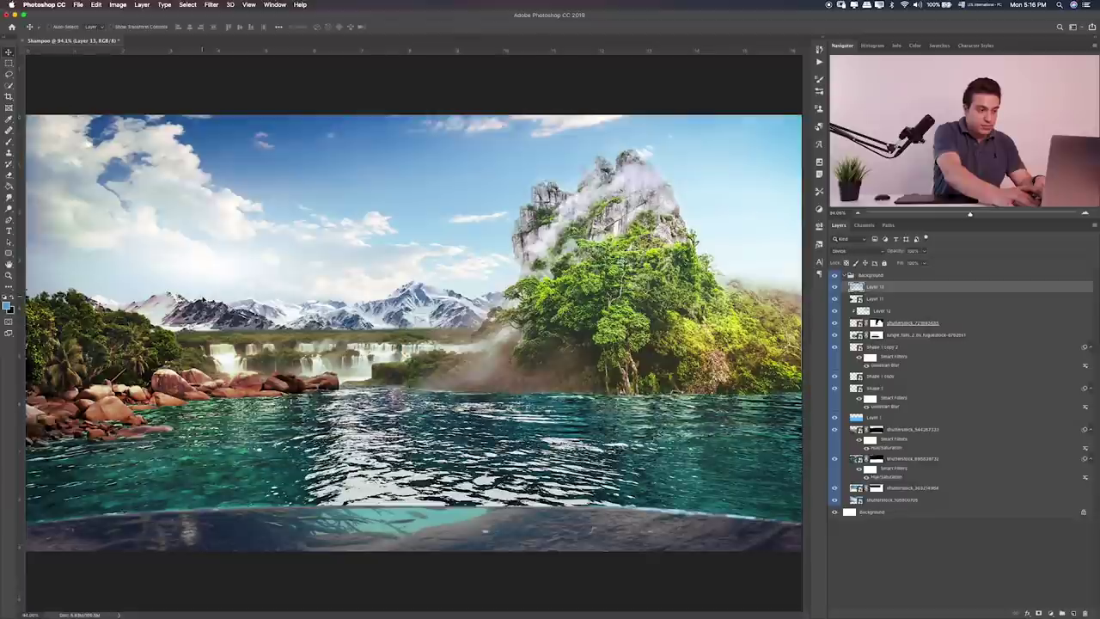
key(shift+plus)
key(shift+plus)
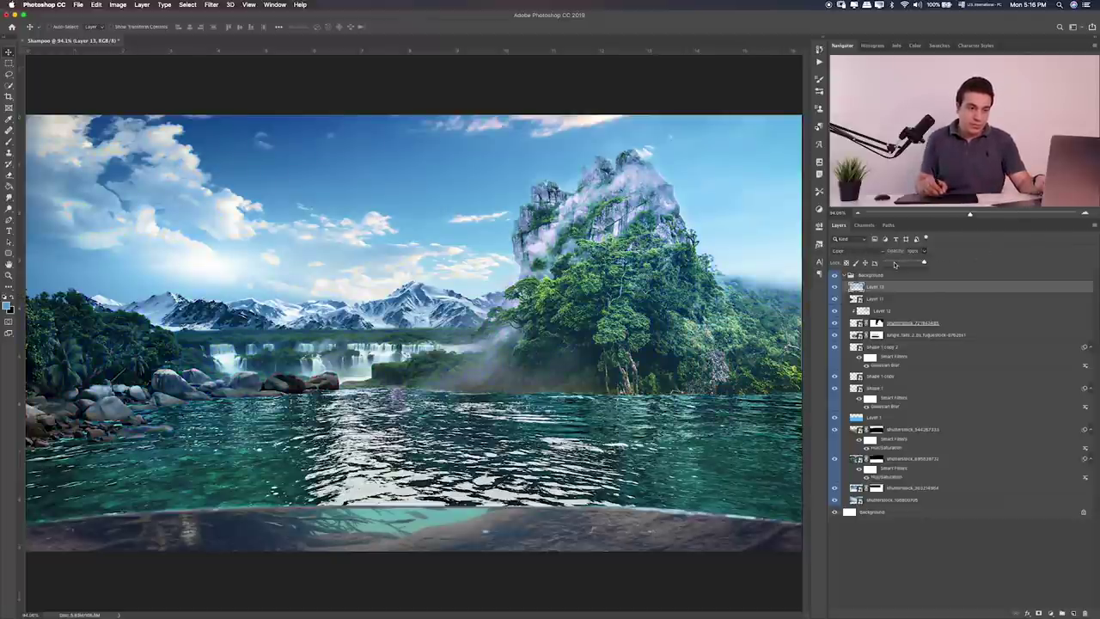
click(838, 292)
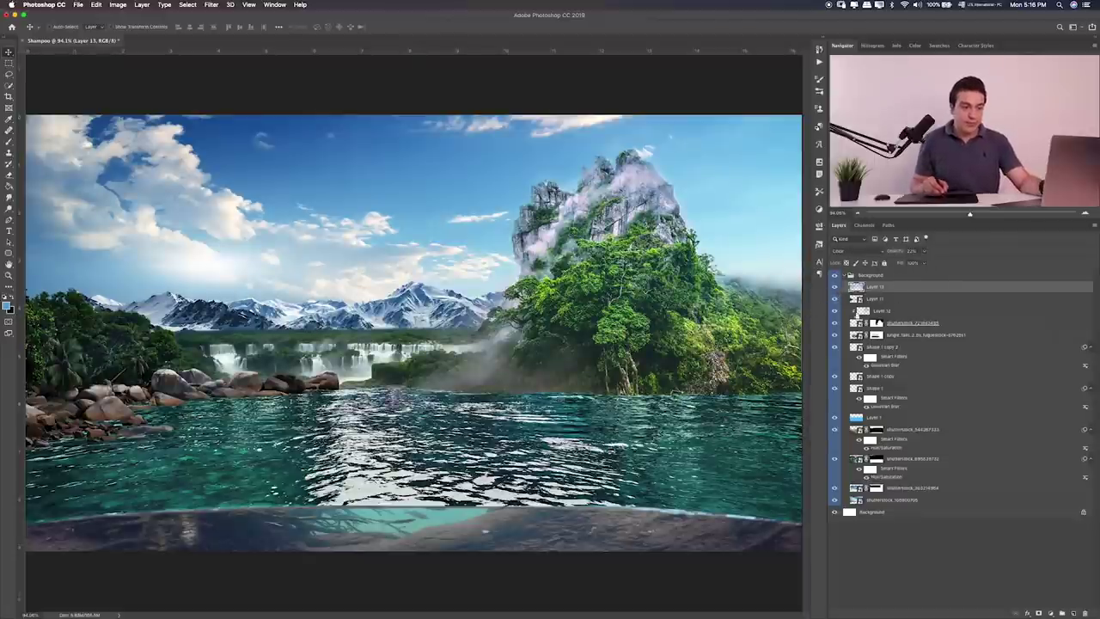
click(832, 290)
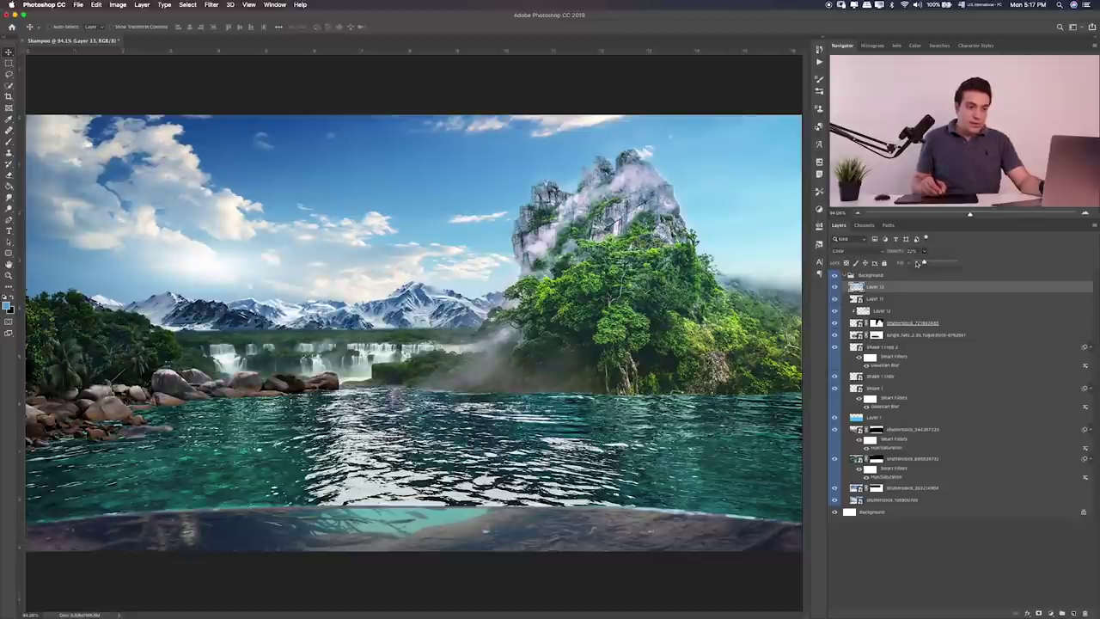
Step: Collapse the Background group and Quick Look the rock_2_cindyart image in Finder
click(845, 275)
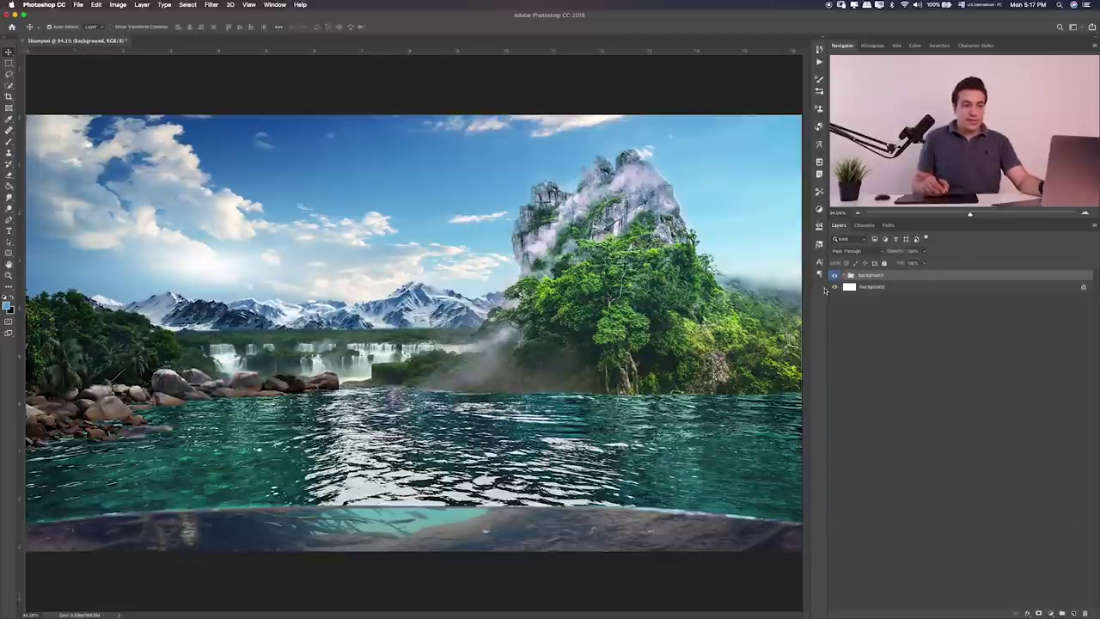
key(super+Tab)
key(super+Tab)
key(super+Tab)
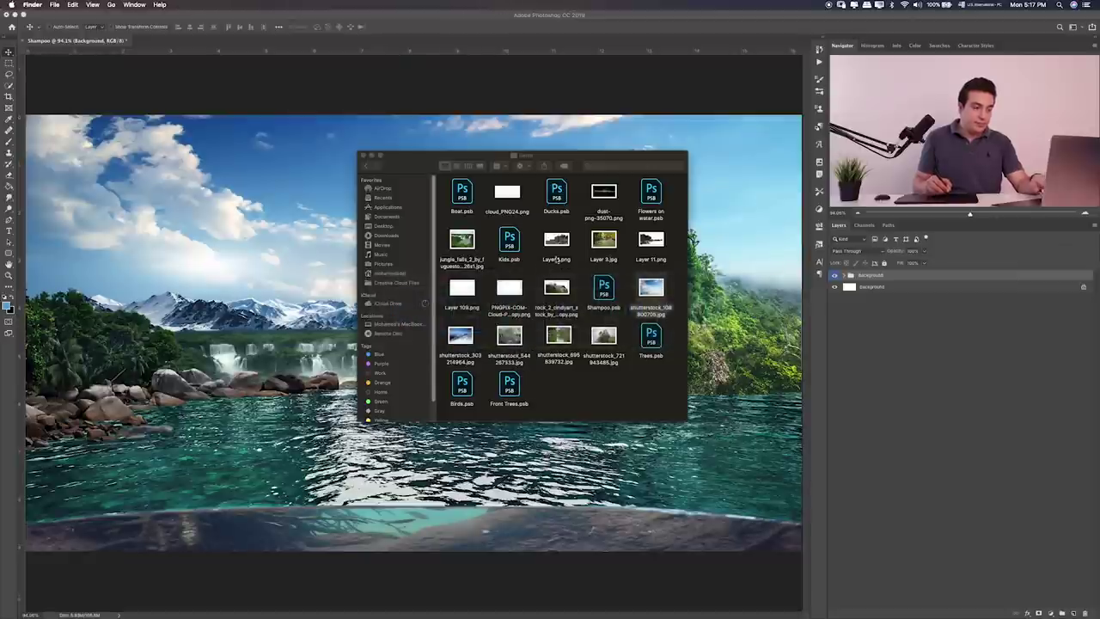
click(626, 385)
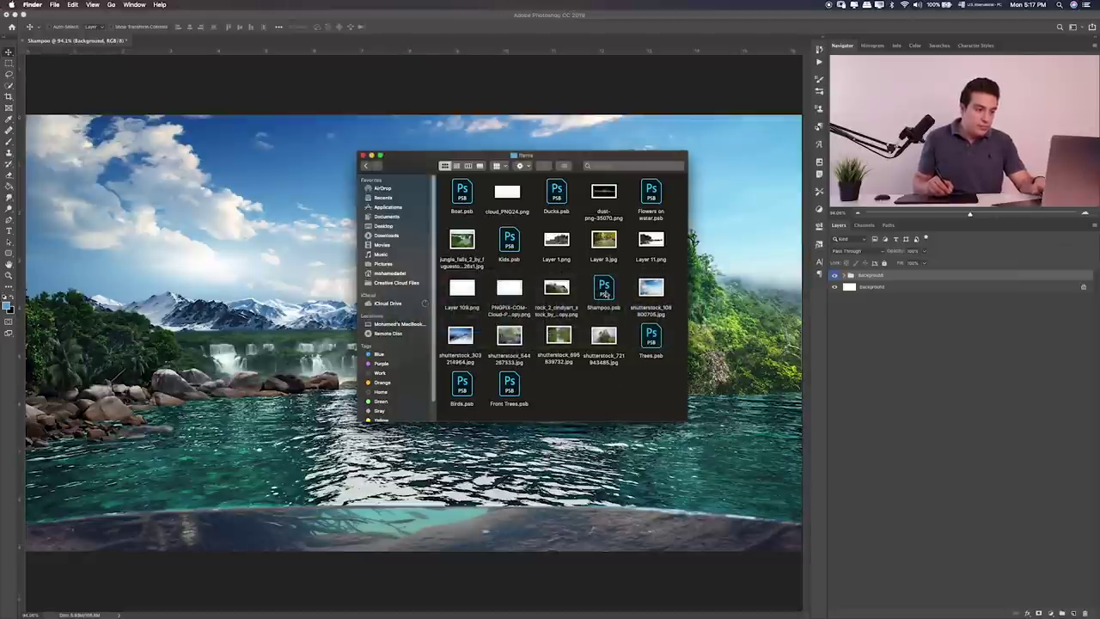
click(556, 289)
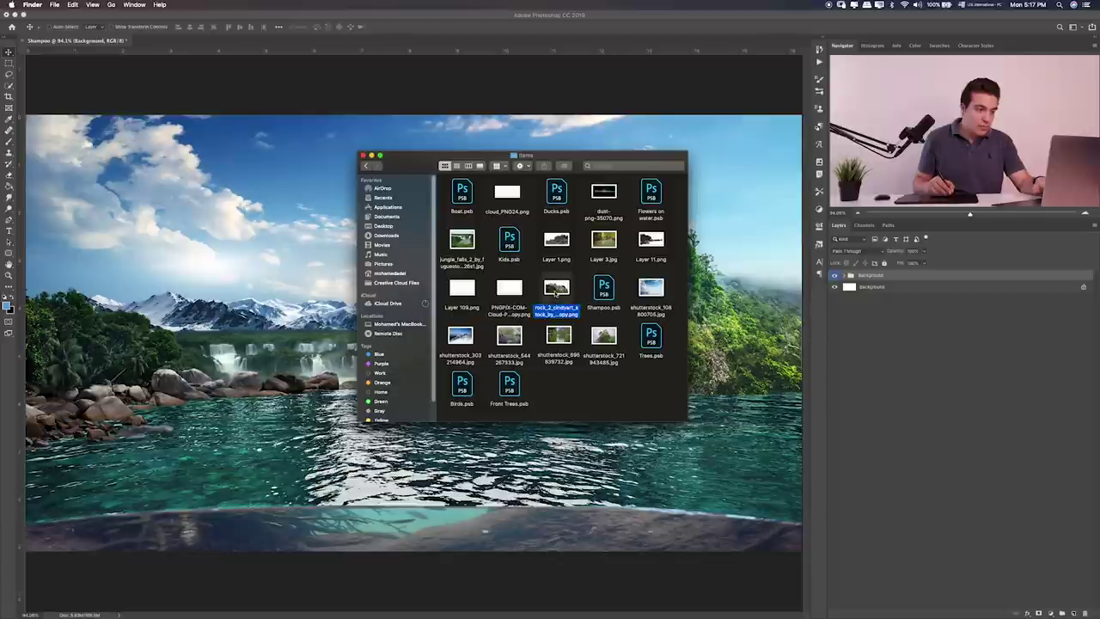
key(space)
key(space)
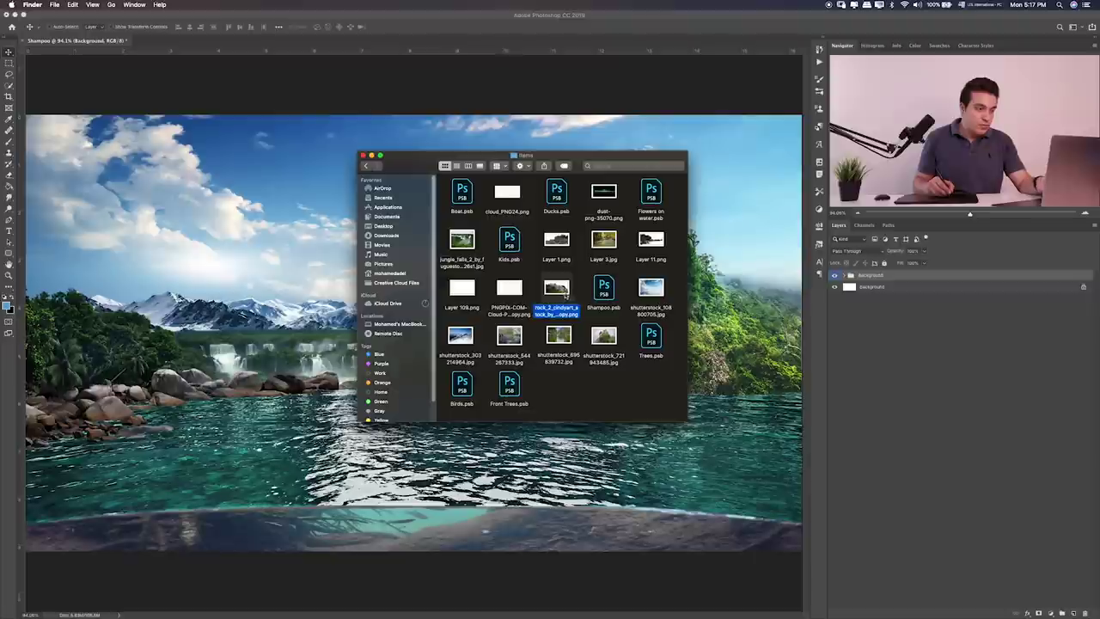
Step: Place the rock image into the composite, shrink it and move it to the canvas centre
drag(541, 299, 292, 320)
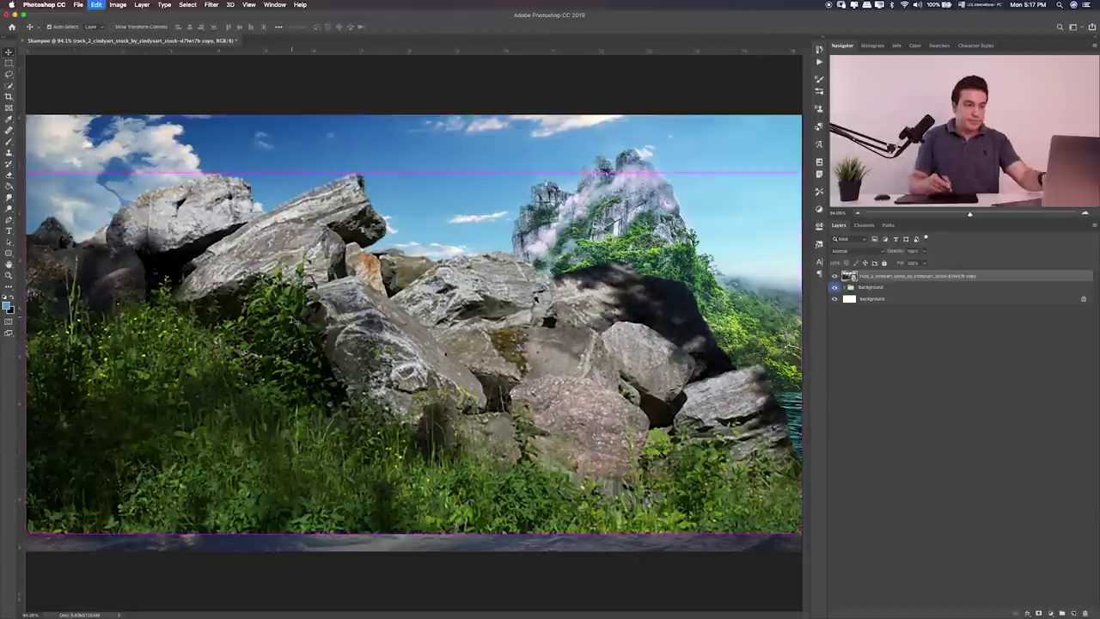
drag(799, 133, 445, 272)
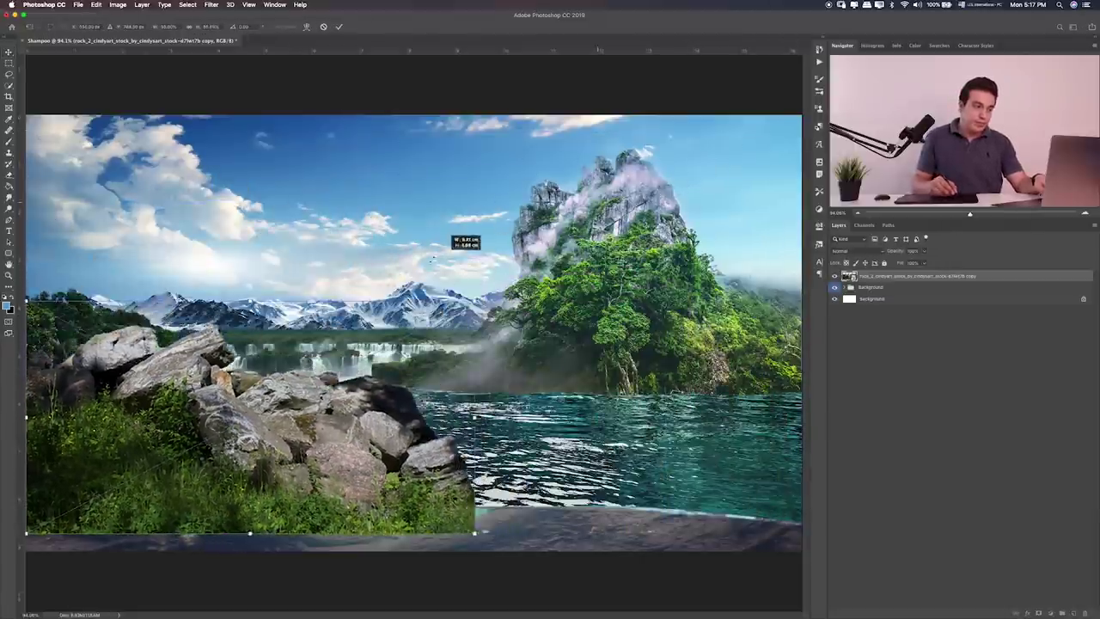
key(Return)
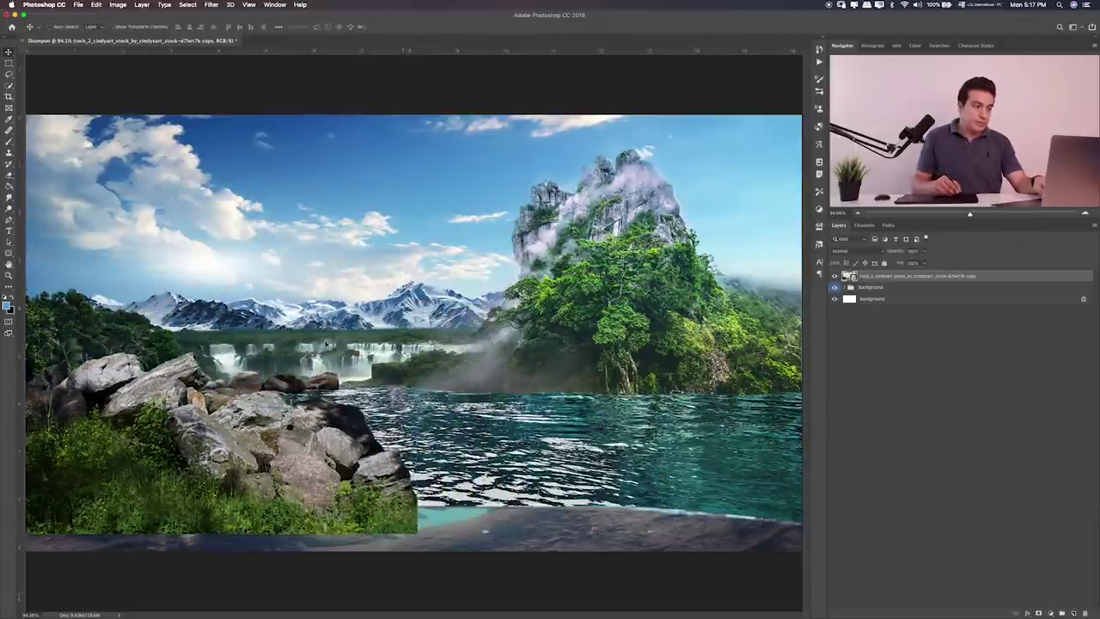
drag(326, 342, 654, 256)
right_click(570, 324)
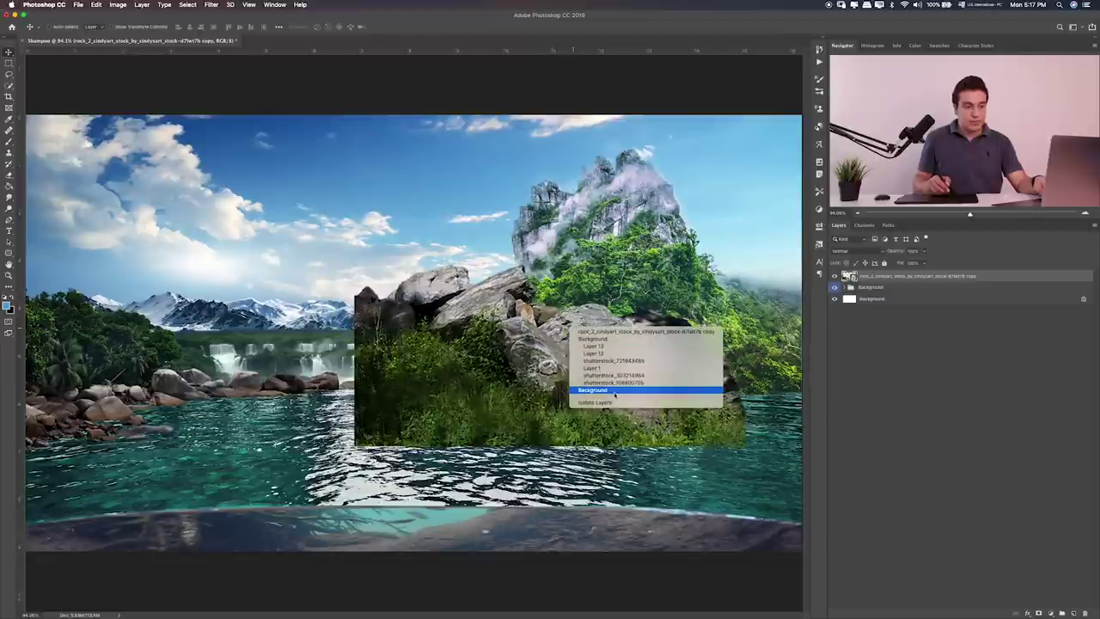
key(Escape)
Step: Flip the rock layer horizontally
key(ctrl+t)
right_click(501, 354)
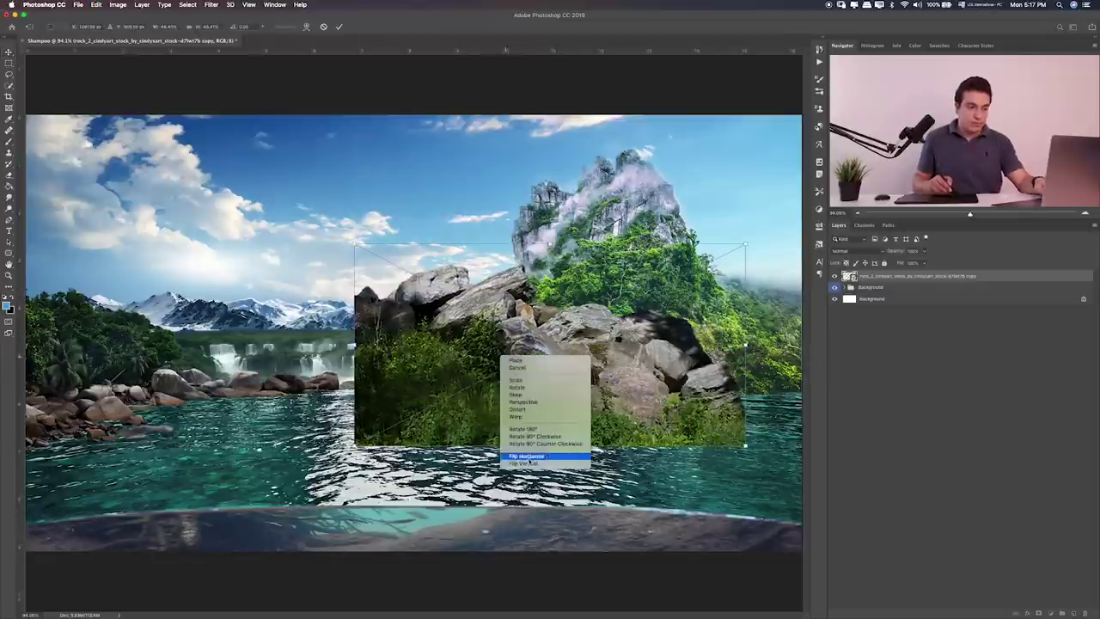
click(527, 456)
key(Return)
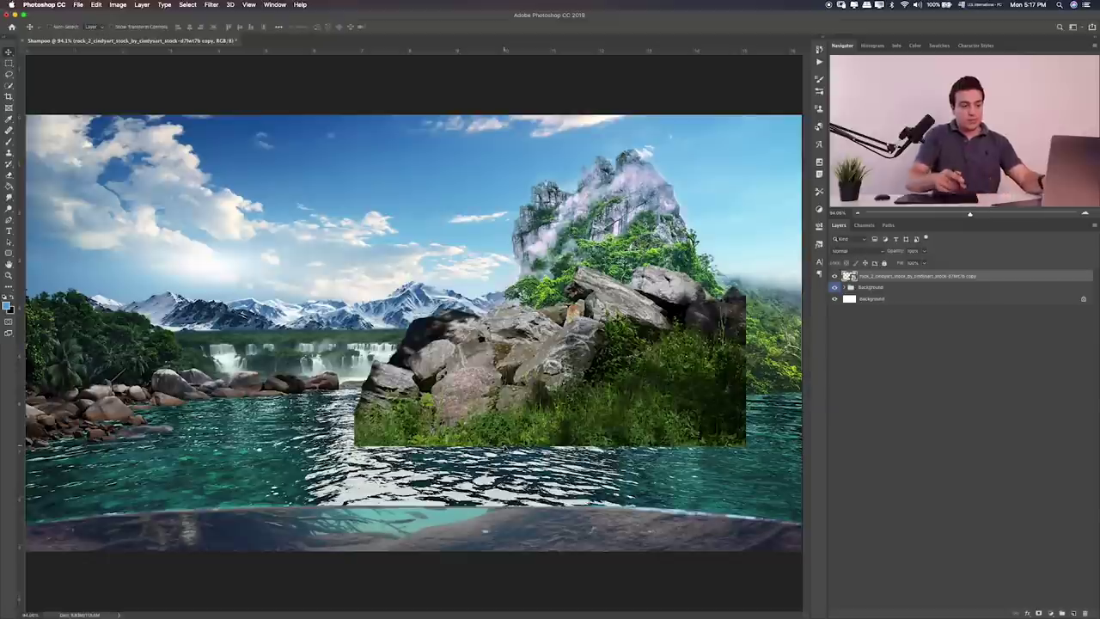
Step: Shrink the rock to a small outcrop on the lake before the island and move it down one layer
key(ctrl+t)
mouse_move(747, 244)
mouse_down()
mouse_move(687, 275)
mouse_move(476, 258)
mouse_move(631, 271)
mouse_up()
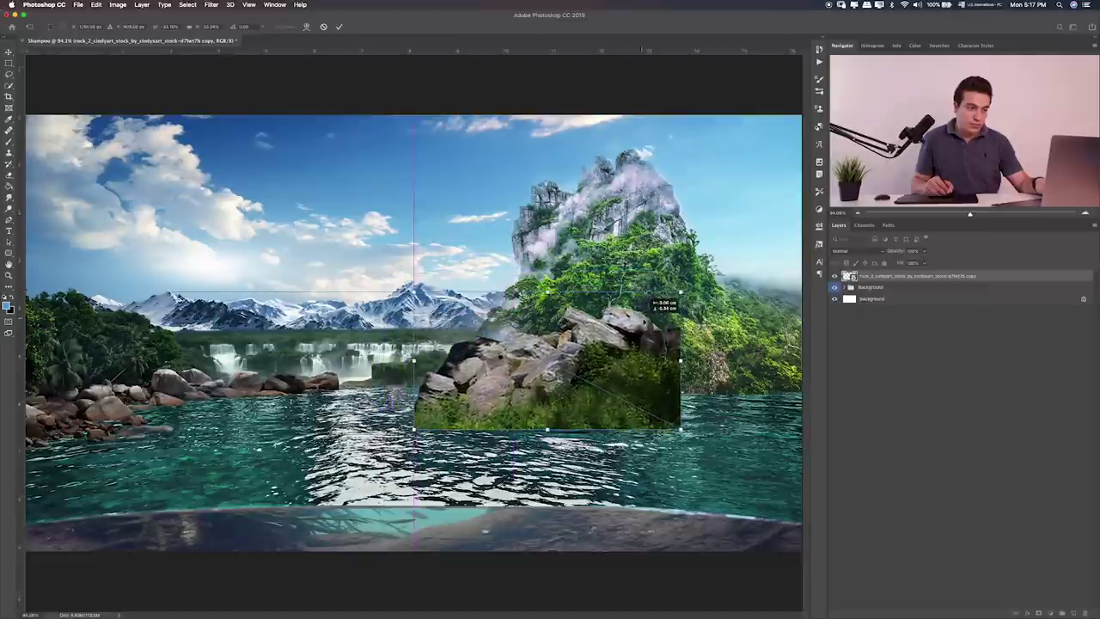
mouse_move(630, 272)
mouse_down()
mouse_move(771, 286)
mouse_move(685, 275)
mouse_move(644, 301)
mouse_up()
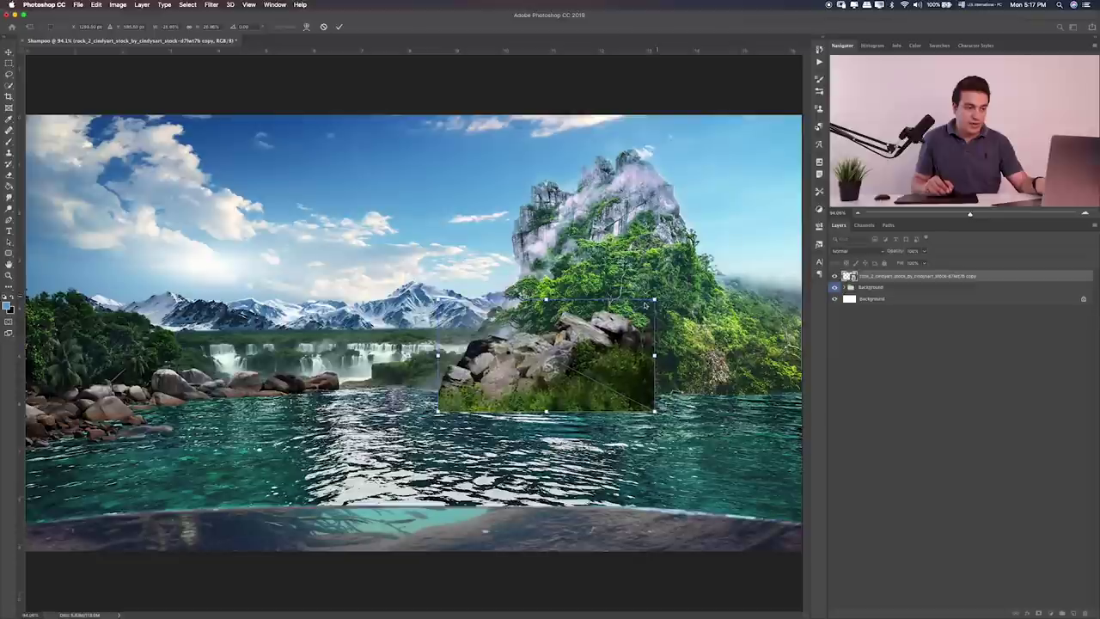
key(Left)
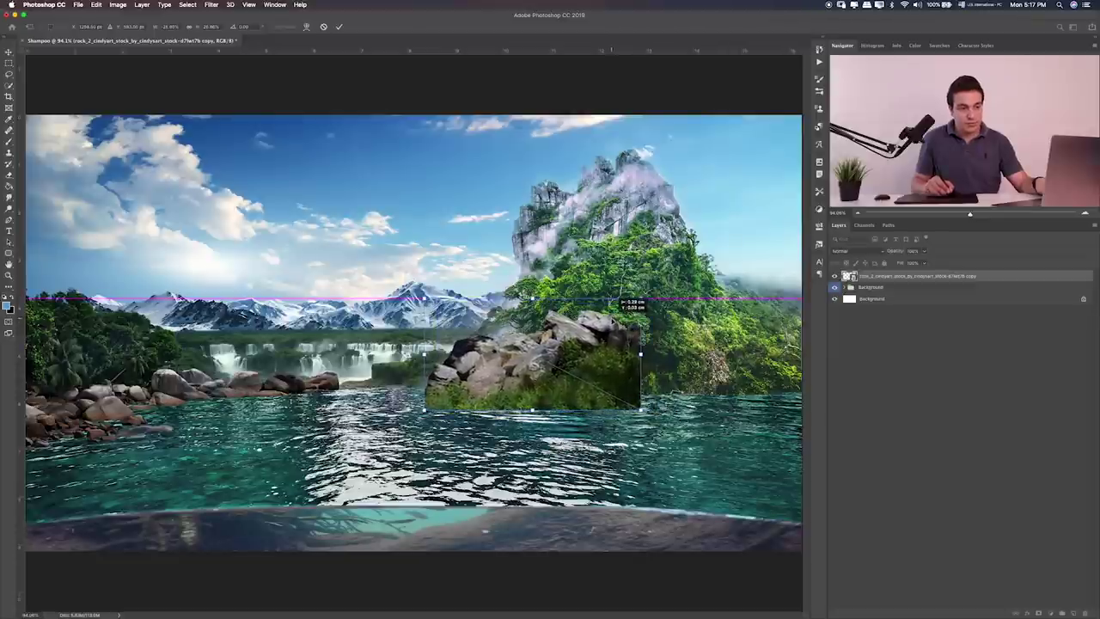
key(Left)
key(Left)
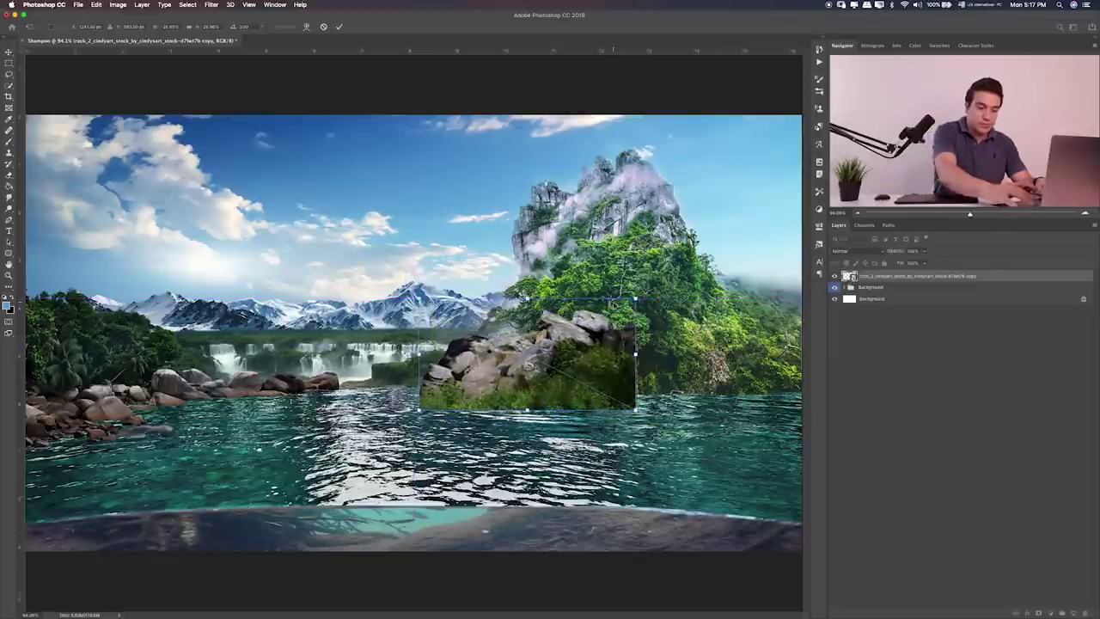
key(Return)
key(ctrl+bracketleft)
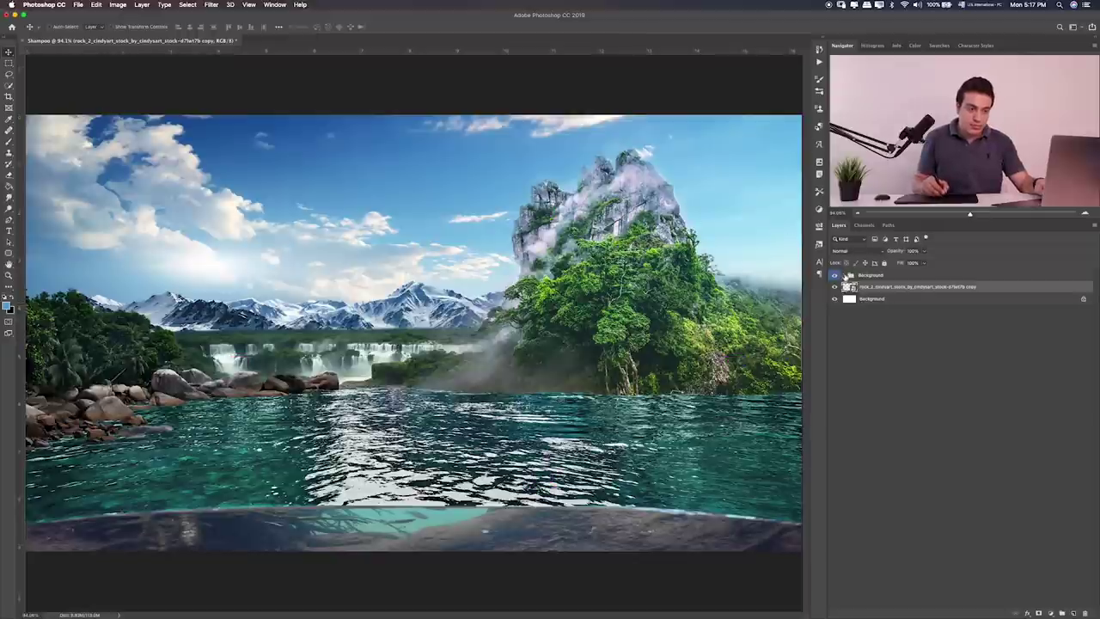
Step: Move the rock layer into the Background group above Layer 12
click(846, 276)
drag(882, 510, 880, 311)
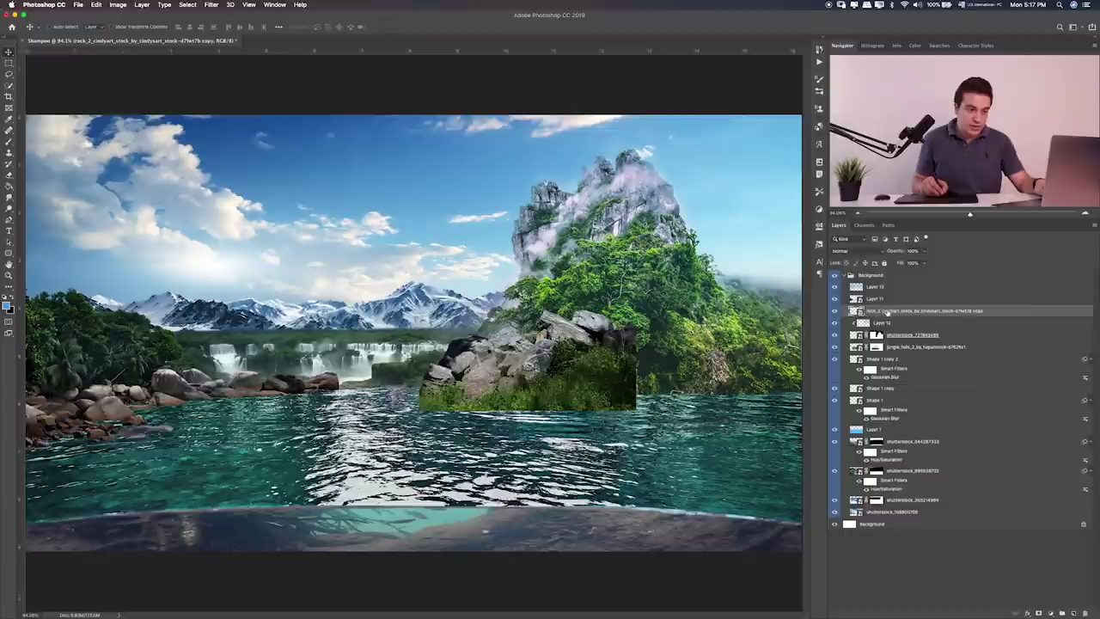
drag(601, 370, 602, 370)
Step: Mask out the rock island's lower edge with a small brush and nudge the island down
click(1050, 613)
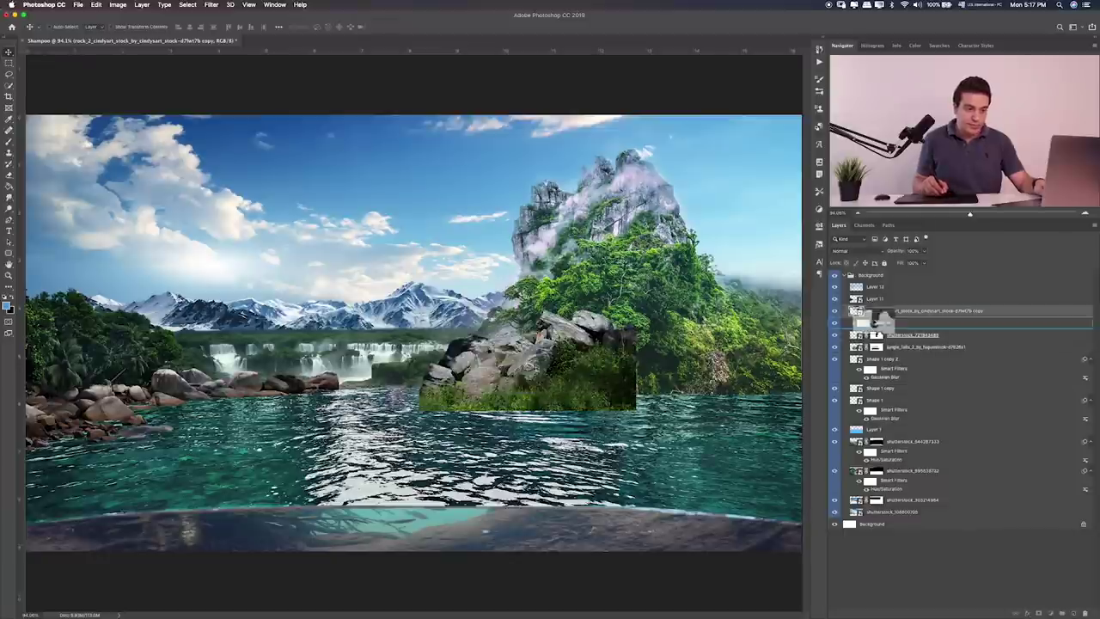
key(b)
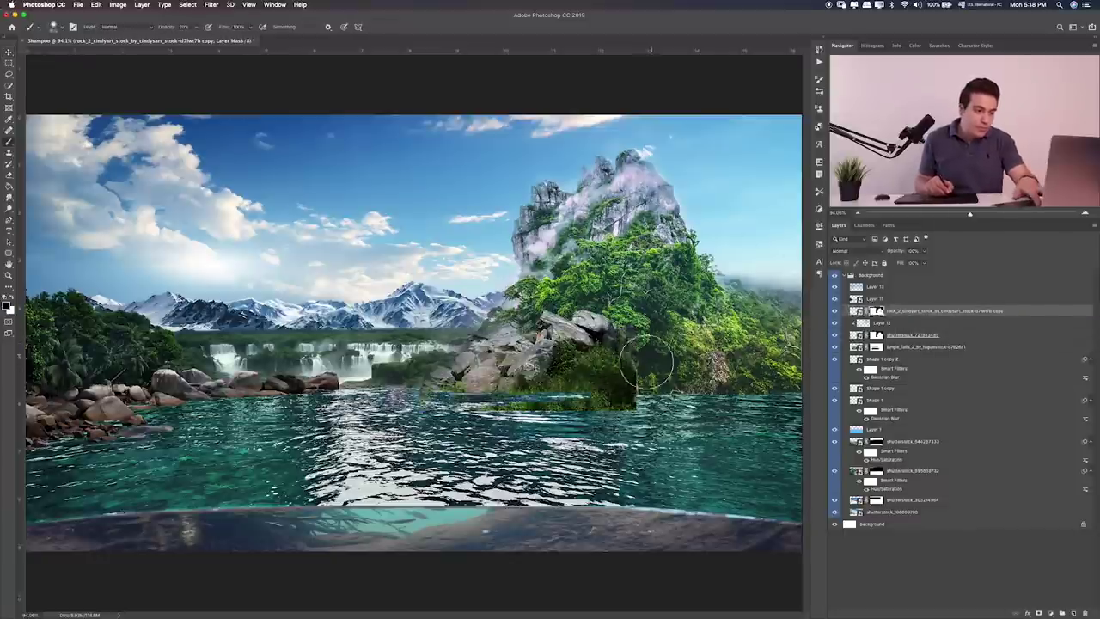
key(bracketleft)
key(bracketleft)
key(bracketleft)
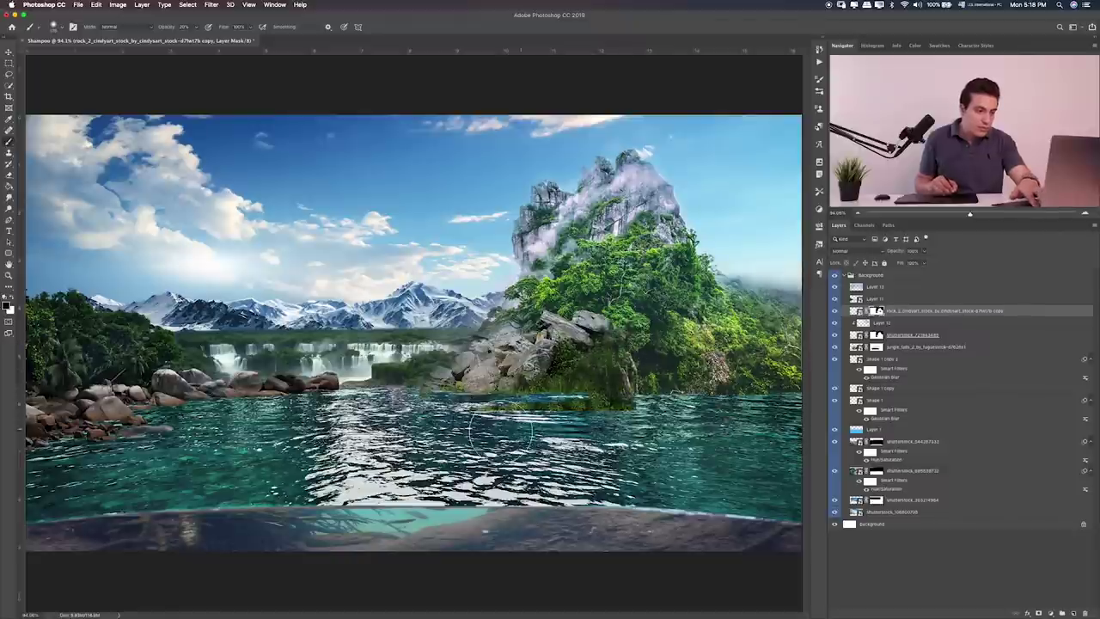
key(v)
drag(603, 352, 691, 354)
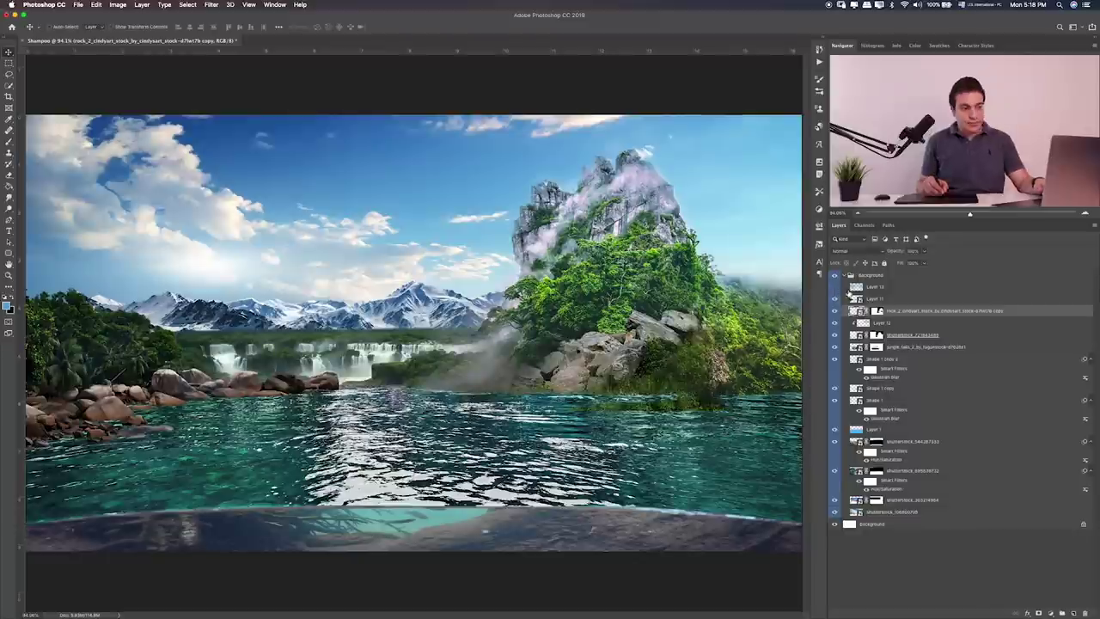
Step: Shift the rock island's hue with Hue/Saturation
key(ctrl+u)
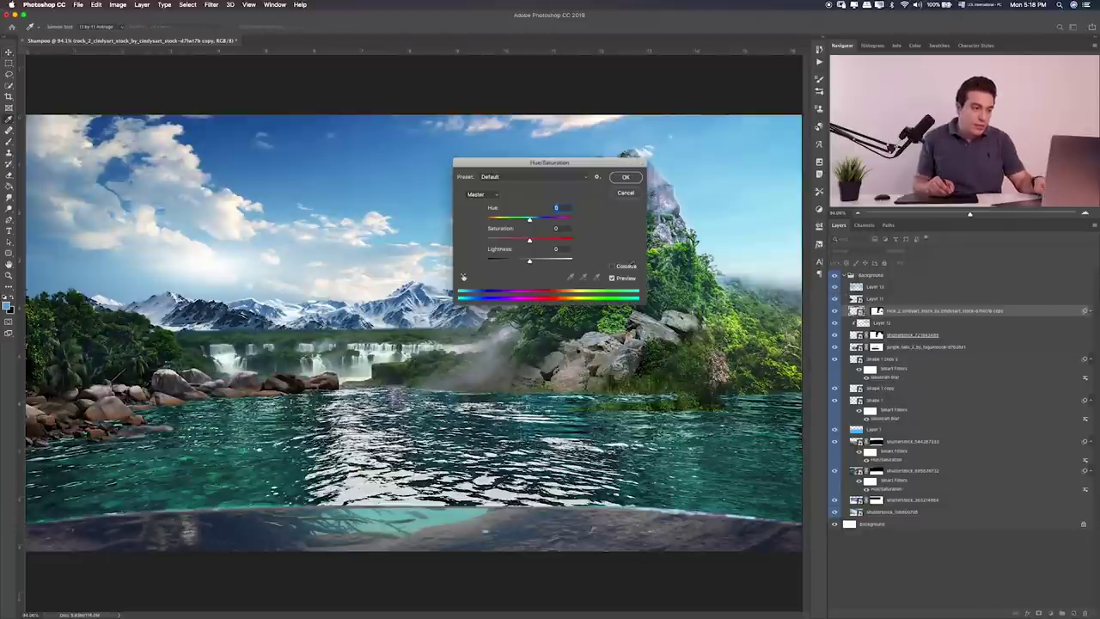
drag(533, 162, 452, 159)
mouse_move(449, 216)
mouse_down()
mouse_move(437, 217)
mouse_move(471, 216)
mouse_move(461, 216)
mouse_up()
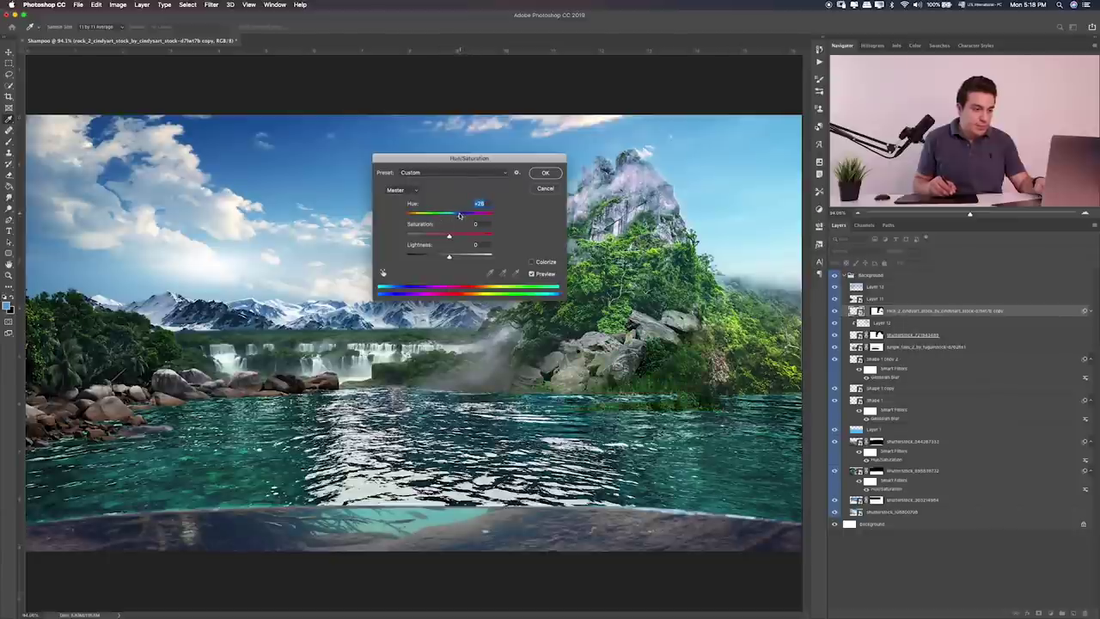
click(545, 172)
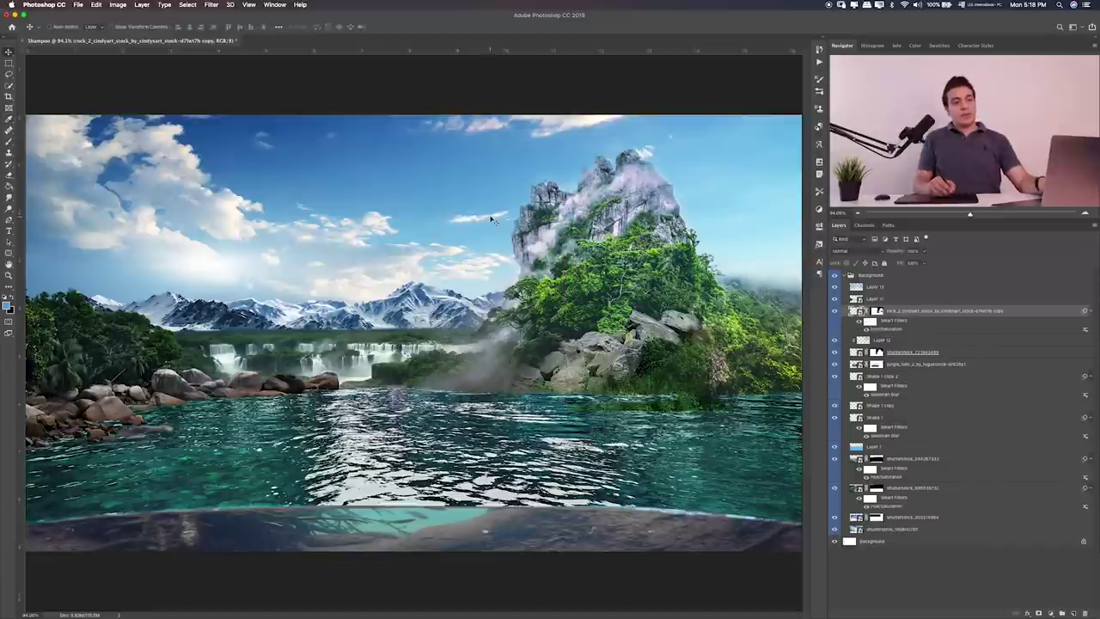
Step: Preview Layer 1.png in Finder and place it into the composite
click(870, 275)
key(super+Tab)
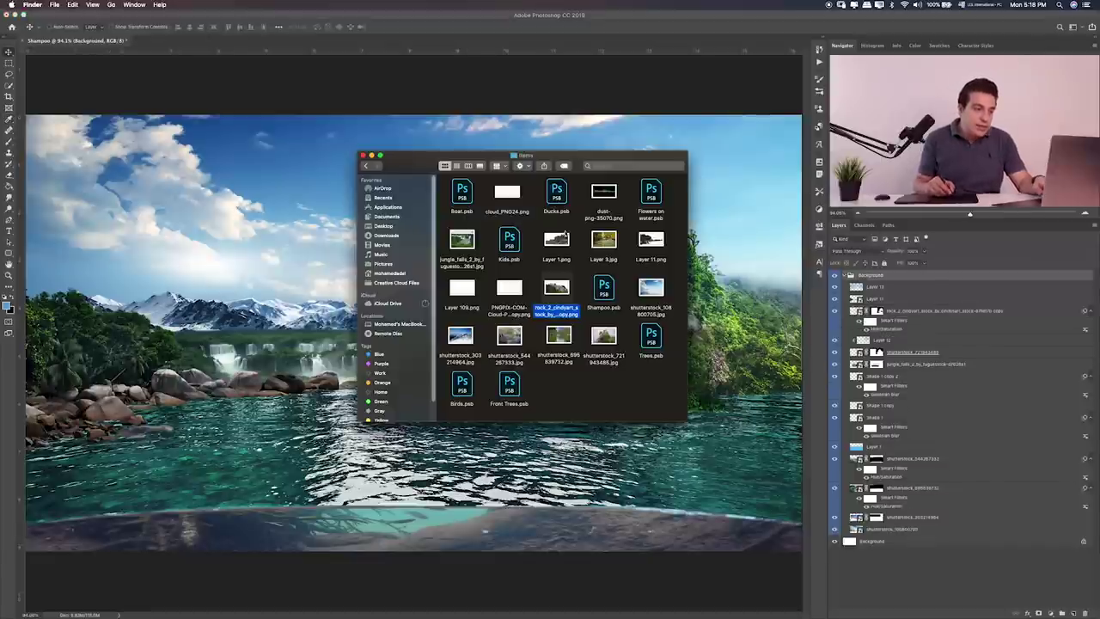
click(557, 244)
key(space)
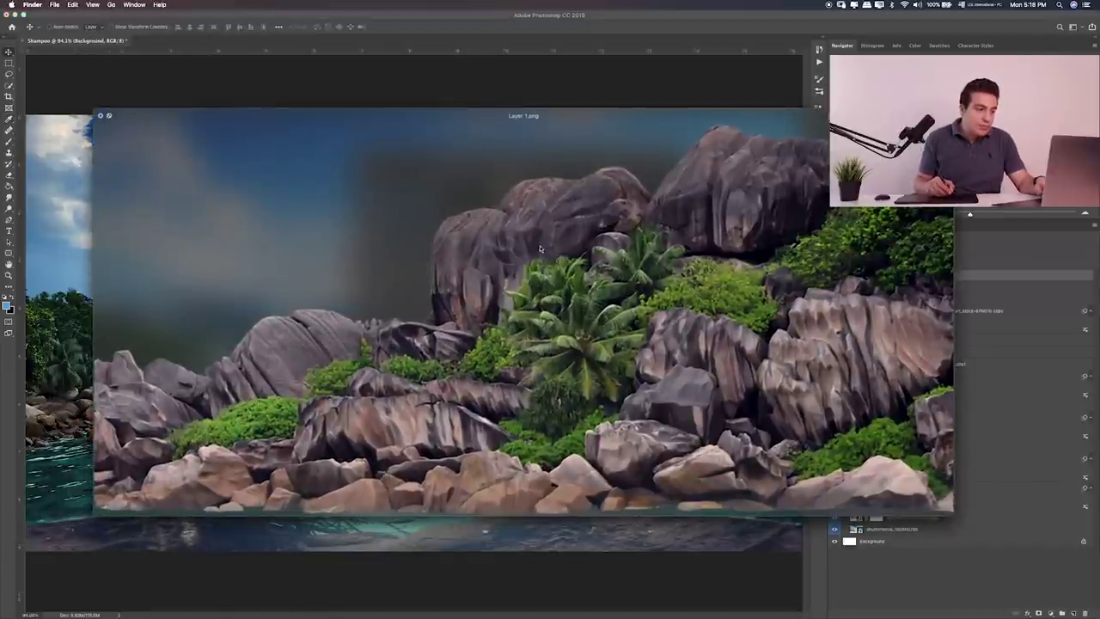
key(space)
key(space)
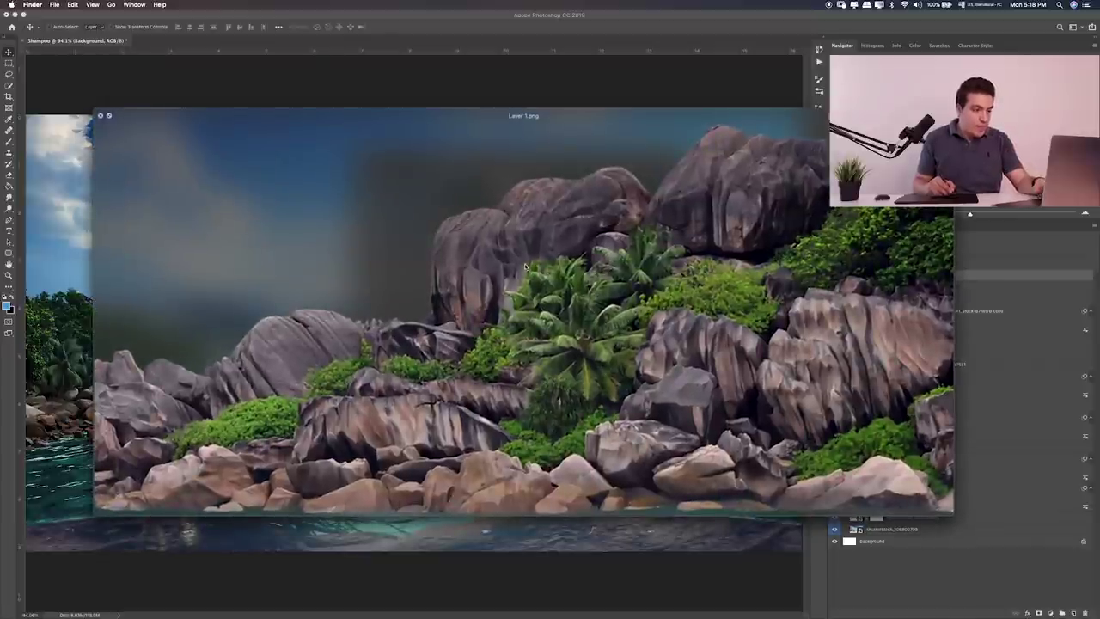
key(space)
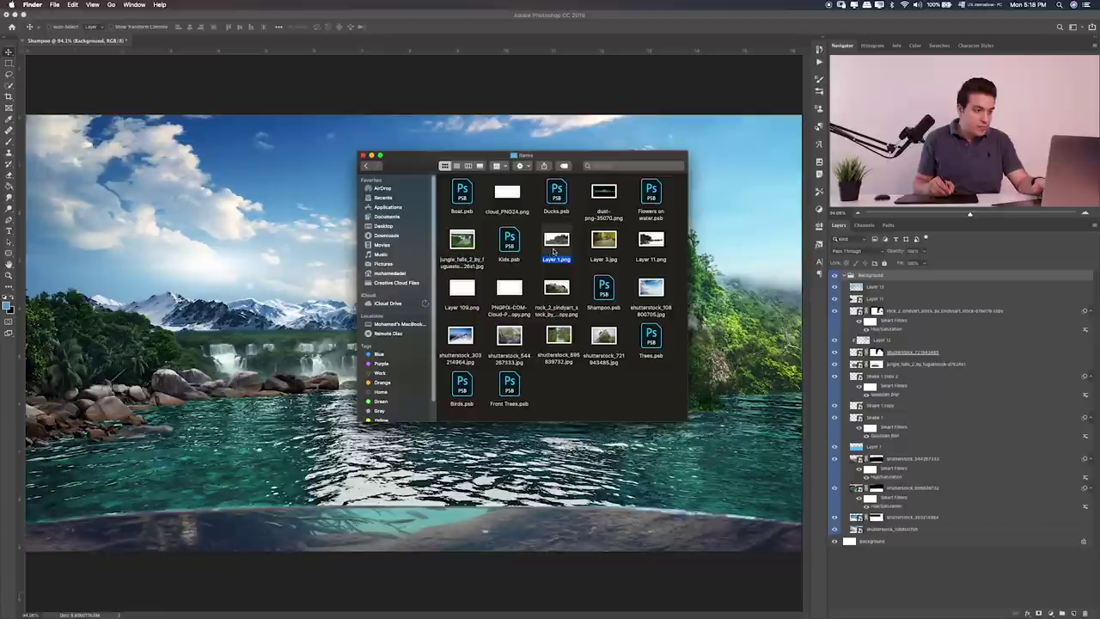
key(space)
key(space)
drag(554, 246, 238, 265)
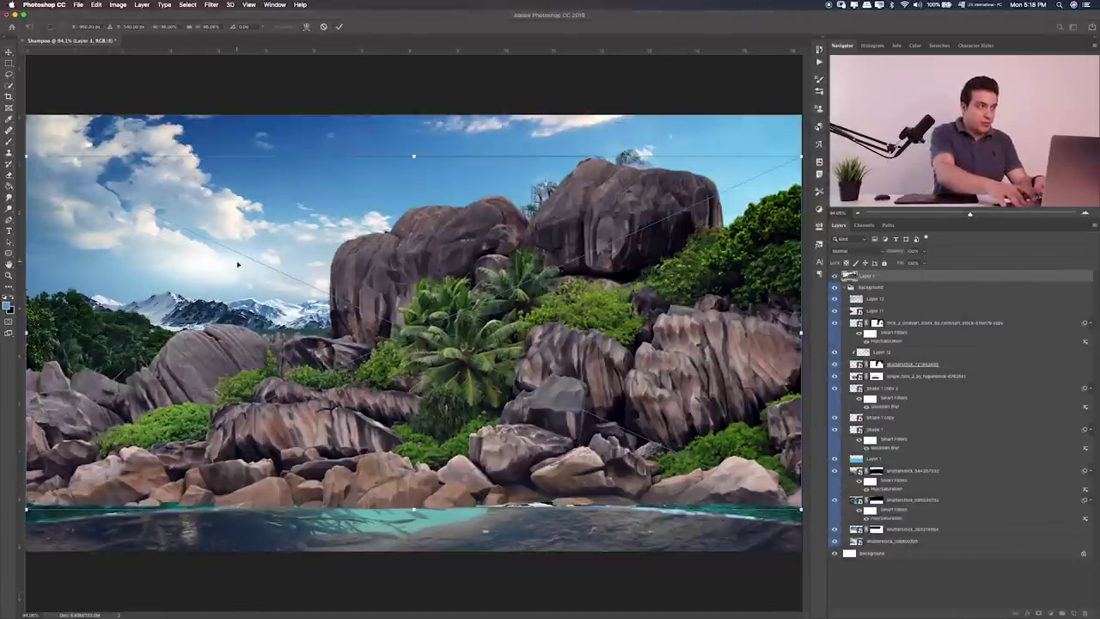
key(Return)
Step: Shrink the Layer 1 rocks to a small mid-canvas island and move them two layers down
key(ctrl+t)
mouse_move(801, 115)
mouse_down()
mouse_move(554, 314)
mouse_move(558, 331)
mouse_up()
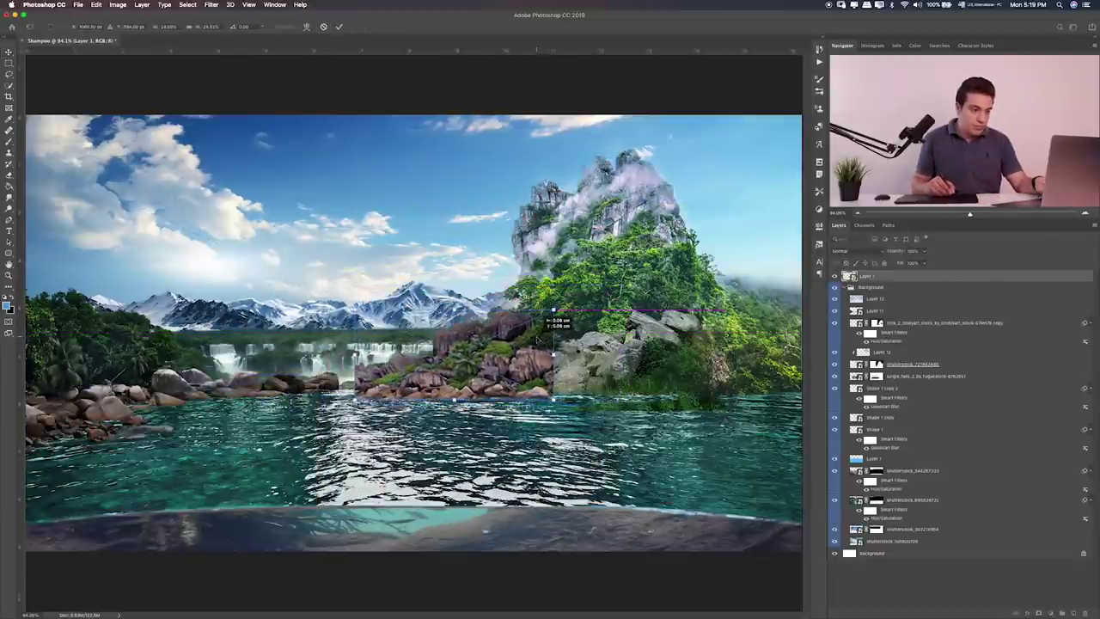
key(Return)
key(ctrl+bracketleft)
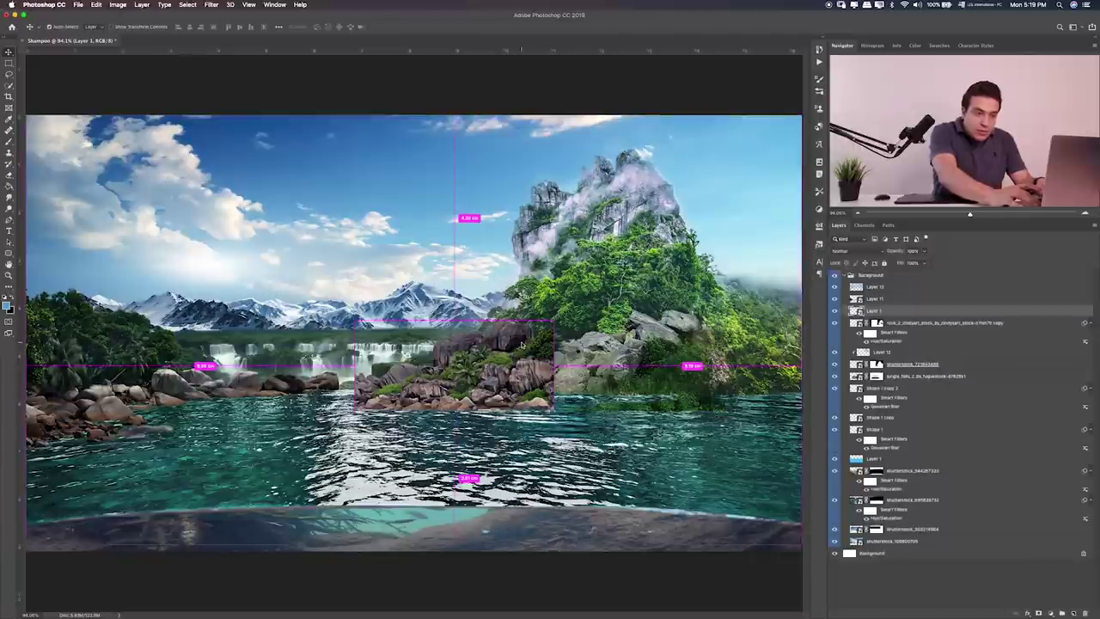
key(ctrl+bracketleft)
key(ctrl+bracketleft)
key(ctrl+bracketleft)
key(ctrl+t)
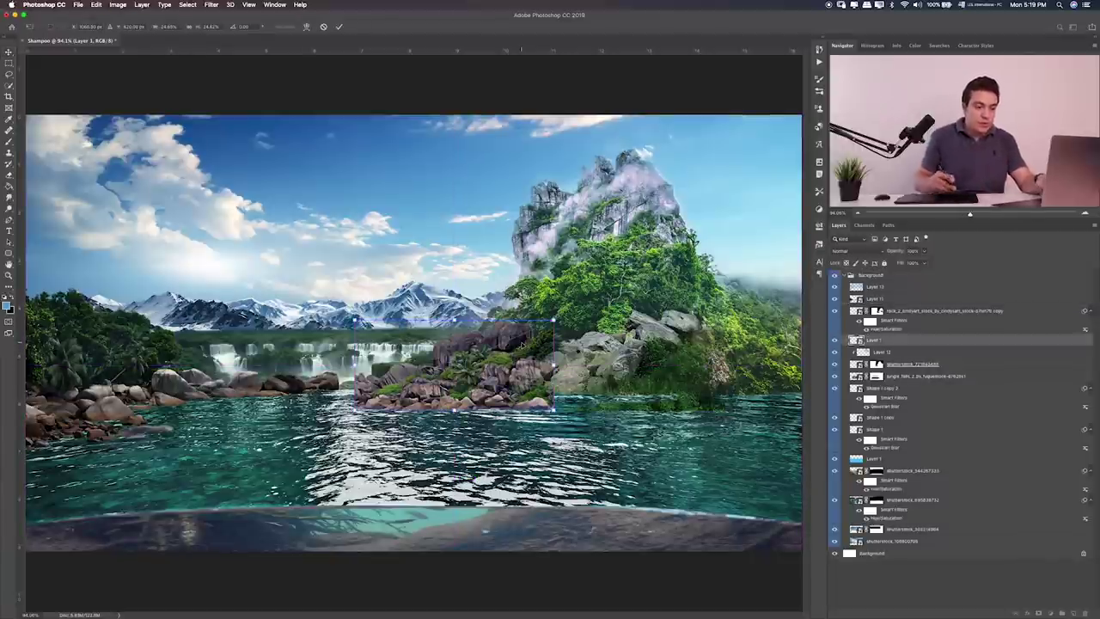
key(Return)
Step: Give the new rocks a slight positive hue shift with Hue/Saturation
key(ctrl+u)
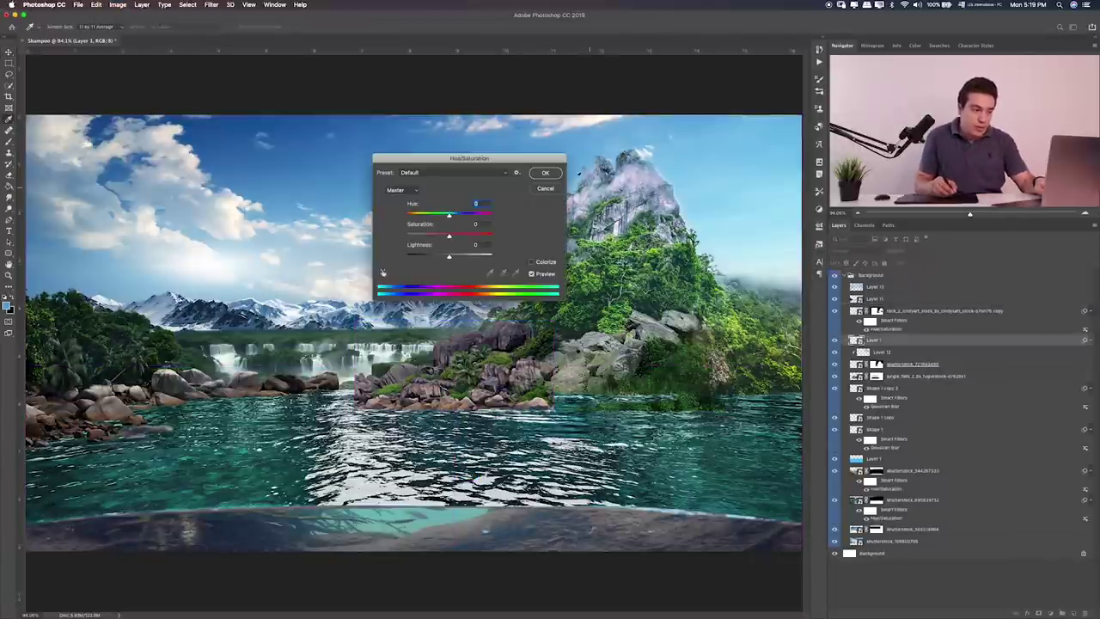
drag(449, 214, 468, 221)
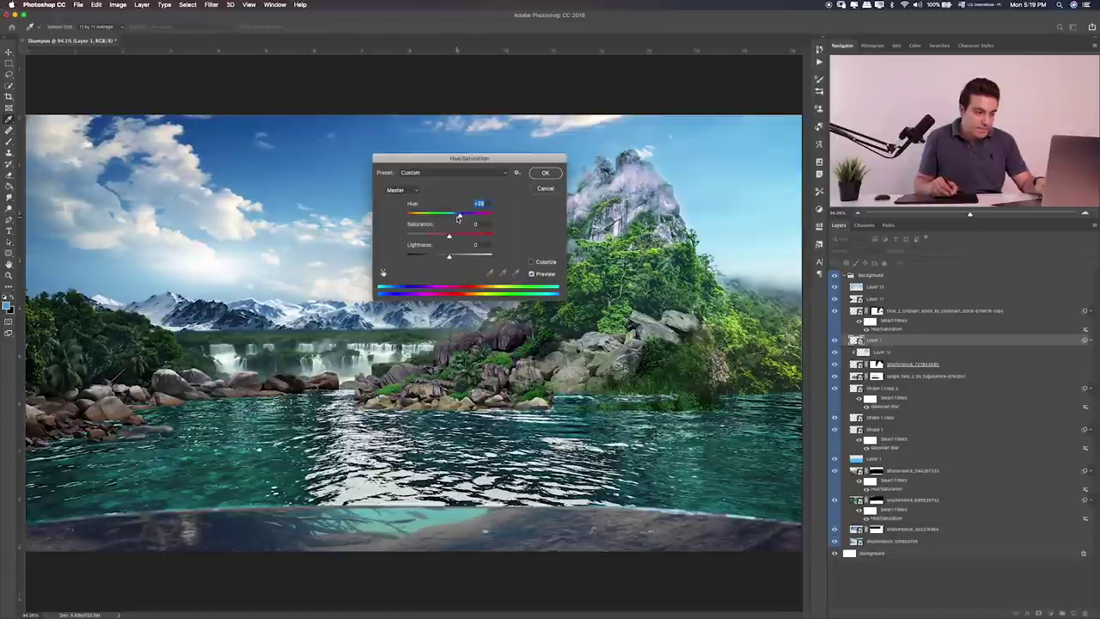
drag(458, 217, 435, 221)
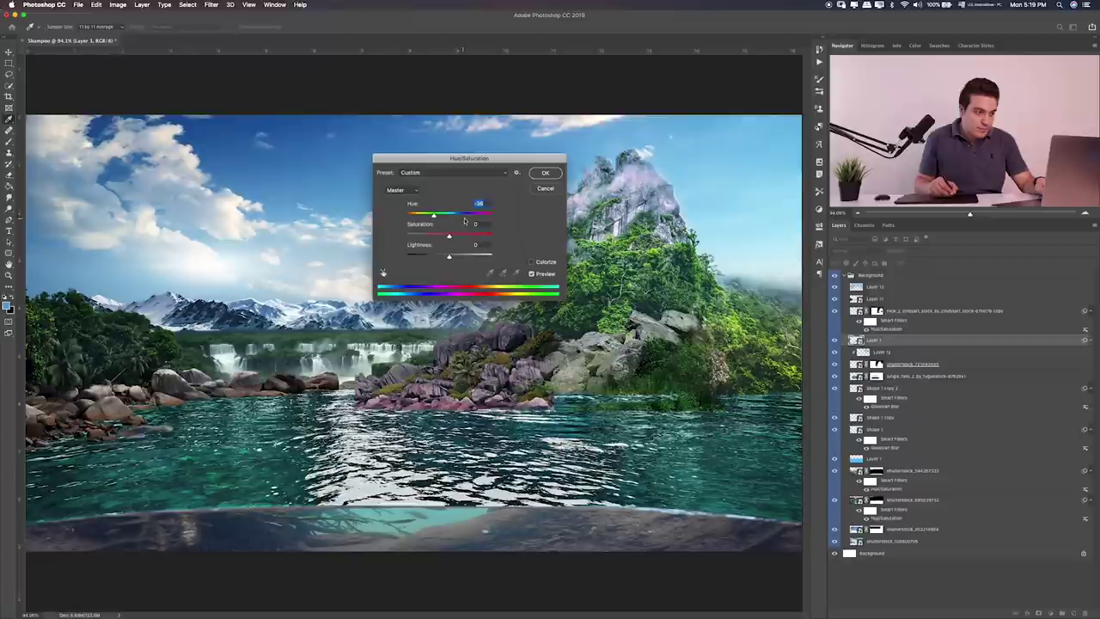
click(461, 215)
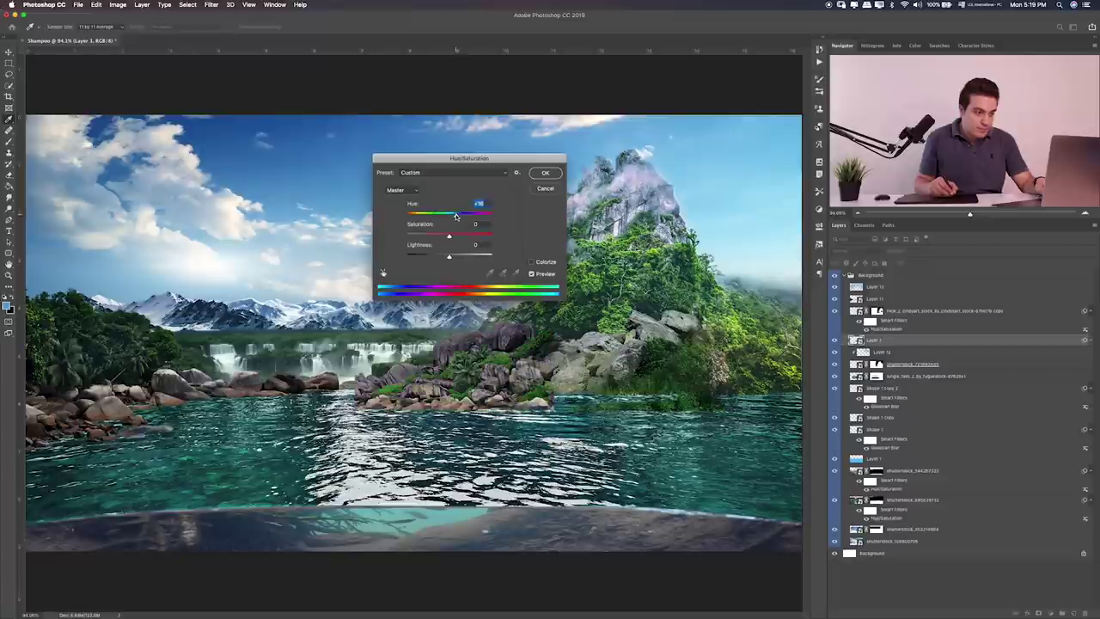
click(533, 176)
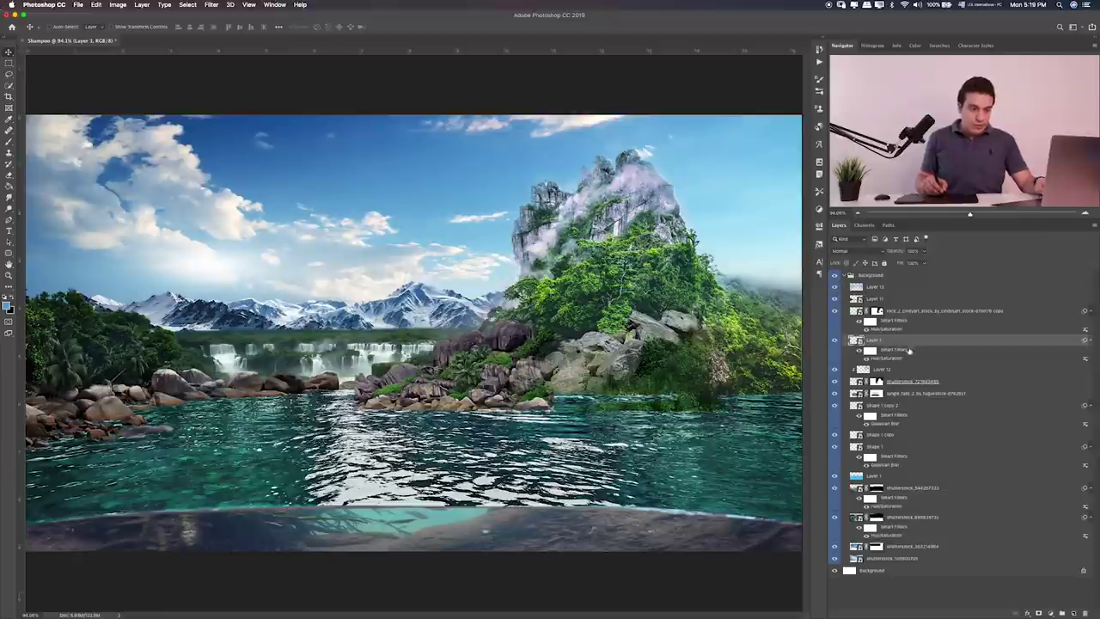
Step: Mask the new rocks and paint their right edge and shoreline away into the water
click(1039, 613)
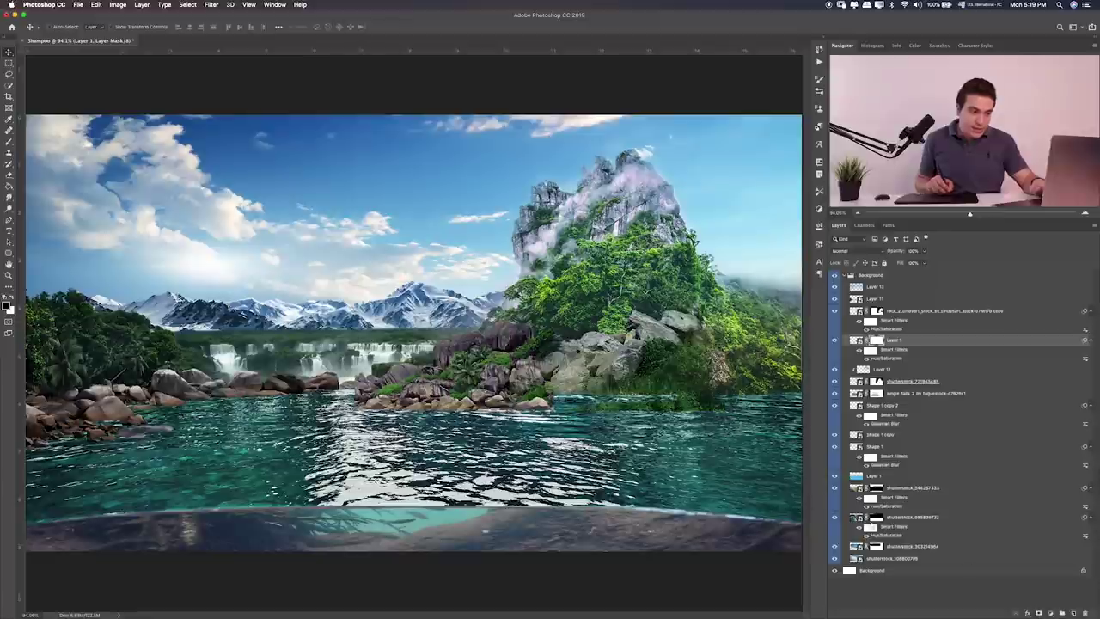
key(b)
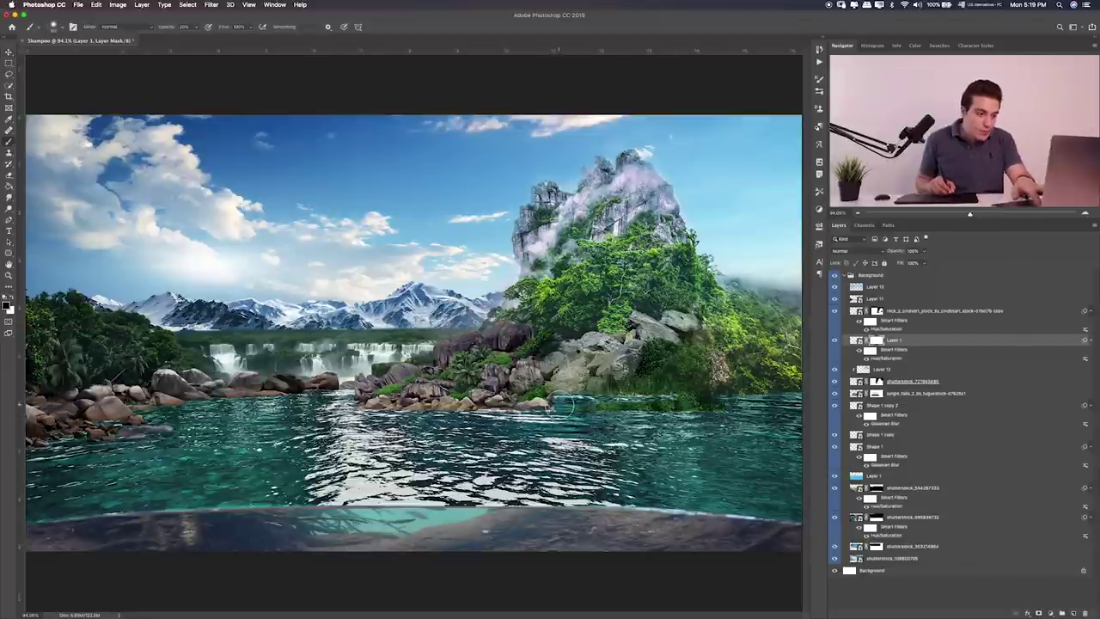
key(ctrl+1)
scroll(615, 464, up, 2)
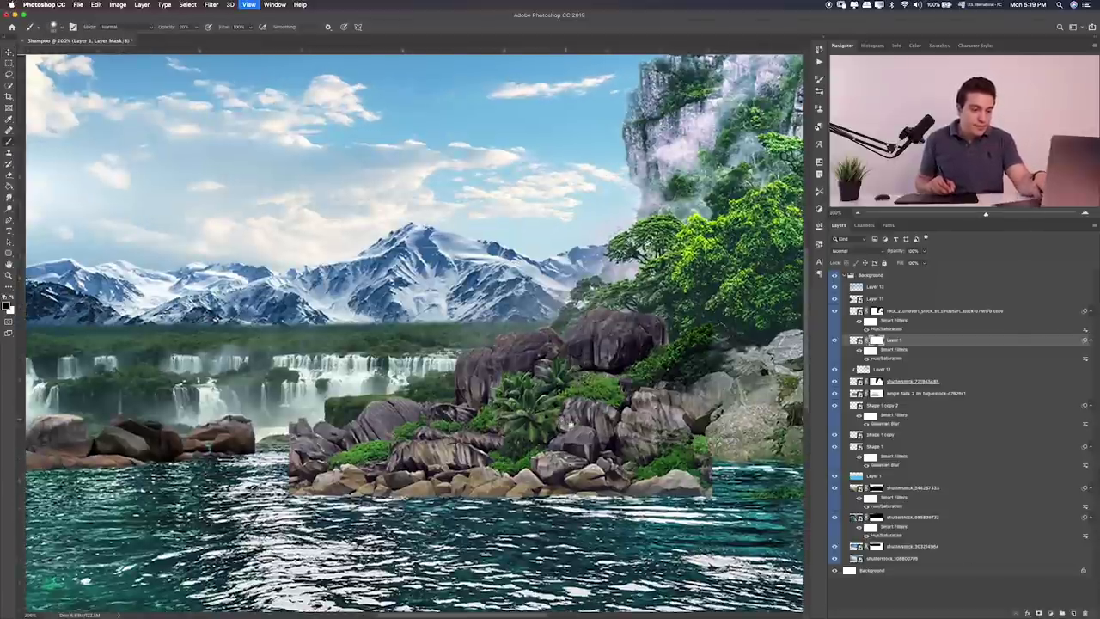
scroll(615, 464, up, 2)
scroll(615, 464, up, 2)
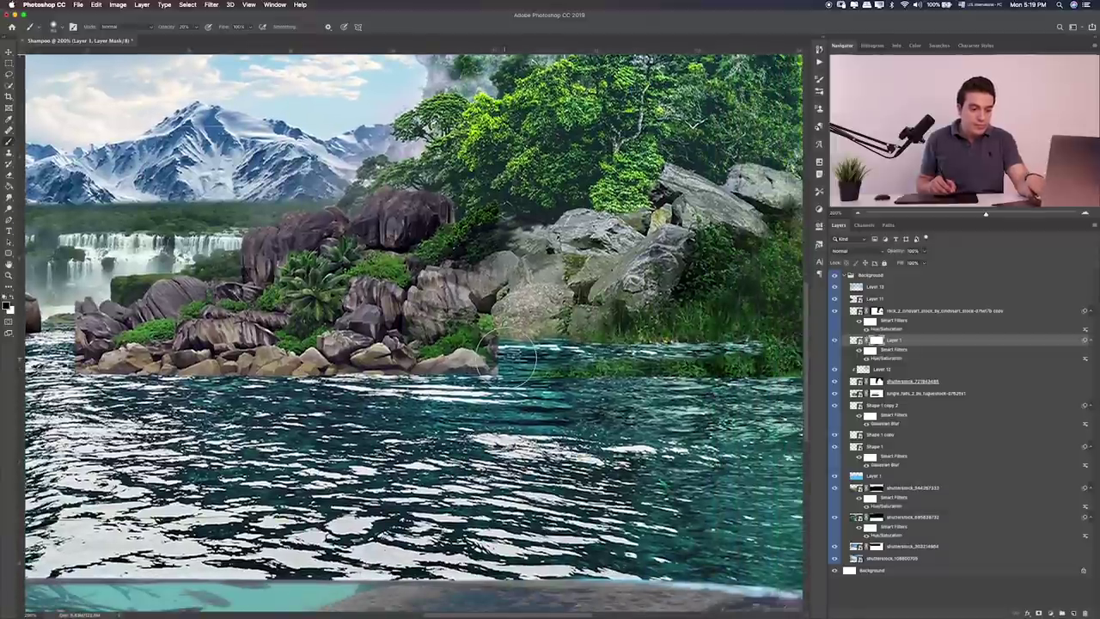
drag(507, 361, 387, 354)
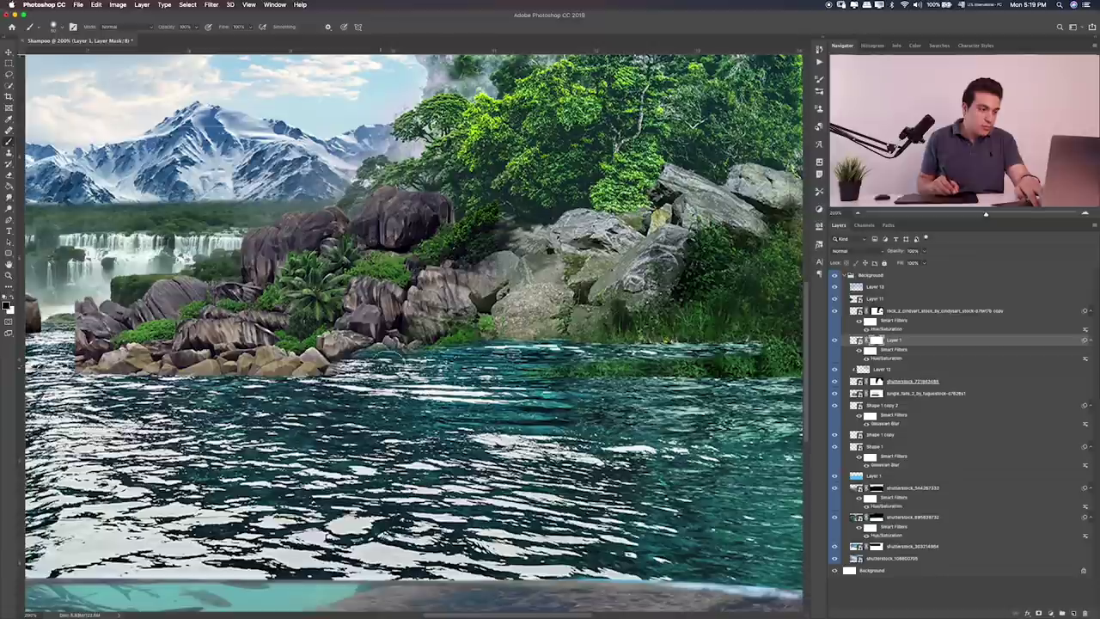
mouse_move(357, 351)
mouse_down()
mouse_move(327, 347)
mouse_move(275, 373)
mouse_move(82, 354)
mouse_up()
drag(90, 311, 96, 325)
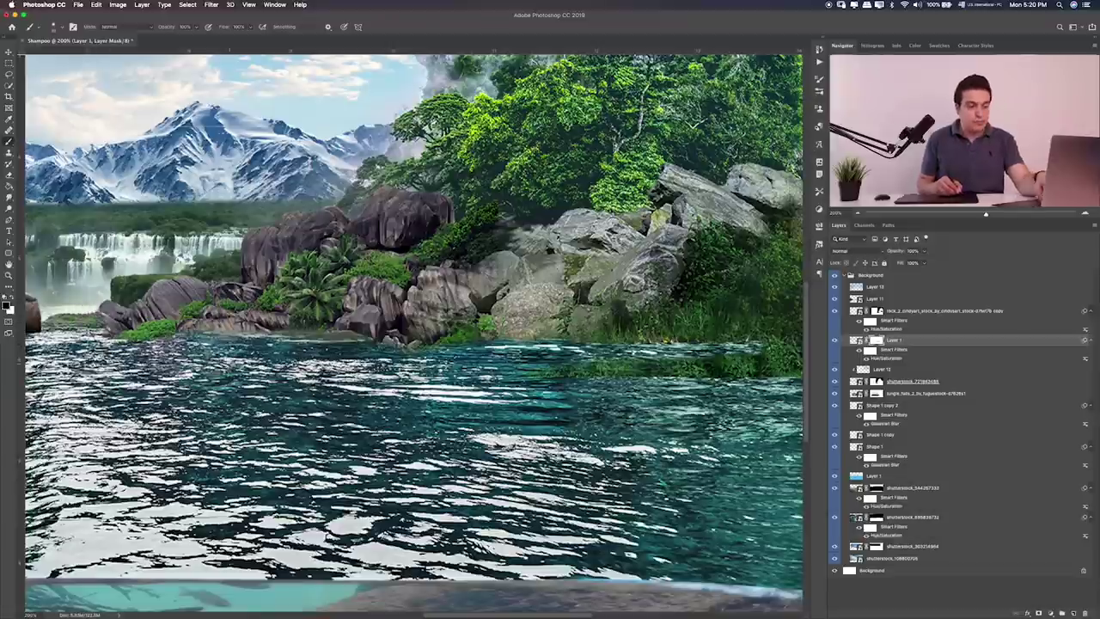
Step: Lower the brush opacity to 20% and target the jungle rock copy's mask for painting
scroll(412, 335, right, 5)
key(2)
key(2)
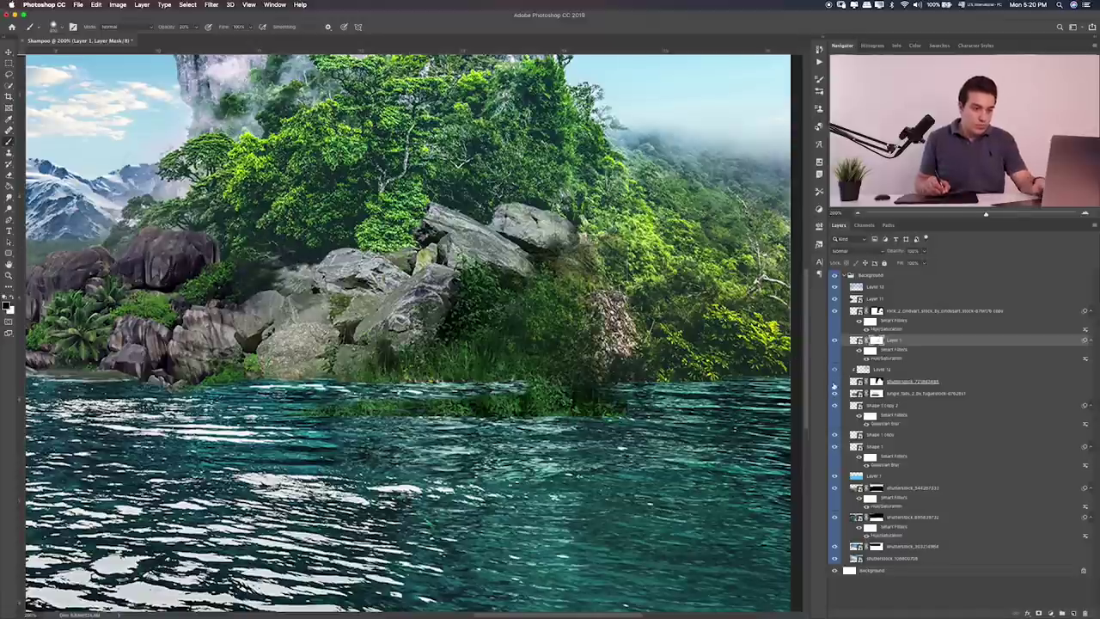
click(876, 311)
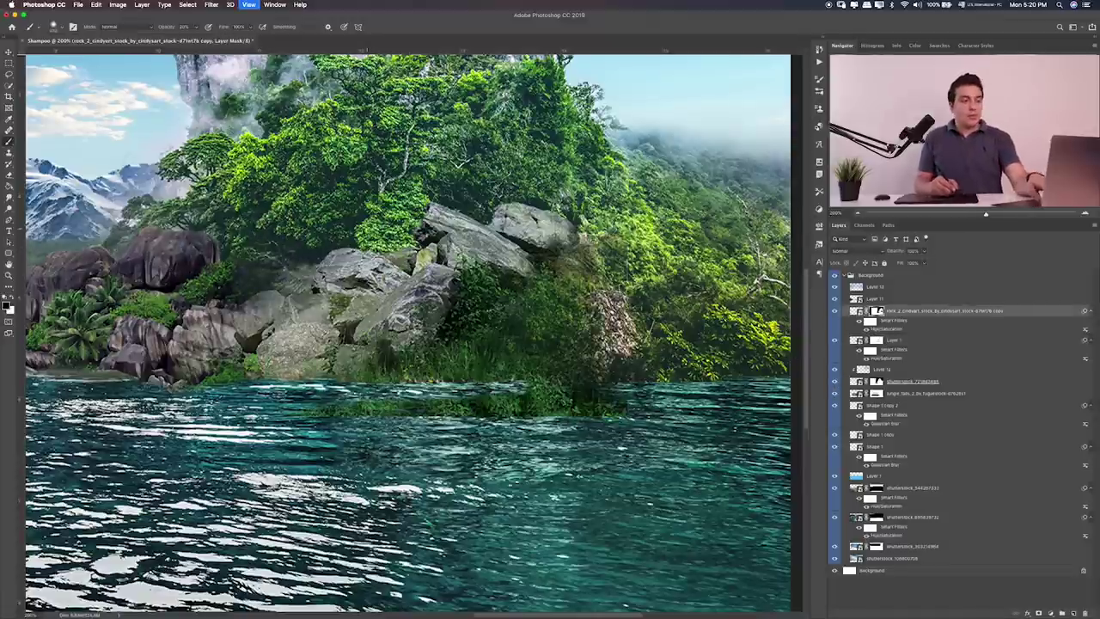
key(ctrl+0)
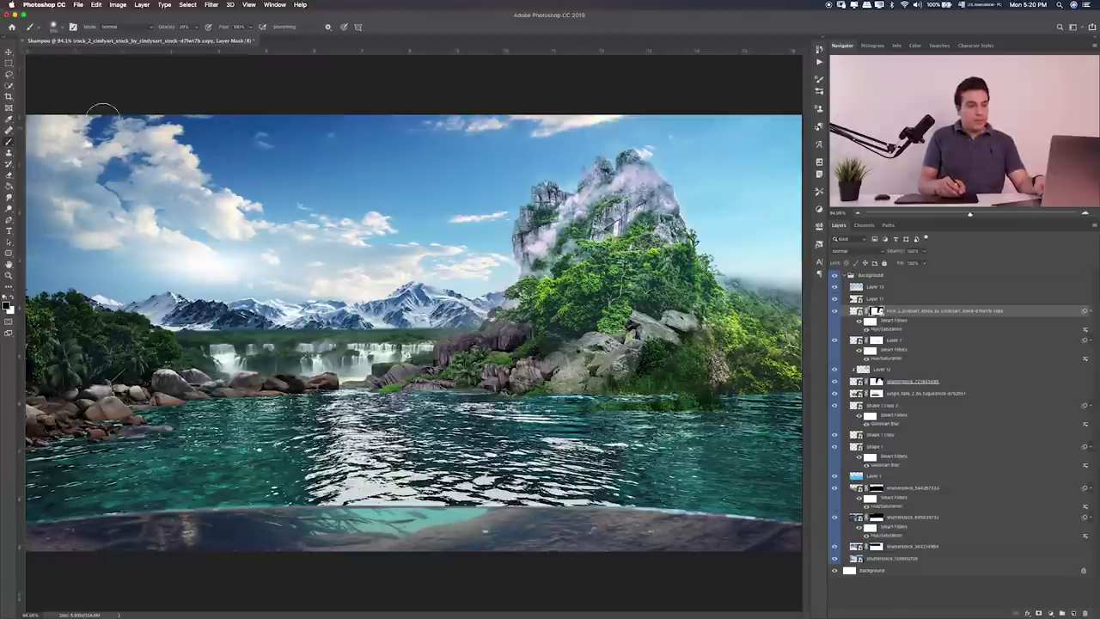
click(10, 63)
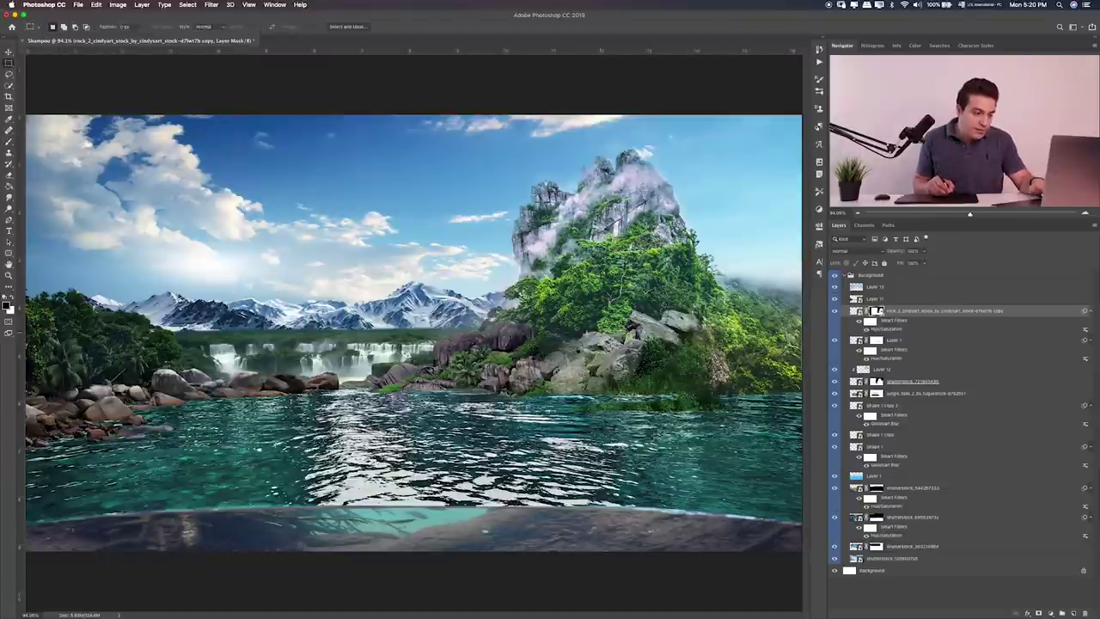
key(b)
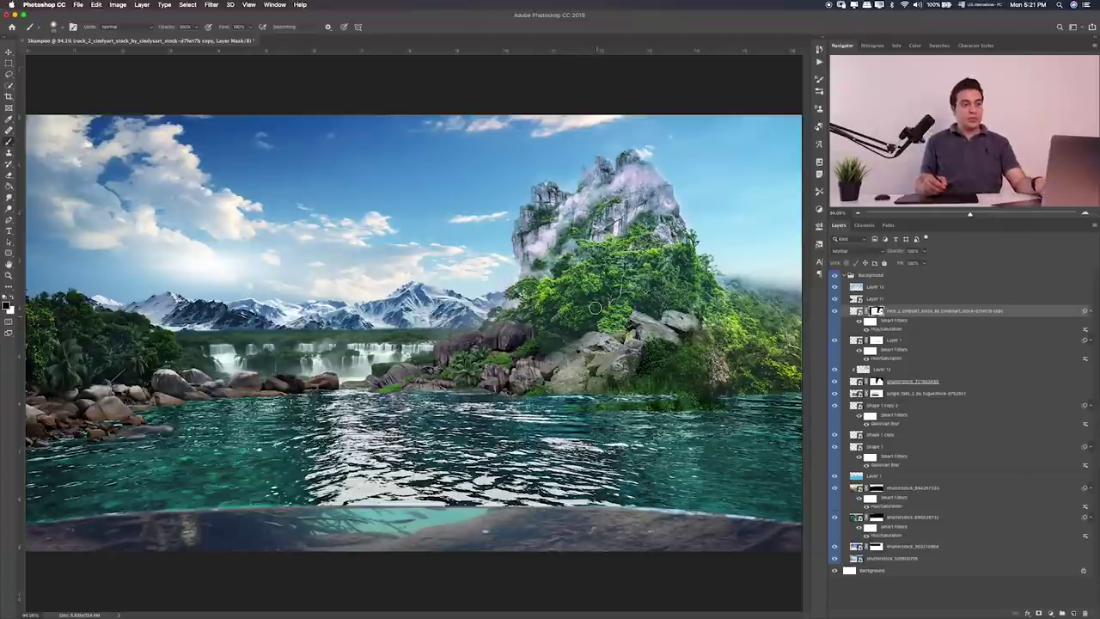
Step: Collapse the Background group, then preview the jungle_falls, Layer 109 and cloud images in Finder
click(869, 279)
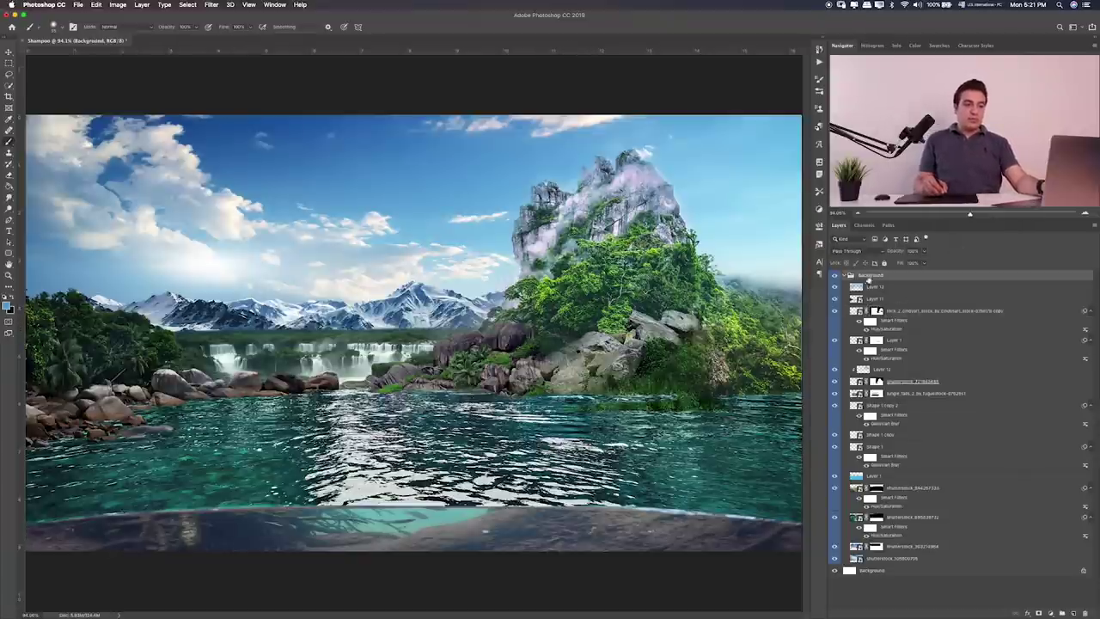
click(848, 275)
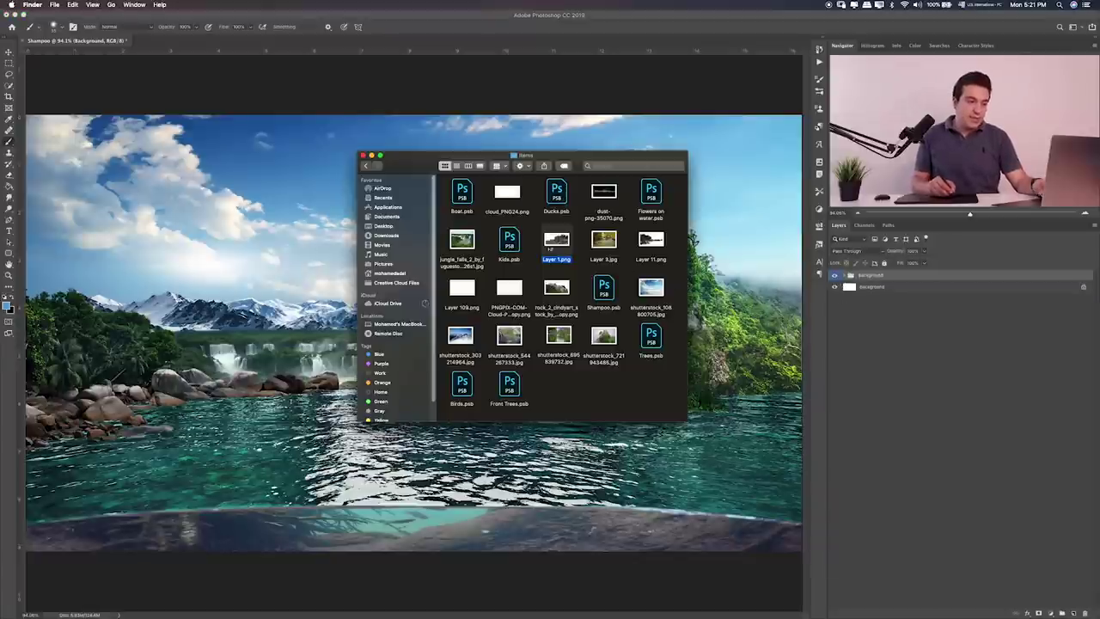
click(464, 246)
key(space)
key(space)
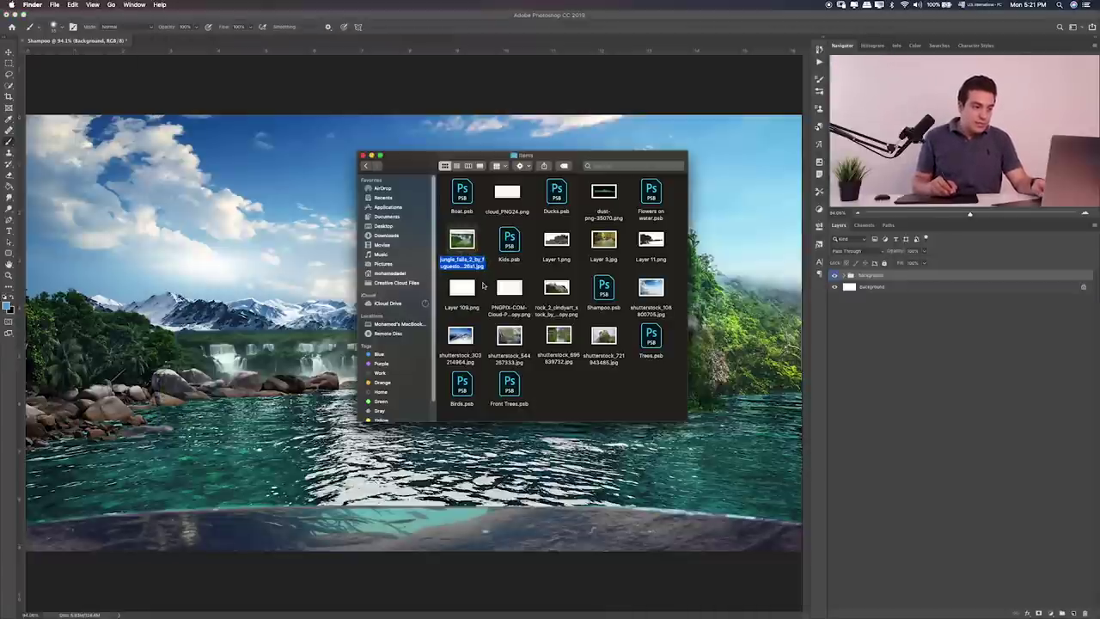
click(471, 291)
key(space)
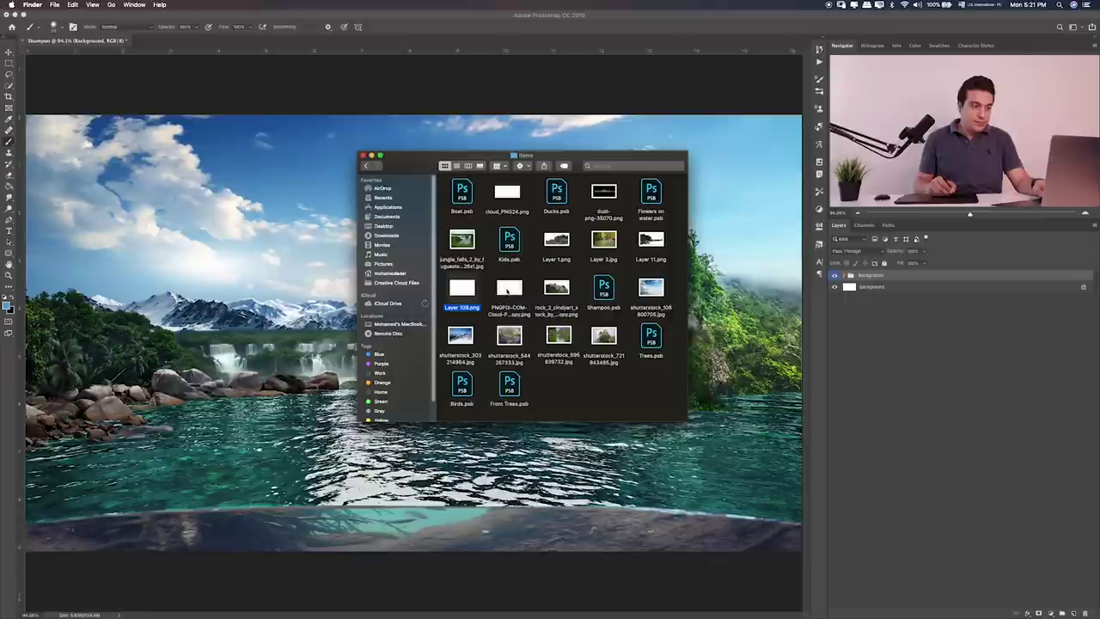
click(509, 292)
key(space)
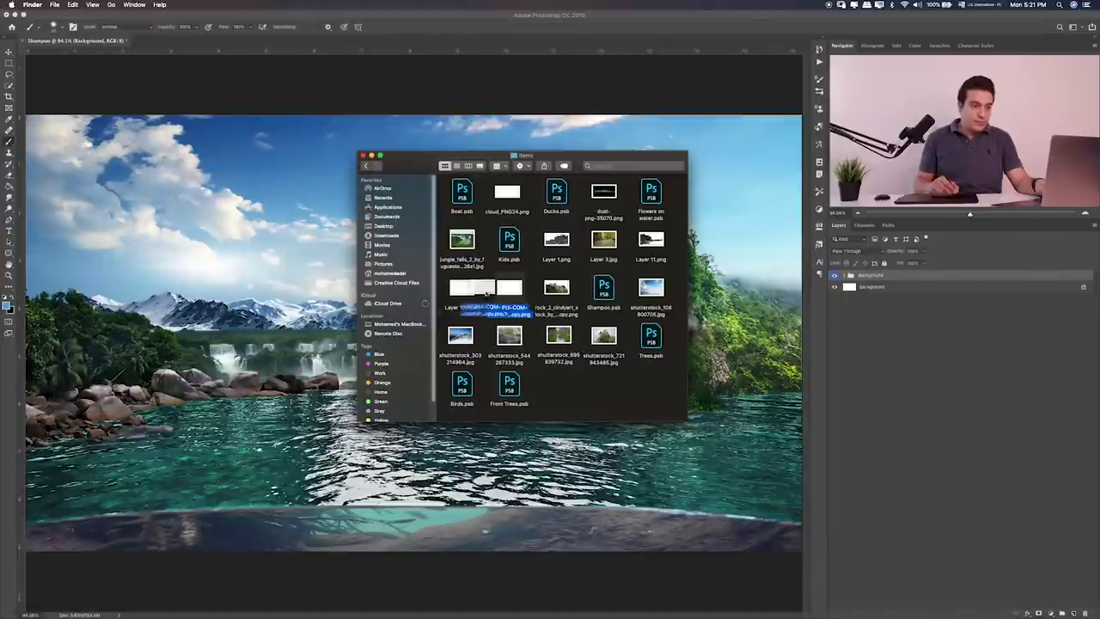
Step: Place the cloud PNG on the canvas and free-transform it over the island's peak
drag(517, 297, 310, 297)
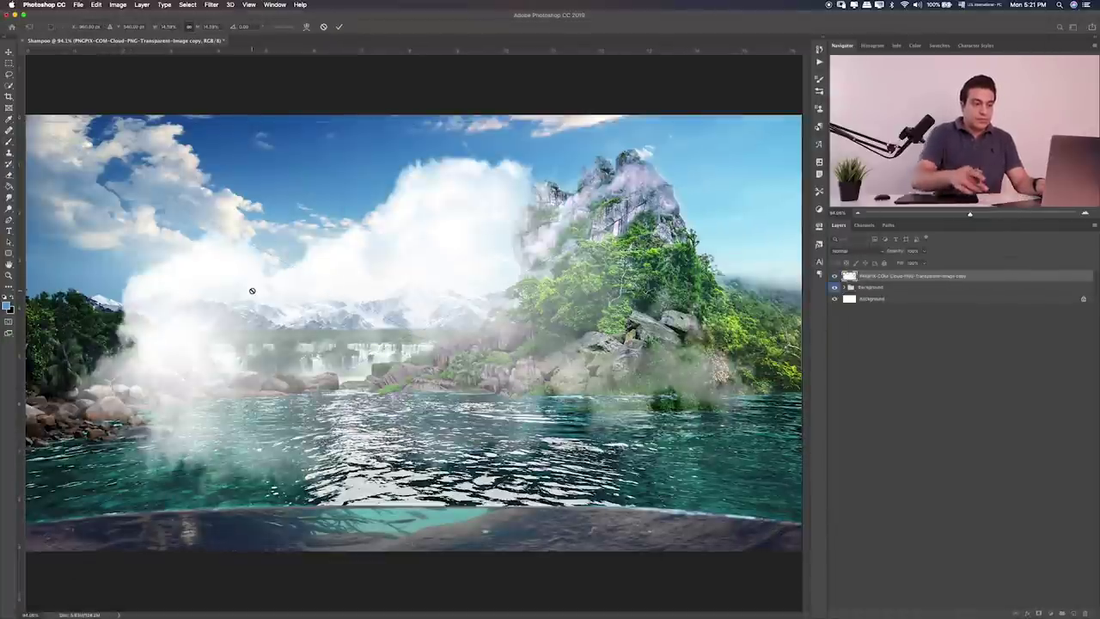
key(super+t)
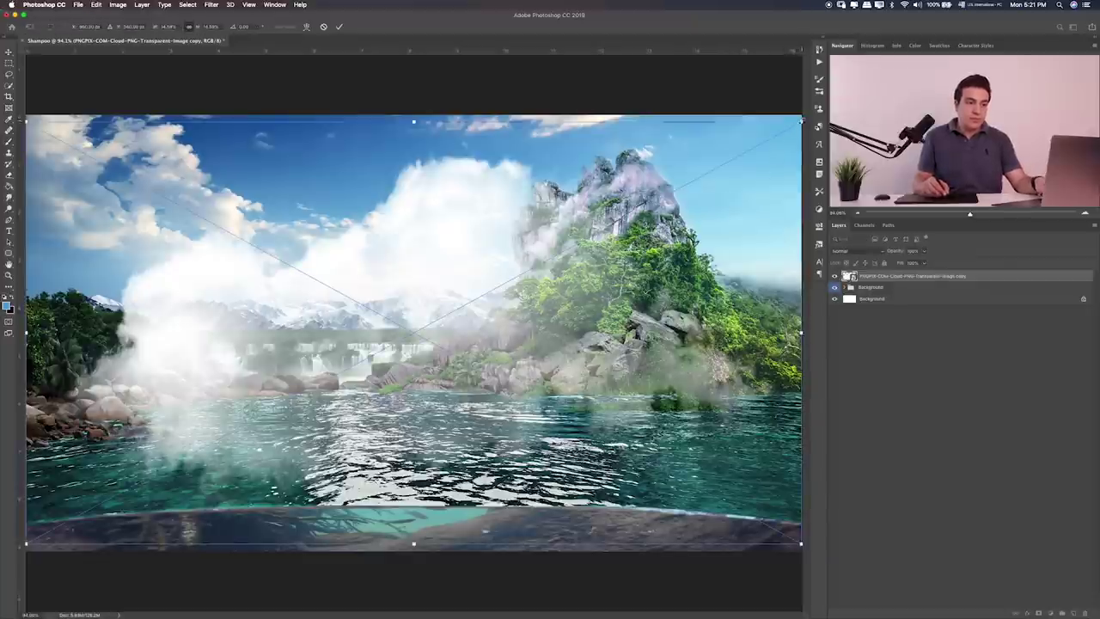
mouse_move(788, 129)
mouse_down()
mouse_move(675, 144)
mouse_move(690, 123)
mouse_up()
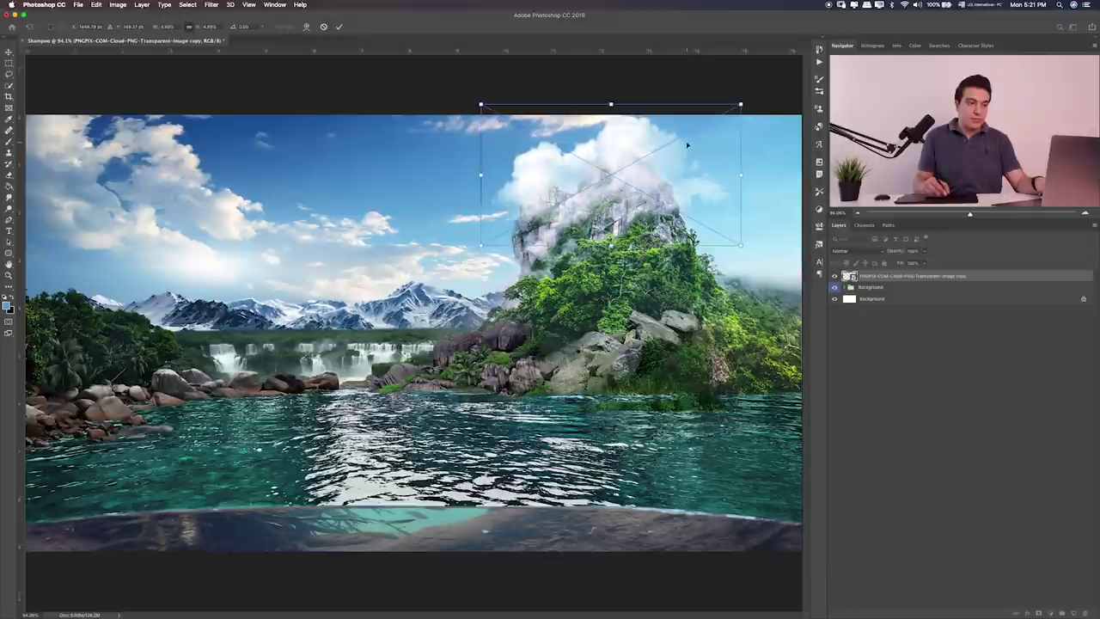
drag(751, 100, 667, 145)
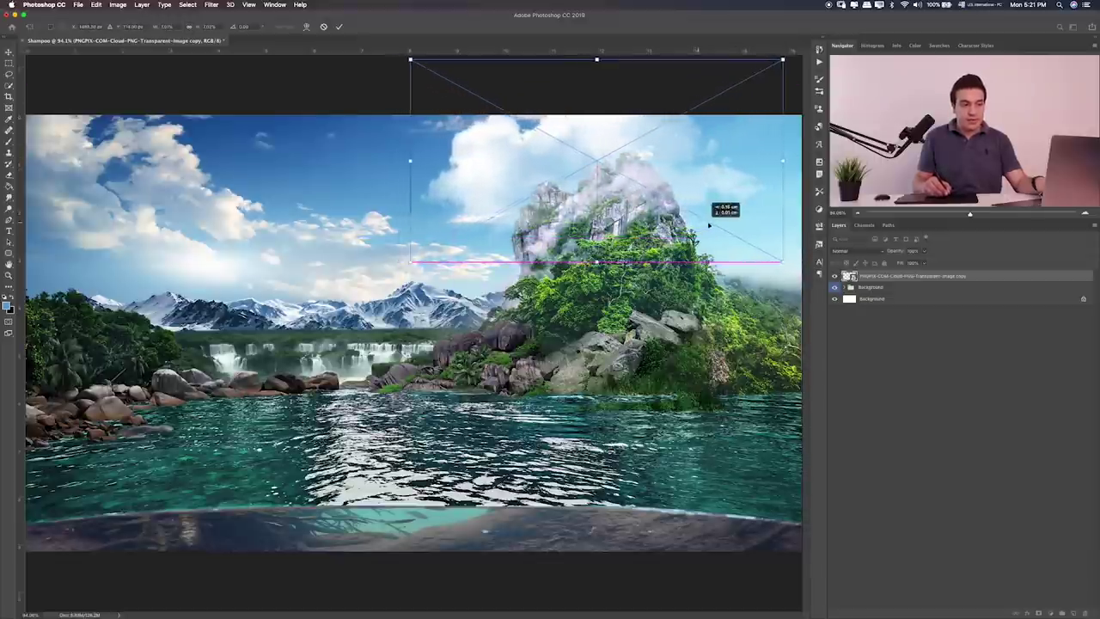
drag(714, 230, 736, 191)
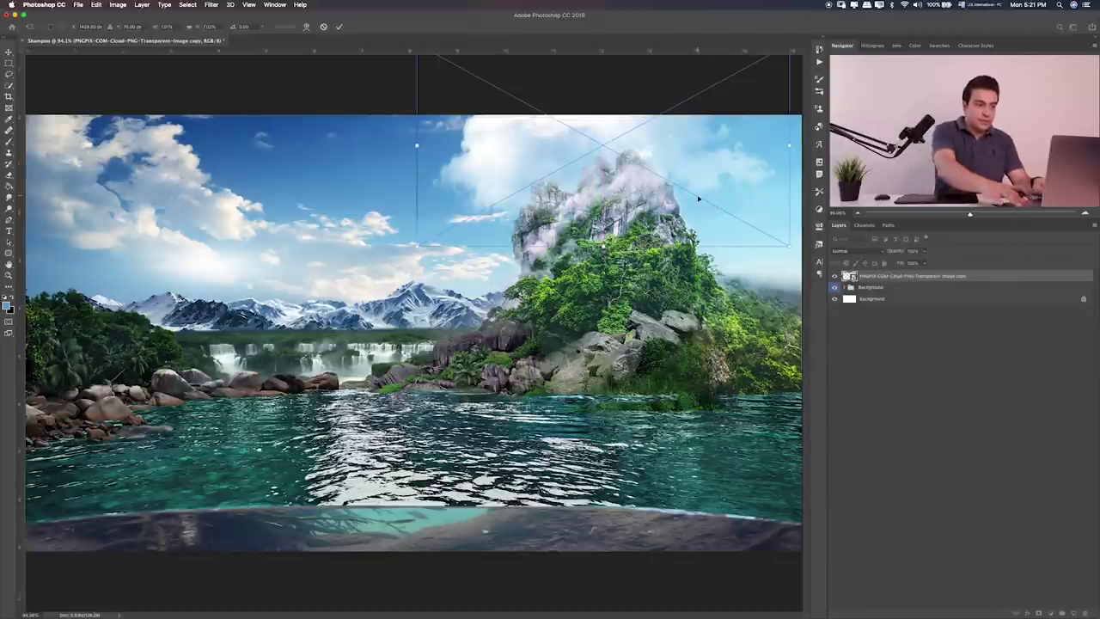
key(Return)
key(b)
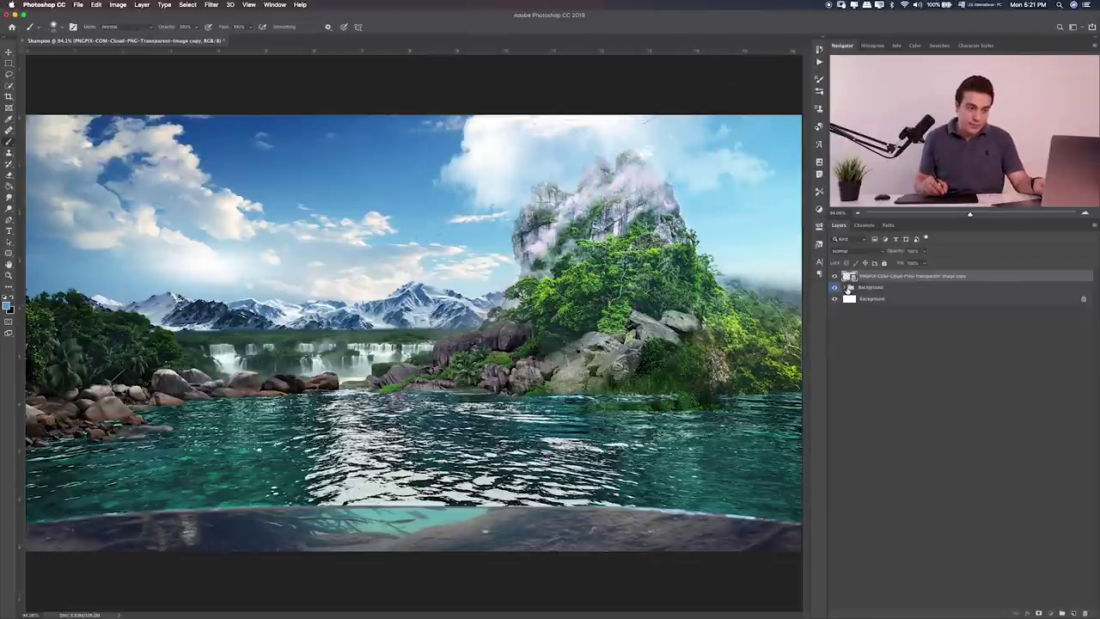
Step: Return the cloud layer to the top of the stack and stretch it taller over the peak
click(846, 287)
drag(889, 277, 879, 416)
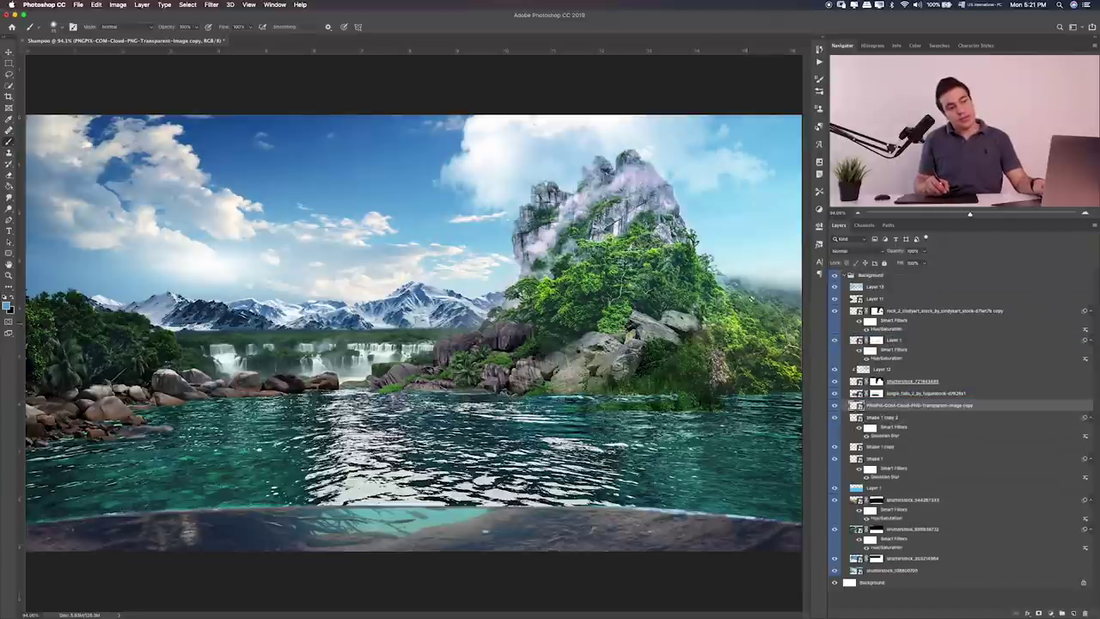
key(ctrl+shift+bracketright)
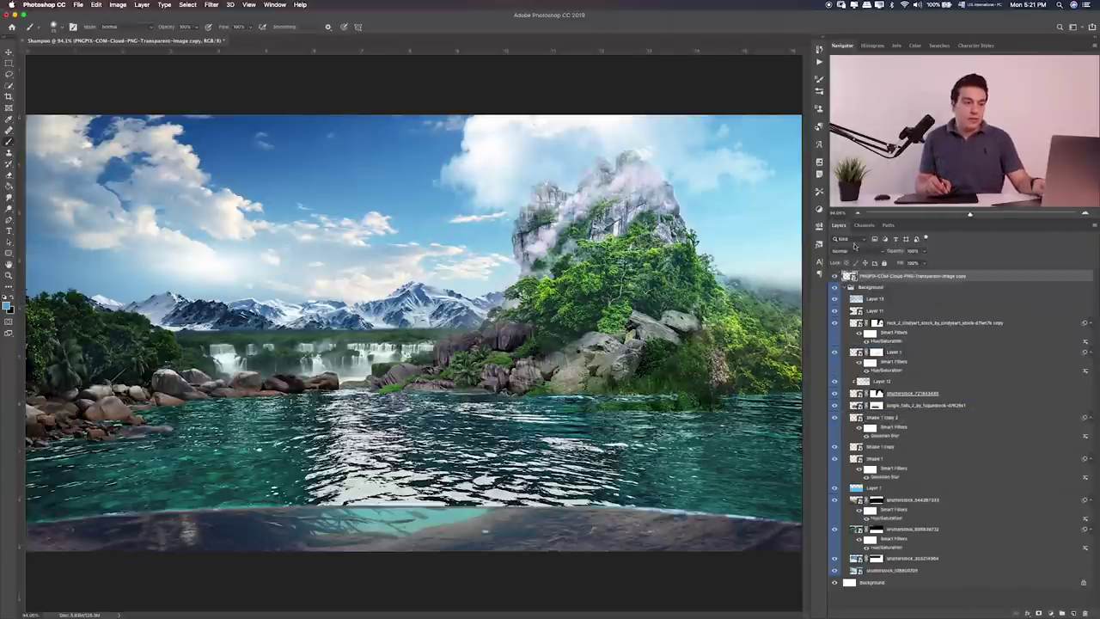
key(ctrl+t)
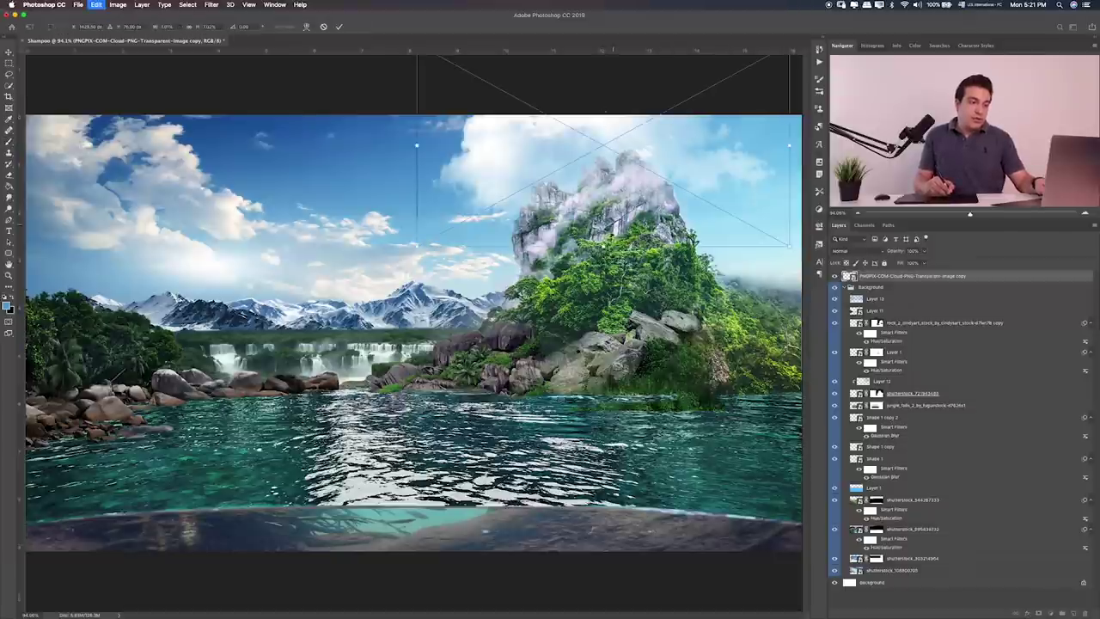
drag(603, 111, 615, 153)
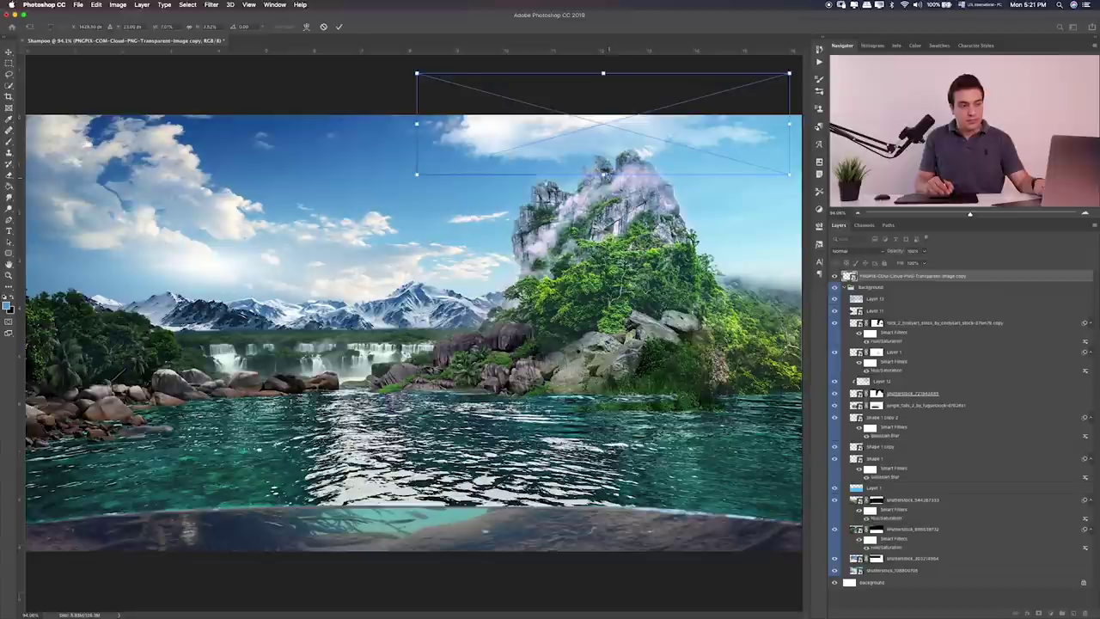
drag(604, 174, 613, 207)
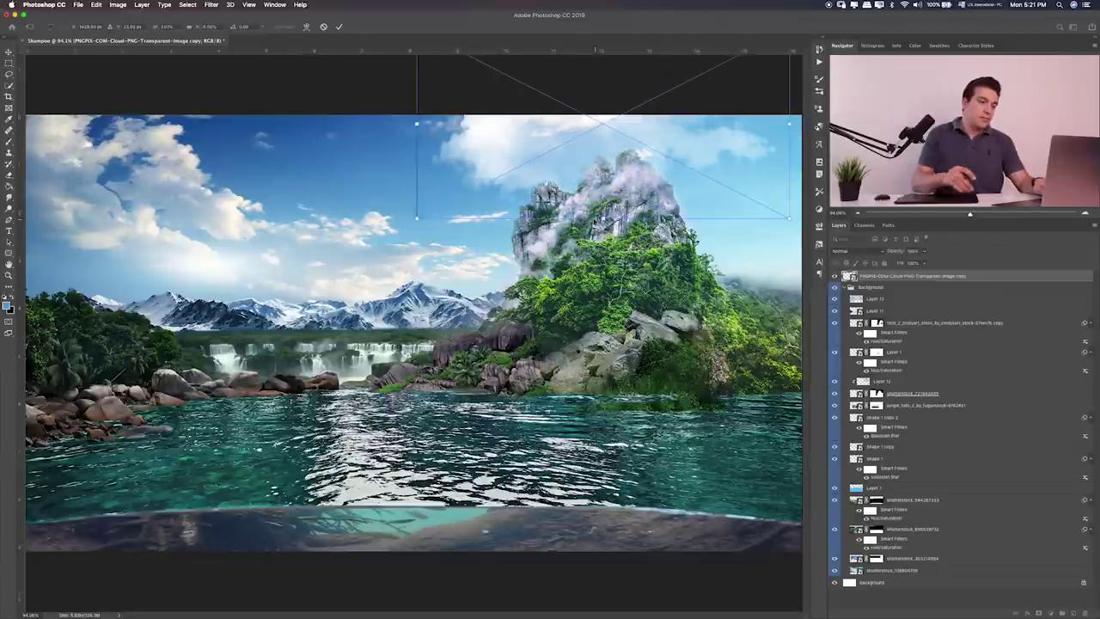
key(Return)
key(b)
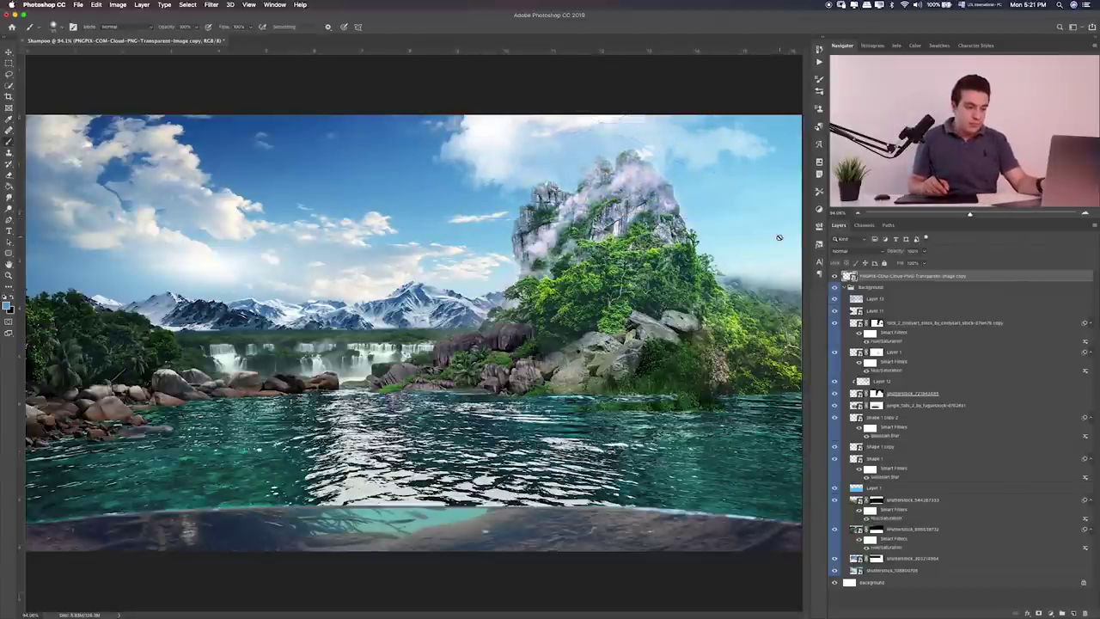
key(super+Tab)
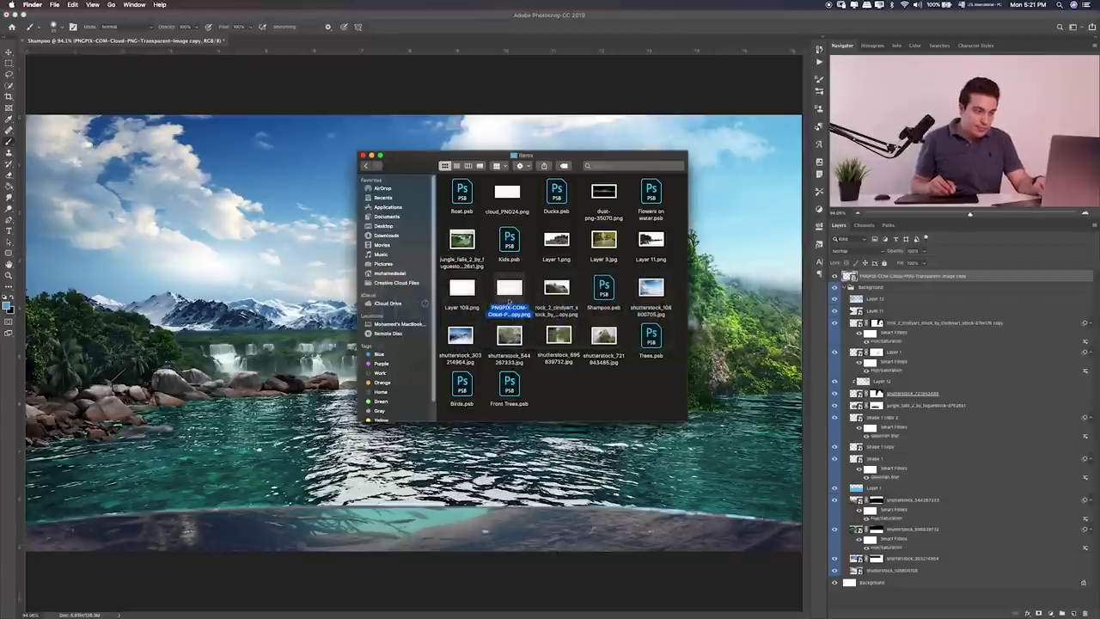
Step: Preview cloud_PNG24.png in Finder and place it into the Photoshop composite
key(Left)
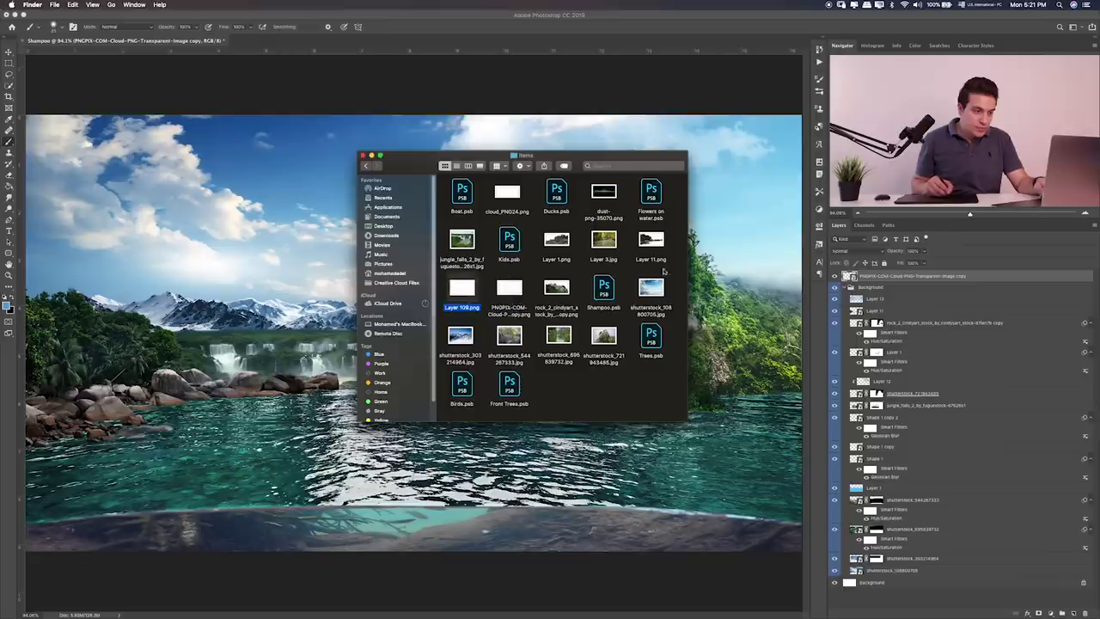
click(507, 196)
key(space)
key(space)
drag(507, 196, 284, 214)
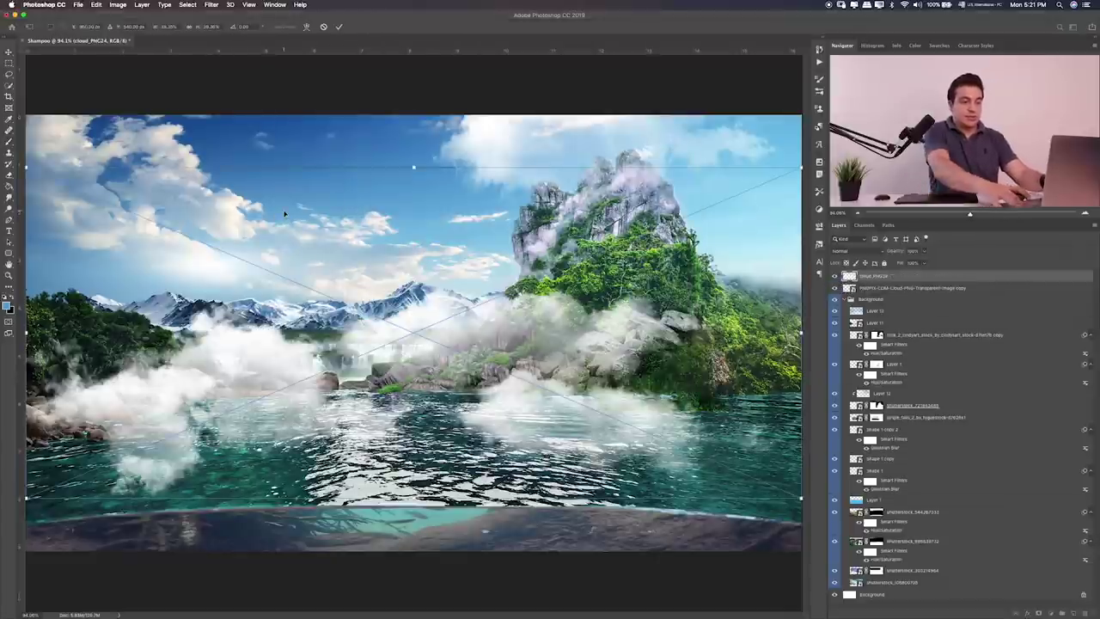
key(Return)
key(b)
Step: Scale the cloud_PNG24 layer down onto the mountain summit
key(ctrl+t)
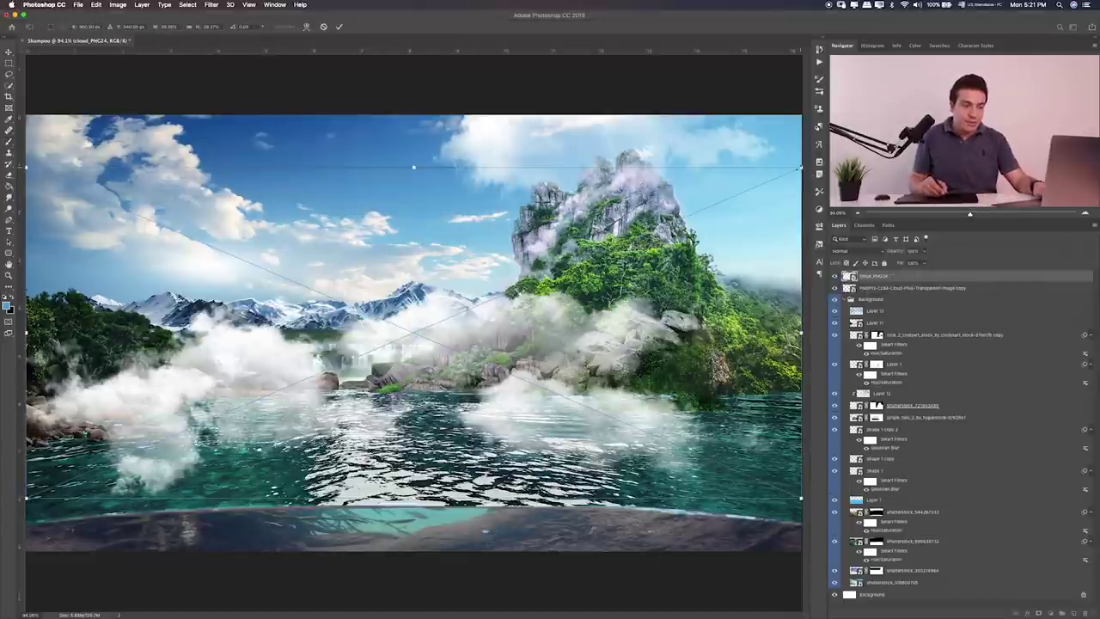
mouse_move(798, 169)
mouse_down()
mouse_move(698, 192)
mouse_move(663, 179)
mouse_move(718, 185)
mouse_up()
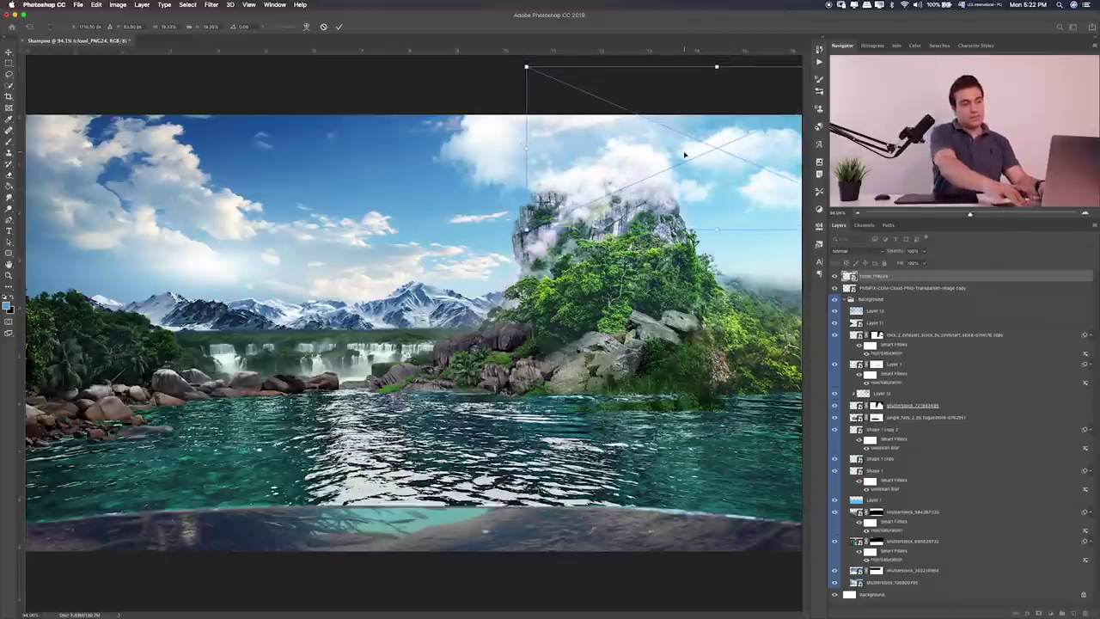
key(Return)
key(super+Tab)
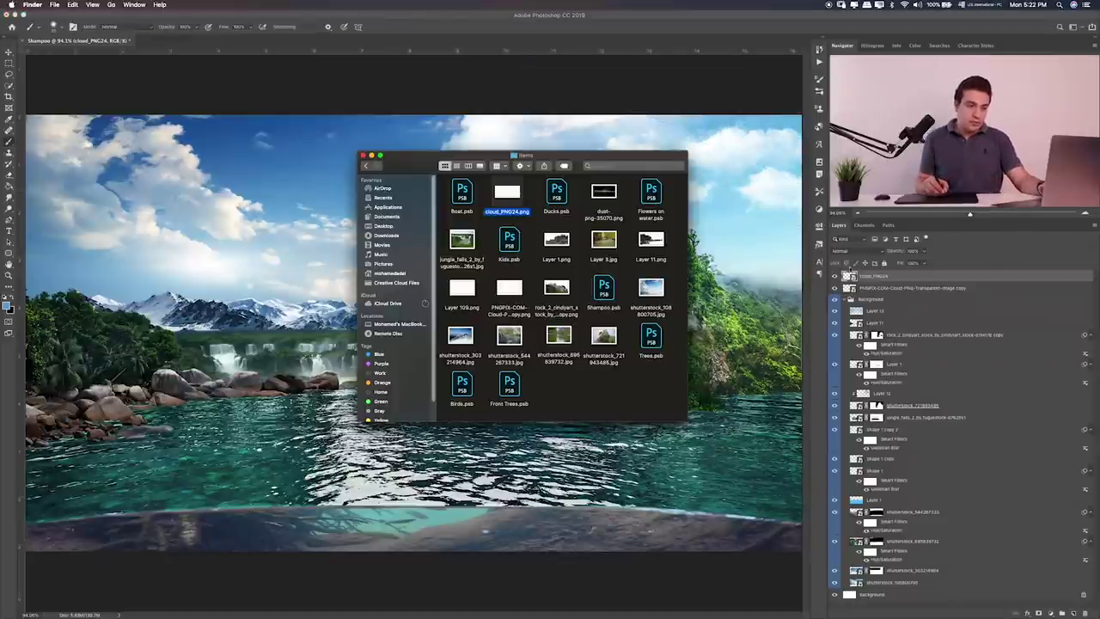
click(850, 298)
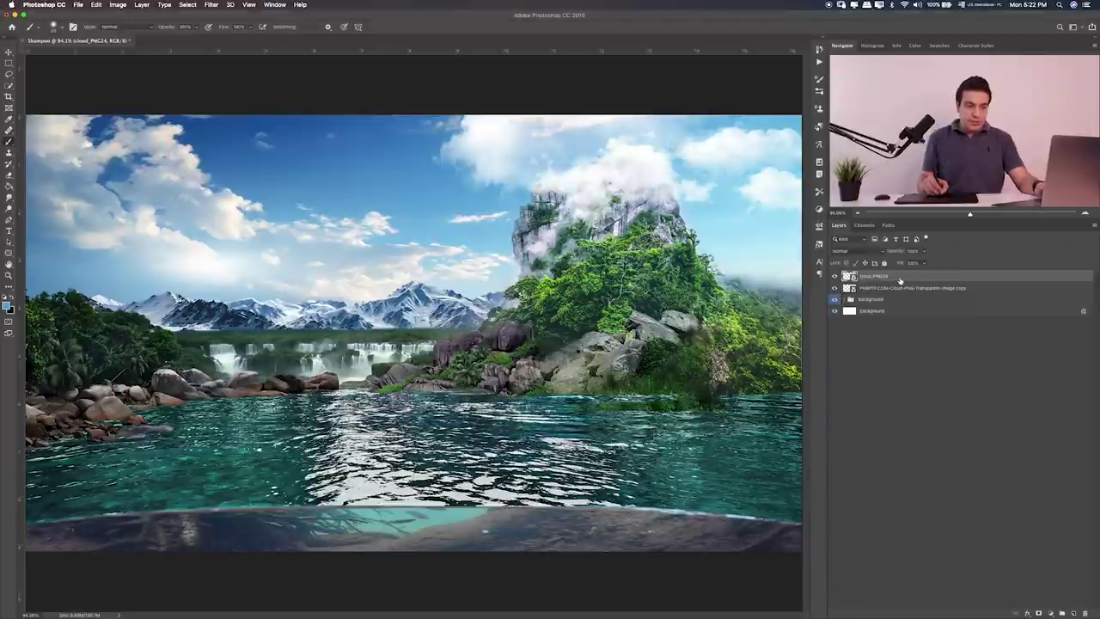
click(1051, 613)
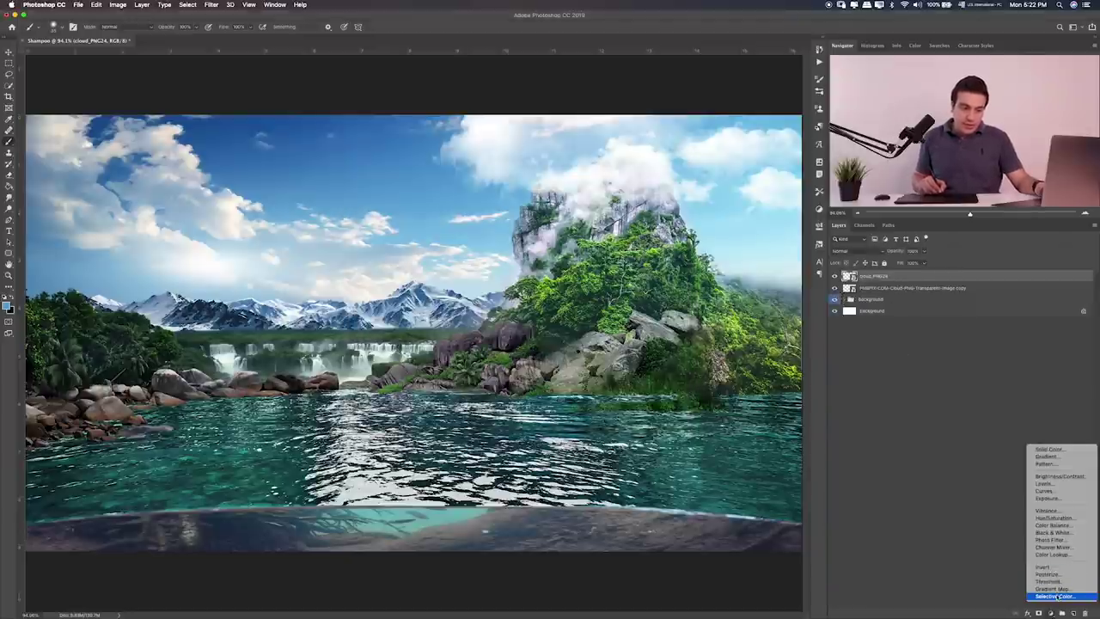
Step: Add a Selective Color adjustment and reduce magenta and yellow in the Cyans
click(1055, 596)
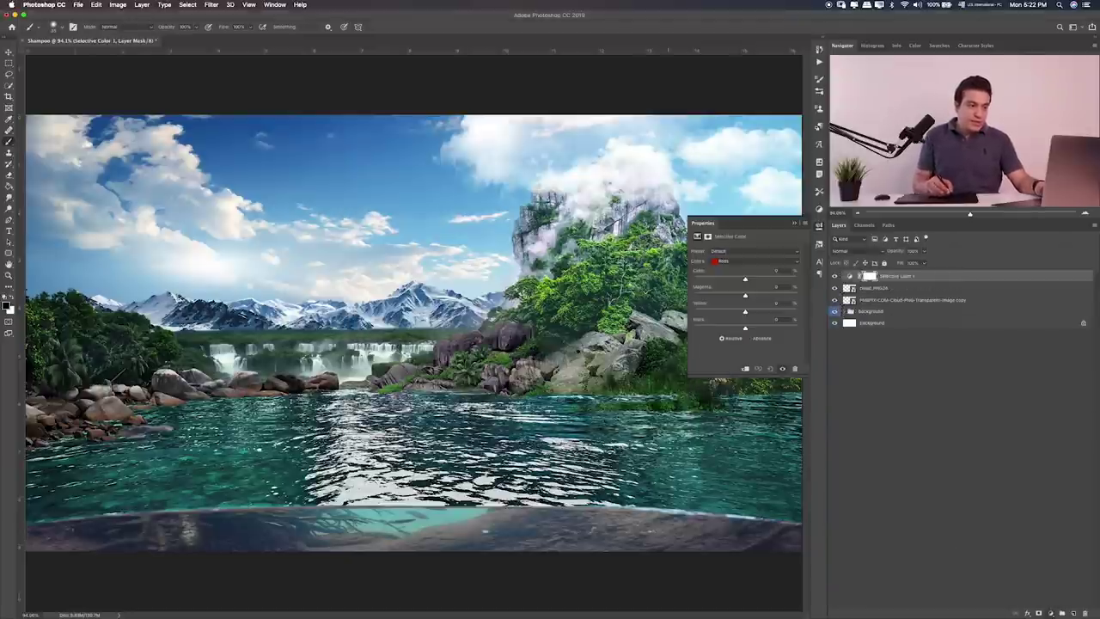
click(750, 261)
click(751, 294)
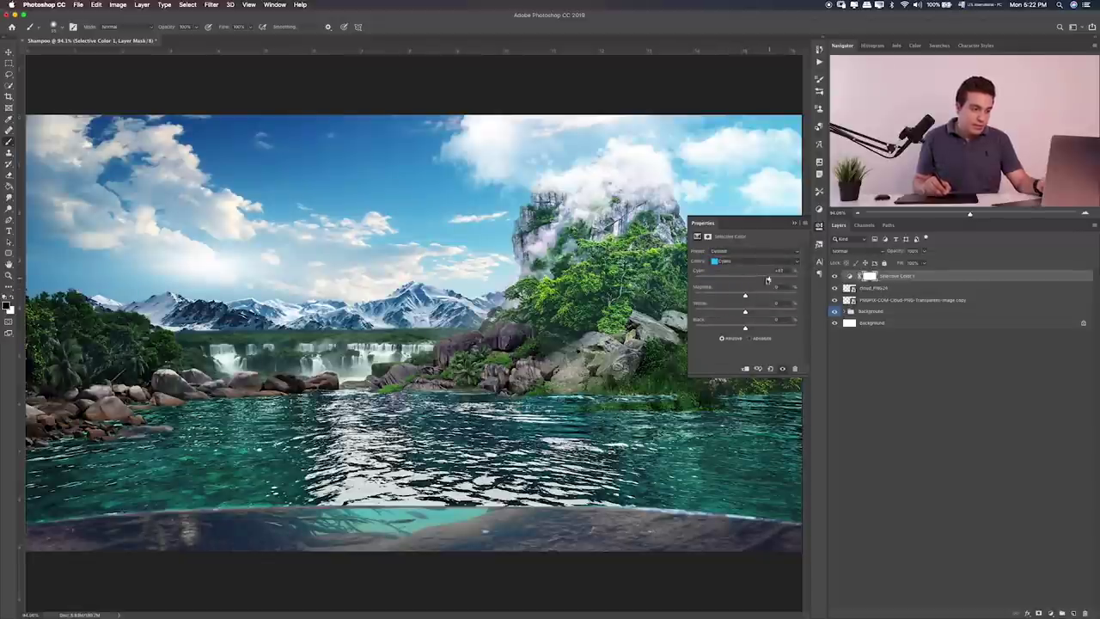
drag(745, 296, 727, 296)
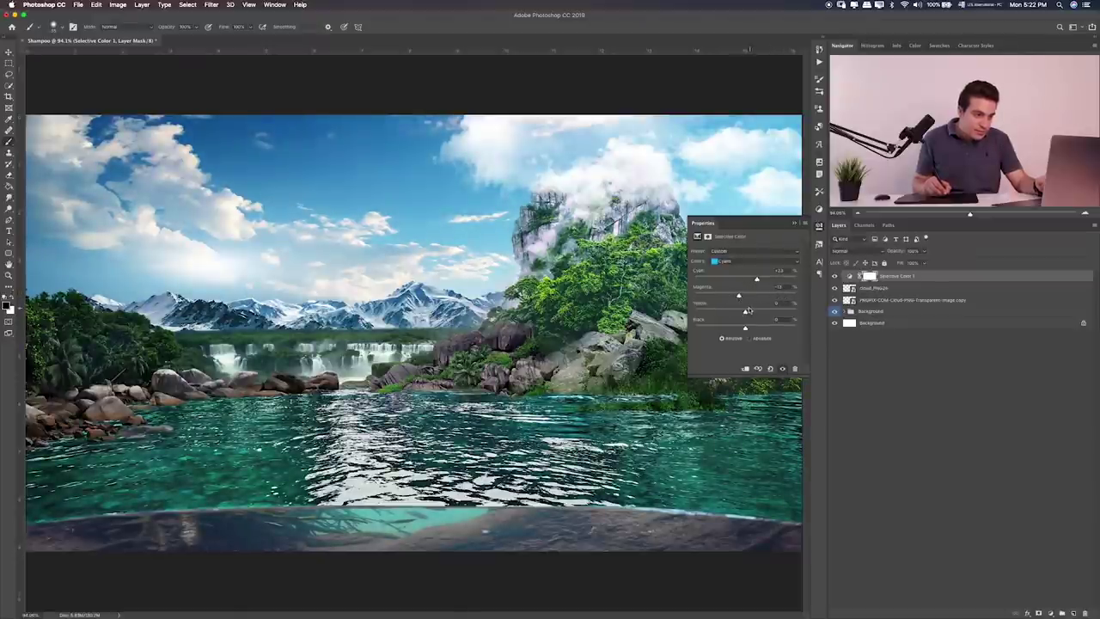
mouse_move(762, 312)
mouse_down()
mouse_move(702, 333)
mouse_move(739, 330)
mouse_up()
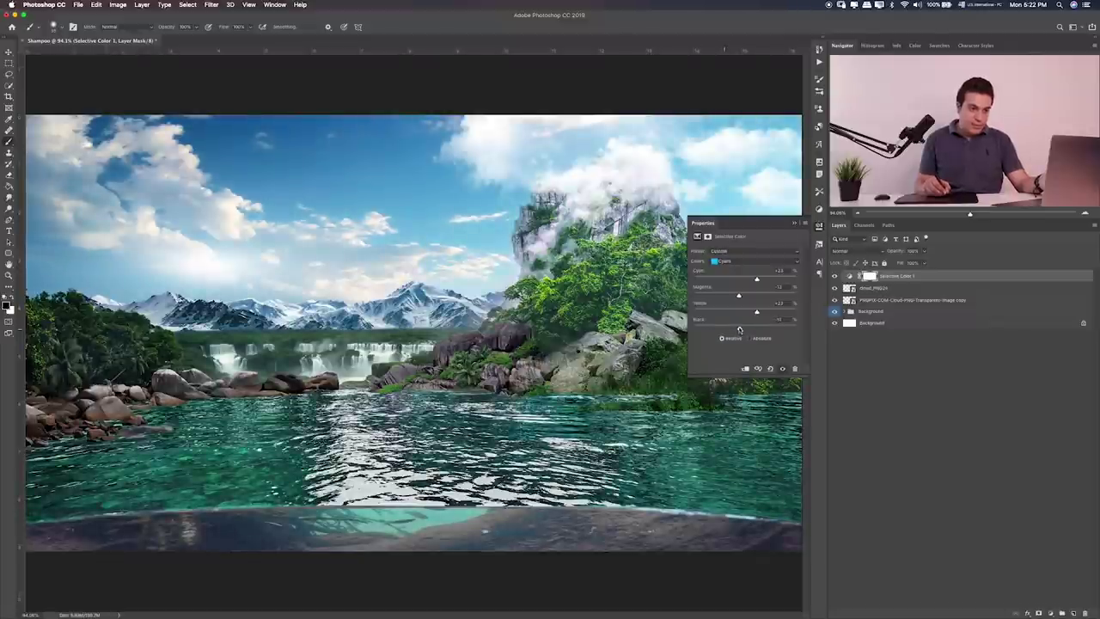
Step: Try adding black to the Neutrals, reset it to 0, and toggle the adjustment to compare
click(781, 261)
click(753, 292)
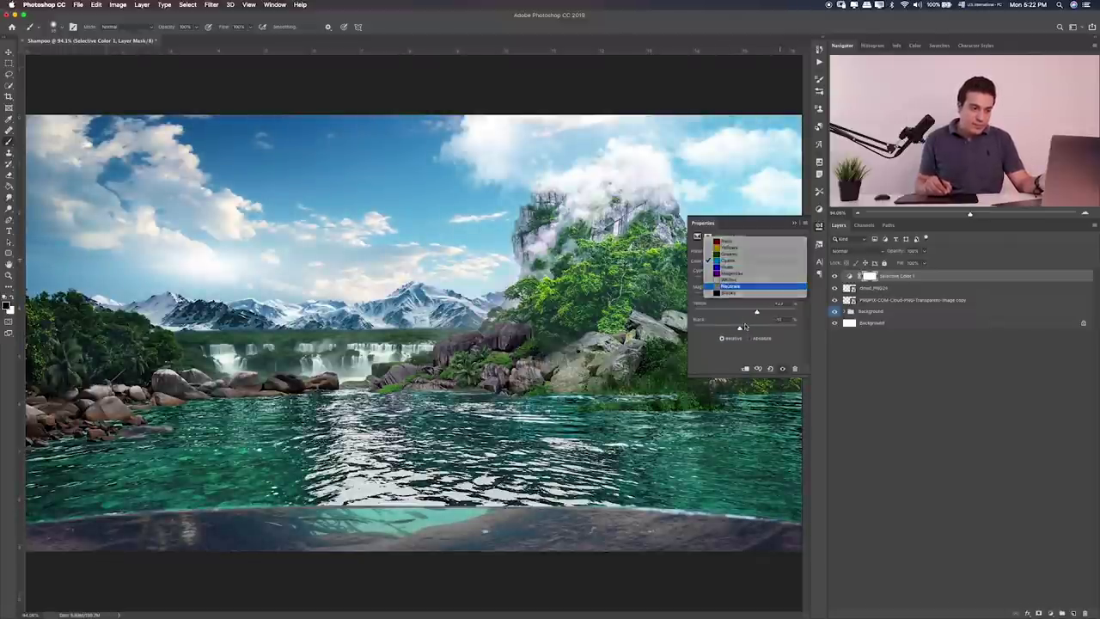
mouse_move(745, 327)
mouse_down()
mouse_move(756, 329)
mouse_move(726, 315)
mouse_move(747, 310)
mouse_move(739, 280)
mouse_up()
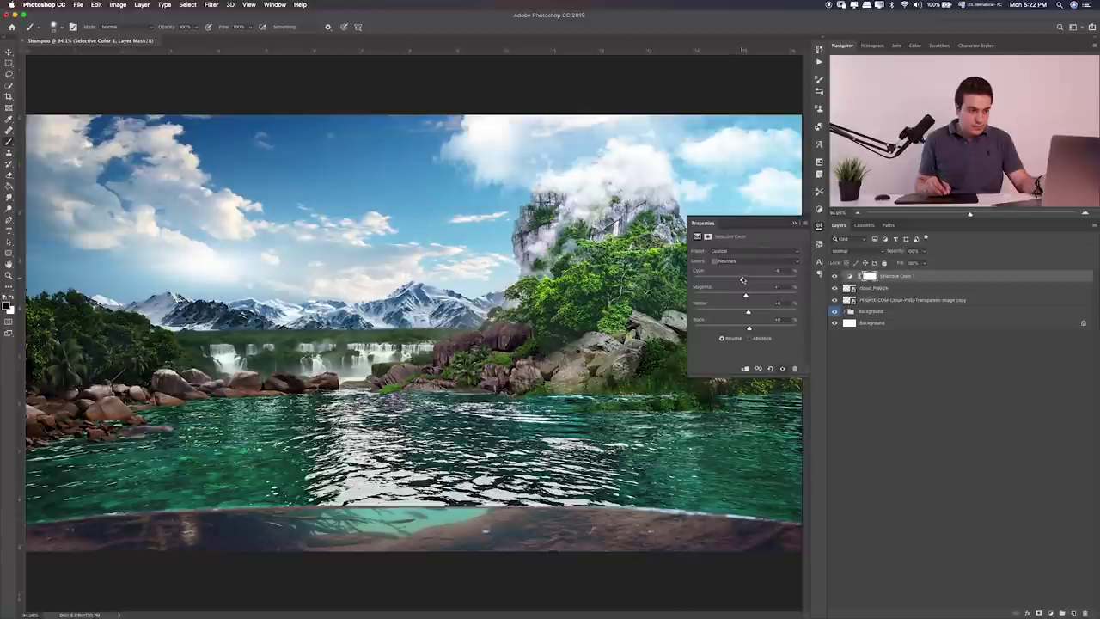
drag(749, 326, 741, 327)
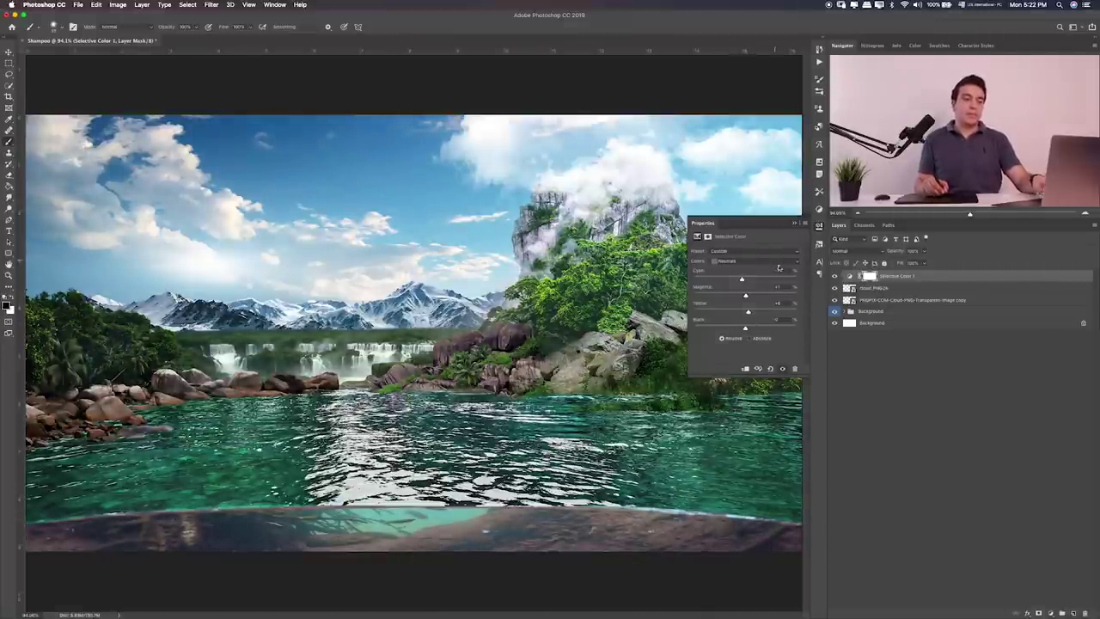
click(836, 277)
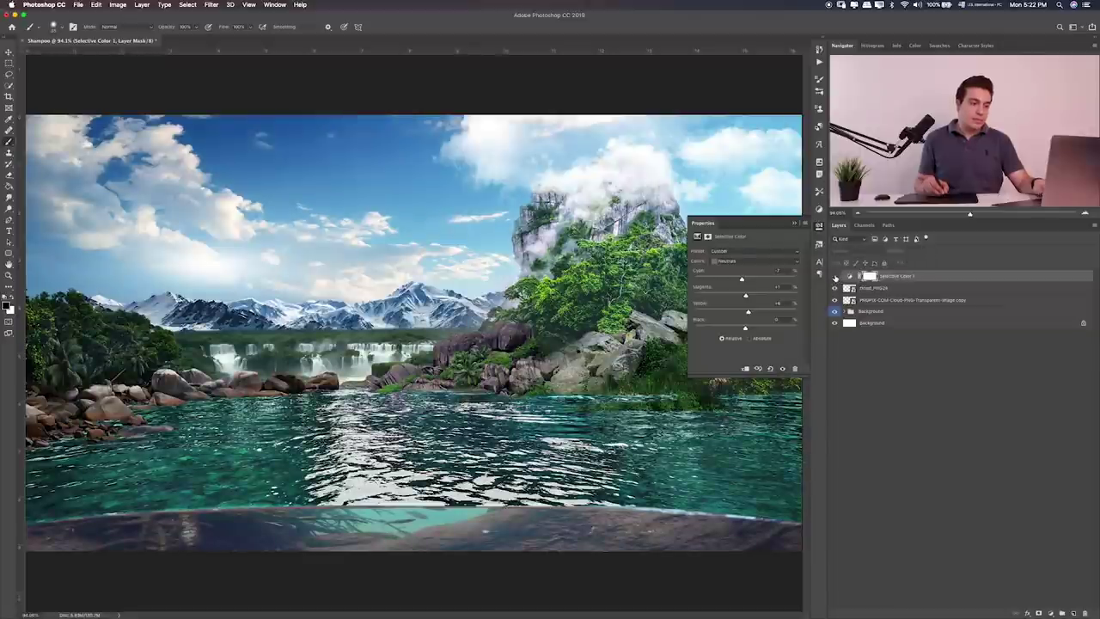
click(835, 276)
Step: In Blacks, fine-tune black, reduce yellow and add cyan, then hide the adjustment to compare
click(764, 262)
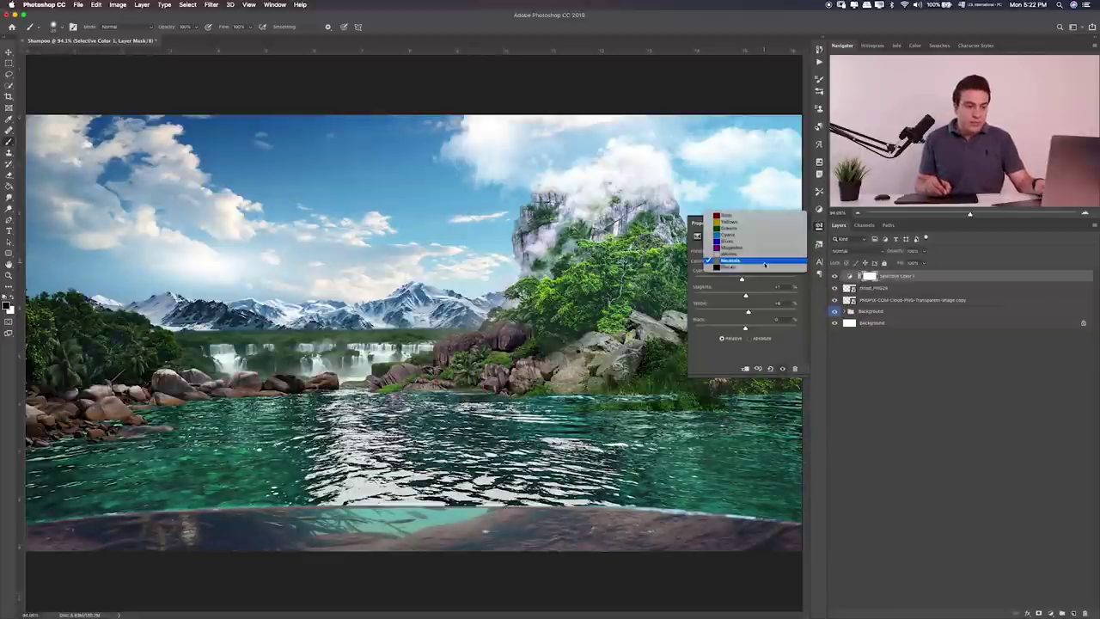
click(756, 267)
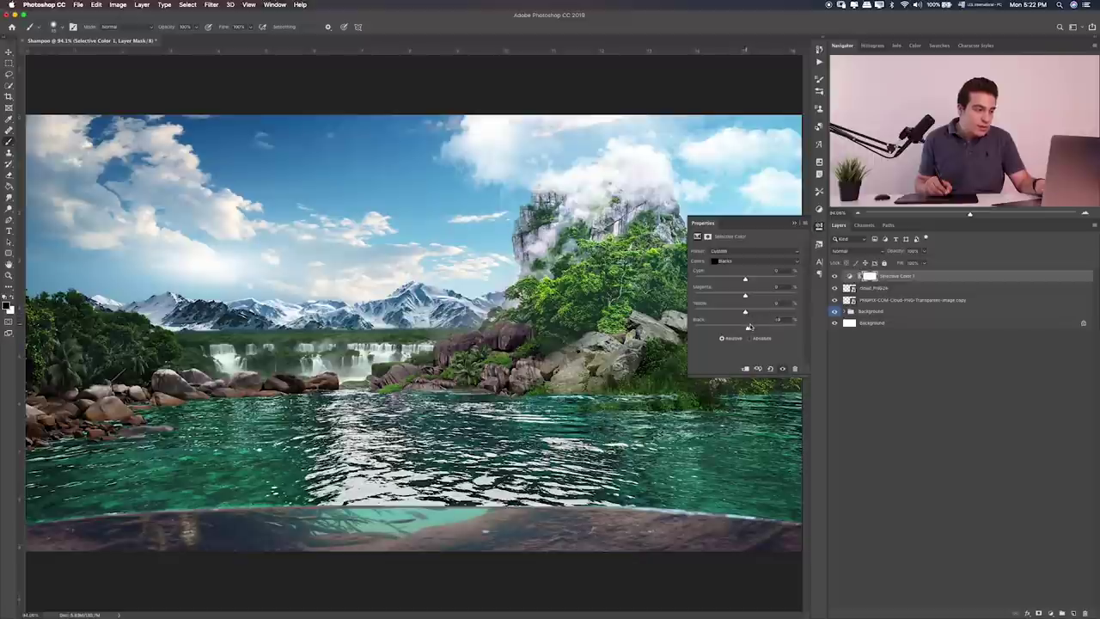
drag(748, 327, 744, 328)
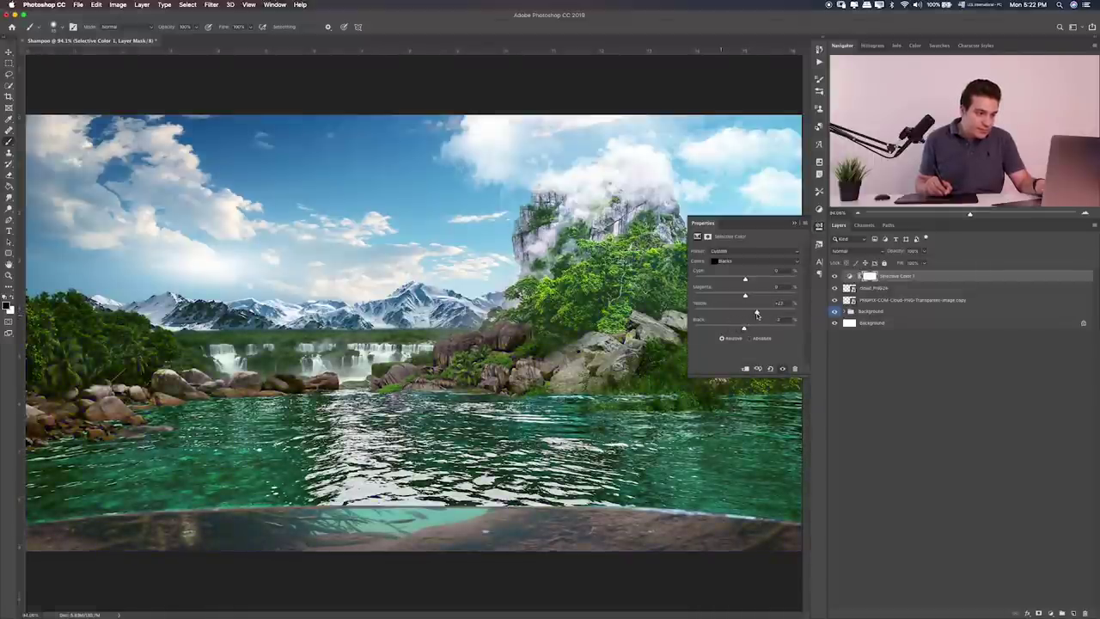
mouse_move(756, 316)
mouse_down()
mouse_move(746, 317)
mouse_move(745, 298)
mouse_up()
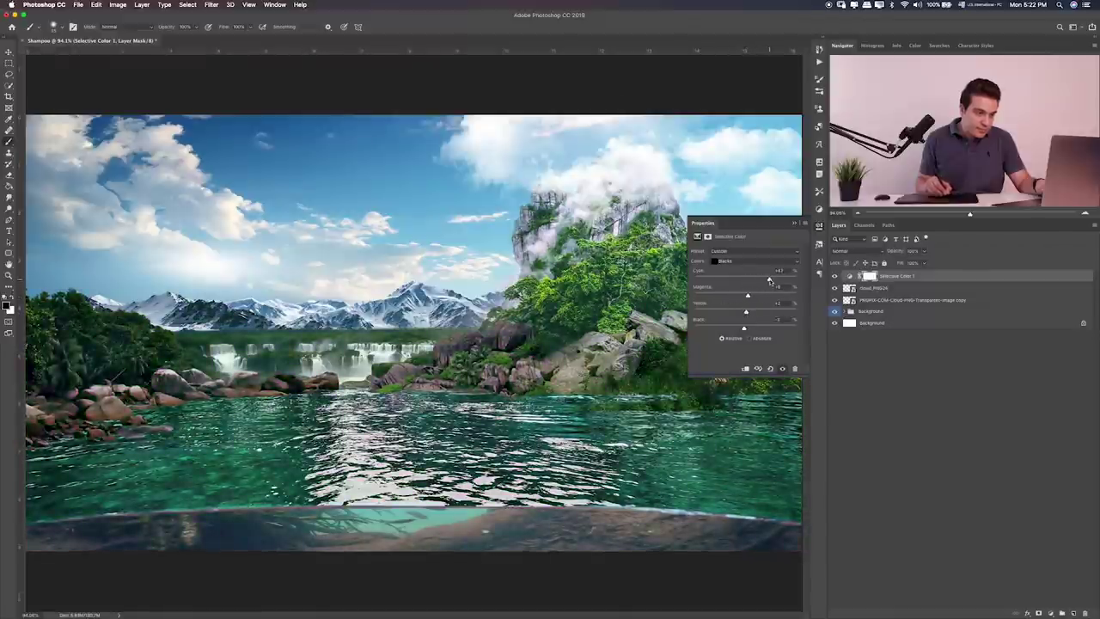
mouse_move(770, 281)
mouse_down()
mouse_move(792, 287)
mouse_move(753, 287)
mouse_up()
click(832, 277)
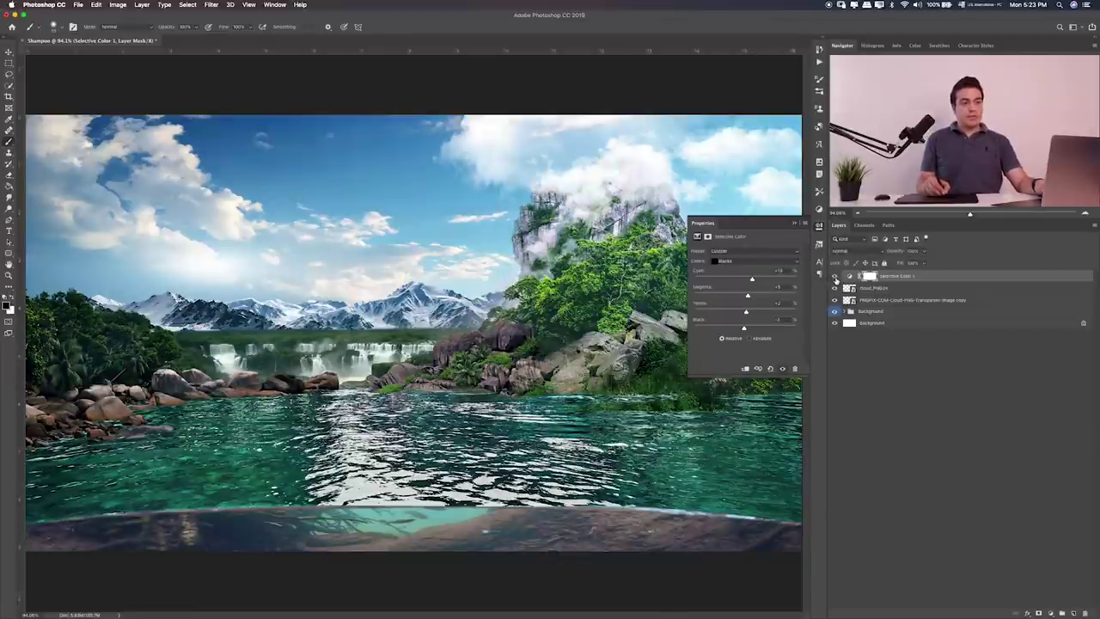
Step: Quick-preview Birds, Front Trees, Trees and Ducks .psb source files in Finder
click(8, 63)
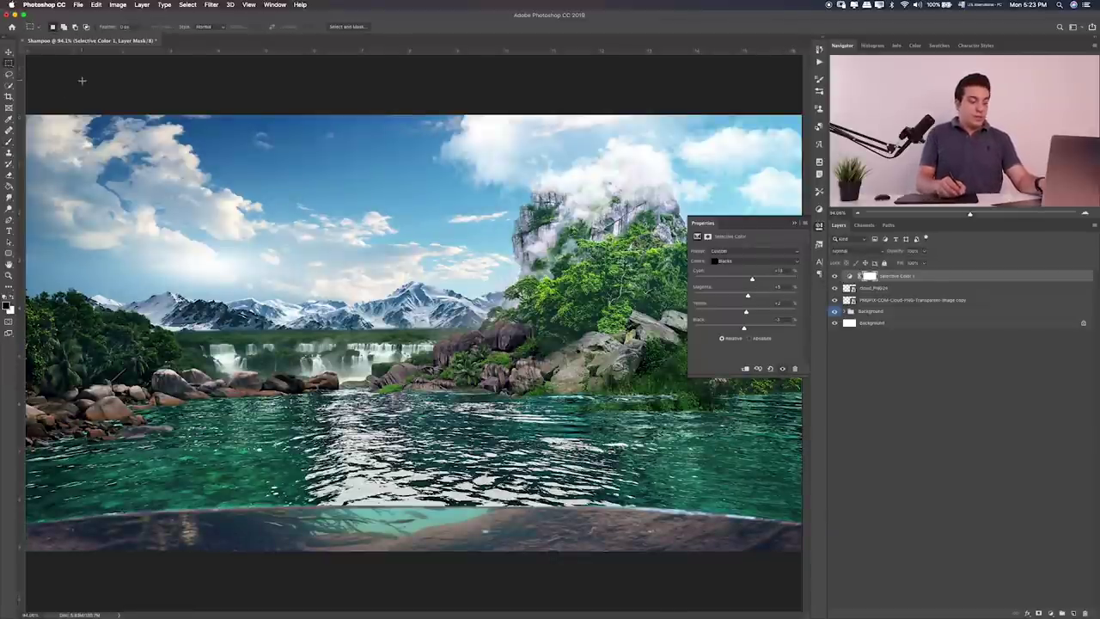
key(super+Tab)
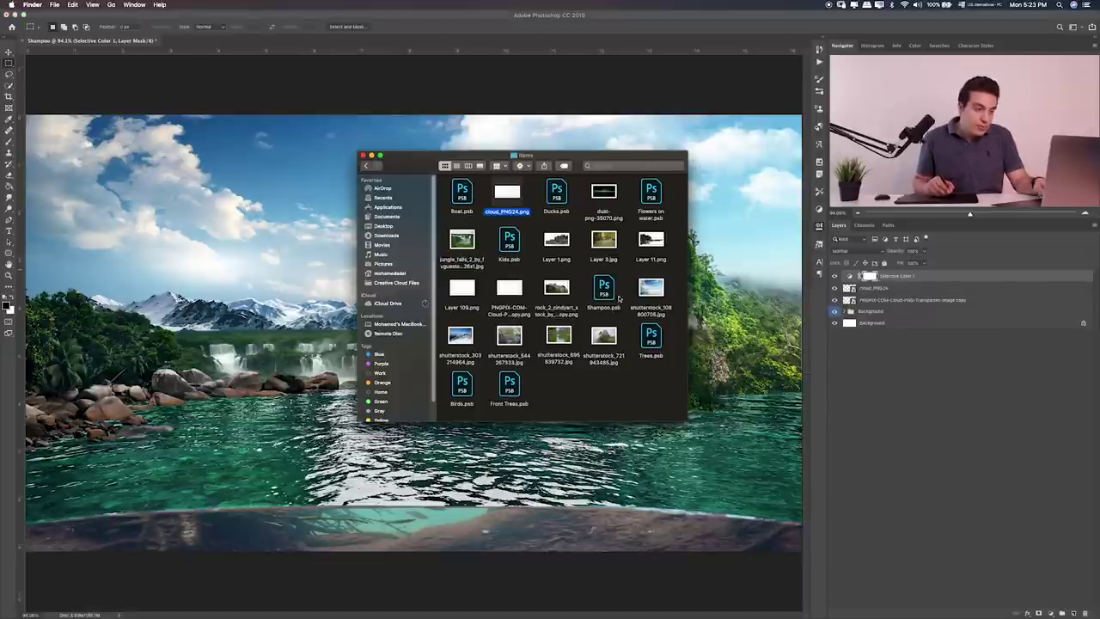
click(606, 292)
click(469, 385)
key(space)
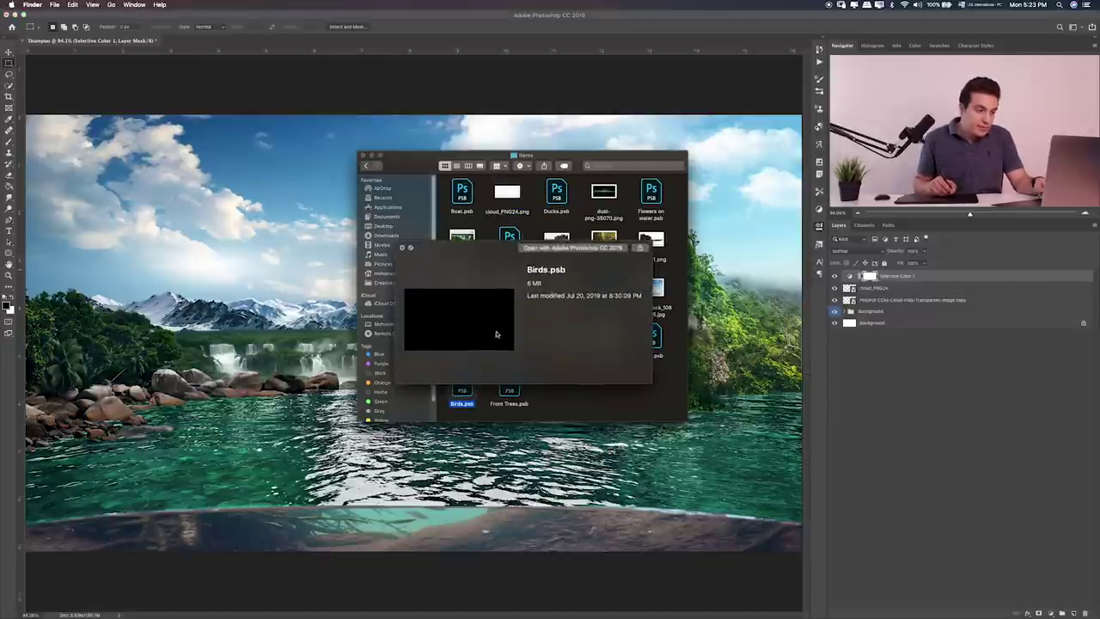
key(space)
click(511, 388)
key(space)
key(space)
click(652, 337)
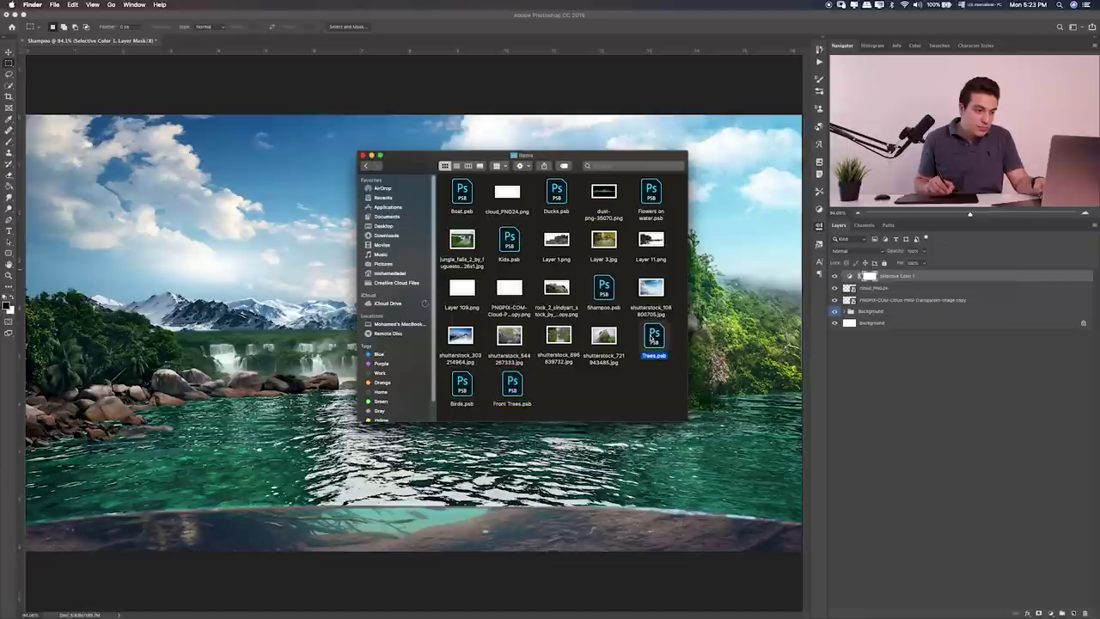
key(space)
key(space)
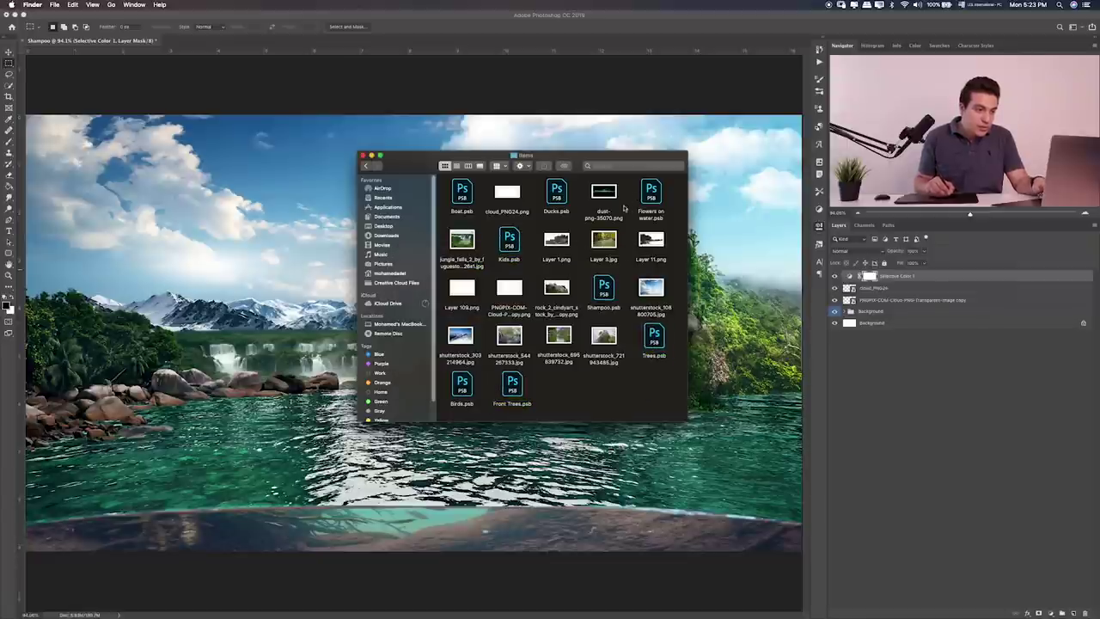
click(557, 195)
key(space)
key(space)
Step: Open Flowers on water.psb and move its On Water group into the Shampoo composite
double_click(651, 193)
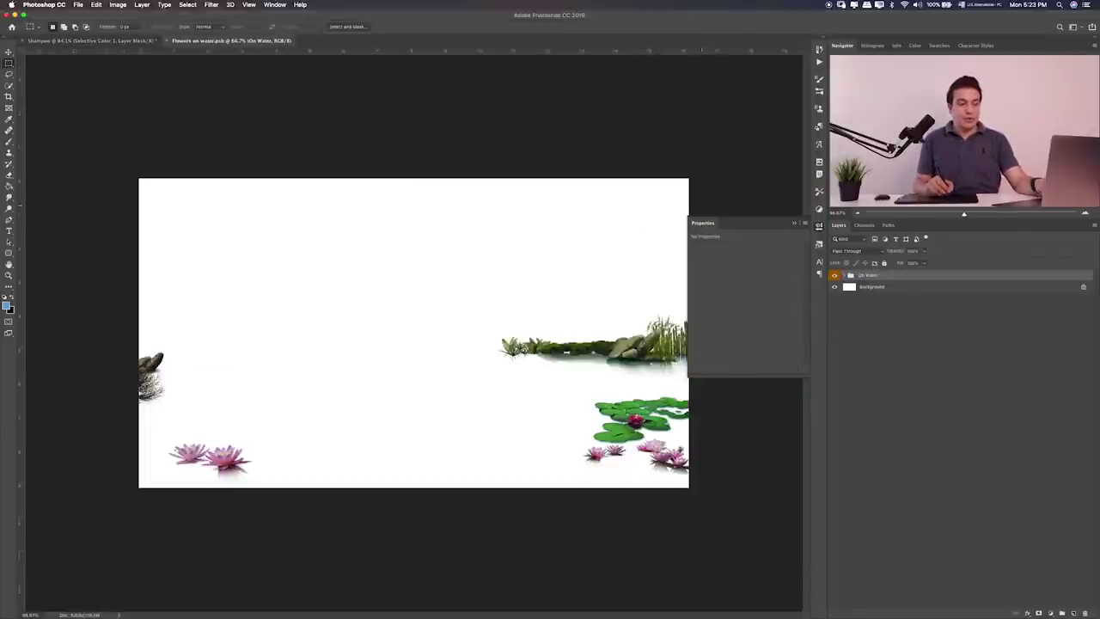
key(ctrl+0)
click(794, 223)
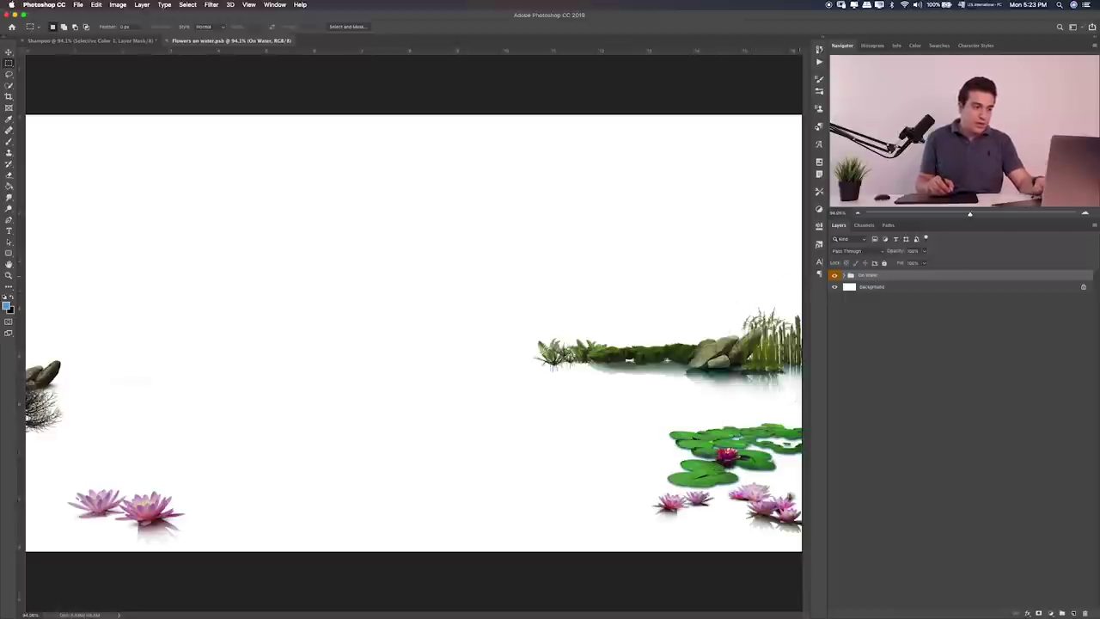
key(v)
drag(563, 316, 143, 43)
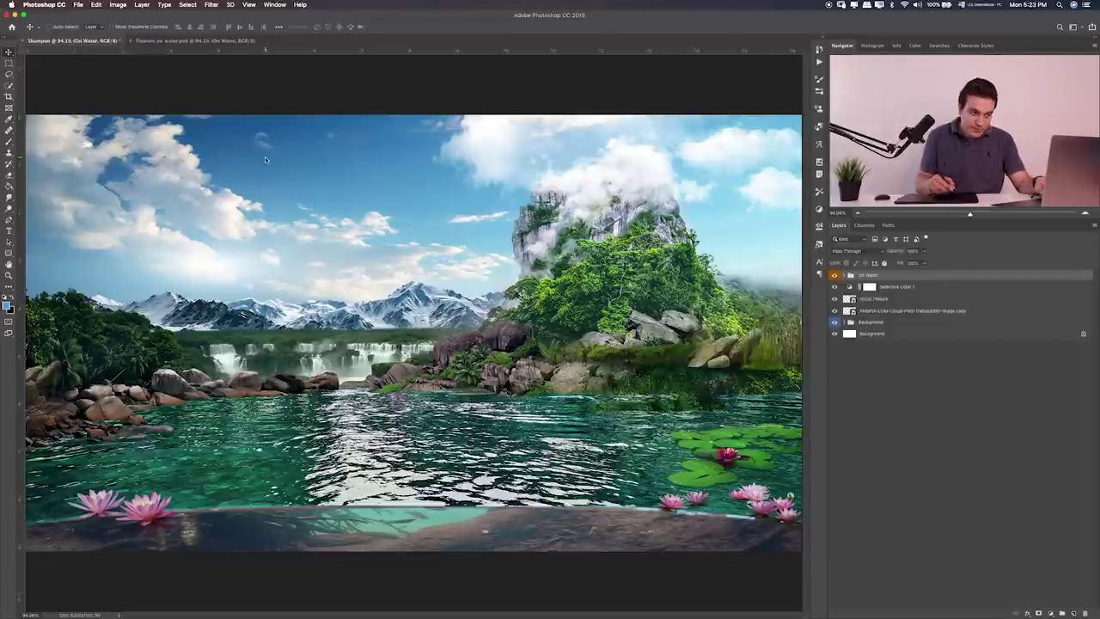
Step: Expand the On Water group and hide the lotus and lily pad layers above the boulders
click(849, 276)
click(849, 287)
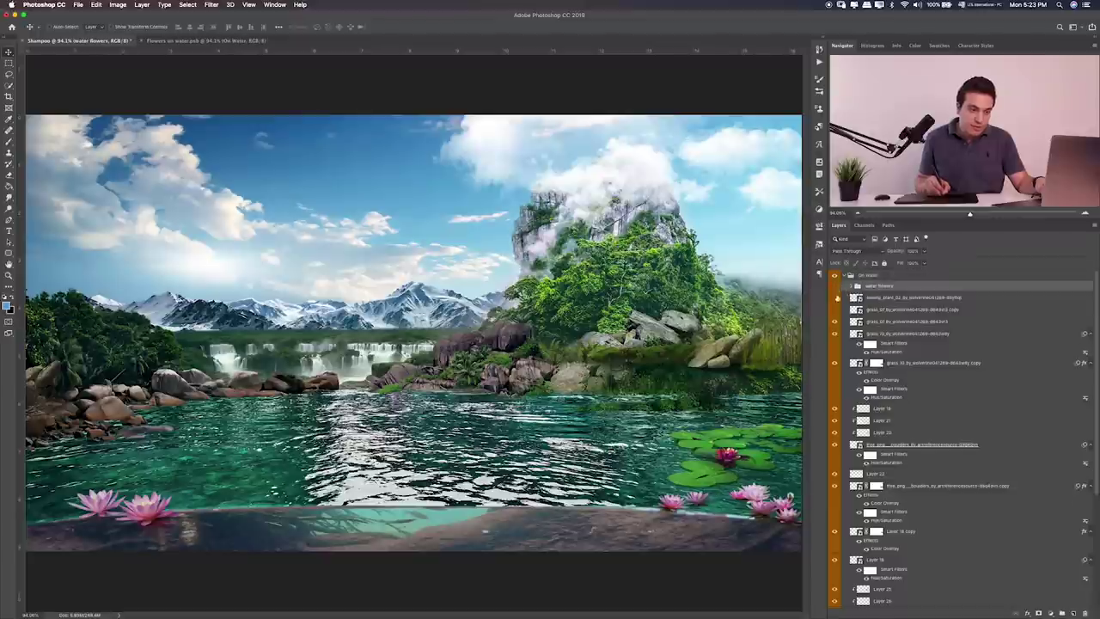
drag(833, 409, 832, 532)
scroll(836, 429, down, 3)
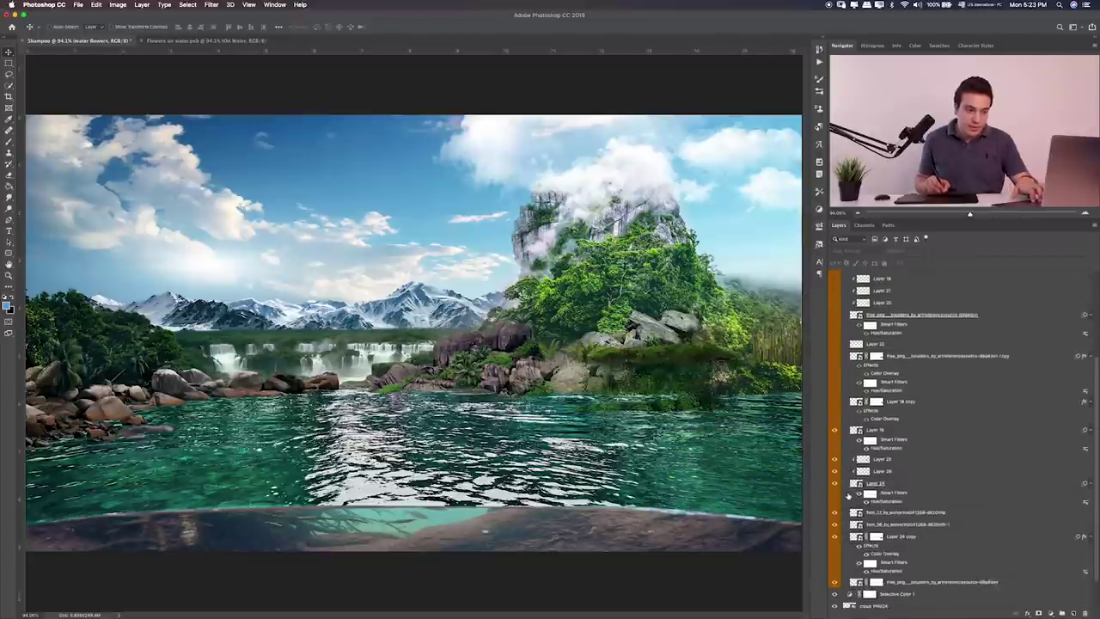
scroll(837, 425, down, 2)
drag(833, 490, 832, 540)
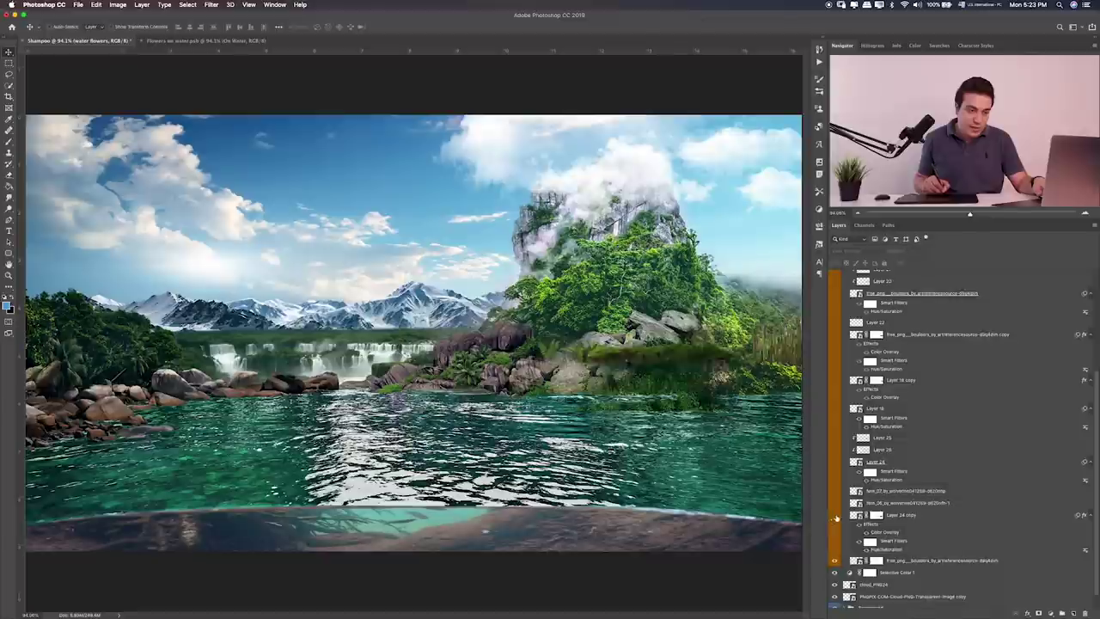
Step: Move the boulders to the lower-left shore, enlarge them, and raise their saturation
click(915, 561)
mouse_move(442, 493)
mouse_down()
mouse_move(456, 442)
mouse_move(444, 446)
mouse_move(454, 449)
mouse_up()
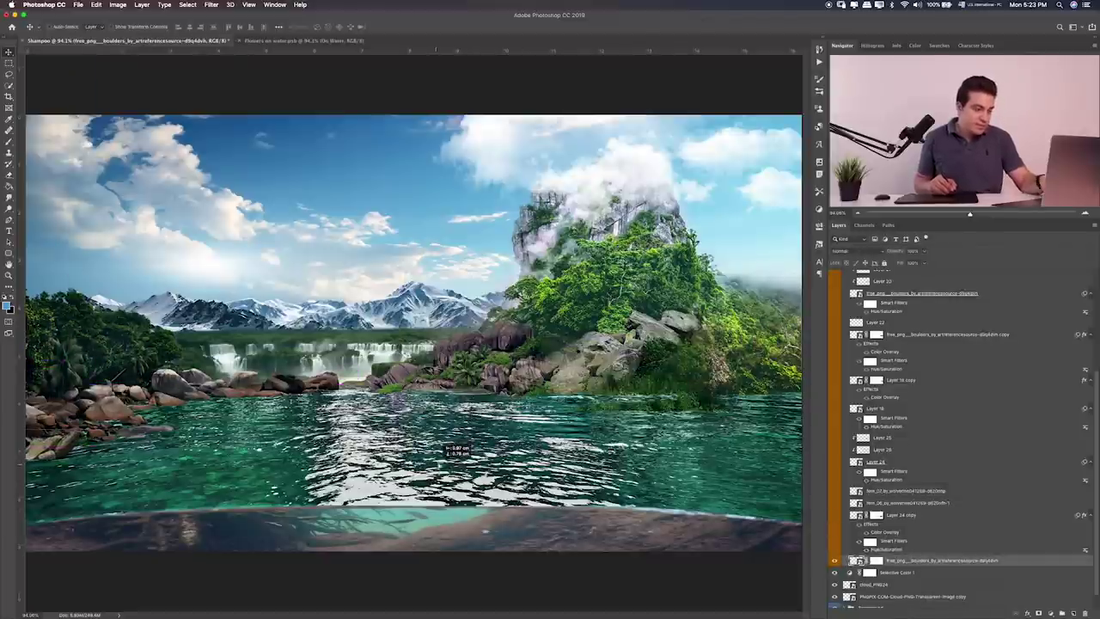
key(ctrl+t)
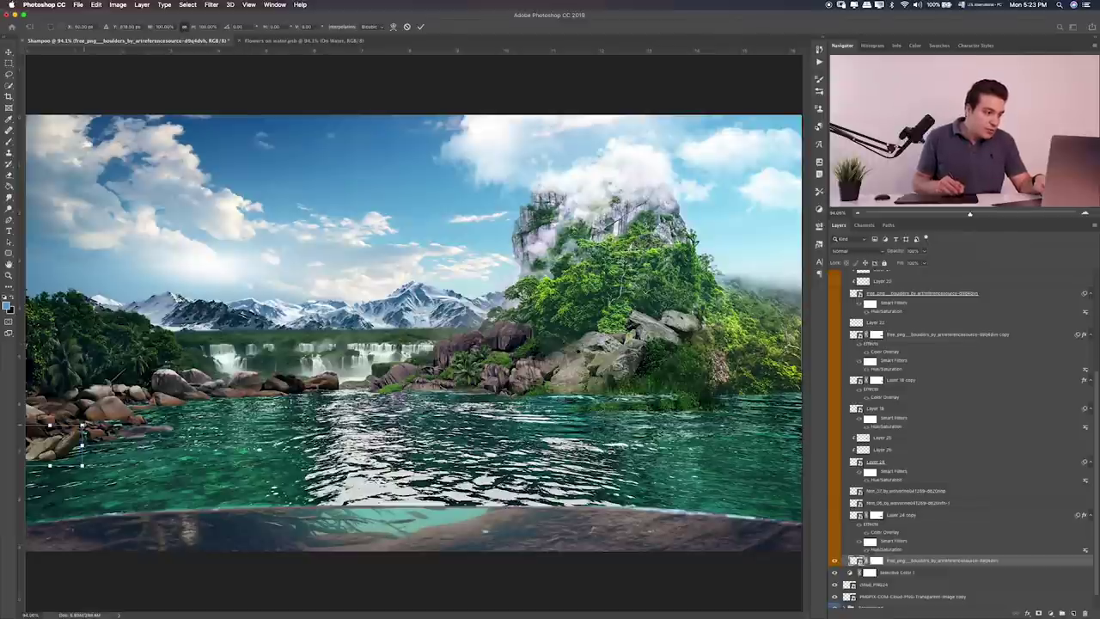
drag(82, 424, 102, 411)
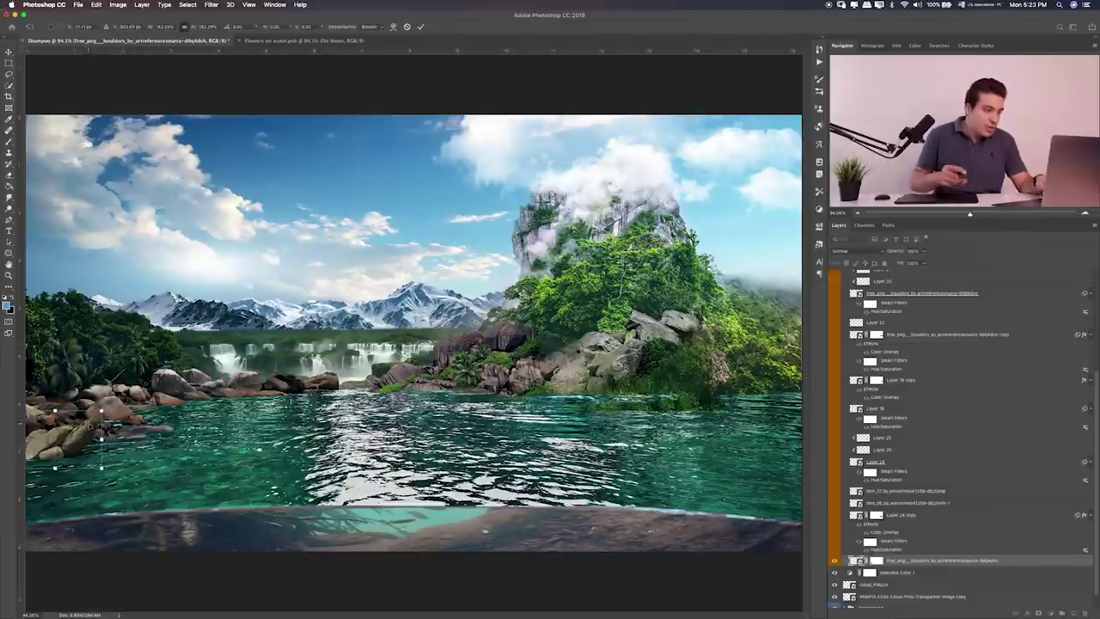
key(Return)
key(ctrl+u)
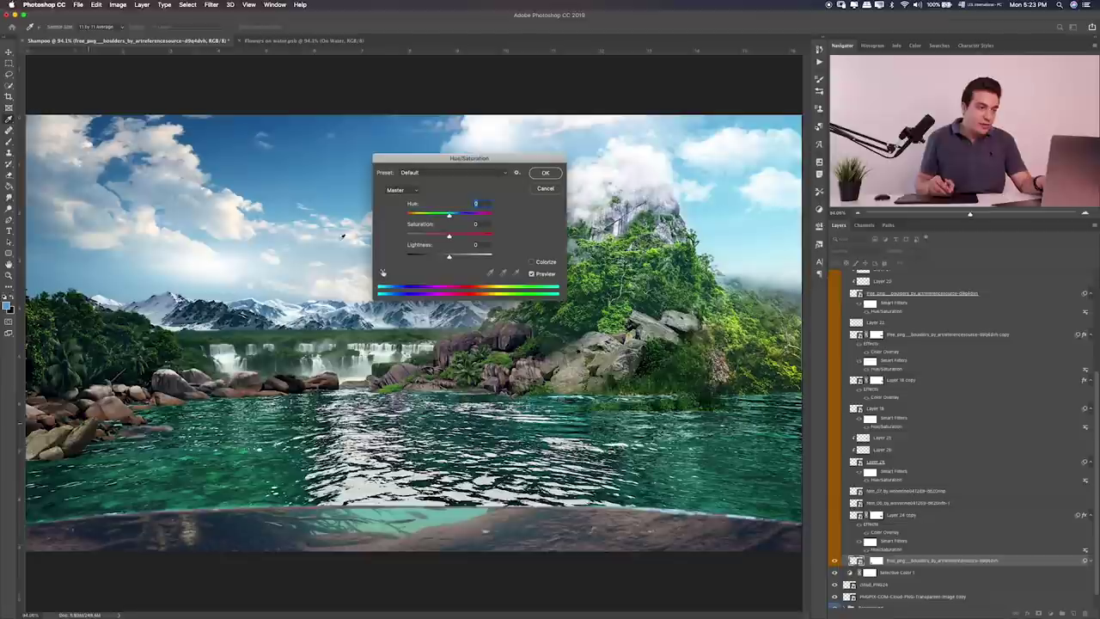
drag(448, 236, 453, 240)
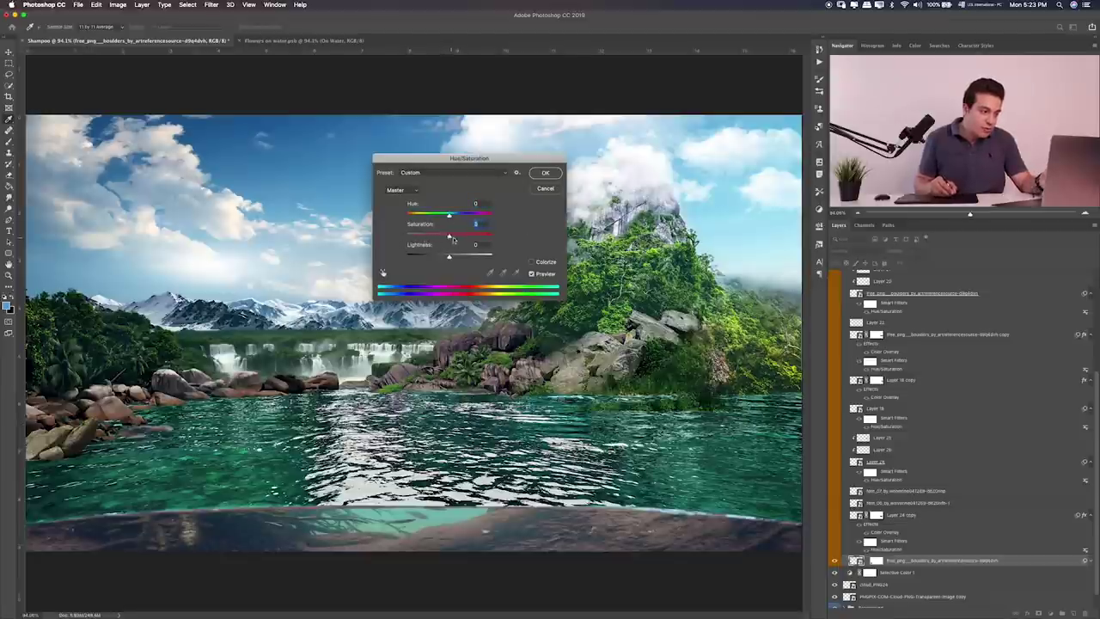
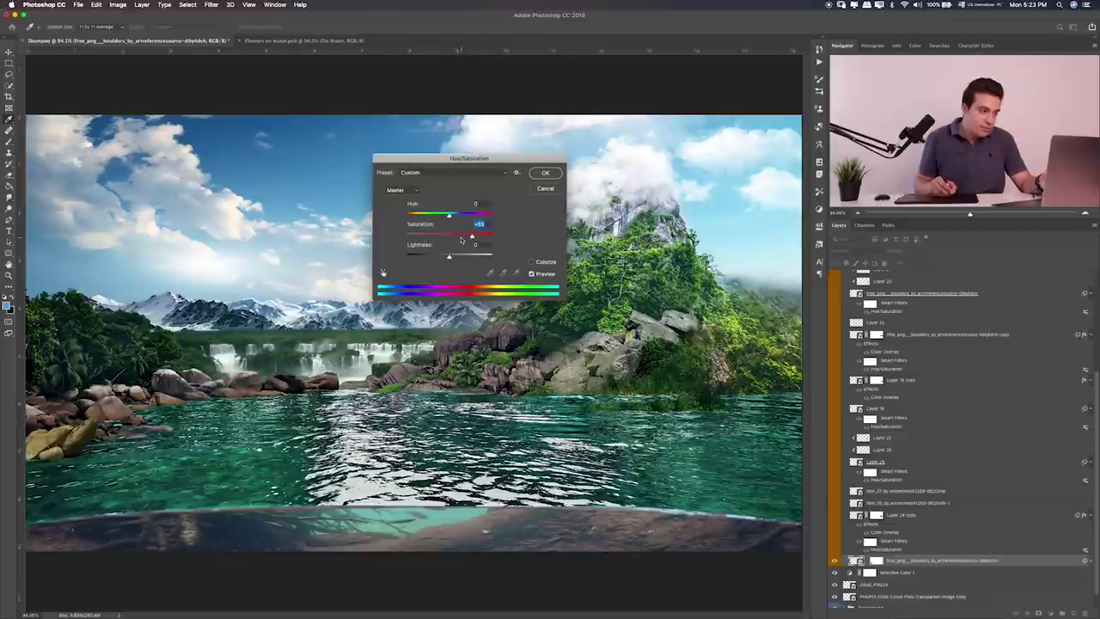
Step: Raise the boulders' hue, lower their saturation, and apply the Hue/Saturation adjustment
mouse_move(459, 237)
mouse_down()
mouse_move(460, 215)
mouse_move(445, 218)
mouse_up()
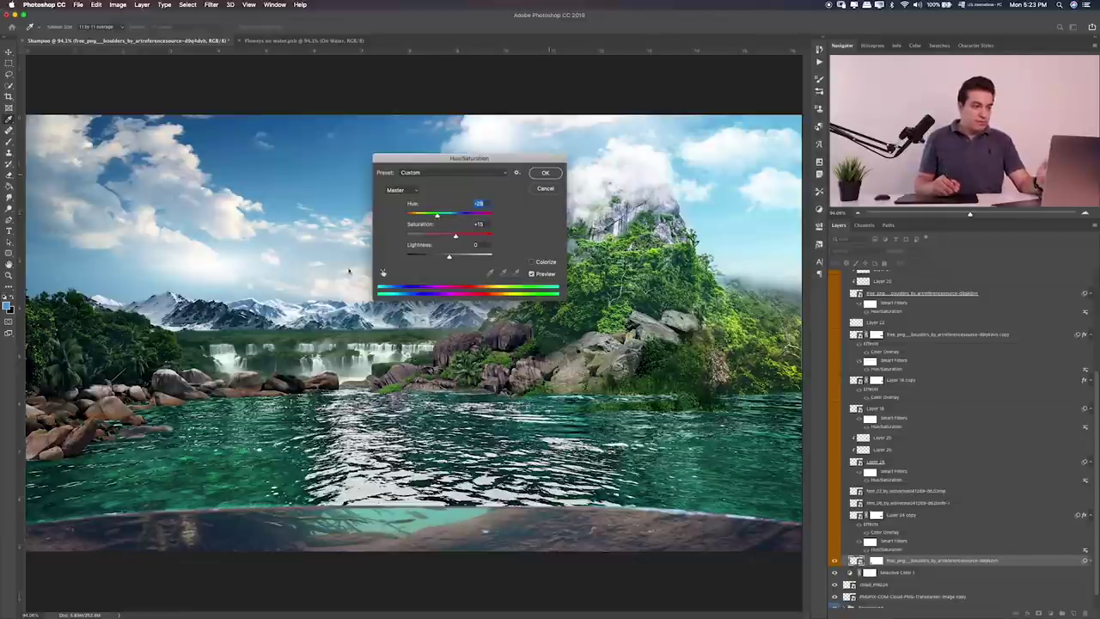
key(Return)
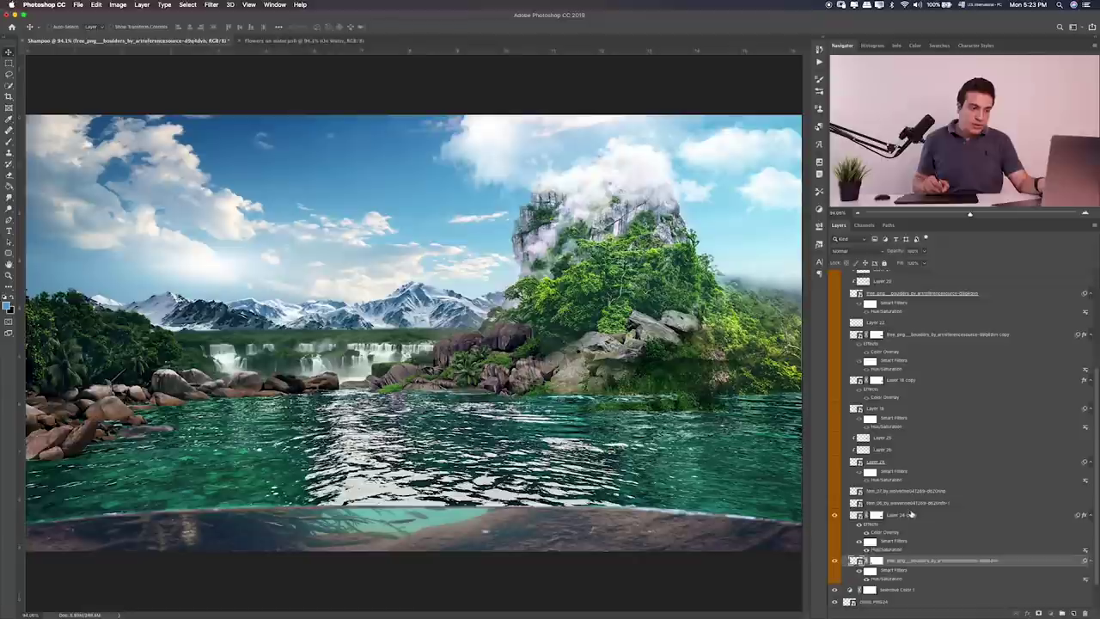
Step: Show the foliage layers and move Layer 25 through Layer 24 copy down into the water
click(859, 515)
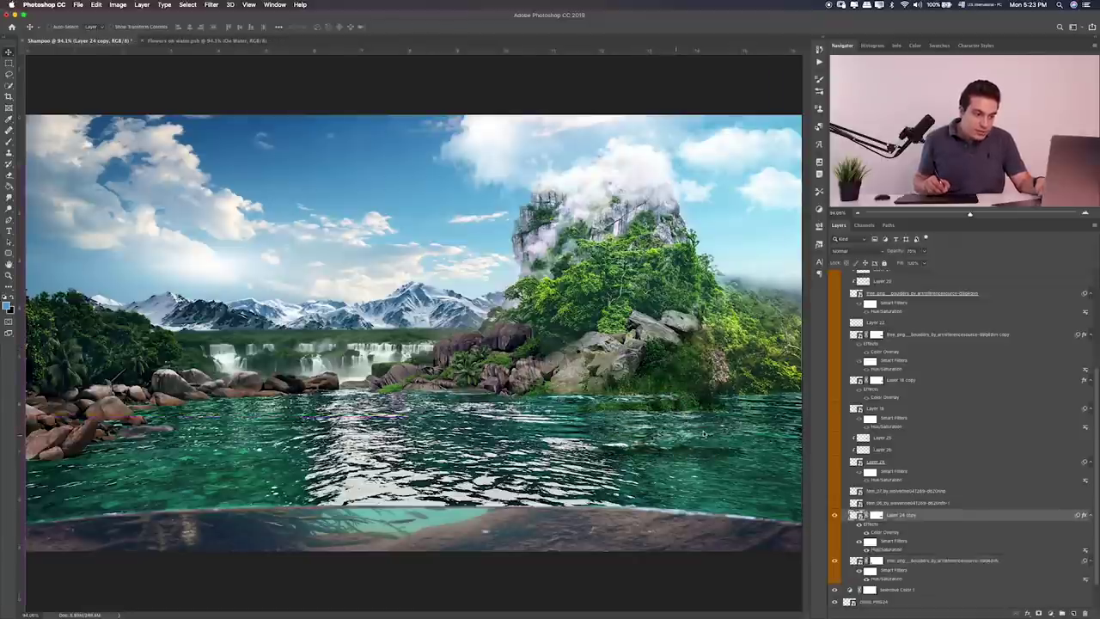
click(833, 490)
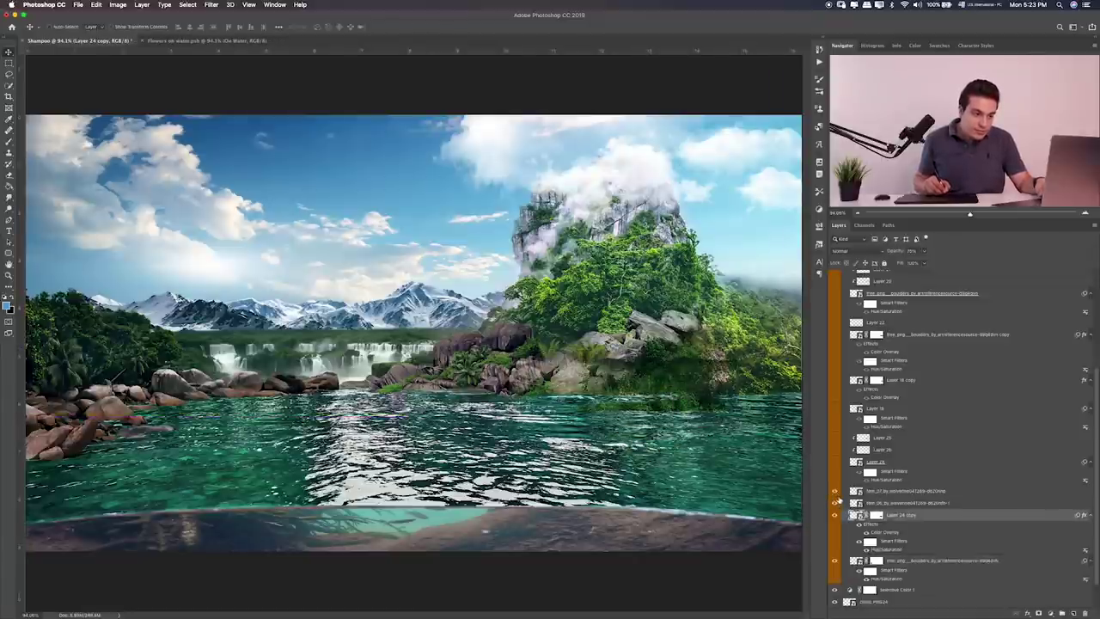
click(834, 462)
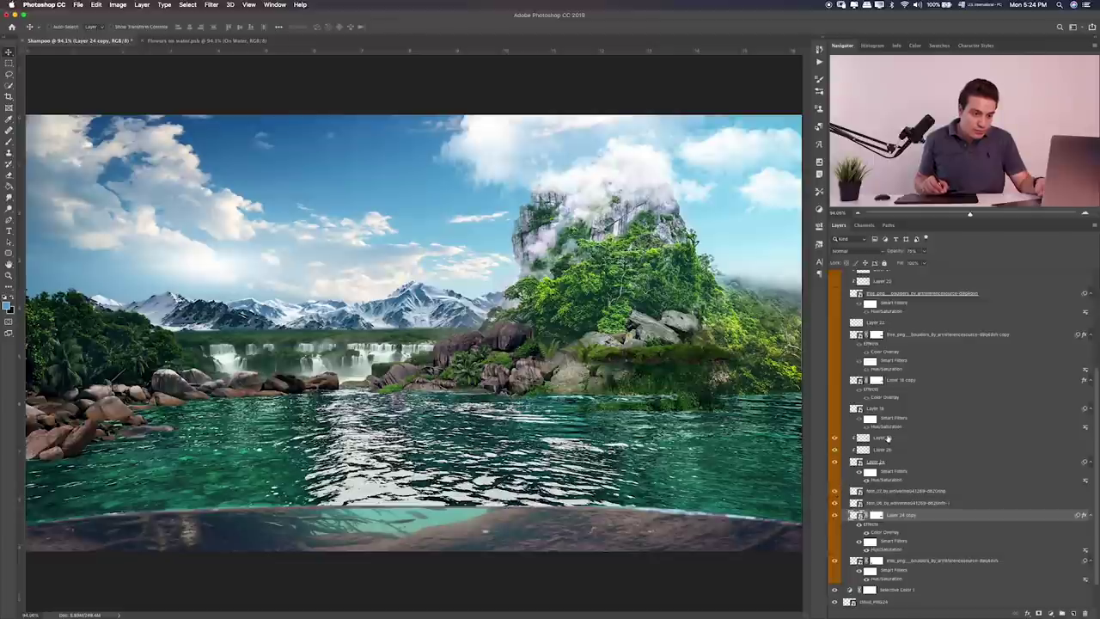
click(888, 438)
shift+click(903, 514)
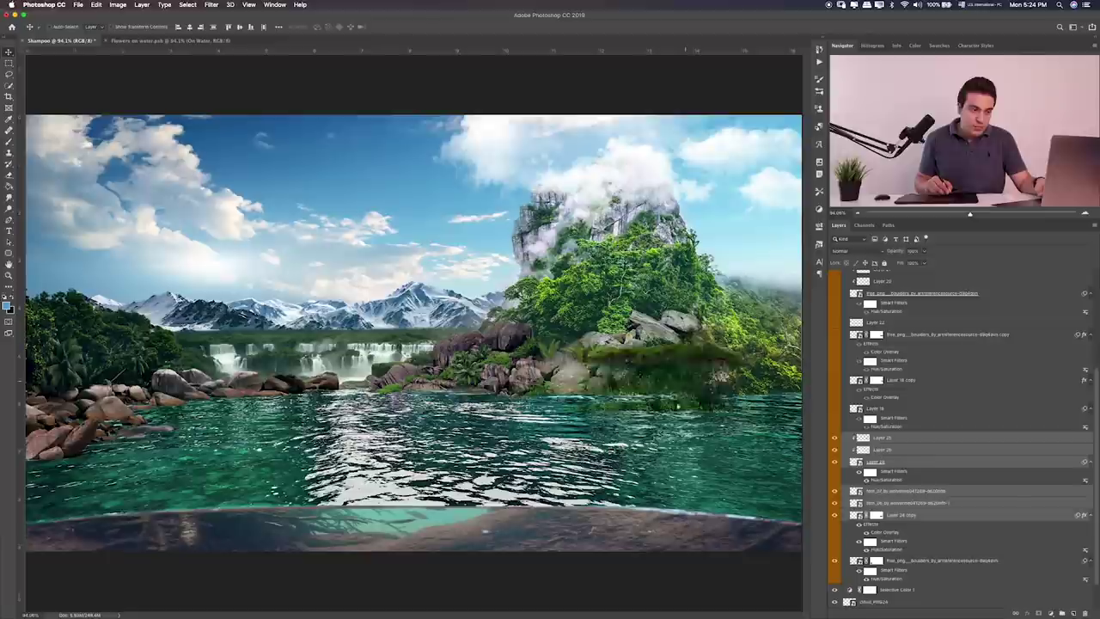
mouse_move(694, 403)
mouse_down()
mouse_move(698, 446)
mouse_move(695, 416)
mouse_up()
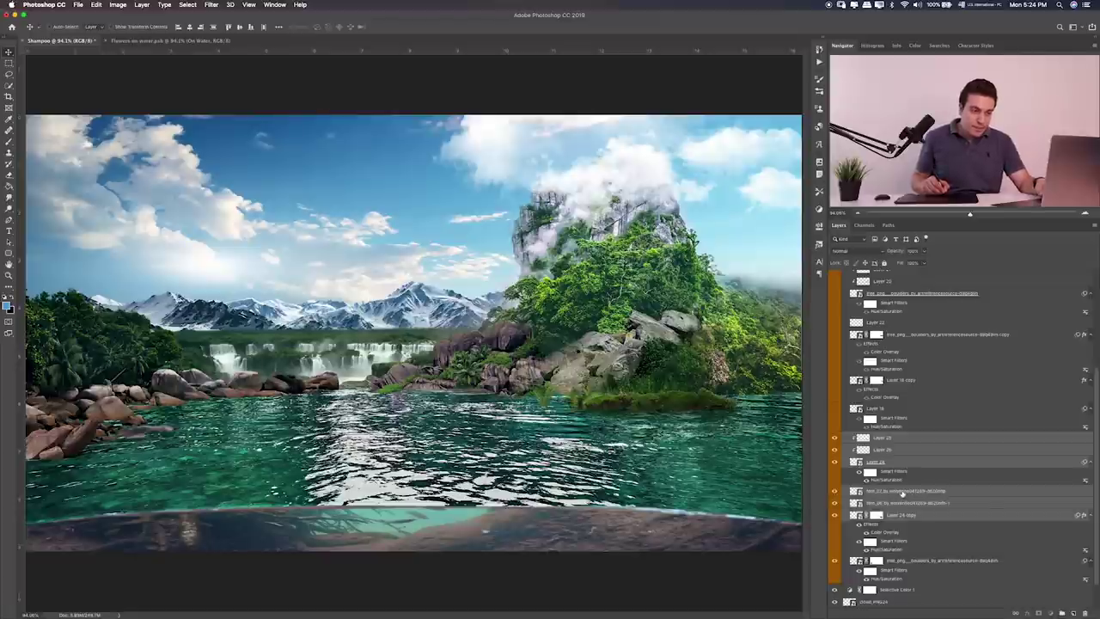
Step: Reposition the fern_07 and fern_06 plants beside the island
click(902, 491)
shift+click(902, 502)
drag(572, 402, 574, 402)
ctrl+click(900, 504)
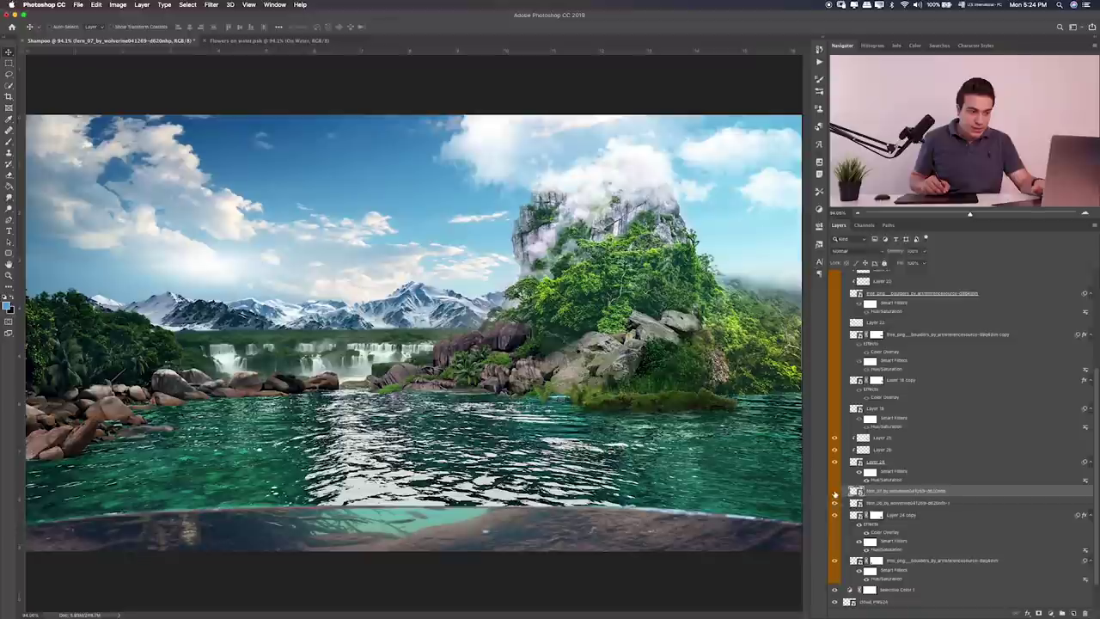
click(894, 502)
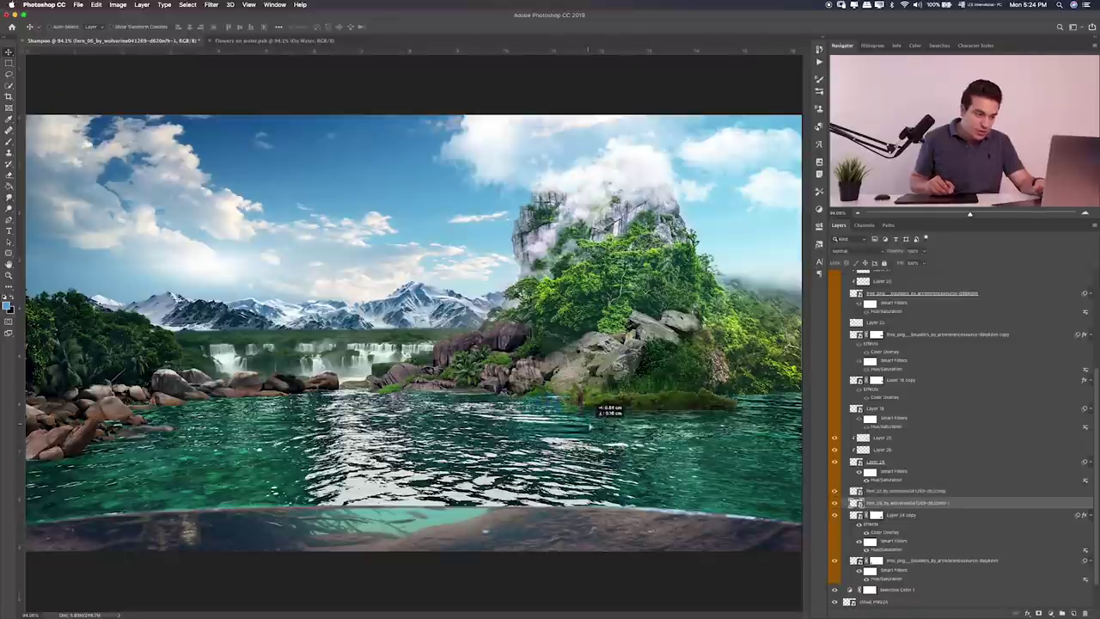
drag(572, 402, 574, 402)
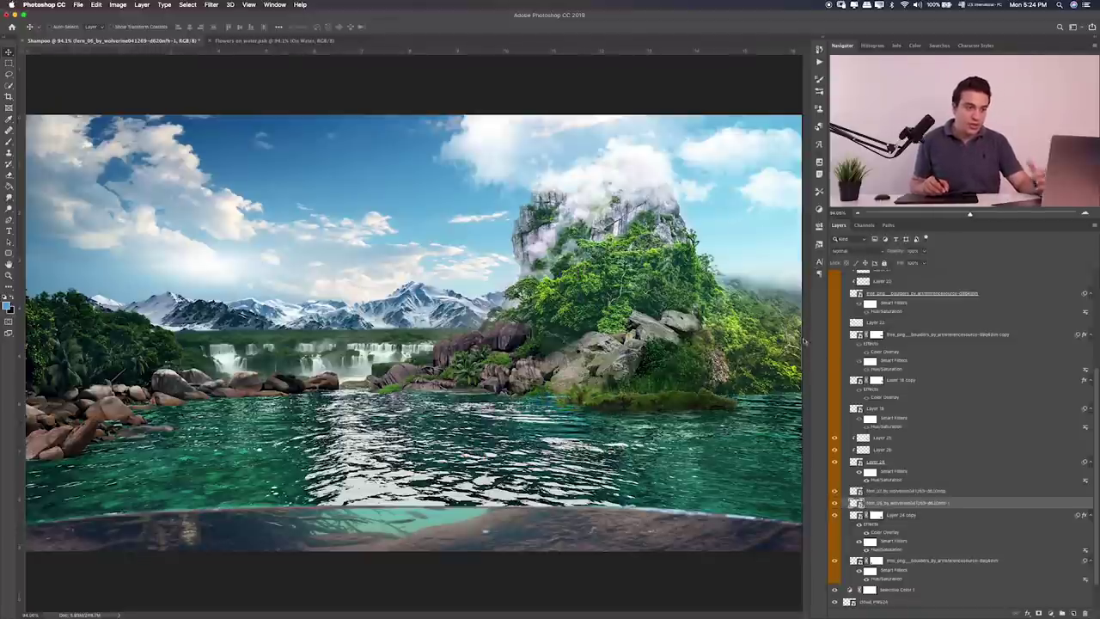
Step: Show the tall trees and lower Layer 18 copy and Layer 16 toward the water
click(834, 410)
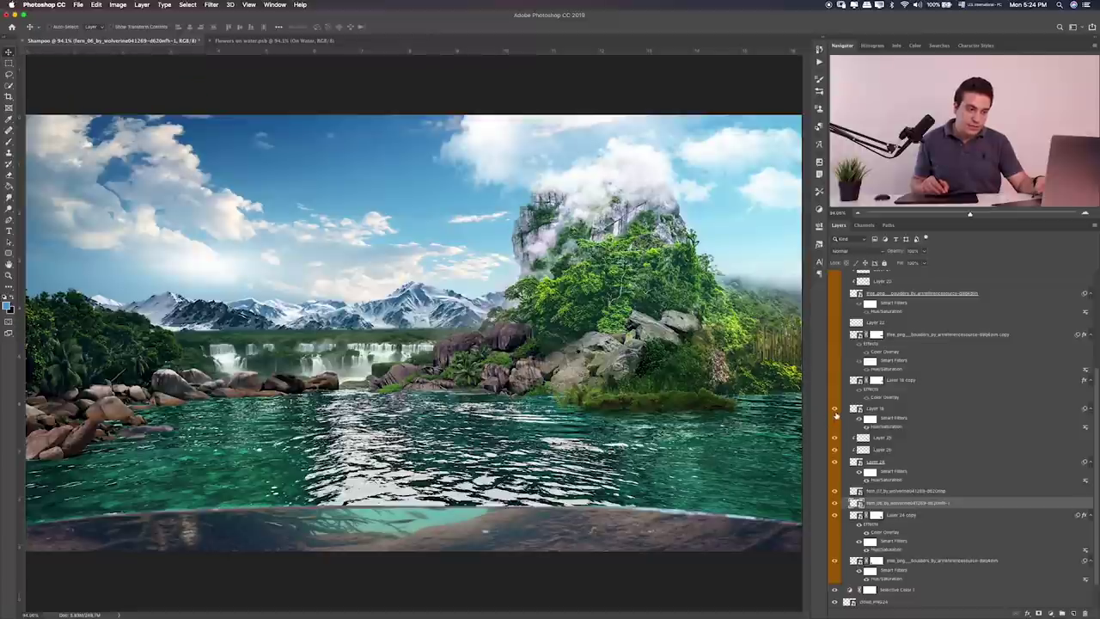
click(833, 409)
click(833, 409)
click(833, 380)
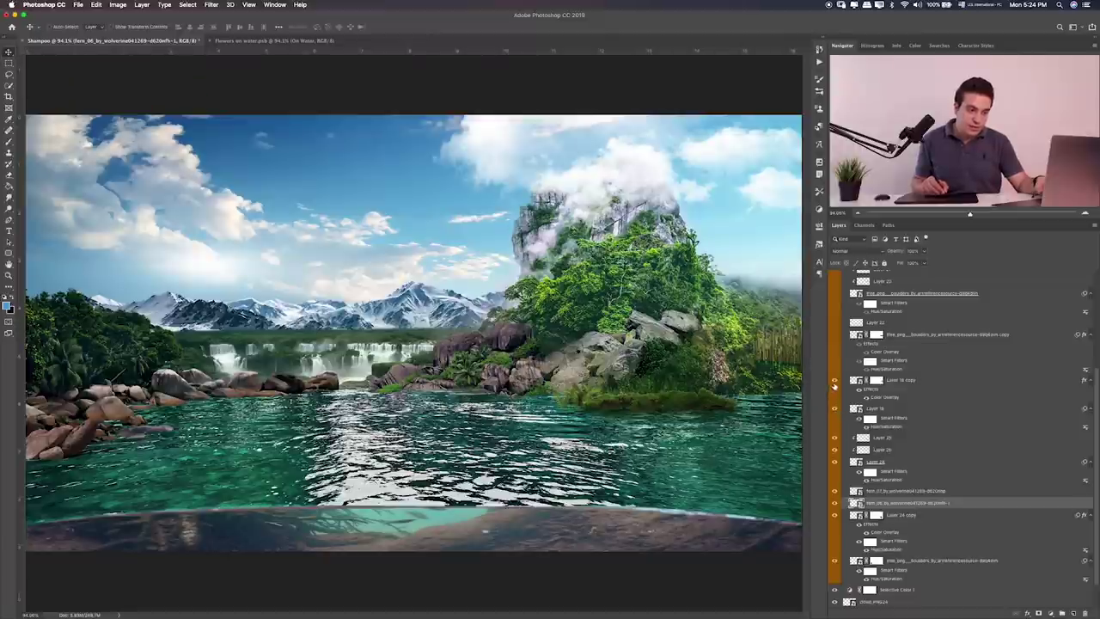
click(909, 380)
shift+click(908, 410)
drag(763, 383, 760, 408)
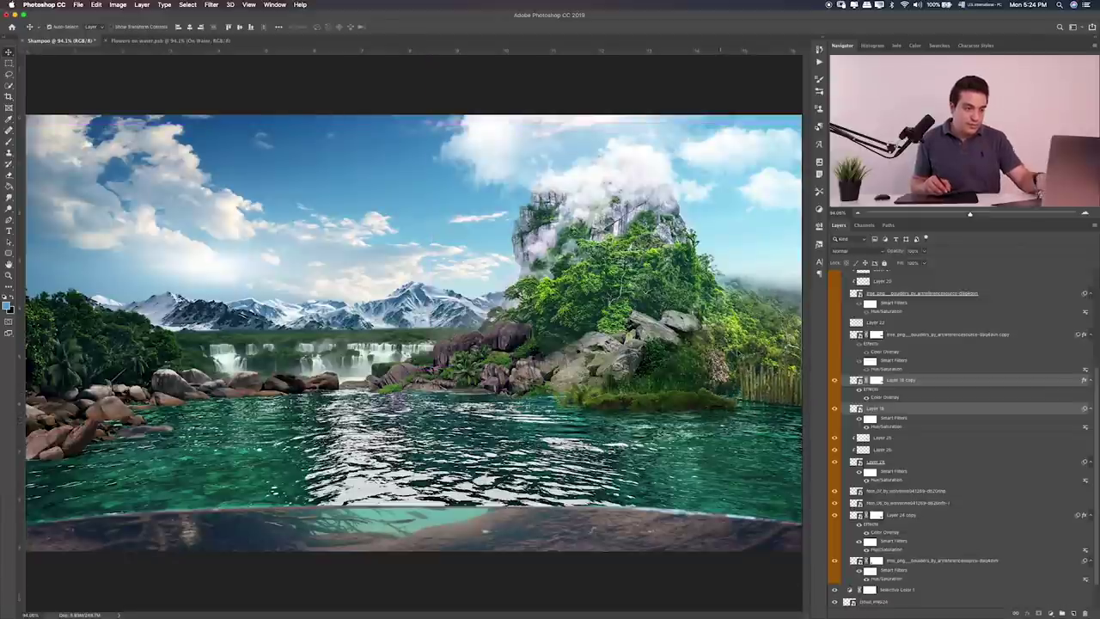
Step: Stretch the tree layers taller and shift them slightly up and right
key(ctrl+t)
drag(437, 150, 437, 88)
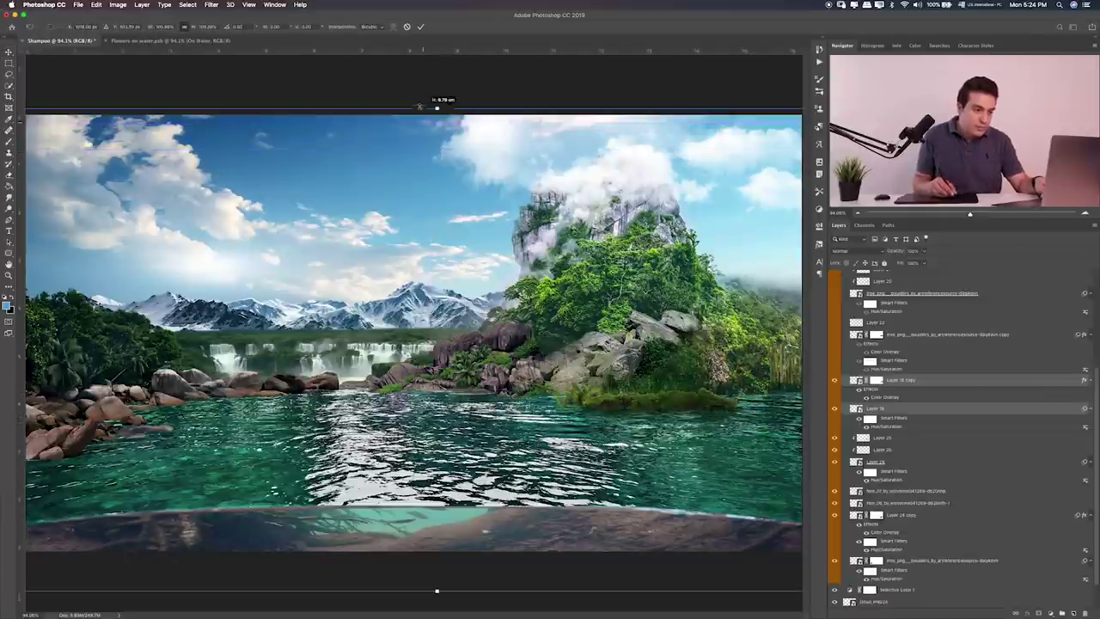
drag(597, 287, 599, 303)
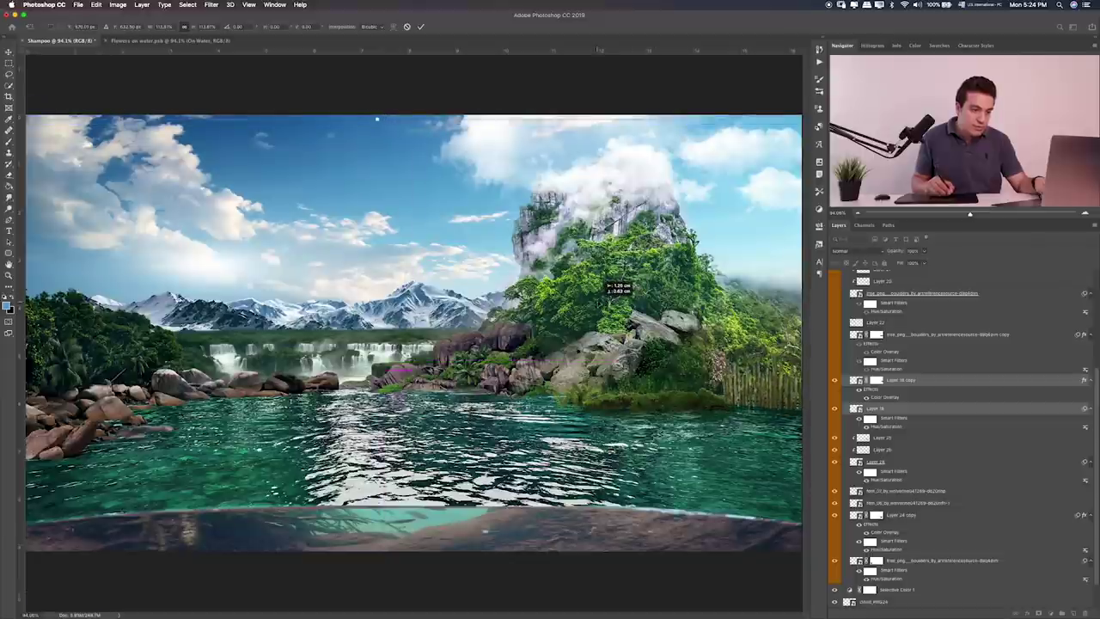
drag(605, 283, 617, 276)
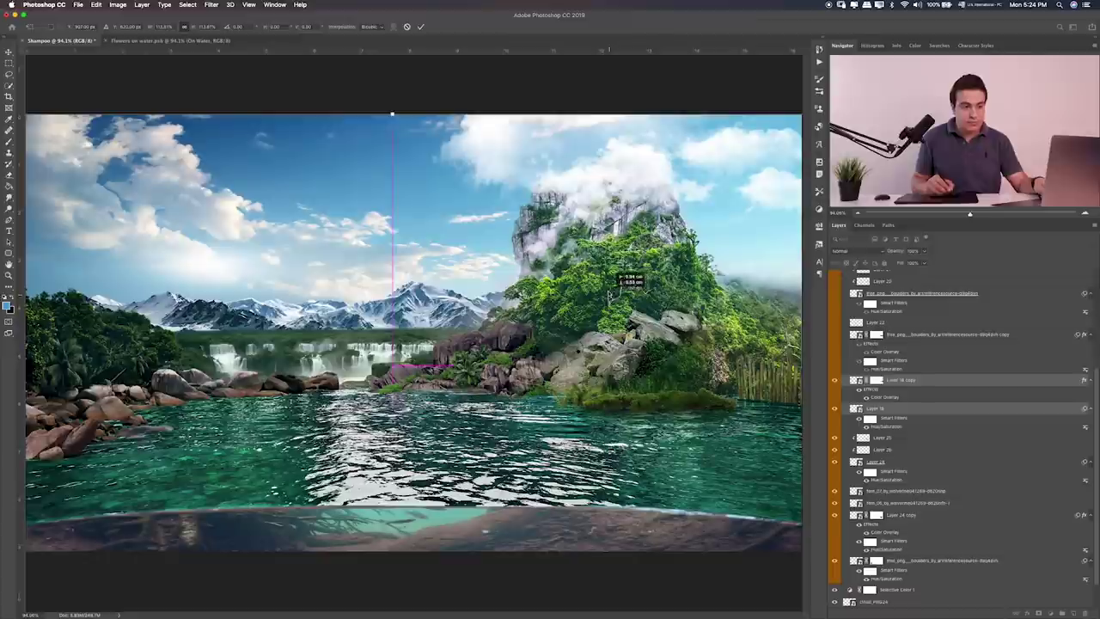
key(Return)
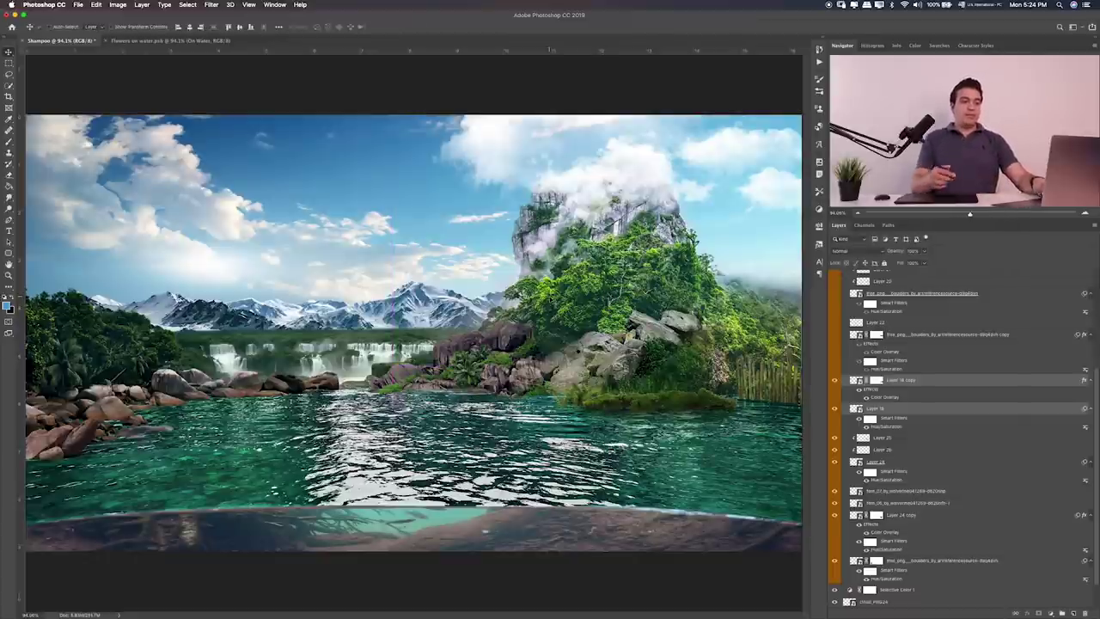
Step: Show the boulder layers (Layers 19–22) and move them to the right waterline by the fence
click(834, 335)
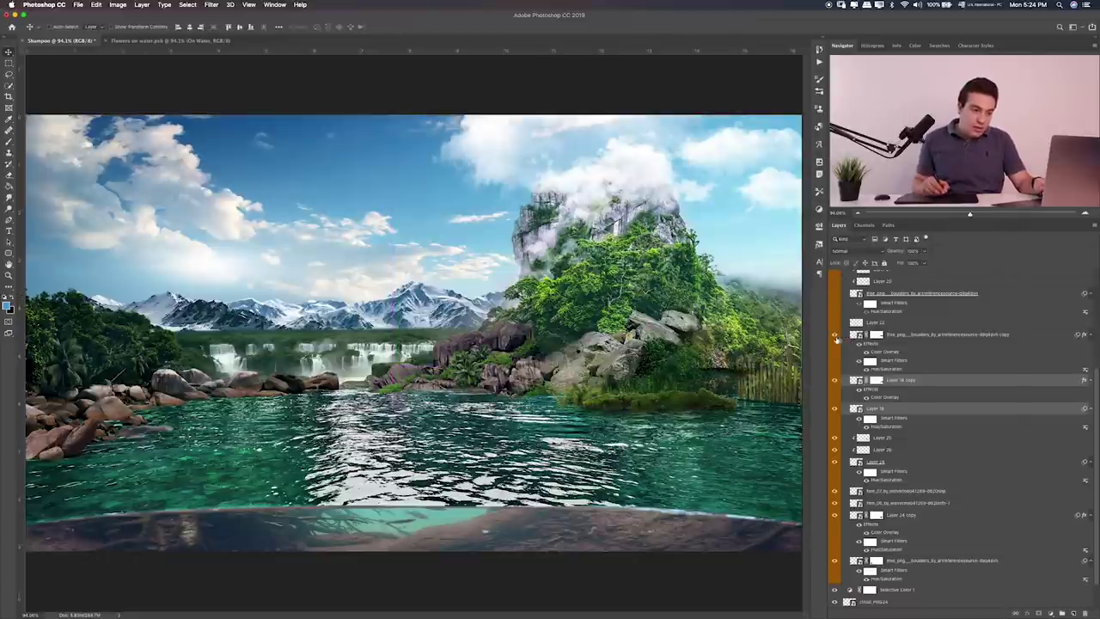
click(834, 323)
click(834, 293)
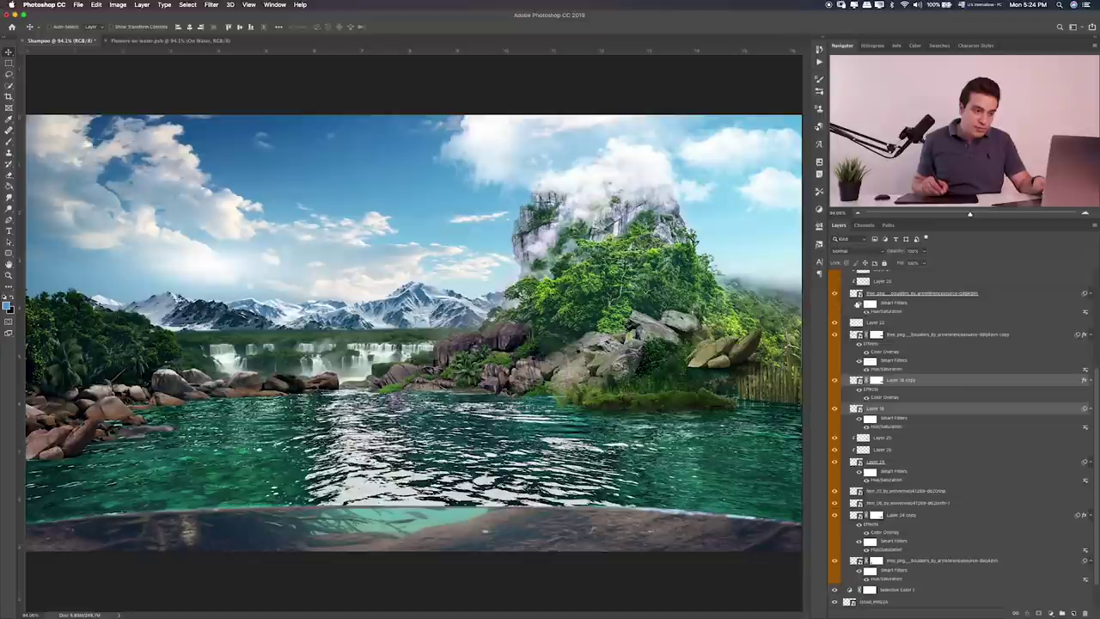
scroll(864, 304, up, 2)
drag(834, 319, 835, 295)
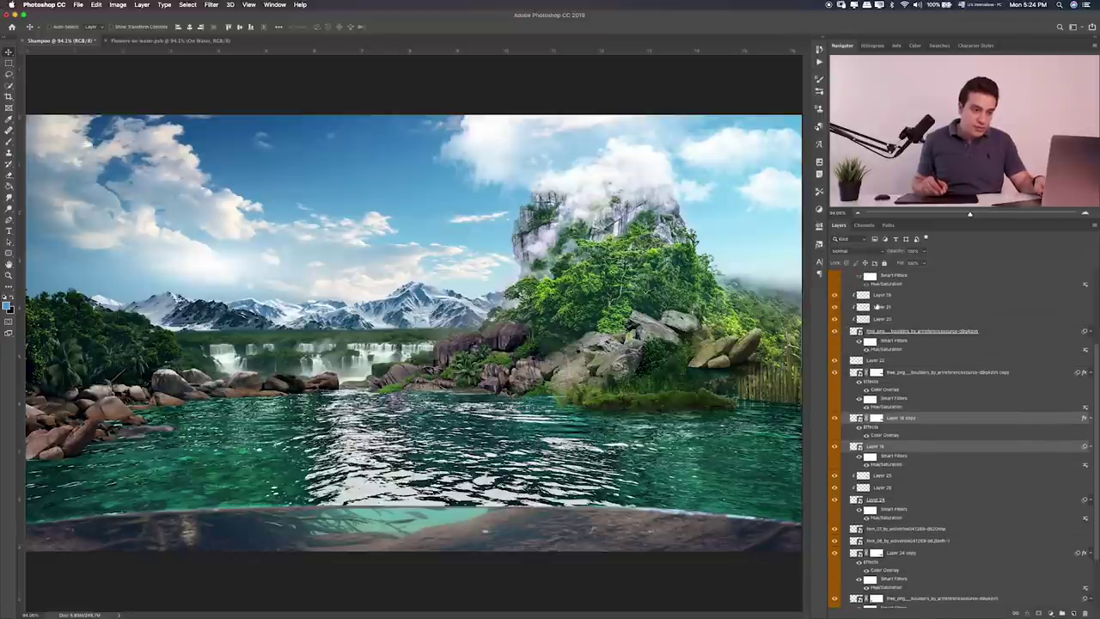
click(885, 295)
shift+click(896, 378)
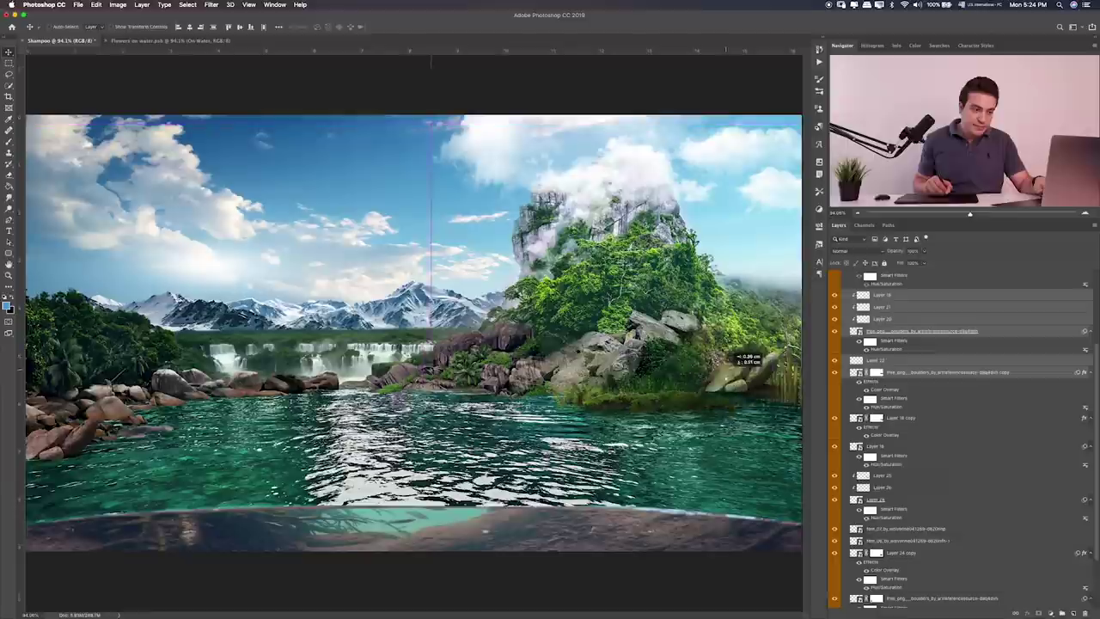
mouse_move(716, 352)
mouse_down()
mouse_move(754, 388)
mouse_move(750, 416)
mouse_up()
Step: Stretch the boulders taller and shift them slightly up and right
key(super+t)
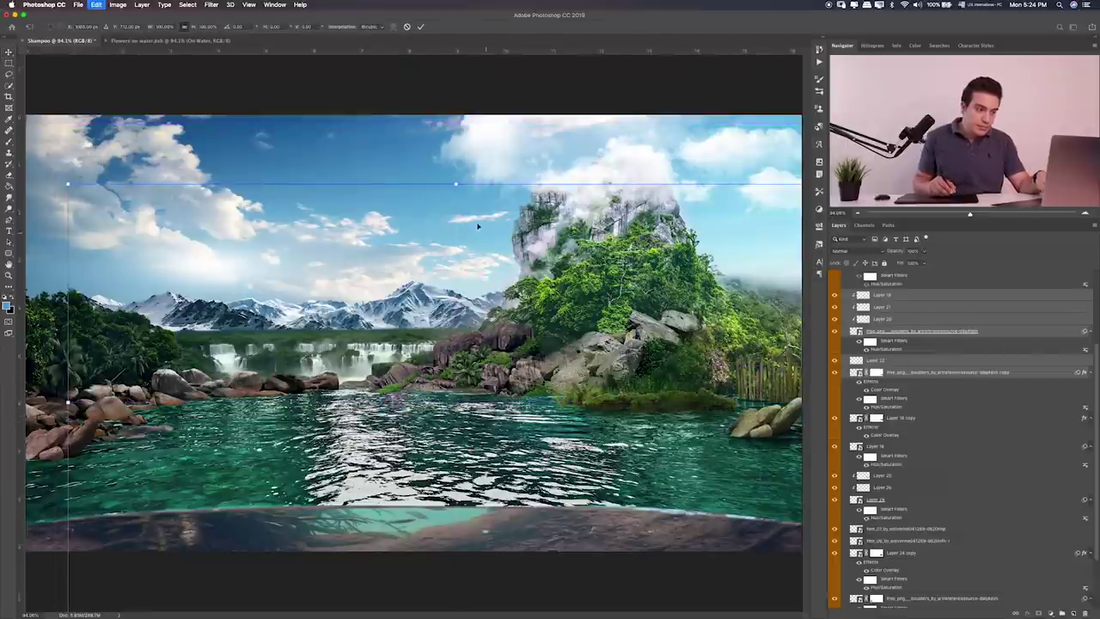
drag(457, 184, 457, 161)
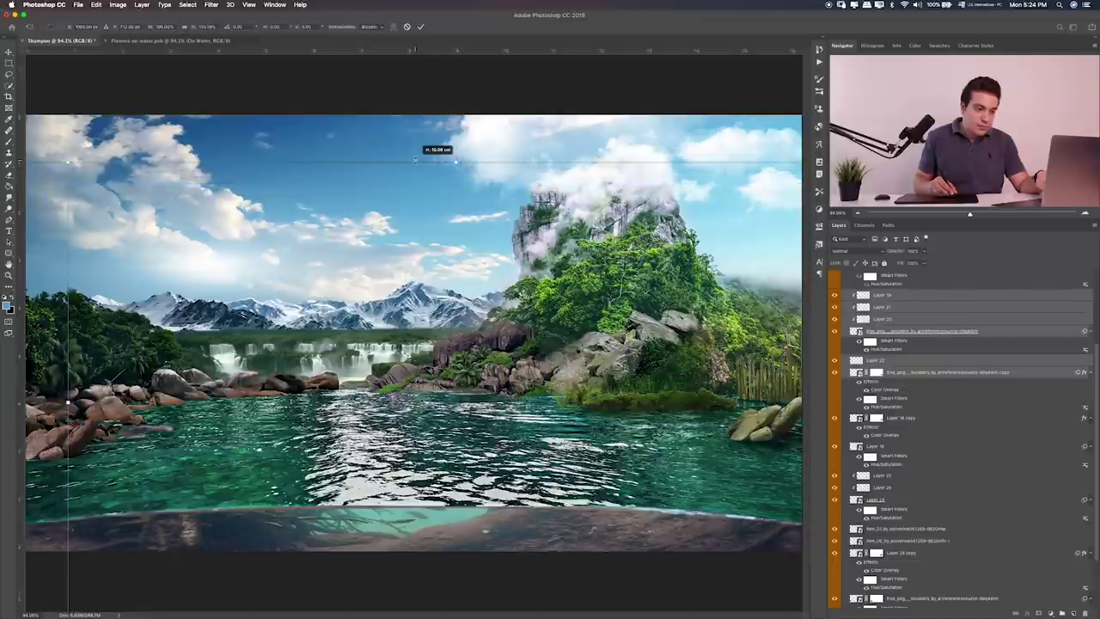
mouse_move(721, 363)
mouse_down()
mouse_move(729, 344)
mouse_move(737, 350)
mouse_up()
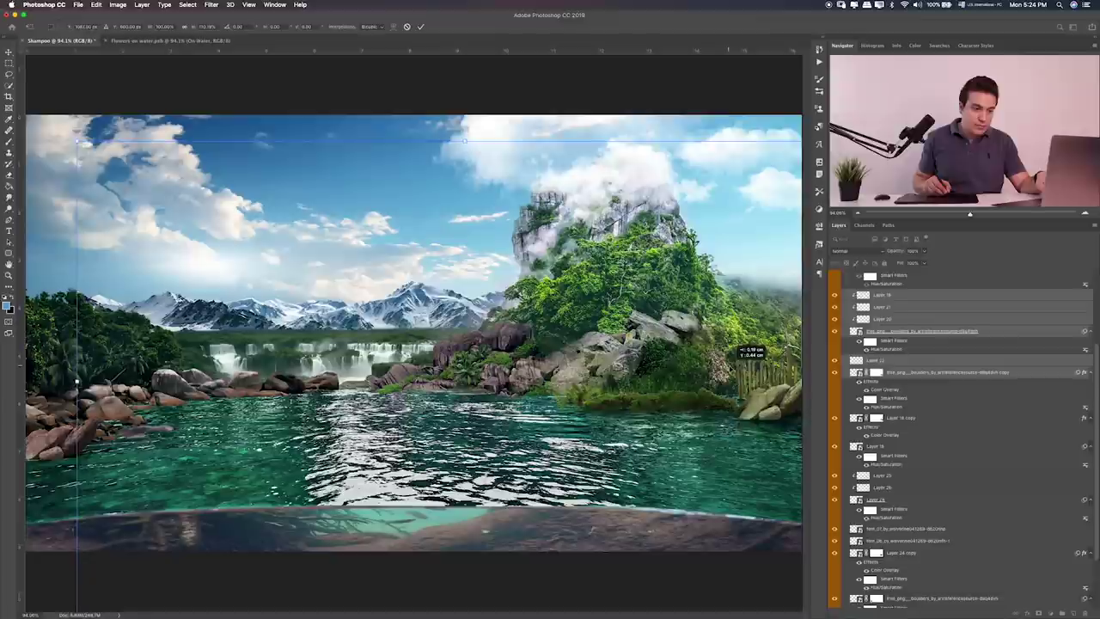
key(Return)
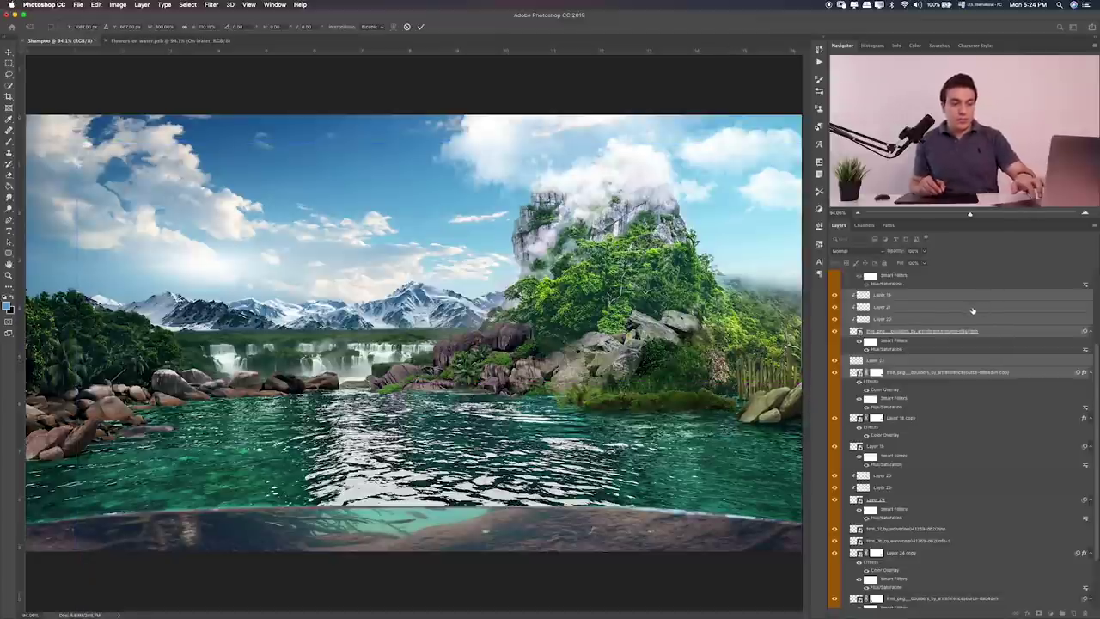
scroll(949, 319, up, 5)
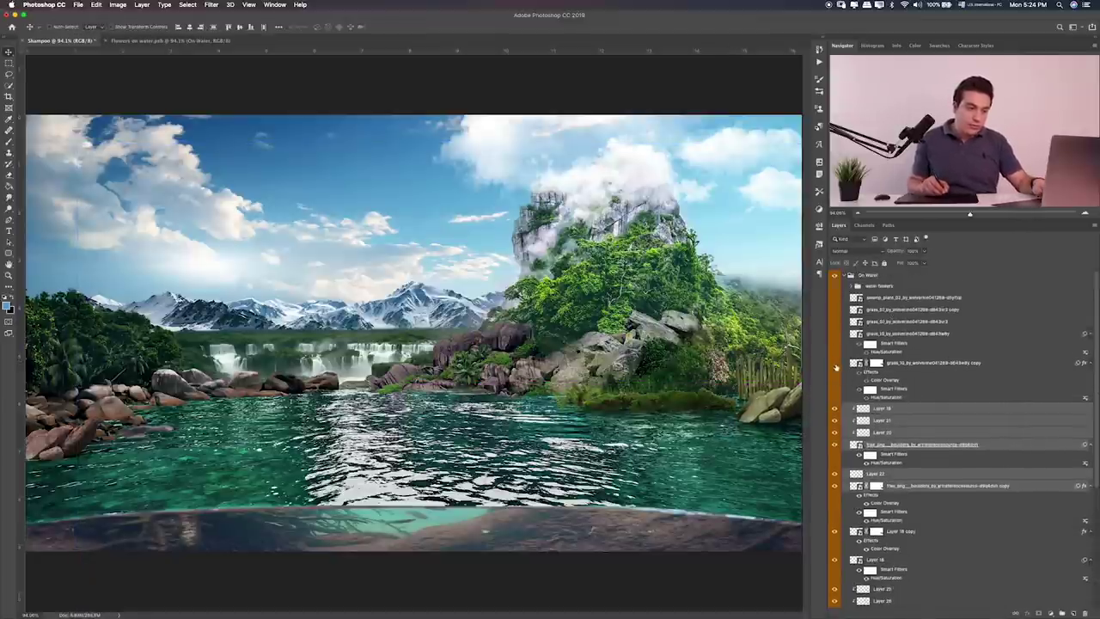
Step: Move the grass_10 clumps lower-left into the water, then shift the grass and swamp plant layers together
click(900, 362)
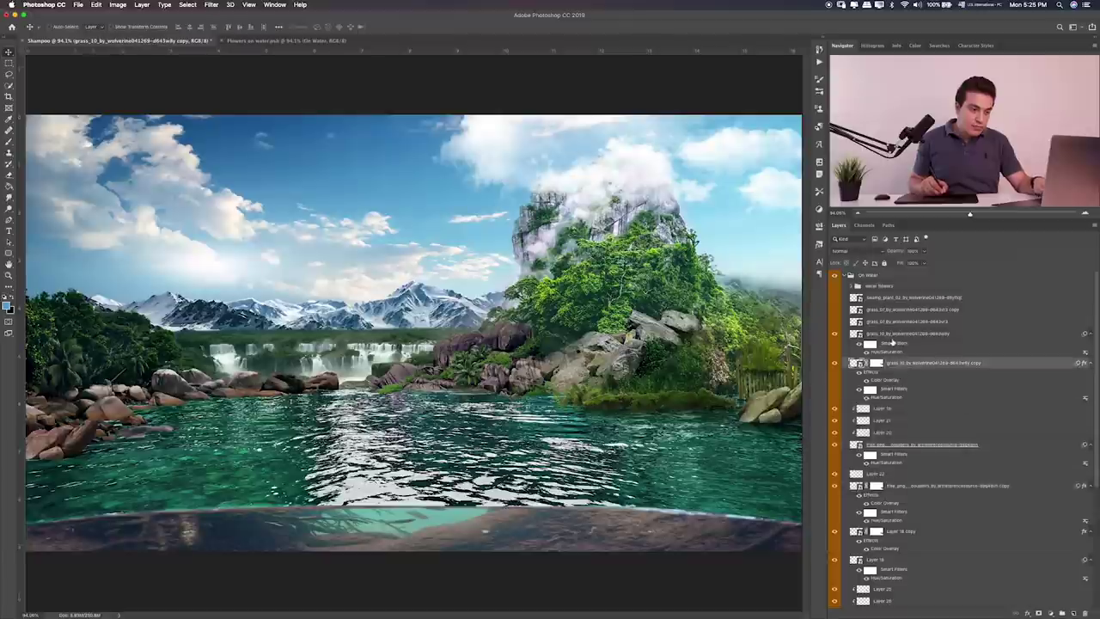
shift+click(898, 334)
mouse_move(729, 357)
mouse_down()
mouse_move(659, 423)
mouse_move(692, 402)
mouse_move(681, 397)
mouse_up()
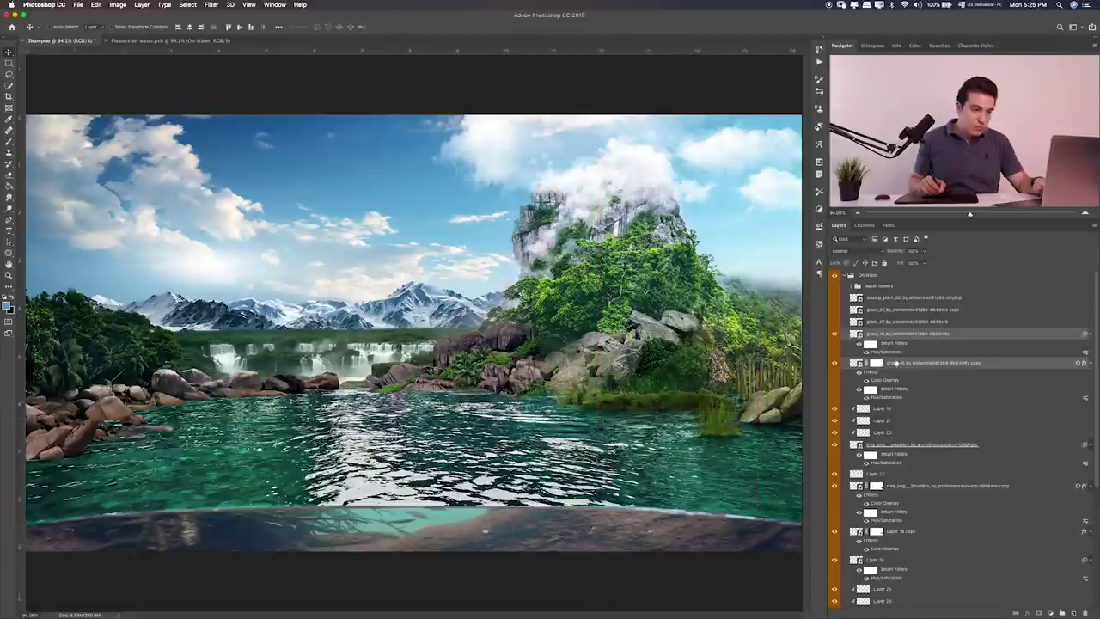
click(833, 298)
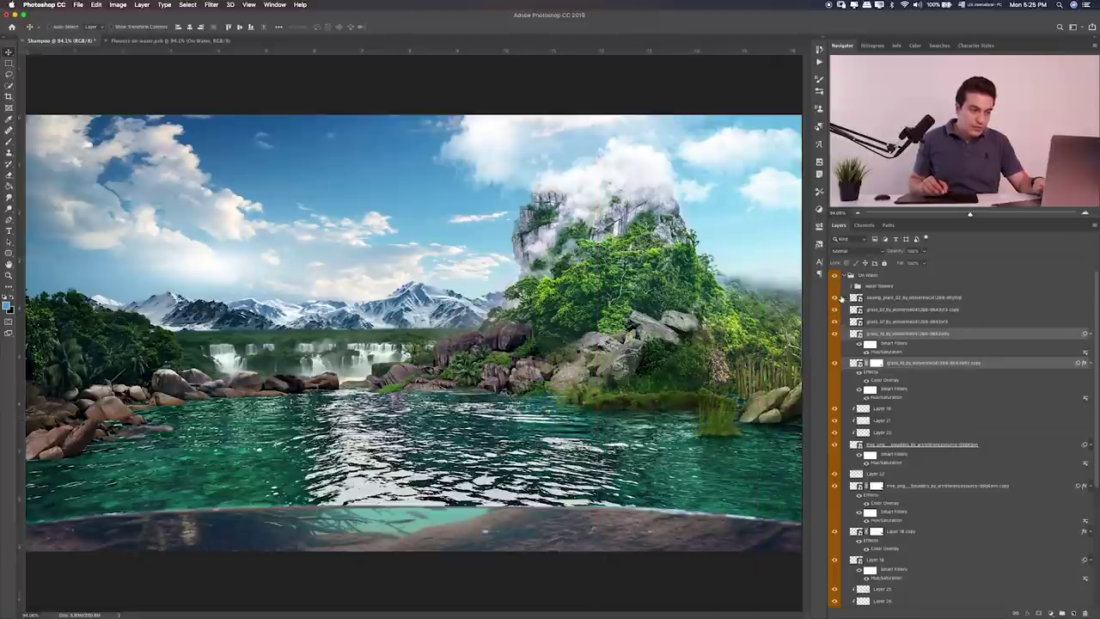
click(833, 288)
click(834, 291)
click(894, 322)
shift+click(890, 298)
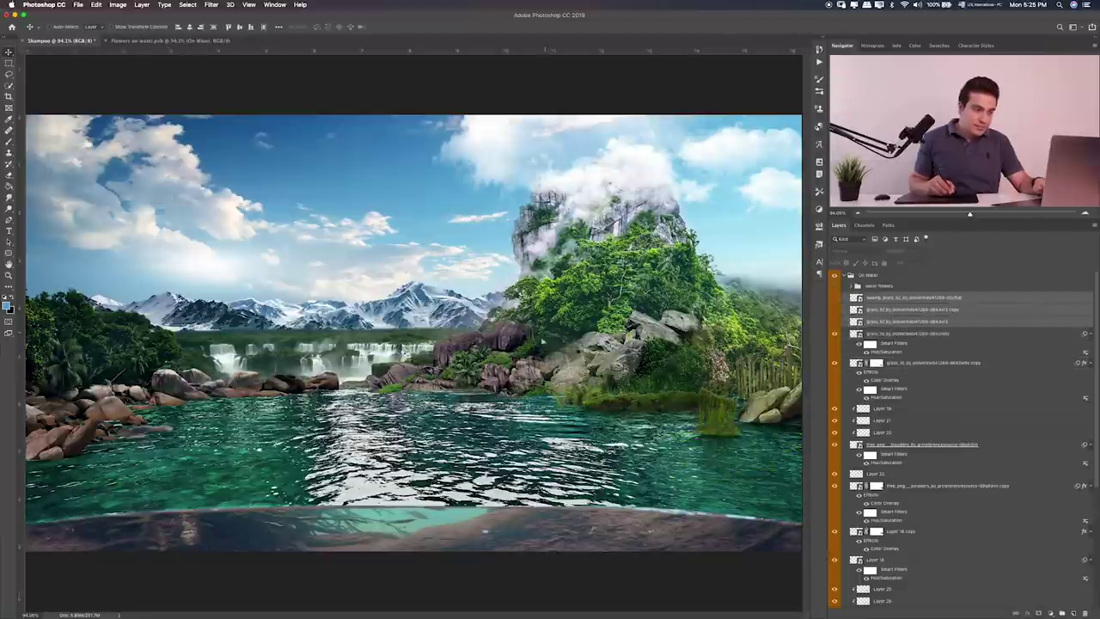
mouse_move(571, 370)
mouse_down()
mouse_move(657, 369)
mouse_move(563, 402)
mouse_up()
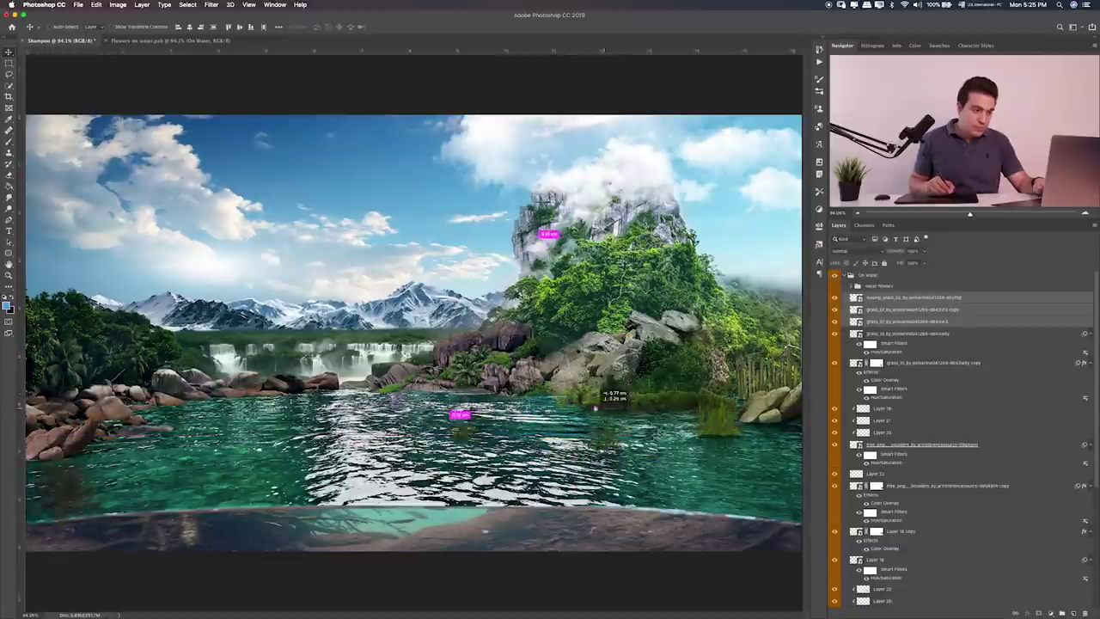
Step: Zoom to 200% and move the grass_07 tuft left onto the shoreline rocks
click(904, 321)
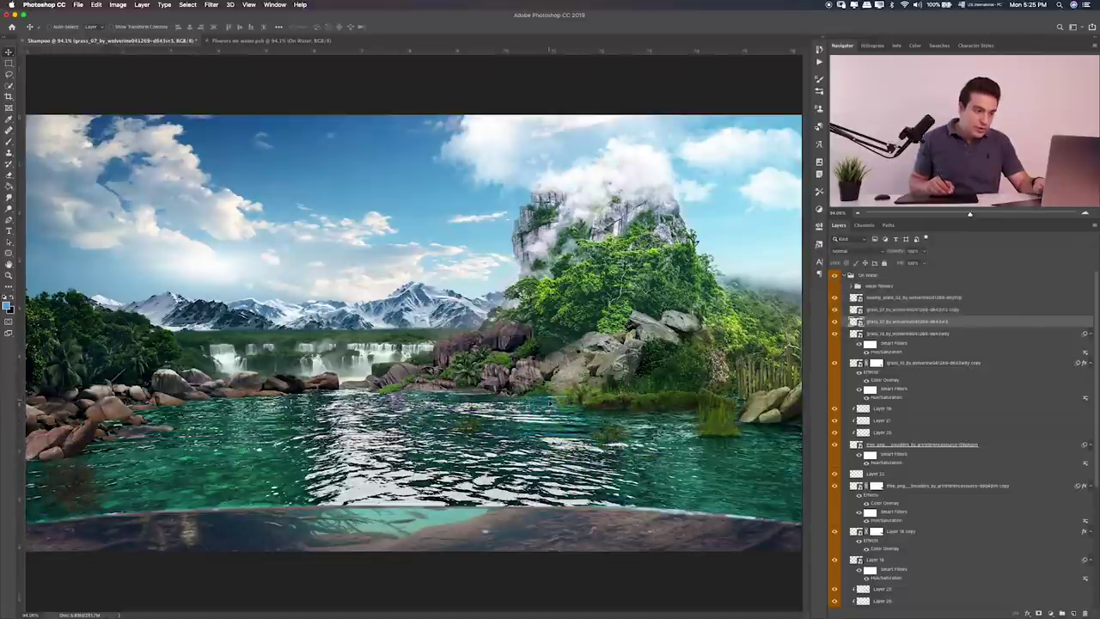
drag(623, 368, 478, 345)
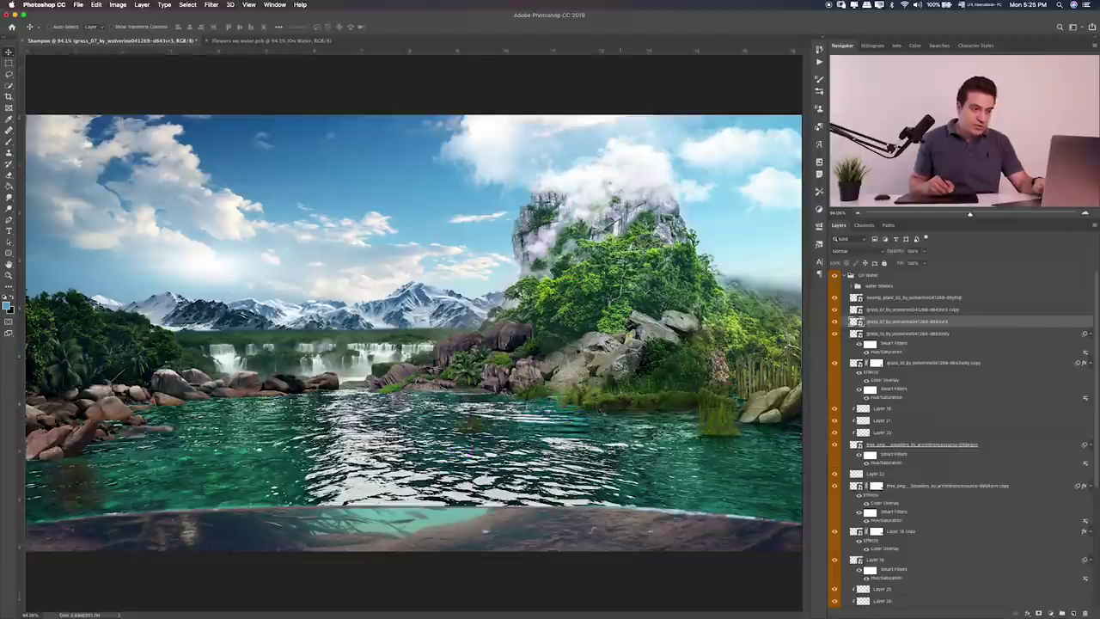
key(ctrl+0)
key(ctrl+plus)
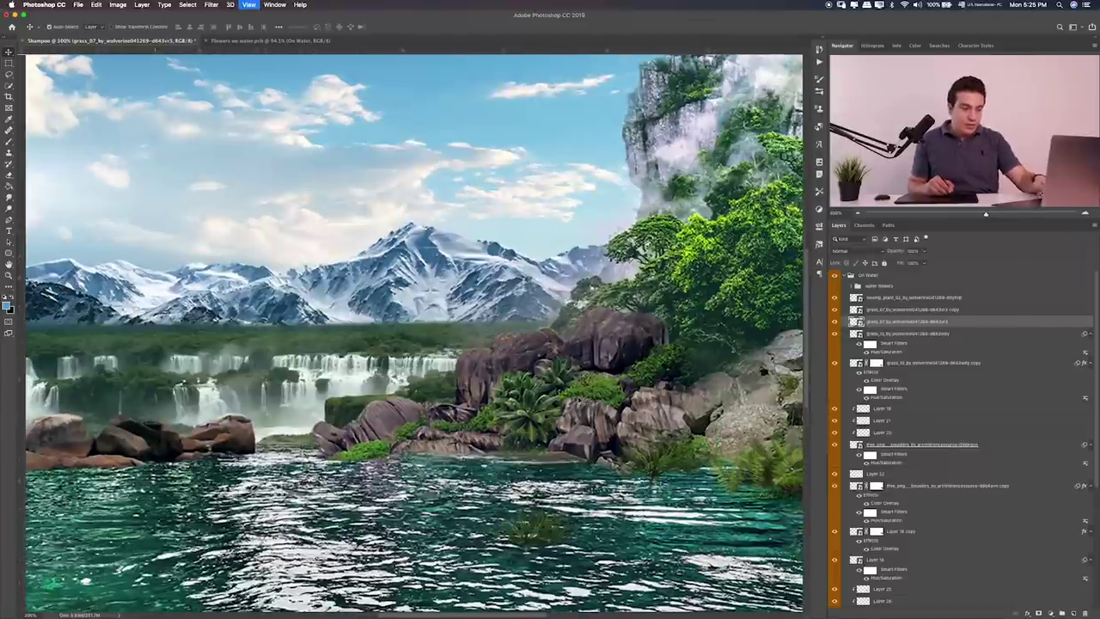
key(ctrl+plus)
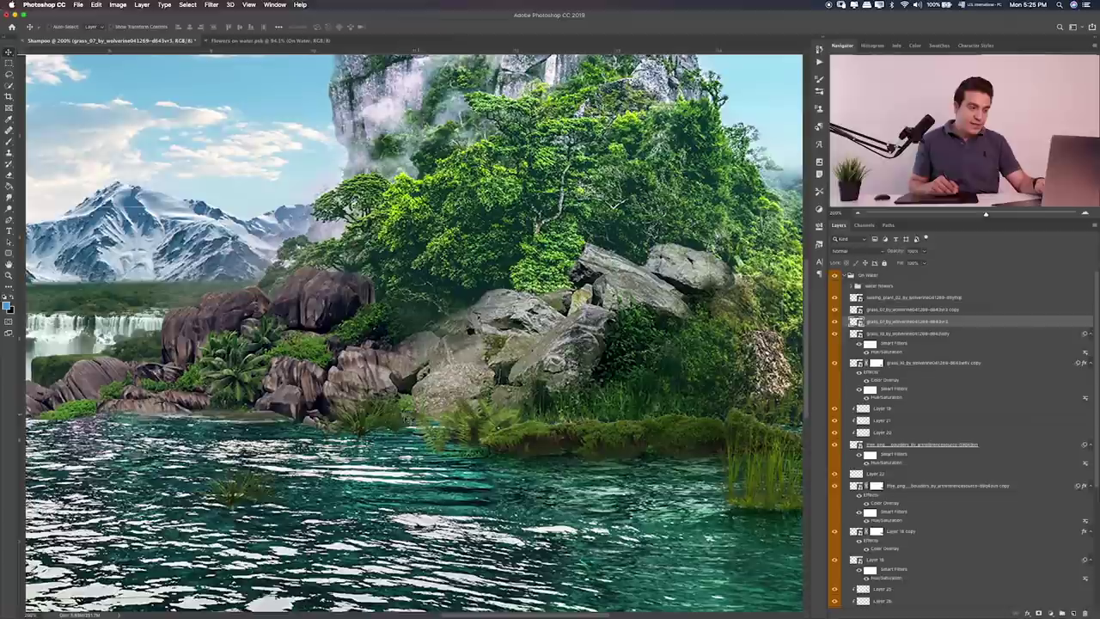
mouse_move(503, 414)
mouse_down()
mouse_move(293, 387)
mouse_move(319, 411)
mouse_up()
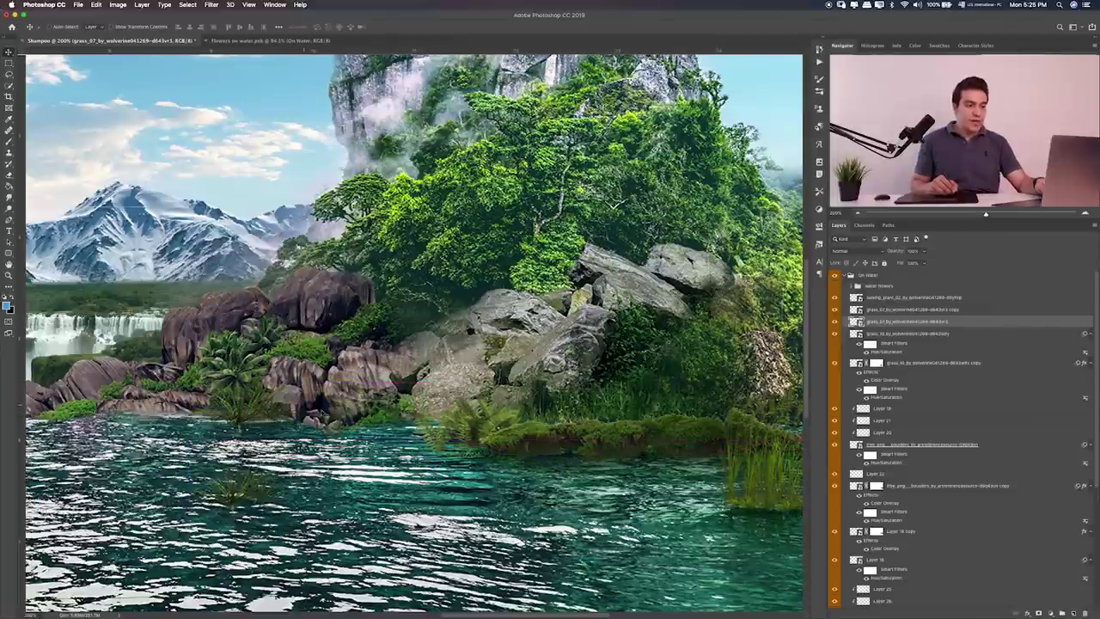
Step: Reposition the grass_07 copy tuft and the swamp_plant along the shore
click(898, 309)
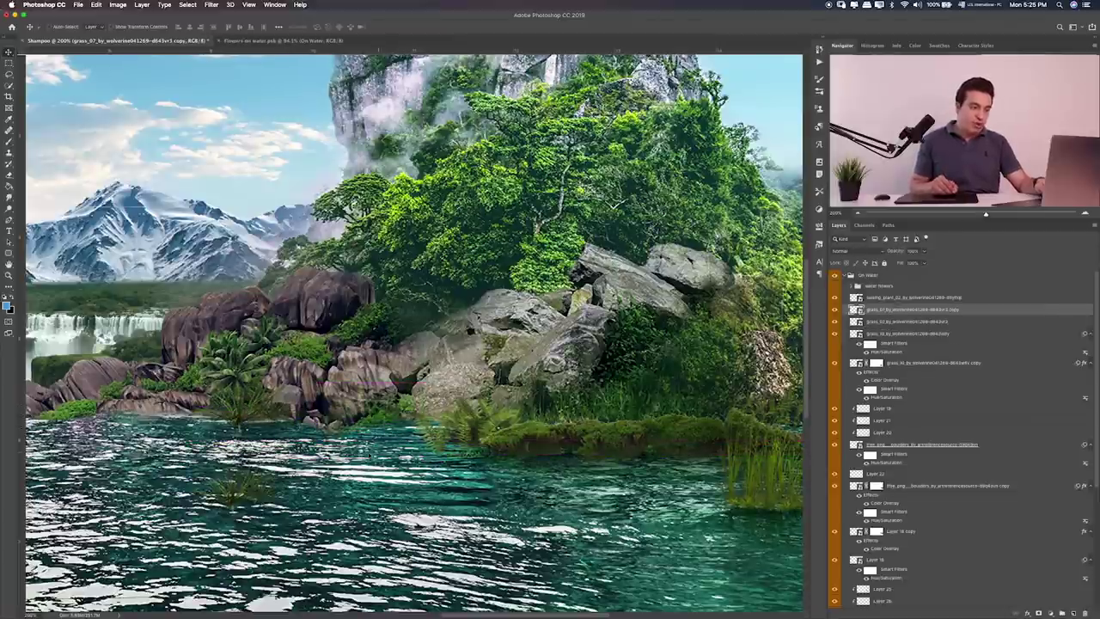
mouse_move(429, 393)
mouse_down()
mouse_move(517, 356)
mouse_move(494, 374)
mouse_up()
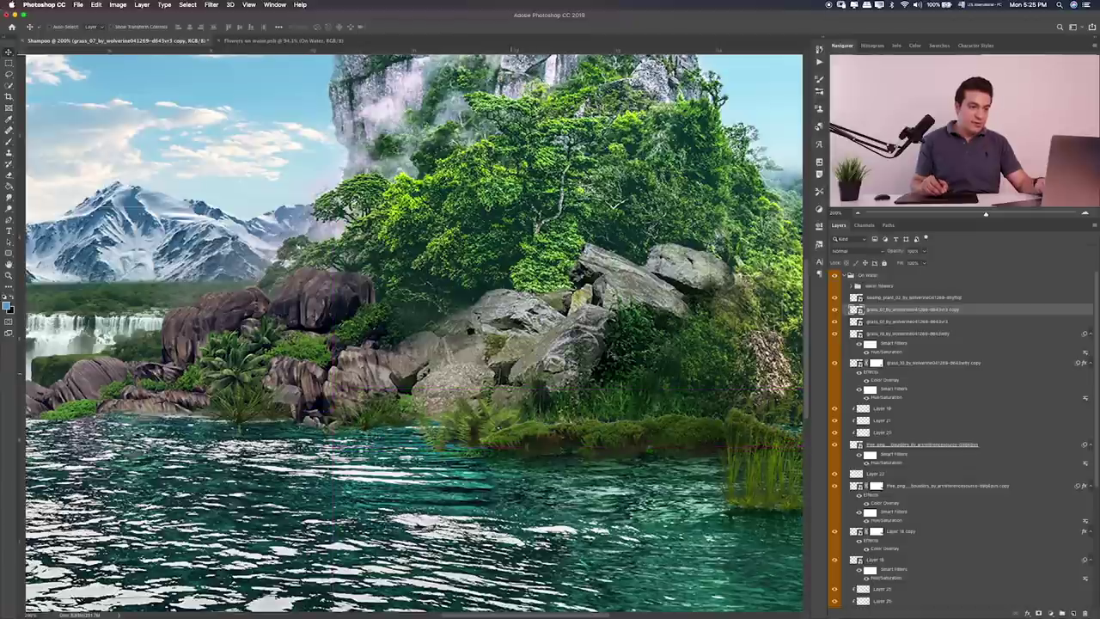
click(911, 297)
key(super+0)
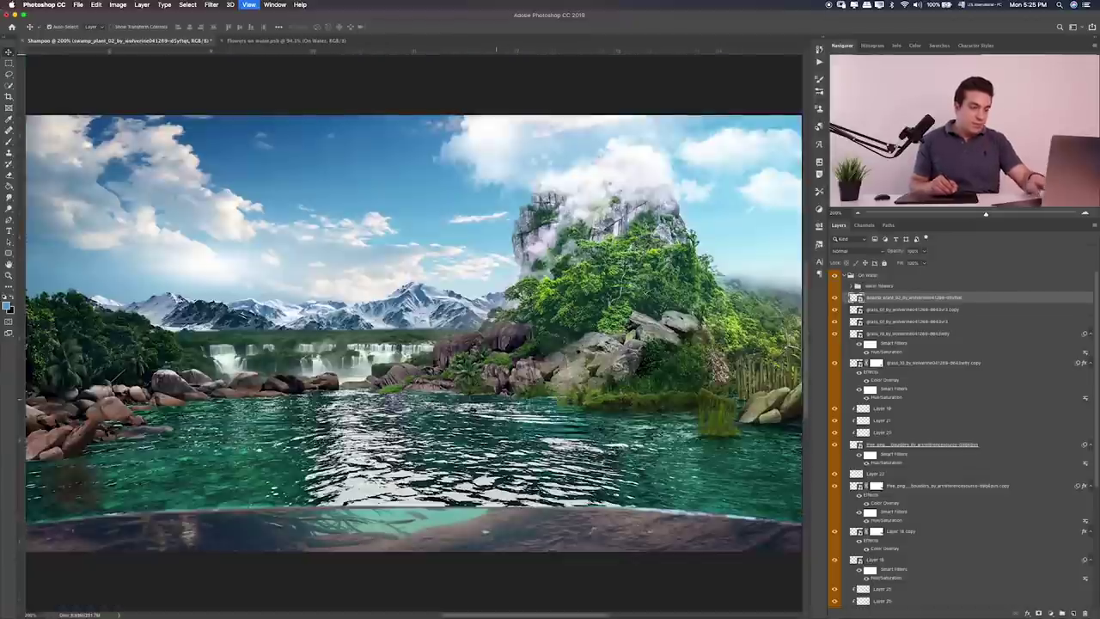
mouse_move(327, 404)
mouse_down()
mouse_move(335, 397)
mouse_move(295, 394)
mouse_up()
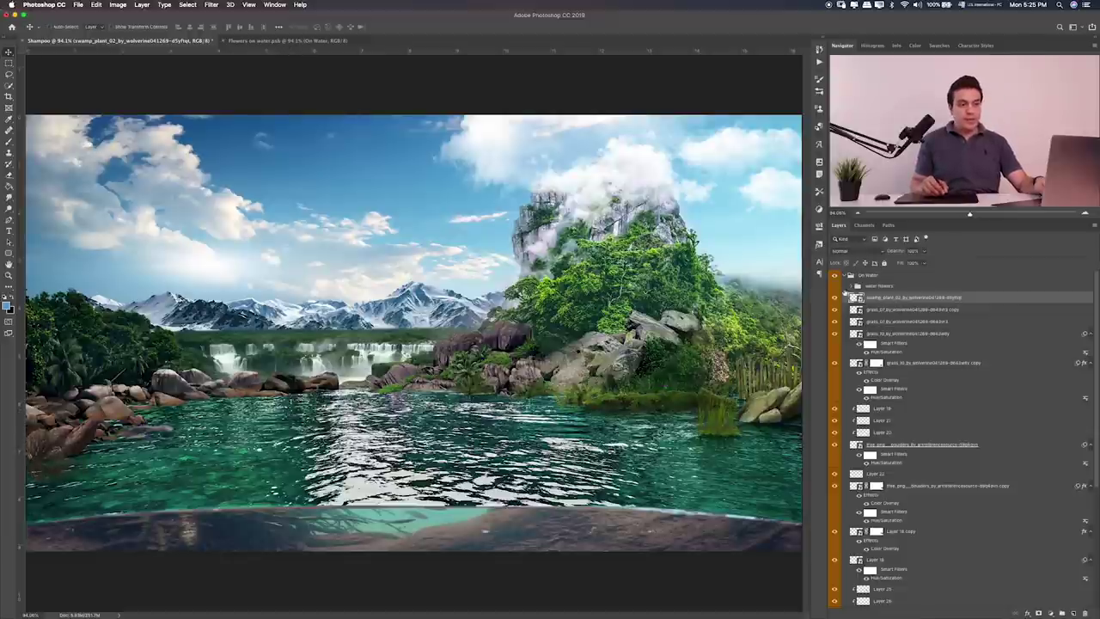
Step: Show and expand the water flowers group, then move the lily layers slightly right and down
click(833, 286)
click(843, 287)
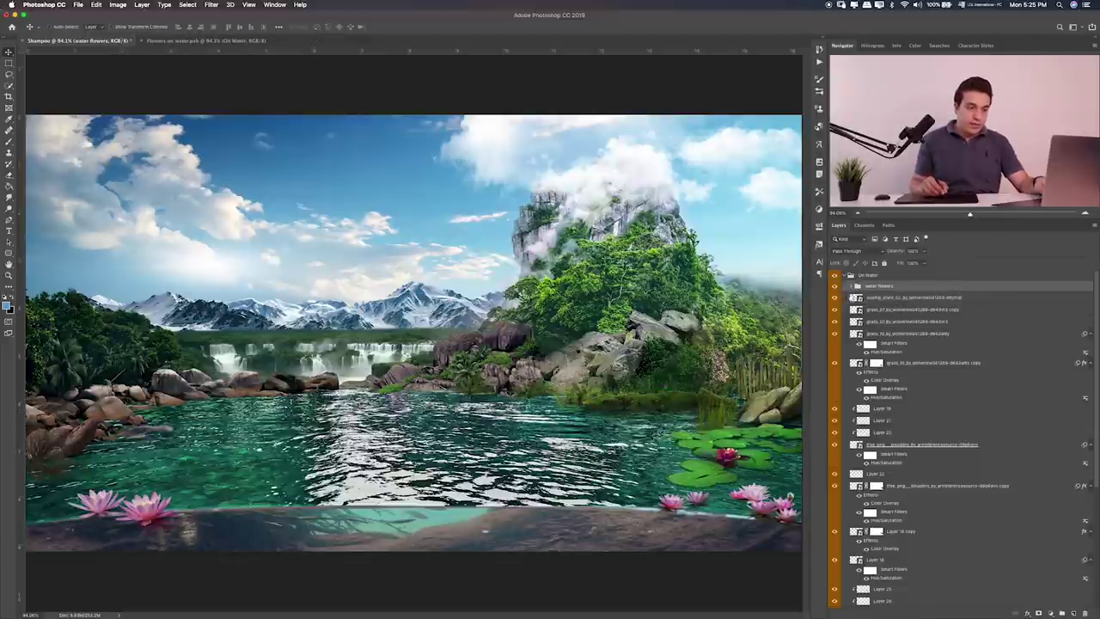
click(852, 287)
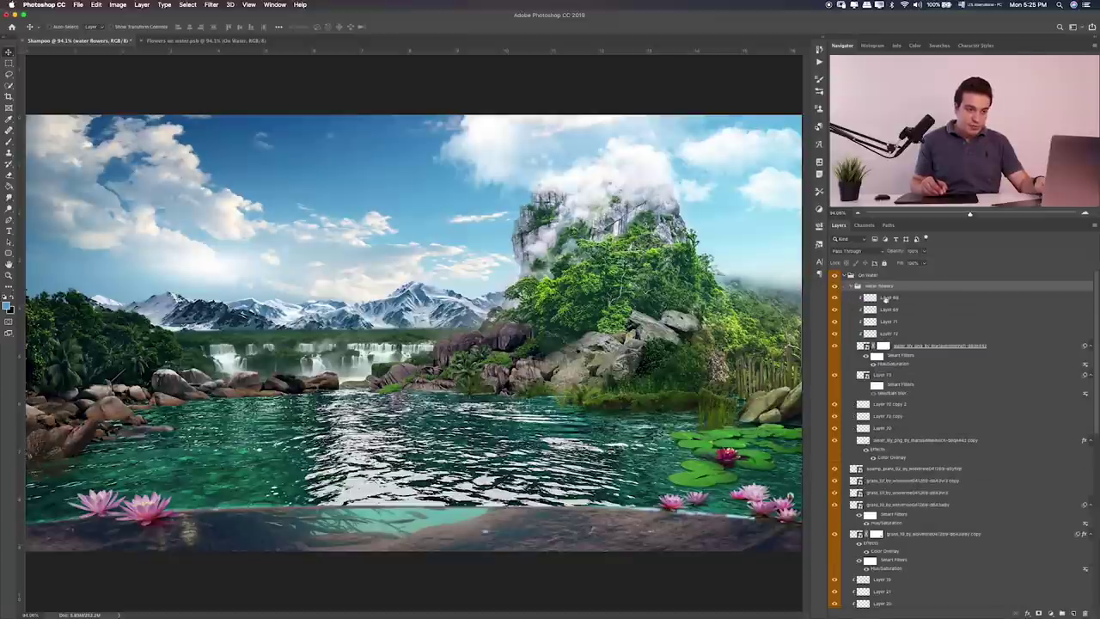
click(910, 297)
click(834, 375)
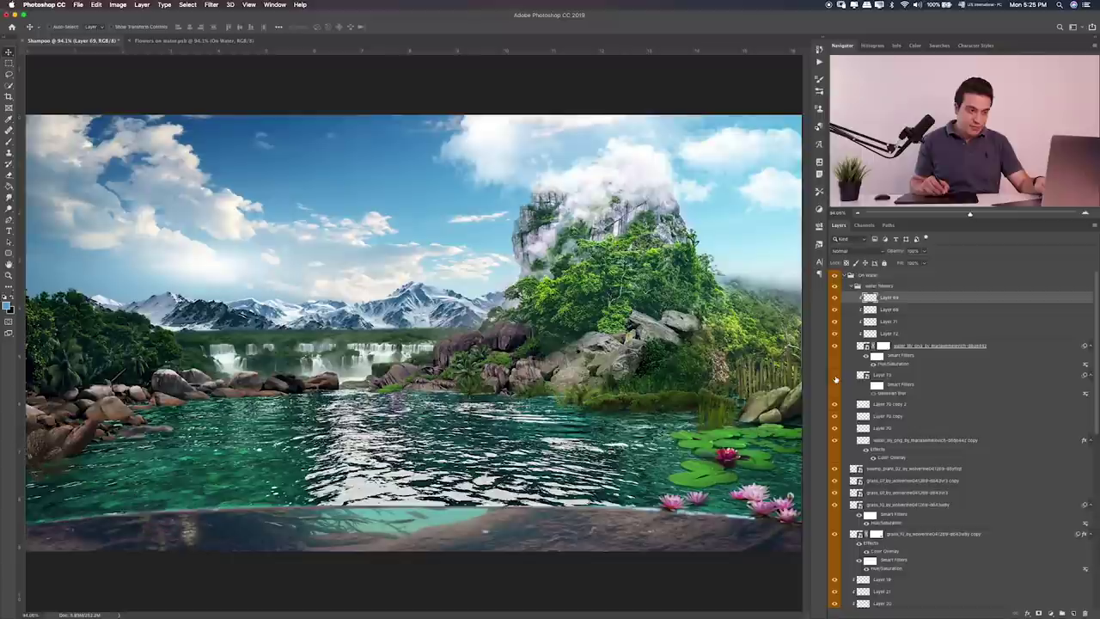
click(834, 376)
click(835, 346)
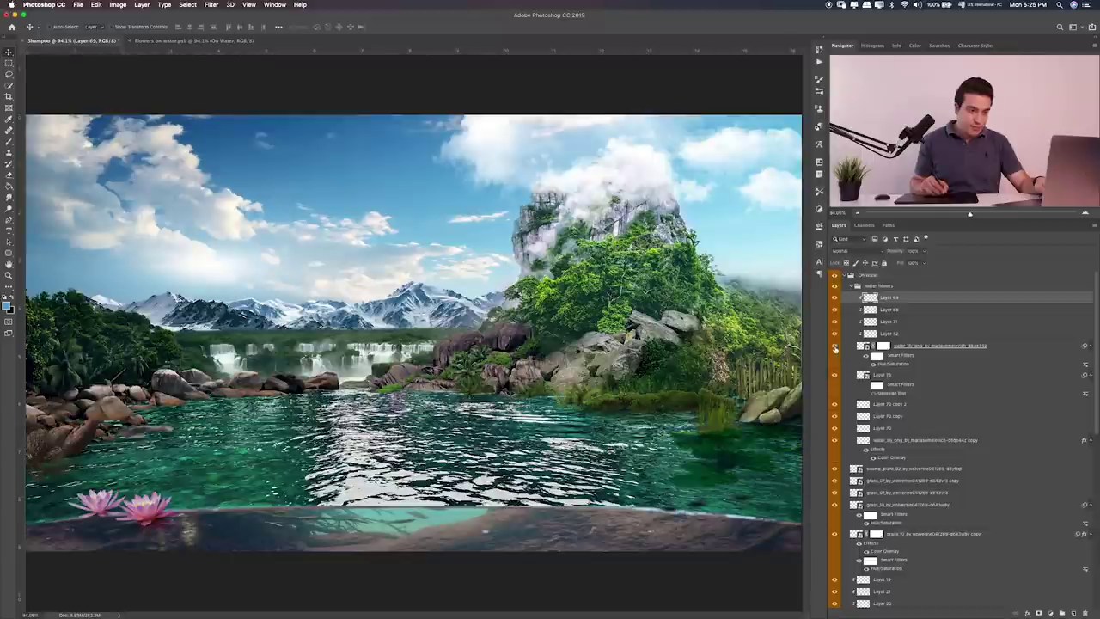
click(835, 347)
shift+click(904, 346)
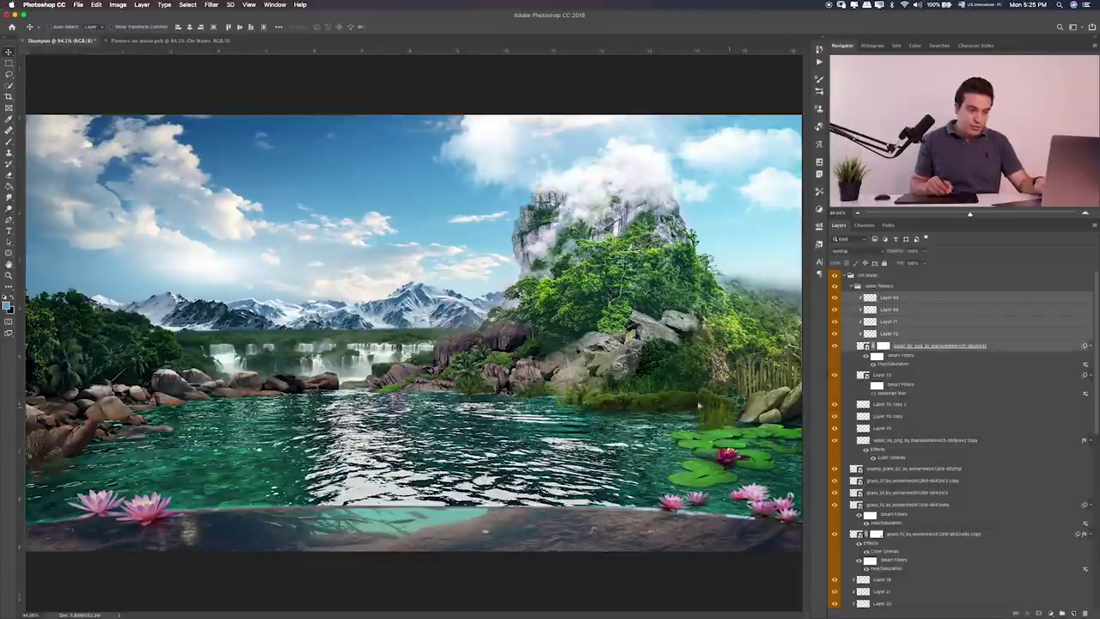
drag(699, 403, 744, 418)
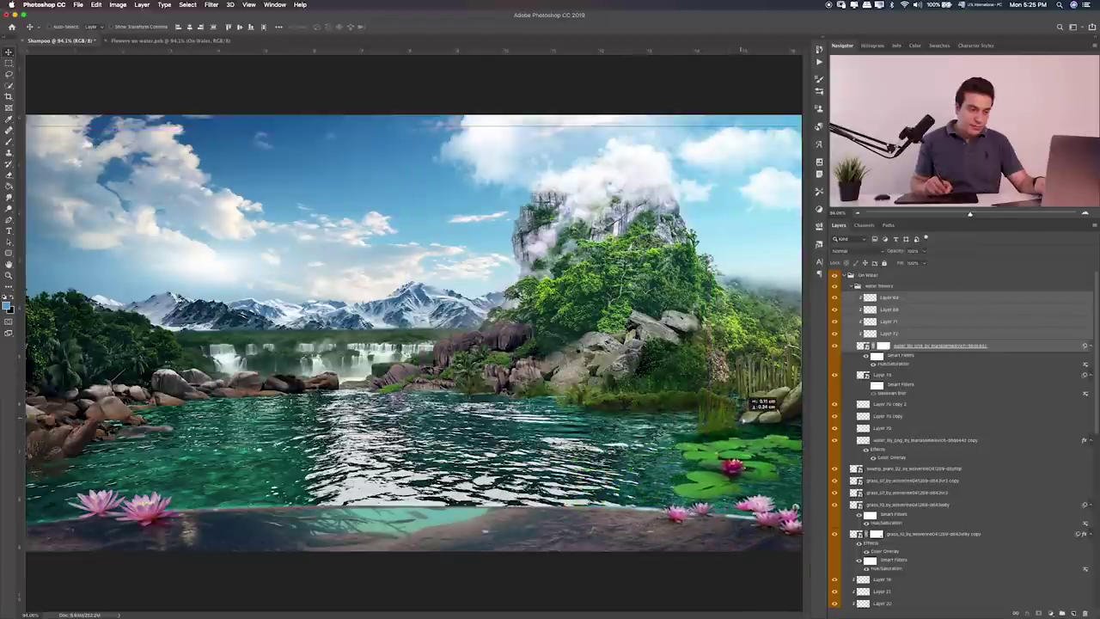
Step: Squash the lily layers vertically onto the water and toggle layers to compare
key(ctrl+t)
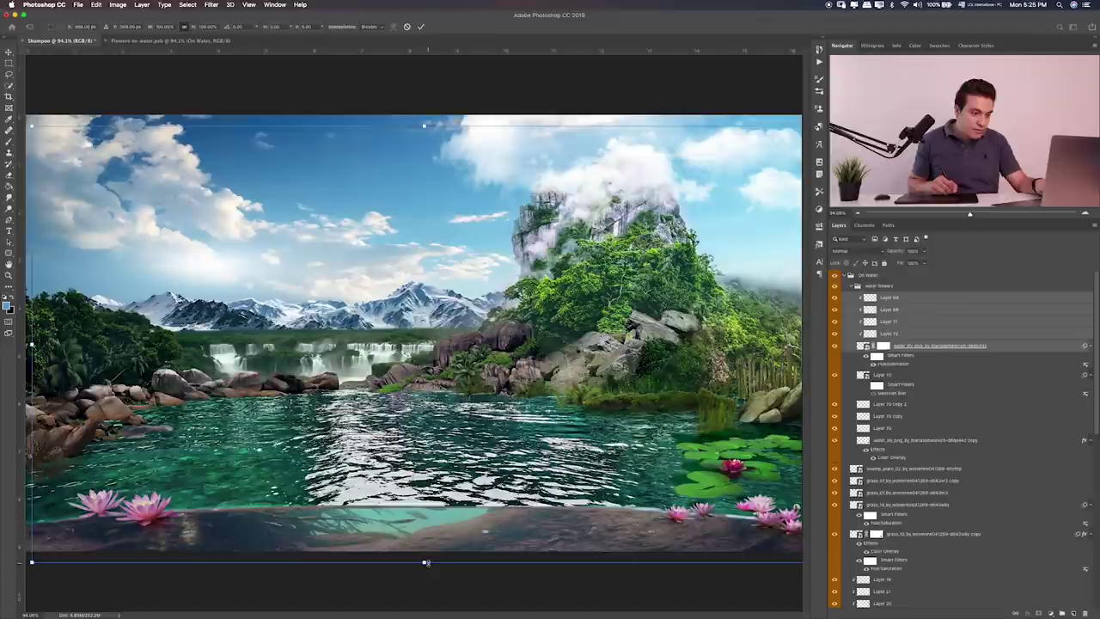
mouse_move(425, 562)
mouse_down()
mouse_move(434, 562)
mouse_move(423, 519)
mouse_up()
drag(646, 407, 646, 432)
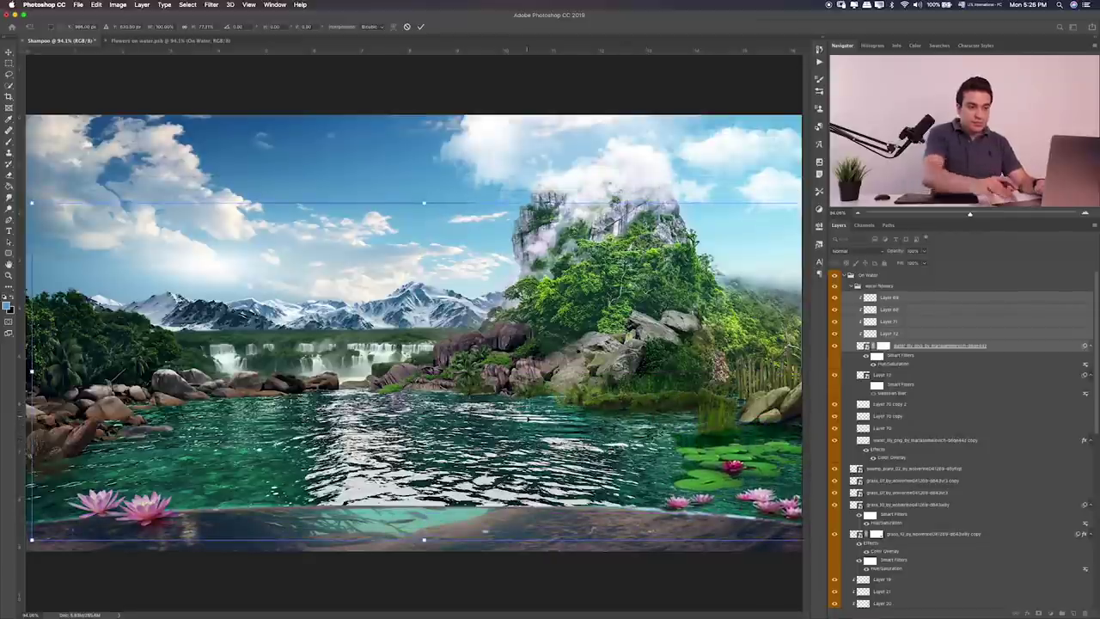
key(Return)
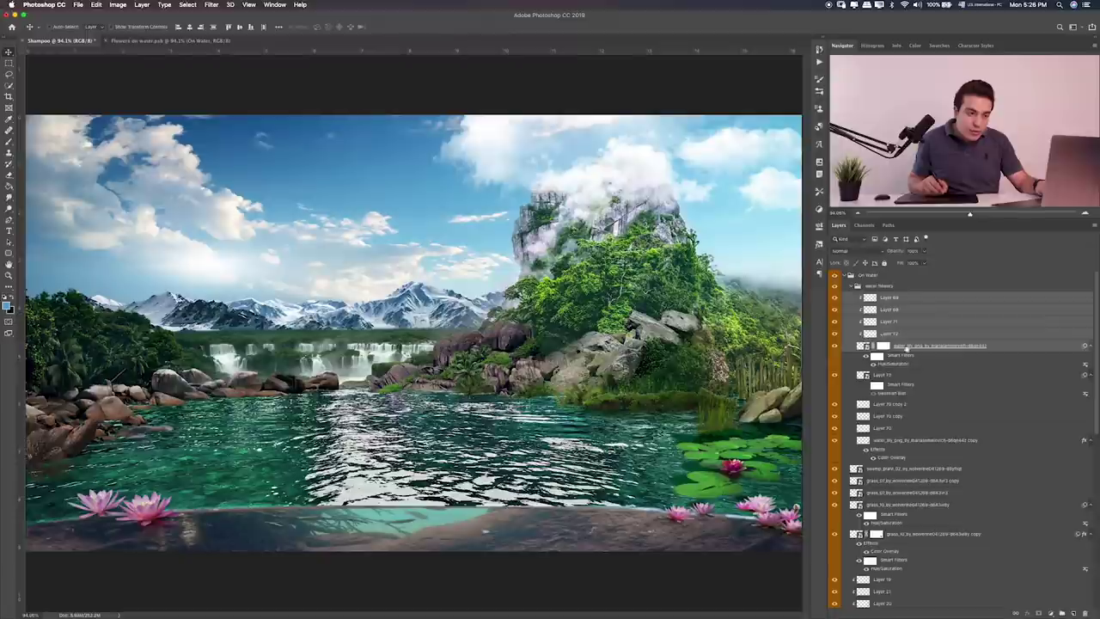
click(834, 375)
click(834, 376)
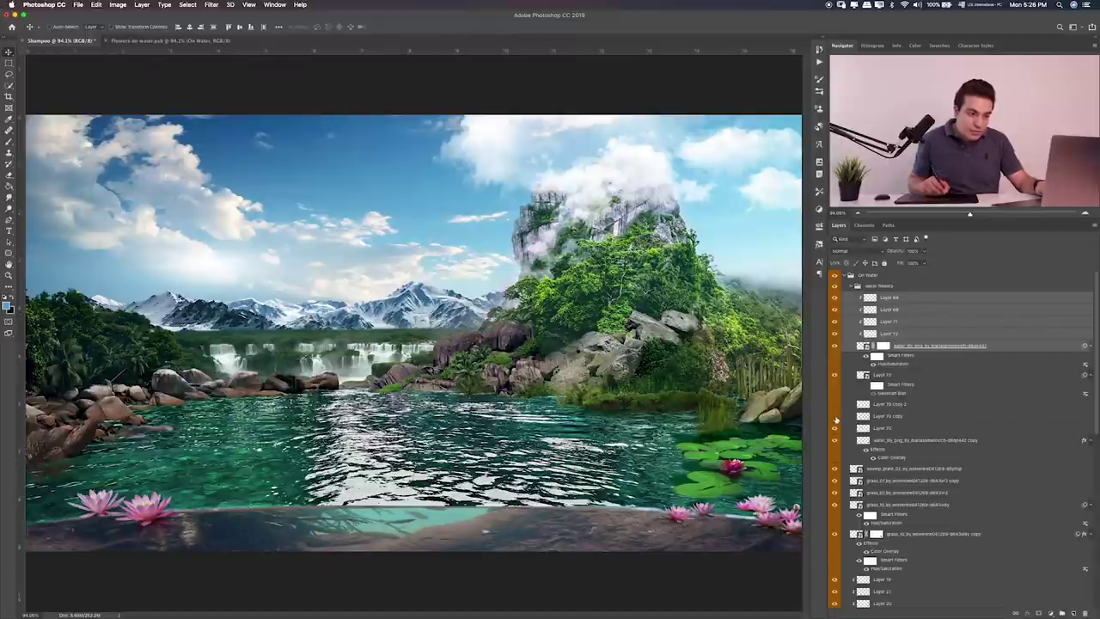
click(834, 435)
click(834, 441)
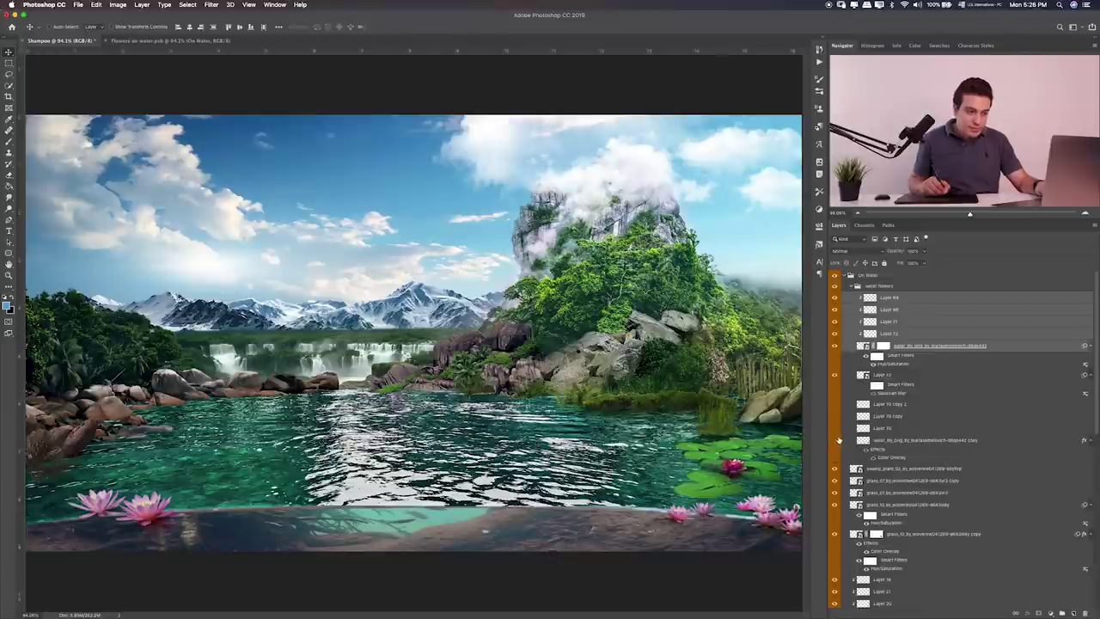
Step: Toggle the swamp_plant_02, rock, grass and water_lily copy layers to compare the foreground
click(845, 471)
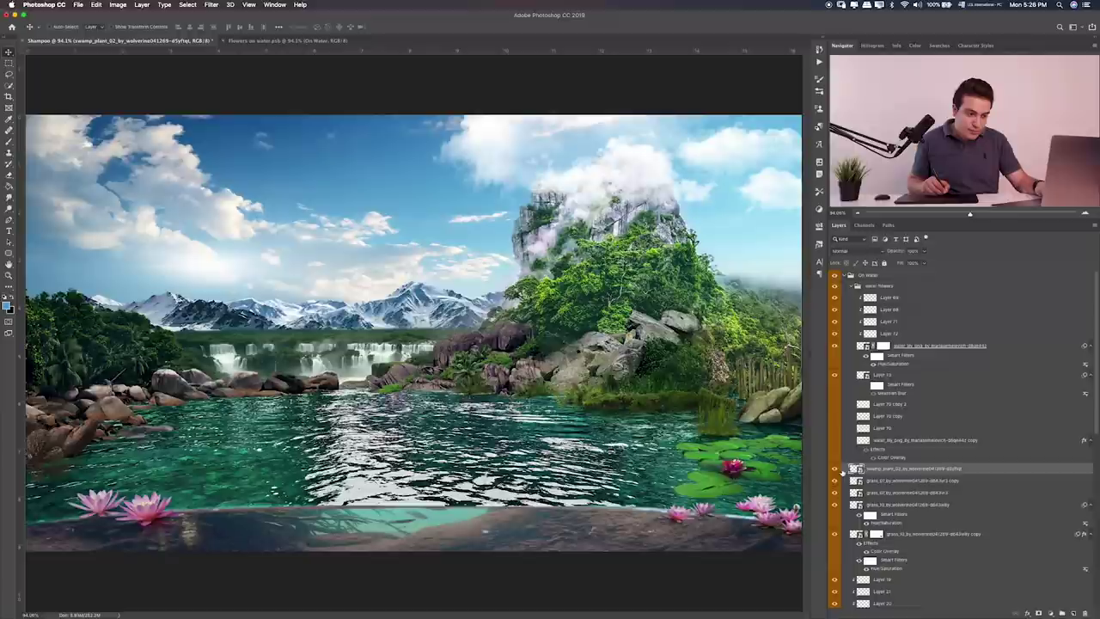
click(835, 501)
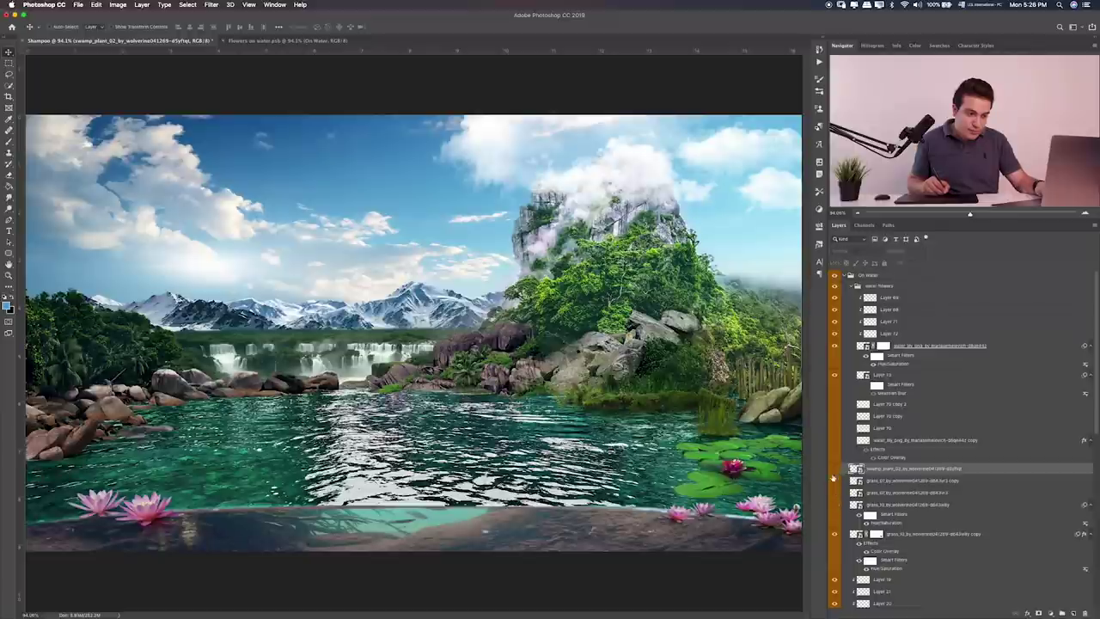
click(834, 477)
drag(835, 480, 835, 505)
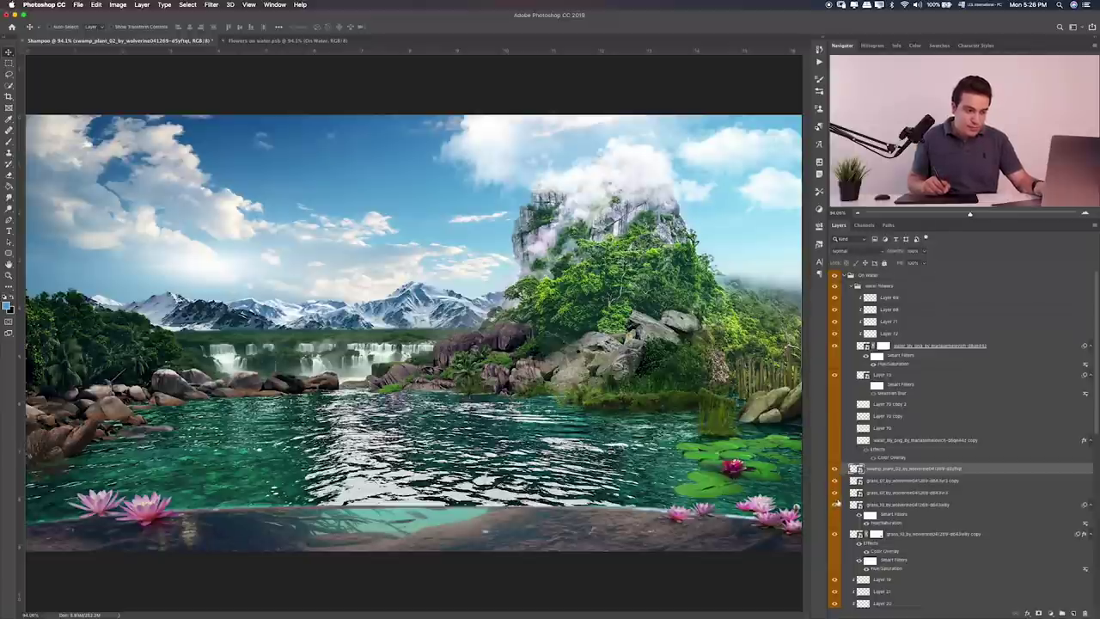
click(835, 440)
click(835, 440)
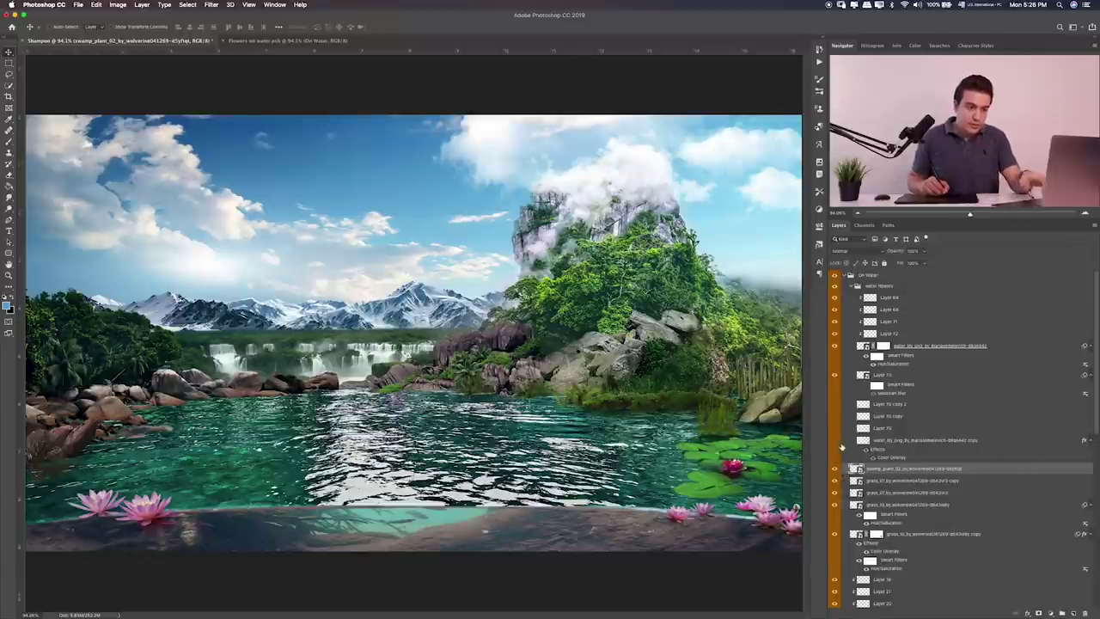
click(835, 440)
Step: Turn on Layer 70 and its copies, nudge them into place, and fade them to about 82% opacity
drag(843, 410, 844, 427)
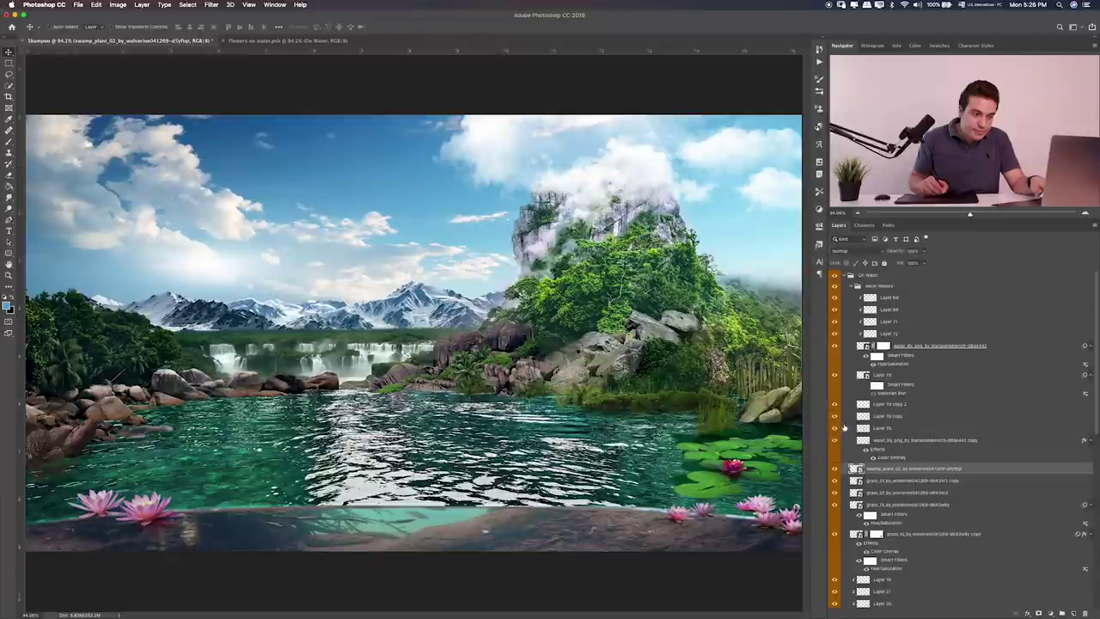
click(901, 407)
shift+click(902, 440)
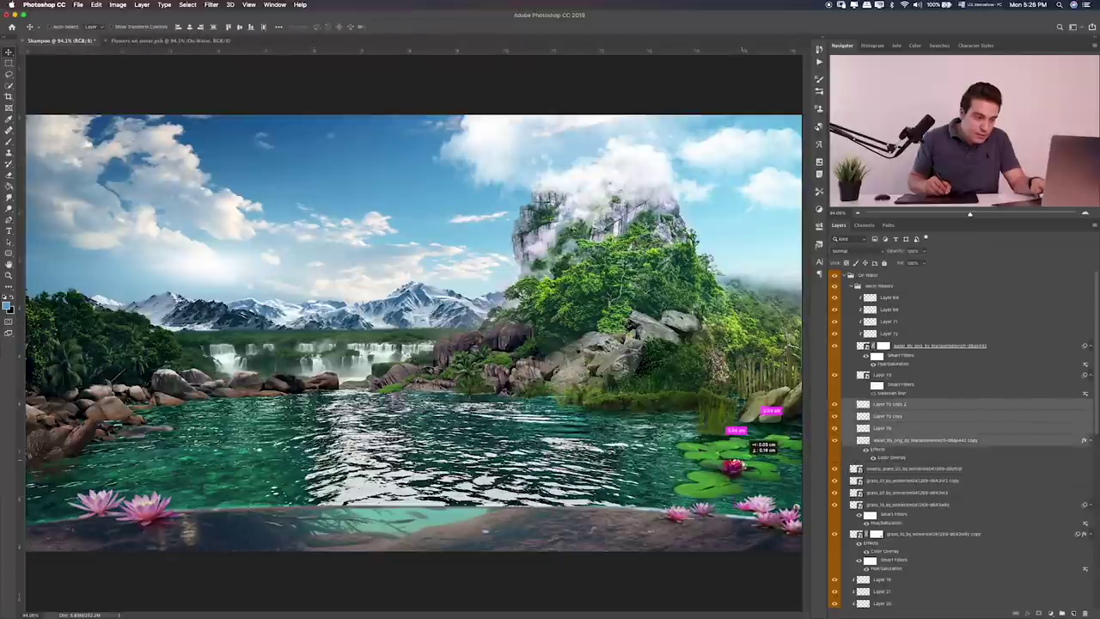
drag(750, 442, 755, 447)
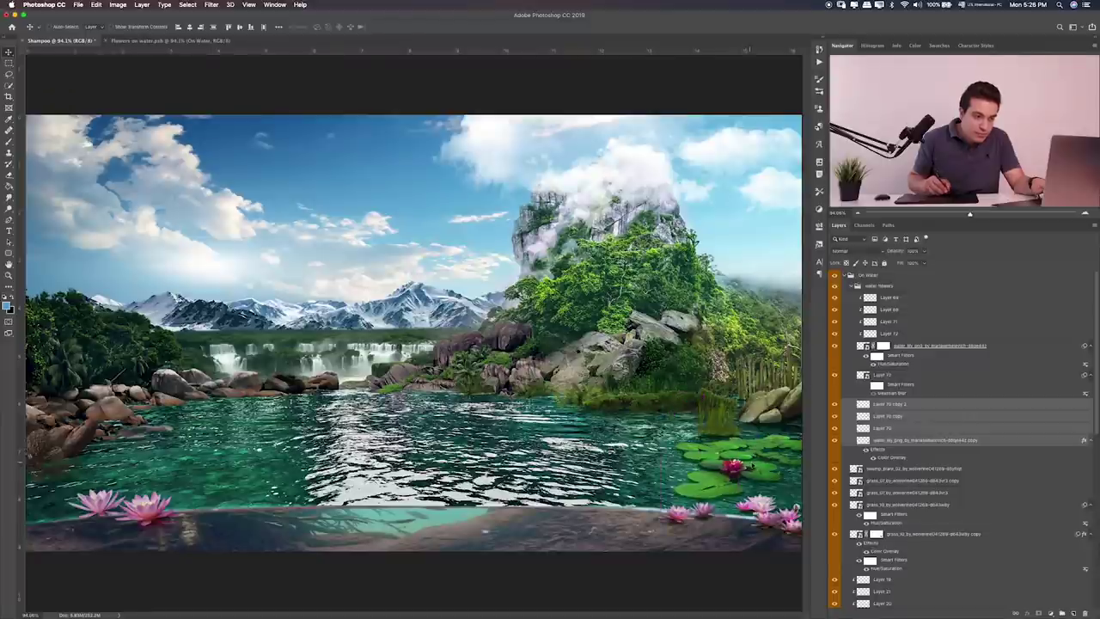
drag(909, 265, 903, 264)
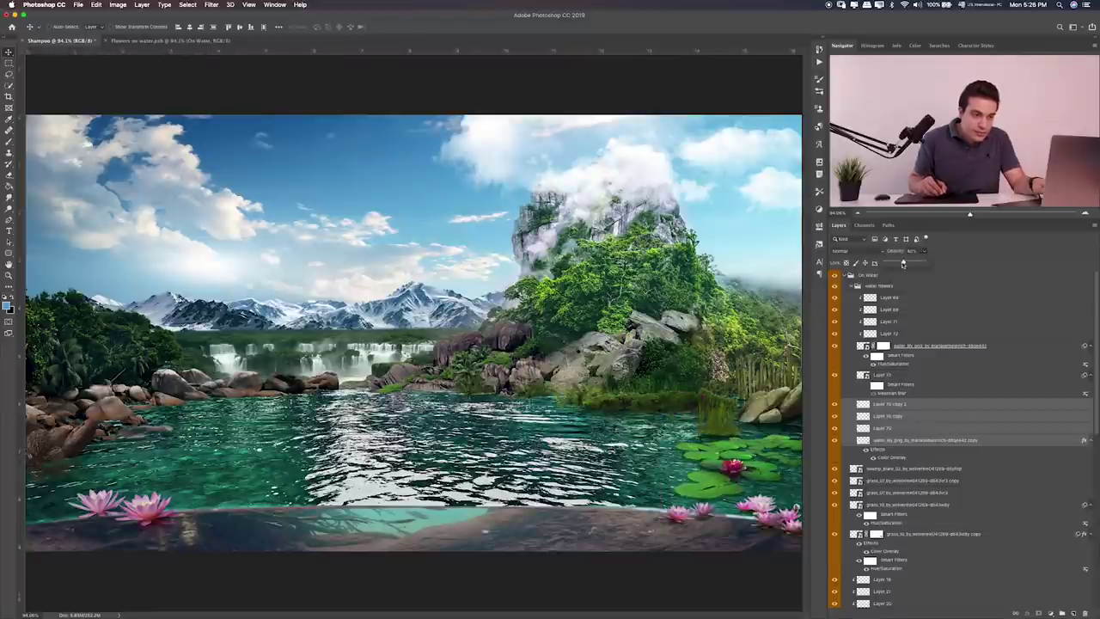
Step: Reposition the Layer 69–70 lily pads and the left Layer 73 lotus flowers on the lake
click(883, 296)
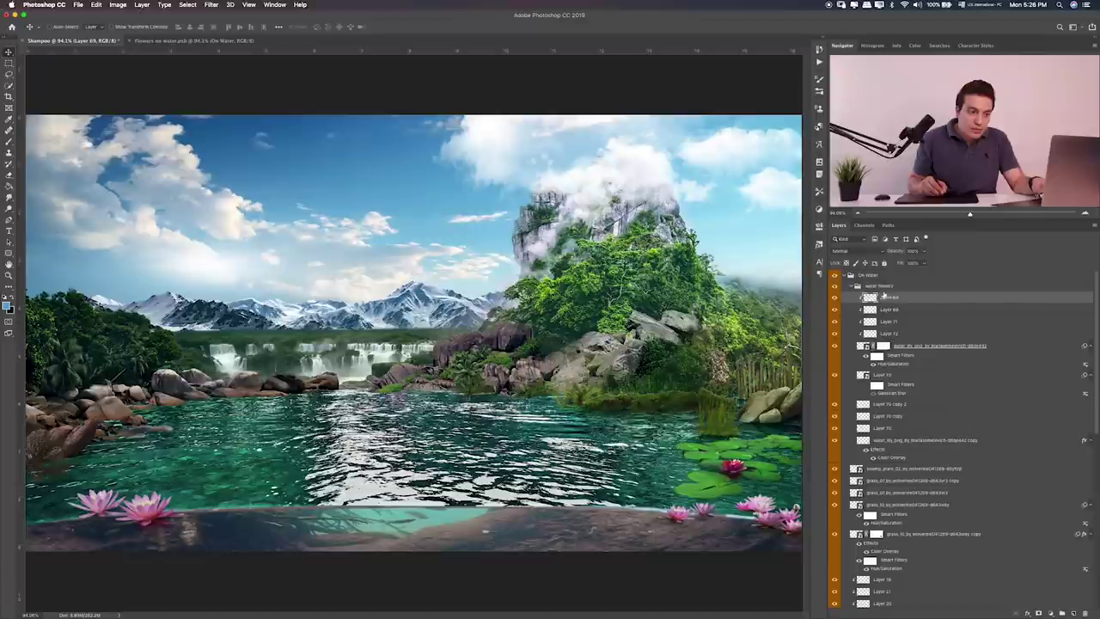
shift+click(886, 428)
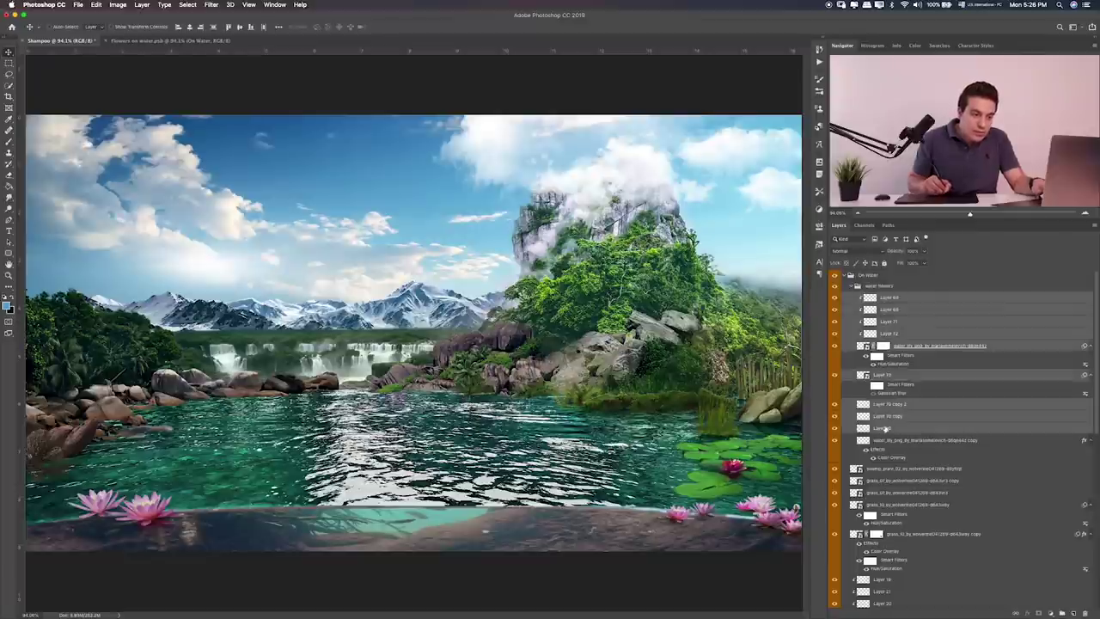
mouse_move(749, 464)
mouse_down()
mouse_move(760, 430)
mouse_move(750, 449)
mouse_up()
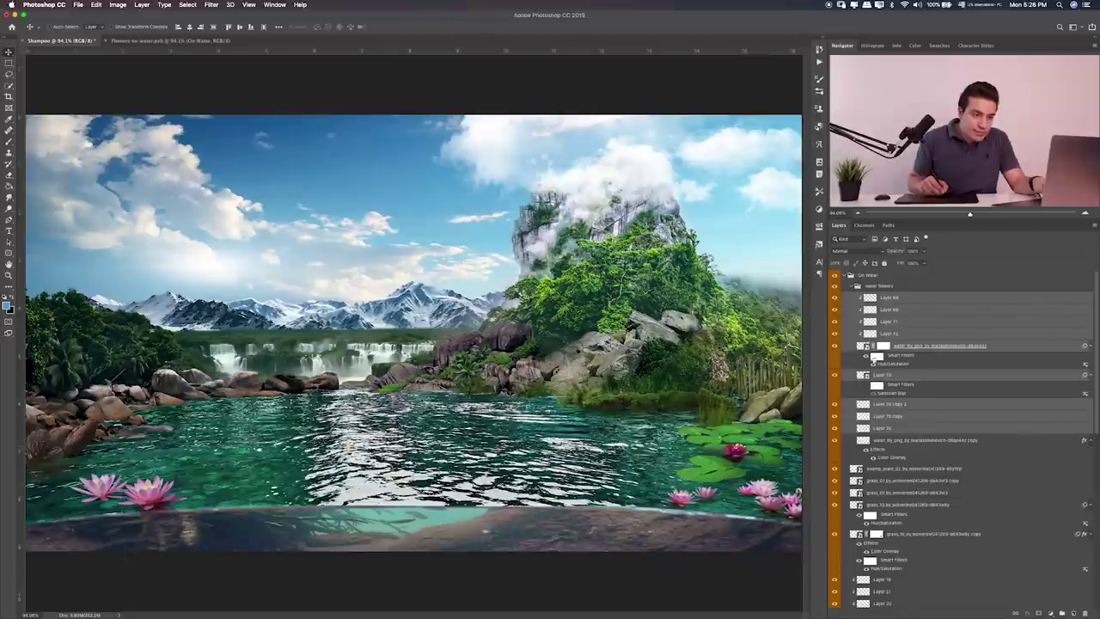
click(861, 375)
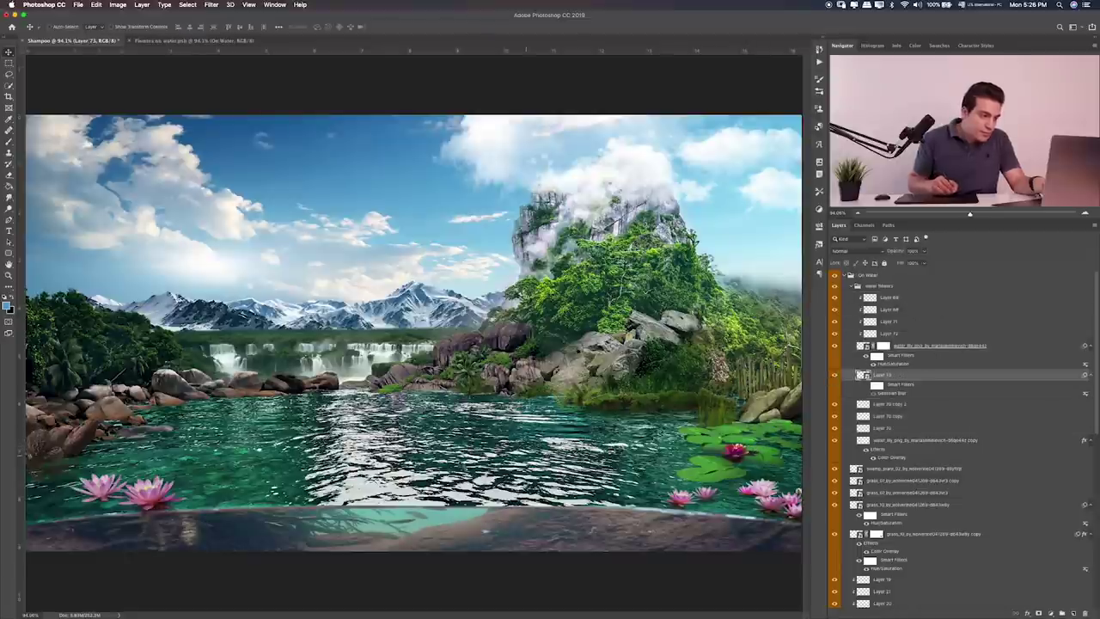
drag(365, 473, 351, 469)
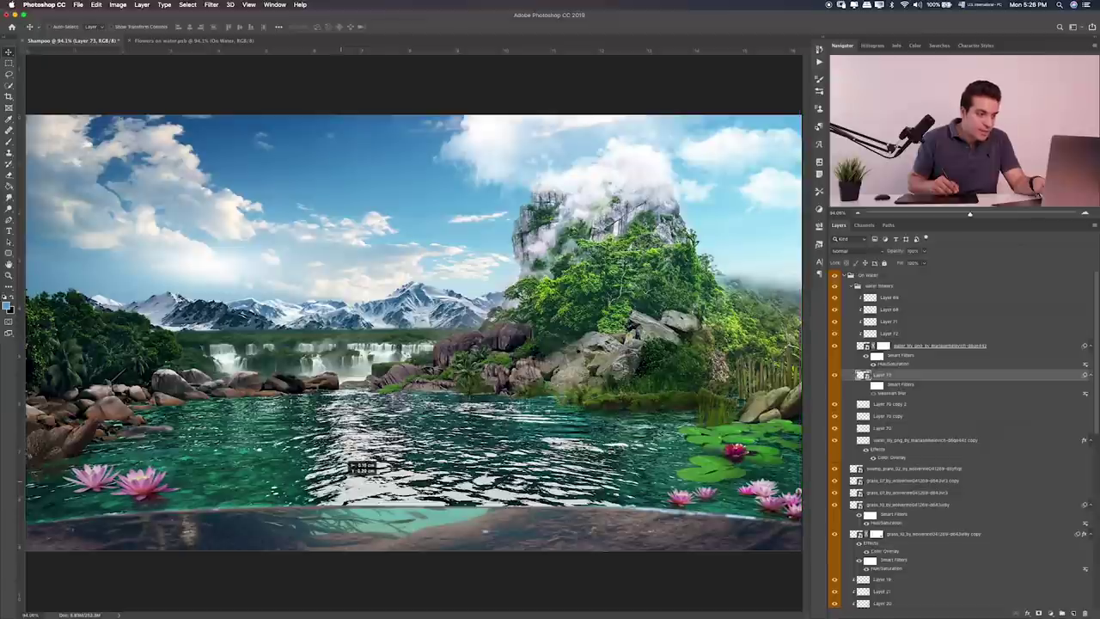
click(916, 299)
shift+click(905, 429)
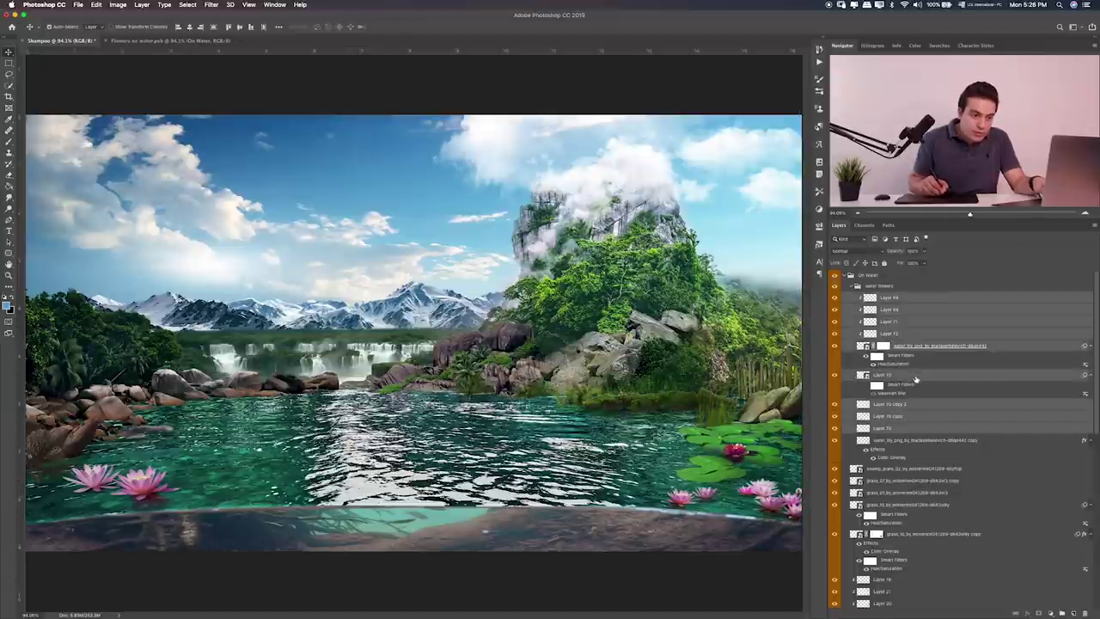
drag(741, 406, 712, 402)
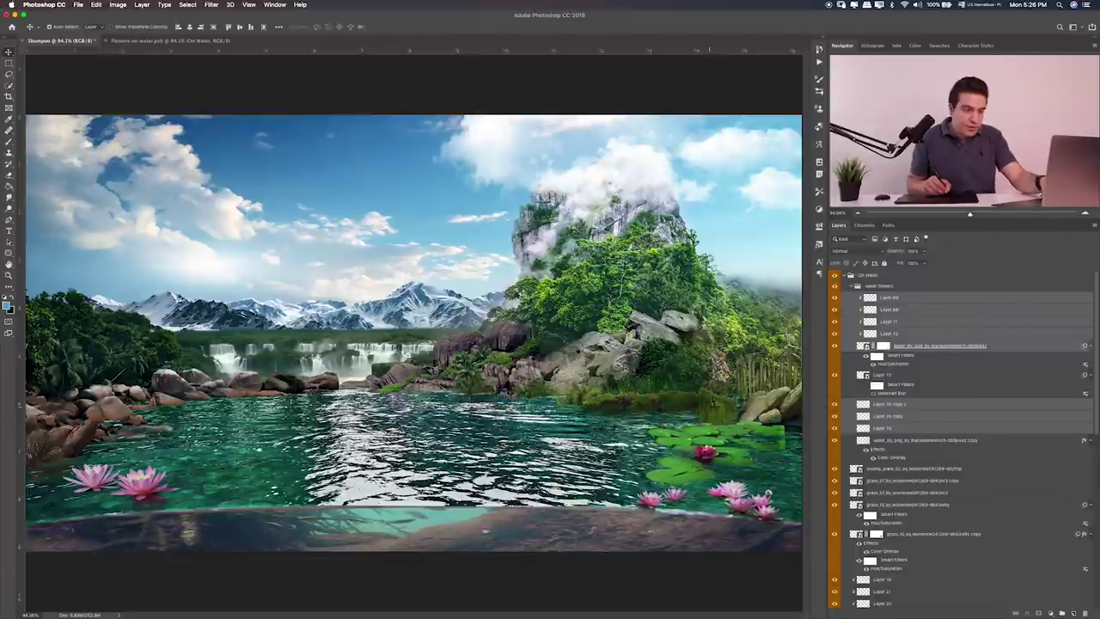
Step: Squash the right-hand lily pads vertically and shift them into place on the water
key(ctrl+t)
drag(788, 398, 793, 427)
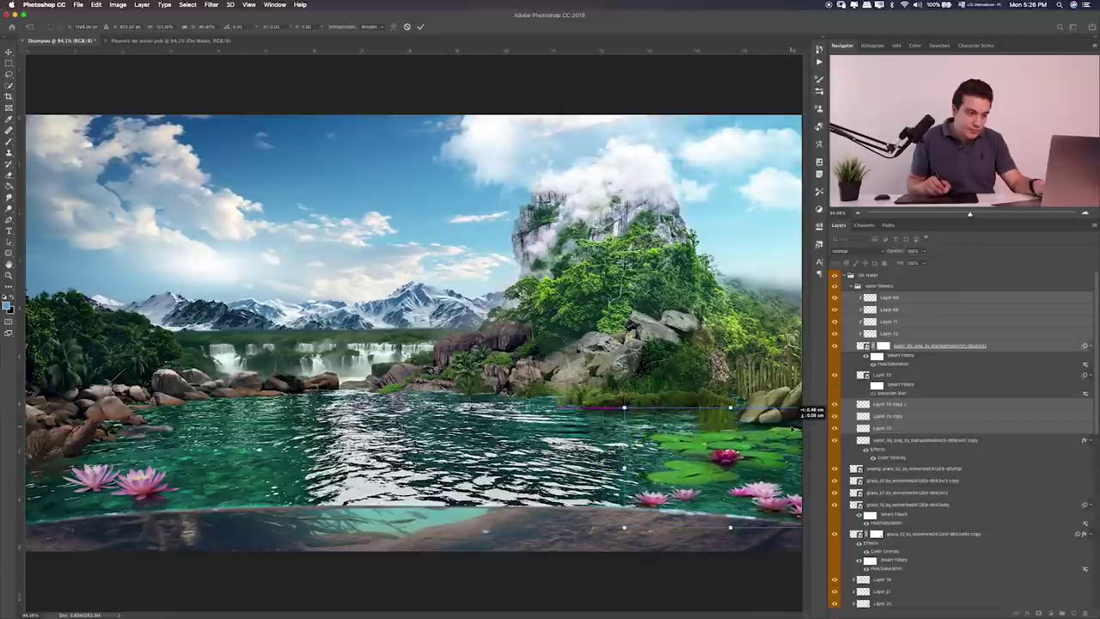
drag(749, 426, 750, 416)
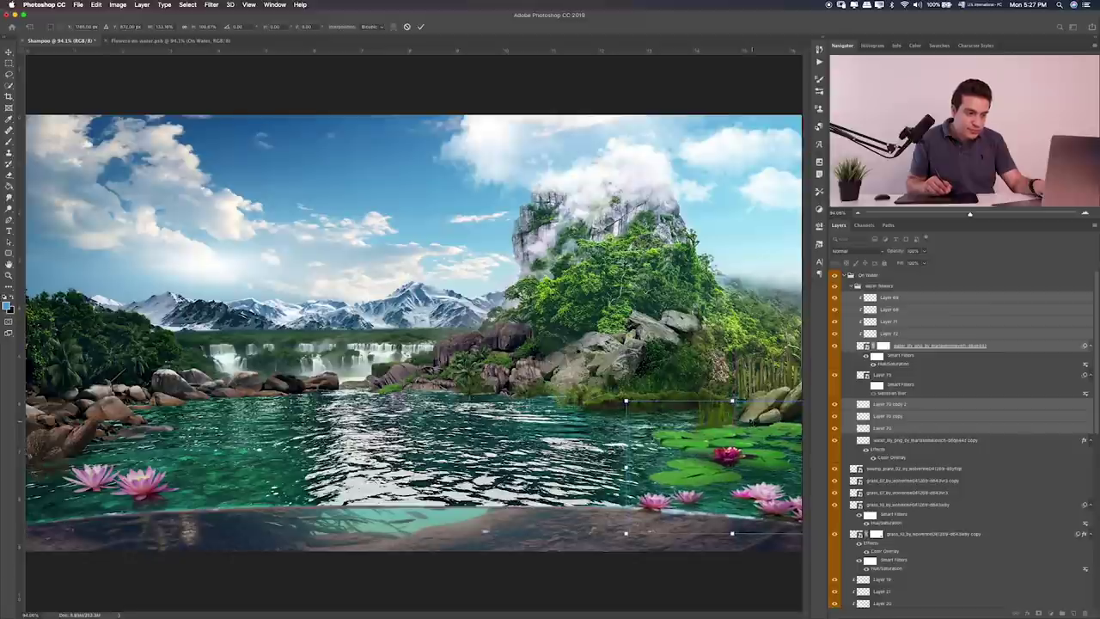
drag(625, 401, 727, 432)
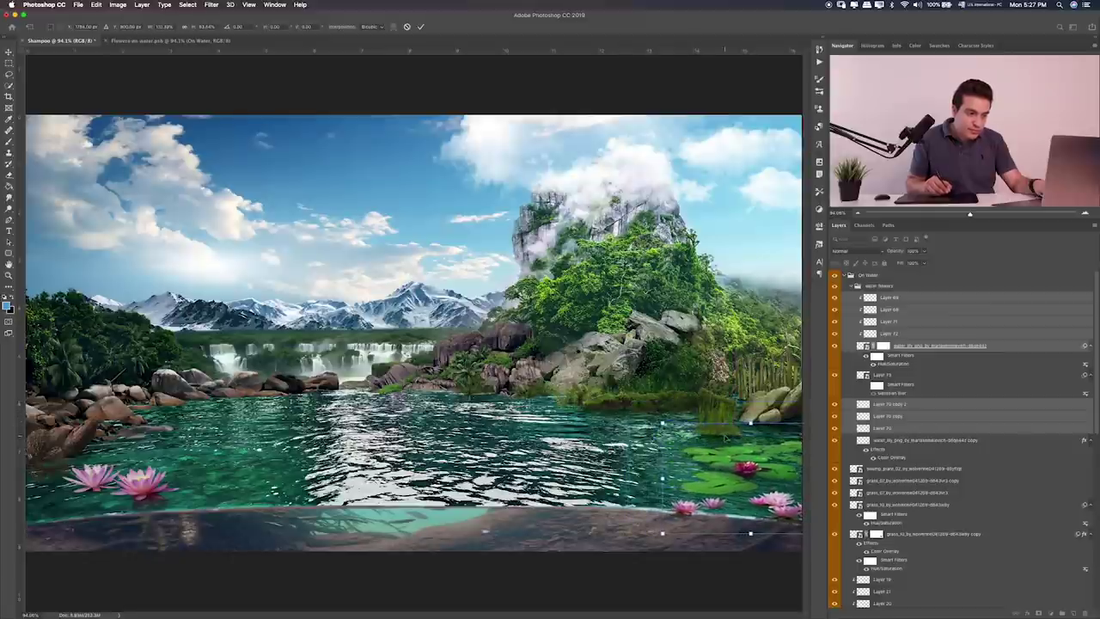
key(Return)
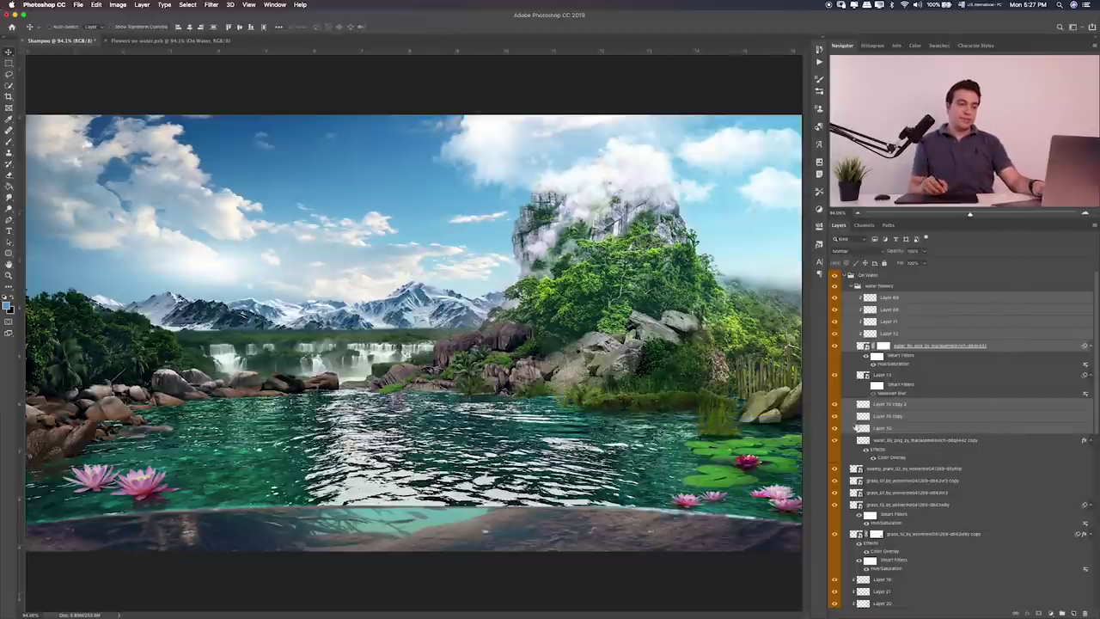
Step: Collapse the water flowers and On Water groups in the Layers panel
click(849, 376)
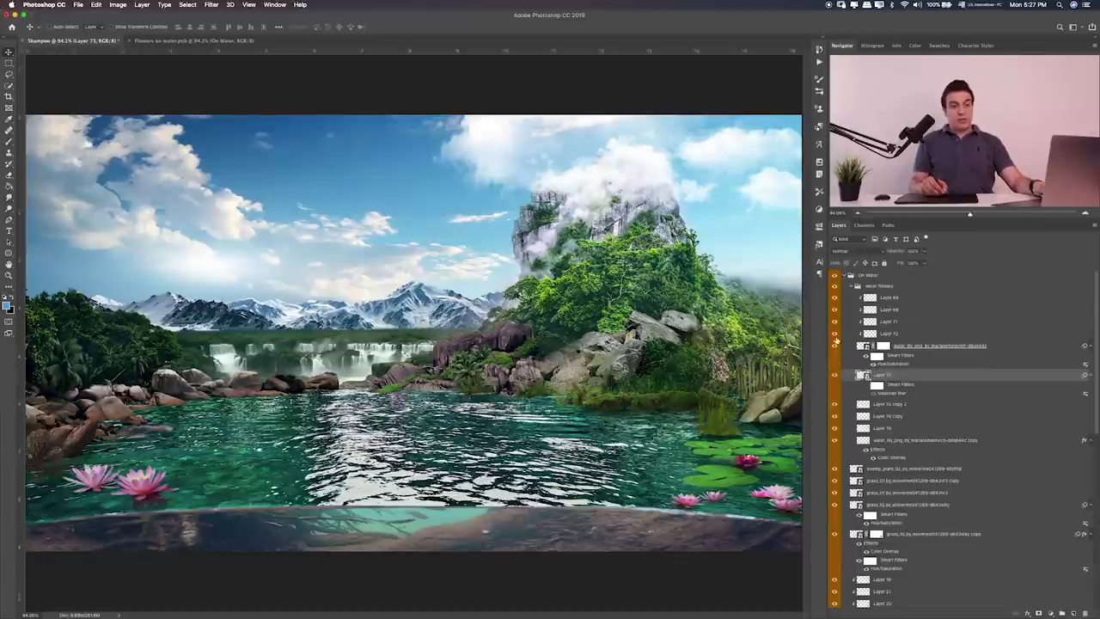
click(885, 286)
click(858, 286)
click(844, 276)
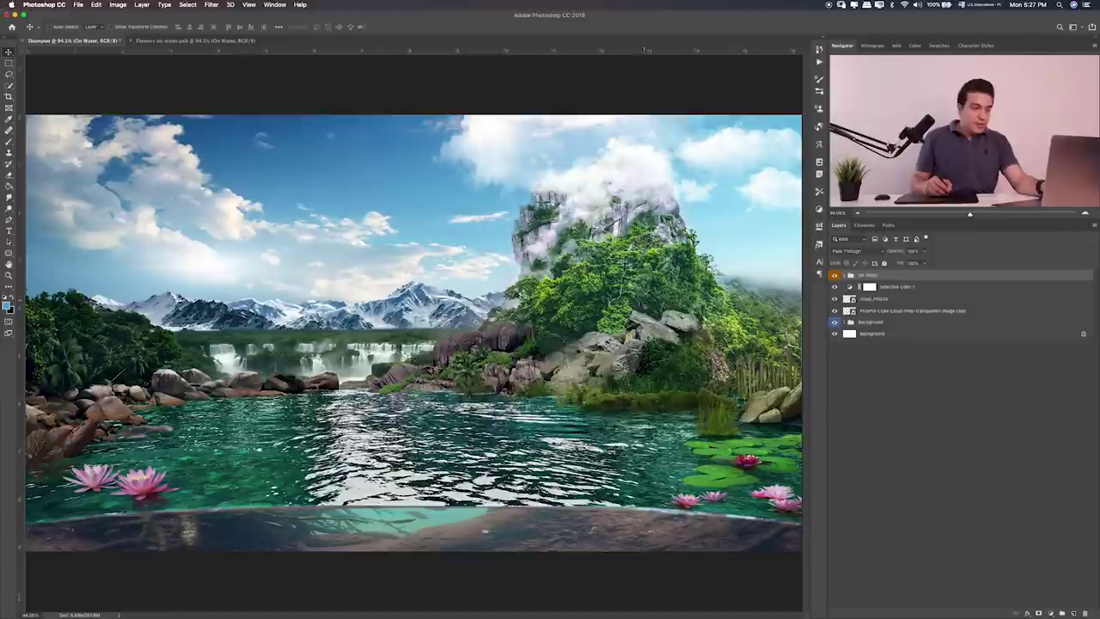
Step: Preview files in the Items folder and open Boat.psb in Photoshop
key(super+Tab)
click(516, 243)
key(space)
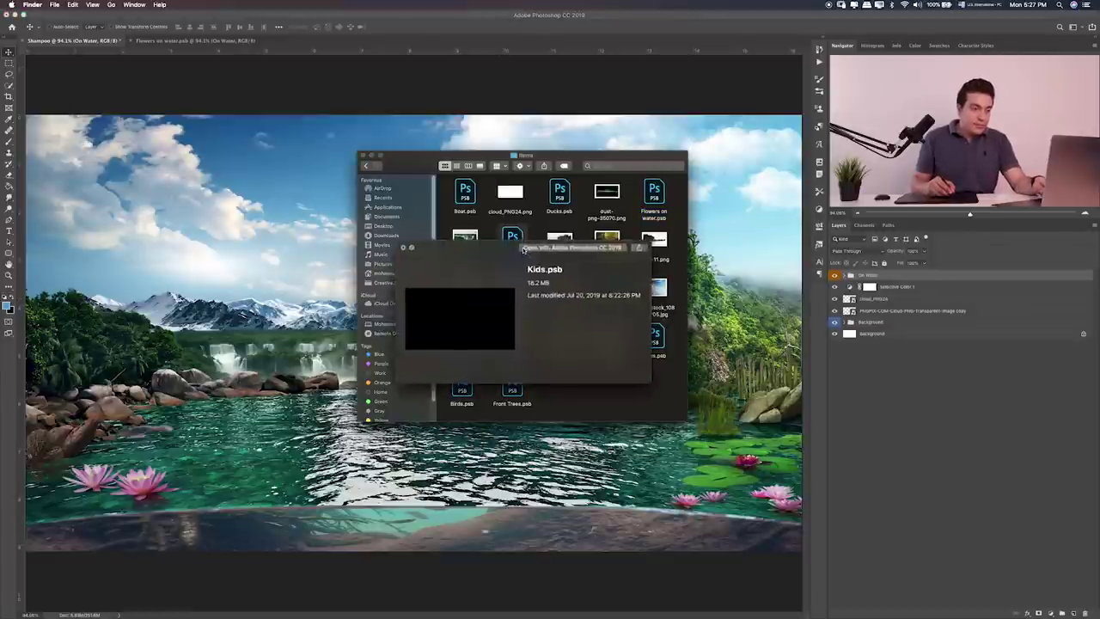
key(space)
click(472, 204)
key(space)
key(space)
double_click(472, 205)
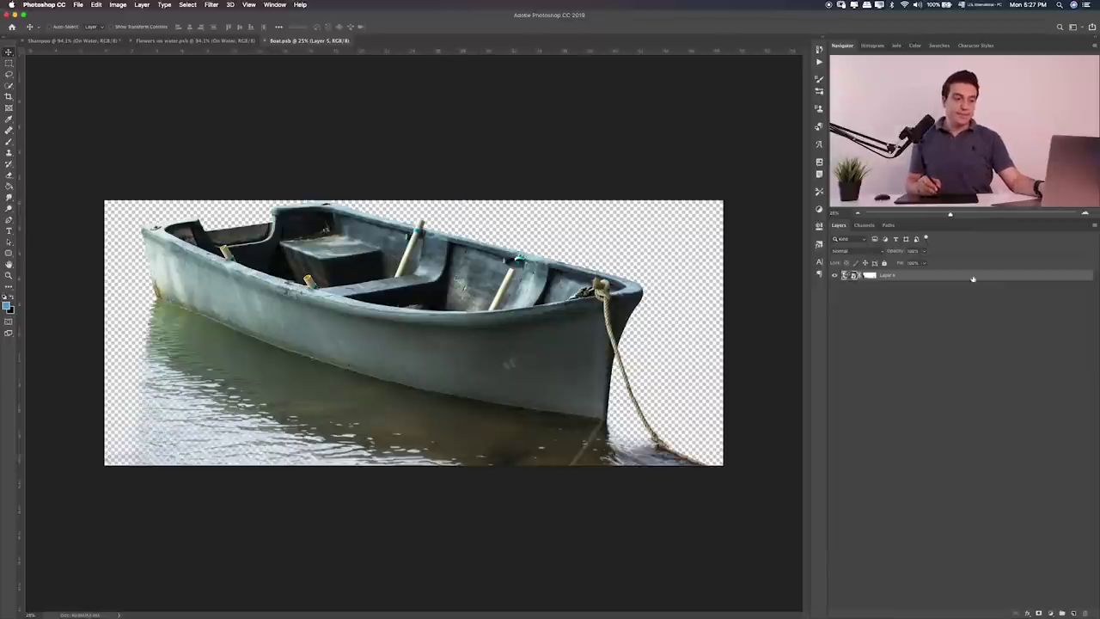
Step: Drag the boat into the Shampoo composite, flip it horizontally, and scale it down onto the lake
mouse_move(414, 268)
mouse_down()
mouse_move(258, 181)
mouse_move(101, 43)
mouse_move(180, 110)
mouse_up()
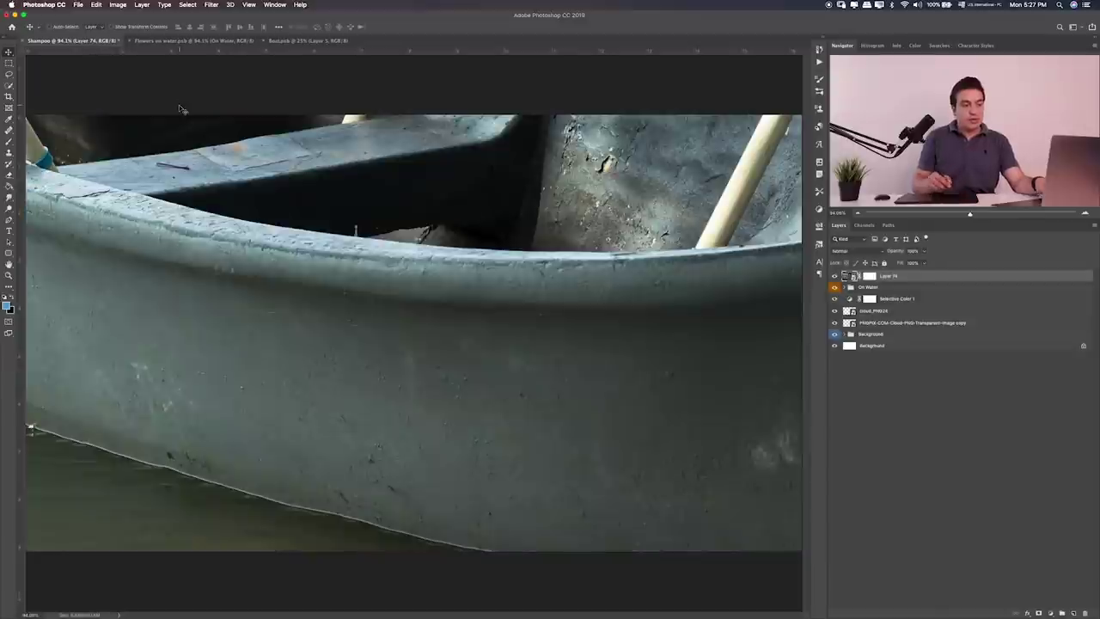
key(ctrl+t)
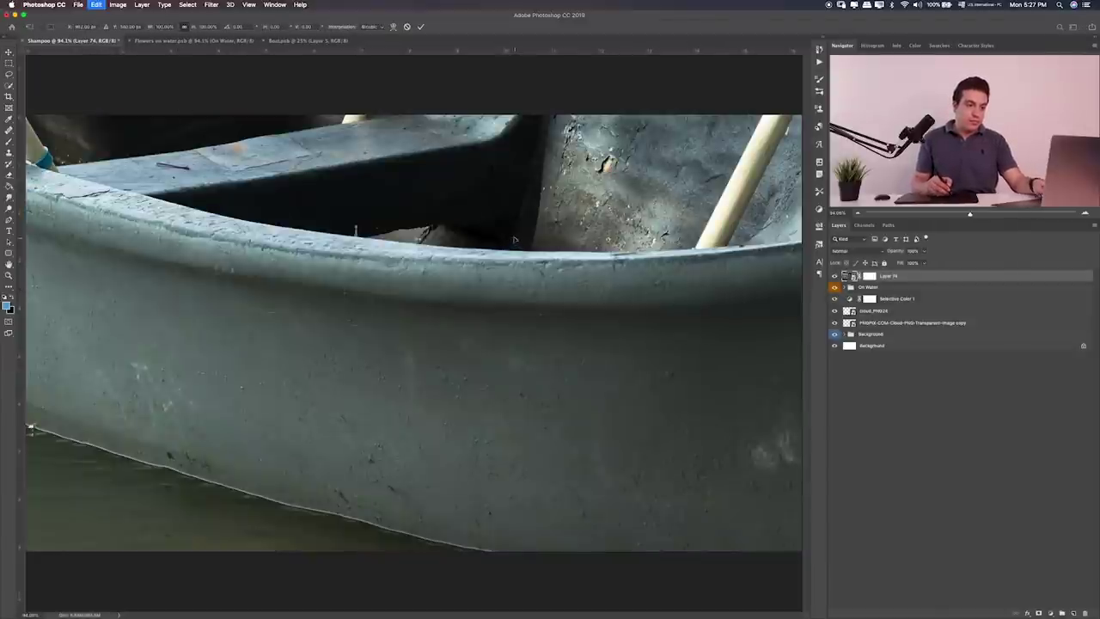
right_click(501, 238)
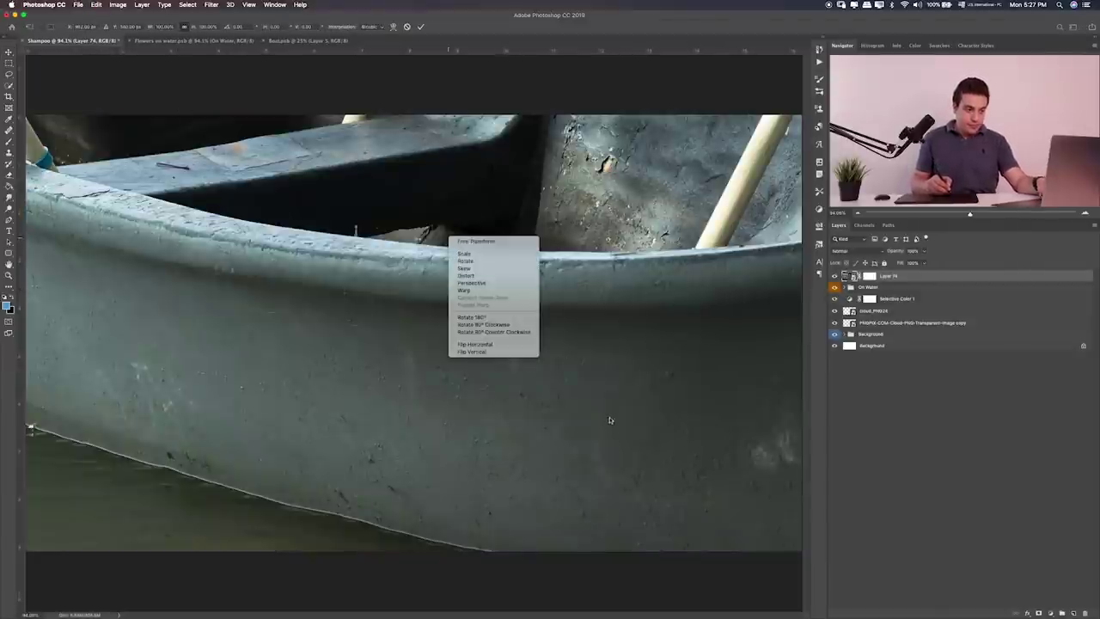
click(521, 344)
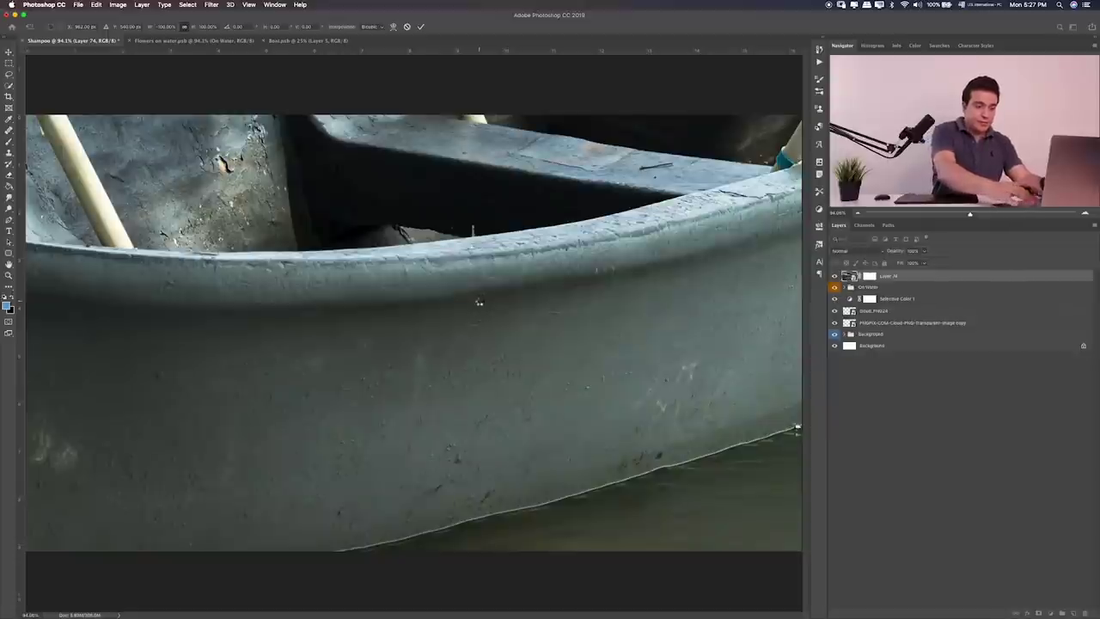
key(ctrl+minus)
key(ctrl+minus)
key(ctrl+minus)
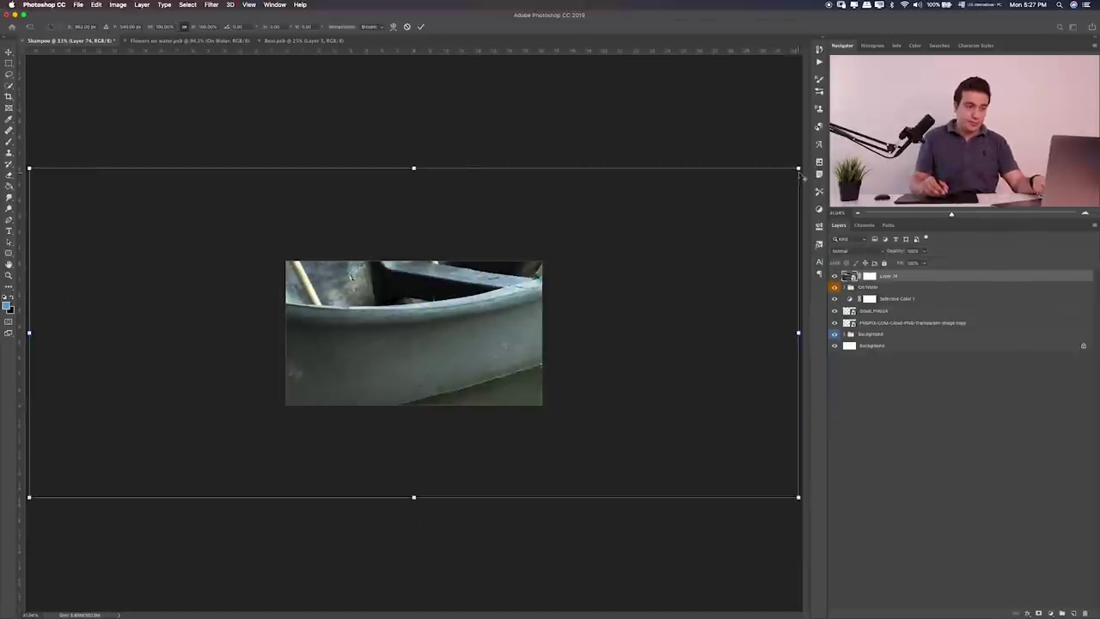
mouse_move(799, 170)
mouse_down()
mouse_move(468, 302)
mouse_move(438, 347)
mouse_up()
key(Return)
key(ctrl+0)
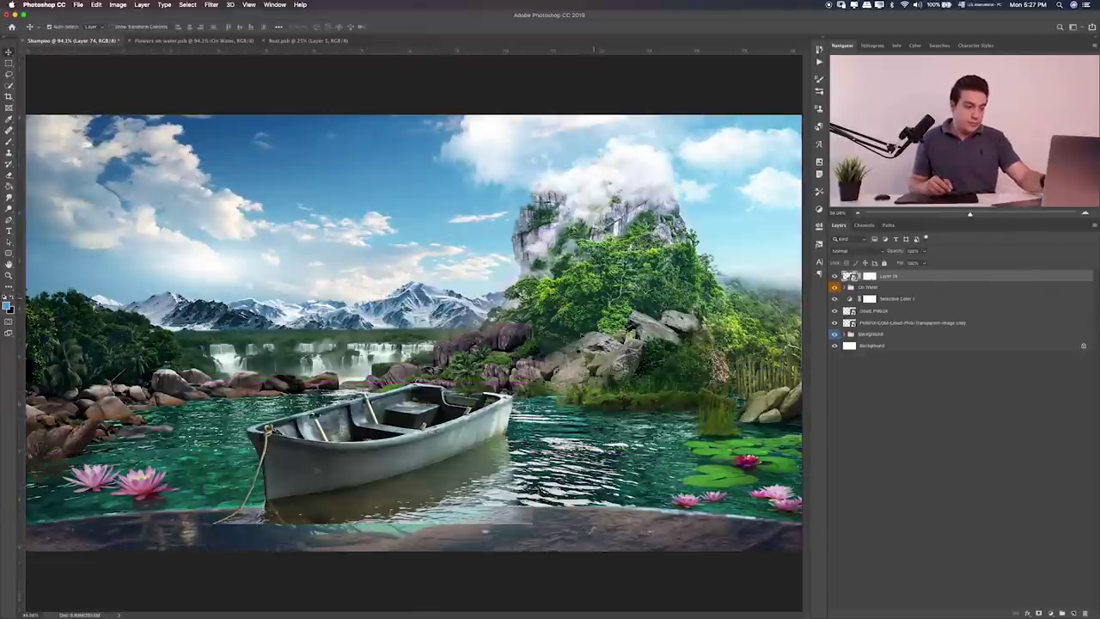
key(ctrl+t)
Step: Enlarge the boat and move it left and up on the lake
drag(532, 384, 580, 362)
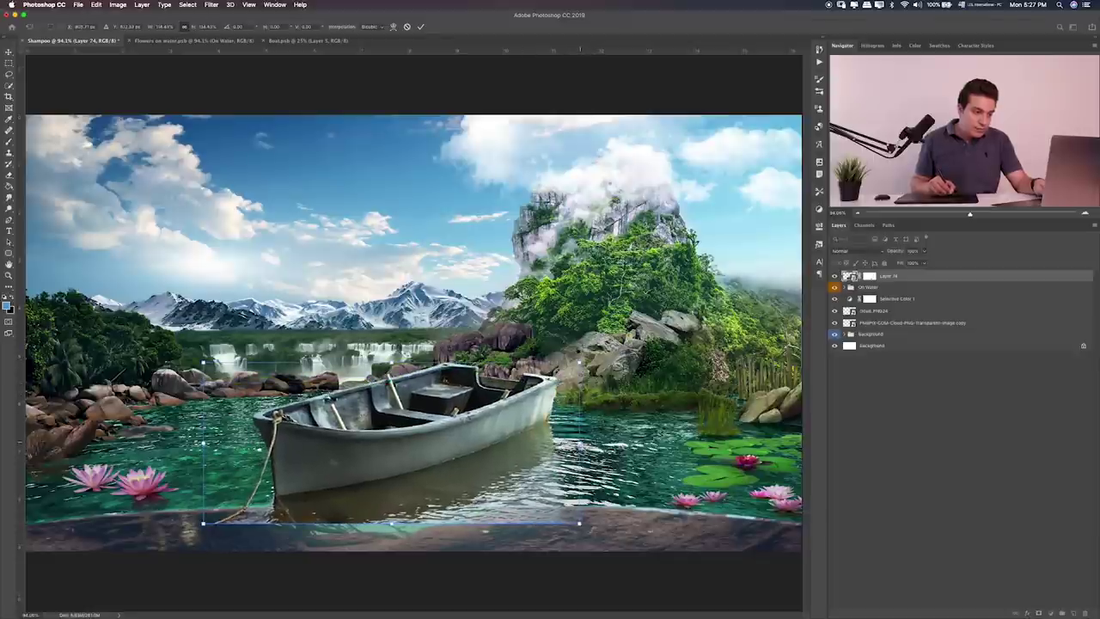
drag(579, 522, 581, 555)
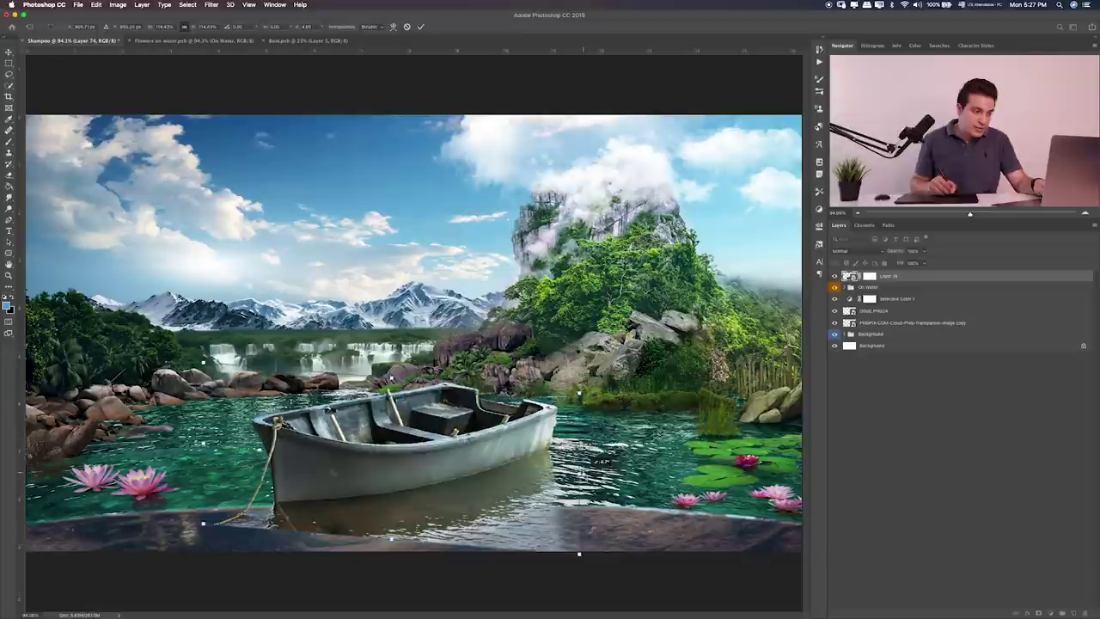
drag(516, 434, 464, 412)
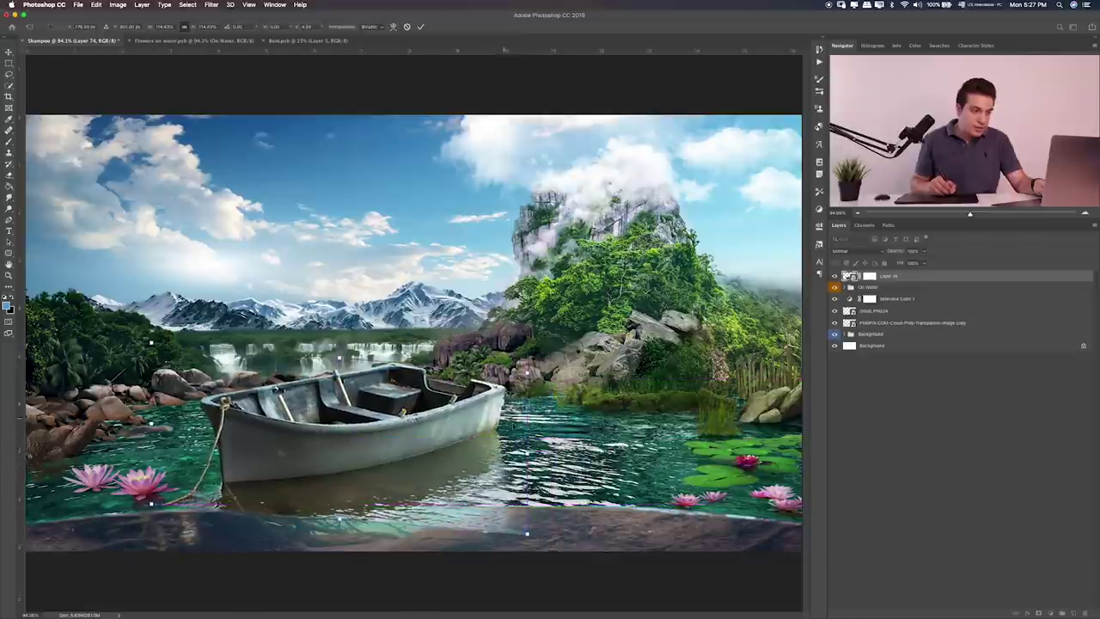
drag(526, 532, 530, 539)
mouse_move(473, 445)
mouse_down()
mouse_move(465, 441)
mouse_move(472, 447)
mouse_up()
key(Return)
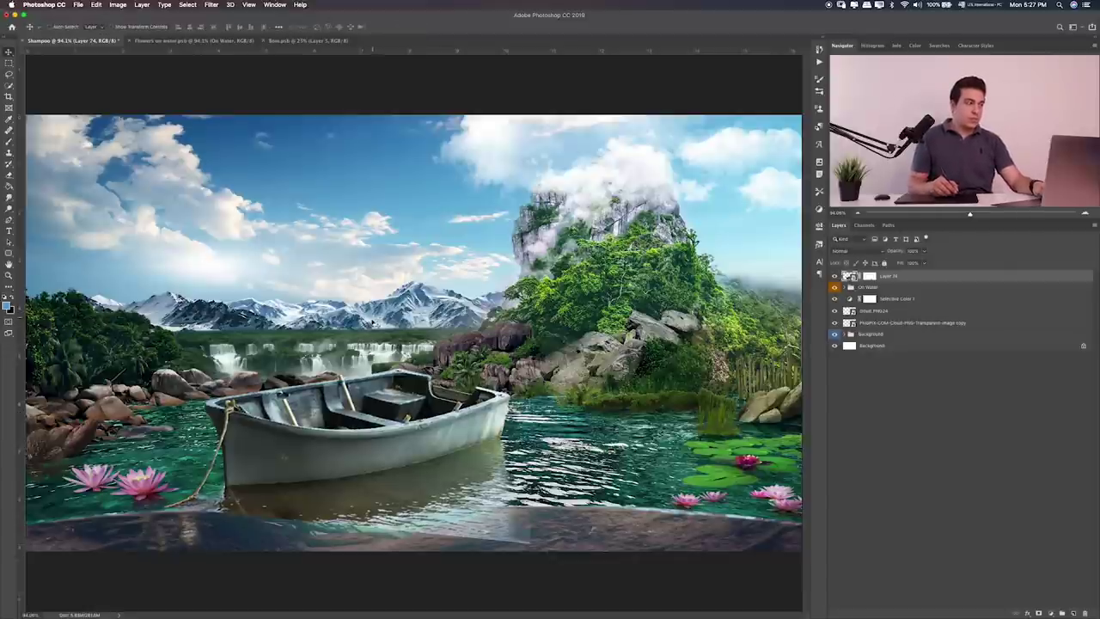
Step: Tilt and heighten the boat, then undo the reshaping
key(ctrl+t)
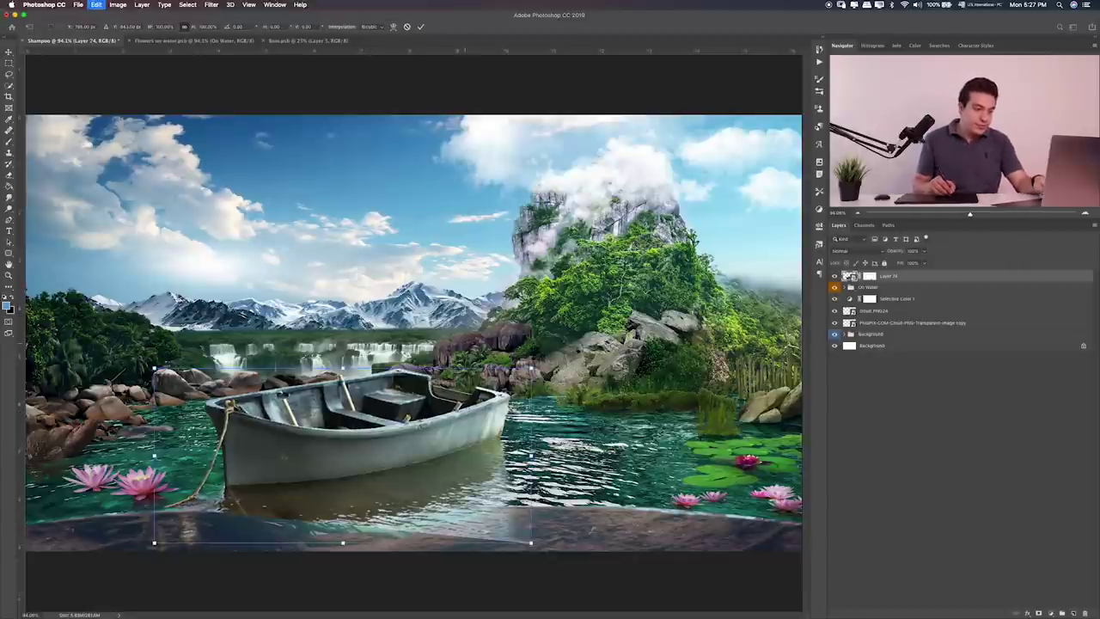
drag(154, 369, 155, 381)
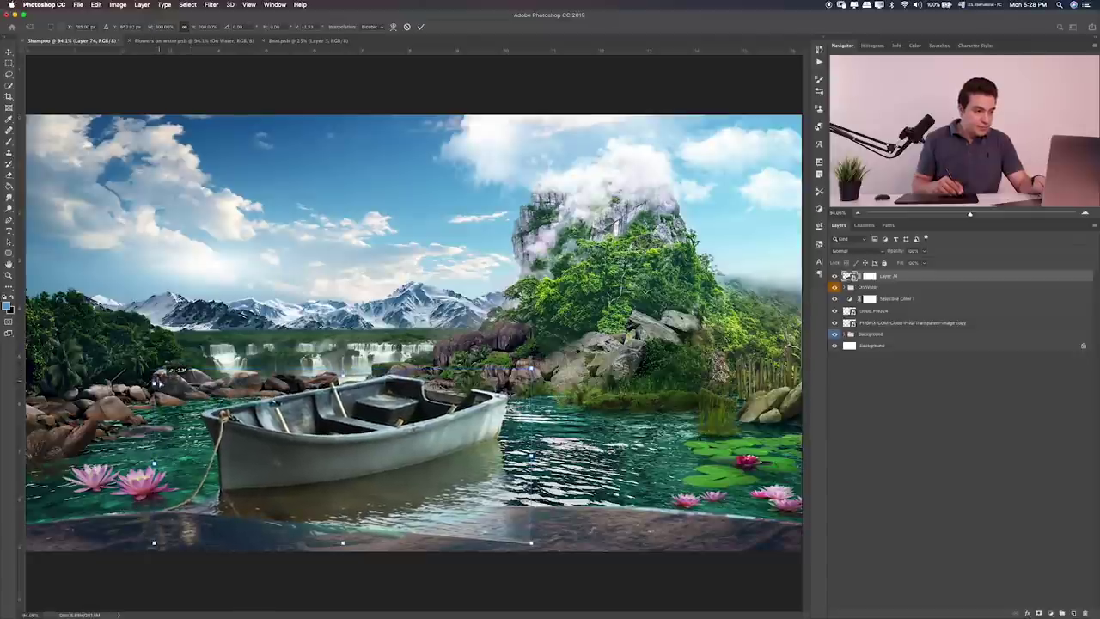
mouse_move(154, 383)
mouse_down()
mouse_move(154, 369)
mouse_move(160, 376)
mouse_up()
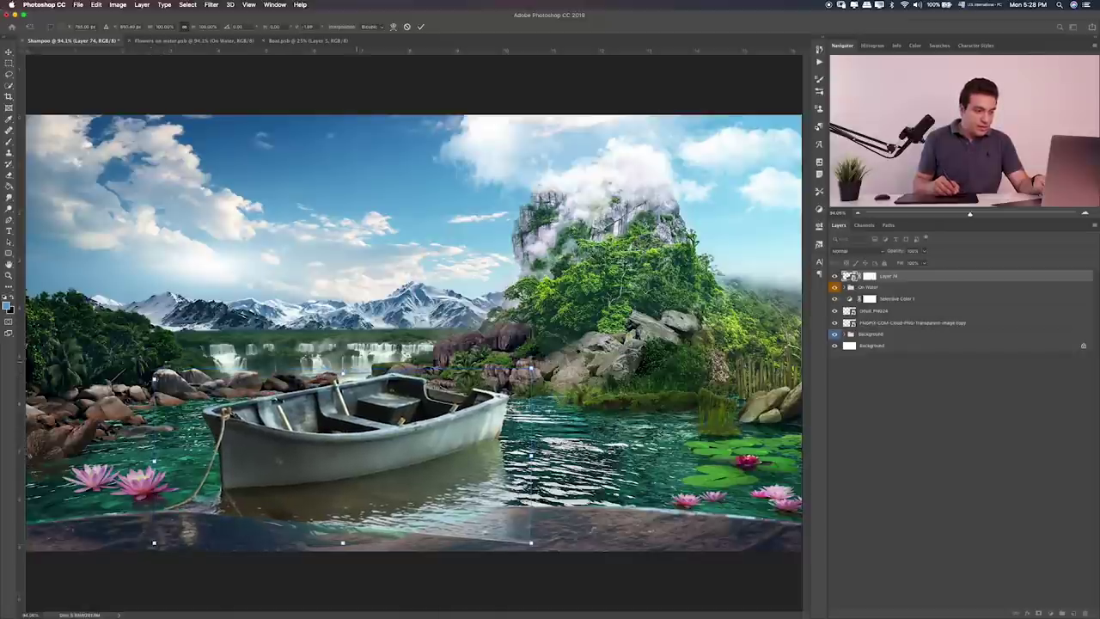
mouse_move(342, 376)
mouse_down()
mouse_move(343, 366)
mouse_move(562, 359)
mouse_move(553, 354)
mouse_up()
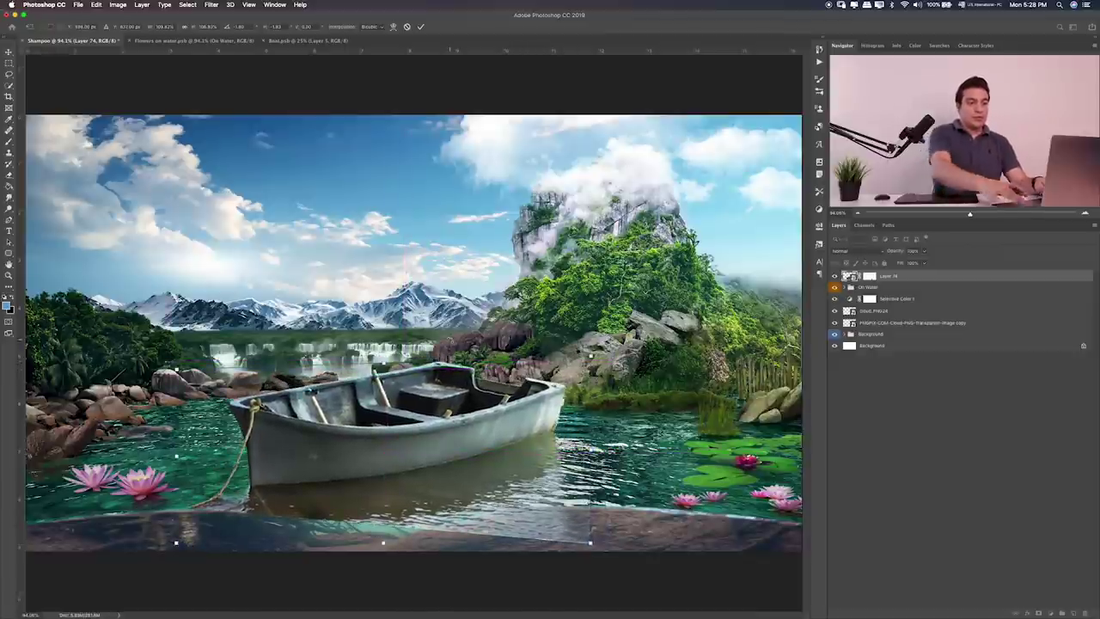
key(Return)
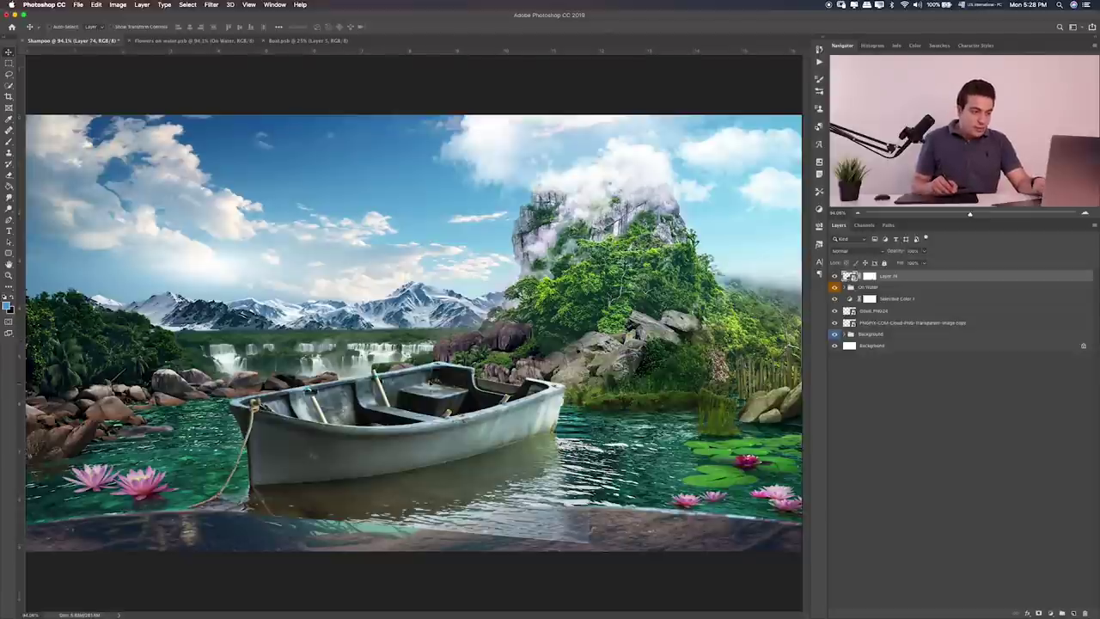
key(ctrl+z)
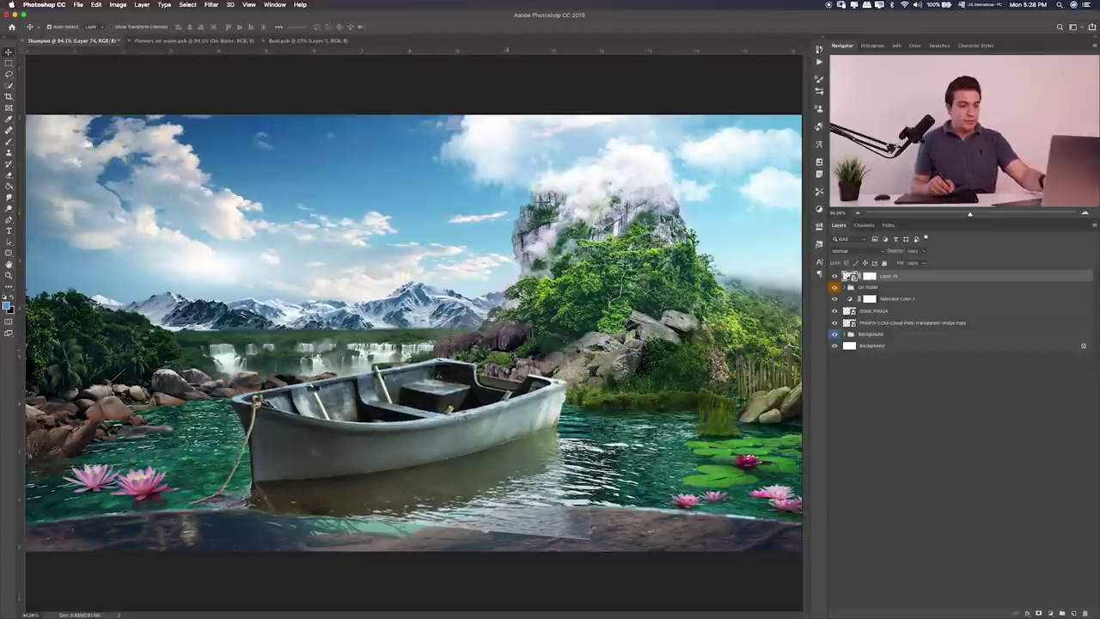
Step: Enlarge the boat about 10% from its centre, nudge it up, and add a layer mask
key(ctrl+t)
drag(592, 356, 615, 348)
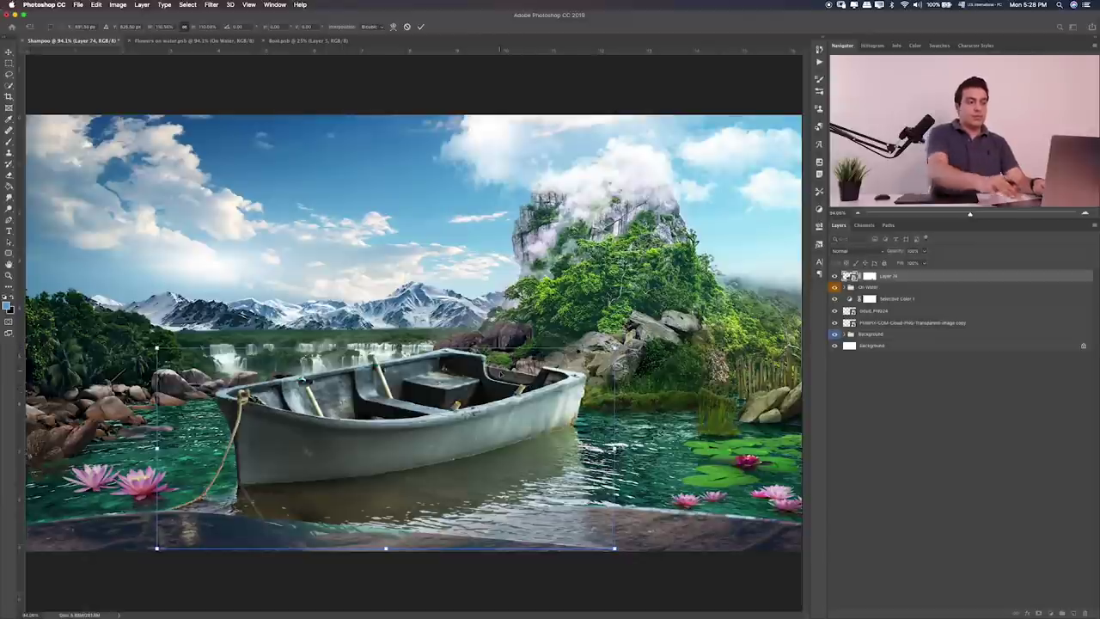
key(Return)
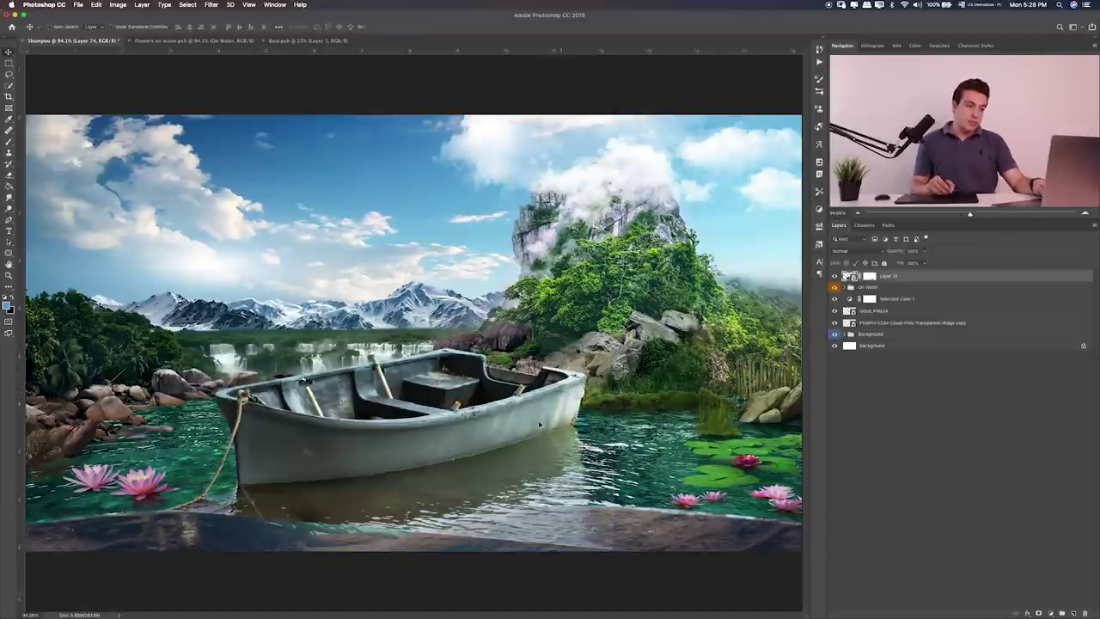
key(Up)
key(Up)
key(Up)
key(Up)
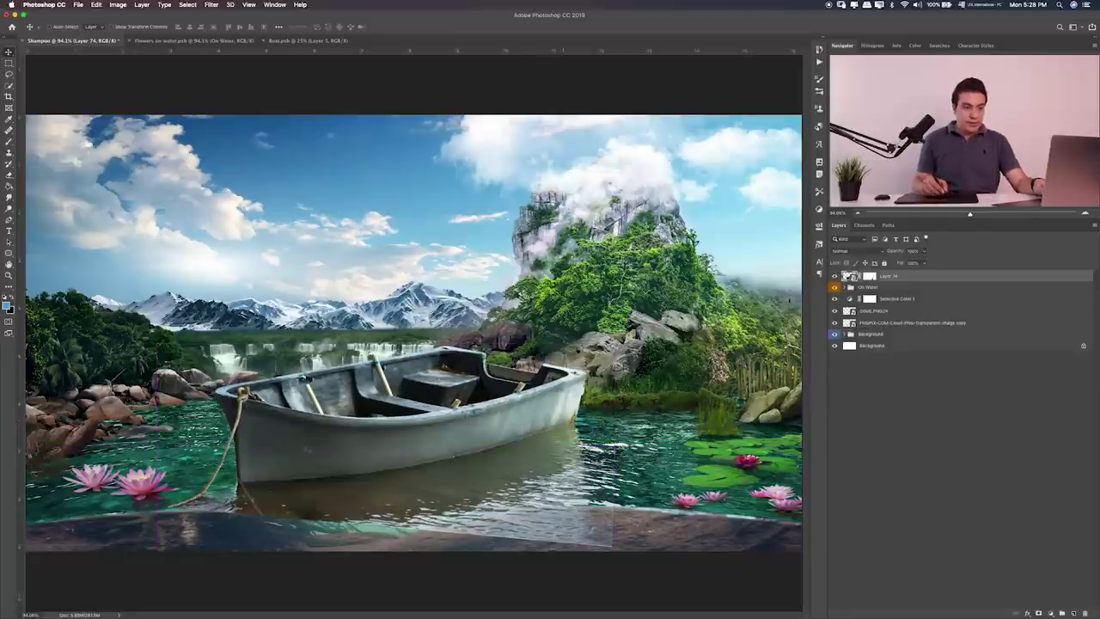
click(1039, 613)
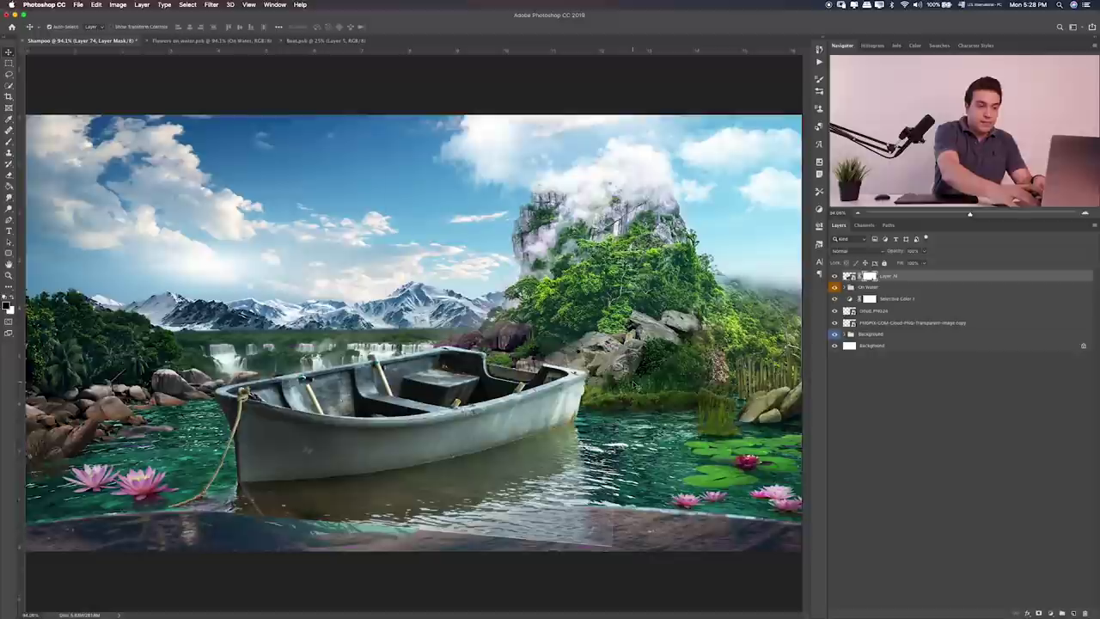
Step: Zoom to 200% on the boat and set the Pen tool to Path mode, undoing the stray shape
key(ctrl+plus)
key(ctrl+plus)
scroll(477, 391, down, 5)
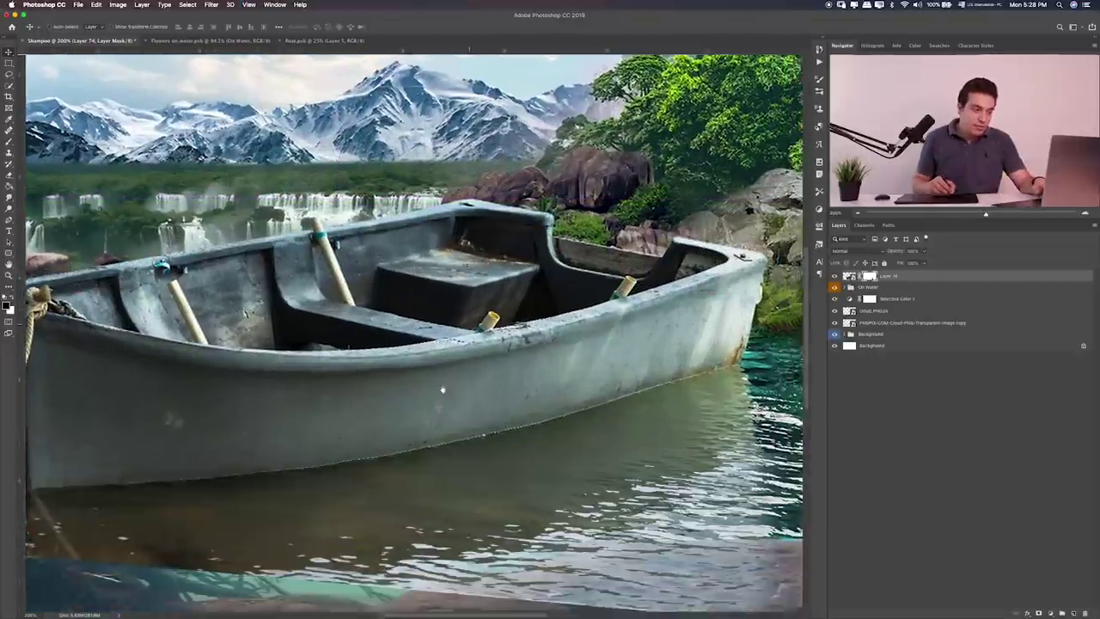
scroll(464, 379, down, 3)
scroll(464, 378, left, 4)
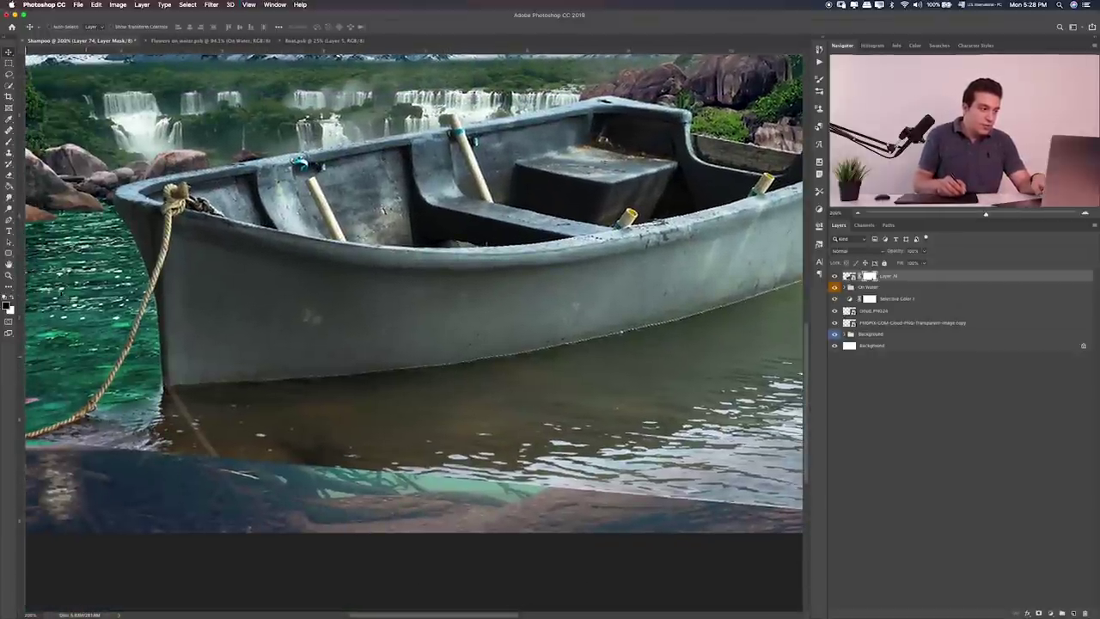
key(p)
scroll(380, 277, right, 3)
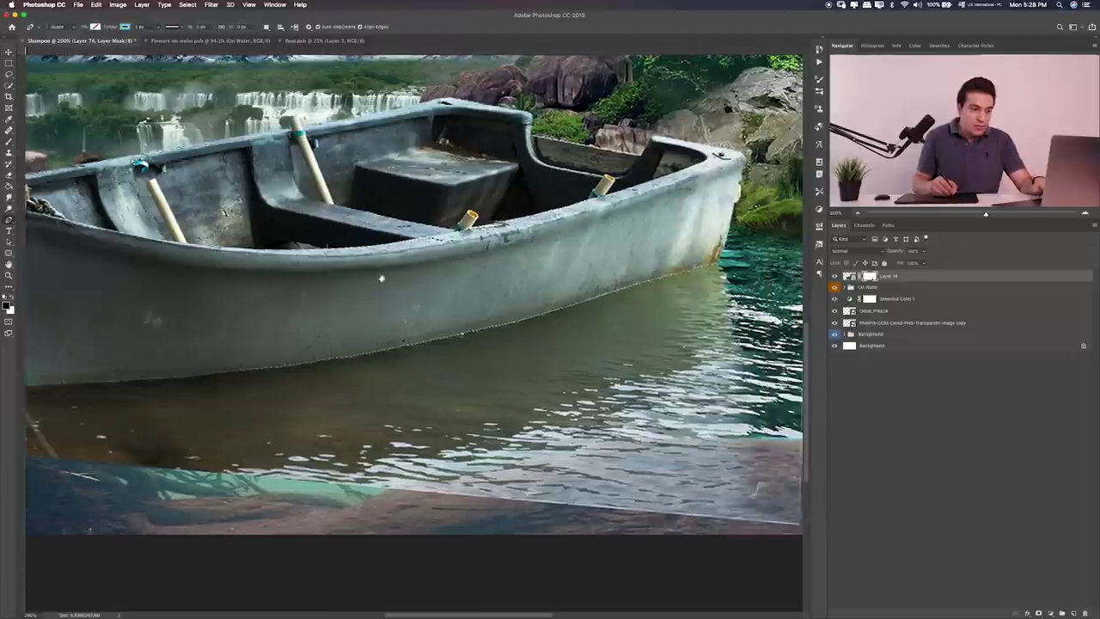
scroll(515, 271, right, 3)
click(650, 270)
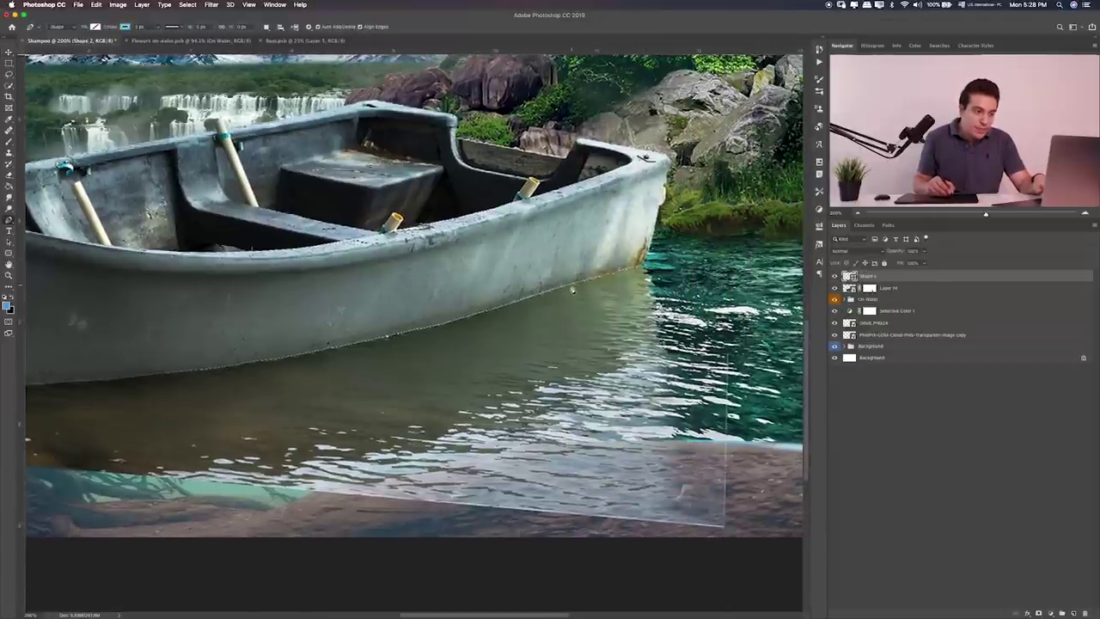
key(ctrl+z)
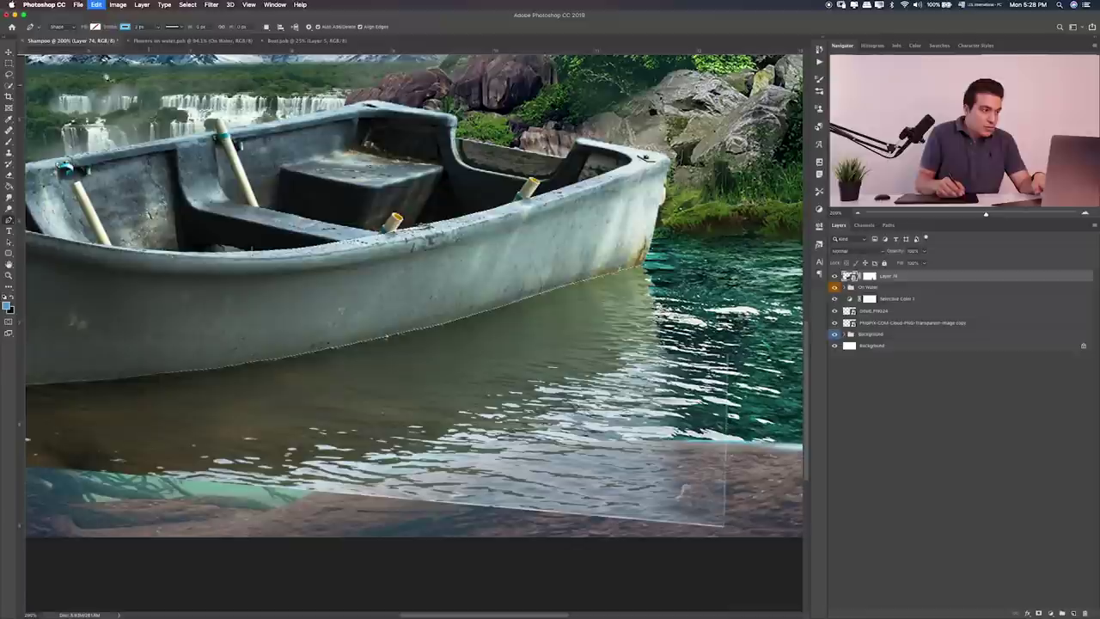
click(58, 28)
click(57, 37)
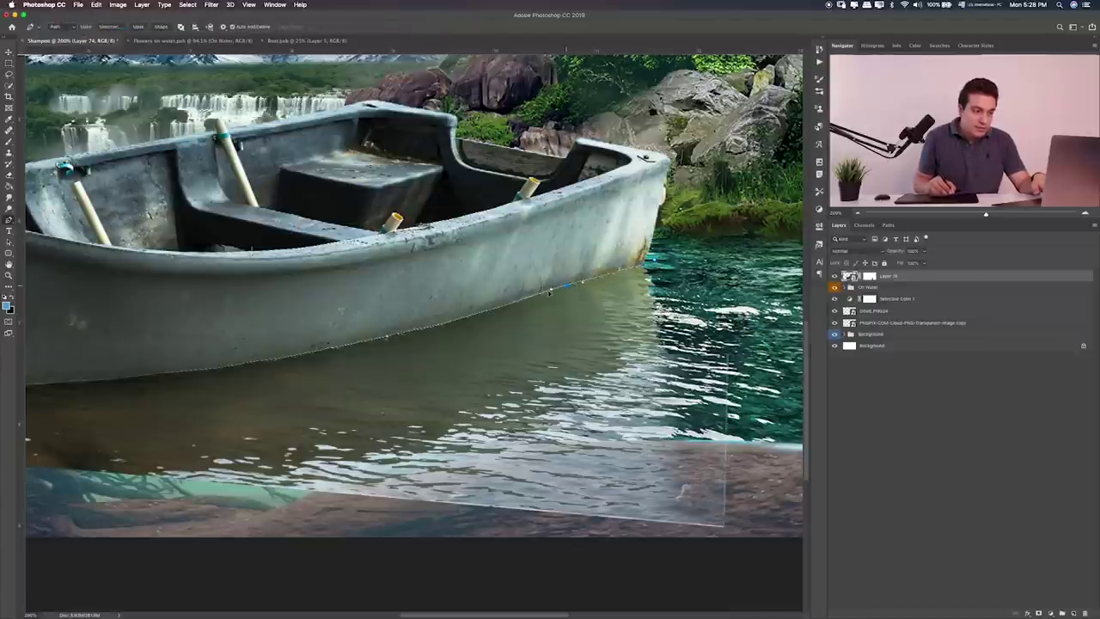
Step: Place path anchors along the hull's waterline and bottom edge toward the bow
click(541, 294)
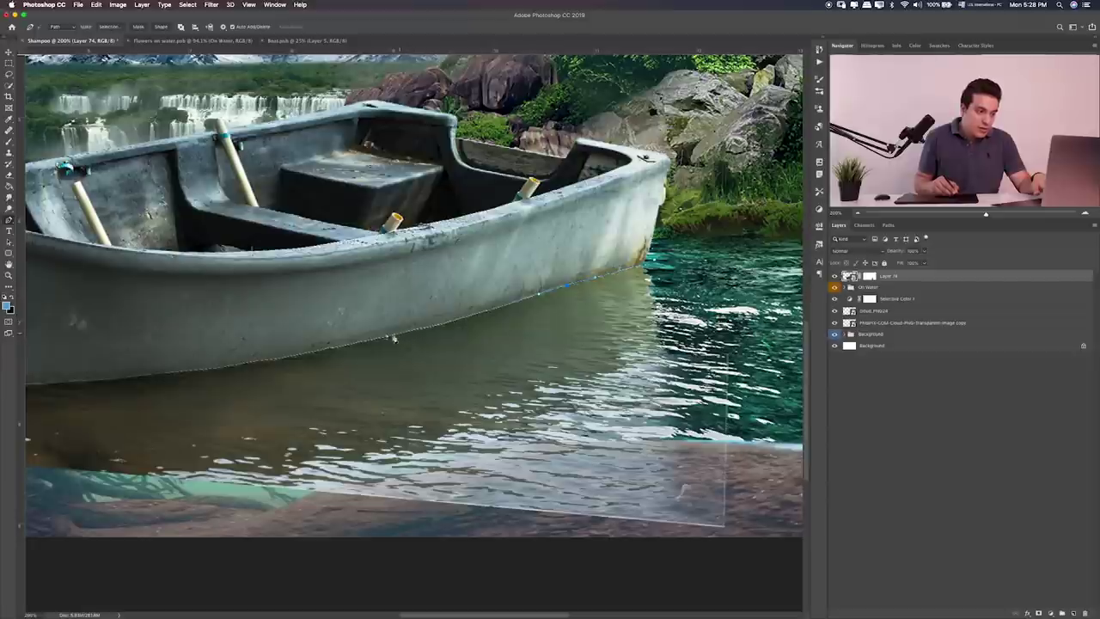
scroll(362, 343, left, 5)
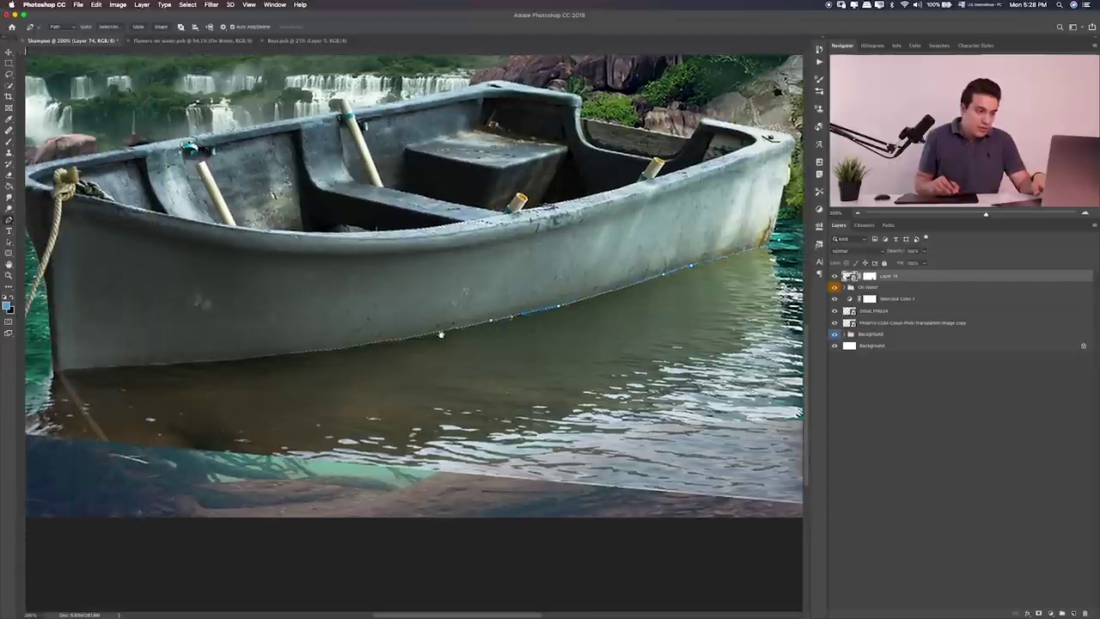
click(320, 351)
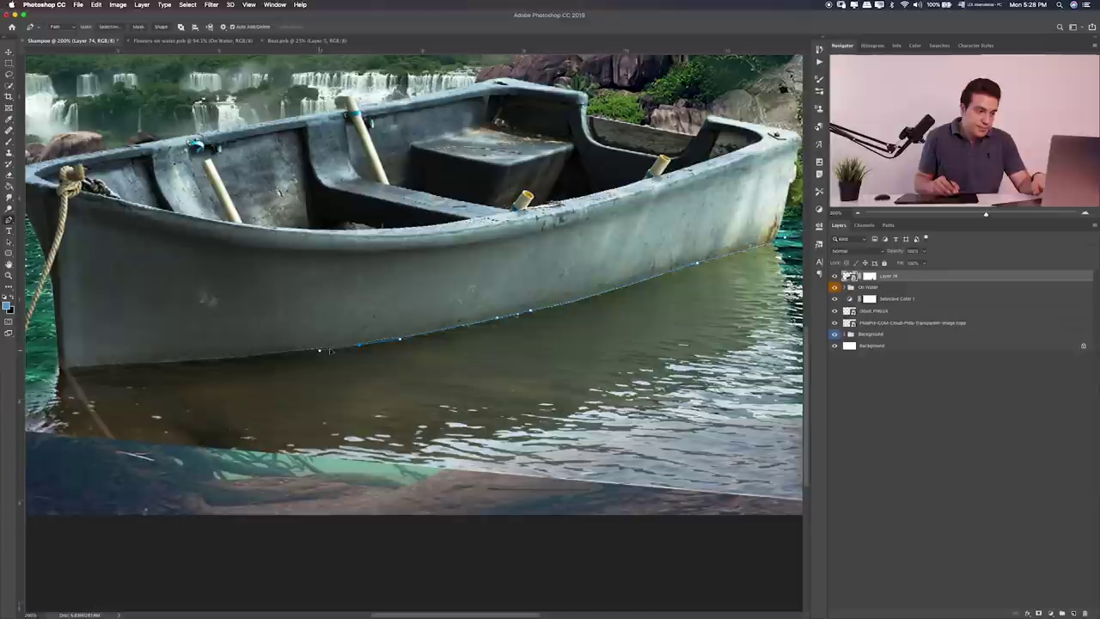
drag(245, 370, 358, 358)
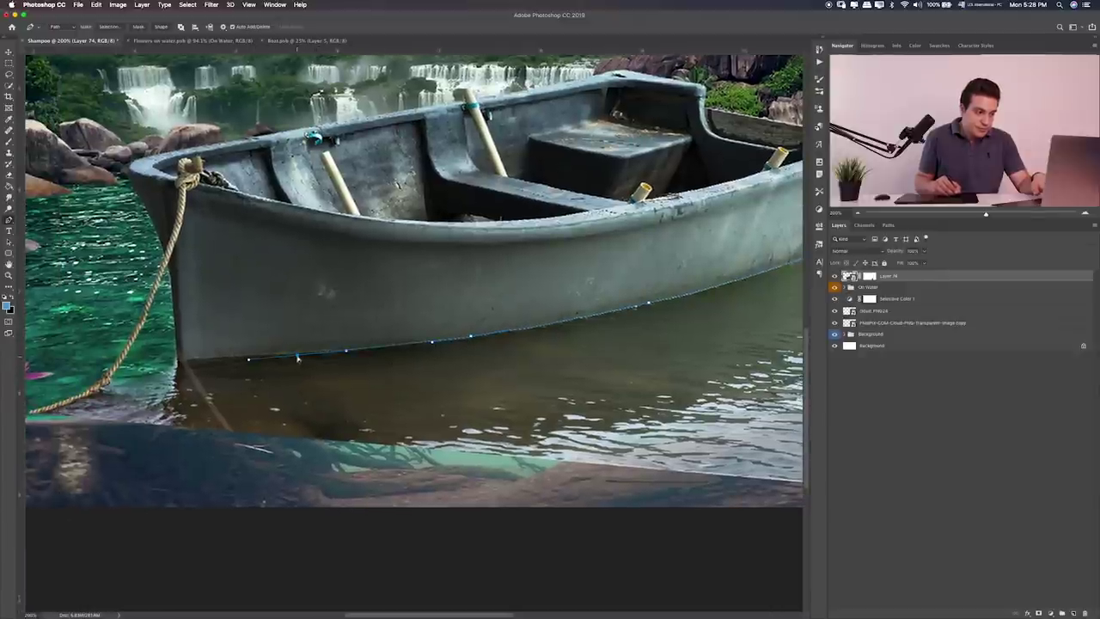
click(291, 353)
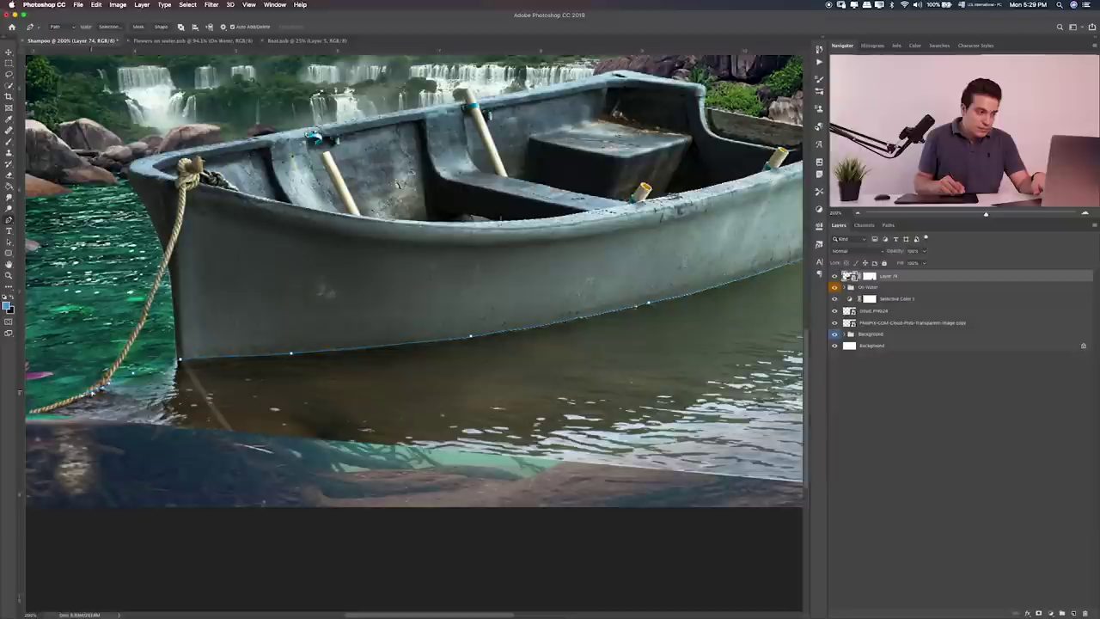
drag(43, 422, 121, 389)
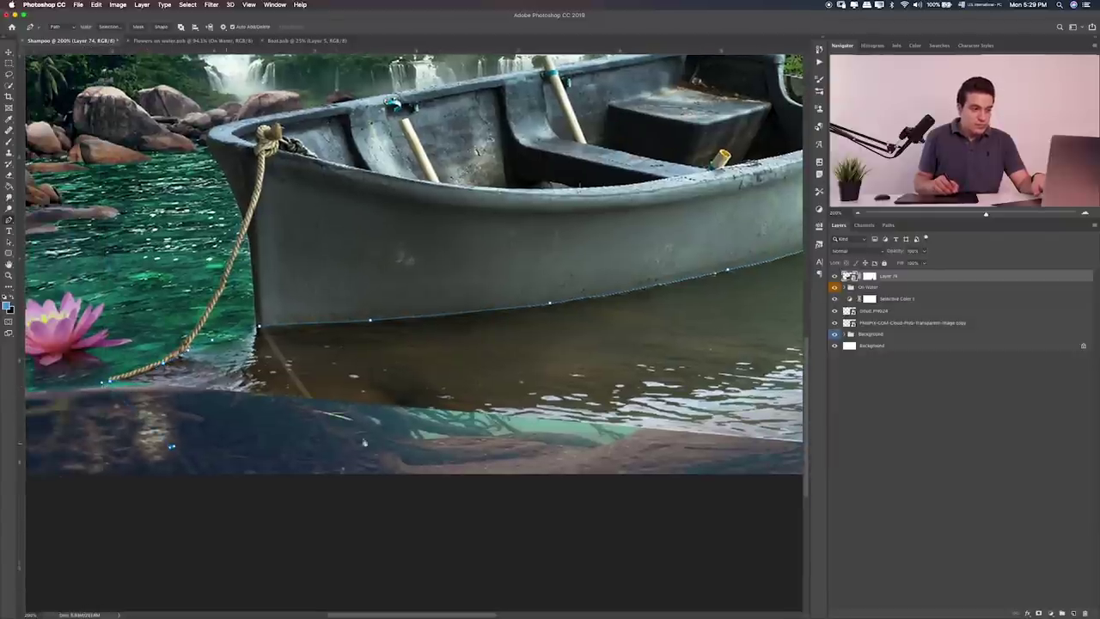
scroll(572, 441, down, 3)
scroll(515, 430, right, 5)
scroll(430, 422, right, 5)
scroll(413, 434, right, 3)
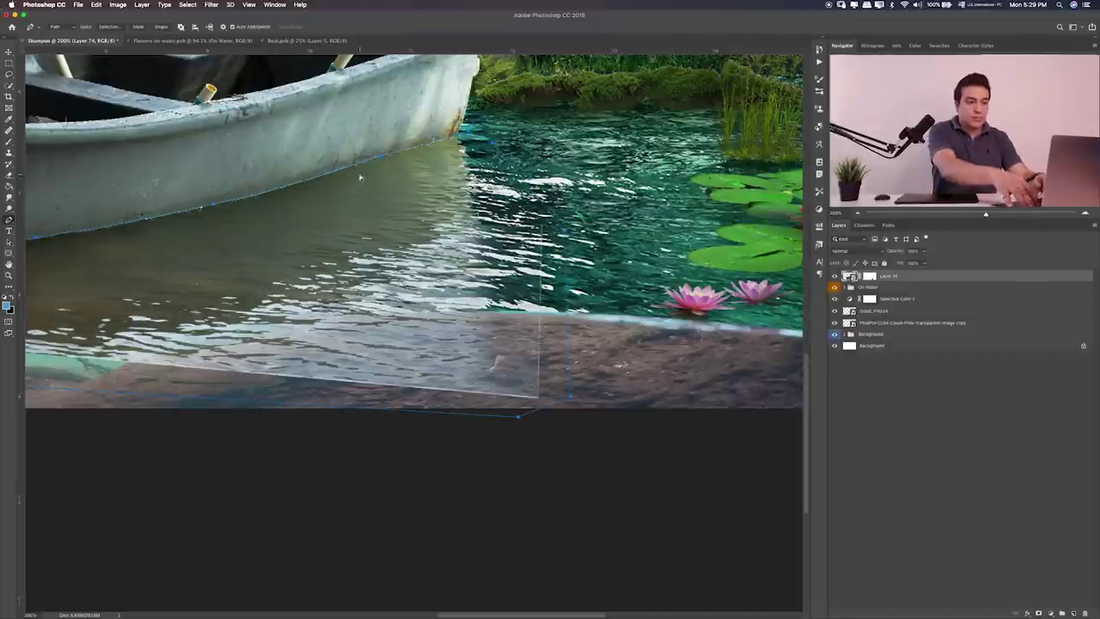
Step: Convert the path to a selection, copy it to Layer 75, and nudge it up-left
key(ctrl+Return)
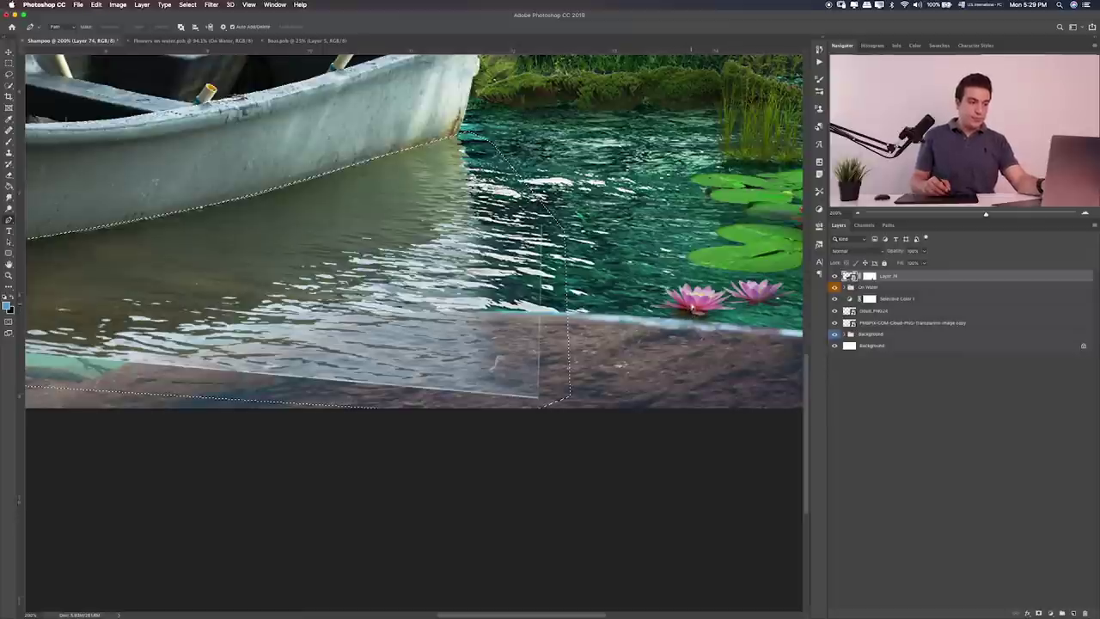
key(ctrl+j)
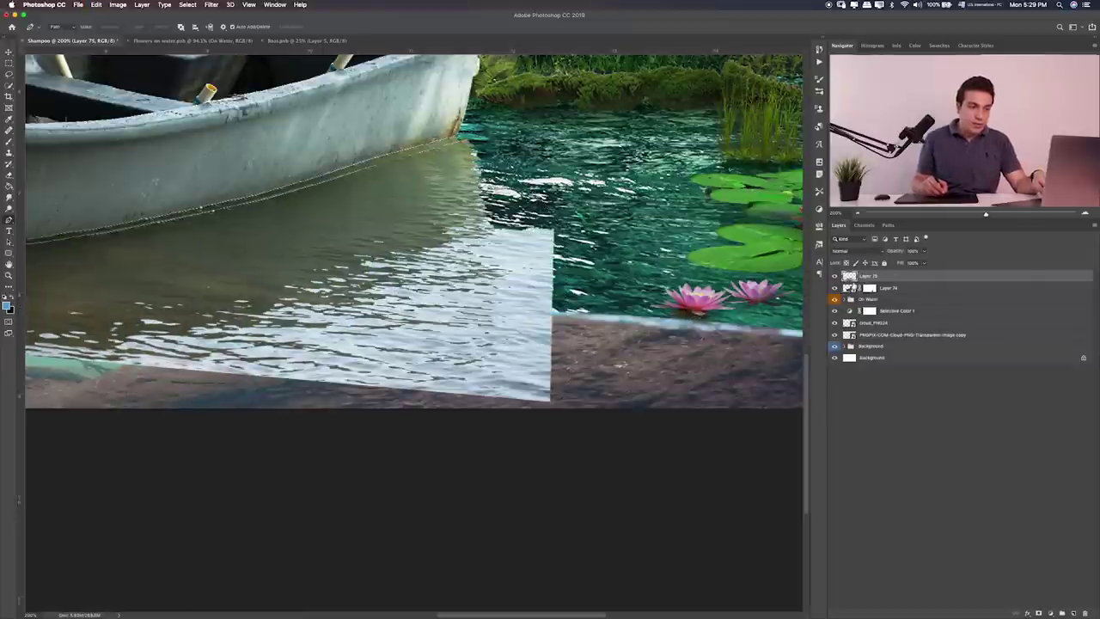
key(v)
drag(405, 279, 399, 274)
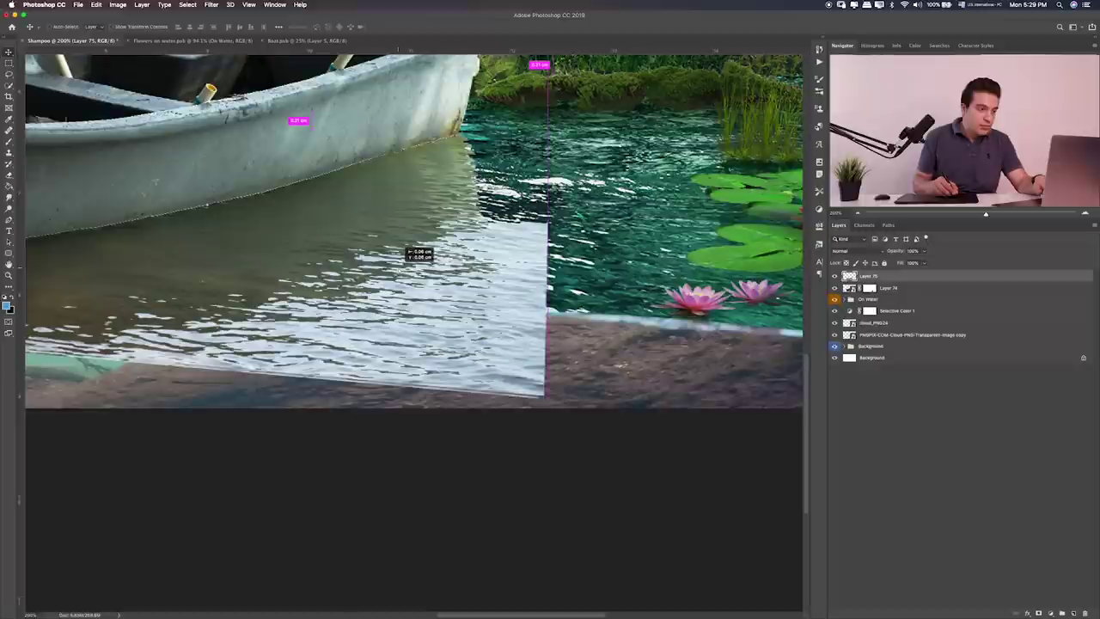
Step: Load Layer 75's outline as a selection, hide it, and target Layer 74's mask
ctrl+click(850, 277)
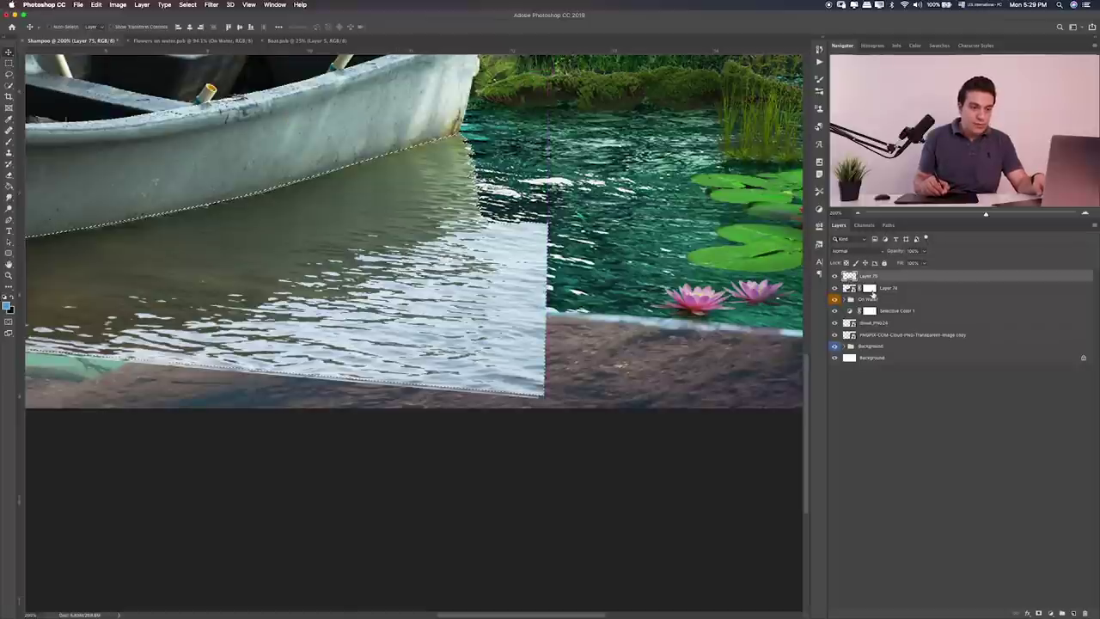
click(869, 288)
click(834, 276)
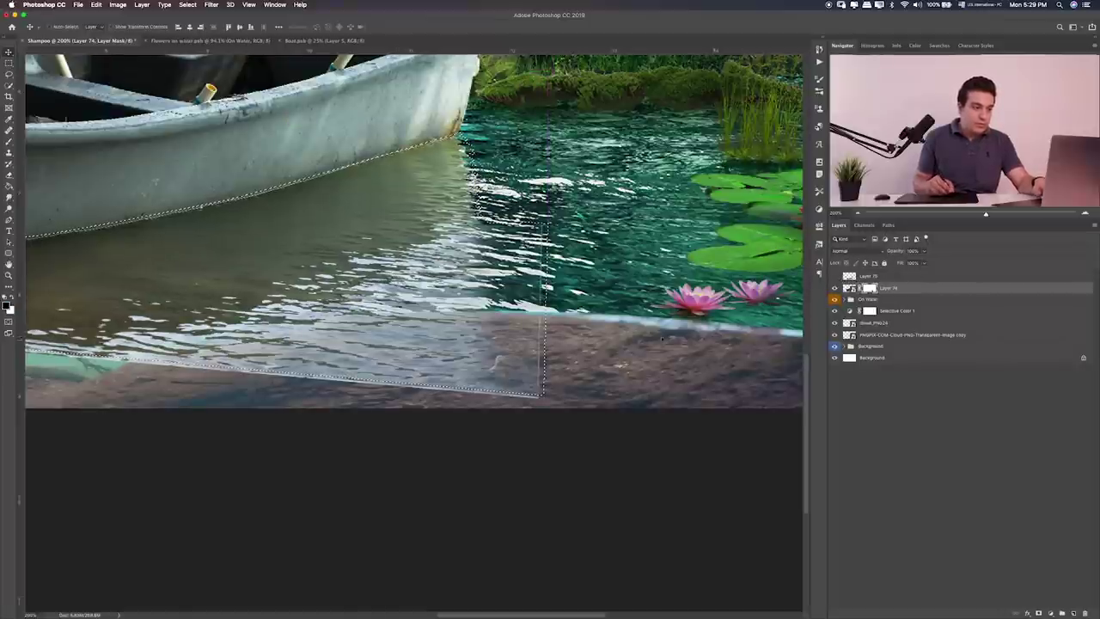
Step: Paint black on Layer 74's mask along the waterline to reveal water under the hull
key(b)
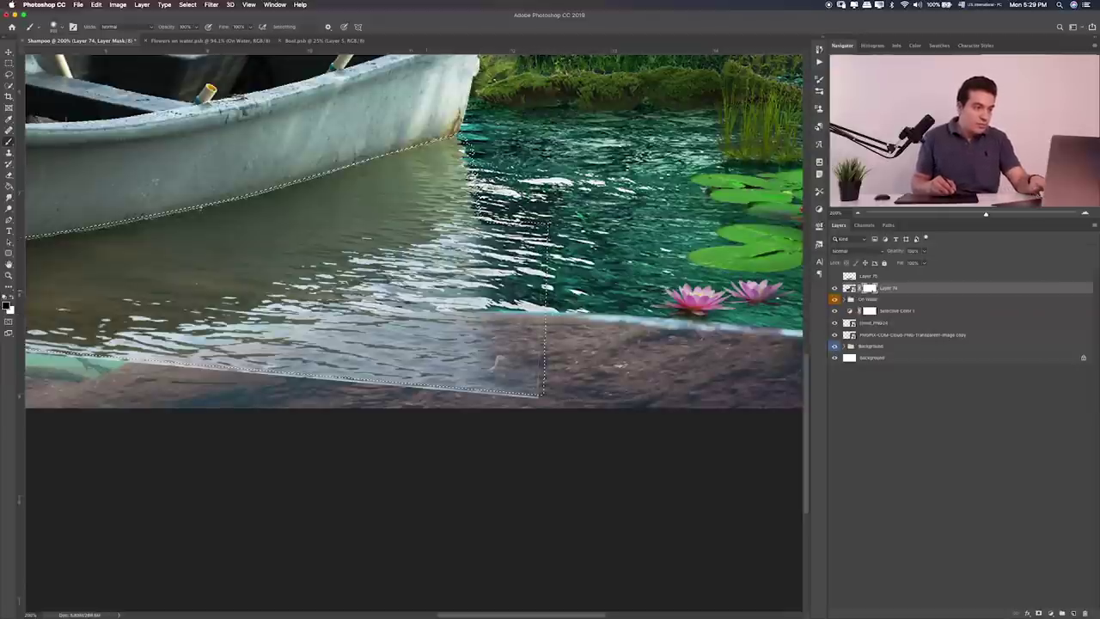
scroll(413, 228, left, 10)
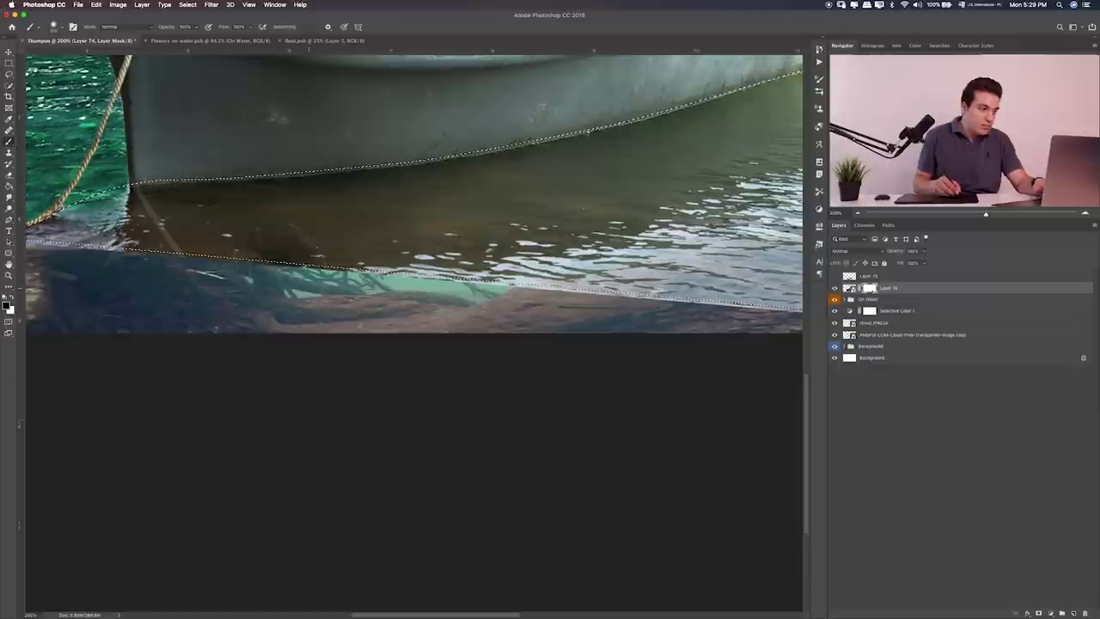
mouse_move(292, 232)
mouse_down()
mouse_move(60, 215)
mouse_move(550, 172)
mouse_move(731, 137)
mouse_up()
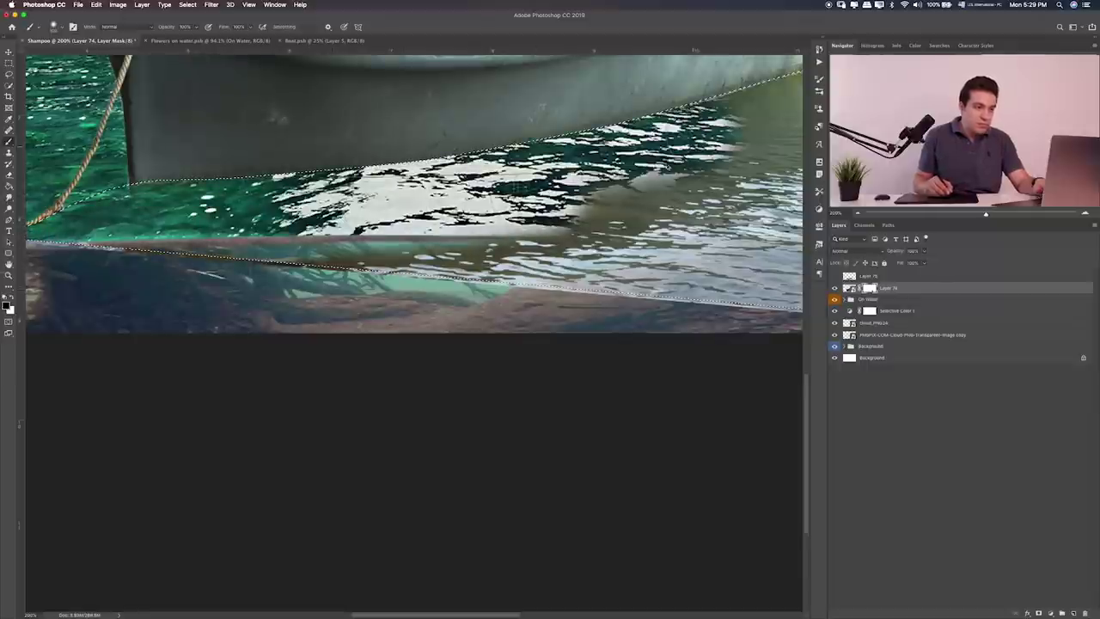
scroll(412, 240, up, 5)
scroll(413, 241, right, 8)
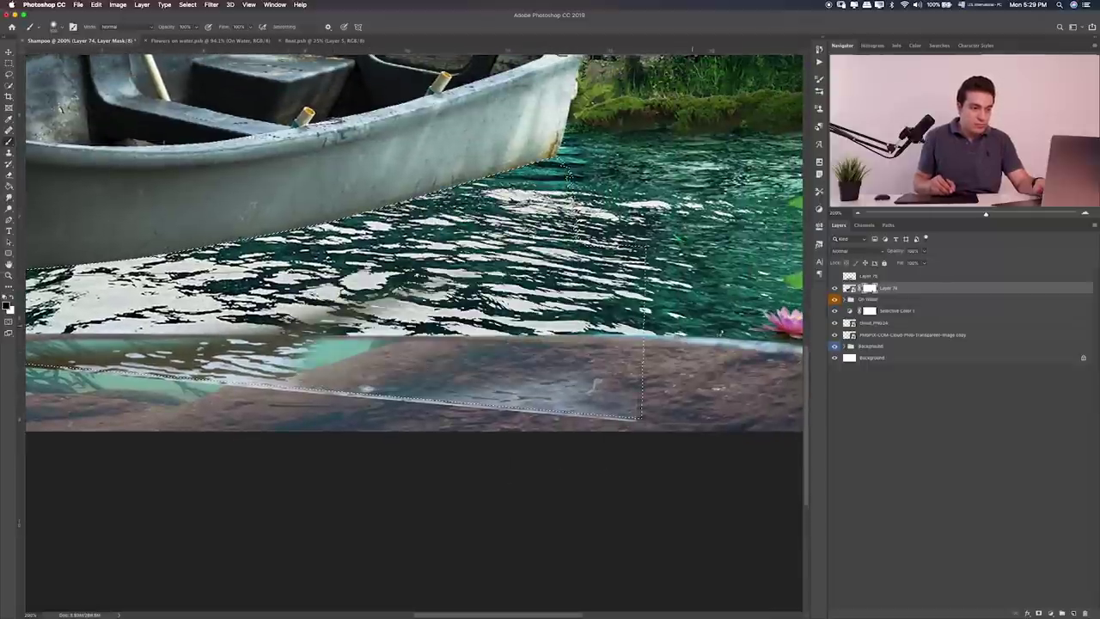
mouse_move(627, 408)
mouse_down()
mouse_move(172, 348)
mouse_move(35, 357)
mouse_up()
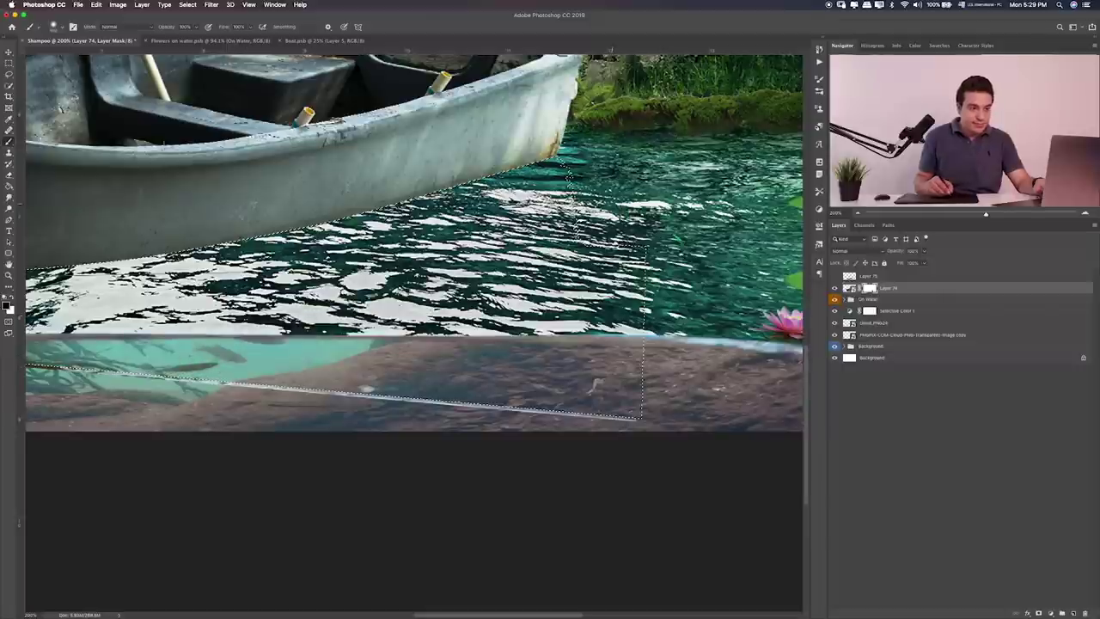
scroll(593, 384, down, 2)
scroll(593, 384, left, 5)
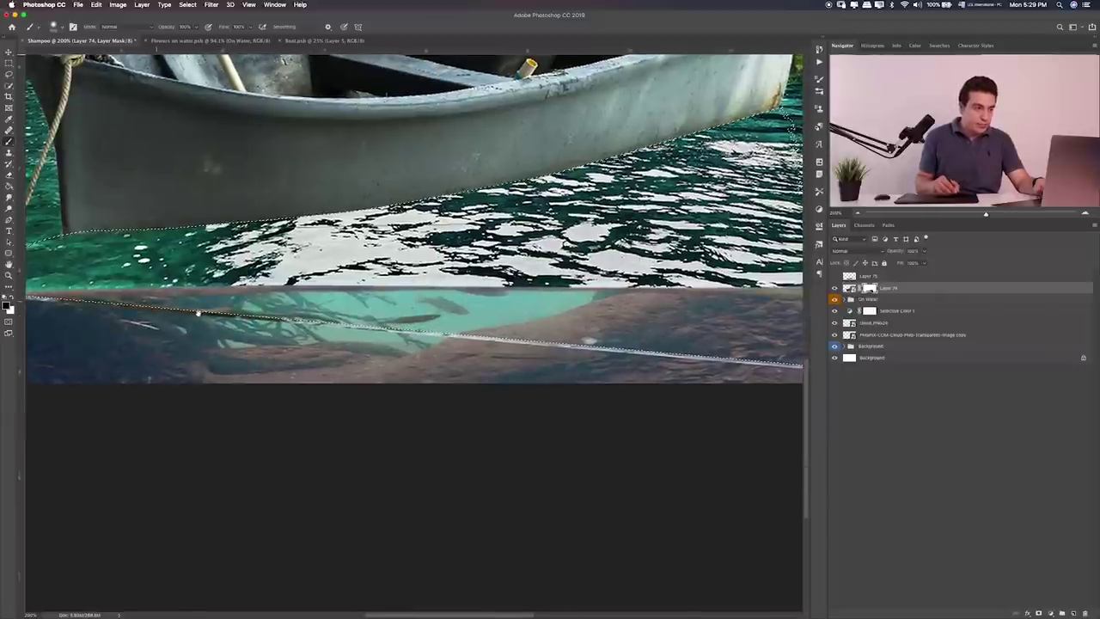
scroll(197, 313, left, 5)
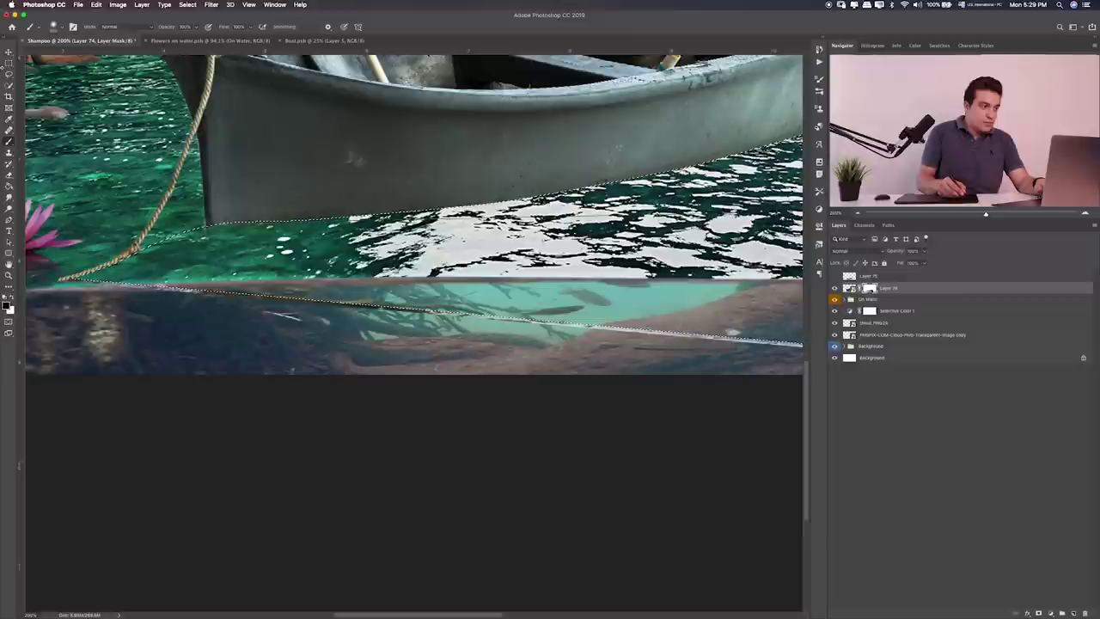
Step: Deselect, paint out the rope's lower end on the mask, and fit the image on screen
key(ctrl+d)
key(m)
key(b)
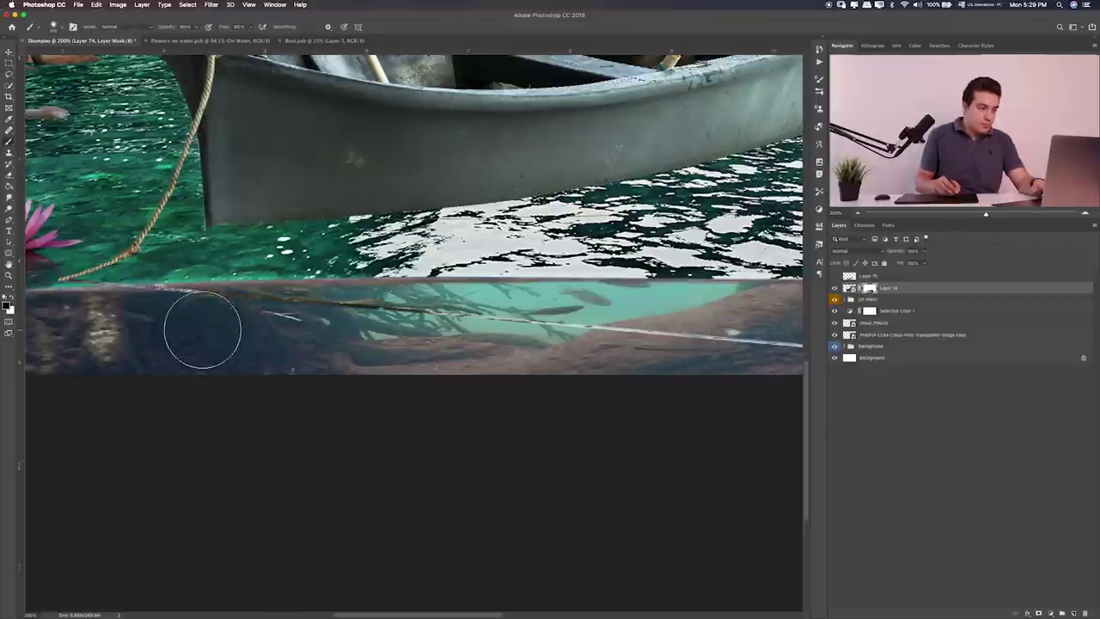
mouse_move(262, 288)
mouse_down()
mouse_move(62, 296)
mouse_move(93, 319)
mouse_move(137, 323)
mouse_up()
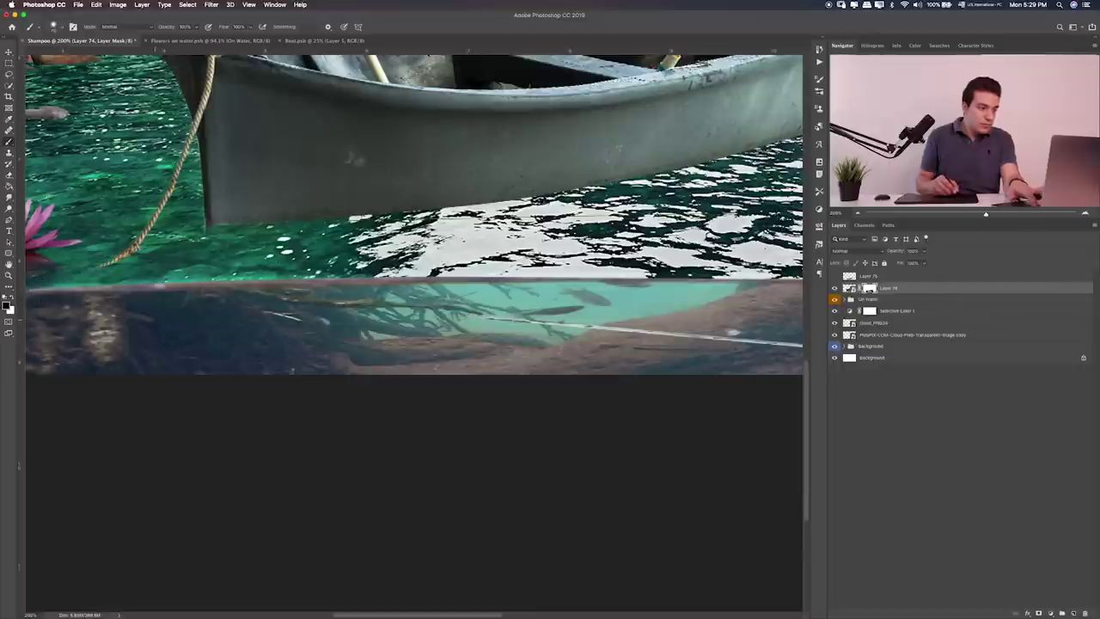
scroll(368, 332, right, 10)
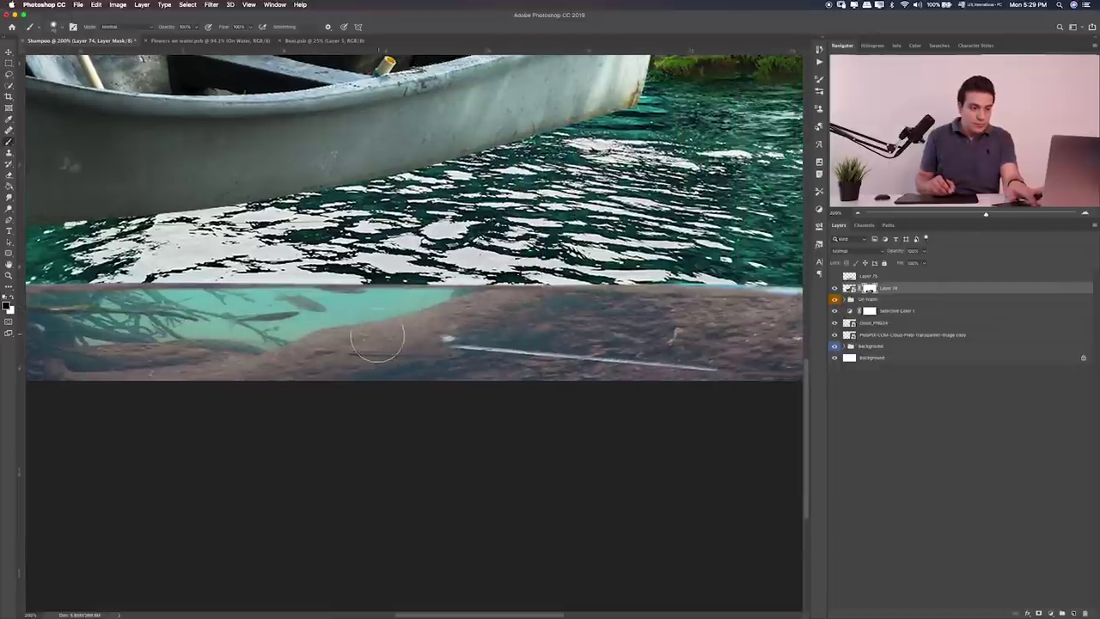
scroll(601, 227, right, 5)
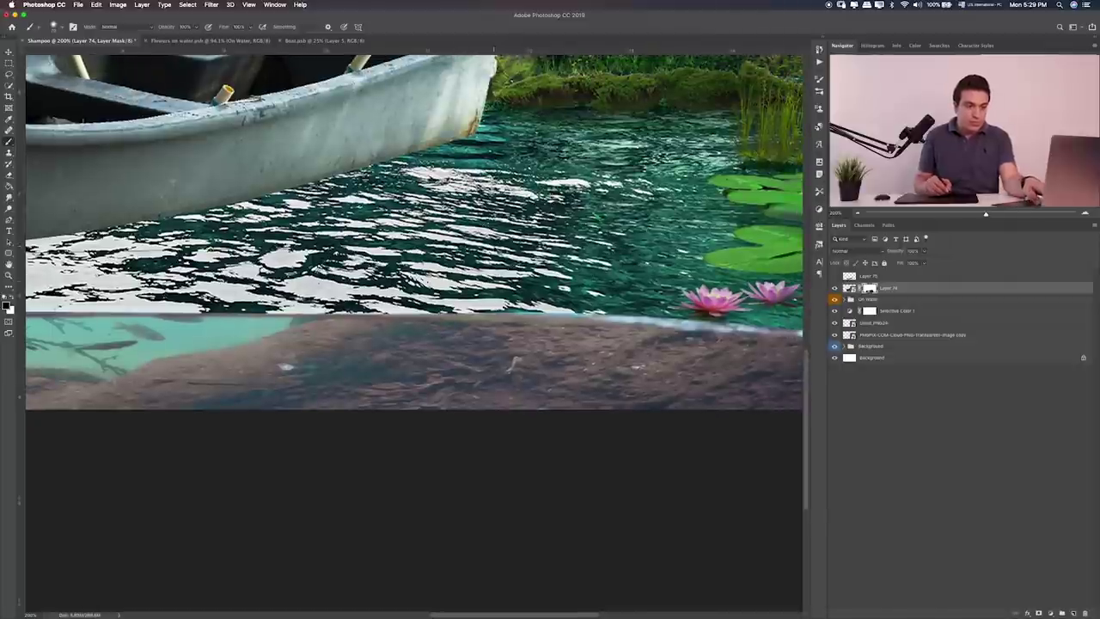
key(ctrl+0)
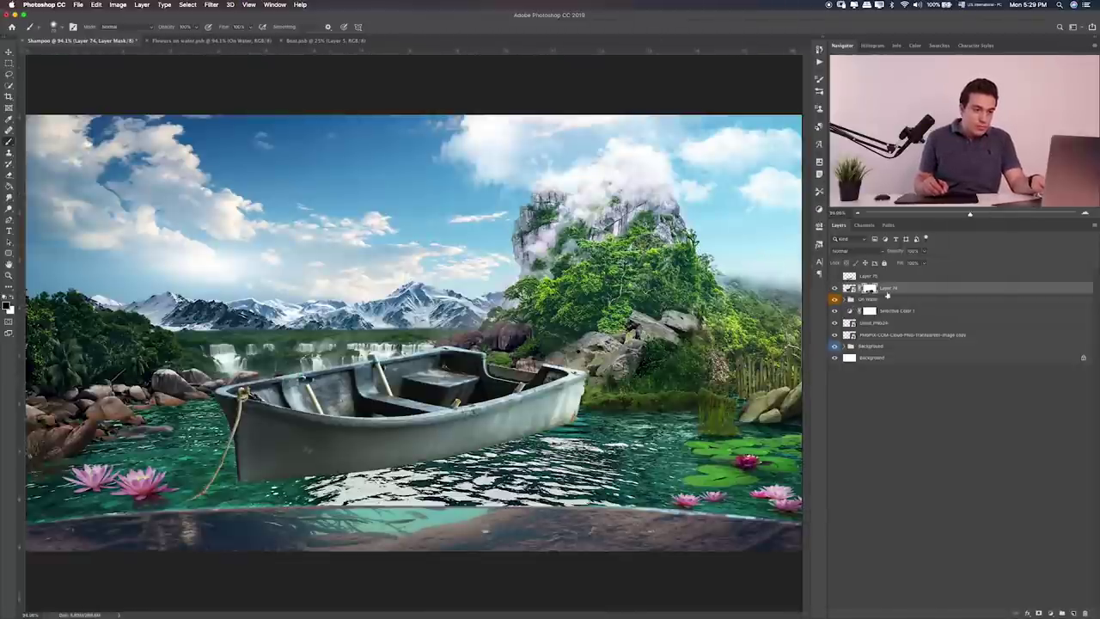
Step: Show Layer 74, select Layer 75, and cycle through blend modes with Shift+plus
click(833, 286)
click(894, 275)
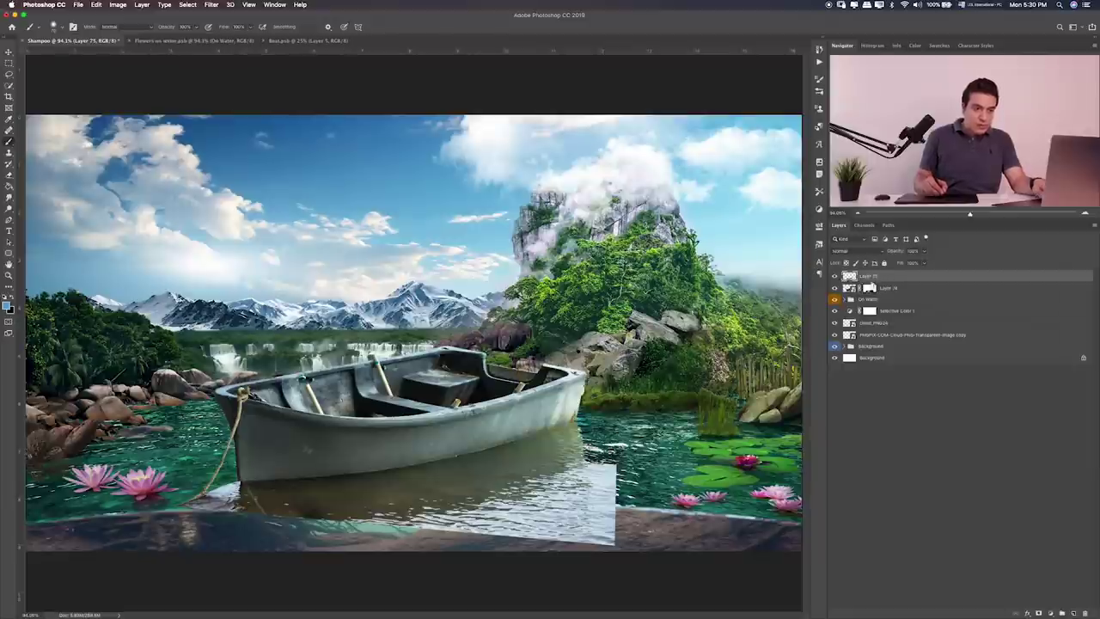
key(v)
key(shift+plus)
key(shift+plus)
key(shift+plus)
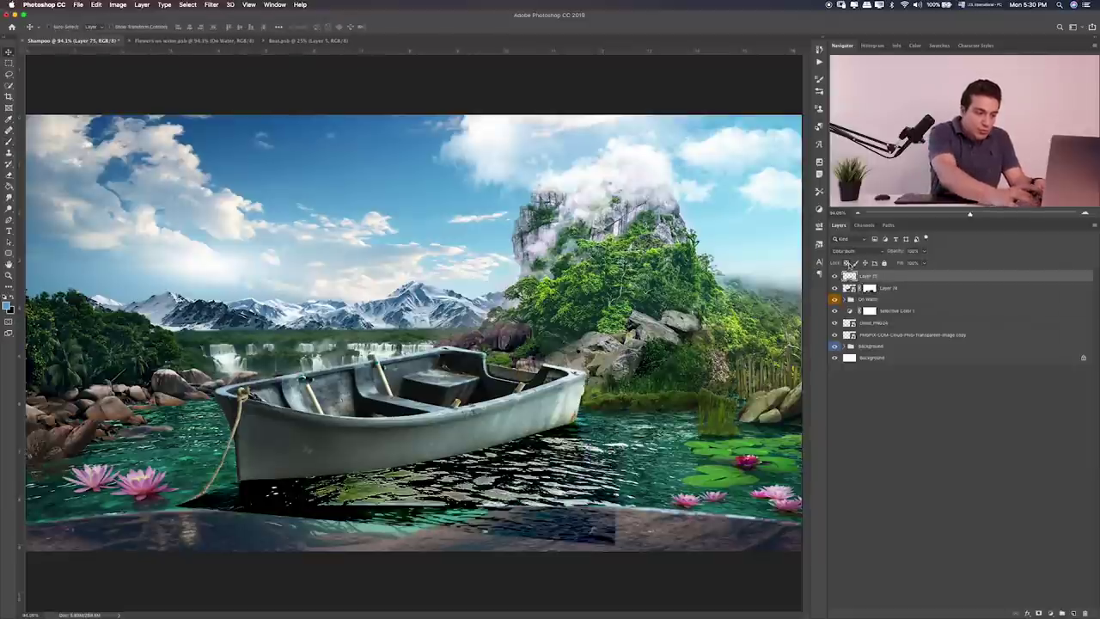
key(shift+plus)
key(shift+plus)
key(shift+plus)
key(shift+plus)
key(shift+plus)
key(shift+plus)
key(shift+plus)
key(shift+plus)
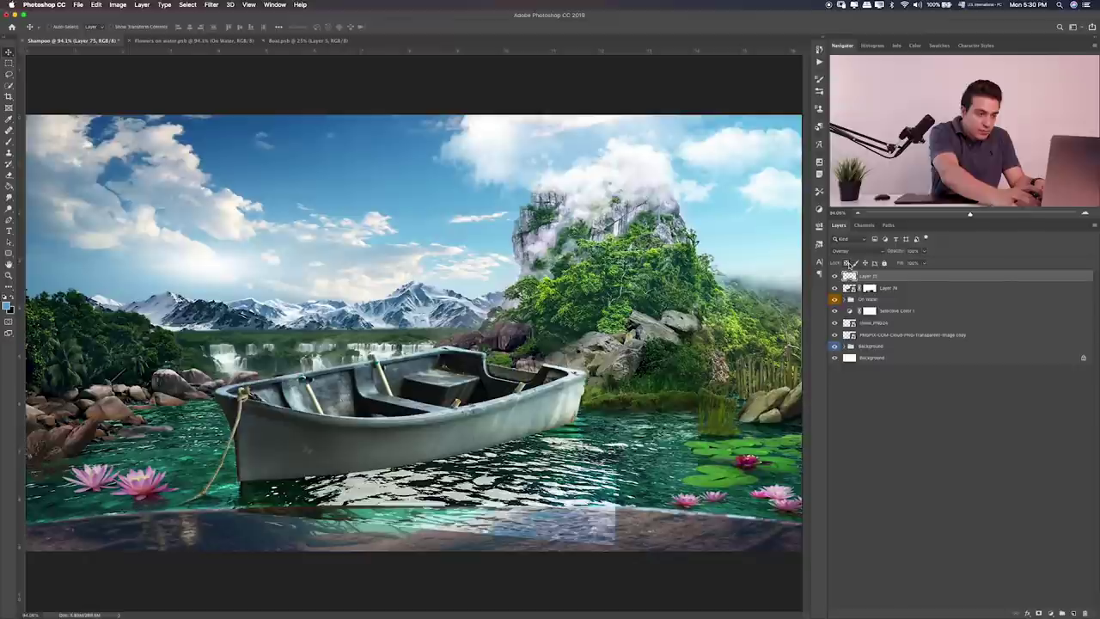
key(shift+plus)
key(shift+plus)
key(shift+plus)
key(shift+plus)
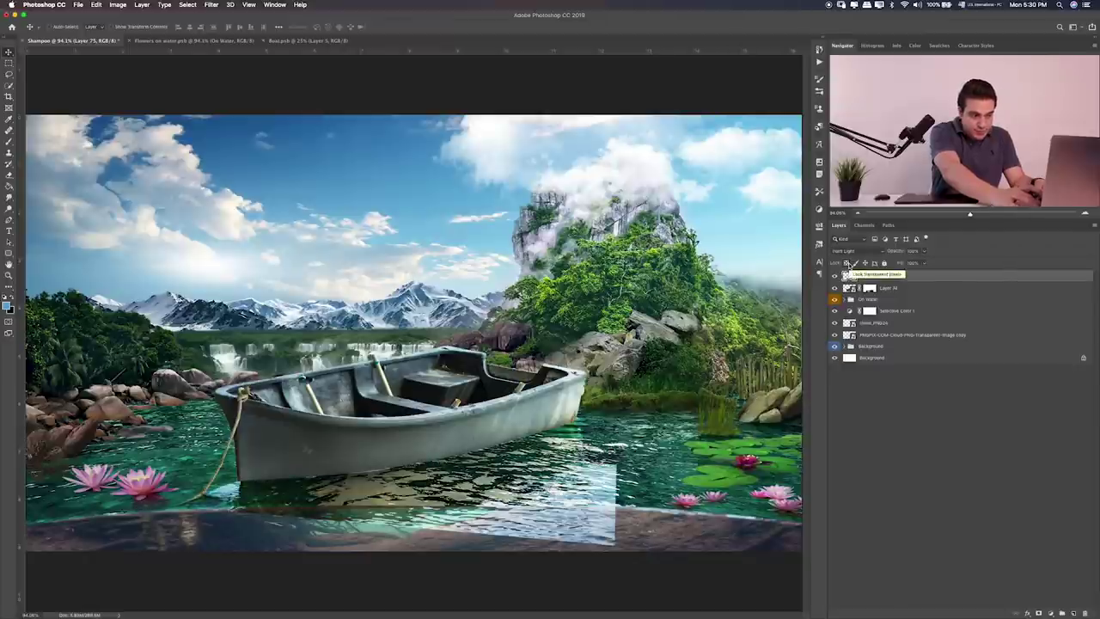
key(shift+plus)
key(shift+plus)
key(shift+plus)
key(shift+plus)
key(shift+plus)
key(shift+plus)
key(shift+plus)
key(shift+plus)
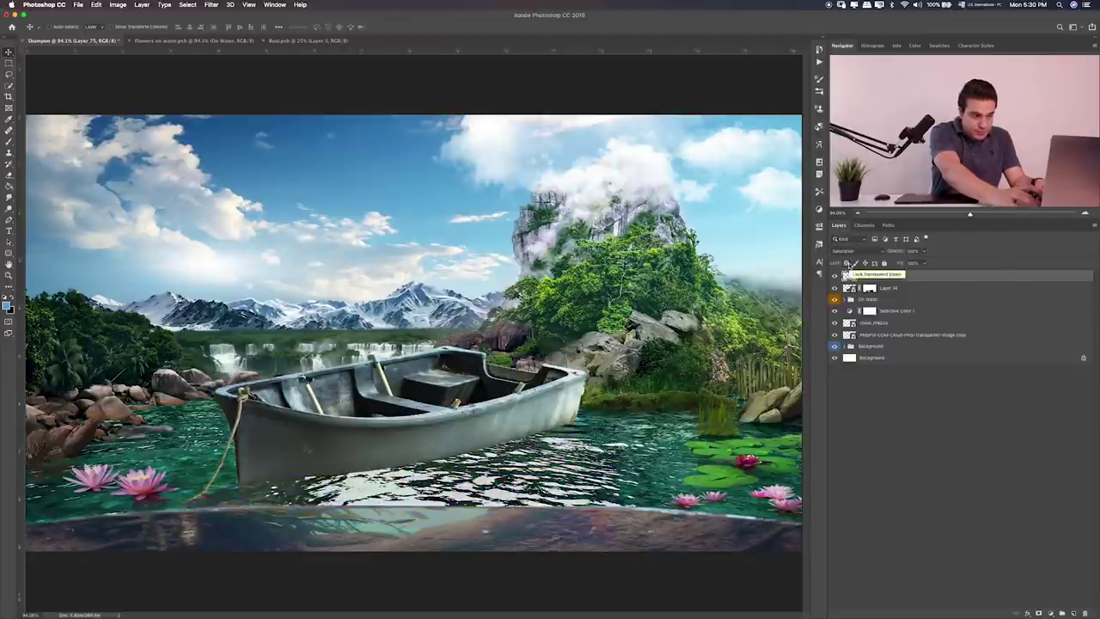
key(shift+plus)
key(shift+plus)
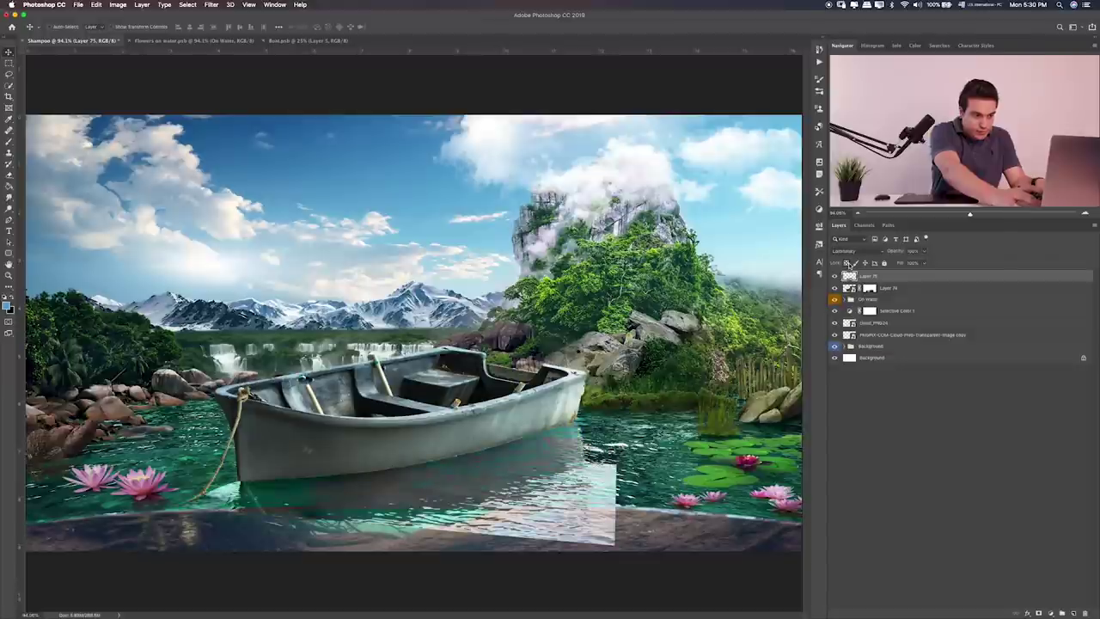
key(shift+plus)
key(shift+plus)
key(shift+plus)
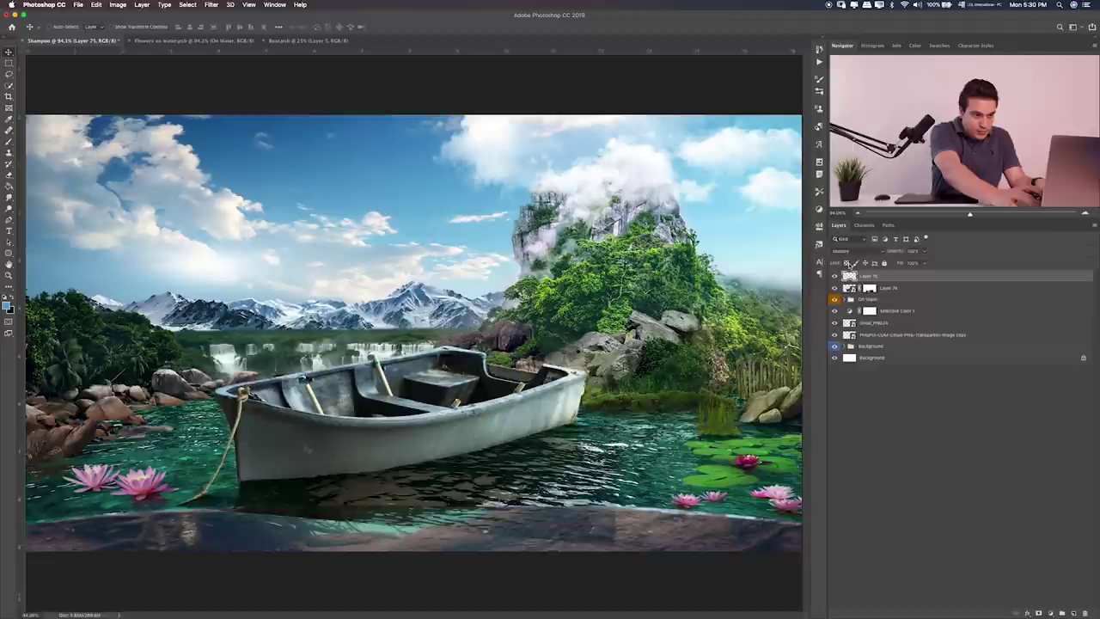
key(shift+plus)
key(shift+plus)
key(shift+plus)
key(shift+plus)
key(shift+plus)
key(shift+plus)
key(shift+plus)
key(shift+plus)
key(shift+plus)
key(shift+plus)
key(shift+plus)
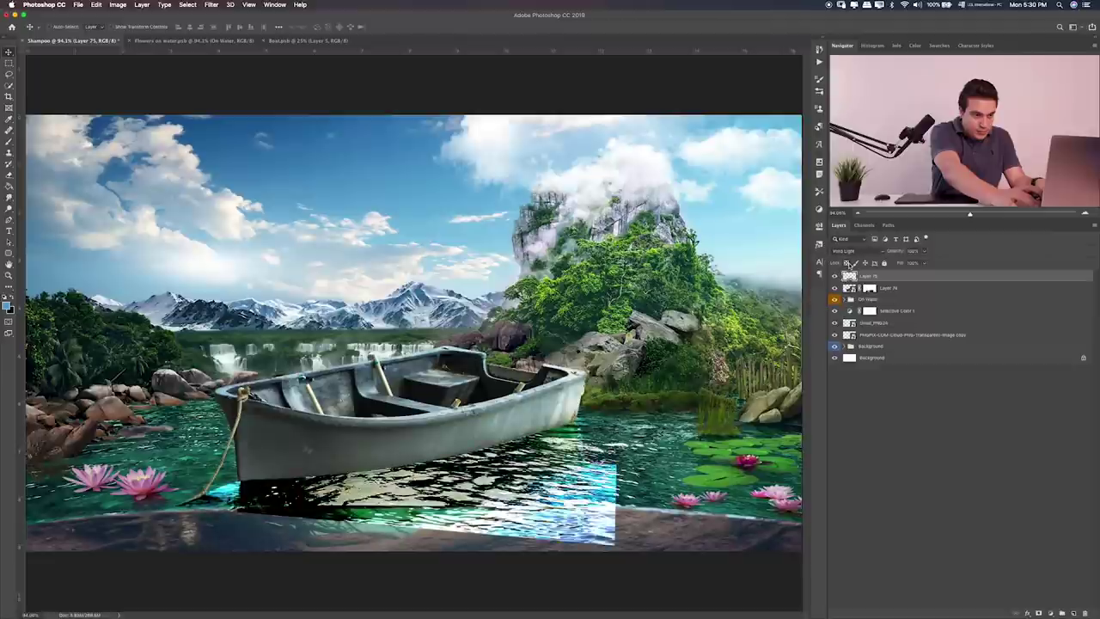
key(shift+plus)
key(shift+plus)
key(shift+plus)
key(shift+plus)
key(shift+plus)
key(shift+plus)
key(shift+plus)
key(shift+plus)
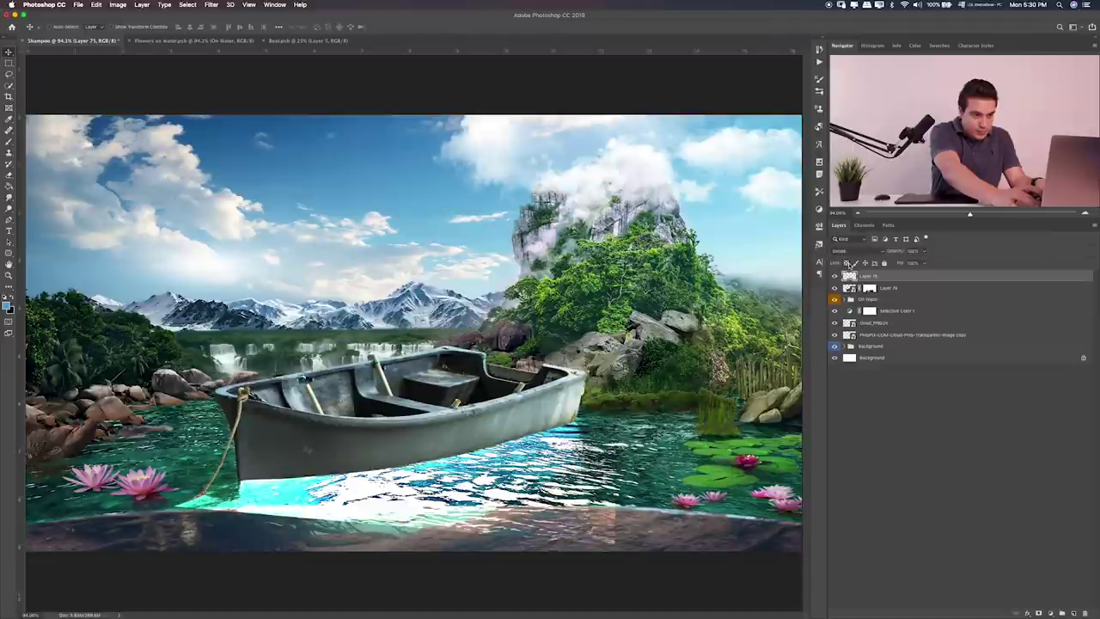
key(shift+plus)
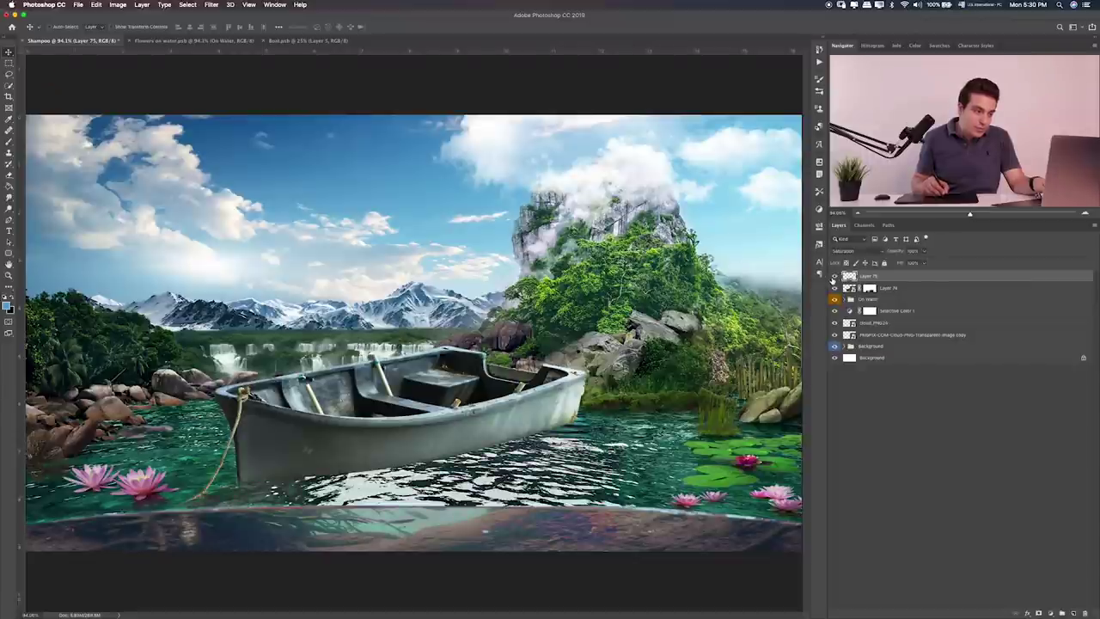
Step: Set Layer 75's blend mode back to Normal and bring up Hue/Saturation
click(845, 251)
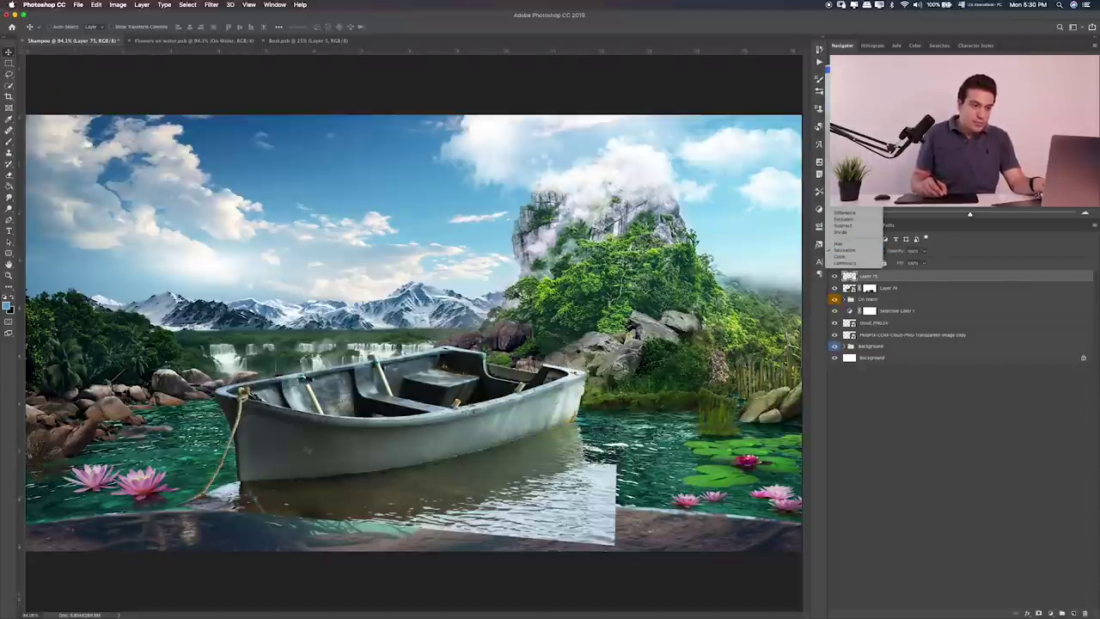
click(845, 73)
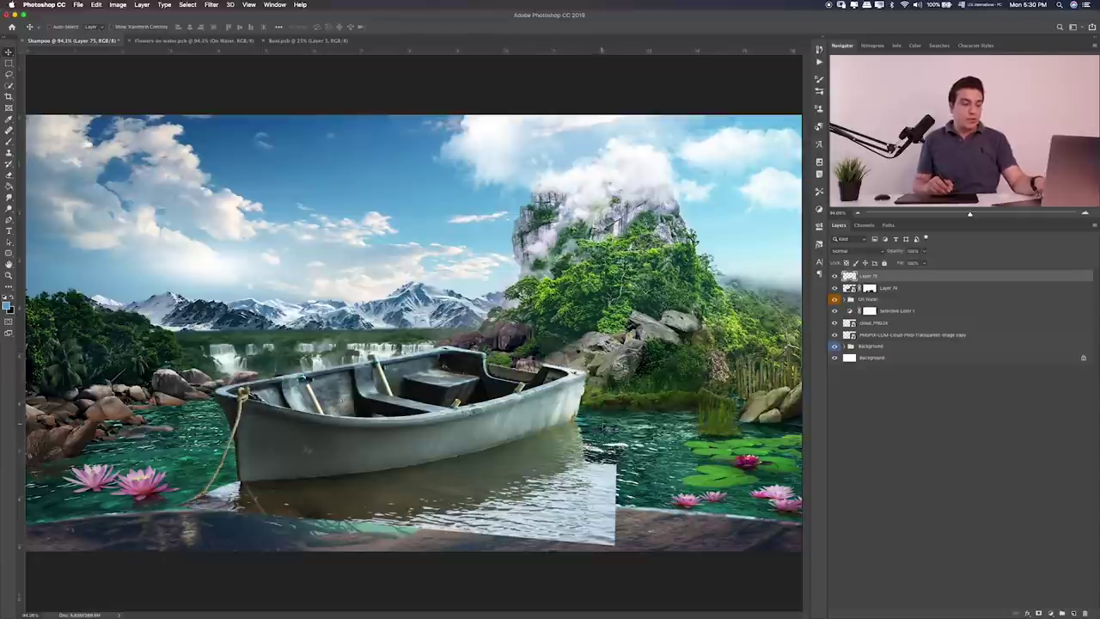
key(ctrl+u)
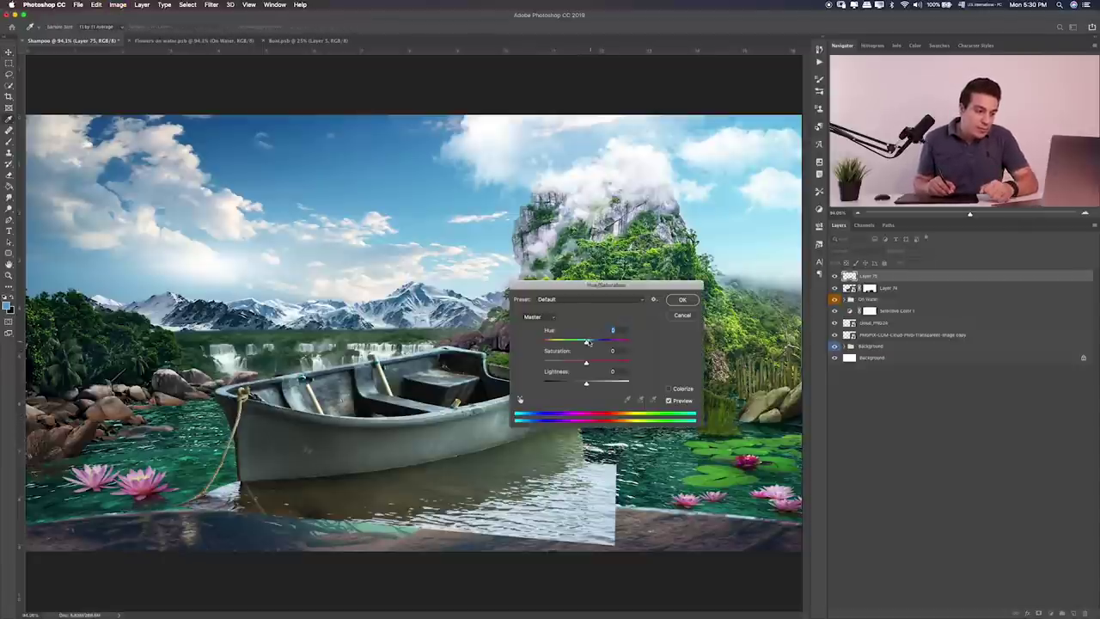
Step: Apply Hue +12, Saturation +30 and slightly lower Lightness to the reflection layer
mouse_move(587, 342)
mouse_down()
mouse_move(609, 344)
mouse_move(576, 345)
mouse_move(593, 342)
mouse_move(574, 363)
mouse_move(600, 365)
mouse_move(587, 344)
mouse_up()
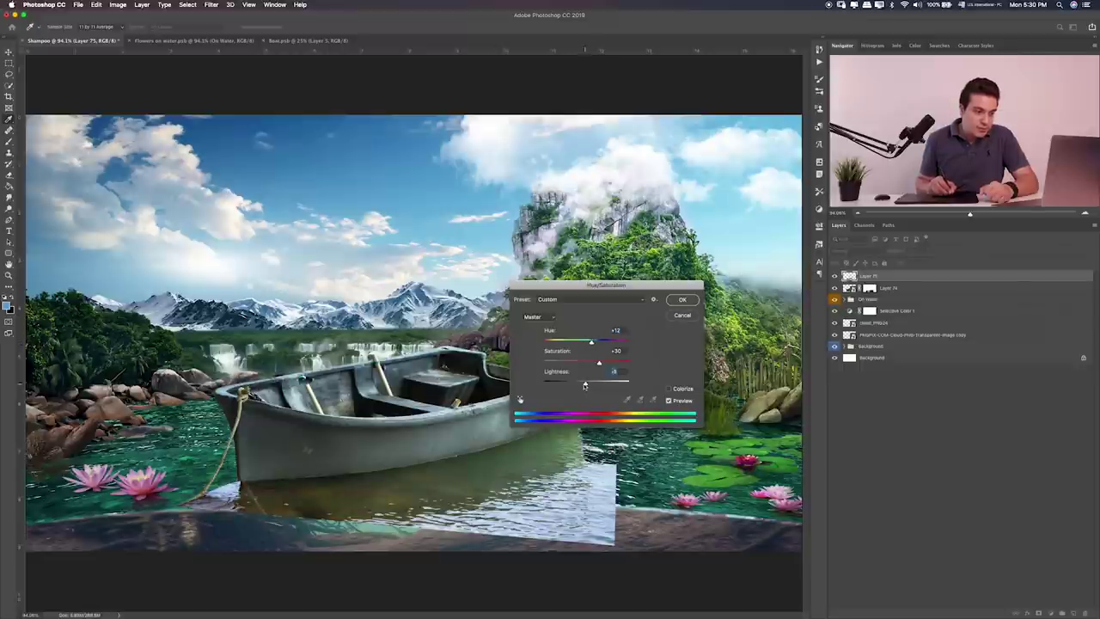
drag(584, 384, 571, 386)
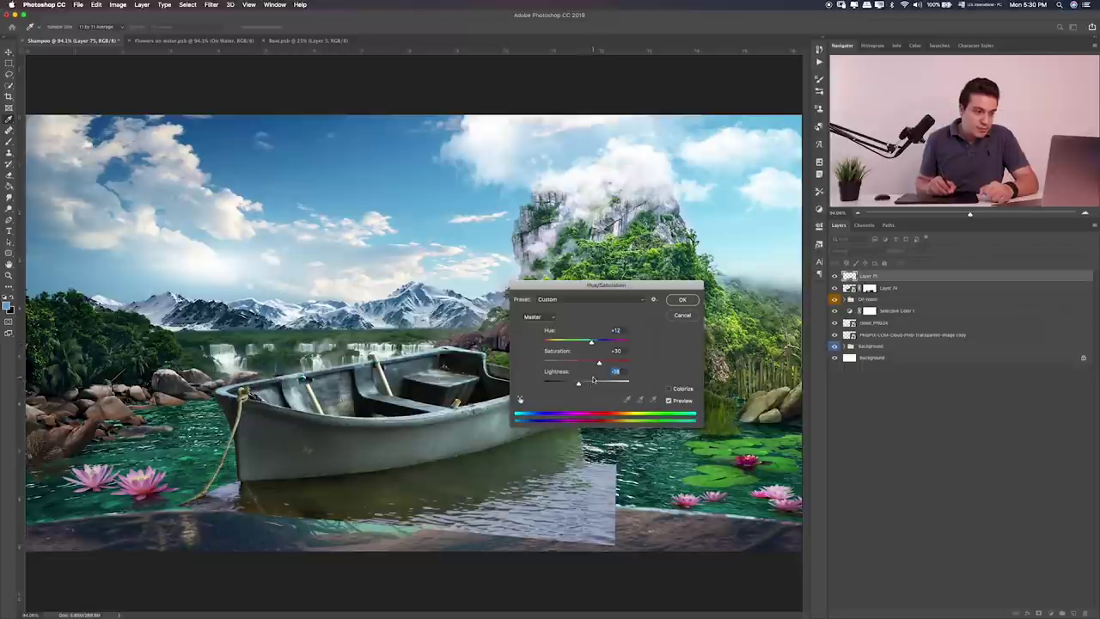
click(682, 299)
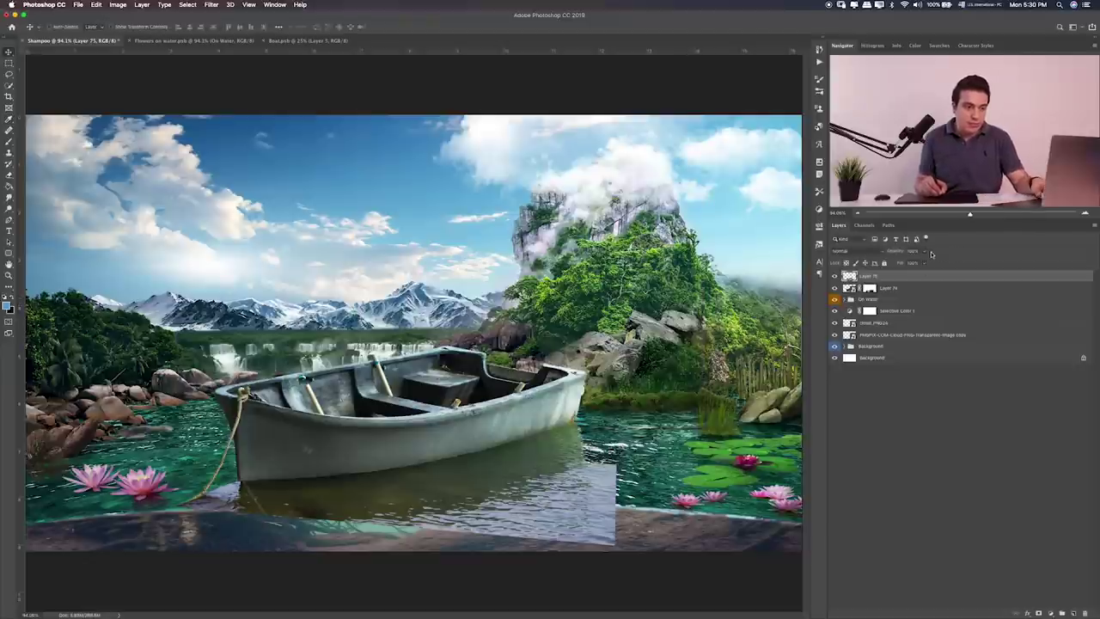
Step: Lower Layer 75's opacity, add a layer mask, and softly paint its right and bottom edges at 20%
drag(912, 264, 924, 263)
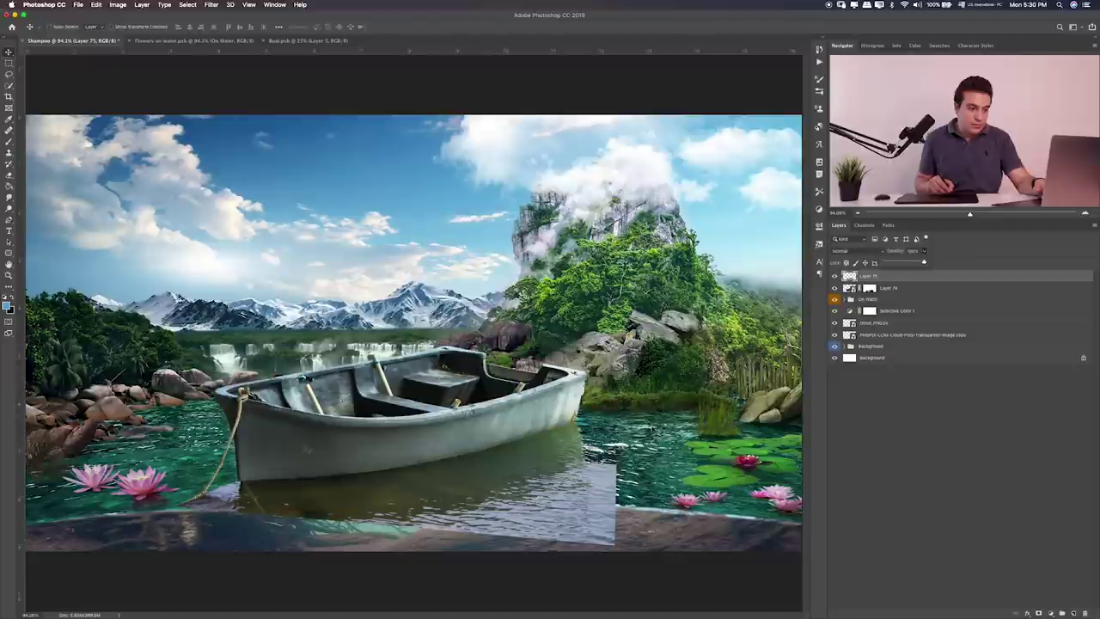
key(e)
click(1039, 613)
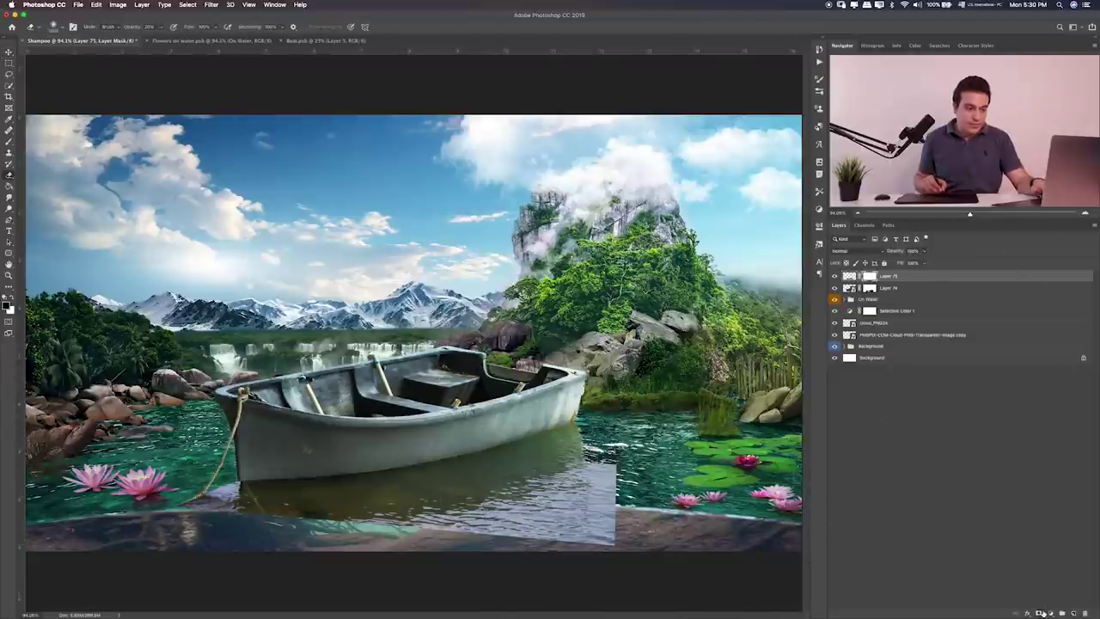
key(b)
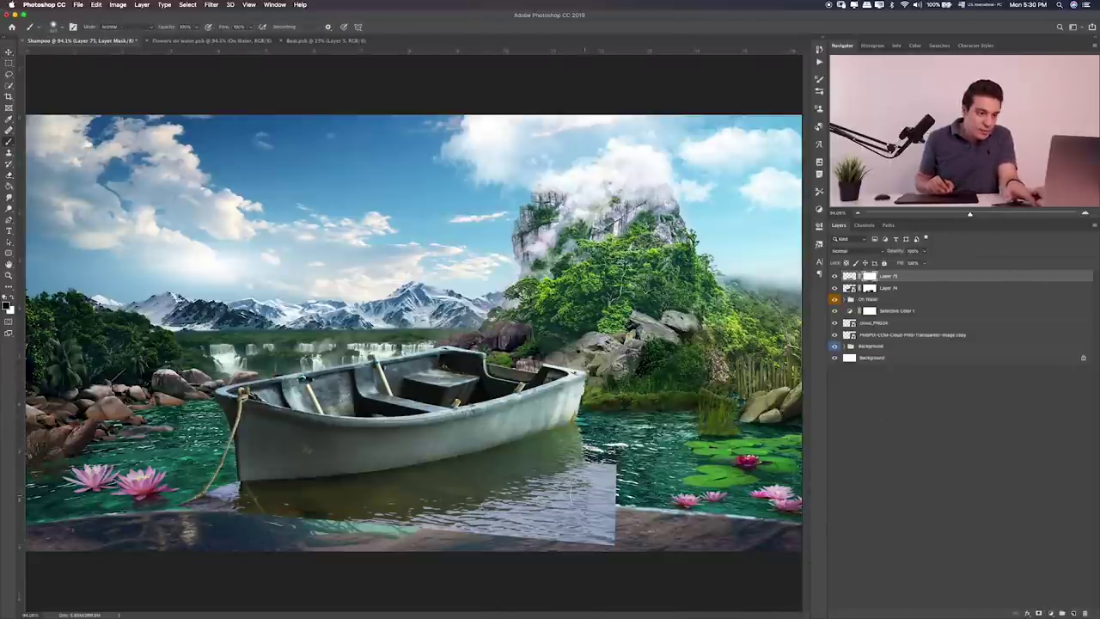
drag(621, 494, 525, 547)
key(2)
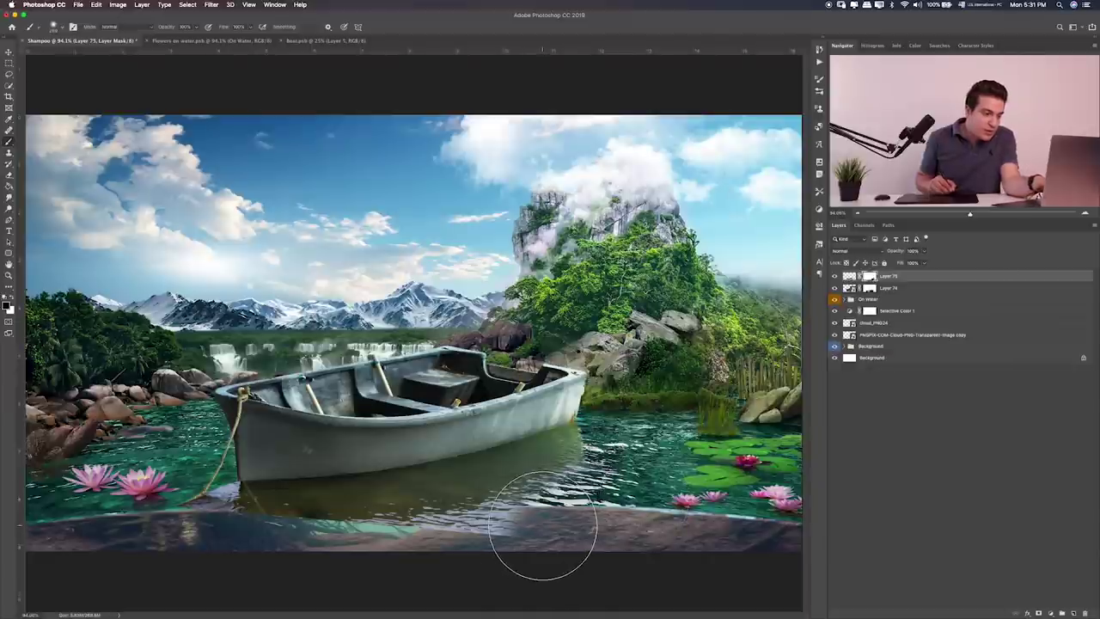
drag(343, 550, 456, 547)
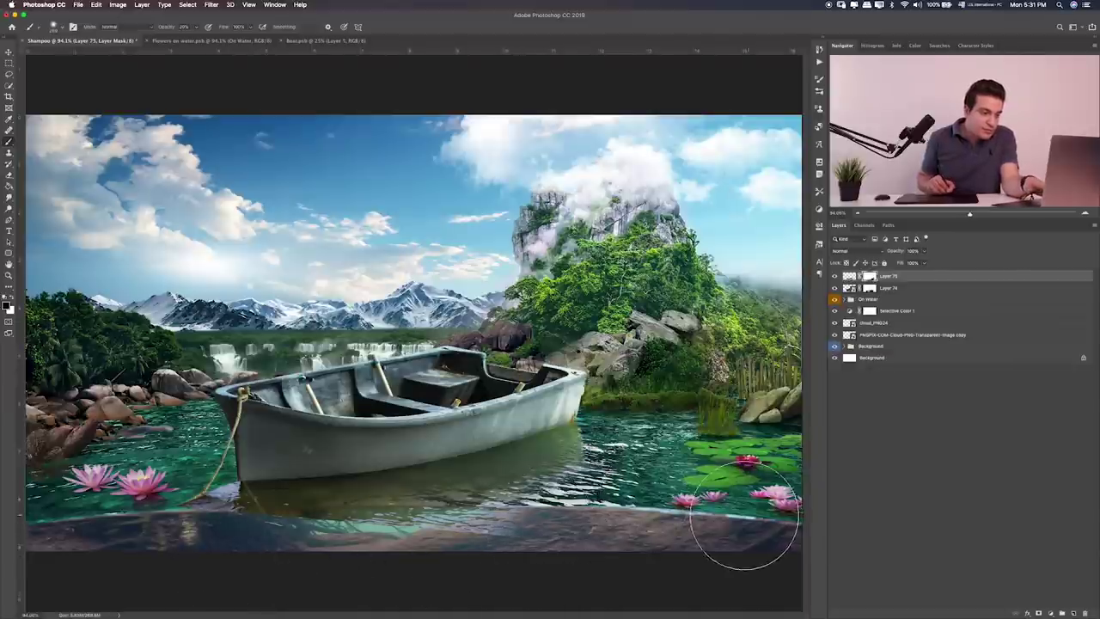
Step: With a smaller brush, soften the bottom-left water edge, then at 100% reveal water over the rock strip
key(bracketleft)
key(bracketleft)
key(bracketleft)
mouse_move(528, 529)
mouse_down()
mouse_move(198, 508)
mouse_move(176, 527)
mouse_up()
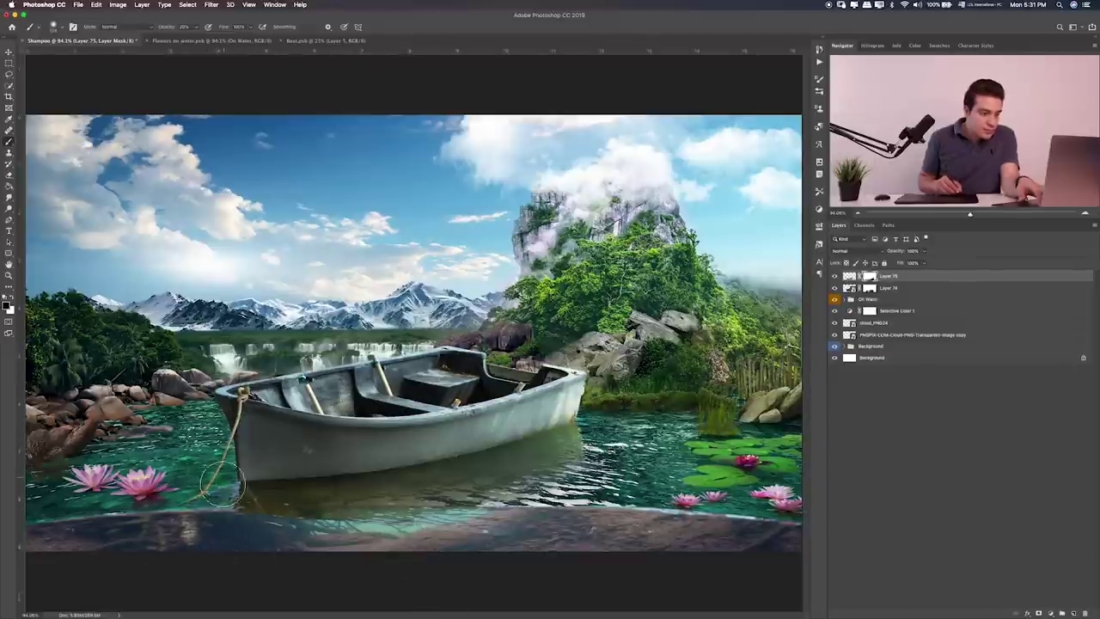
drag(196, 544, 291, 537)
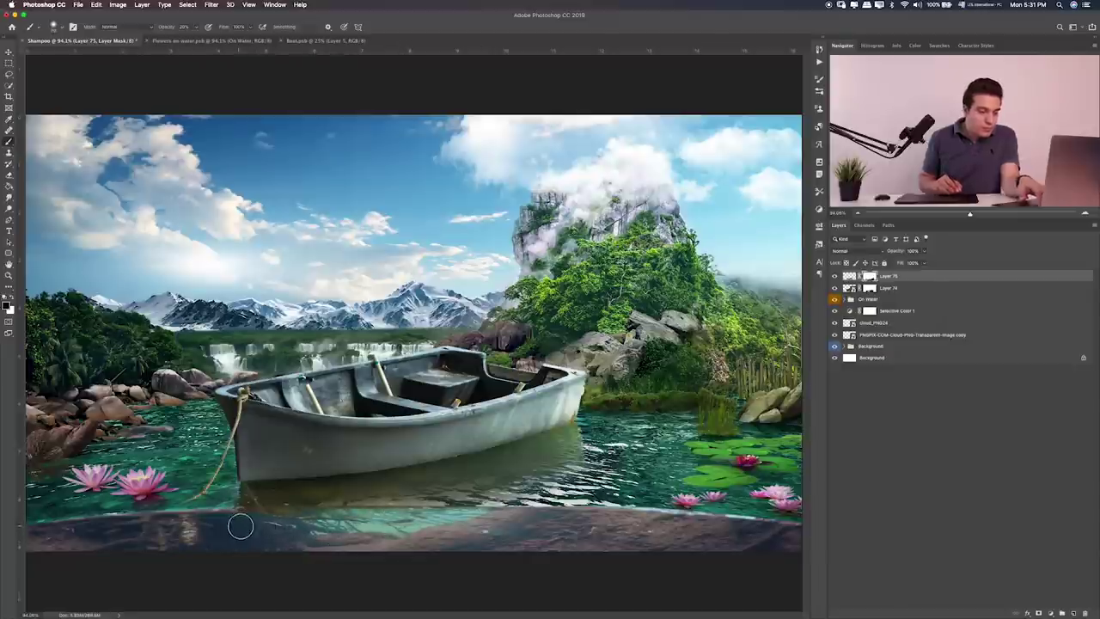
key(0)
drag(239, 517, 229, 521)
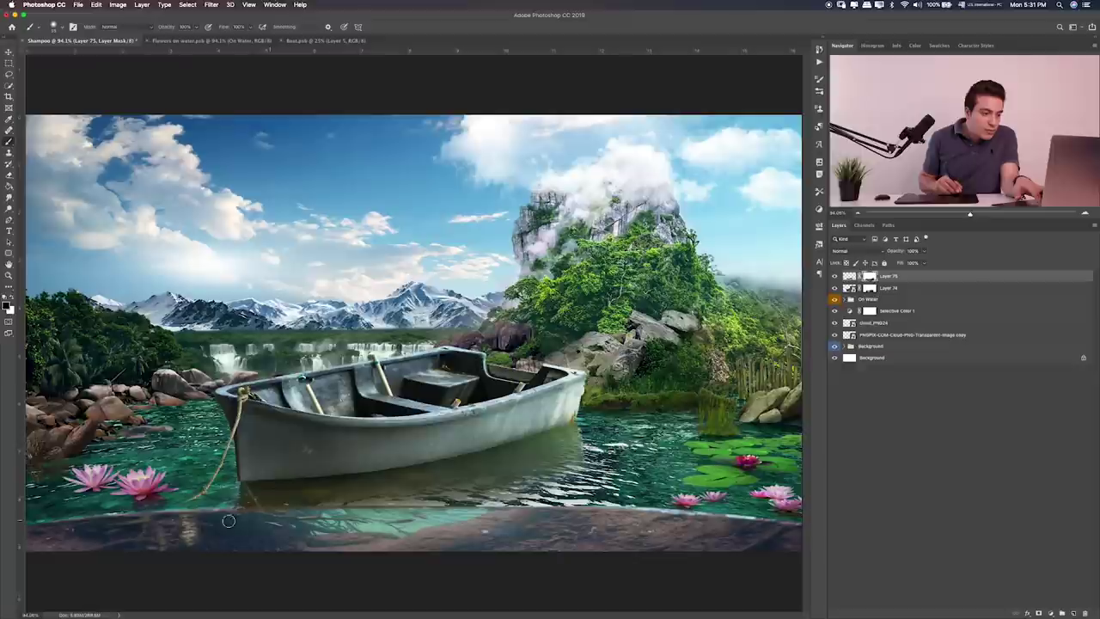
drag(361, 515, 557, 509)
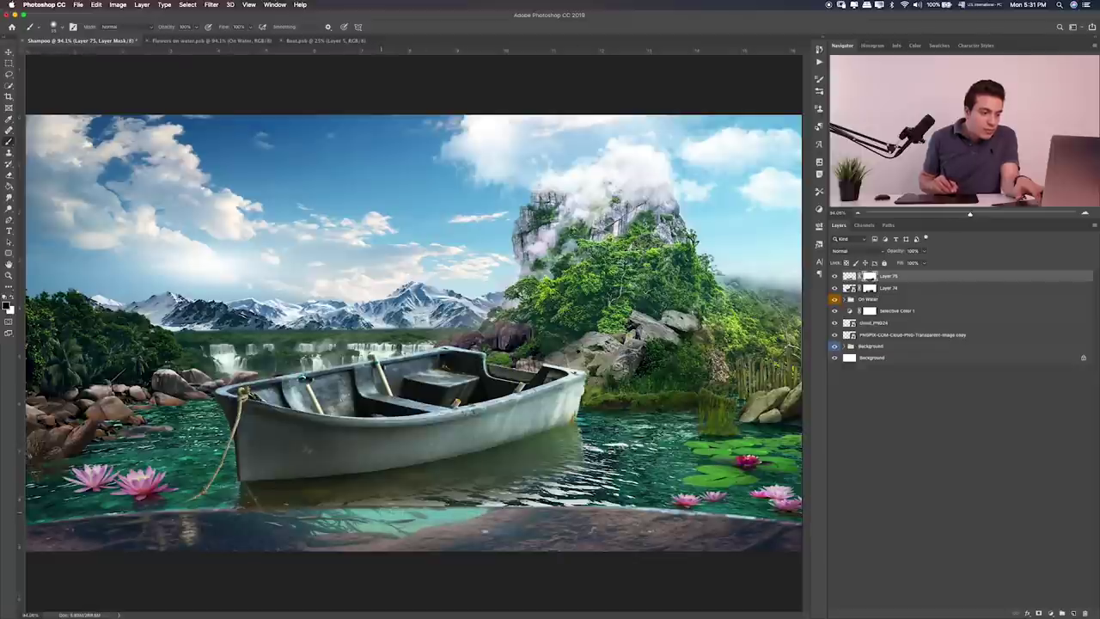
drag(387, 507, 514, 511)
drag(385, 512, 241, 517)
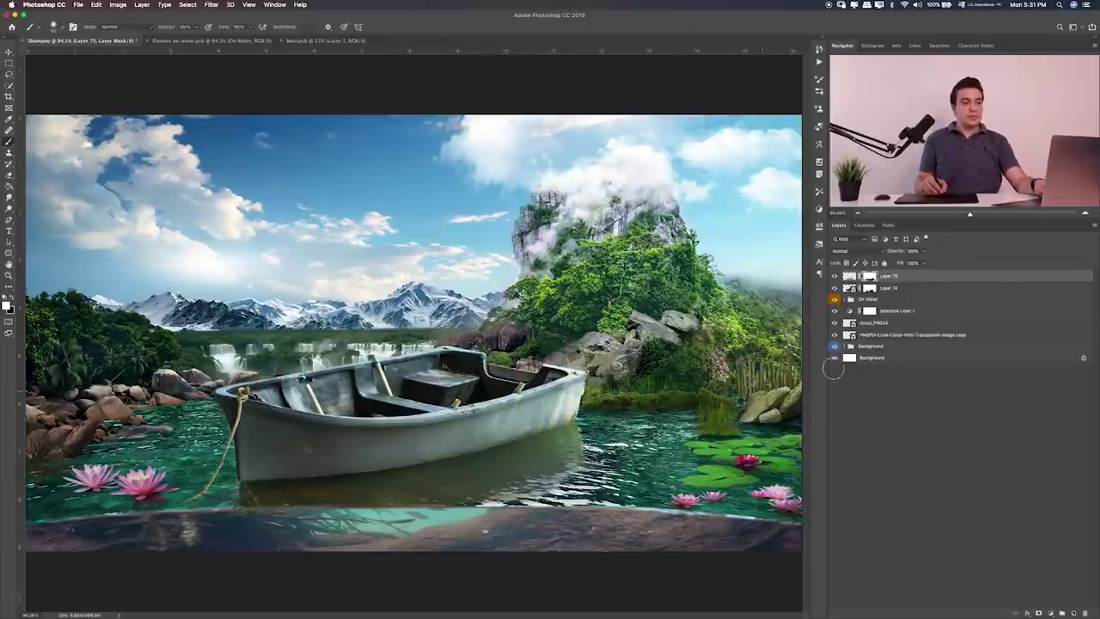
Step: Scale Layers 74 and 75 down slightly and nudge the boat to the right
shift+click(924, 289)
key(ctrl+t)
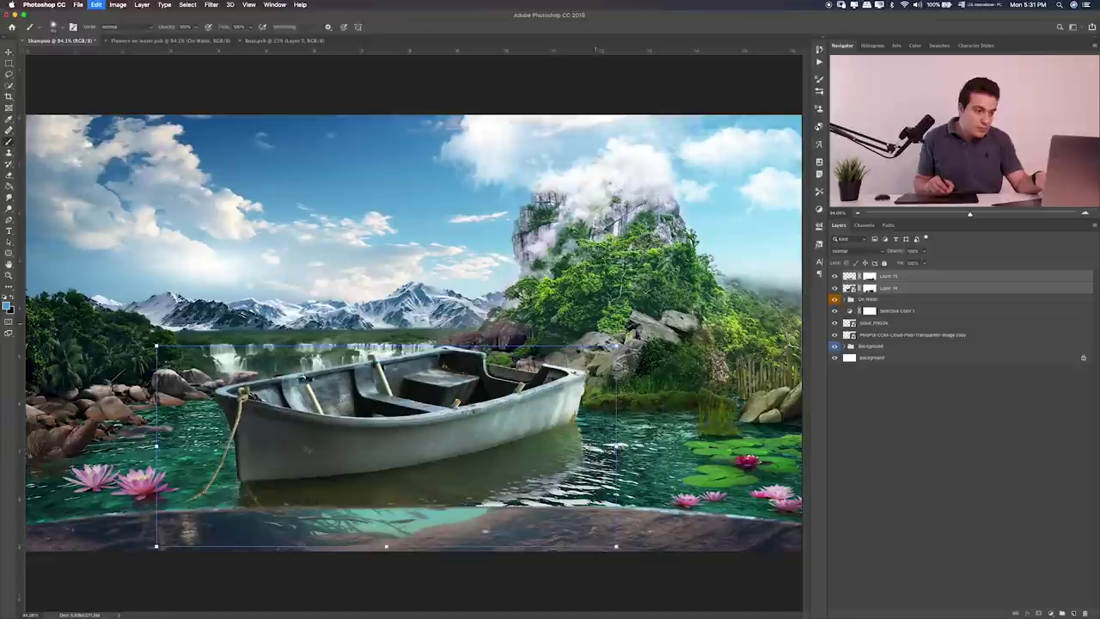
drag(619, 344, 574, 357)
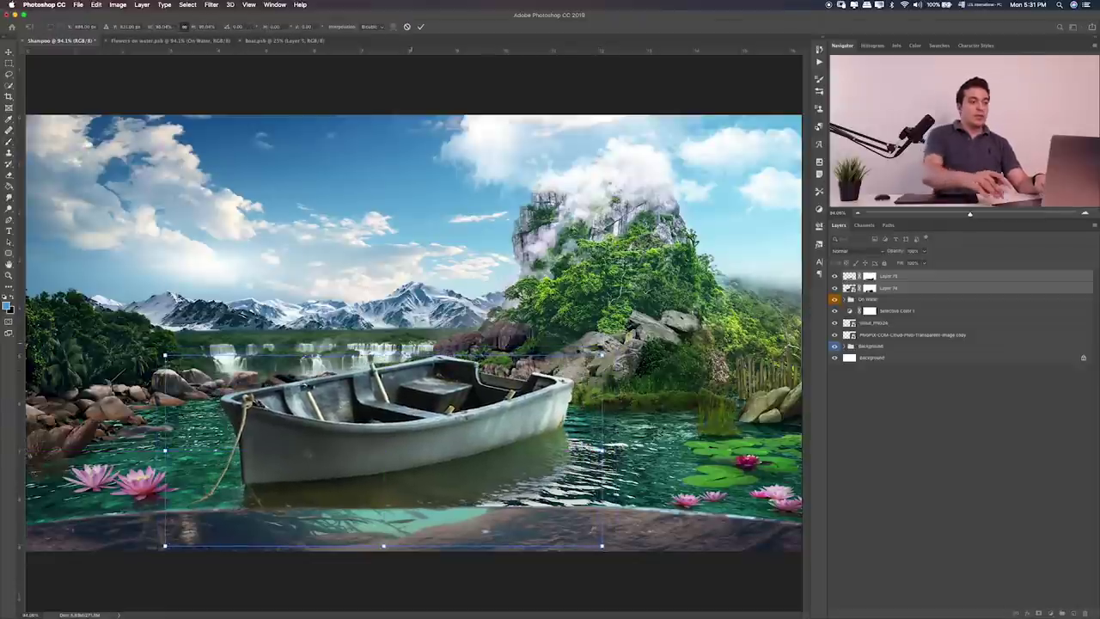
key(ctrl+h)
key(Return)
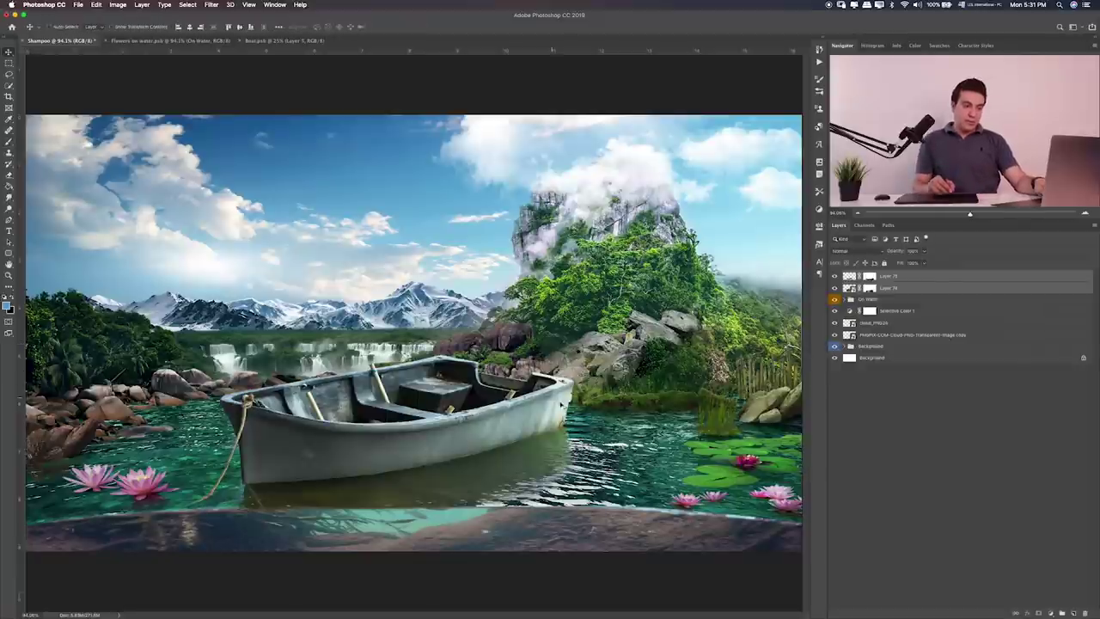
drag(529, 401, 543, 402)
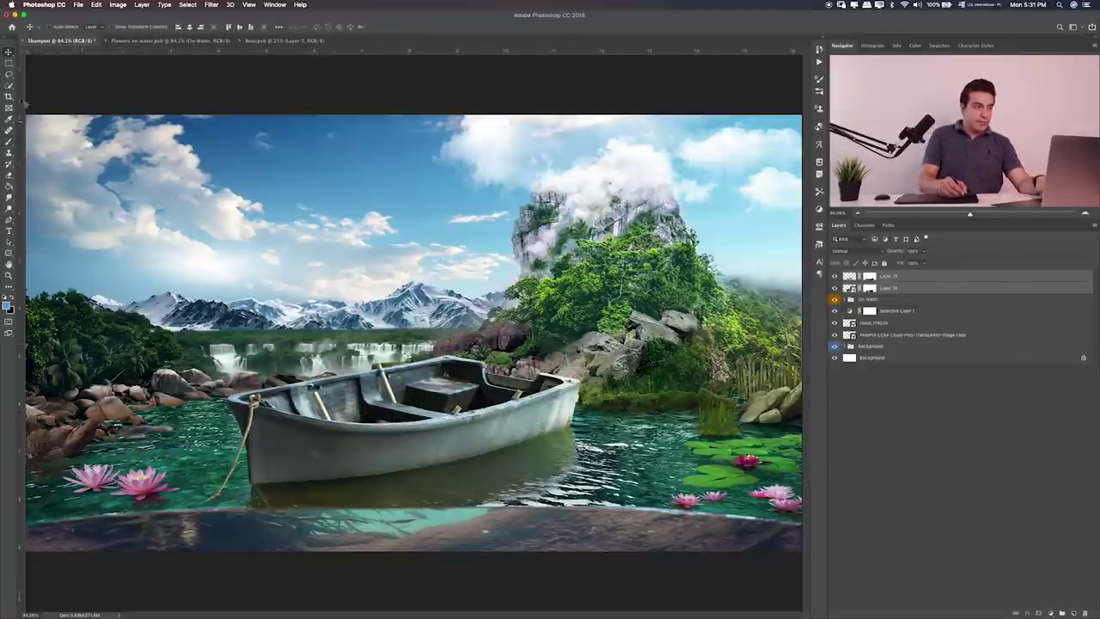
Step: Close the Flowers on water.psb and Boat.psb documents
click(10, 63)
click(150, 41)
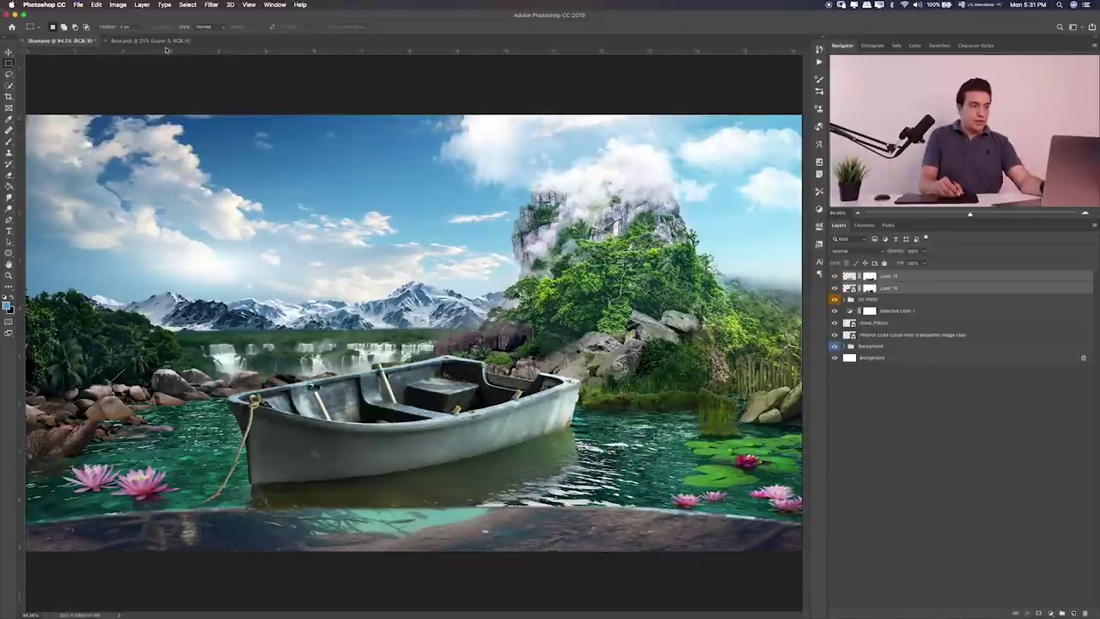
click(148, 40)
key(super+w)
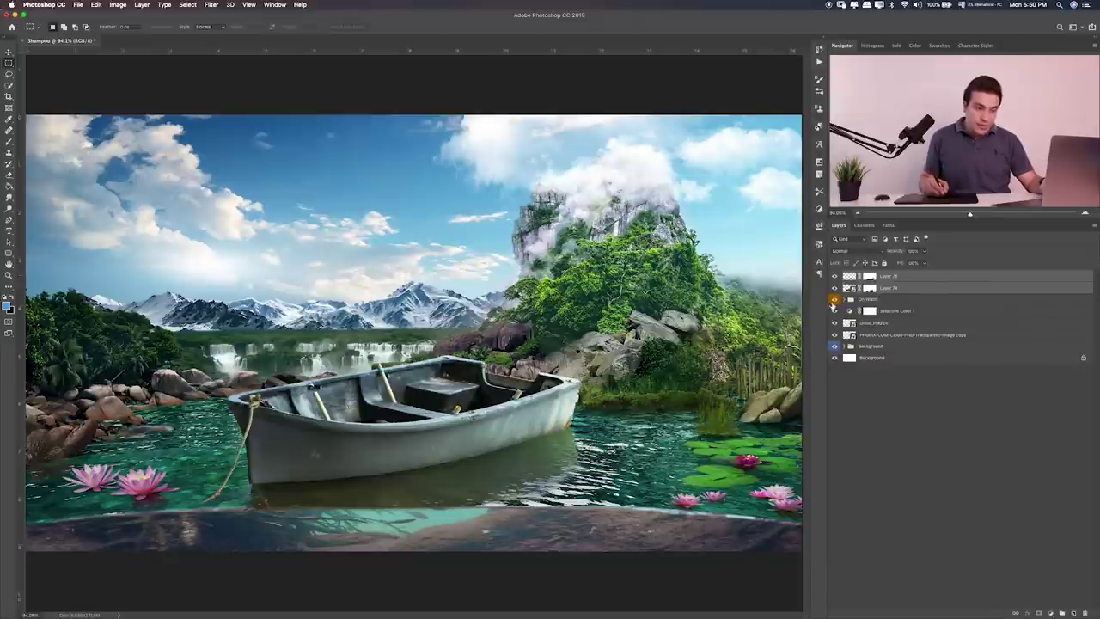
Step: Toggle group visibilities to compare, expand Background, and select the foreground strip layers
click(833, 299)
click(833, 299)
click(834, 334)
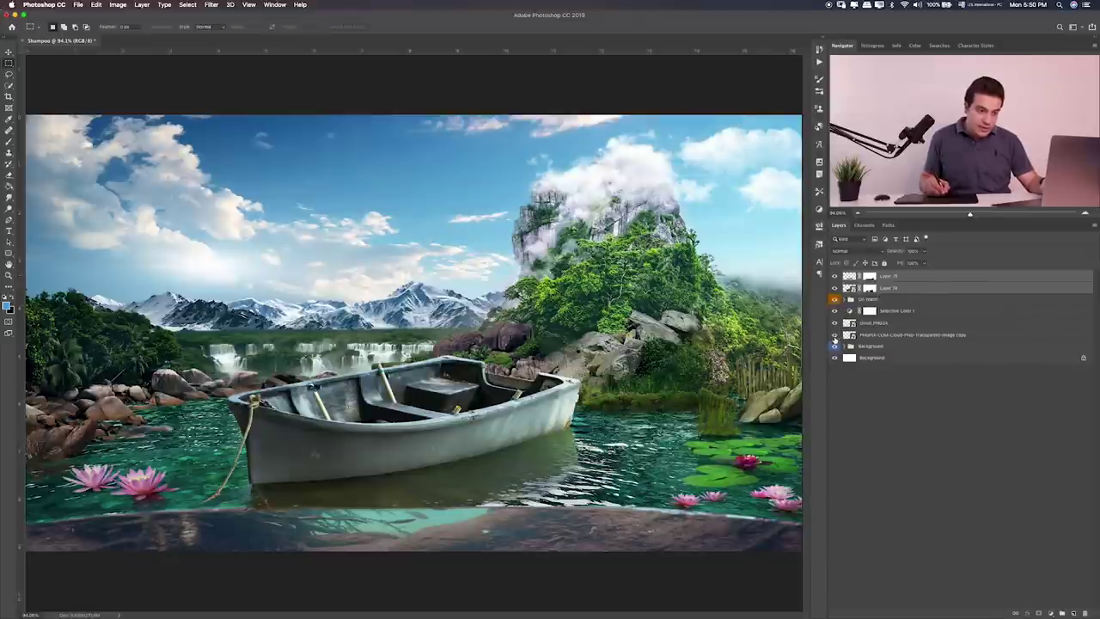
click(833, 334)
click(833, 345)
click(833, 345)
click(850, 346)
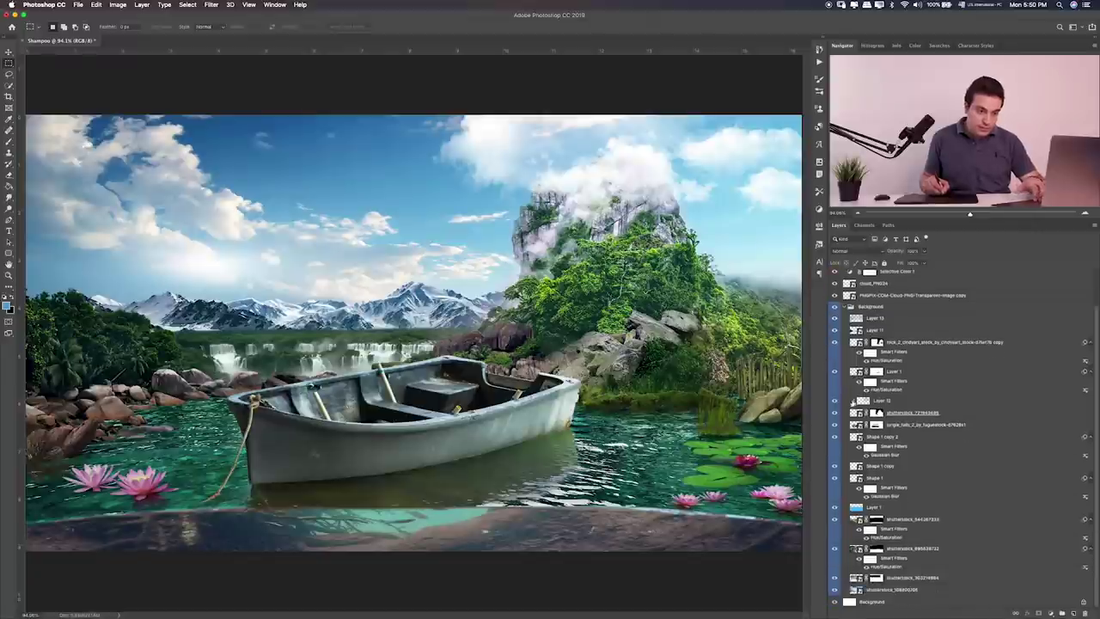
scroll(860, 404, down, 2)
click(833, 519)
click(833, 519)
click(911, 519)
shift+click(885, 465)
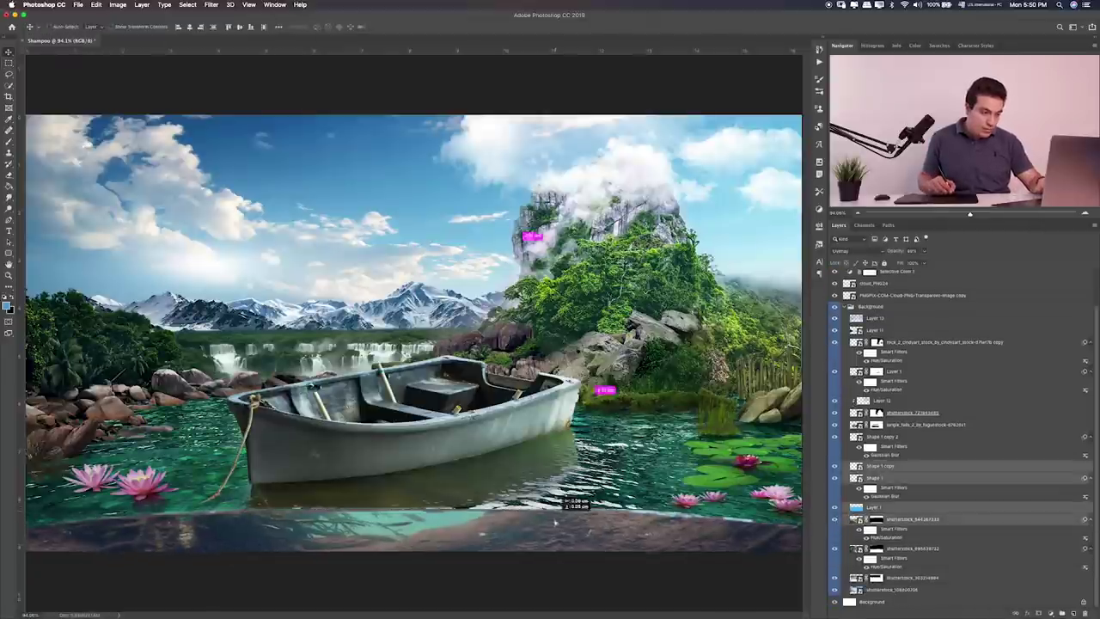
Step: Stretch the foreground rock strip taller by dragging its top and bottom edges
key(ctrl+t)
drag(392, 553, 392, 582)
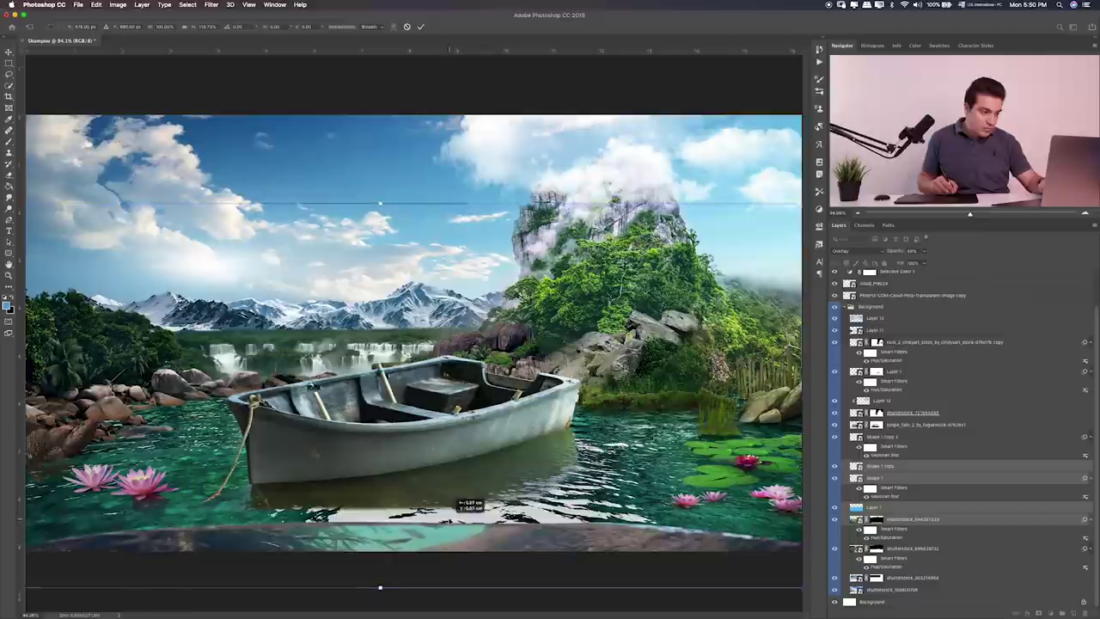
drag(451, 530, 451, 532)
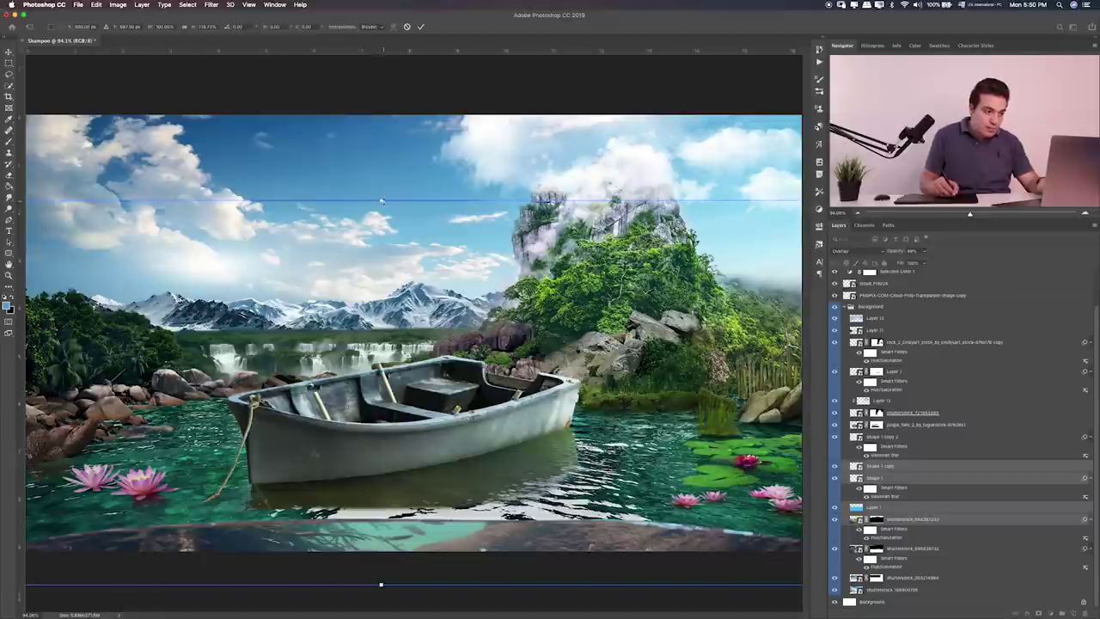
drag(381, 201, 381, 163)
drag(424, 336, 428, 346)
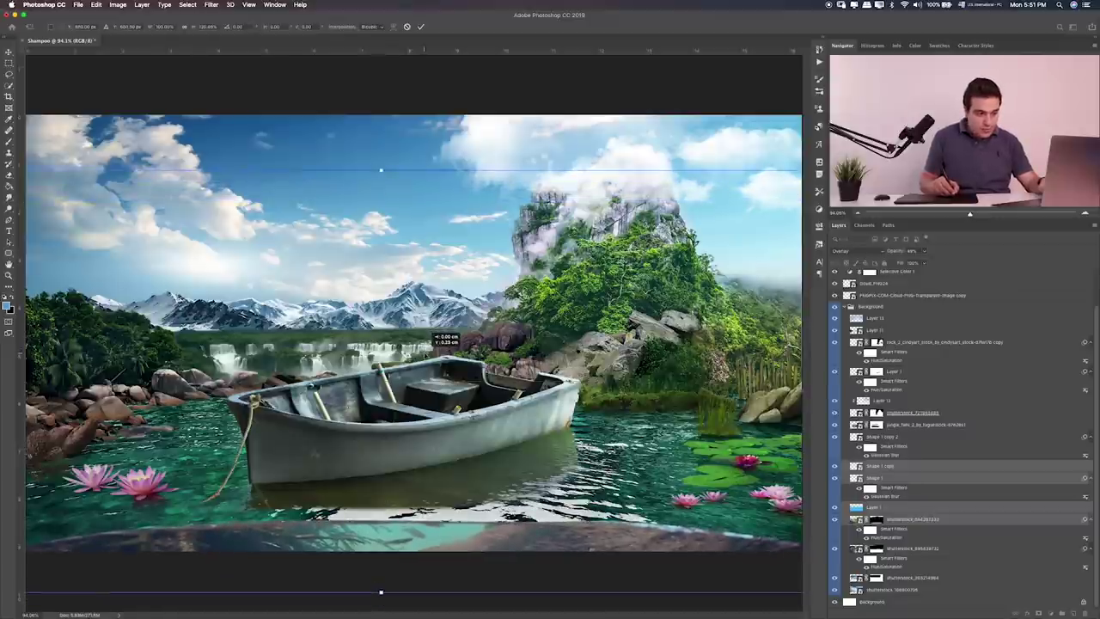
key(Return)
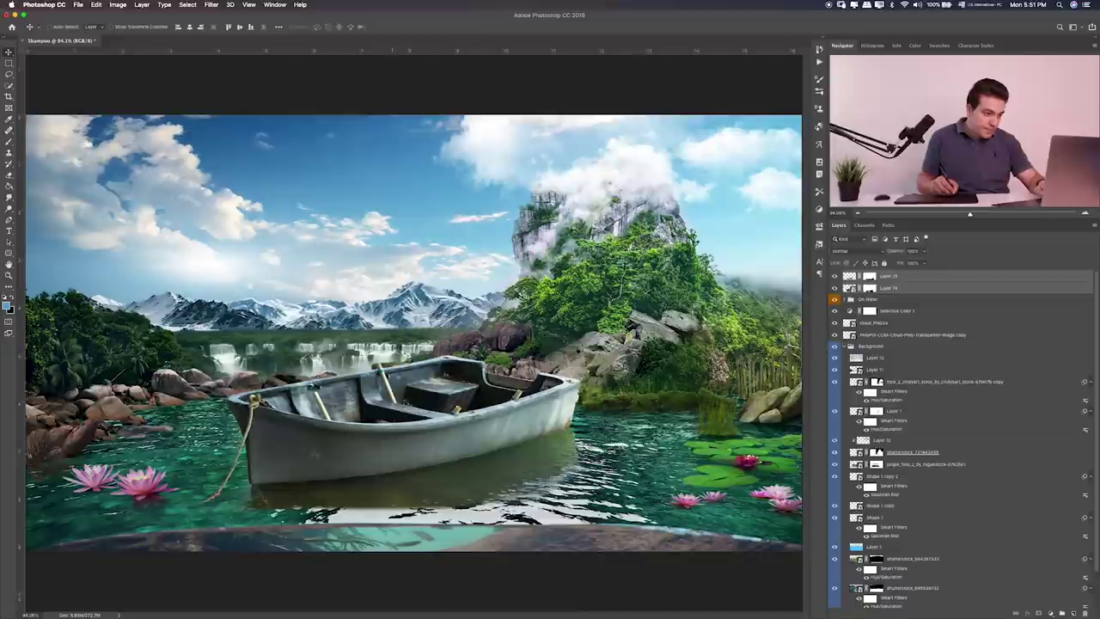
Step: Move the boat lower on the water and enlarge it slightly
drag(432, 391, 460, 434)
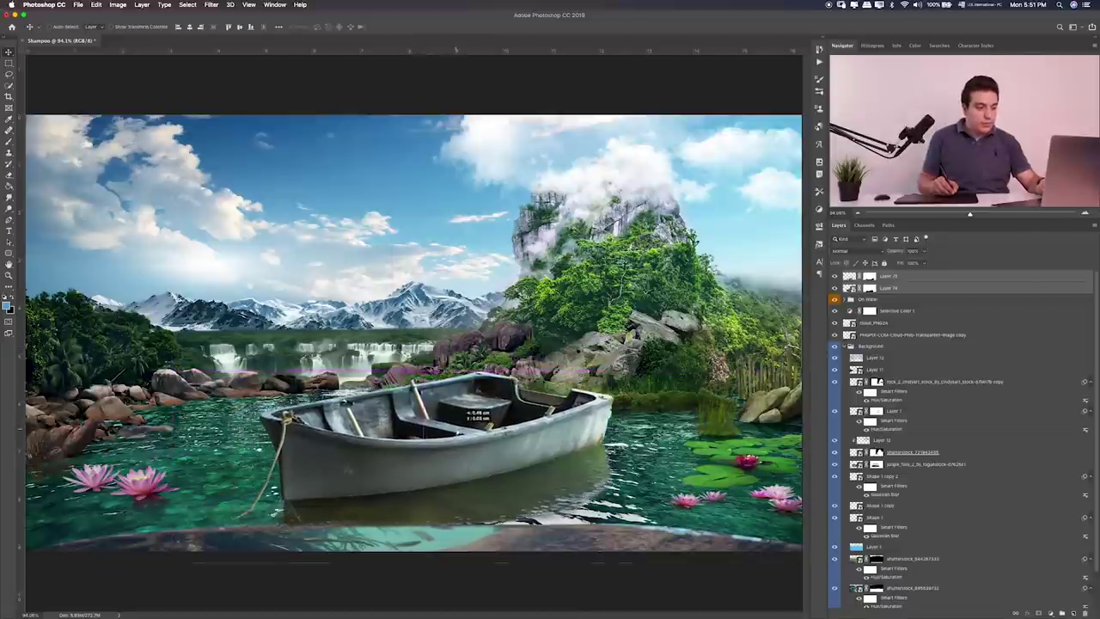
key(ctrl+t)
drag(644, 560, 658, 567)
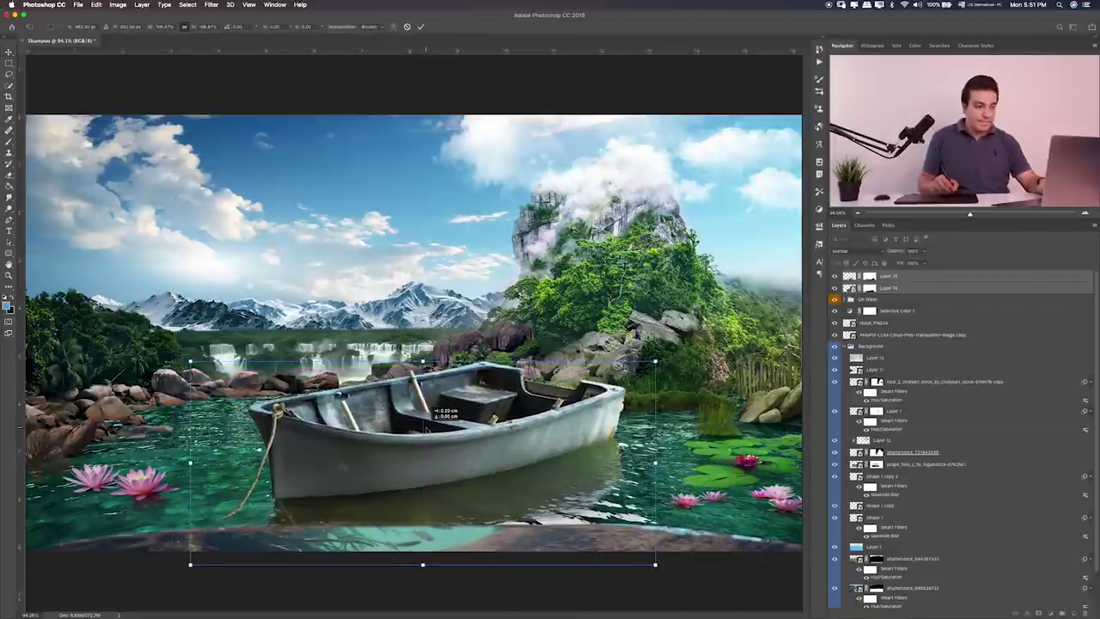
key(Return)
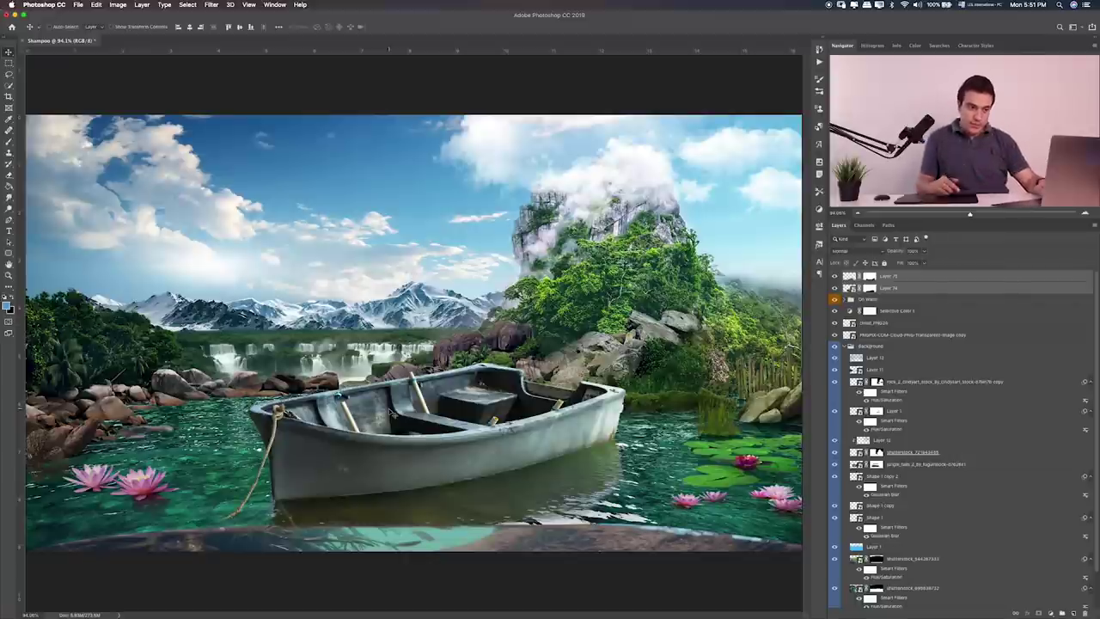
Step: Toggle Background and On Water visibility to compare, then expand On Water > water flowers
click(834, 345)
click(834, 345)
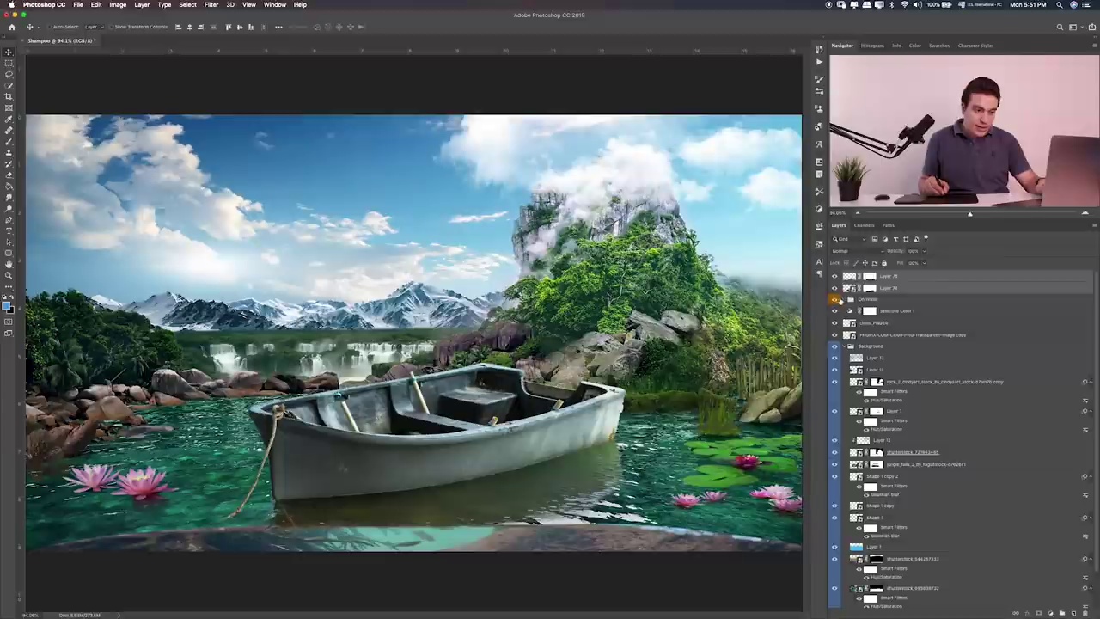
click(834, 299)
click(834, 299)
click(849, 302)
click(849, 300)
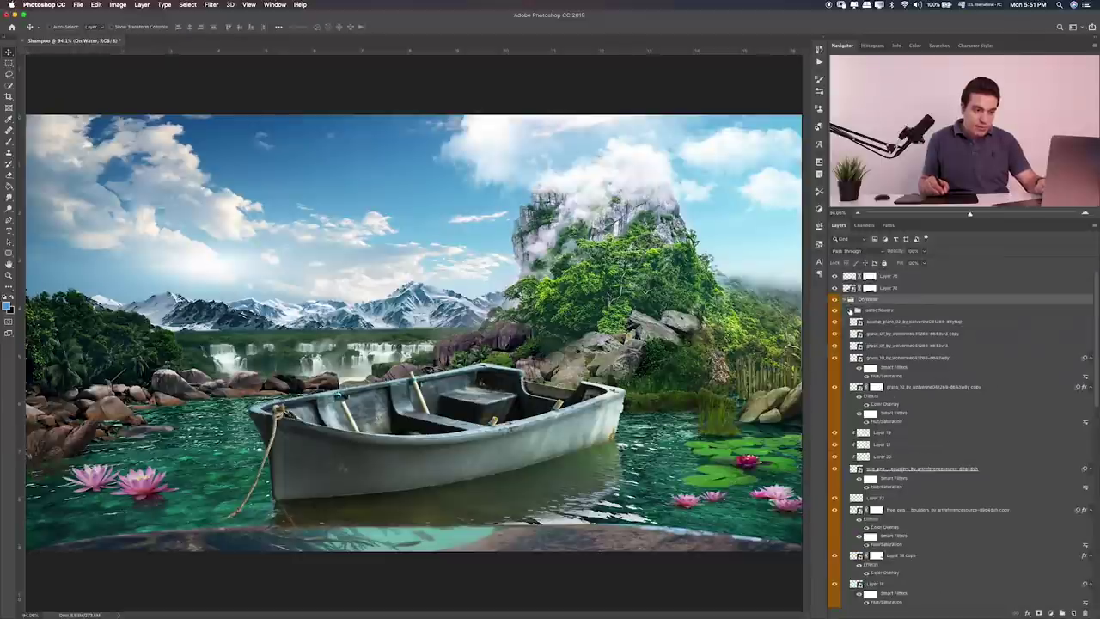
click(859, 311)
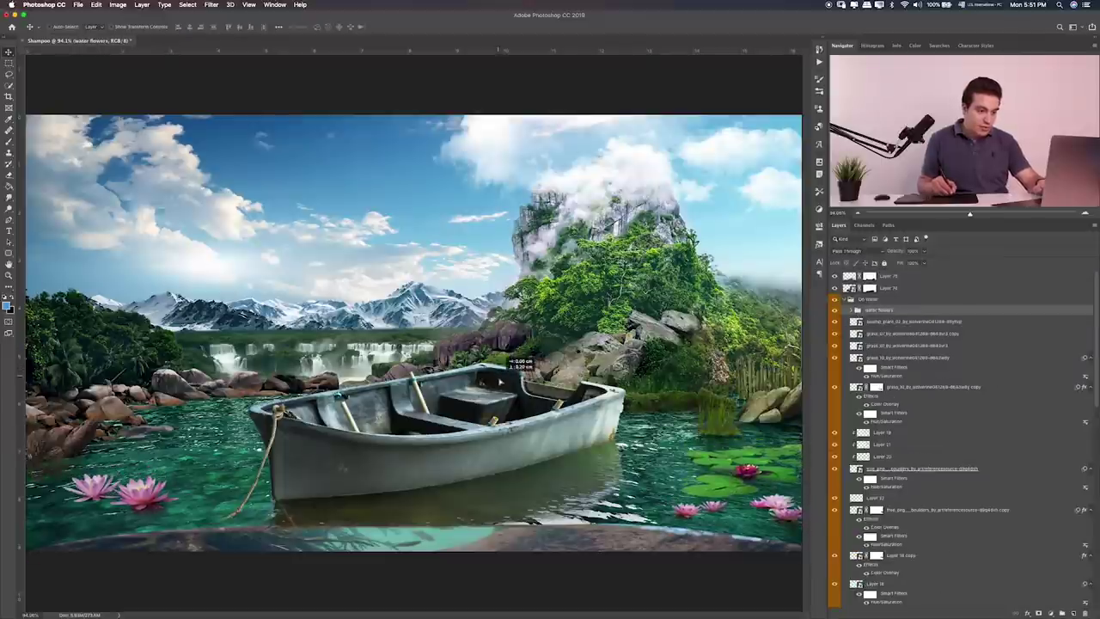
click(852, 310)
Step: Select the lily pad layers and scale them up at the right
click(889, 322)
shift+click(884, 452)
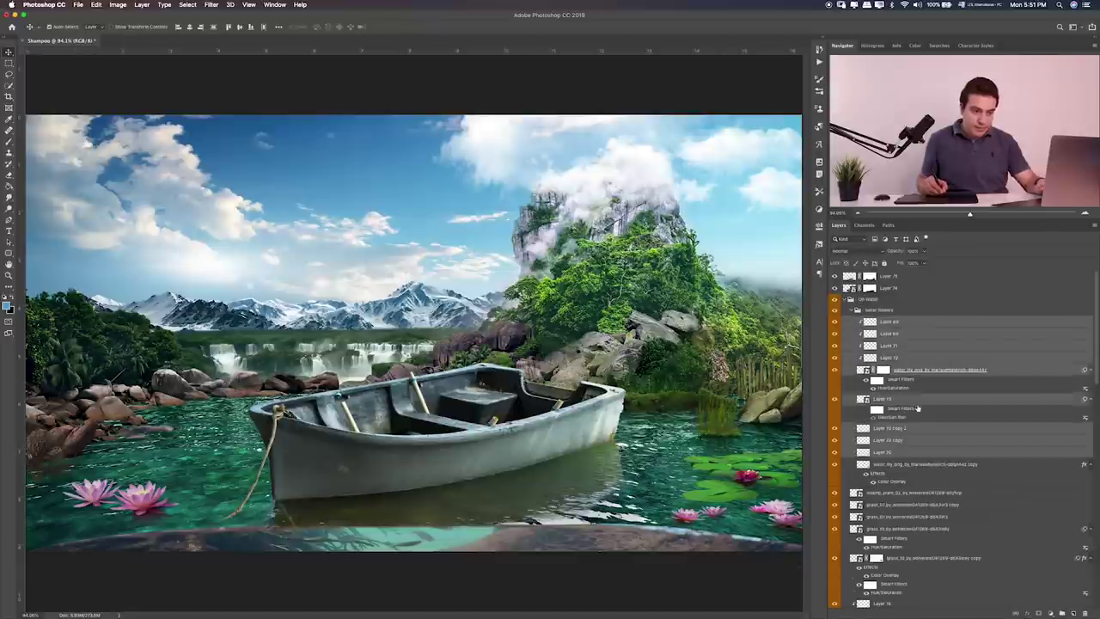
ctrl+click(883, 399)
key(ctrl+t)
drag(655, 414, 646, 405)
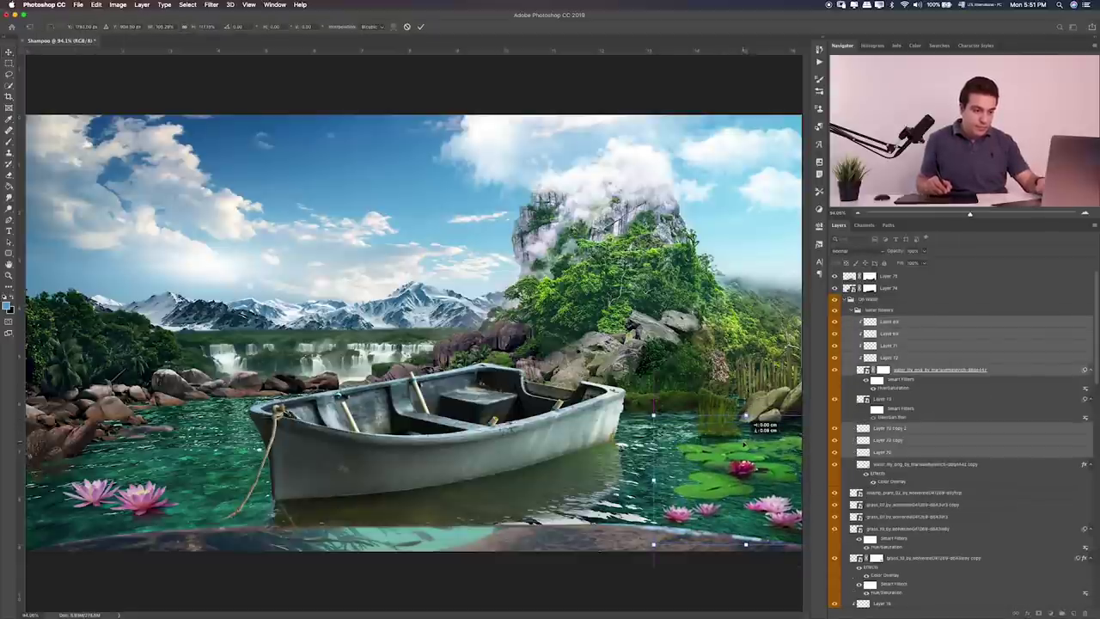
key(Return)
ctrl+click(599, 441)
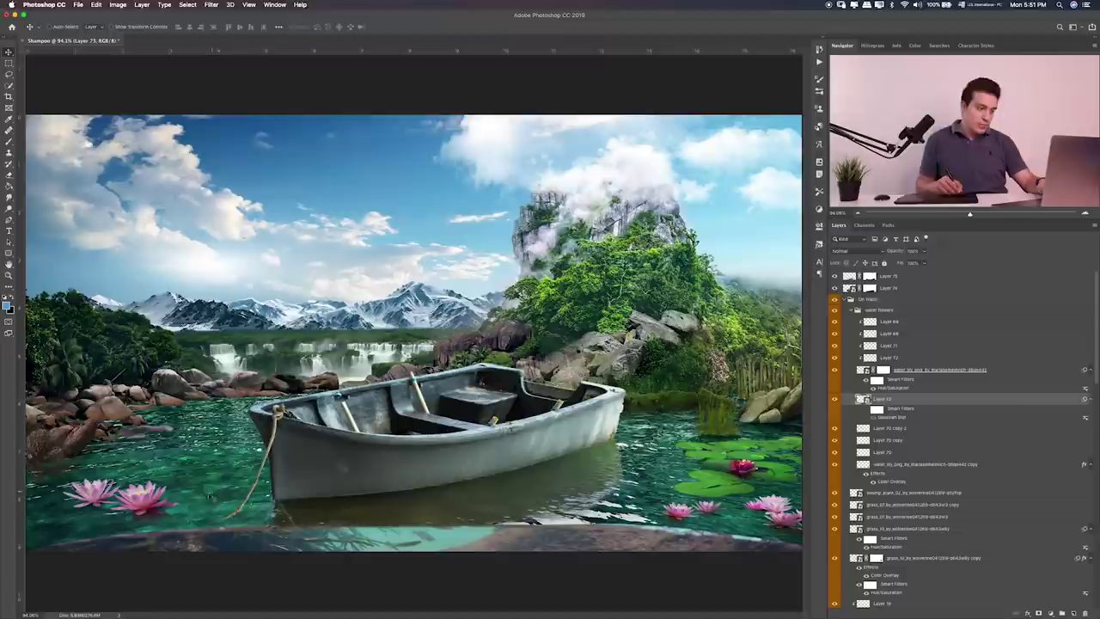
Step: Collapse On Water, select Layer 75, and drag Hue/Saturation's Hue to +79
click(849, 299)
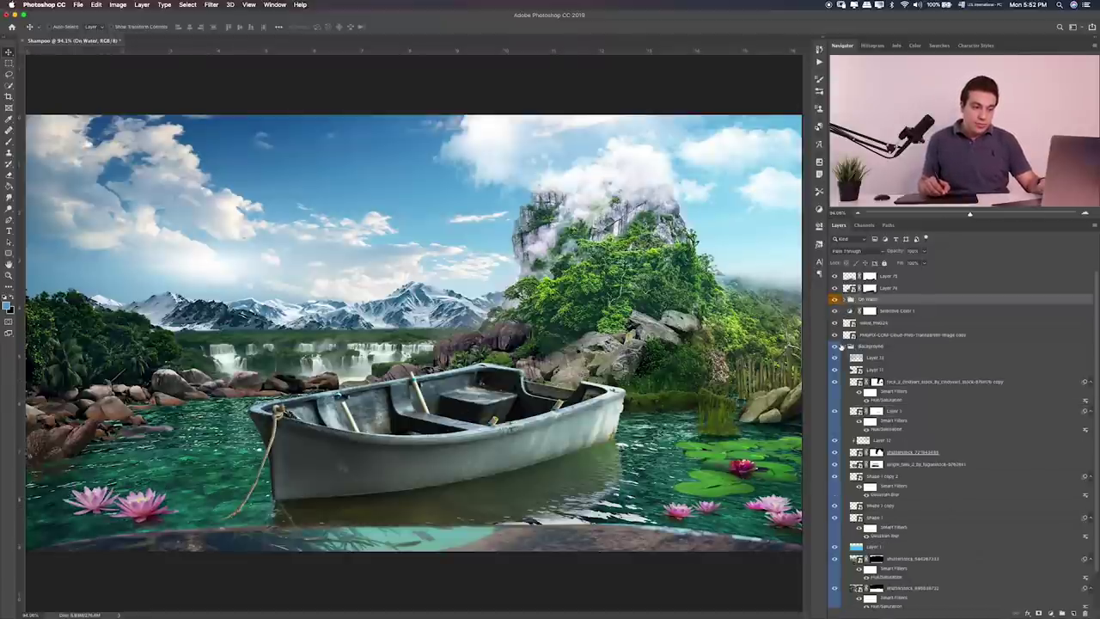
click(842, 347)
click(913, 288)
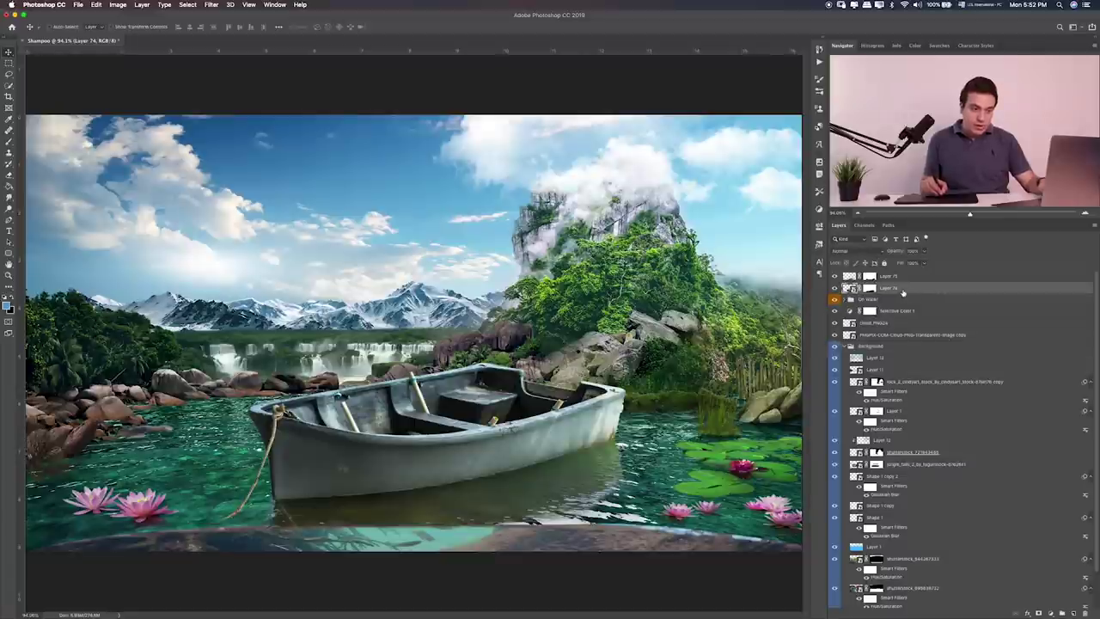
click(912, 276)
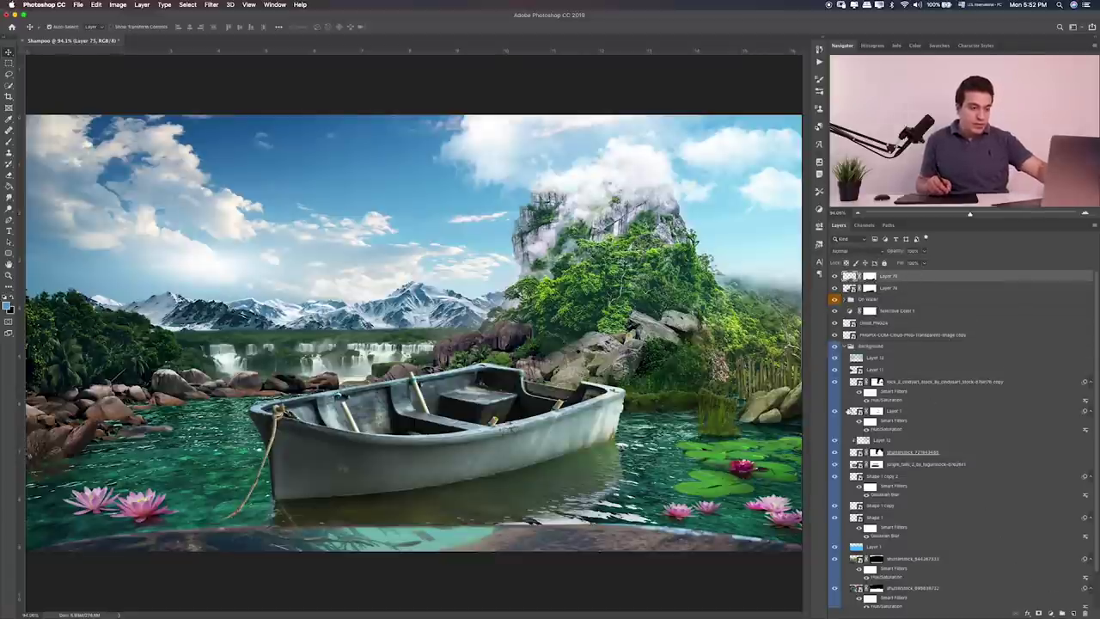
key(ctrl+u)
drag(586, 341, 609, 343)
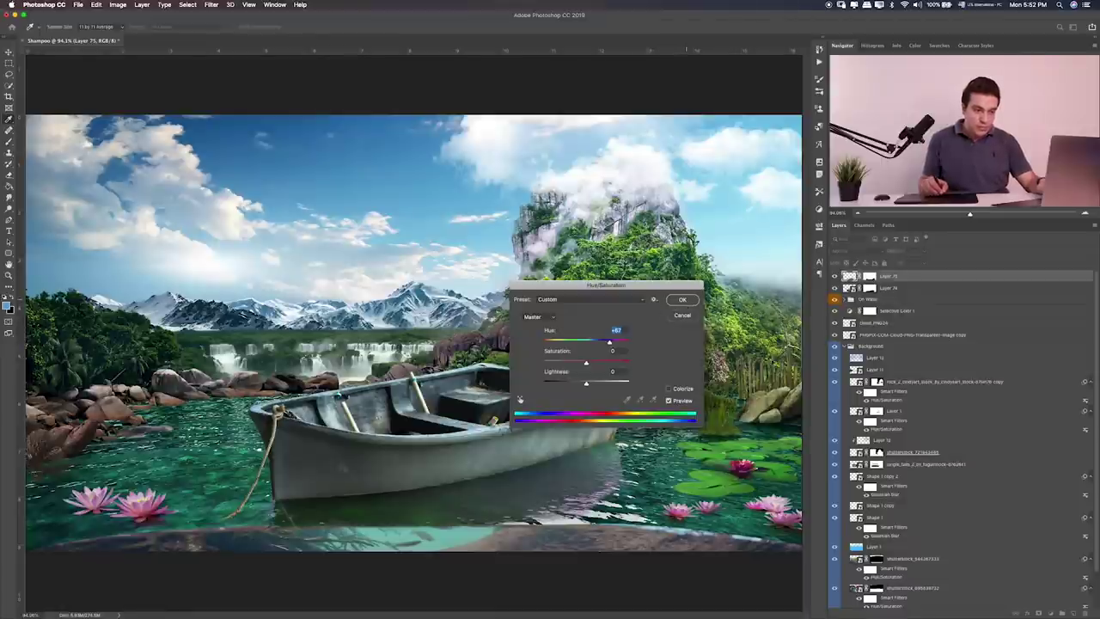
Step: Apply the hue change and darken the pink reflection beside the boat on a new layer above Layer 13
click(681, 314)
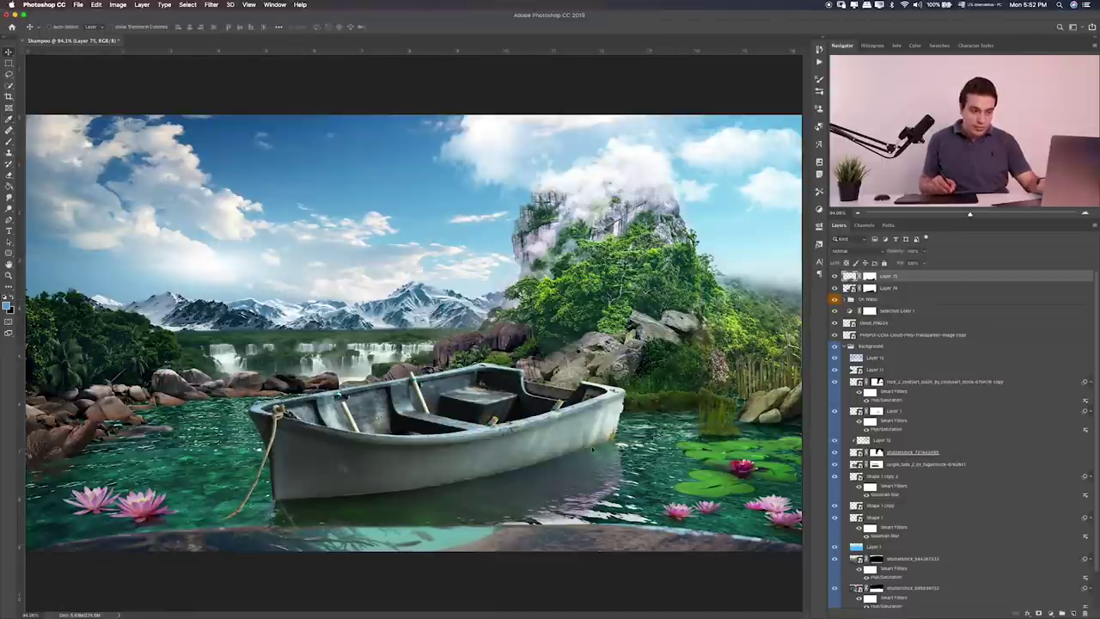
click(916, 359)
click(1069, 613)
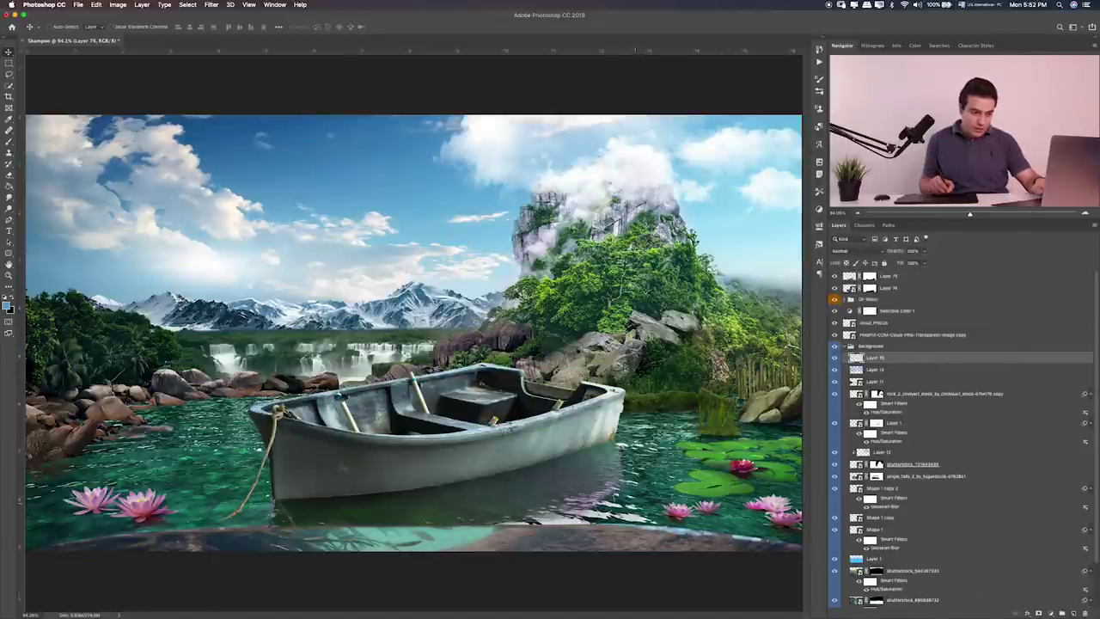
key(b)
mouse_move(617, 491)
mouse_down()
mouse_move(567, 520)
mouse_move(619, 516)
mouse_up()
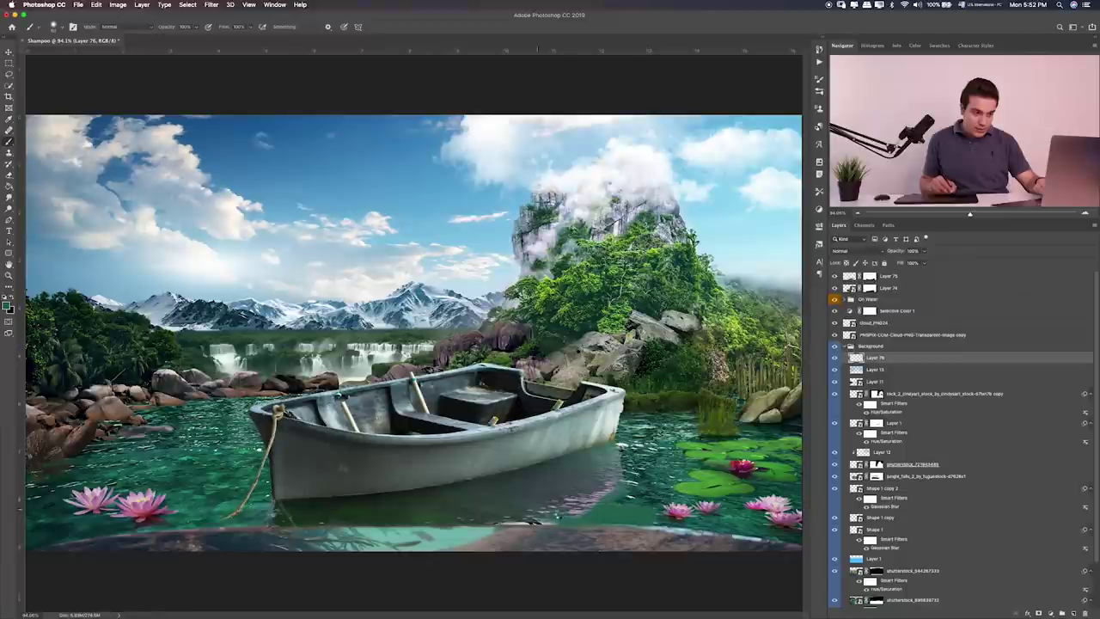
Step: Preview other blend modes on reflection Layer 75, keep it Normal, and add Layer 77 above
key(v)
key(shift+plus)
key(shift+plus)
key(shift+plus)
key(shift+plus)
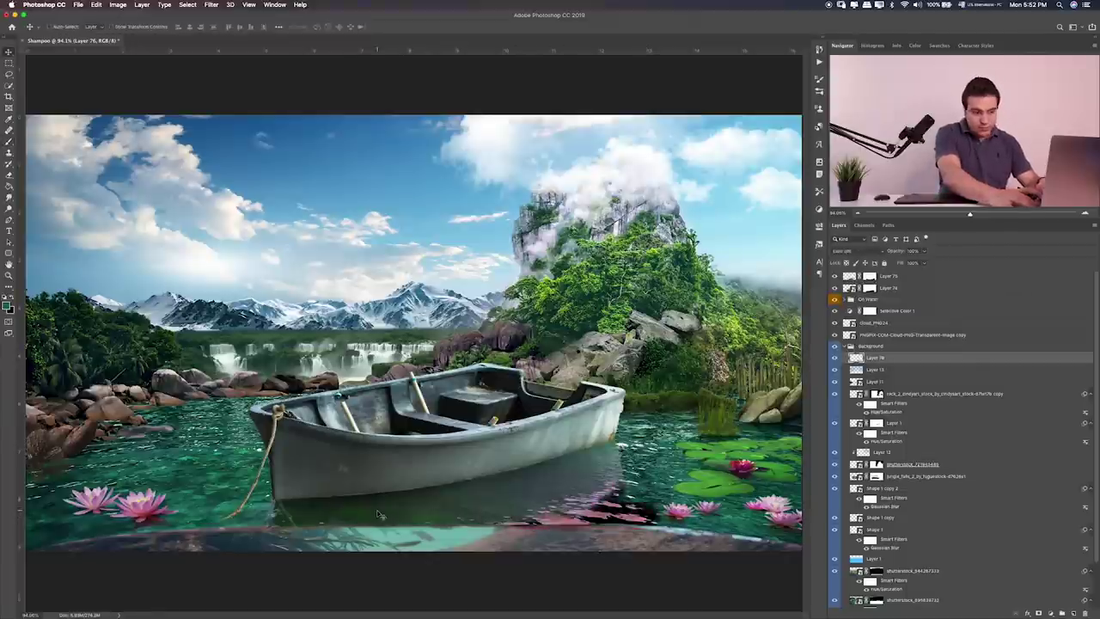
key(shift+plus)
key(shift+plus)
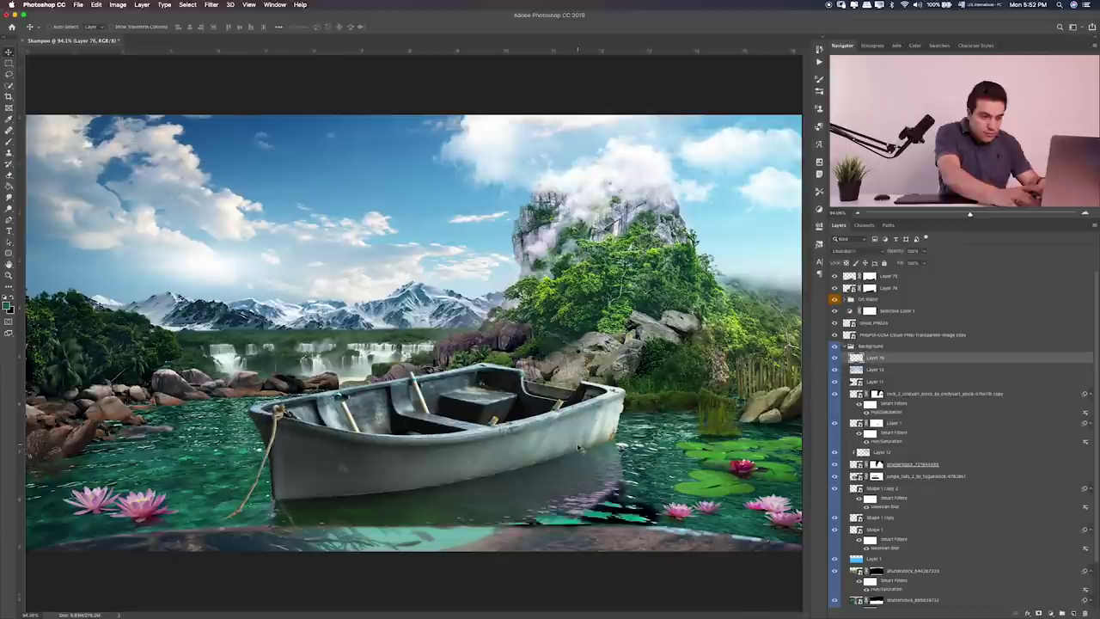
key(e)
click(885, 276)
click(855, 250)
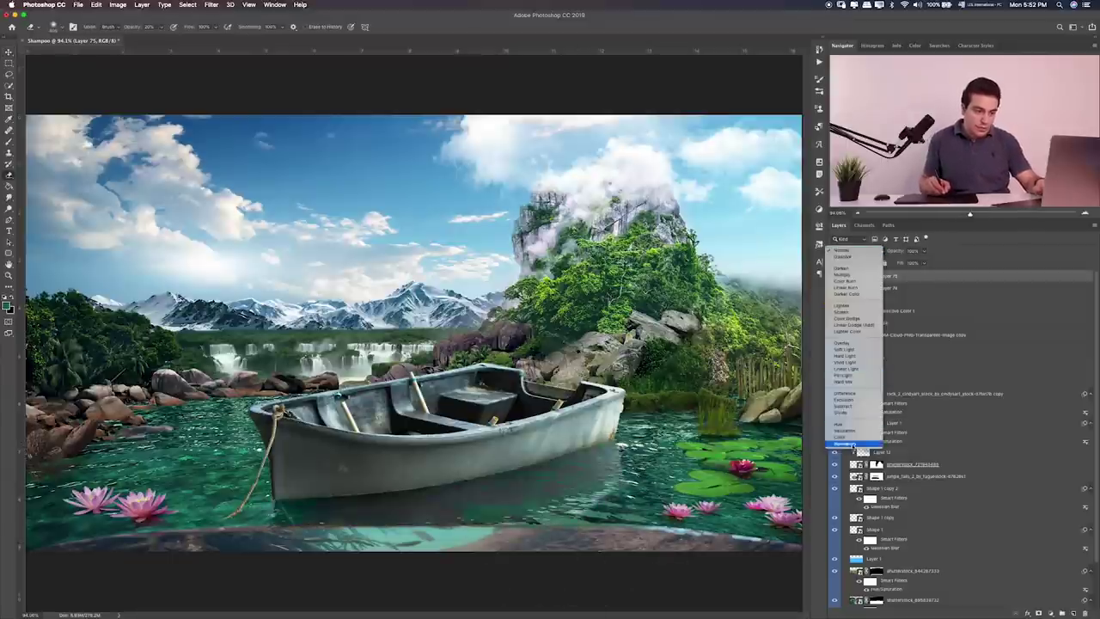
key(Escape)
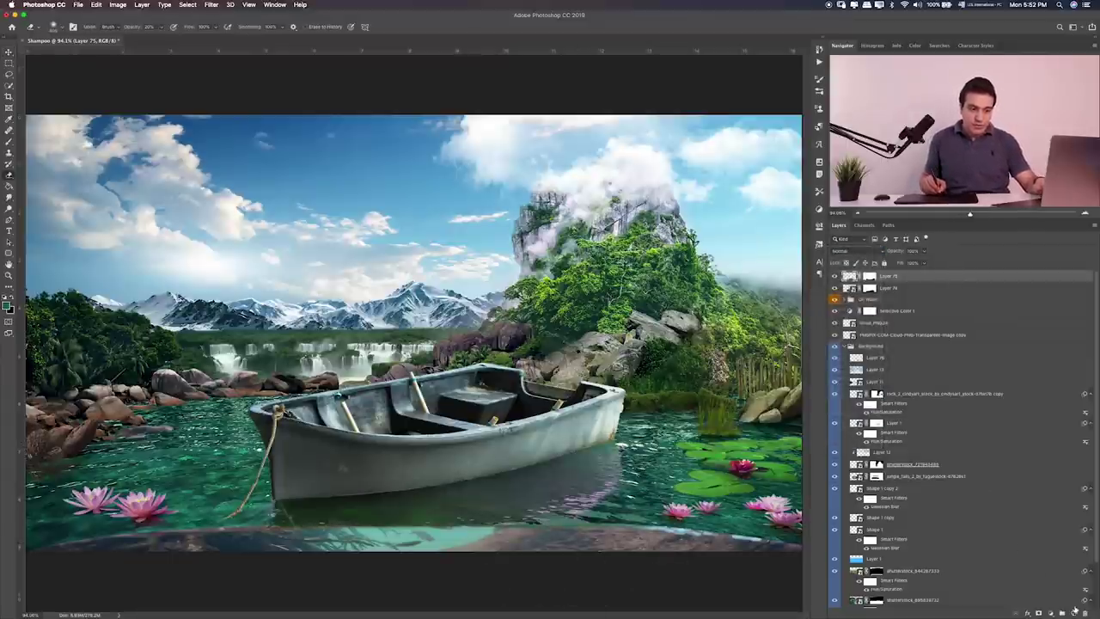
click(1074, 610)
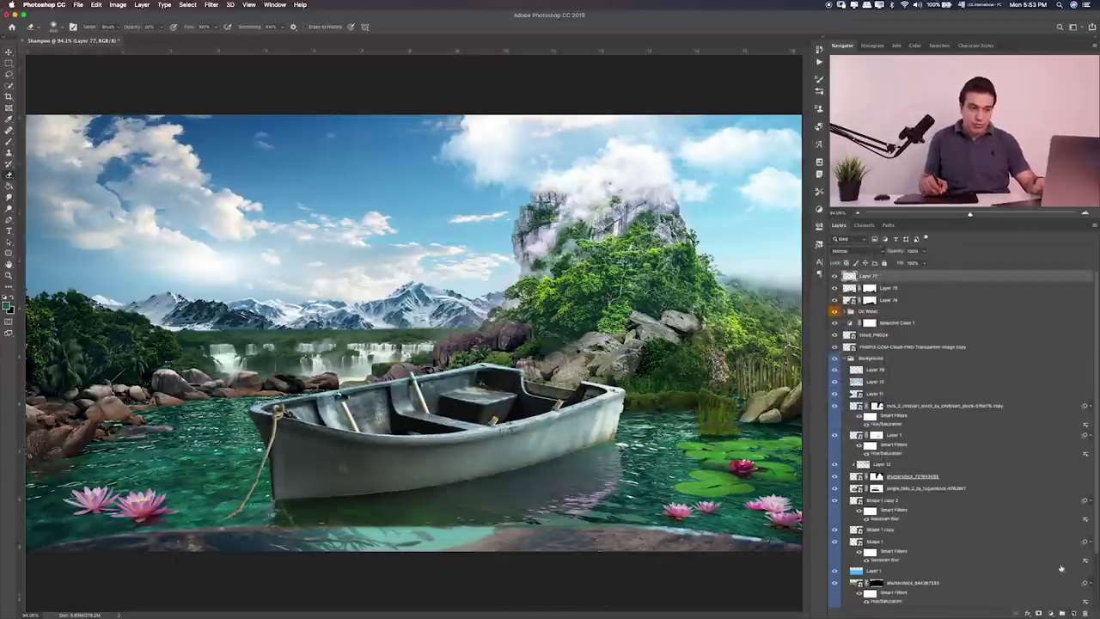
Step: Clip Layer 77 to the reflection, brush teal under the hull, and set it to Soft Light
alt+click(920, 280)
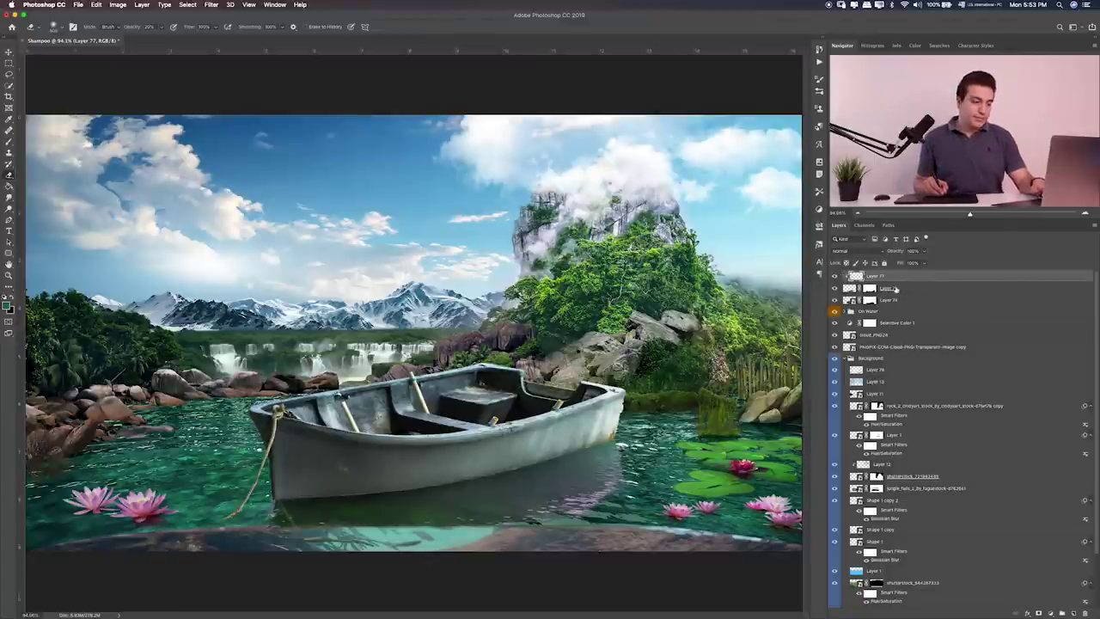
key(b)
mouse_move(578, 456)
mouse_down()
mouse_move(550, 507)
mouse_move(310, 499)
mouse_up()
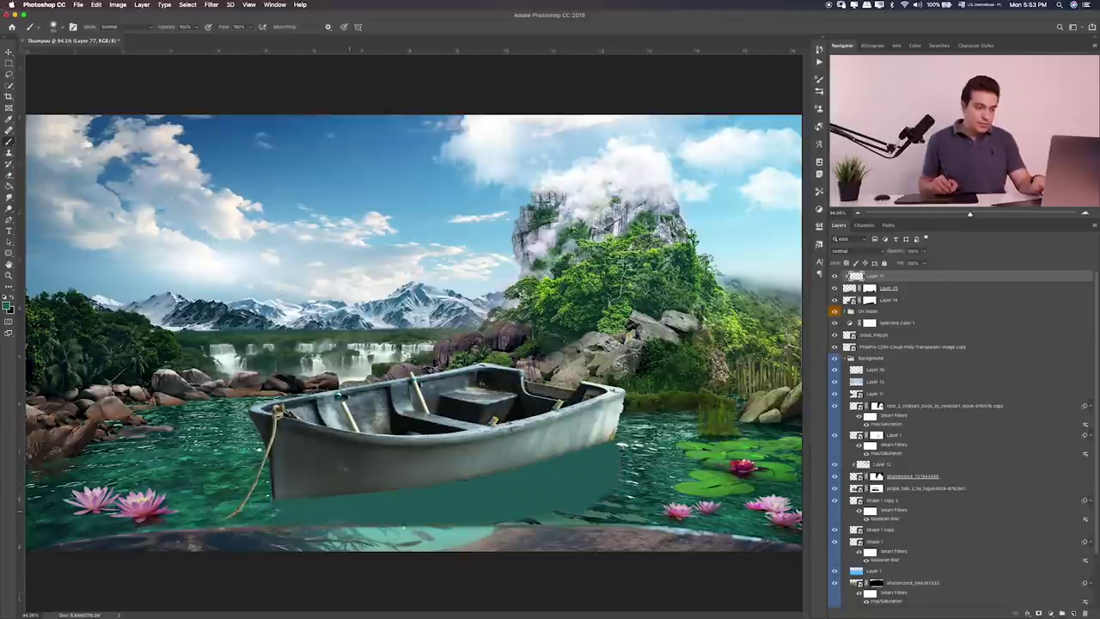
key(v)
key(shift+plus)
key(shift+plus)
key(shift+plus)
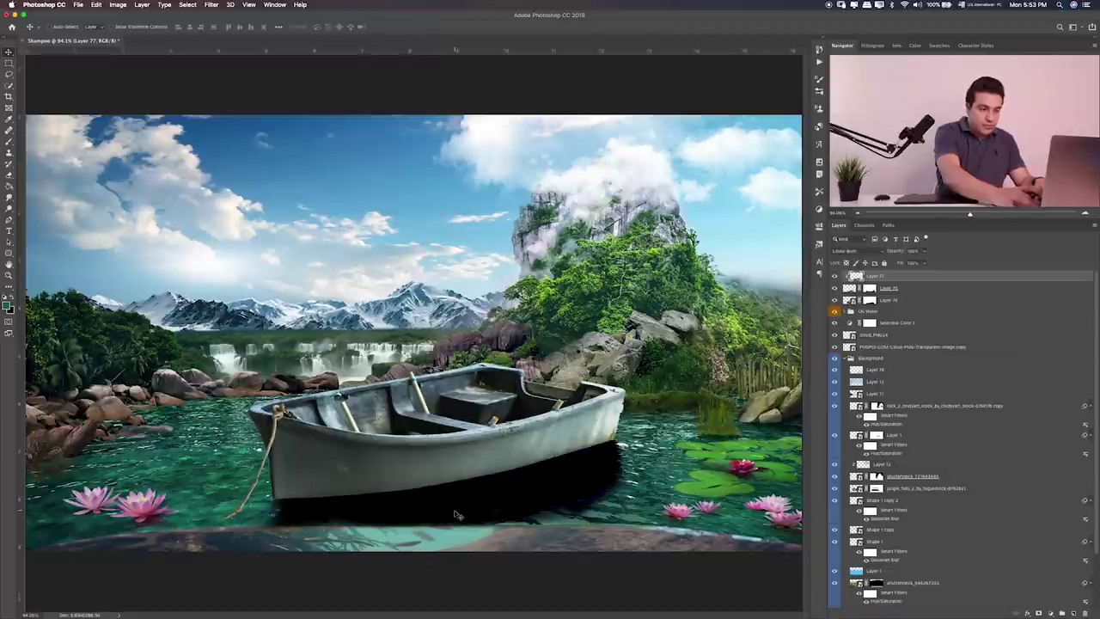
key(shift+plus)
key(shift+plus)
key(shift+plus)
key(shift+plus)
key(shift+plus)
key(shift+plus)
key(shift+plus)
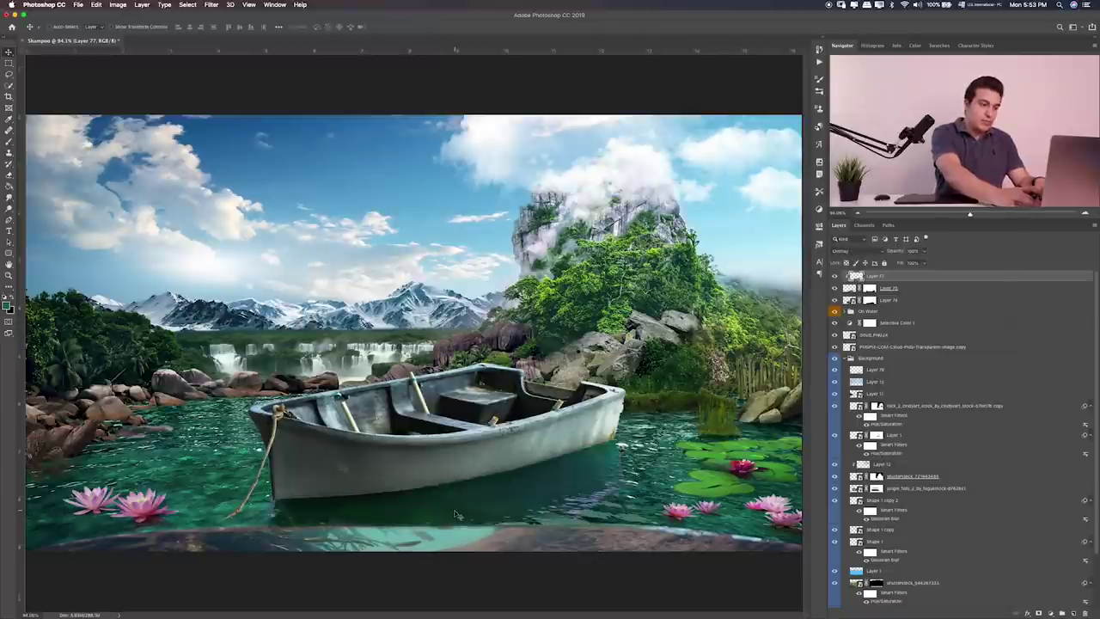
key(shift+plus)
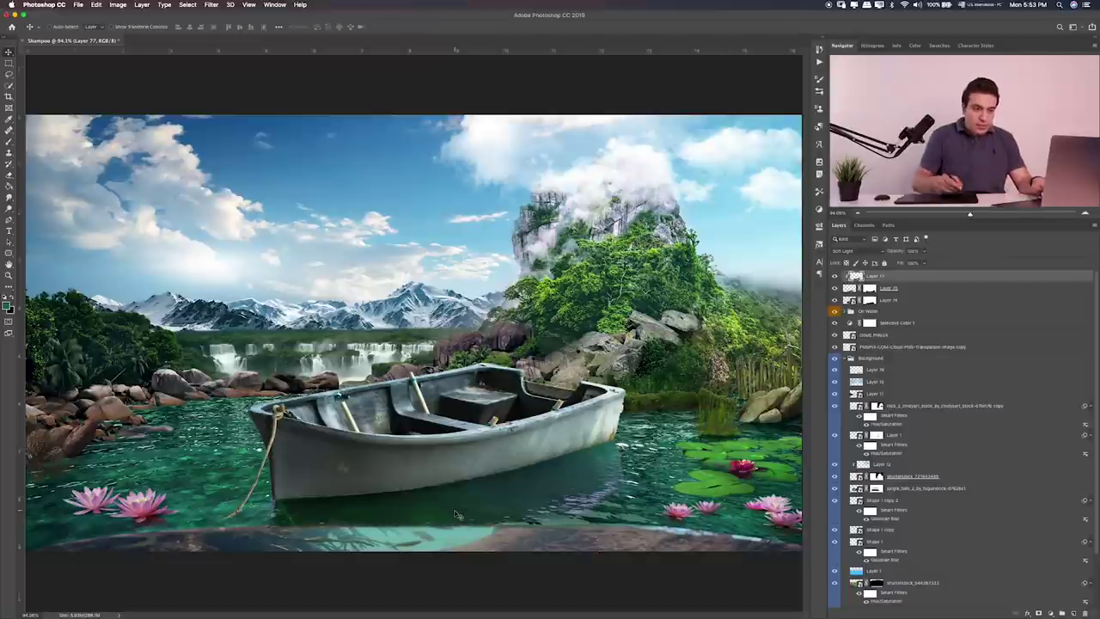
Step: Fade the reflection below the stern with a 40% stroke on Layer 75's mask
click(870, 288)
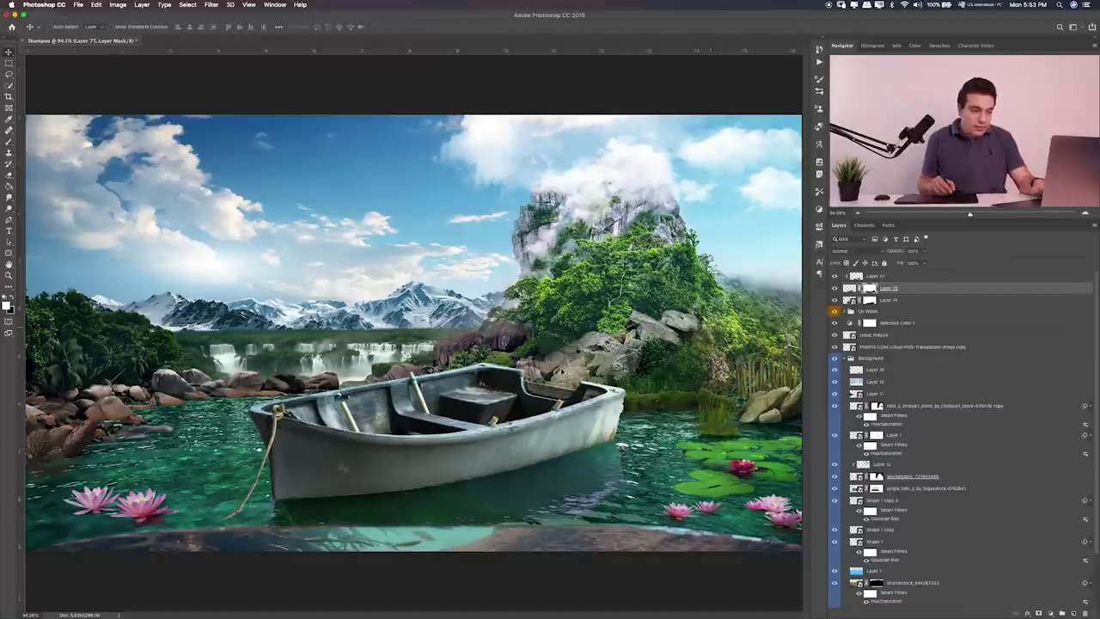
key(b)
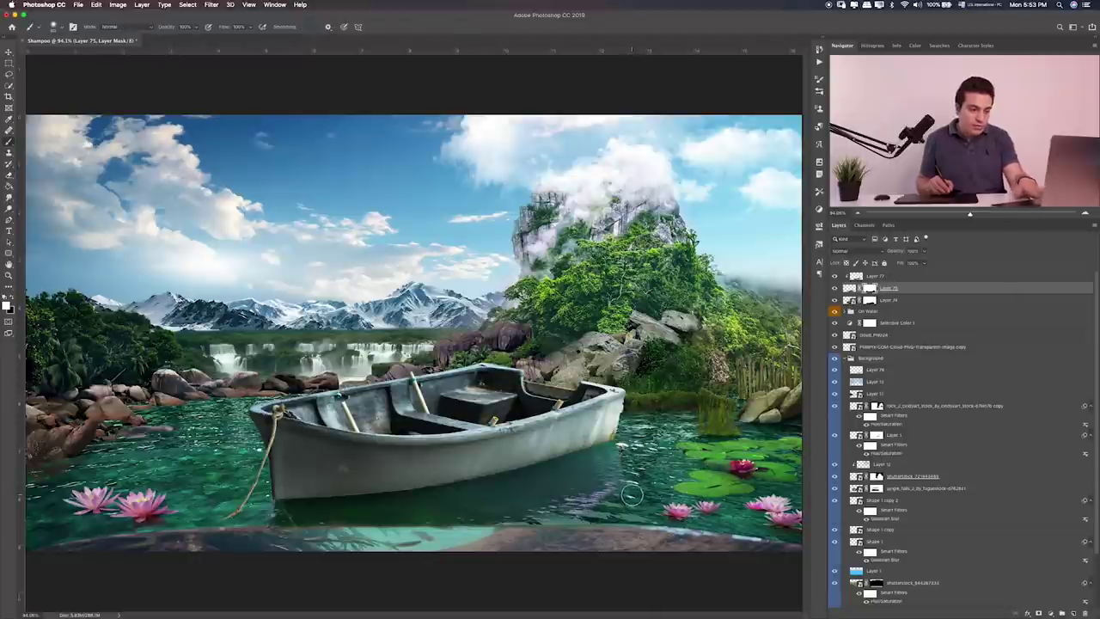
key(4)
drag(638, 489, 508, 520)
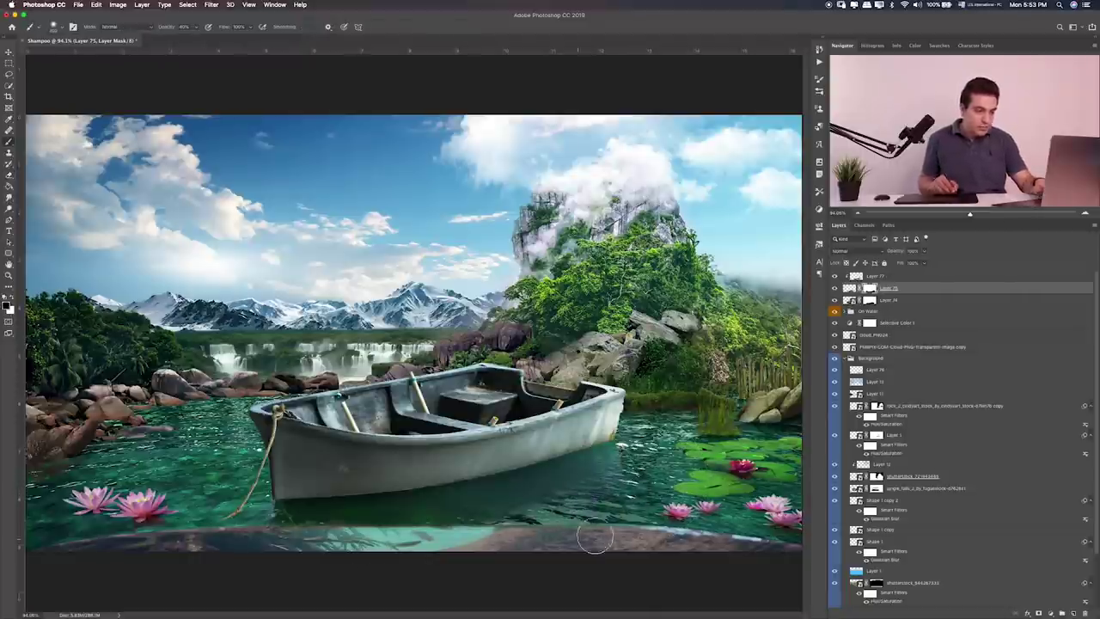
key(alt+bracketleft)
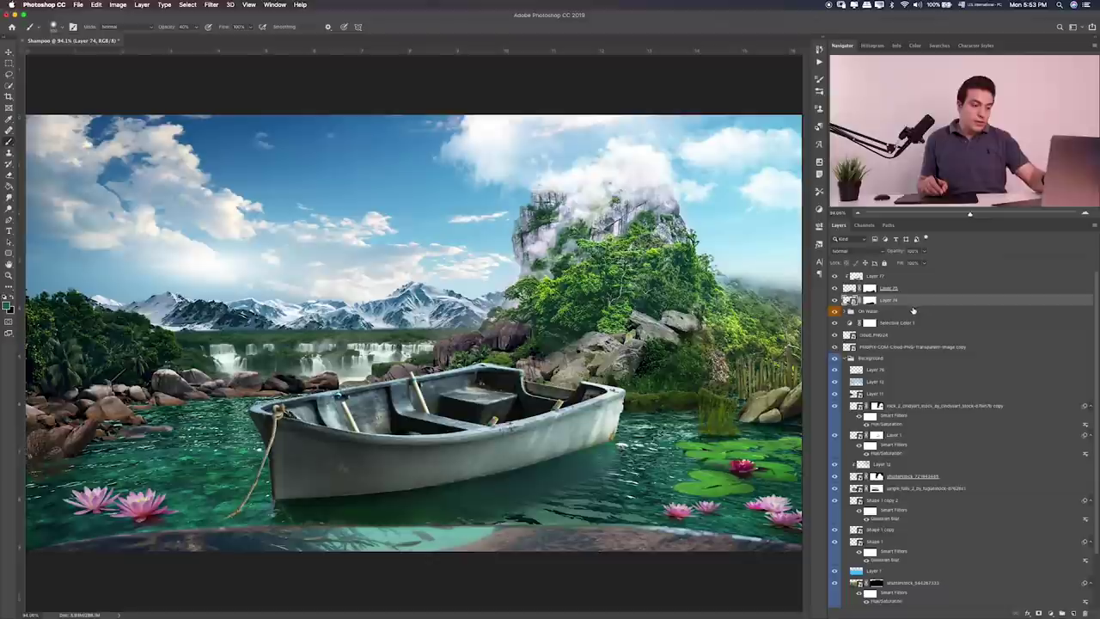
key(ctrl+u)
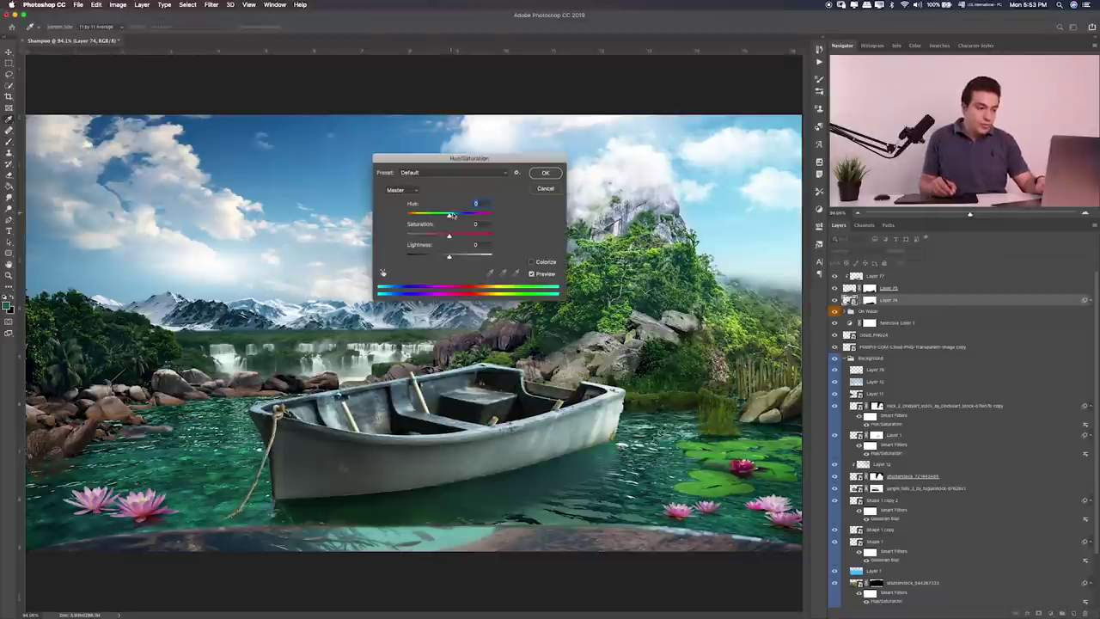
Step: Discard the boat's hue test and add a new empty Layer 78 above the boat
mouse_move(452, 215)
mouse_down()
mouse_move(470, 216)
mouse_move(451, 217)
mouse_up()
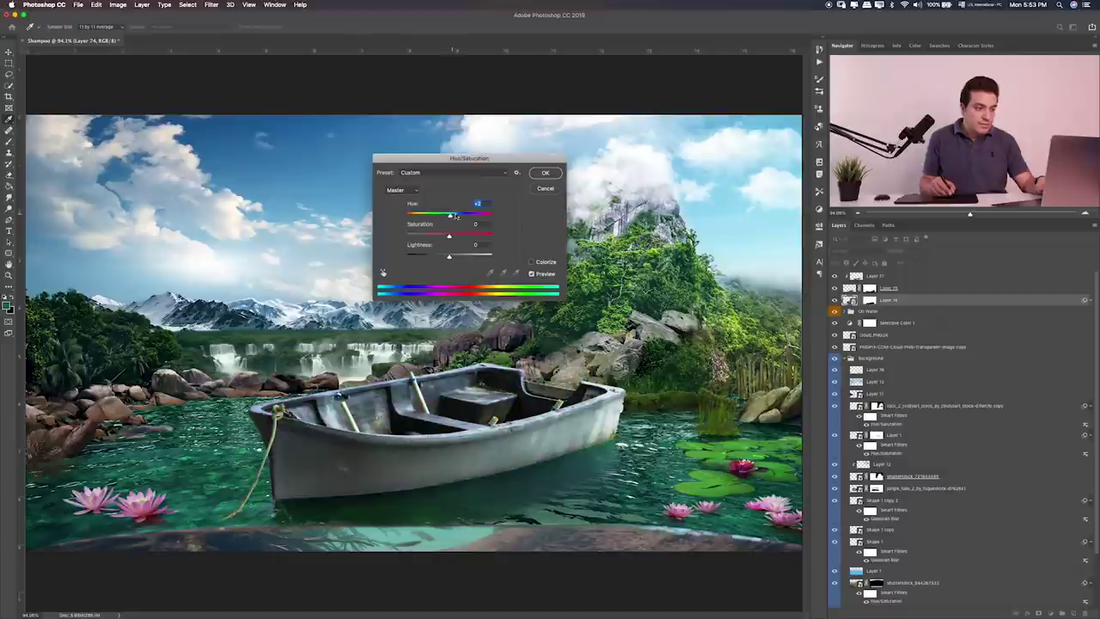
key(Return)
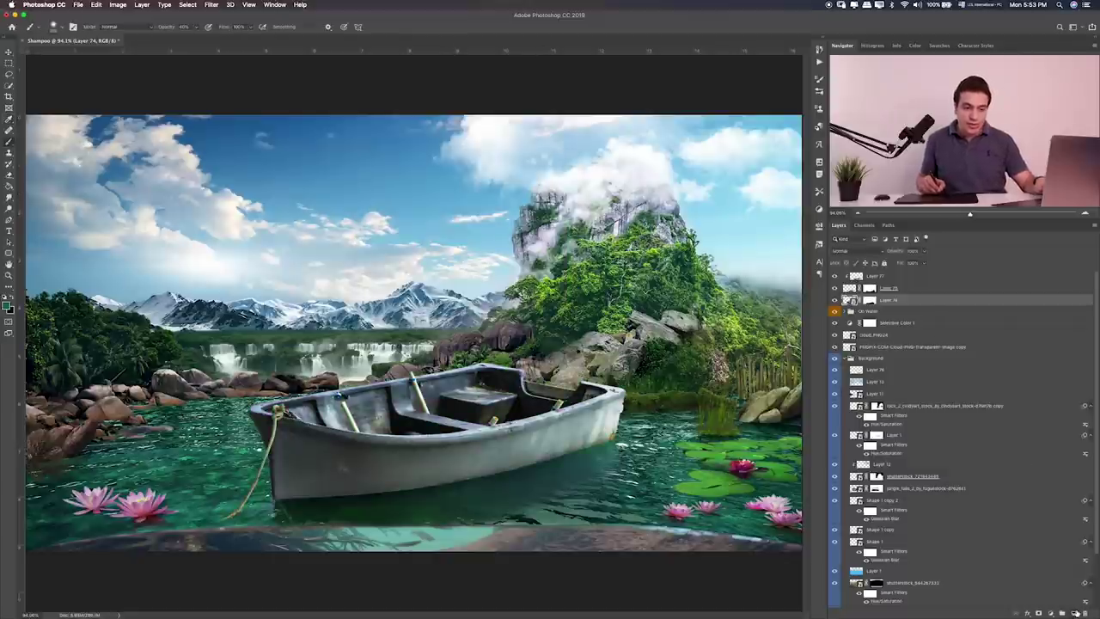
click(1075, 613)
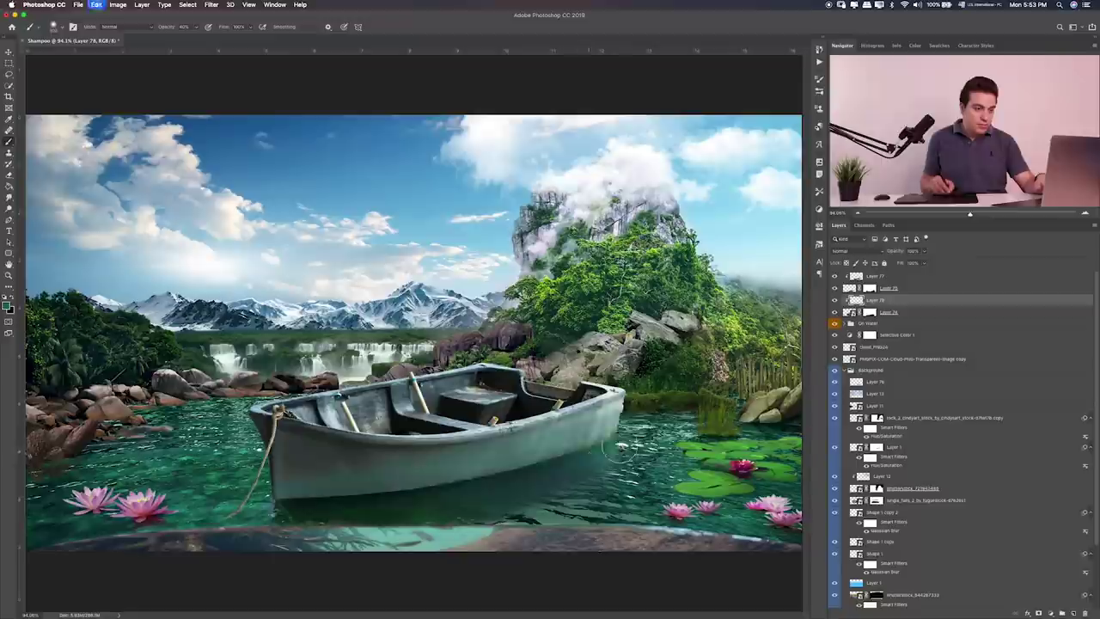
Step: Paint a light tint over the boat's right side, blur it 40.2 px, and add Layer 79
drag(464, 412, 619, 442)
key(v)
key(shift+plus)
key(shift+plus)
key(shift+plus)
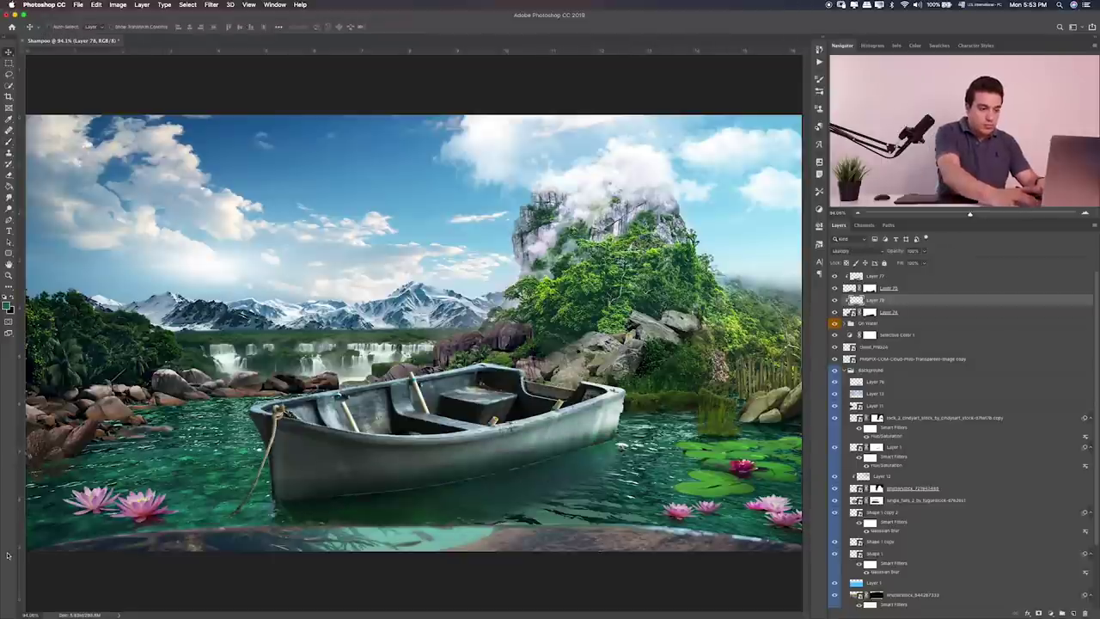
click(211, 4)
mouse_move(209, 226)
click(352, 143)
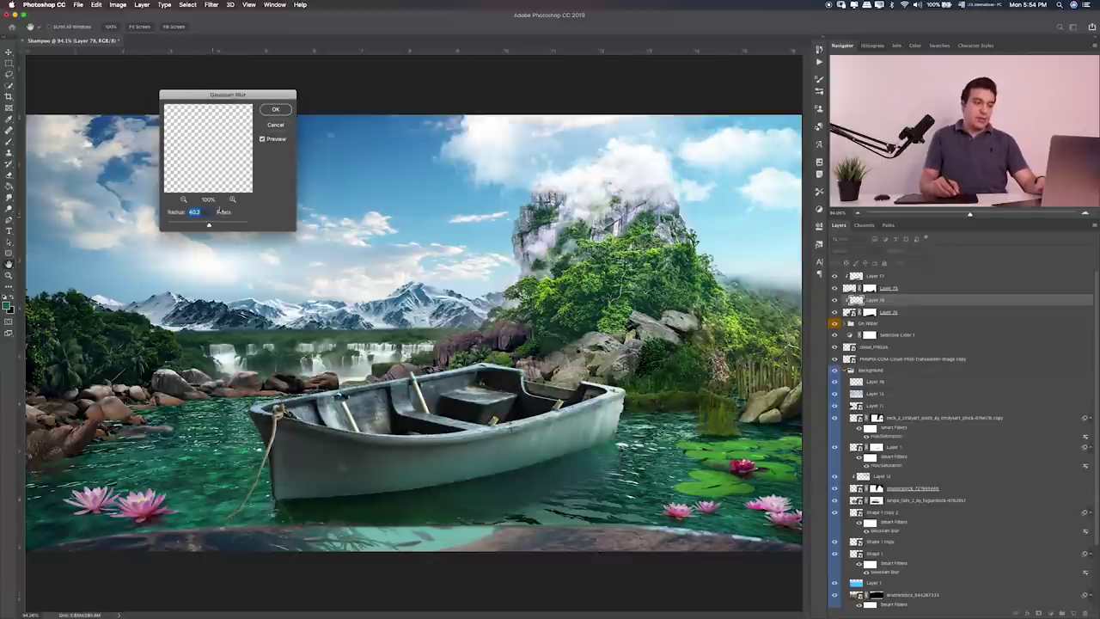
click(275, 109)
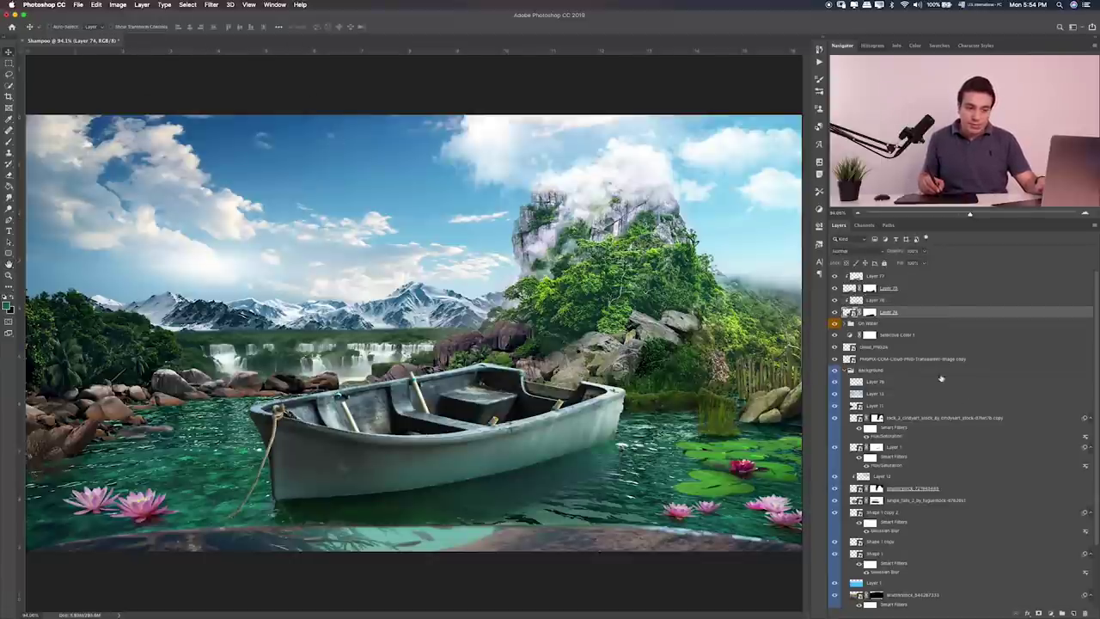
click(1073, 613)
key(b)
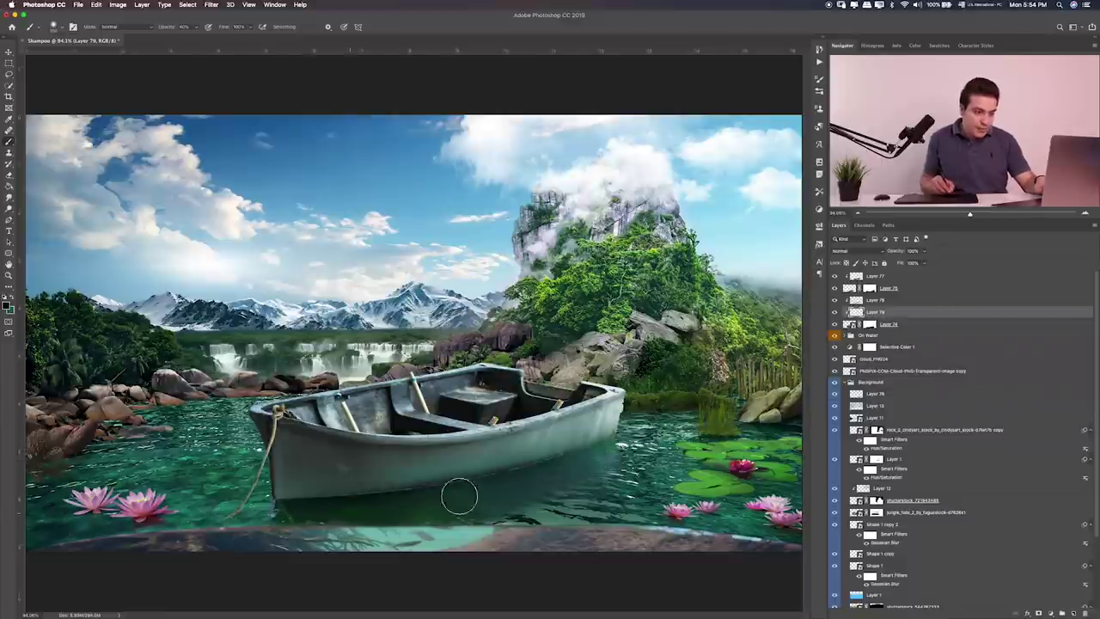
Step: Compare the reflection on and off, then add a new Layer 80 above teal tint Layer 77
click(836, 289)
click(835, 289)
click(876, 275)
key(v)
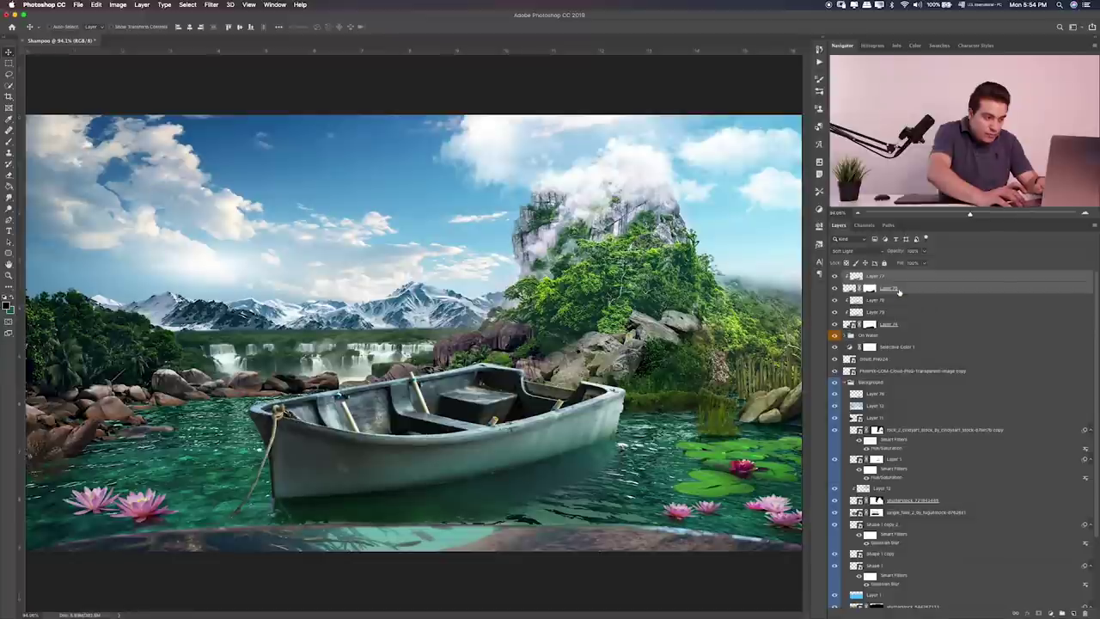
click(1071, 611)
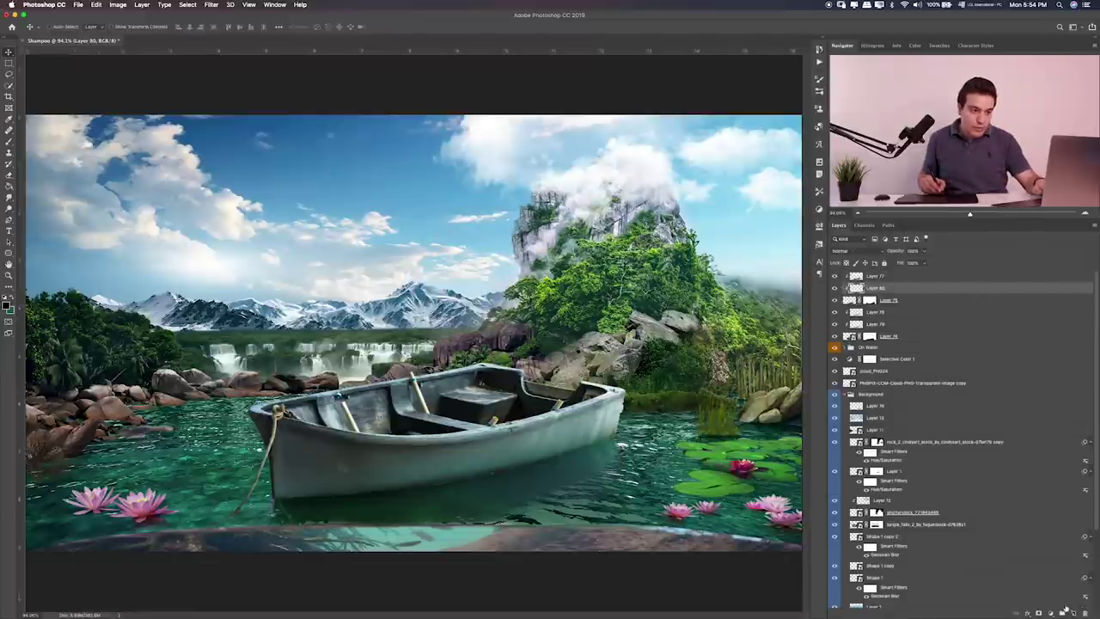
Step: Cycle Layer 80 through blend modes to Overlay, toggling layers to compare the result
key(b)
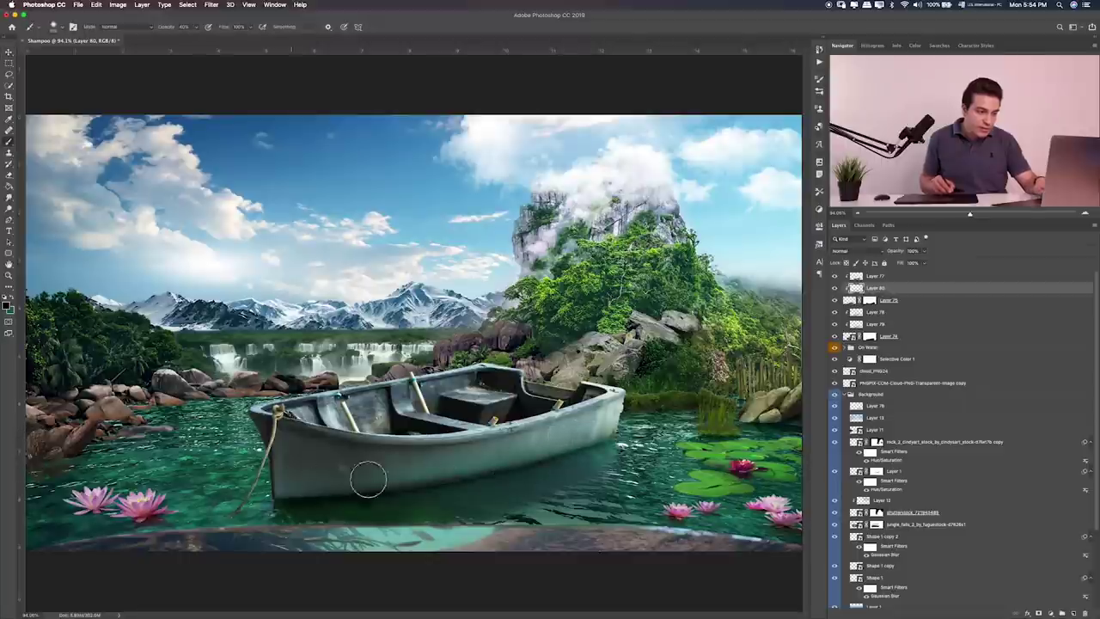
key(v)
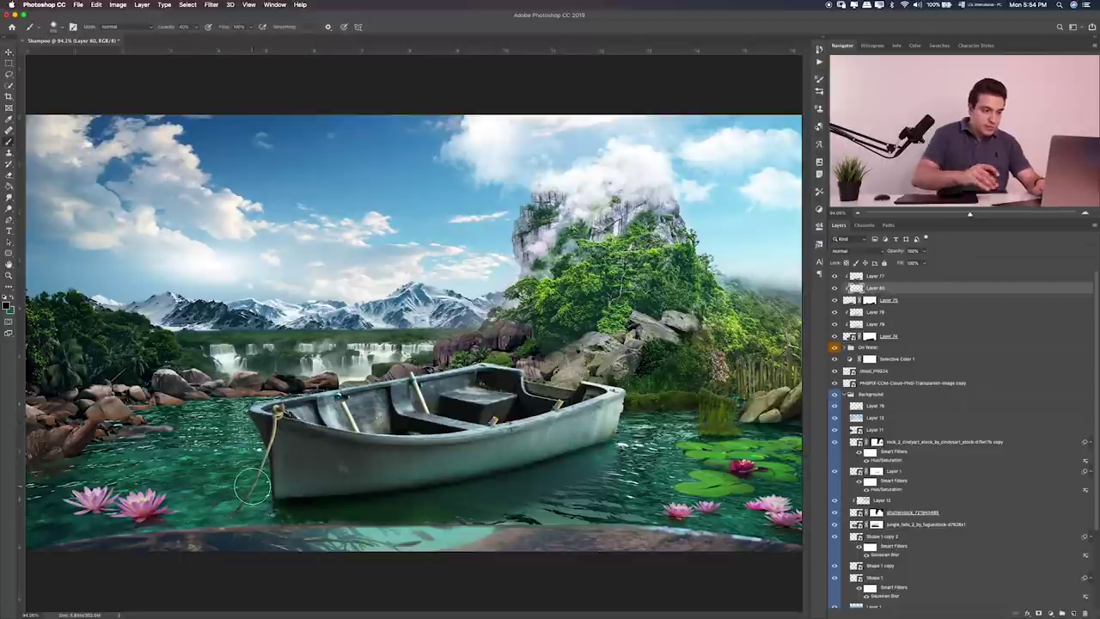
key(shift+plus)
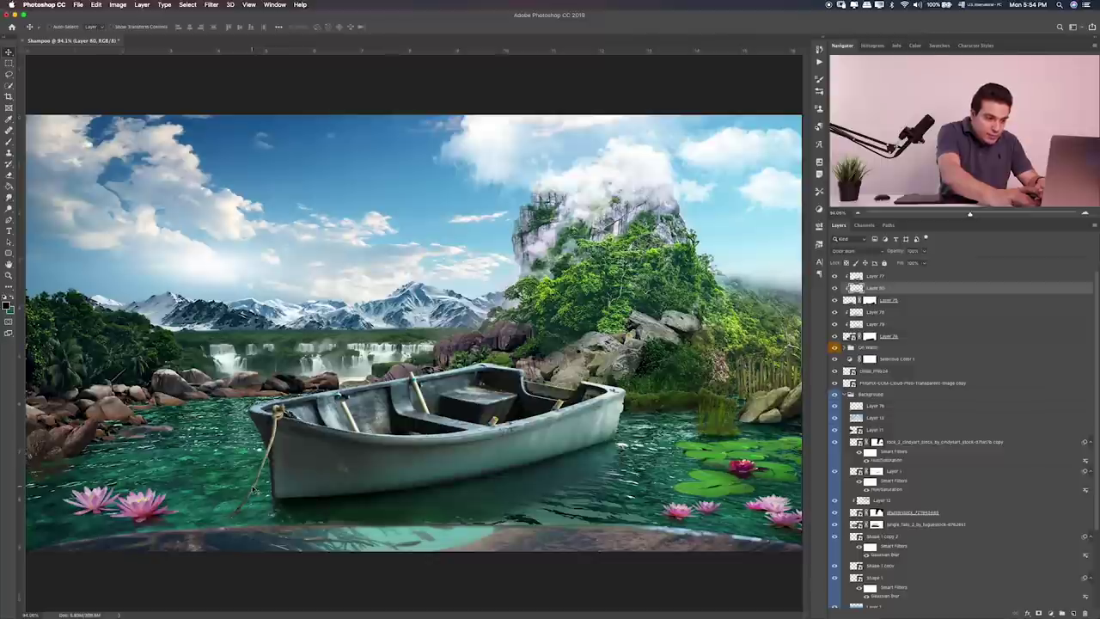
key(shift+plus)
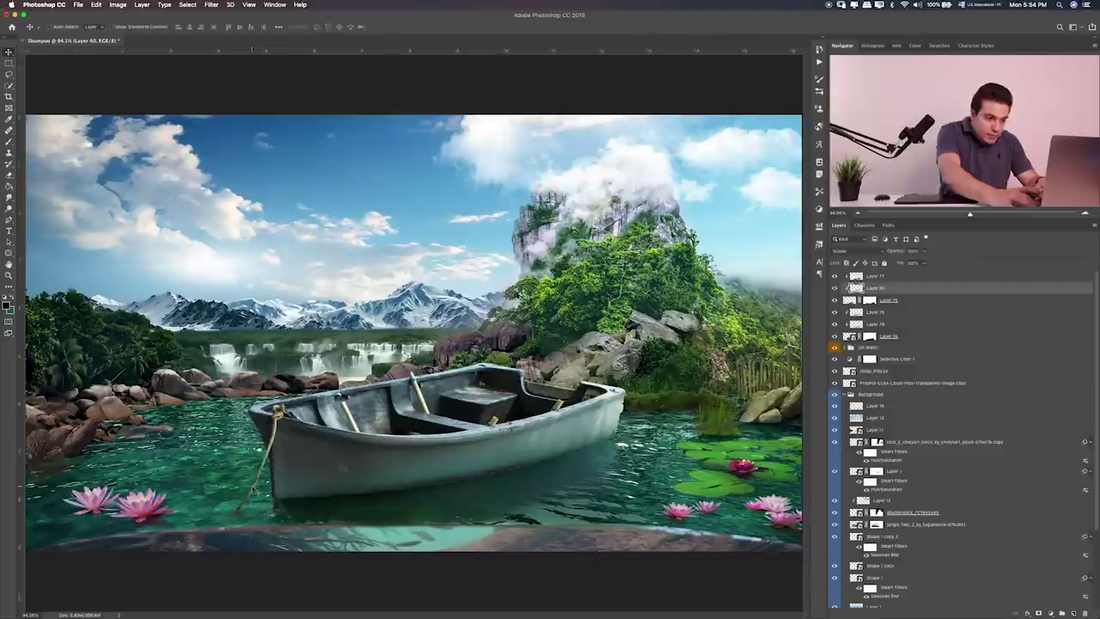
key(shift+plus)
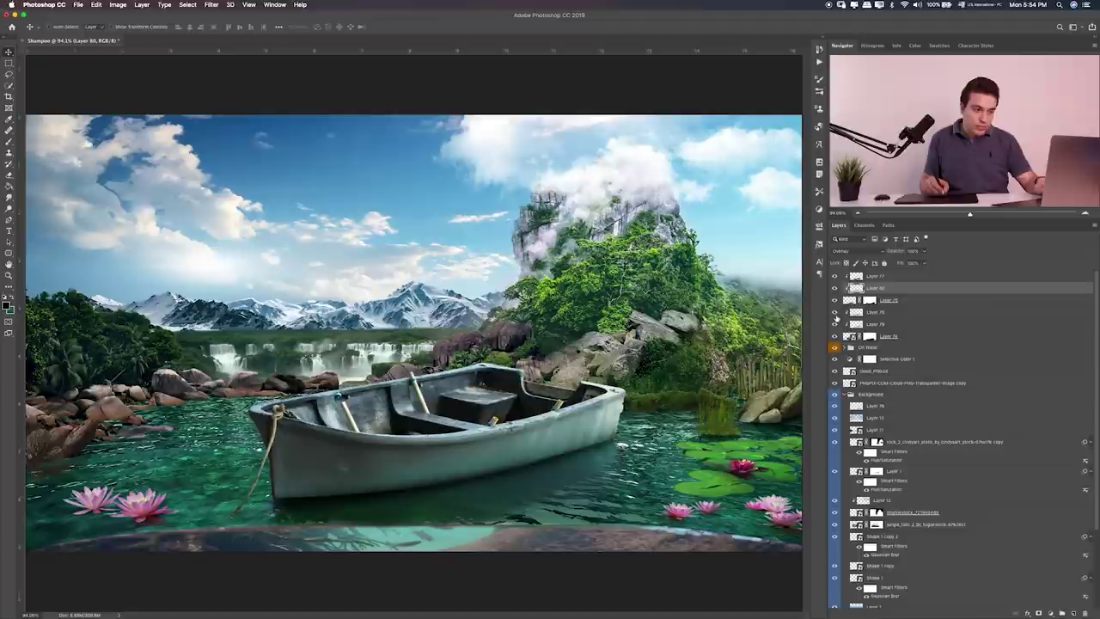
click(834, 317)
click(833, 317)
click(833, 325)
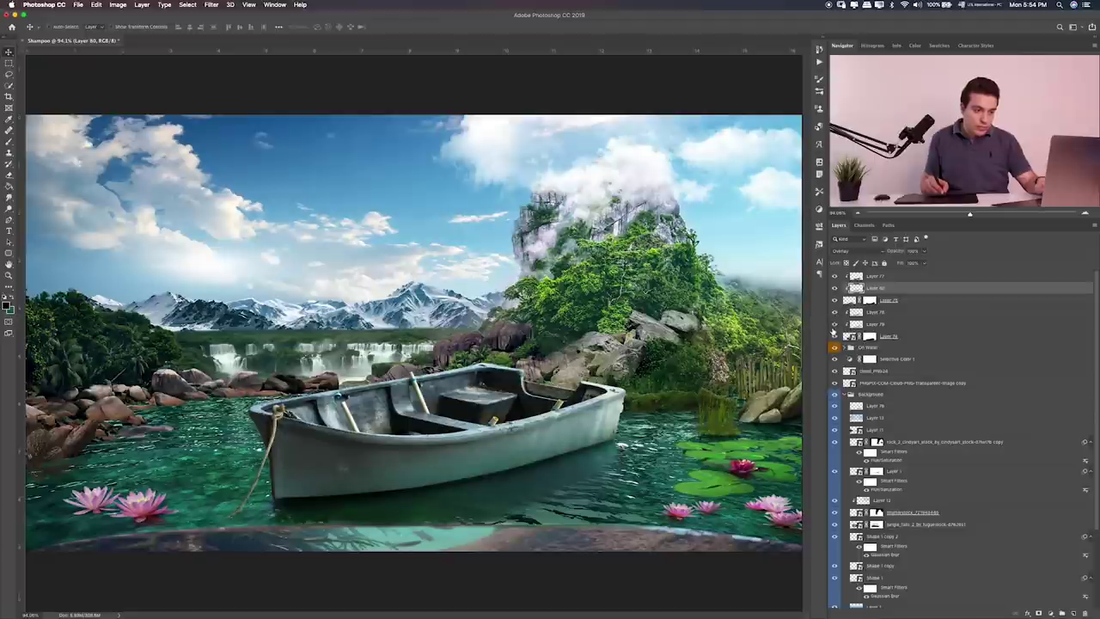
click(833, 325)
Step: Apply a 40.2-pixel Gaussian Blur to Layer 79's light wash
click(876, 324)
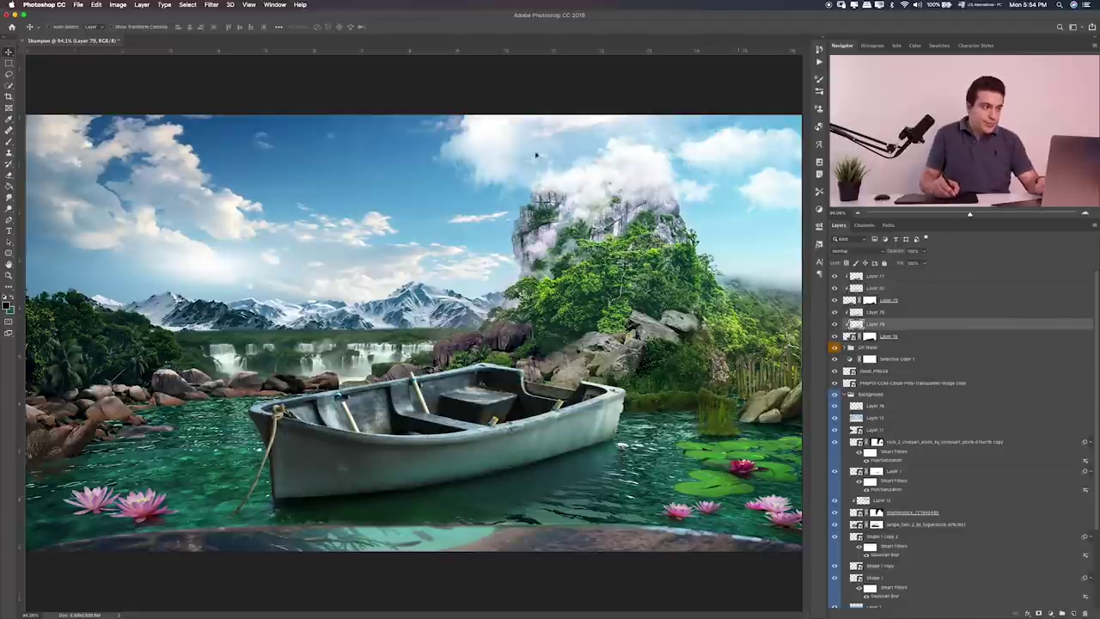
click(213, 6)
mouse_move(257, 106)
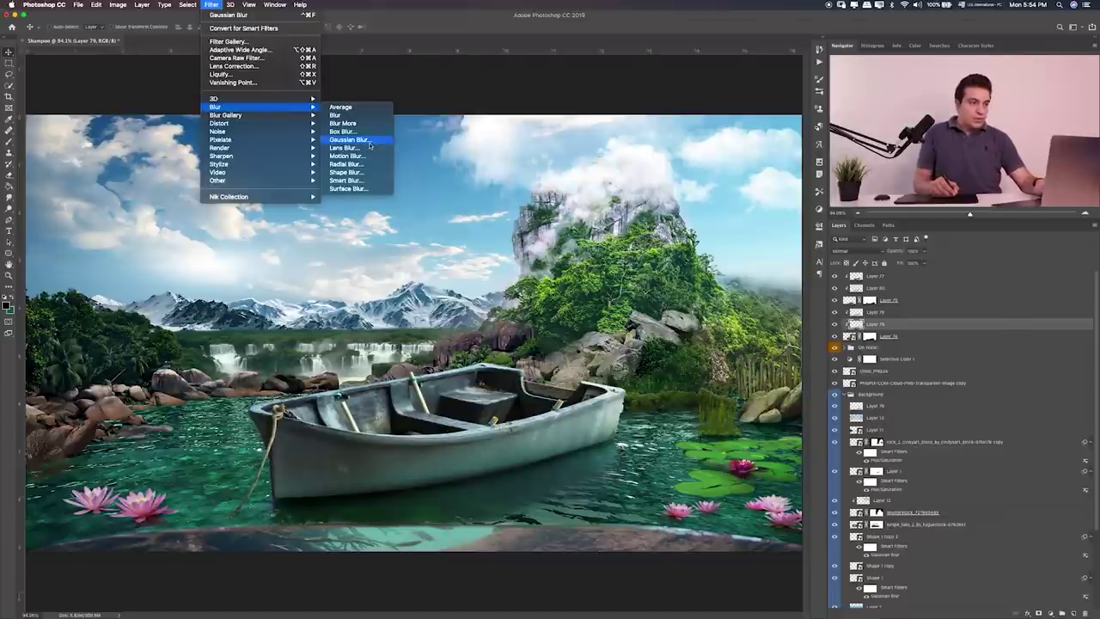
click(369, 146)
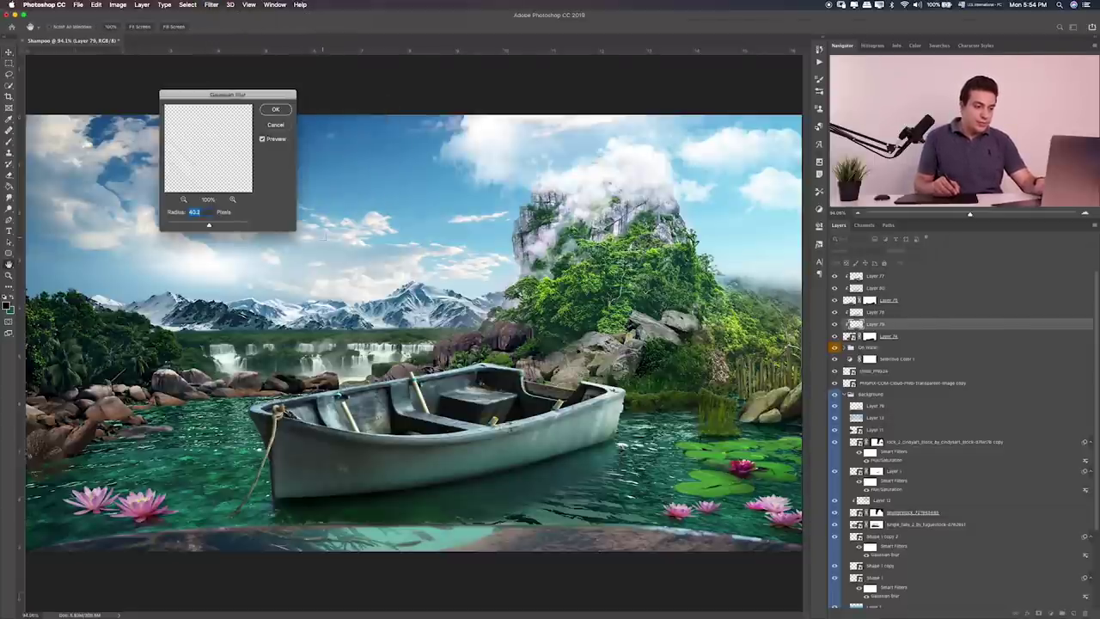
click(280, 112)
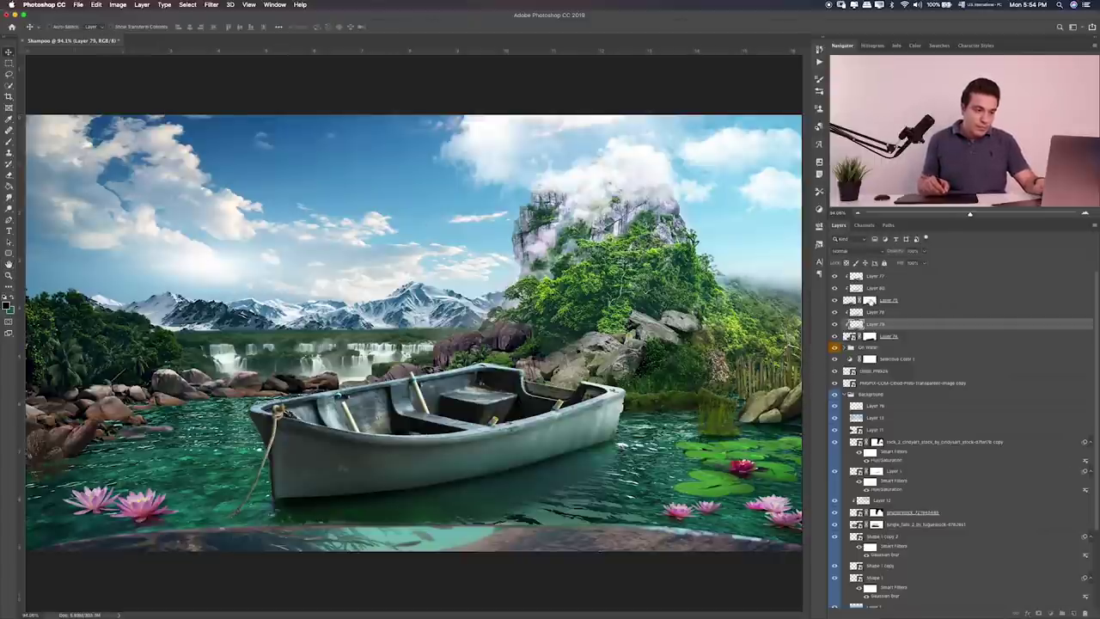
click(869, 299)
key(b)
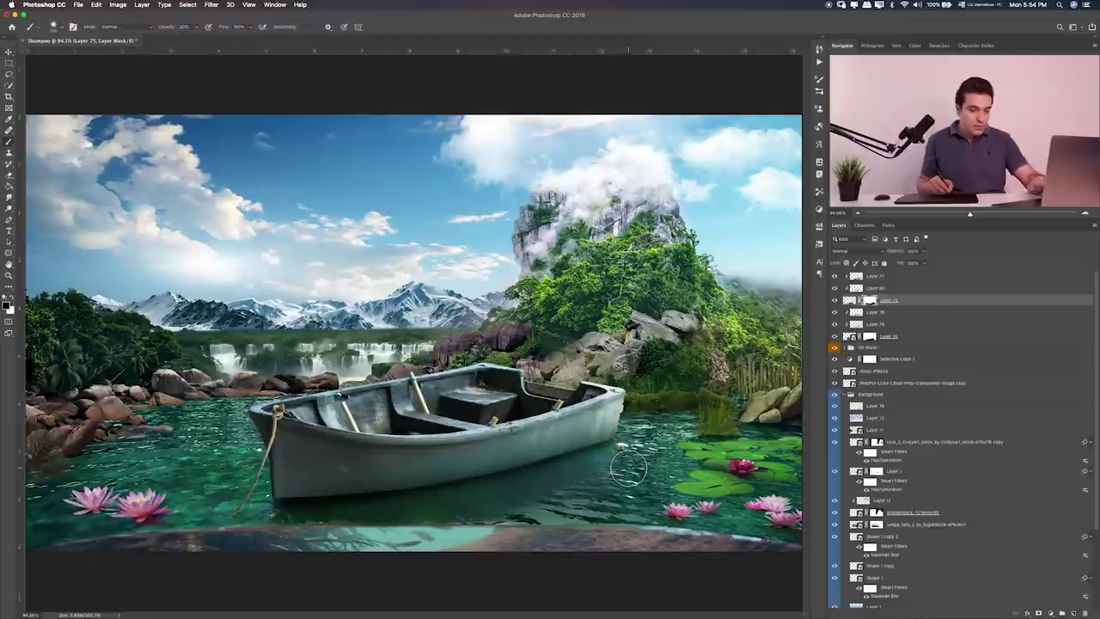
Step: Try a mask stroke on Layer 75 over the water, undo it, and check the water beneath the boat
drag(510, 505, 602, 503)
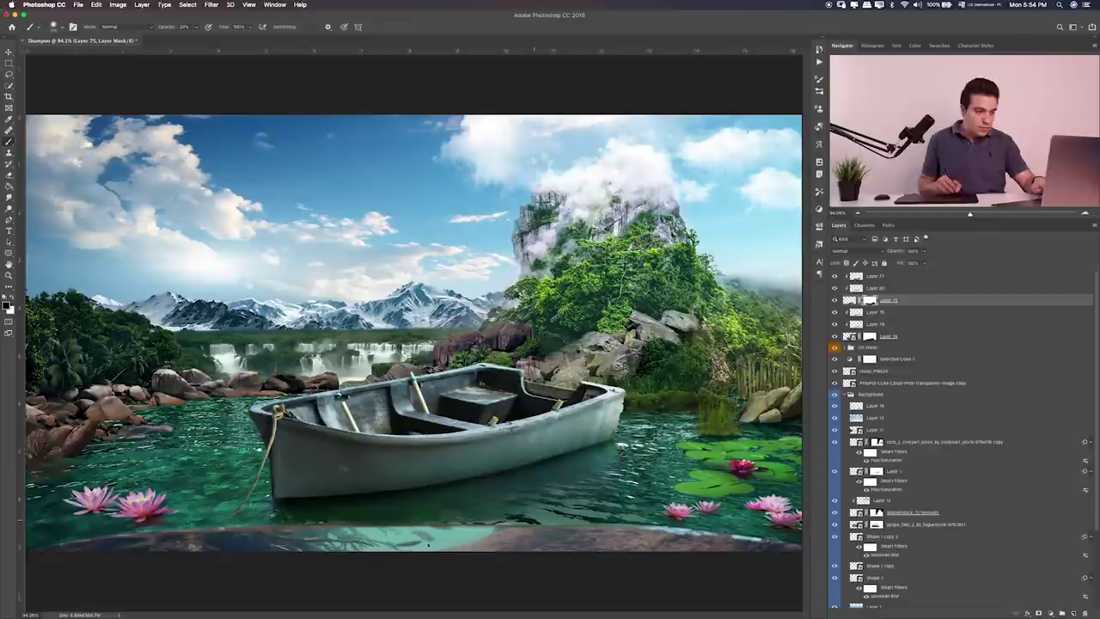
key(ctrl+z)
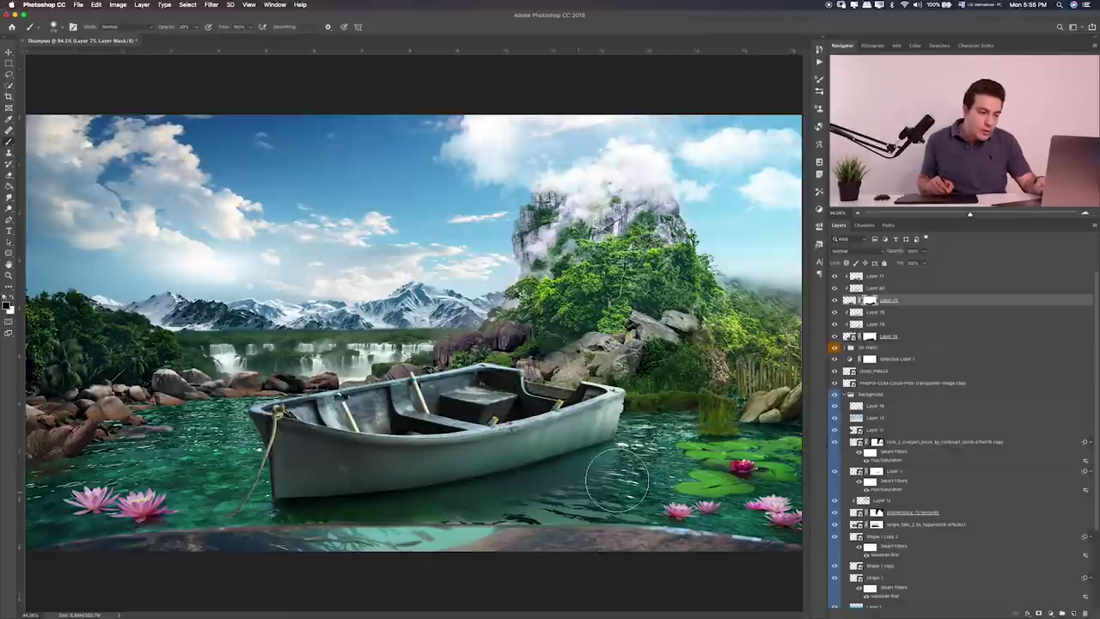
key(ctrl+z)
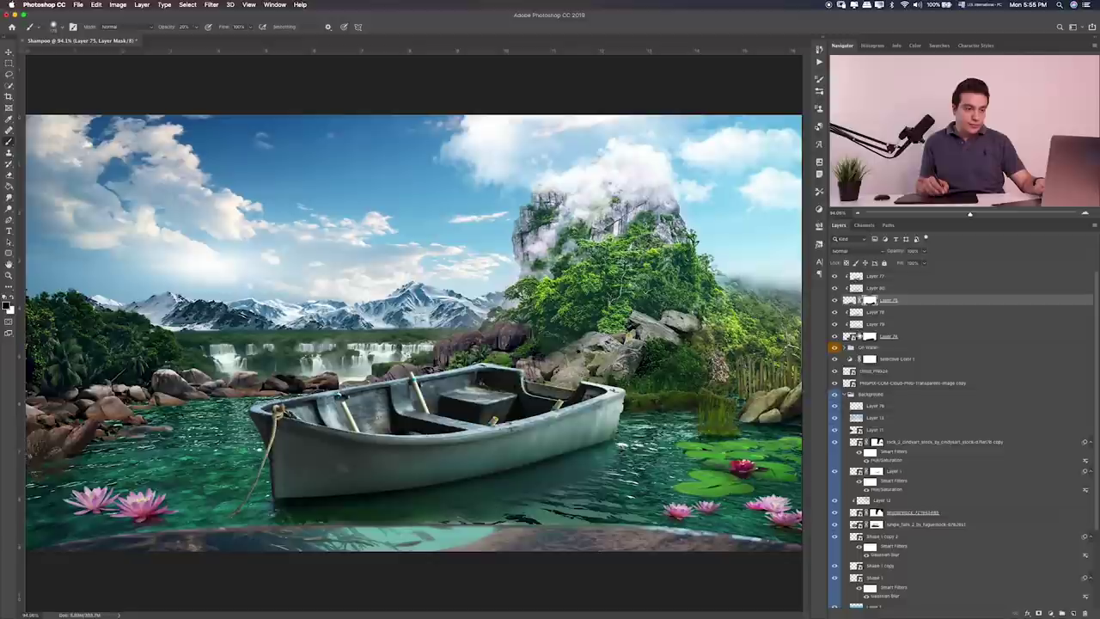
click(834, 337)
click(834, 340)
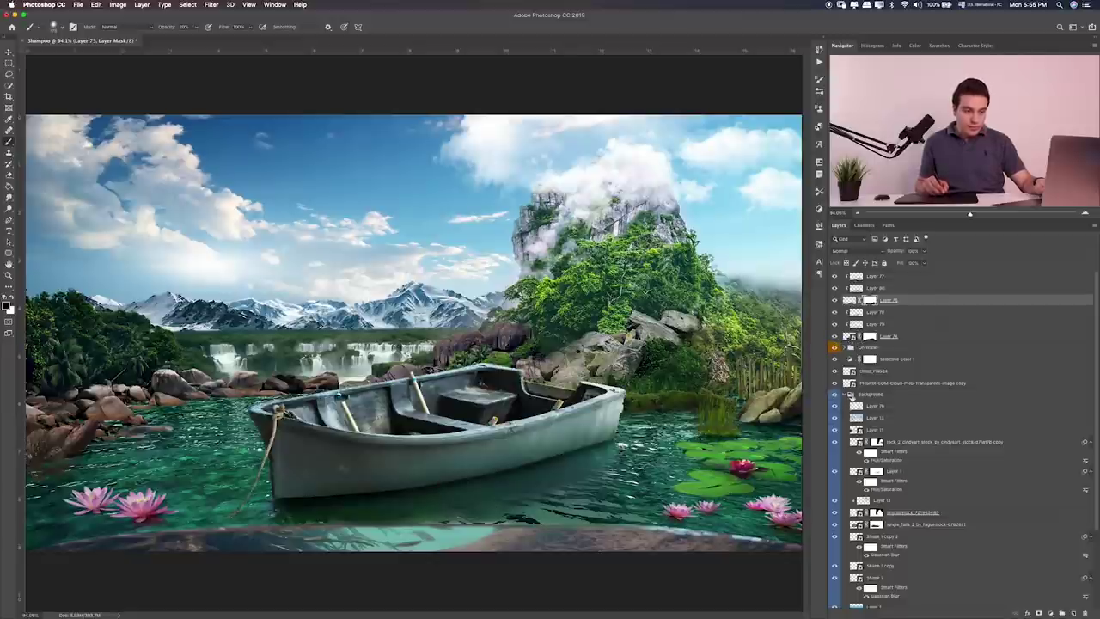
Step: Select the shutterstock_695839732 water layer and add empty Layer 81 above it
scroll(850, 413, down, 2)
scroll(849, 439, down, 2)
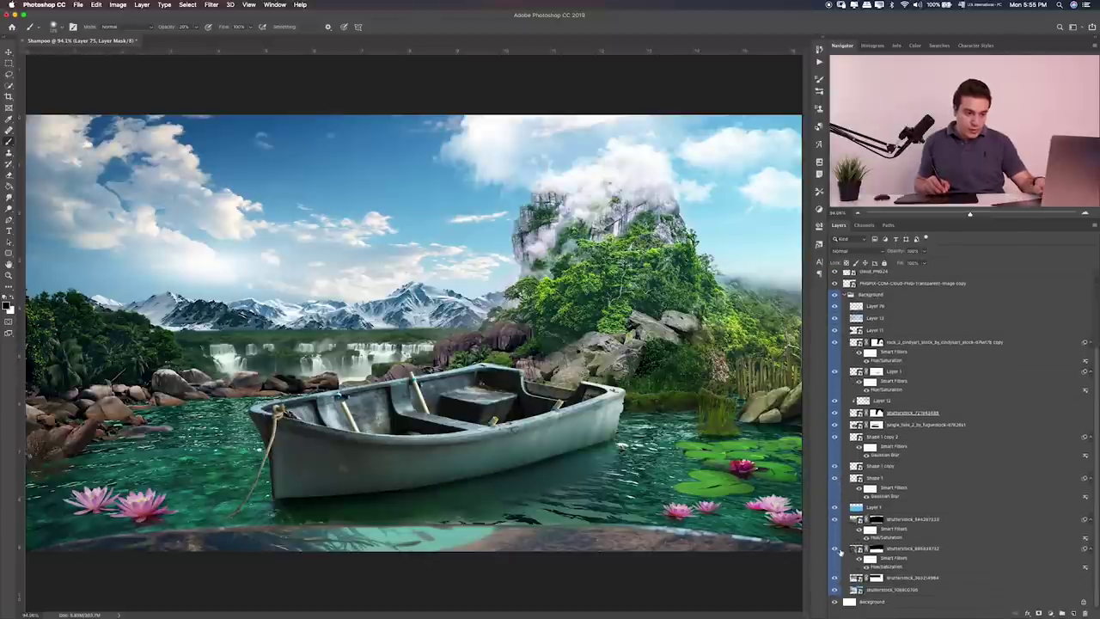
click(836, 549)
click(835, 548)
click(910, 549)
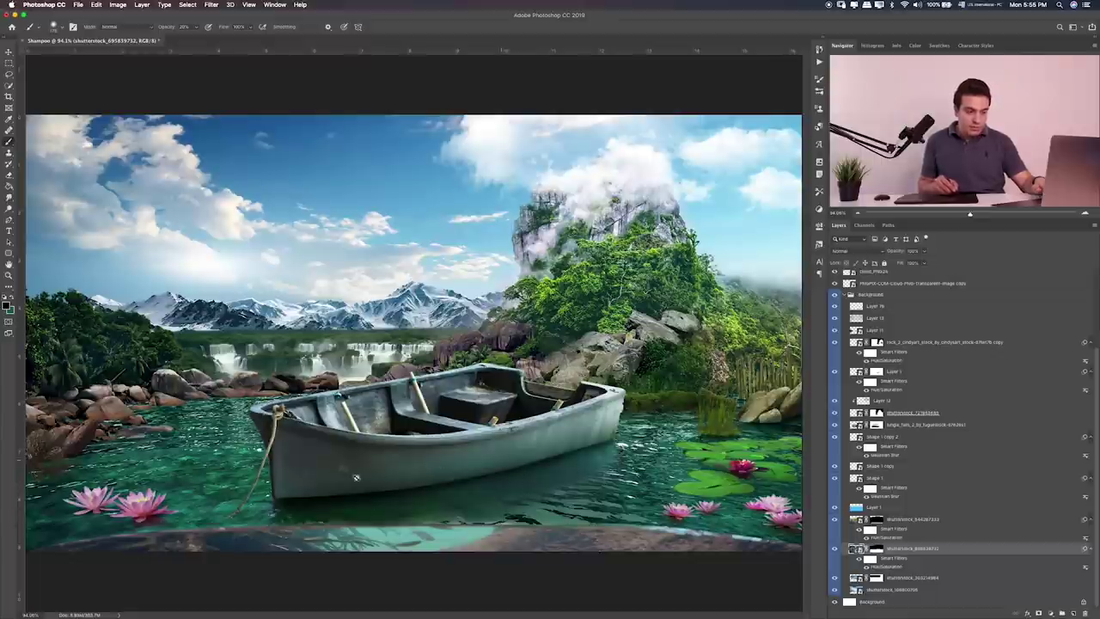
click(1074, 613)
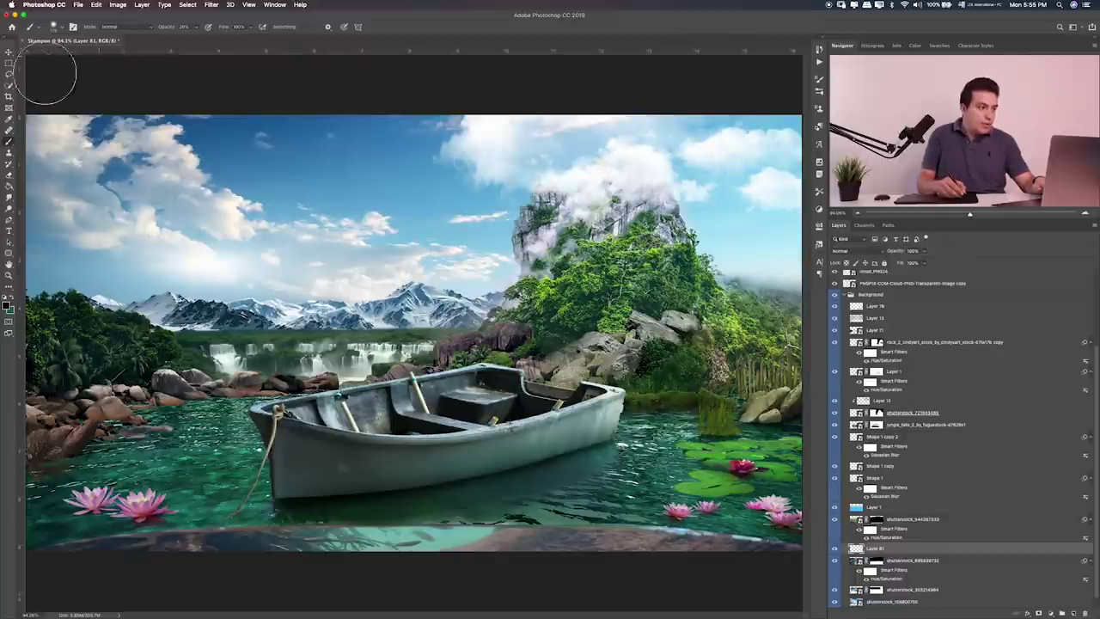
Step: Heal the water below the boat on Layer 81 with the Healing Brush, undoing one stroke
click(10, 130)
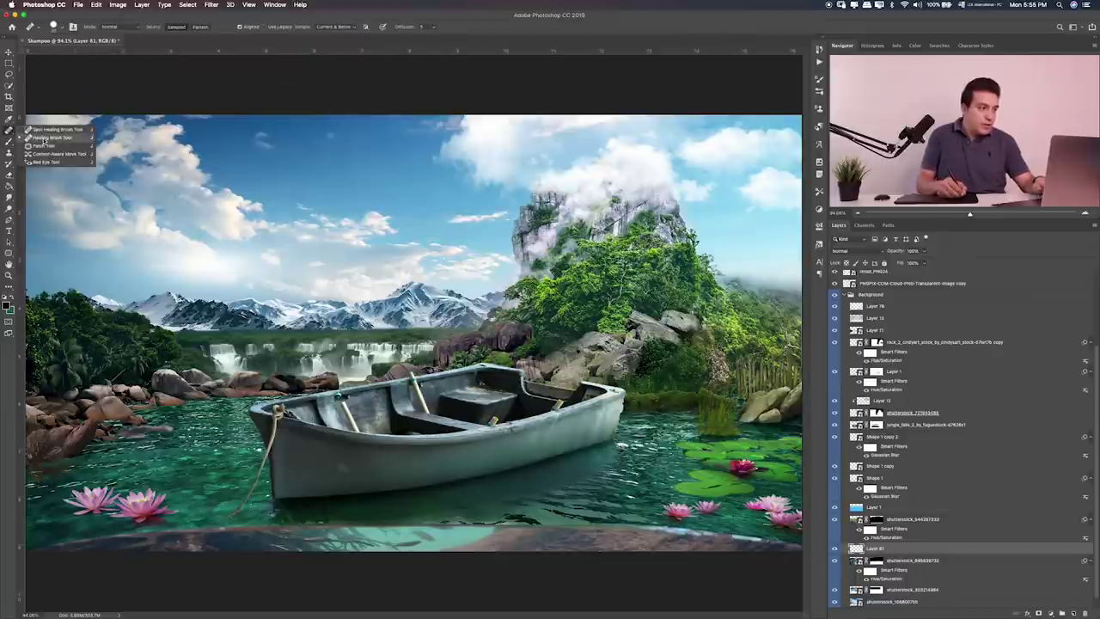
click(48, 137)
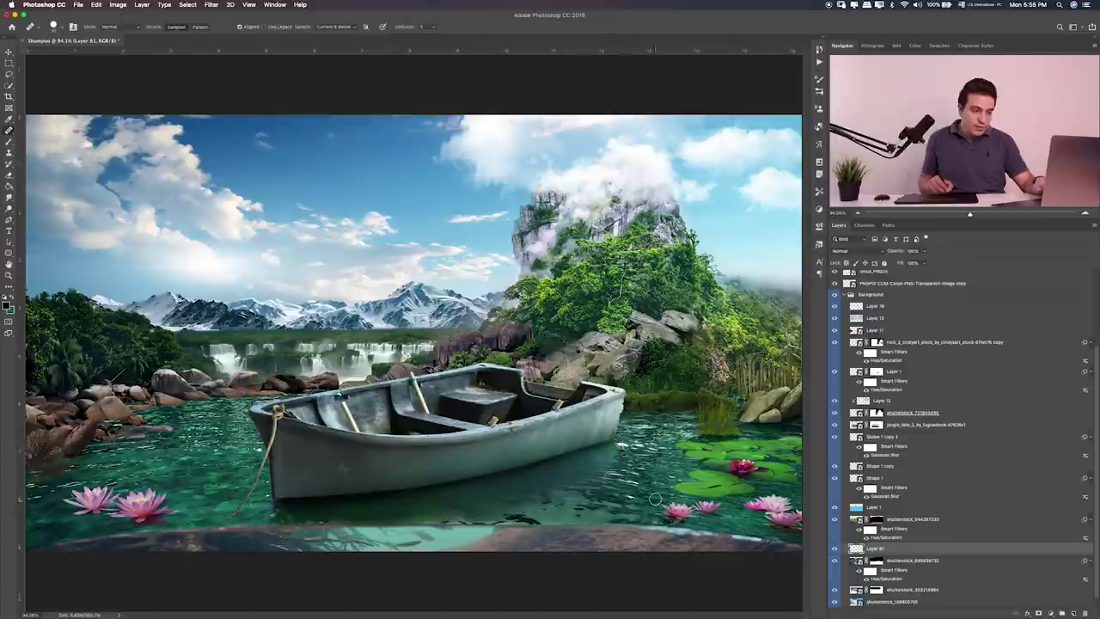
key(ctrl+z)
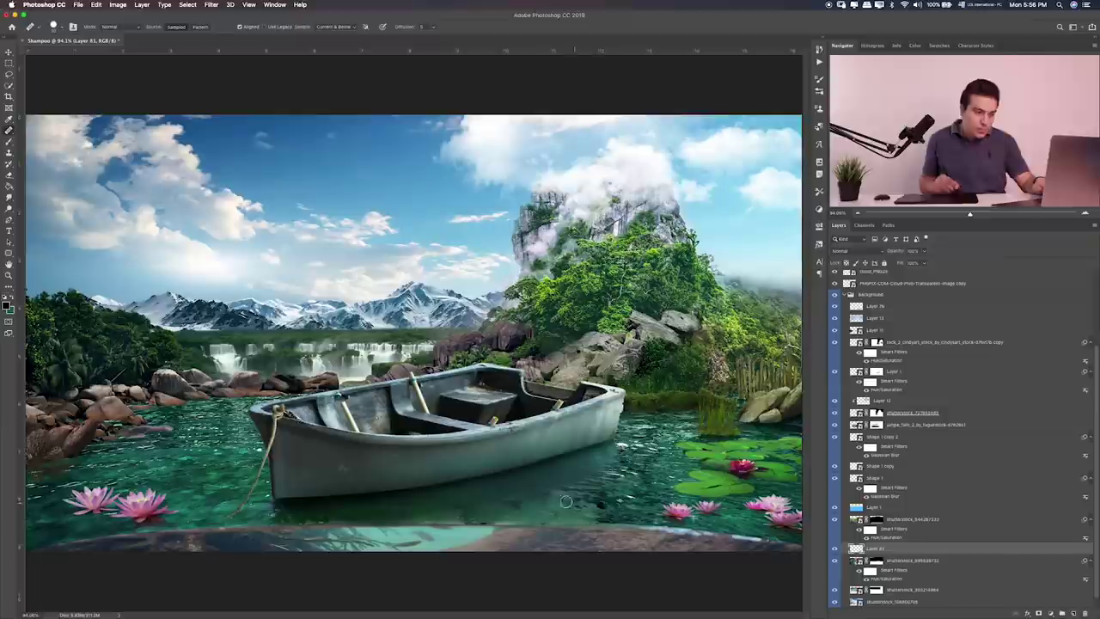
Step: Zoom in to inspect the boat and water, then fit the whole scene back on screen
key(super+plus)
key(super+plus)
scroll(567, 447, left, 3)
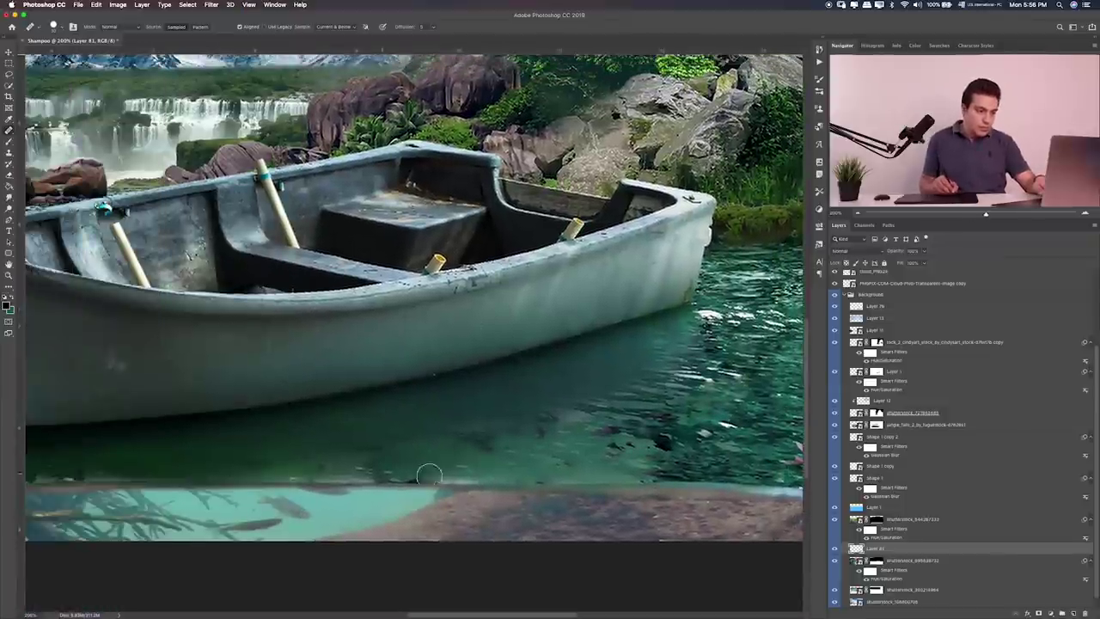
scroll(436, 442, right, 5)
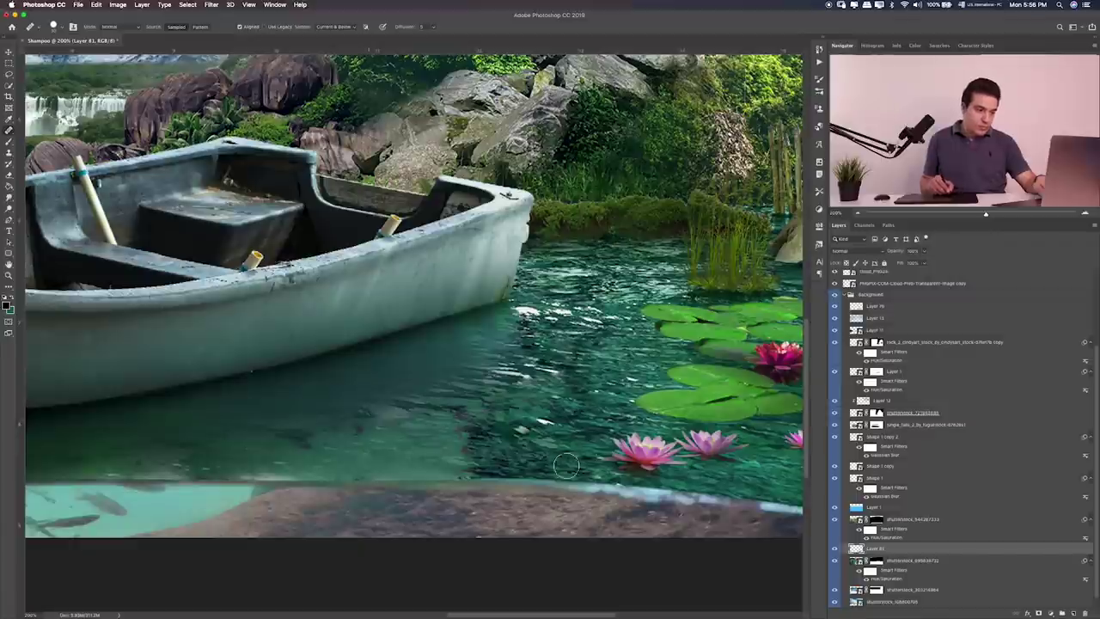
scroll(517, 458, left, 5)
scroll(344, 456, left, 5)
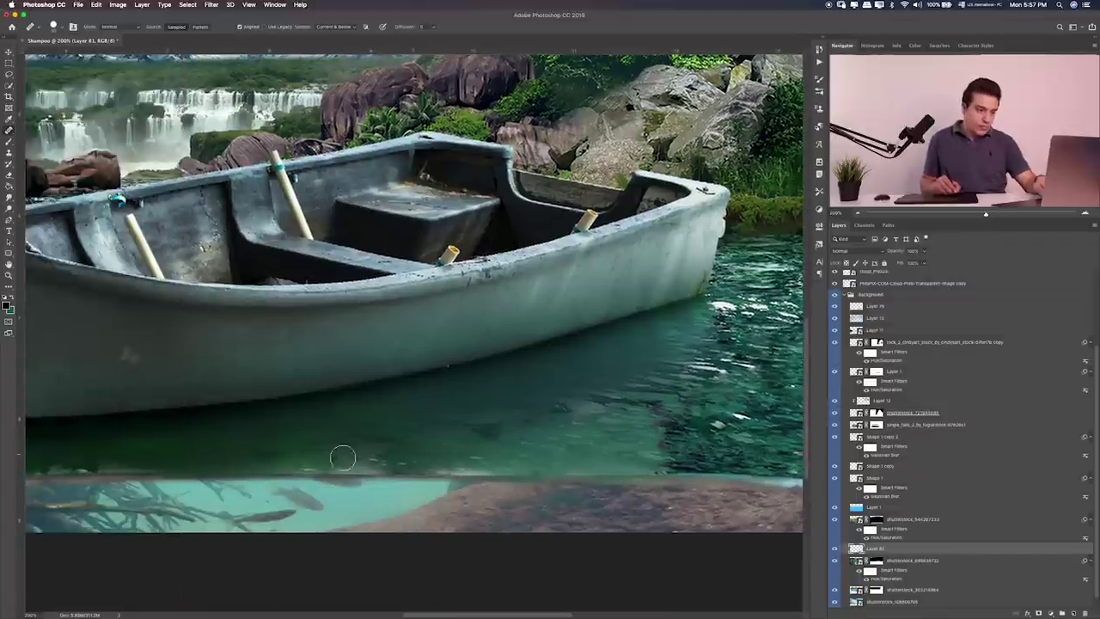
scroll(343, 456, left, 5)
scroll(388, 467, right, 10)
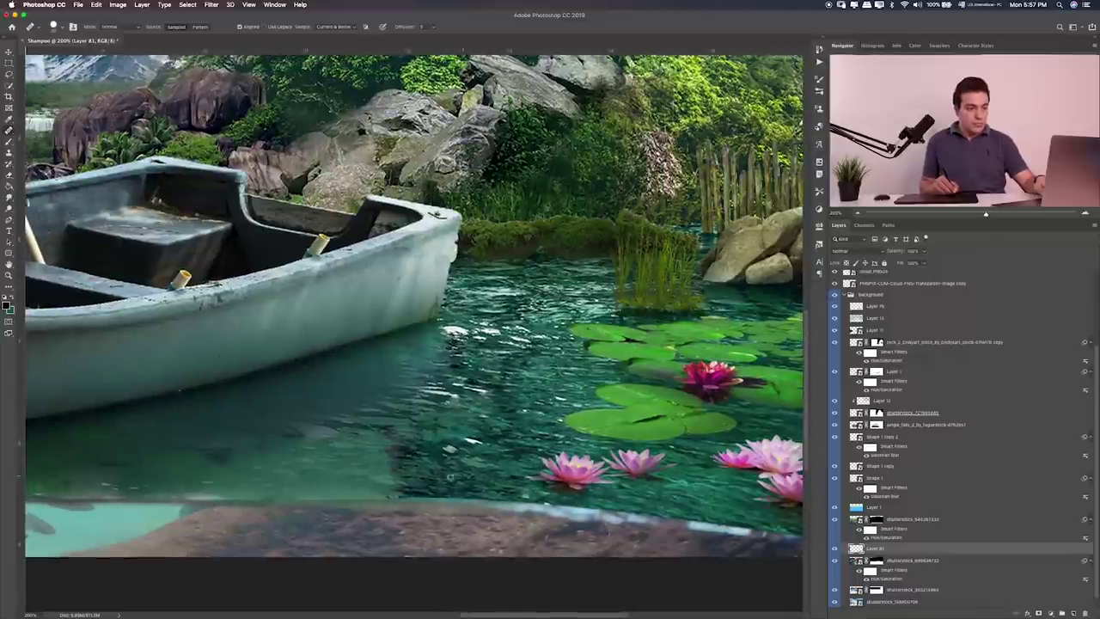
key(ctrl+0)
Step: Toggle the bright reflection layers under the boat to compare them
key(e)
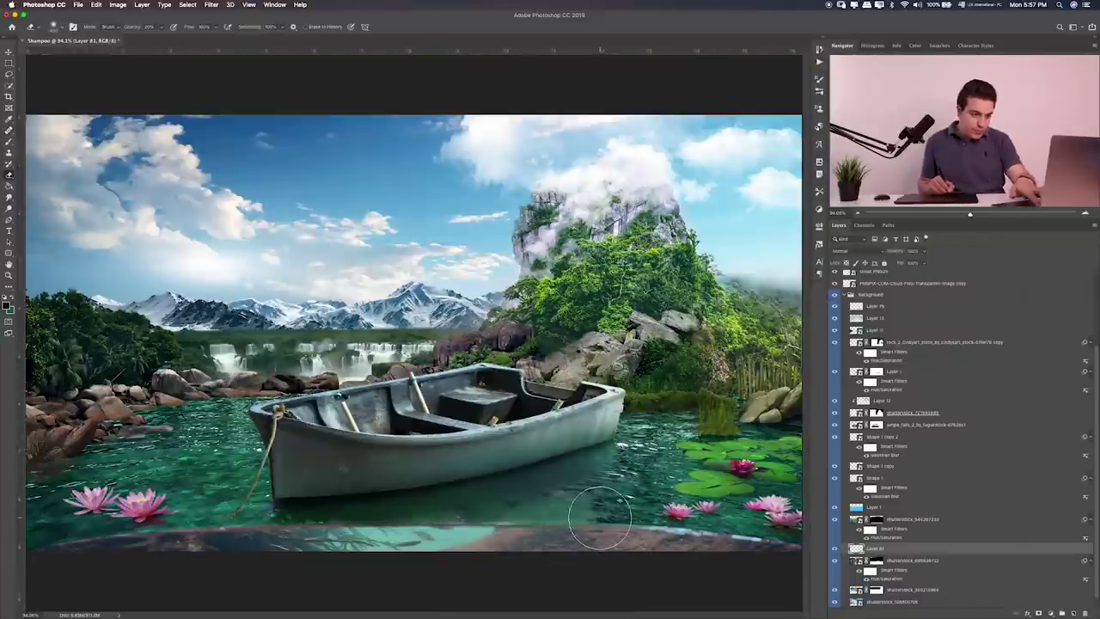
scroll(945, 387, up, 3)
click(832, 302)
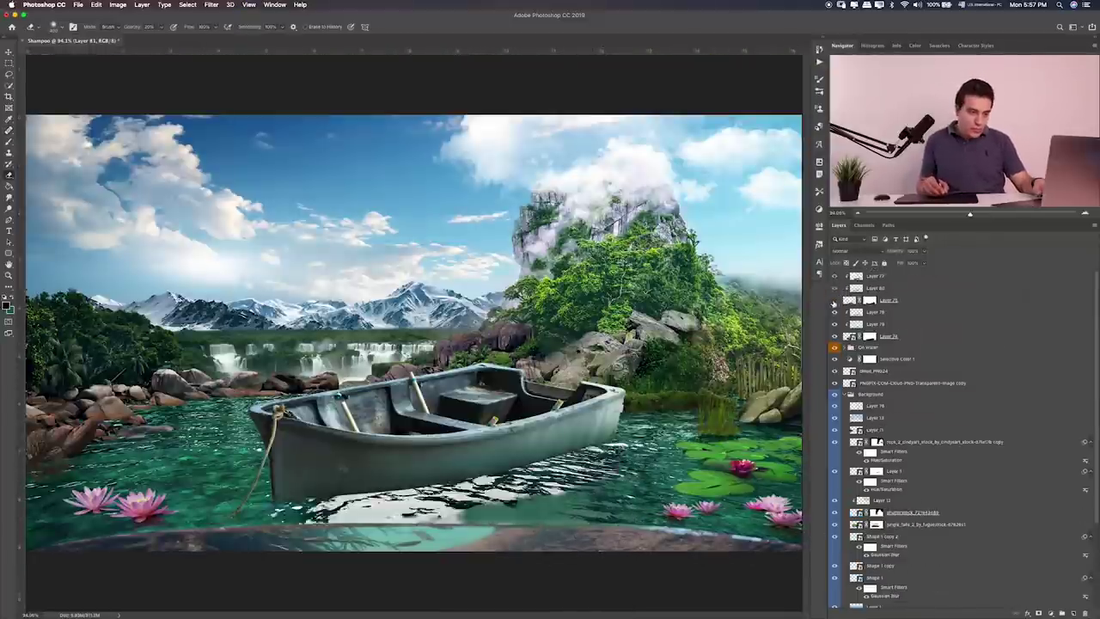
click(833, 303)
click(832, 348)
click(832, 348)
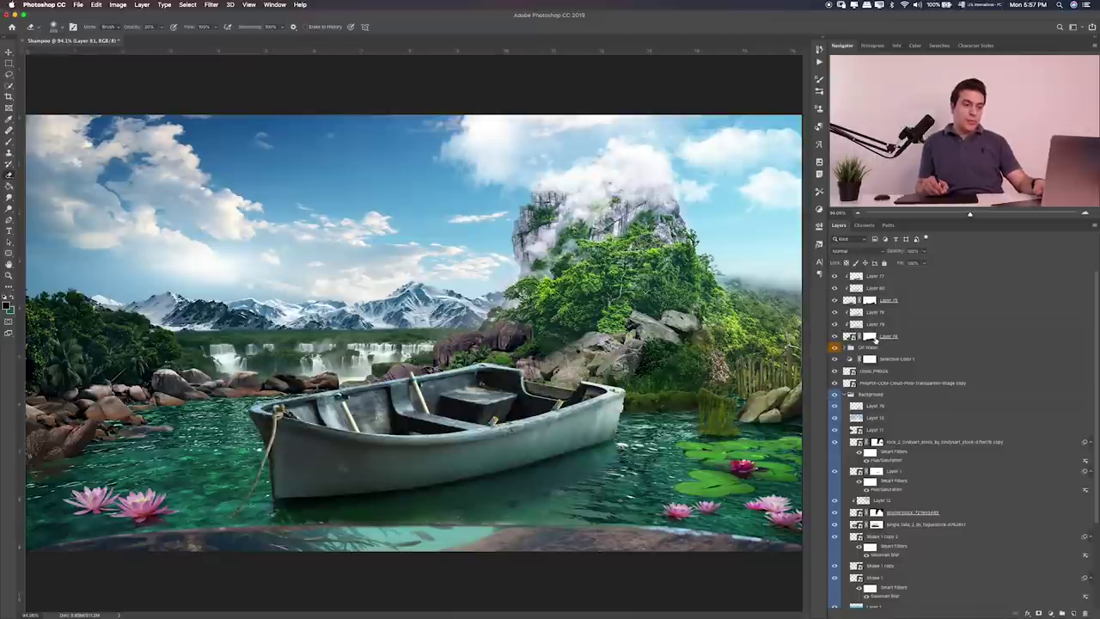
Step: Group Layers 77 through 76 into a group named 'Boat'
shift+click(902, 276)
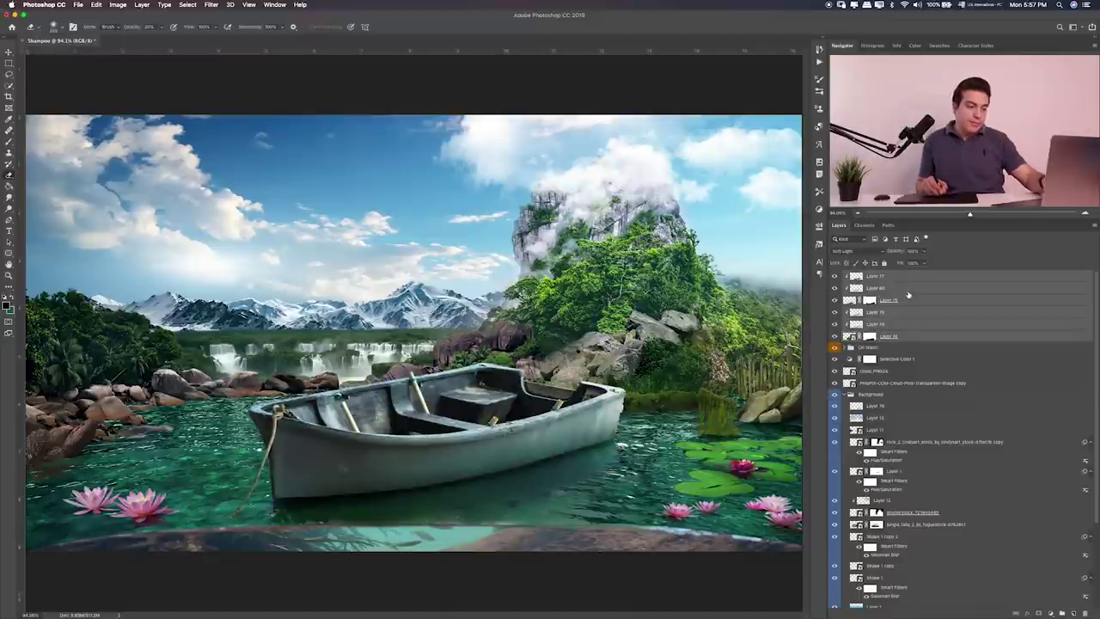
key(ctrl+g)
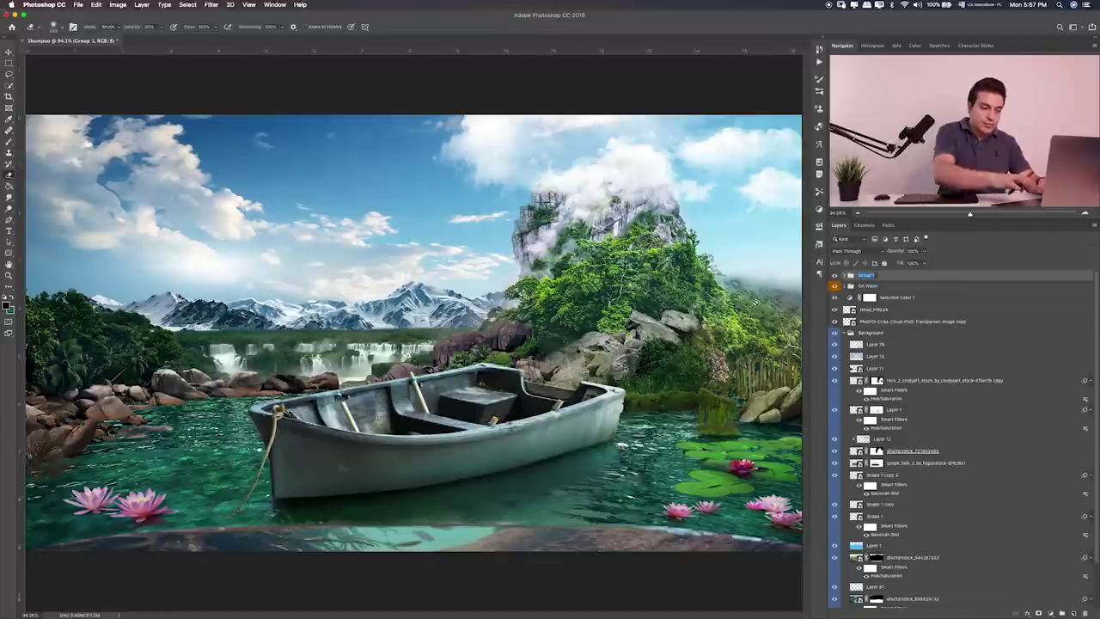
text(Boat)
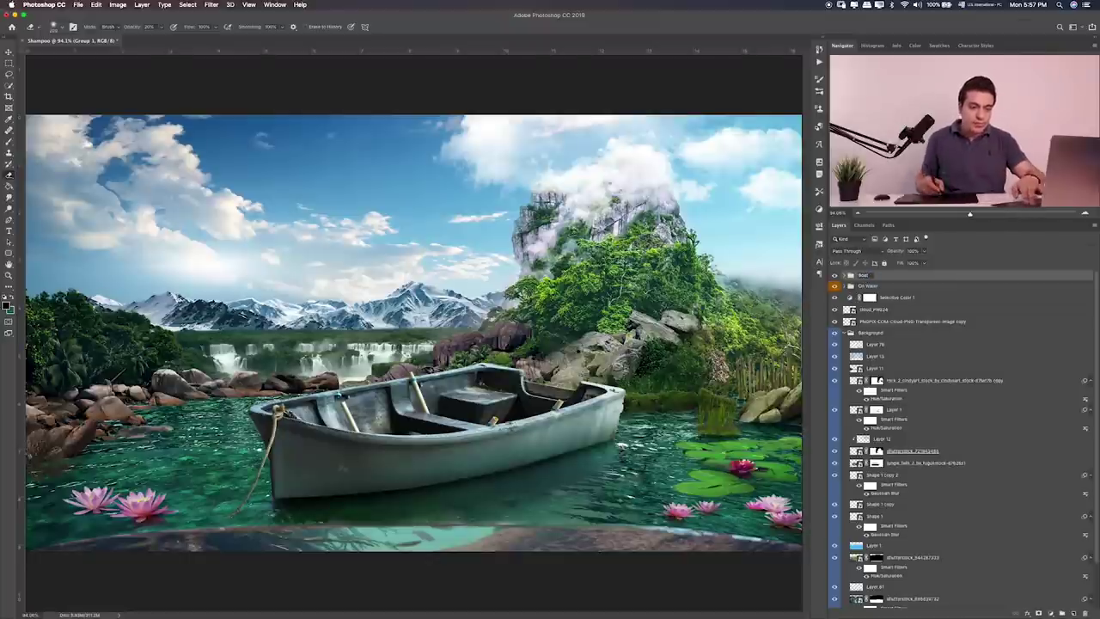
key(Return)
click(834, 275)
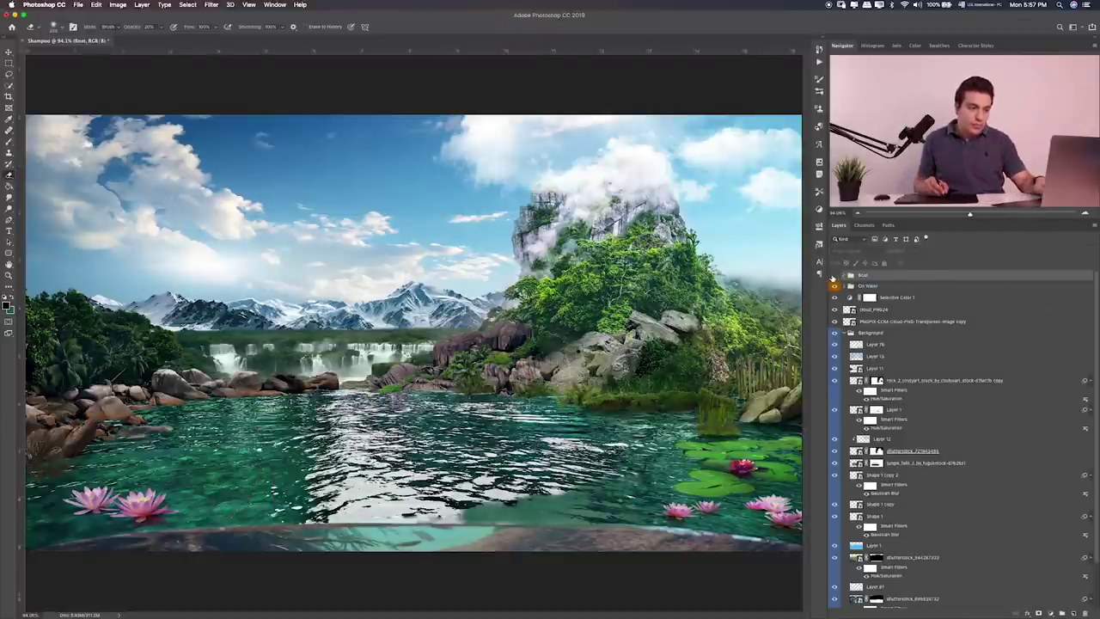
click(833, 275)
Step: Compare Layer 78's shadow under the boat, then merge it down into Layer 13
scroll(881, 400, down, 1)
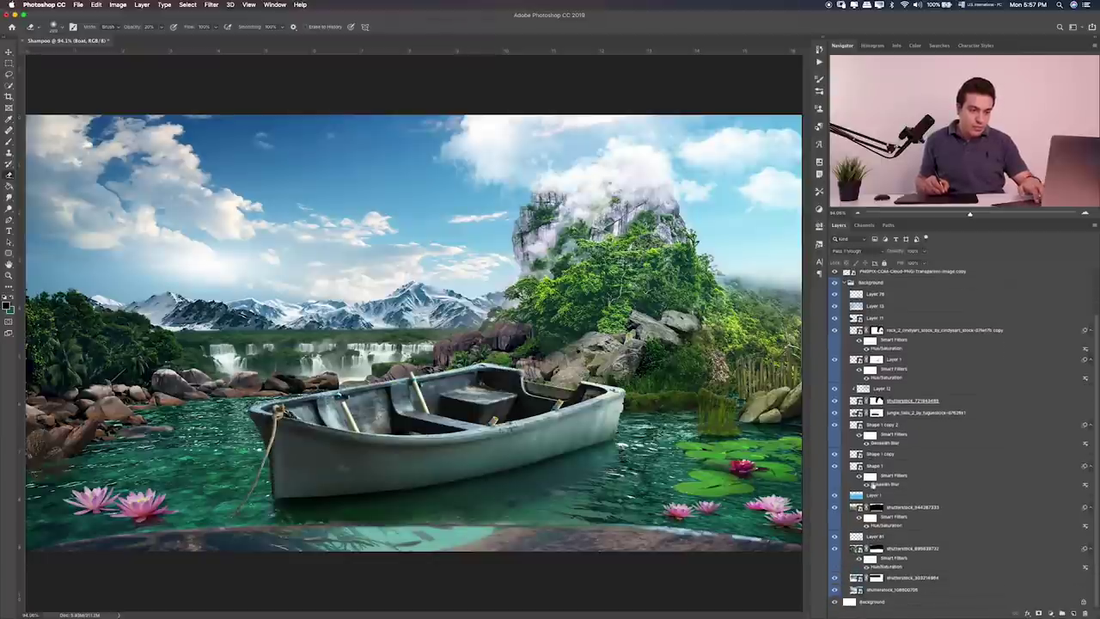
scroll(855, 378, up, 1)
click(833, 344)
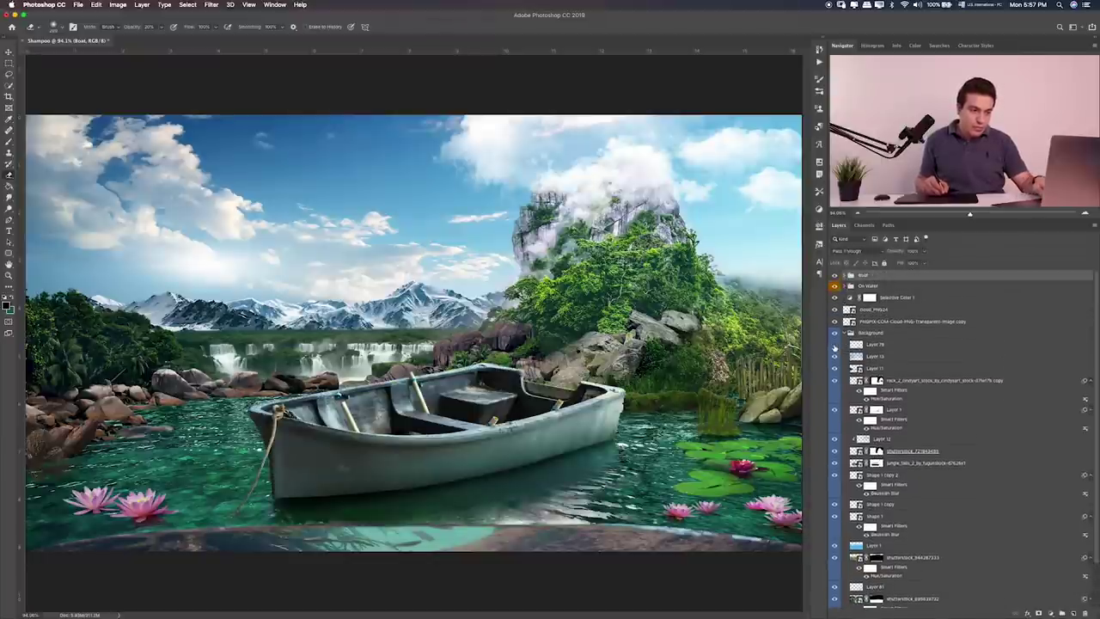
click(835, 345)
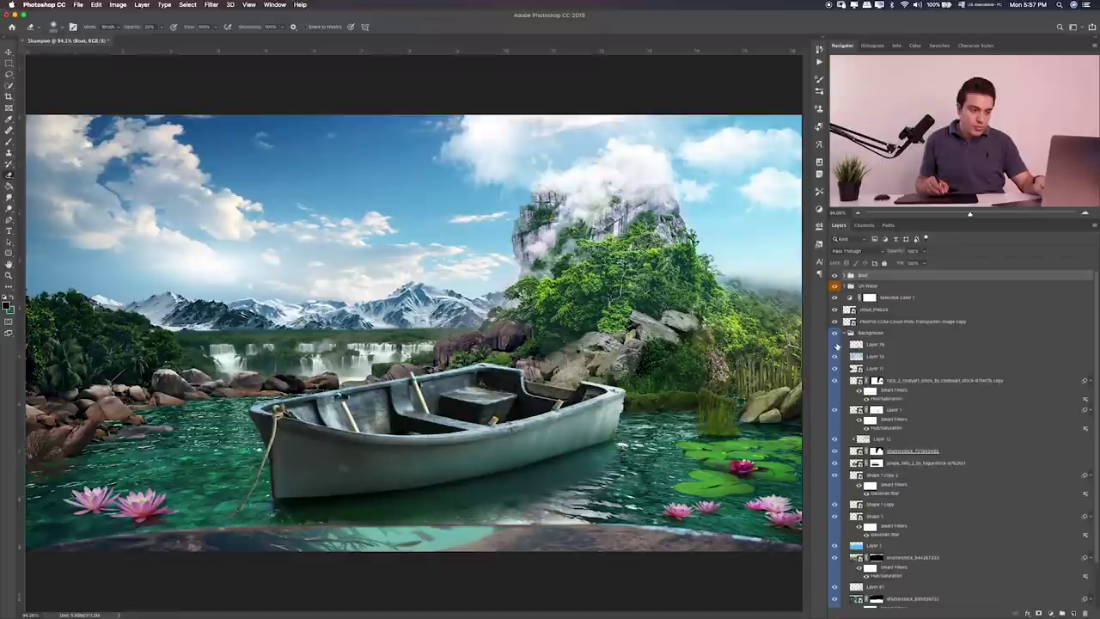
click(875, 345)
click(834, 345)
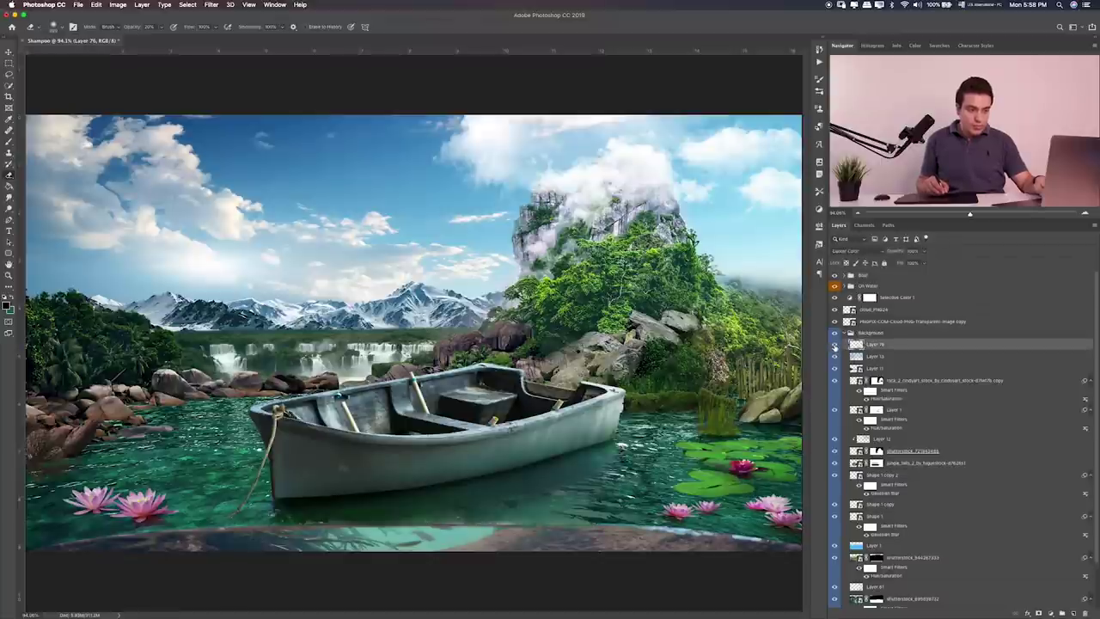
click(834, 344)
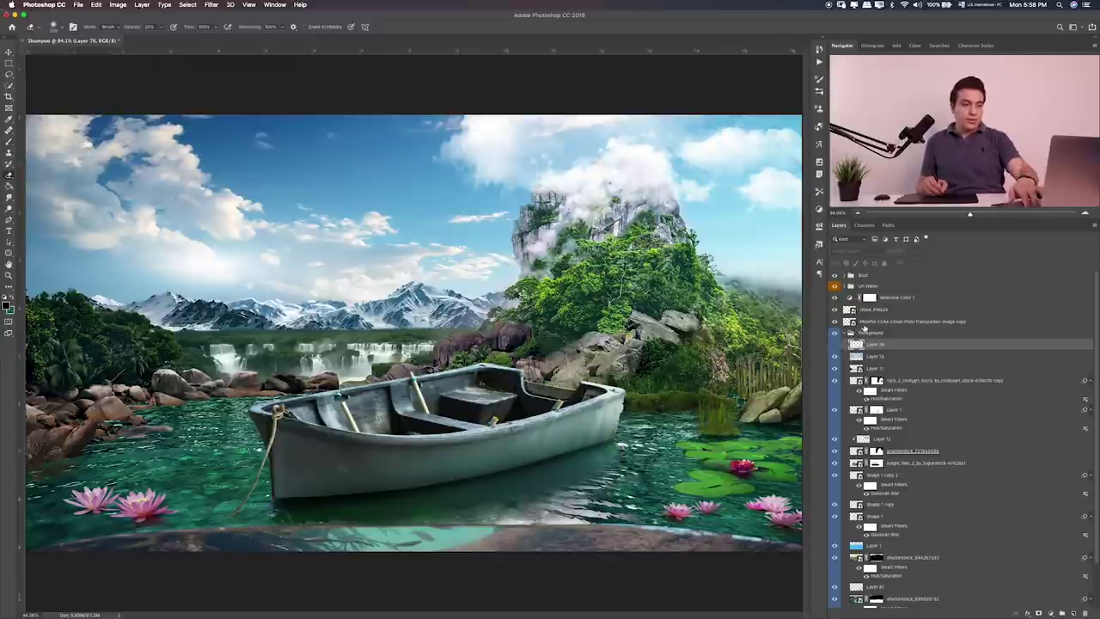
key(ctrl+e)
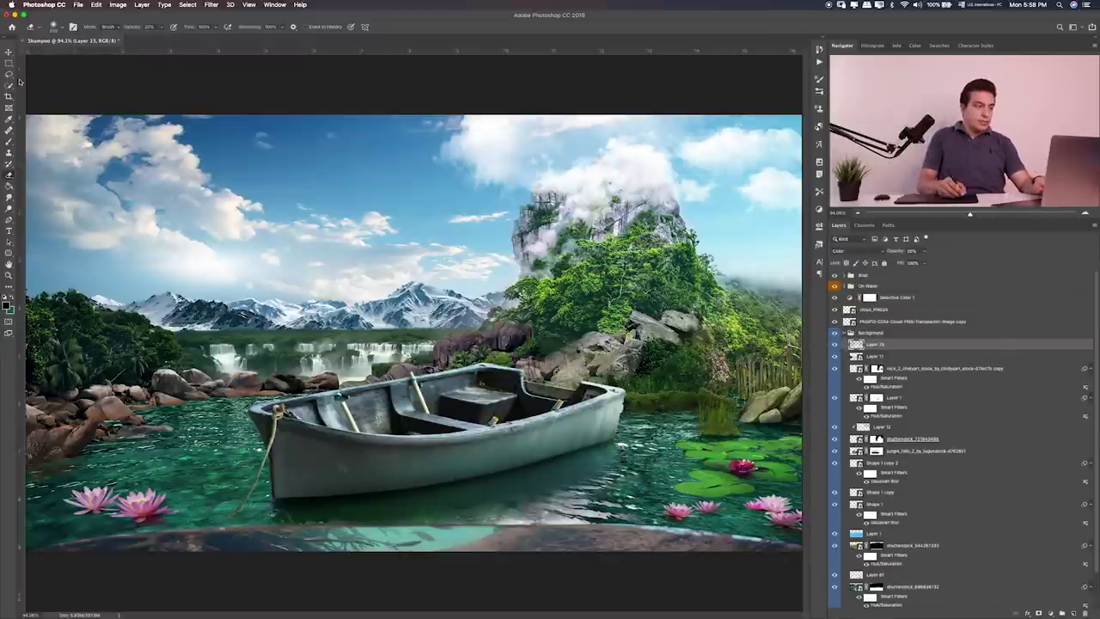
Step: Nudge the boat slightly right and enlarge it with Free Transform
key(v)
drag(572, 369, 599, 378)
key(ctrl+t)
drag(423, 363, 420, 372)
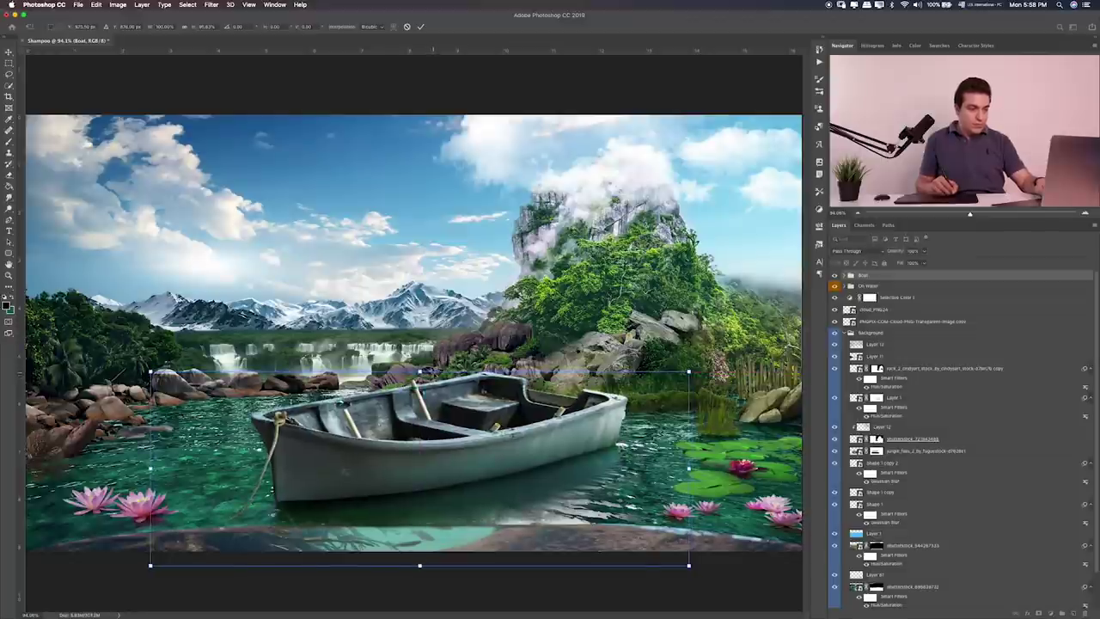
mouse_move(689, 371)
mouse_down()
mouse_move(707, 361)
mouse_move(647, 371)
mouse_up()
key(Return)
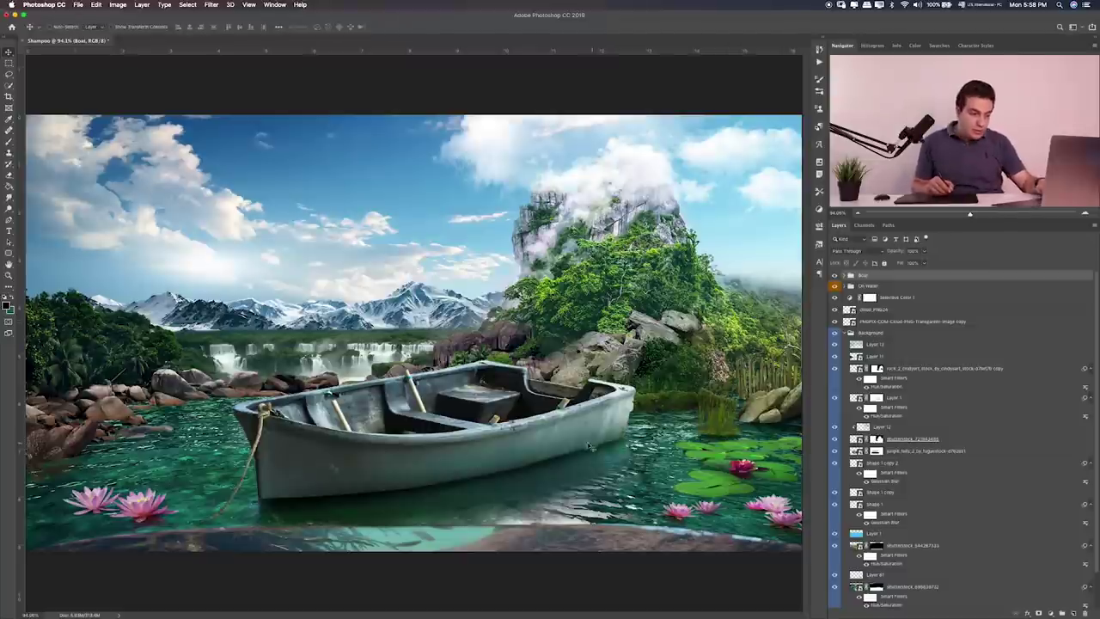
key(ctrl+z)
key(ctrl+t)
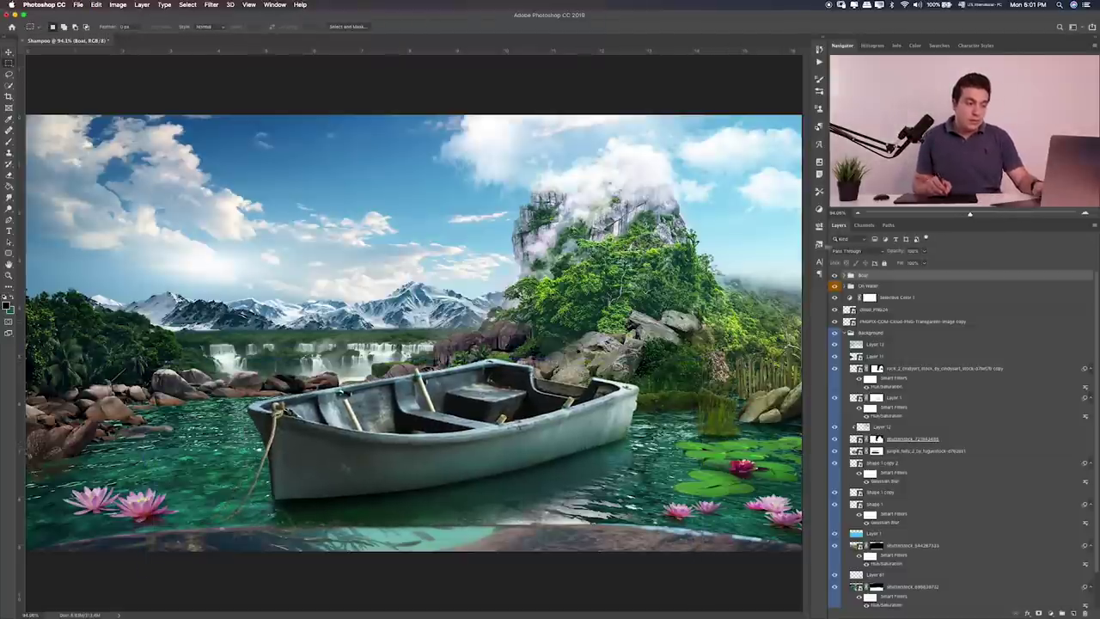
Step: Move the boat left on the lake in front of the island
key(v)
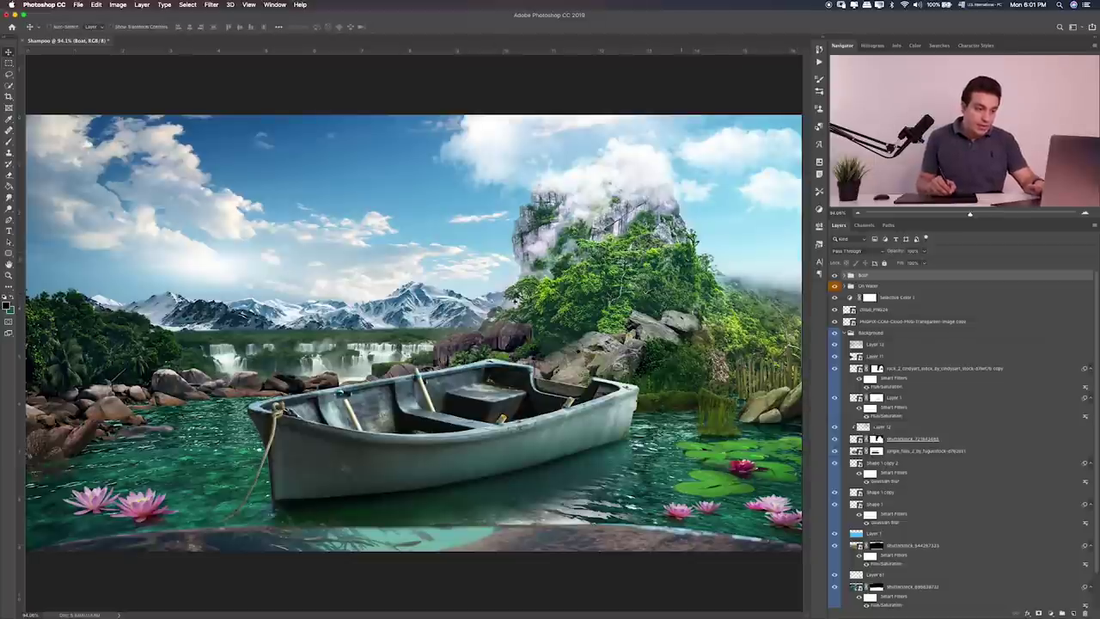
drag(518, 288, 486, 286)
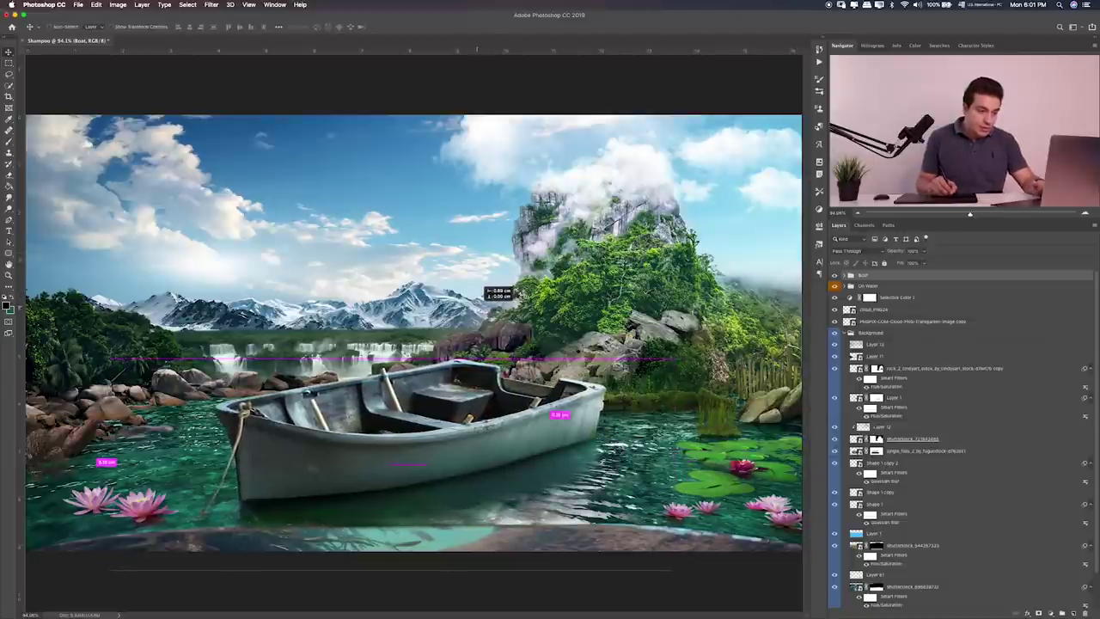
drag(484, 288, 479, 323)
key(ctrl+super+Escape)
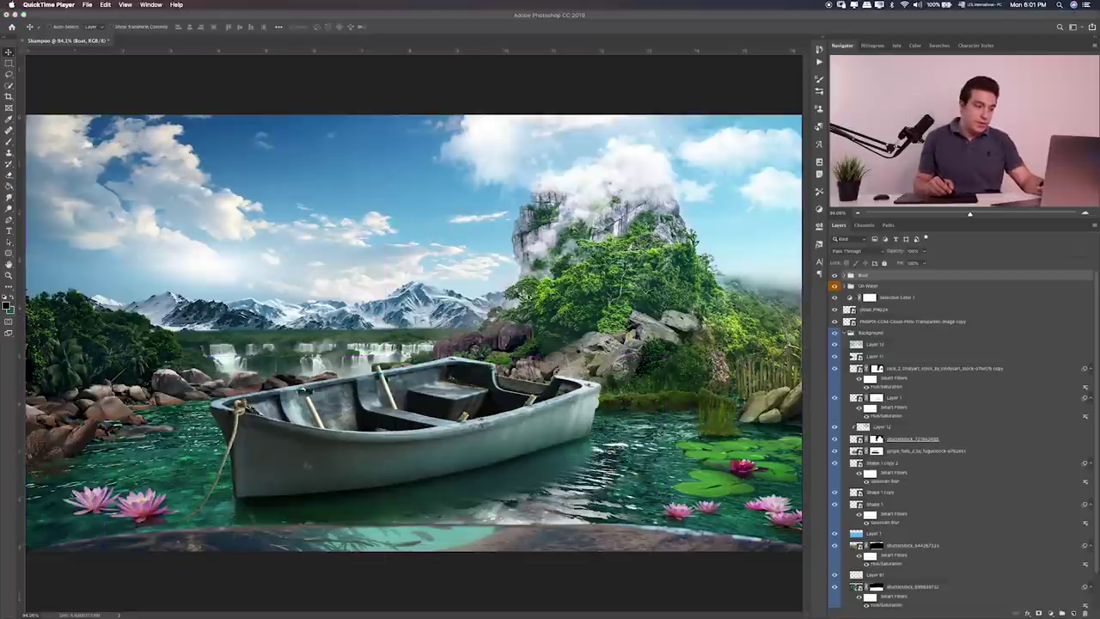
Step: Switch to Finder's project files and Quick Look the jungle falls image
key(super+Tab)
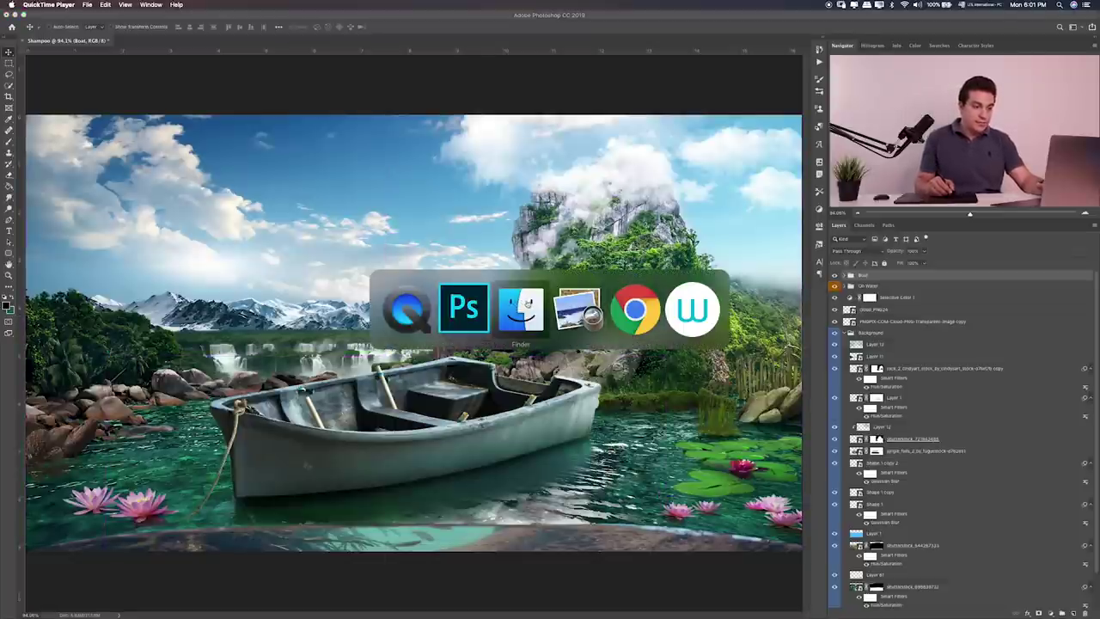
click(528, 303)
click(615, 382)
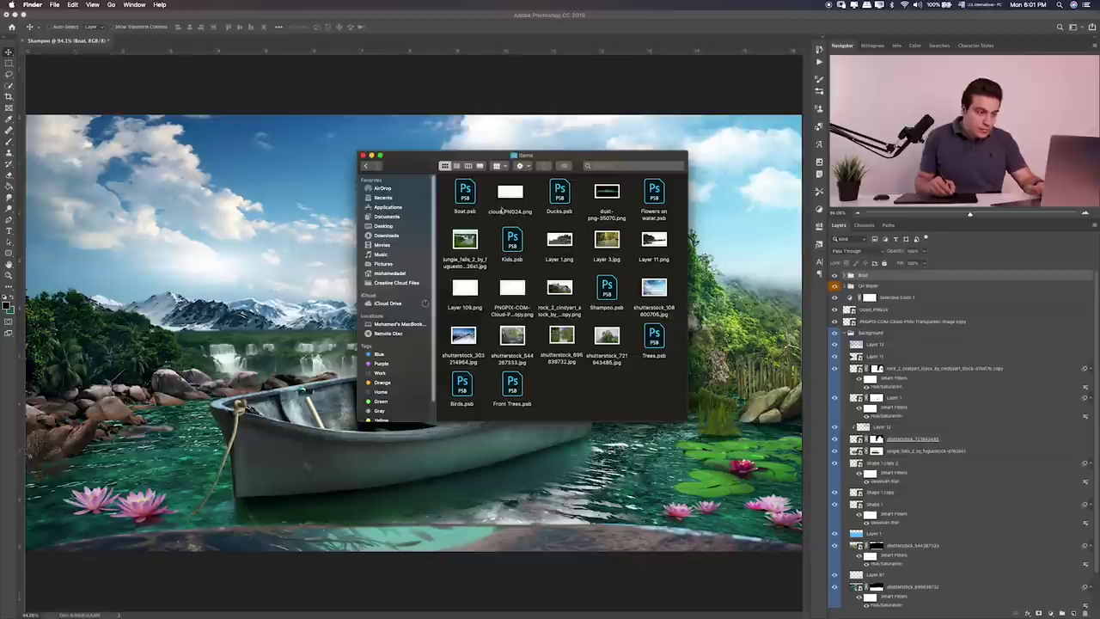
click(464, 240)
key(space)
Step: Preview Kids.psb and Boat.psb, then select Ducks.psb
key(space)
click(513, 240)
key(space)
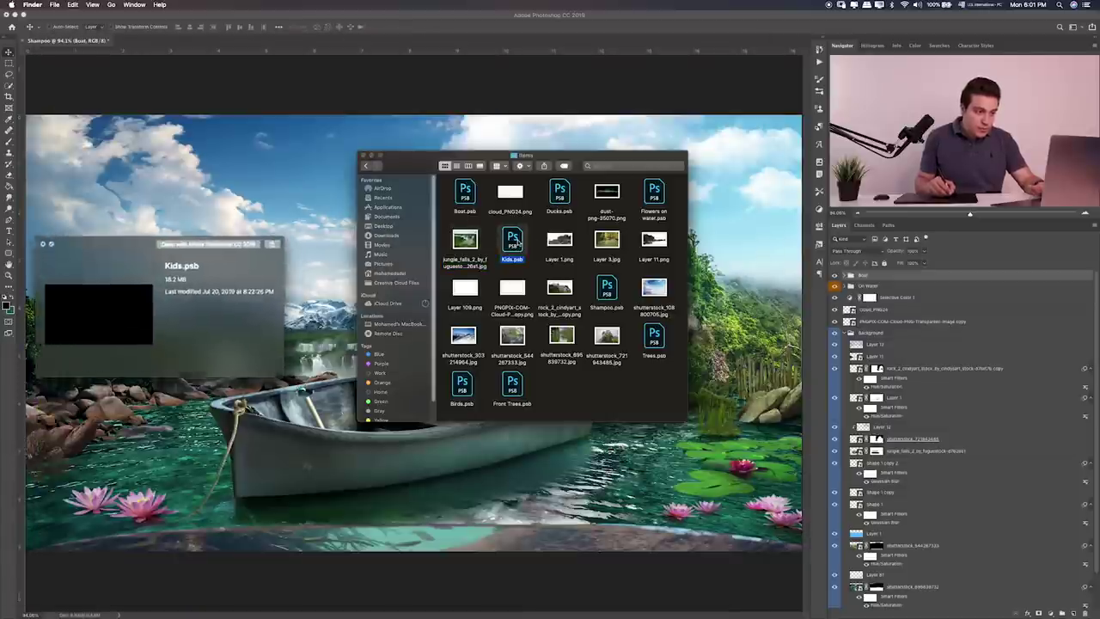
key(space)
click(465, 193)
key(space)
key(space)
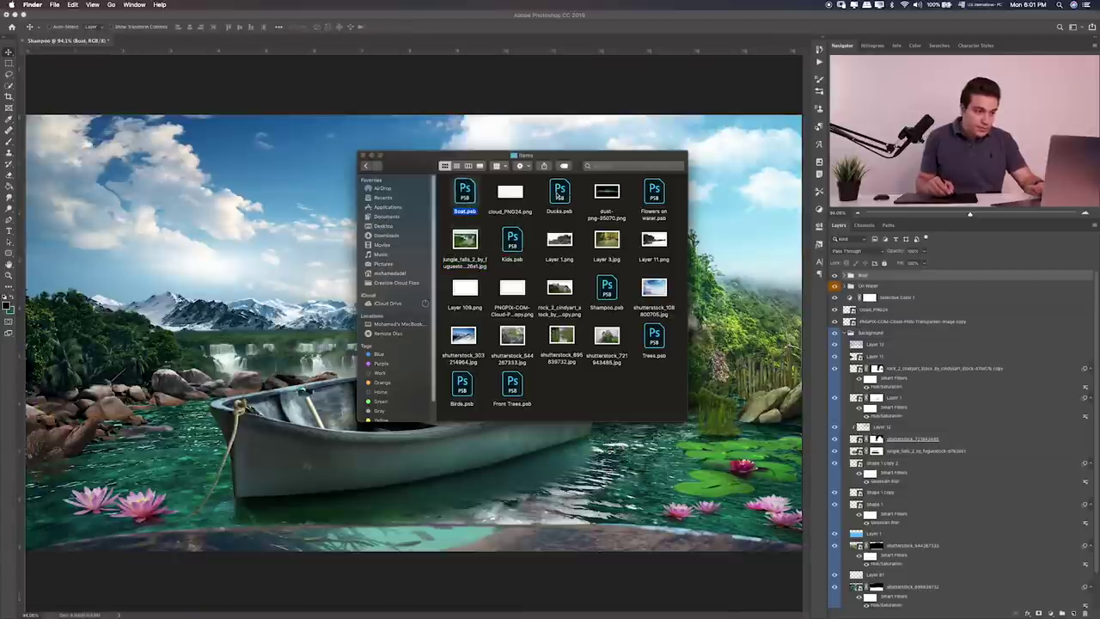
click(558, 193)
key(space)
key(space)
Step: Open Ducks.psb and drag its Ducks group into the Shampoo lake composite
double_click(559, 193)
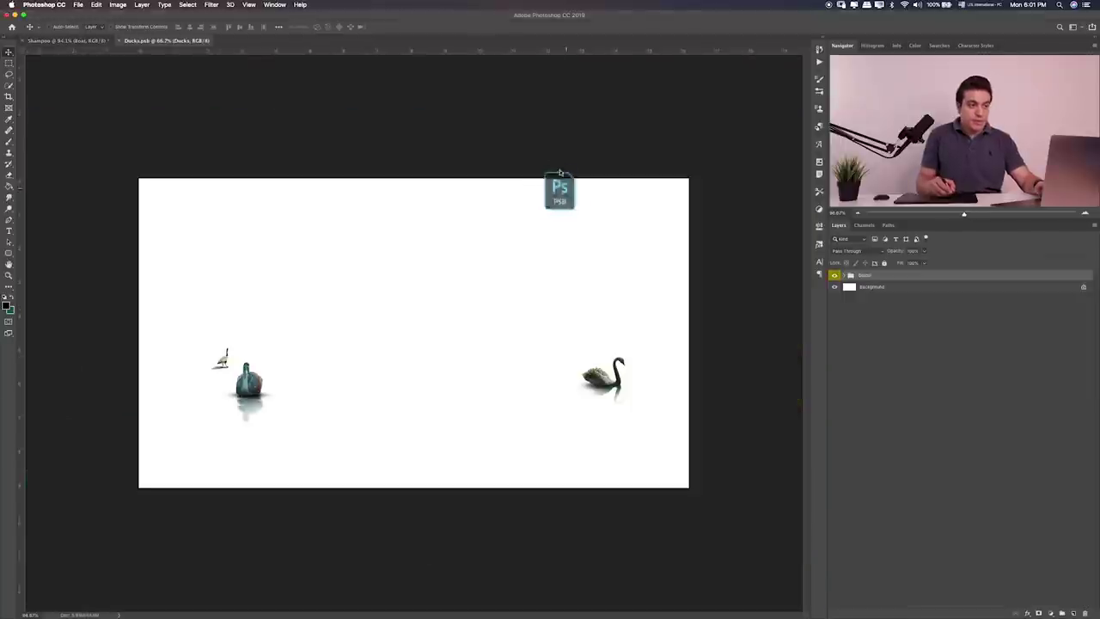
mouse_move(422, 230)
mouse_down()
mouse_move(381, 238)
mouse_move(91, 86)
mouse_move(80, 40)
mouse_move(486, 367)
mouse_move(483, 378)
mouse_up()
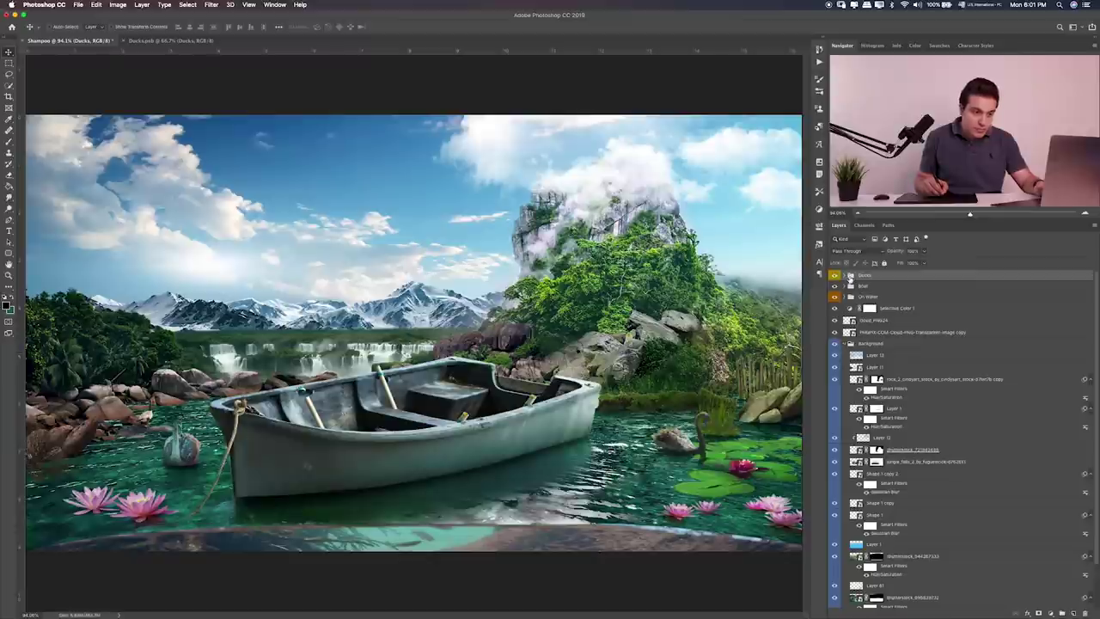
click(849, 275)
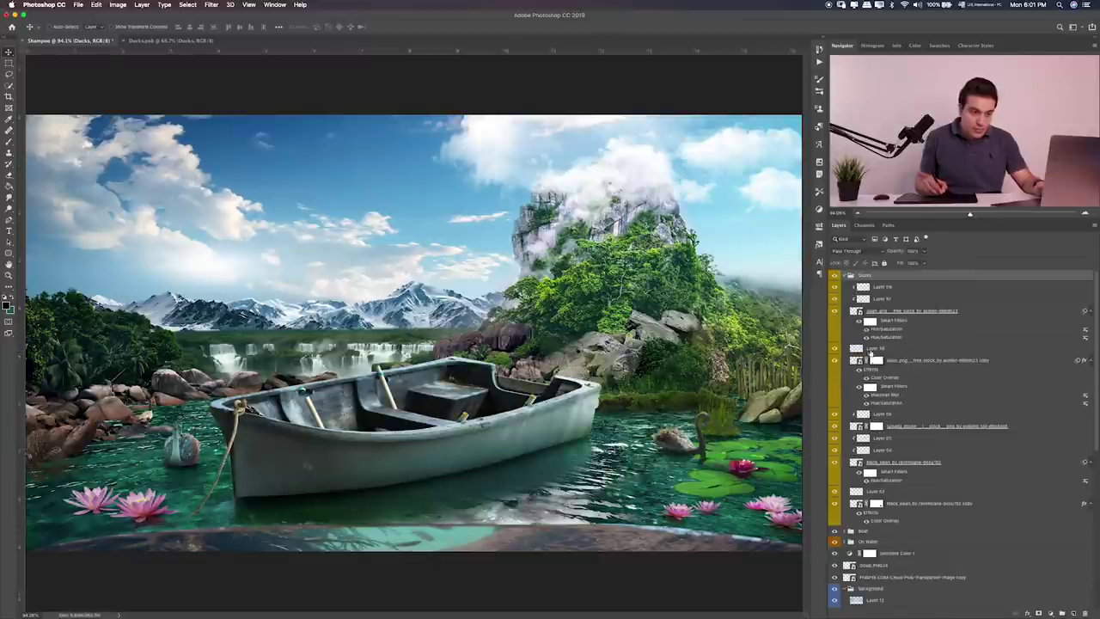
Step: Reposition the white swan layers slightly on the water left of the boat
click(906, 323)
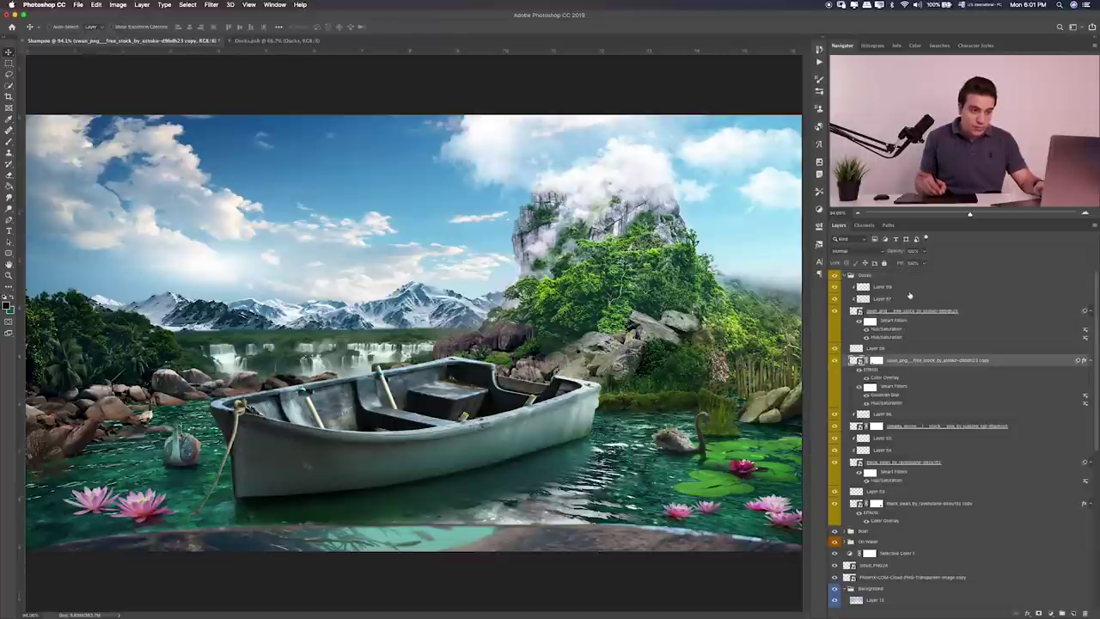
shift+click(892, 300)
drag(267, 446, 261, 452)
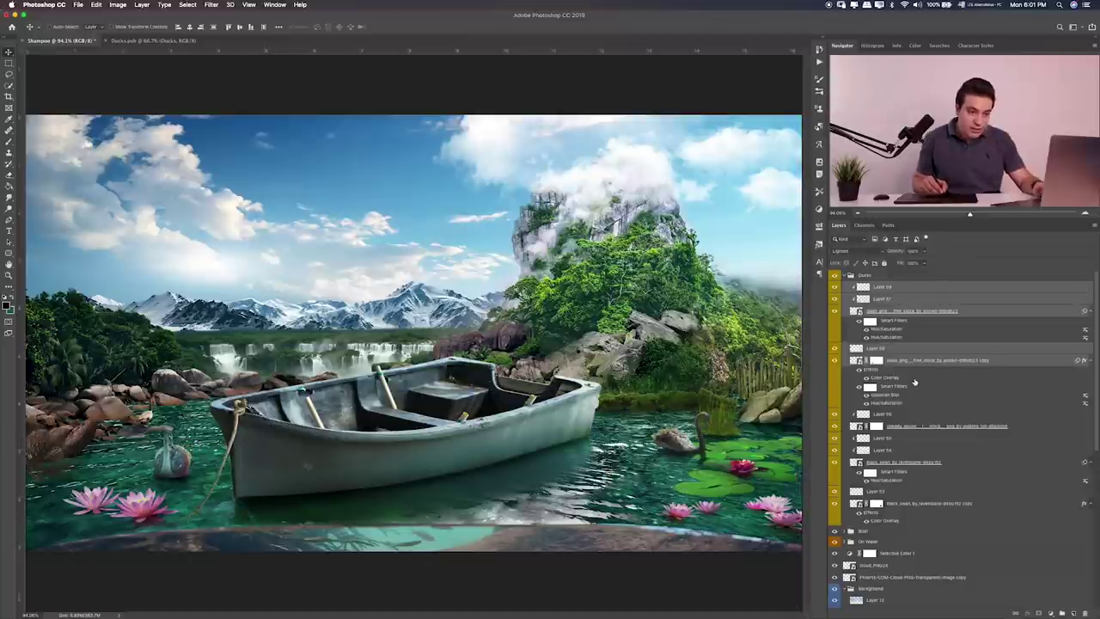
click(894, 414)
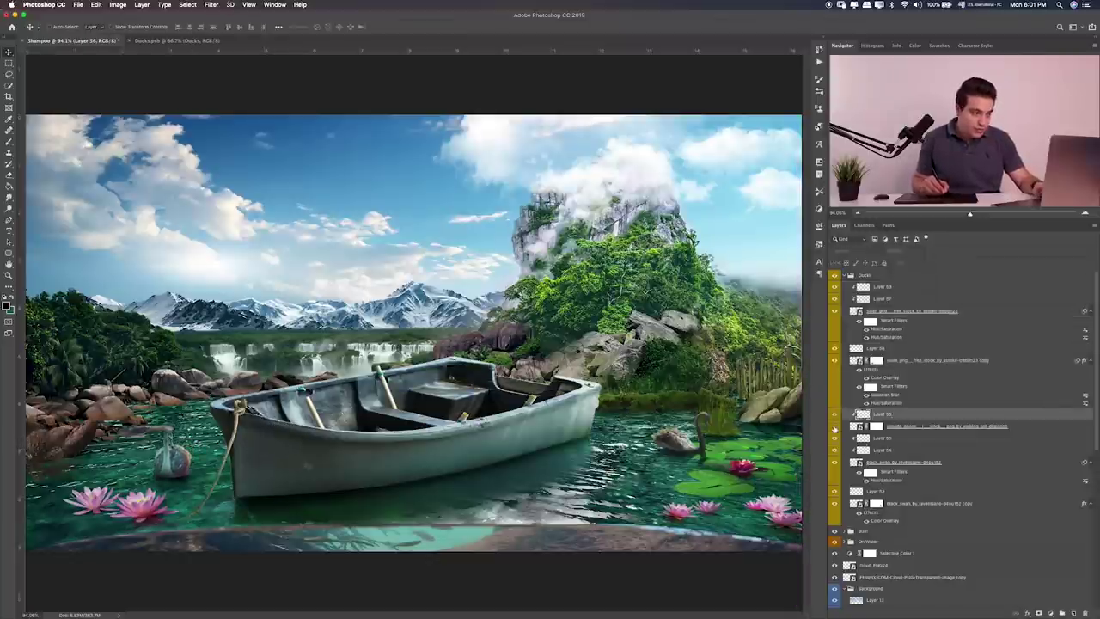
shift+click(882, 428)
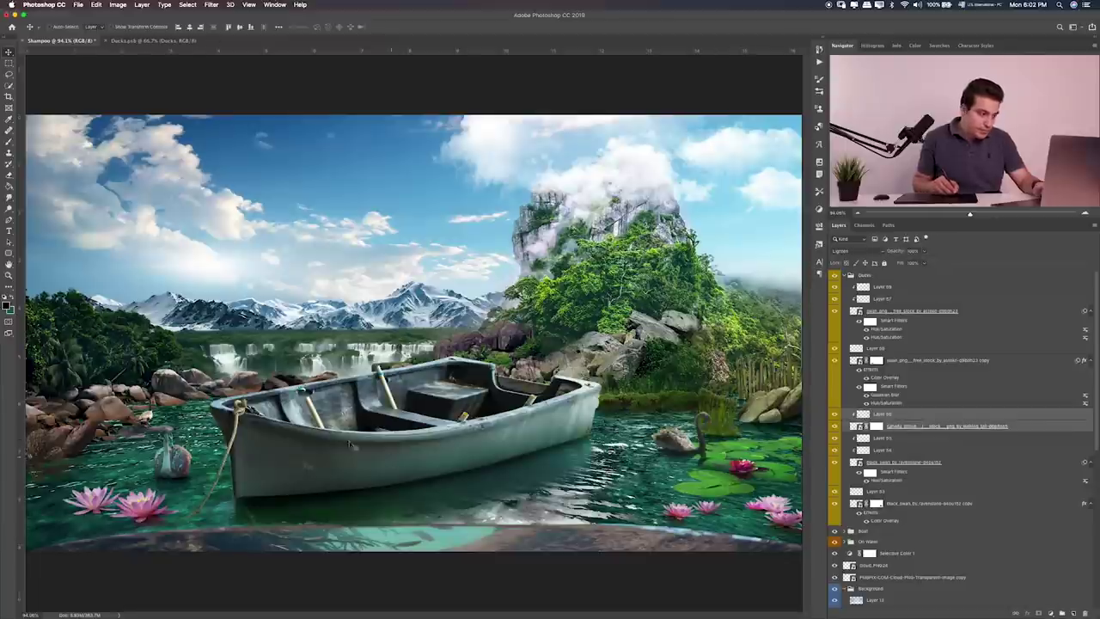
drag(349, 443, 354, 436)
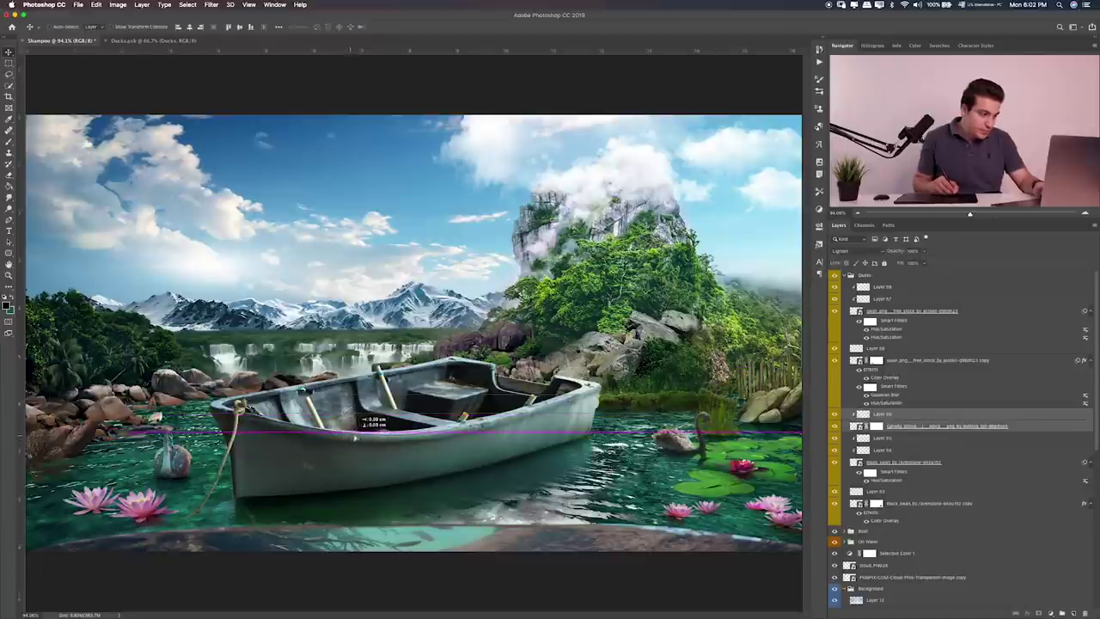
Step: Move the black swan left beside the boat and enlarge it slightly
click(886, 438)
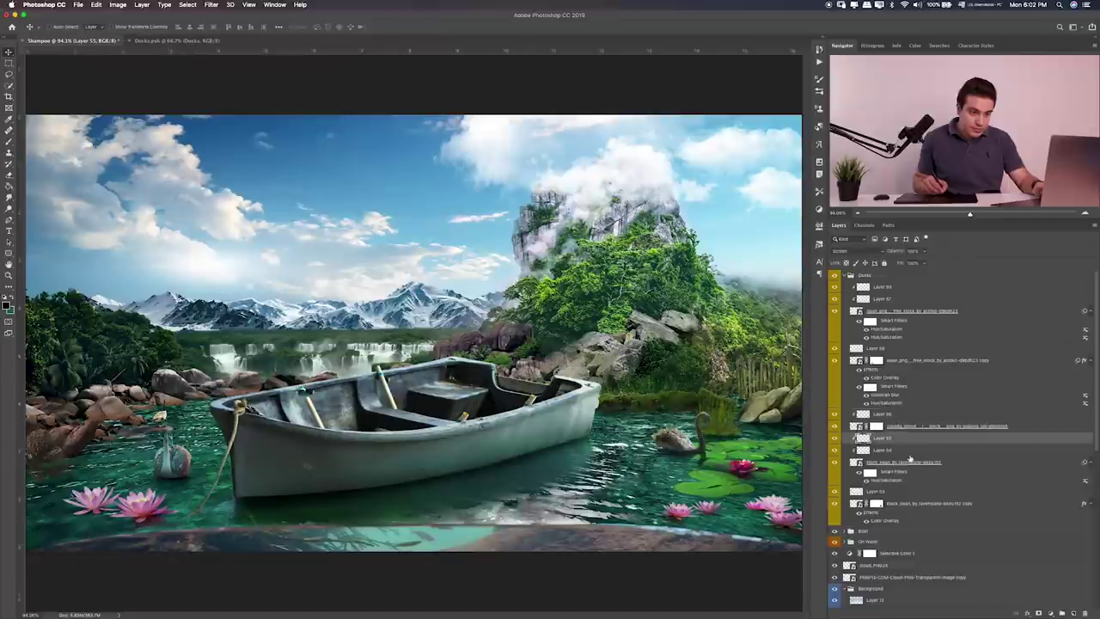
shift+click(899, 507)
mouse_move(706, 455)
mouse_down()
mouse_move(671, 461)
mouse_move(654, 448)
mouse_move(661, 466)
mouse_up()
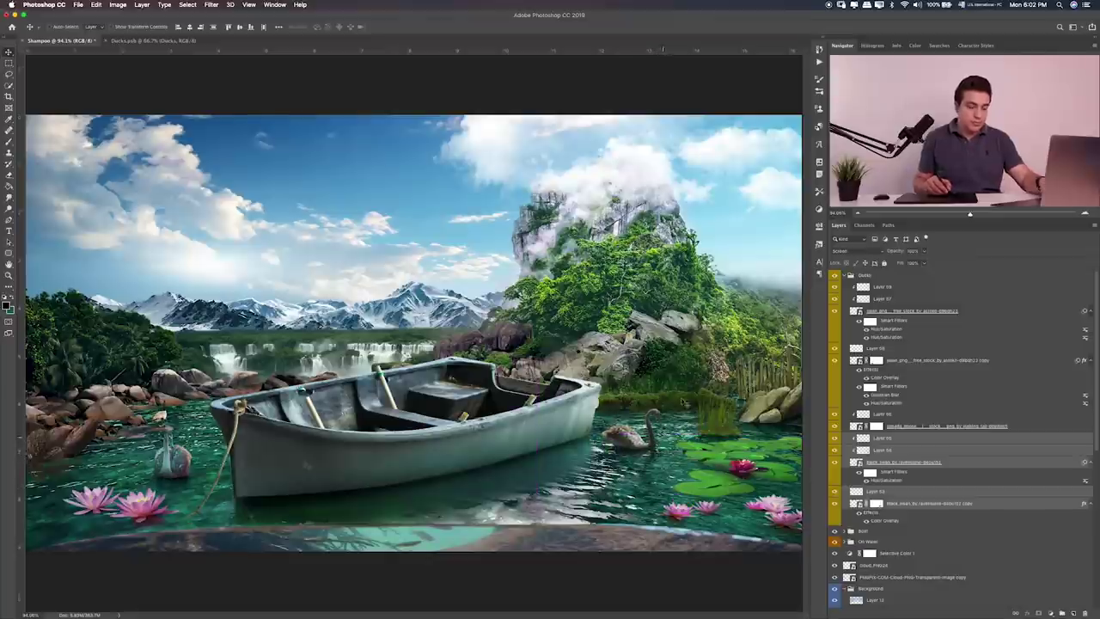
key(ctrl+t)
drag(696, 376, 688, 392)
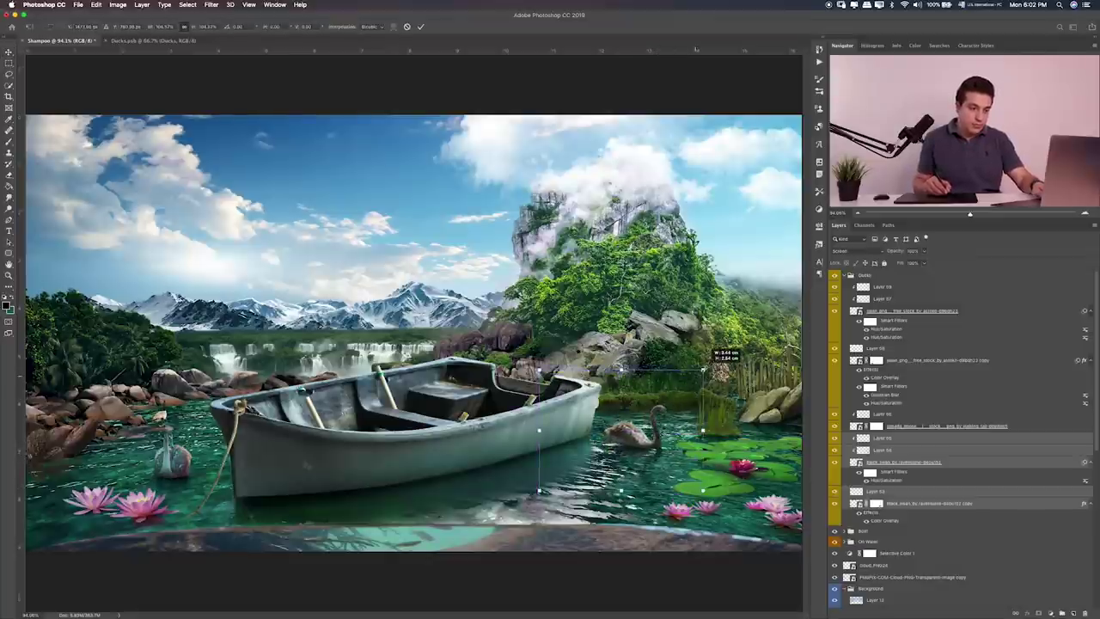
key(Return)
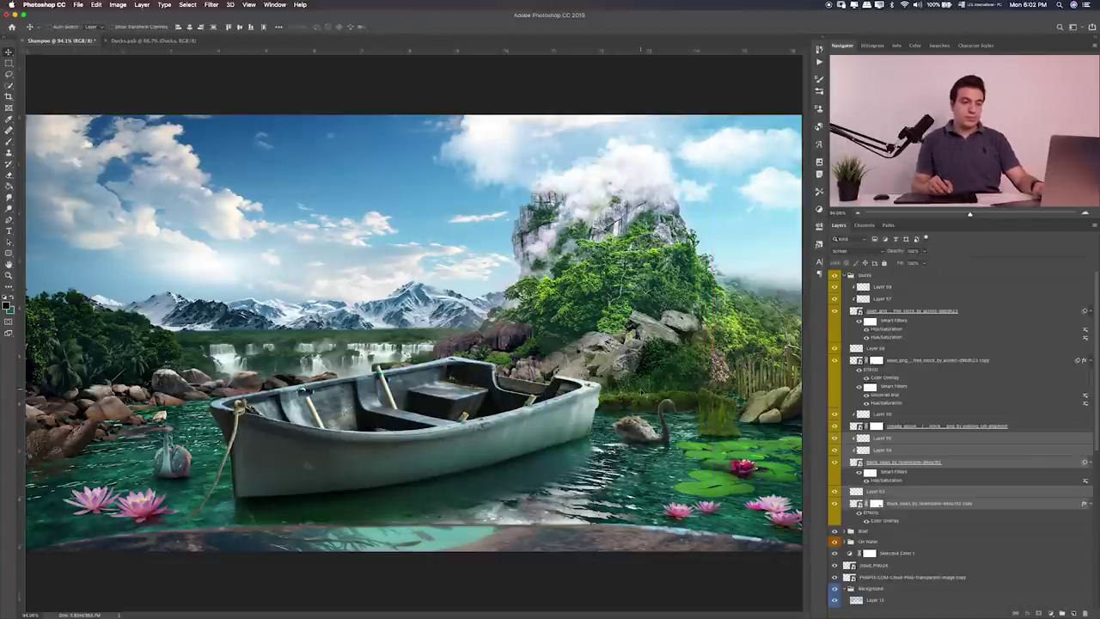
click(849, 275)
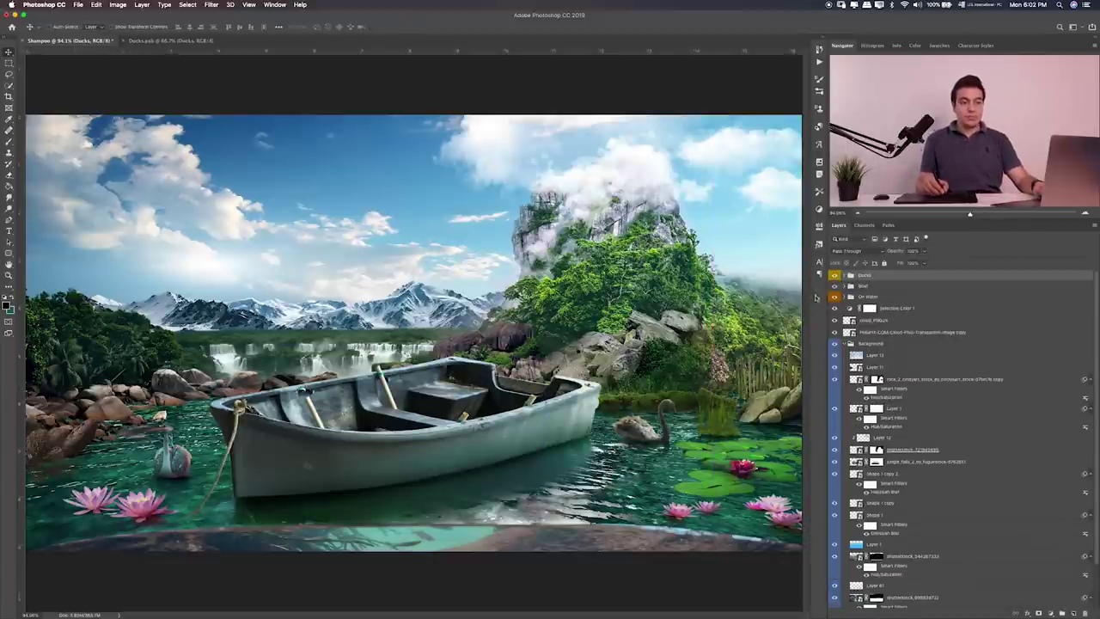
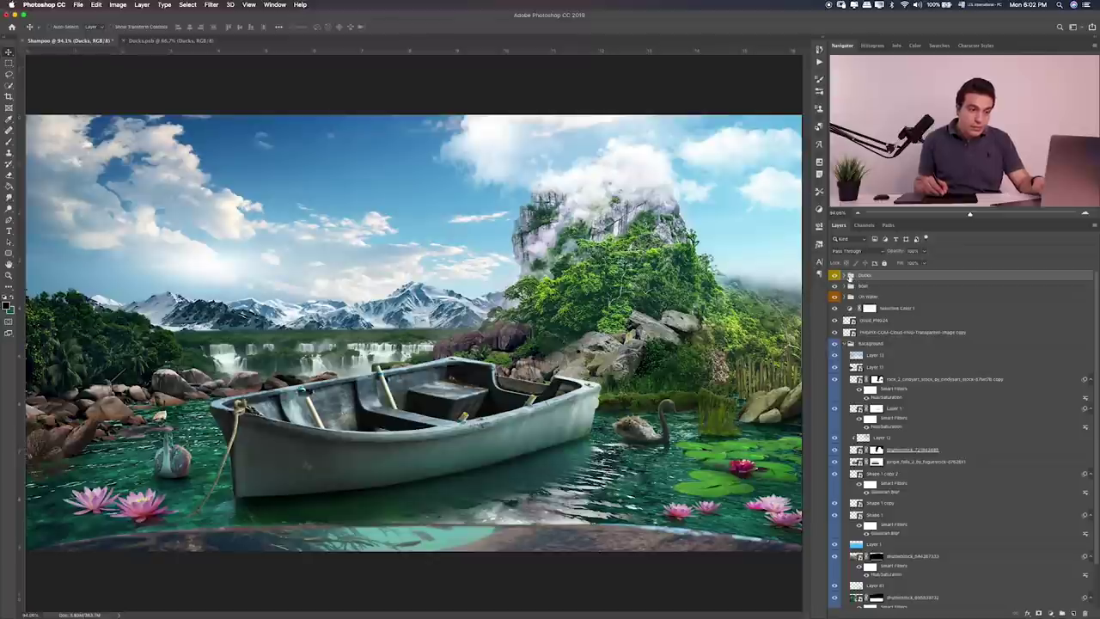
Step: Expand the Ducks group, nudge the selected duck and swan layers slightly, then collapse it
click(849, 275)
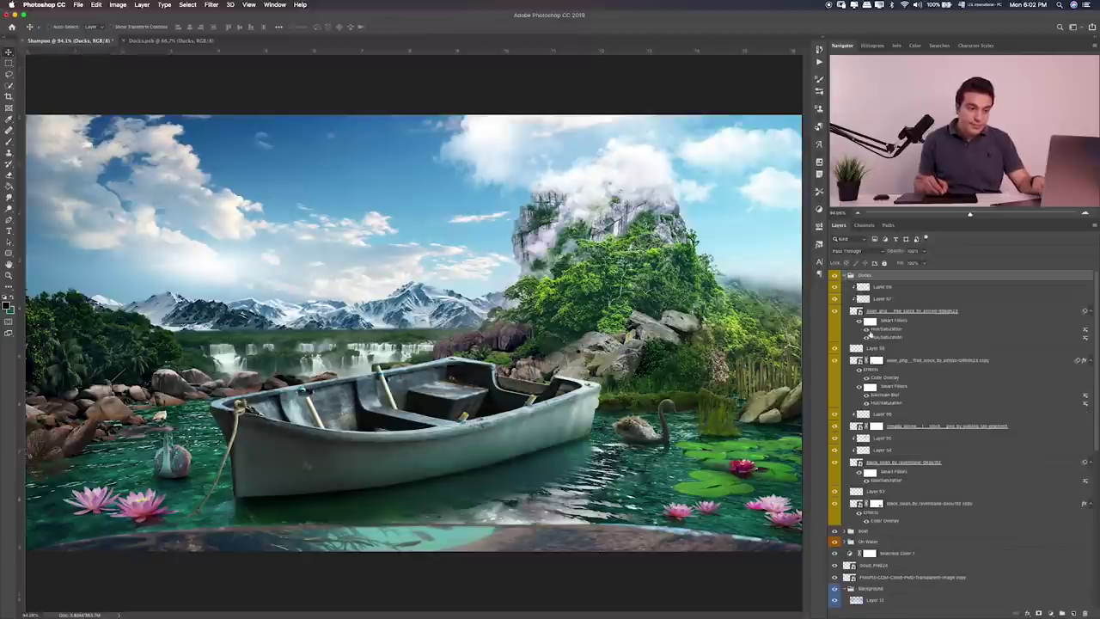
click(888, 359)
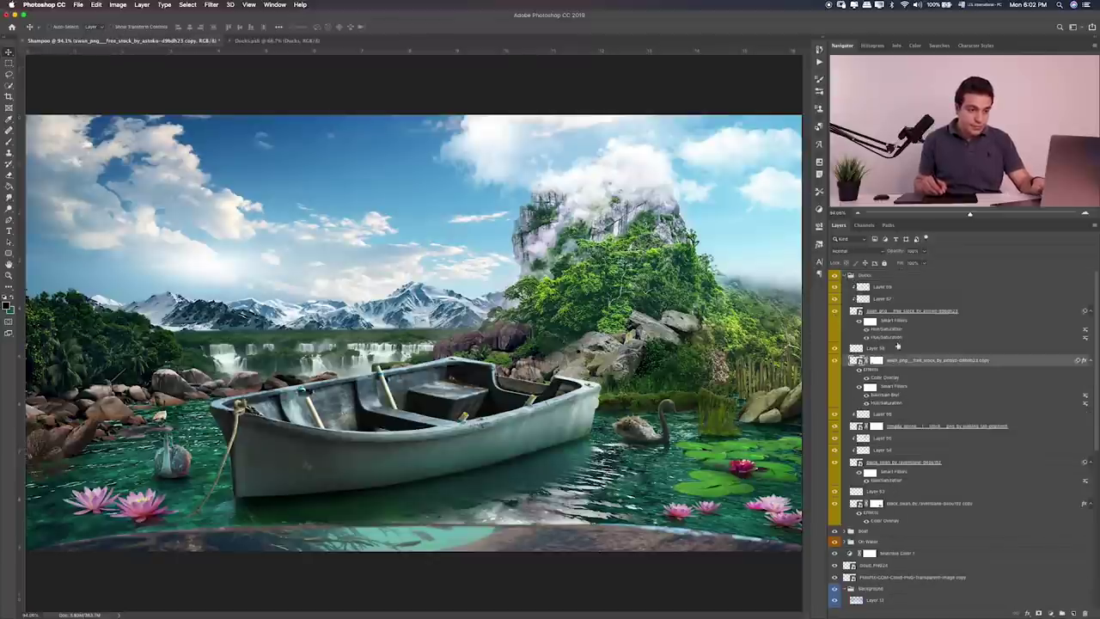
shift+click(885, 286)
drag(303, 440, 311, 400)
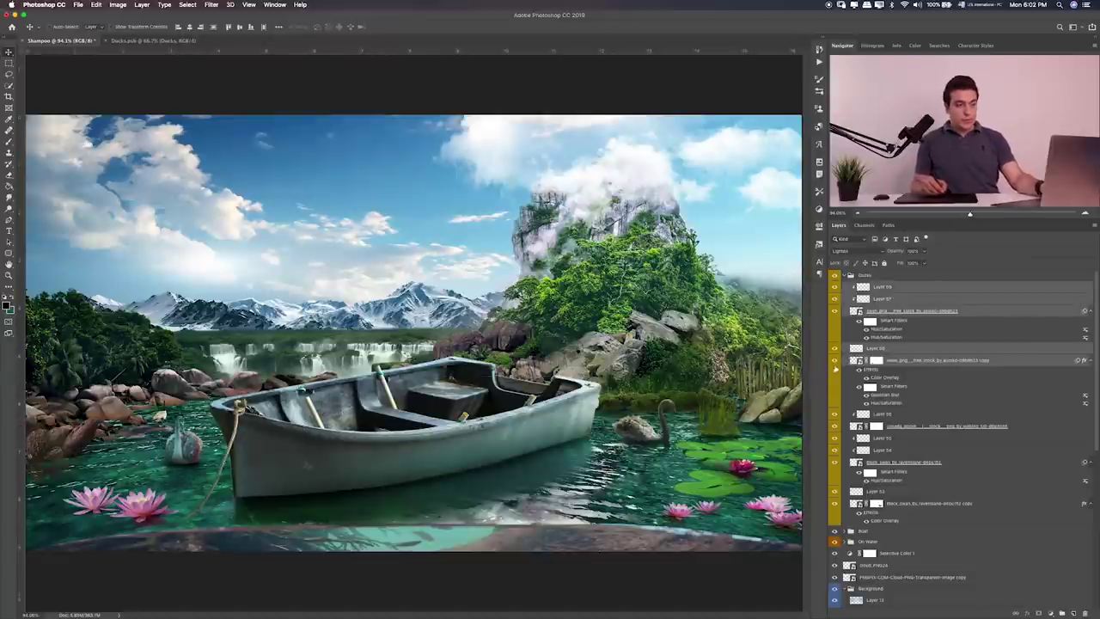
click(849, 276)
Step: Bring up the Demo folder in Finder and preview the Flowers on water file
key(super+Tab)
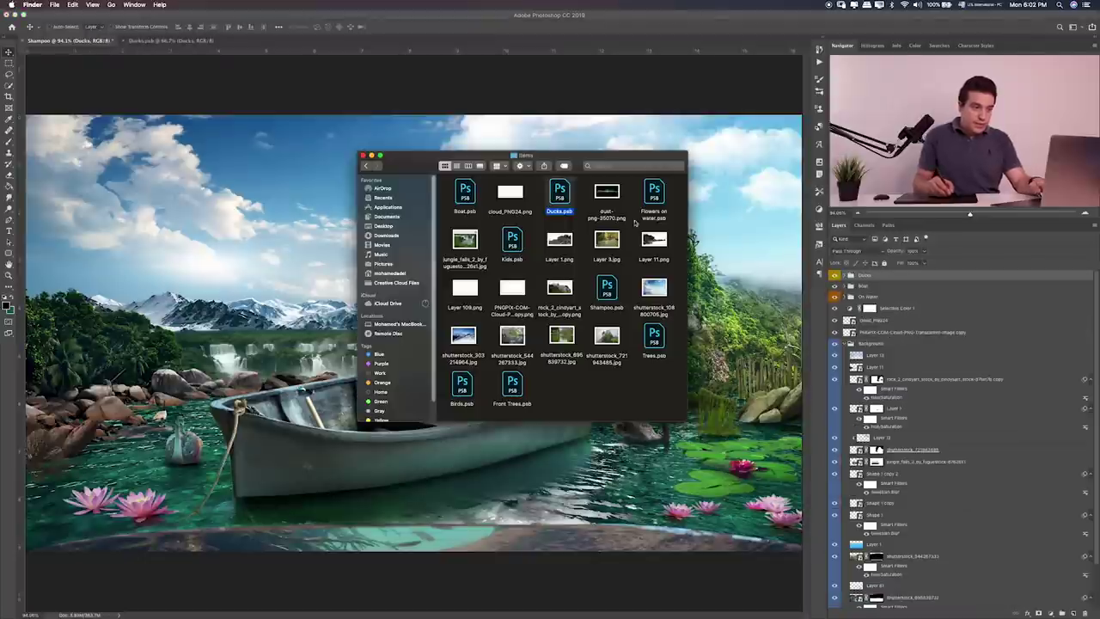
click(597, 195)
click(655, 210)
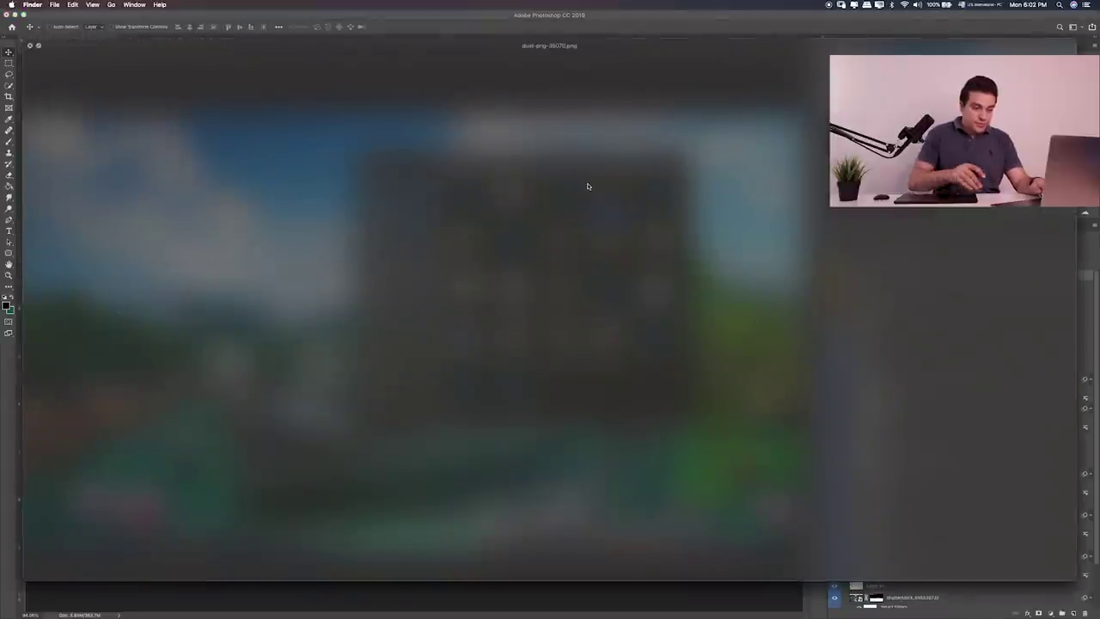
key(space)
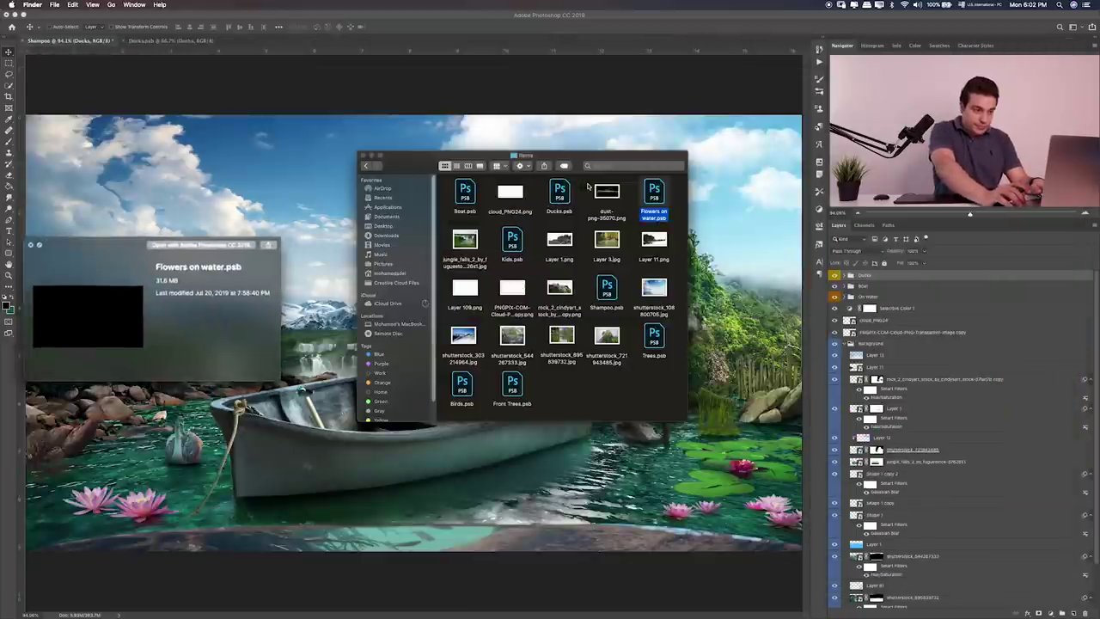
Step: Browse the Demo files to Shampoo.psb, preview it, and open it in Photoshop
key(Down)
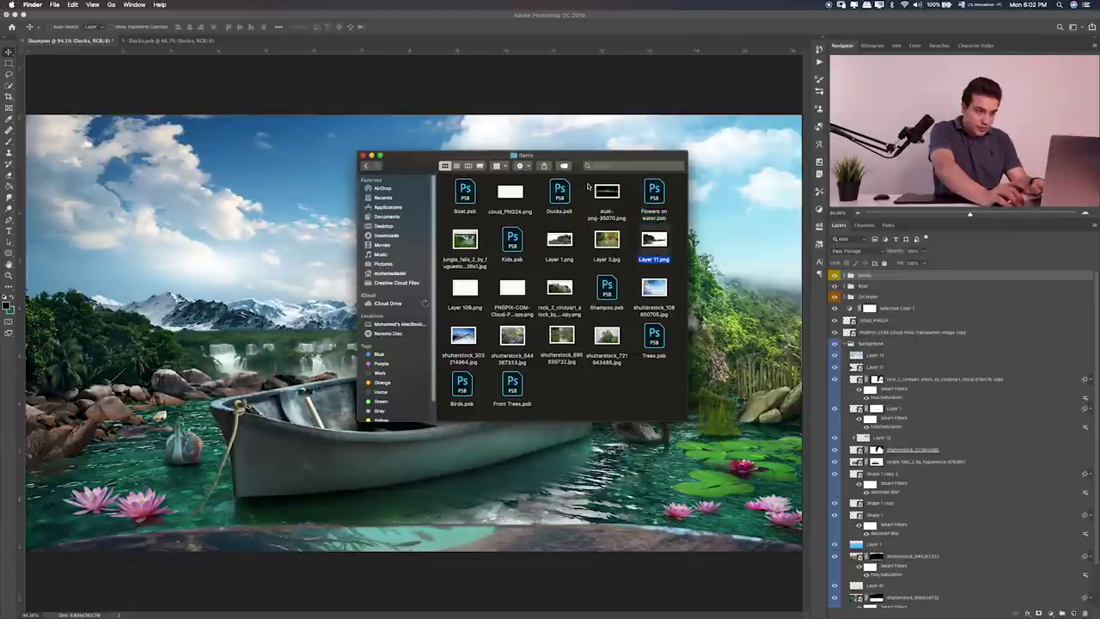
key(Down)
key(Left)
key(Down)
key(Right)
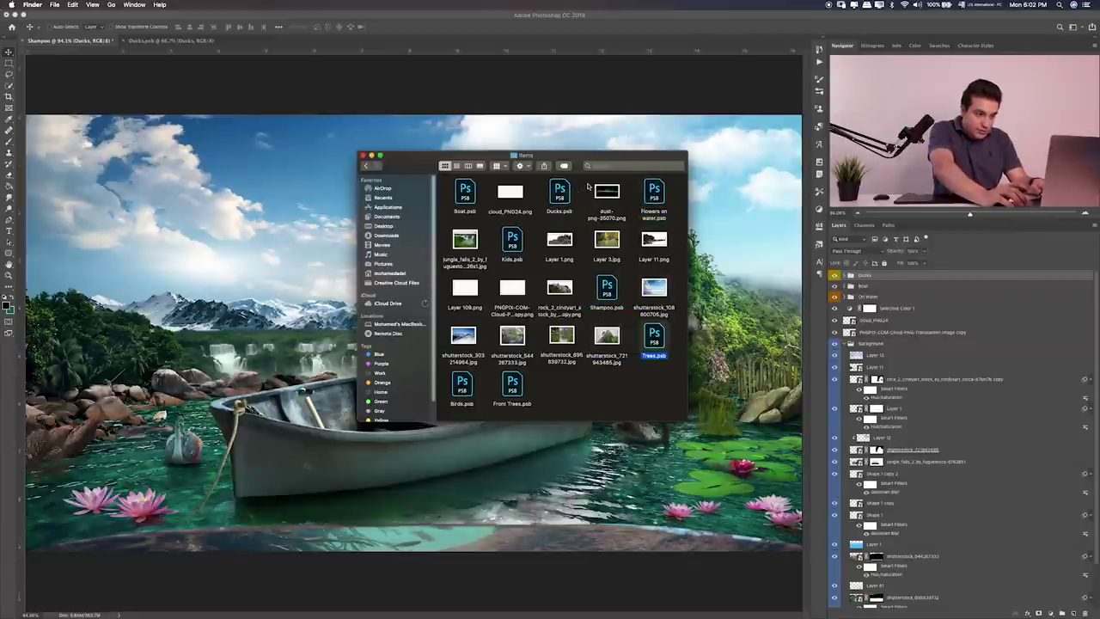
key(Left)
key(Left)
key(Left)
key(Down)
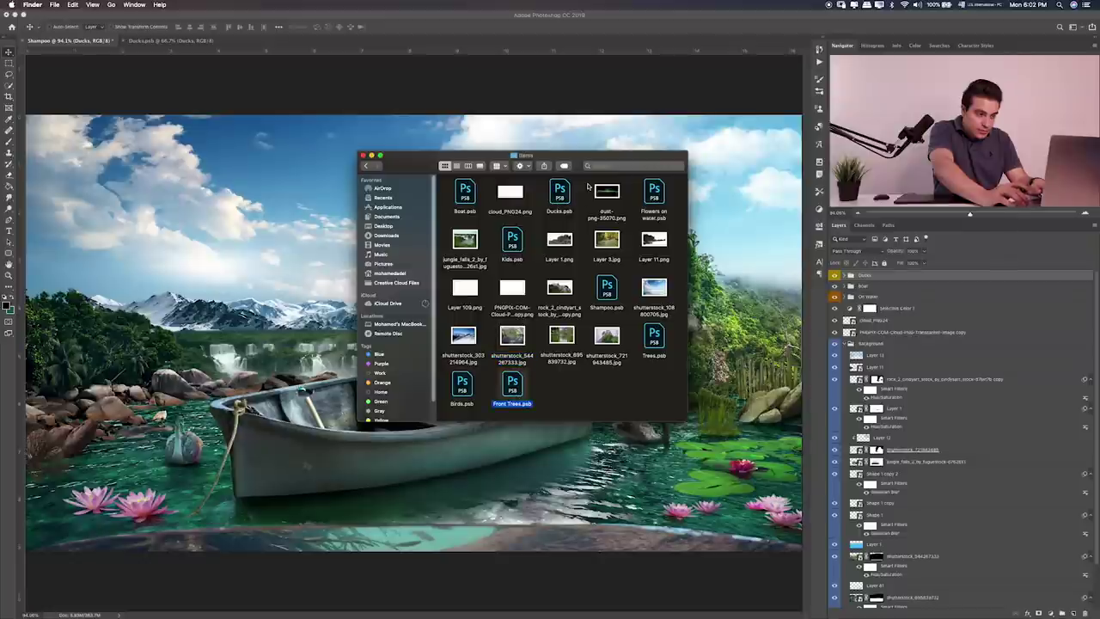
key(Left)
key(Right)
key(Up)
key(Right)
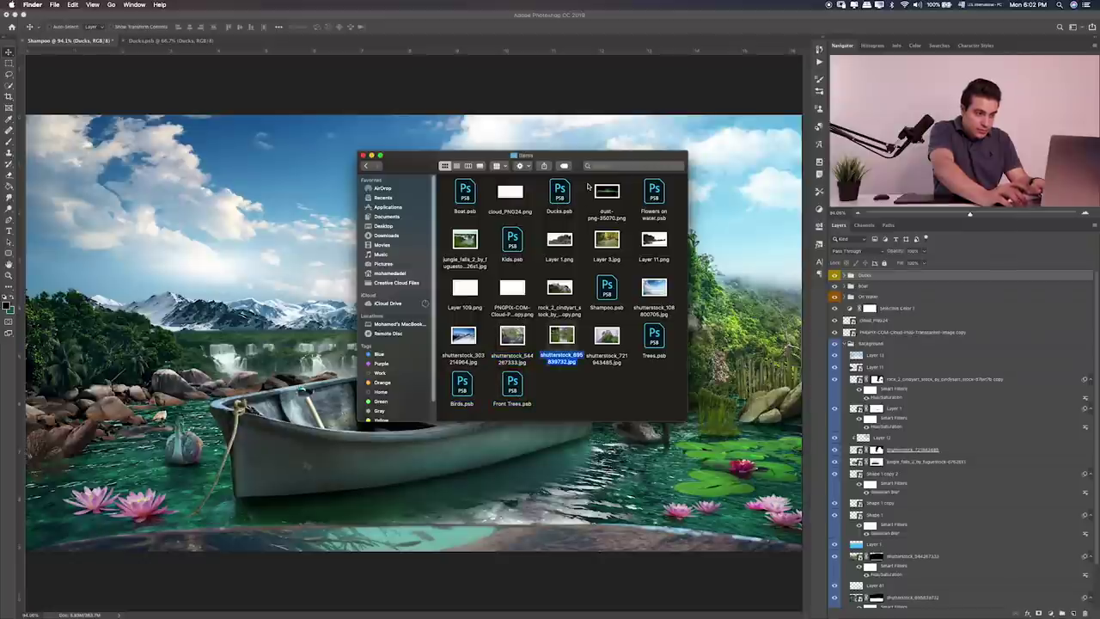
key(Right)
key(Up)
key(space)
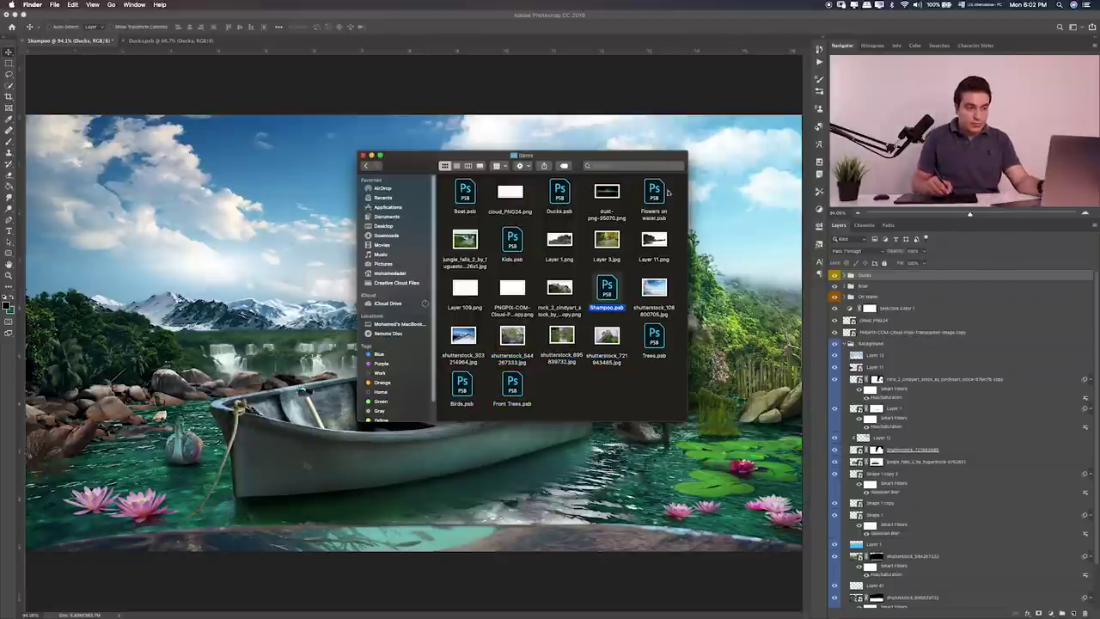
double_click(607, 288)
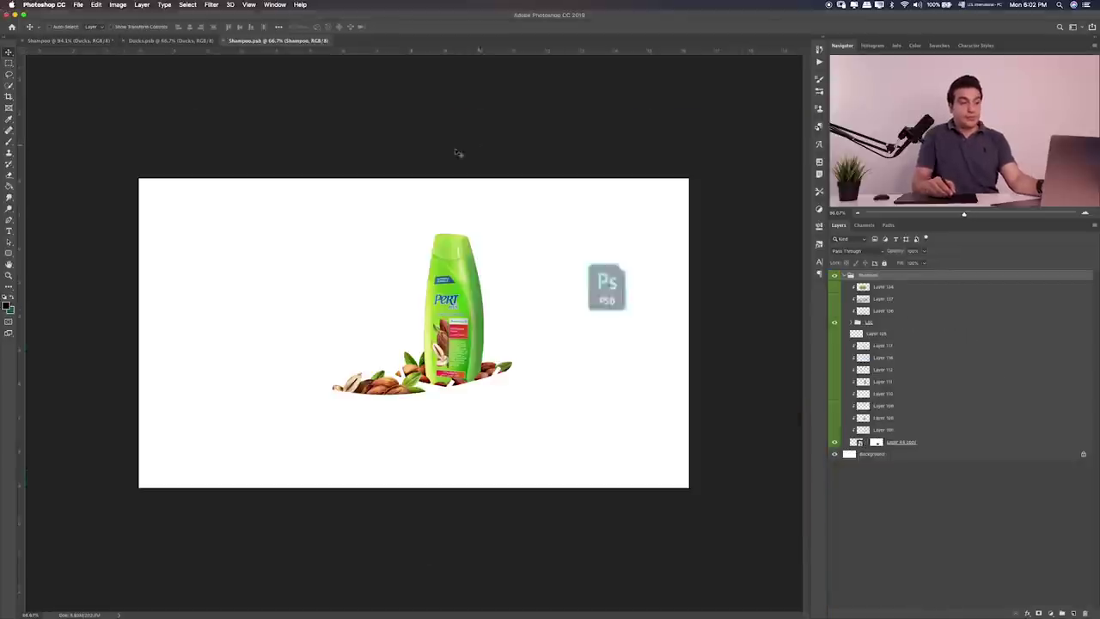
Step: Drag the Shampoo group onto the lake composite and place the bottle on the boat
click(849, 275)
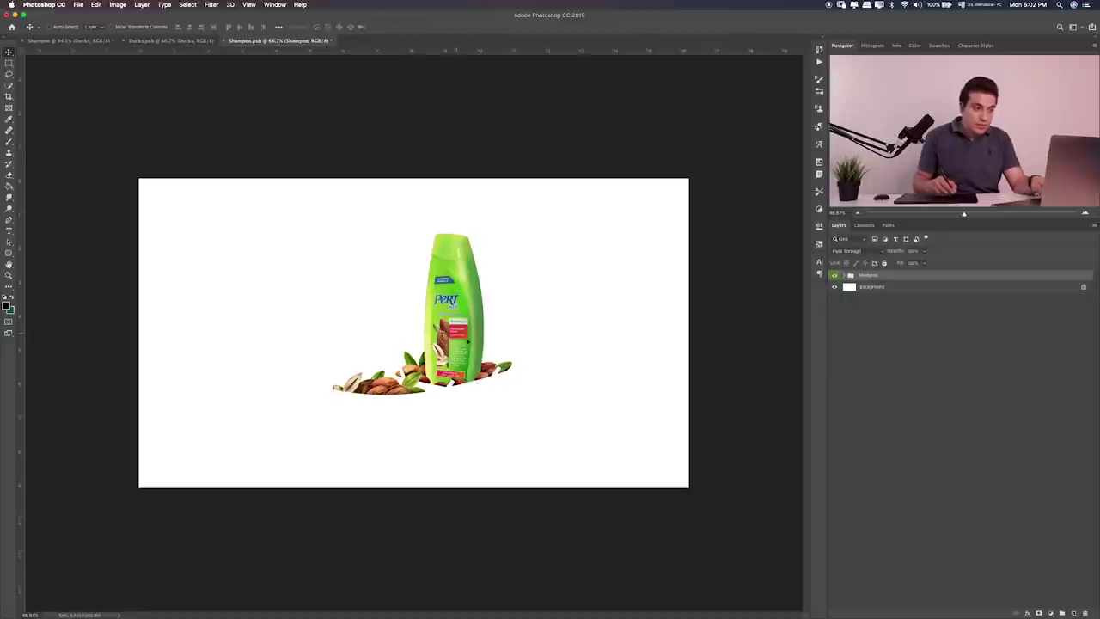
drag(451, 318, 166, 40)
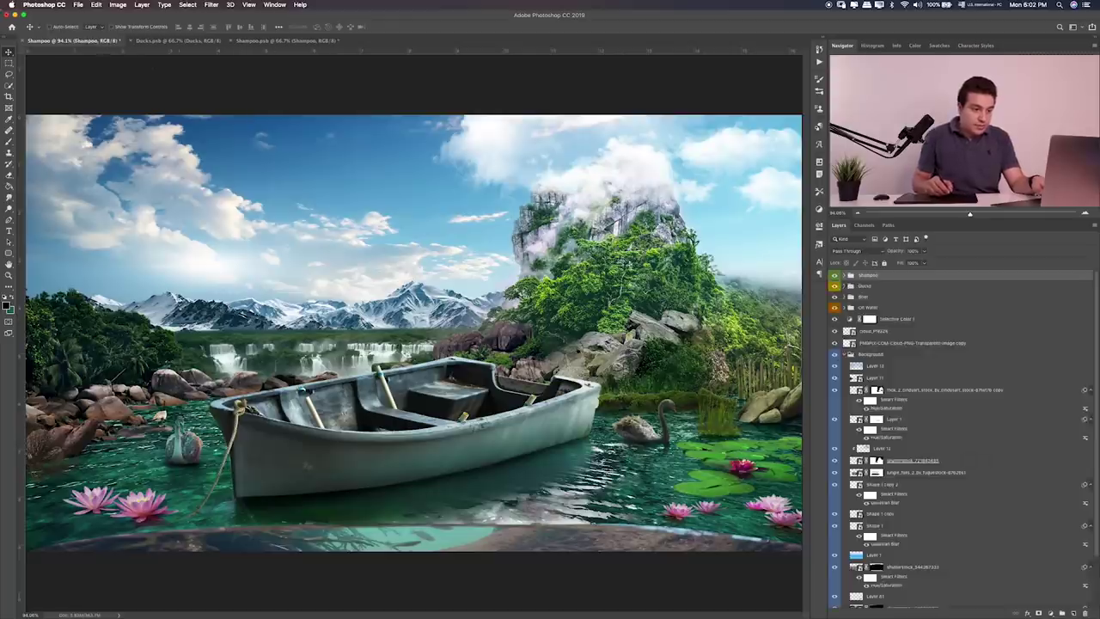
drag(110, 43, 593, 289)
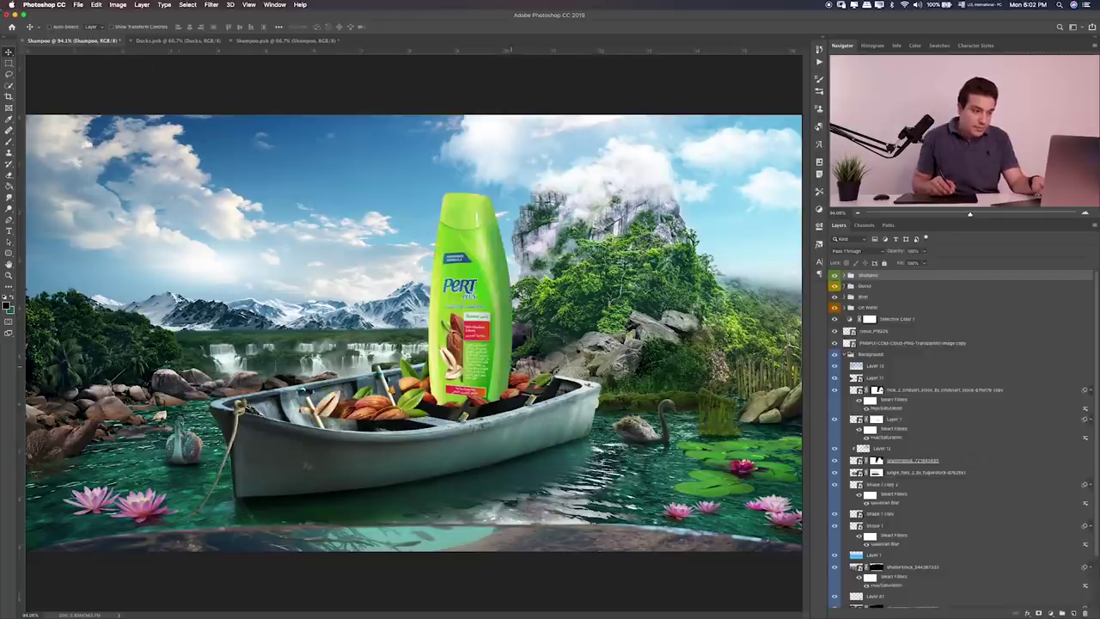
drag(514, 371, 503, 344)
key(ctrl+z)
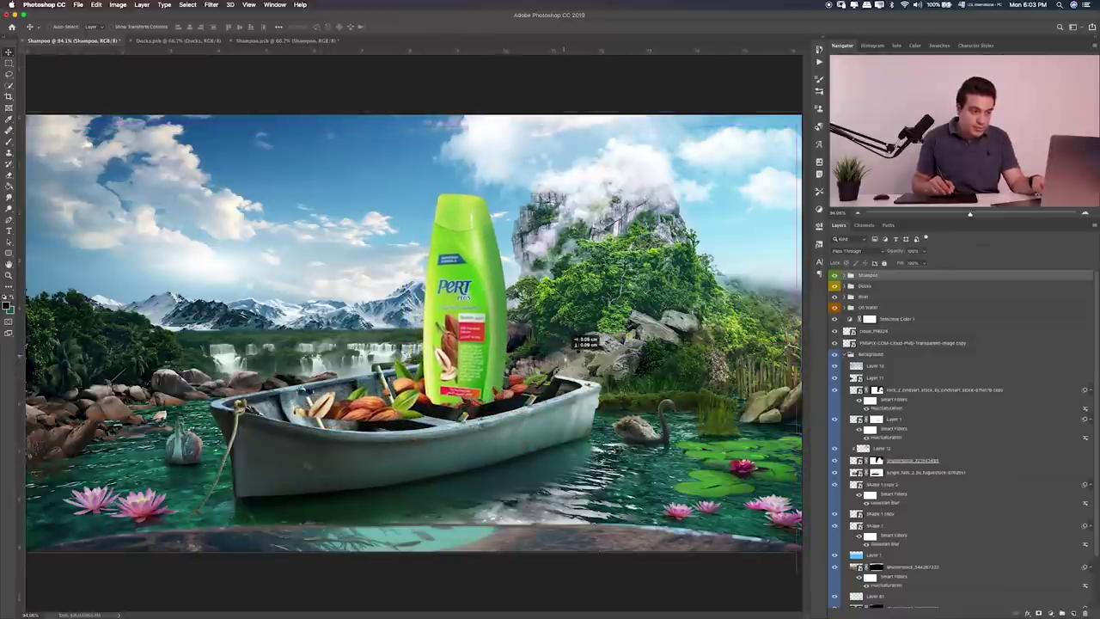
key(ctrl+z)
key(ctrl+z)
Step: Review the Shampoo group's layers, including the Lid group, then collapse the group
click(849, 276)
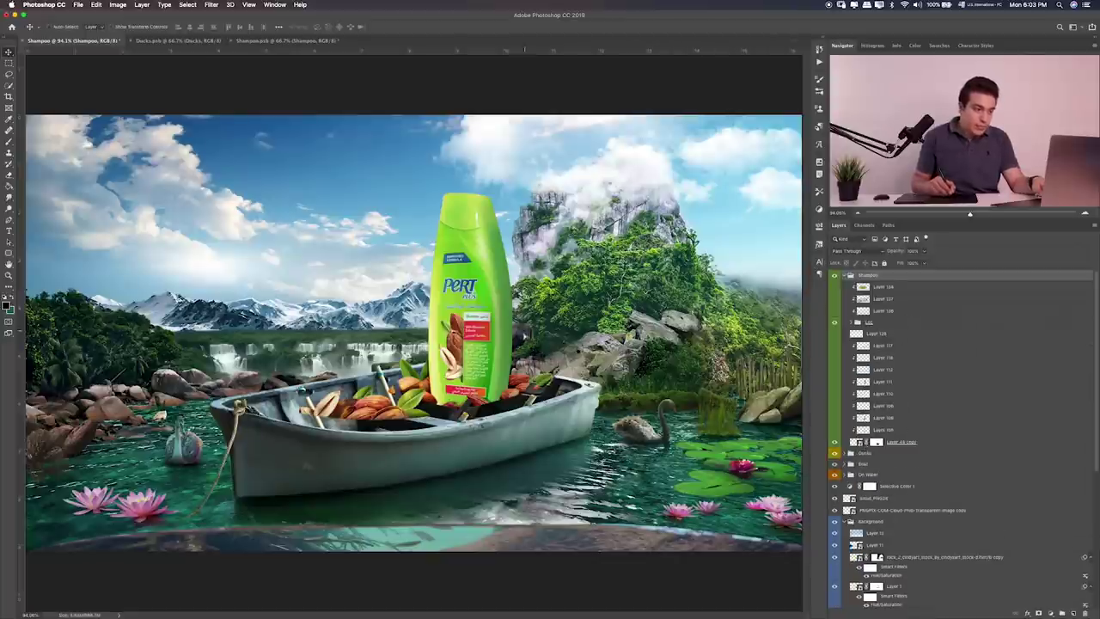
click(856, 322)
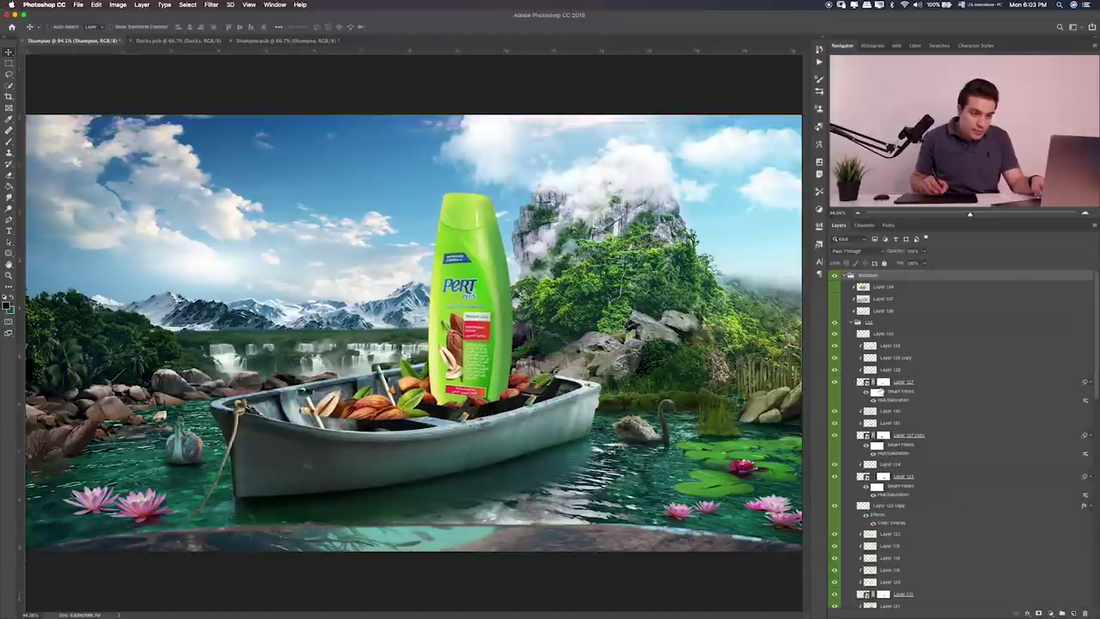
scroll(890, 455, down, 2)
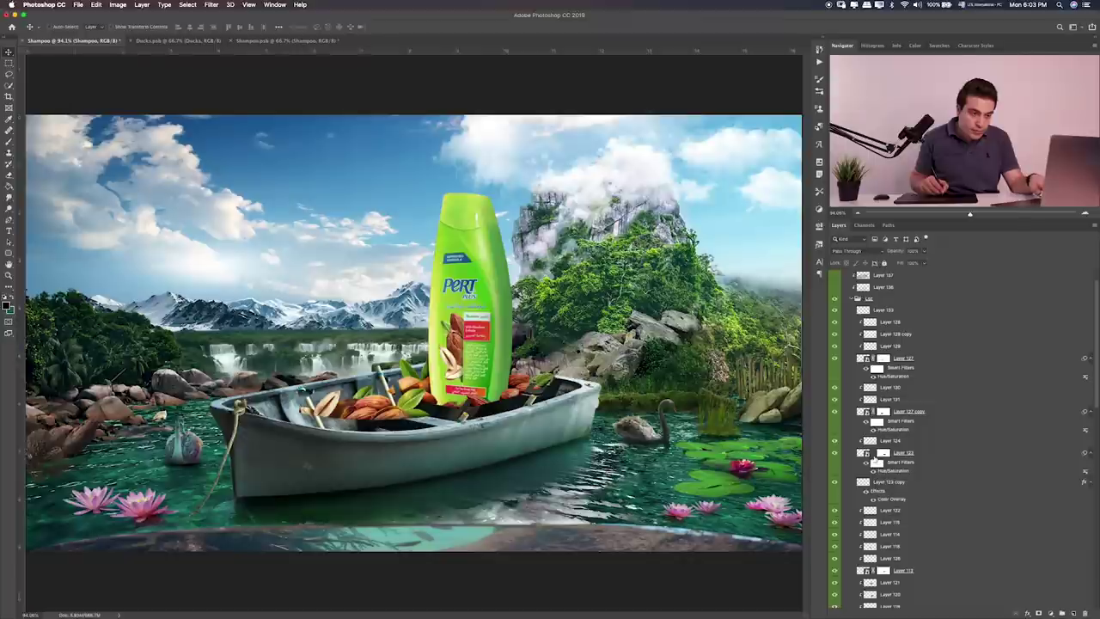
scroll(885, 508, down, 5)
scroll(883, 493, down, 2)
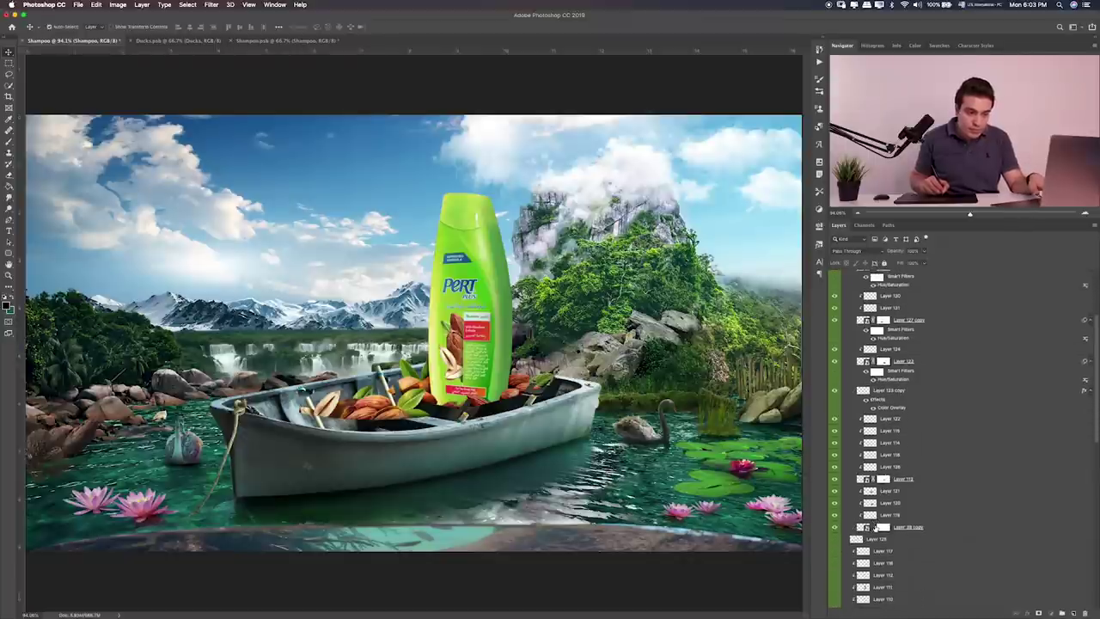
scroll(879, 344, down, 1)
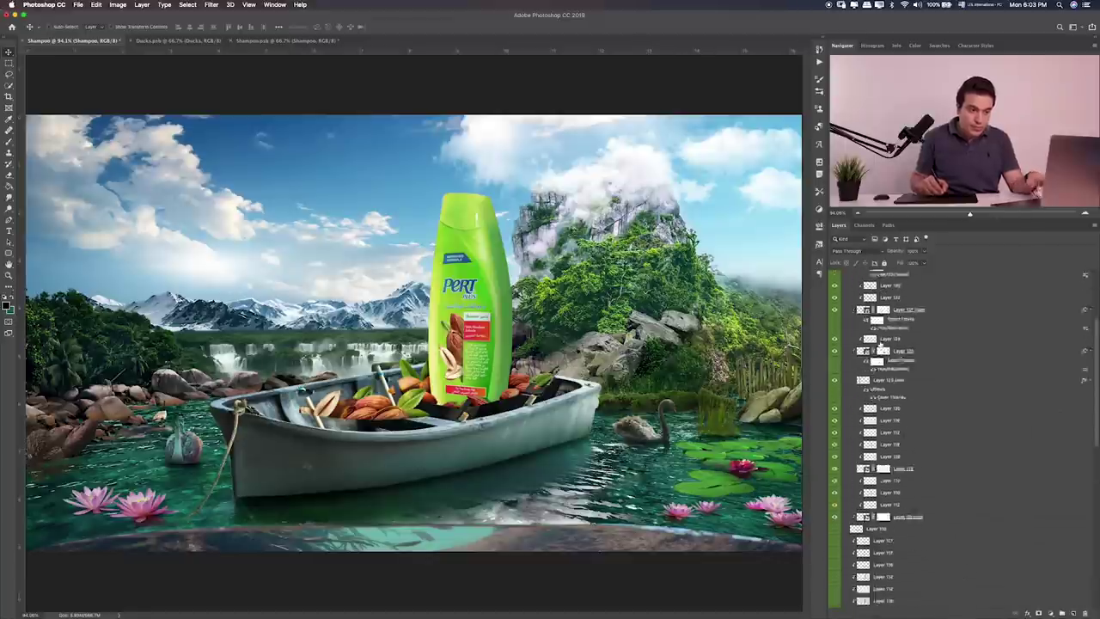
scroll(880, 344, up, 10)
click(848, 276)
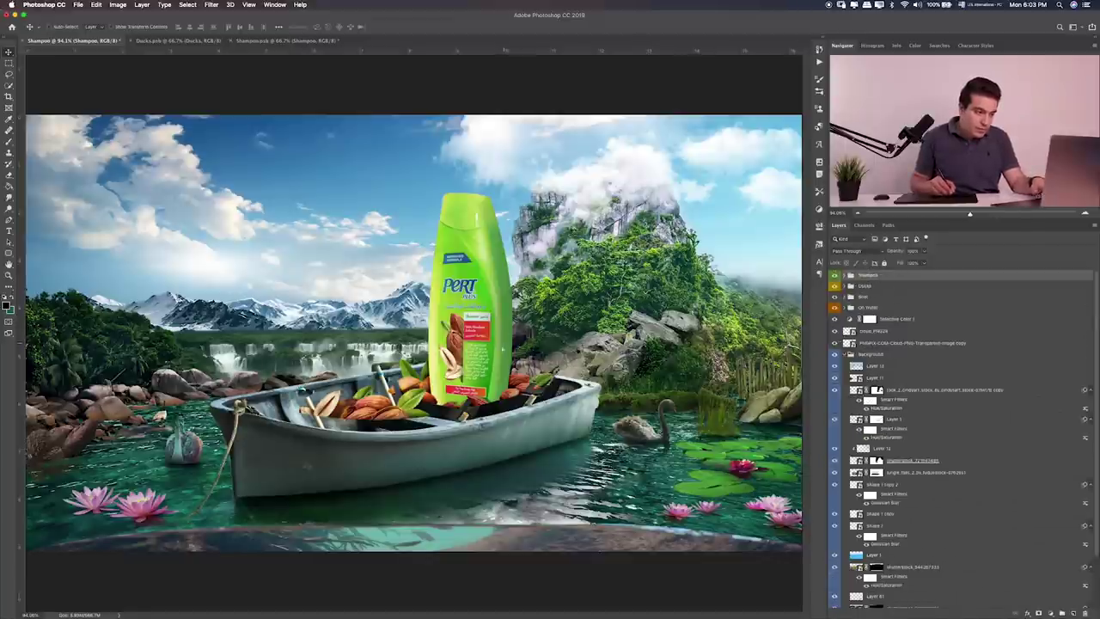
Step: Lower the bottle into the boat and nudge it 2 px right in Free Transform
drag(503, 348, 510, 341)
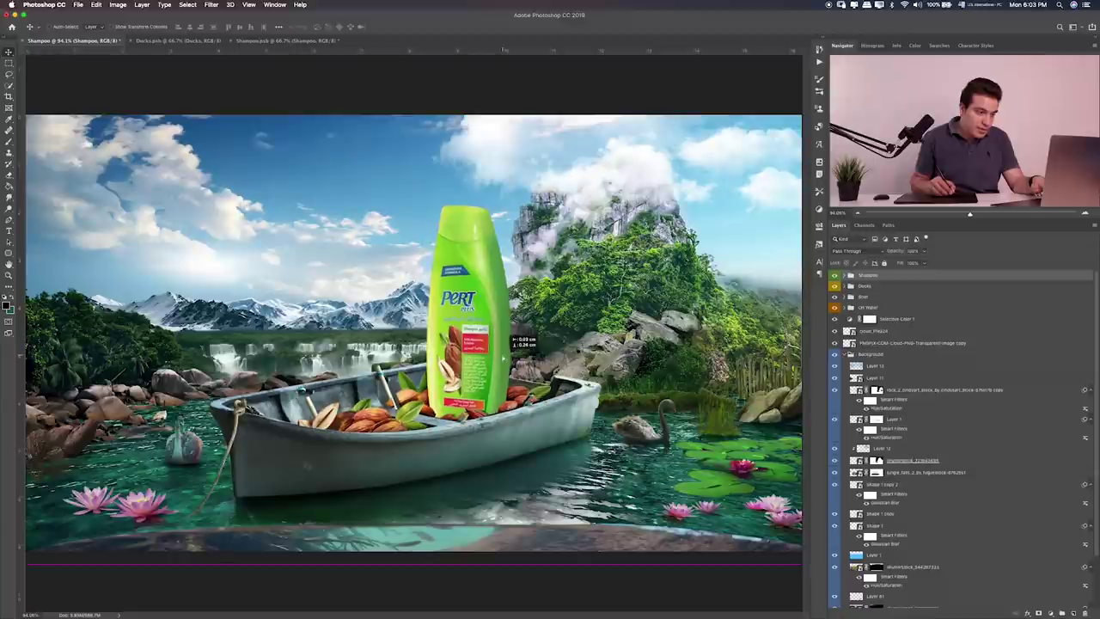
drag(509, 342, 509, 342)
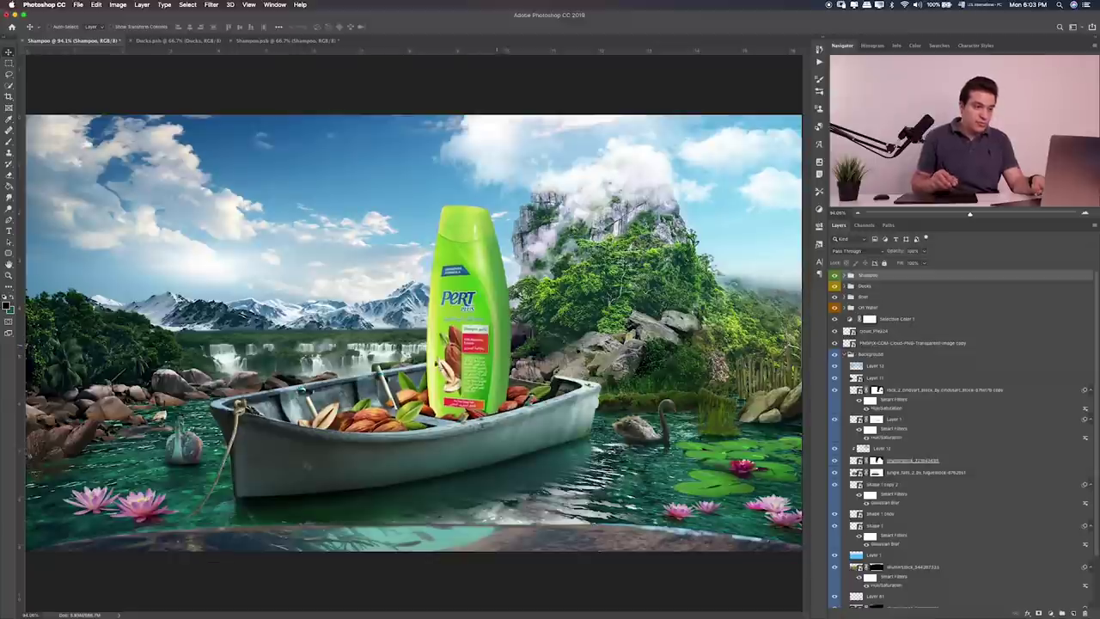
key(ctrl+plus)
key(ctrl+plus)
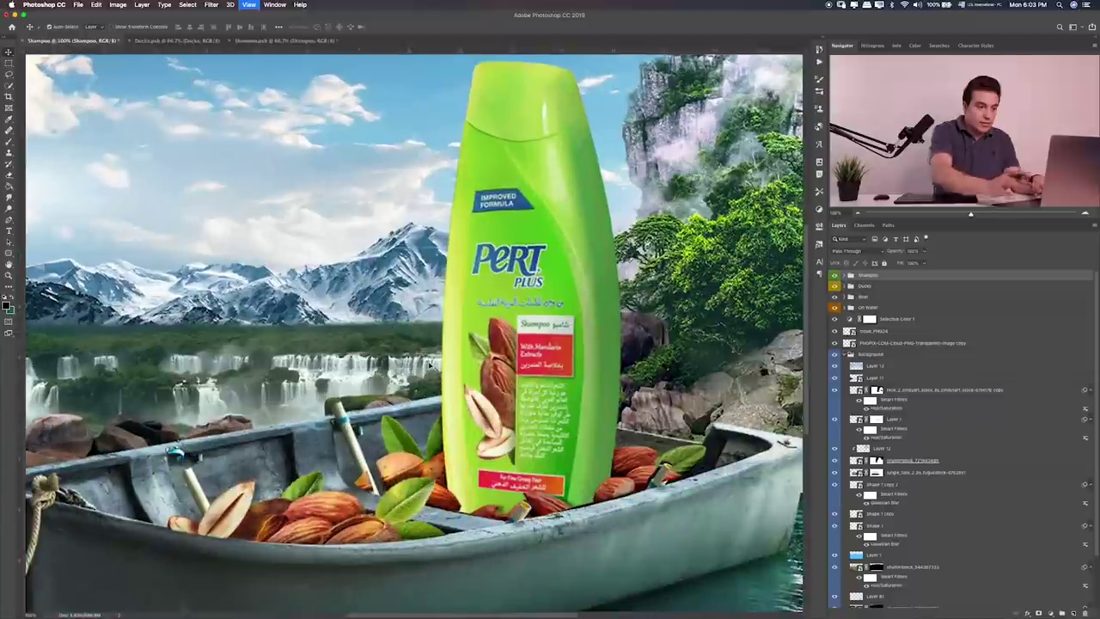
key(ctrl+t)
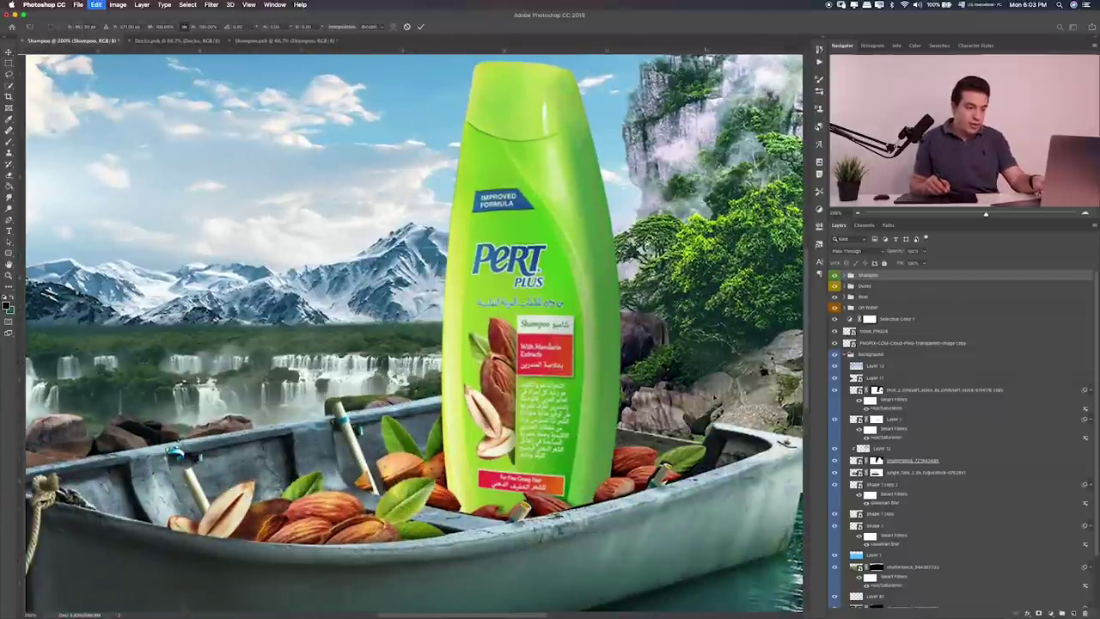
key(ctrl+minus)
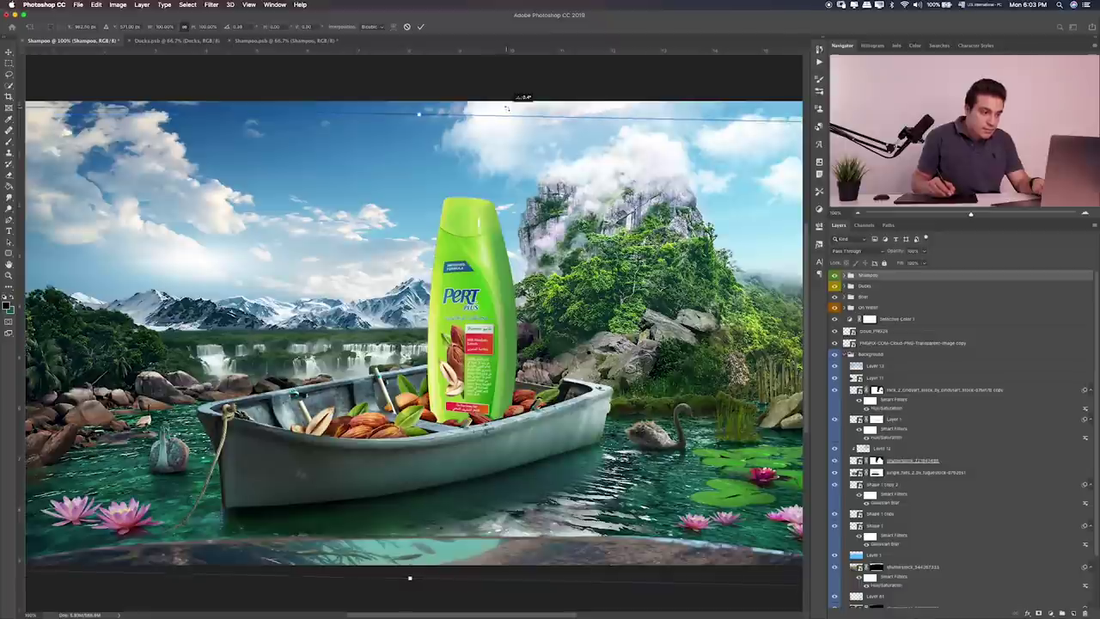
key(ctrl+z)
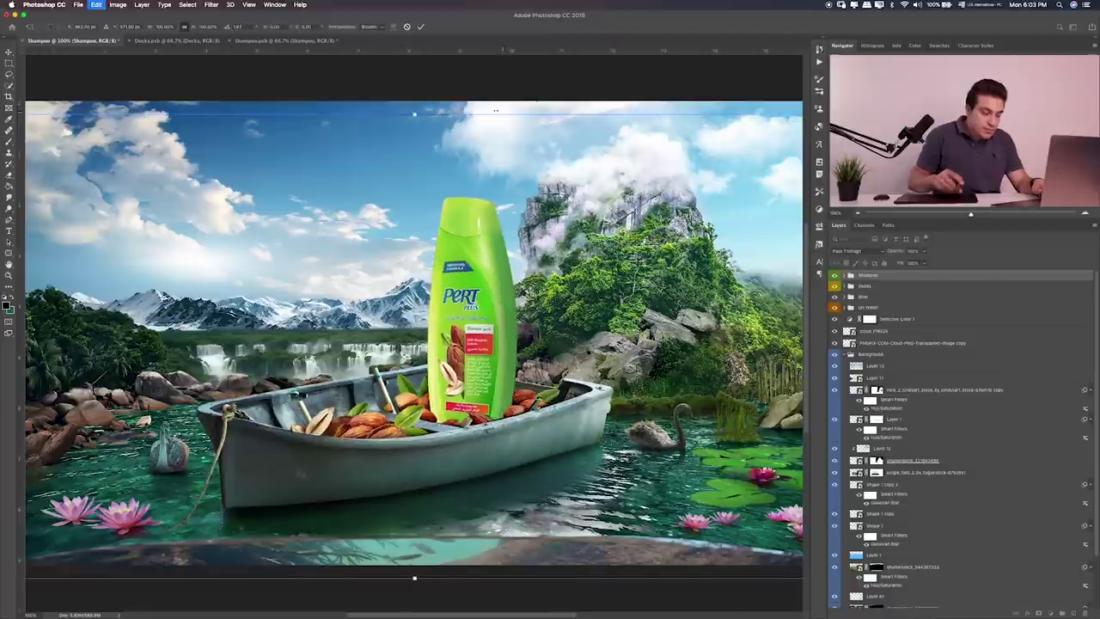
key(ctrl+z)
key(Right)
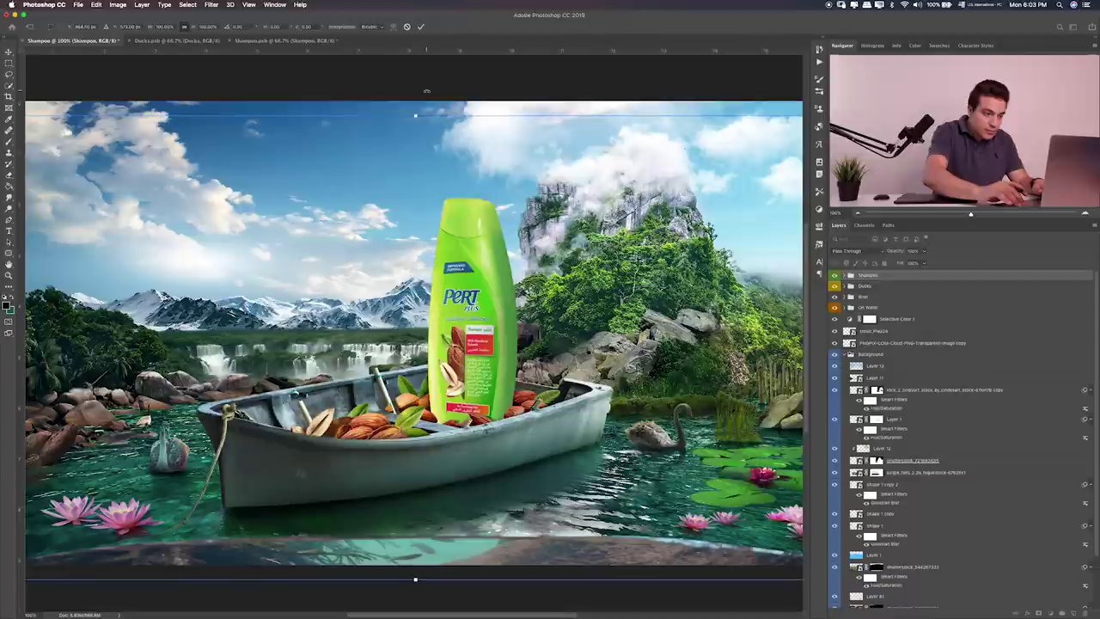
key(Right)
key(Right)
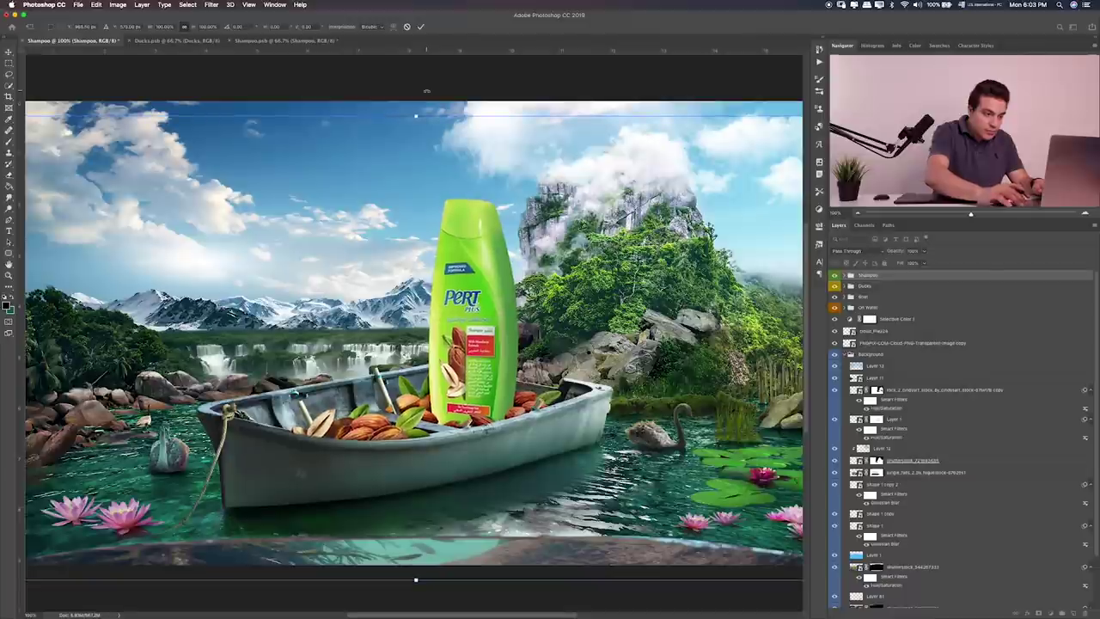
key(Return)
Step: At 200% zoom, move the bottle slightly left and up, then two pixels right
key(ctrl+plus)
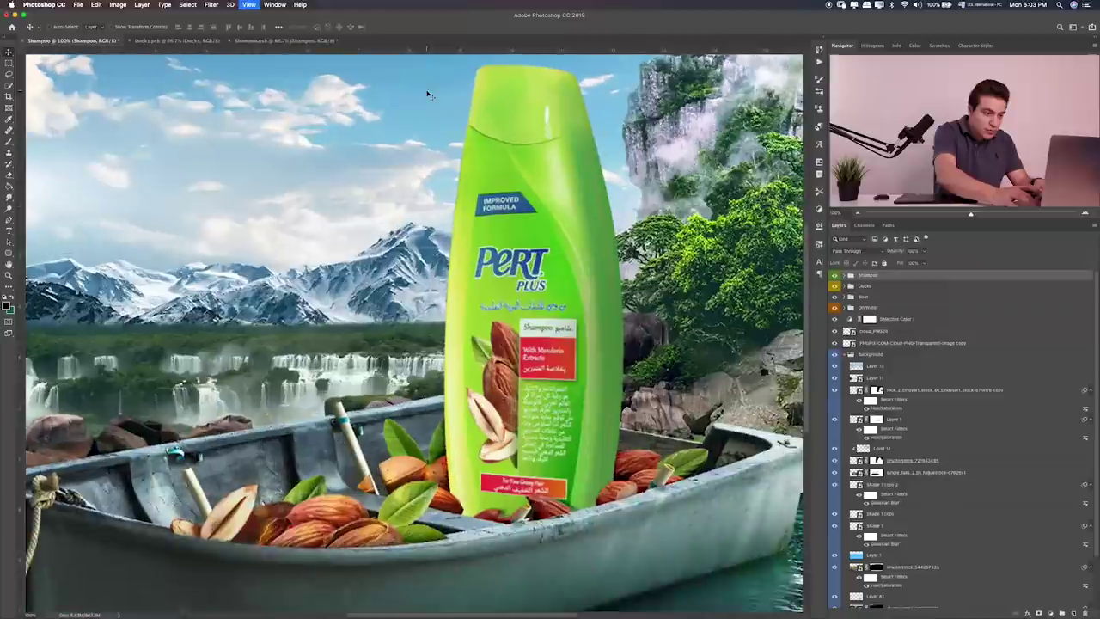
scroll(667, 437, down, 2)
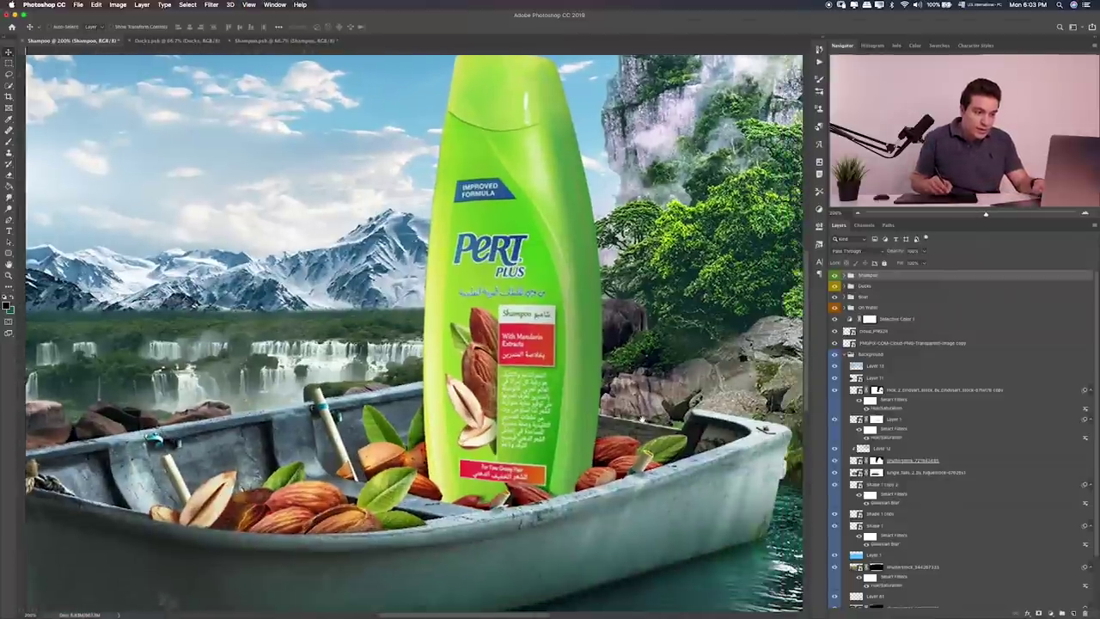
drag(625, 404, 610, 398)
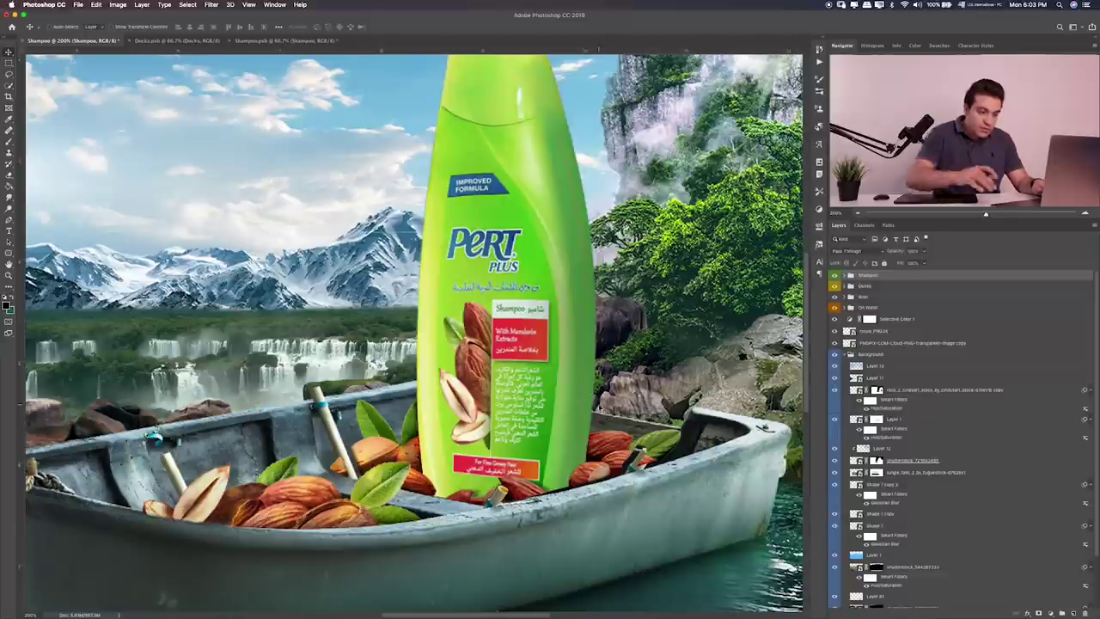
key(Right)
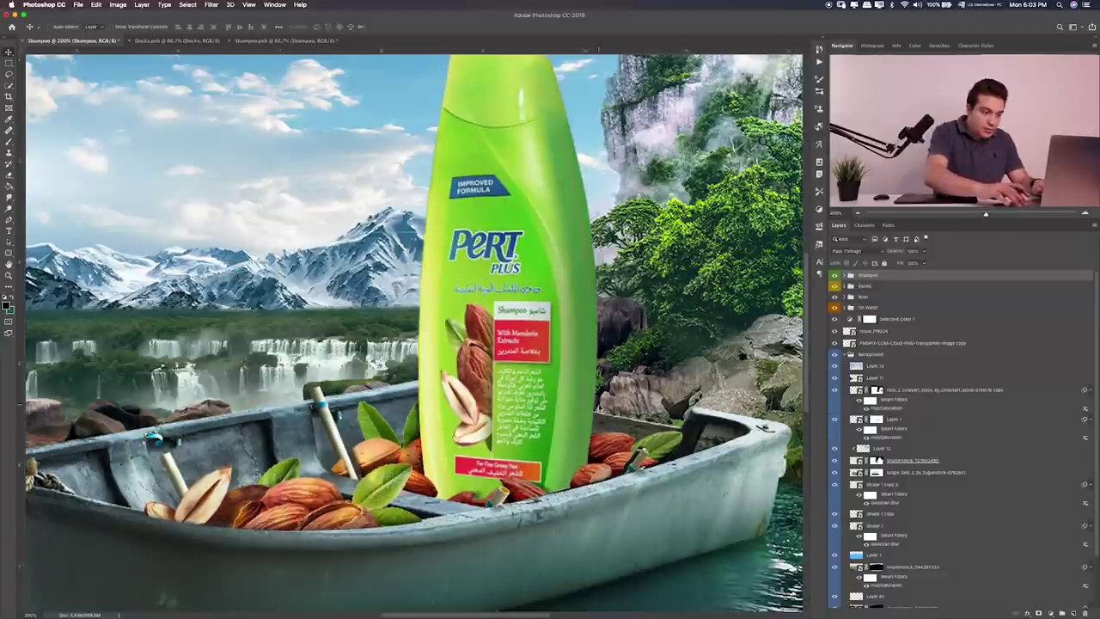
key(Right)
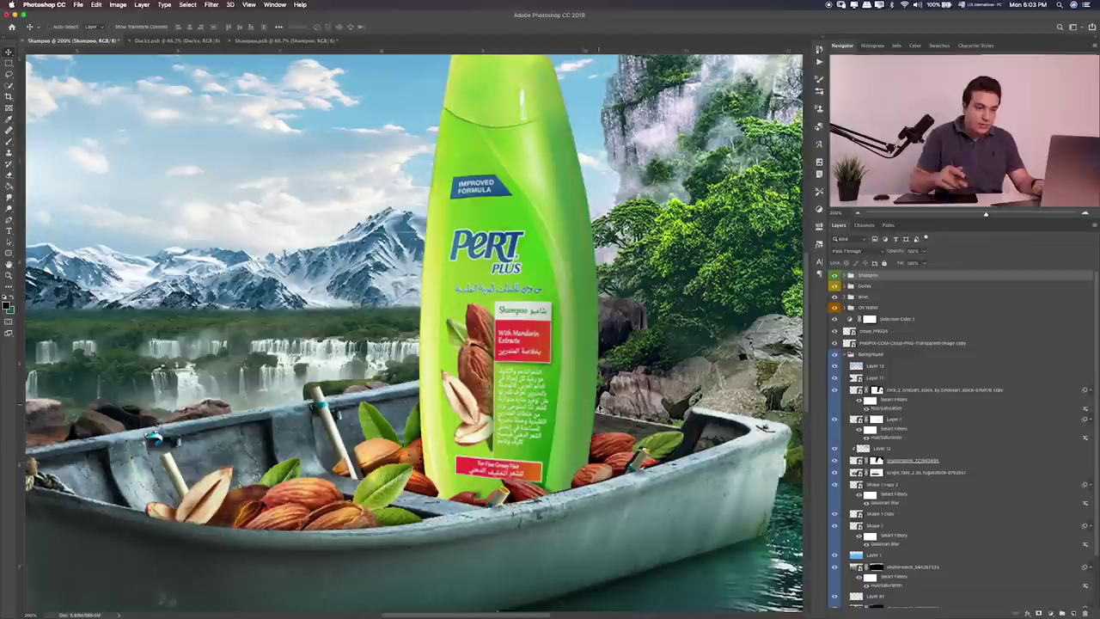
Step: Shift the bottle about 9 px left with Free Transform, then undo the extra nudges
key(ctrl+t)
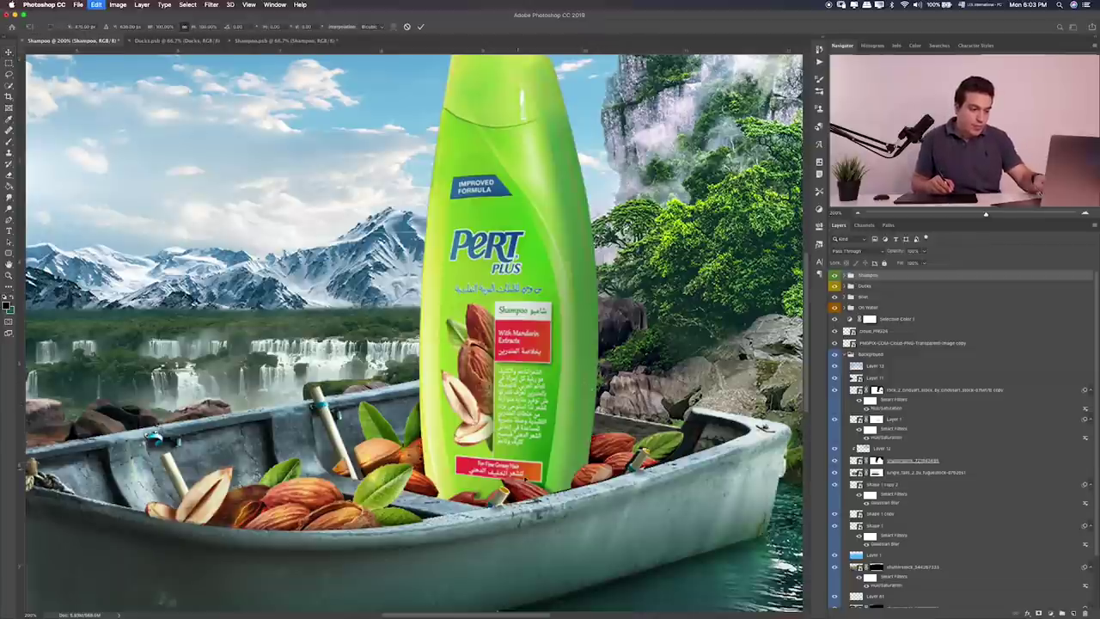
key(ctrl+minus)
key(ctrl+minus)
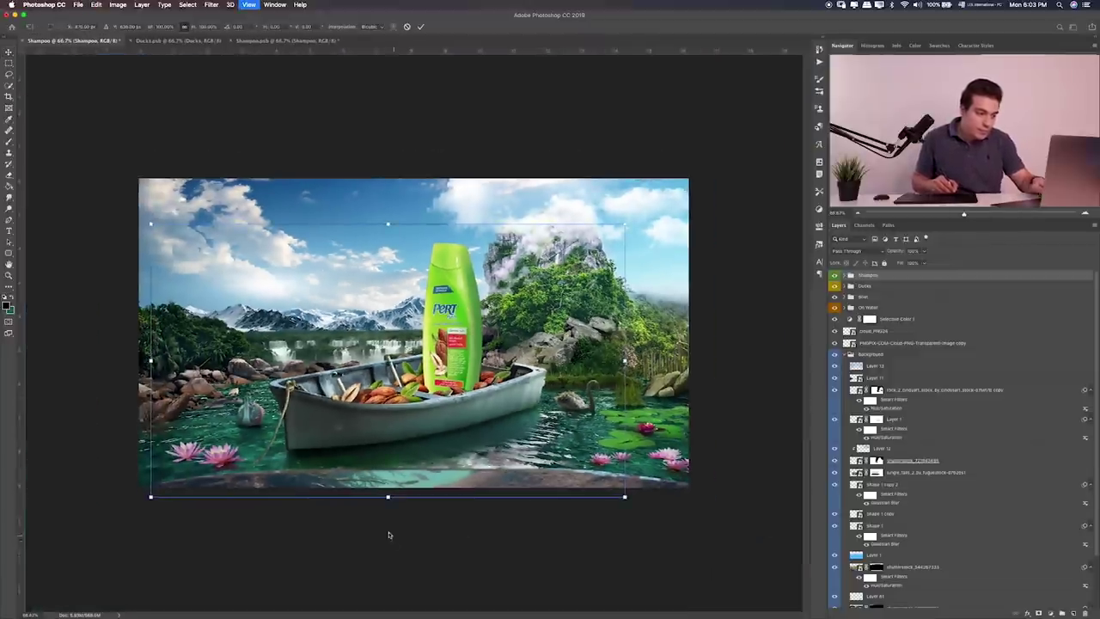
key(shift+Left)
key(shift+Left)
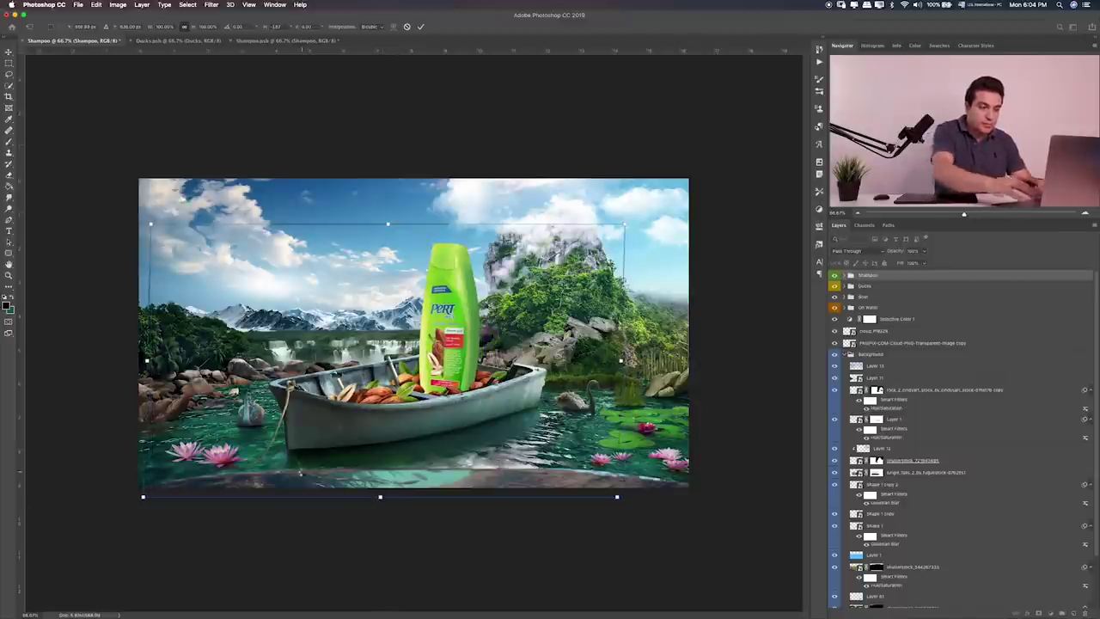
key(Return)
key(ctrl+0)
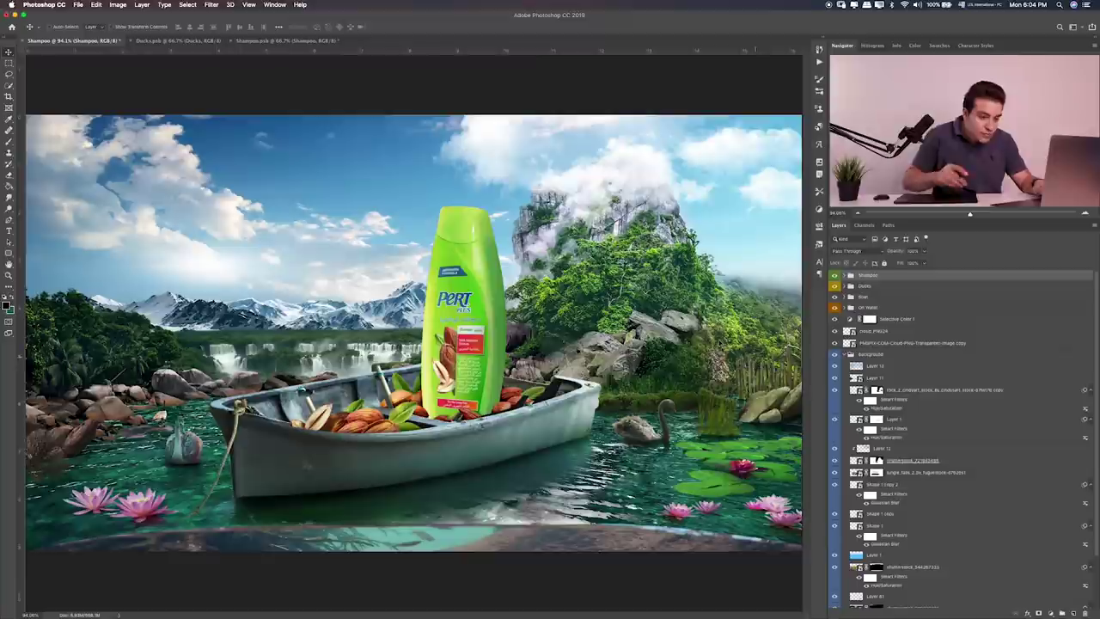
key(ctrl+plus)
key(ctrl+plus)
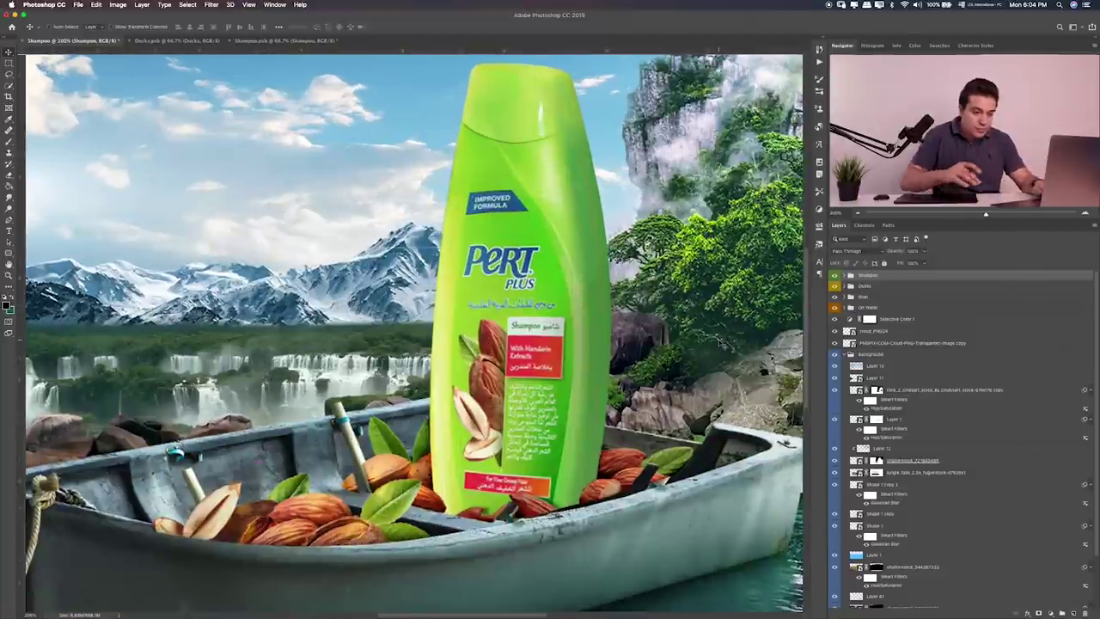
key(Down)
key(Down)
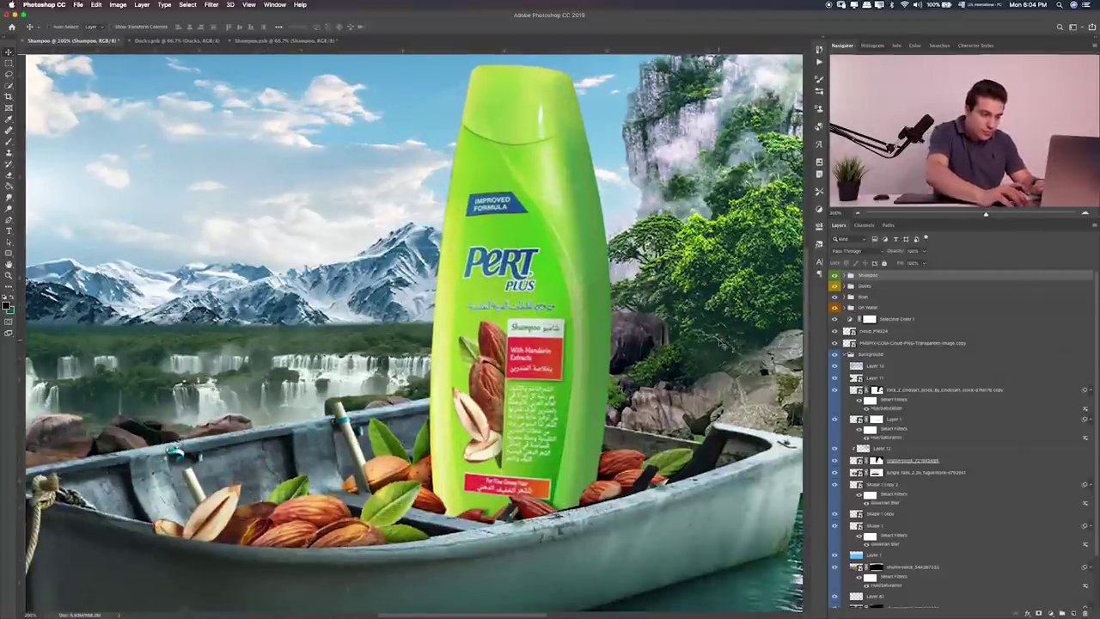
key(ctrl+z)
key(ctrl+z)
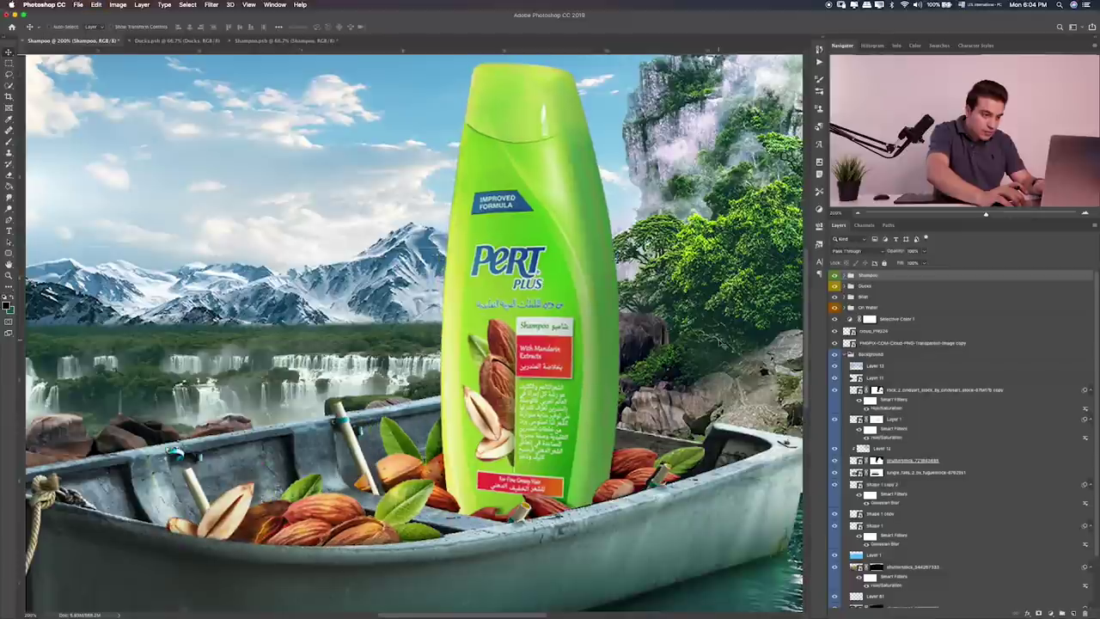
key(ctrl+z)
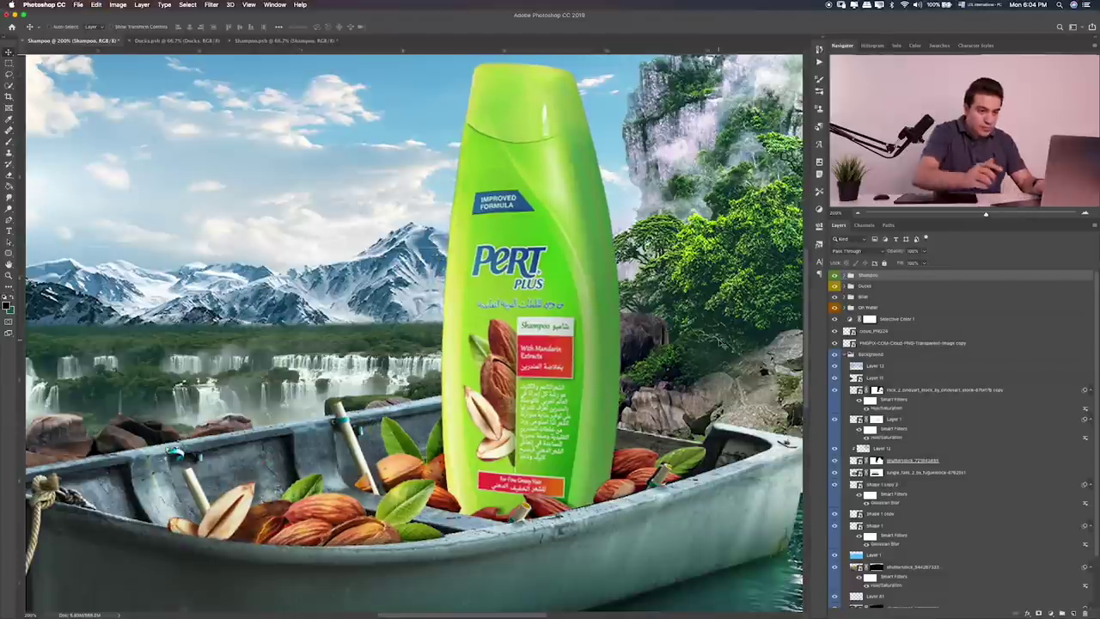
Step: Rotate the bottle and almonds slightly at 66.7% zoom and commit the transform
key(ctrl+t)
key(ctrl+0)
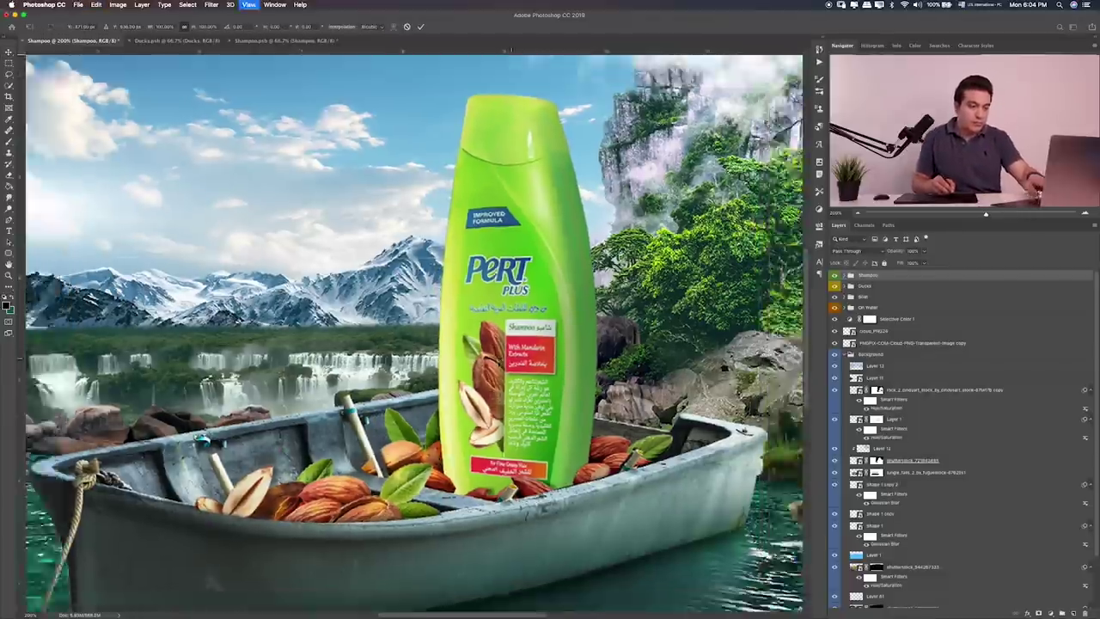
key(ctrl+minus)
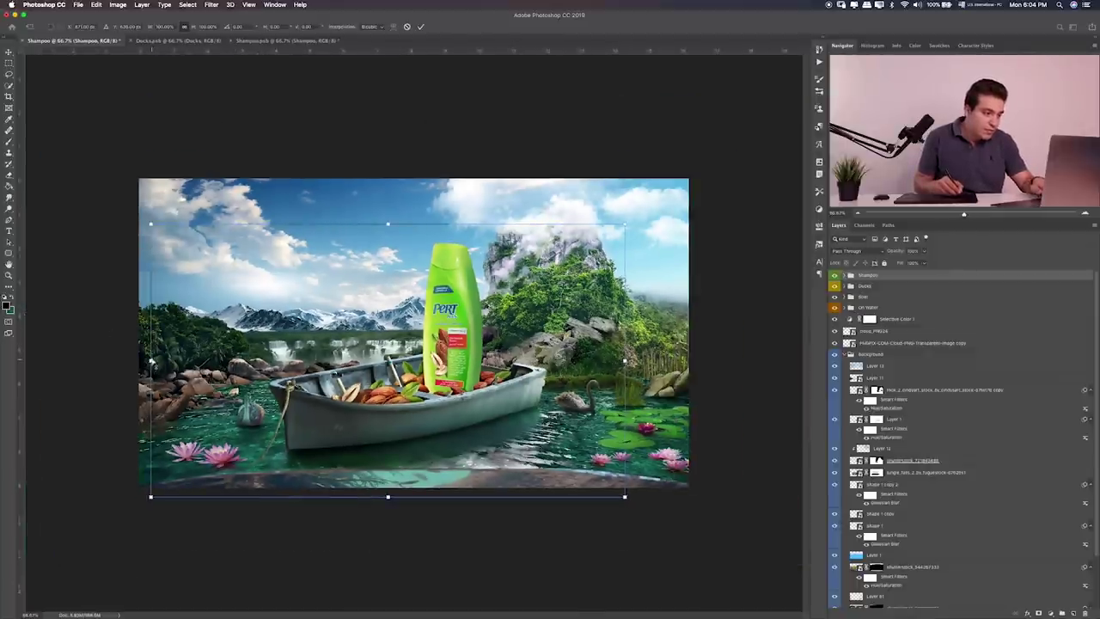
mouse_move(151, 361)
mouse_down()
mouse_move(162, 348)
mouse_move(151, 355)
mouse_up()
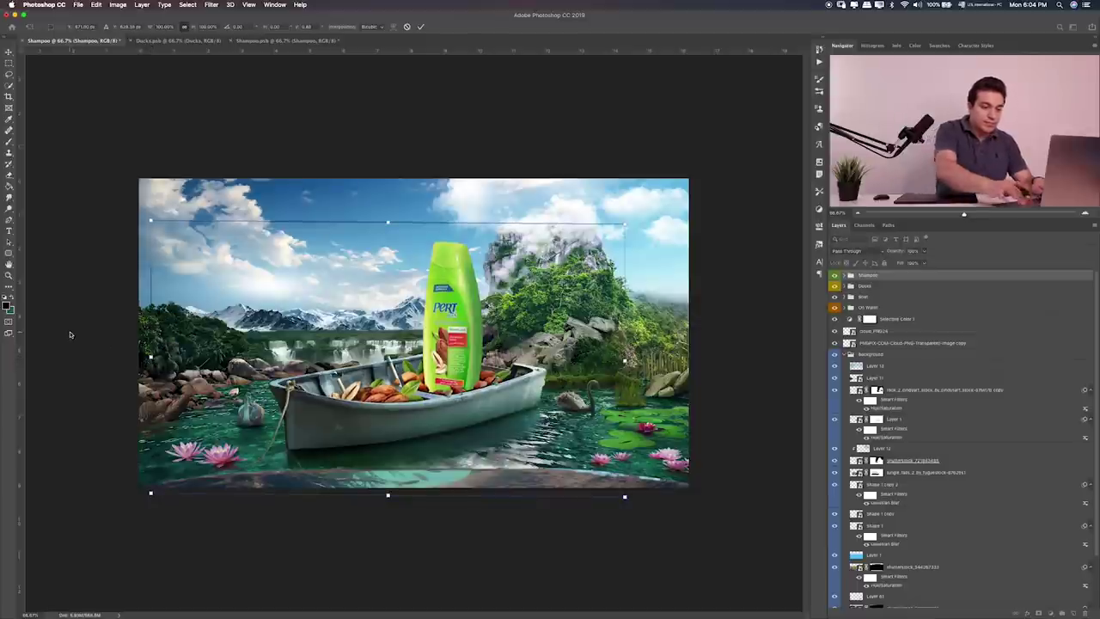
key(Return)
scroll(72, 337, up, 3)
Step: At 200% zoom, nudge the bottle and almonds a few pixels down and left
key(ctrl+plus)
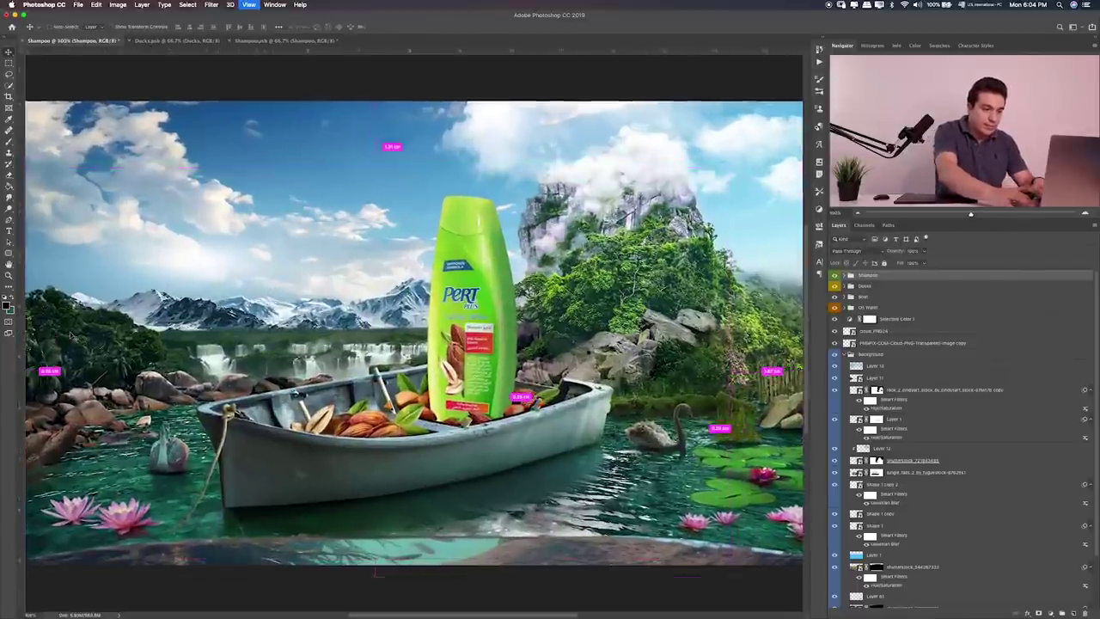
key(ctrl+plus)
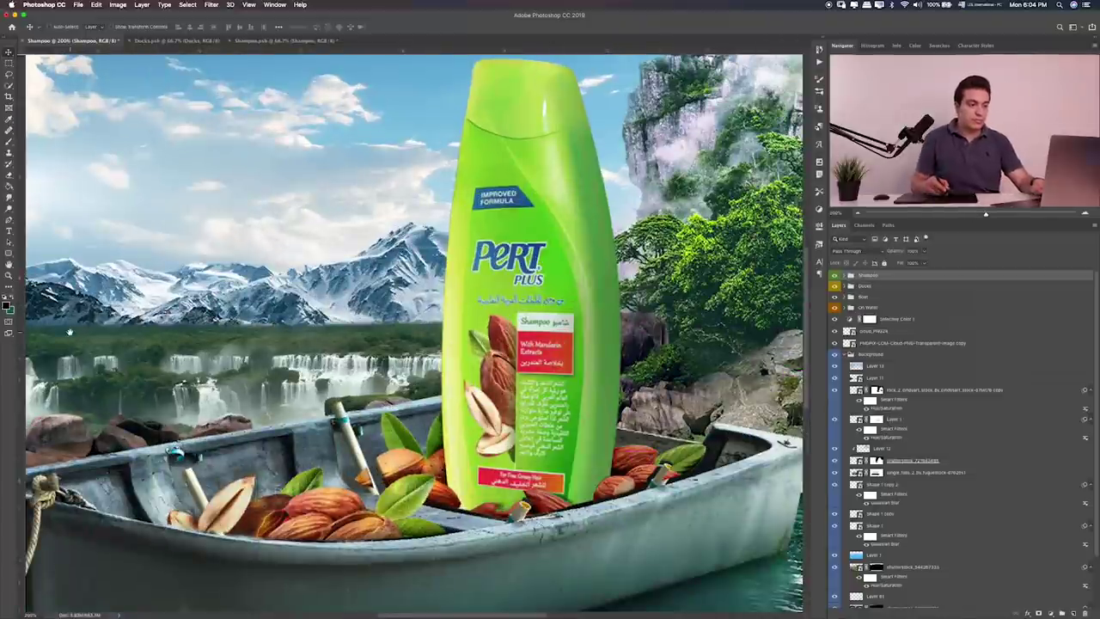
scroll(557, 384, right, 2)
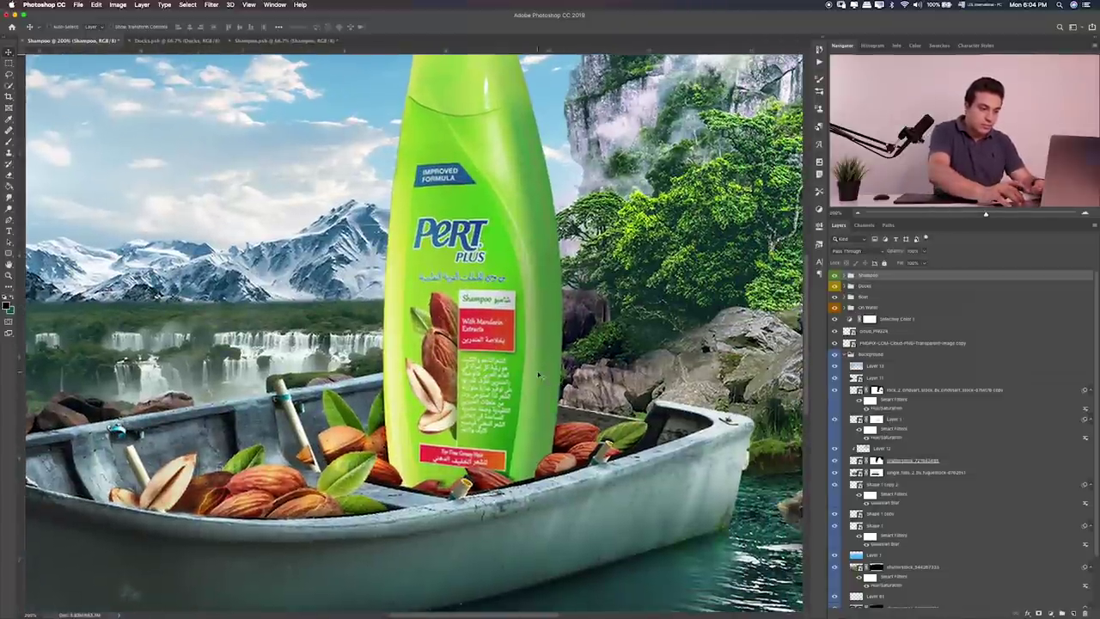
key(Down)
key(Down)
key(Left)
key(Left)
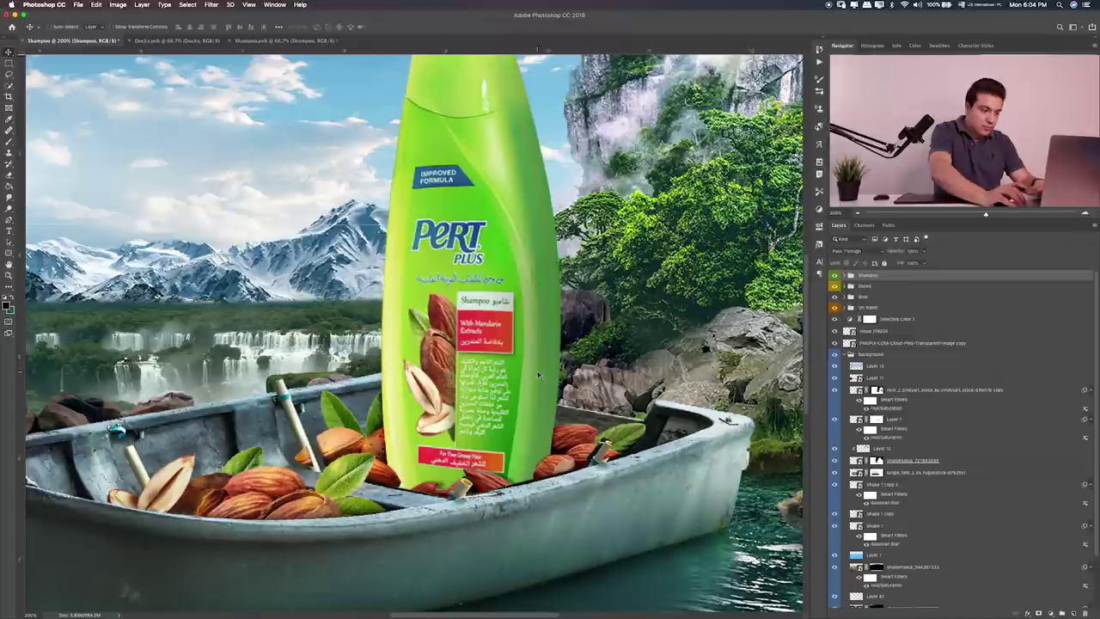
key(Left)
key(Left)
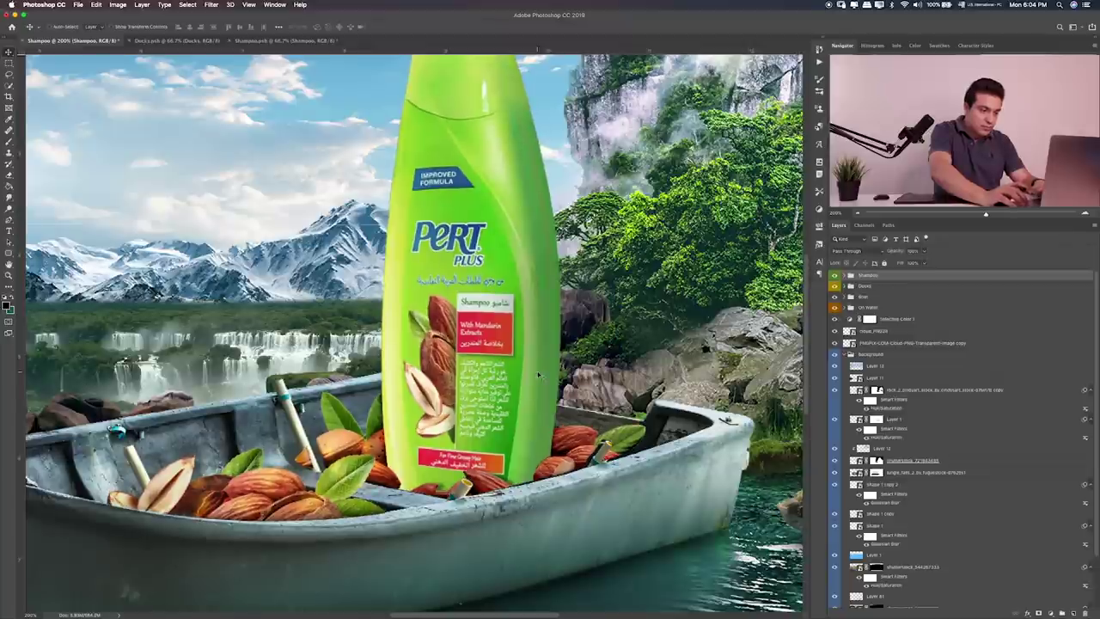
key(Left)
key(Left)
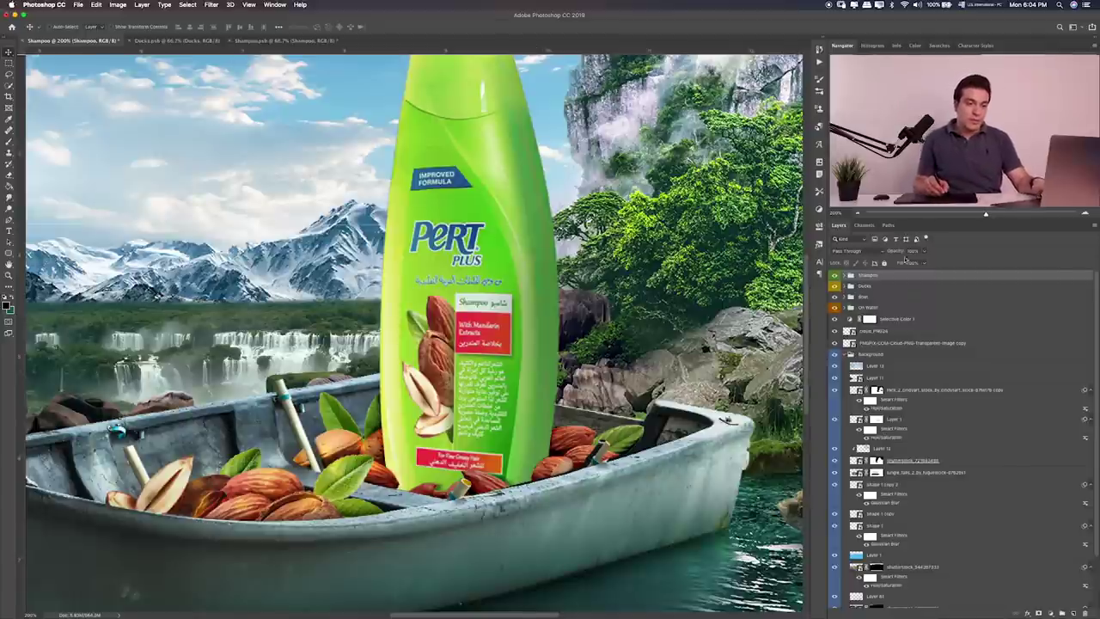
Step: Expand the Shampoo group and show the Layer 125 group and Layers 117–106
click(850, 276)
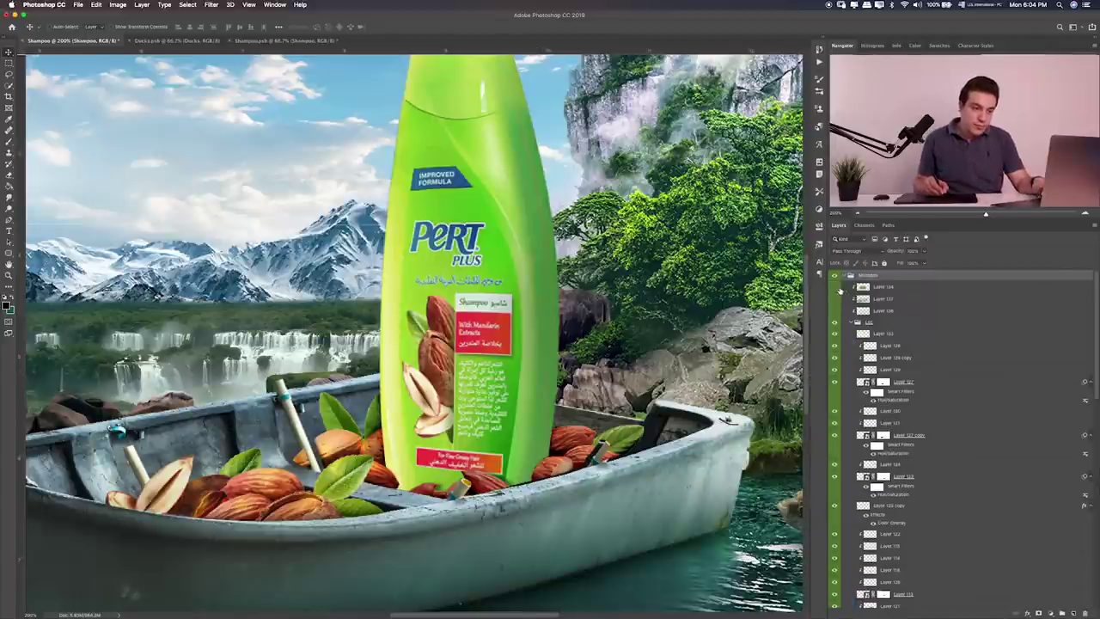
click(833, 344)
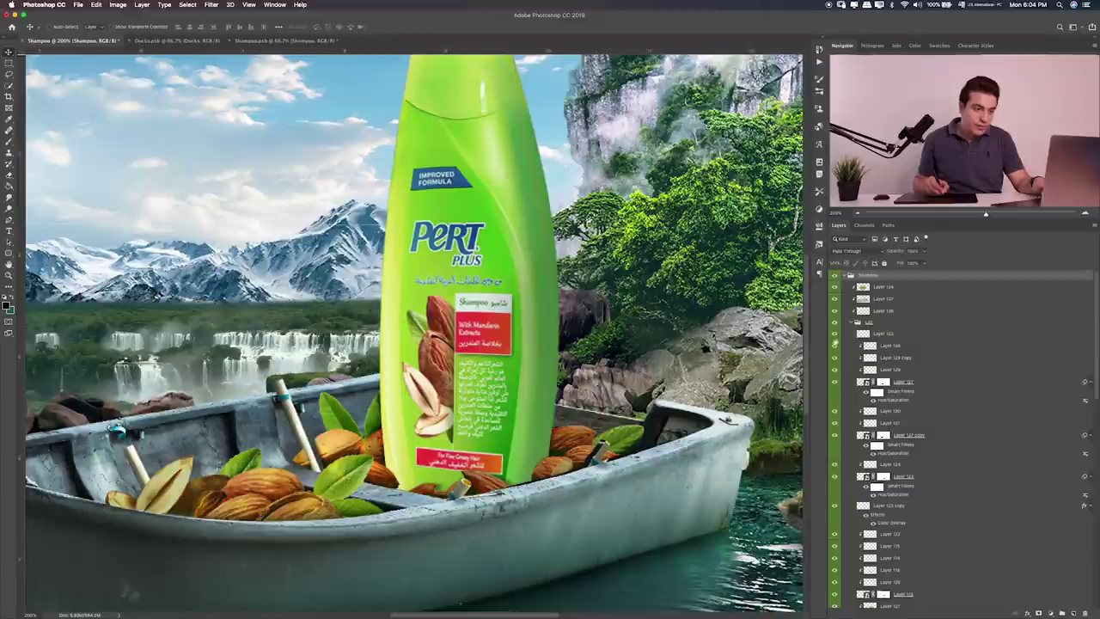
scroll(842, 344, down, 3)
scroll(840, 404, down, 3)
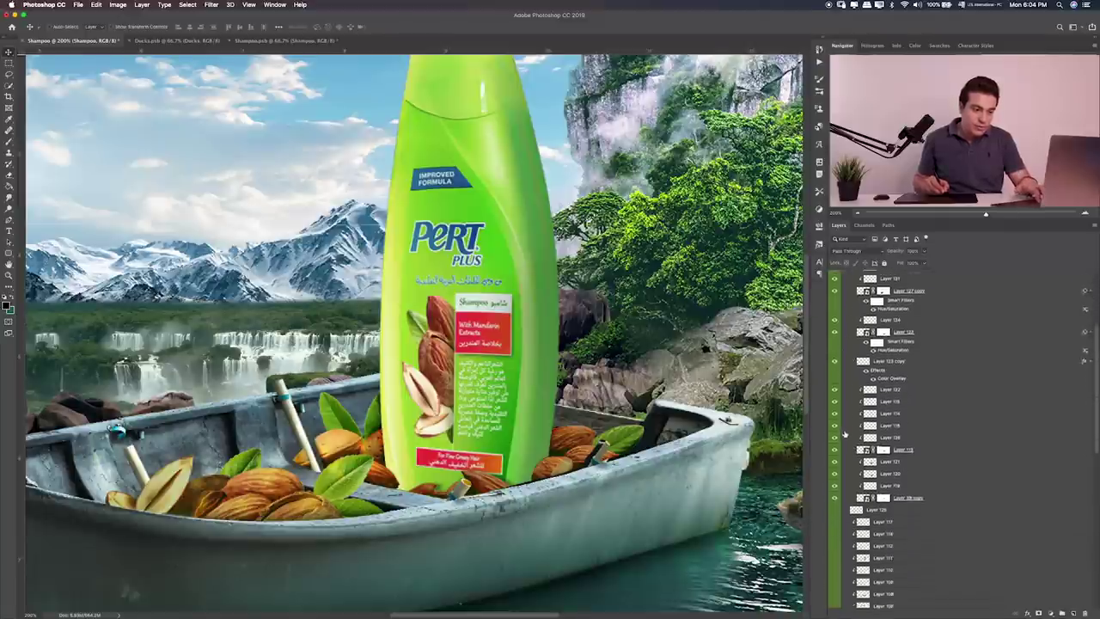
scroll(840, 467, down, 3)
drag(836, 437, 833, 518)
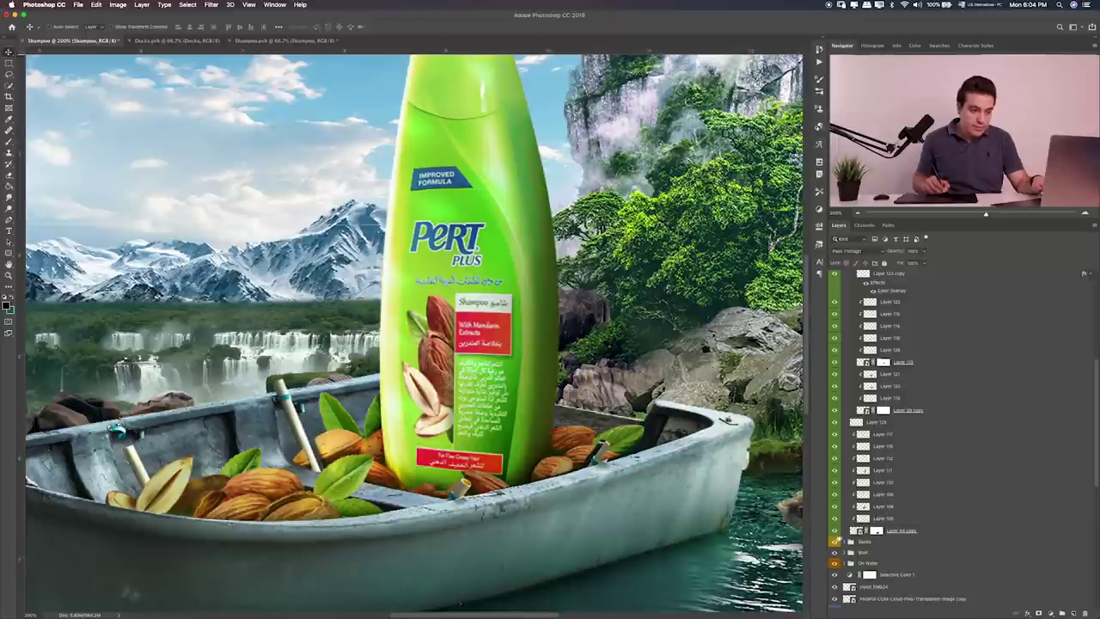
Step: Compare Layer 44 copy and the almond shading layer on and off, making Layer 44 copy active
click(833, 530)
click(833, 530)
click(834, 521)
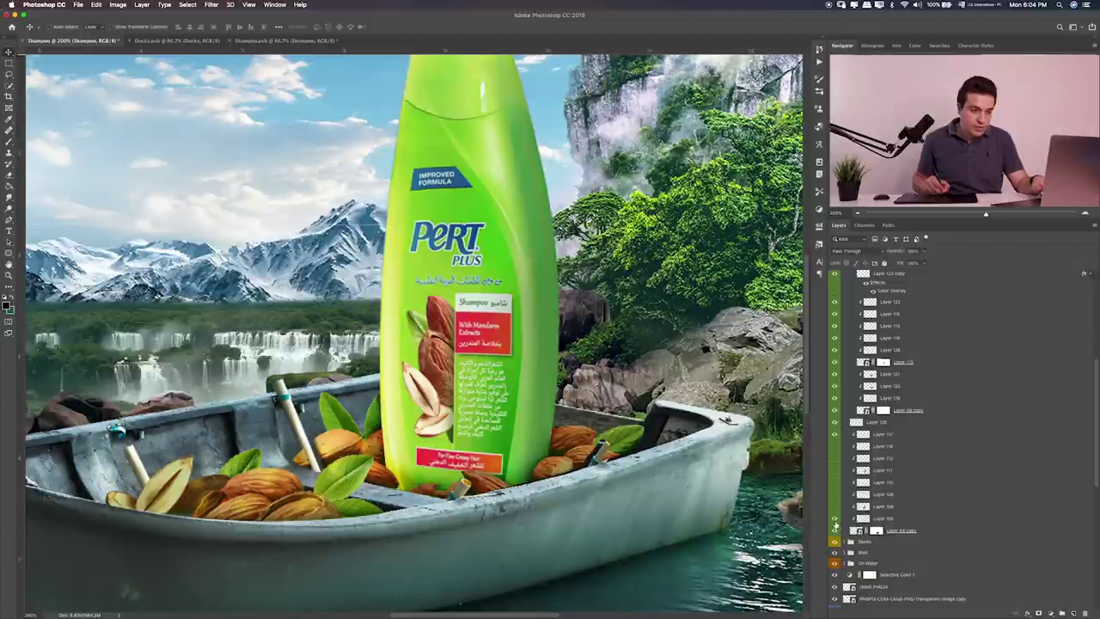
click(835, 521)
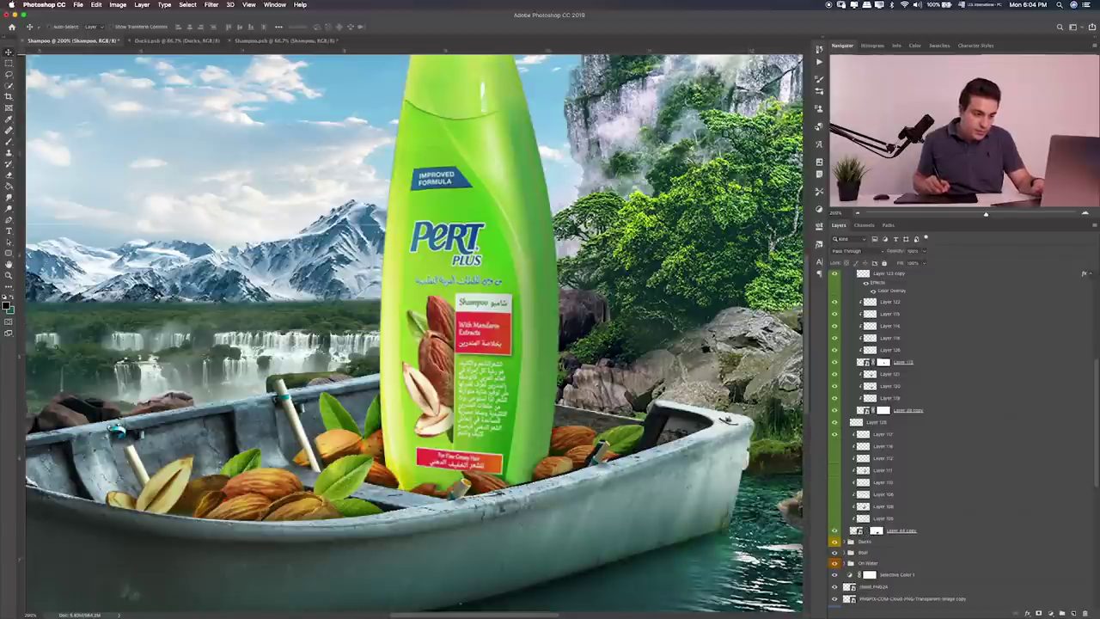
click(841, 531)
click(835, 531)
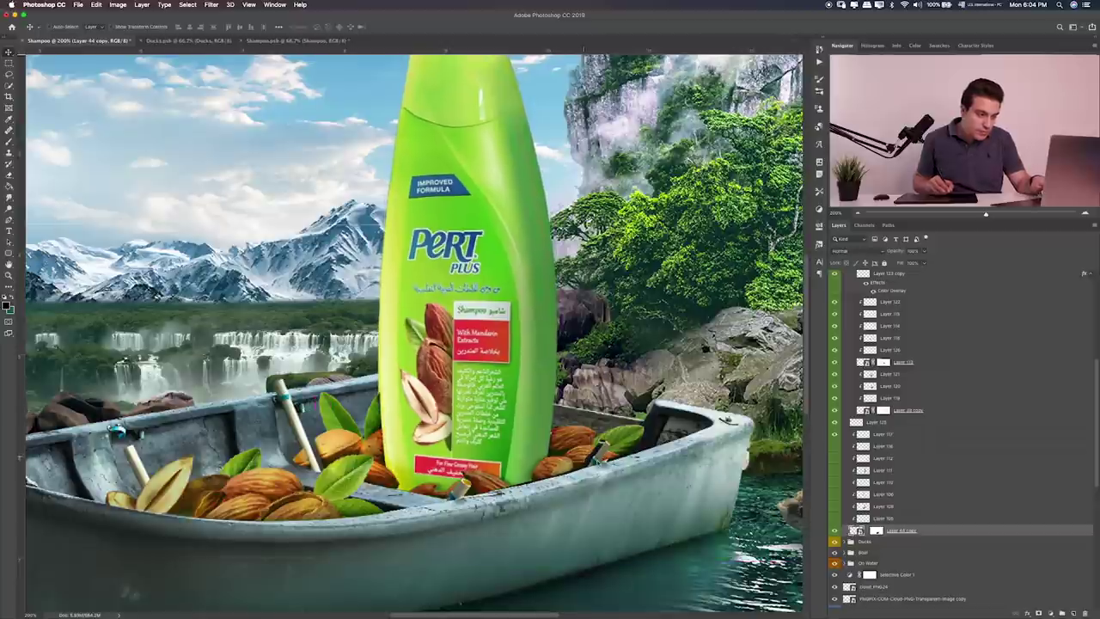
Step: Show the bottle shading again, clear the selection, and nudge Layer 44 copy into place
click(834, 530)
super+click(875, 531)
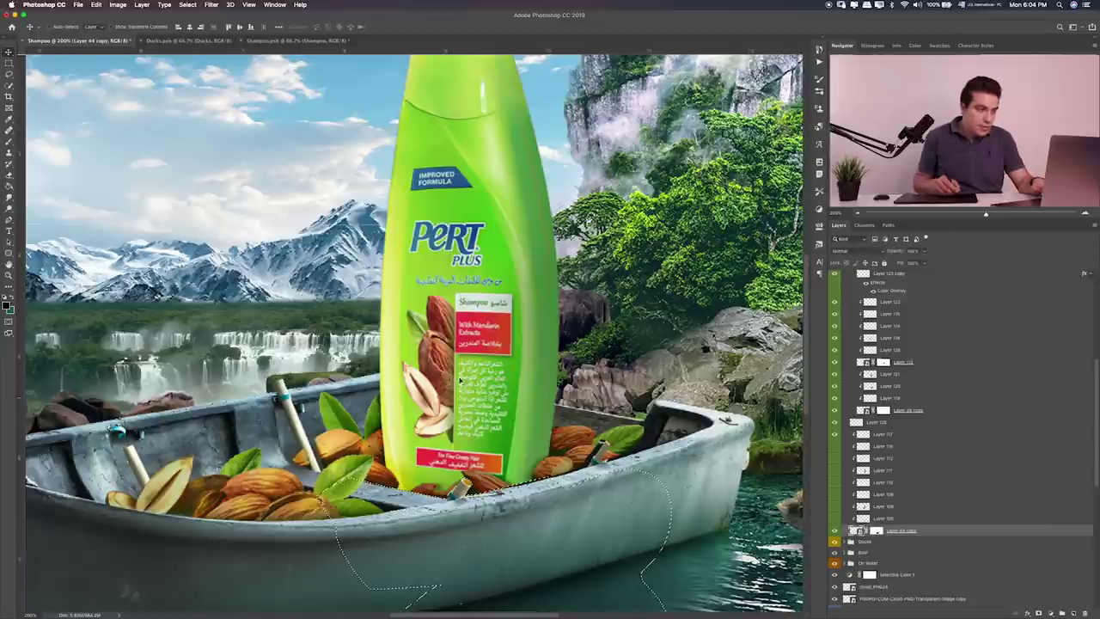
key(m)
key(super+d)
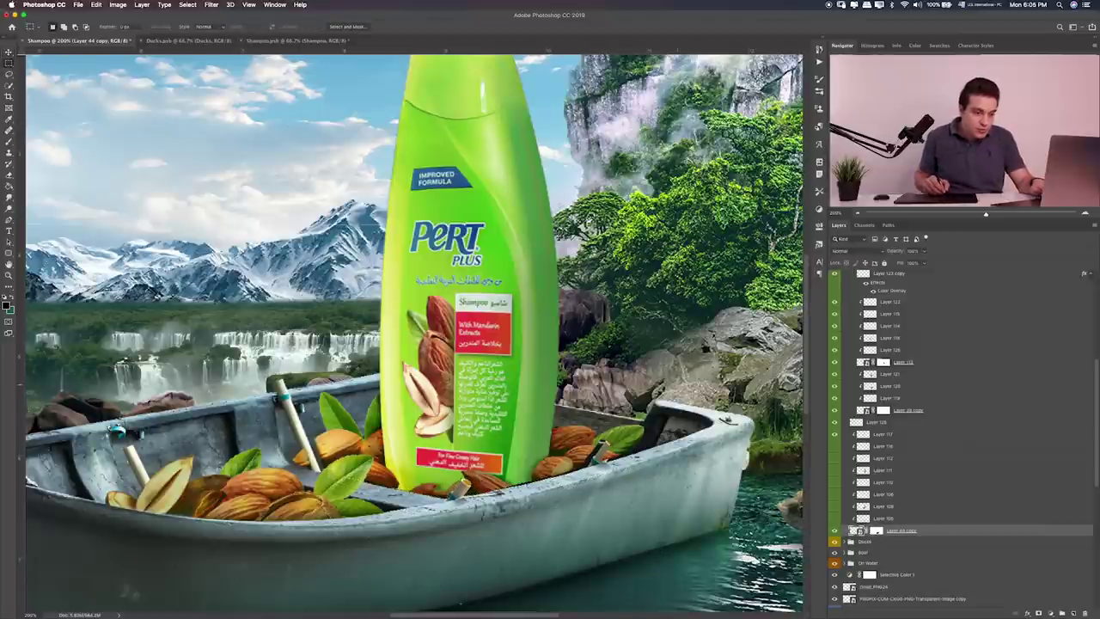
key(v)
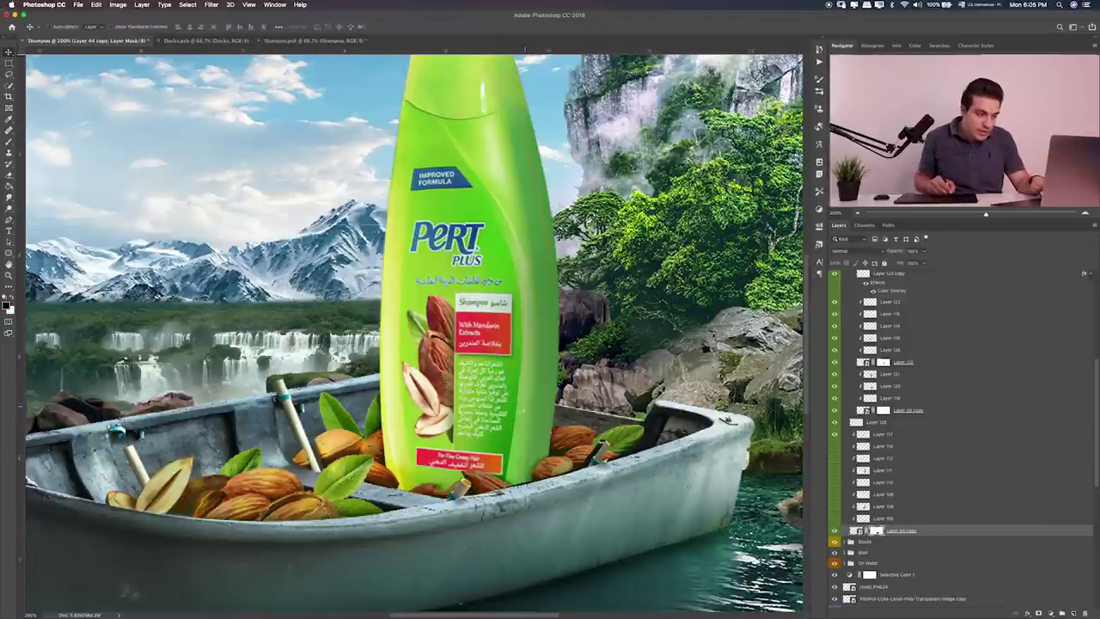
drag(532, 388, 532, 394)
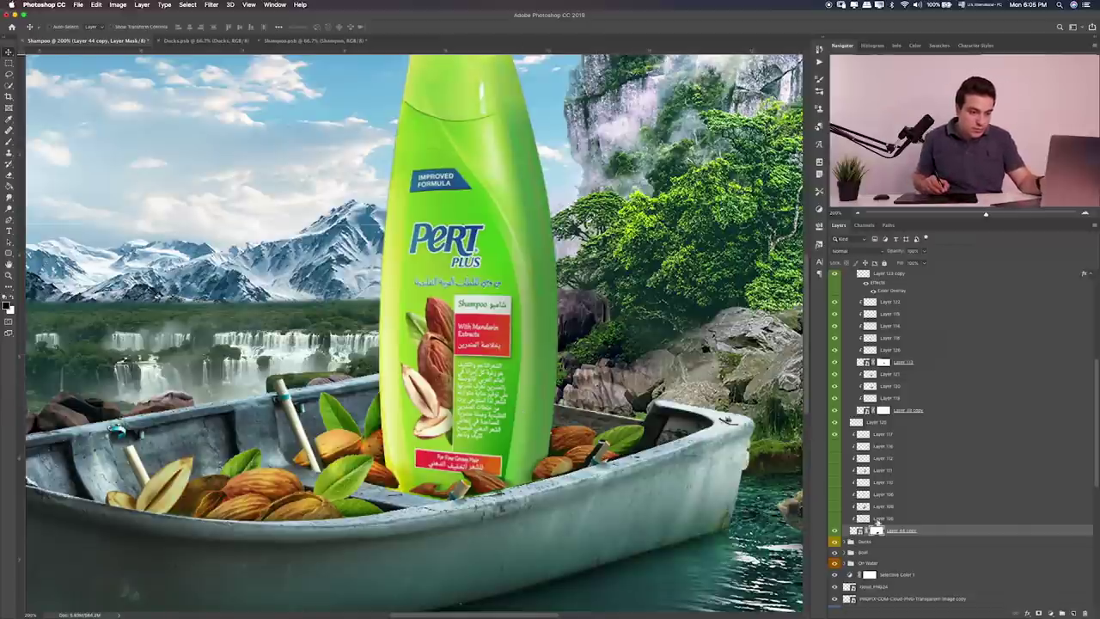
Step: Switch to a smaller brush and toggle layers to check shading at the bottle base
key(b)
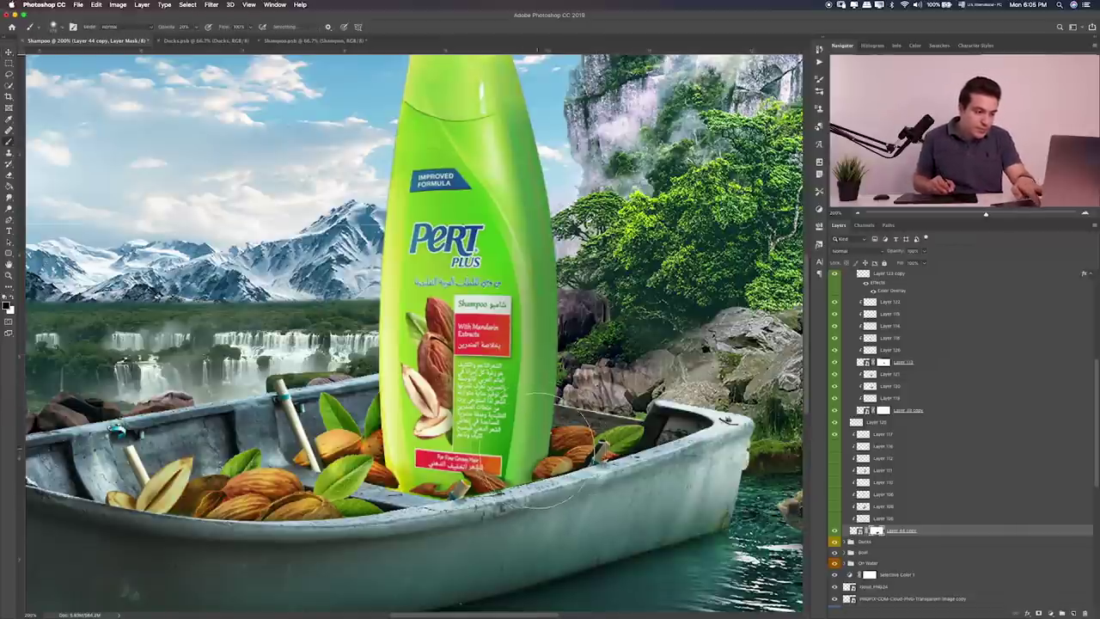
key(bracketleft)
key(bracketleft)
key(bracketleft)
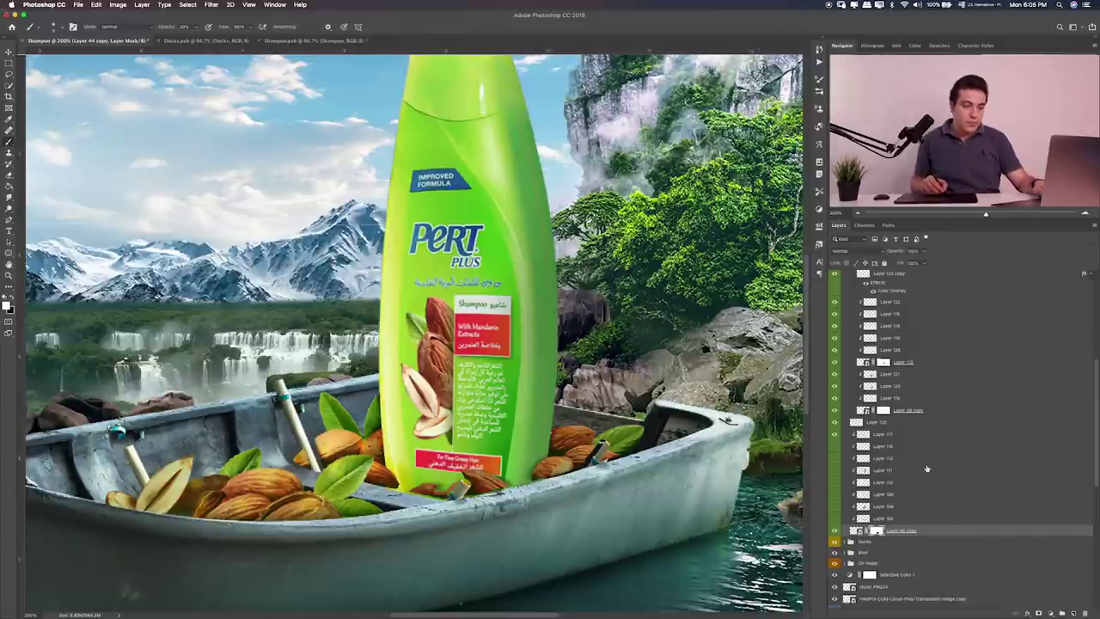
click(835, 519)
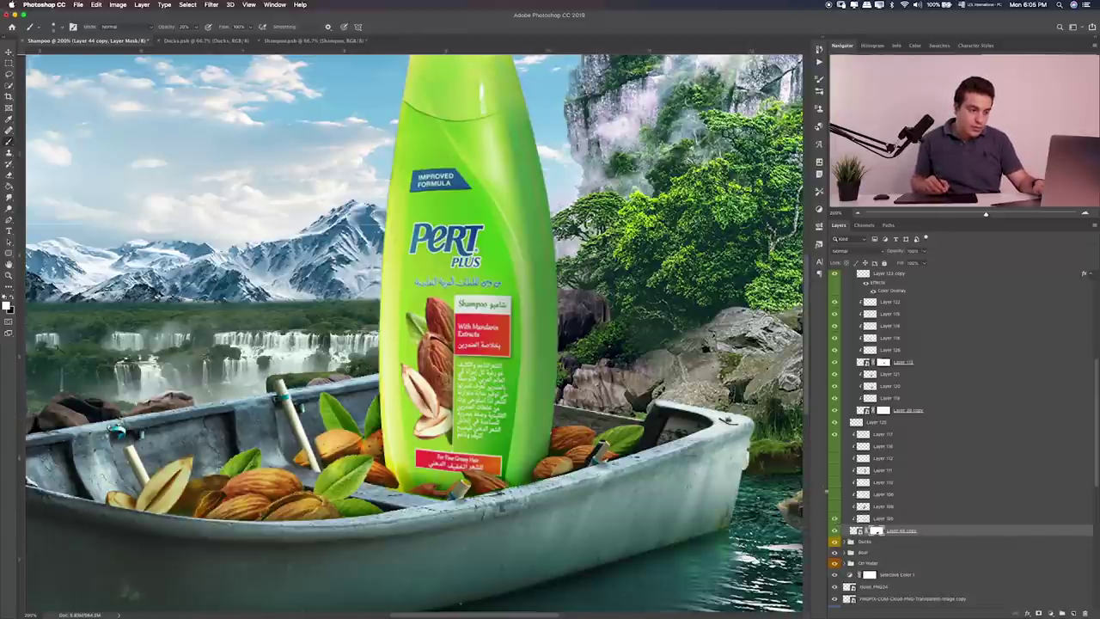
click(834, 506)
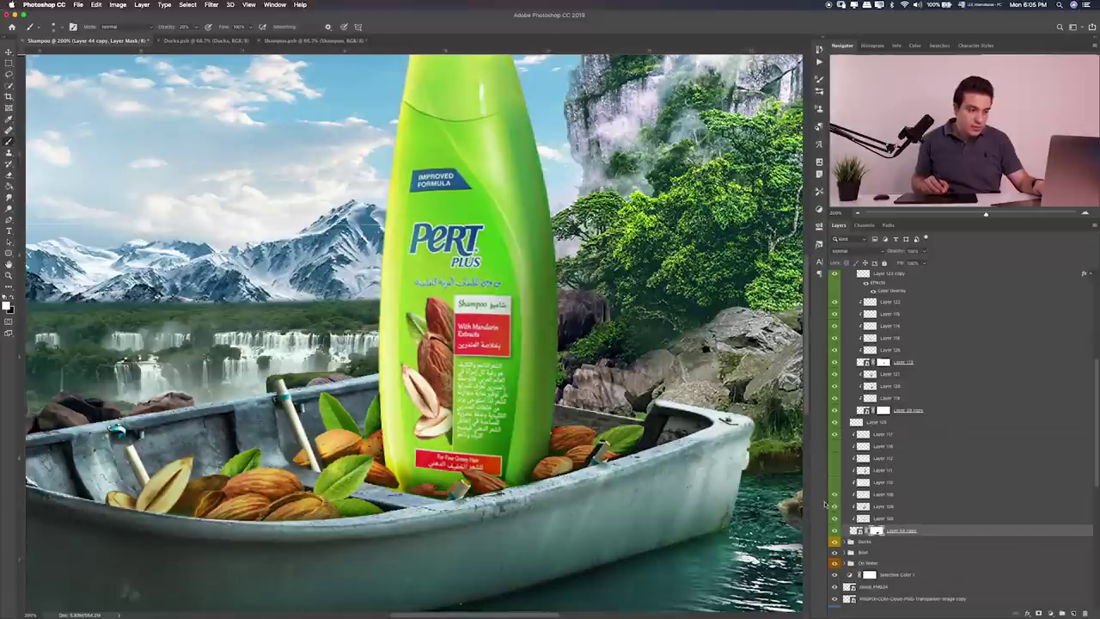
Step: Toggle the shading layers around the bottle on and off to compare their effect
click(833, 495)
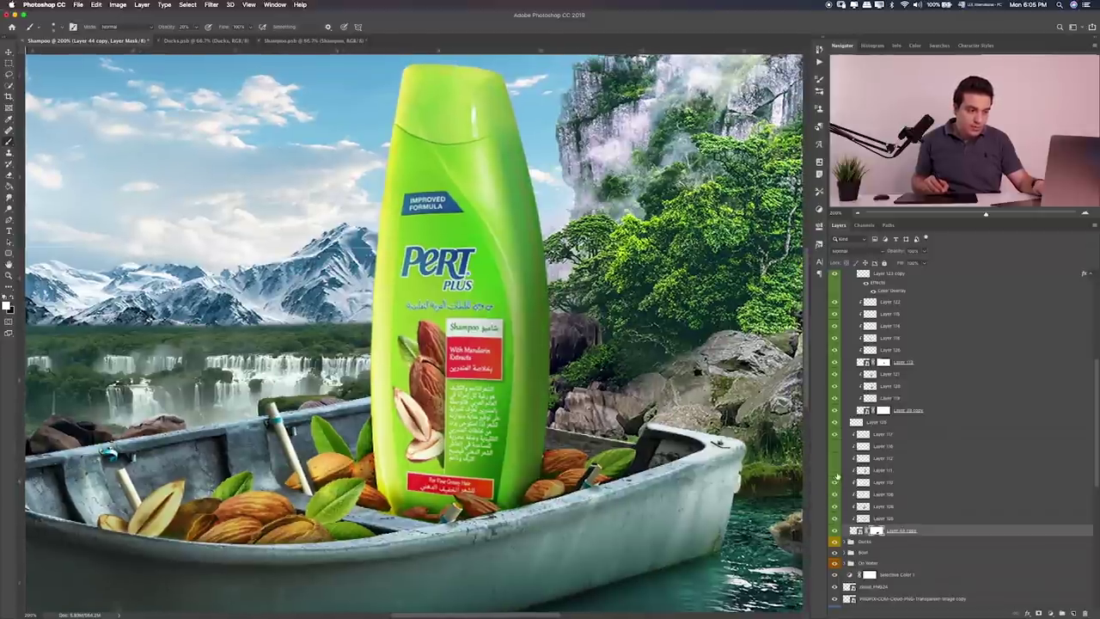
click(834, 482)
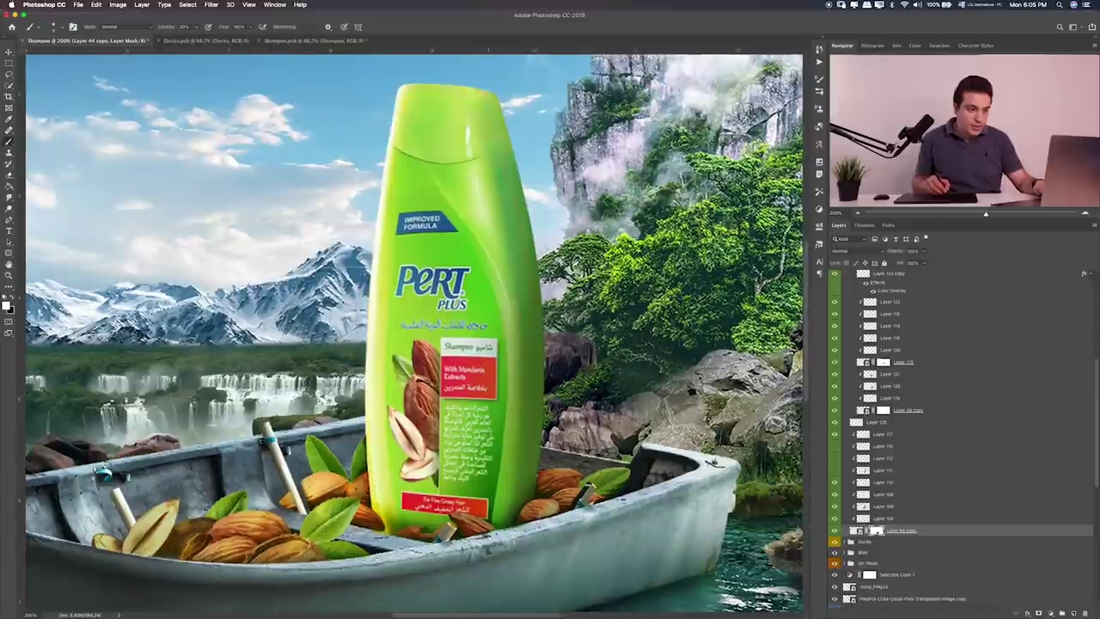
click(834, 458)
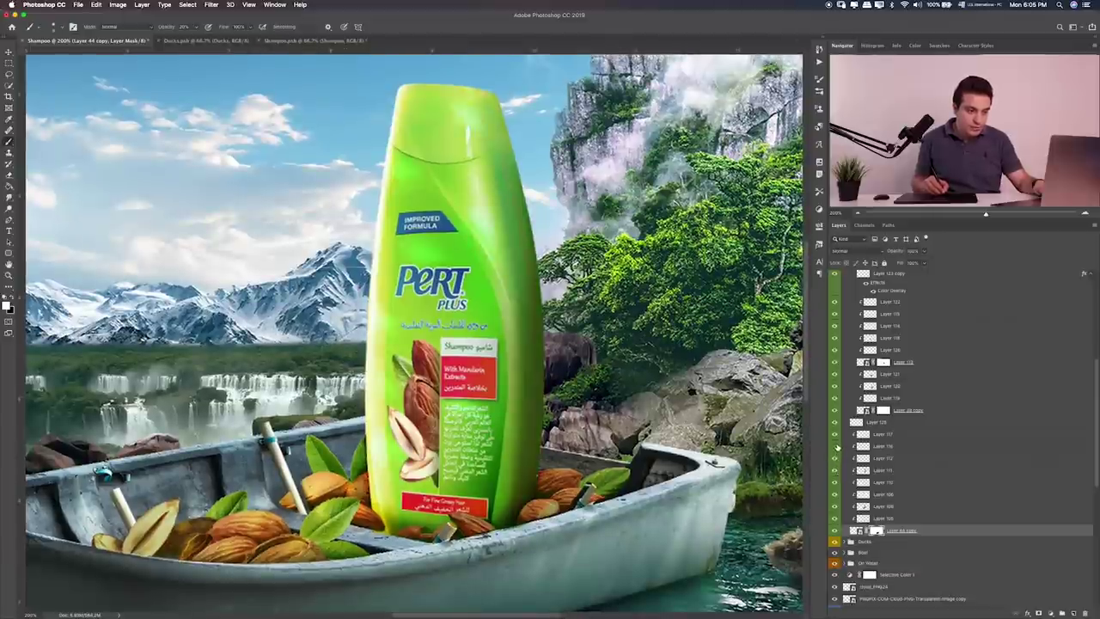
click(835, 446)
click(835, 435)
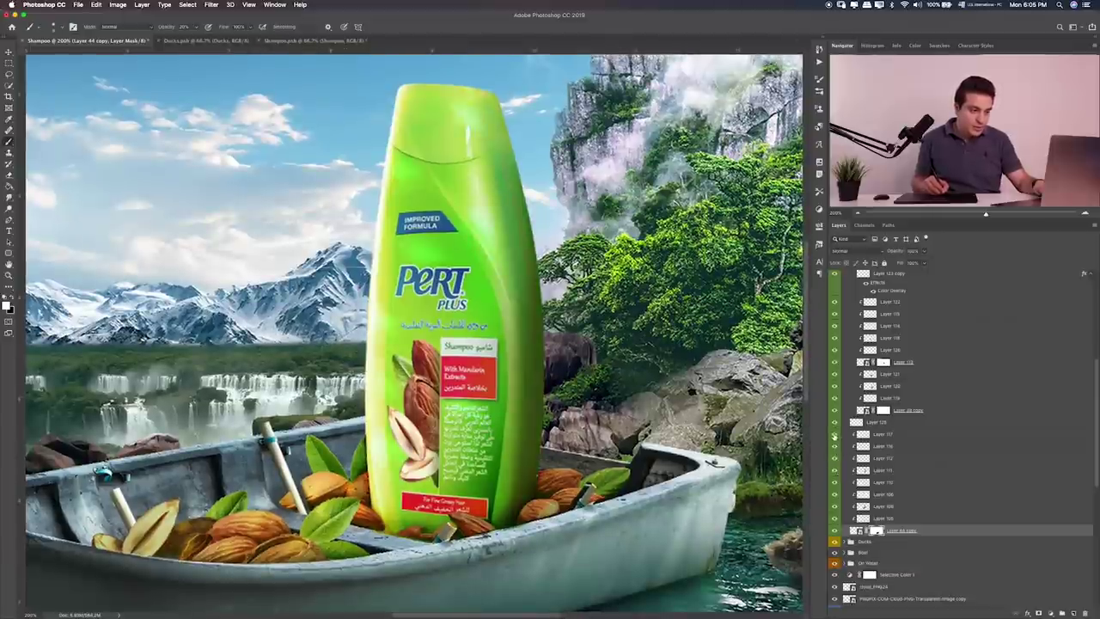
click(835, 435)
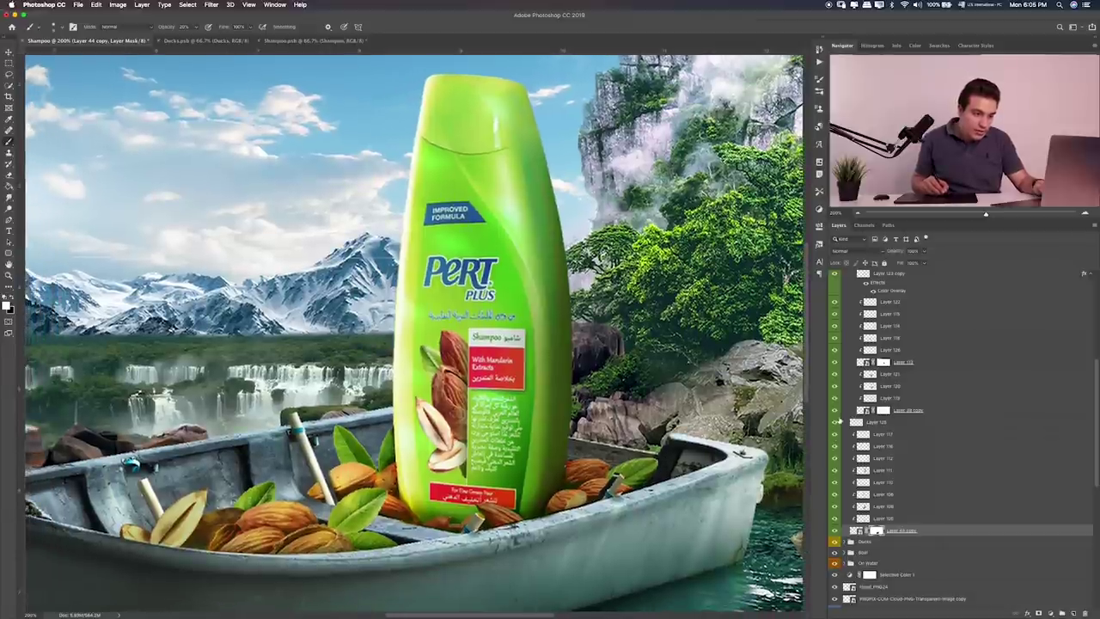
click(835, 410)
click(835, 410)
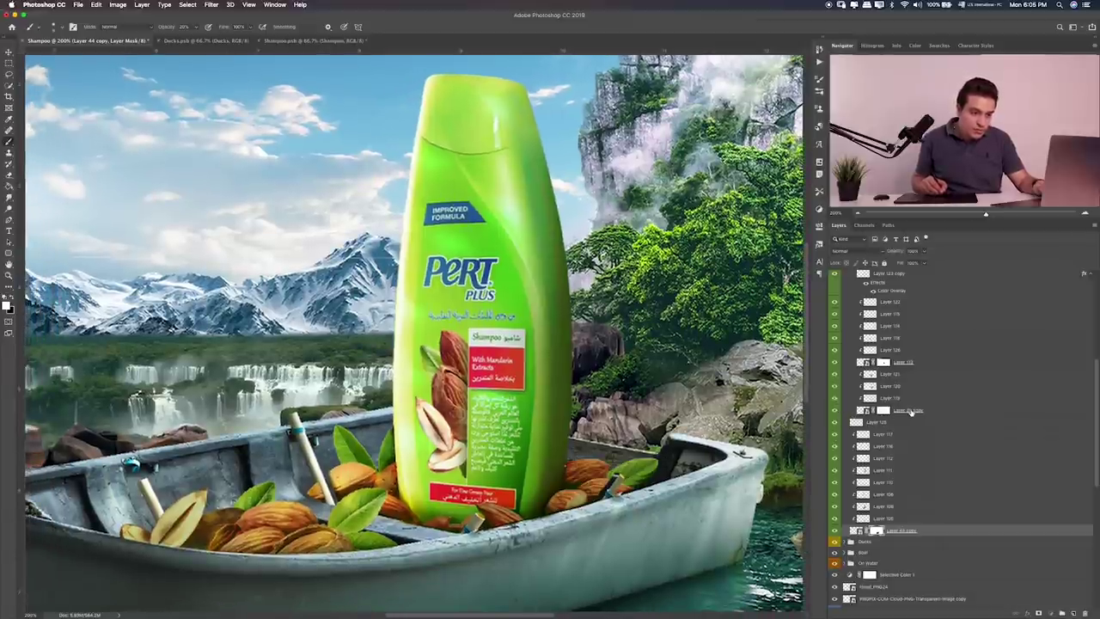
Step: Nudge the selected almond and leaf layers slightly to the right
click(911, 412)
shift+click(901, 379)
key(v)
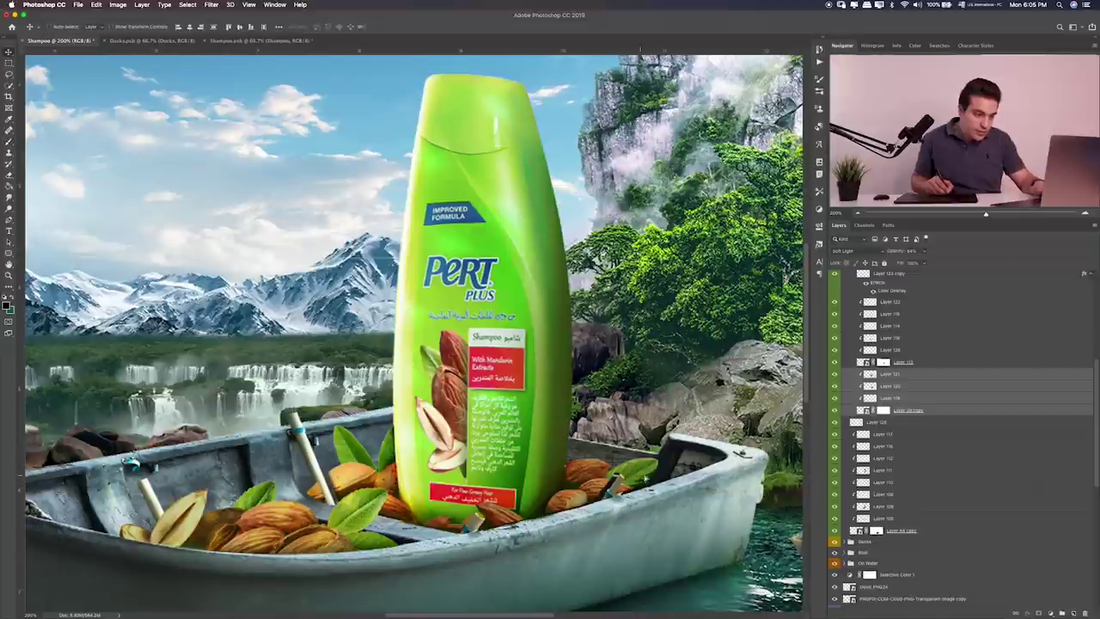
drag(640, 465, 654, 459)
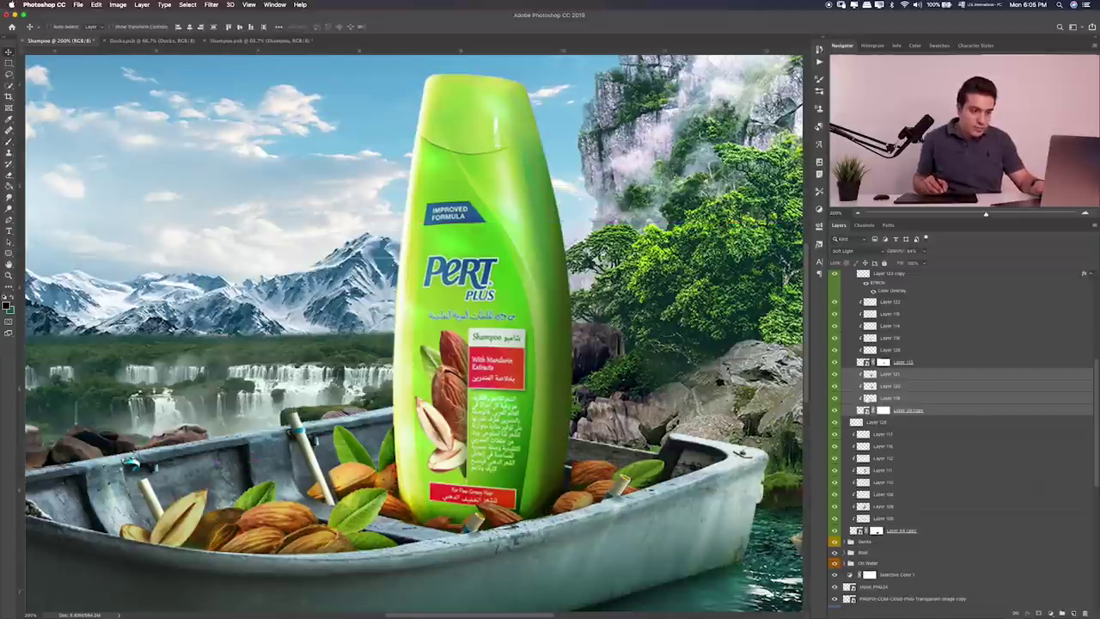
Step: Paint the almond layer's mask with a white brush, undoing two stray strokes
click(880, 411)
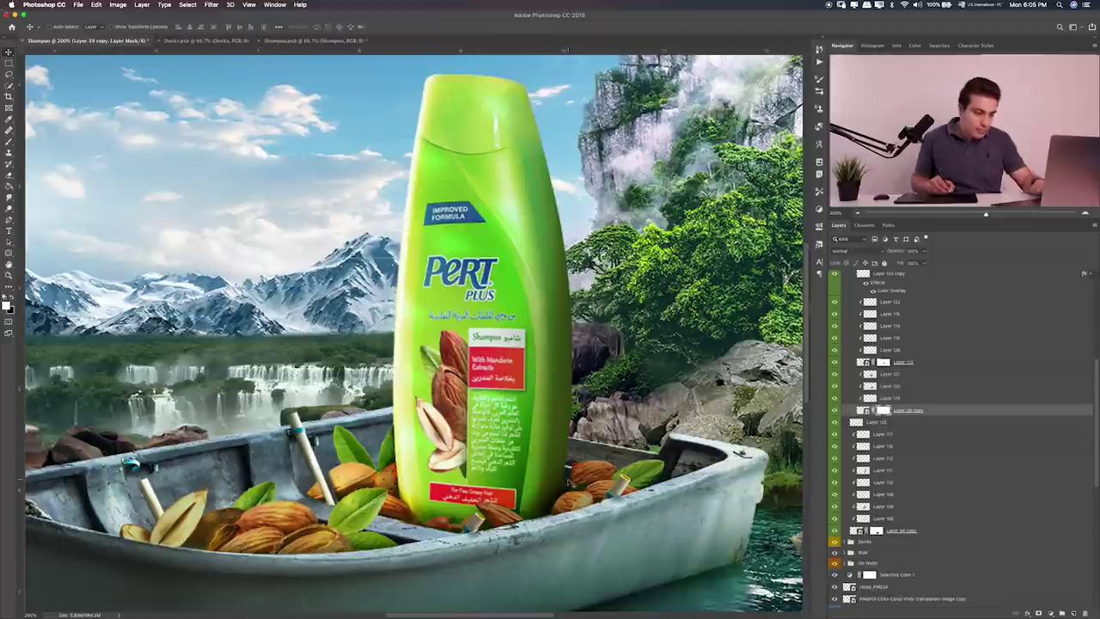
key(b)
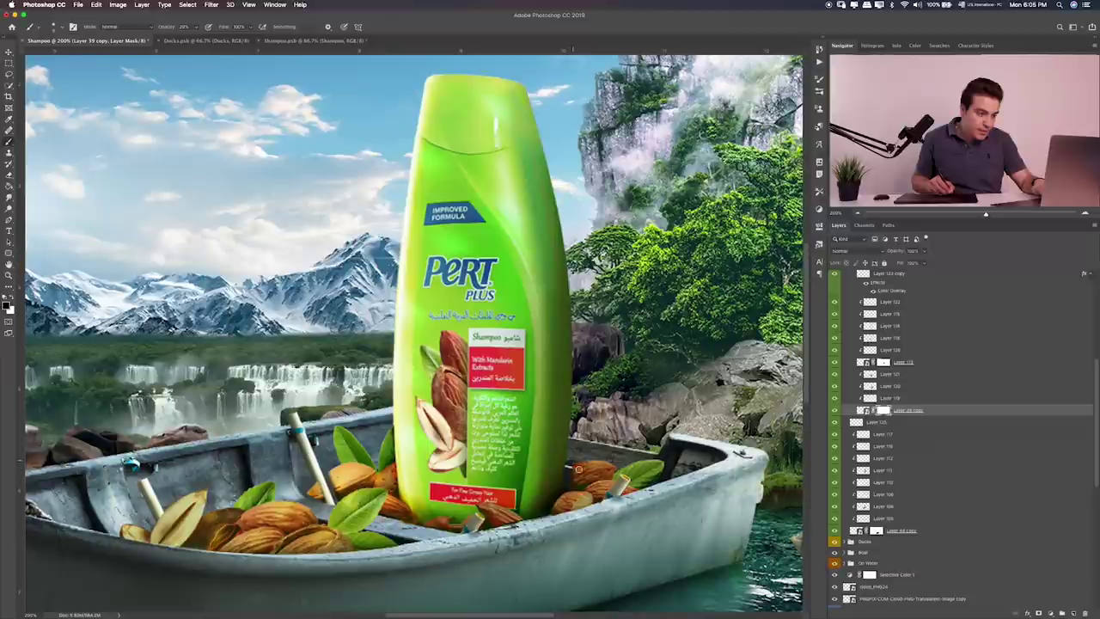
key(x)
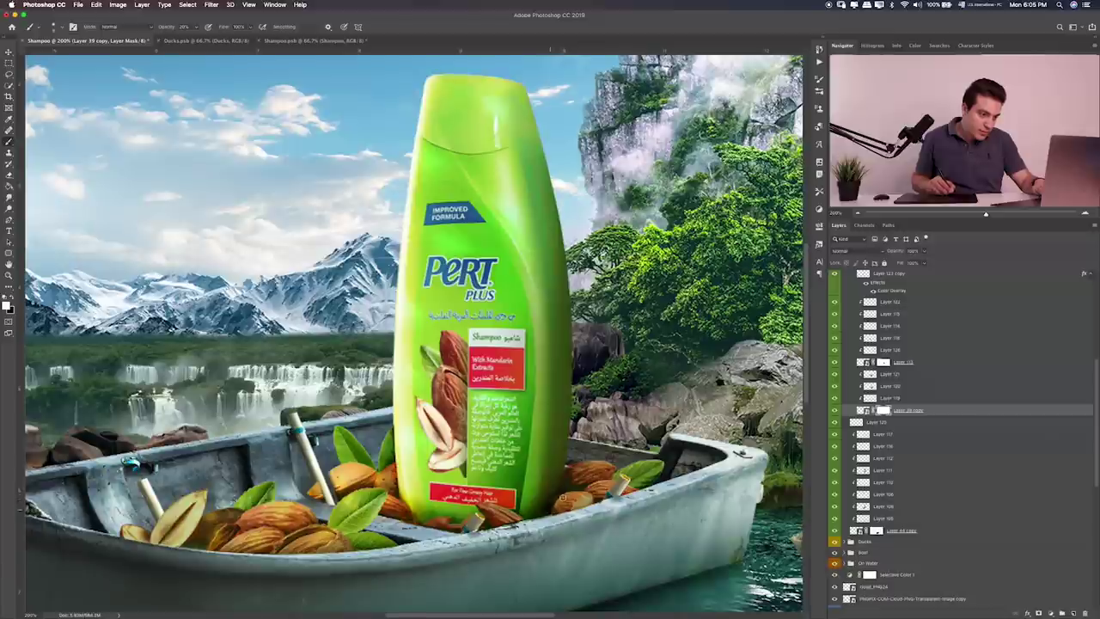
key(ctrl+z)
key(ctrl+z)
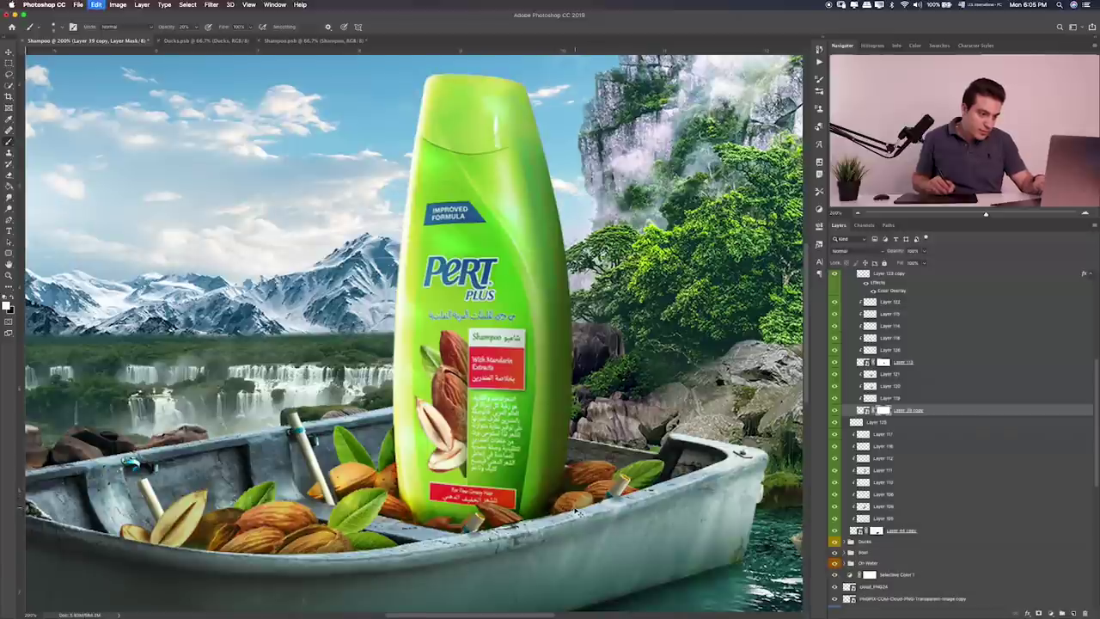
key(ctrl+z)
key(ctrl+z)
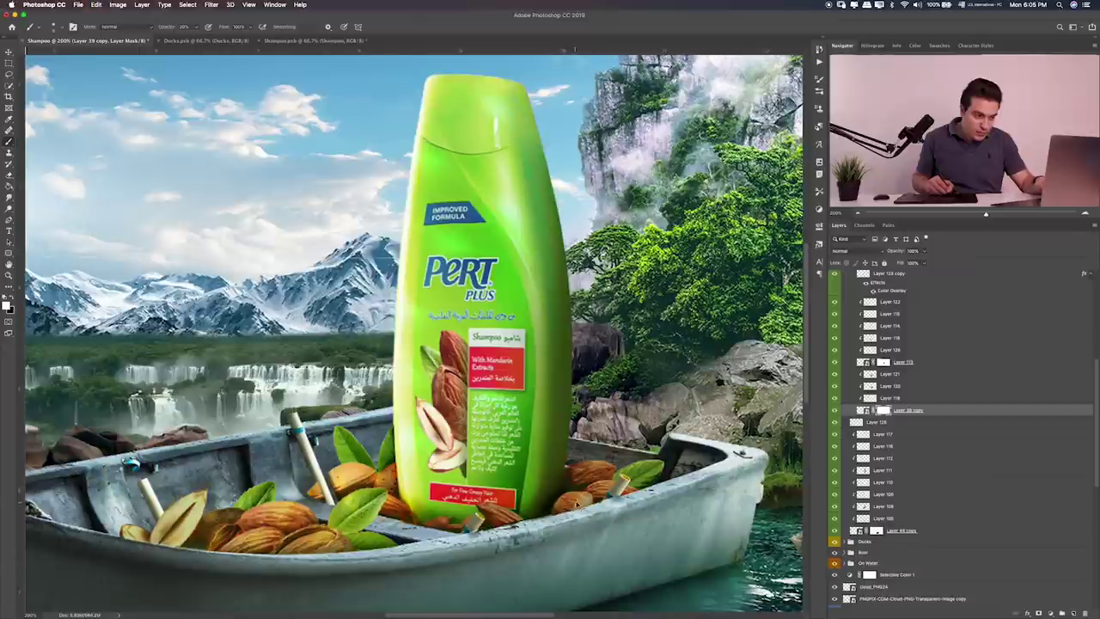
key(v)
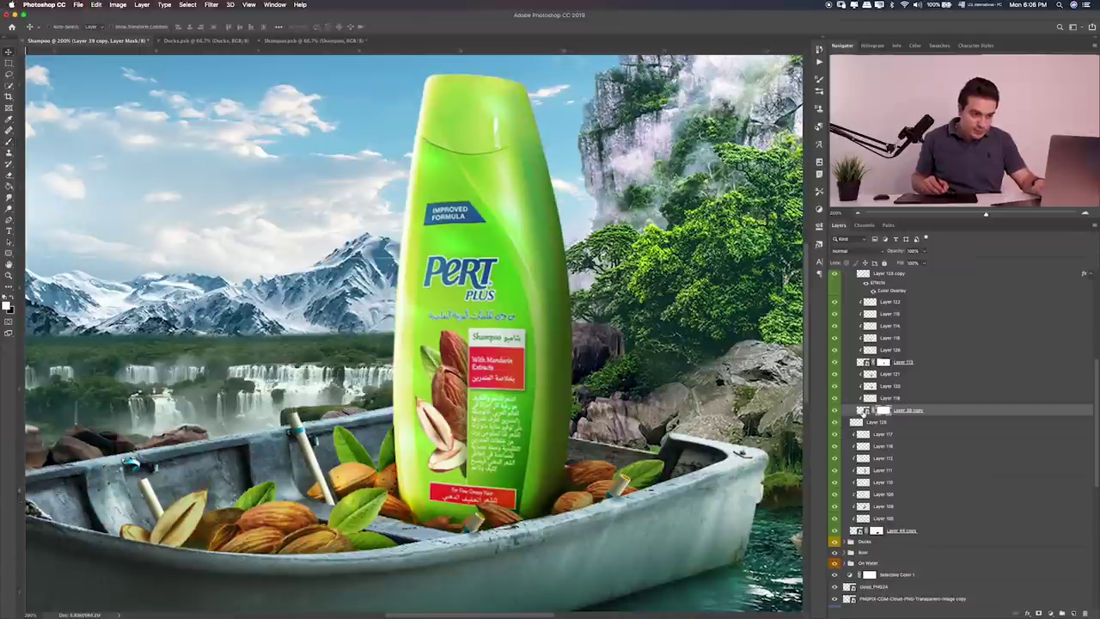
click(863, 411)
Step: Nudge the almond layers beside the bottle slightly right, comparing with undo and redo
click(833, 385)
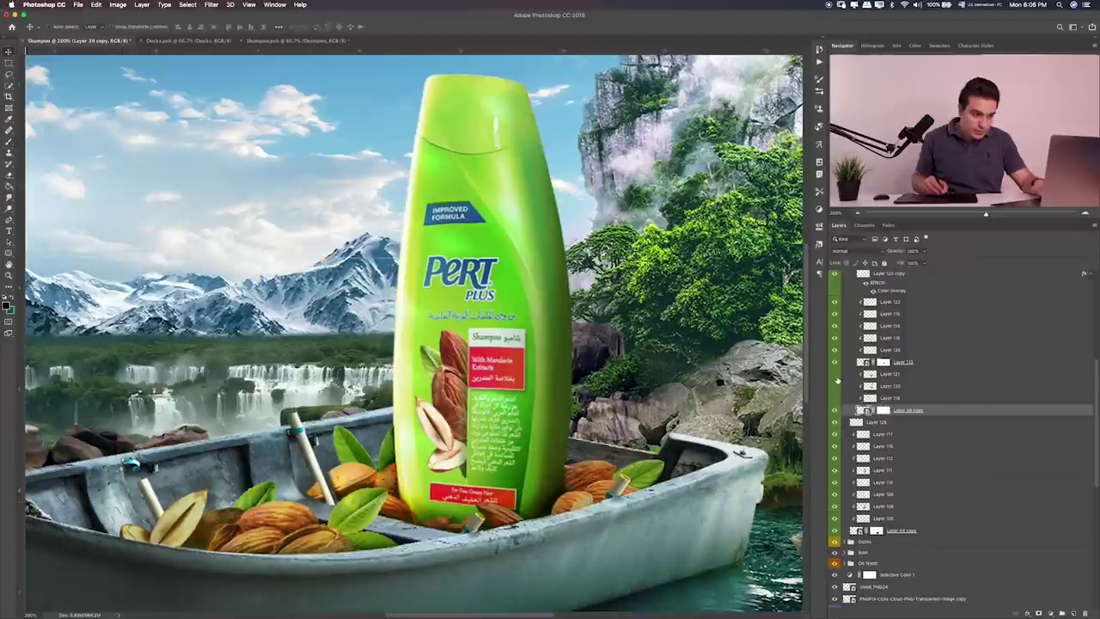
click(834, 386)
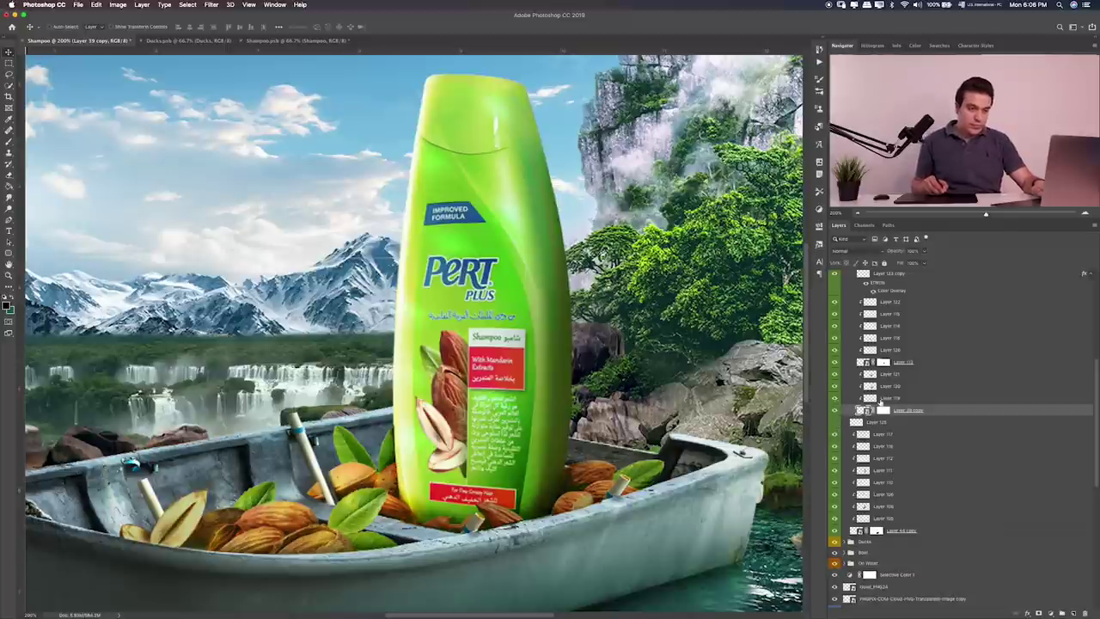
shift+click(894, 375)
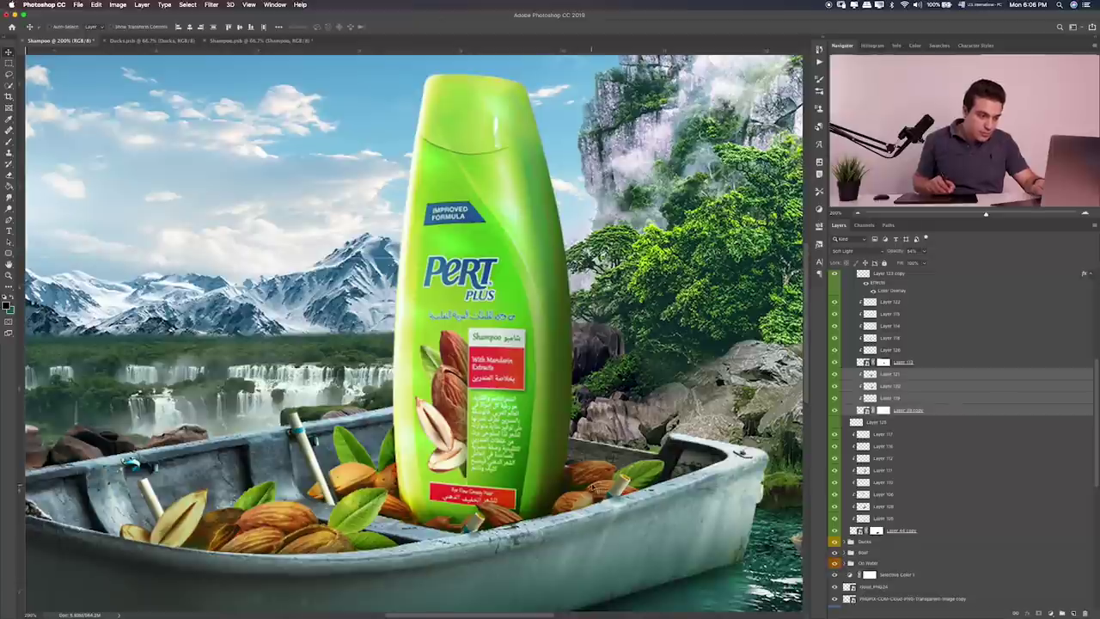
mouse_move(593, 486)
mouse_down()
mouse_move(598, 465)
mouse_move(608, 483)
mouse_up()
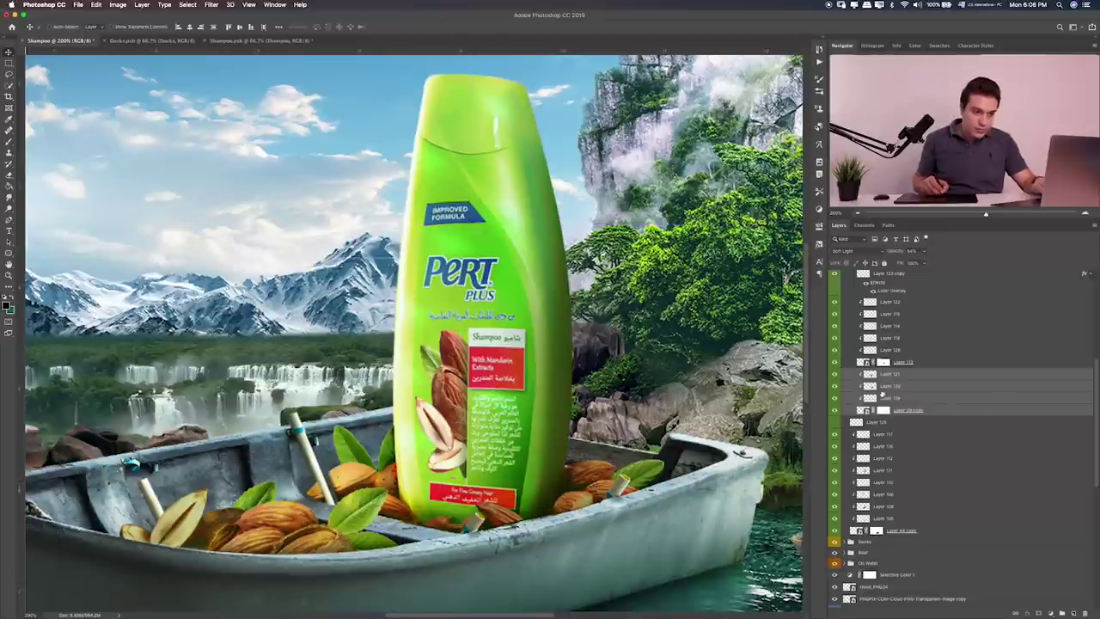
drag(610, 496, 614, 494)
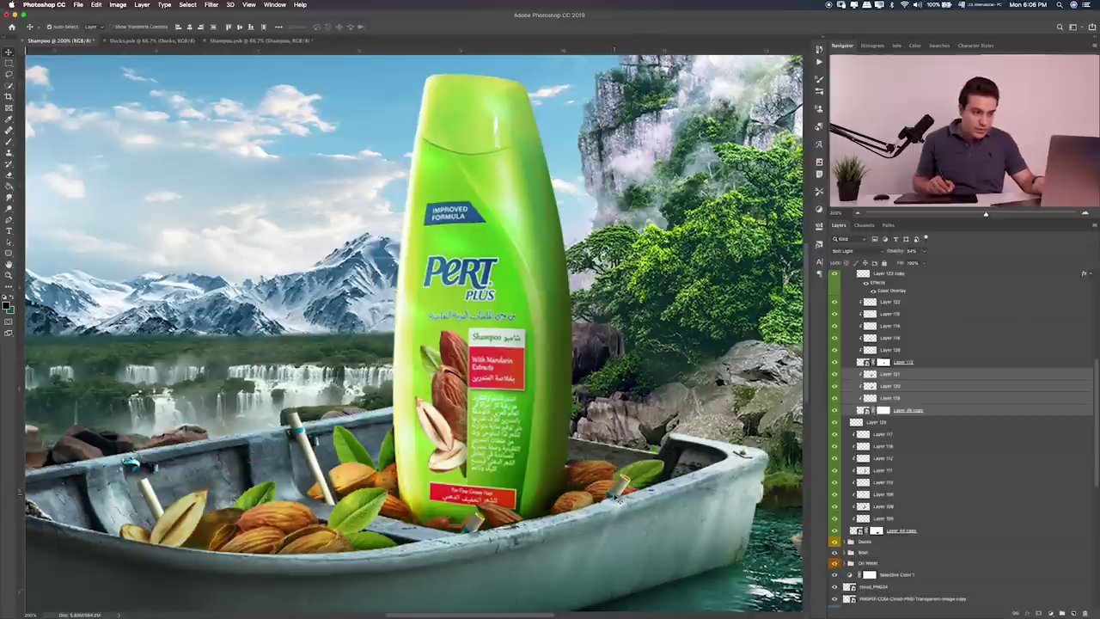
key(ctrl+z)
key(ctrl+z)
key(ctrl+z)
key(ctrl+z)
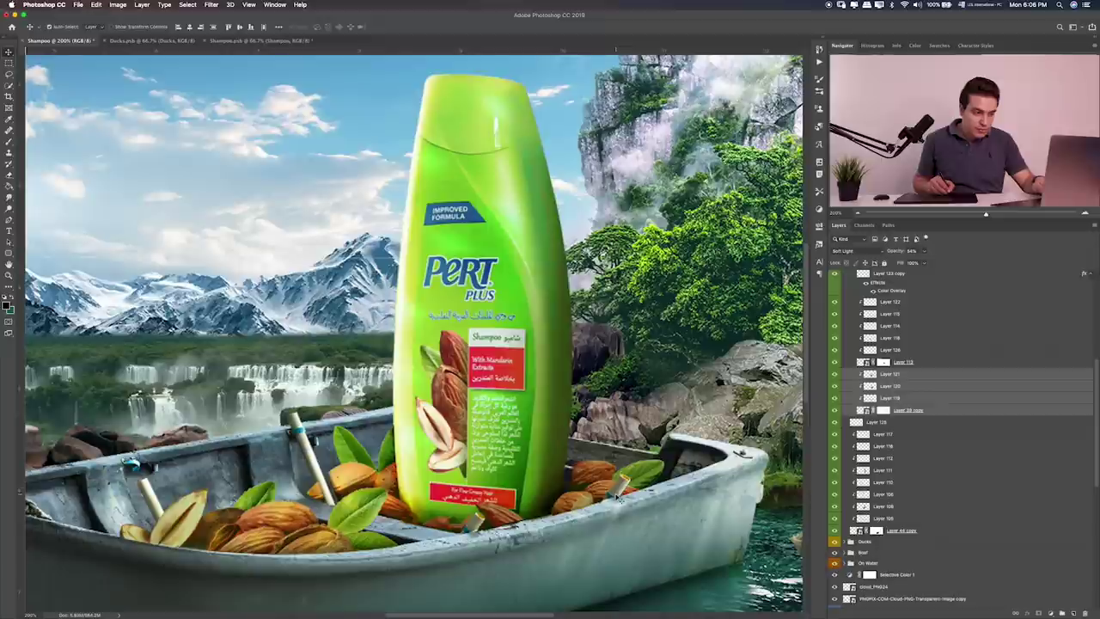
key(ctrl+z)
key(ctrl+z)
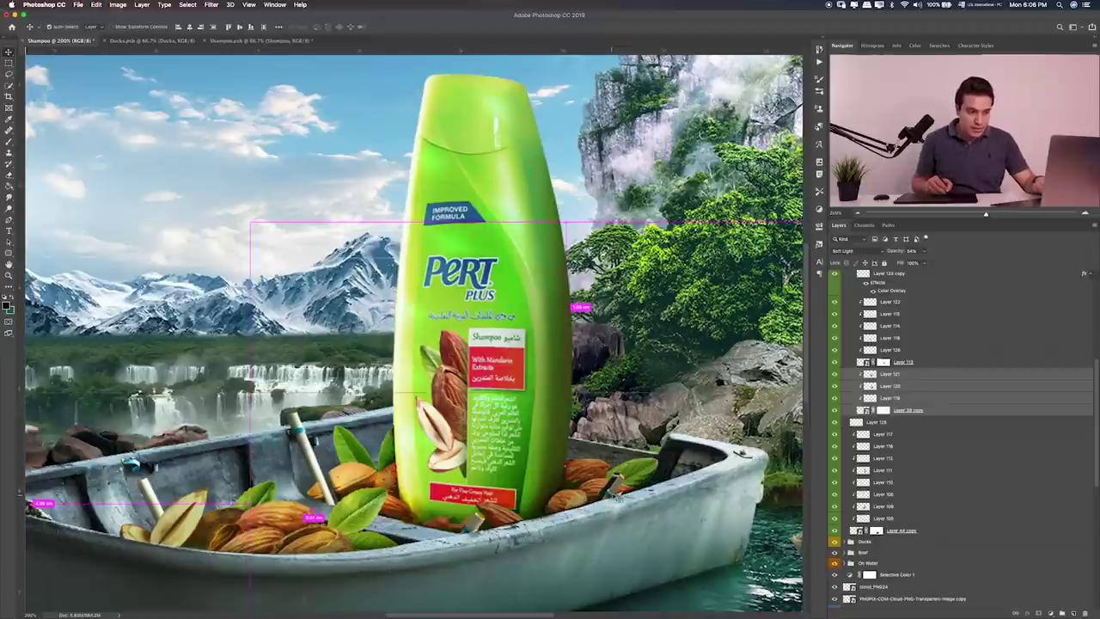
key(ctrl+z)
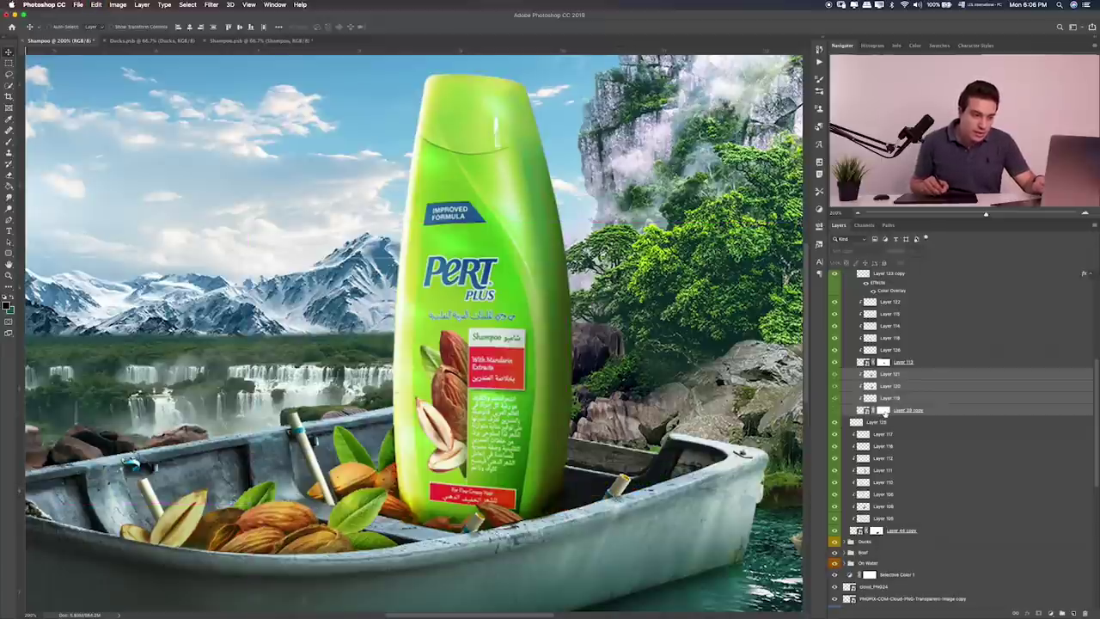
key(ctrl+shift+z)
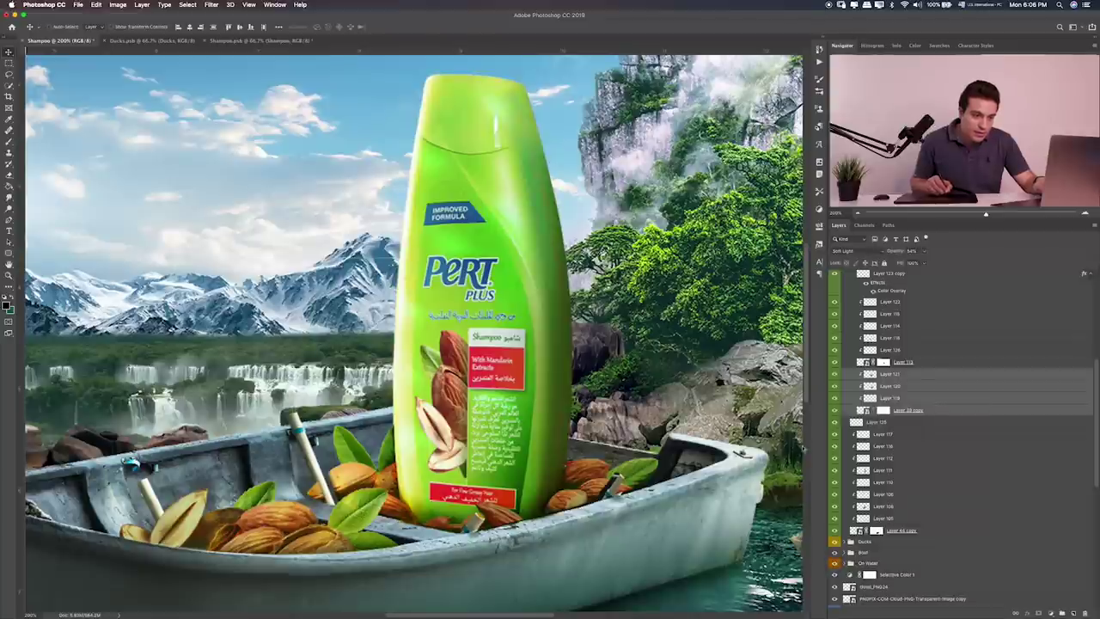
mouse_move(640, 491)
mouse_down()
mouse_move(643, 473)
mouse_move(665, 483)
mouse_up()
Step: Paint the Layer 39 copy mask with a 100% opacity brush and nudge the almonds into place
click(889, 410)
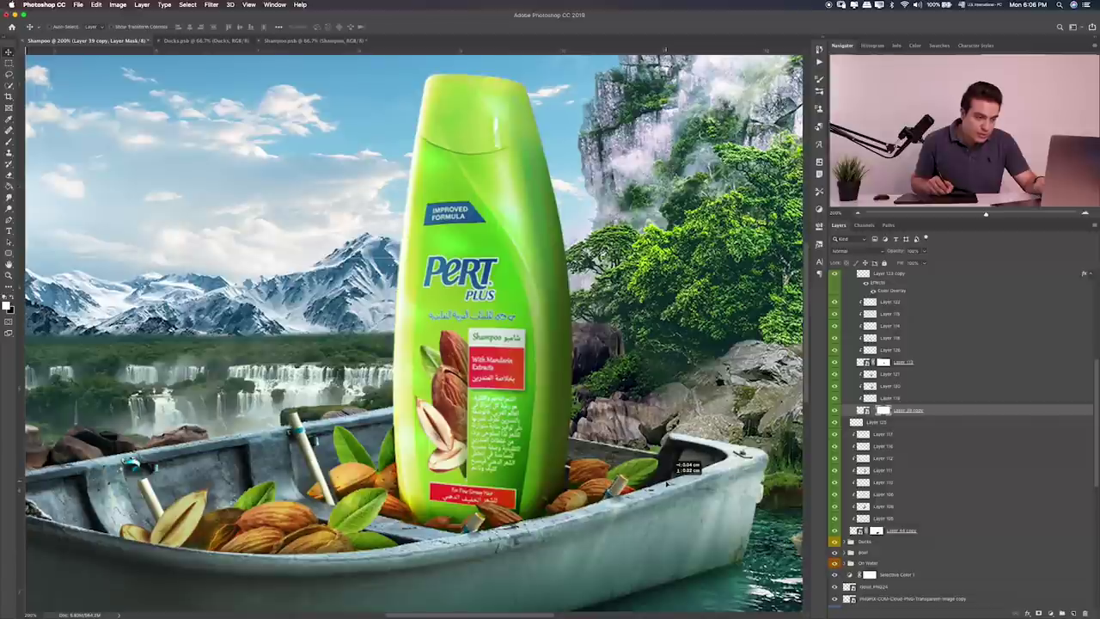
key(b)
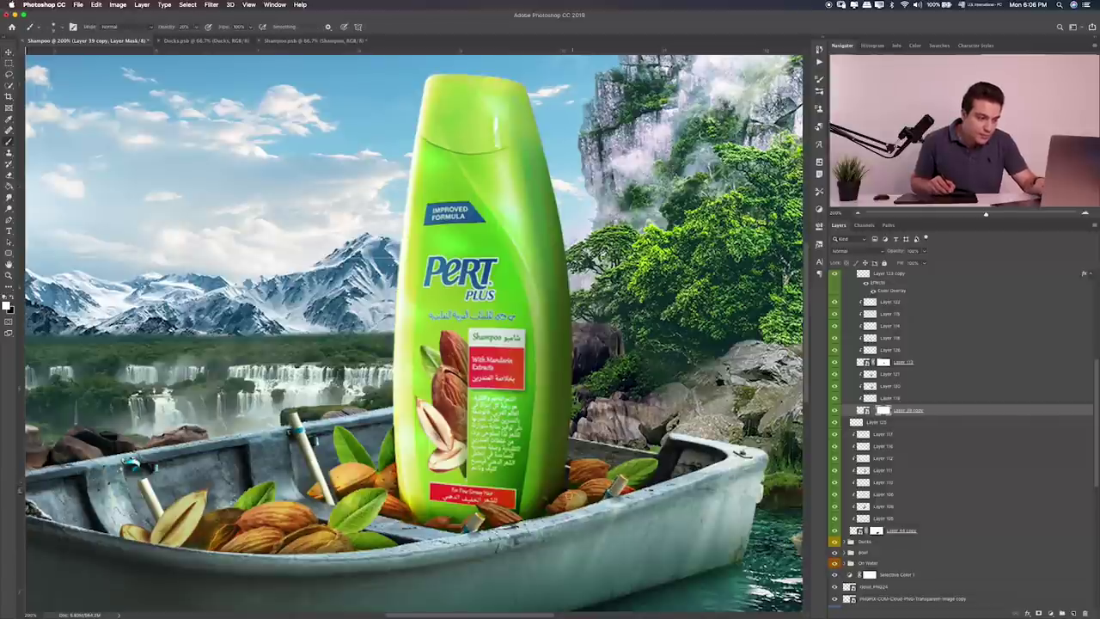
key(0)
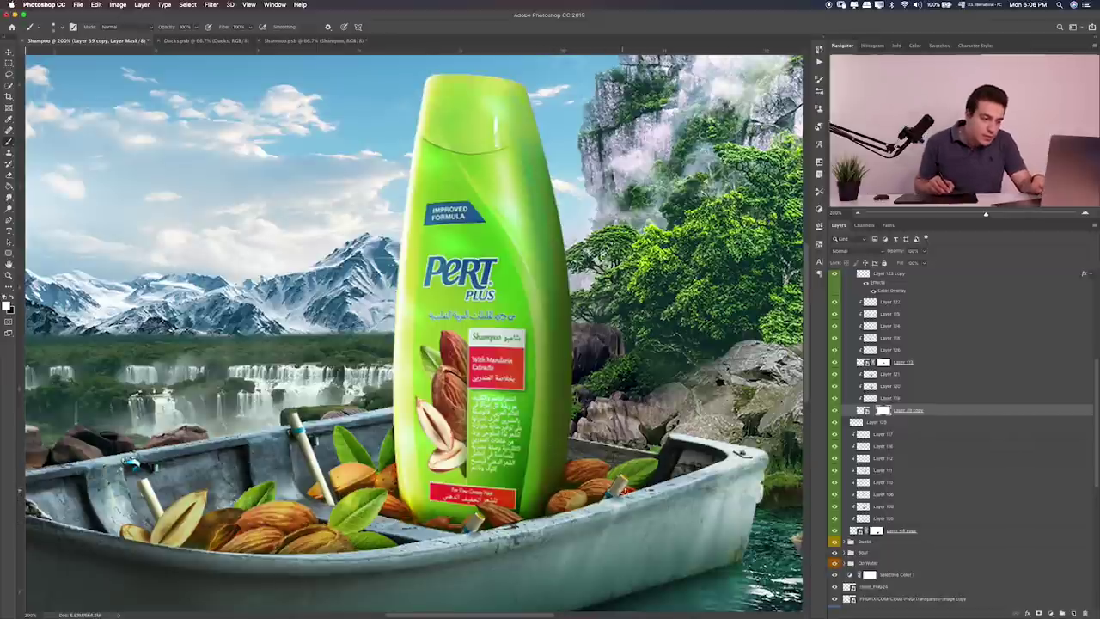
key(v)
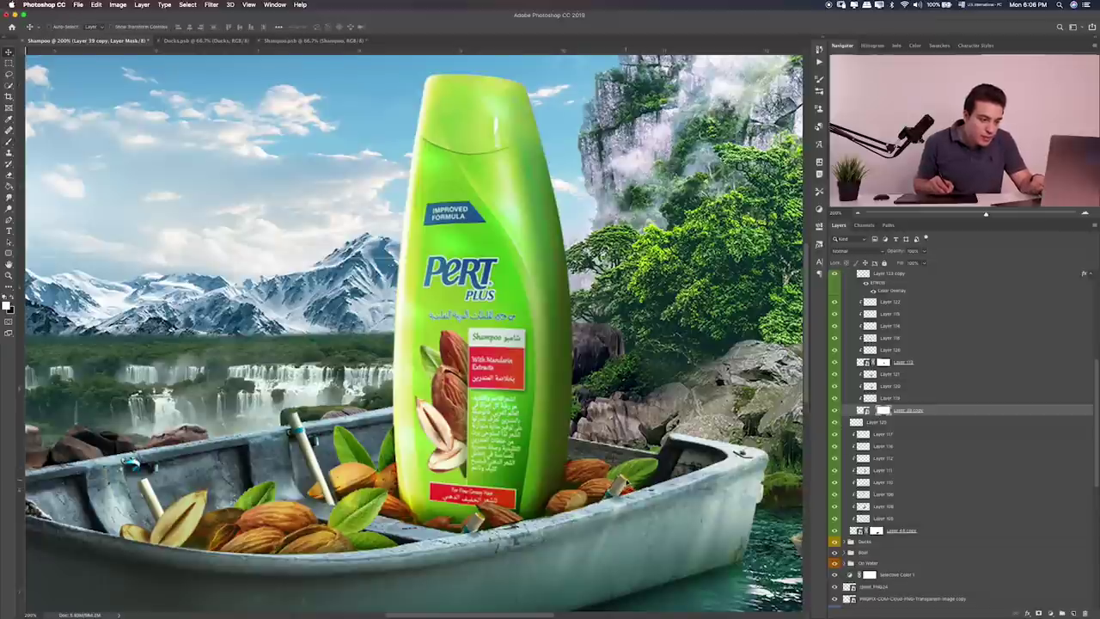
drag(635, 468, 645, 465)
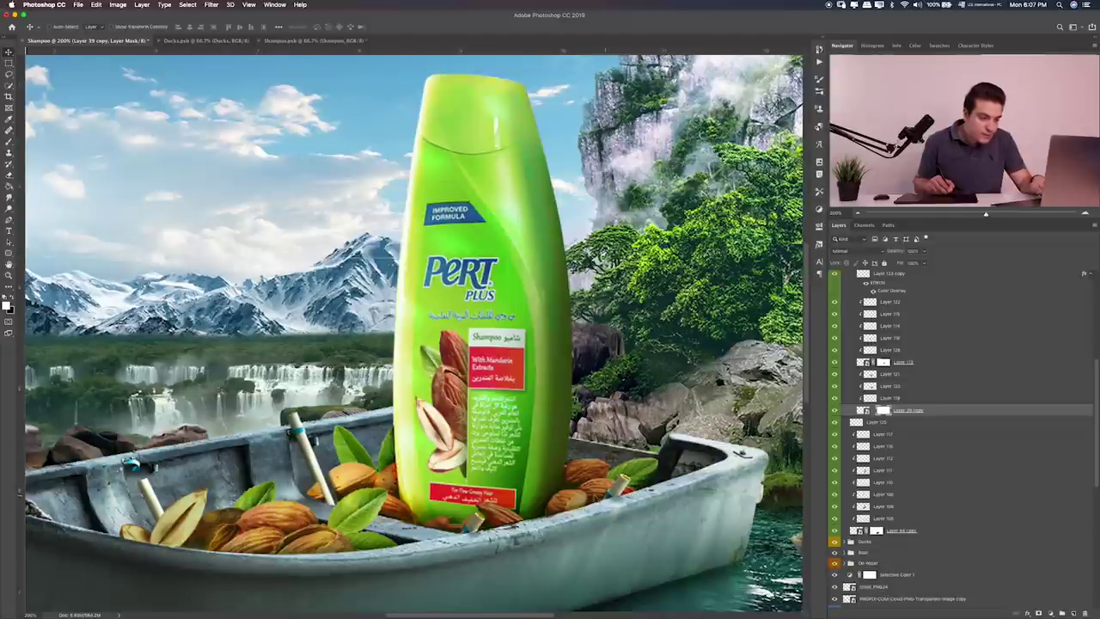
Step: Hide parts of the almonds with black on the mask, then target Layer 113's mask with white
key(b)
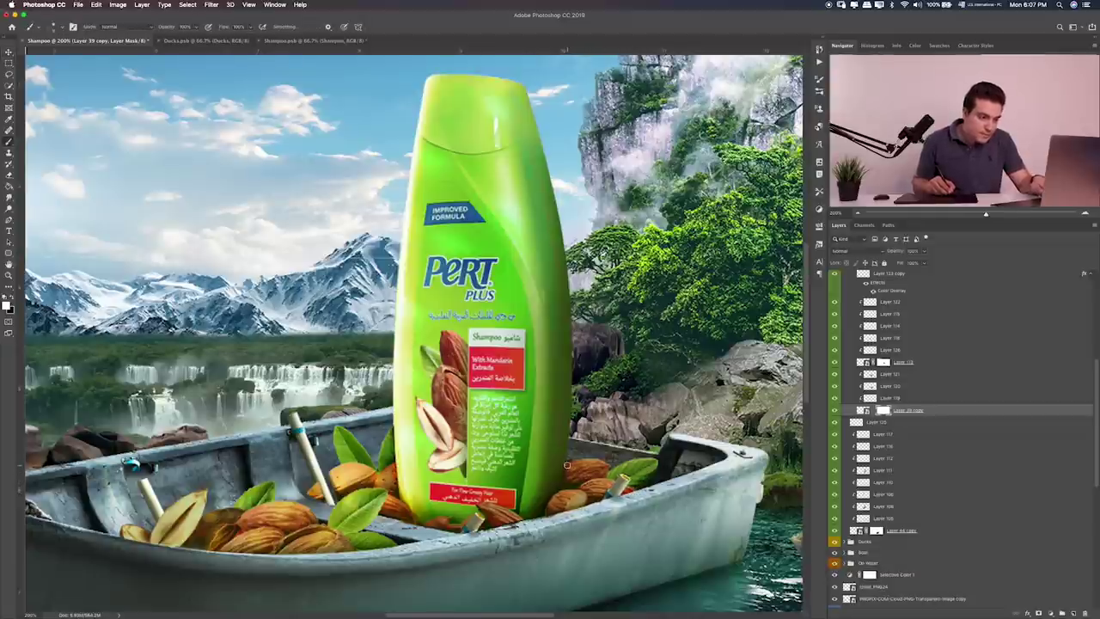
key(x)
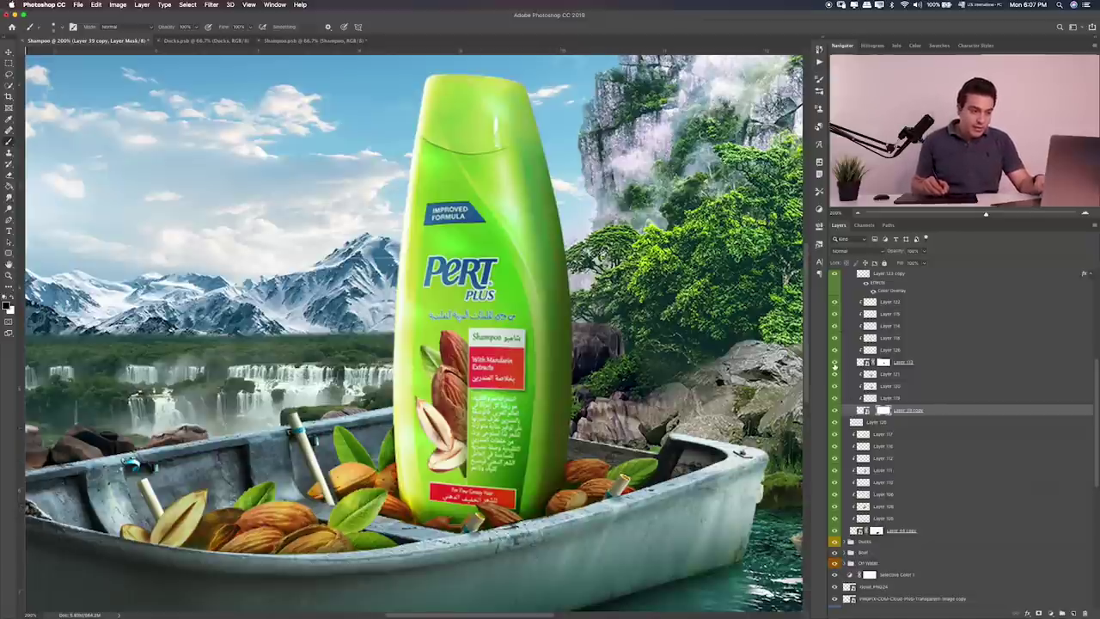
click(833, 363)
click(834, 363)
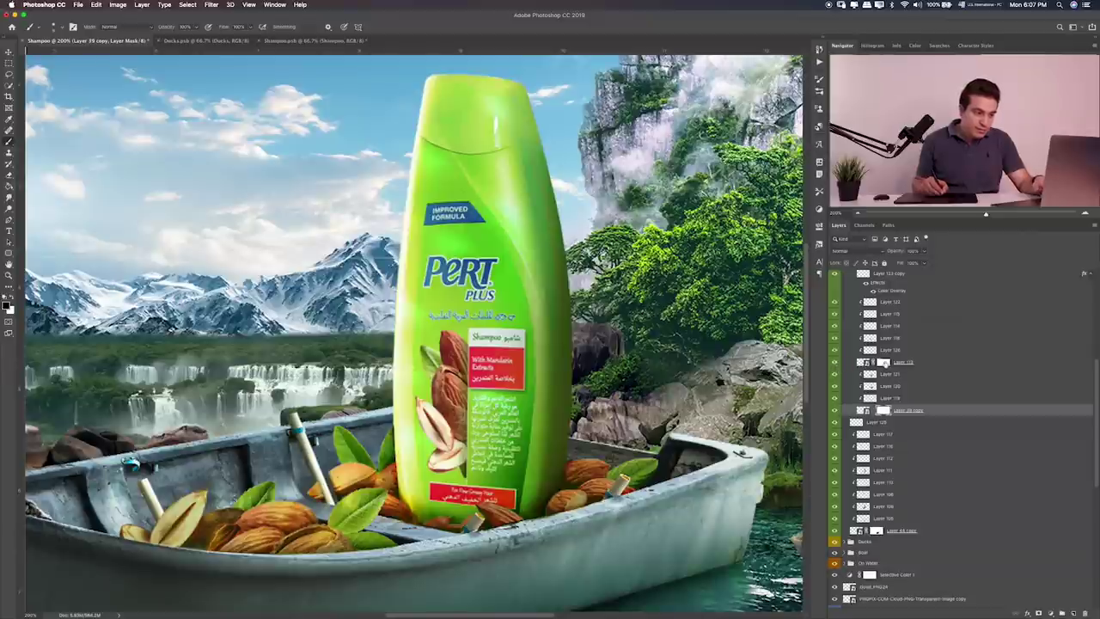
click(883, 363)
key(x)
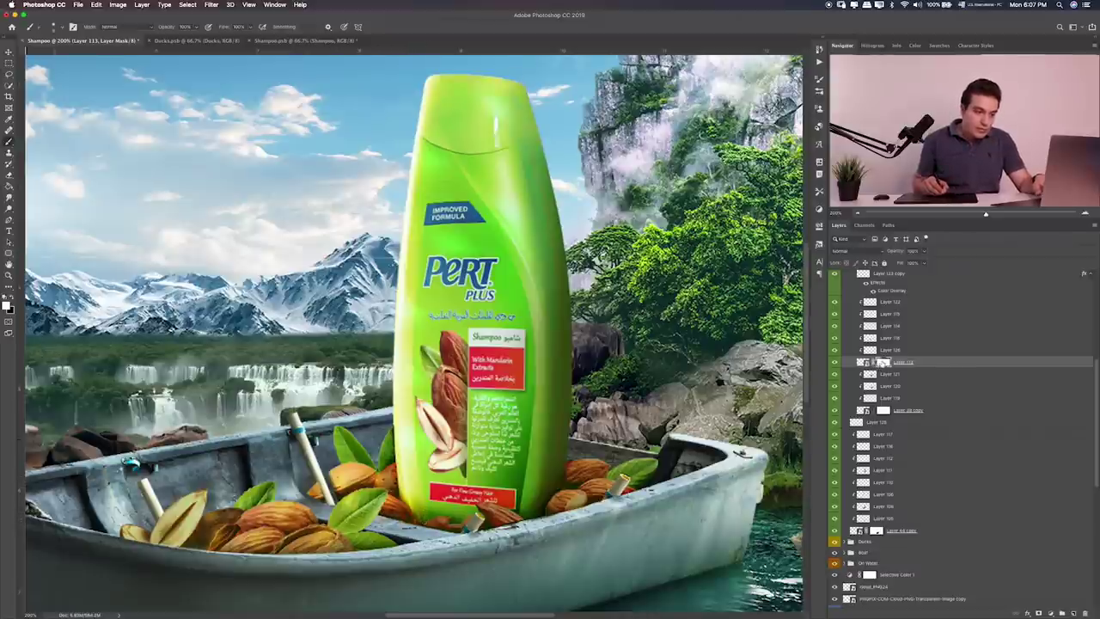
Step: Check Layer 113's mask by toggling it, then nudge the mask slightly over the almonds
shift+click(884, 362)
shift+click(882, 364)
click(871, 365)
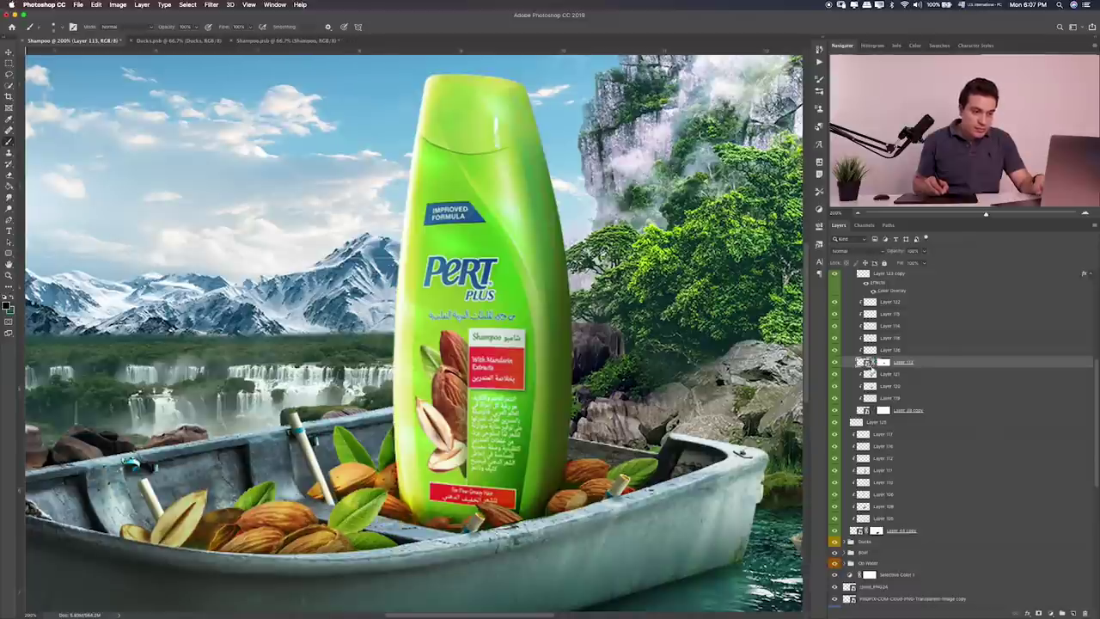
click(883, 362)
key(v)
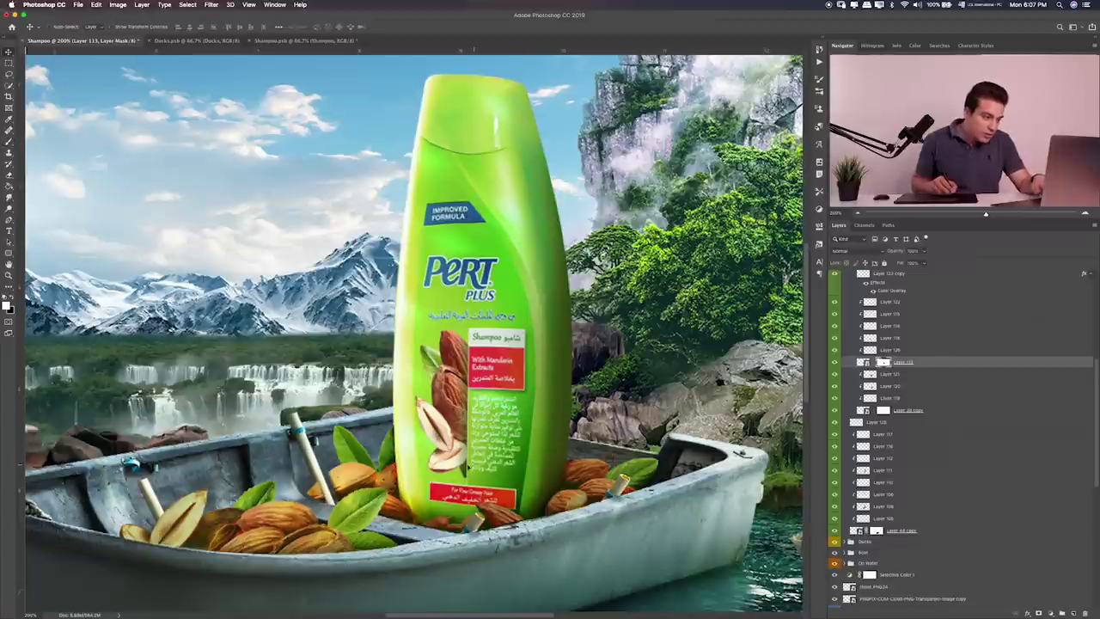
drag(465, 441, 479, 464)
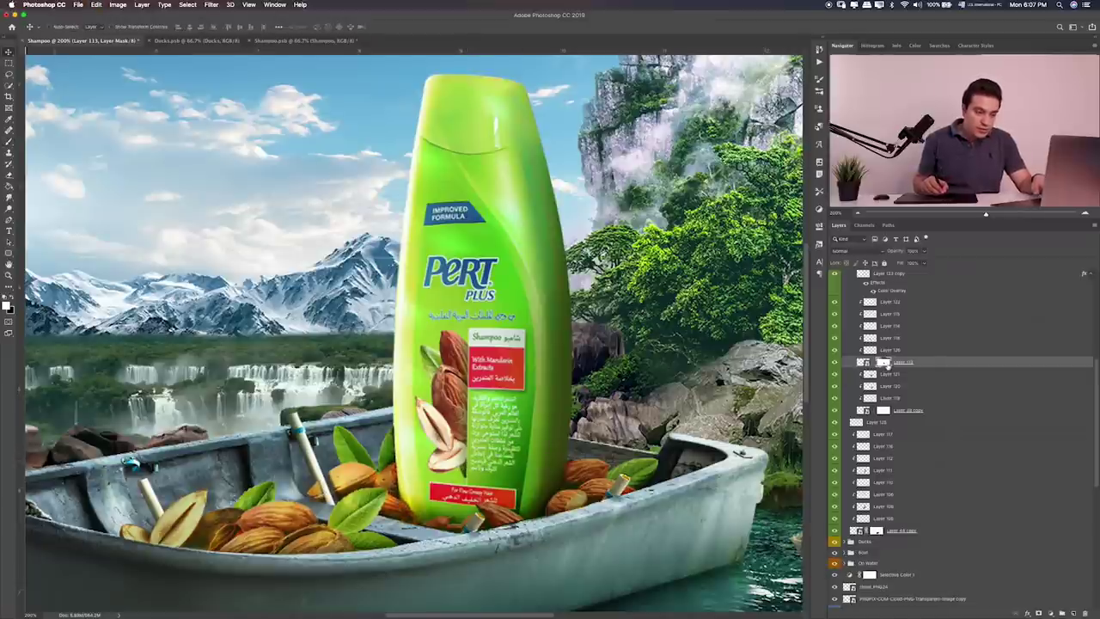
Step: Paint on Layer 113's mask in white and black to trim the almonds at the bottle's base
key(b)
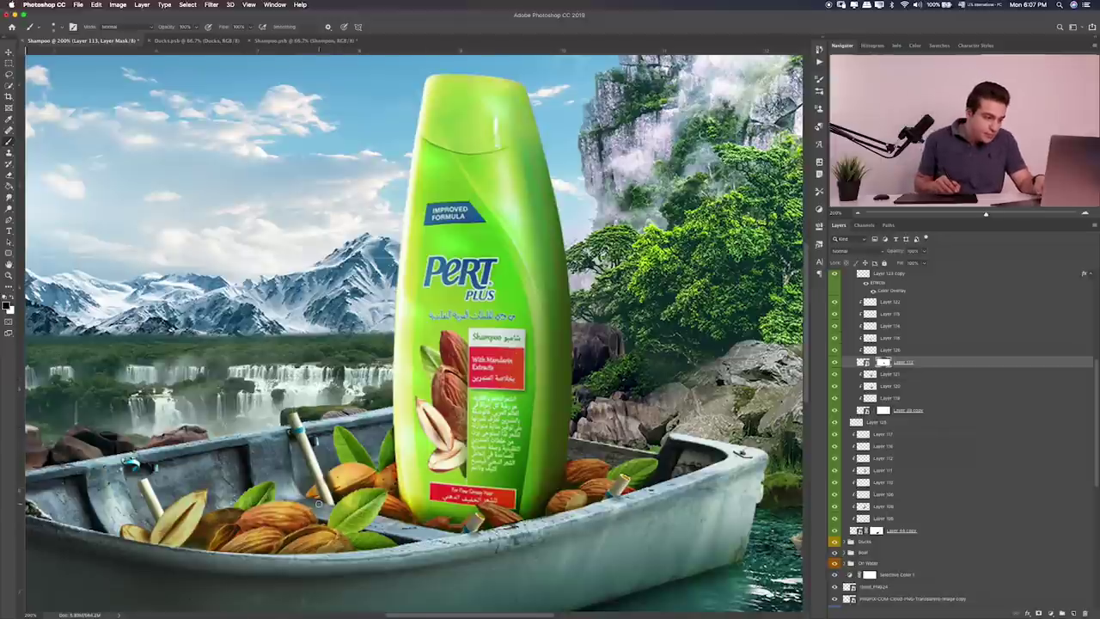
key(x)
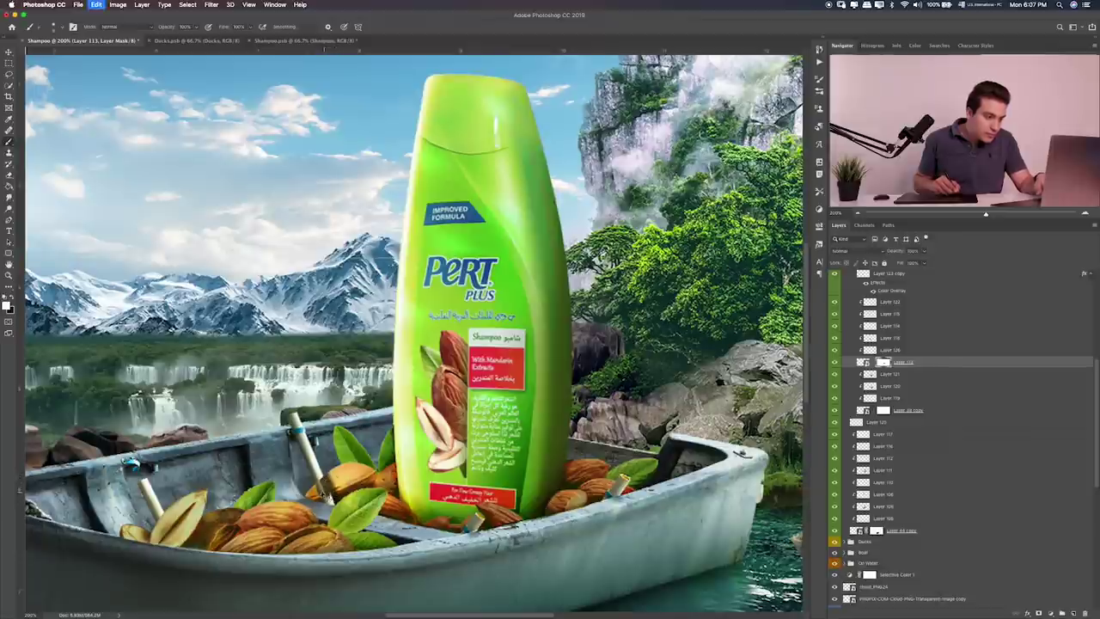
key(x)
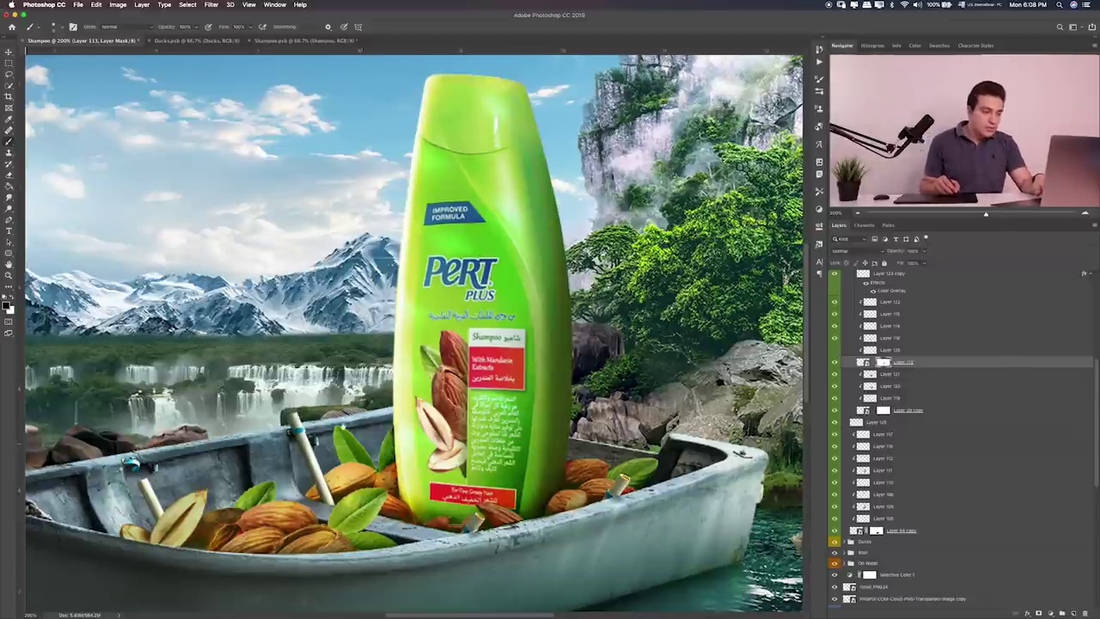
scroll(344, 426, left, 5)
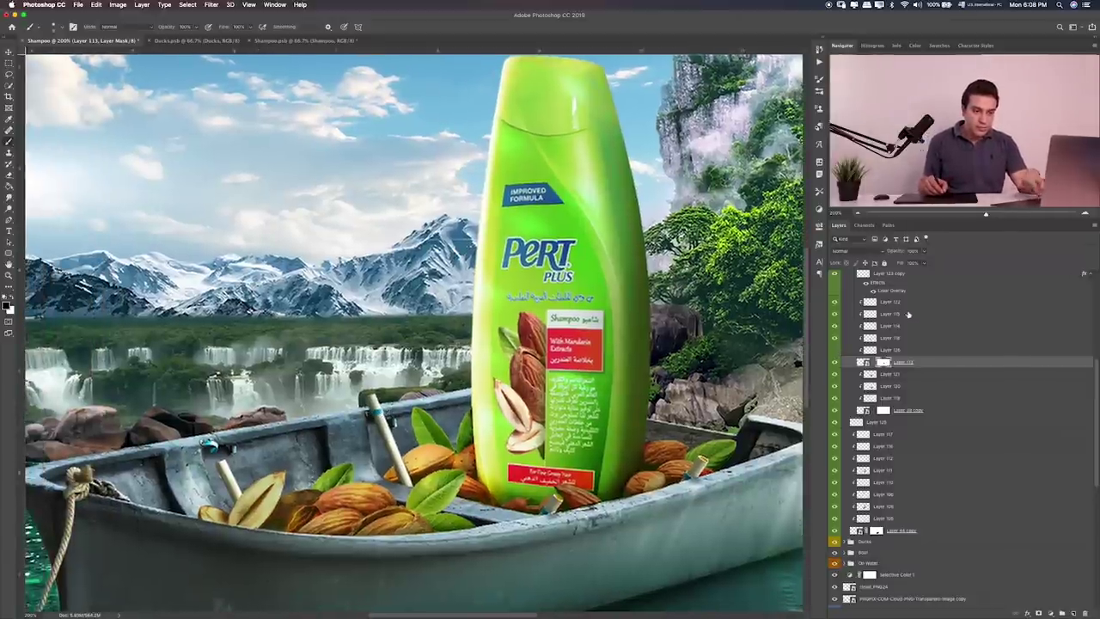
Step: Shift the wooden stick (Layer 126) slightly in the boat and narrow it to 73.33% width
scroll(834, 388, up, 2)
key(v)
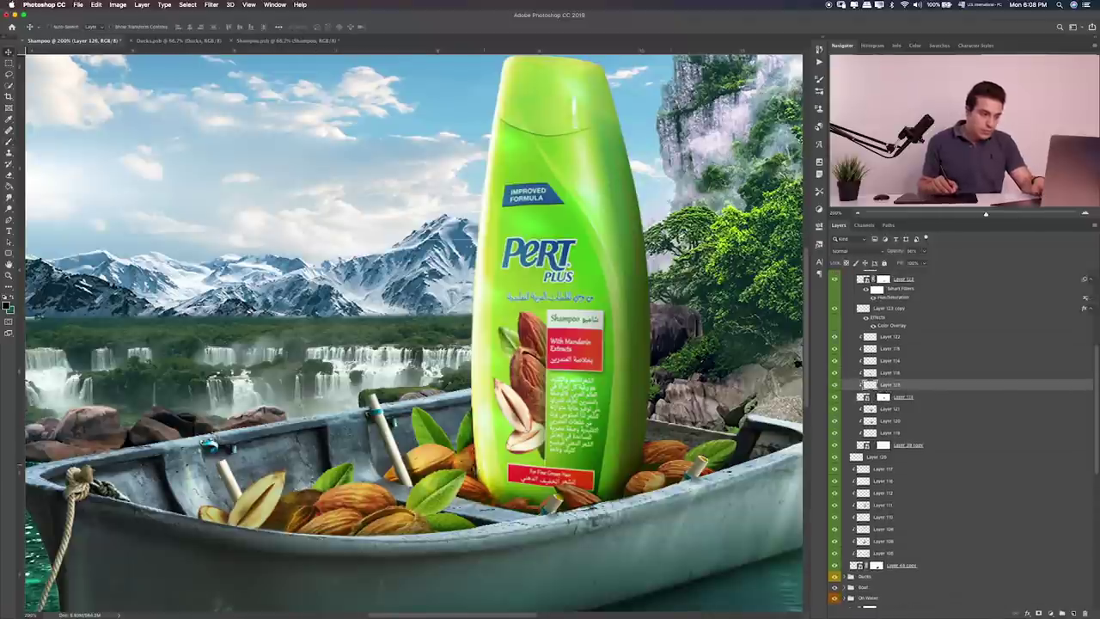
drag(478, 470, 479, 449)
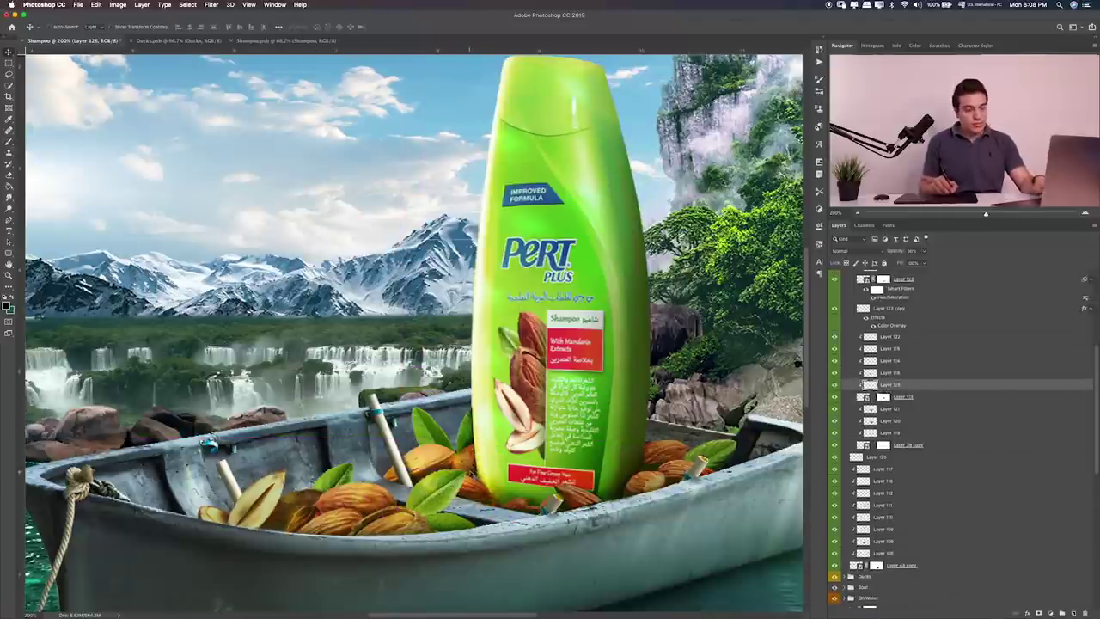
key(ctrl+t)
drag(425, 471, 416, 464)
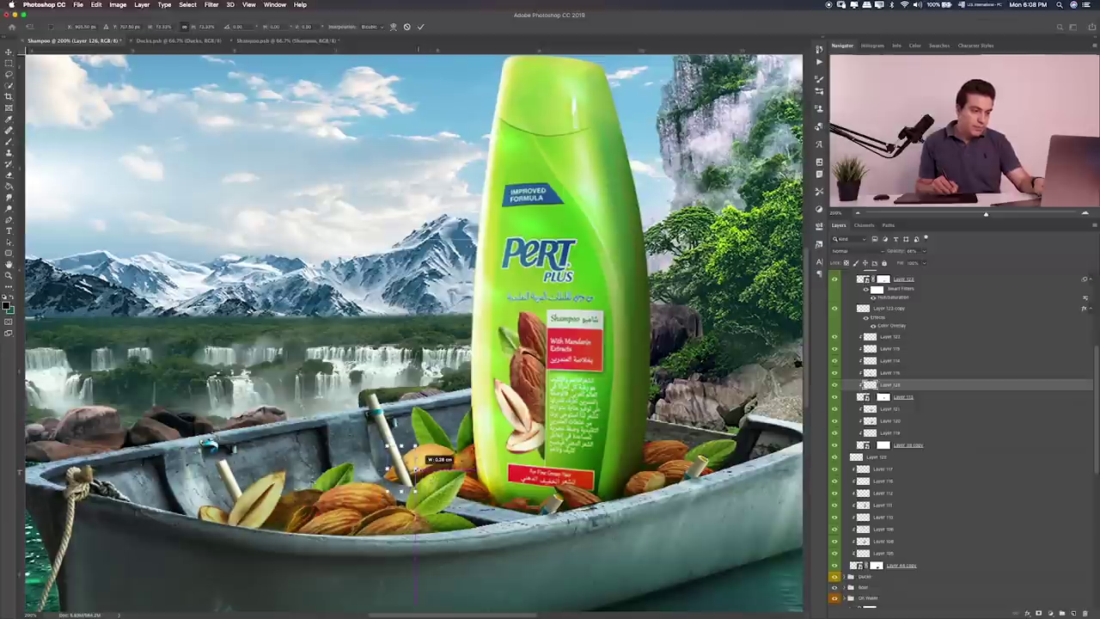
key(Return)
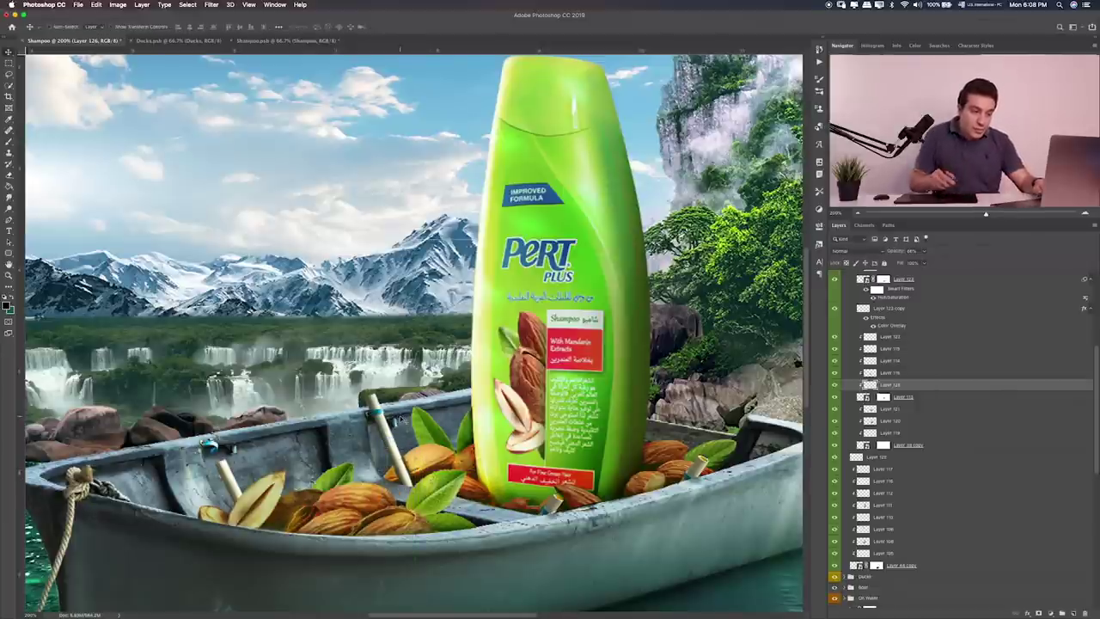
Step: Target Layer 113's mask with the Brush and swap colours to retouch the almonds
click(885, 398)
key(b)
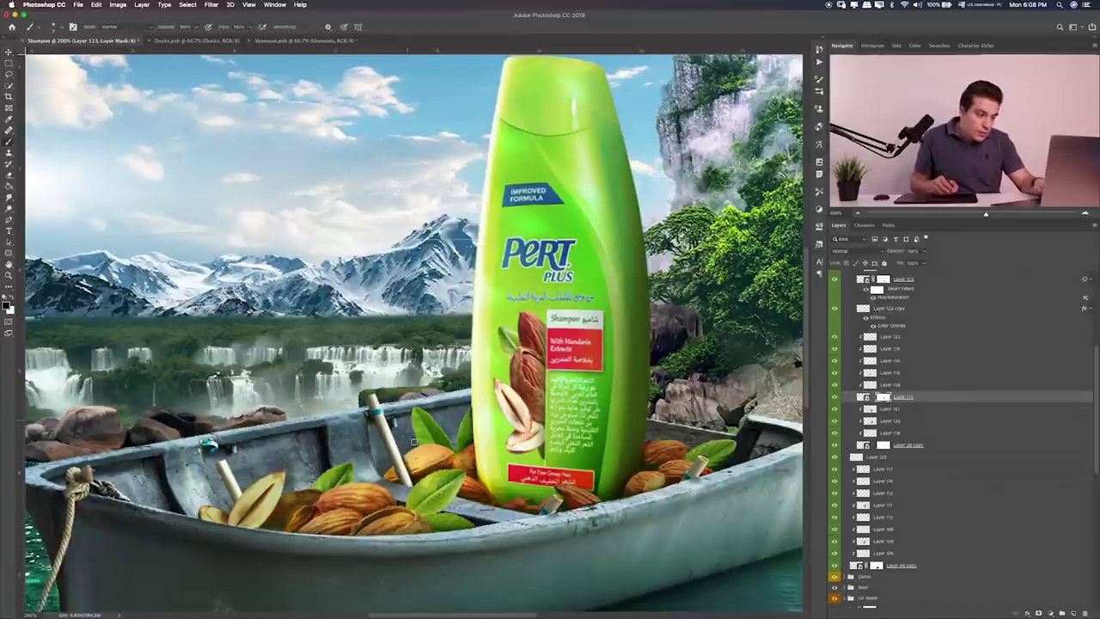
key(x)
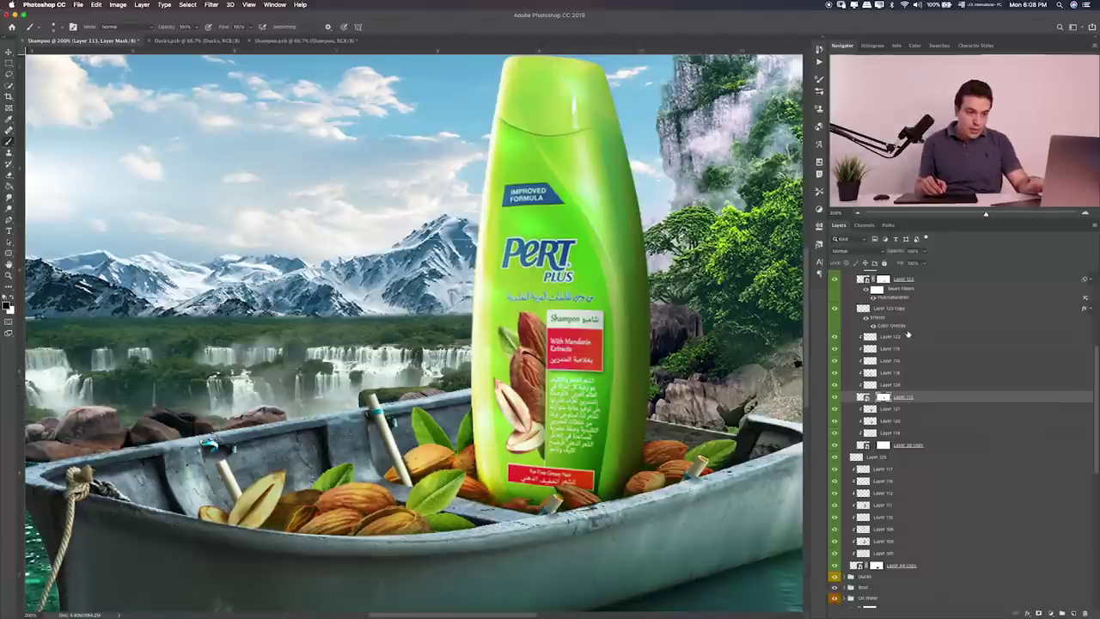
Step: Select the Lez almonds group and toggle its visibility to compare the boat with and without it
scroll(906, 335, up, 2)
scroll(904, 346, up, 2)
scroll(878, 370, up, 3)
scroll(860, 352, up, 3)
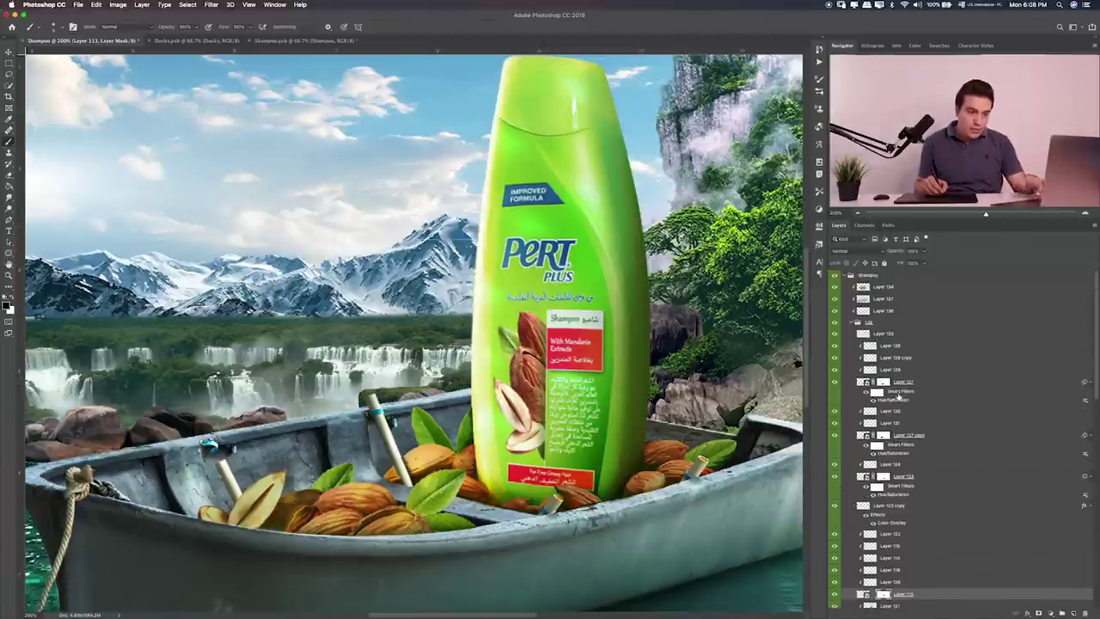
click(842, 324)
click(835, 323)
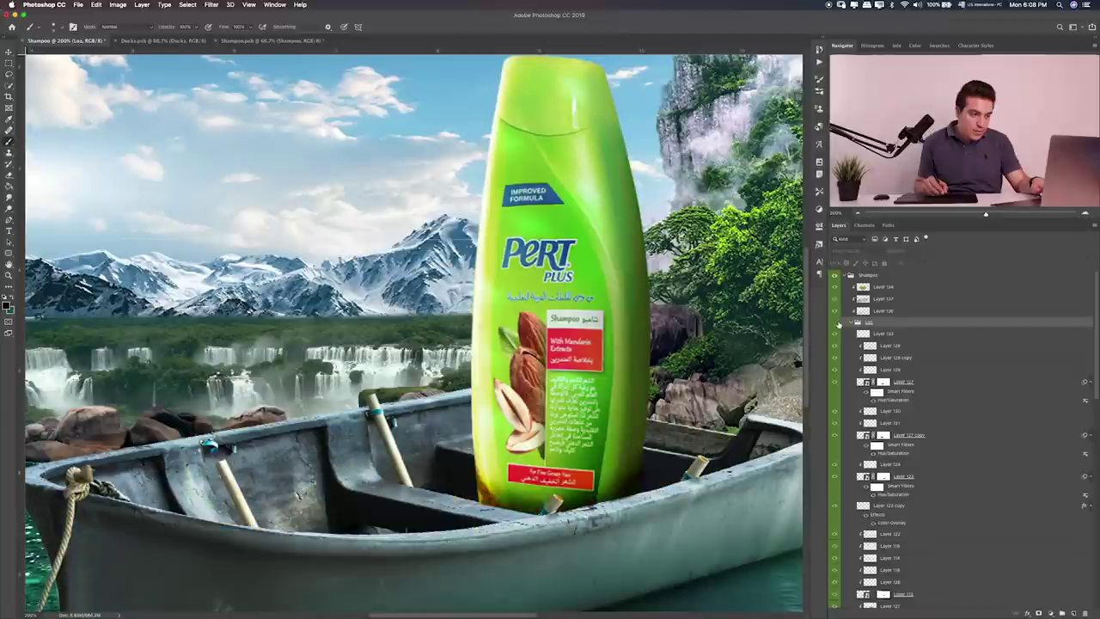
click(835, 323)
click(834, 324)
click(834, 324)
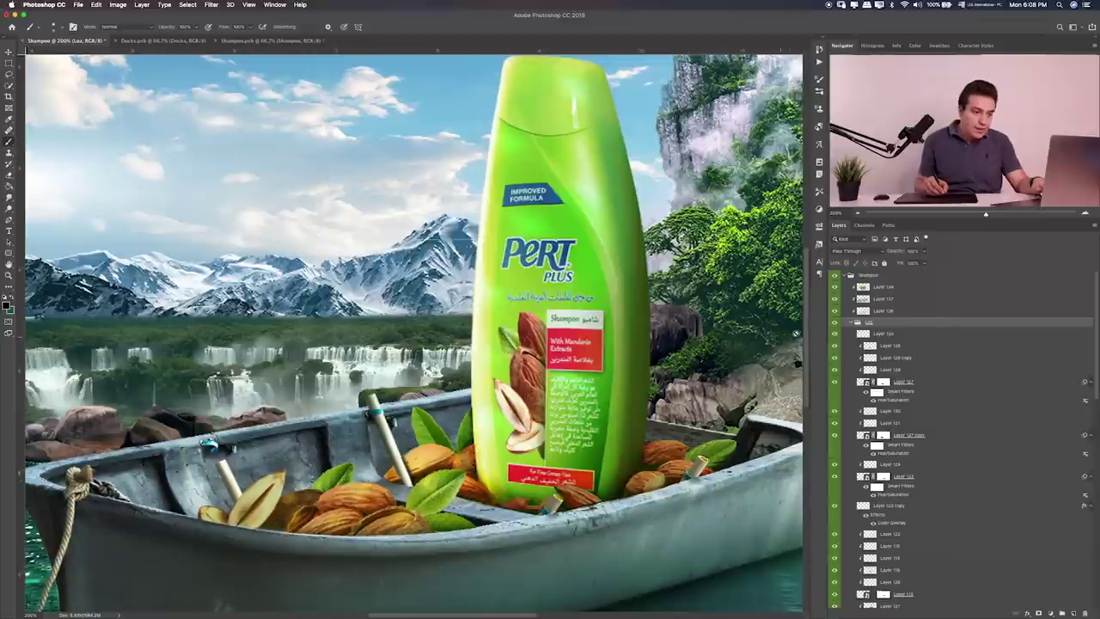
Step: Toggle the Lez group once more, collapse the Shampoo group, and fit the composite on screen
click(834, 324)
click(834, 324)
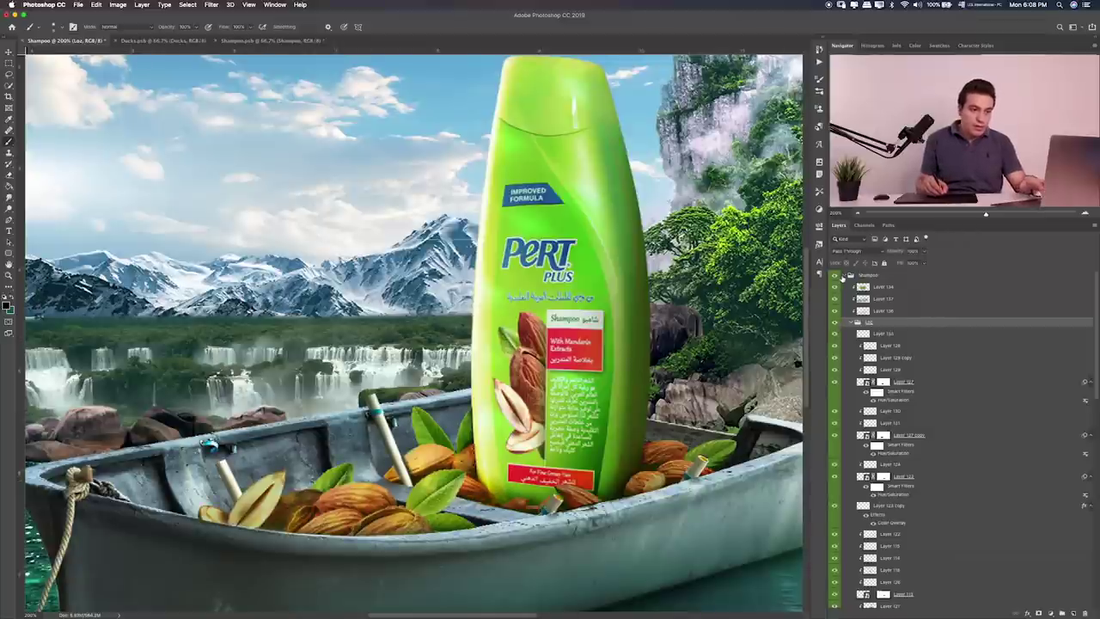
click(849, 275)
key(super+0)
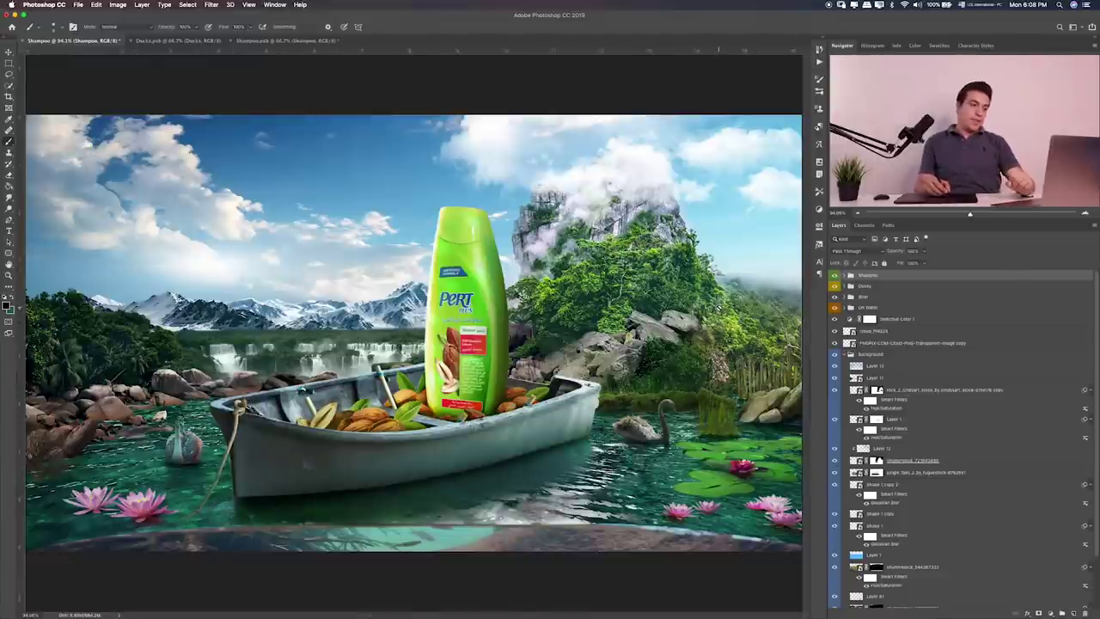
Step: With the Rectangular Marquee ready, select the bottom water photo layer shutterstock_695
key(m)
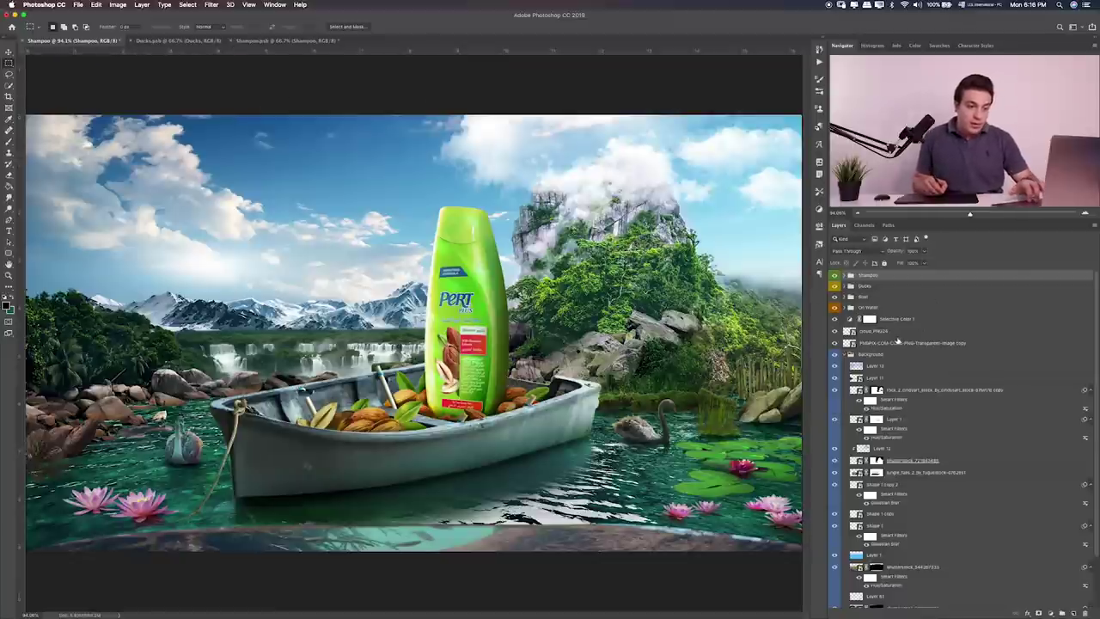
scroll(954, 430, down, 3)
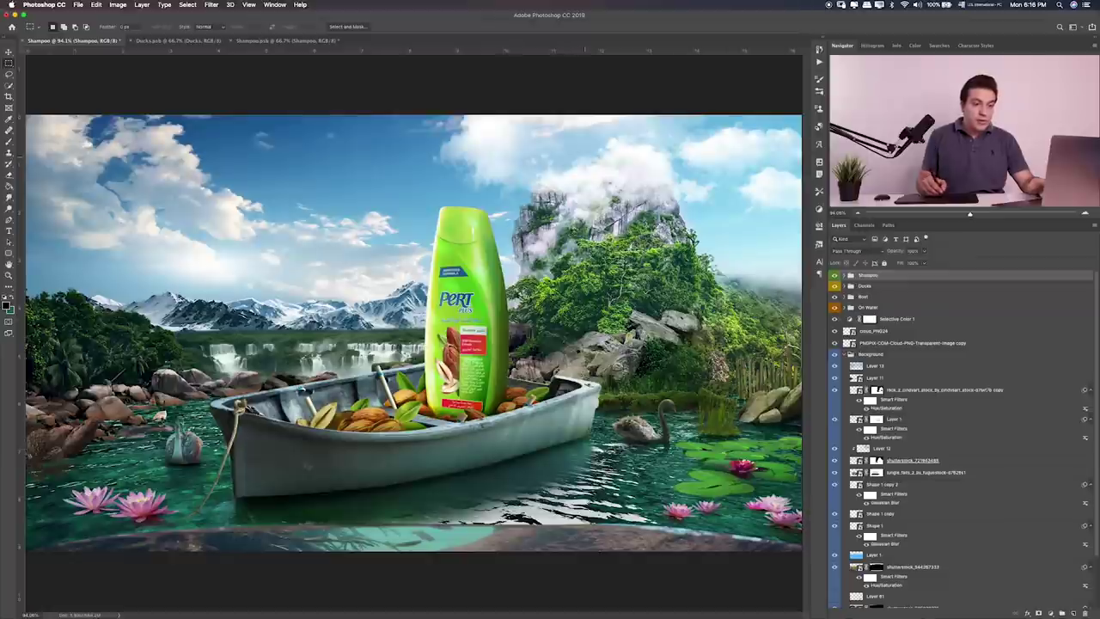
scroll(883, 493, down, 3)
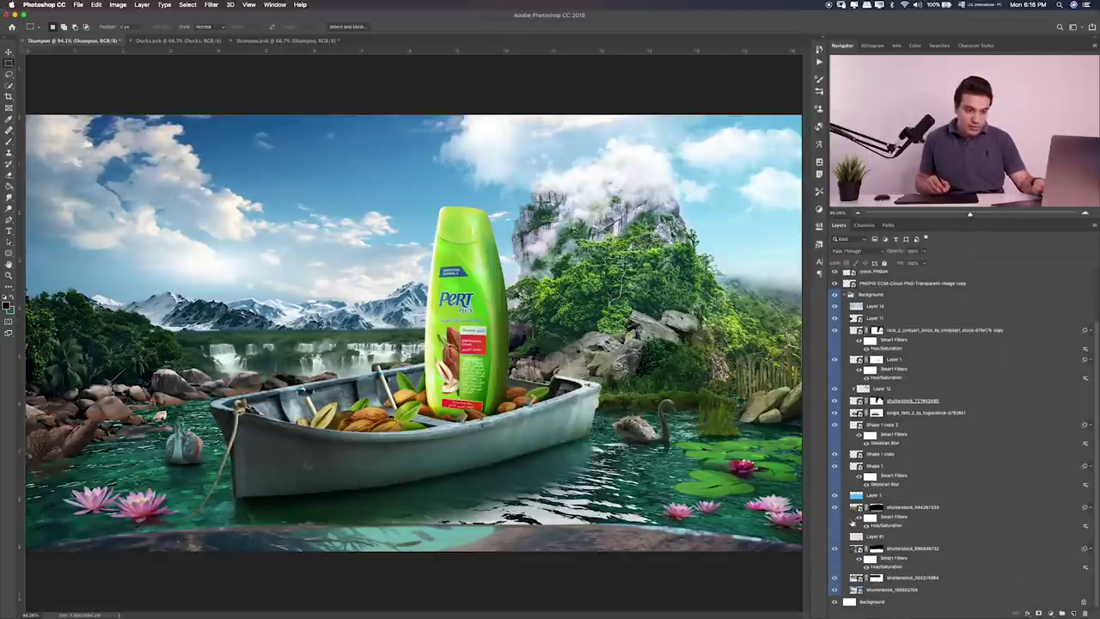
click(834, 507)
click(834, 507)
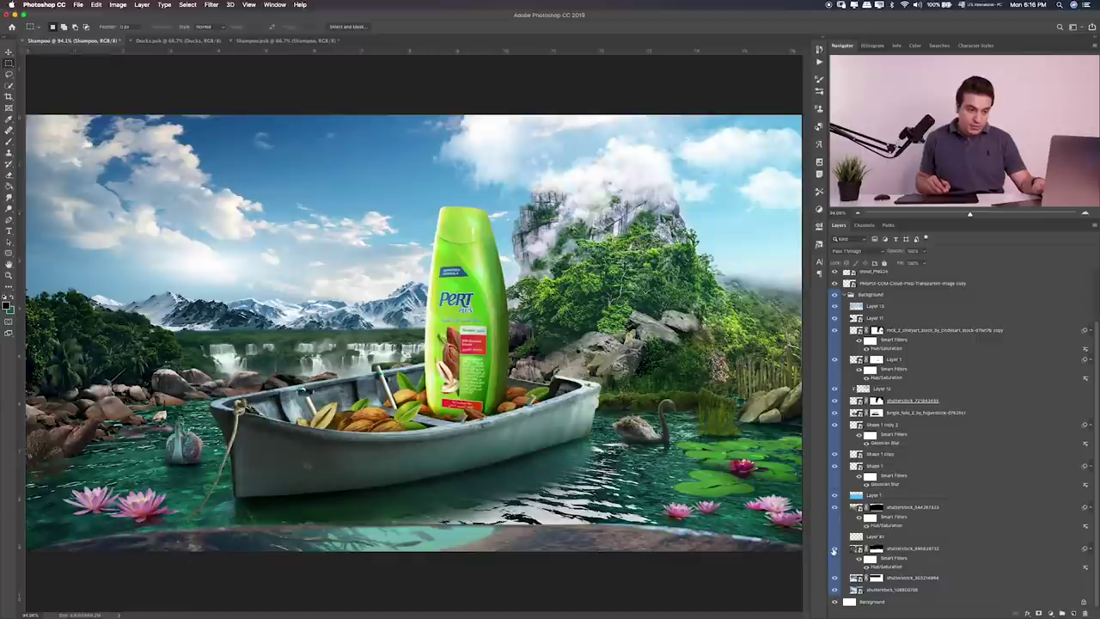
click(834, 550)
click(834, 550)
click(856, 548)
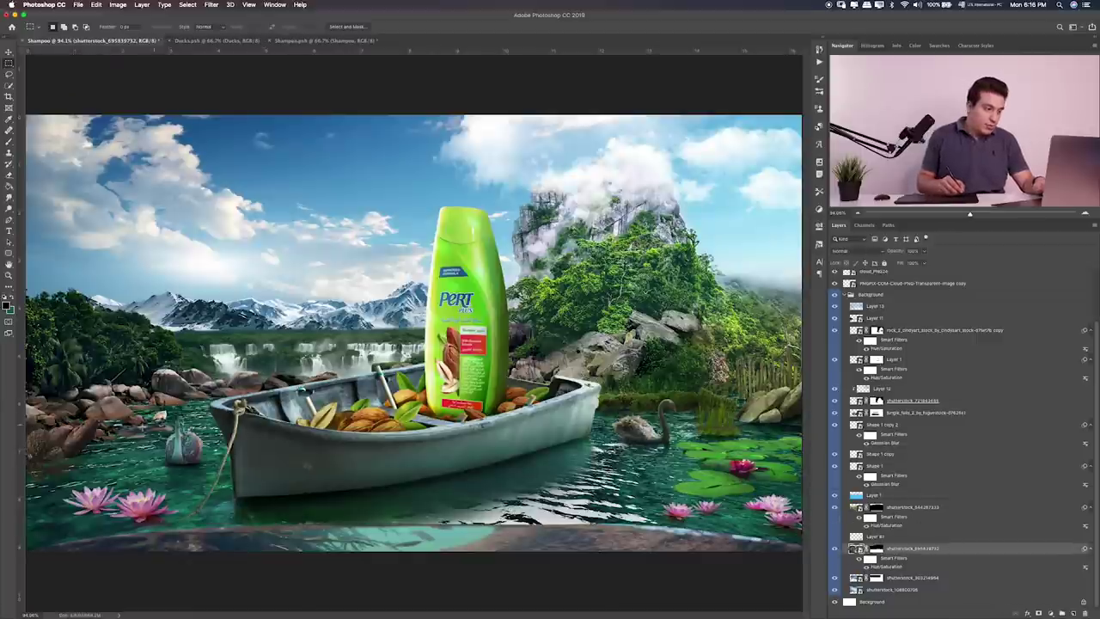
Step: Copy a strip of the lower-left water to a new layer and drag it right
drag(270, 395, 38, 543)
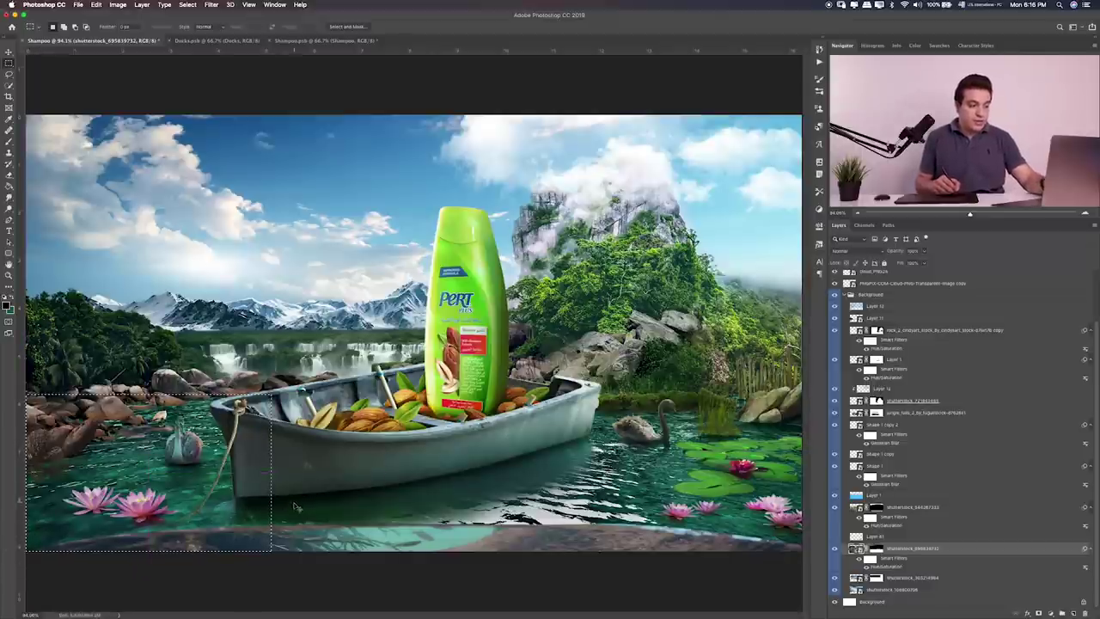
key(ctrl+j)
key(v)
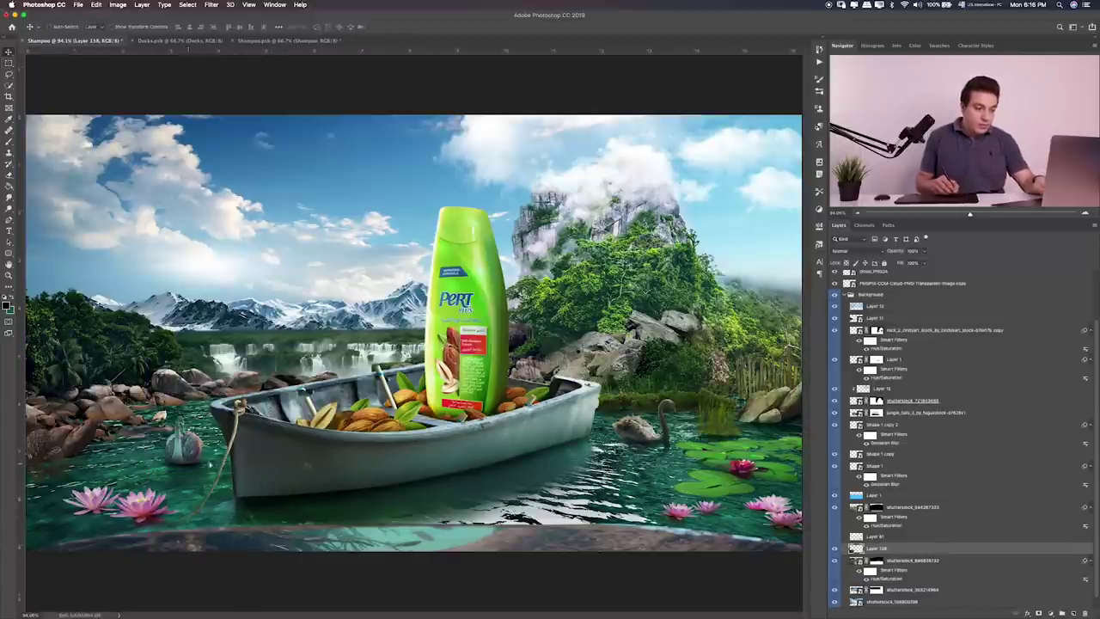
mouse_move(202, 469)
mouse_down()
mouse_move(633, 462)
mouse_move(576, 492)
mouse_up()
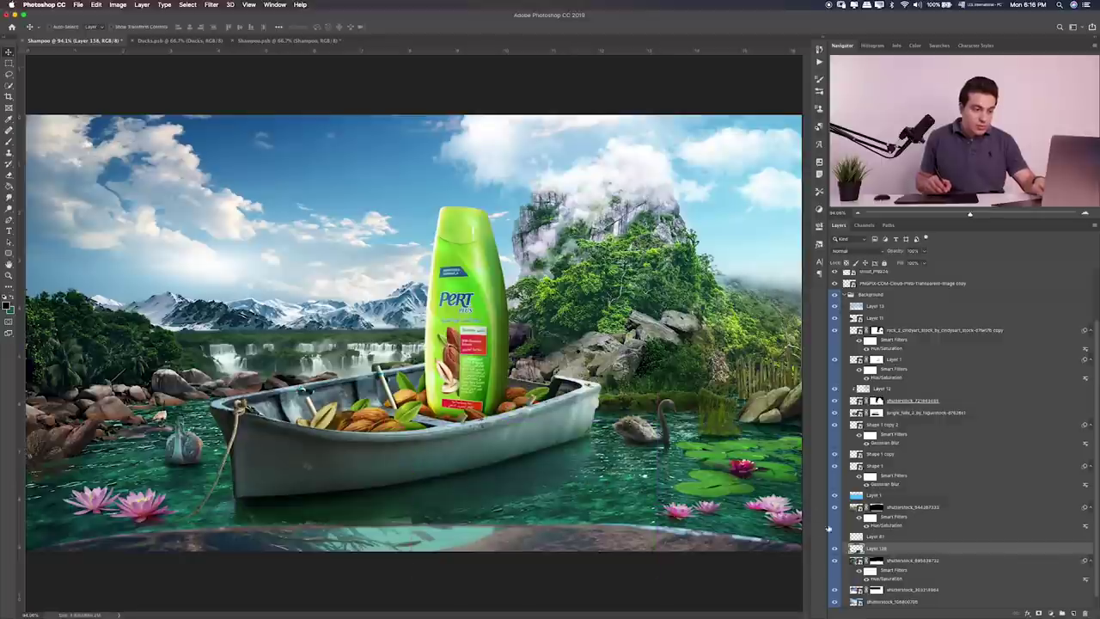
Step: Erase the copied water strip's edge near the swan and compare the water under the boat
key(e)
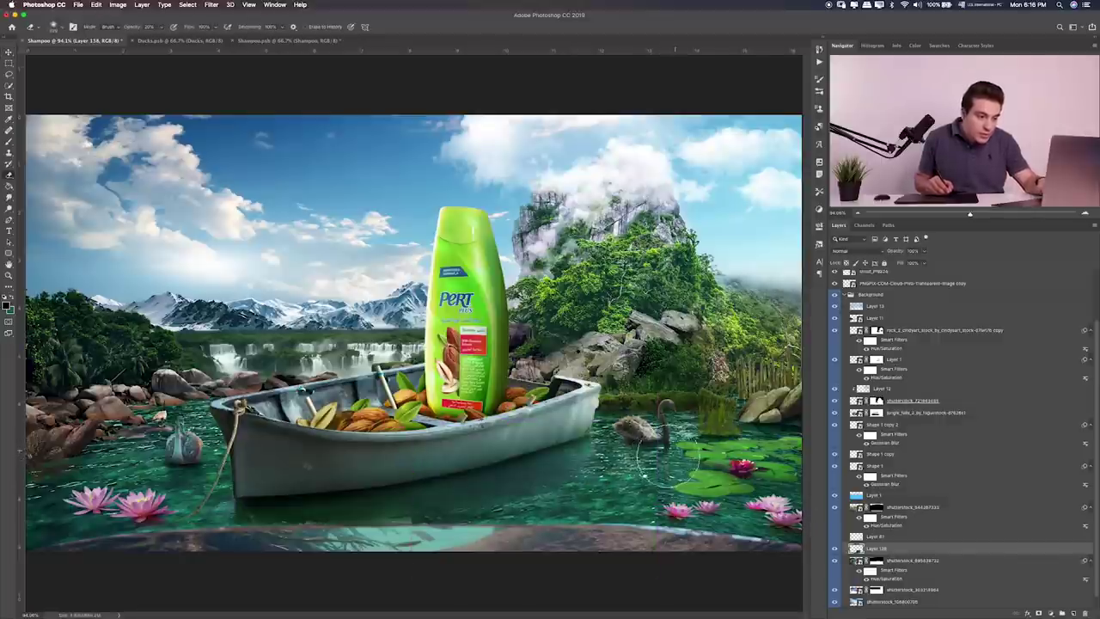
mouse_move(673, 455)
mouse_down()
mouse_move(658, 469)
mouse_move(681, 507)
mouse_move(711, 449)
mouse_move(688, 529)
mouse_move(424, 511)
mouse_move(344, 536)
mouse_move(443, 522)
mouse_up()
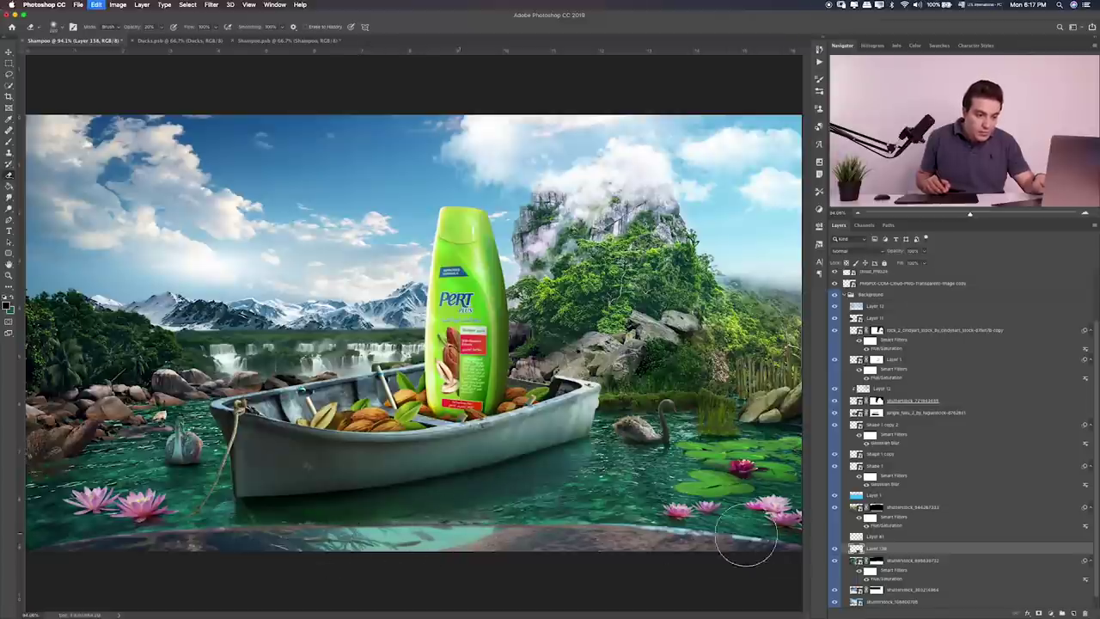
click(835, 537)
click(835, 538)
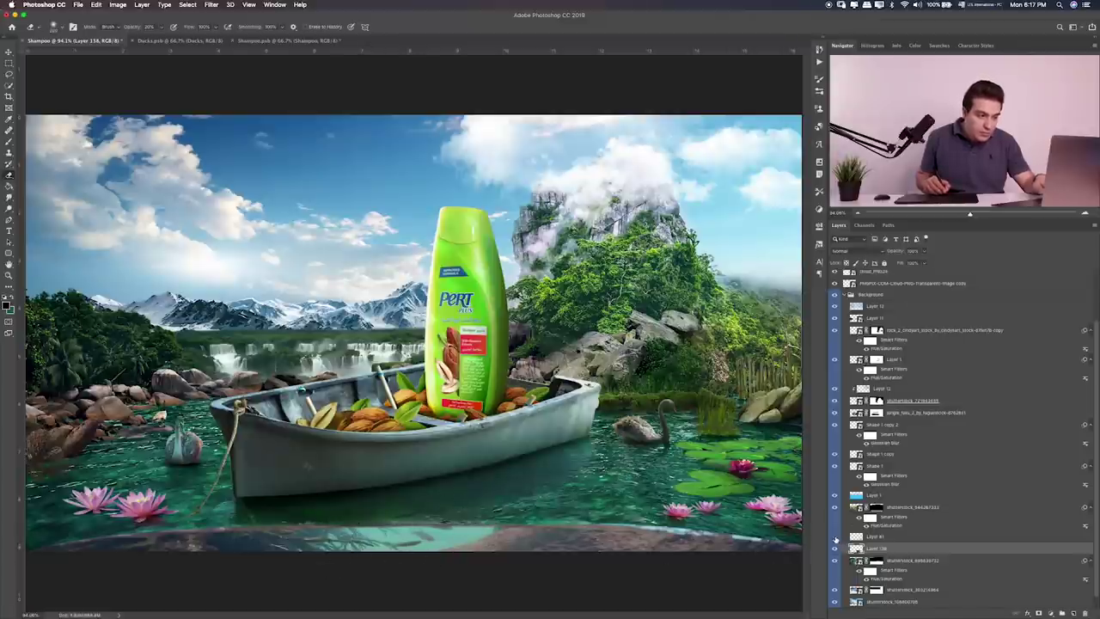
Step: Move Layer 81 below Layer 138, compare its visibility, and zoom in on the water under the boat
drag(862, 539, 835, 555)
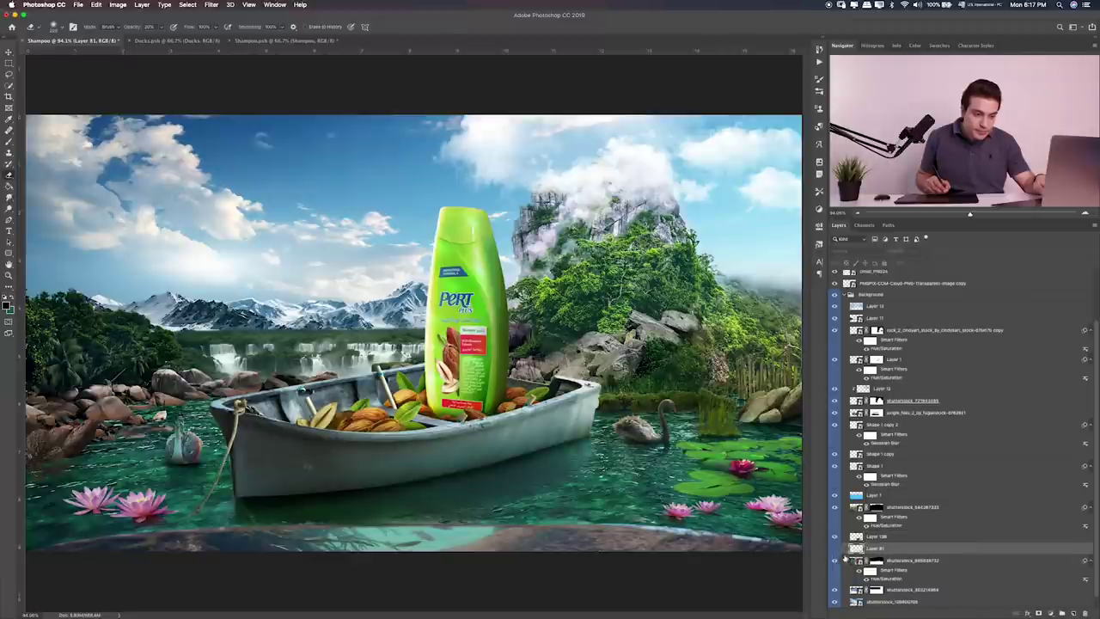
click(834, 551)
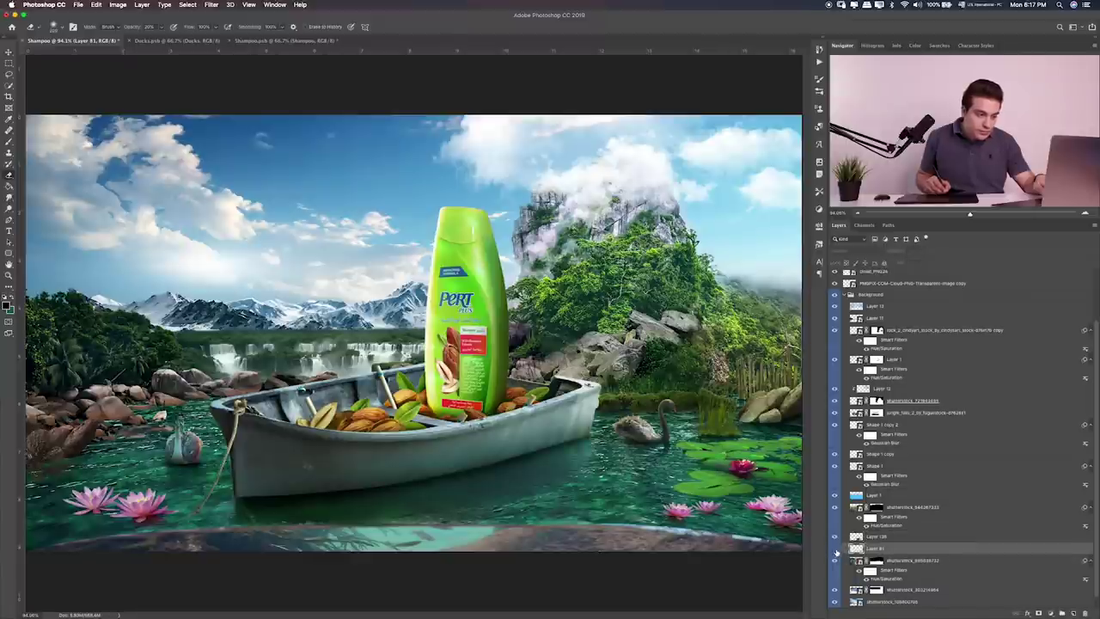
click(834, 551)
click(834, 548)
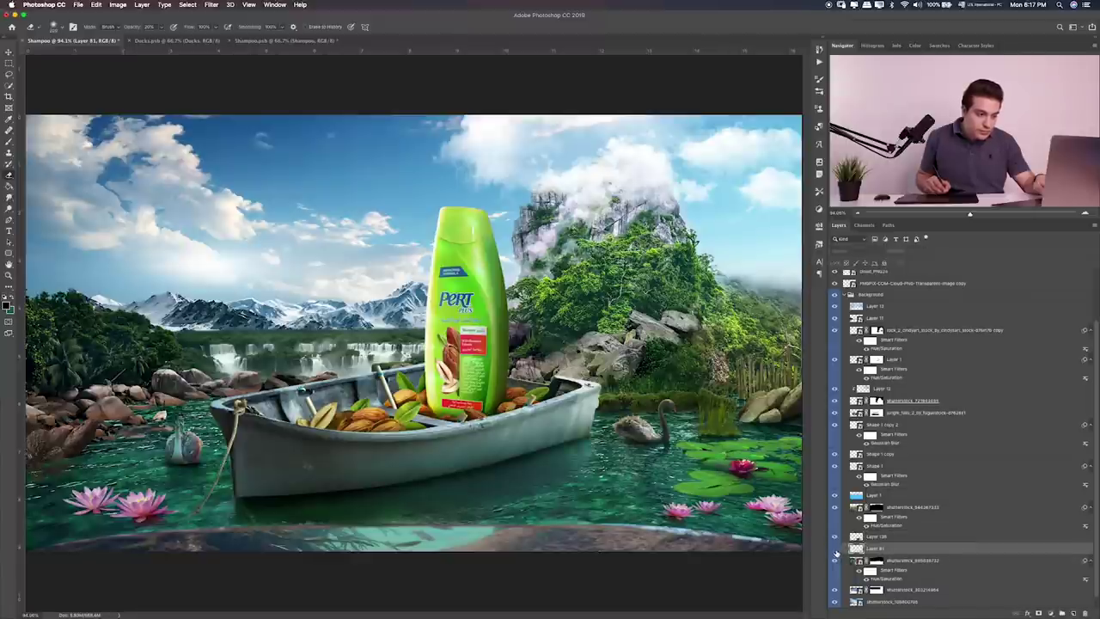
click(835, 549)
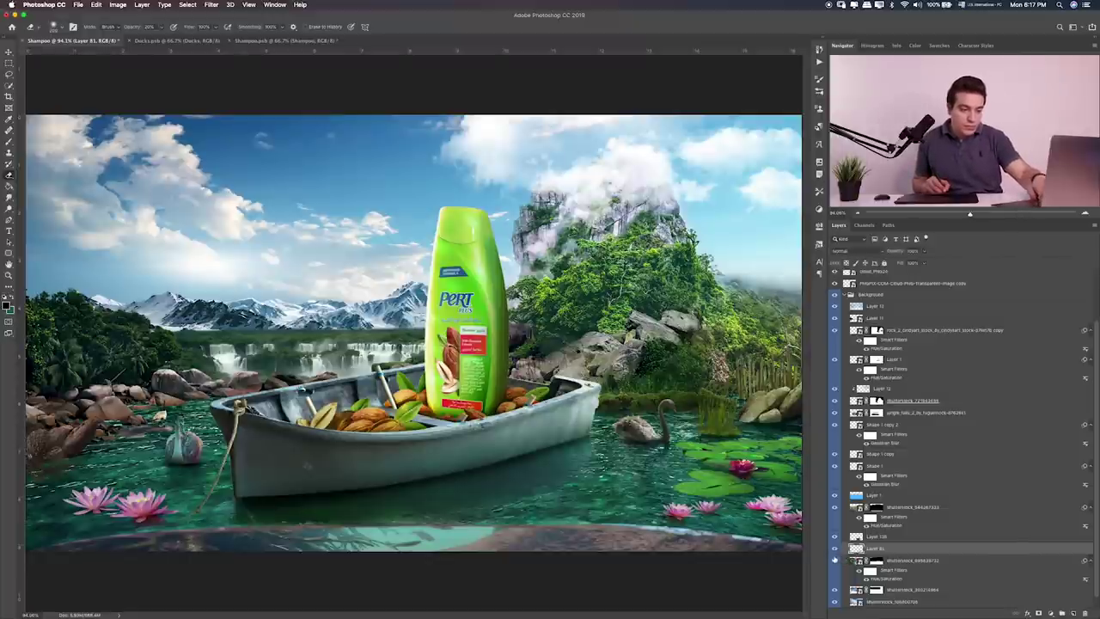
key(ctrl+plus)
key(ctrl+plus)
mouse_move(791, 601)
mouse_down()
mouse_move(469, 449)
mouse_move(801, 488)
mouse_up()
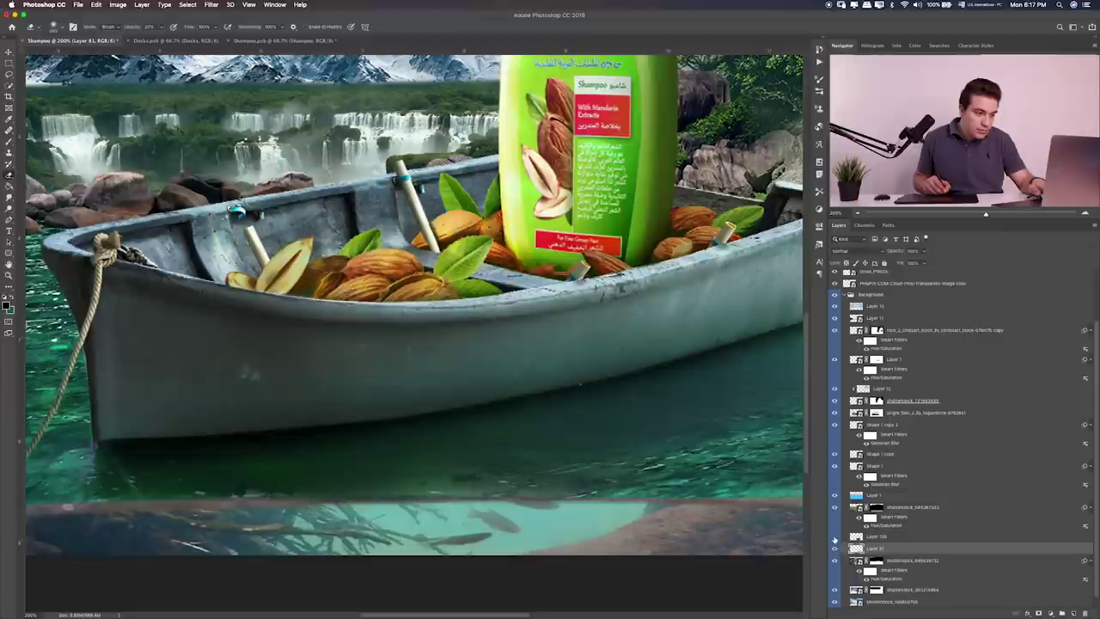
Step: Select the water patch layer, make the eraser brush smaller, and fit the composition on screen
click(866, 537)
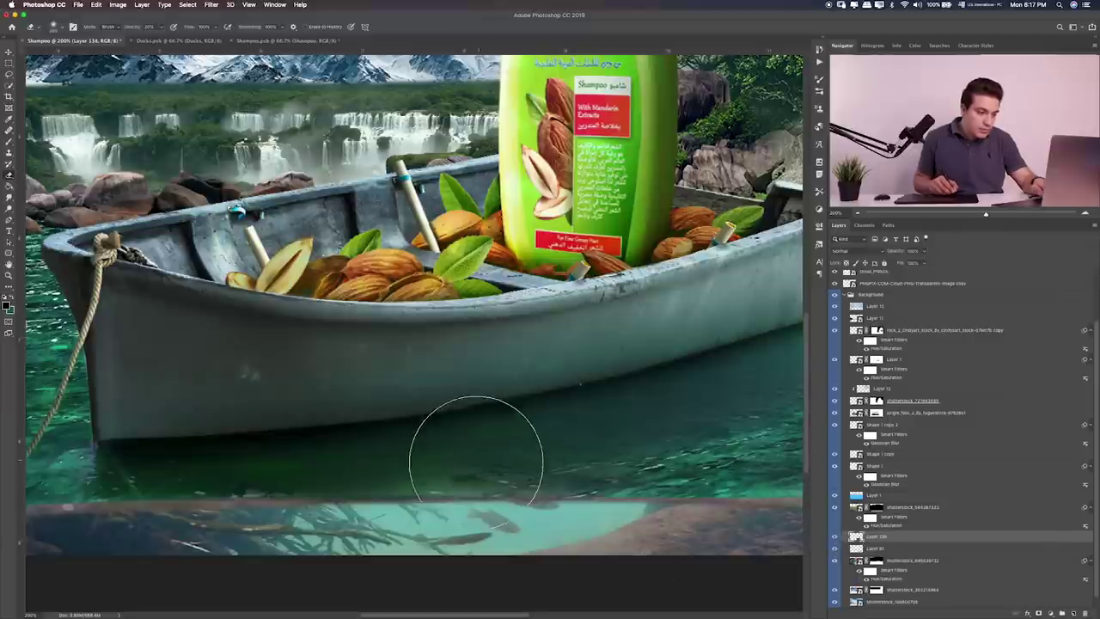
key(bracketleft)
key(bracketleft)
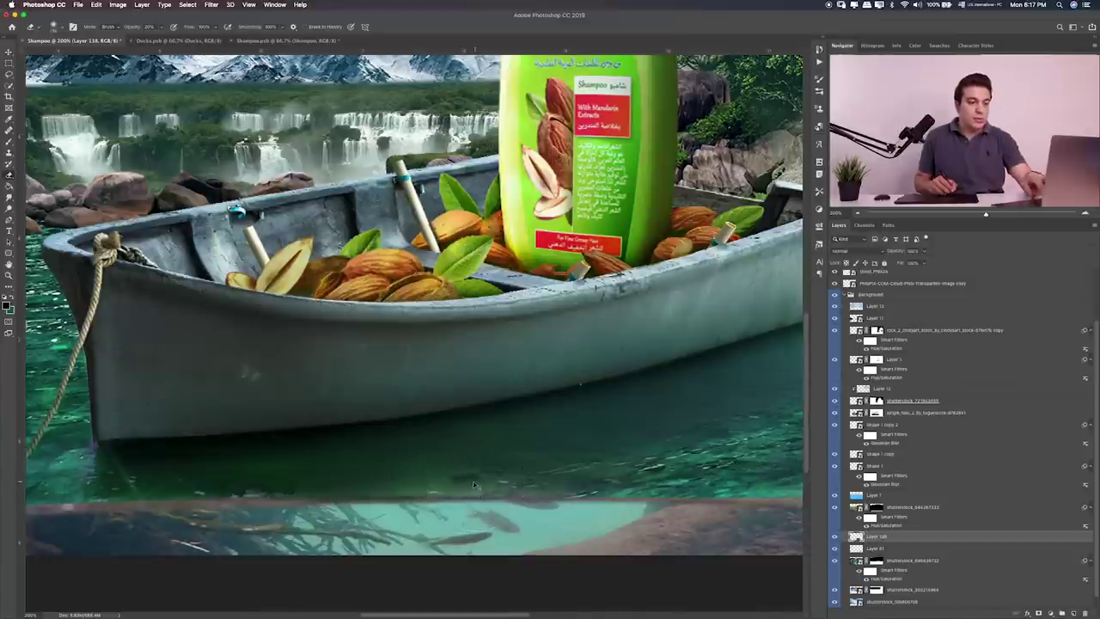
key(ctrl+0)
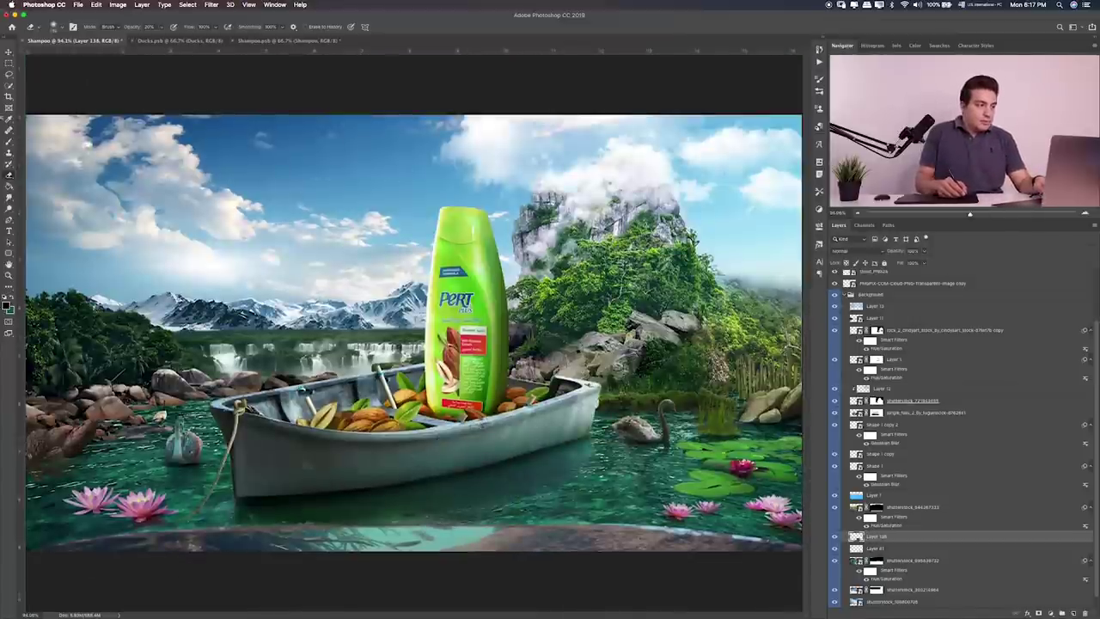
Step: Choose the Rectangular Marquee, collapse the Background group, and check the cloud layer on and off
click(9, 62)
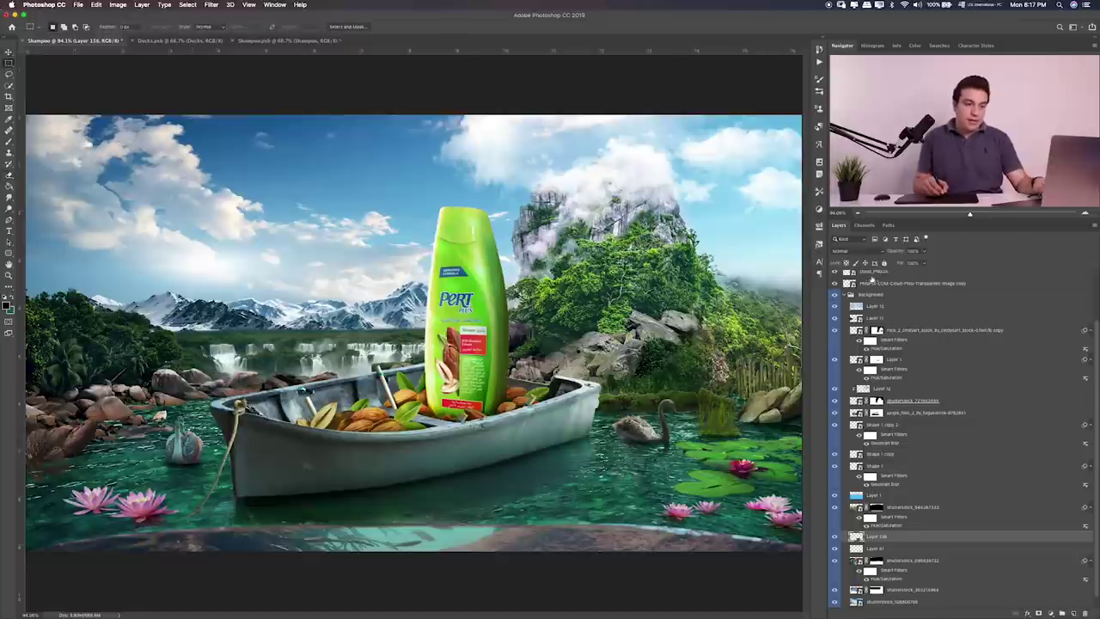
scroll(871, 278, up, 1)
scroll(851, 327, up, 3)
click(849, 354)
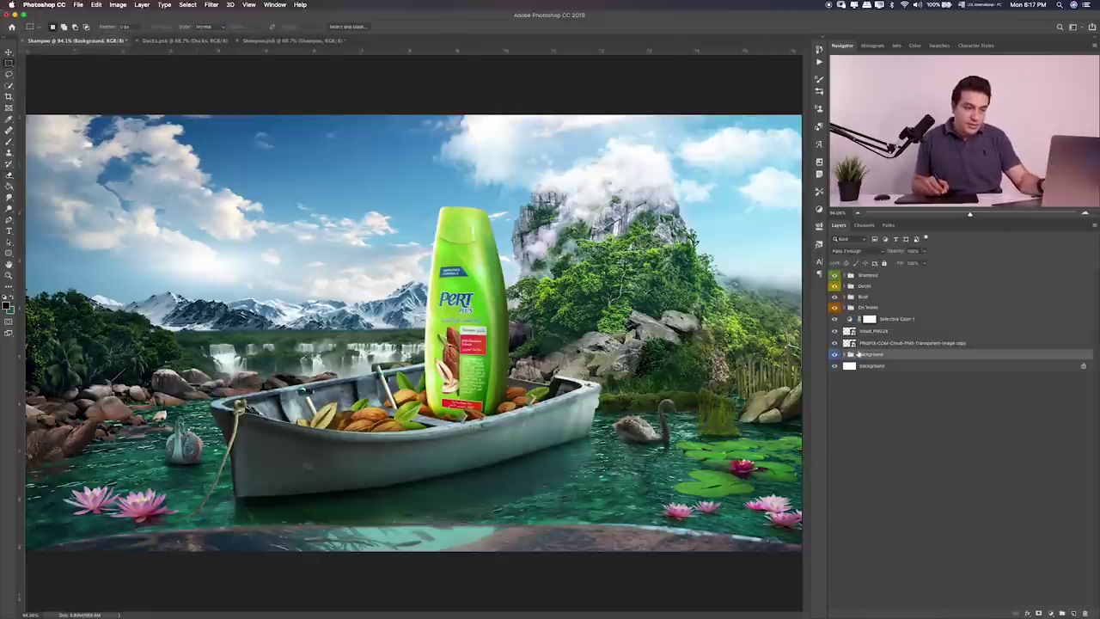
click(833, 344)
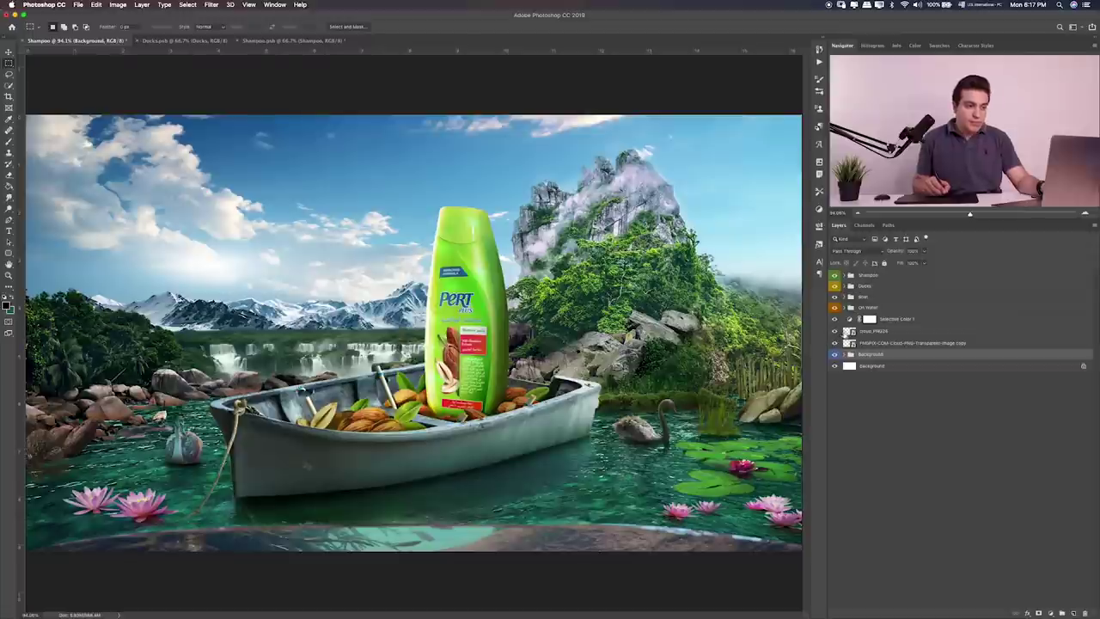
click(833, 342)
Step: Open Birds.psb from the project folder in Finder
key(super+Tab)
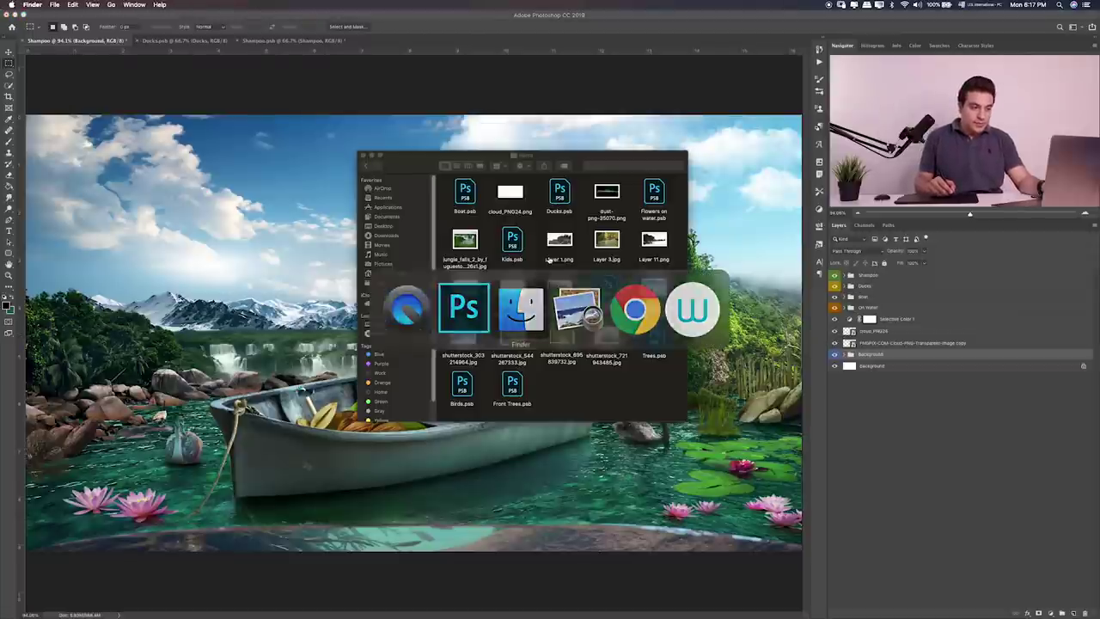
click(653, 338)
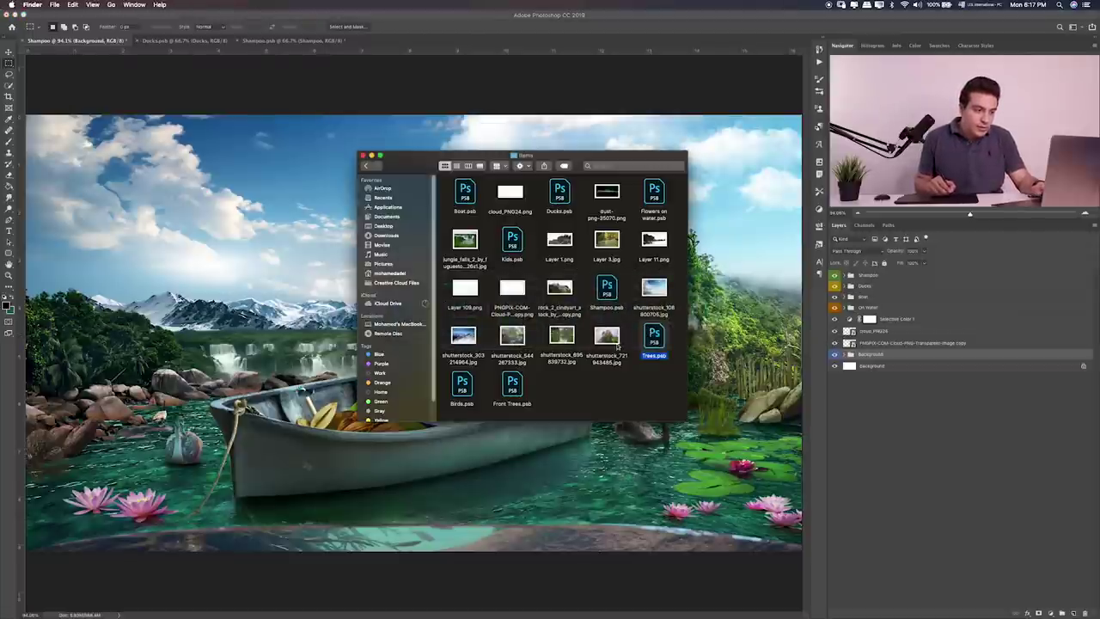
click(462, 389)
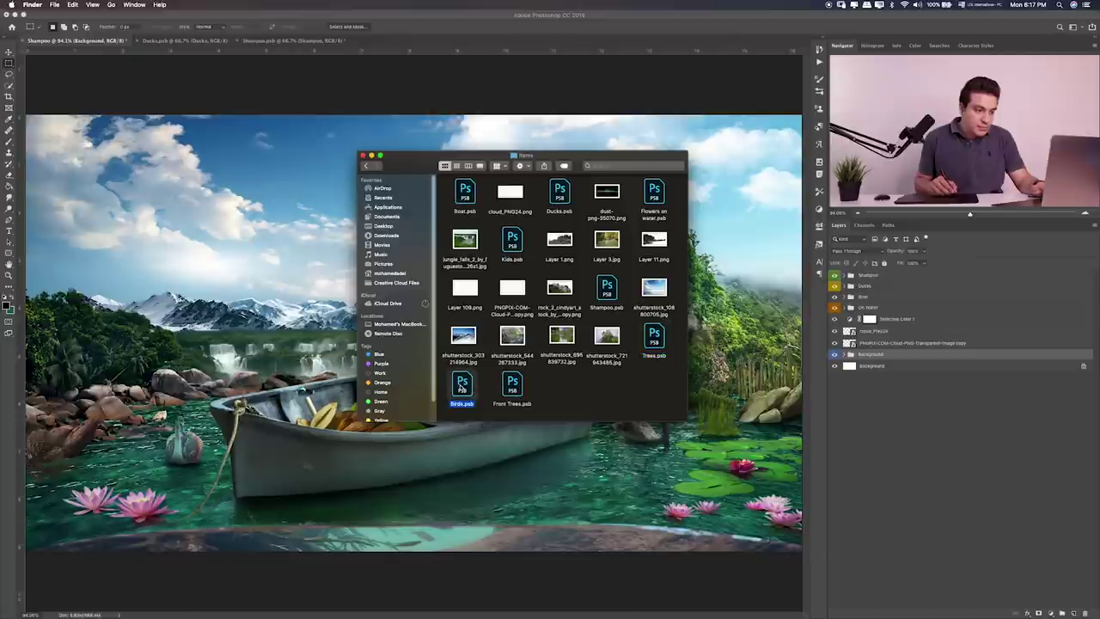
double_click(462, 389)
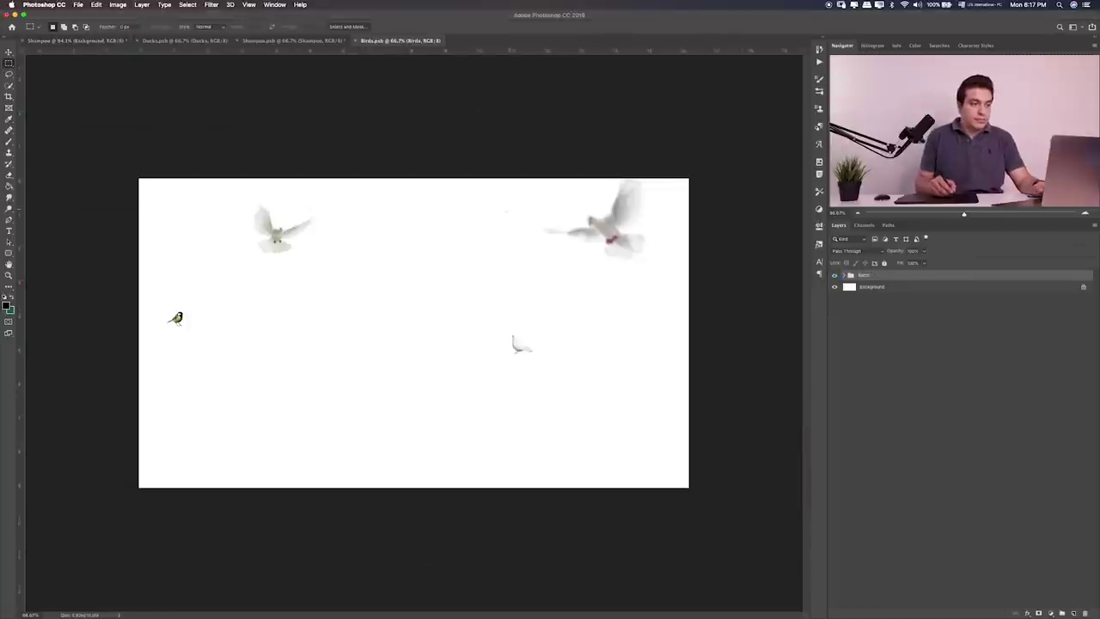
Step: Bring the Birds group into the lake composite and place it at the top of the layers
key(super+plus)
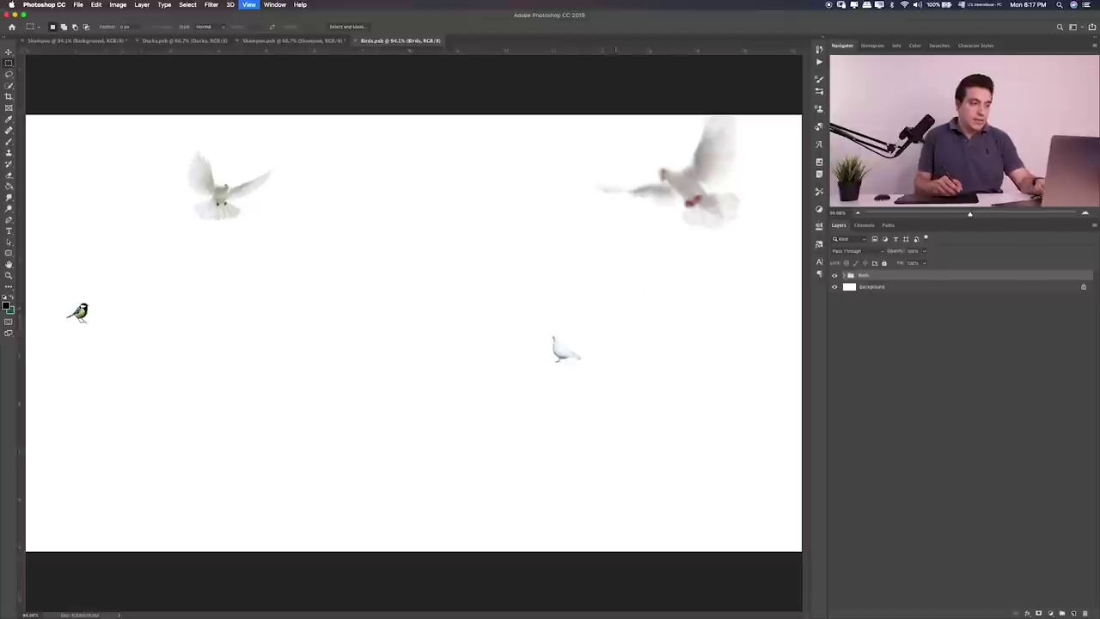
mouse_move(405, 278)
mouse_down()
mouse_move(112, 43)
mouse_move(567, 239)
mouse_up()
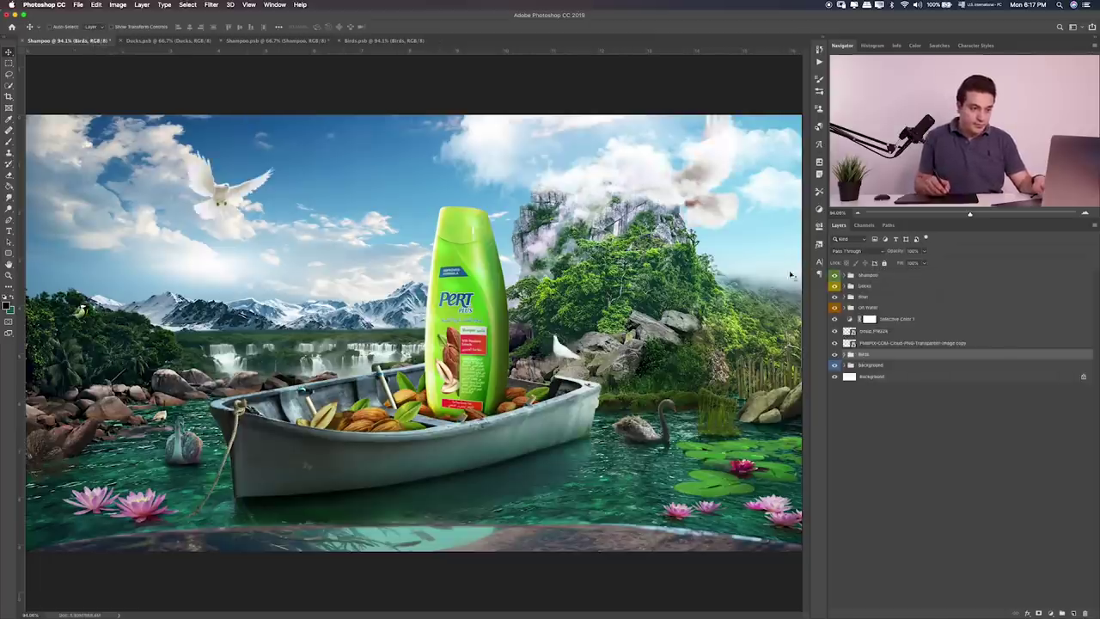
drag(866, 331, 881, 273)
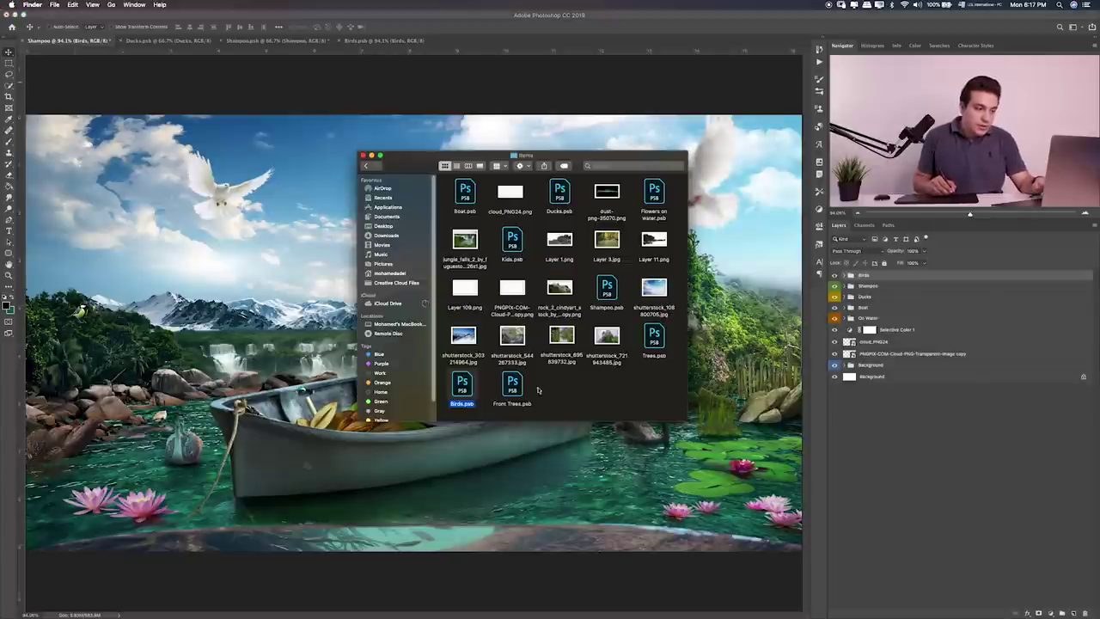
Step: Open Front Trees.psb and Trees.psb, add the Trees group, and stack Birds above it
double_click(513, 387)
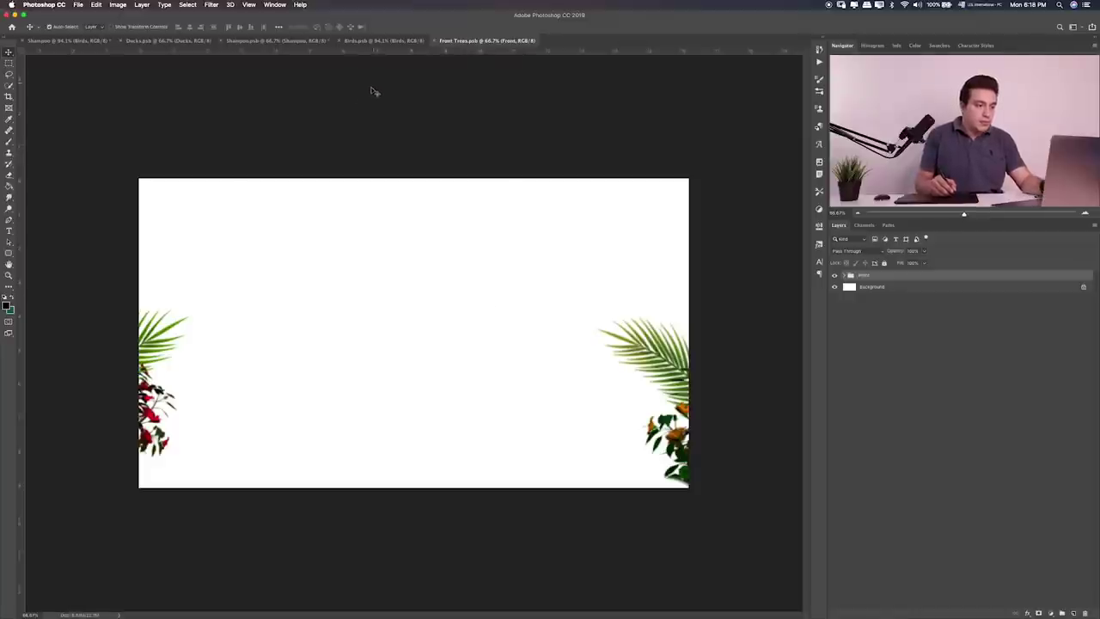
double_click(655, 342)
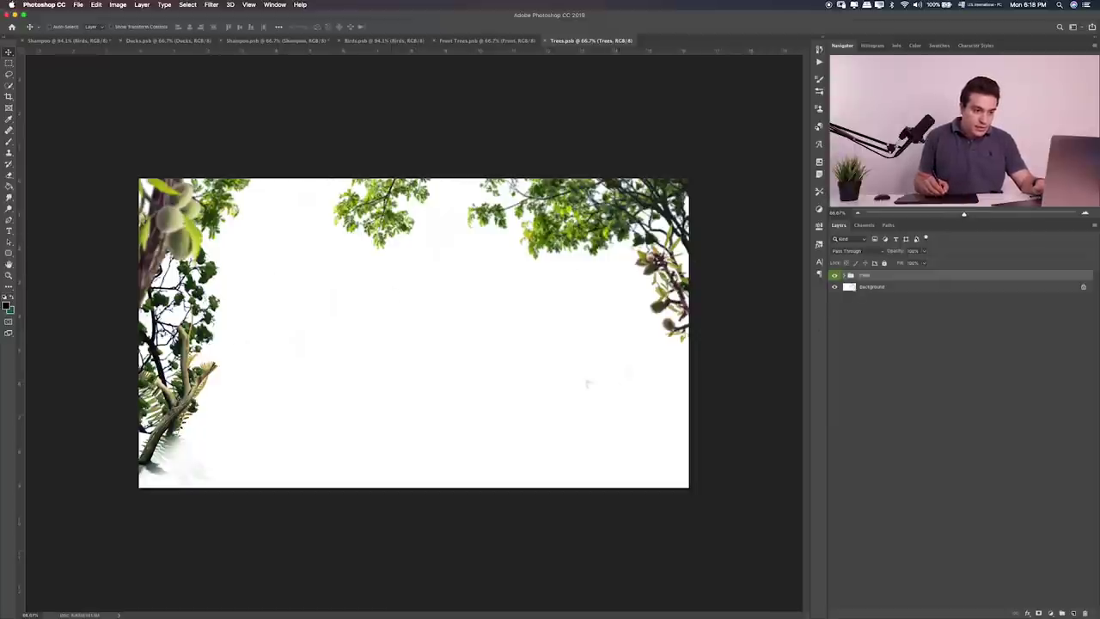
click(843, 276)
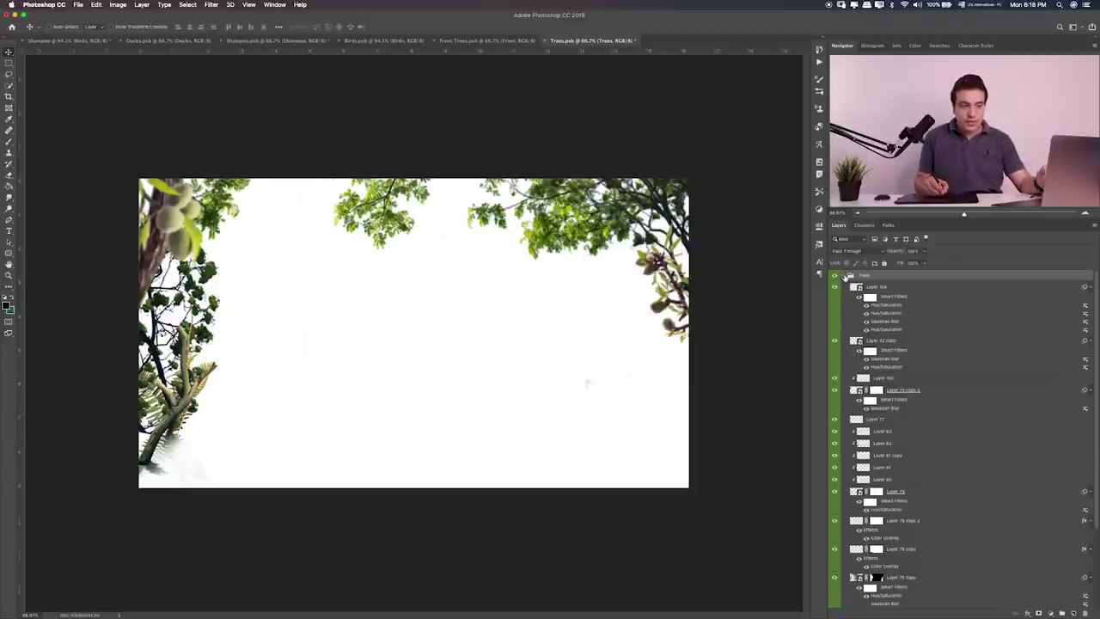
click(847, 276)
mouse_move(533, 292)
mouse_down()
mouse_move(364, 160)
mouse_move(110, 44)
mouse_move(189, 126)
mouse_up()
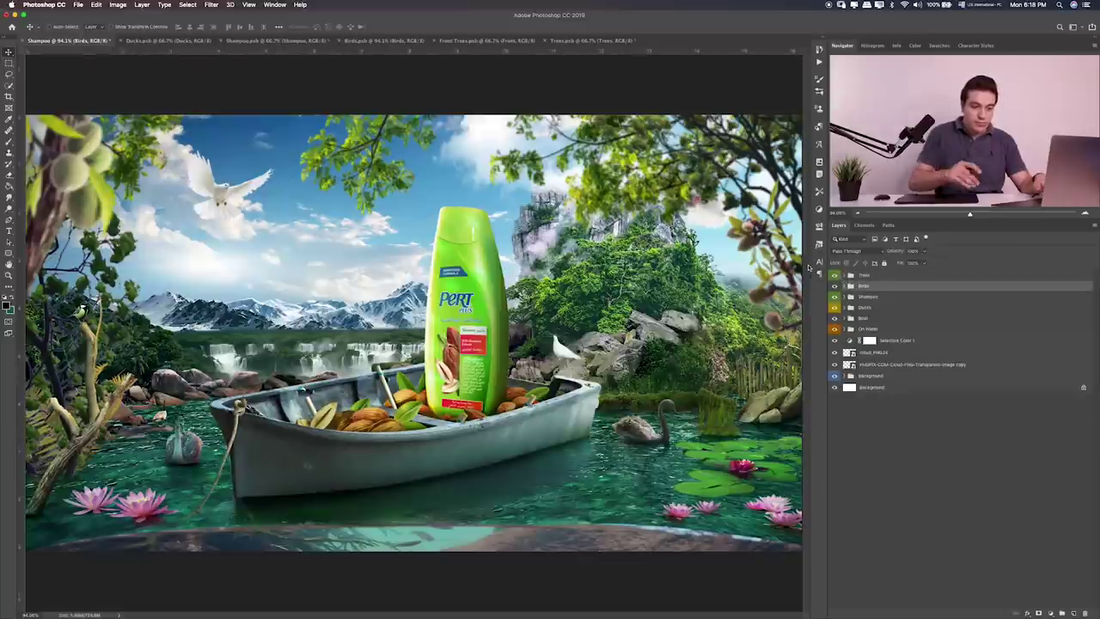
drag(868, 288, 864, 273)
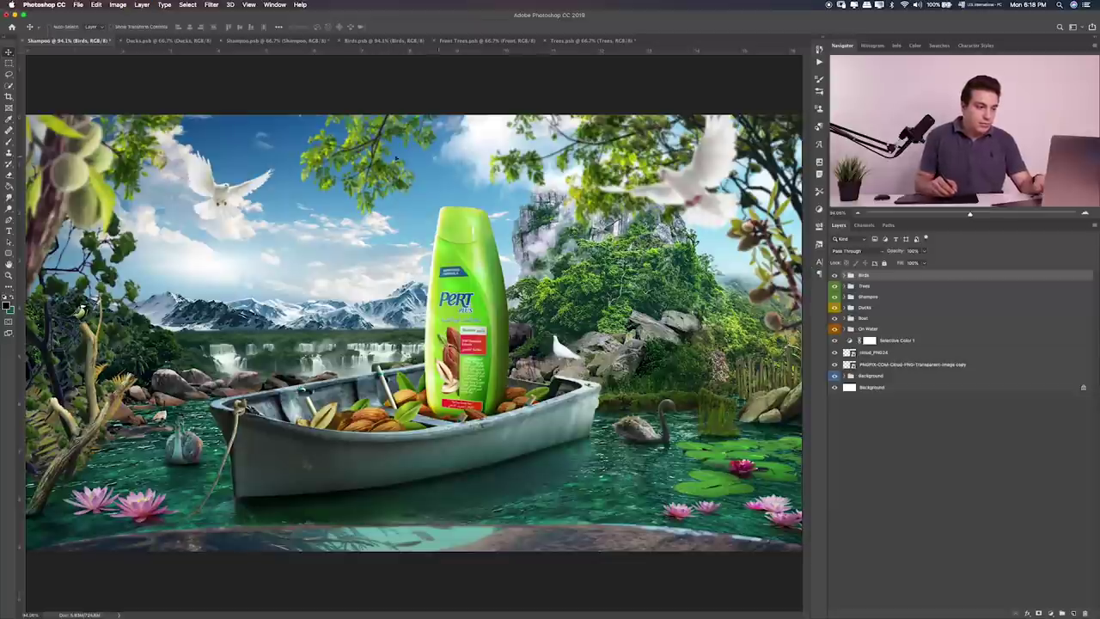
Step: Close the Trees.psb document without saving
click(589, 40)
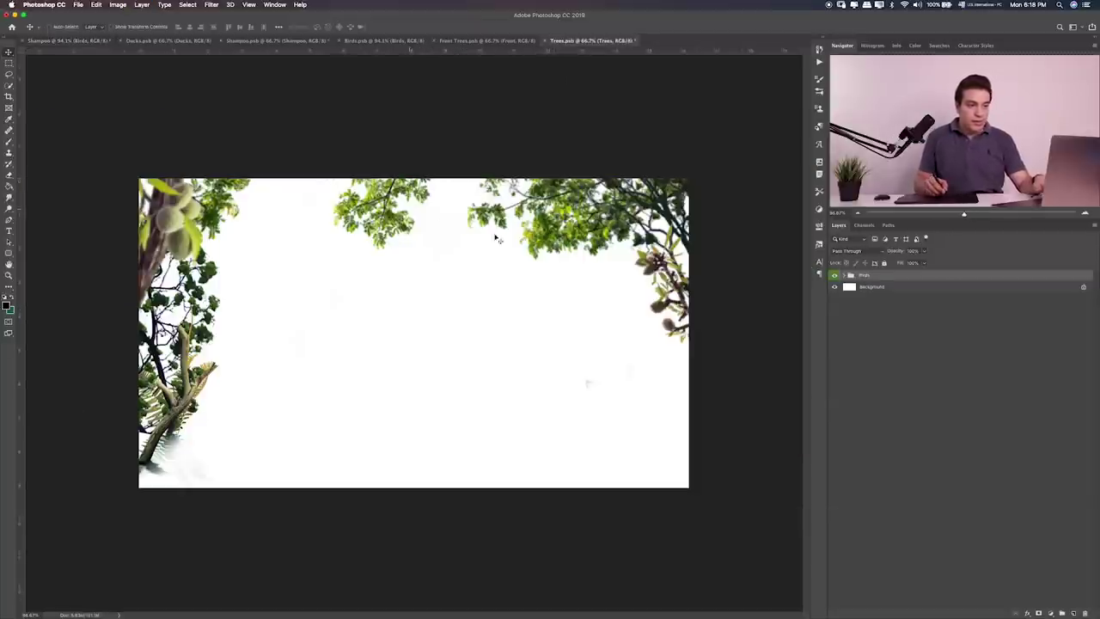
key(super+w)
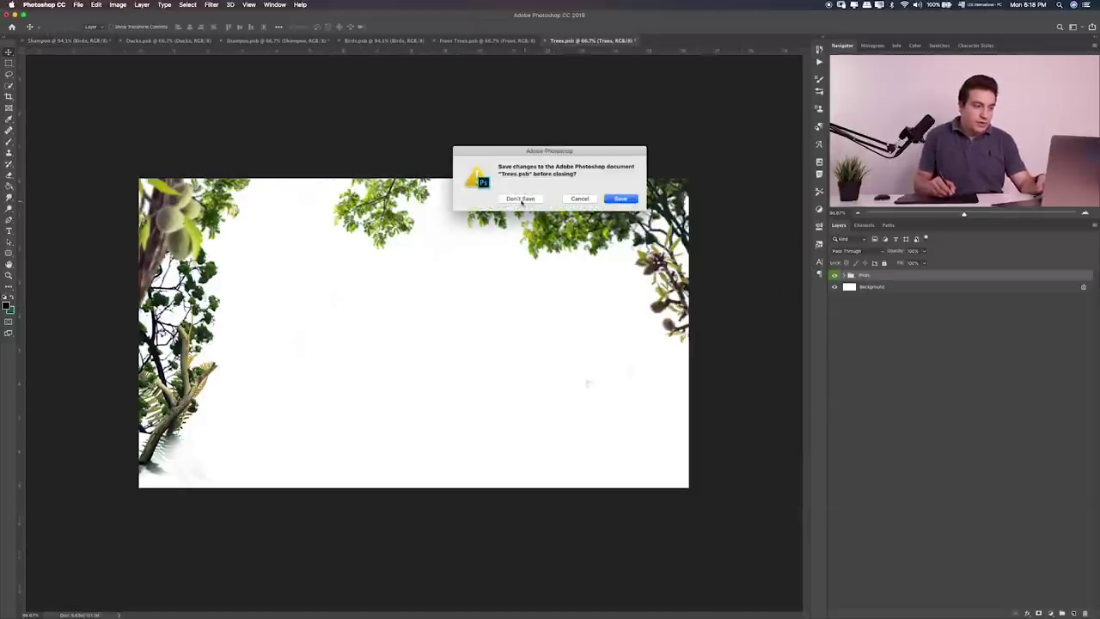
click(521, 201)
Step: Add the Front foliage group from Front Trees.psb and align it with the canvas edges
click(526, 41)
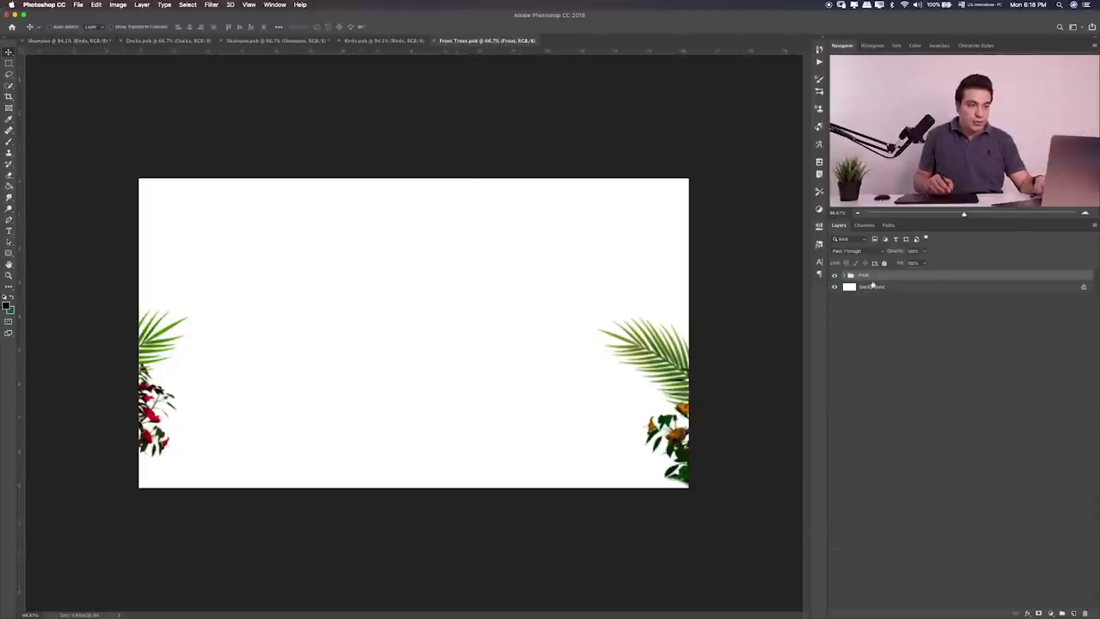
mouse_move(507, 302)
mouse_down()
mouse_move(153, 109)
mouse_move(781, 347)
mouse_up()
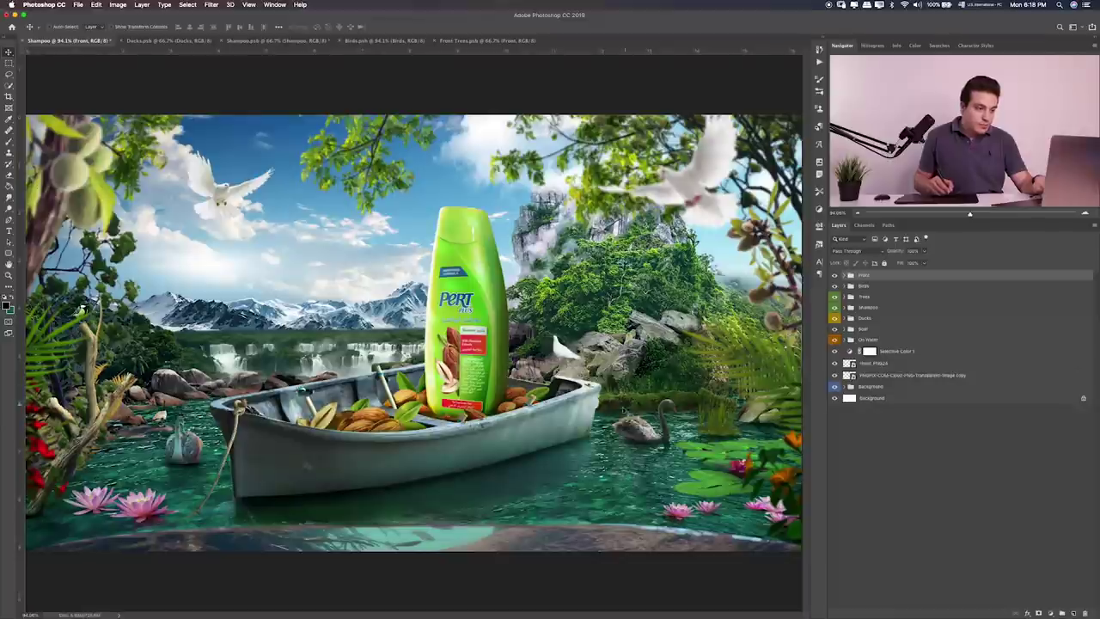
drag(701, 396, 700, 397)
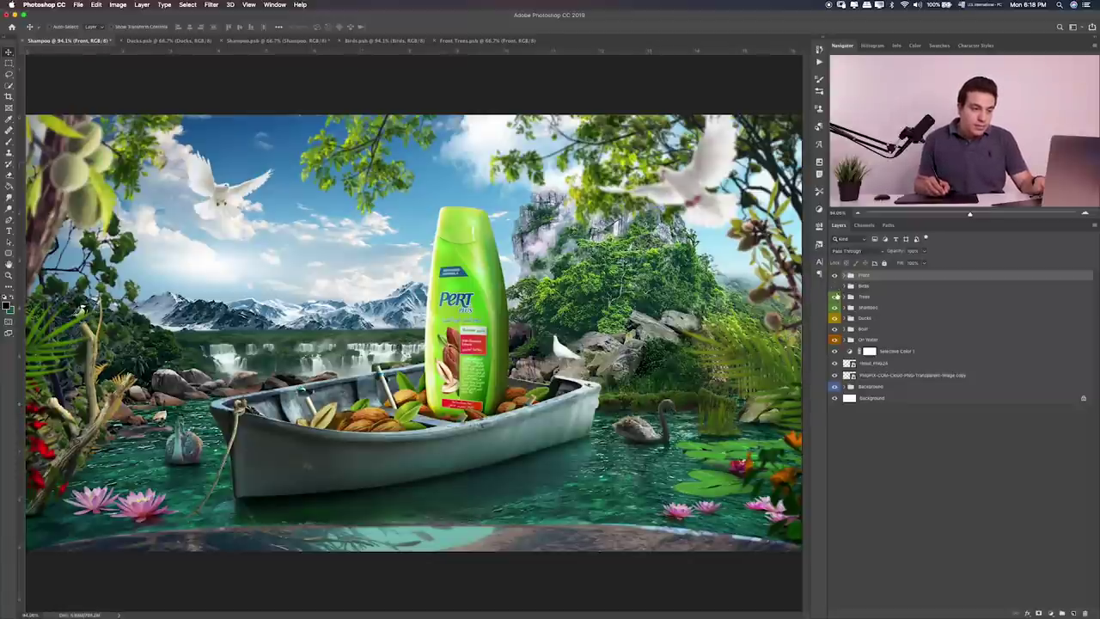
Step: Compare the Birds and Trees groups on and off, then hide the Front and Birds groups
click(834, 285)
click(833, 285)
click(834, 297)
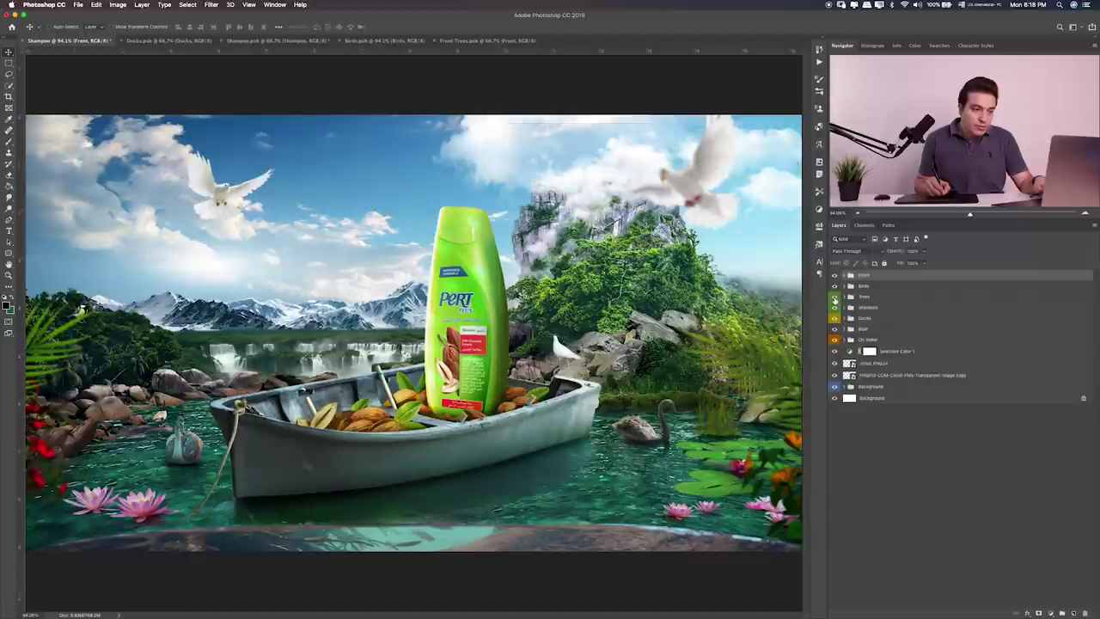
click(833, 296)
drag(834, 275, 835, 286)
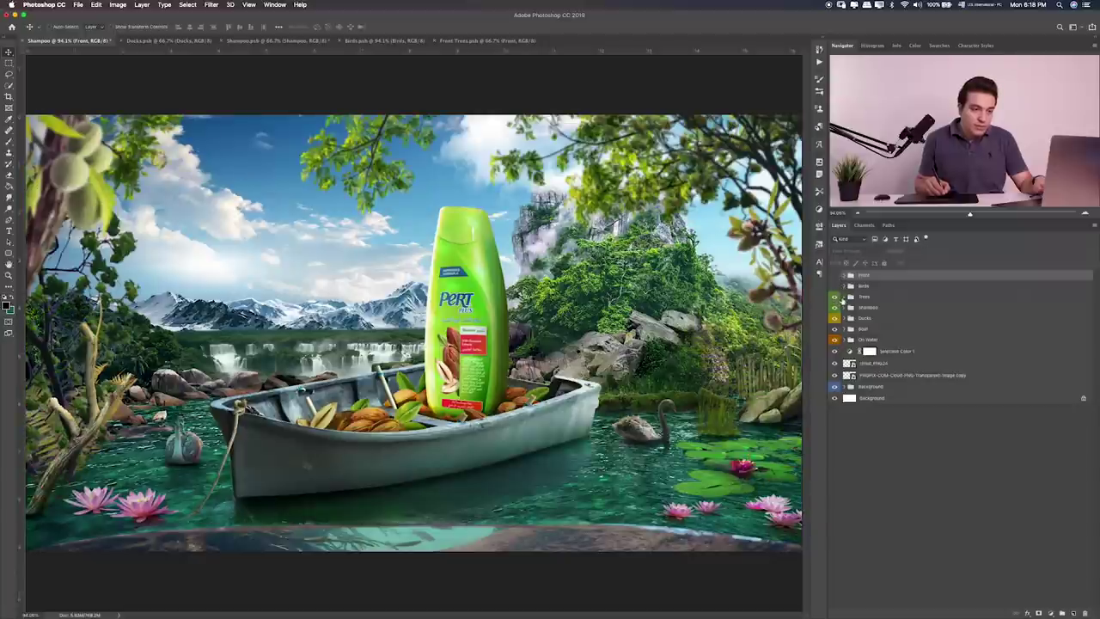
click(833, 297)
click(833, 296)
Step: Expand the Trees group and view the composite at 100%
click(847, 297)
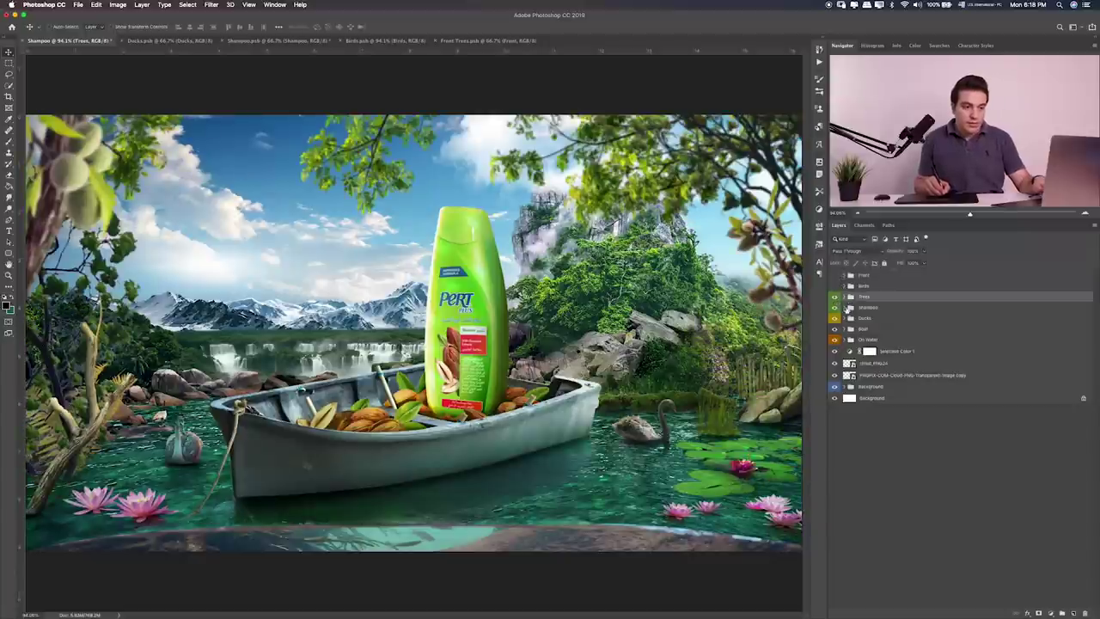
click(849, 296)
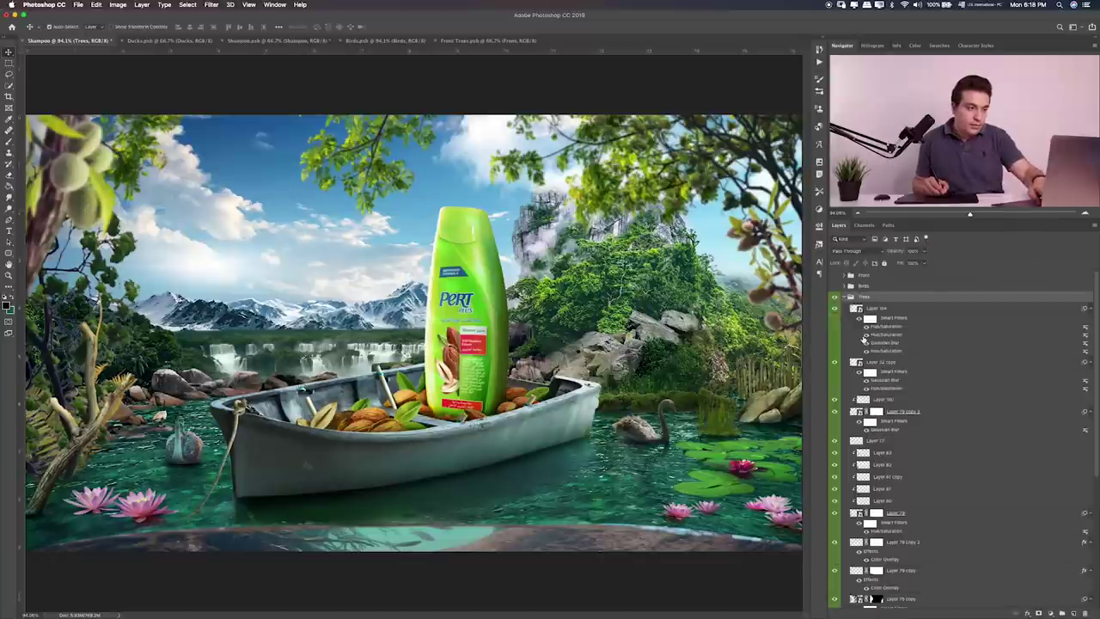
key(ctrl+1)
scroll(866, 387, down, 3)
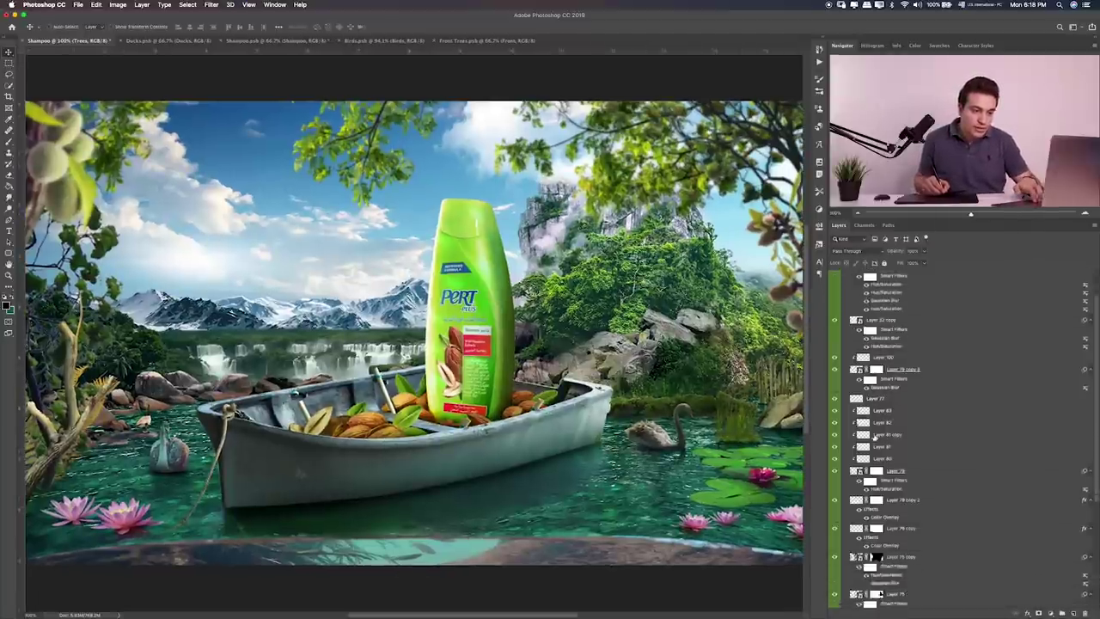
scroll(870, 430, down, 3)
scroll(870, 446, down, 2)
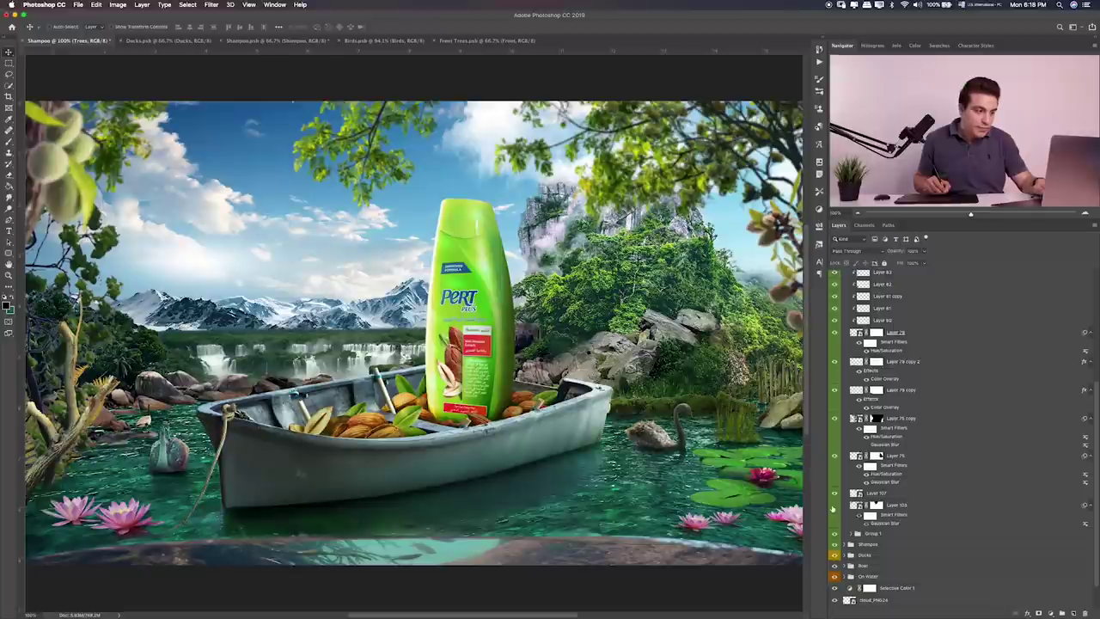
Step: Toggle Layer 105, Layer 107, the top-right branches and a left foliage layer to compare each
click(834, 507)
click(834, 507)
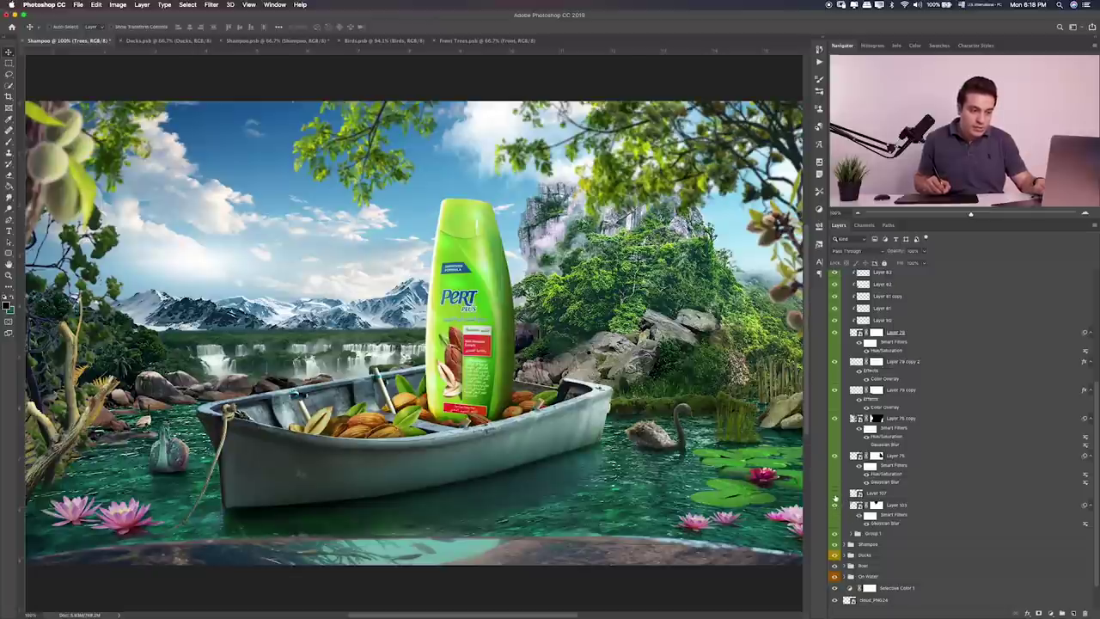
click(835, 495)
click(835, 495)
click(835, 457)
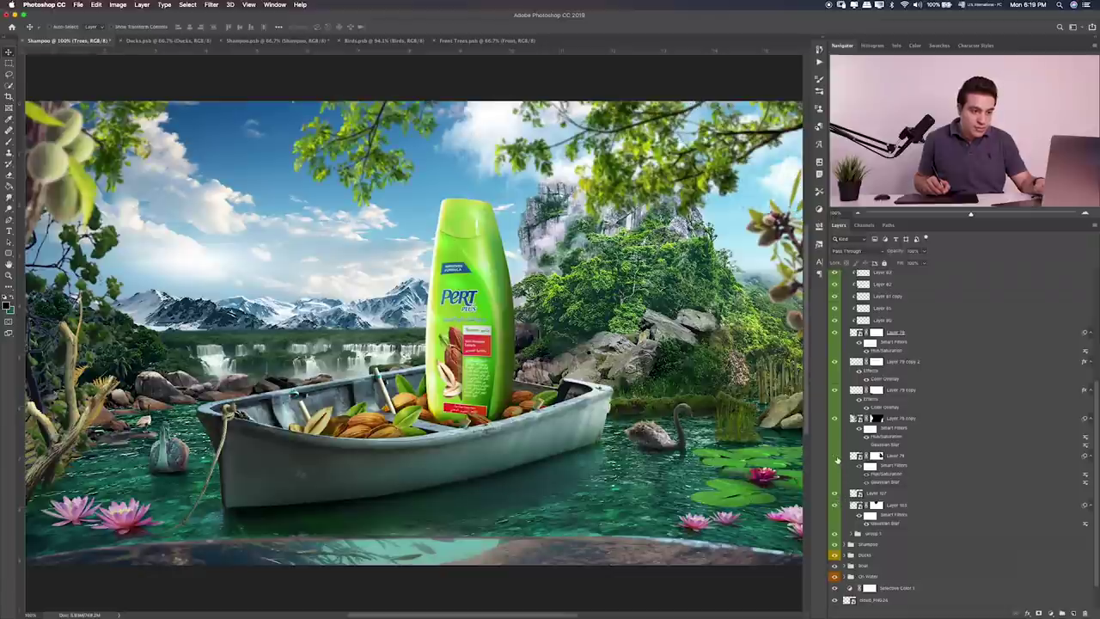
click(837, 458)
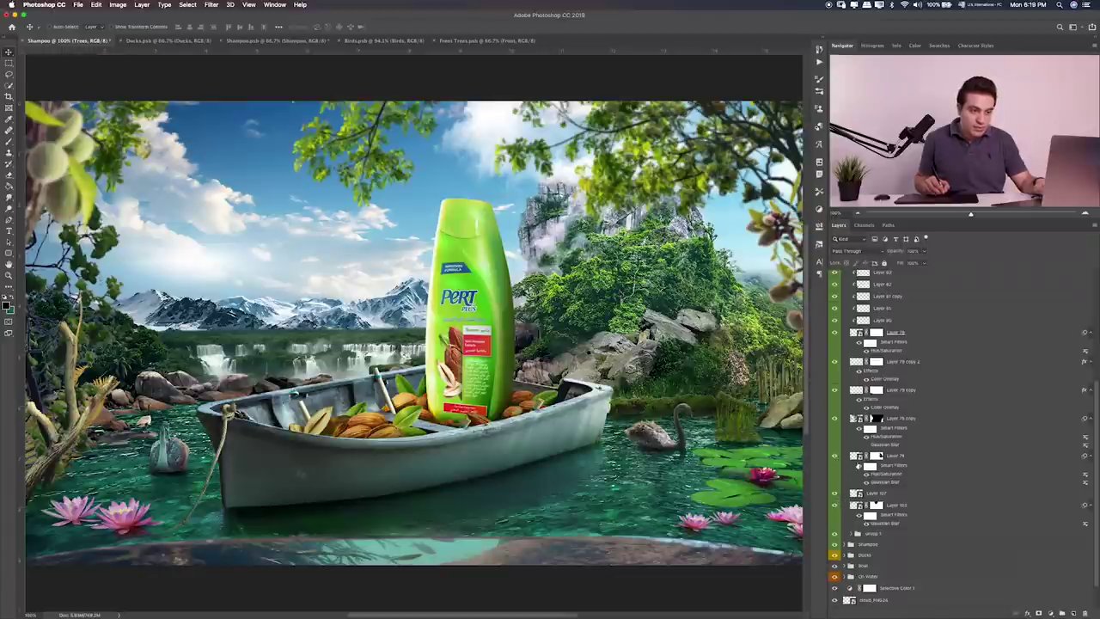
click(835, 428)
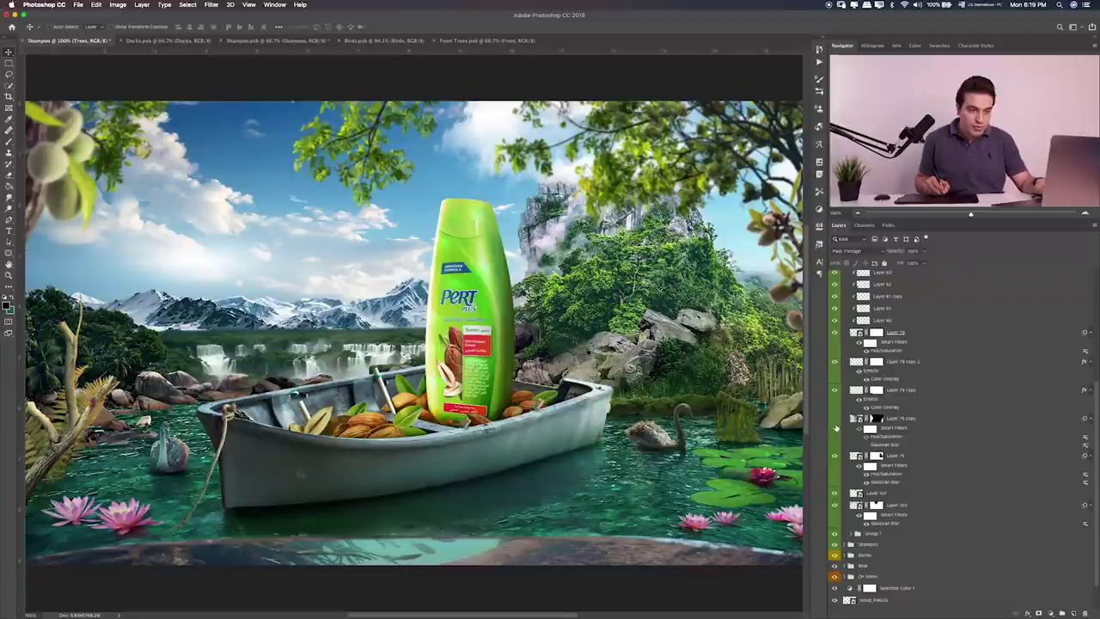
click(836, 426)
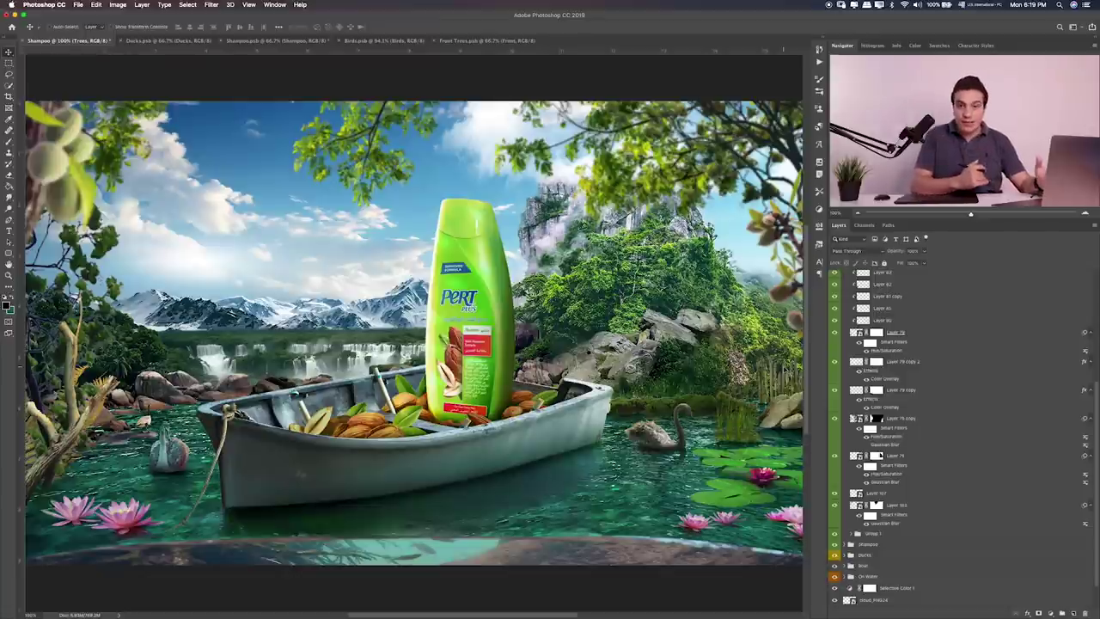
Step: Turn on Layer 79 copy 2, then compare a left foliage layer and Layer 79 copy 3's trunk
click(834, 361)
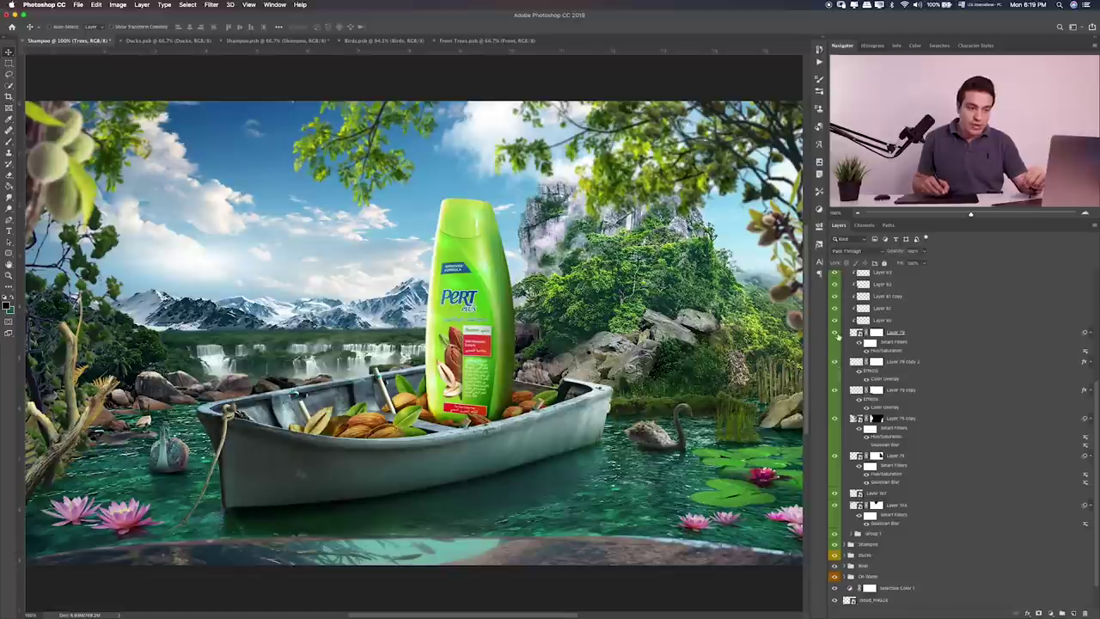
click(834, 333)
click(834, 333)
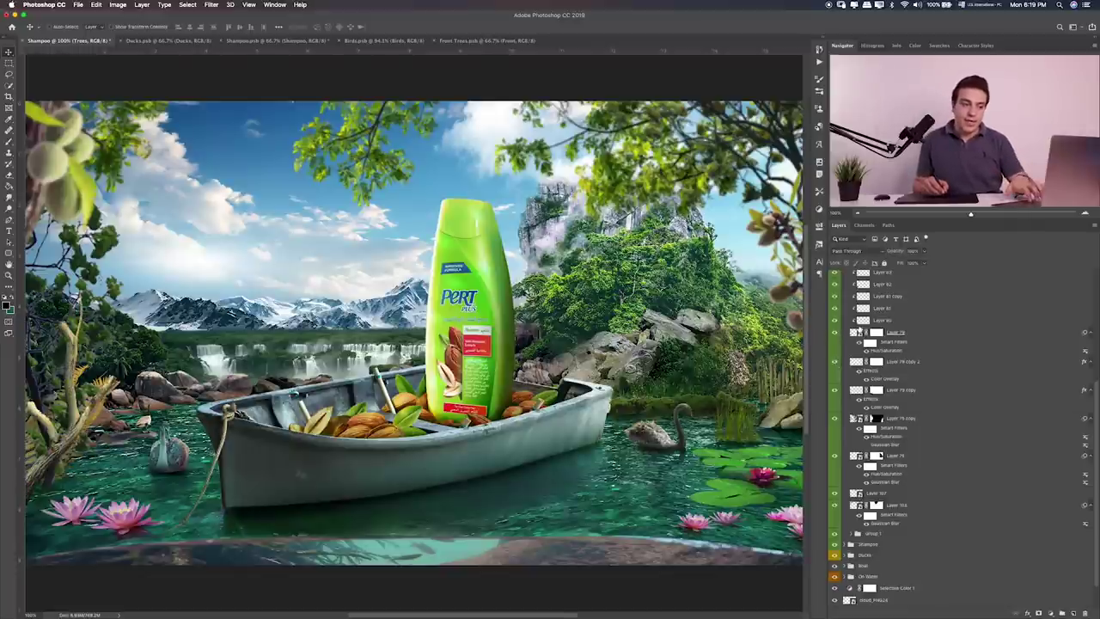
scroll(859, 330, up, 3)
scroll(858, 329, up, 2)
click(834, 341)
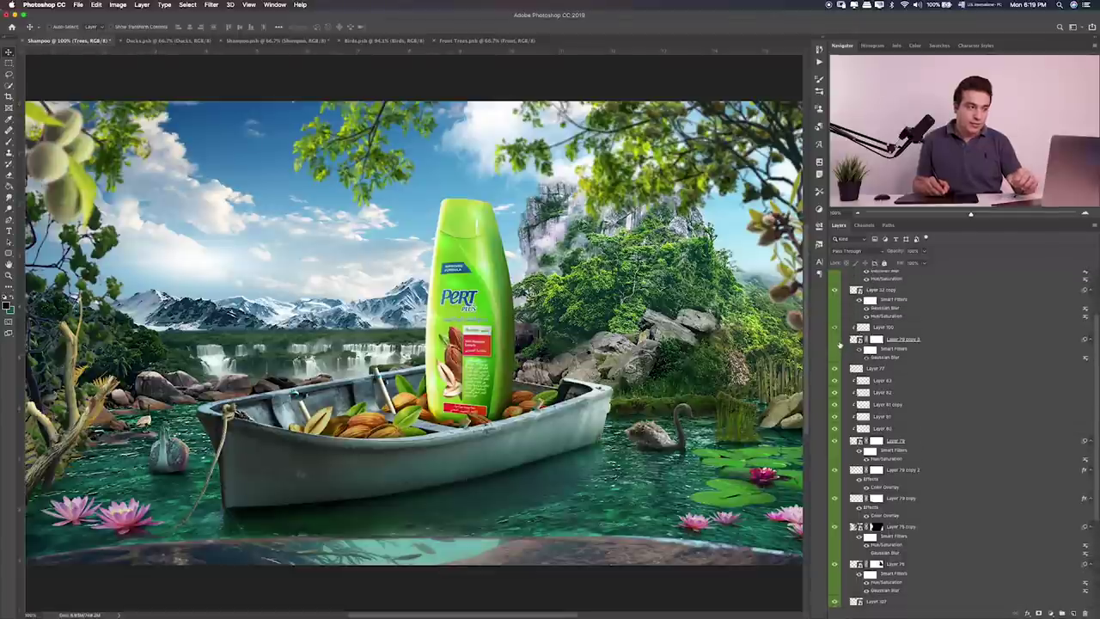
click(836, 341)
Step: Compare Layer 32 copy and Layer 104 foliage on and off, then collapse the Trees group
scroll(844, 347, up, 2)
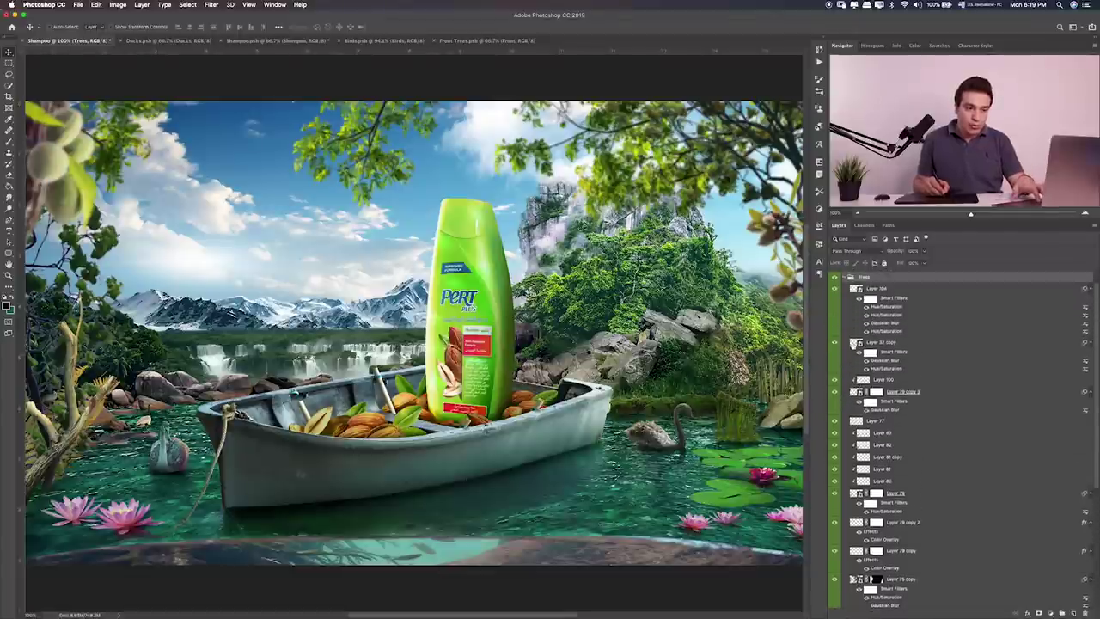
click(834, 342)
click(835, 343)
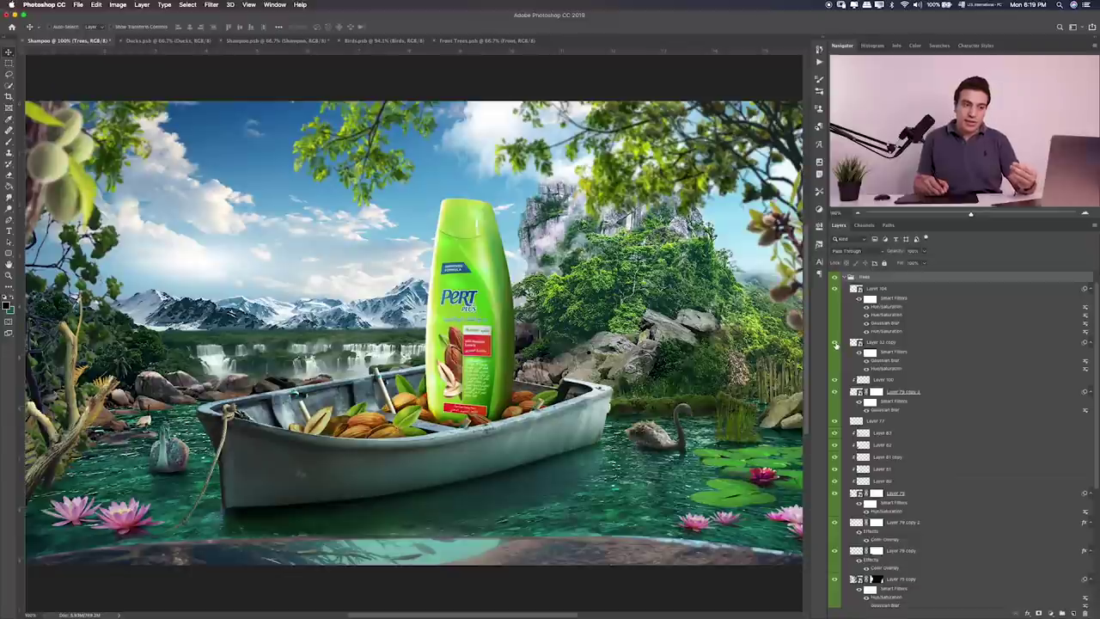
click(835, 296)
click(836, 297)
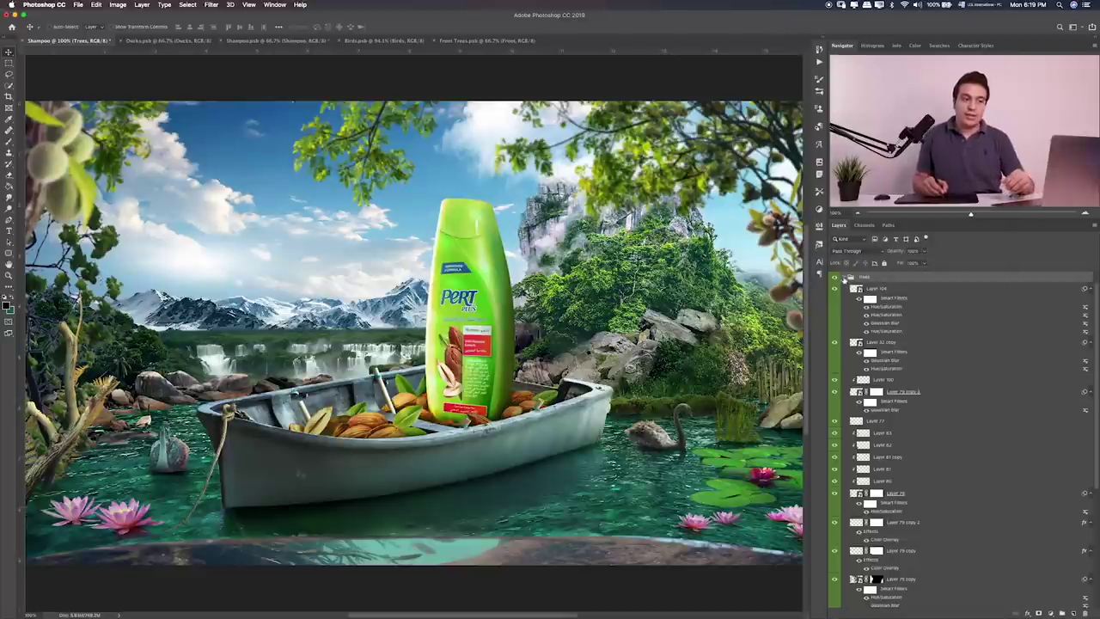
click(848, 279)
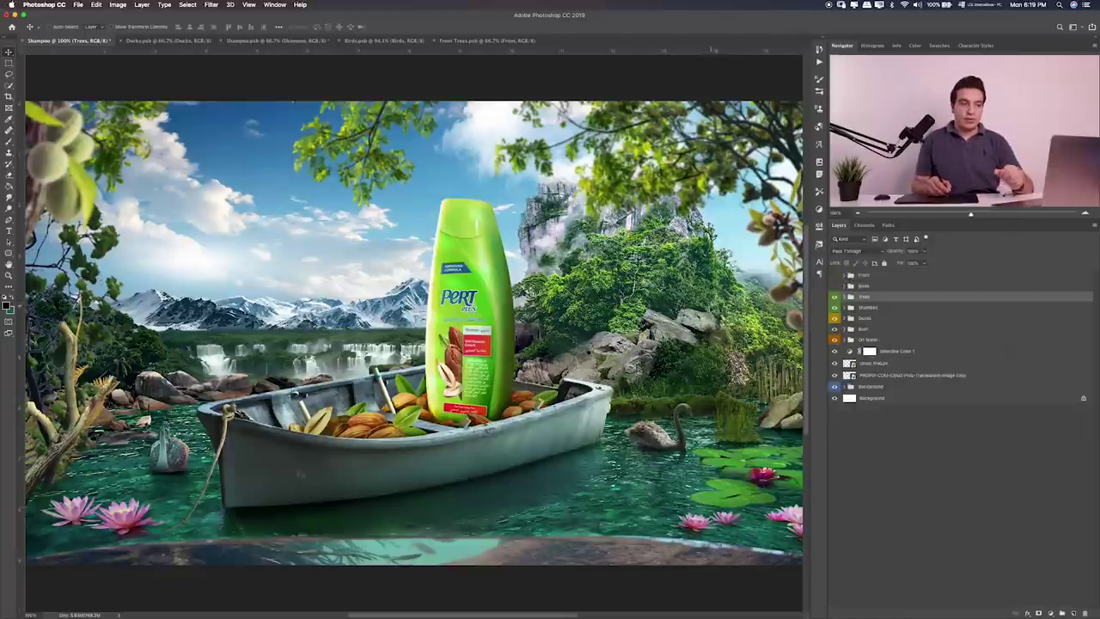
Step: Show the Front group, hide the right-edge hibiscus copy, show the left-edge hibiscus, and restore the Birds doves
click(835, 275)
click(849, 275)
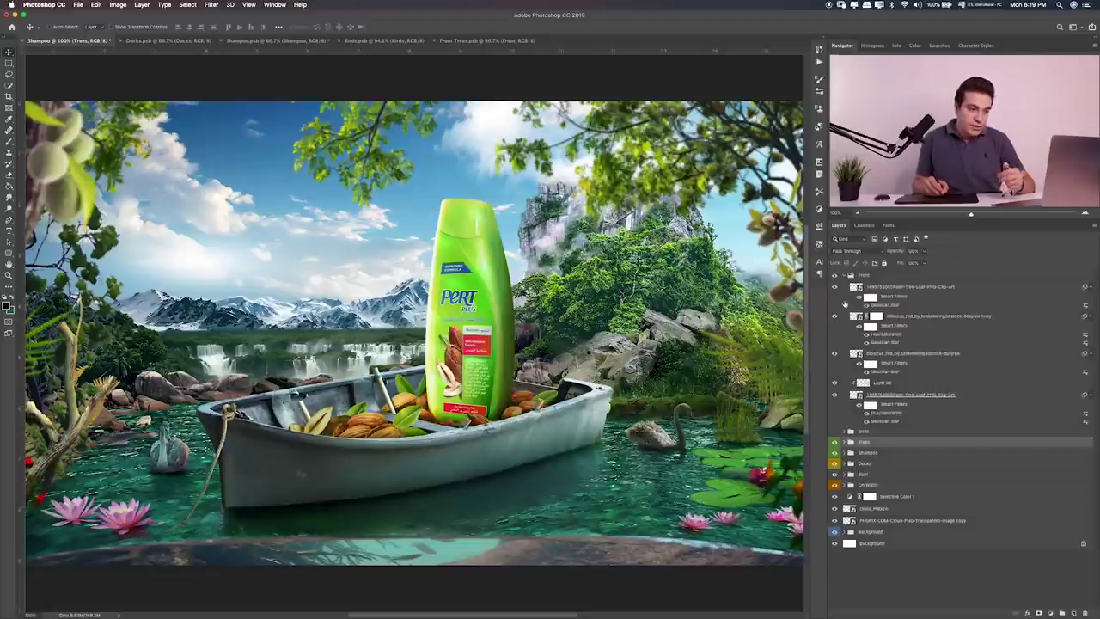
click(835, 316)
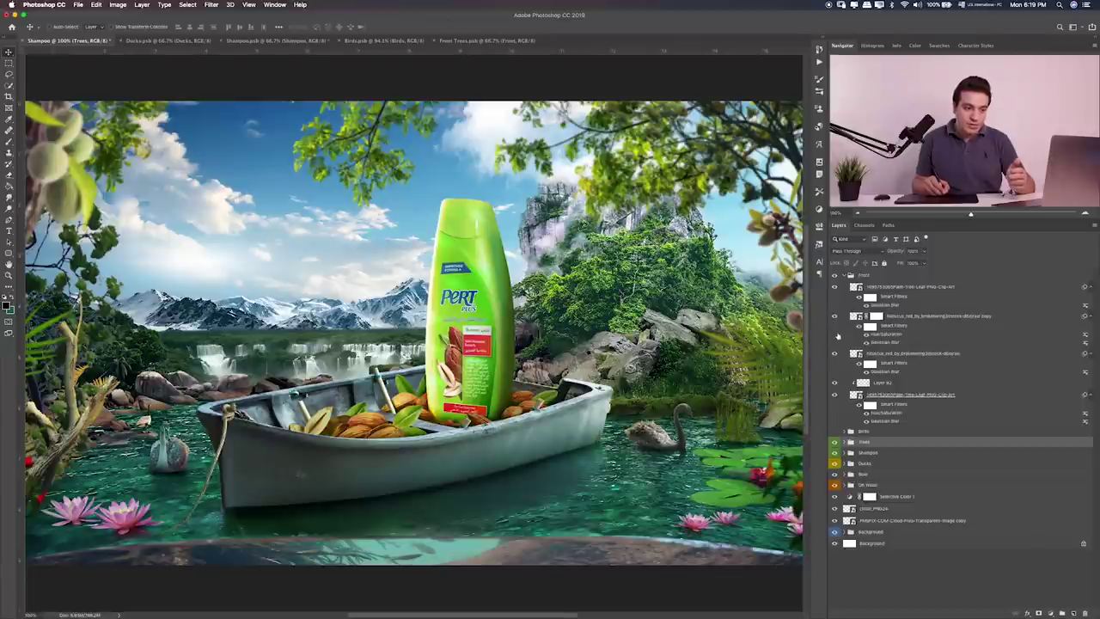
click(834, 353)
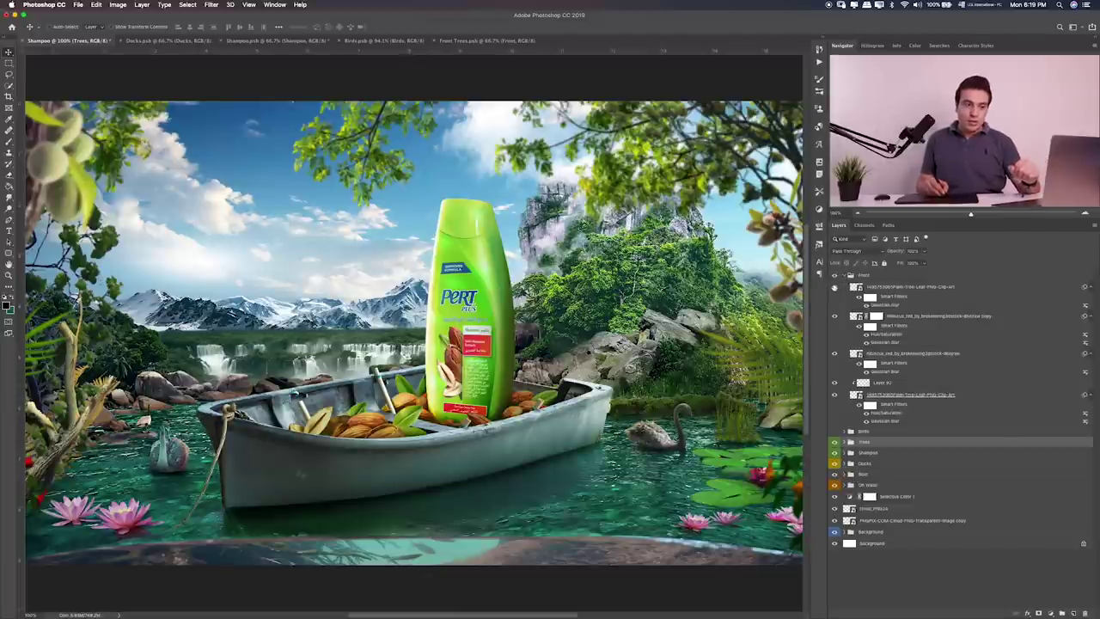
click(843, 276)
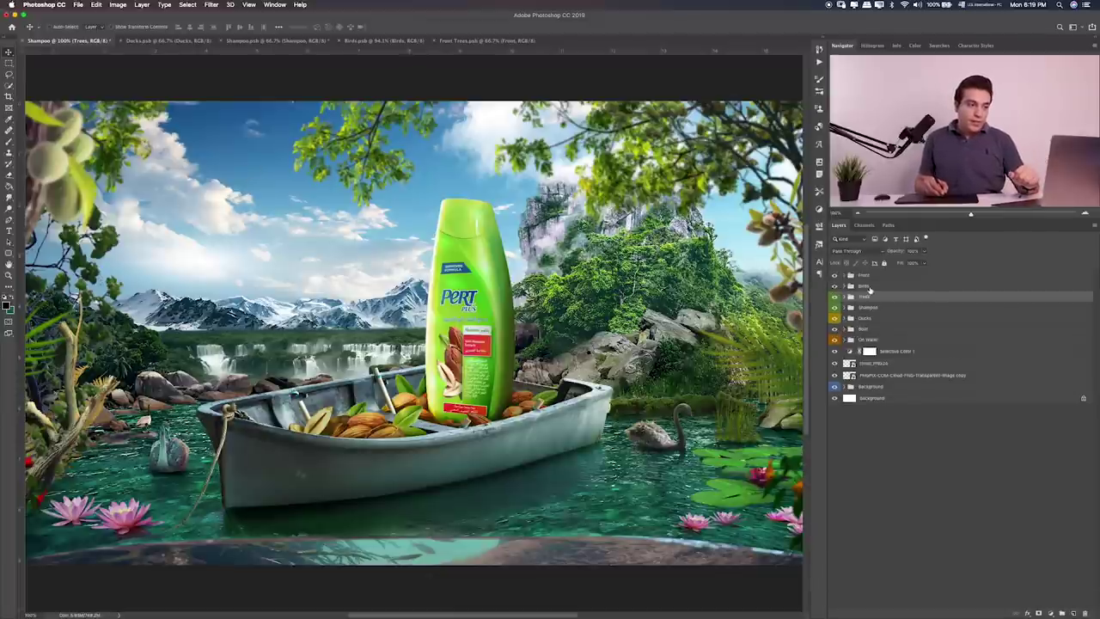
click(870, 288)
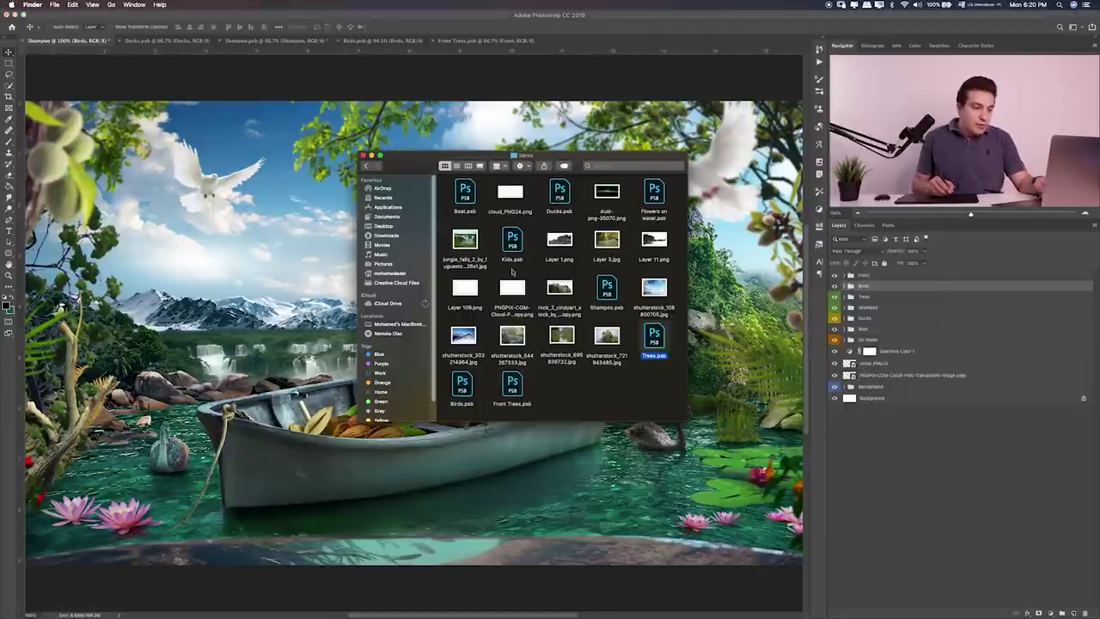
Step: Preview the source files in Finder, including Front Trees.psb, Flowers on water.psb and Kids.psb
click(513, 388)
key(space)
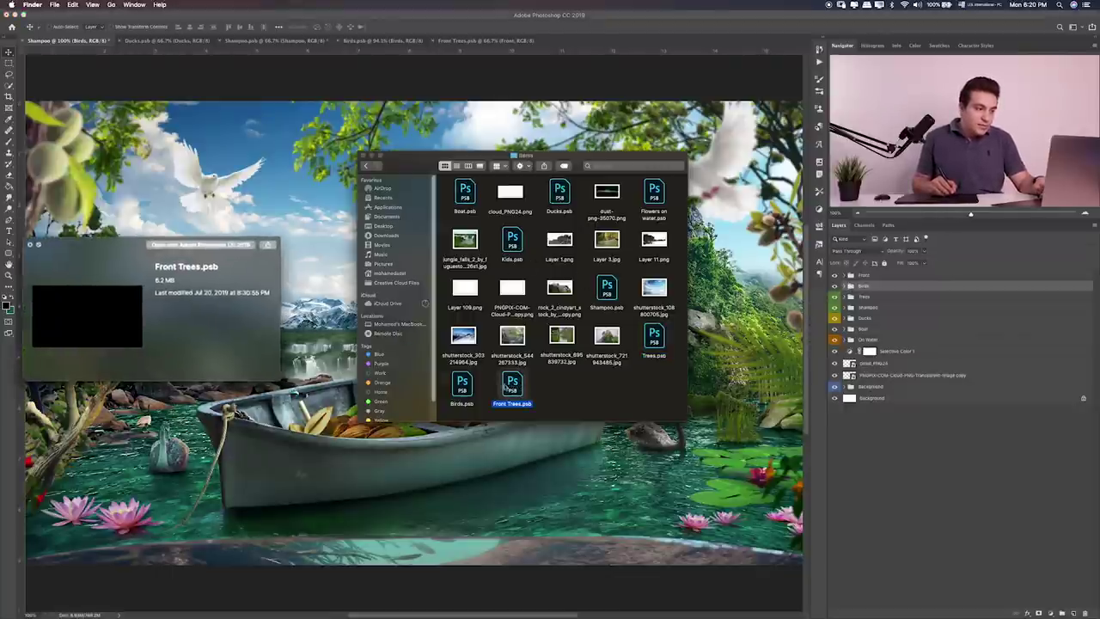
click(465, 193)
click(560, 193)
click(653, 196)
key(space)
click(654, 288)
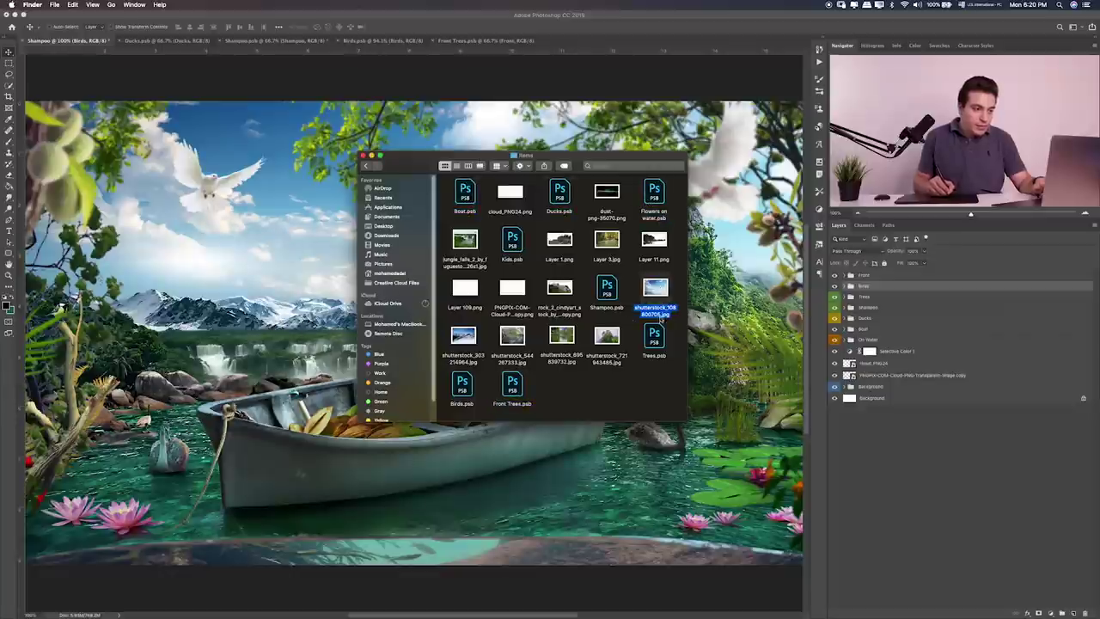
click(607, 288)
click(654, 335)
click(510, 241)
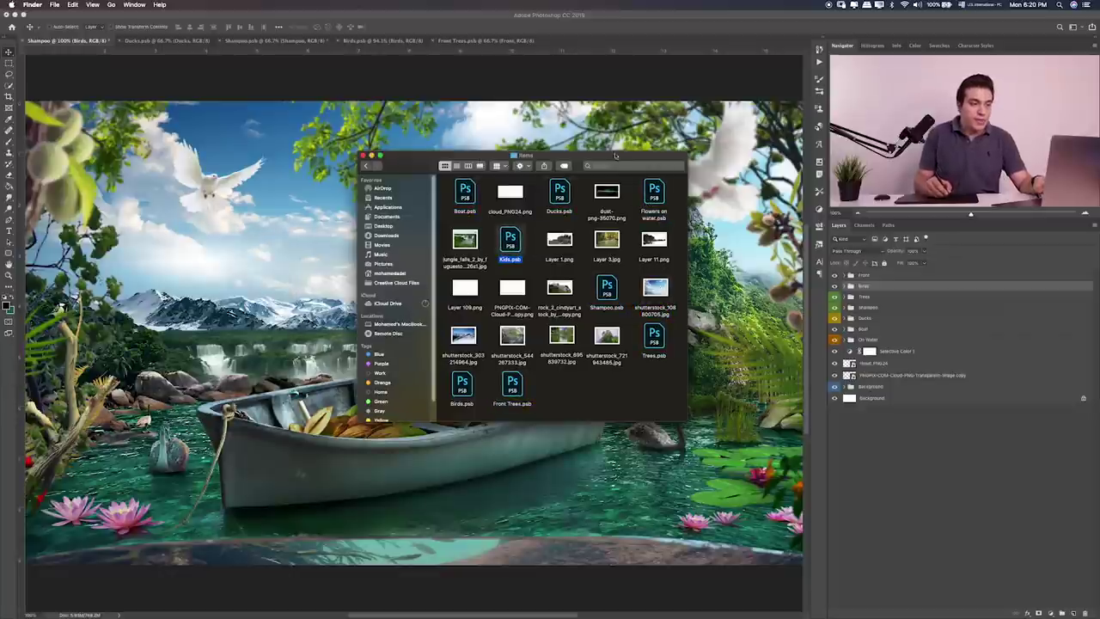
Step: Close the Front Trees, Birds and Shampoo.psb documents without saving
click(477, 43)
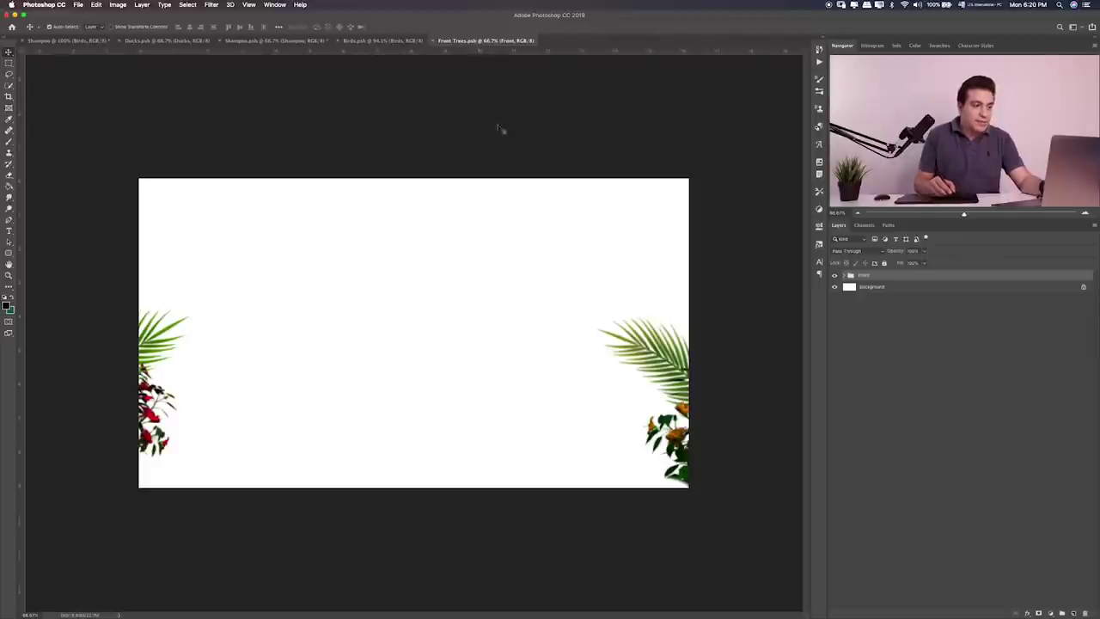
key(super+w)
click(378, 41)
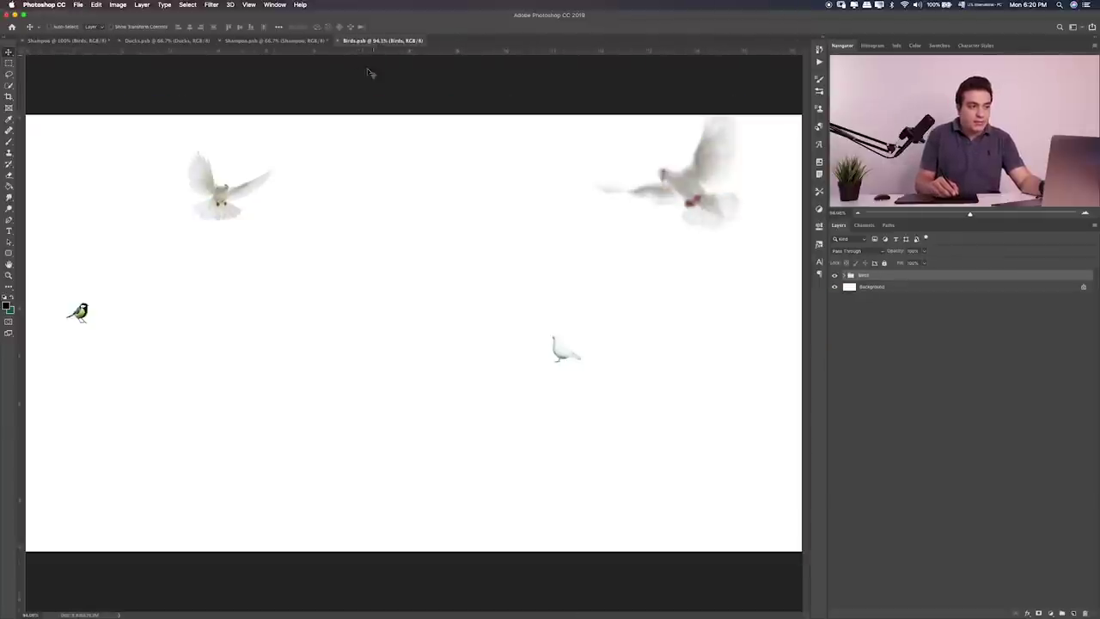
key(super+w)
key(super+w)
key(super+w)
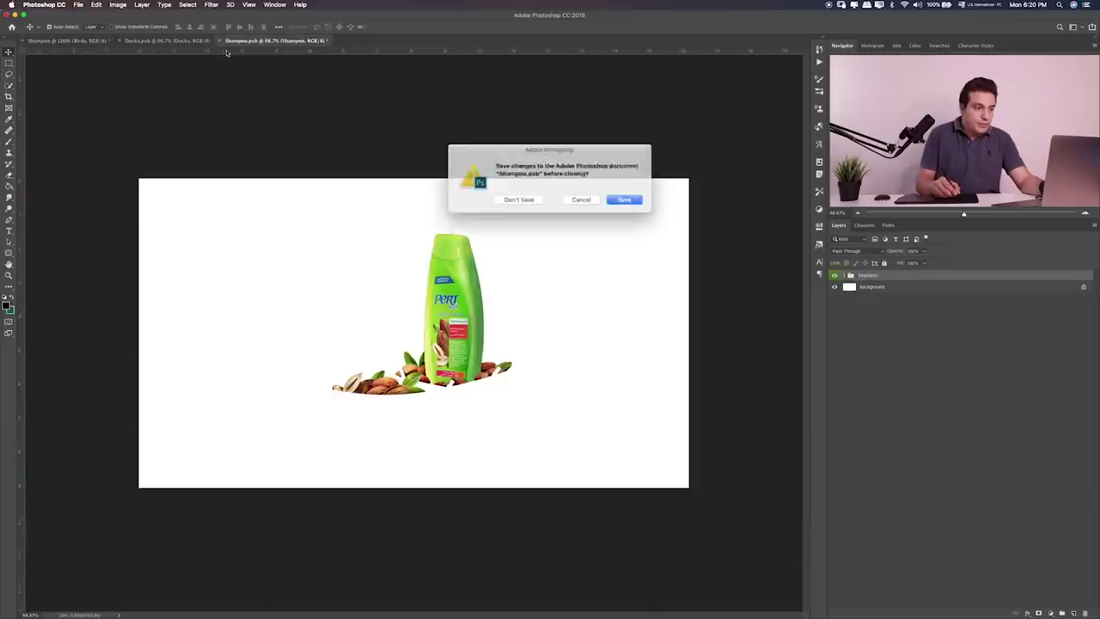
key(super+d)
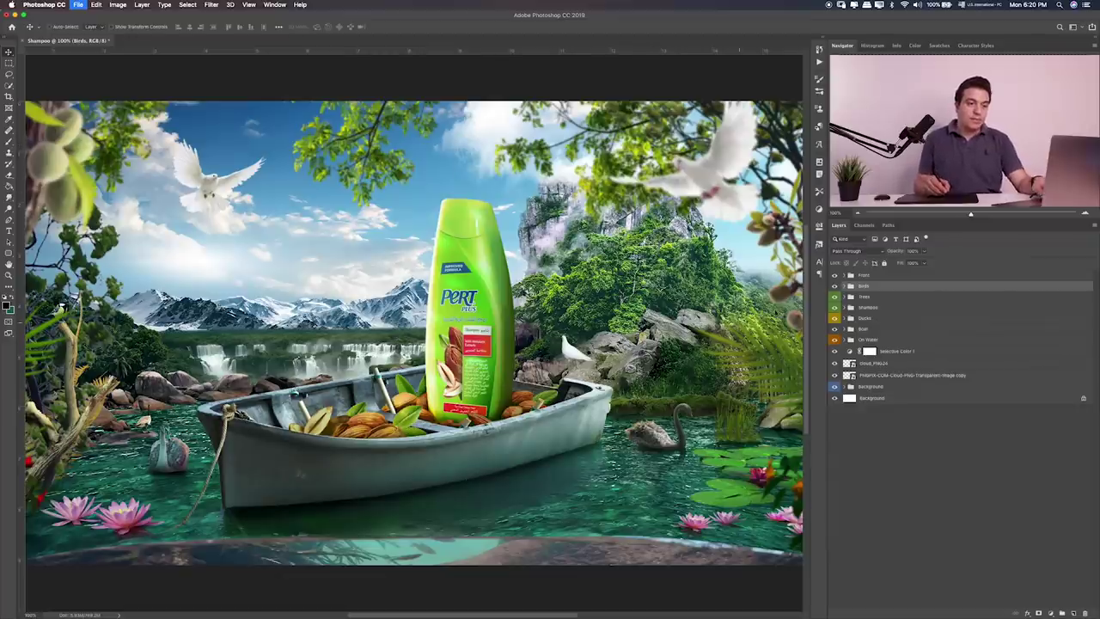
Step: Hide and re-show the Shampoo group to check it, then select it
click(834, 307)
click(834, 308)
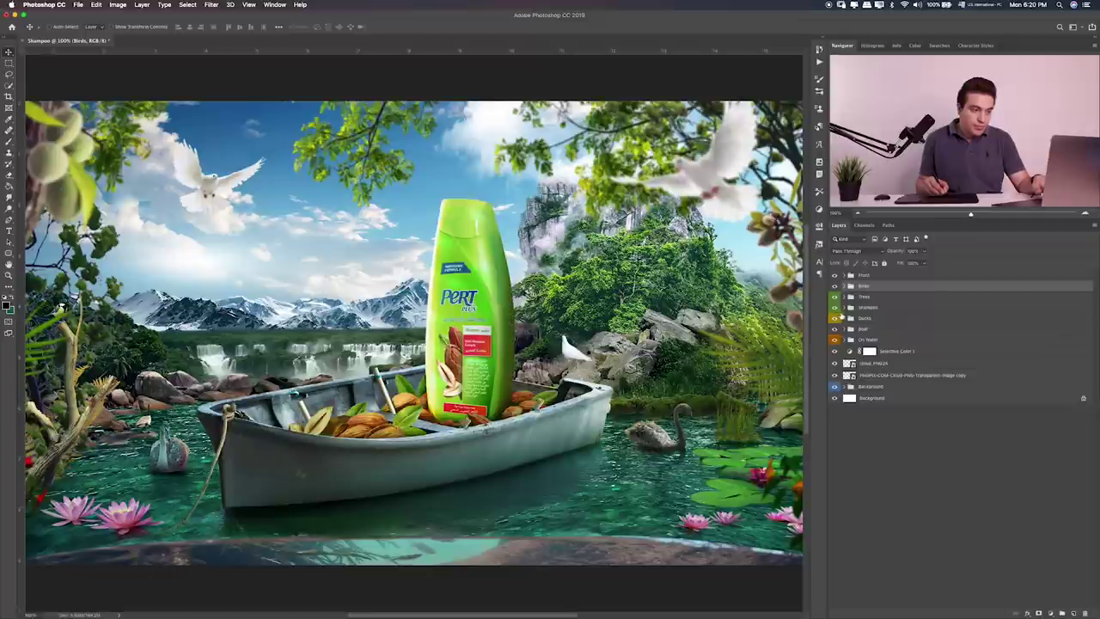
click(858, 309)
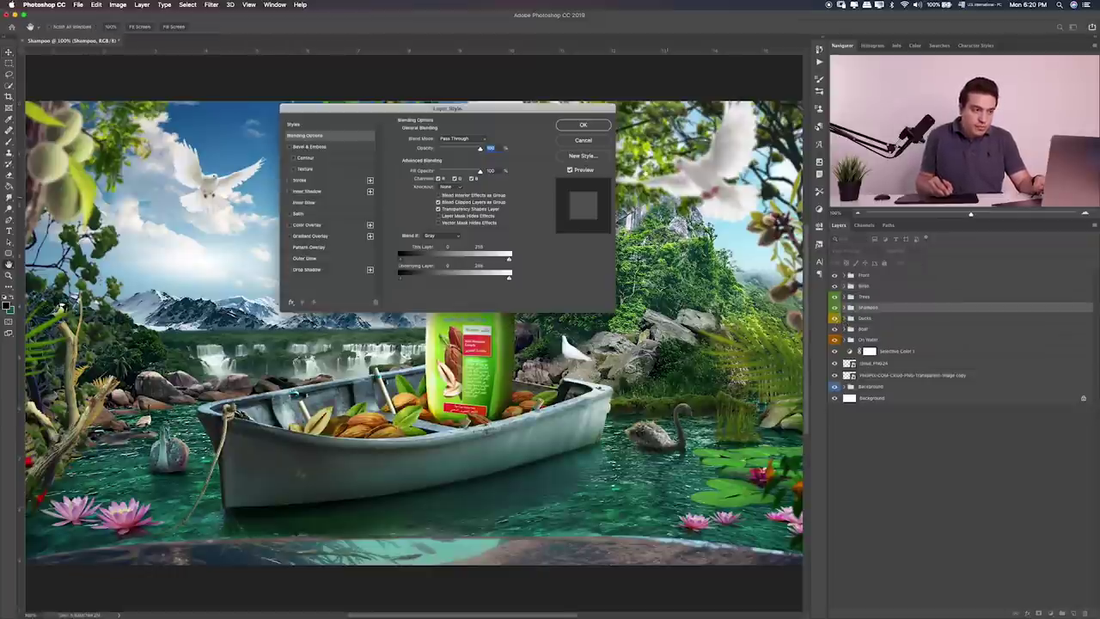
Step: In the Boat group, add a new shadow layer above Layer 74 and paint the hull shading
key(Return)
click(850, 329)
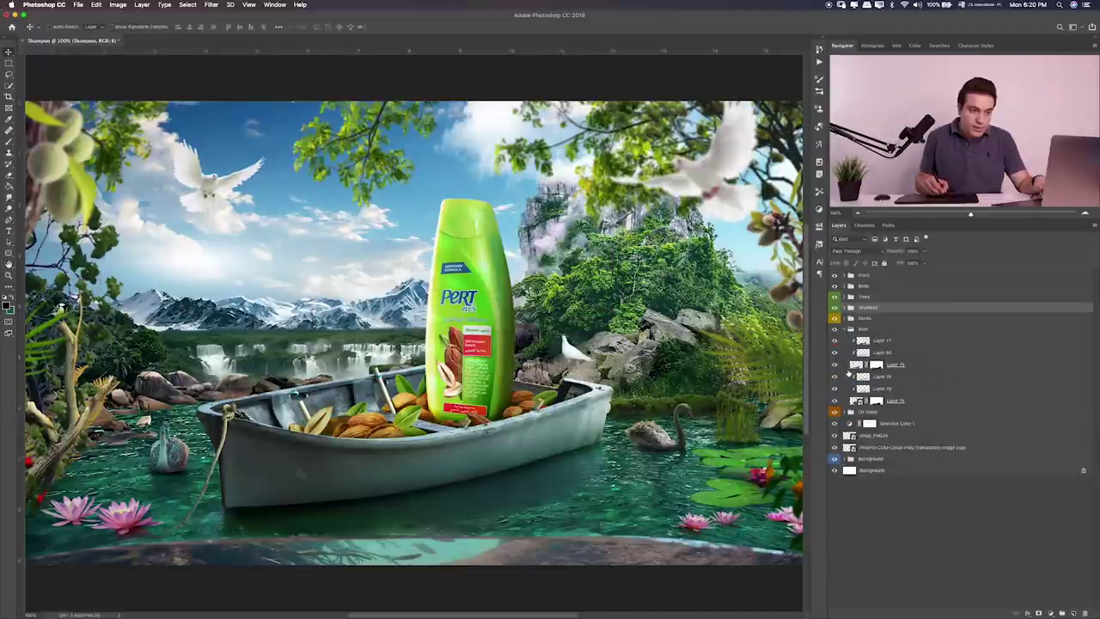
click(898, 401)
click(834, 400)
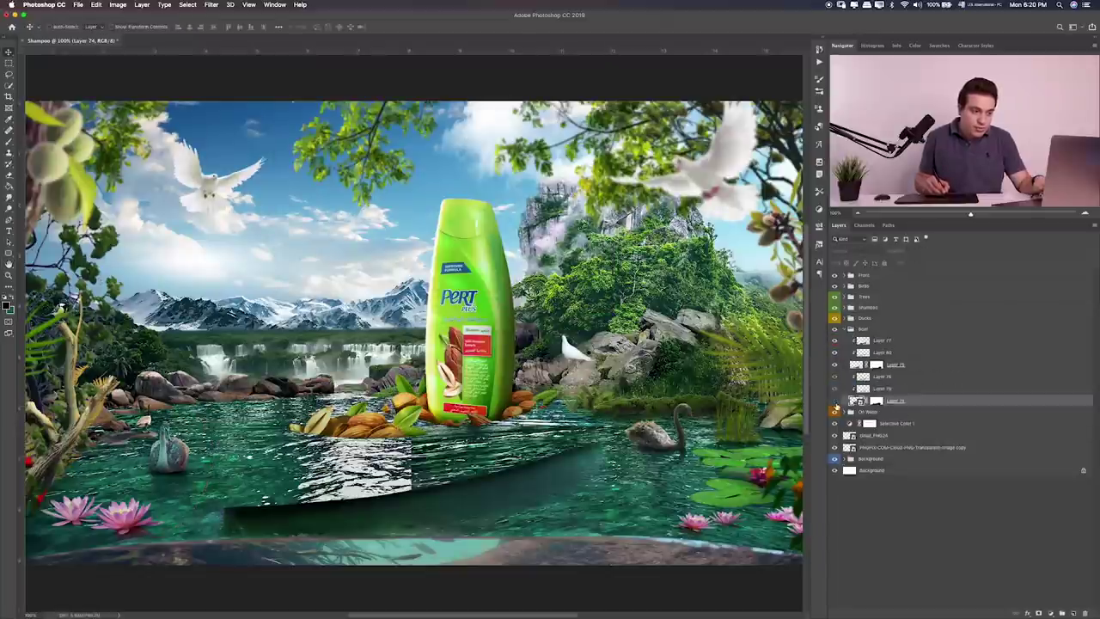
click(1068, 611)
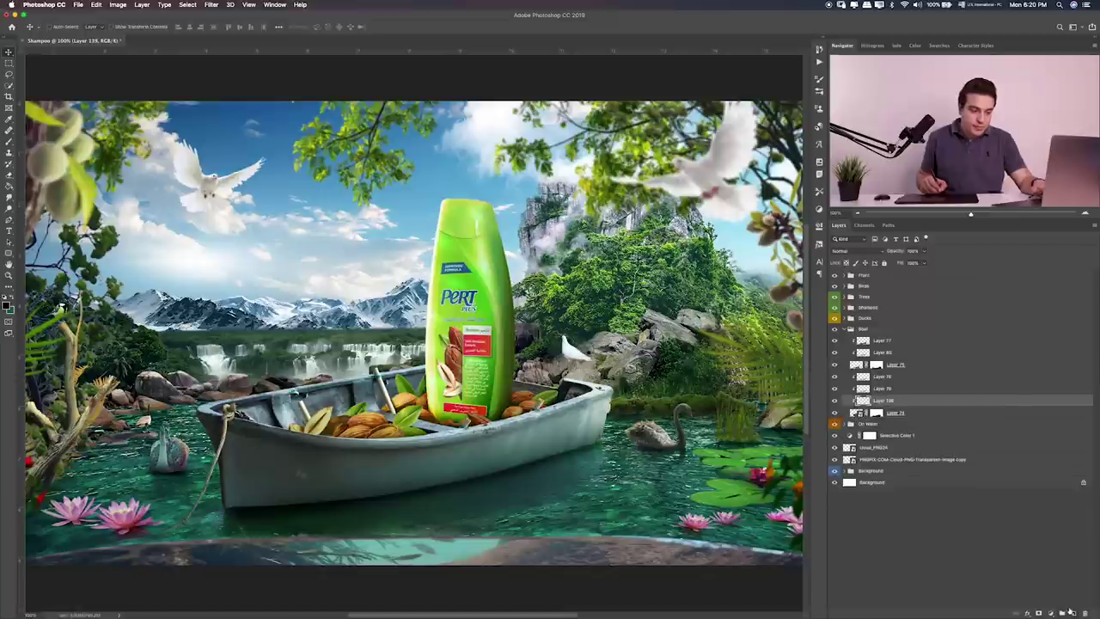
key(b)
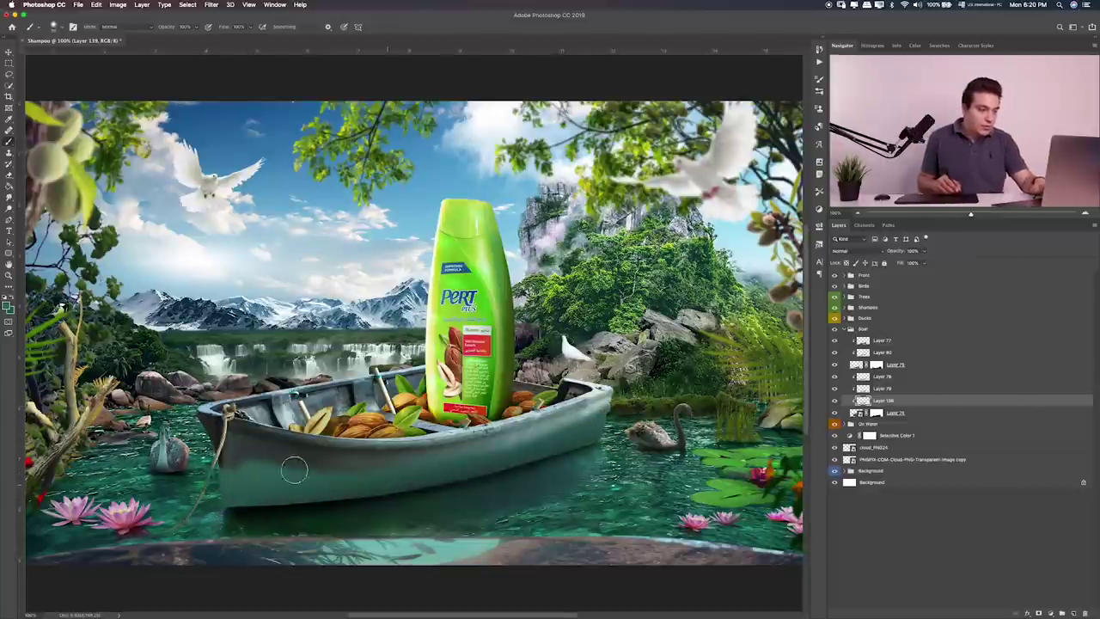
Step: Set the shadow layer to Overlay, apply an 85.4 px Gaussian Blur, and add Layer 140
key(v)
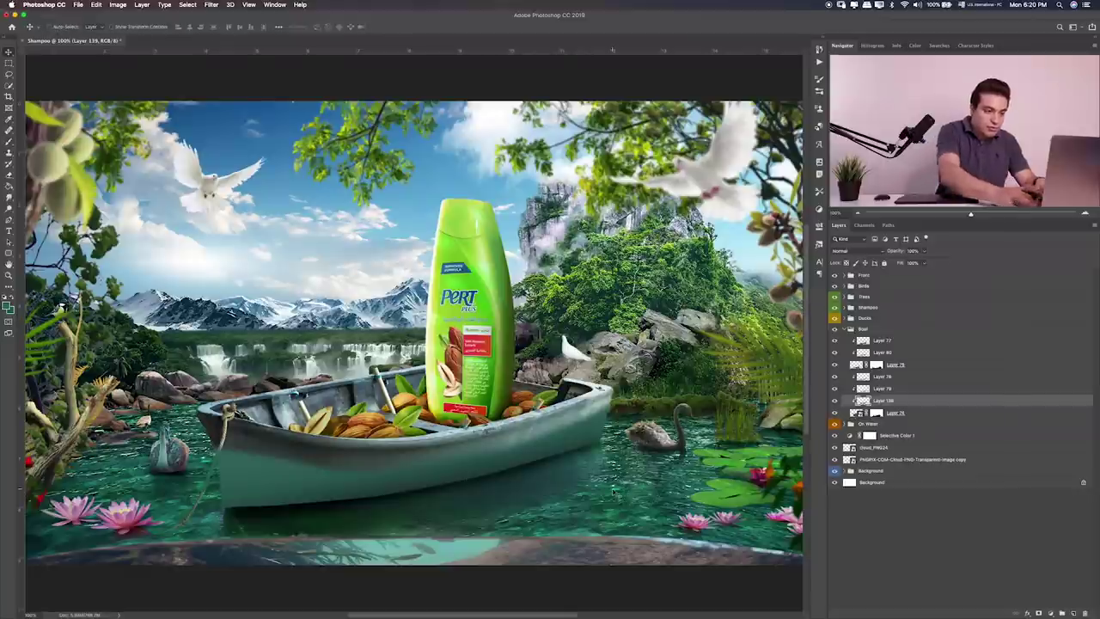
key(shift+plus)
key(shift+plus)
key(shift+plus)
key(shift+plus)
key(shift+plus)
key(shift+plus)
key(shift+plus)
key(shift+plus)
key(shift+plus)
key(shift+plus)
key(shift+plus)
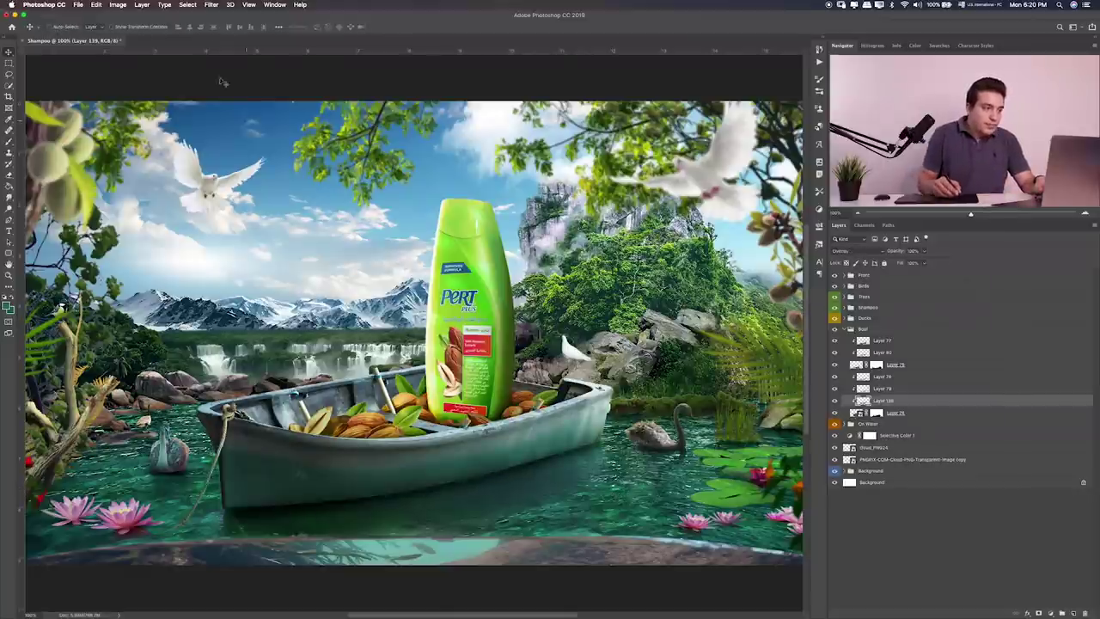
click(210, 5)
mouse_move(216, 106)
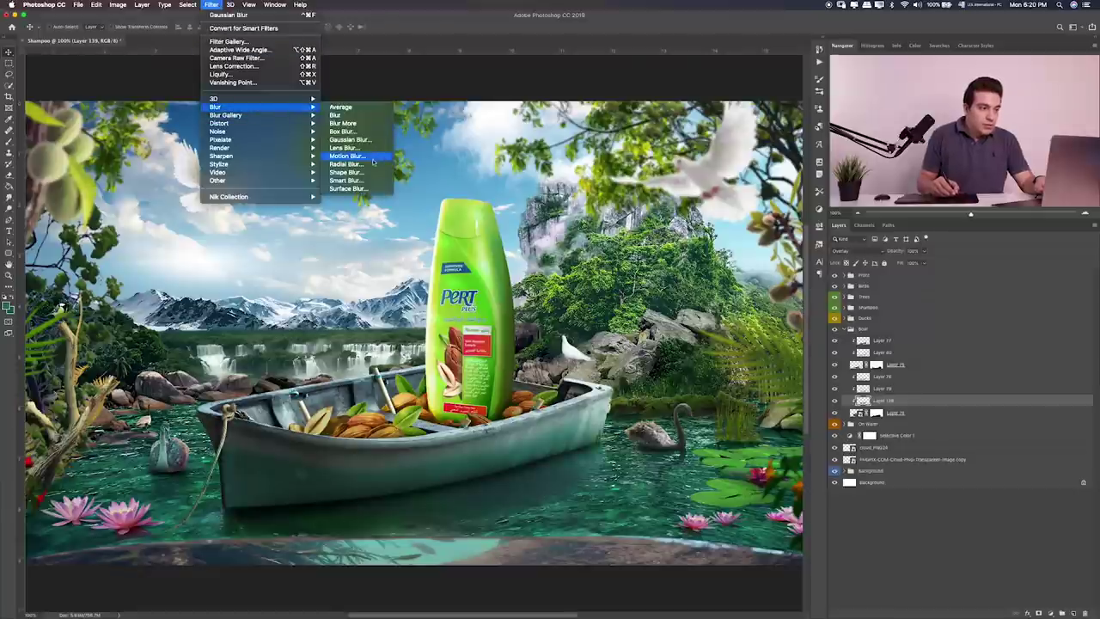
click(350, 139)
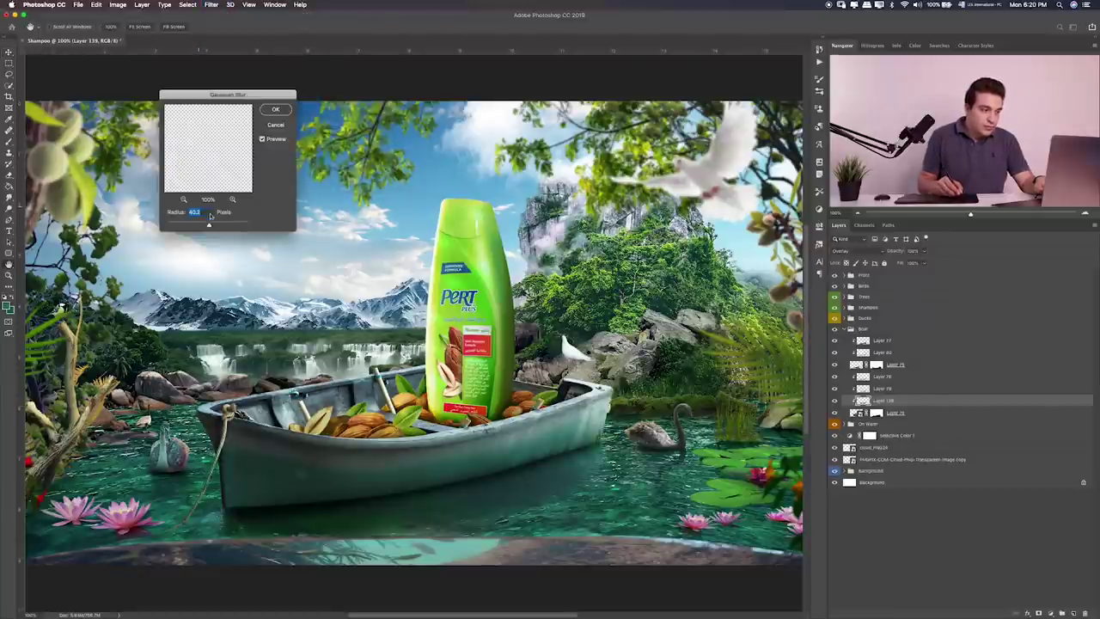
drag(211, 215, 214, 217)
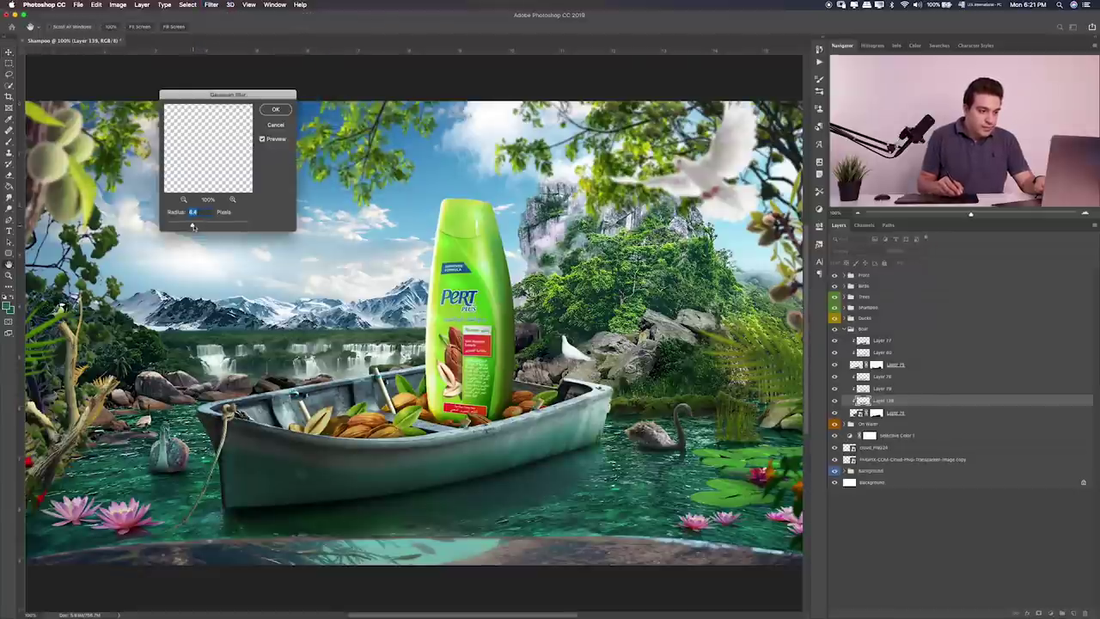
click(265, 129)
click(1074, 613)
Step: Paint a dark shadow beside the boat's stern and squash it to about a quarter height
key(b)
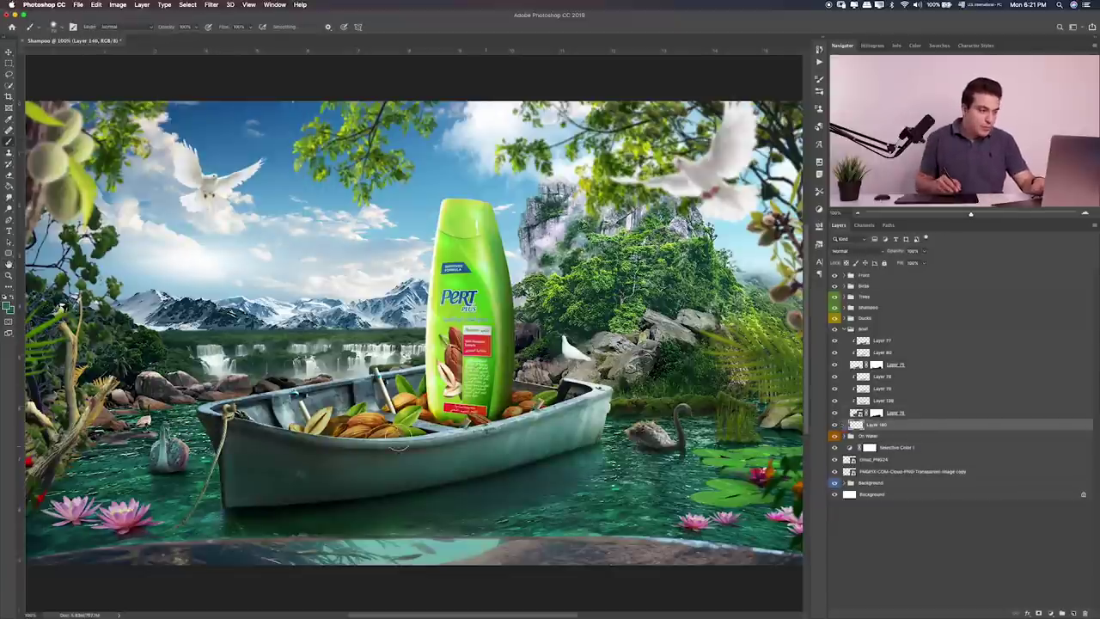
drag(602, 258, 642, 246)
drag(578, 455, 577, 454)
key(ctrl+t)
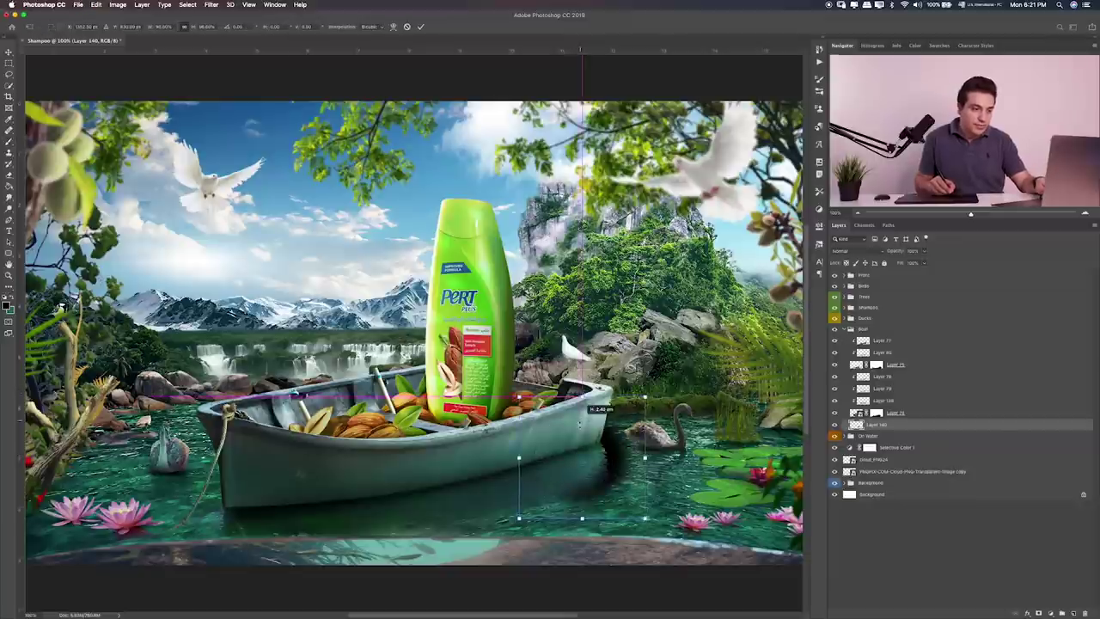
drag(582, 395, 581, 442)
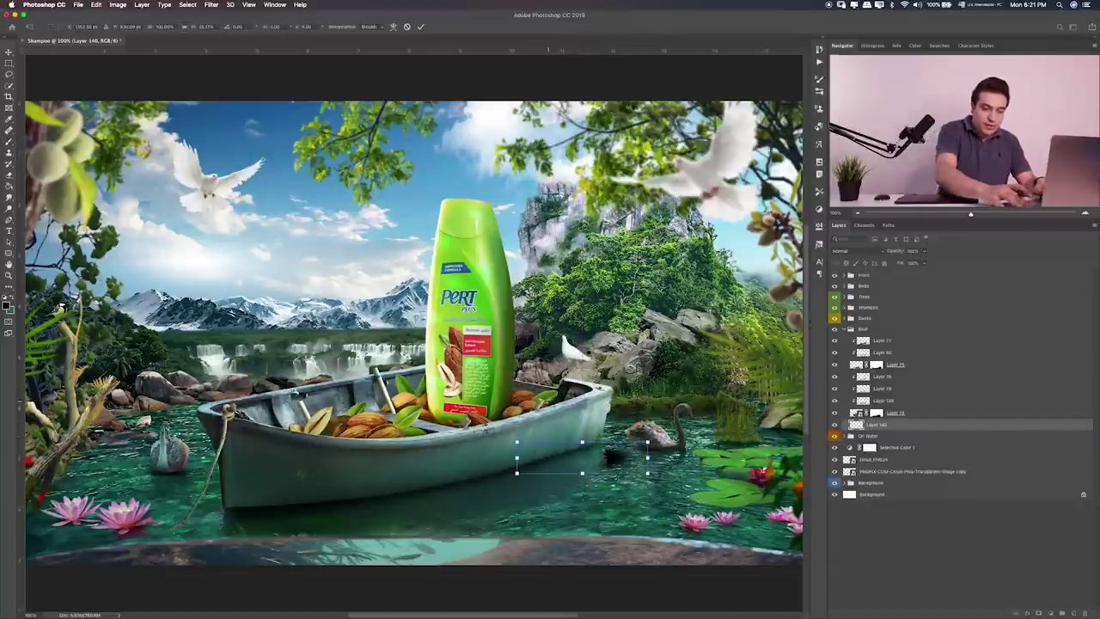
key(Return)
Step: Move the shadow layer to the top of the Boat group and stretch it under the hull
key(ctrl+bracketright)
key(ctrl+bracketright)
key(ctrl+bracketright)
key(ctrl+bracketright)
key(ctrl+bracketright)
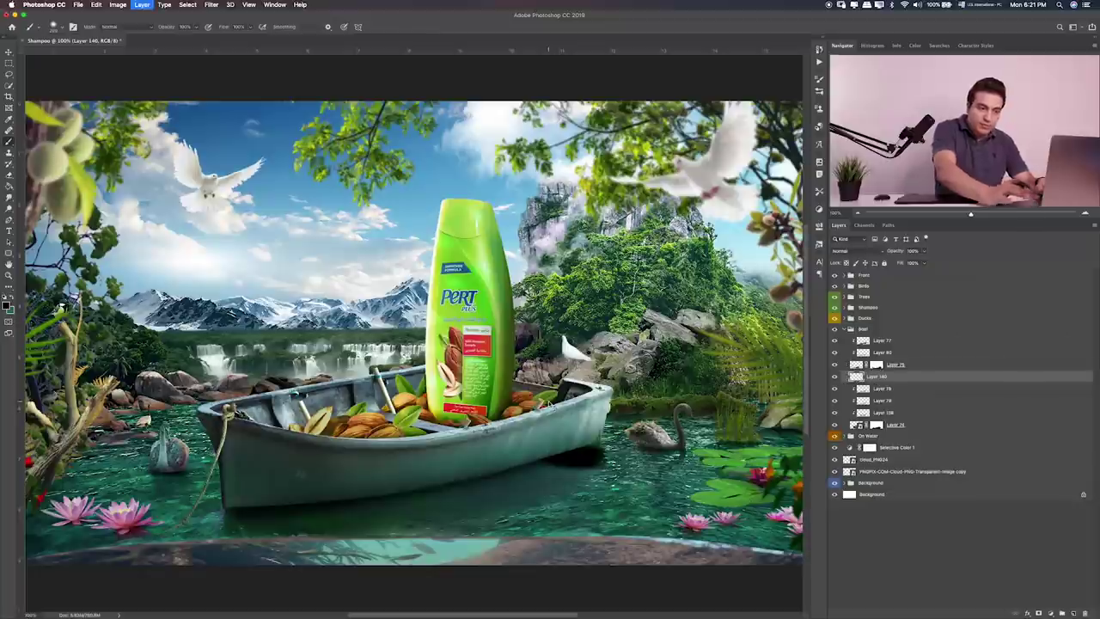
key(ctrl+bracketleft)
key(v)
key(ctrl+shift+bracketright)
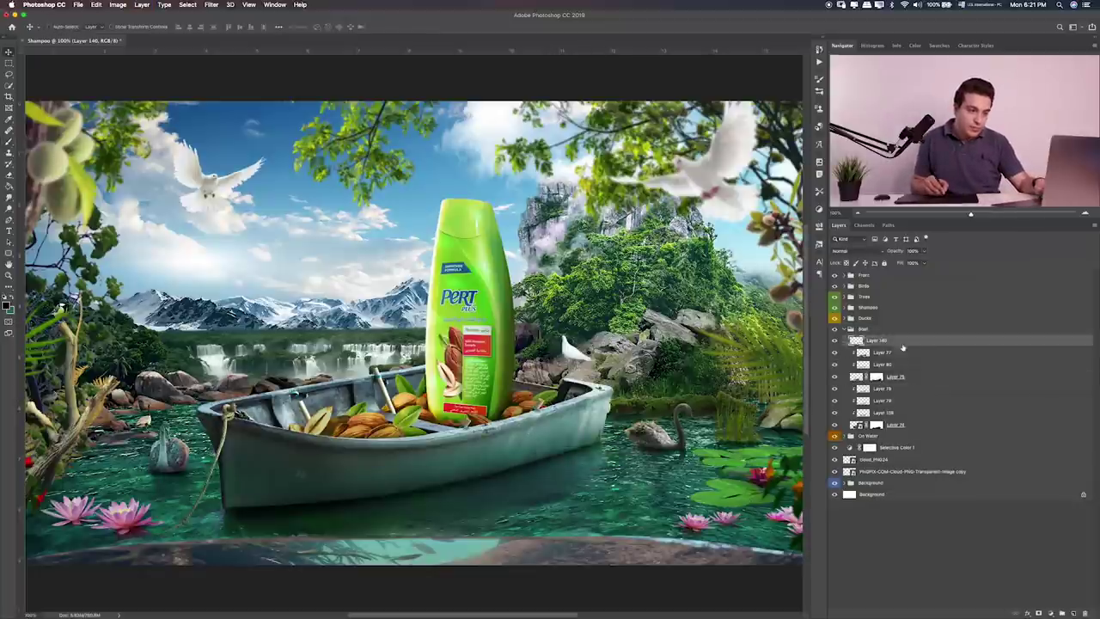
key(ctrl+t)
drag(712, 363, 712, 406)
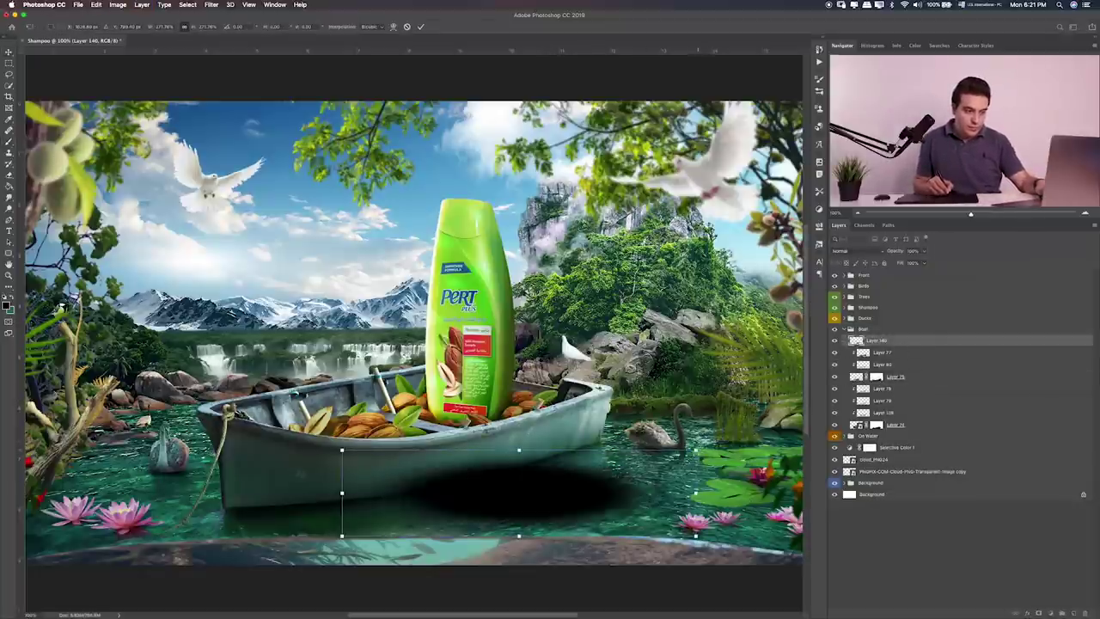
mouse_move(518, 450)
mouse_down()
mouse_move(554, 434)
mouse_move(654, 454)
mouse_up()
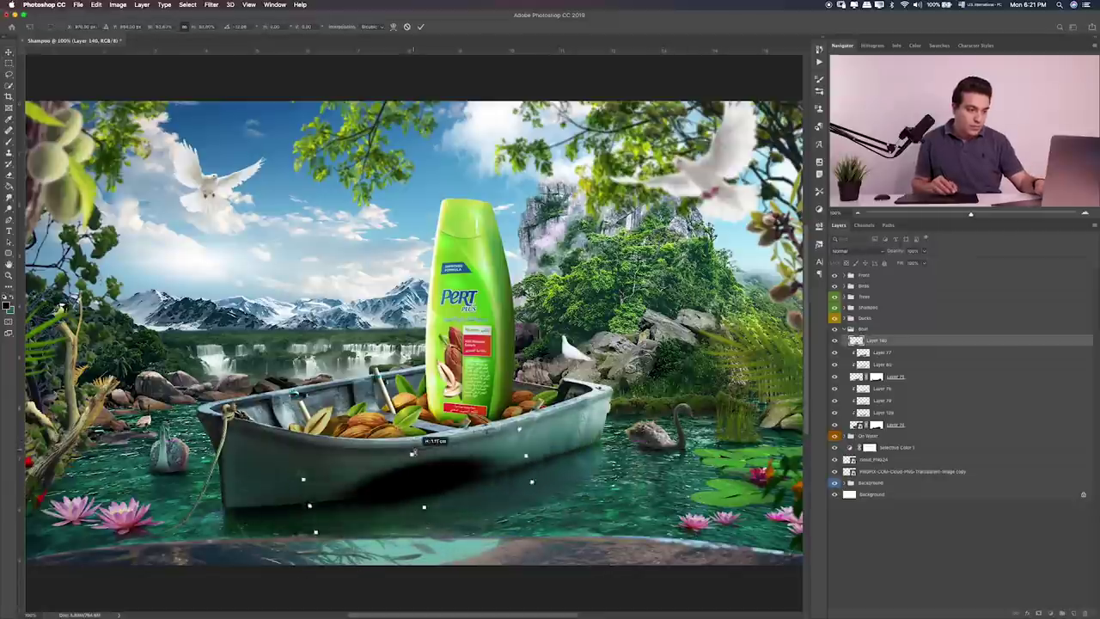
key(Return)
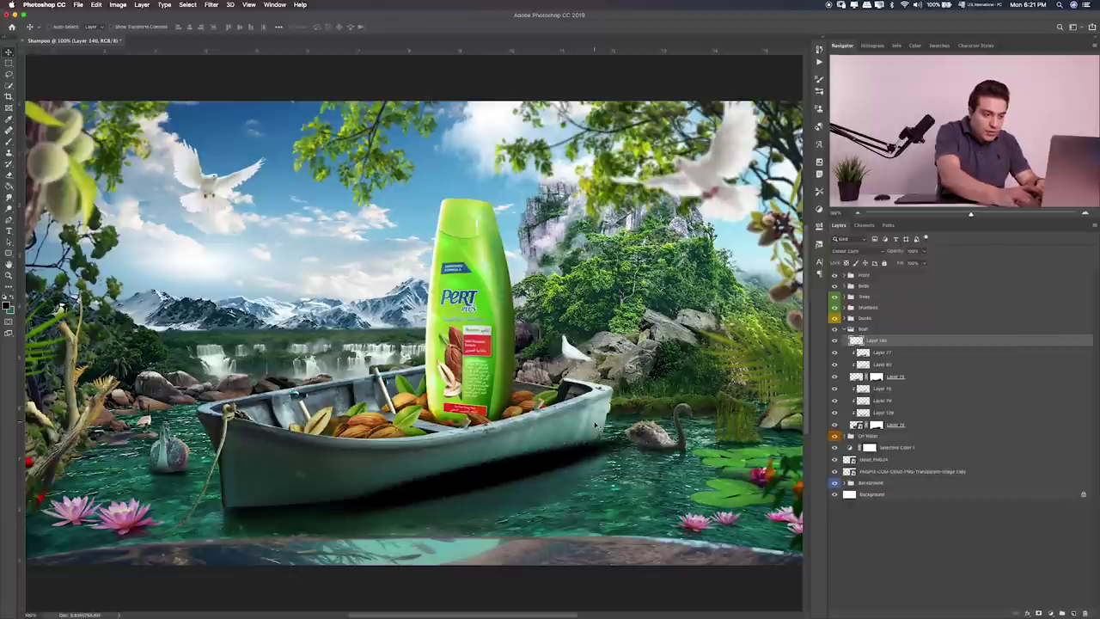
Step: Set Layer 140 to Soft Light, erase excess shading, and check the boat before fitting the view
key(shift+plus)
key(shift+plus)
key(shift+plus)
key(shift+plus)
key(shift+plus)
key(shift+plus)
key(shift+plus)
key(shift+minus)
key(shift+minus)
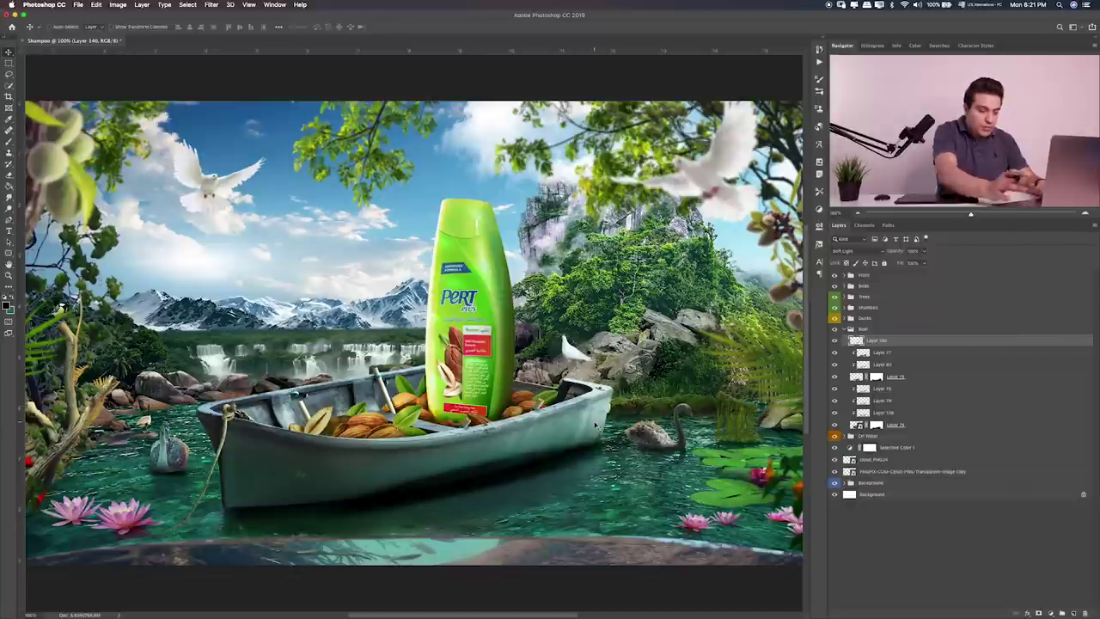
key(e)
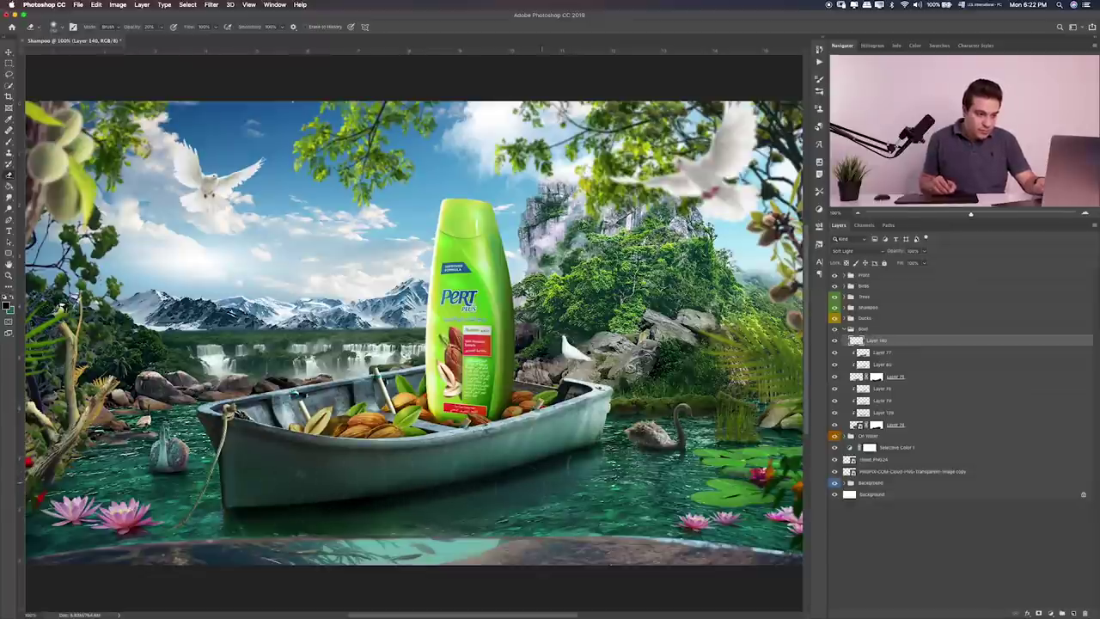
click(833, 341)
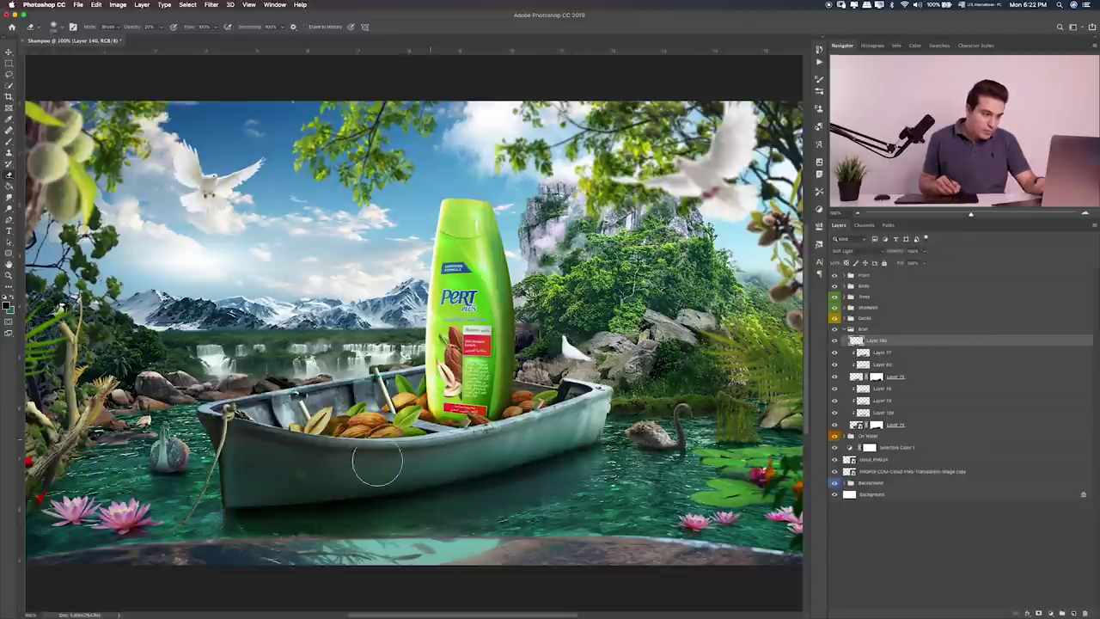
key(super+plus)
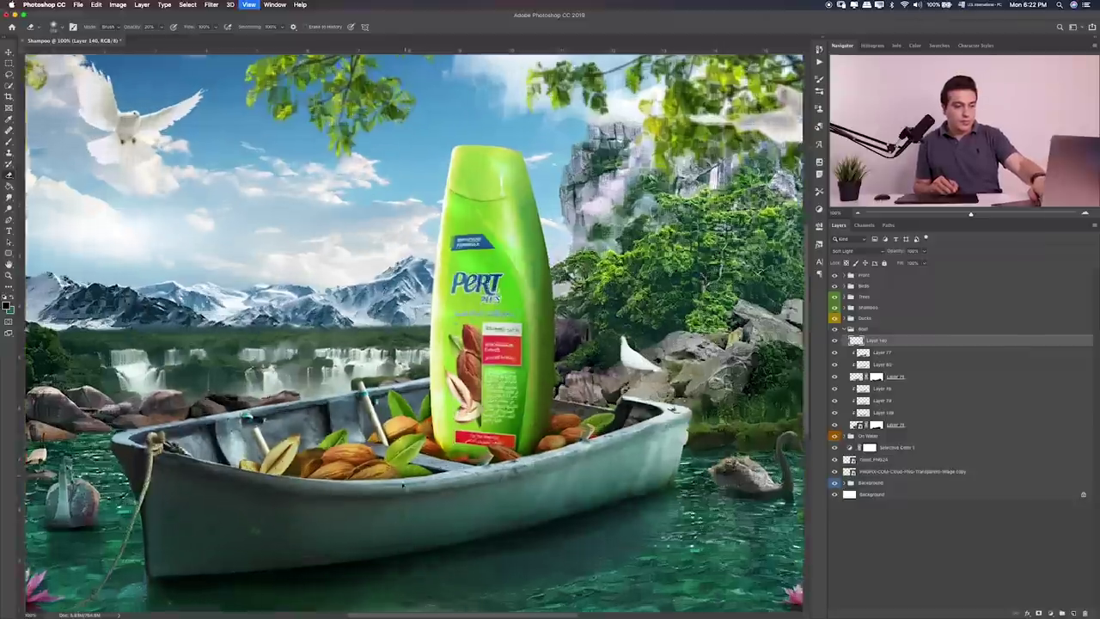
key(super+plus)
scroll(486, 492, down, 5)
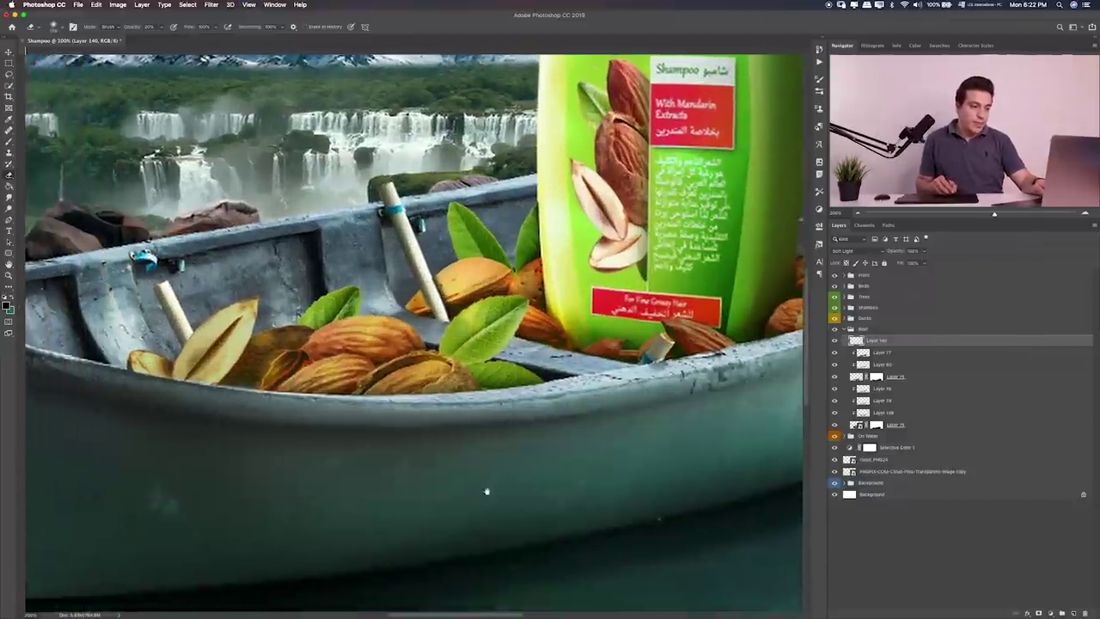
scroll(486, 492, down, 4)
scroll(564, 434, down, 1)
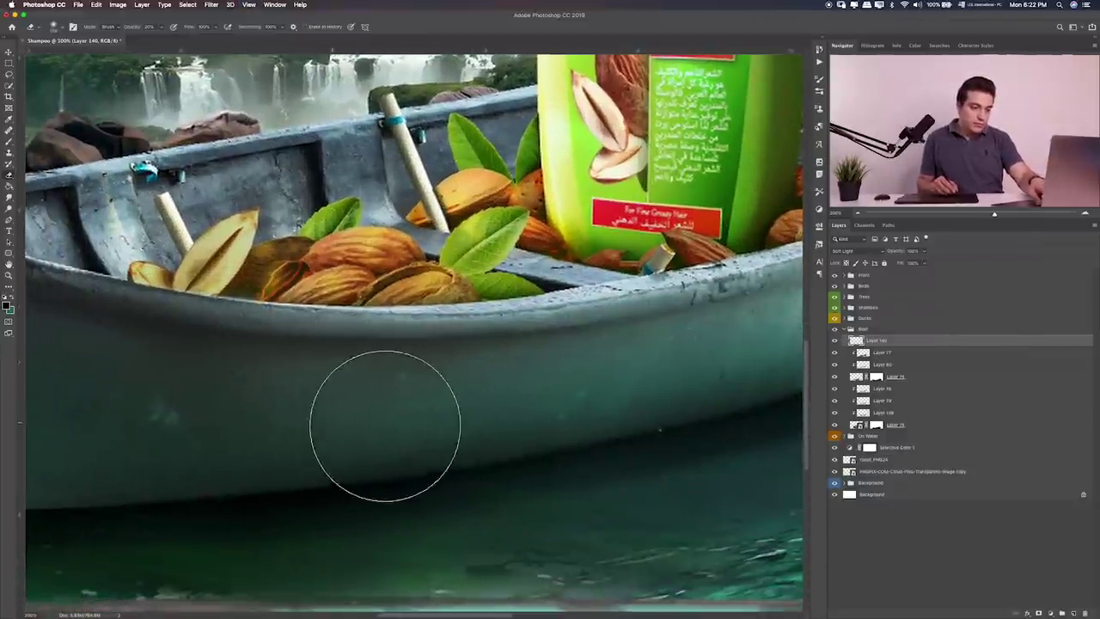
key(super+0)
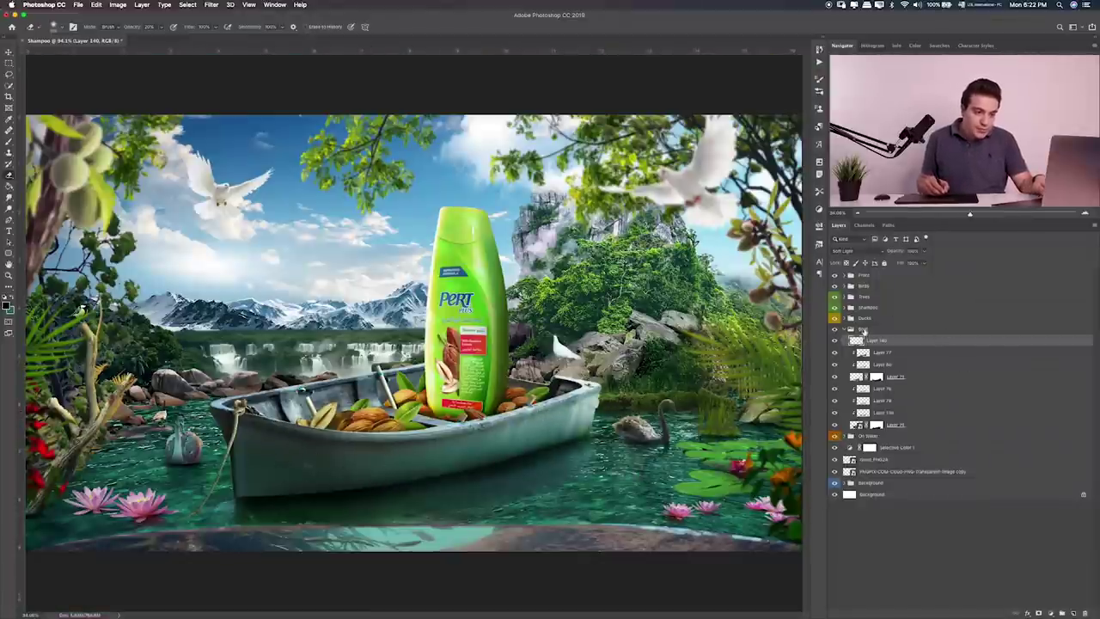
click(833, 376)
click(833, 376)
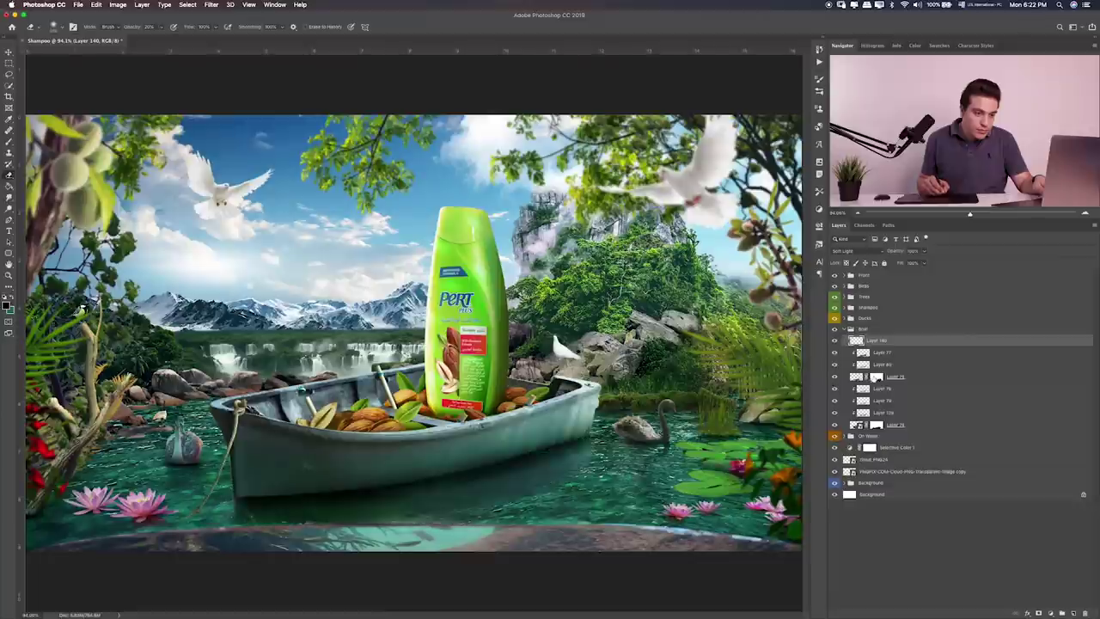
click(857, 376)
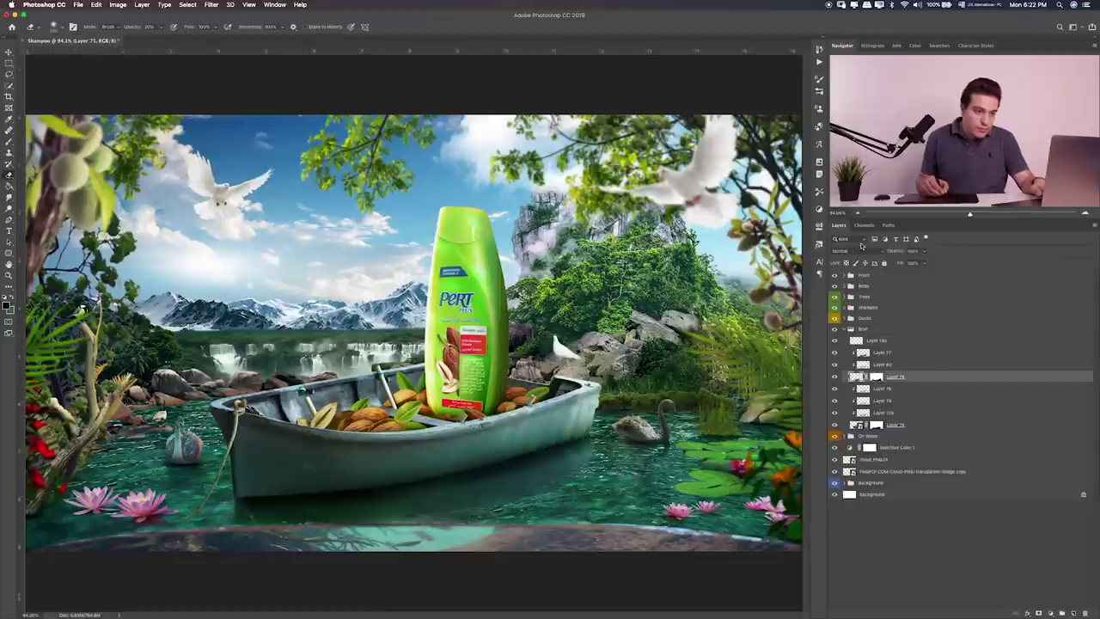
click(850, 251)
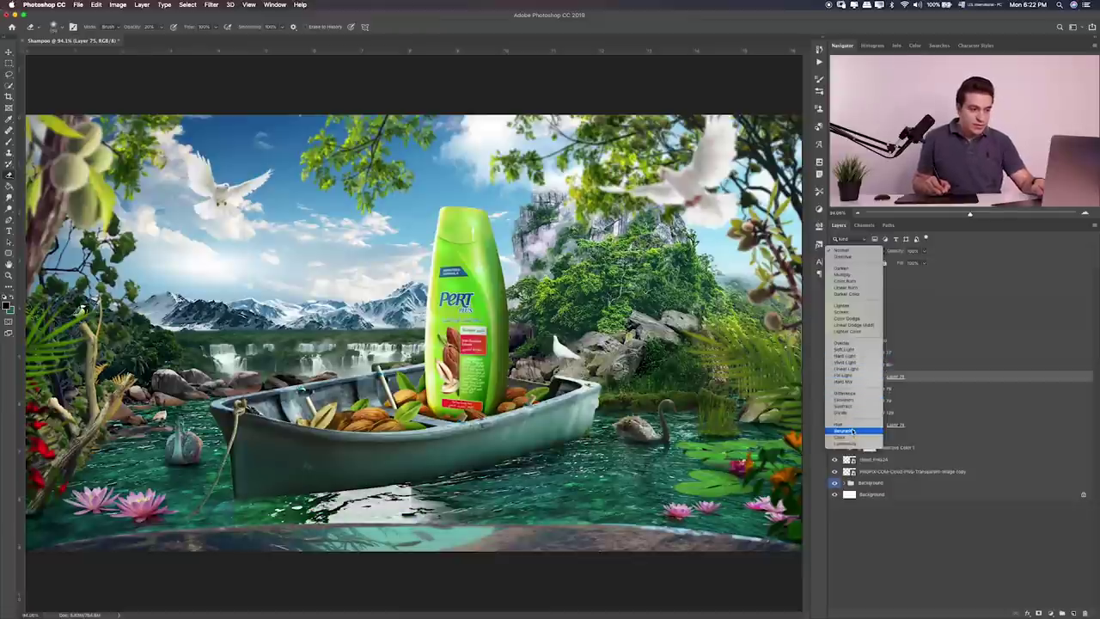
click(873, 254)
click(876, 376)
key(b)
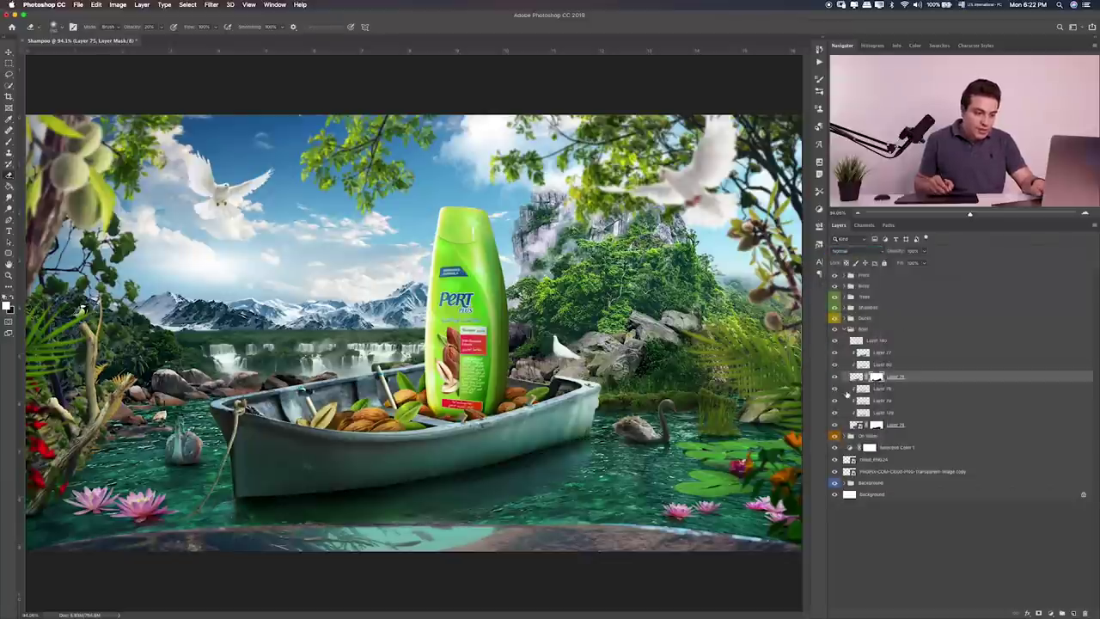
drag(427, 538, 601, 489)
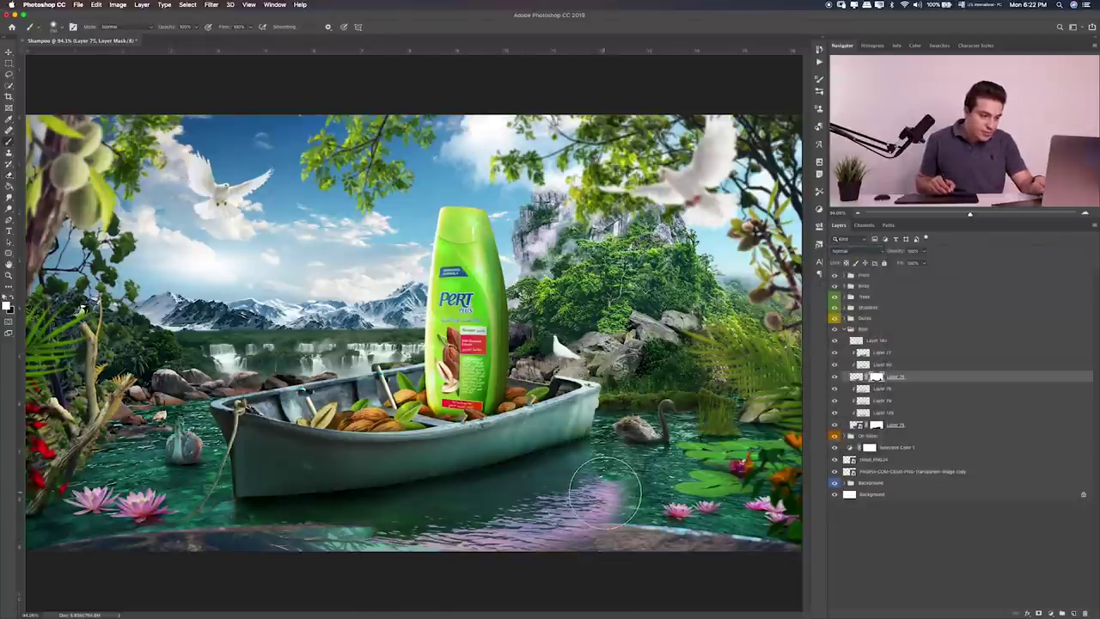
key(ctrl+z)
key(x)
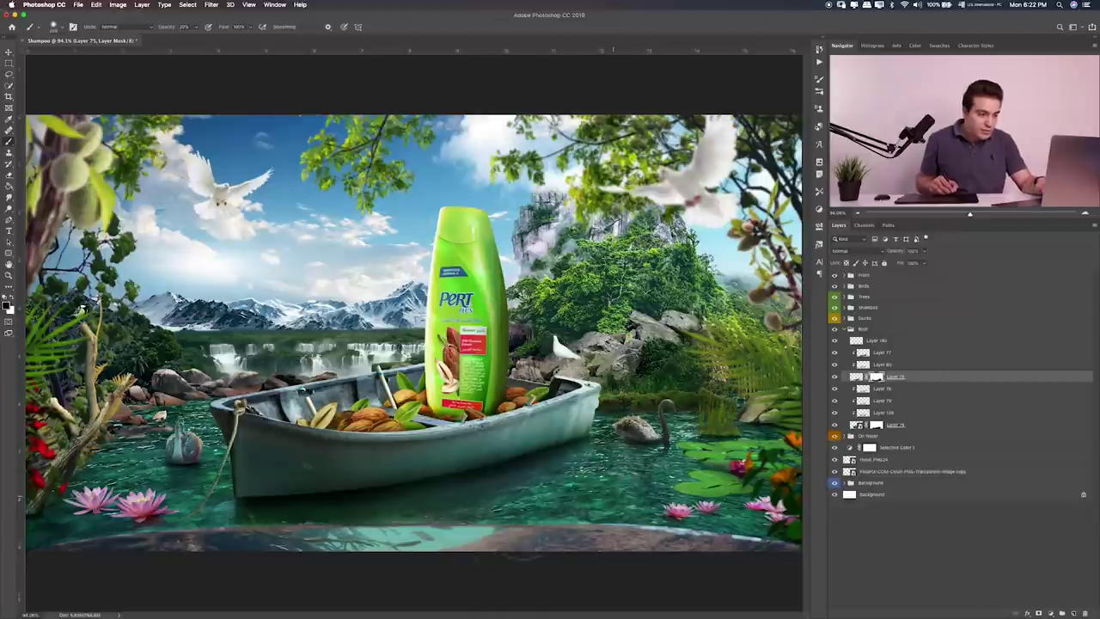
key(shift+0)
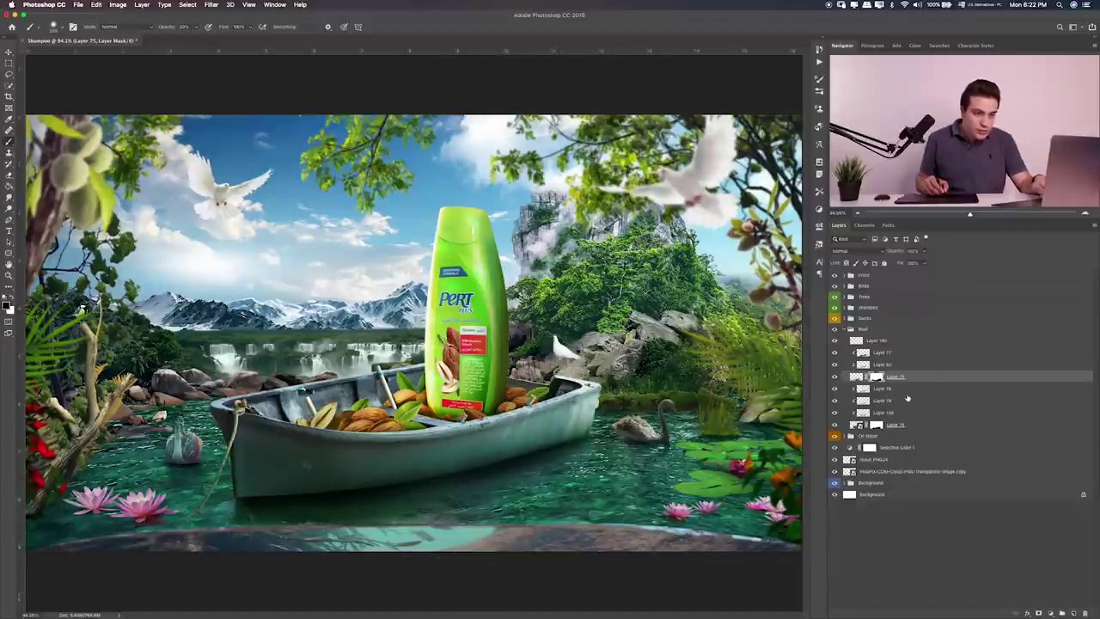
click(912, 436)
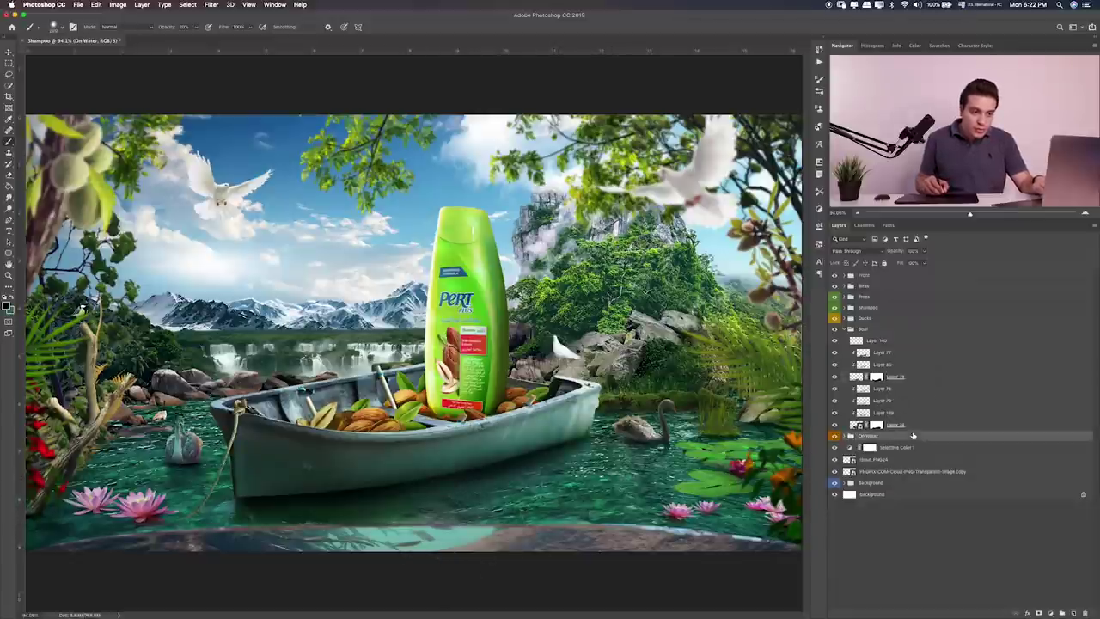
Step: On a new layer, outline the water under the boat with the Polygonal Lasso and fill it black
click(1073, 613)
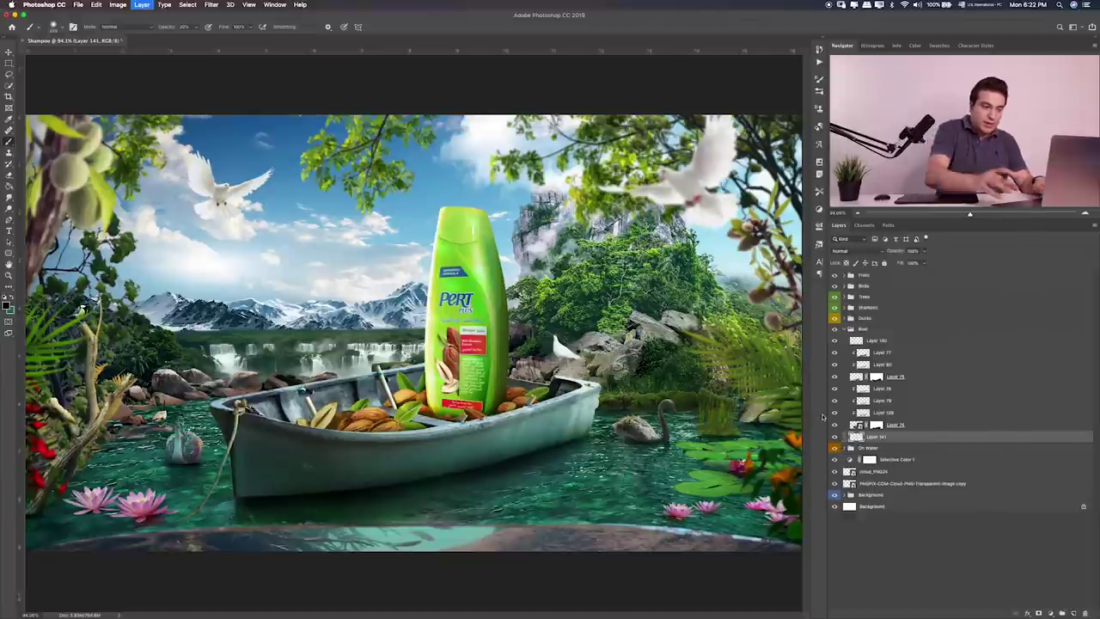
click(9, 74)
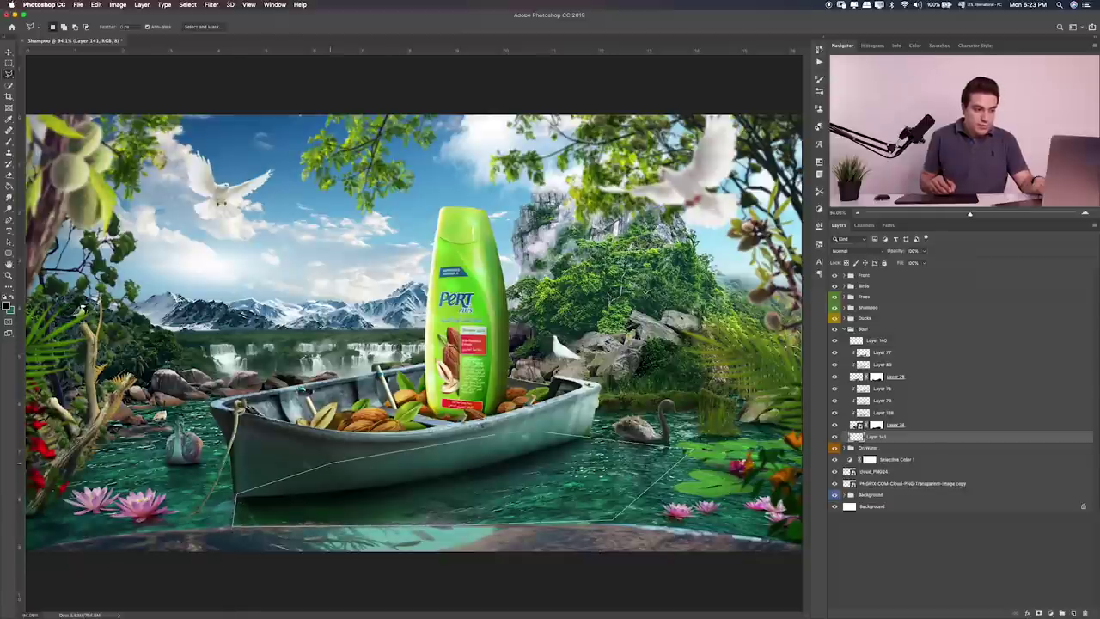
click(550, 438)
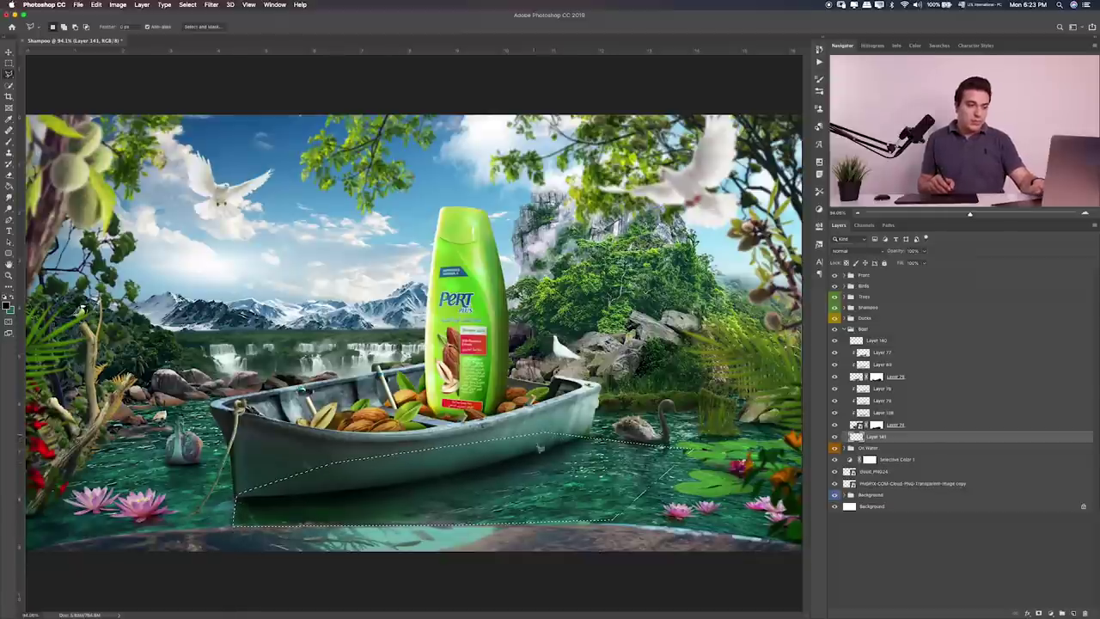
key(b)
key(0)
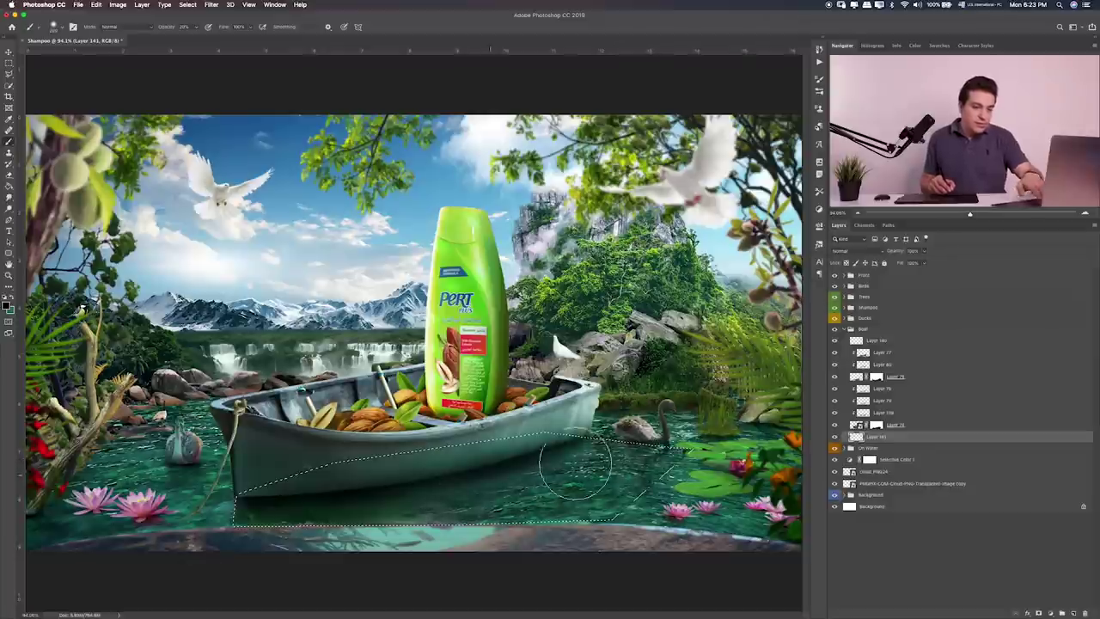
mouse_move(692, 447)
mouse_down()
mouse_move(342, 483)
mouse_move(258, 507)
mouse_up()
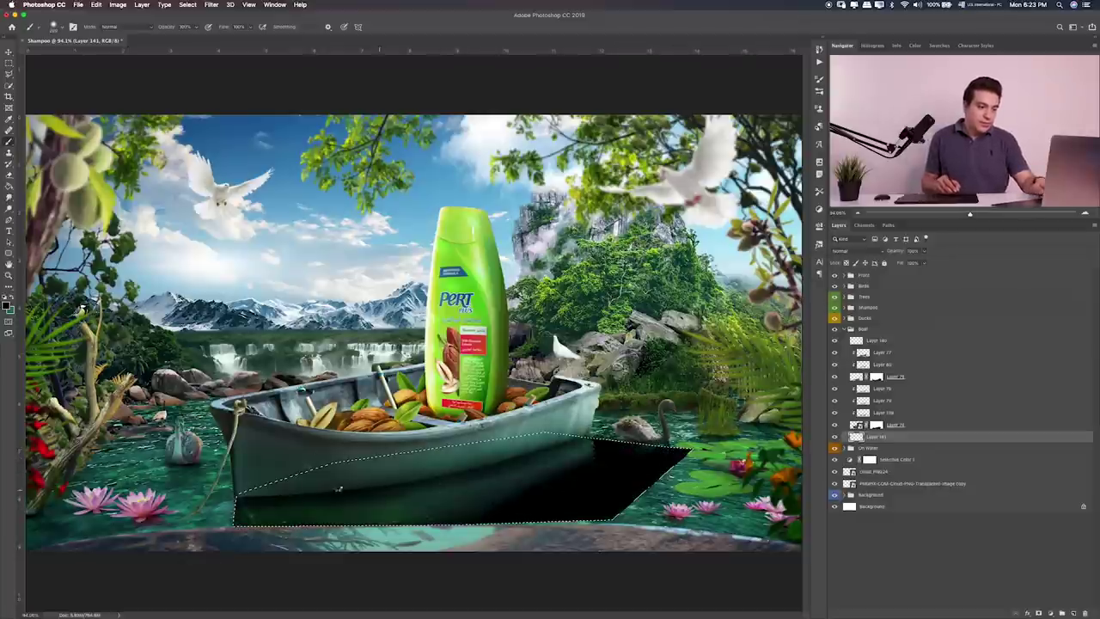
key(m)
click(105, 91)
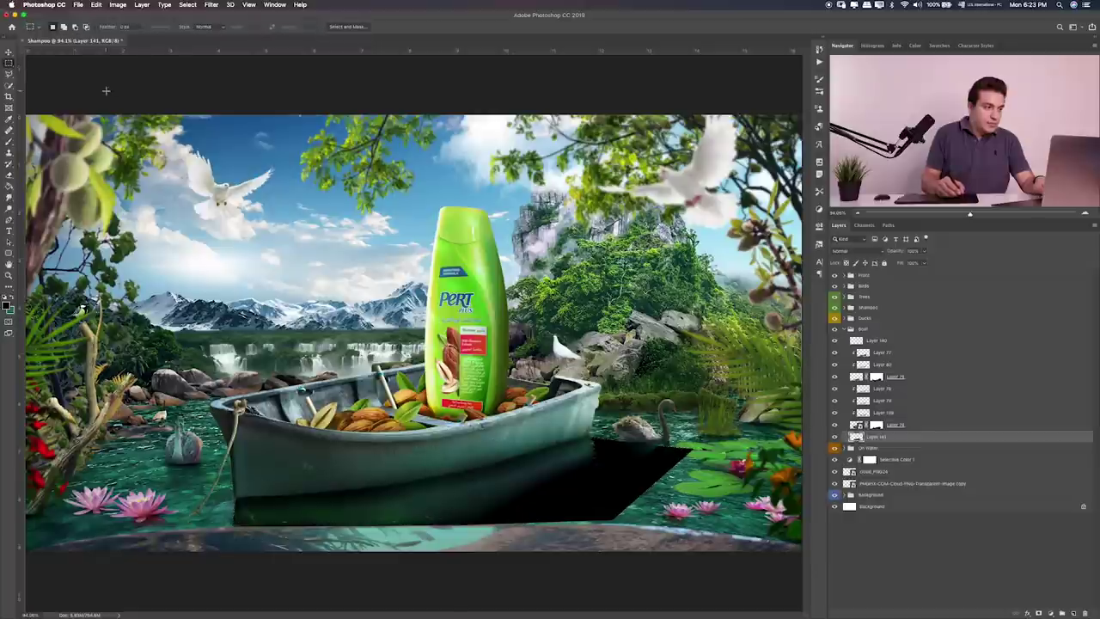
Step: Blur Layer 141 with an 8.5 px Gaussian Blur, set Soft Light, and move it below Layer 140
click(211, 4)
mouse_move(215, 107)
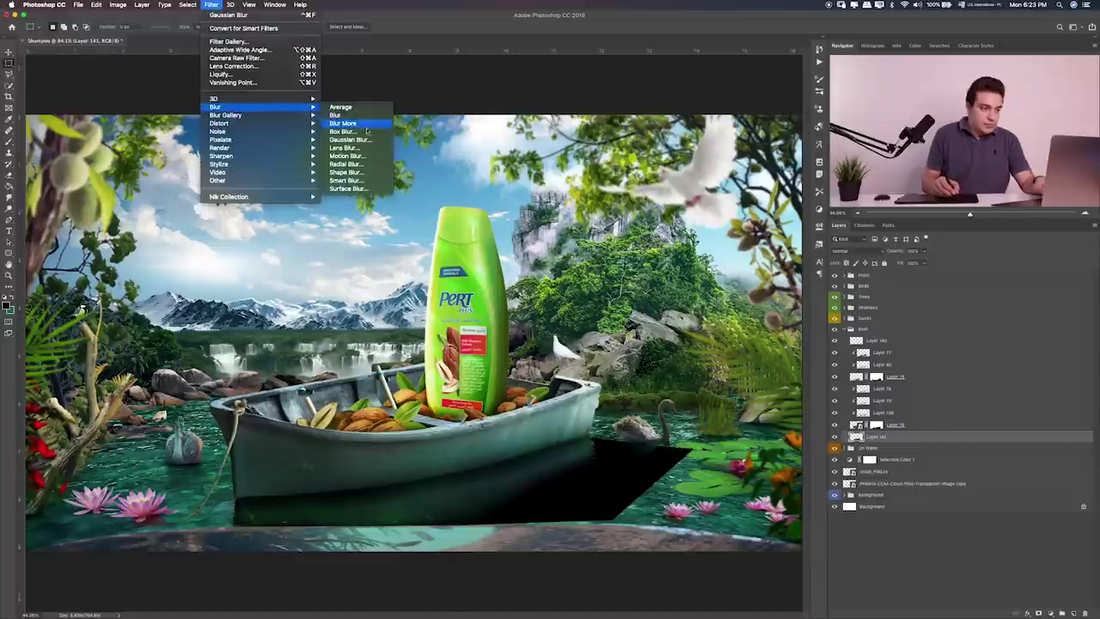
click(348, 139)
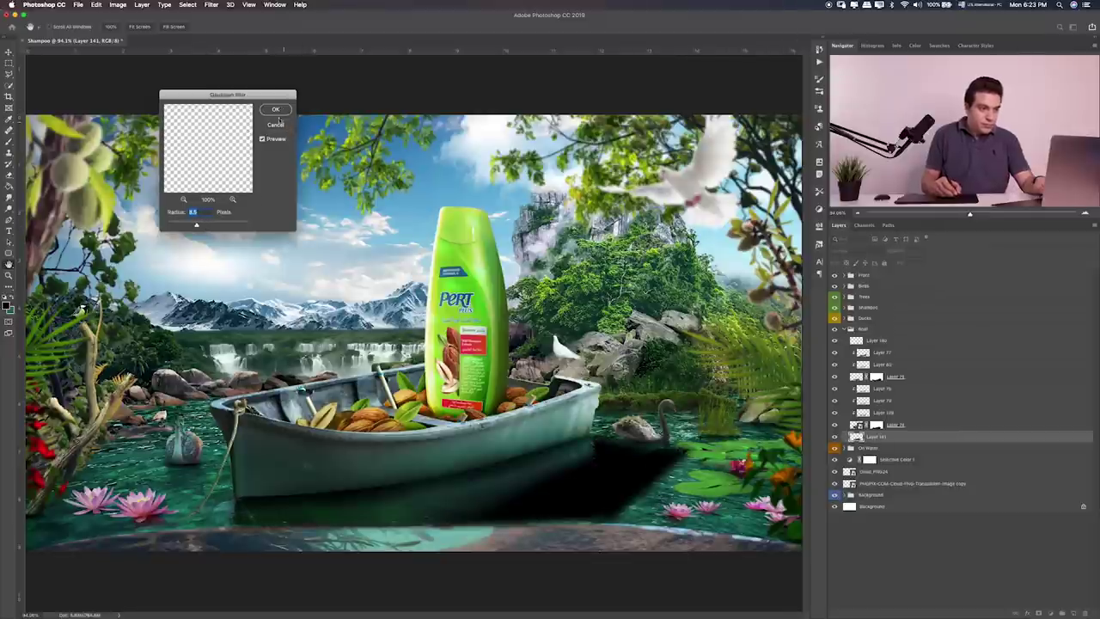
click(275, 109)
click(853, 250)
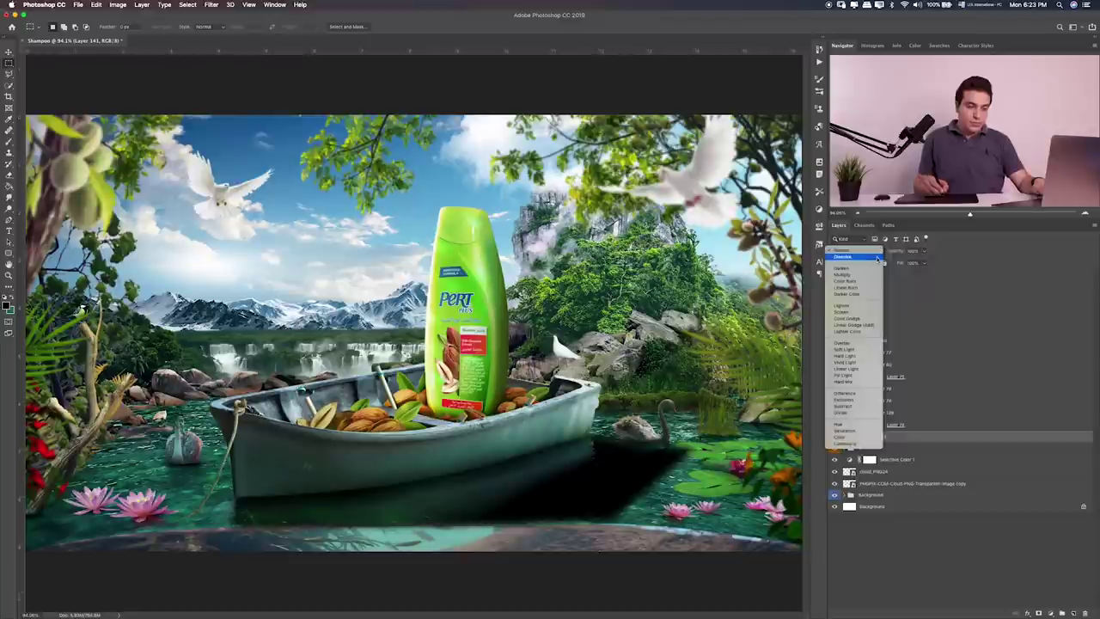
click(860, 350)
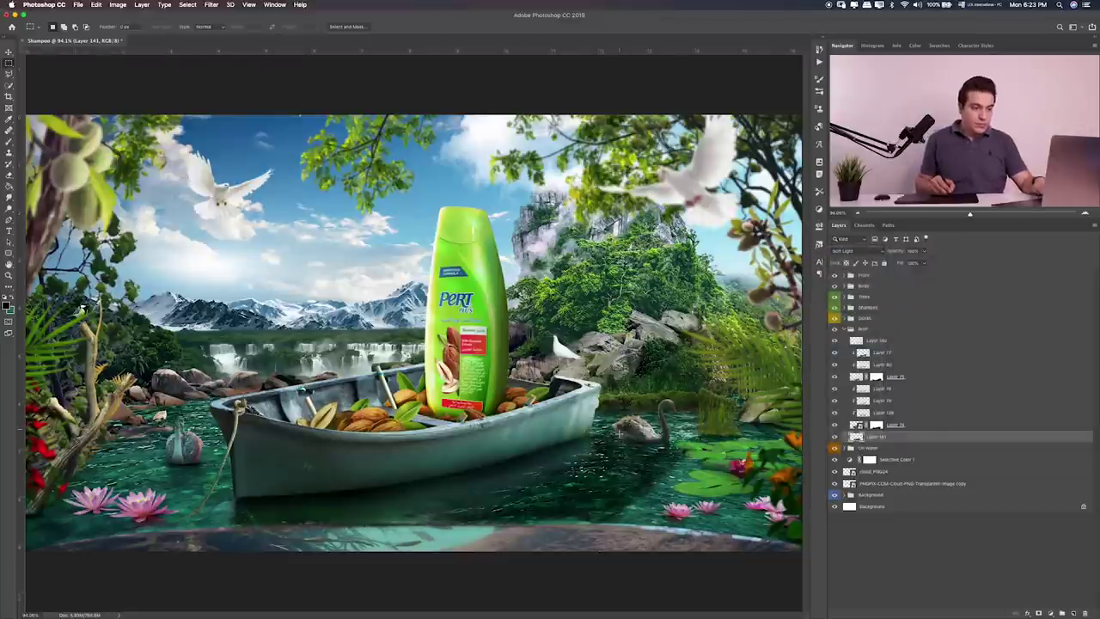
drag(879, 437, 876, 383)
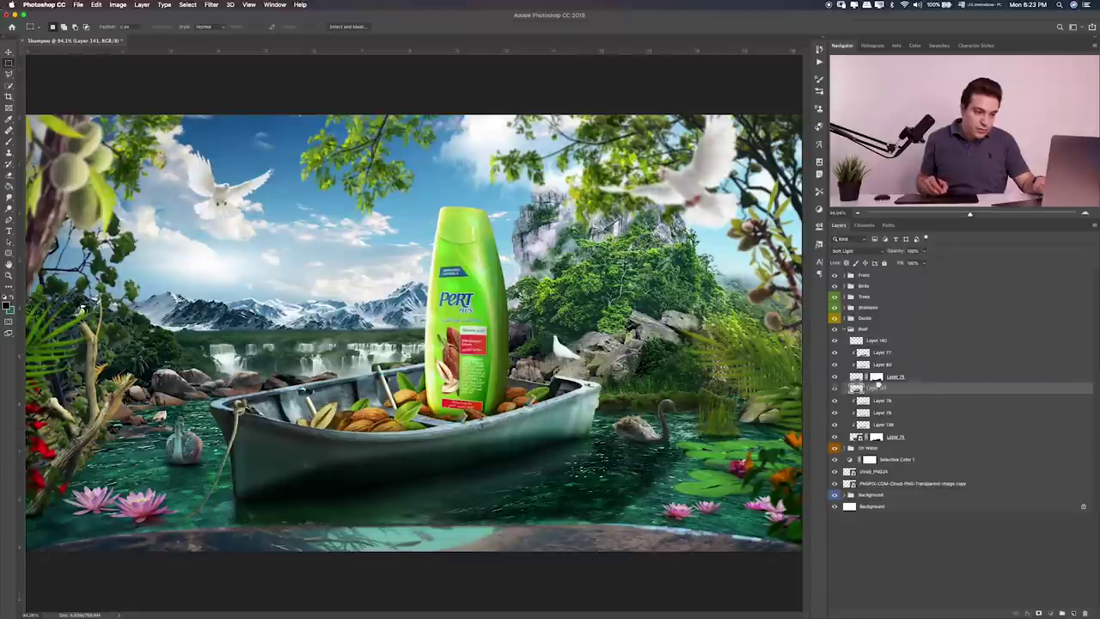
drag(877, 387, 870, 354)
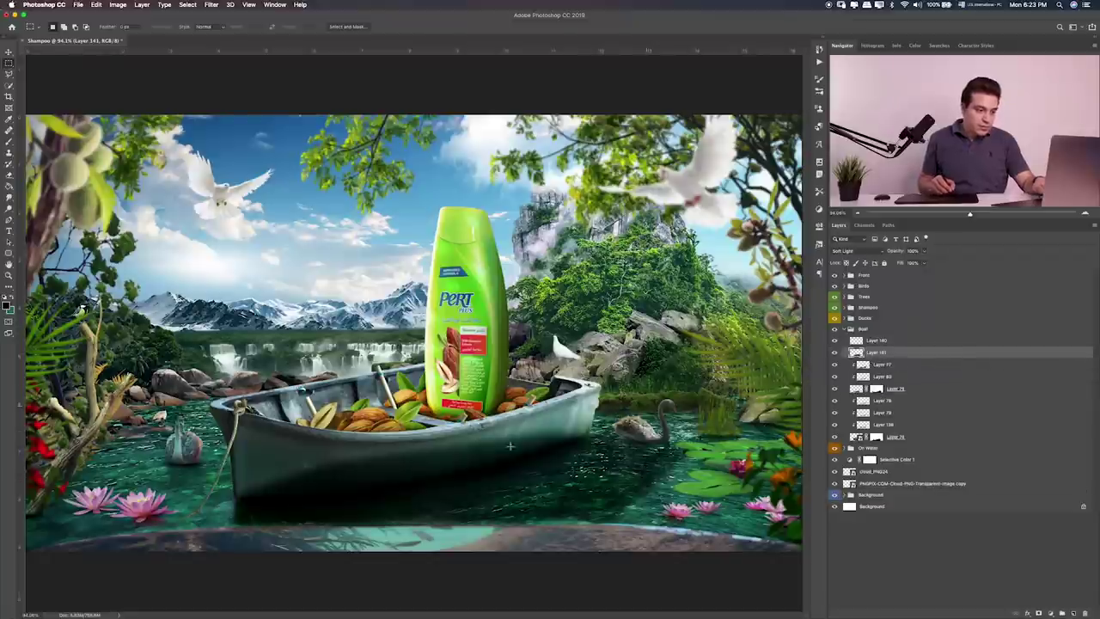
key(e)
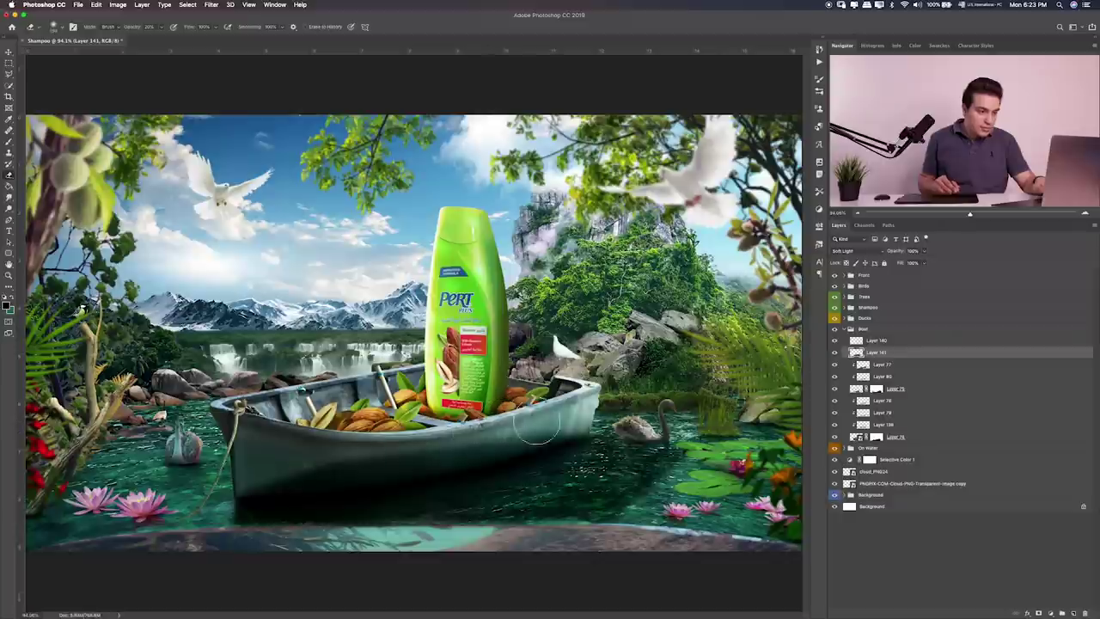
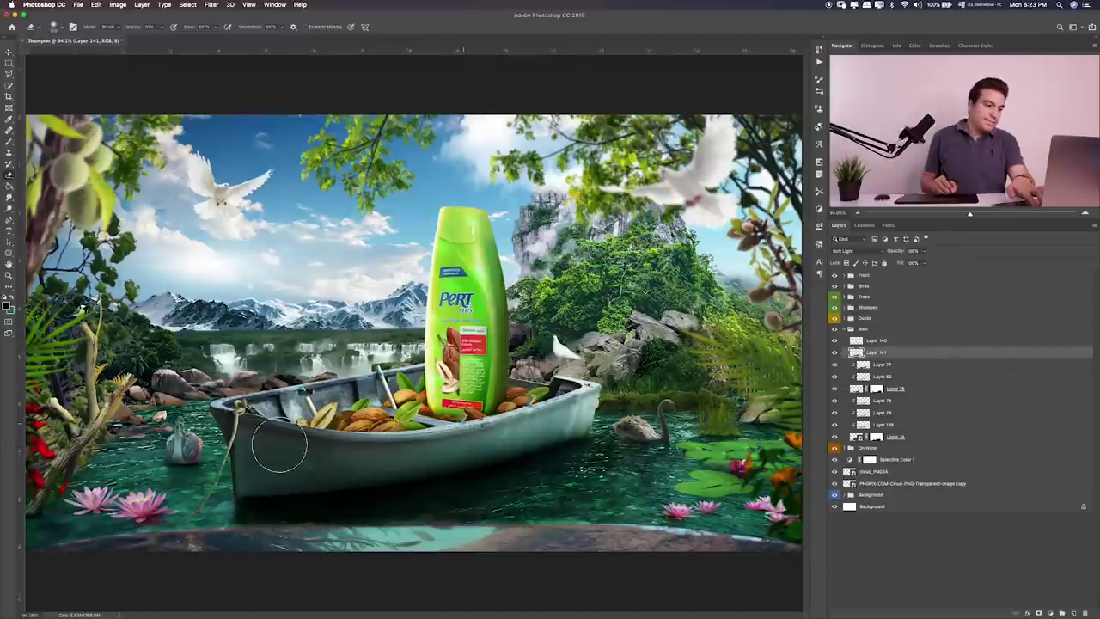
Step: Zoom in and pan across the boat's rope and right side, then fit the image
key(super+plus)
key(super+plus)
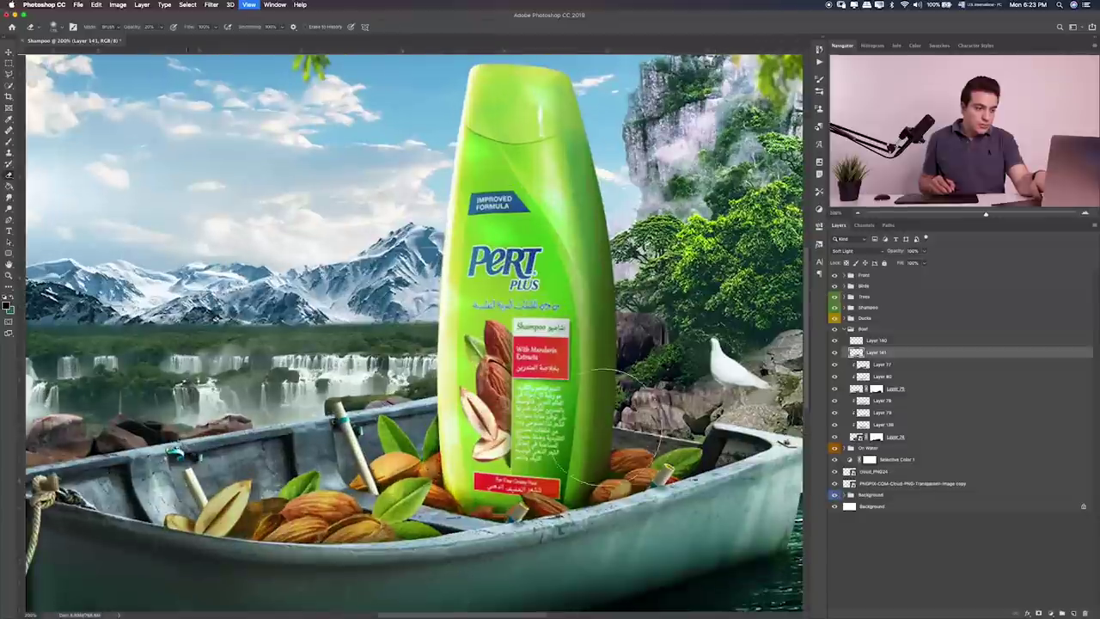
scroll(602, 427, down, 5)
scroll(601, 427, down, 3)
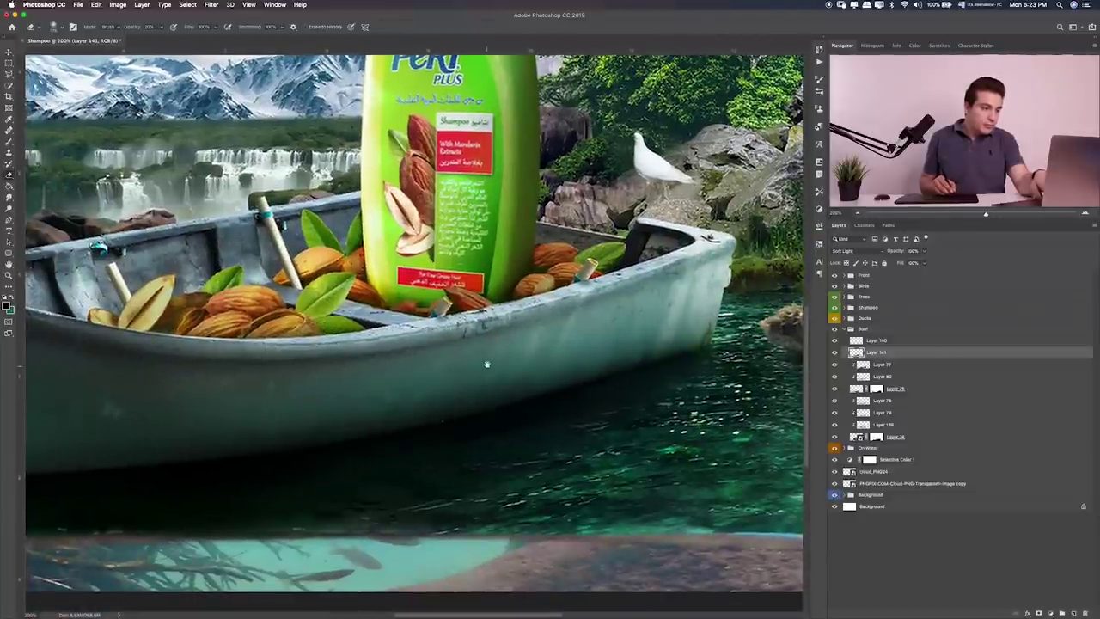
drag(428, 364, 490, 355)
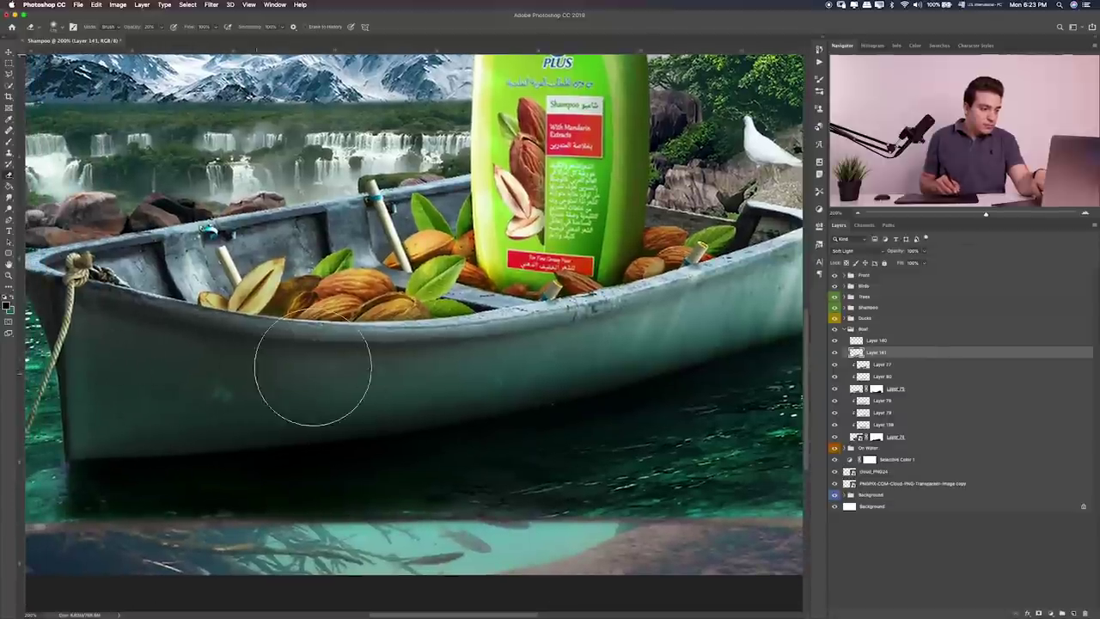
mouse_move(523, 386)
mouse_down()
mouse_move(424, 403)
mouse_move(304, 395)
mouse_up()
key(ctrl+0)
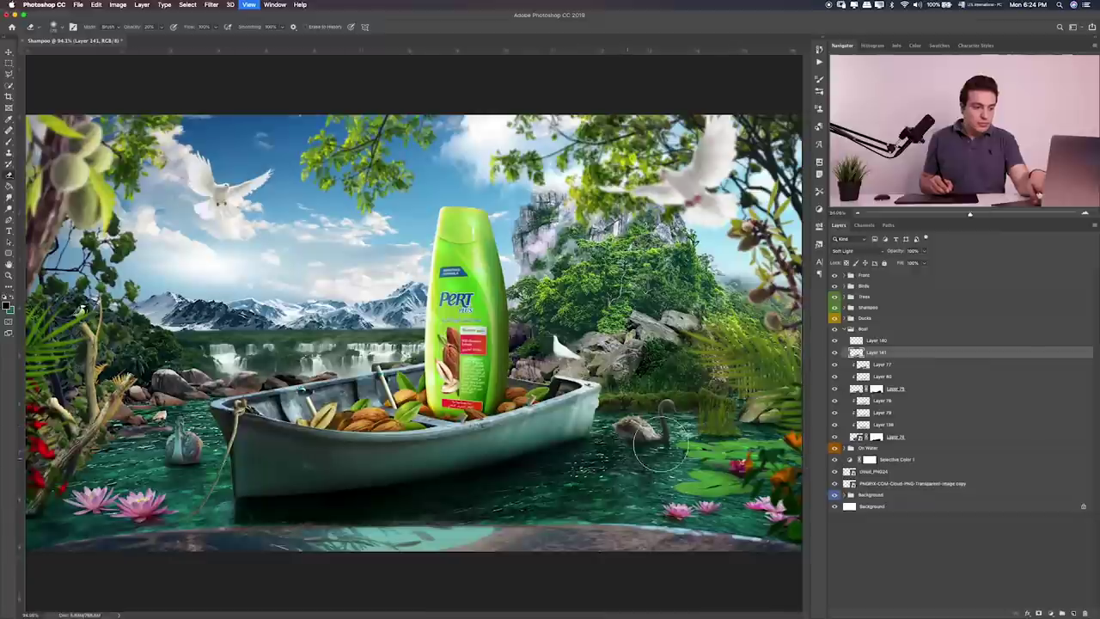
Step: Compare the shading under the boat and lower Layer 141's opacity, then select Layer 77
click(834, 352)
click(834, 352)
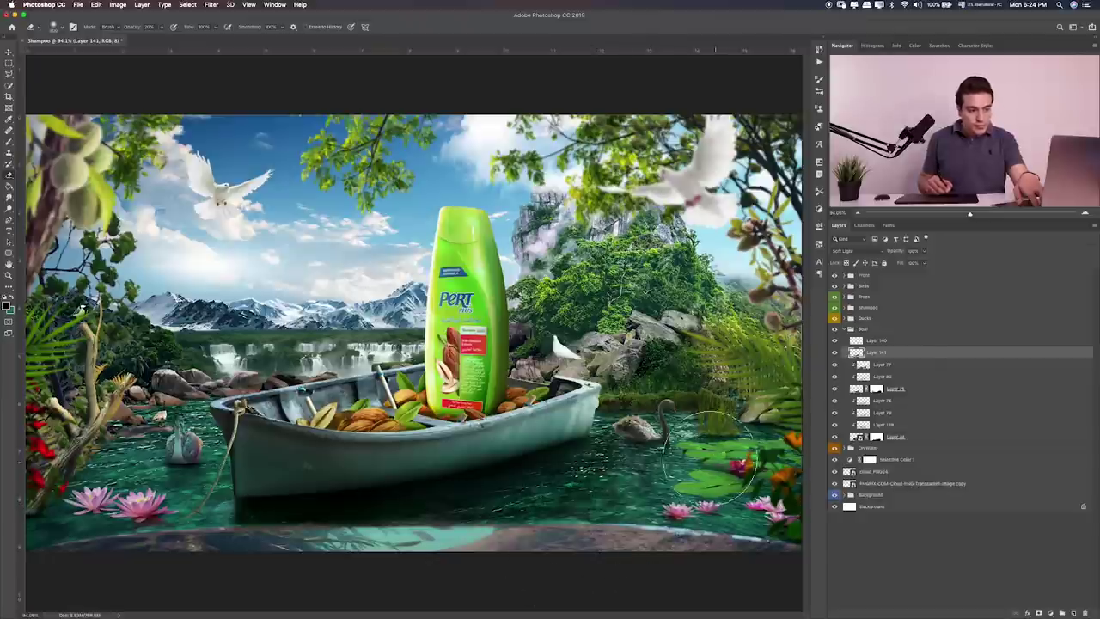
key(bracketright)
key(bracketright)
key(bracketright)
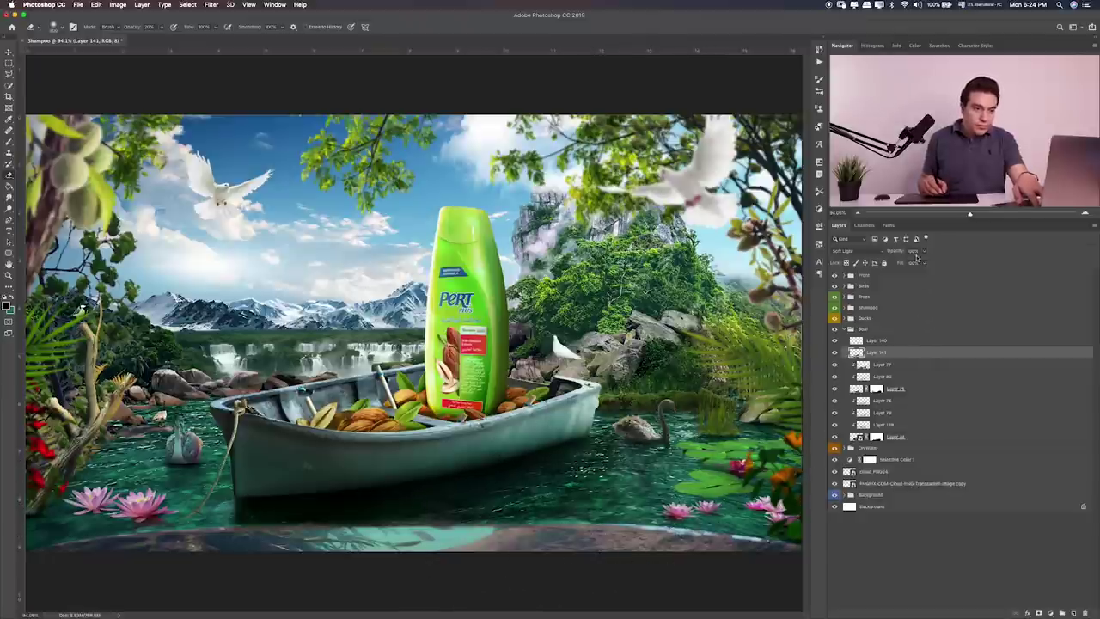
drag(909, 262, 909, 263)
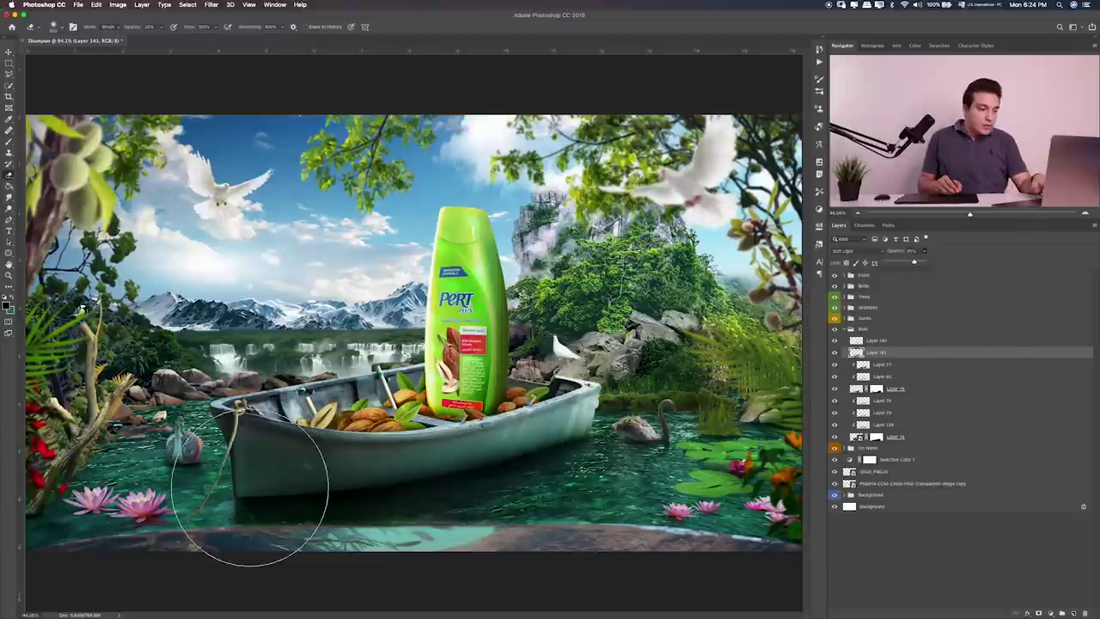
click(228, 494)
drag(228, 494, 356, 467)
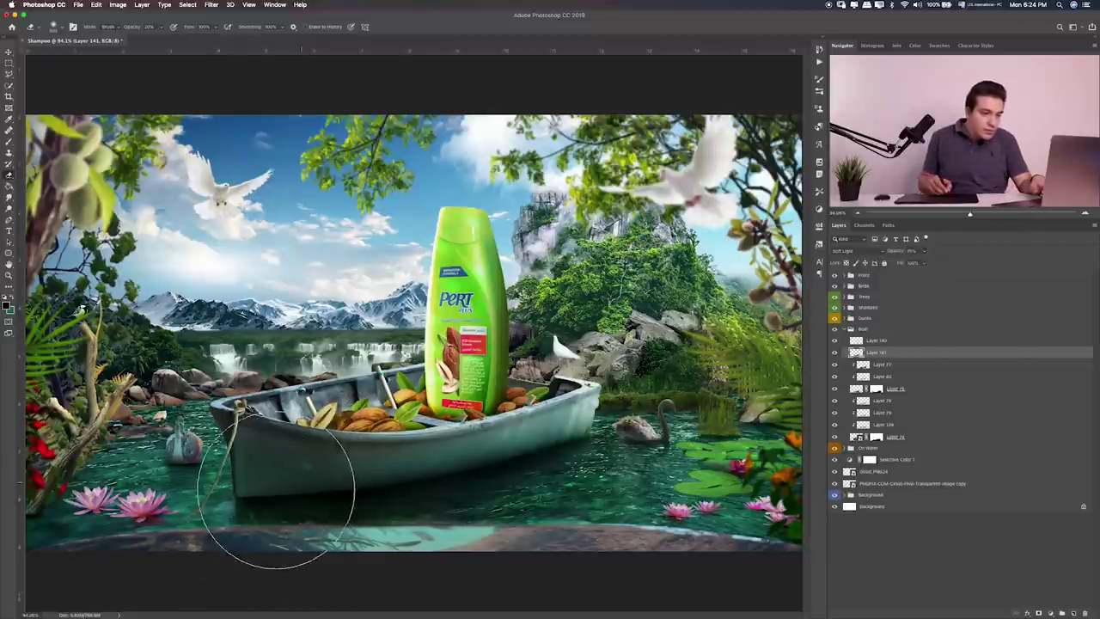
click(876, 367)
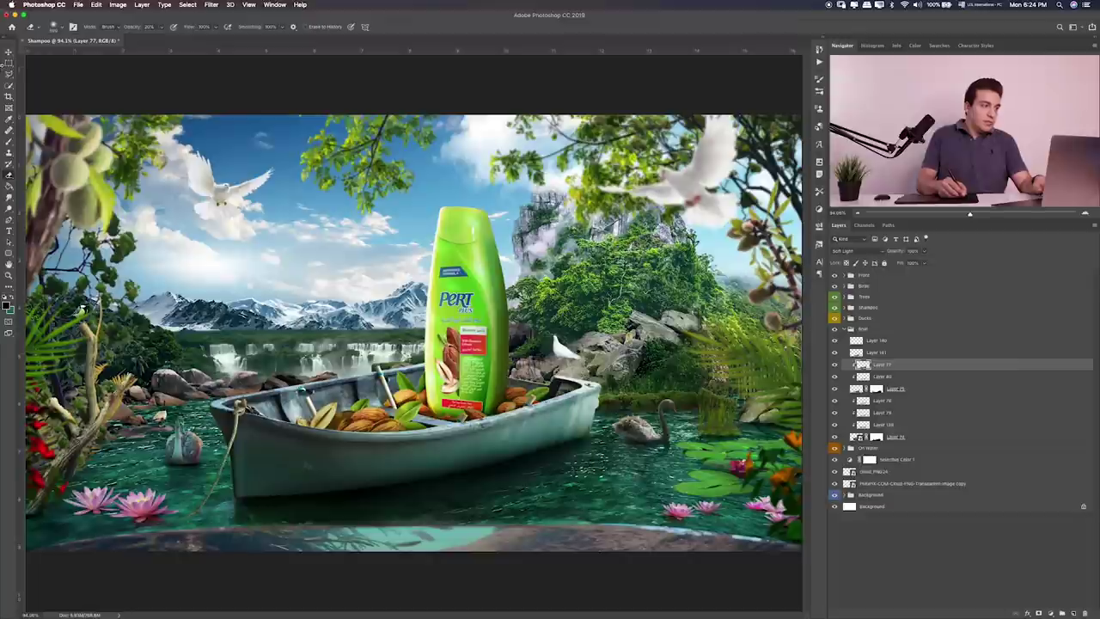
Step: Add a new layer just below Layer 75 and paint a red-orange stroke along the boat's rim
click(9, 63)
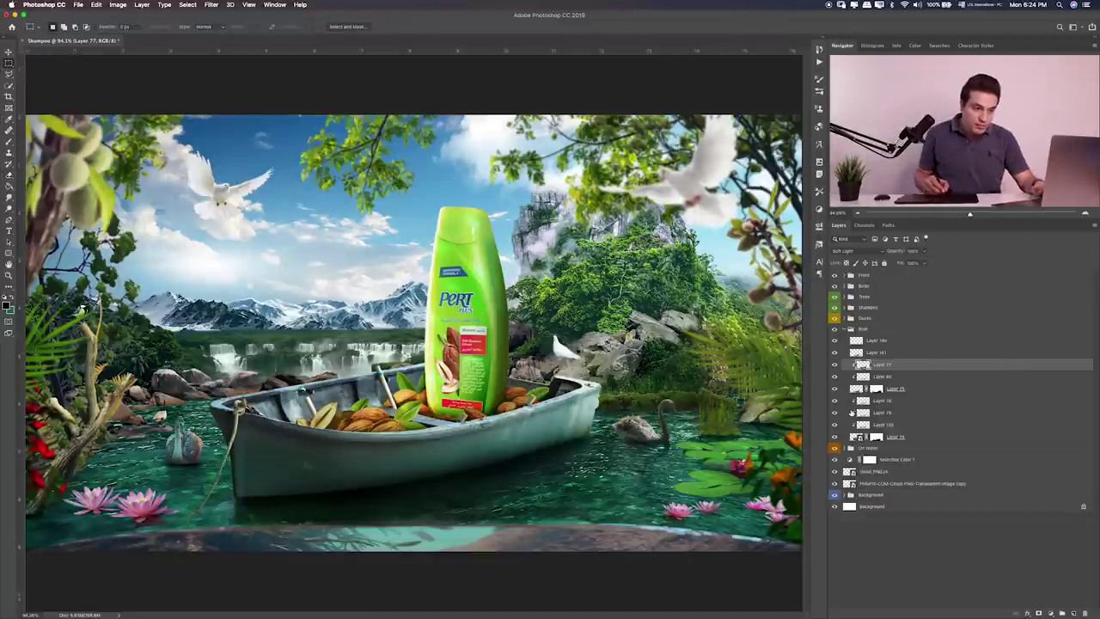
click(906, 437)
click(1073, 613)
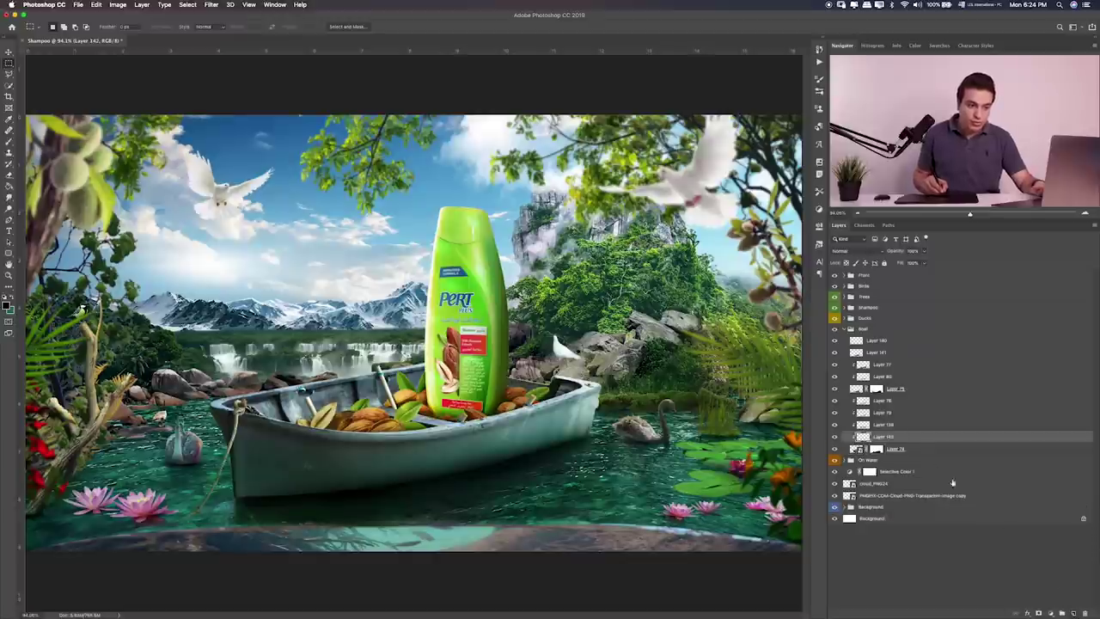
drag(912, 438, 903, 400)
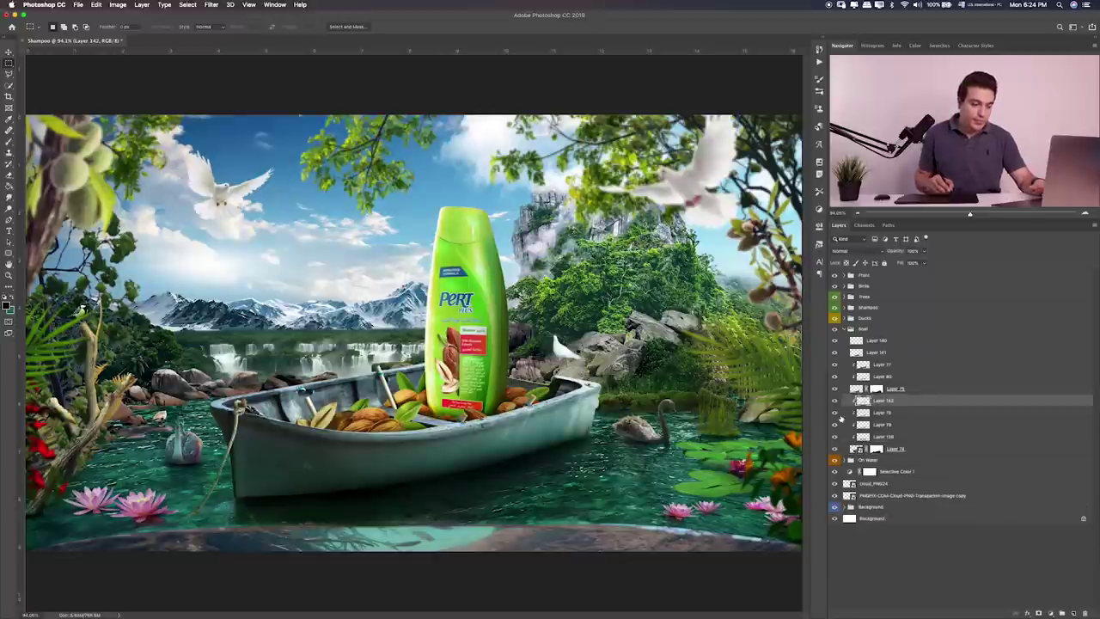
key(b)
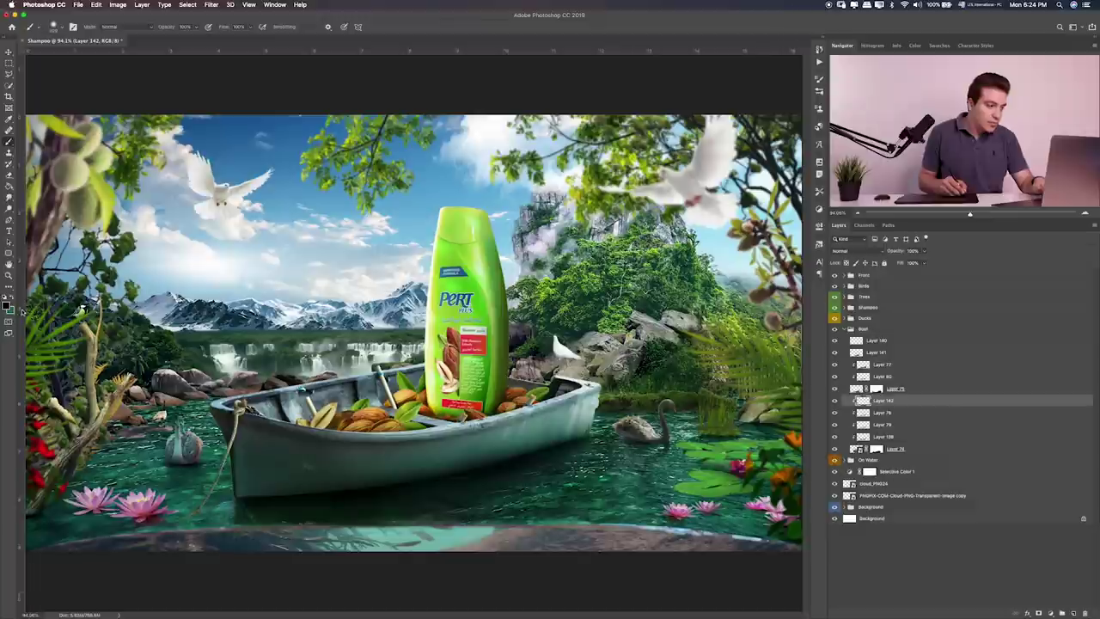
click(7, 307)
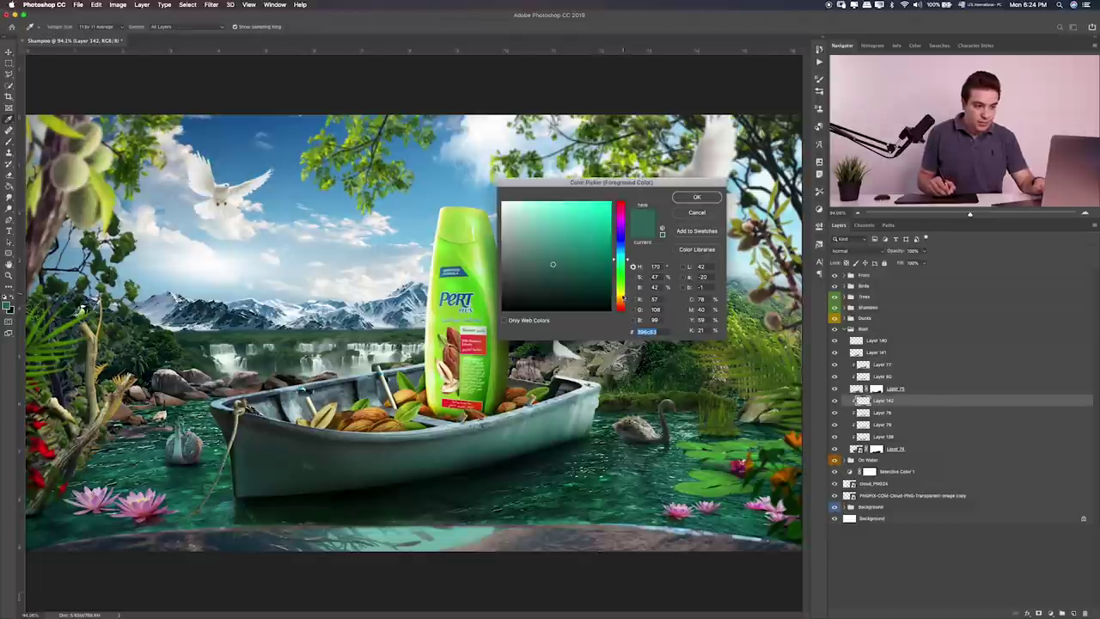
drag(620, 258, 619, 296)
key(Return)
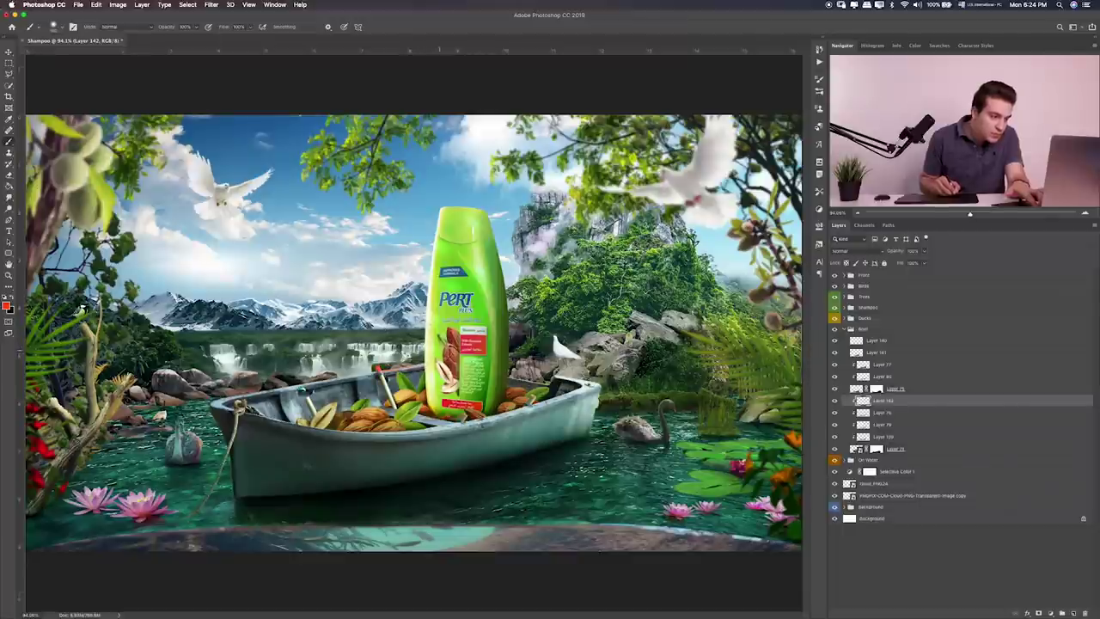
drag(375, 371, 215, 403)
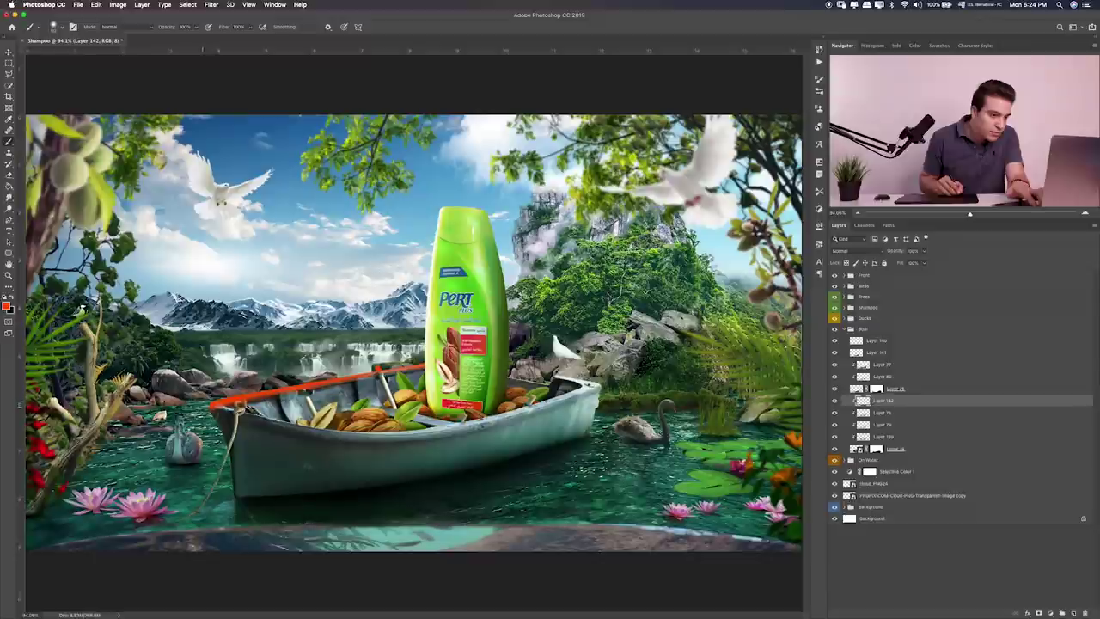
Step: Cycle the rim stroke's blend modes through Lighter Color, Overlay, Soft Light, Linear Dodge and Screen
key(v)
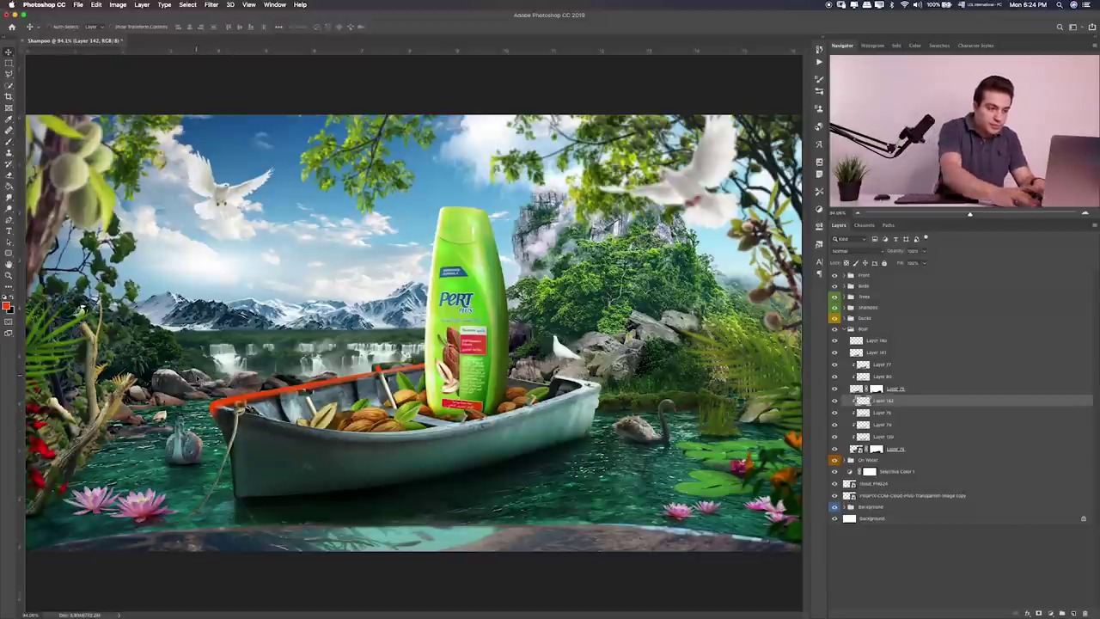
key(shift+equal)
key(shift+equal)
key(shift+equal)
key(shift+equal)
key(shift+equal)
key(shift+equal)
key(shift+equal)
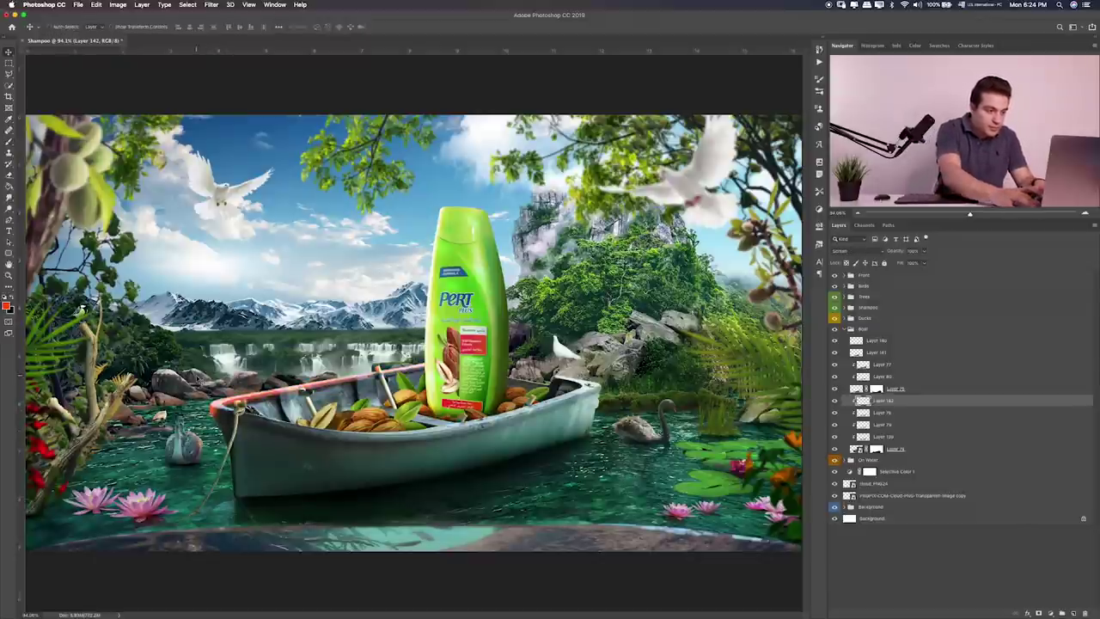
key(shift+equal)
key(shift+equal)
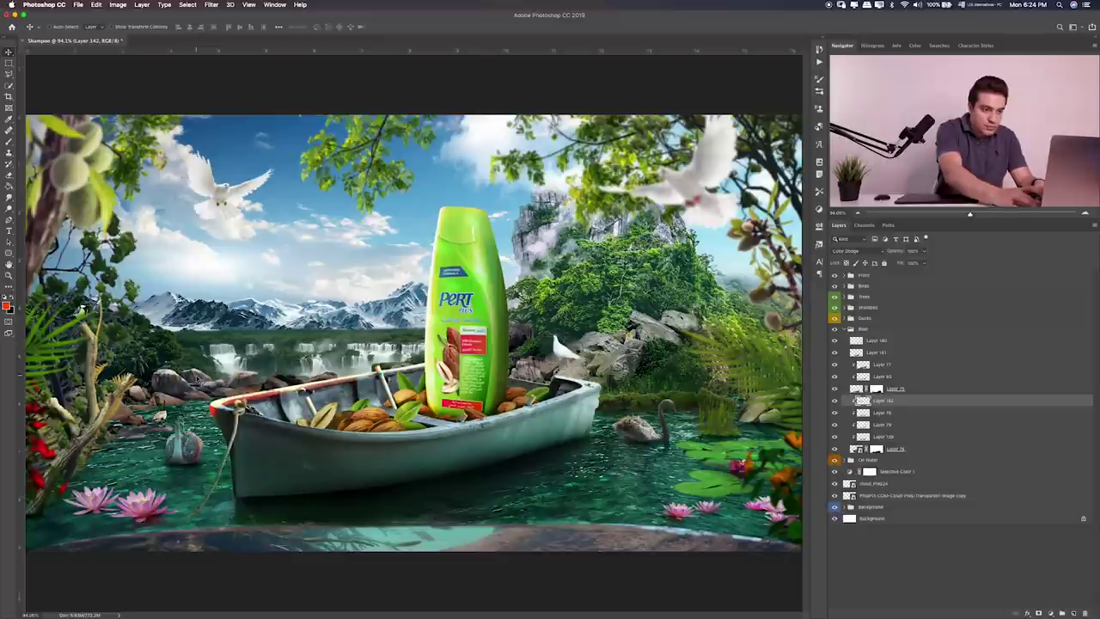
key(shift+equal)
key(shift+equal)
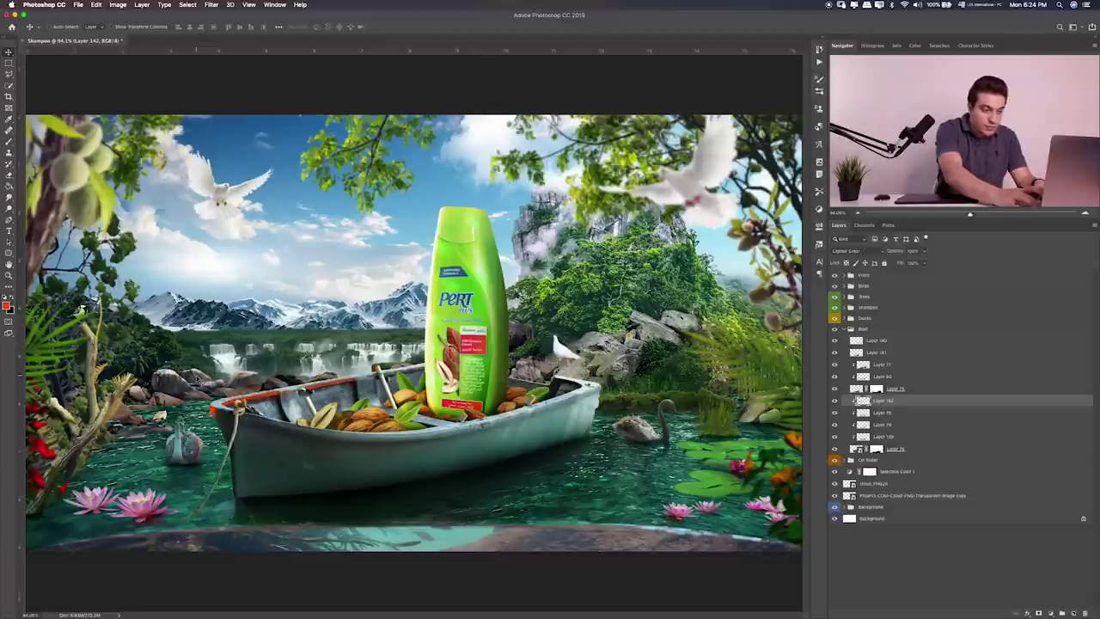
key(shift+minus)
key(shift+minus)
key(shift+minus)
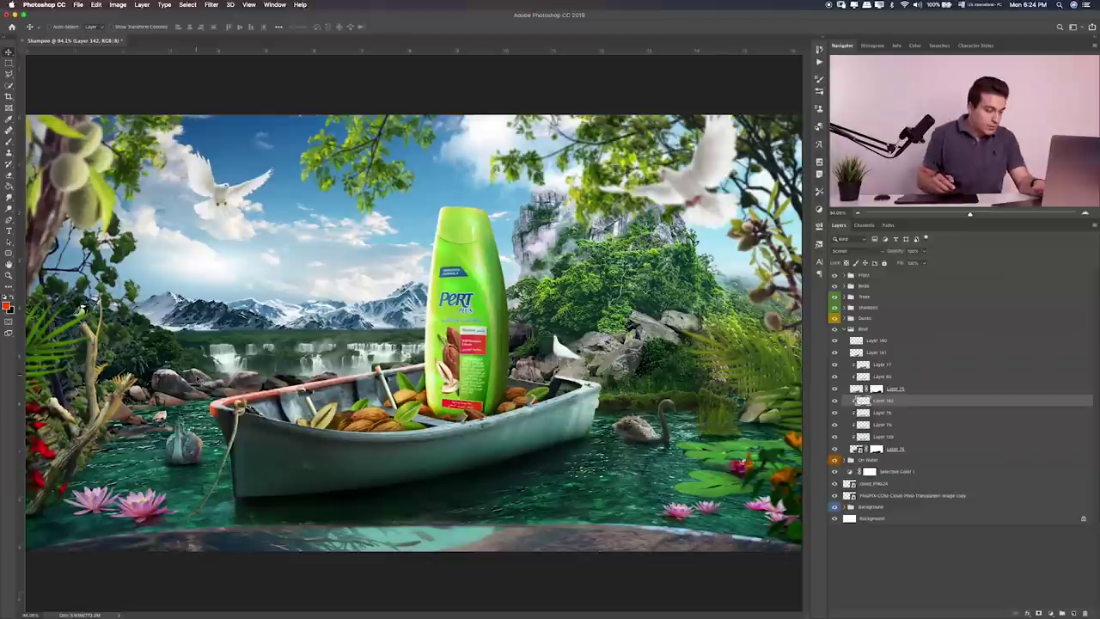
key(shift+equal)
key(shift+equal)
key(shift+equal)
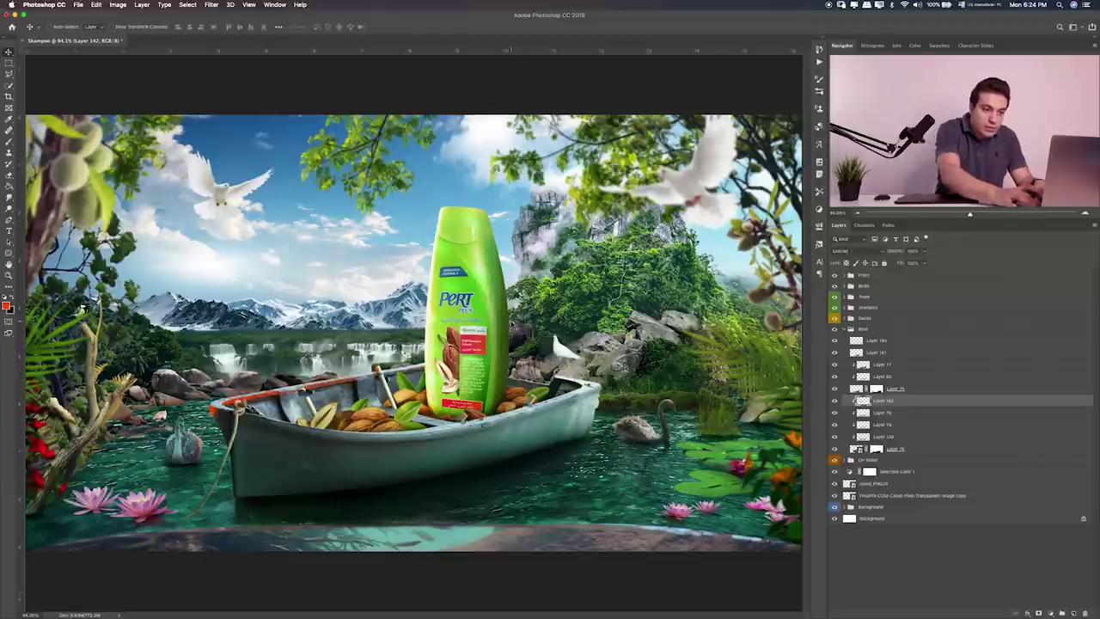
key(shift+equal)
key(shift+minus)
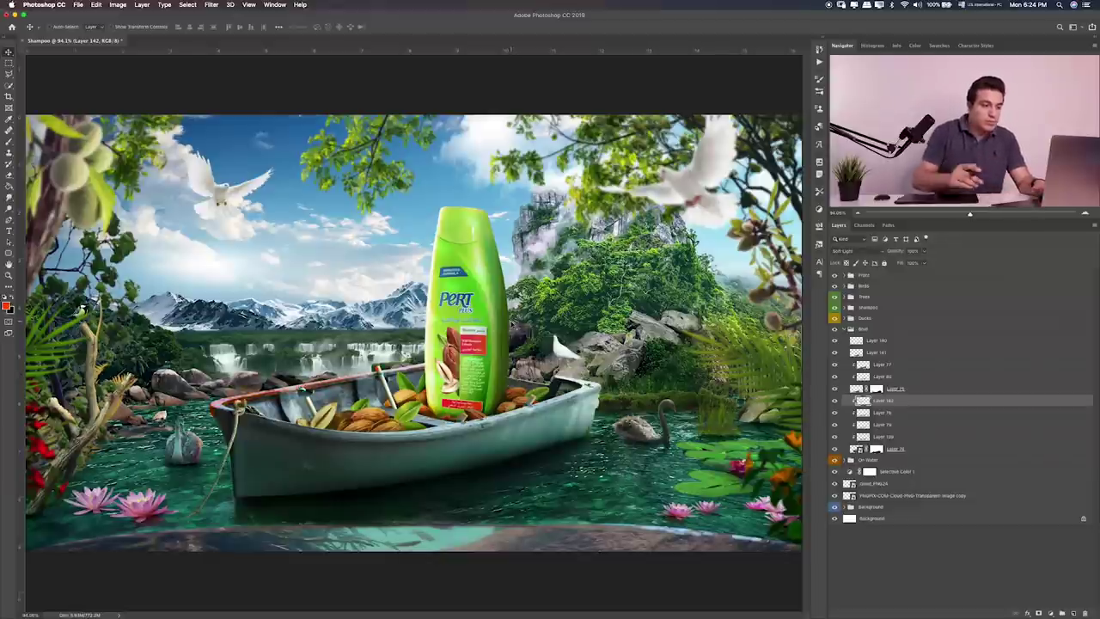
key(shift+minus)
key(shift+minus)
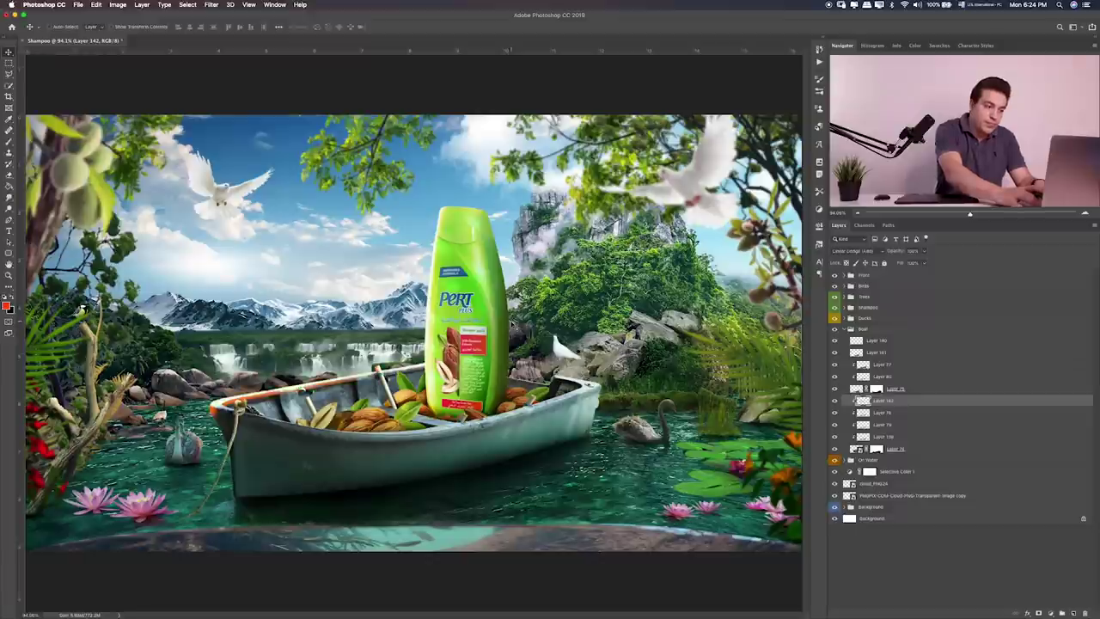
key(shift+minus)
key(shift+plus)
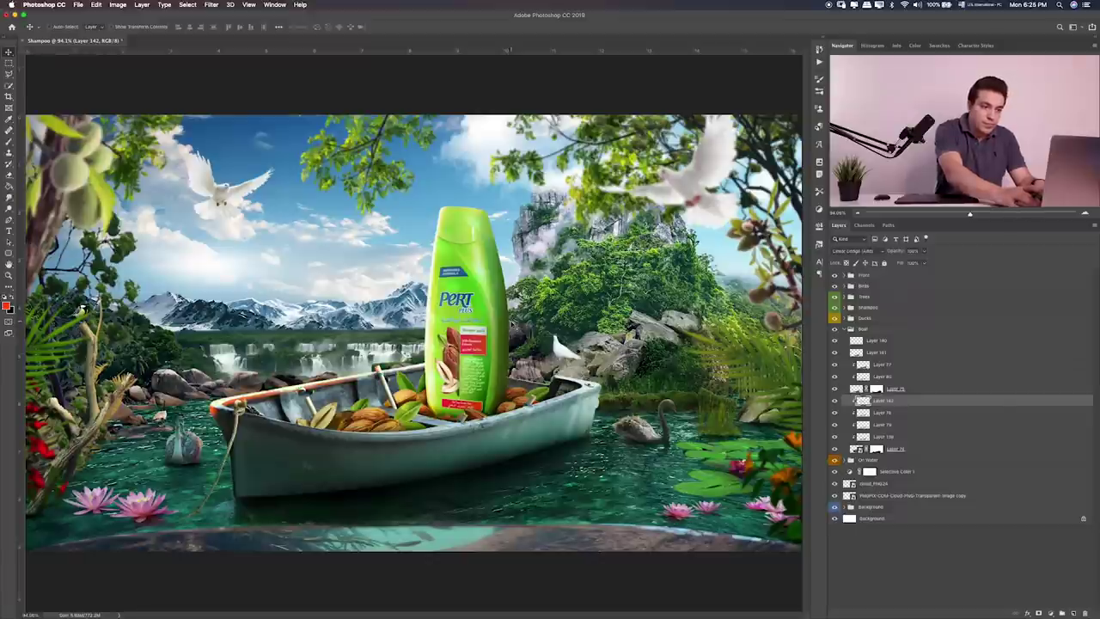
key(shift+minus)
key(shift+minus)
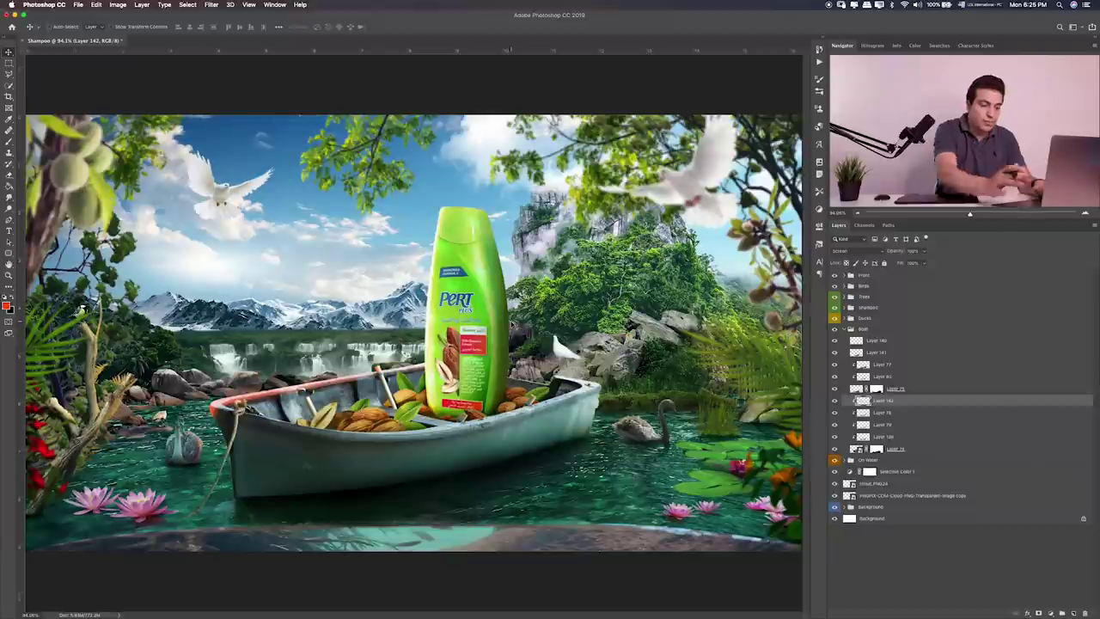
Step: Try an extra orange glow stroke along the boat's inner rim, then undo it
key(e)
key(b)
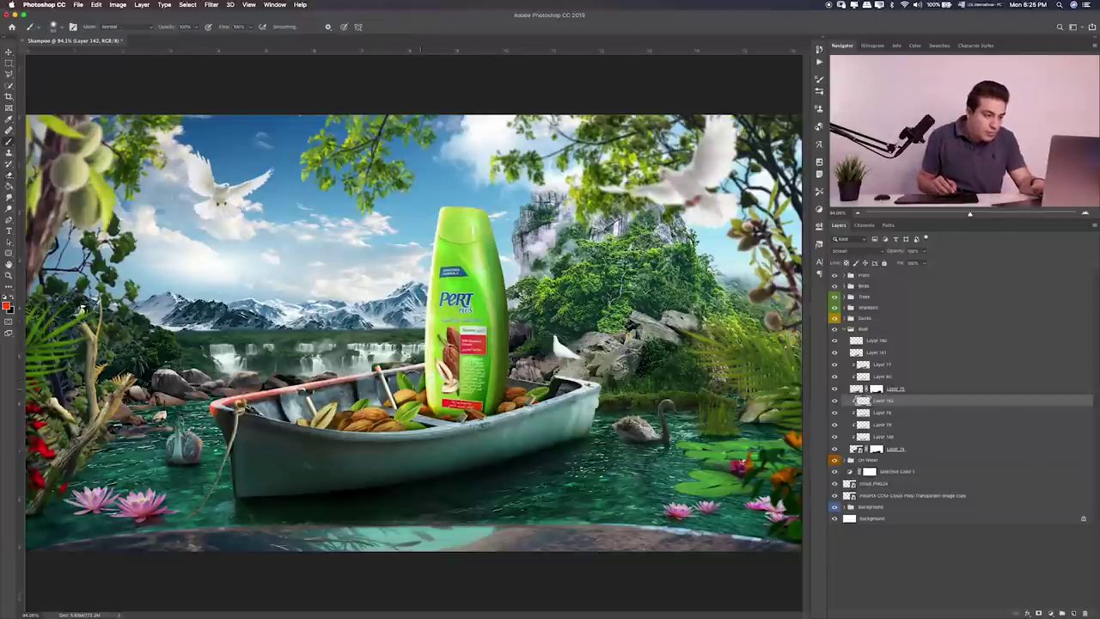
mouse_move(320, 388)
mouse_down()
mouse_move(413, 372)
mouse_move(258, 392)
mouse_move(221, 463)
mouse_up()
key(ctrl+z)
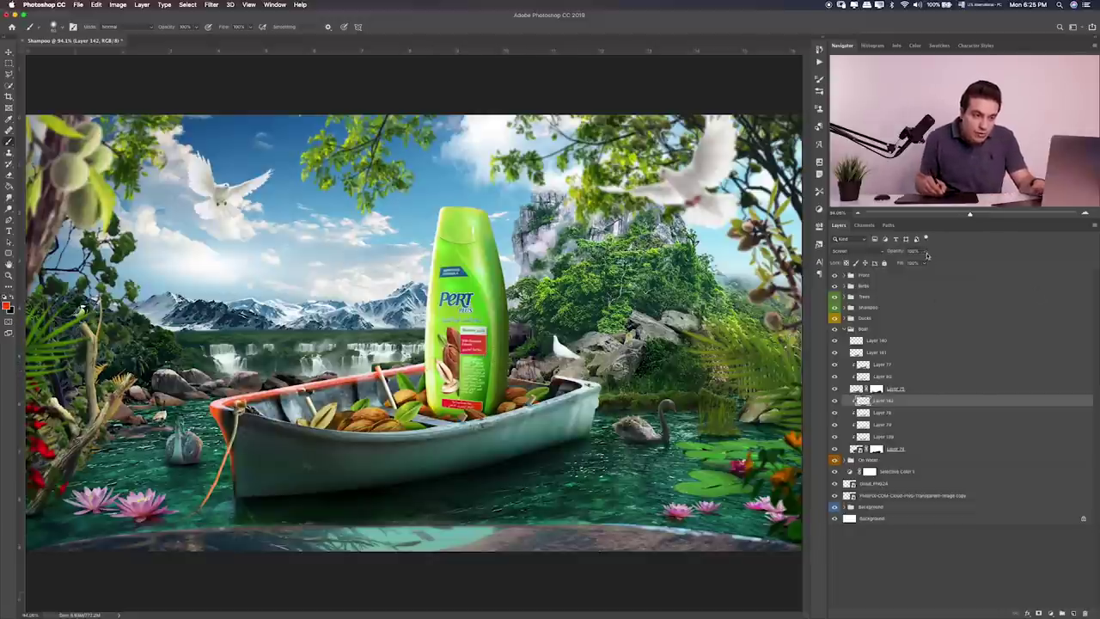
Step: Lower the rim glow layer to 59% opacity and apply a 27.5-pixel Gaussian Blur
drag(926, 256, 908, 261)
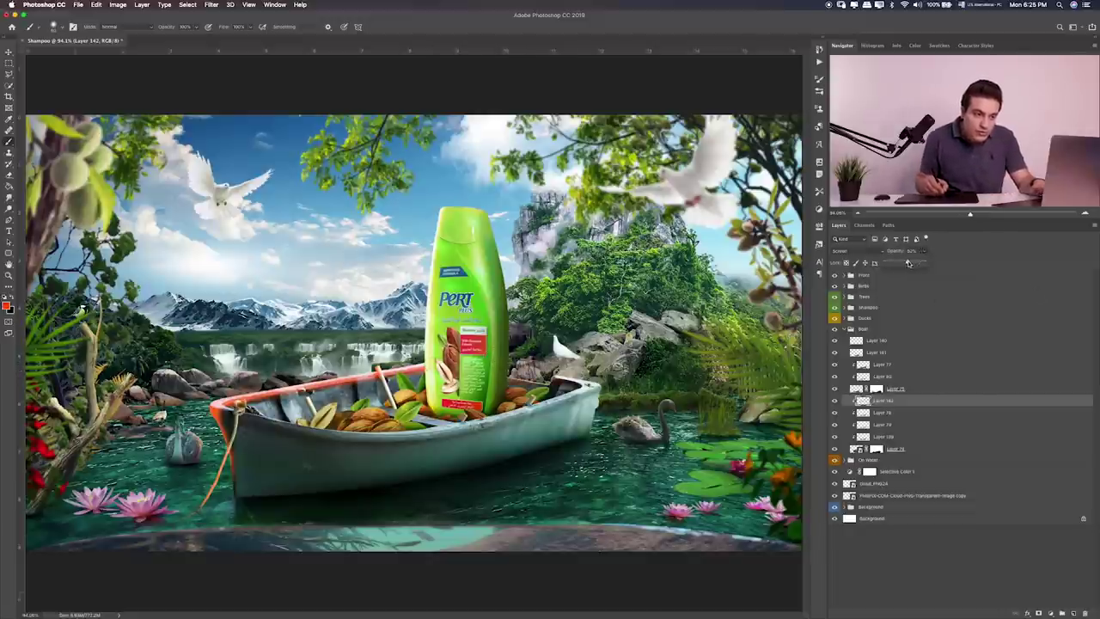
click(212, 4)
click(386, 151)
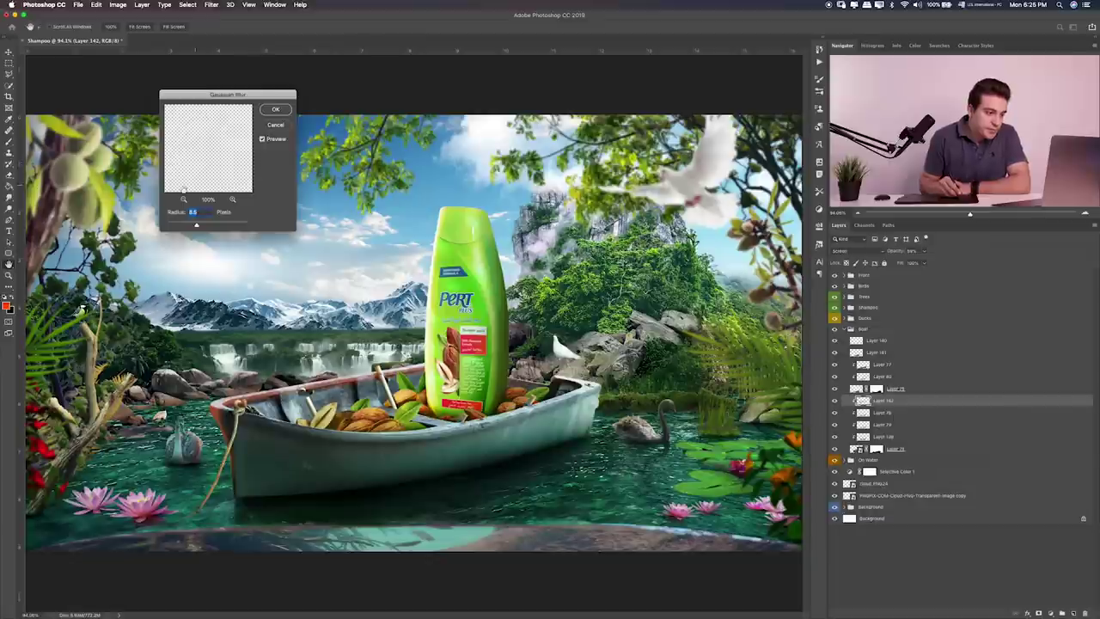
drag(199, 226, 205, 226)
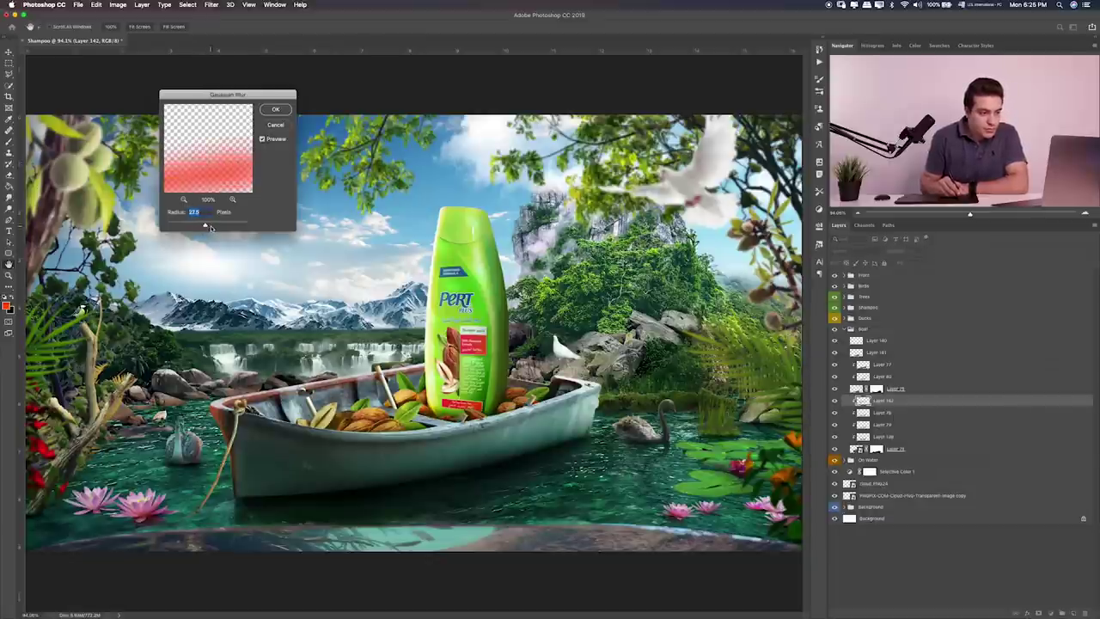
click(275, 110)
Step: Toggle Layer 142's visibility to compare the glow, then collapse the Boat group
key(b)
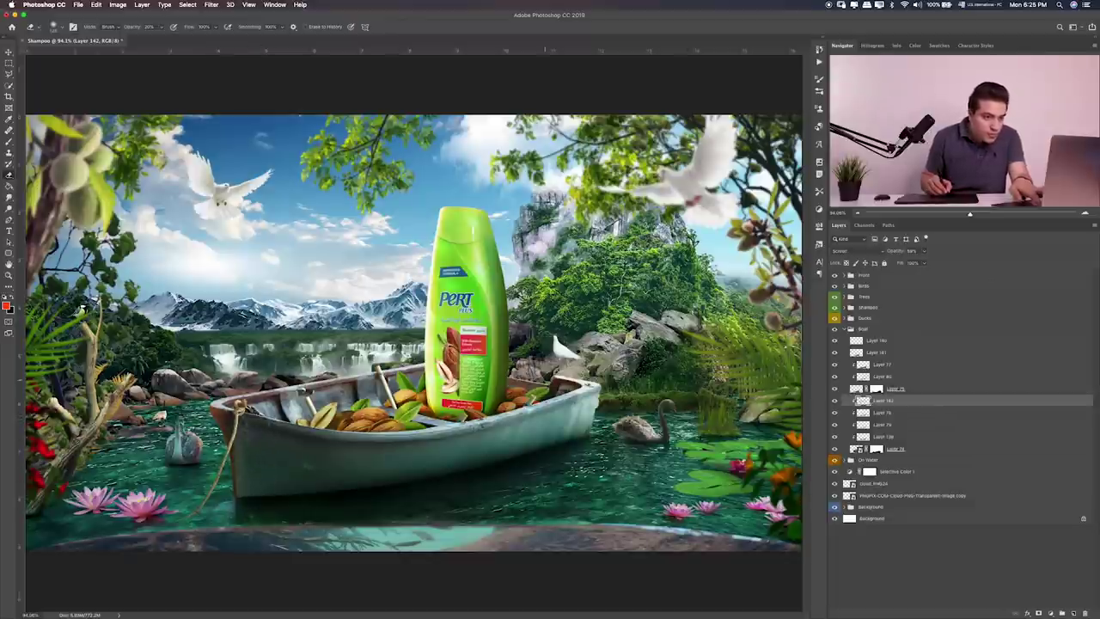
click(833, 401)
click(833, 401)
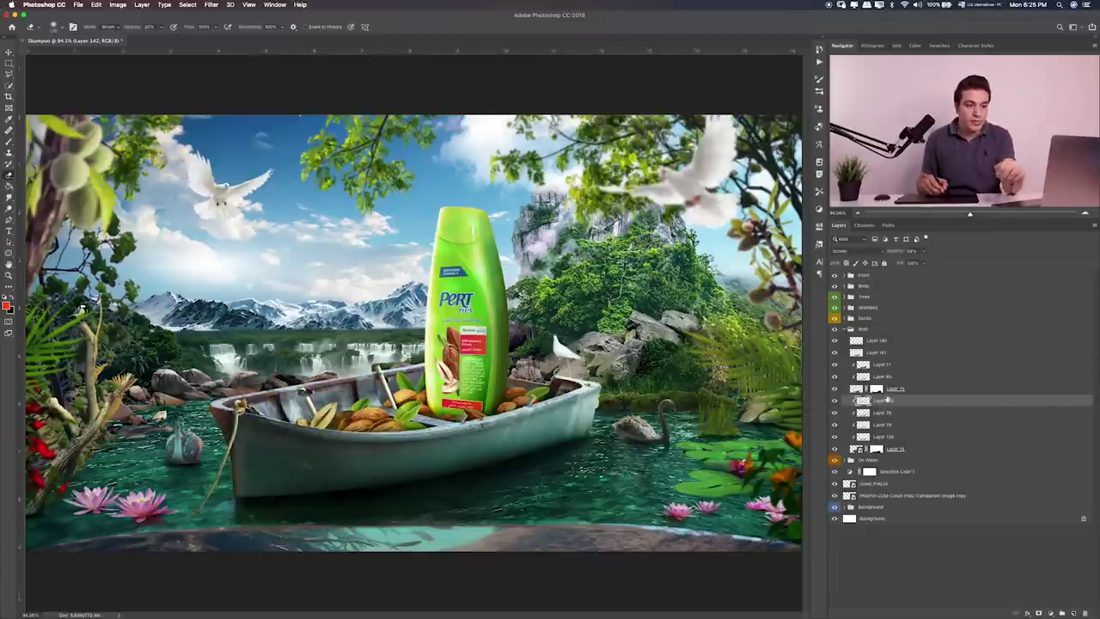
click(846, 329)
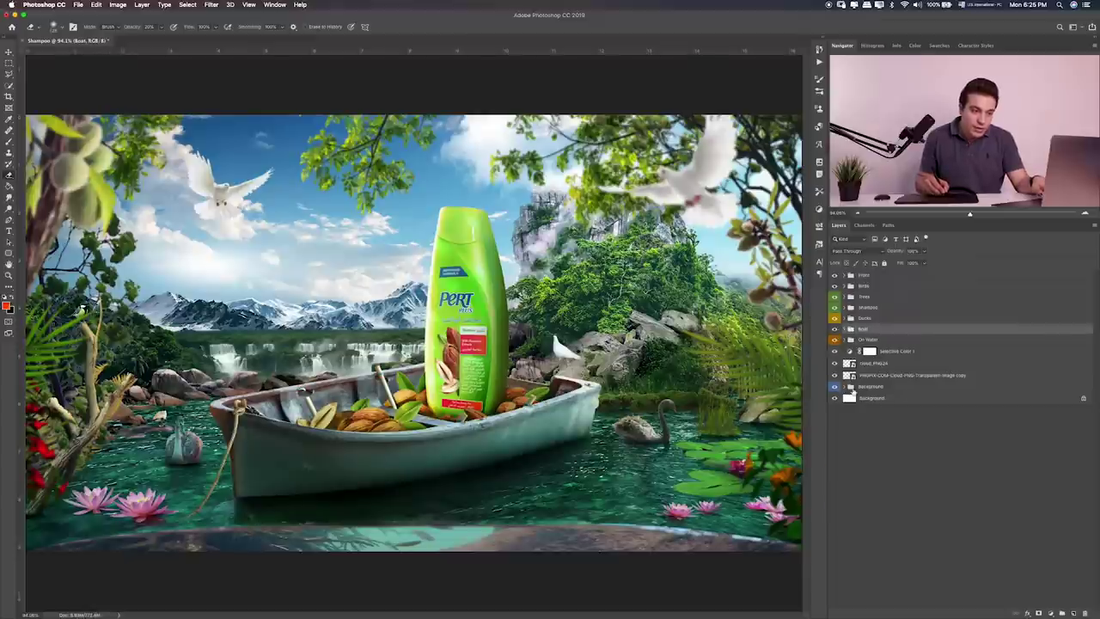
Step: Add a new layer above the Background group and paint a red-orange dab over the mountains
click(850, 386)
click(1073, 612)
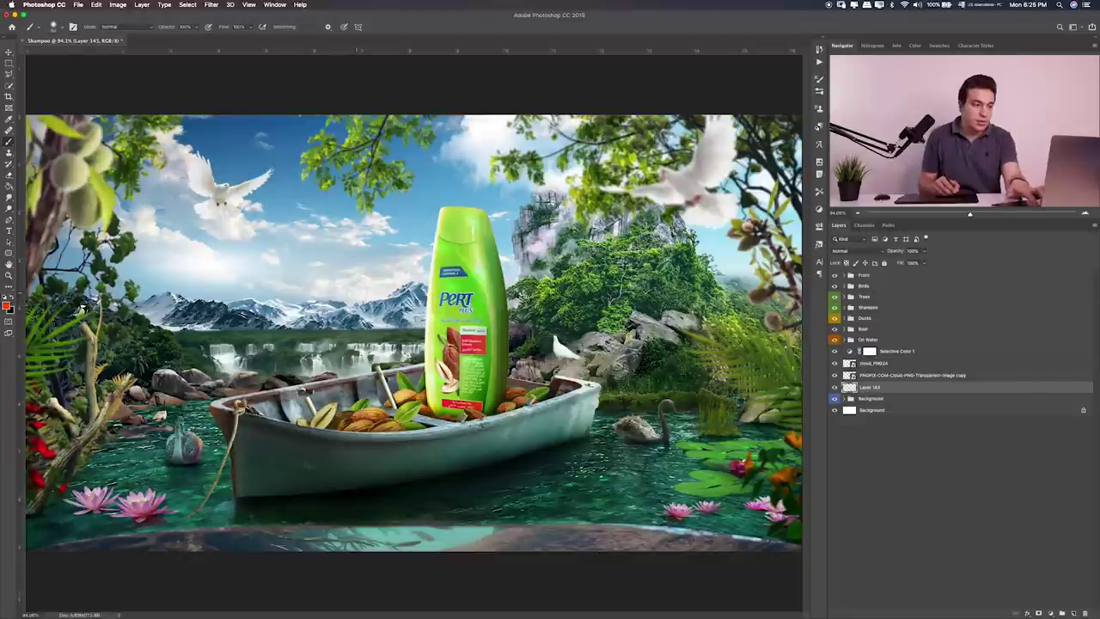
click(303, 290)
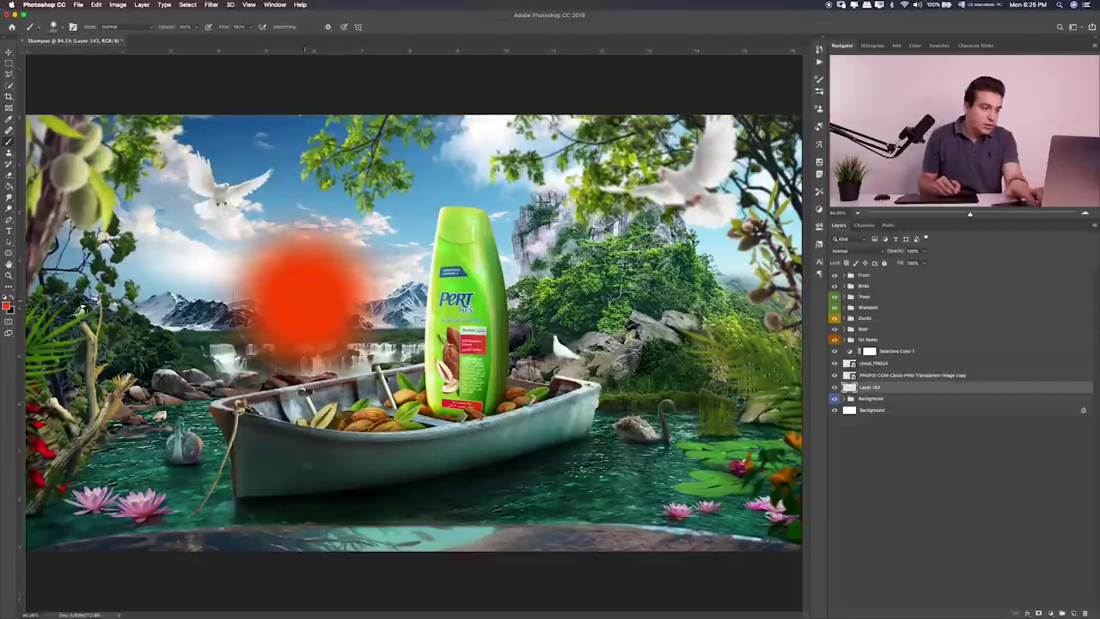
click(300, 297)
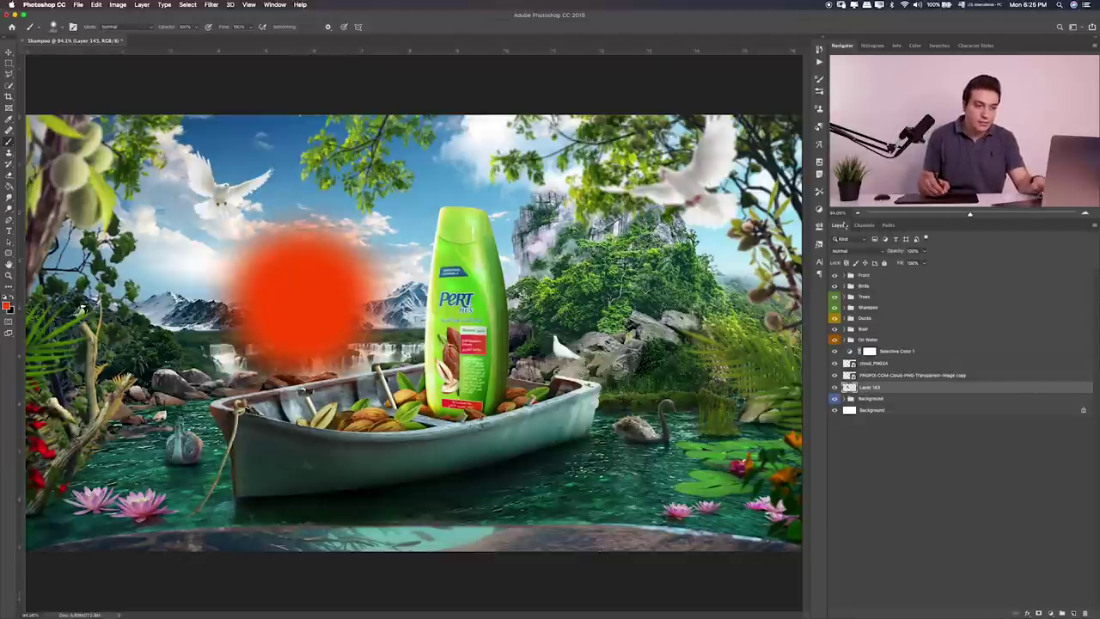
Step: Set the dab layer to Screen and stretch it wide across the mountains with Free Transform
click(851, 250)
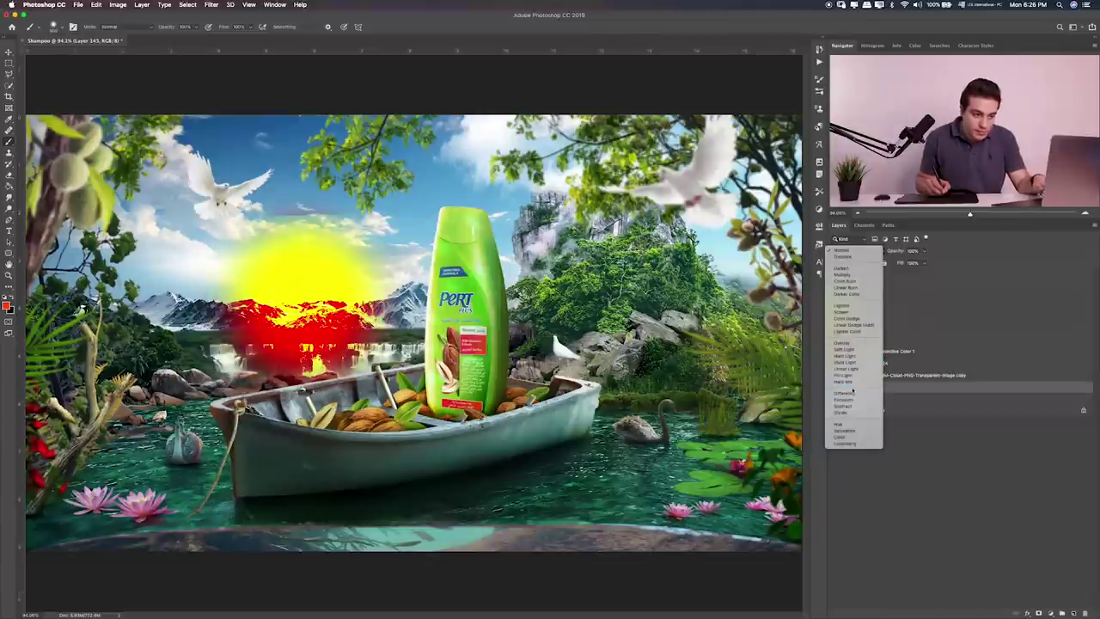
click(847, 311)
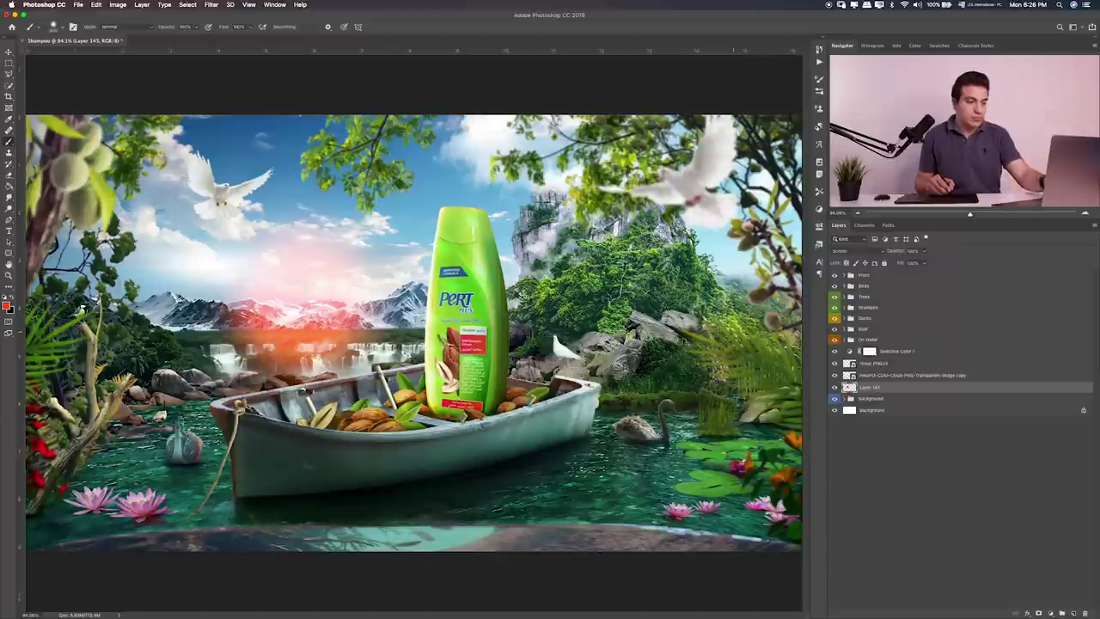
key(ctrl+t)
drag(424, 301, 739, 301)
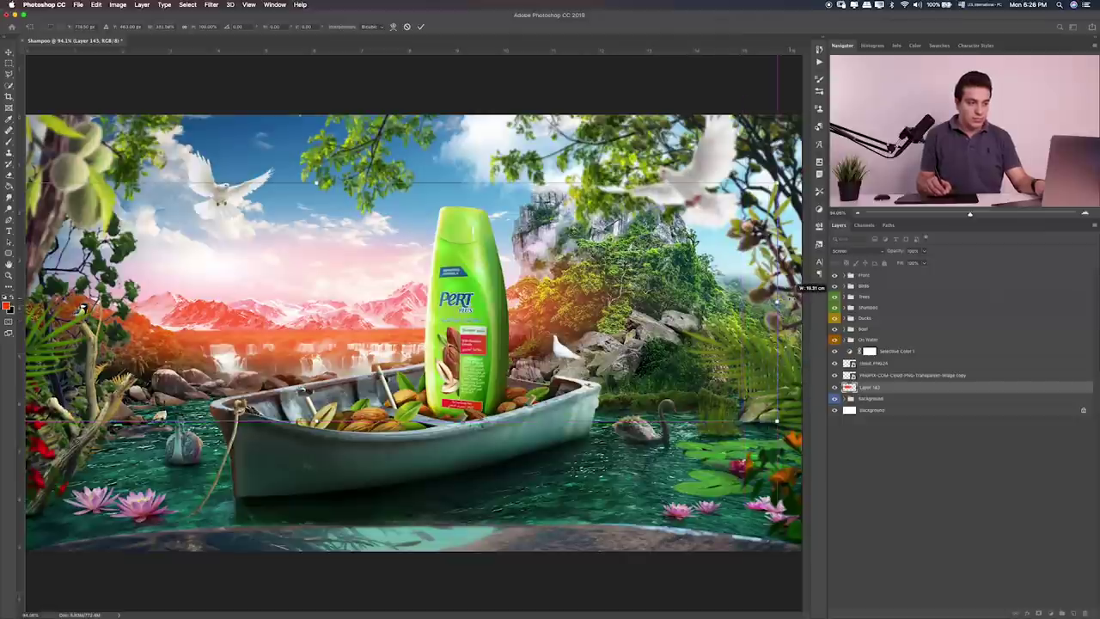
drag(739, 301, 768, 295)
key(Return)
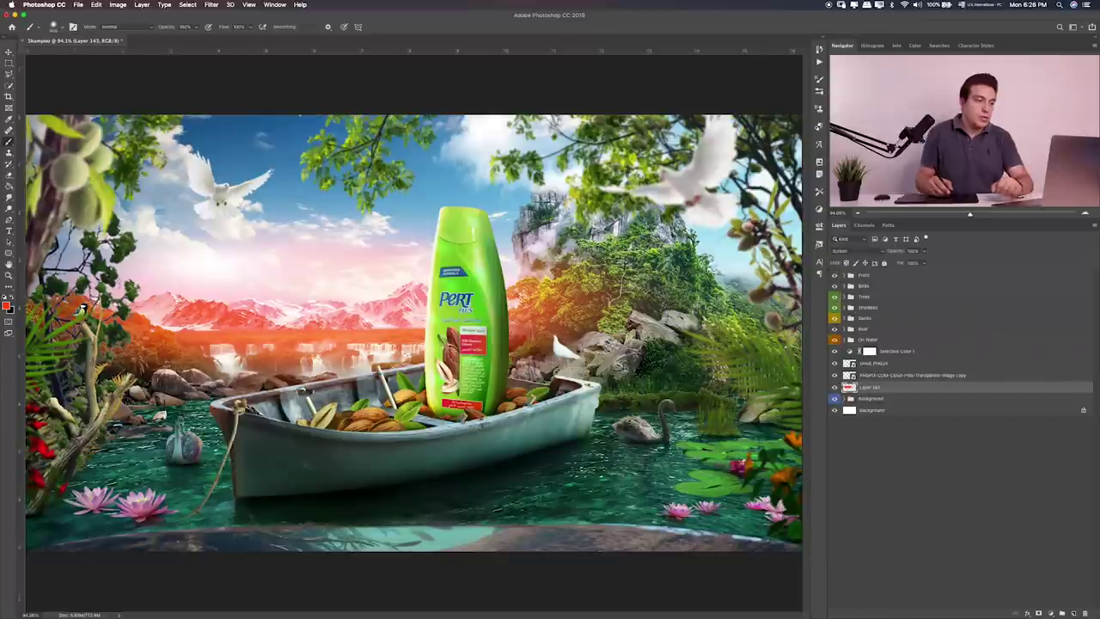
click(216, 6)
mouse_move(215, 107)
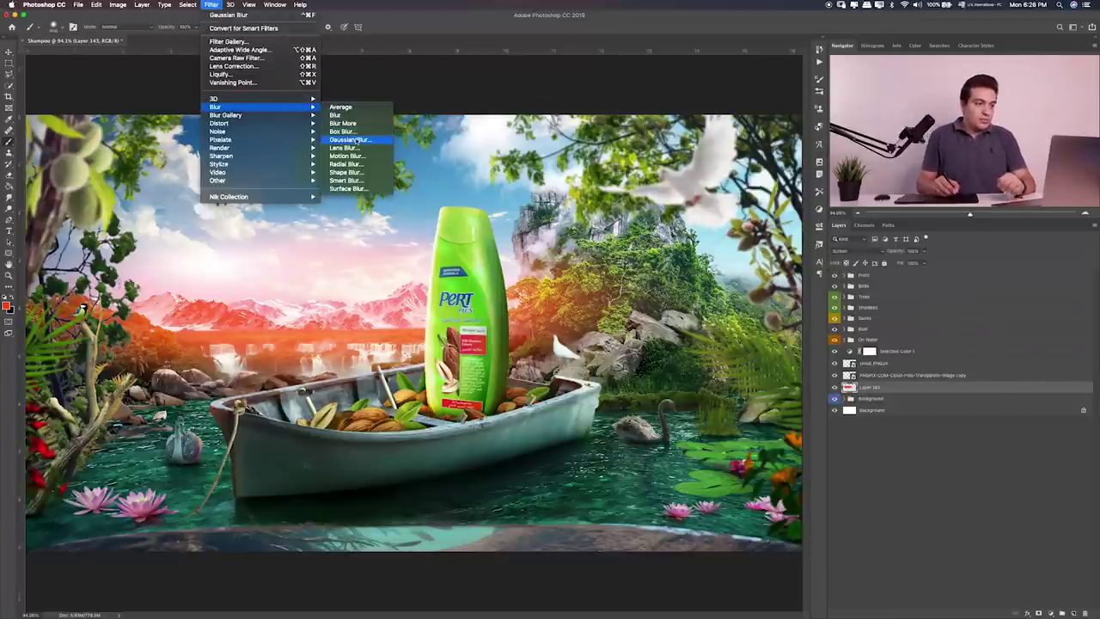
Step: Apply a roughly 123-pixel Gaussian Blur to the orange glow, then switch to the Items folder
click(348, 139)
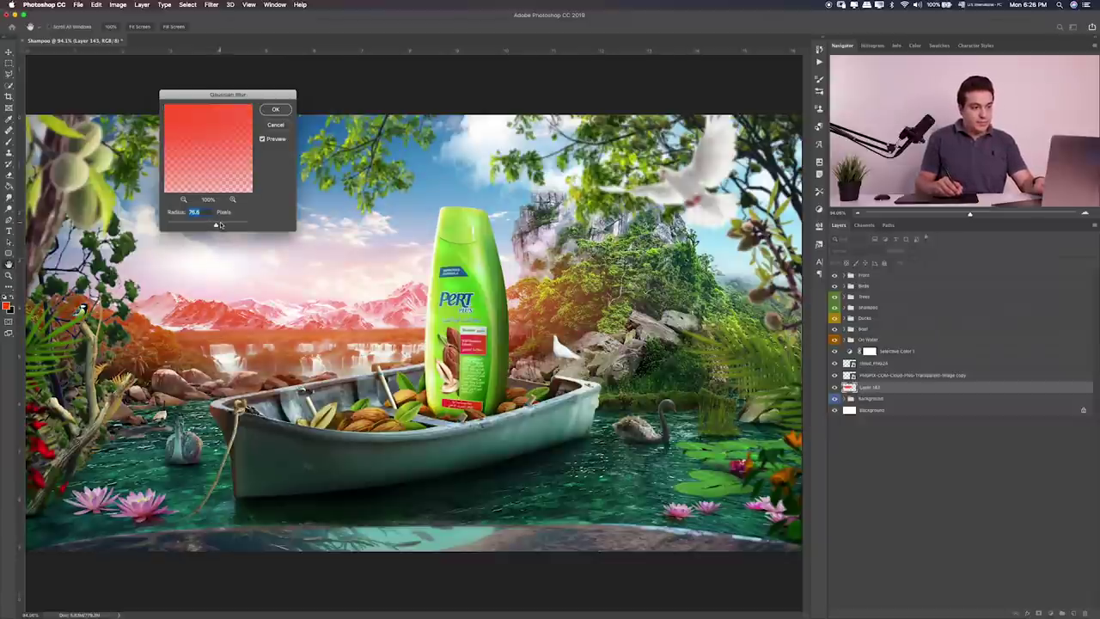
drag(222, 224, 224, 225)
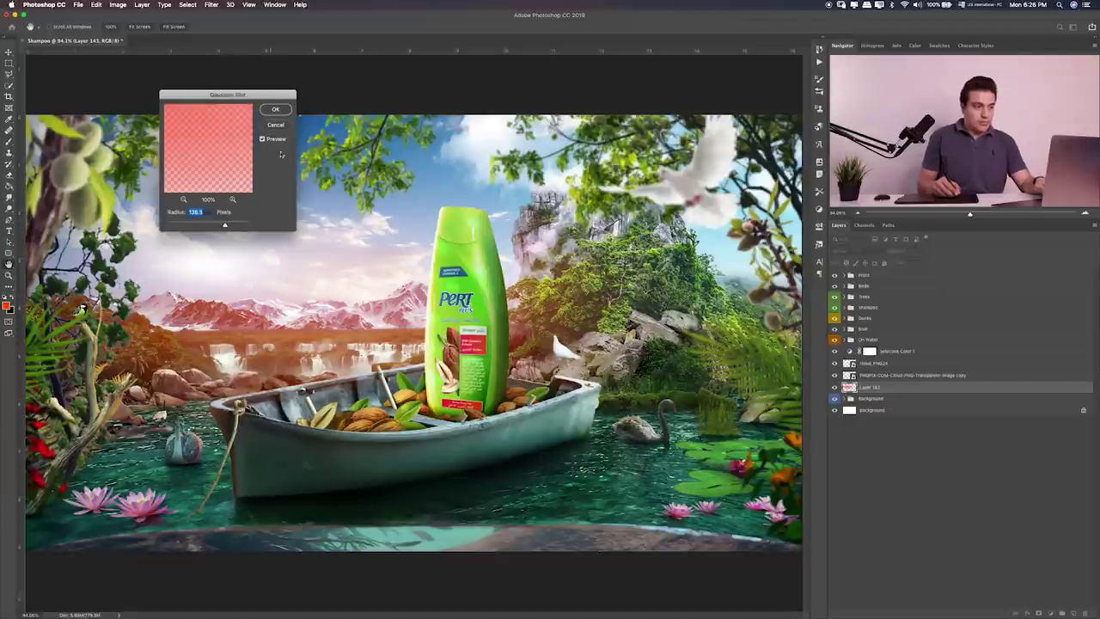
click(275, 109)
click(9, 63)
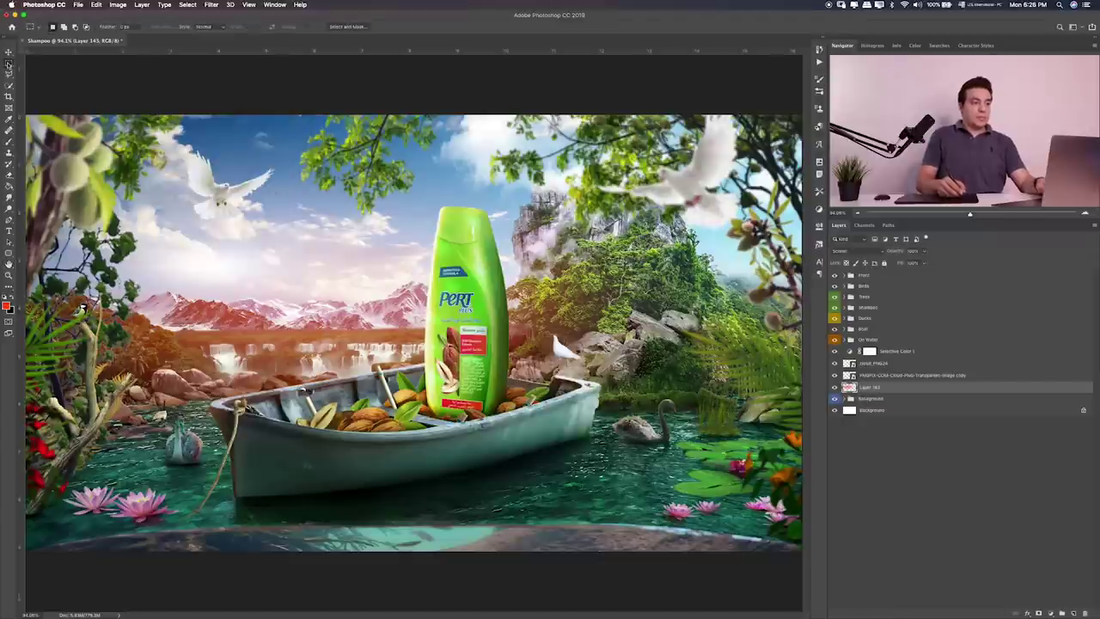
key(super+Tab)
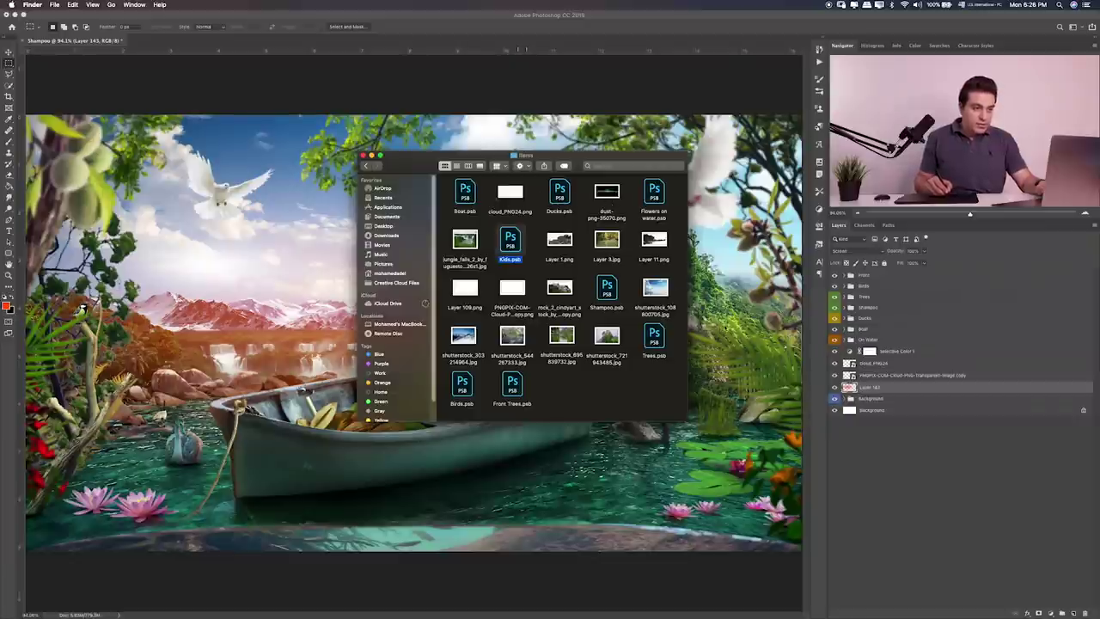
Step: Quick Look Kids.psb and the cloud files, then drag Layer 109.png onto the Photoshop canvas
key(space)
key(space)
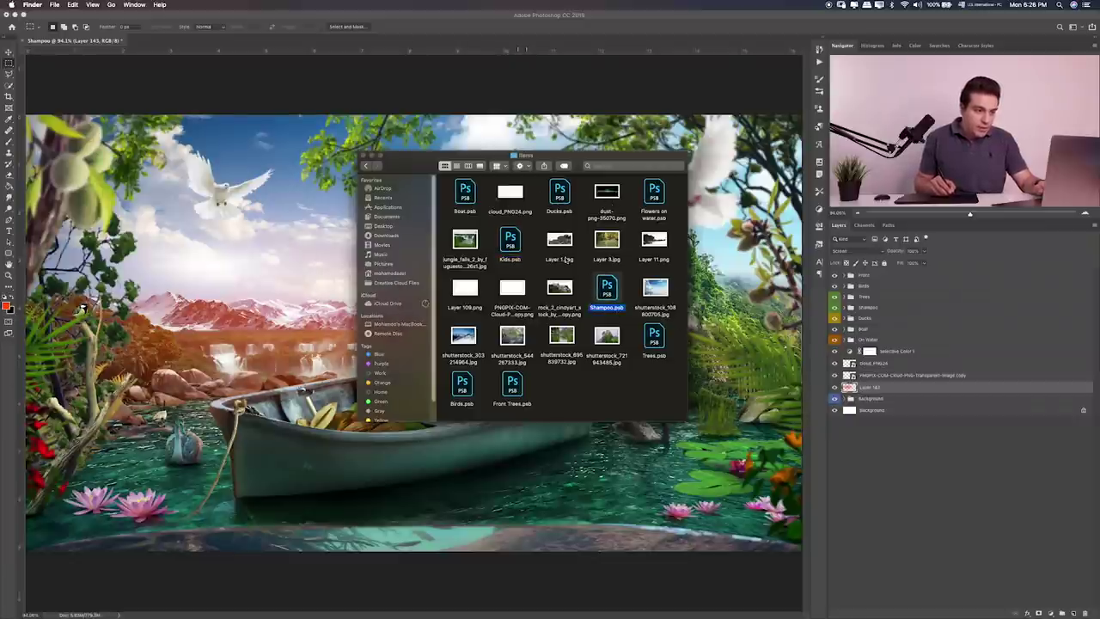
click(508, 195)
key(space)
key(space)
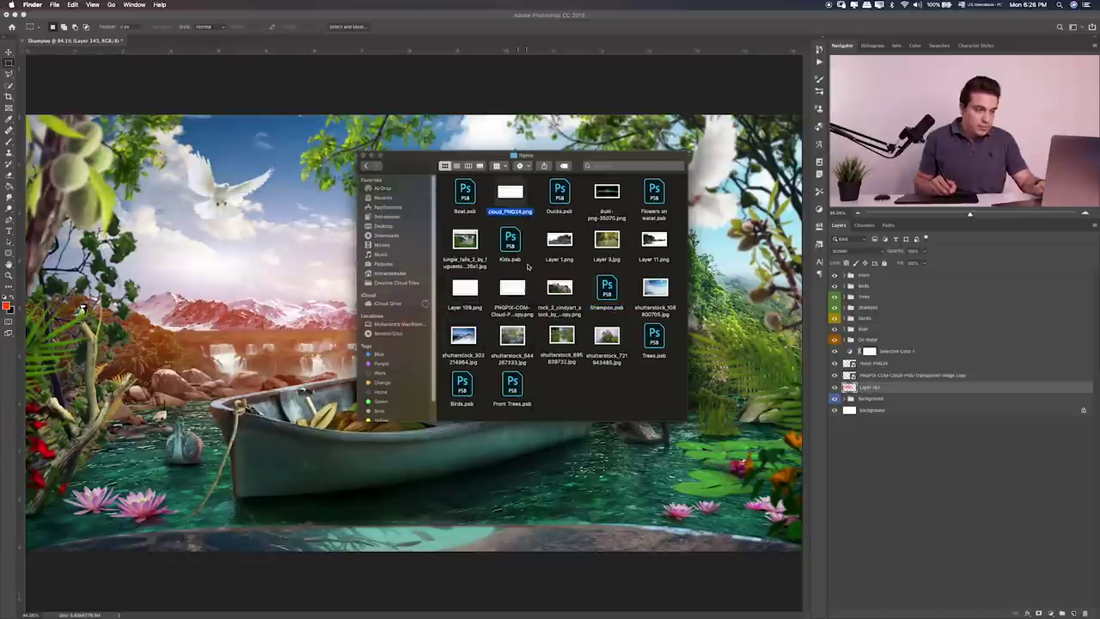
click(502, 298)
key(space)
key(space)
click(465, 291)
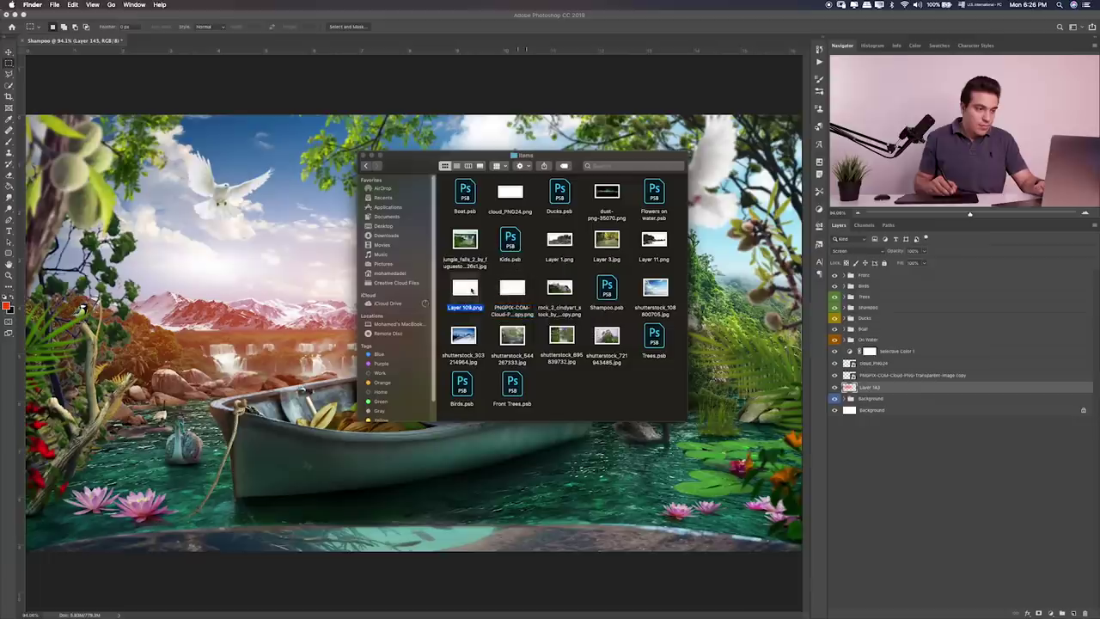
key(space)
key(space)
mouse_move(465, 290)
mouse_down()
mouse_move(479, 298)
mouse_move(233, 274)
mouse_up()
Step: Place the Layer 109 light rays, move them toward the upper-left sky, and add an empty layer
key(Return)
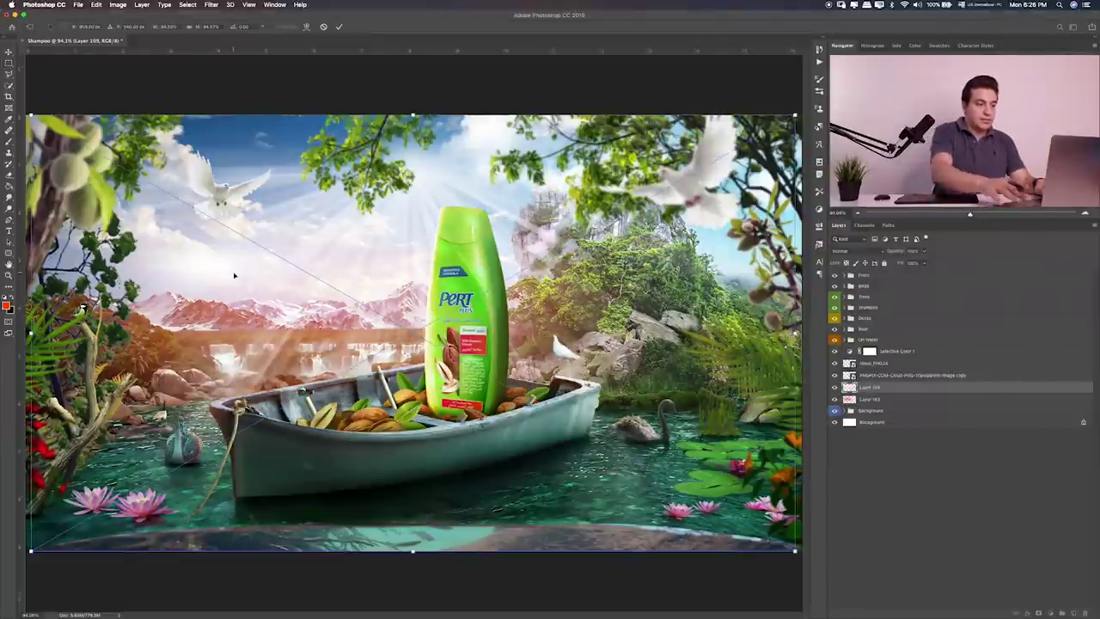
key(v)
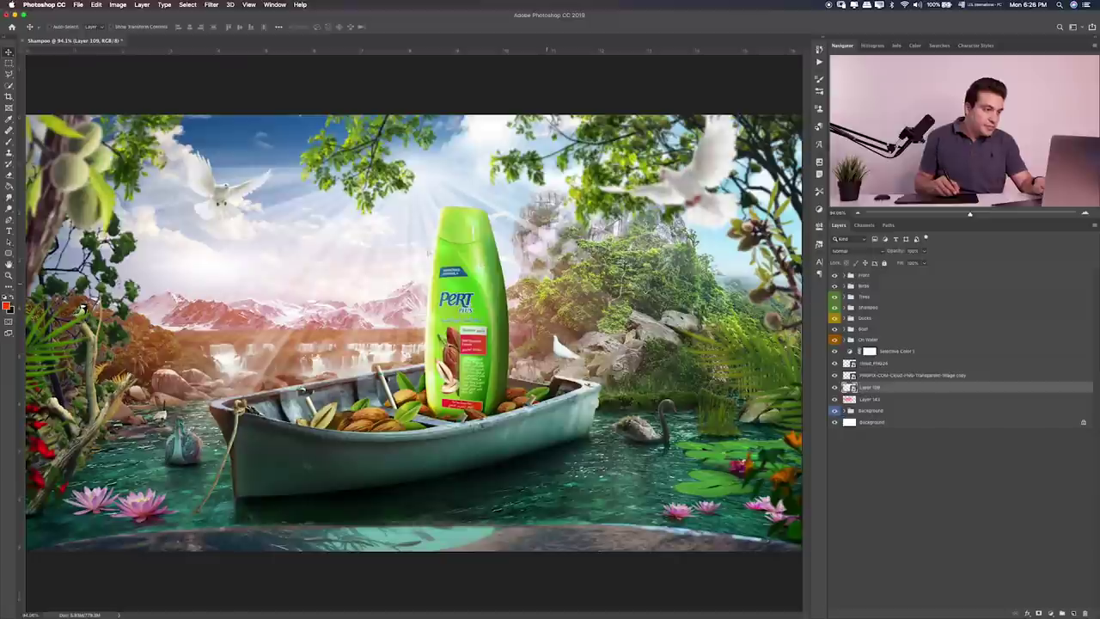
mouse_move(596, 237)
mouse_down()
mouse_move(226, 196)
mouse_move(268, 183)
mouse_up()
drag(296, 229, 319, 214)
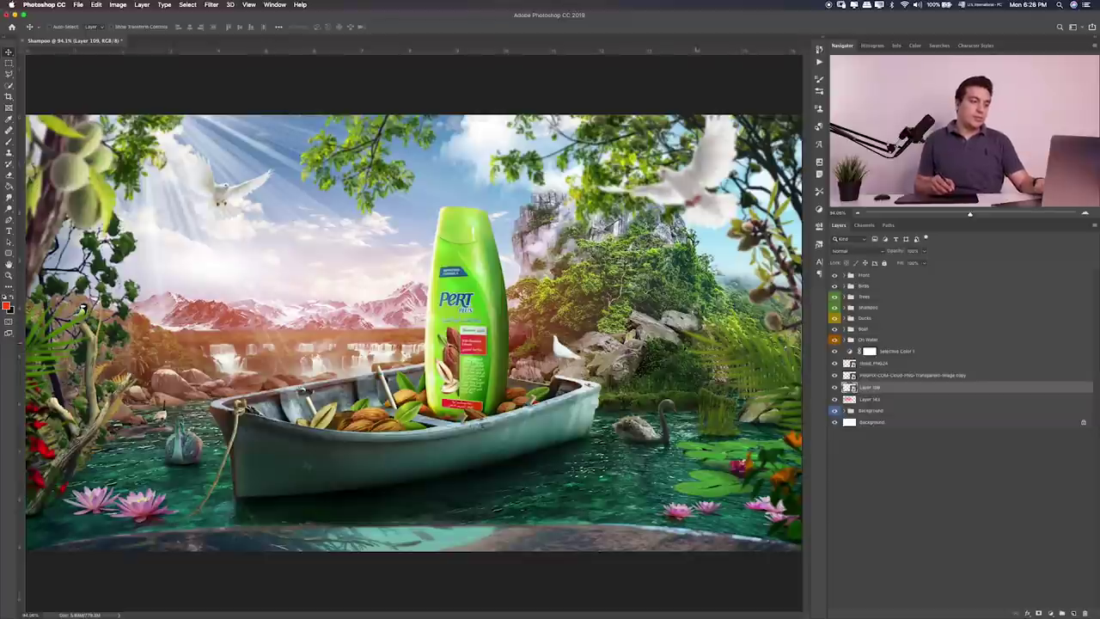
drag(373, 282, 378, 249)
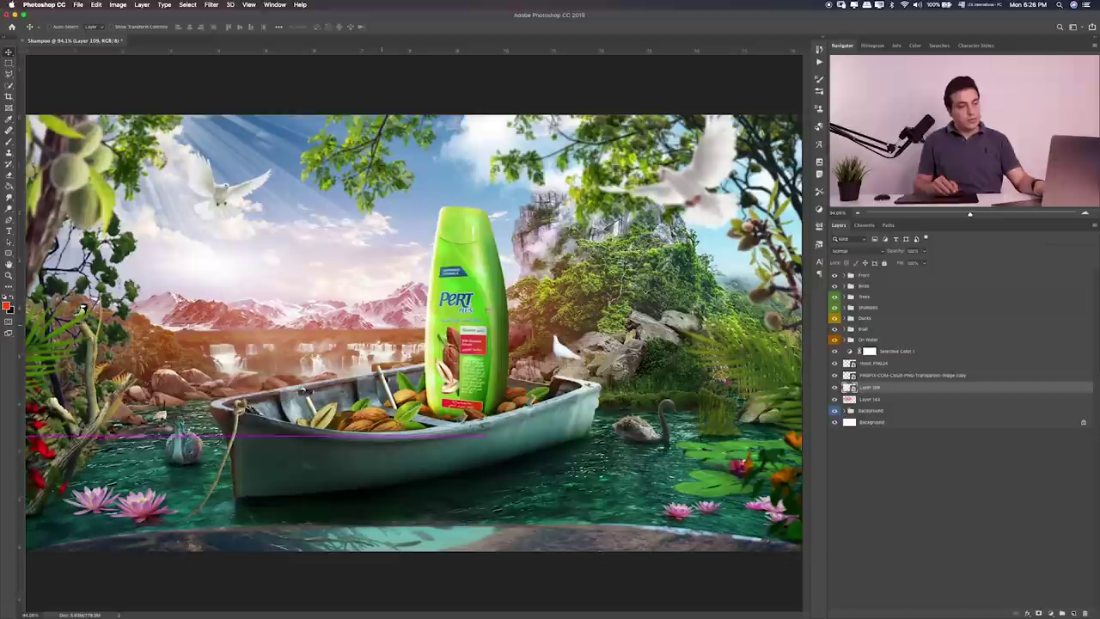
key(ctrl+z)
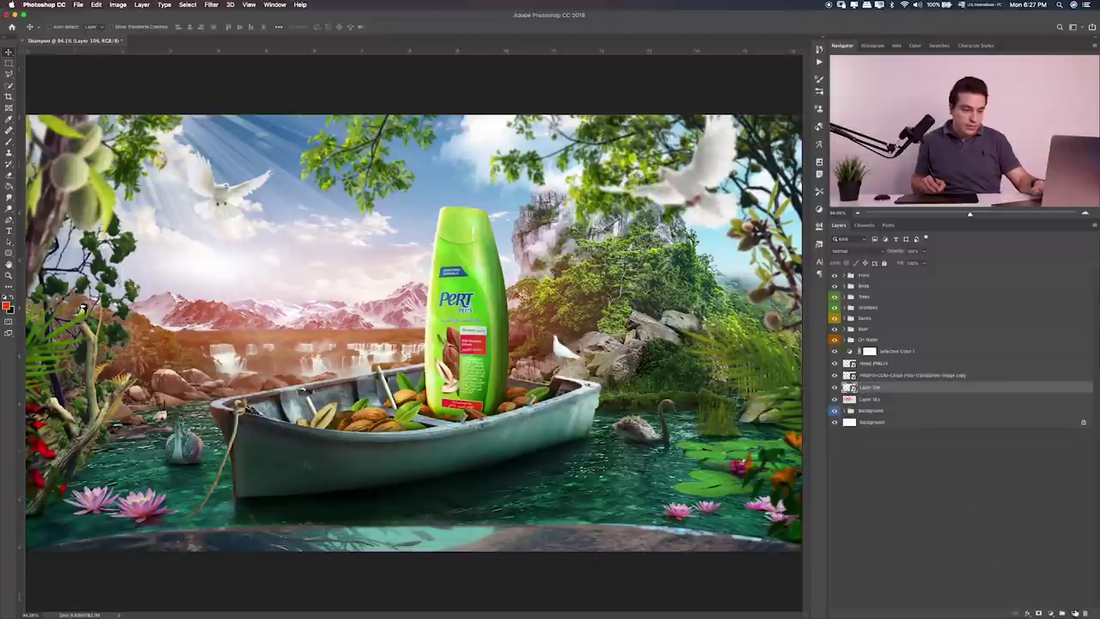
key(ctrl+shift+alt+n)
Step: Paint an orange blob over the mountains on Layer 144 and set it to Soft Light
key(b)
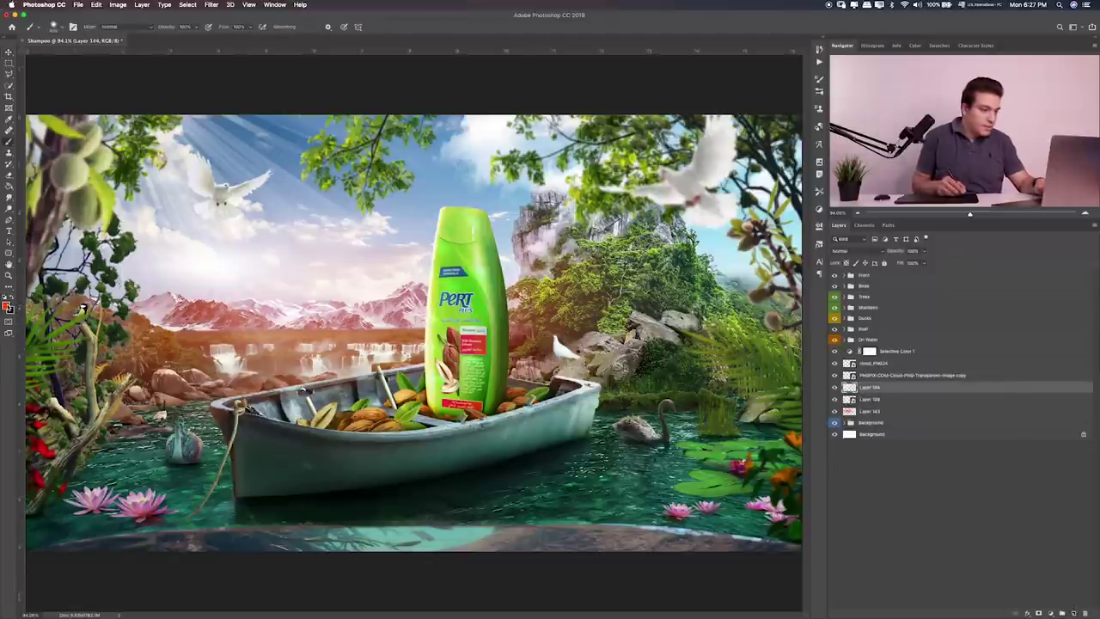
drag(558, 258, 688, 202)
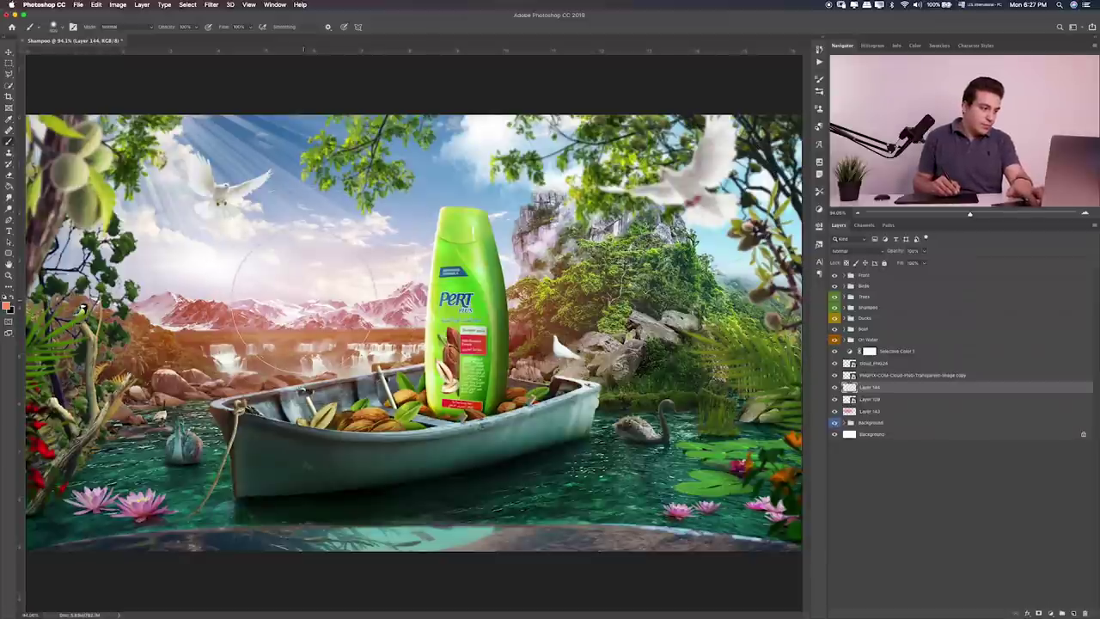
drag(306, 294, 302, 297)
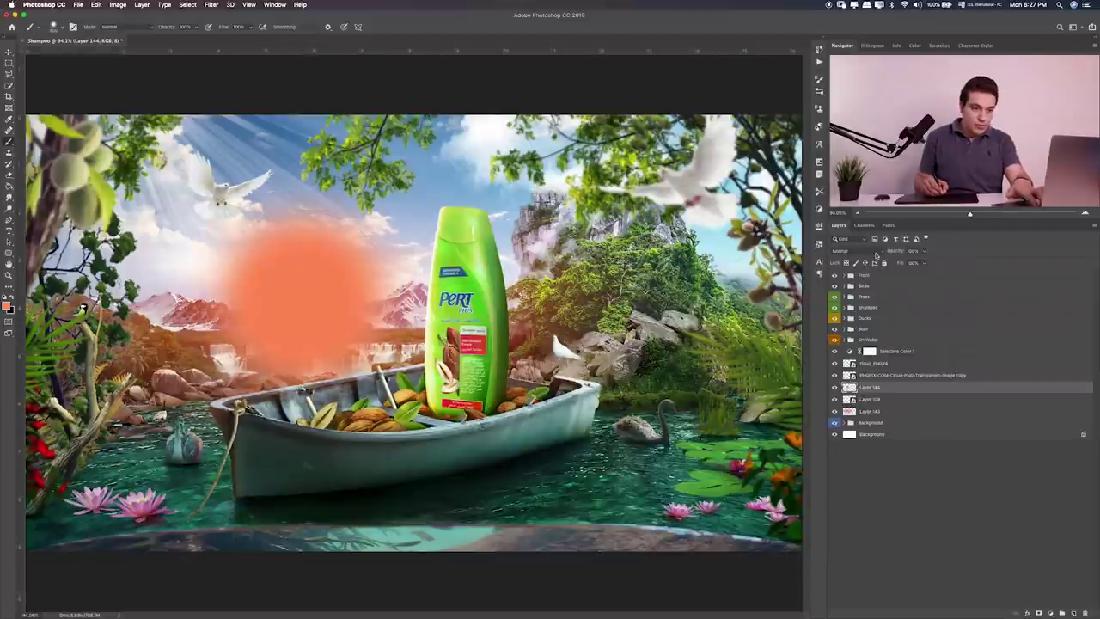
click(876, 255)
click(855, 349)
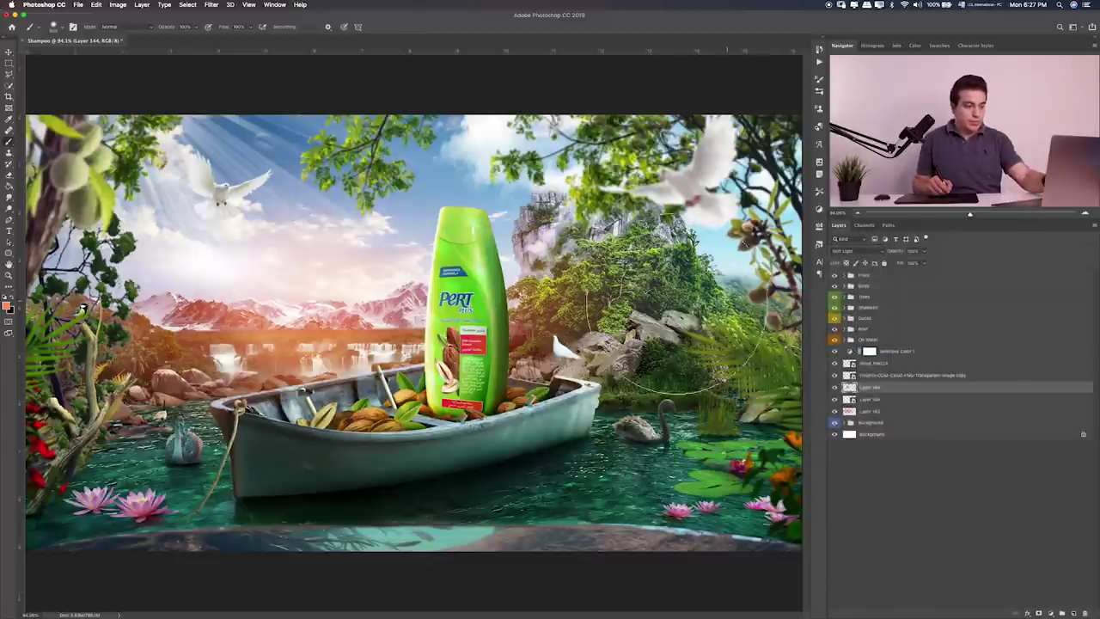
Step: Scale the Soft Light orange glow up to cover the left sky and mountains
key(ctrl+t)
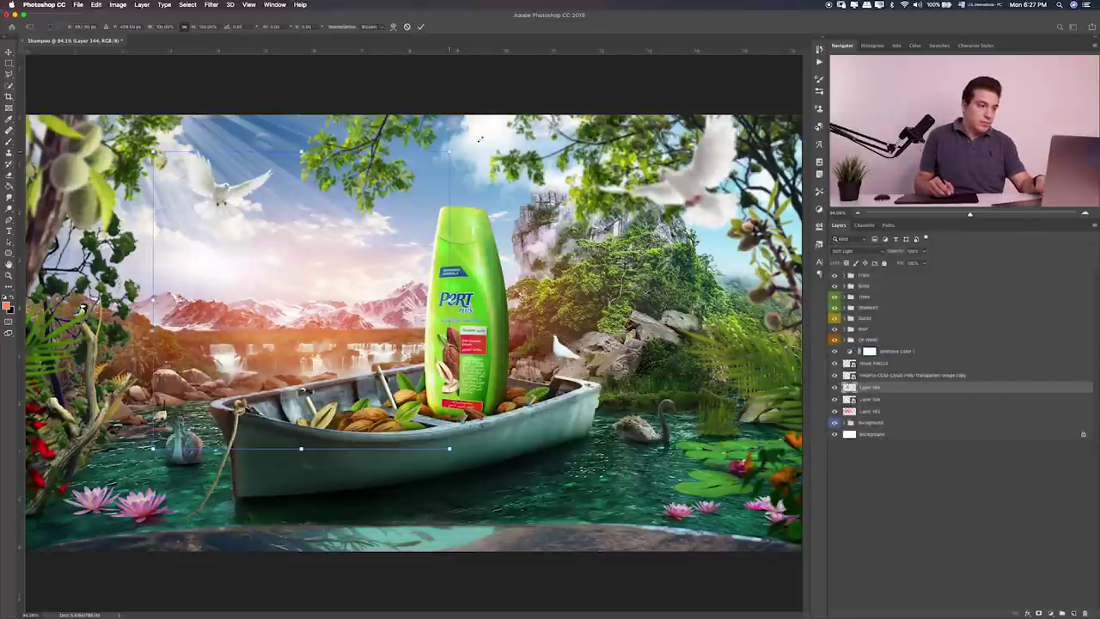
drag(480, 137, 567, 107)
drag(442, 191, 418, 178)
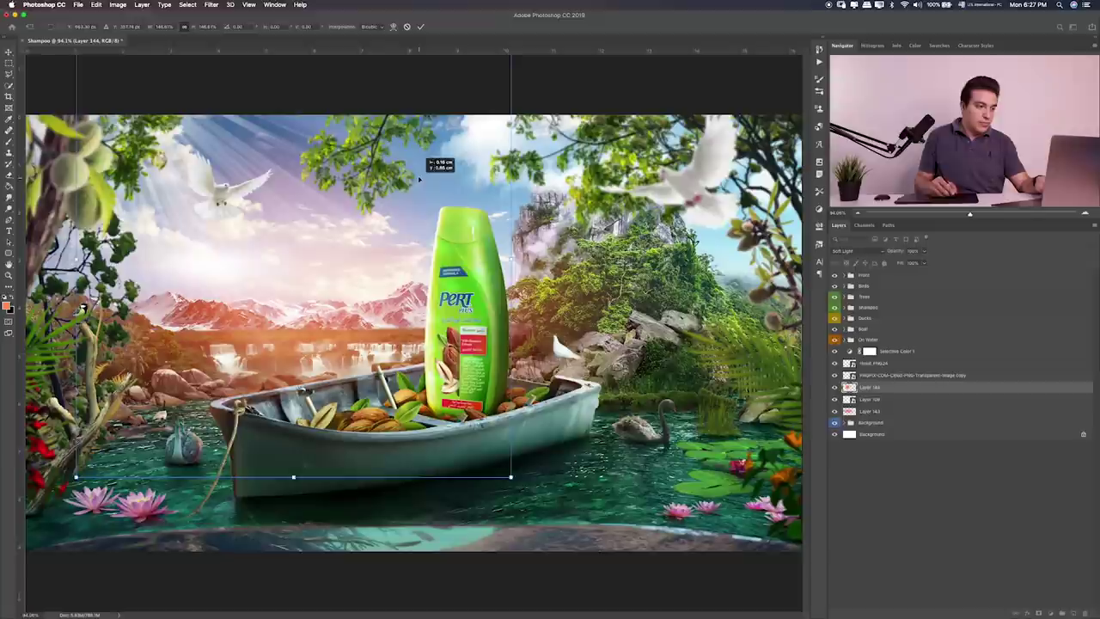
key(Return)
key(b)
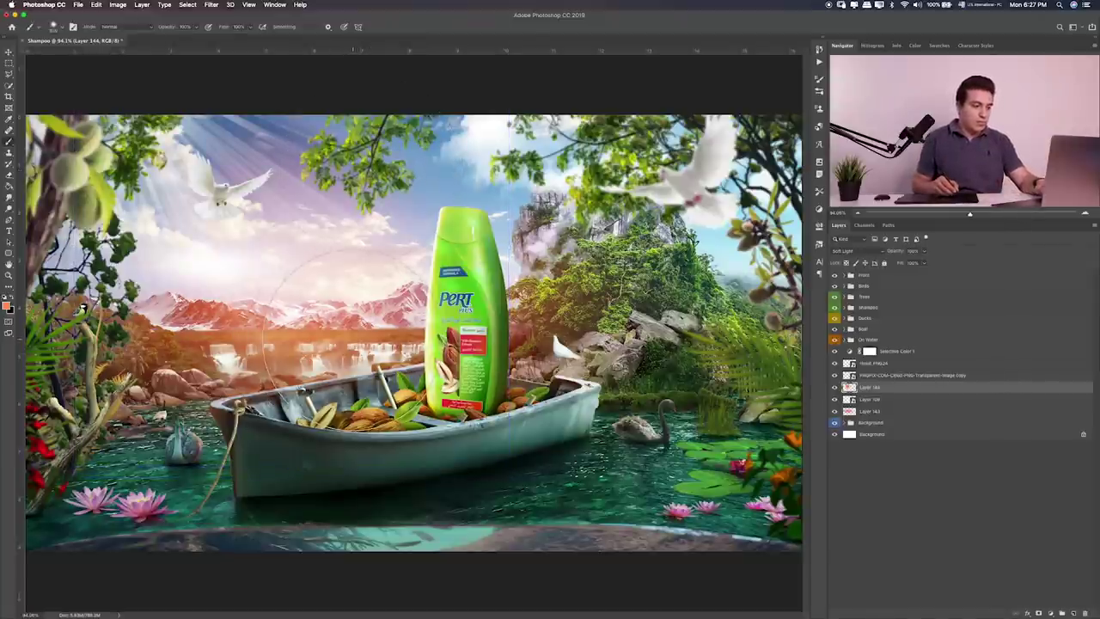
key(v)
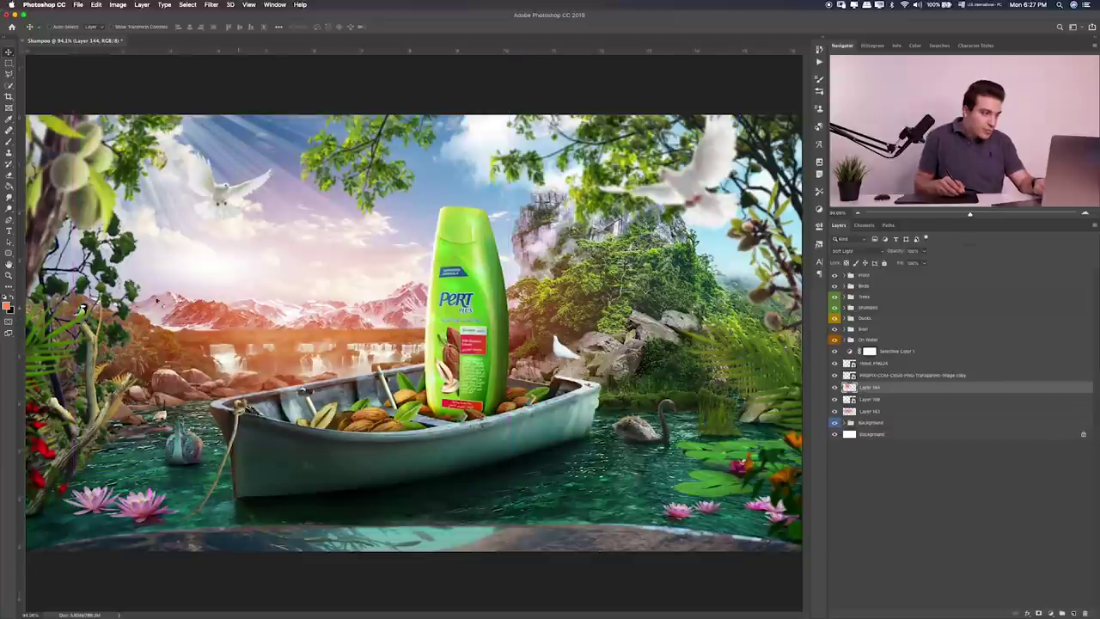
click(7, 304)
Step: Pick a light peach colour and paint a haze across the mountains on new Layer 145
click(520, 203)
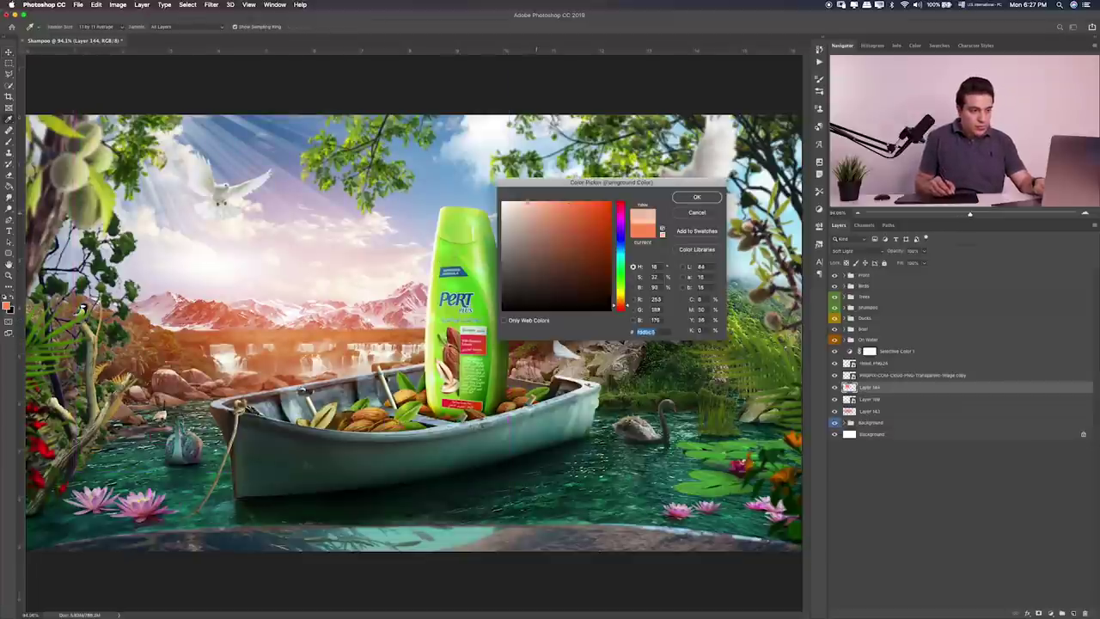
key(Return)
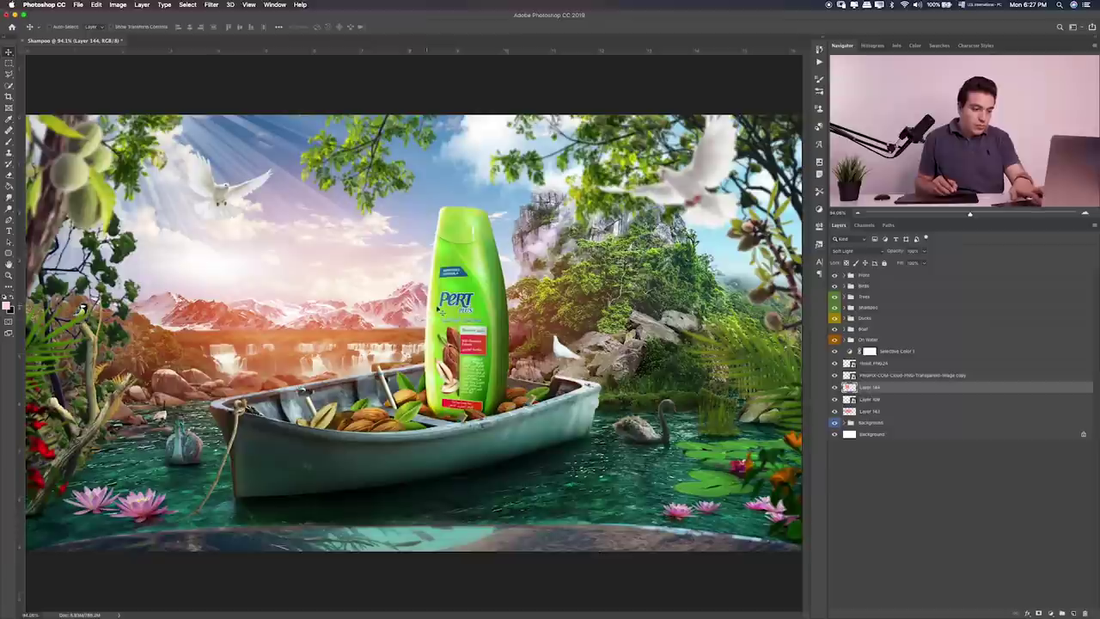
key(b)
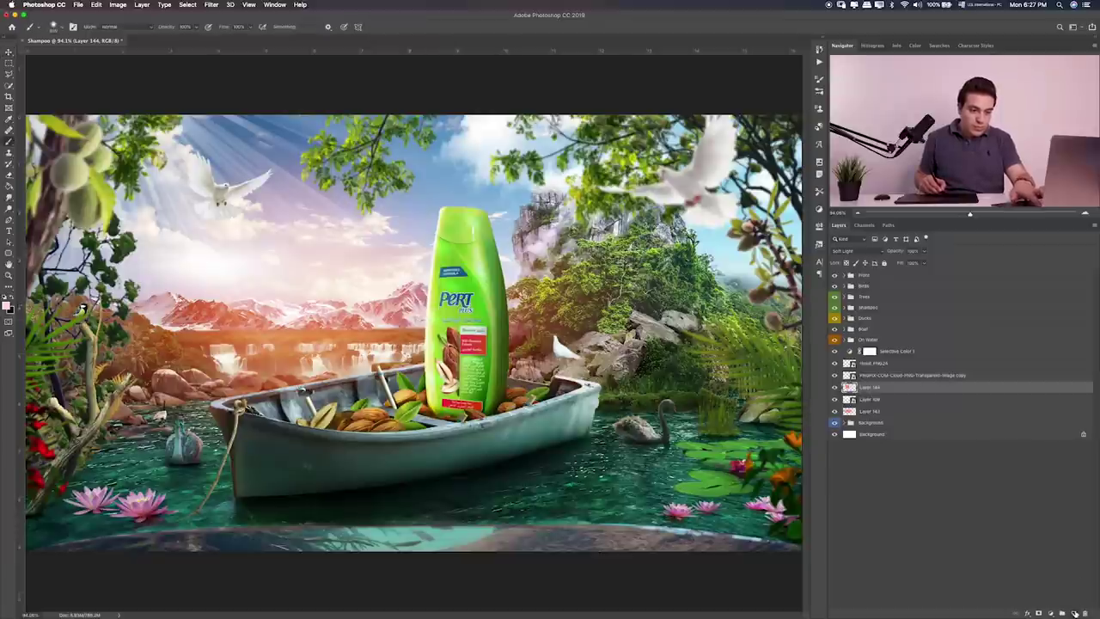
click(1074, 612)
mouse_move(404, 337)
mouse_down()
mouse_move(141, 327)
mouse_move(214, 348)
mouse_move(533, 318)
mouse_move(129, 310)
mouse_up()
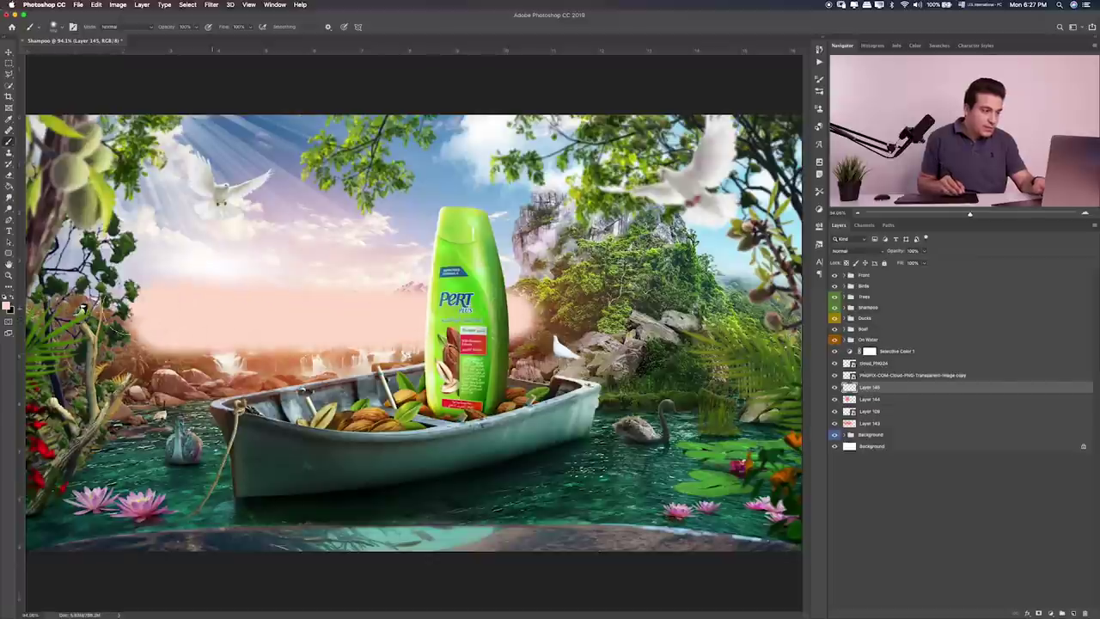
key(ctrl+z)
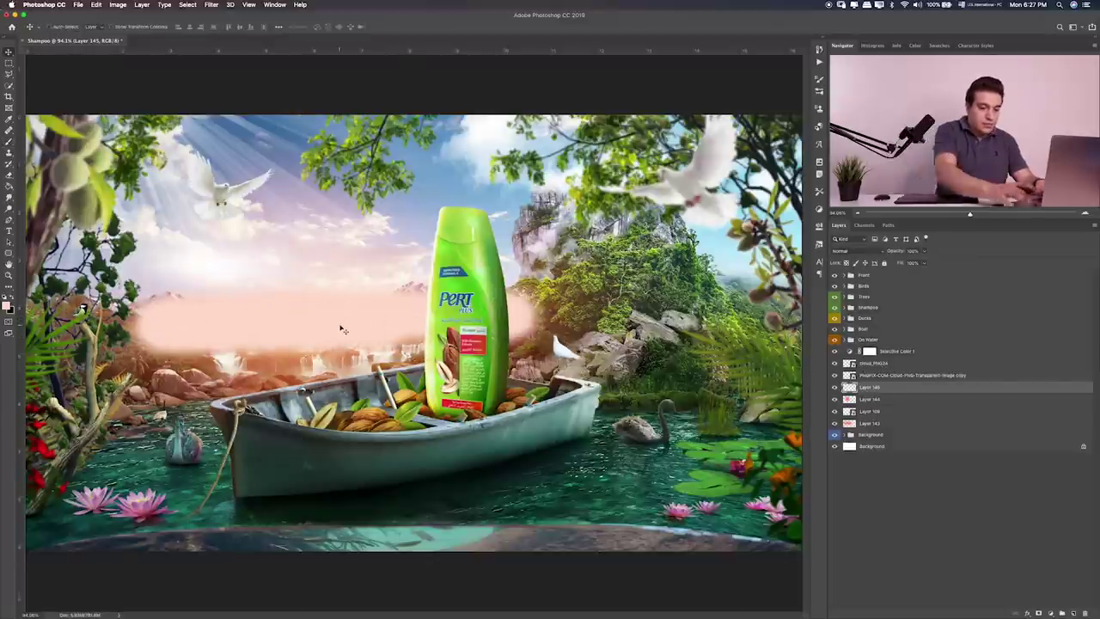
Step: Set the peach haze layer to Soft Light and lower its opacity slightly
key(v)
key(shift+plus)
key(shift+plus)
key(shift+plus)
key(shift+plus)
key(shift+plus)
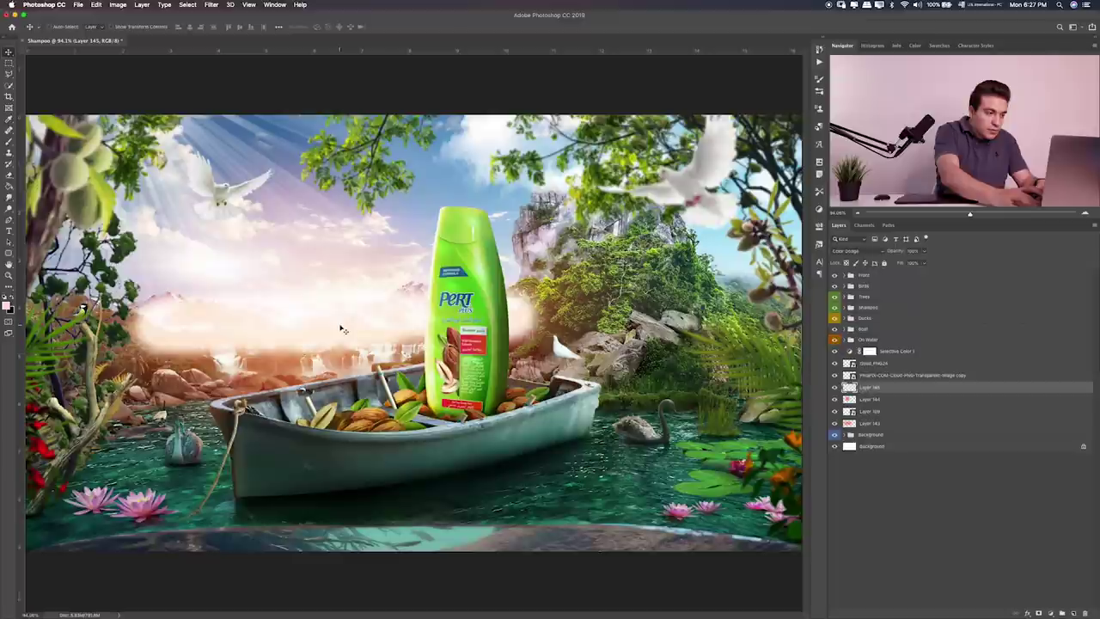
key(shift+plus)
key(shift+plus)
key(shift+plus)
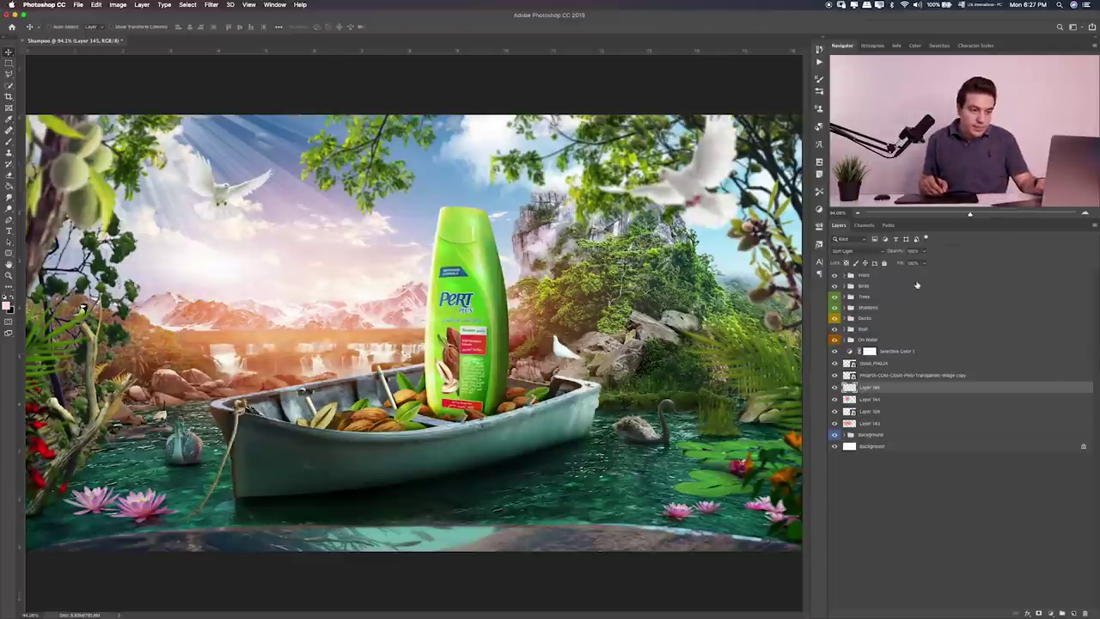
click(927, 251)
drag(916, 263, 914, 265)
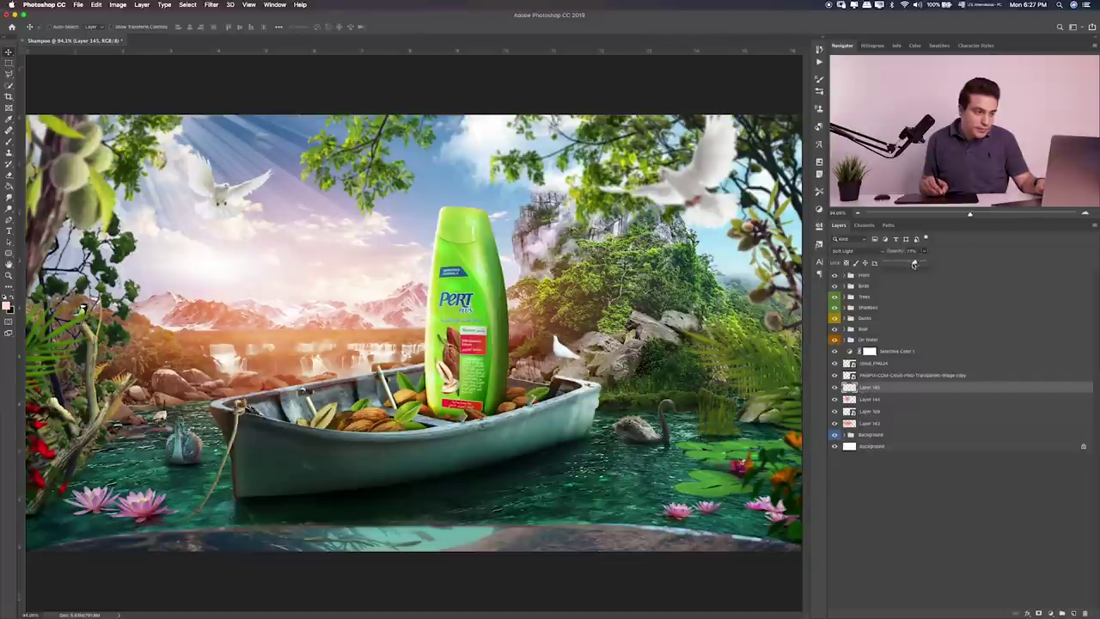
key(e)
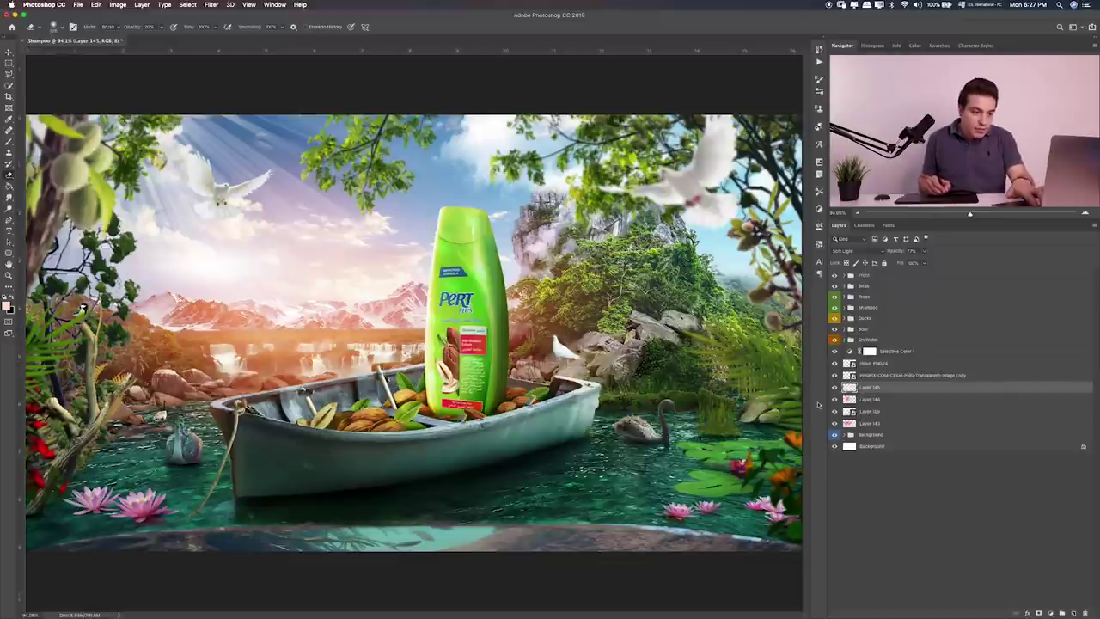
Step: Compare the glow layers, lower Layer 144's opacity to 73%, and add empty Layer 146
click(833, 400)
click(872, 400)
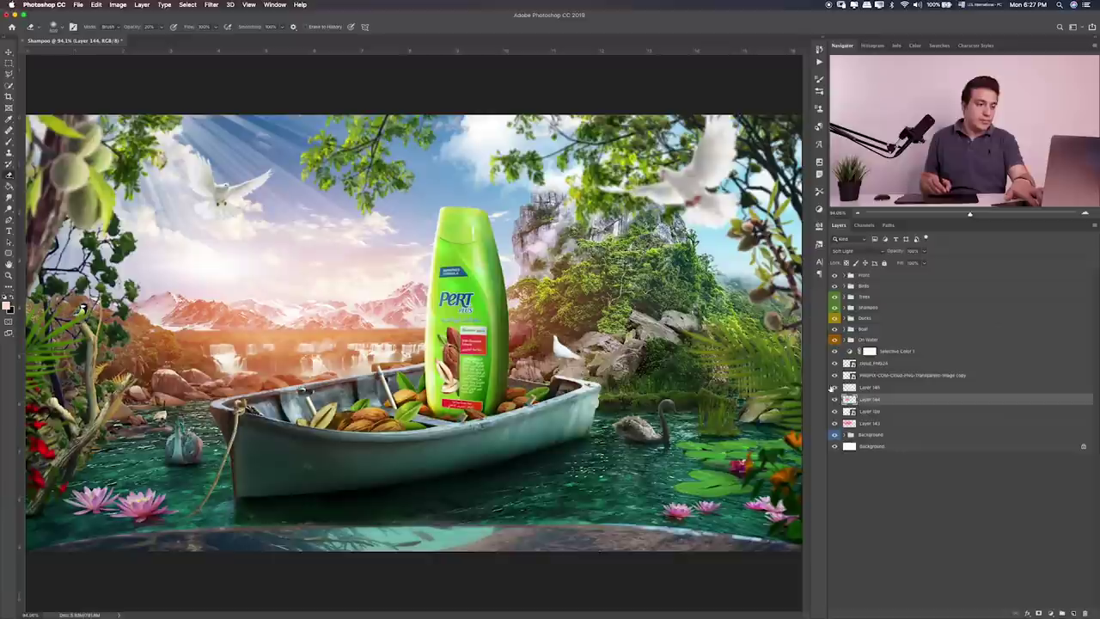
click(834, 399)
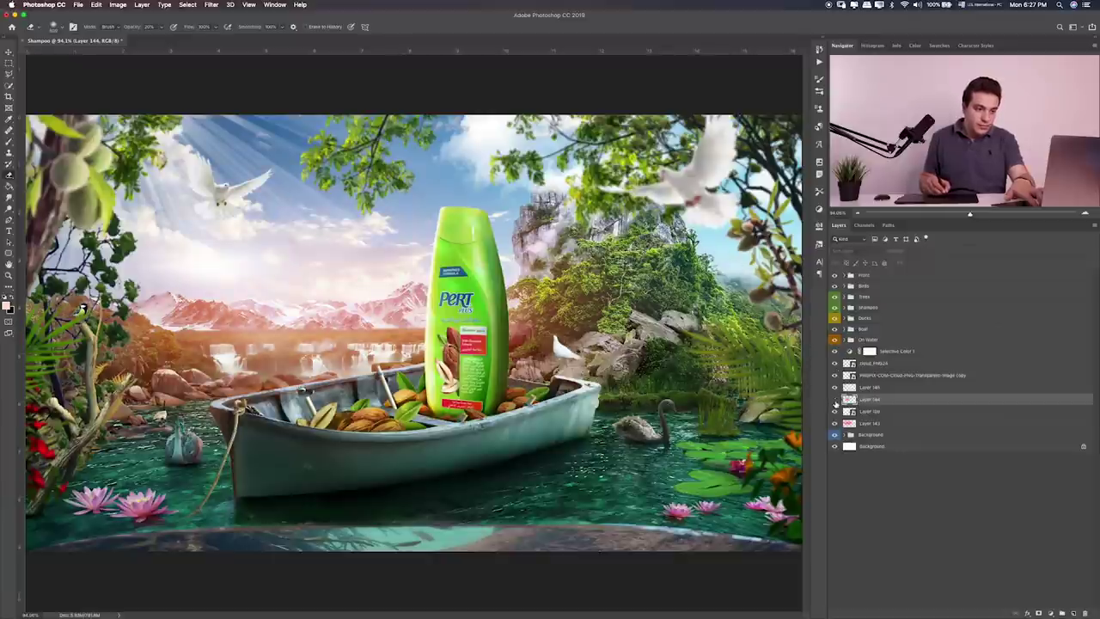
click(836, 401)
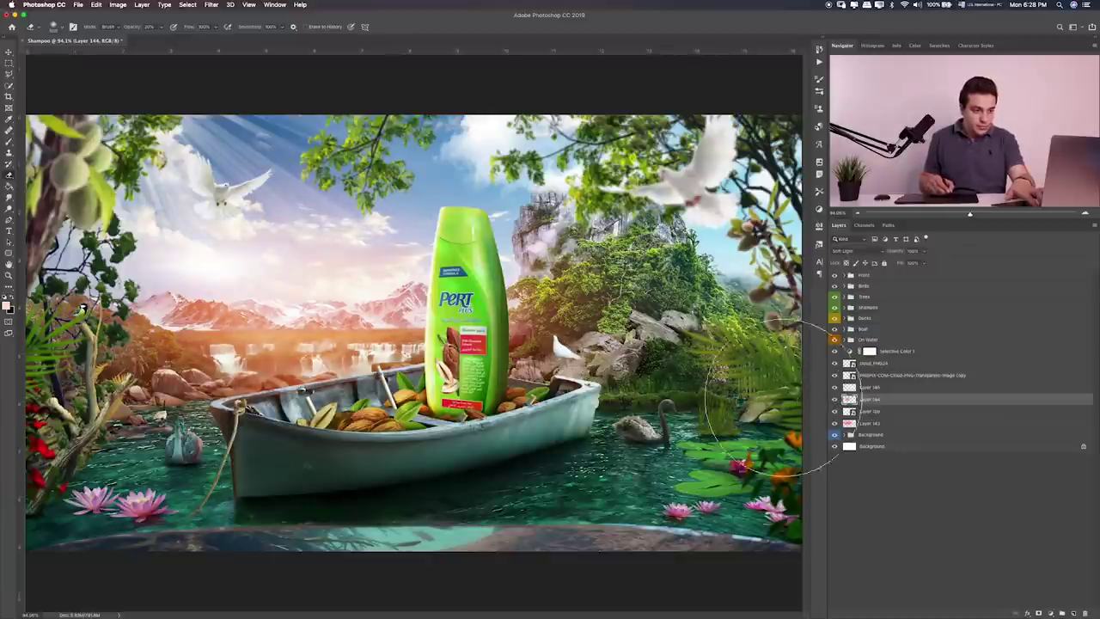
drag(924, 250, 915, 264)
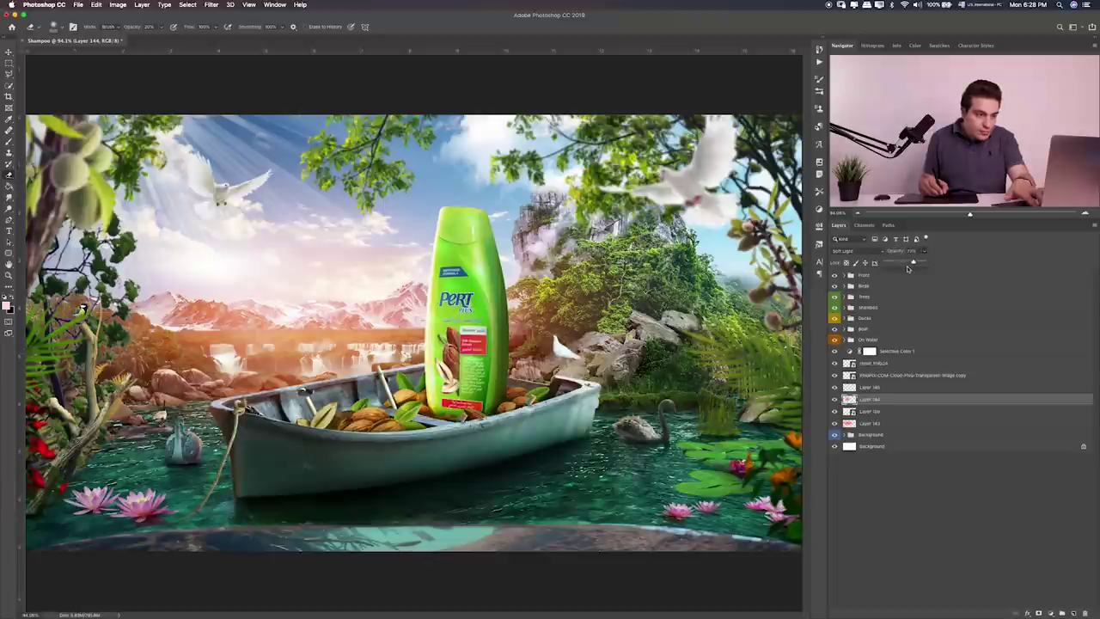
click(834, 387)
click(834, 388)
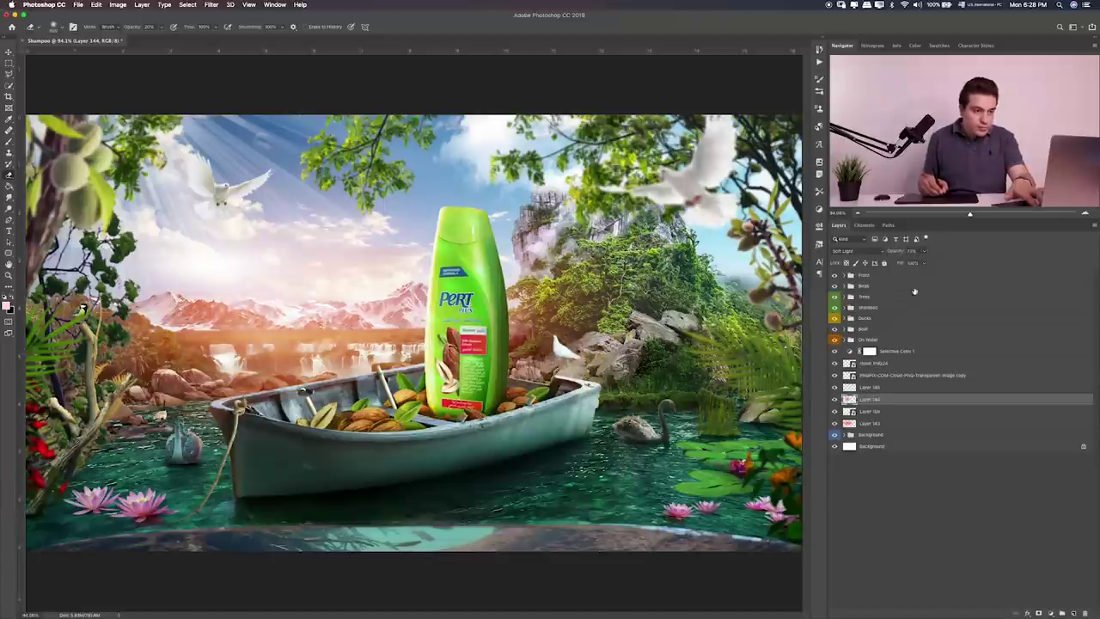
drag(924, 263, 920, 265)
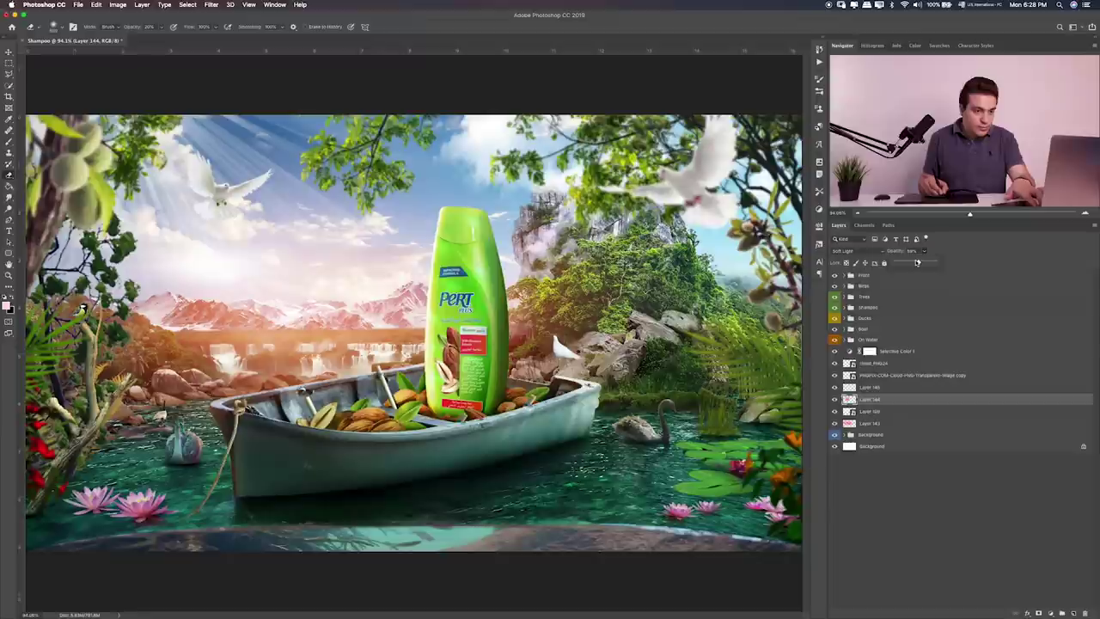
click(580, 303)
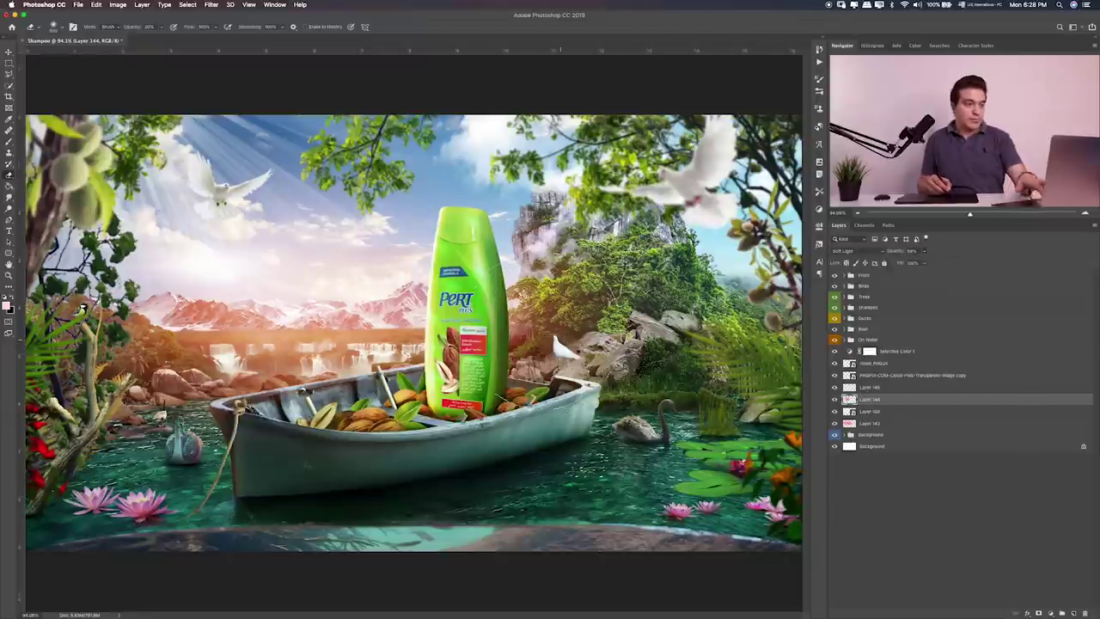
click(1062, 611)
key(b)
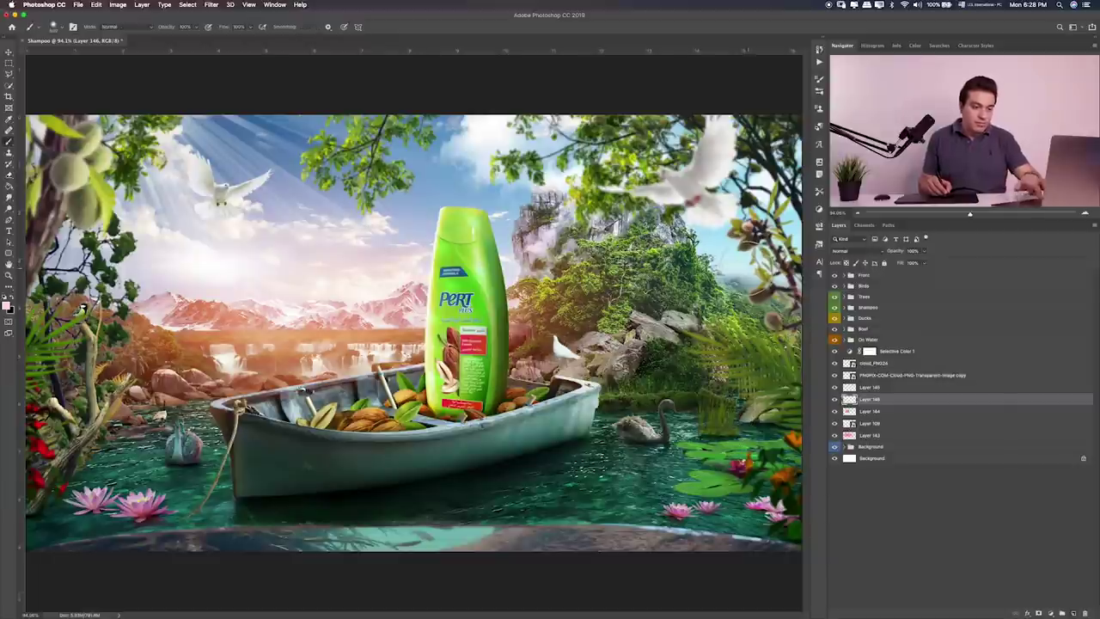
Step: Paint a soft pink blob at the upper right on Layer 146 and try its blend modes
click(744, 257)
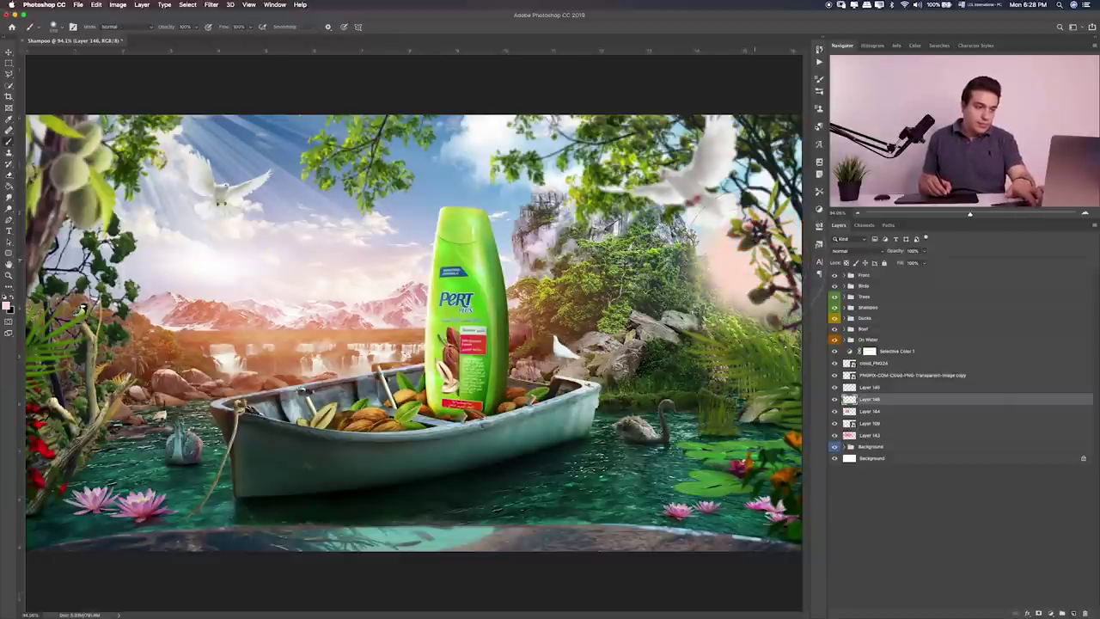
key(v)
key(shift+plus)
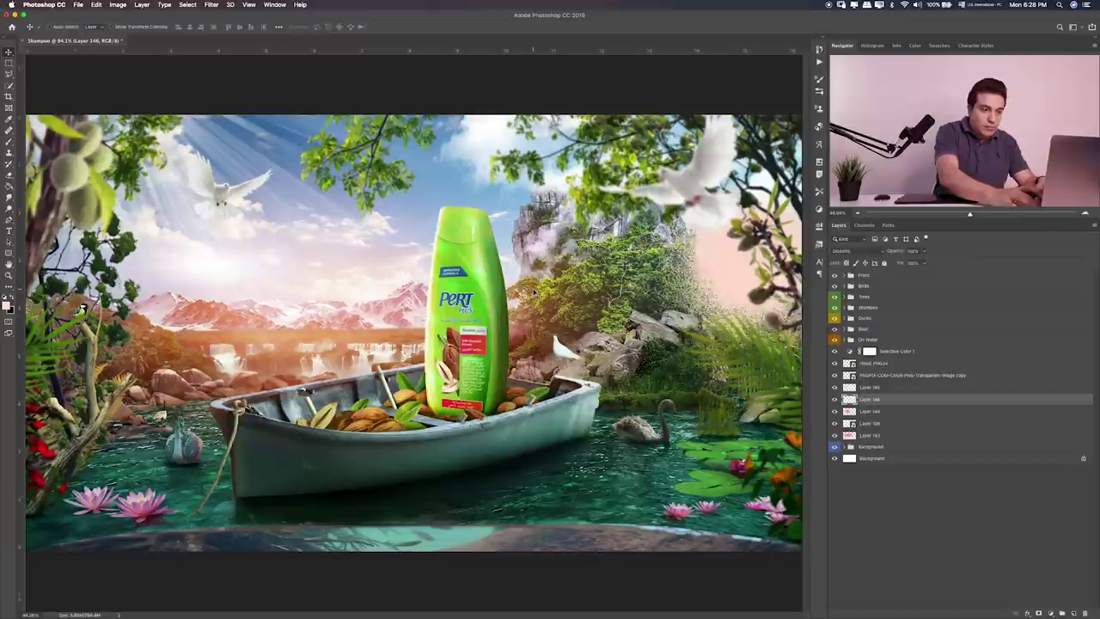
key(shift+plus)
key(shift+plus)
key(shift+plus)
key(shift+plus)
key(shift+plus)
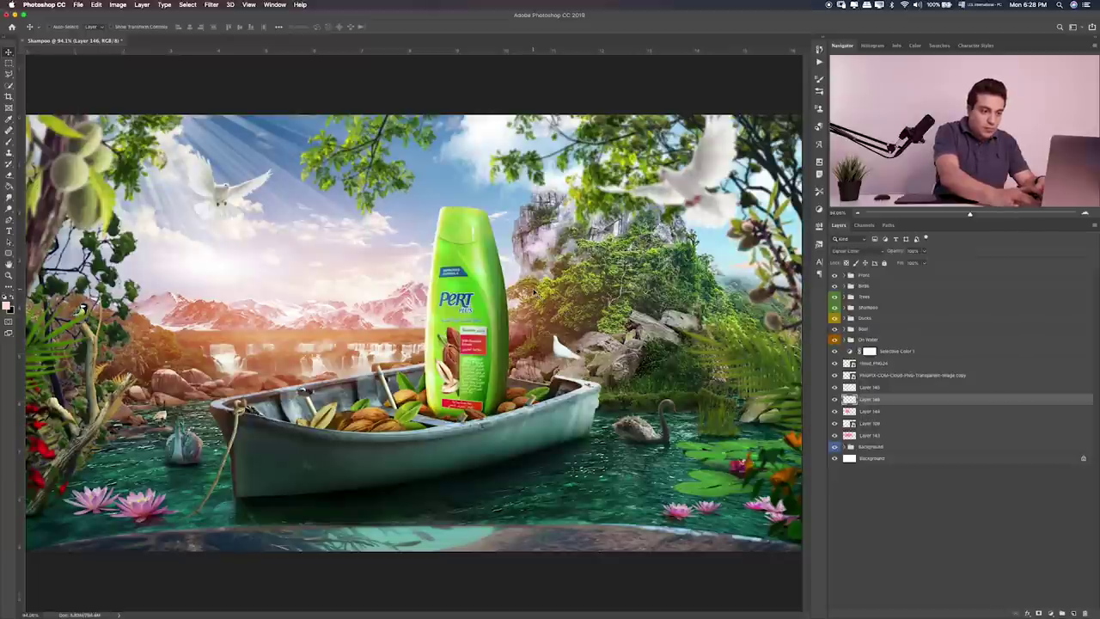
key(shift+plus)
key(shift+plus)
key(shift+plus)
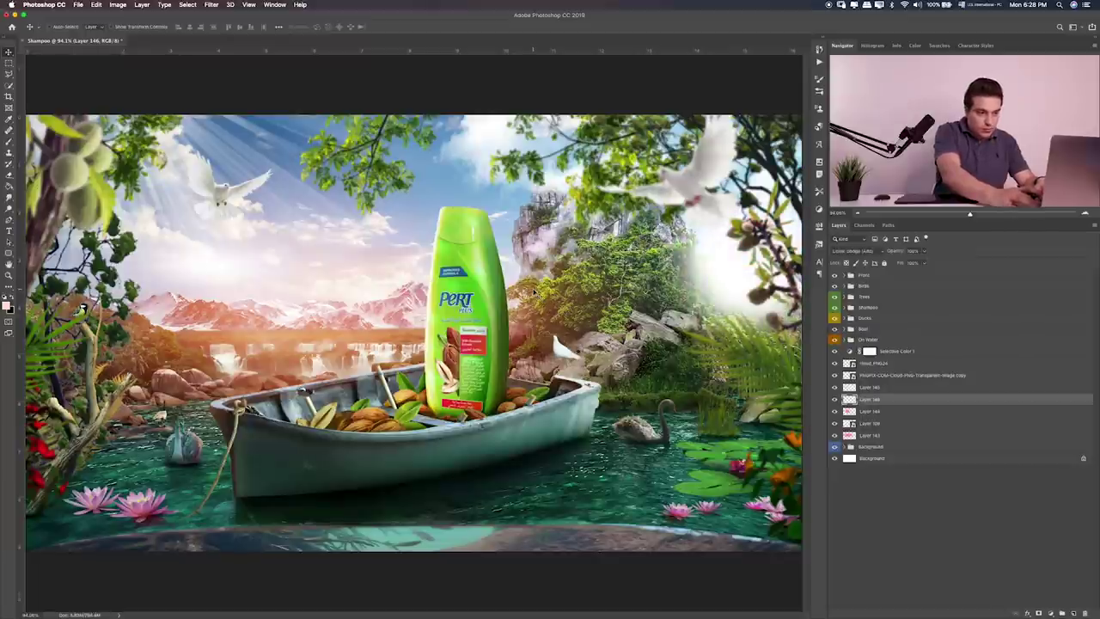
key(shift+plus)
key(shift+plus)
key(shift+plus)
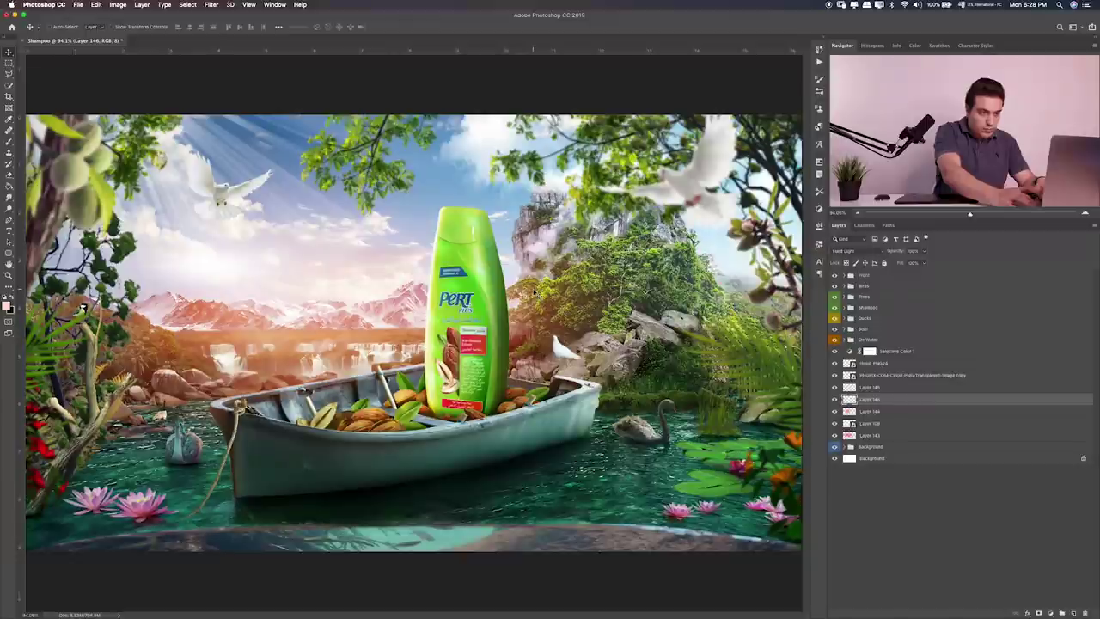
key(shift+plus)
key(shift+plus)
key(shift+plus)
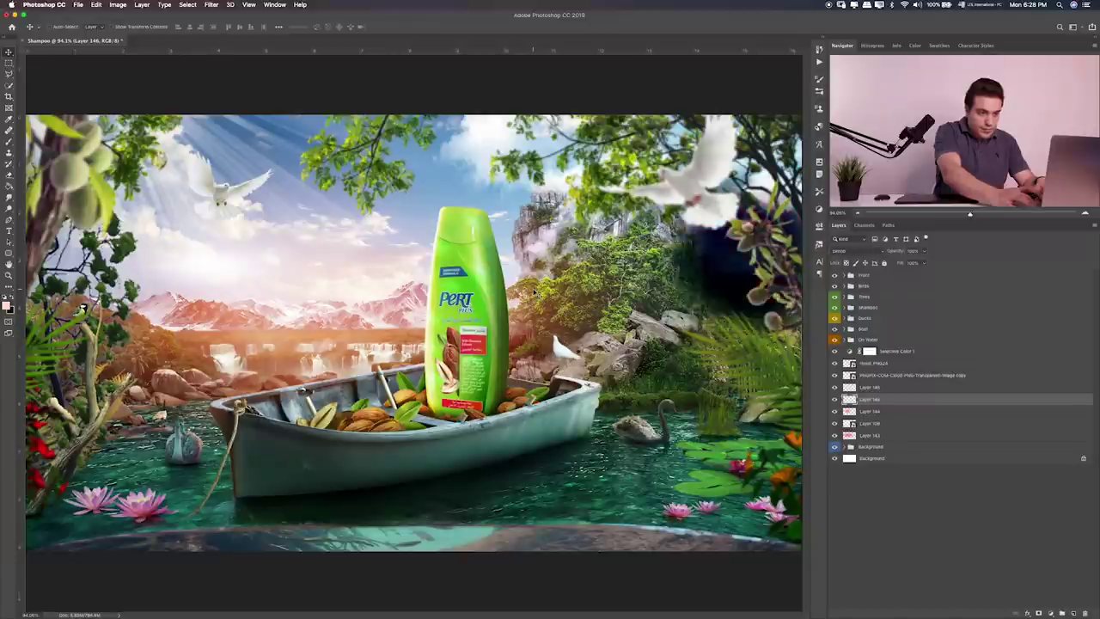
key(shift+plus)
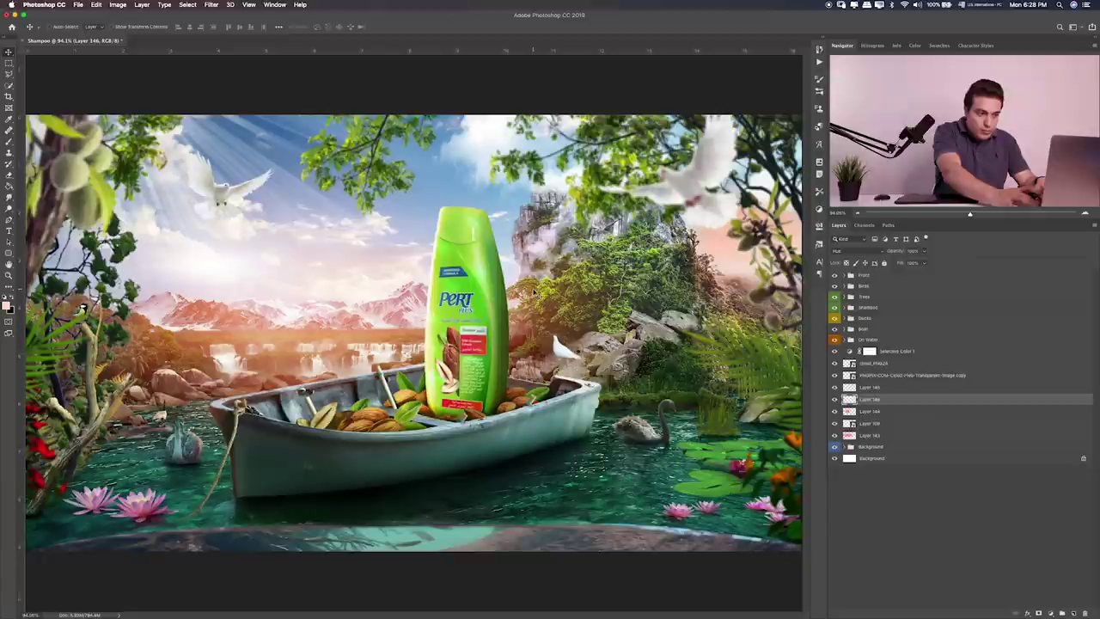
key(shift+plus)
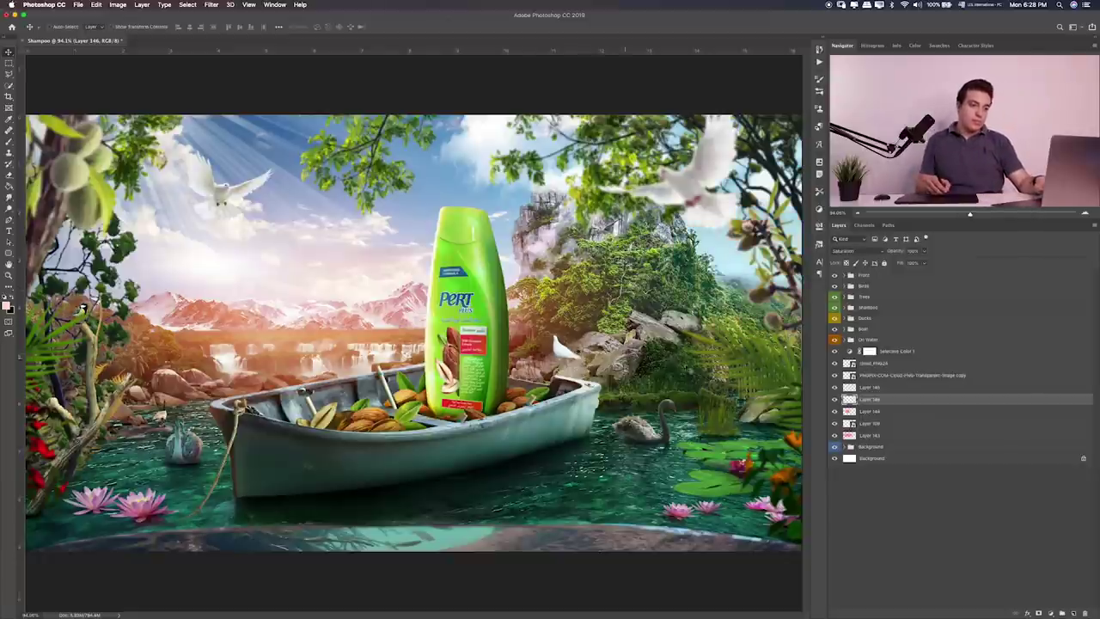
Step: Toggle Layer 146 to compare, then settle its blend mode on Color Burn
click(834, 399)
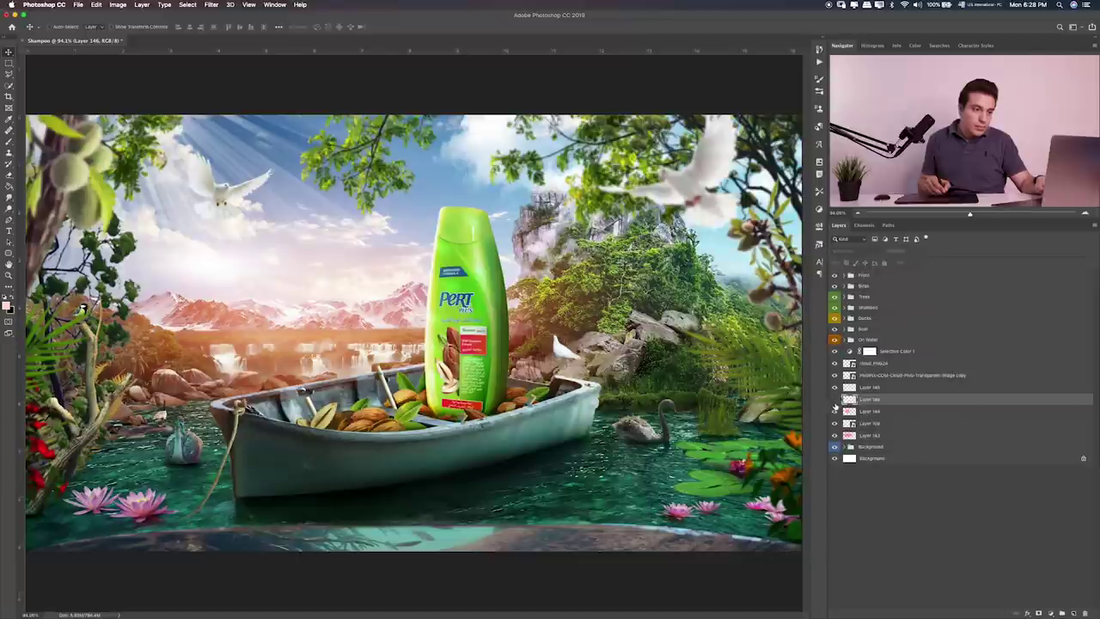
click(834, 400)
key(shift+plus)
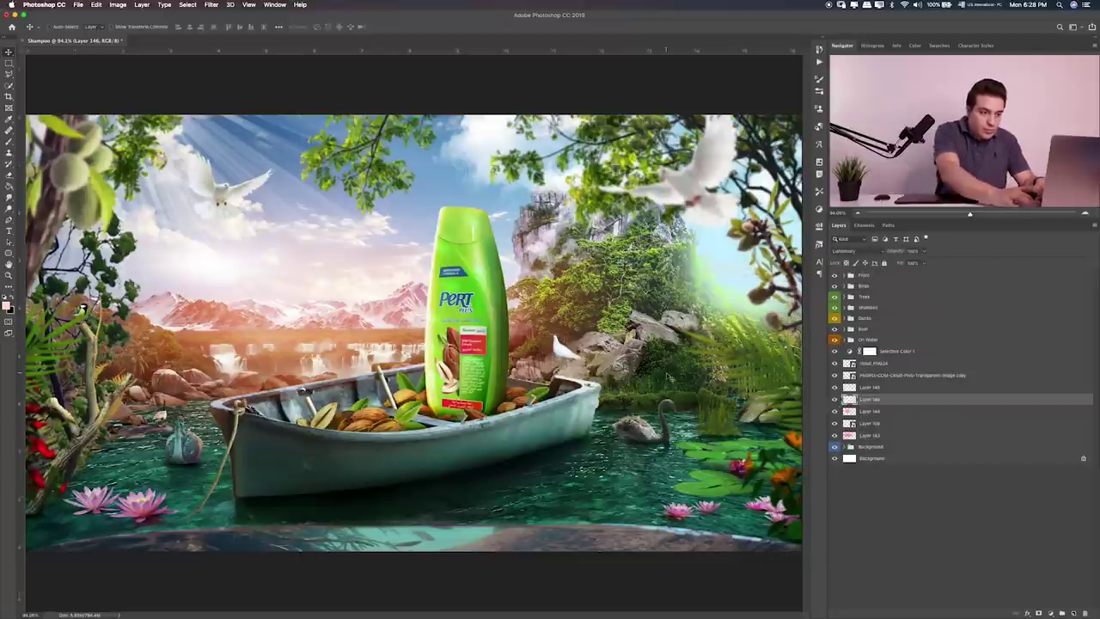
key(shift+plus)
key(shift+plus)
key(shift+plus)
key(shift+plus)
key(shift+plus)
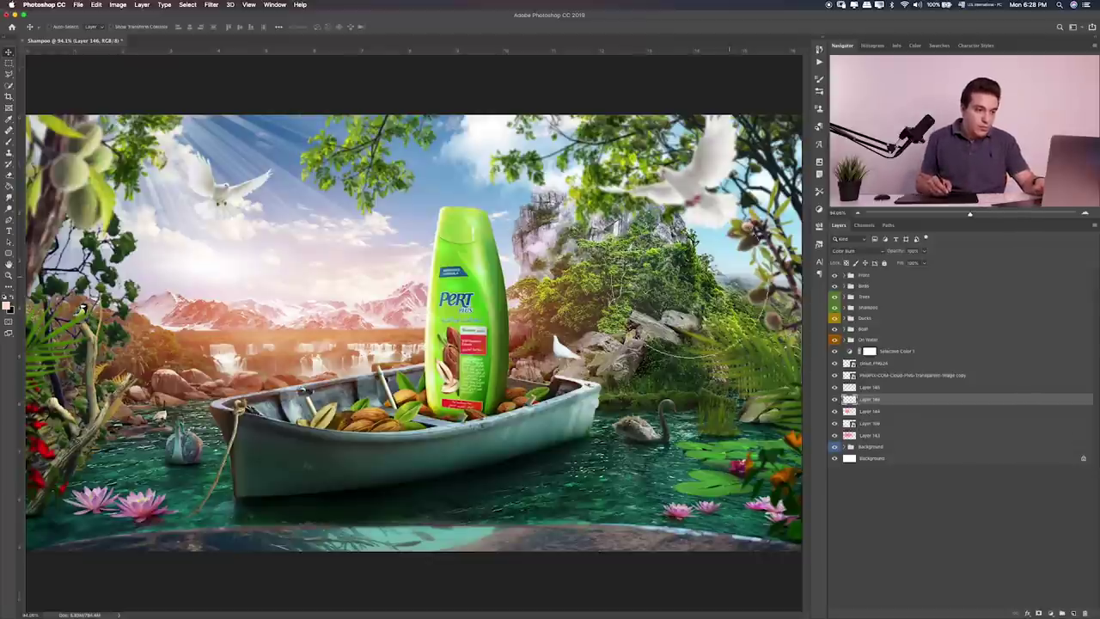
key(e)
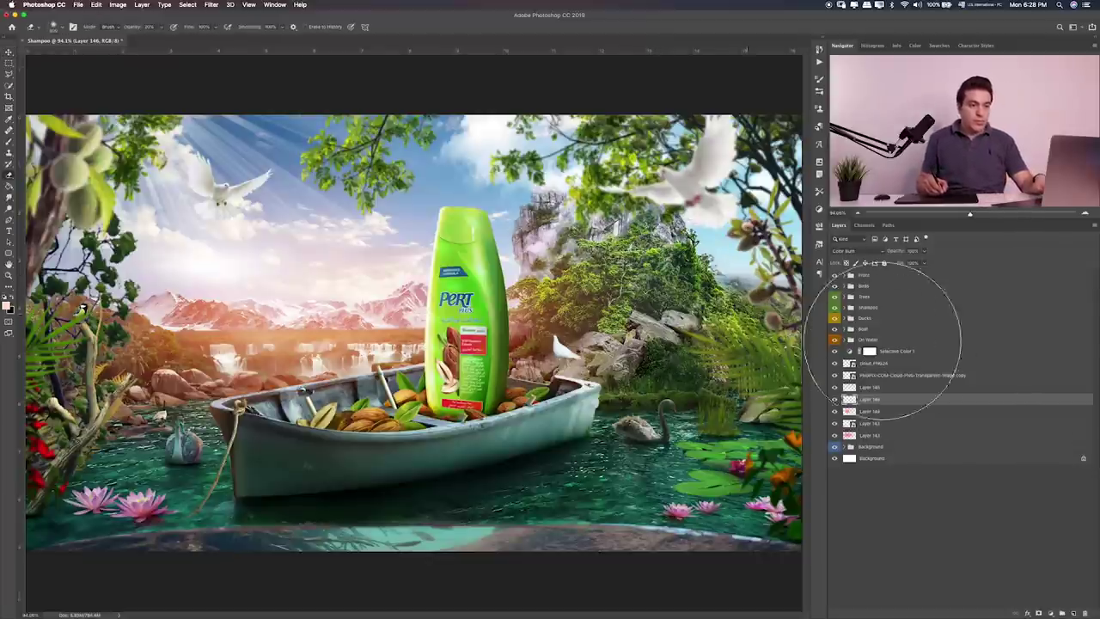
Step: Move the white bird layer in the Birds group slightly right and down beside the bottle
click(9, 64)
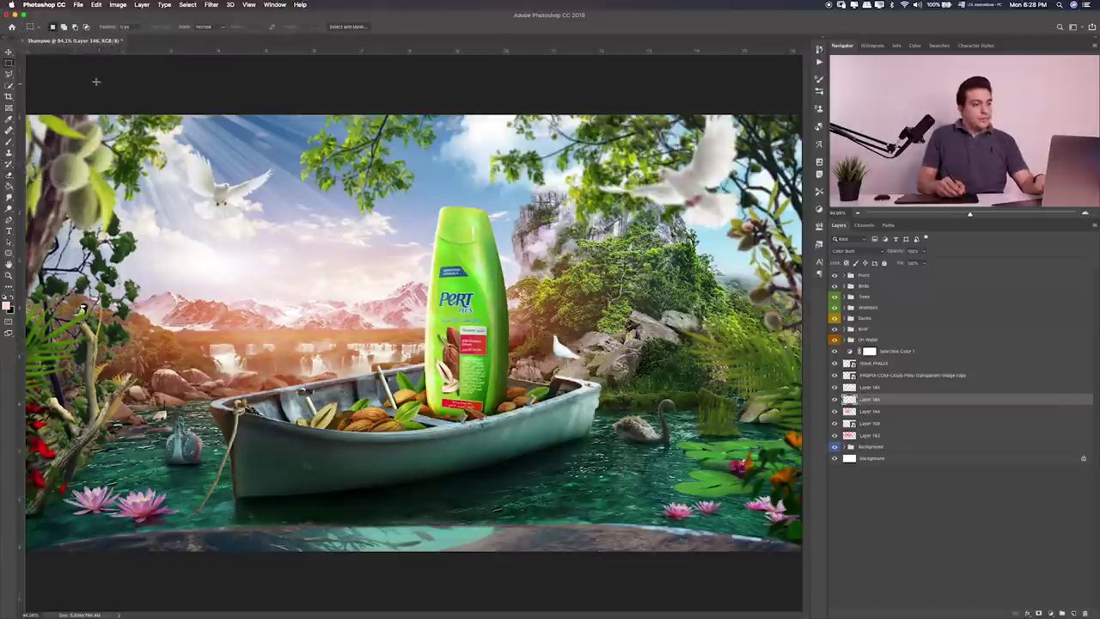
click(911, 275)
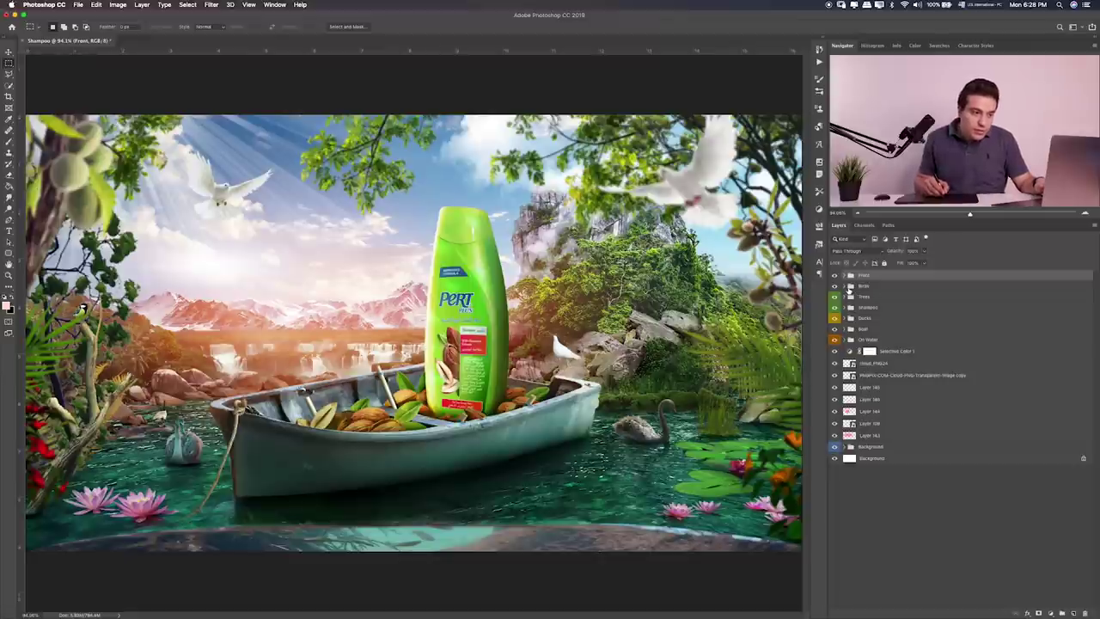
click(849, 286)
click(845, 285)
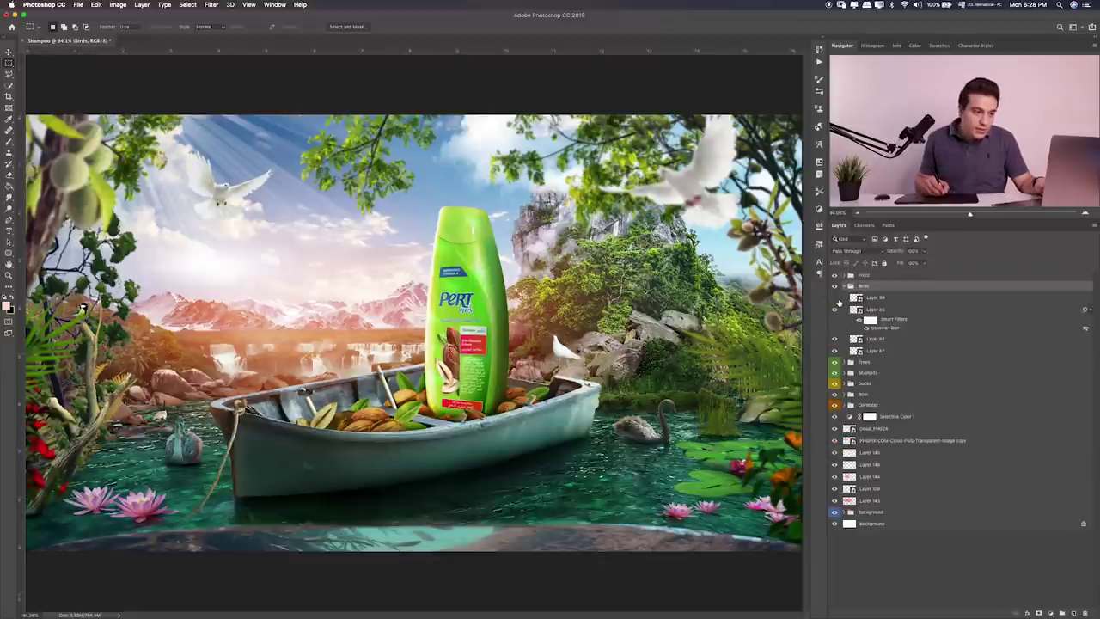
click(855, 298)
key(v)
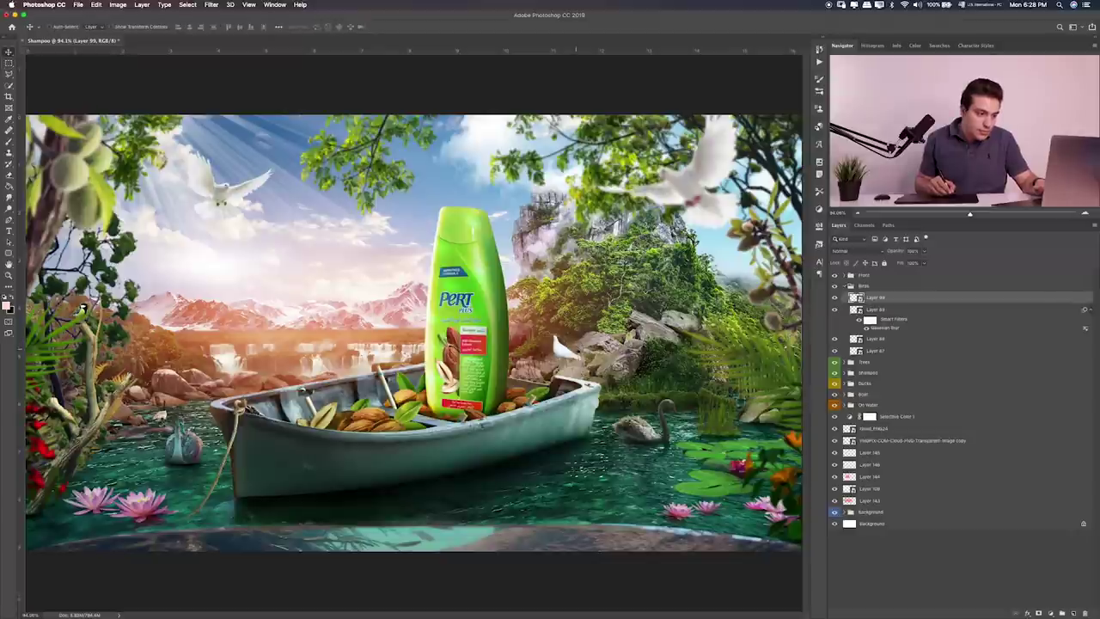
drag(601, 348, 612, 356)
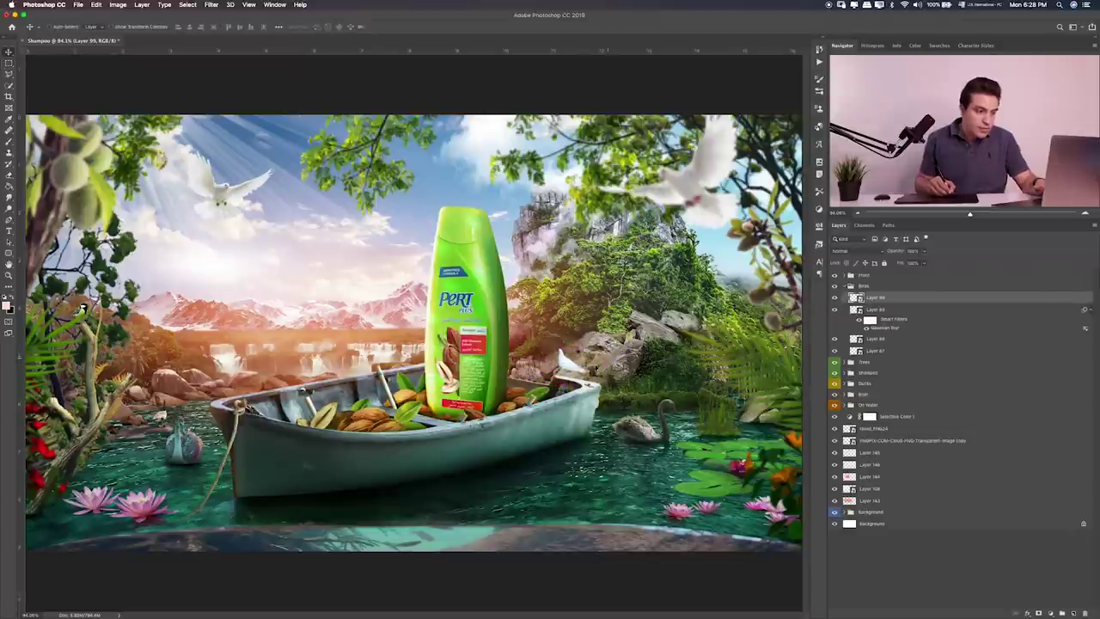
drag(593, 371, 591, 372)
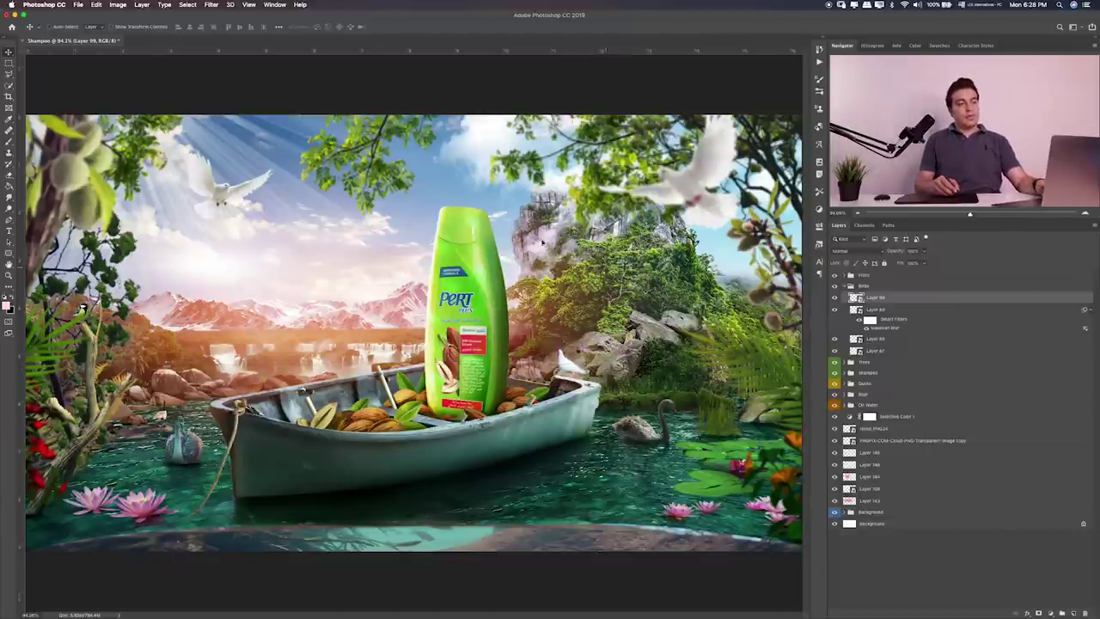
click(9, 64)
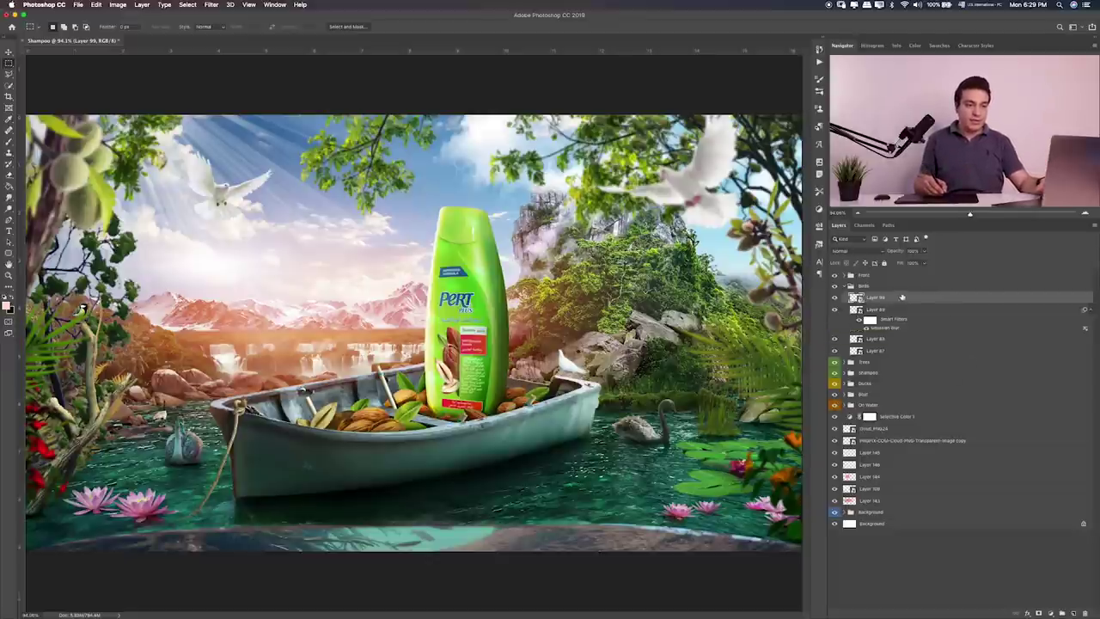
click(876, 286)
click(851, 286)
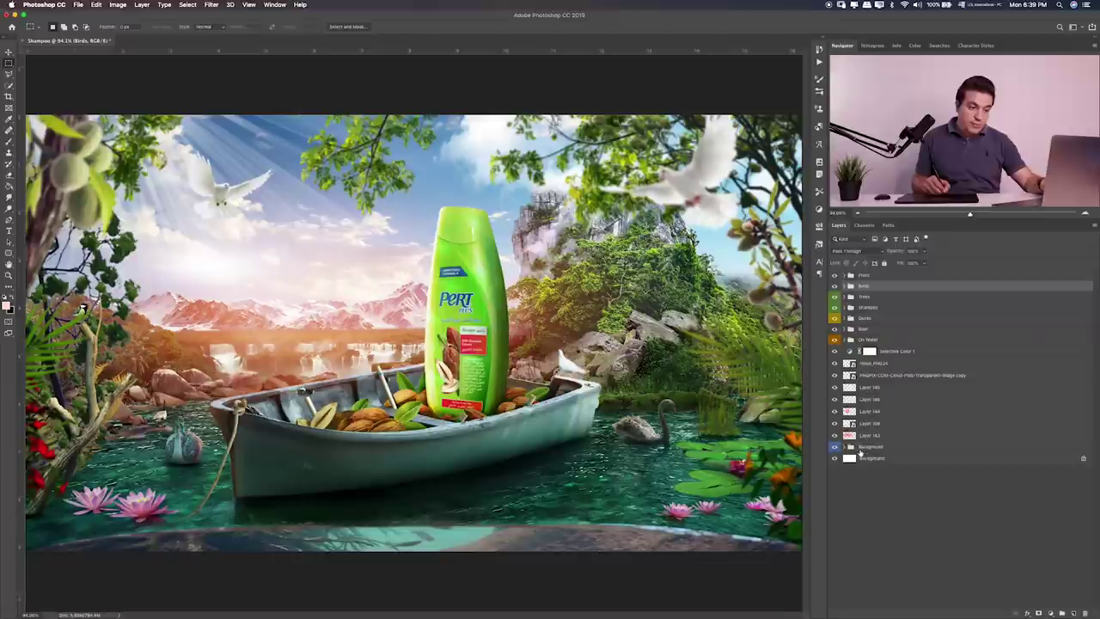
Step: Inspect the On Water group by toggling the Water flowers and grass layers' visibility
click(843, 446)
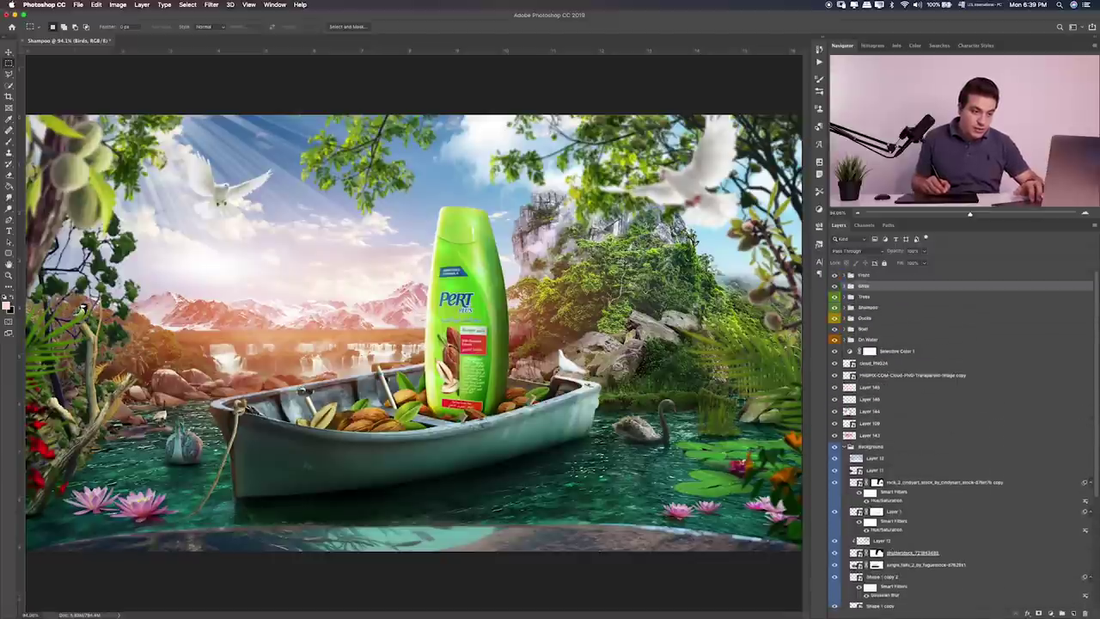
click(844, 449)
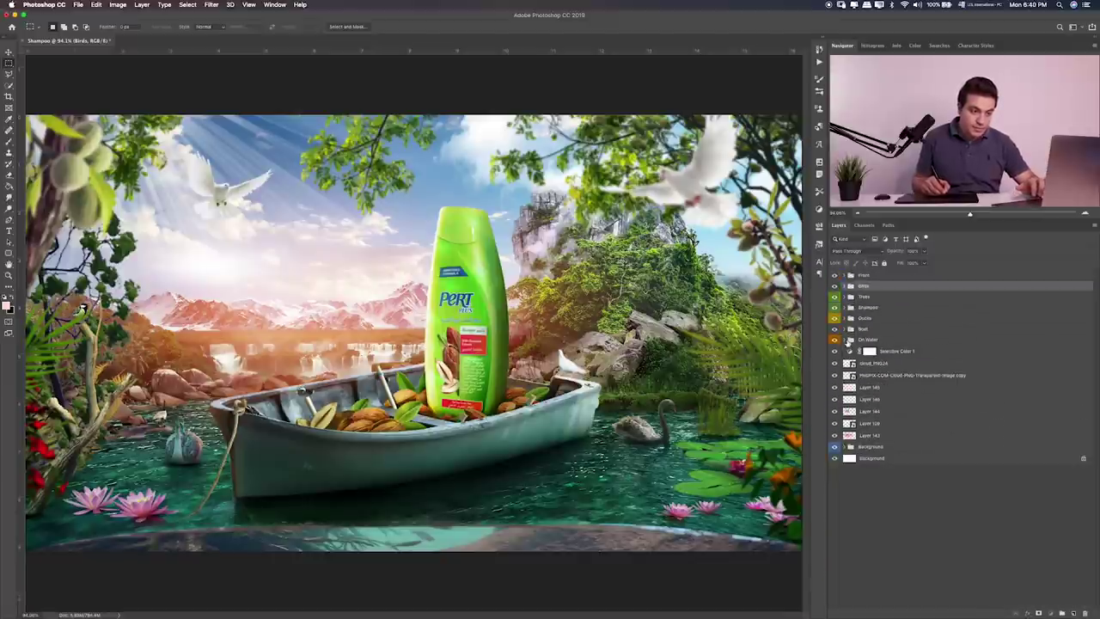
click(849, 341)
click(843, 341)
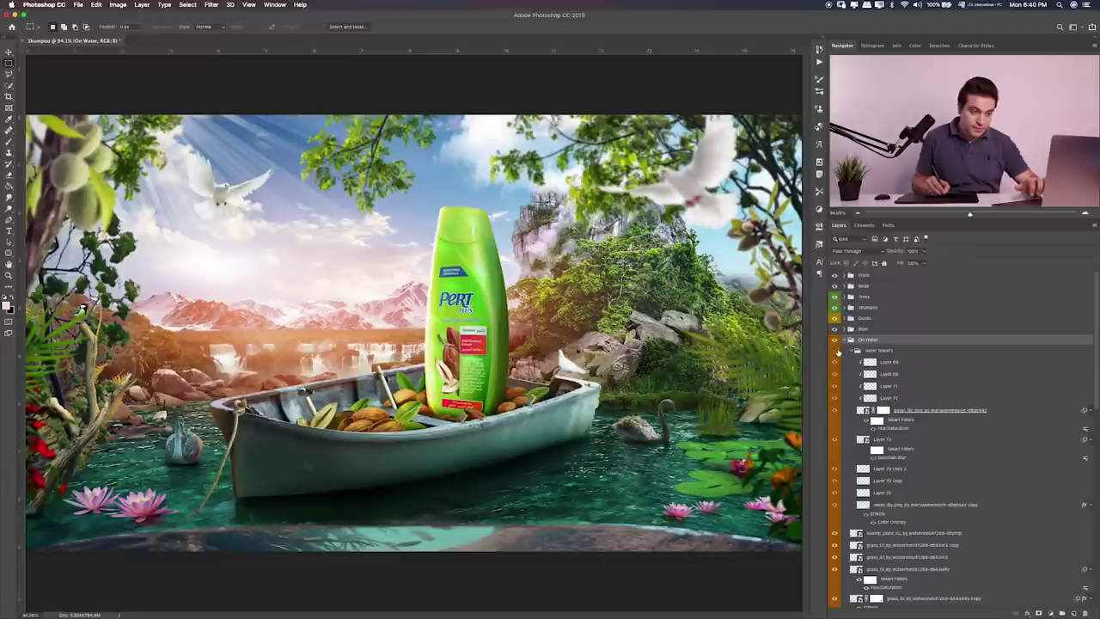
click(835, 352)
click(836, 352)
click(851, 351)
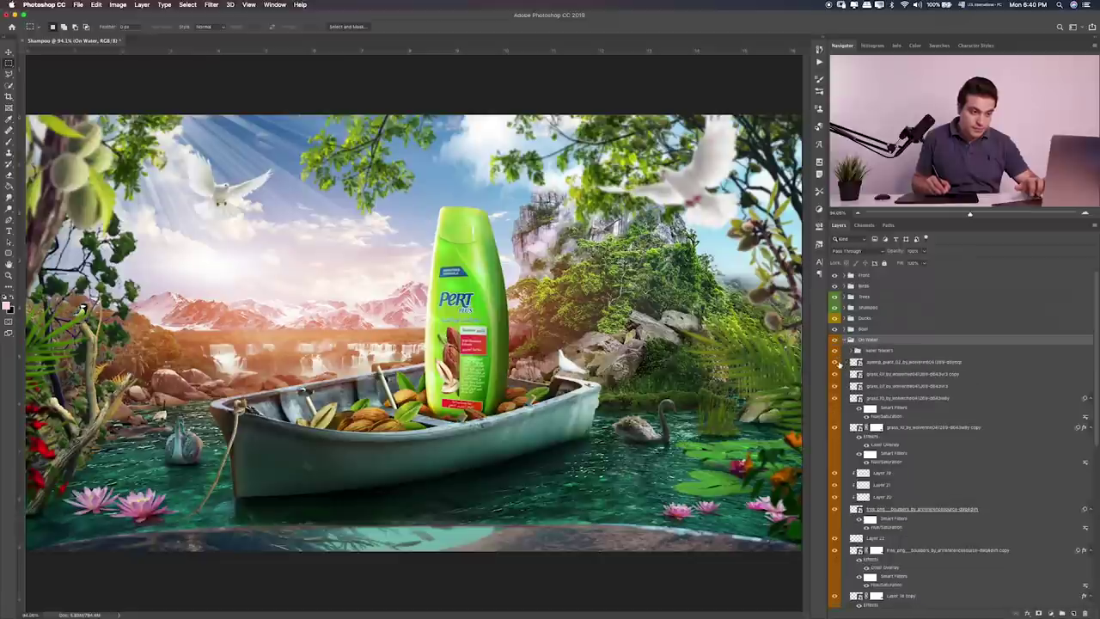
click(833, 430)
click(836, 398)
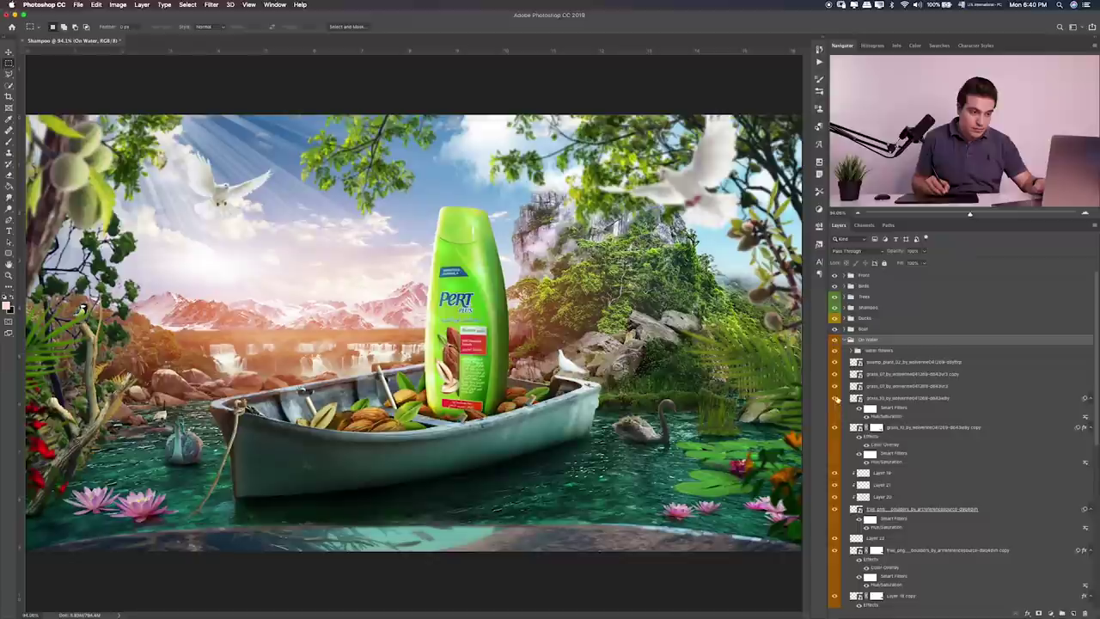
click(836, 399)
Step: Drag grass_03 and its copy together along the waterline beside the boat
click(868, 403)
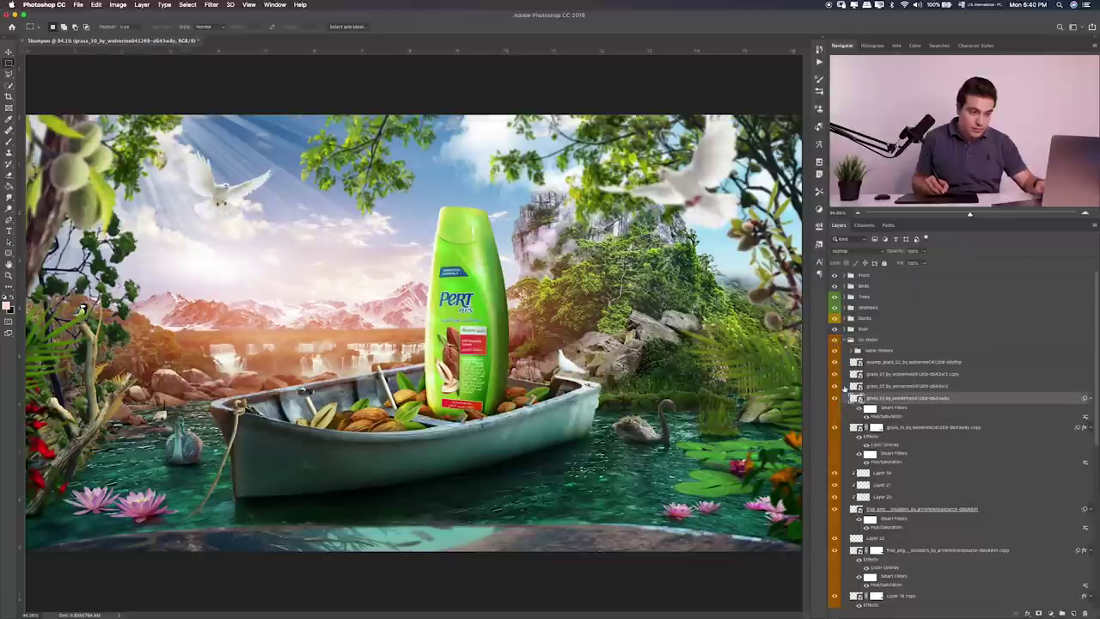
shift+click(870, 434)
key(v)
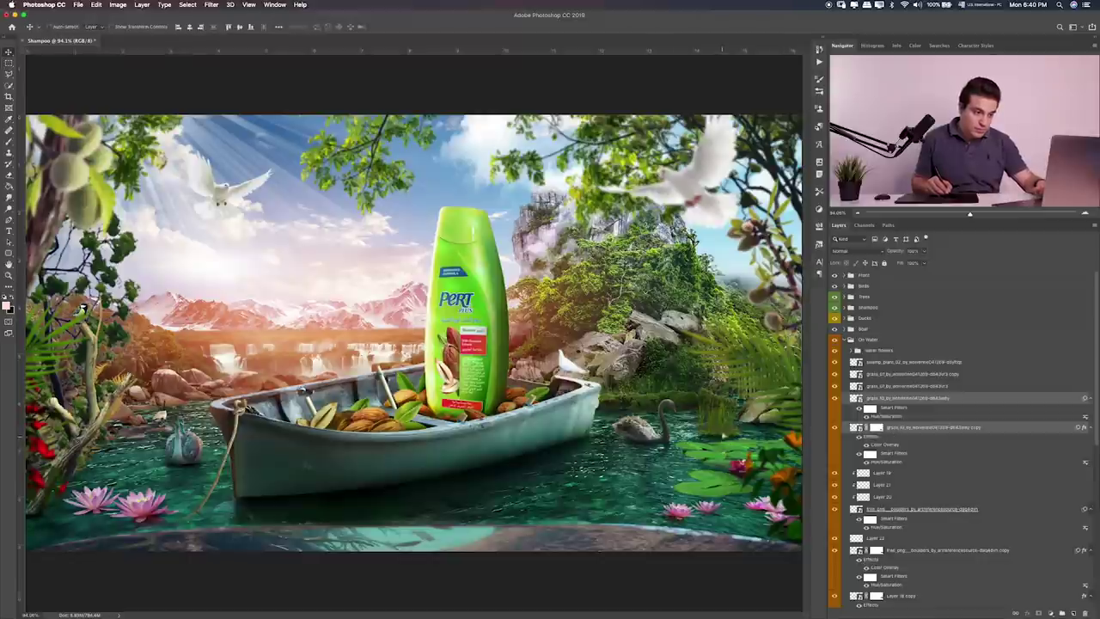
mouse_move(719, 434)
mouse_down()
mouse_move(724, 409)
mouse_move(799, 439)
mouse_move(255, 416)
mouse_up()
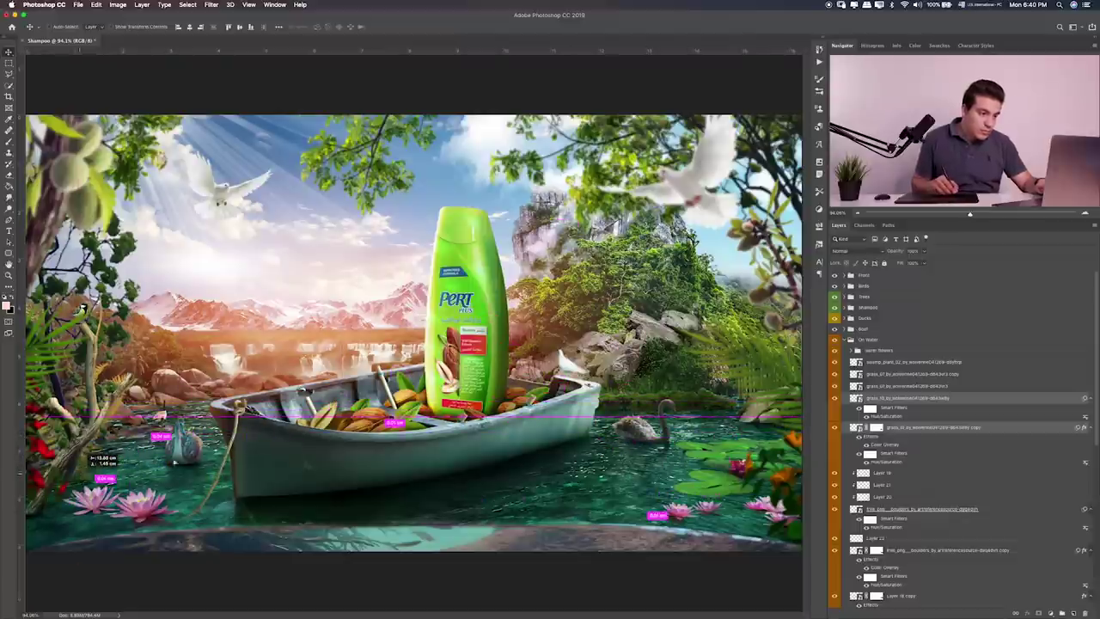
drag(255, 416, 808, 412)
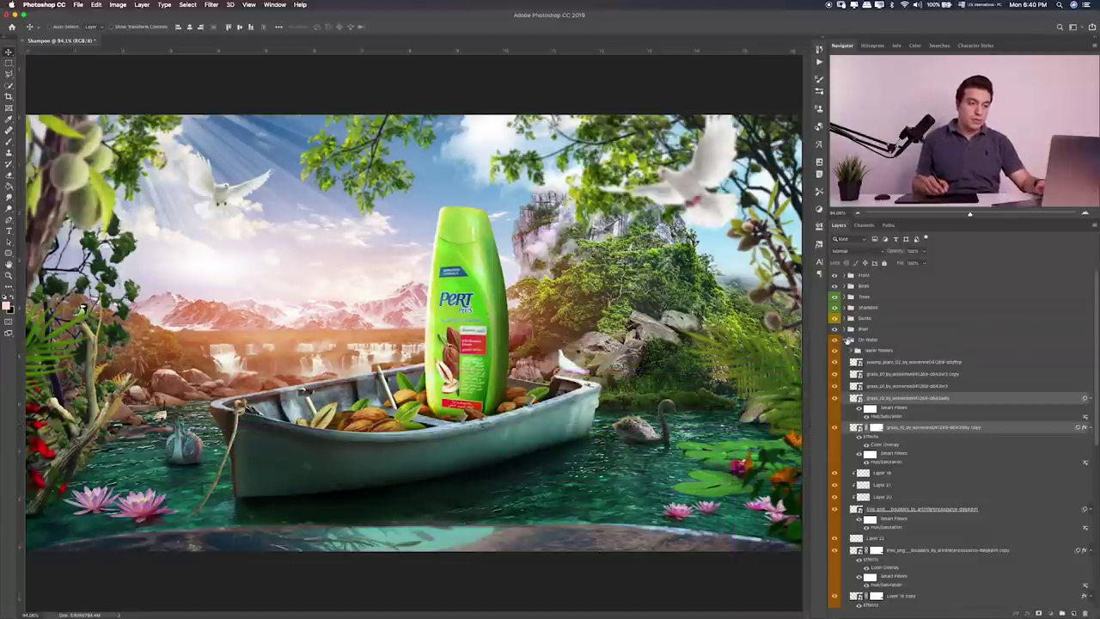
click(849, 339)
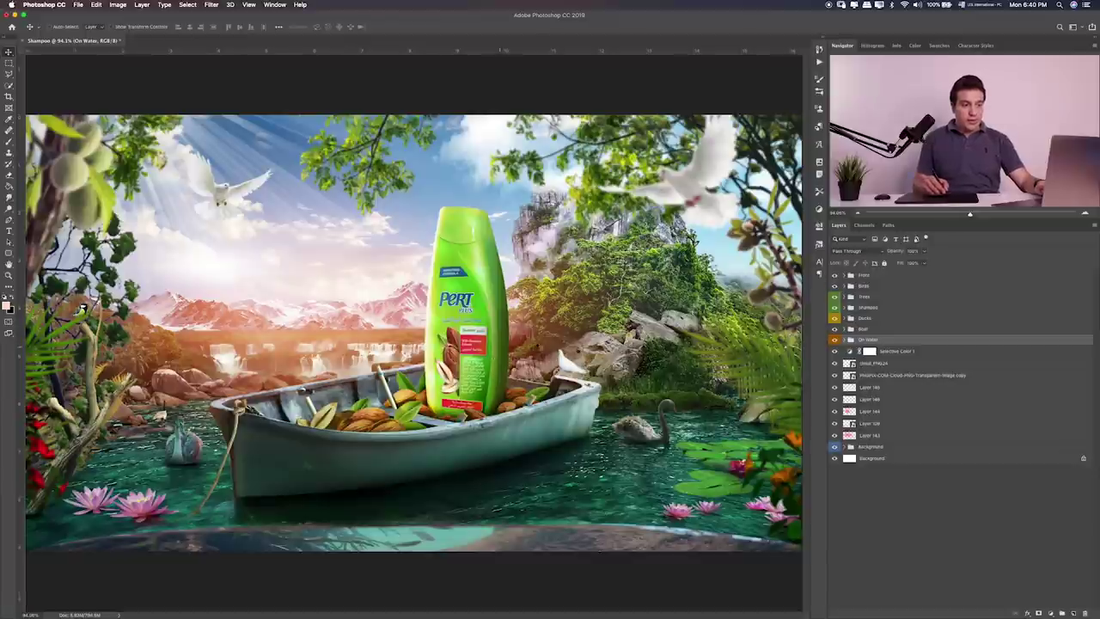
Step: Add a Selective Color layer above Front with Reds at about +48 cyan and -18 magenta
click(866, 275)
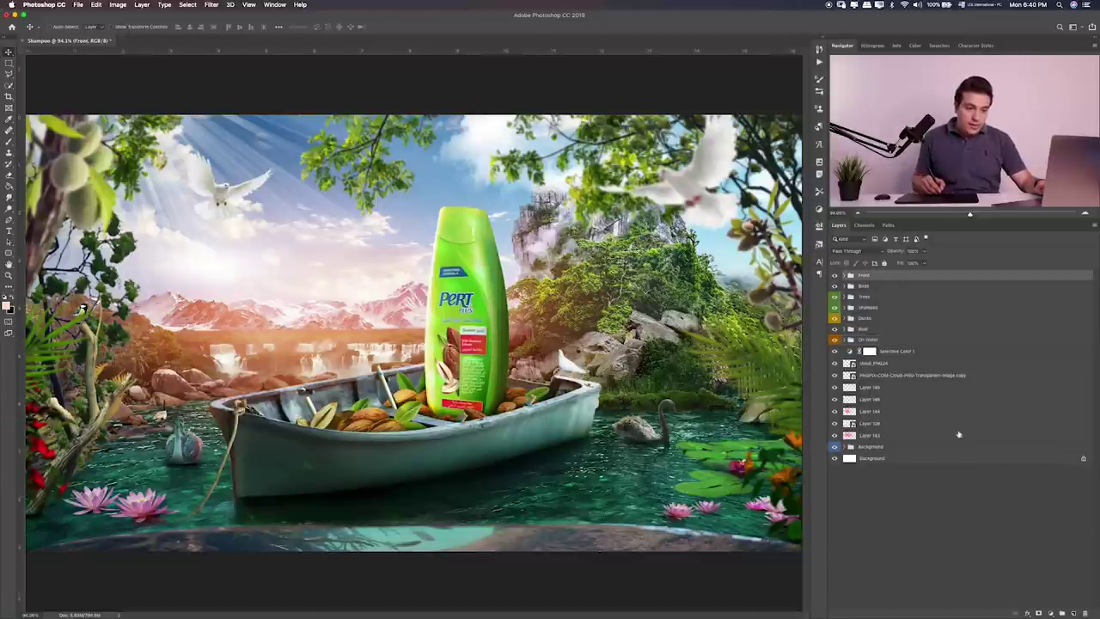
click(1050, 613)
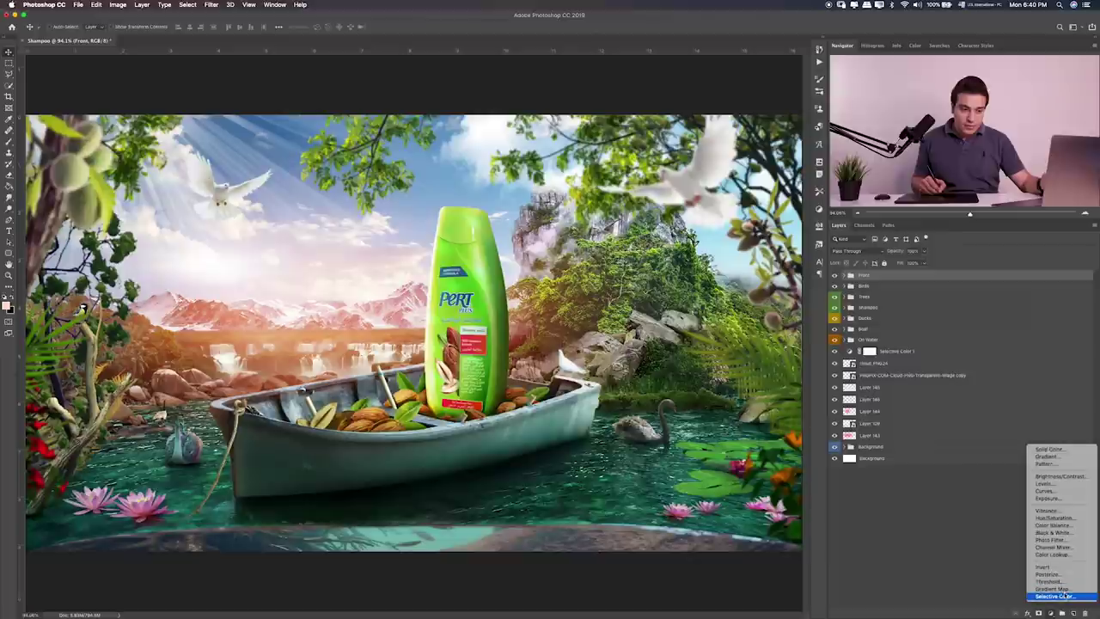
click(1062, 597)
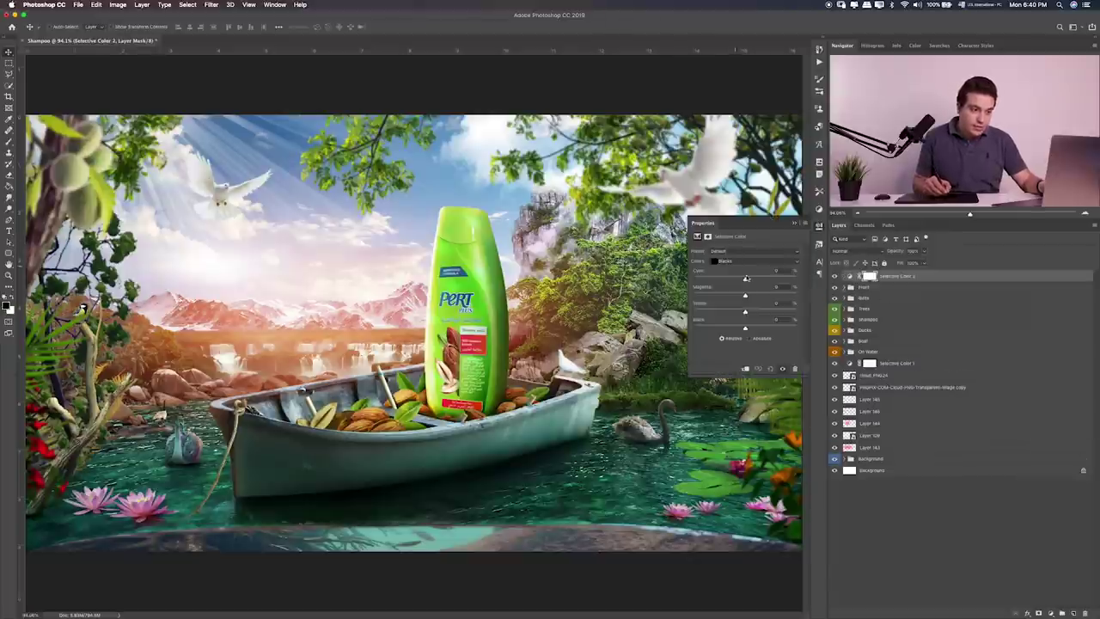
click(755, 260)
click(747, 206)
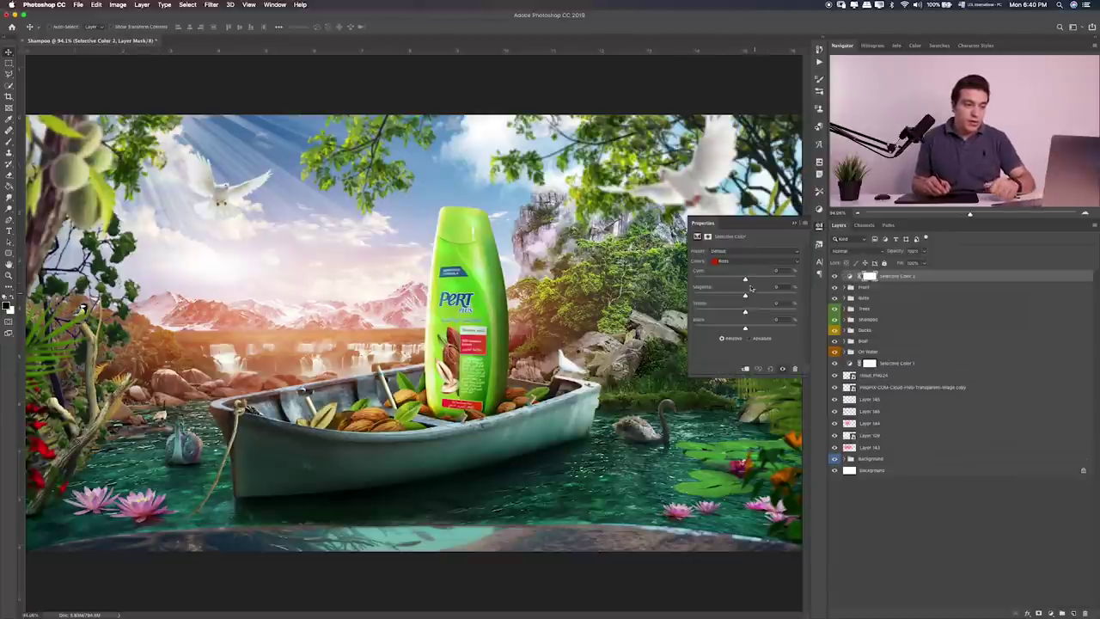
drag(747, 281, 771, 281)
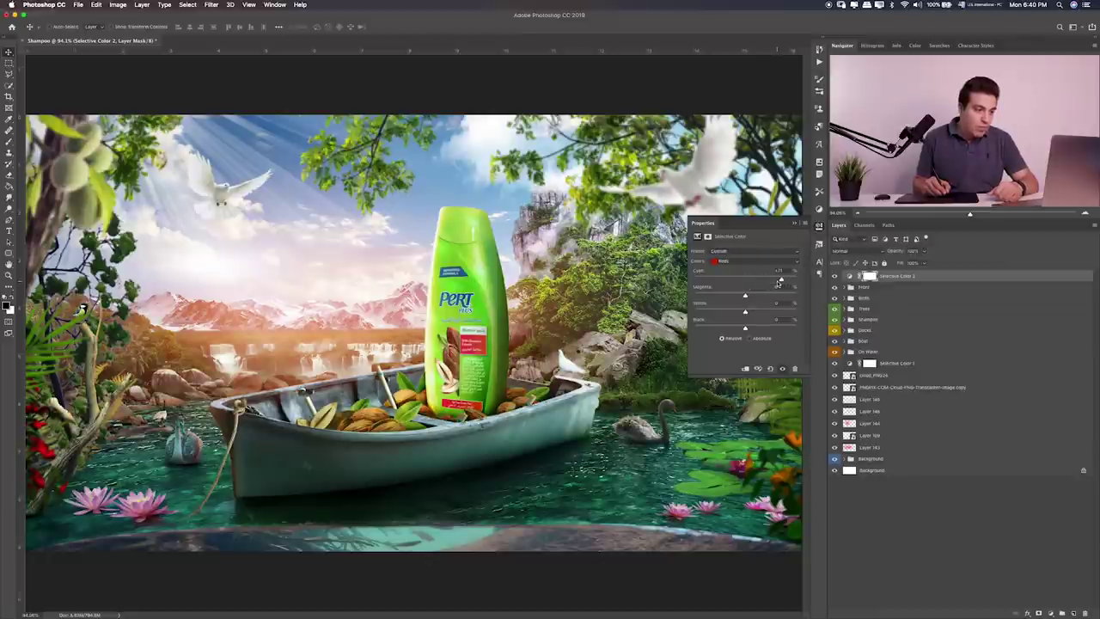
mouse_move(745, 297)
mouse_down()
mouse_move(726, 297)
mouse_move(742, 297)
mouse_move(700, 337)
mouse_move(741, 333)
mouse_up()
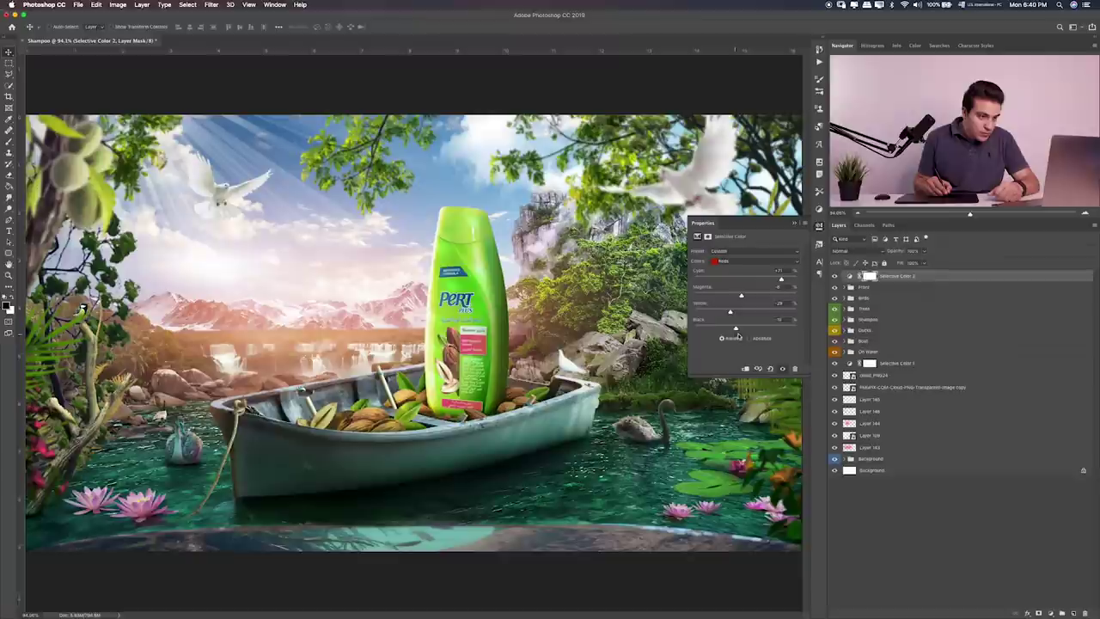
Step: Retune Selective Color 2's Yellows: cut cyan sharply, adjust magenta and reduce yellow
click(752, 261)
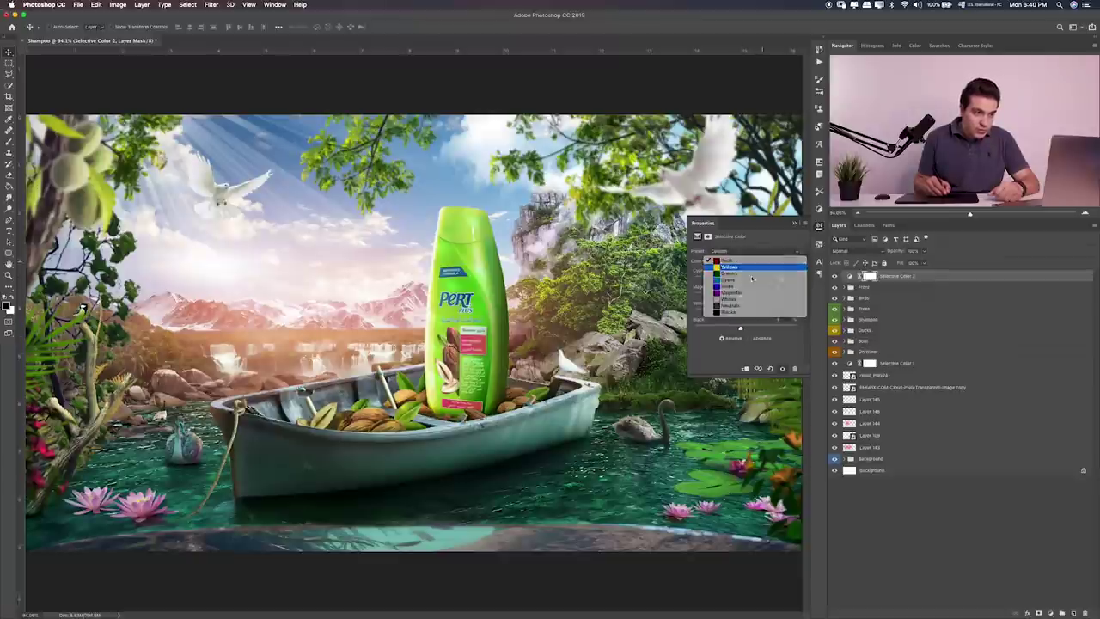
click(748, 276)
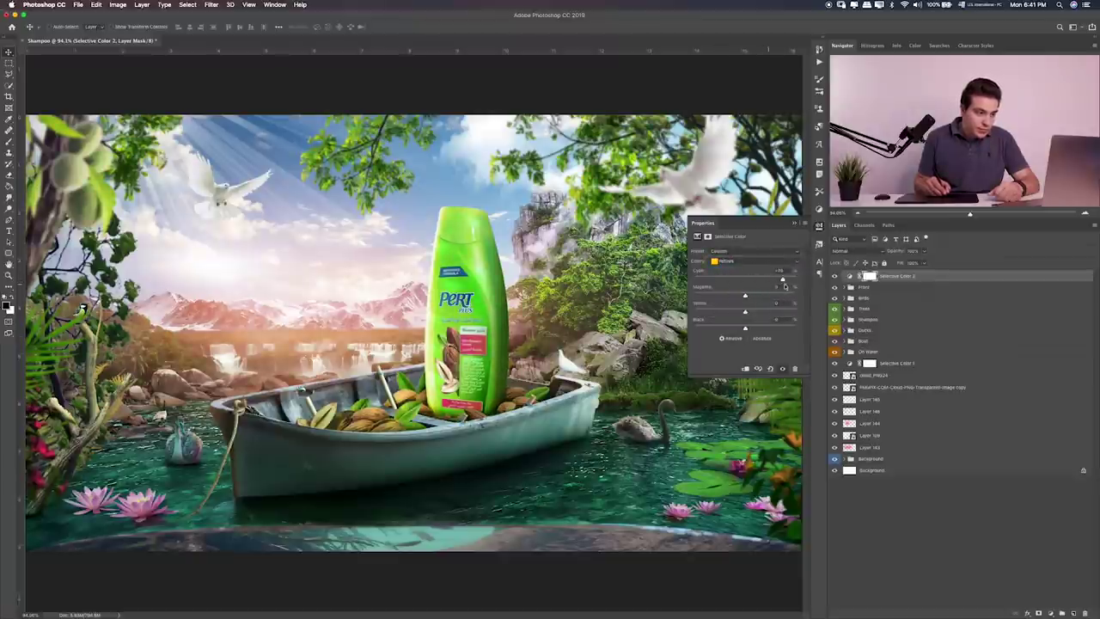
drag(779, 279, 694, 280)
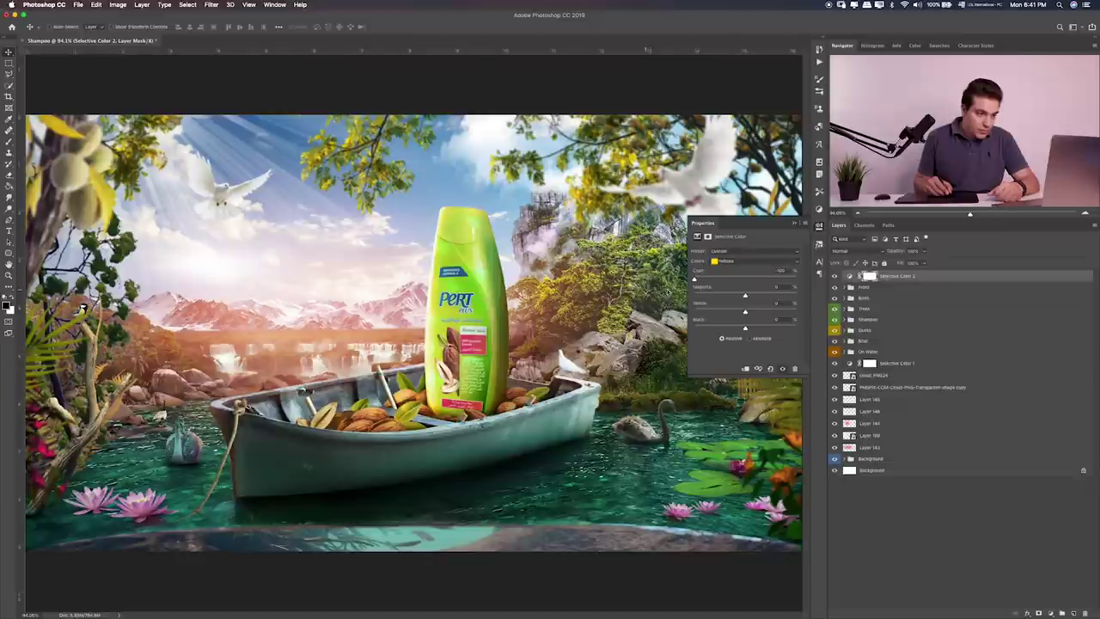
mouse_move(747, 295)
mouse_down()
mouse_move(693, 296)
mouse_move(777, 298)
mouse_move(751, 297)
mouse_up()
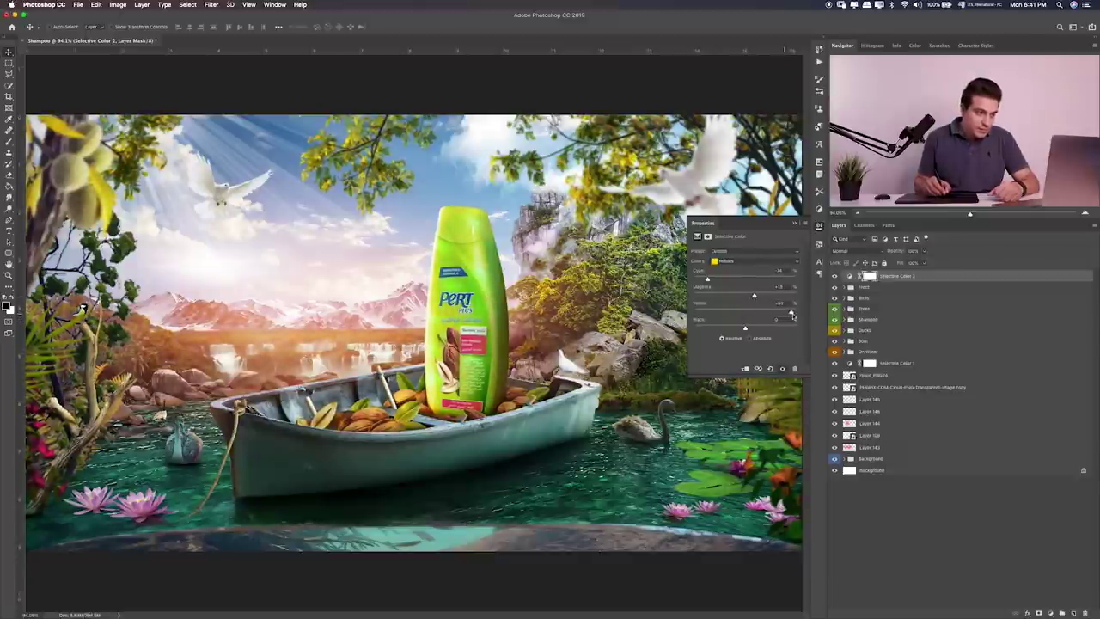
mouse_move(792, 315)
mouse_down()
mouse_move(766, 314)
mouse_move(791, 329)
mouse_move(756, 329)
mouse_up()
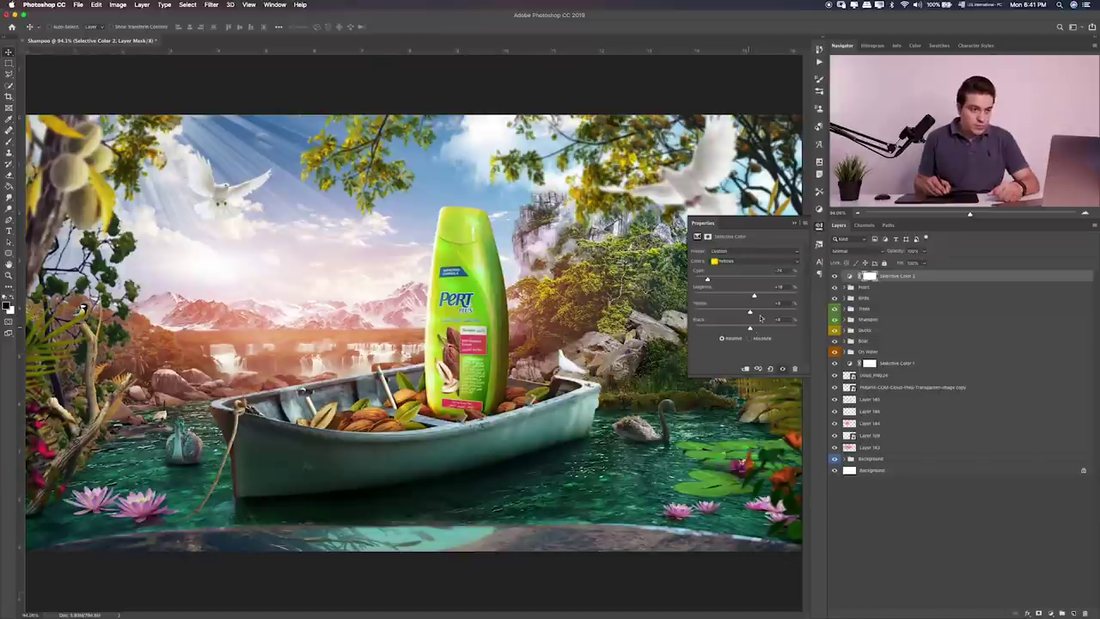
Step: Set the Neutrals to about +10 cyan, -5 magenta, +7 yellow and +3 black
click(757, 261)
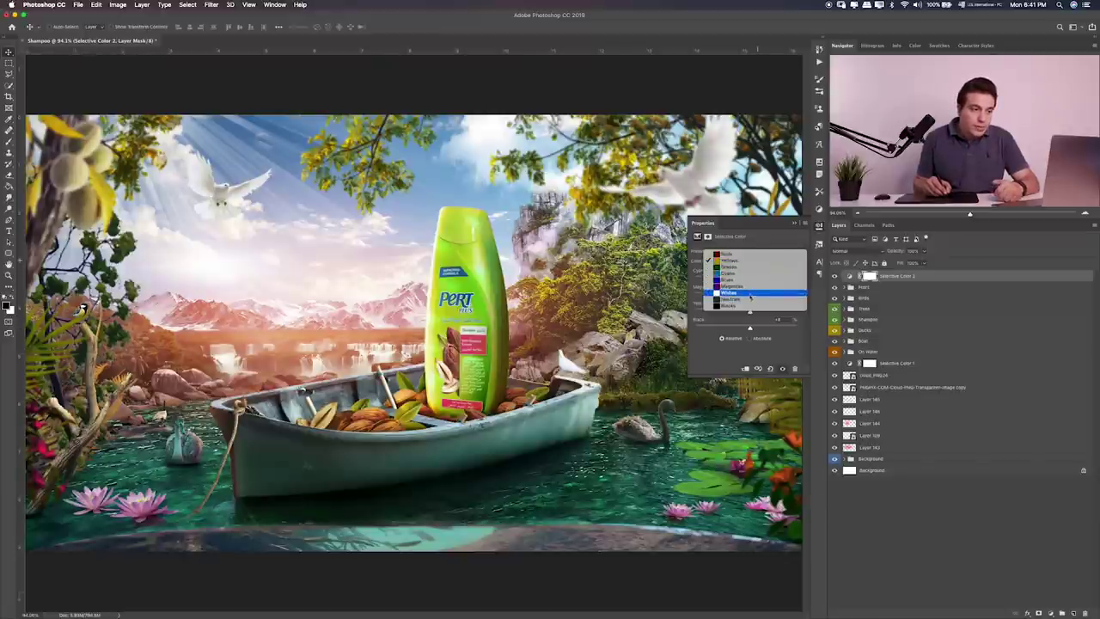
click(751, 298)
drag(745, 279, 758, 283)
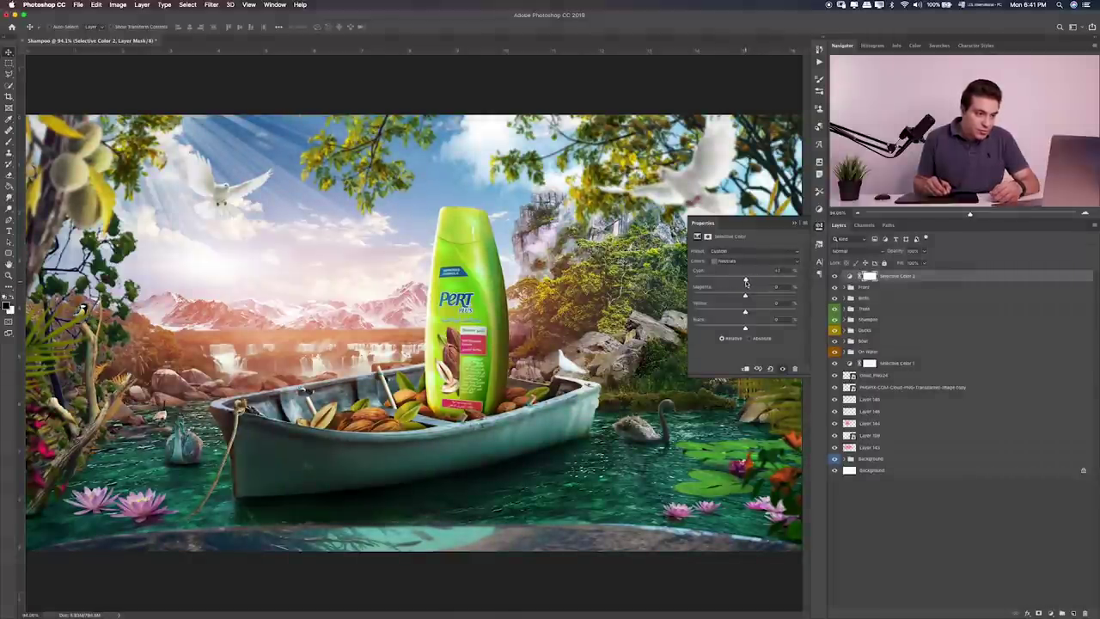
mouse_move(745, 282)
mouse_down()
mouse_move(773, 282)
mouse_move(752, 281)
mouse_move(778, 295)
mouse_move(734, 294)
mouse_move(767, 311)
mouse_up()
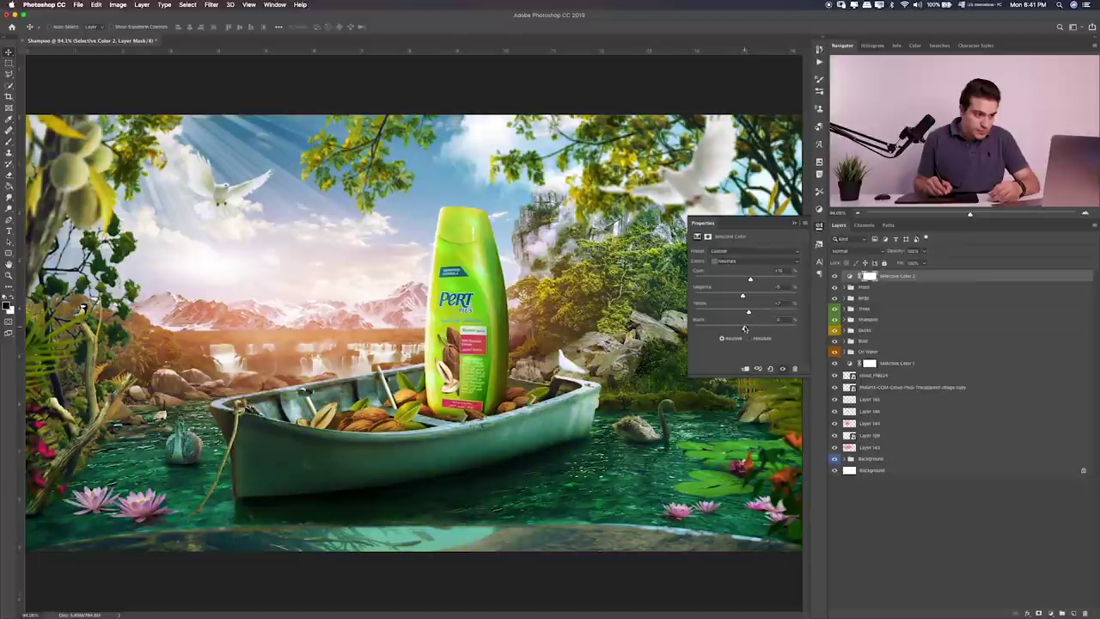
drag(744, 330, 746, 328)
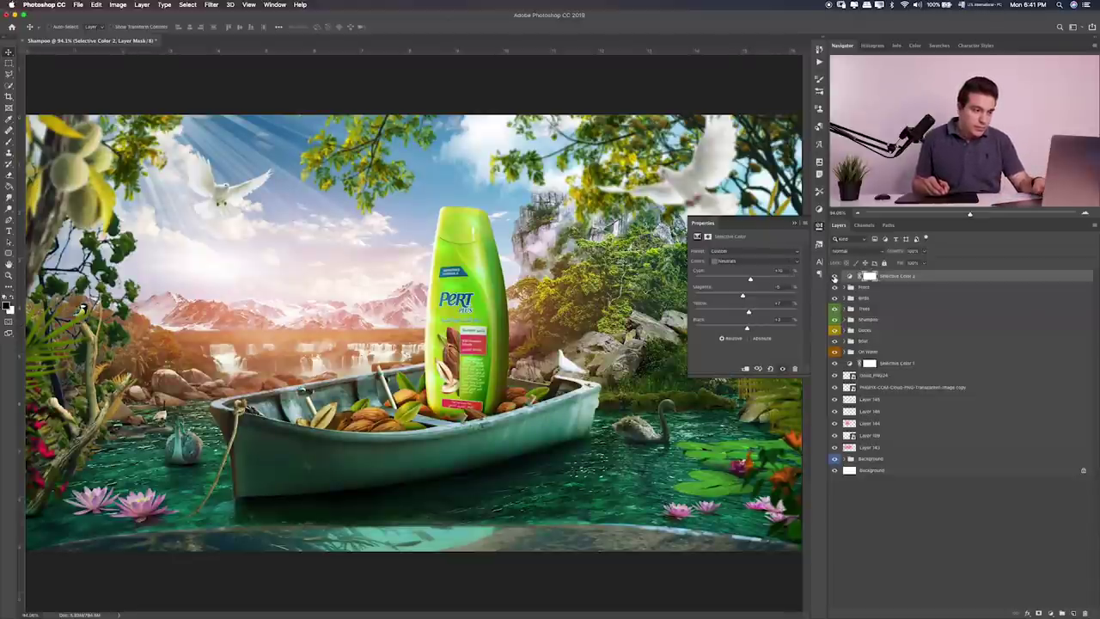
Step: Give the Cyans less cyan, magenta and yellow and more black, then expand the Background group
click(773, 260)
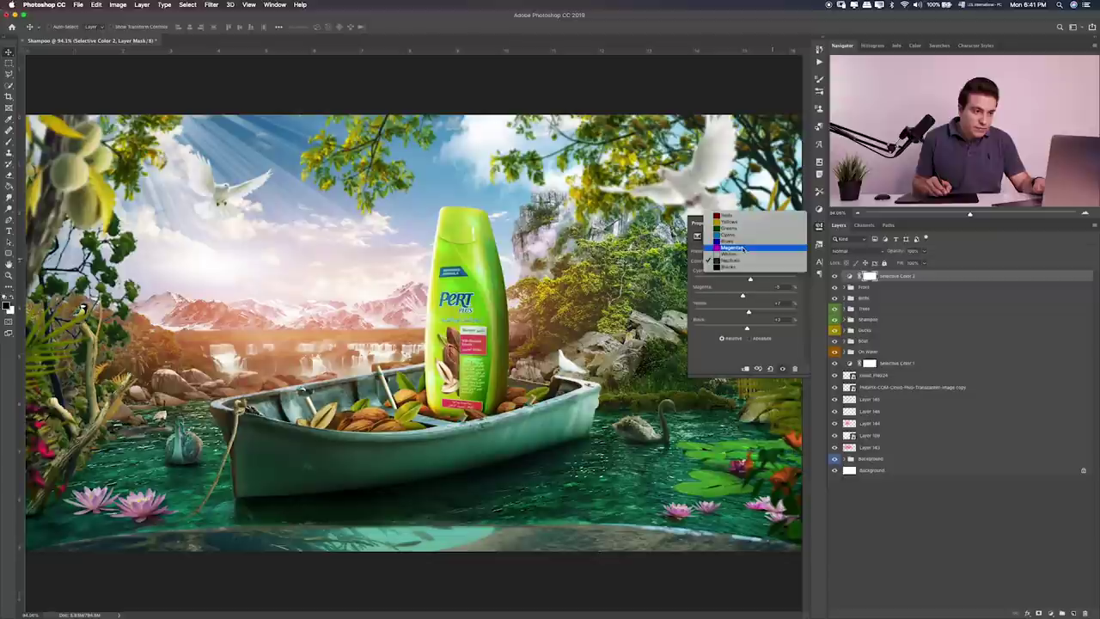
click(729, 235)
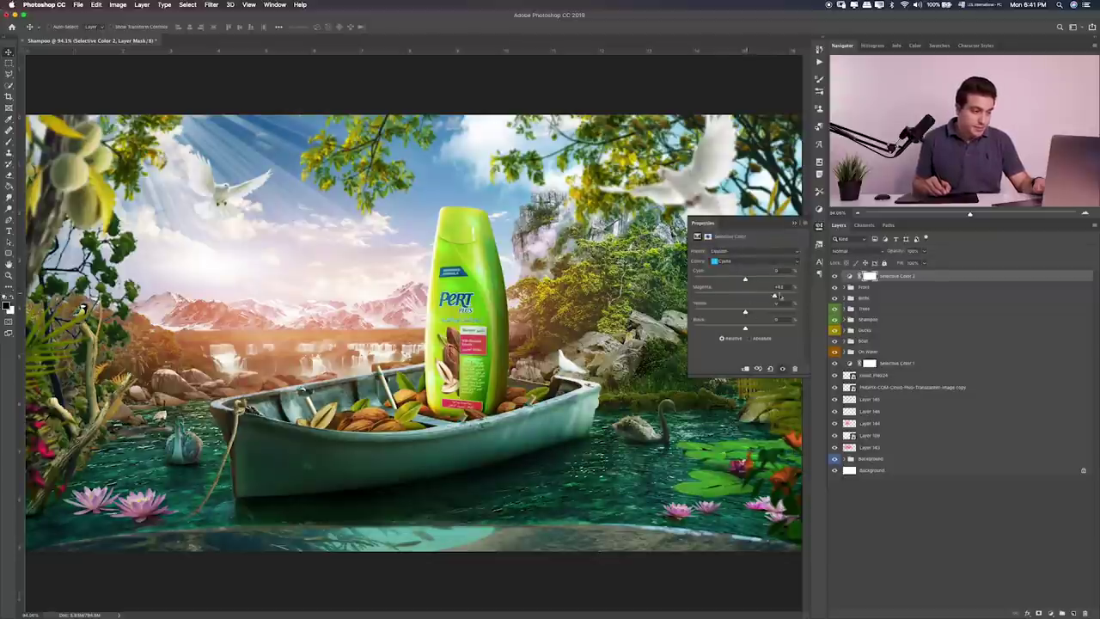
mouse_move(745, 296)
mouse_down()
mouse_move(698, 296)
mouse_move(737, 296)
mouse_move(734, 324)
mouse_up()
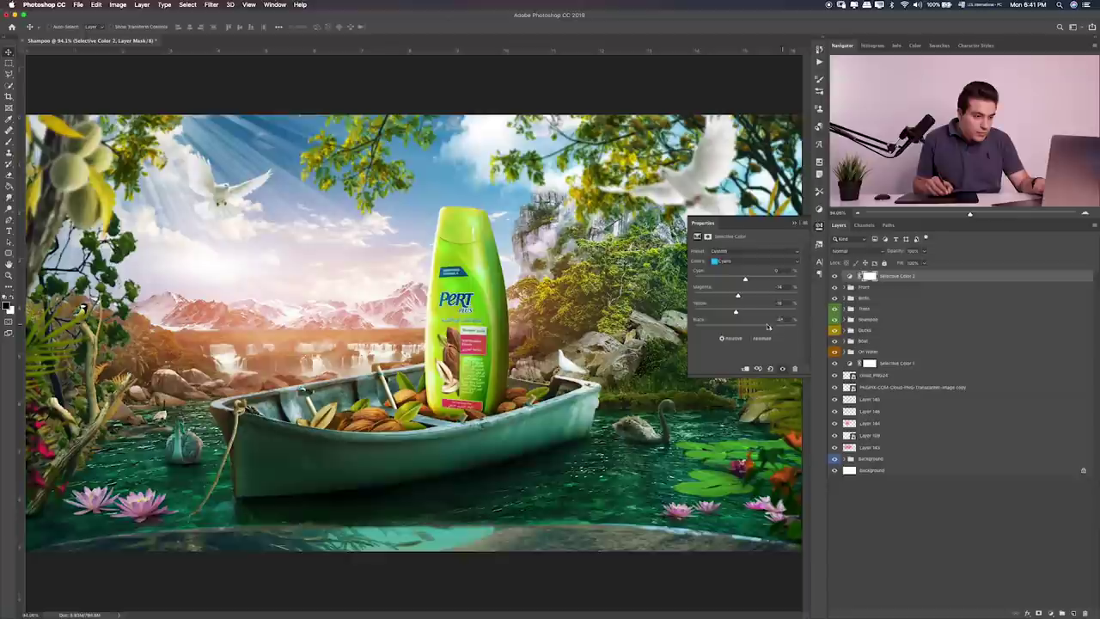
drag(746, 327, 759, 330)
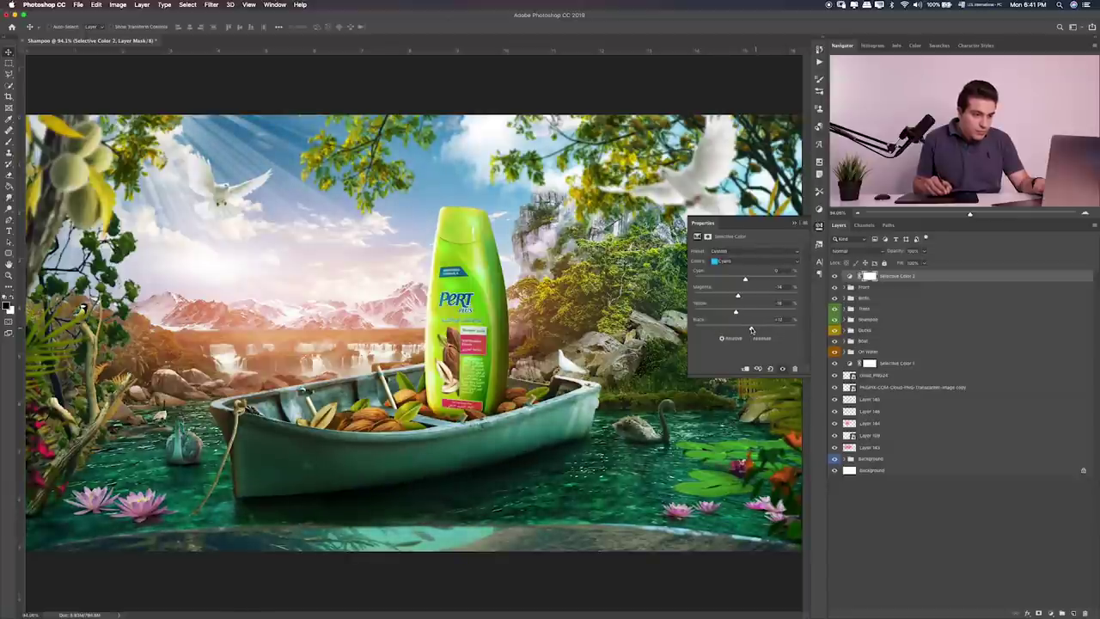
drag(788, 280, 705, 287)
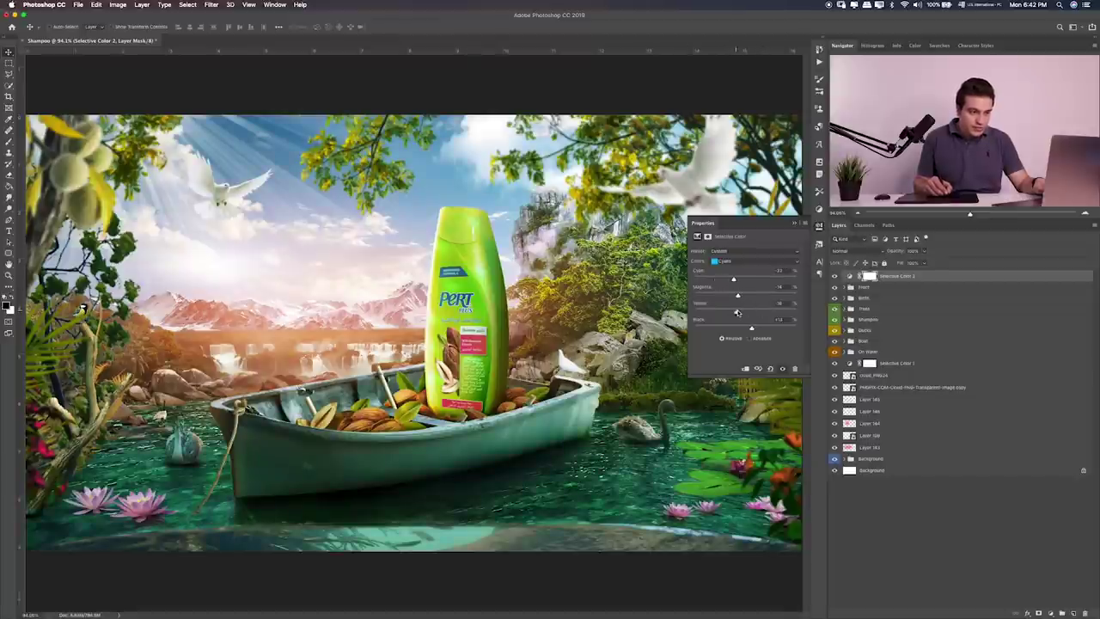
drag(737, 312, 738, 312)
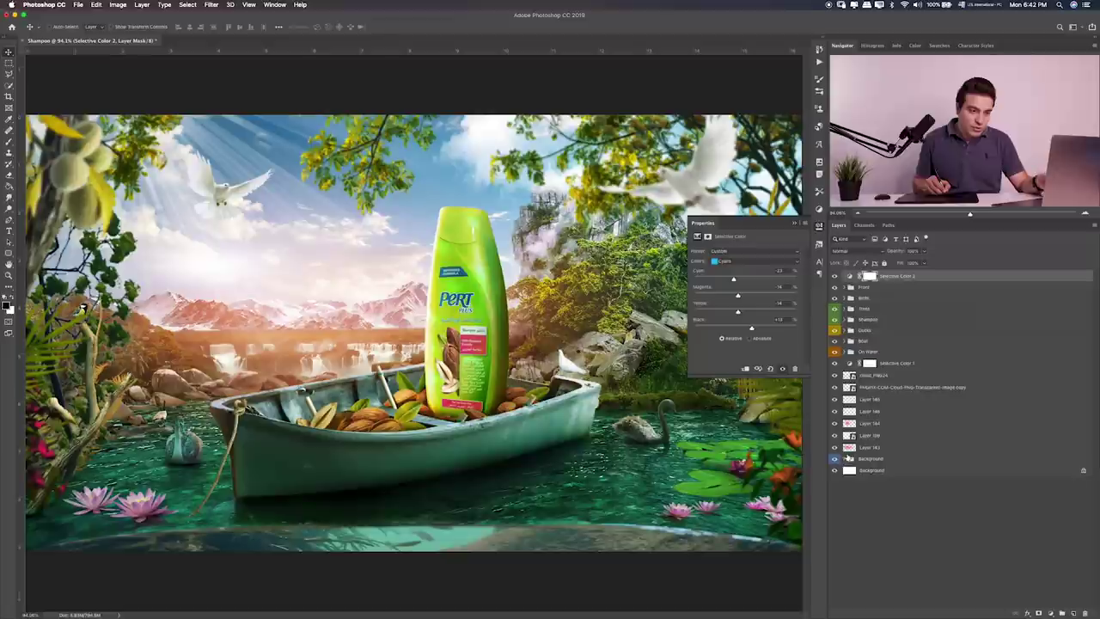
click(849, 458)
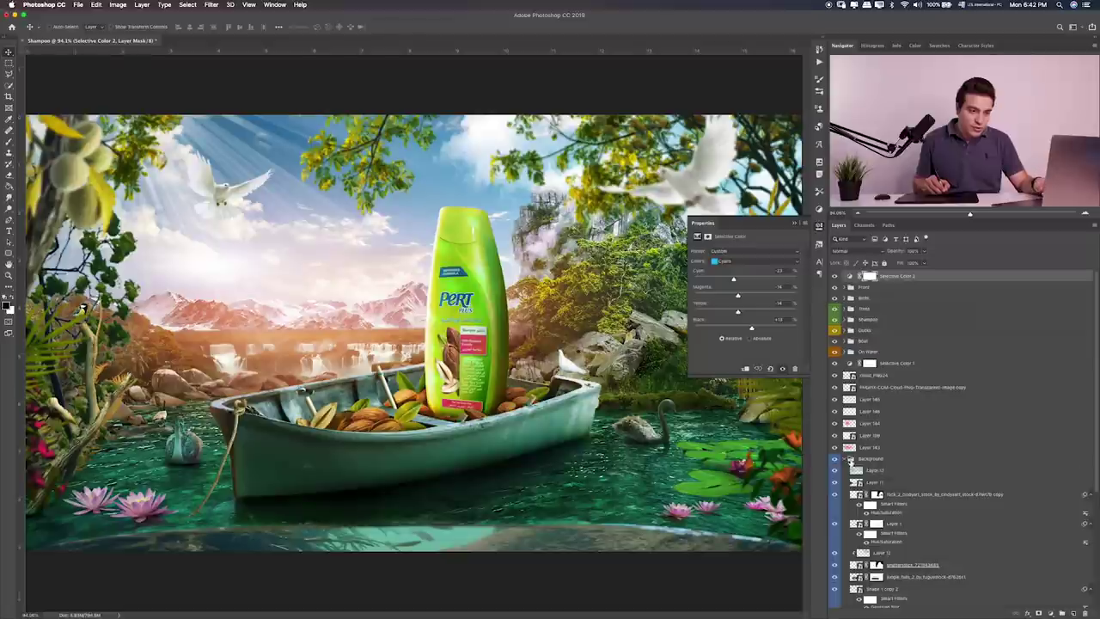
Step: Add a new layer above Layer 12 and paint a dark green band along the bottom water edge
click(906, 471)
click(1075, 612)
key(b)
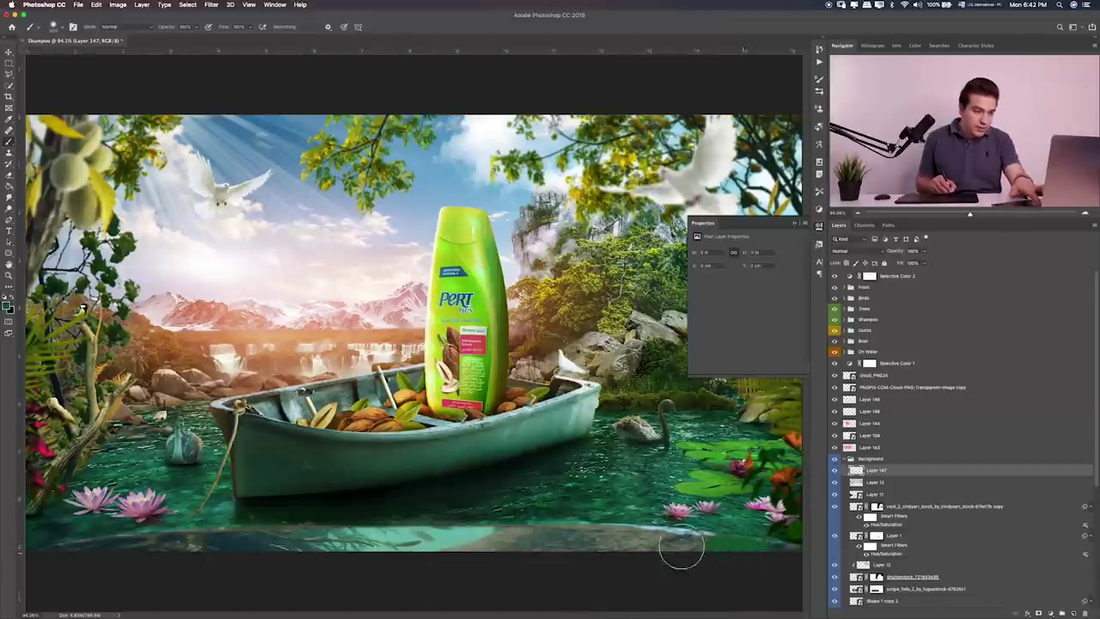
drag(682, 550, 53, 567)
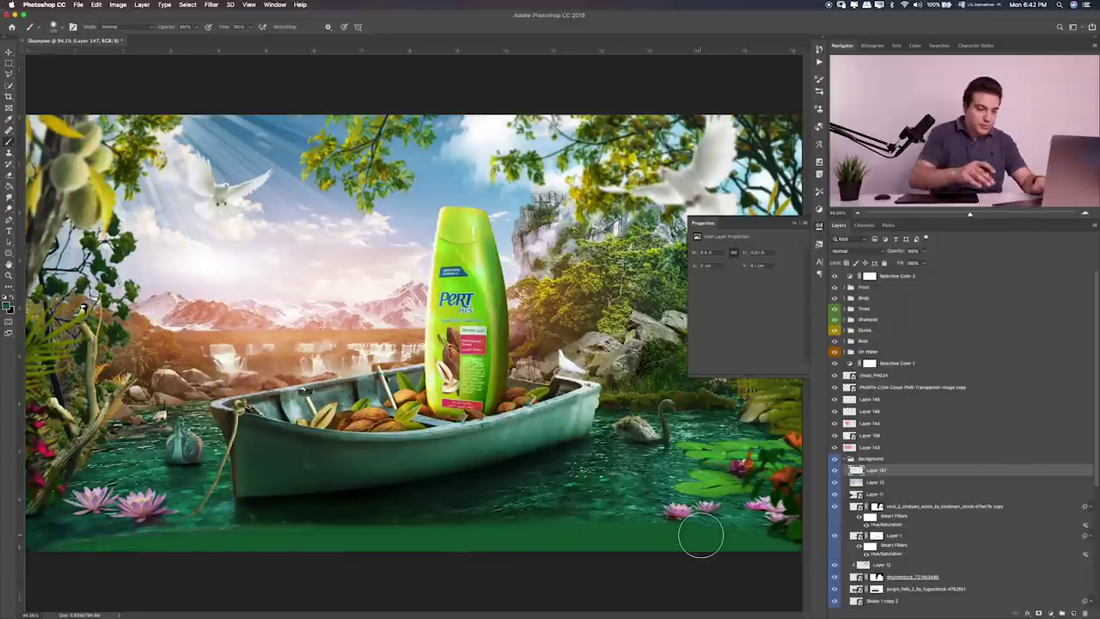
Step: Cycle the green band's blend modes through several options, settling on Overlay
key(v)
key(shift+alt+i)
key(shift+alt+a)
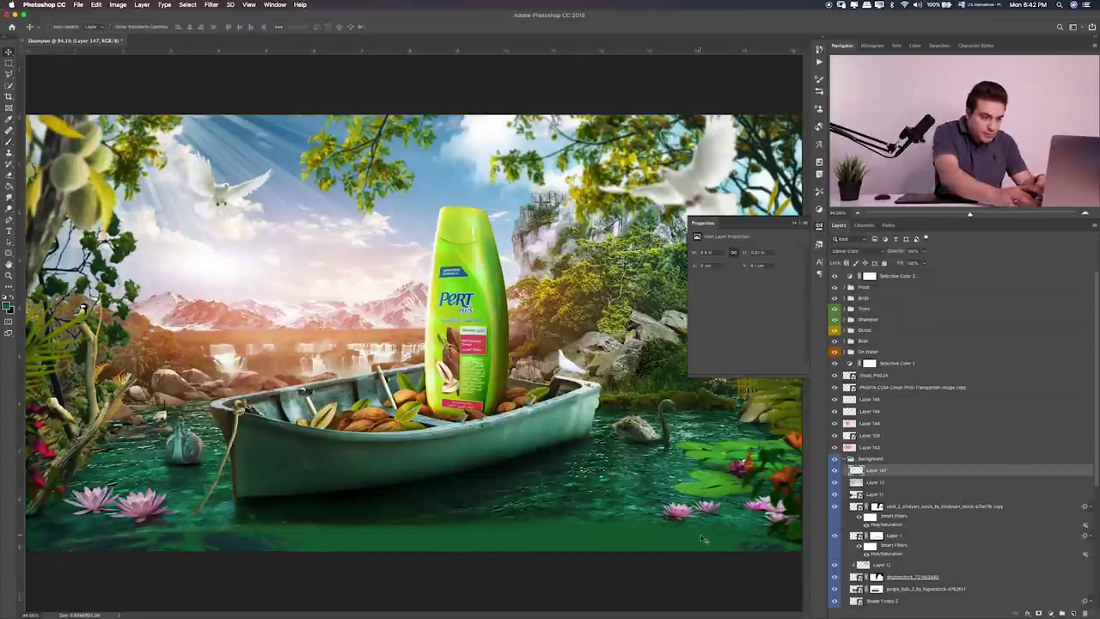
key(shift+alt+g)
key(shift+alt+s)
key(shift+alt+w)
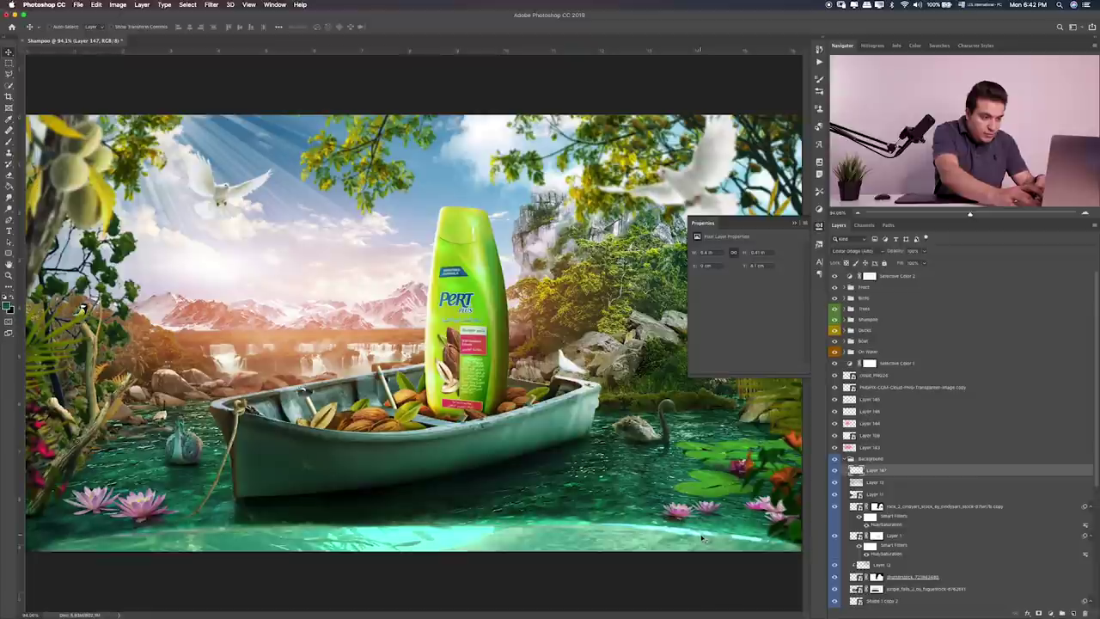
key(shift+alt+o)
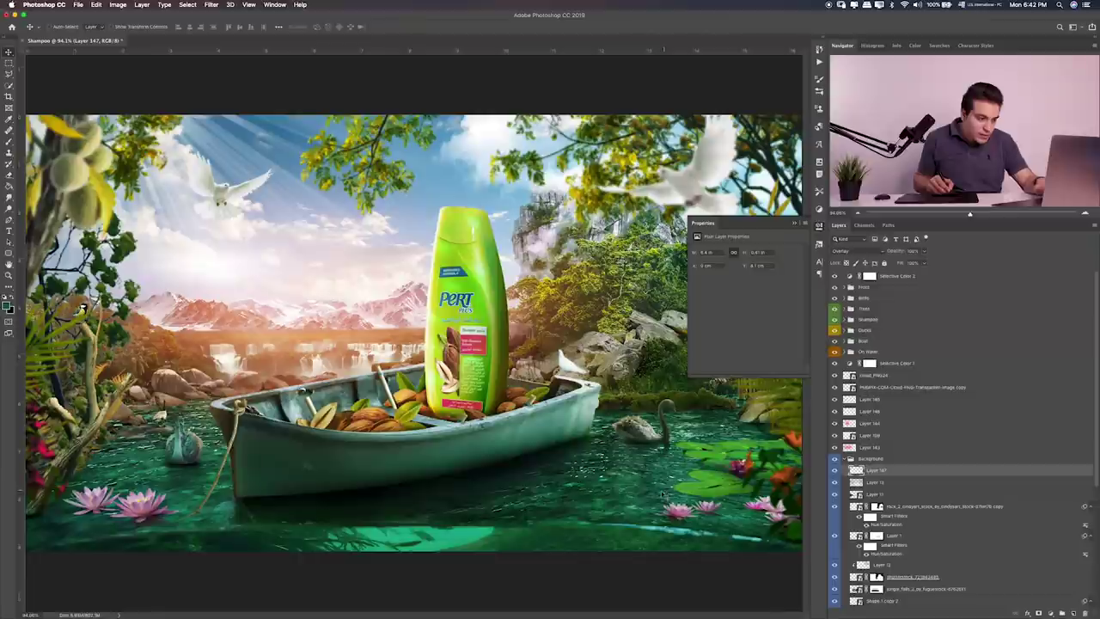
key(e)
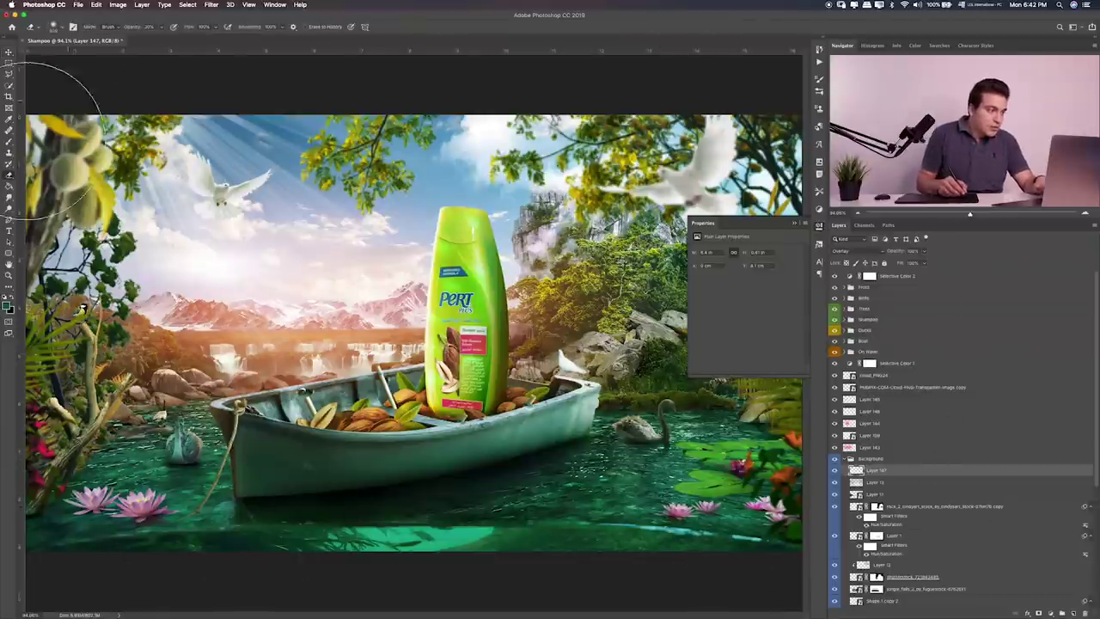
Step: Sketch a pen path along the bottom edge, then set the pen to Shape mode with a lighter fill
key(p)
key(ctrl+minus)
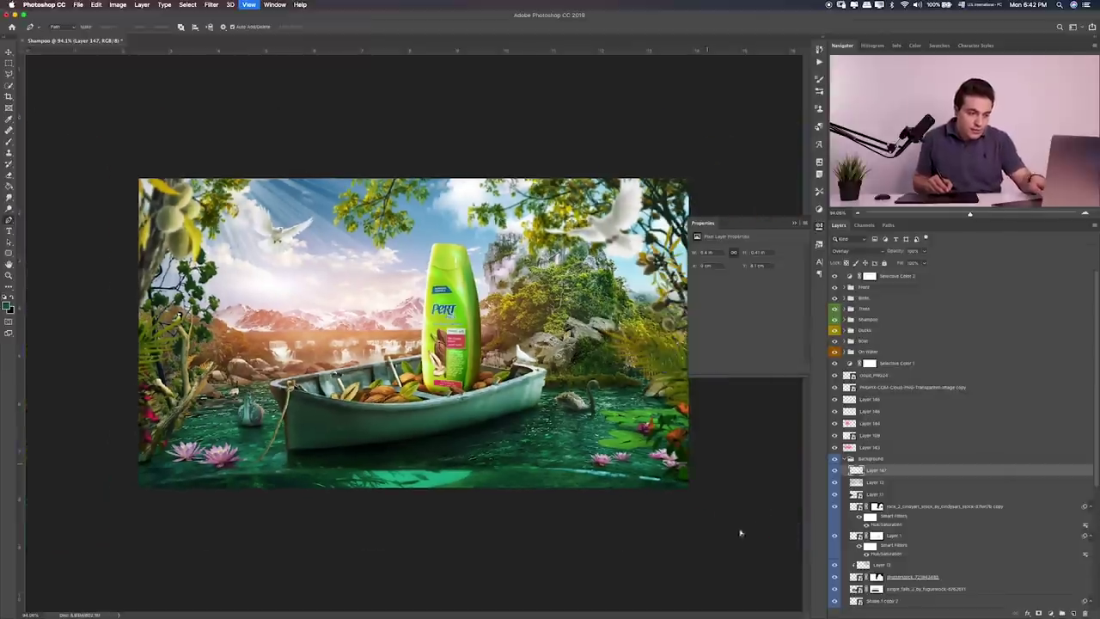
click(694, 489)
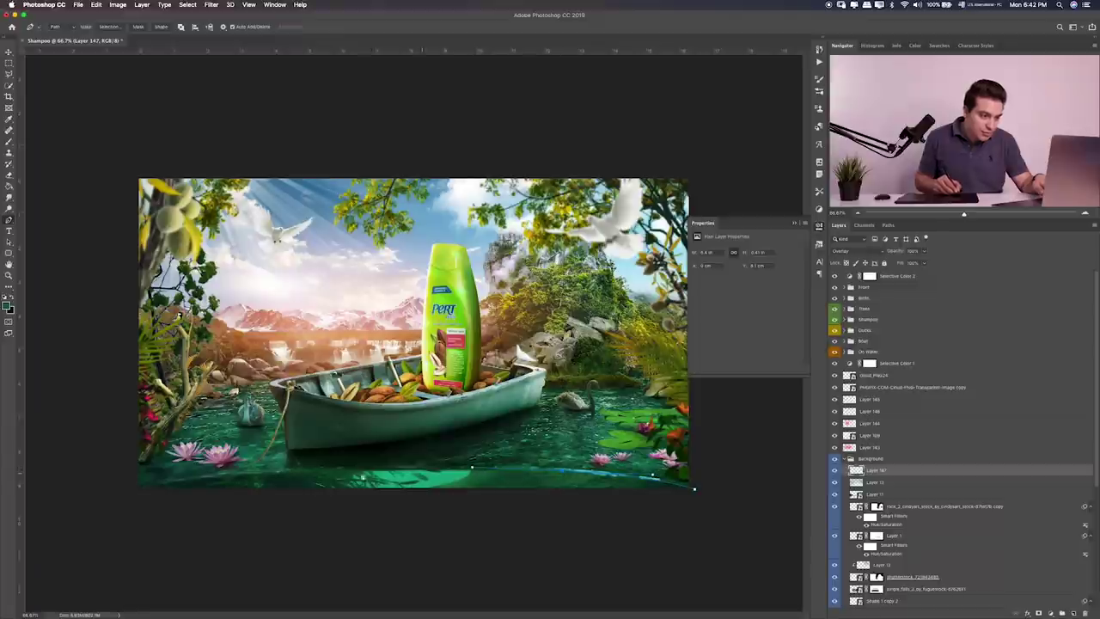
click(288, 472)
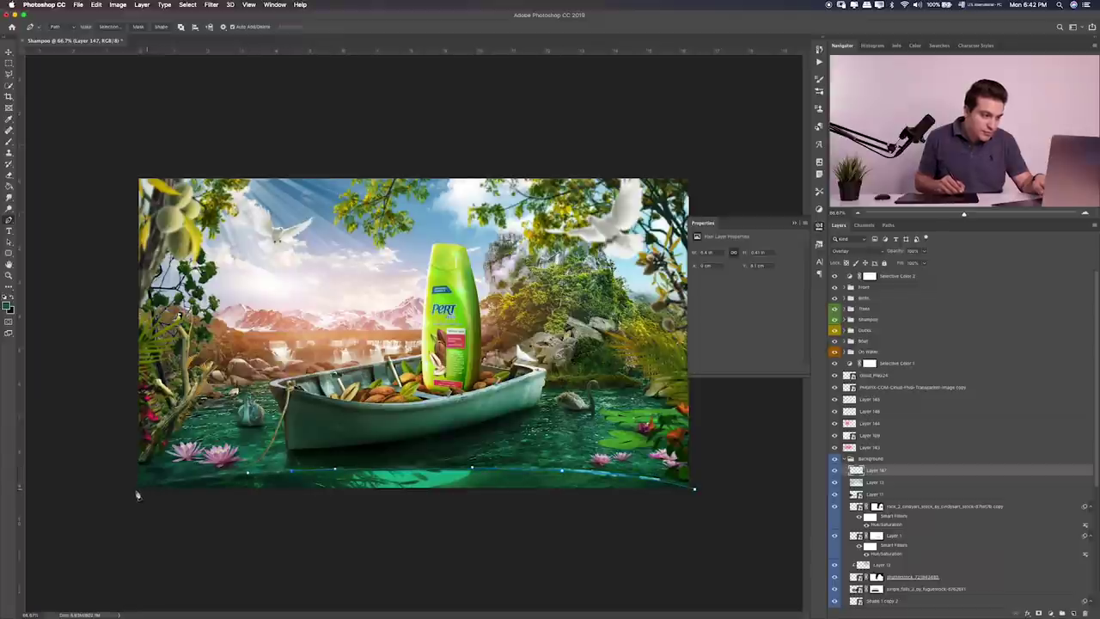
click(94, 503)
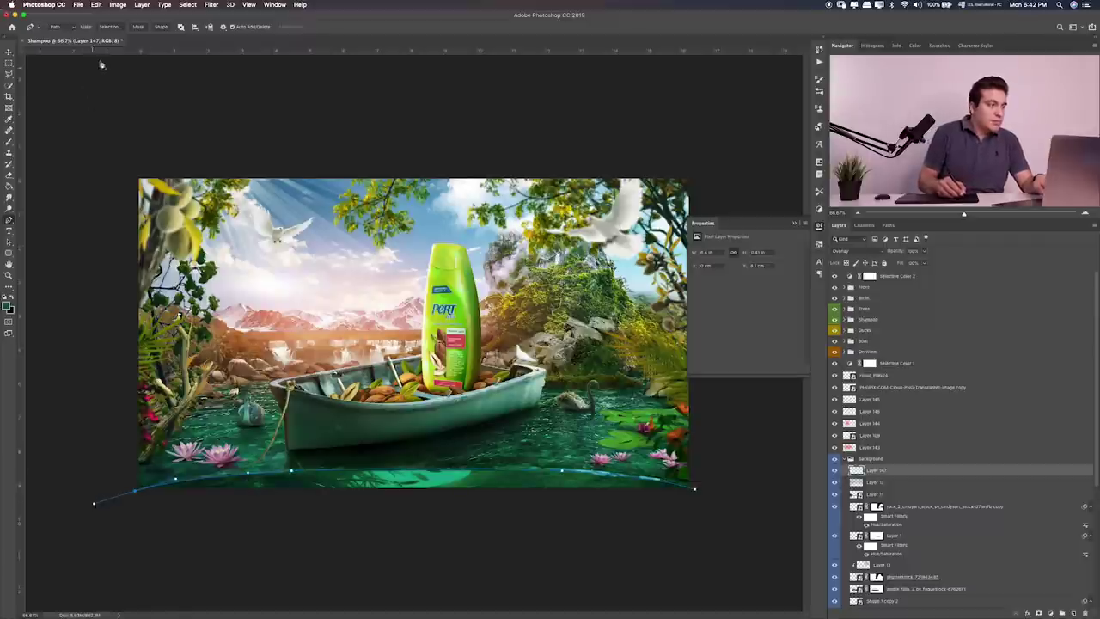
click(55, 26)
click(55, 17)
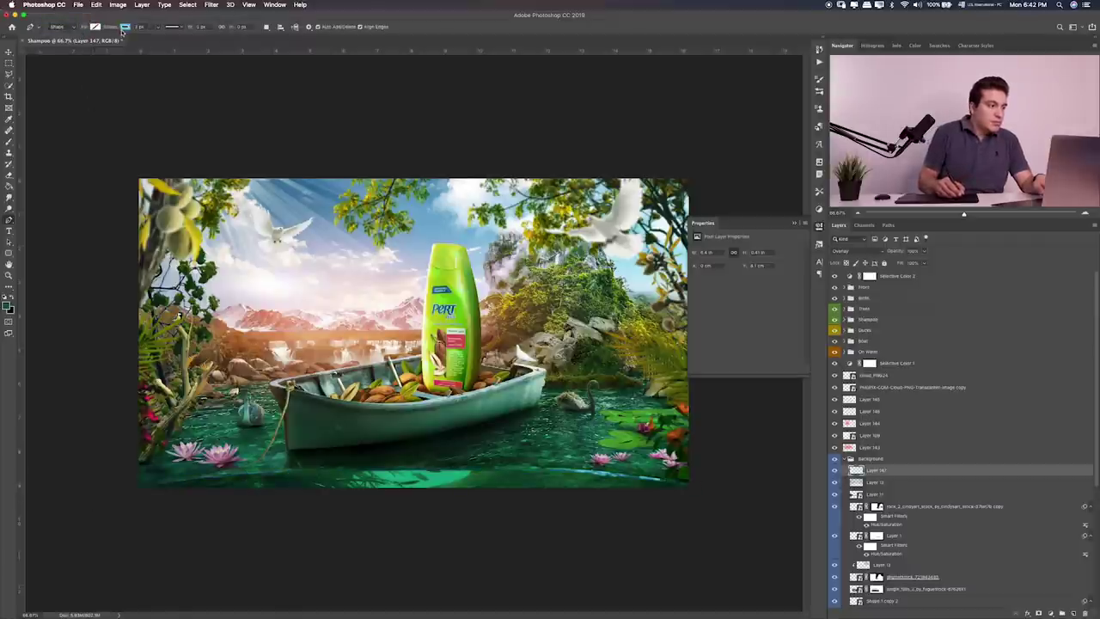
click(124, 27)
click(121, 81)
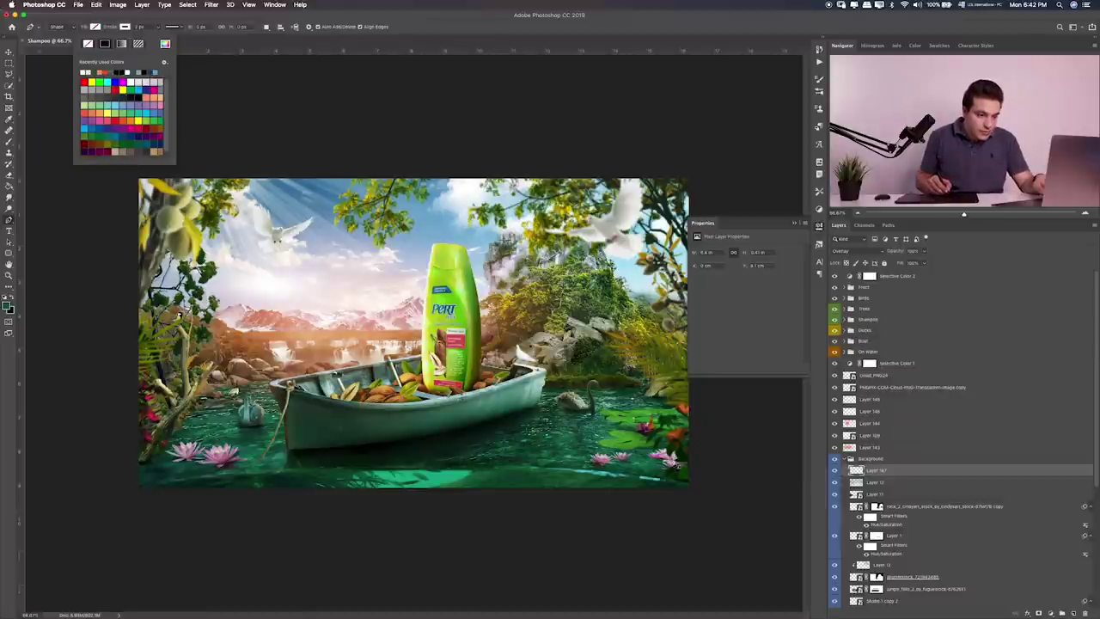
Step: Above Layer 147, draw a curved shape from the bottom-right to past the bottom-left corner
click(902, 463)
click(834, 471)
click(834, 470)
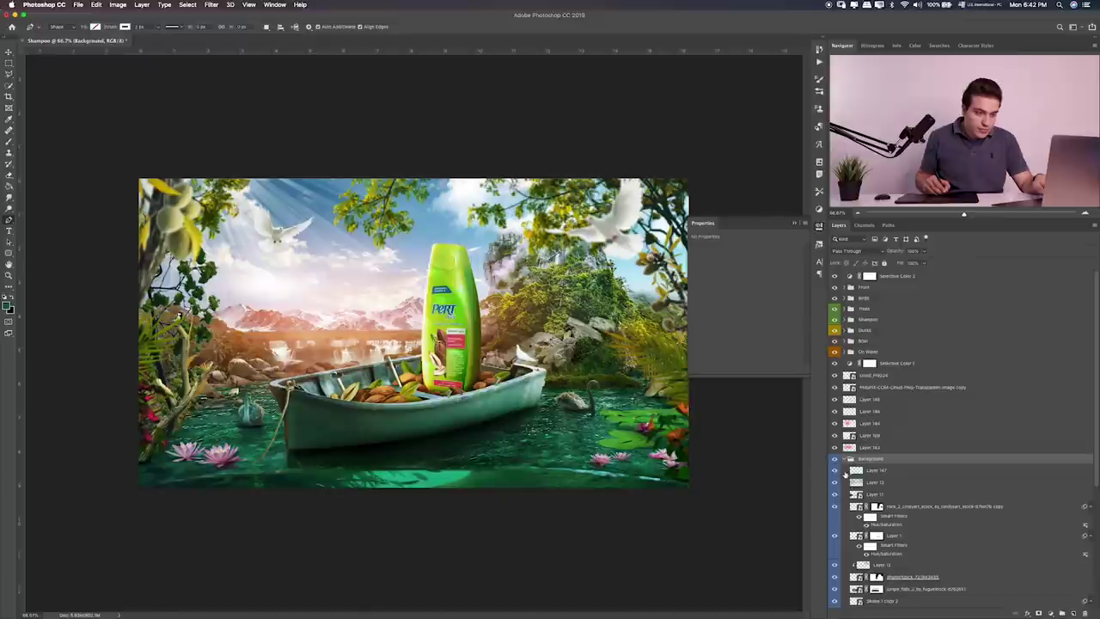
click(884, 472)
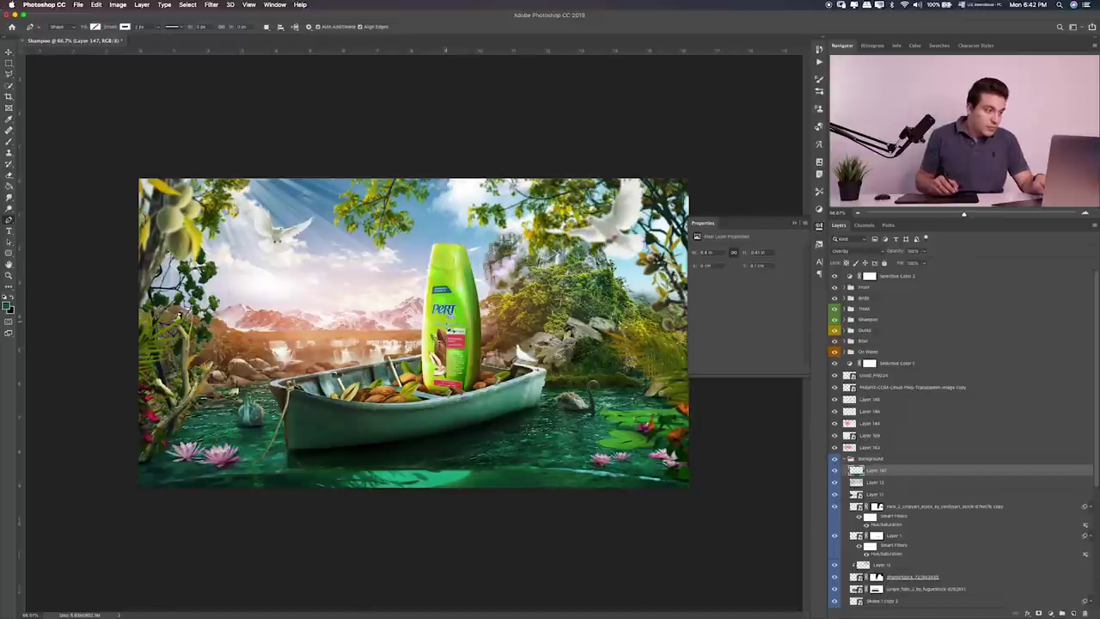
click(696, 490)
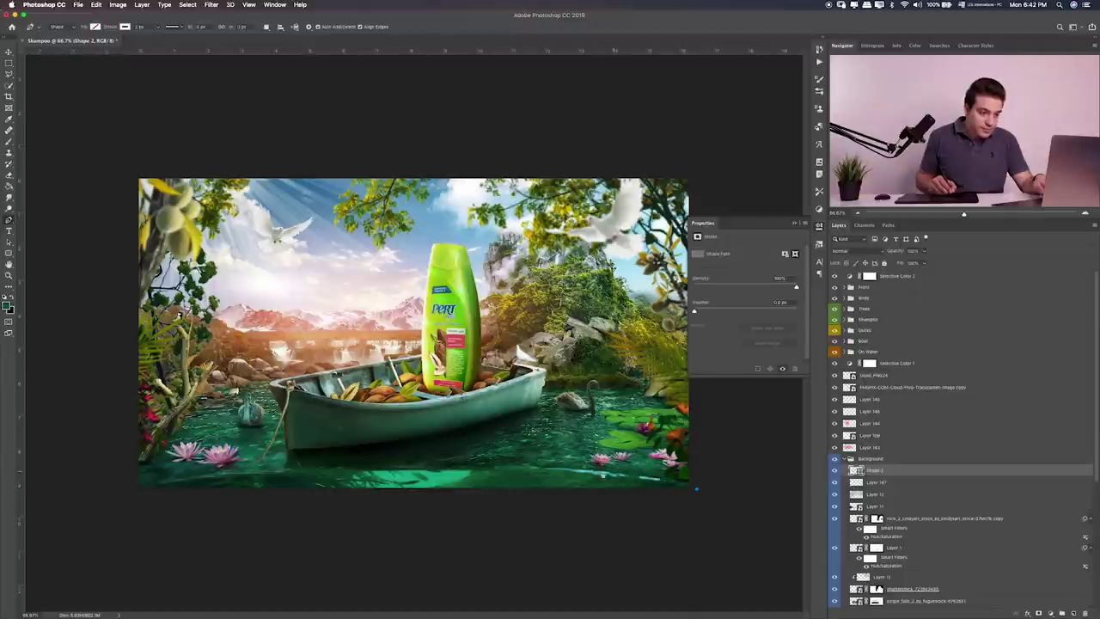
drag(602, 474, 548, 468)
mouse_move(617, 472)
mouse_down()
mouse_move(578, 473)
mouse_move(589, 473)
mouse_up()
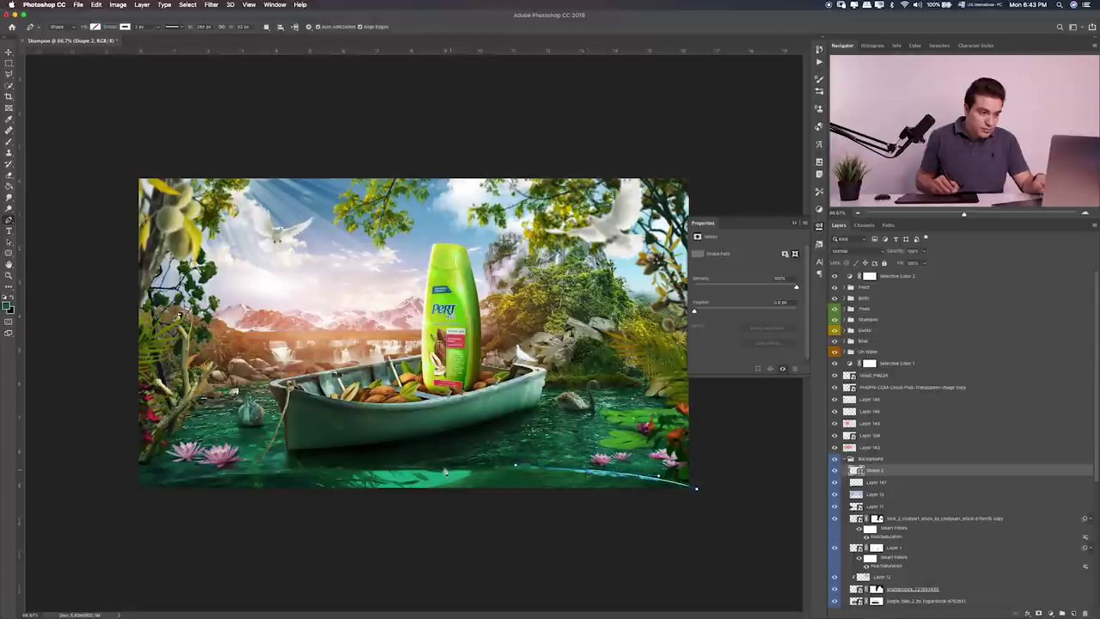
drag(430, 464, 320, 481)
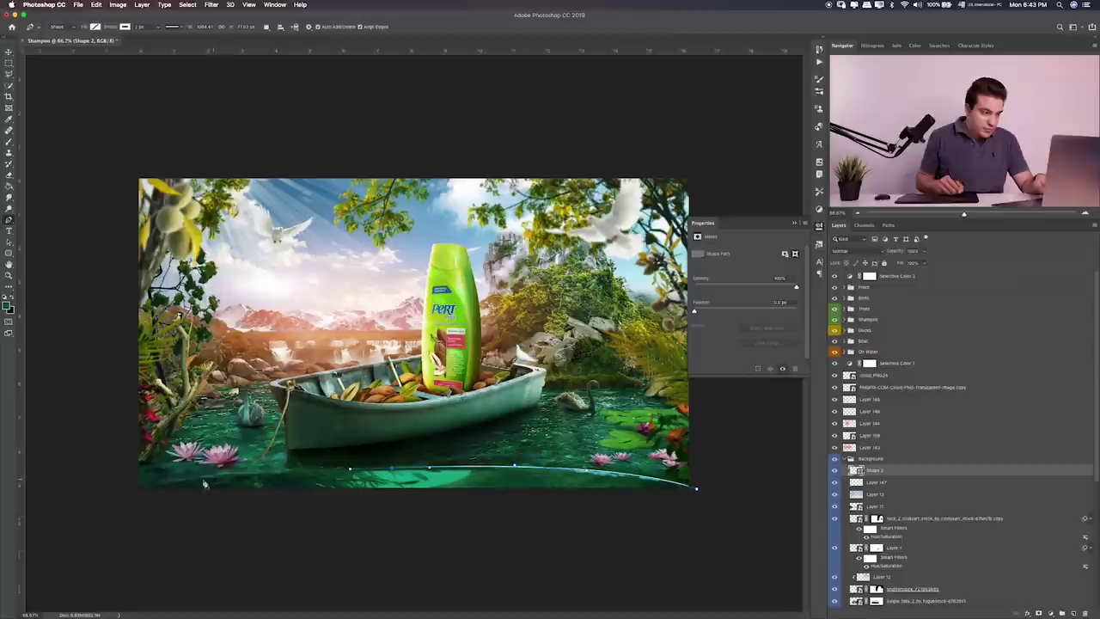
mouse_move(137, 497)
mouse_down()
mouse_move(196, 483)
mouse_move(188, 475)
mouse_move(198, 472)
mouse_up()
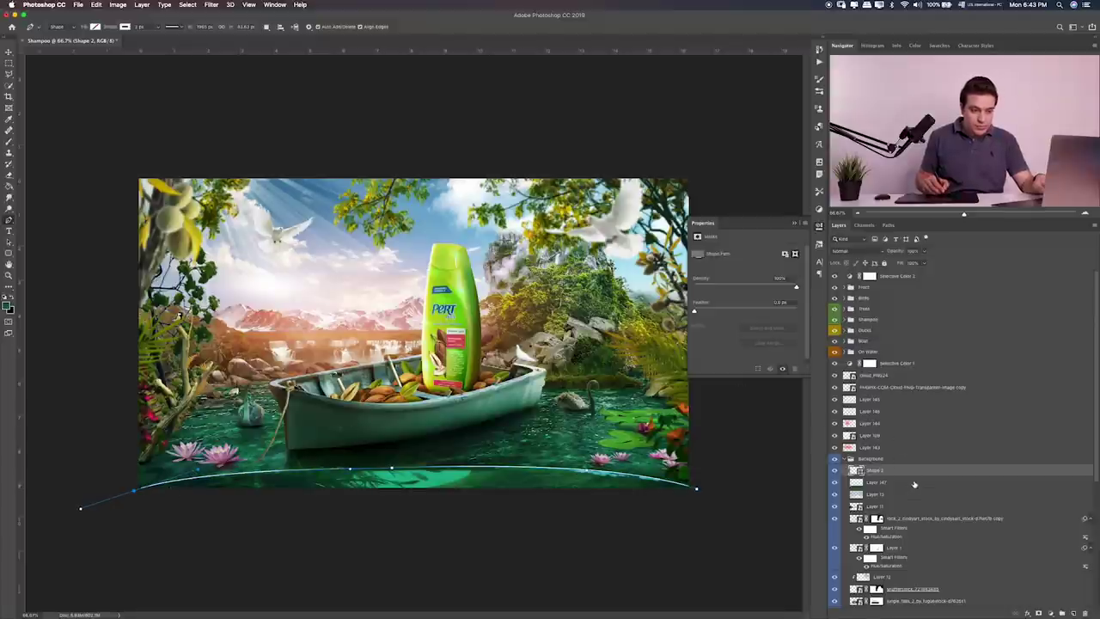
Step: Convert Shape 2 to a smart object and soften it with a subtle Gaussian Blur
right_click(988, 470)
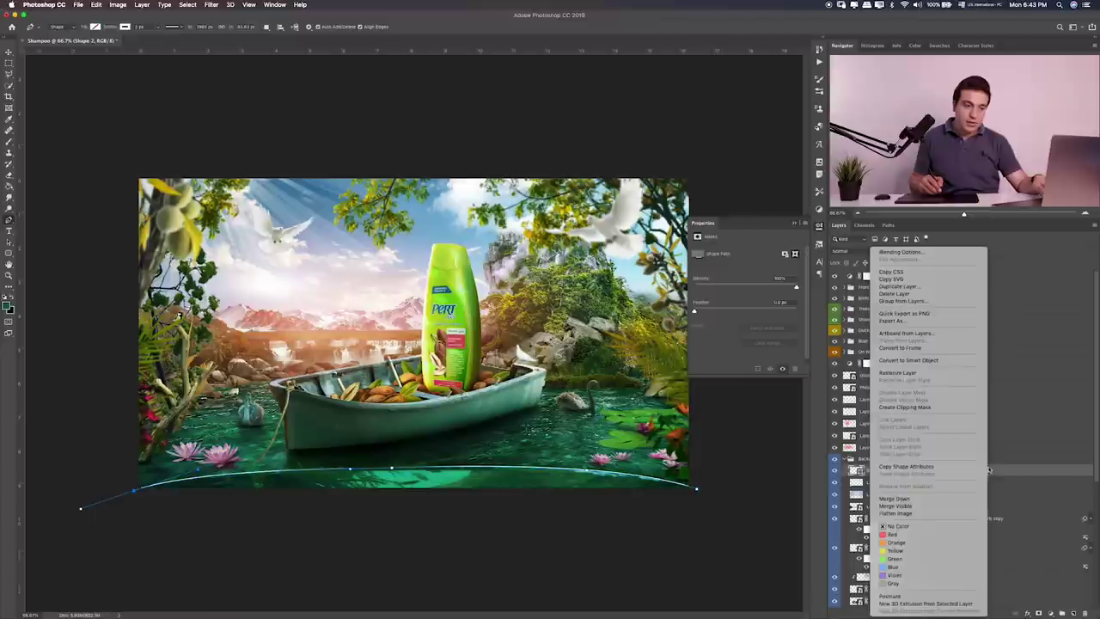
click(945, 360)
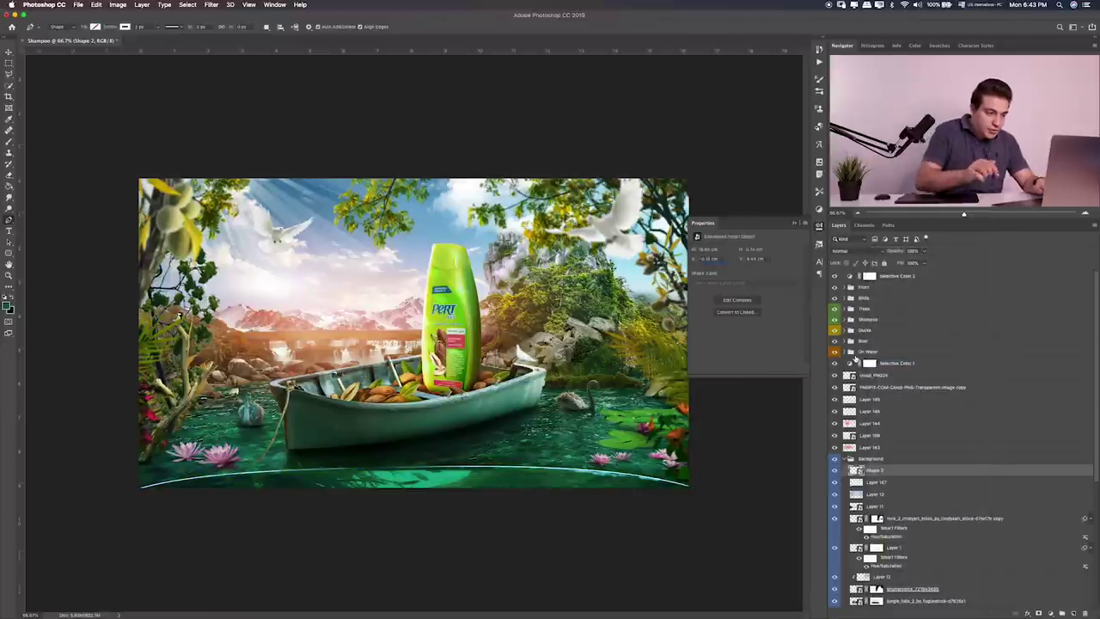
click(213, 6)
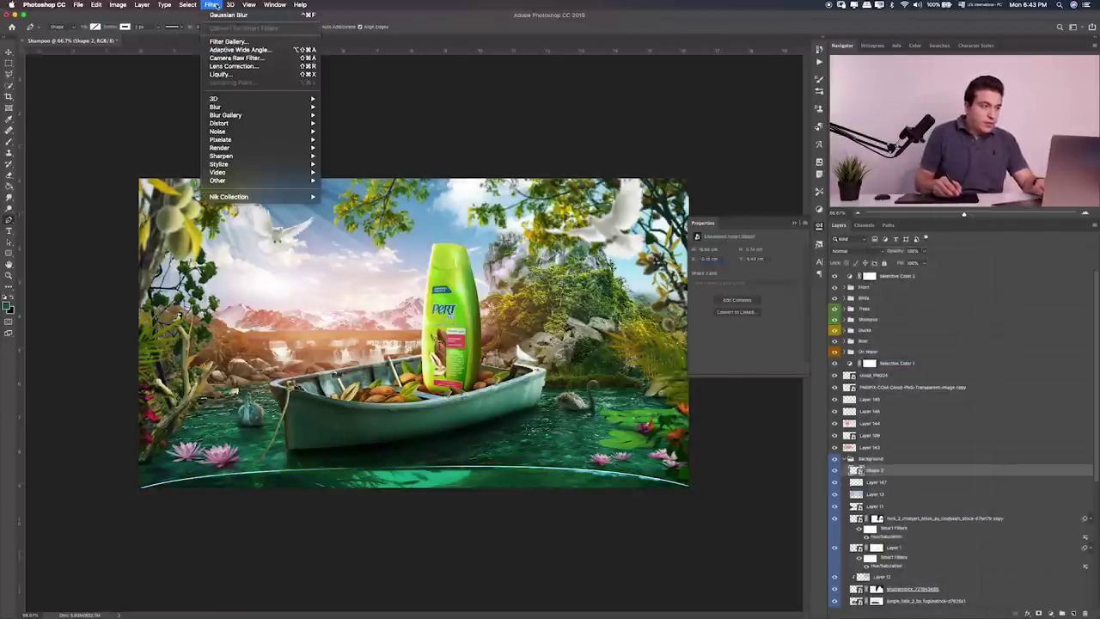
mouse_move(216, 106)
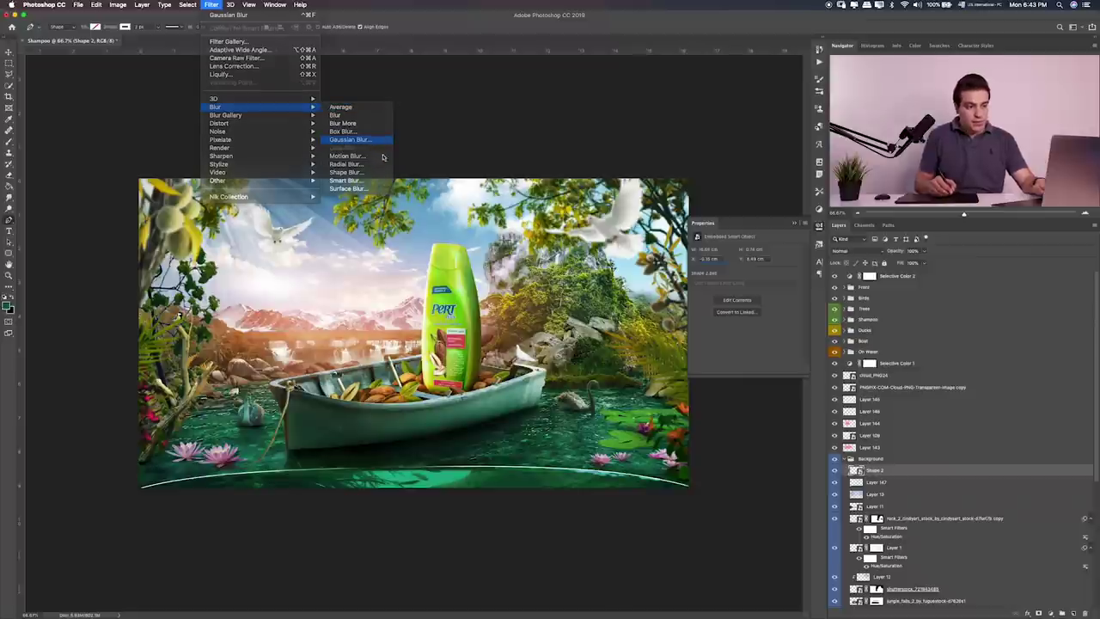
click(352, 139)
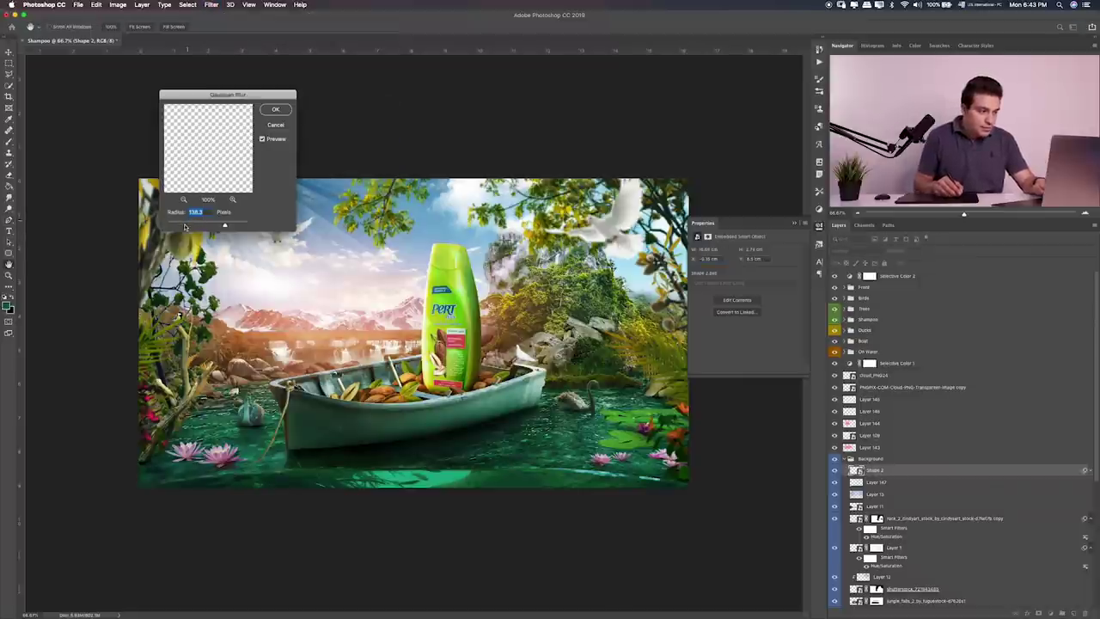
drag(186, 226, 184, 227)
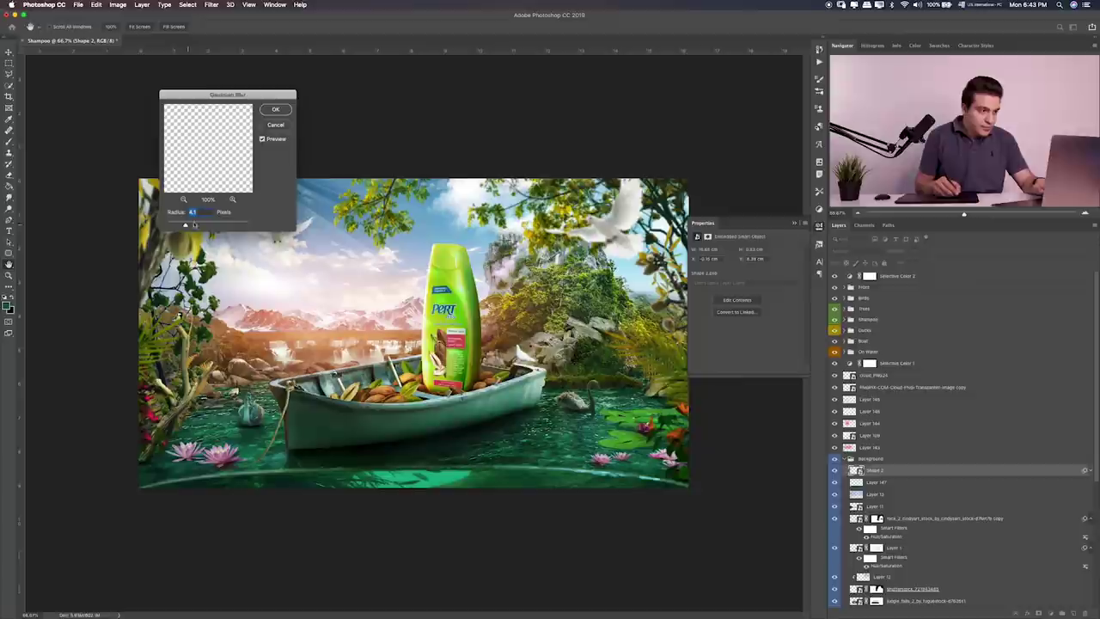
click(276, 109)
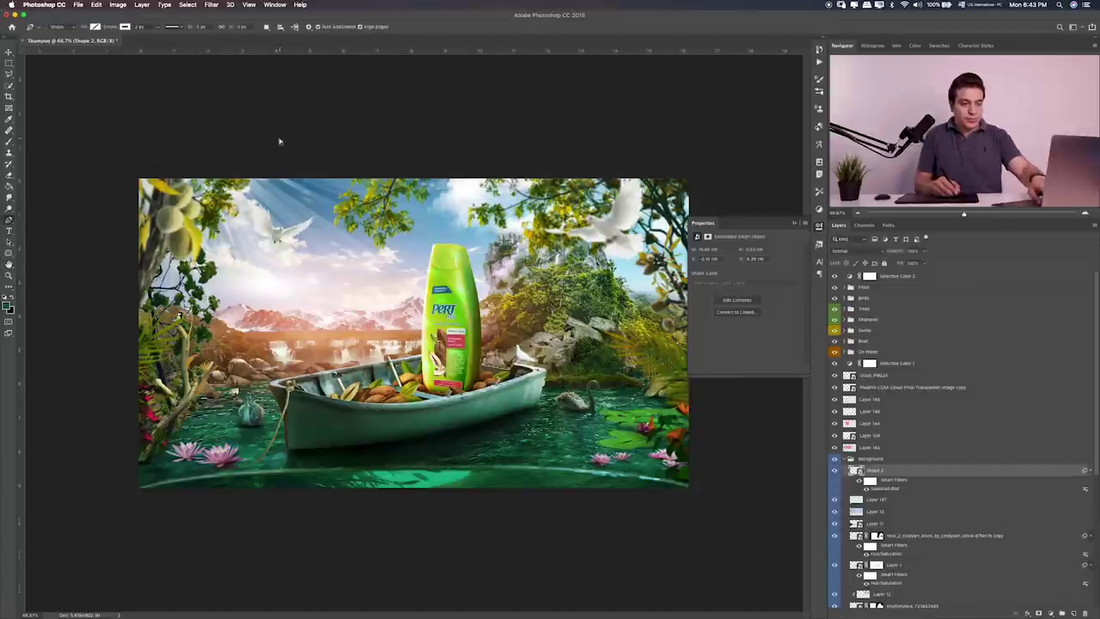
key(ctrl+0)
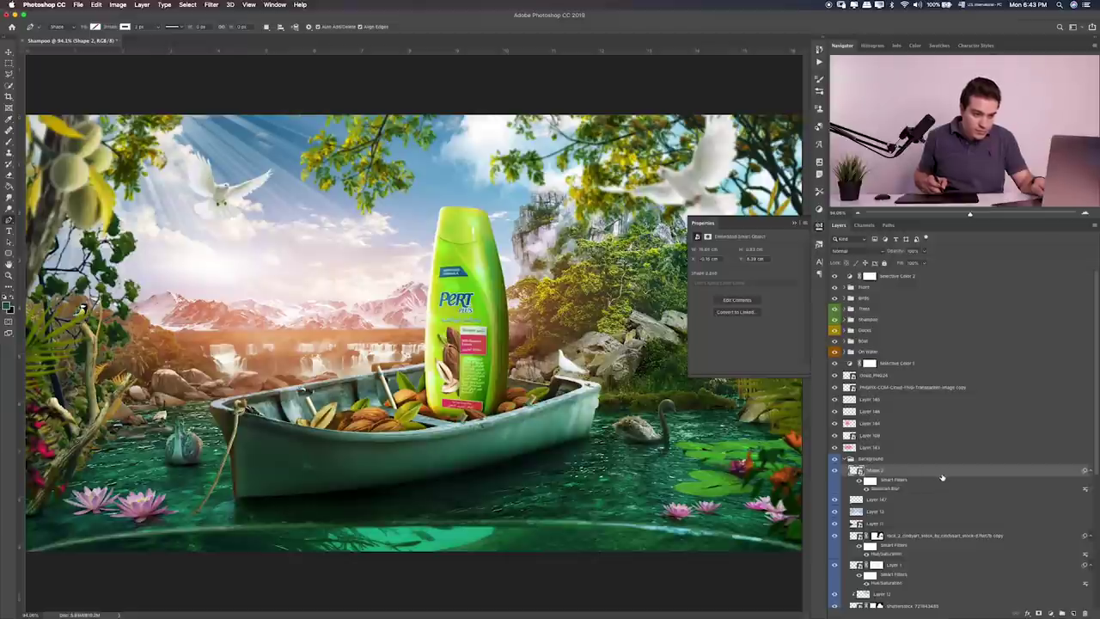
Step: Set the blurred line to Linear Dodge (Add), nudge it slightly down, and collapse Background
right_click(996, 471)
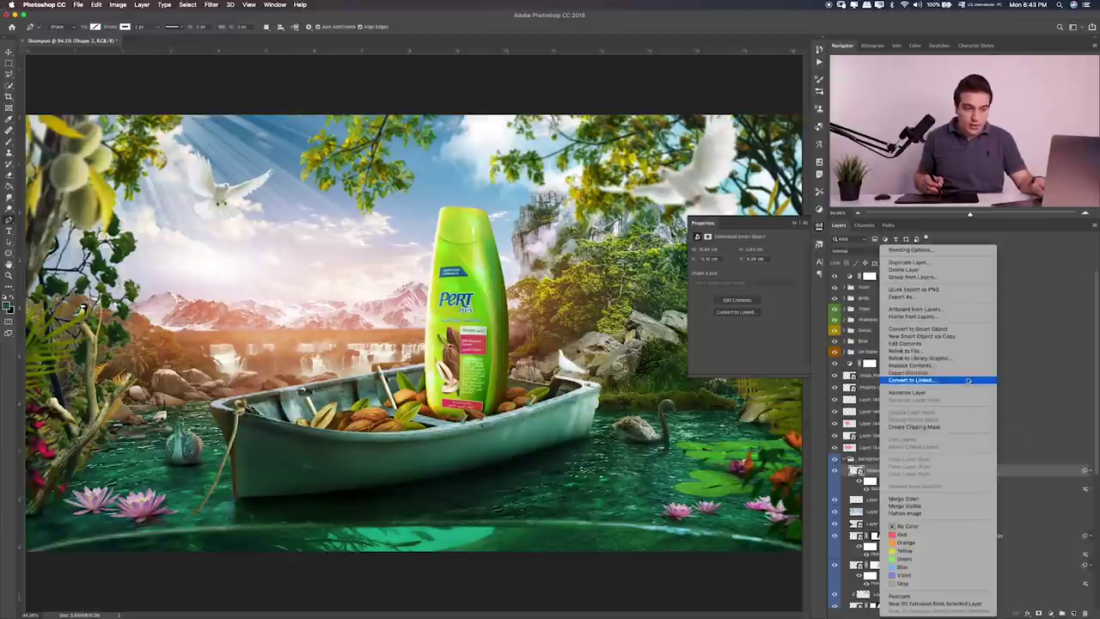
click(965, 330)
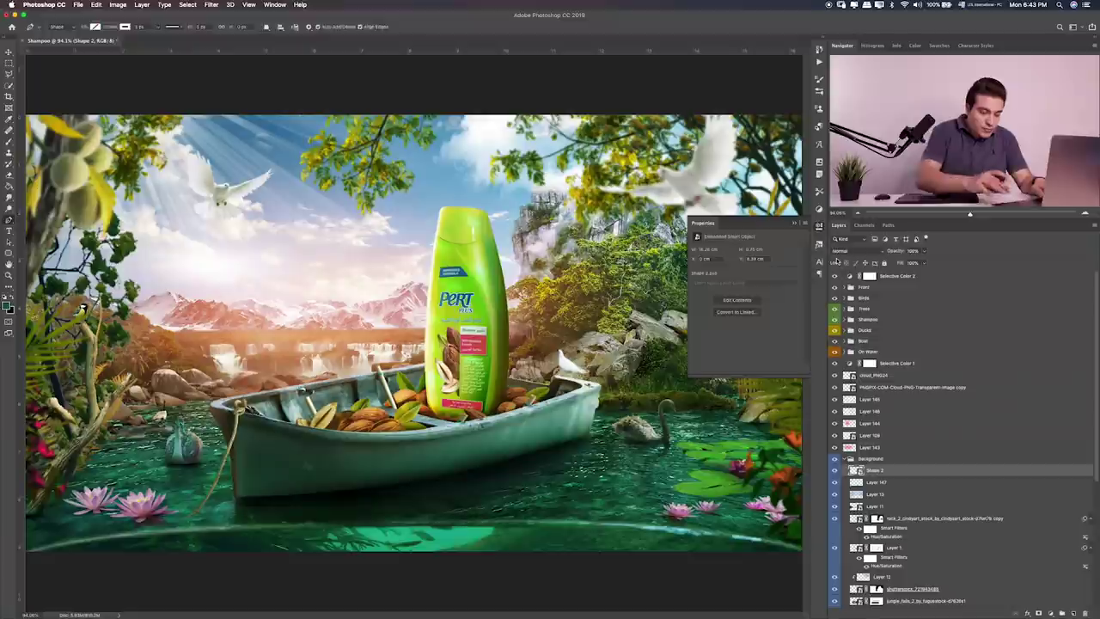
key(v)
key(shift+plus)
key(shift+plus)
key(shift+plus)
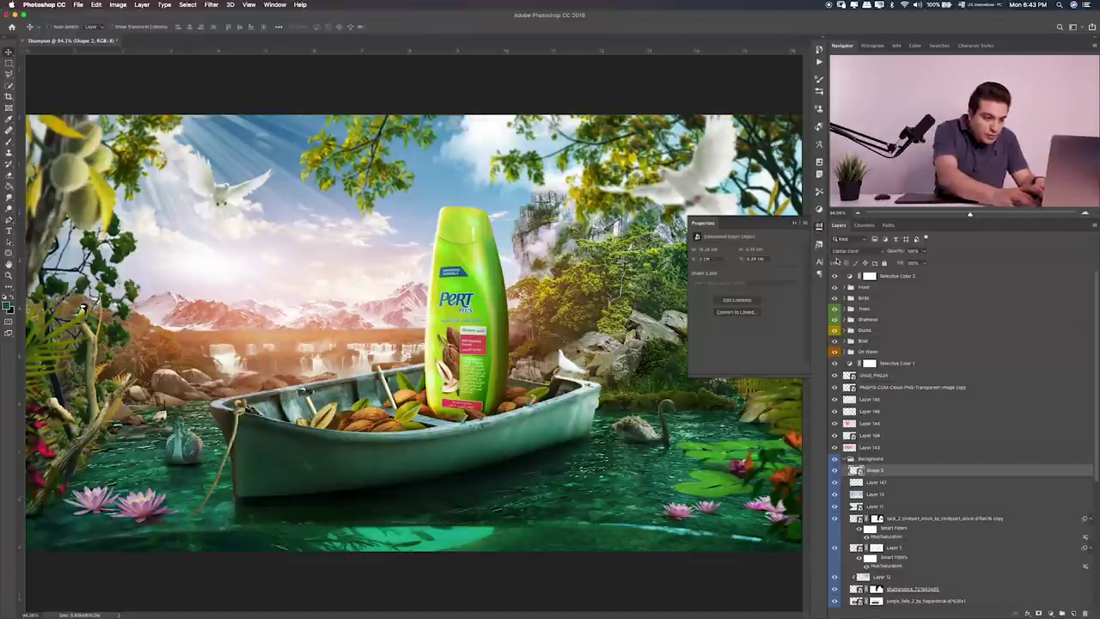
key(shift+plus)
key(shift+plus)
key(shift+plus)
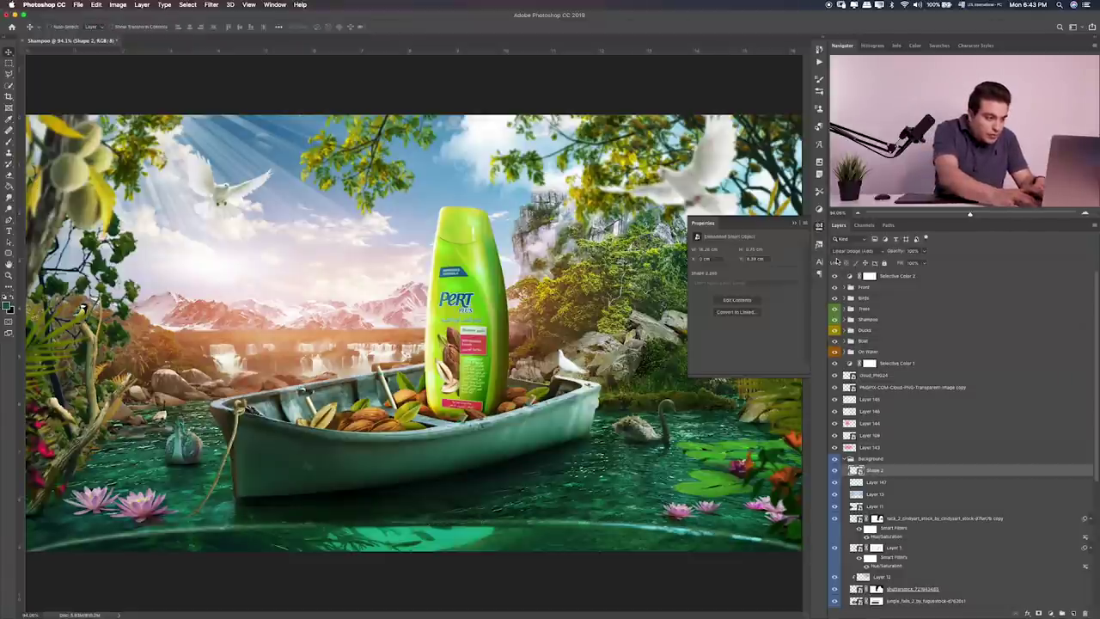
key(Down)
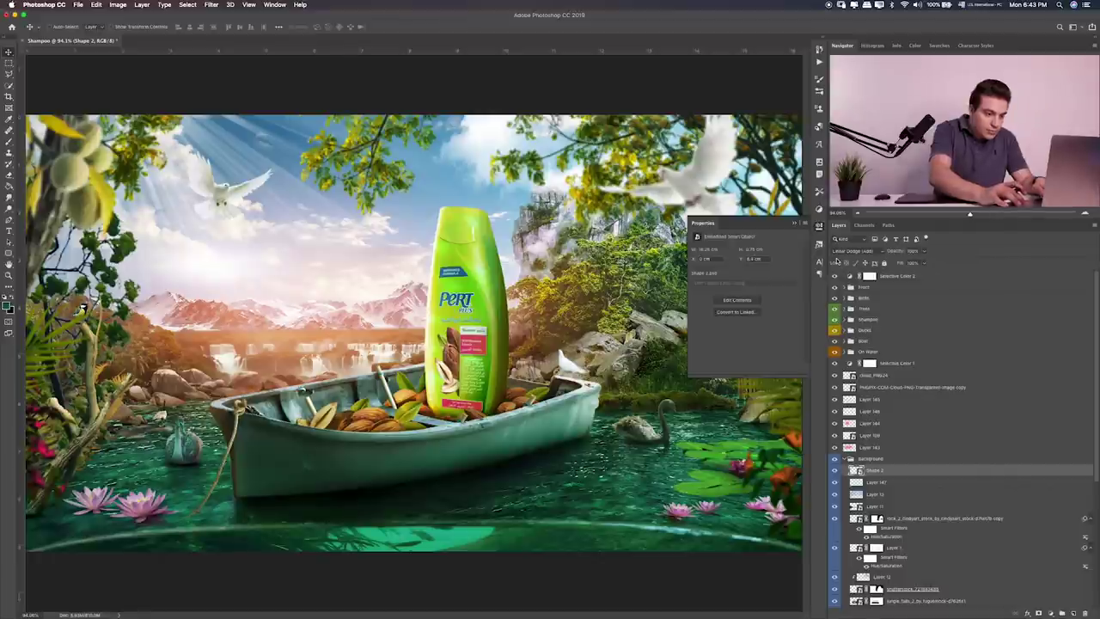
key(Down)
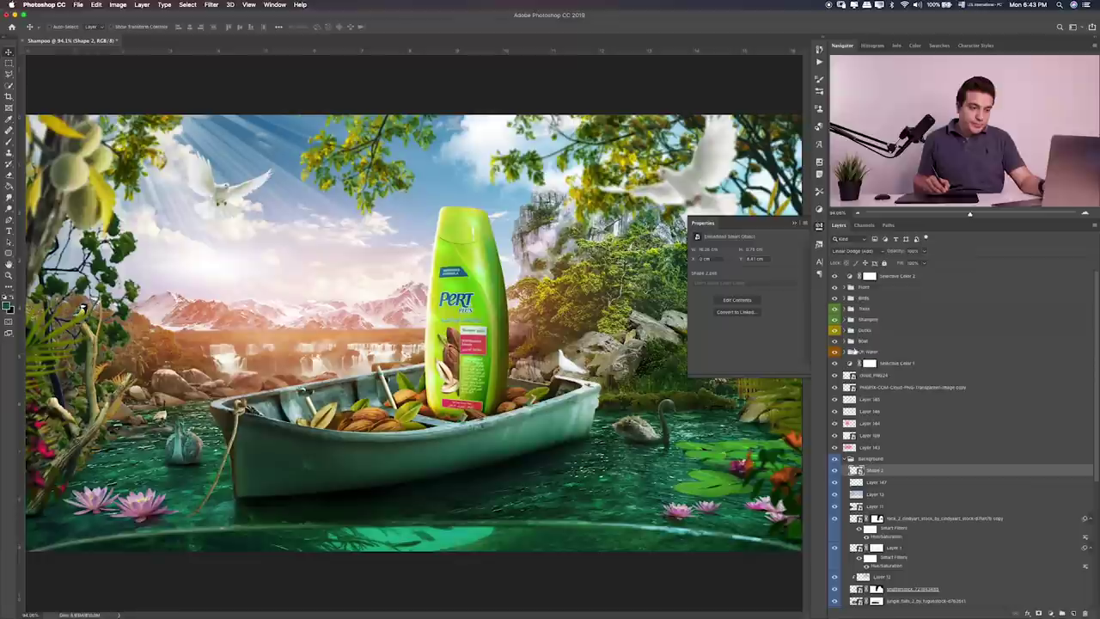
click(834, 459)
click(833, 459)
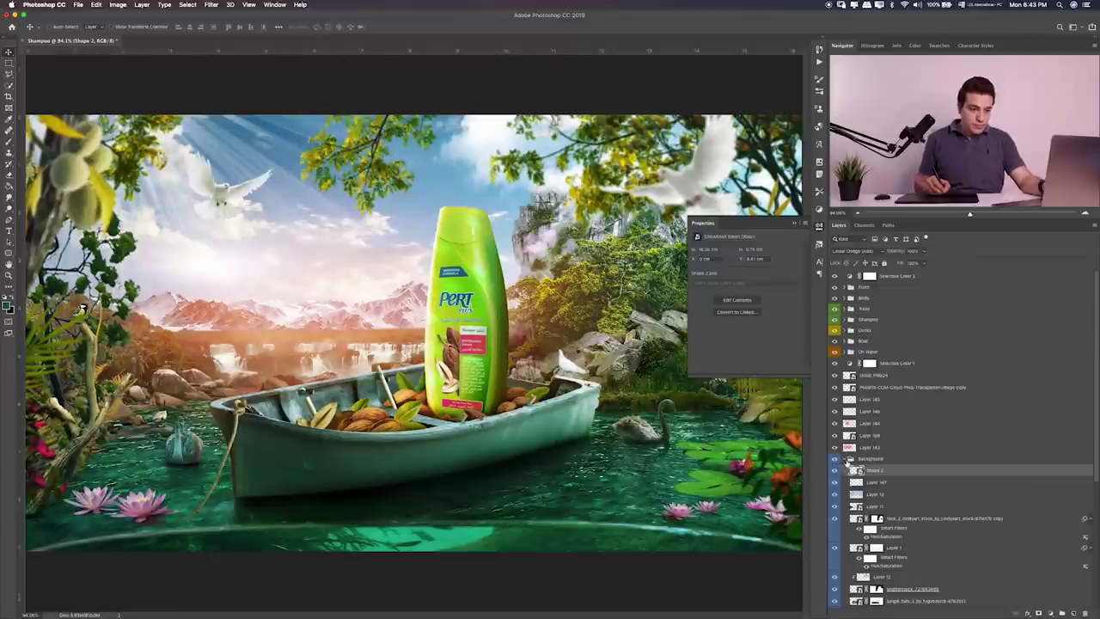
click(848, 460)
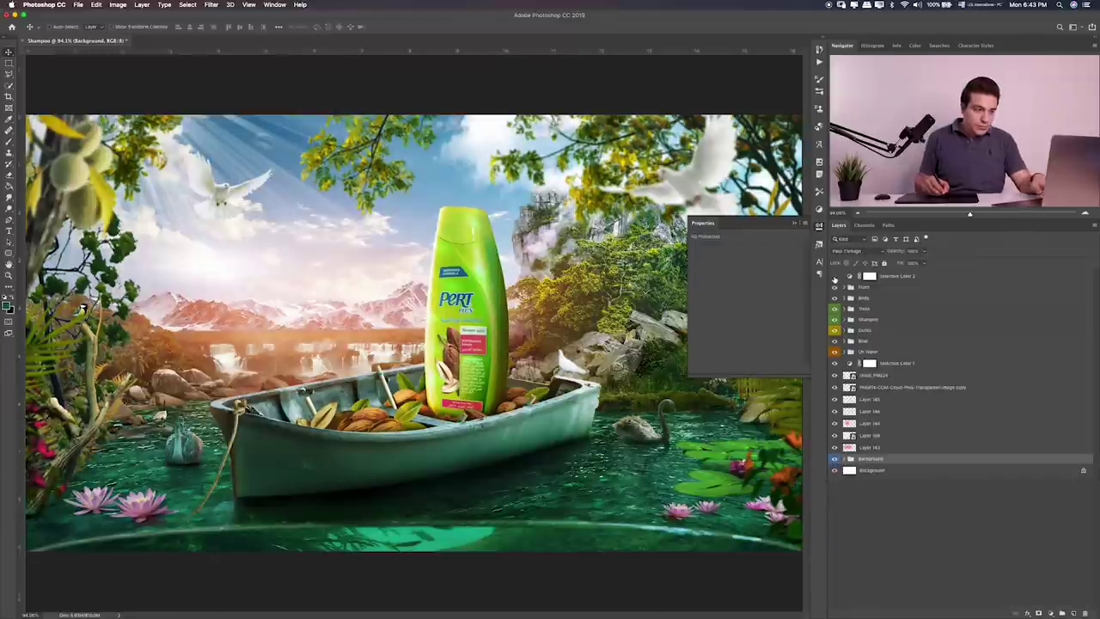
Step: Turn on Selective Color 2 and add a Color Lookup grade at about 10% opacity
click(835, 276)
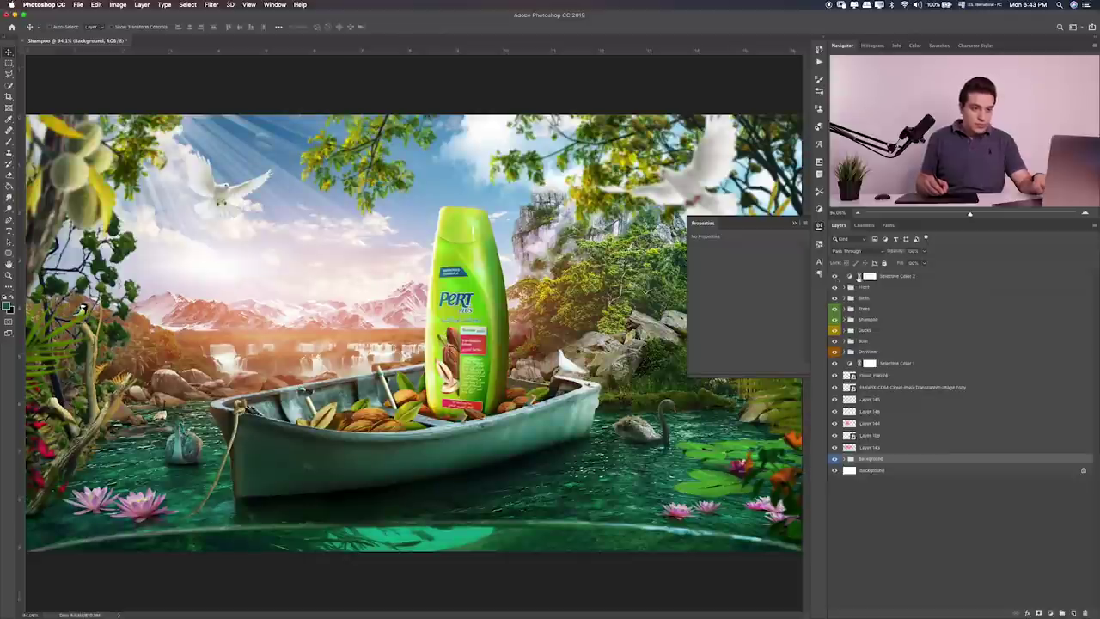
click(858, 276)
click(1050, 612)
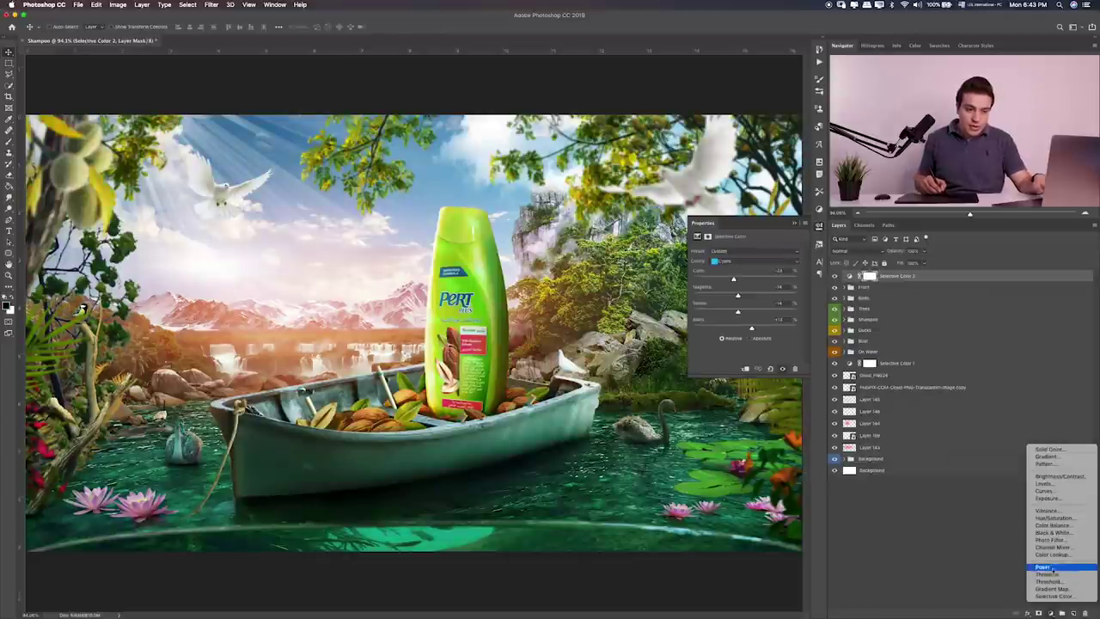
click(1063, 557)
click(757, 252)
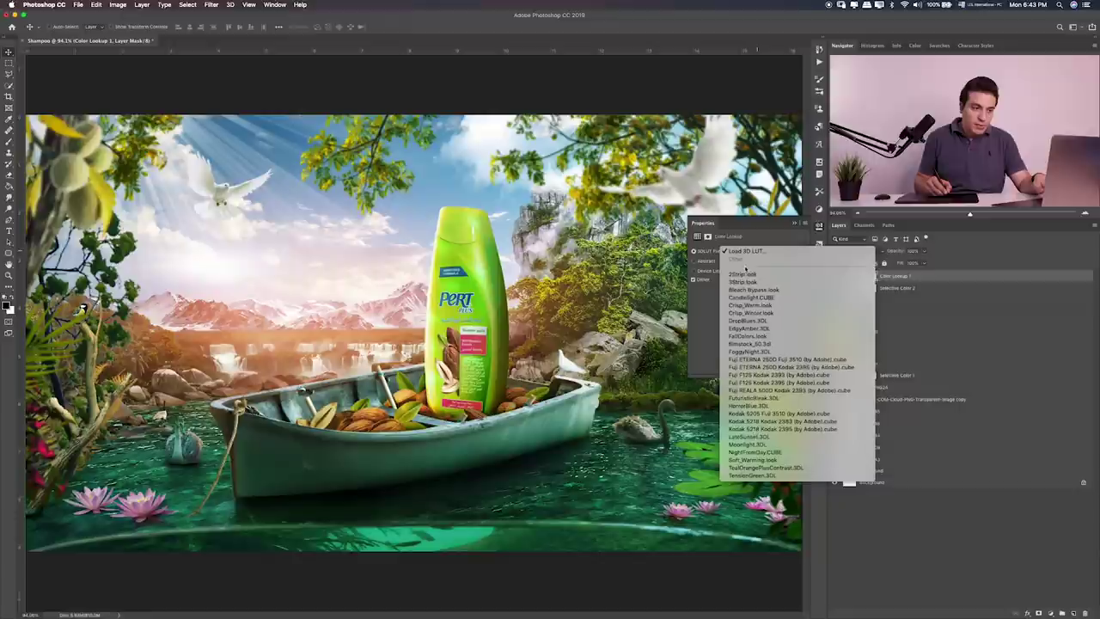
click(759, 272)
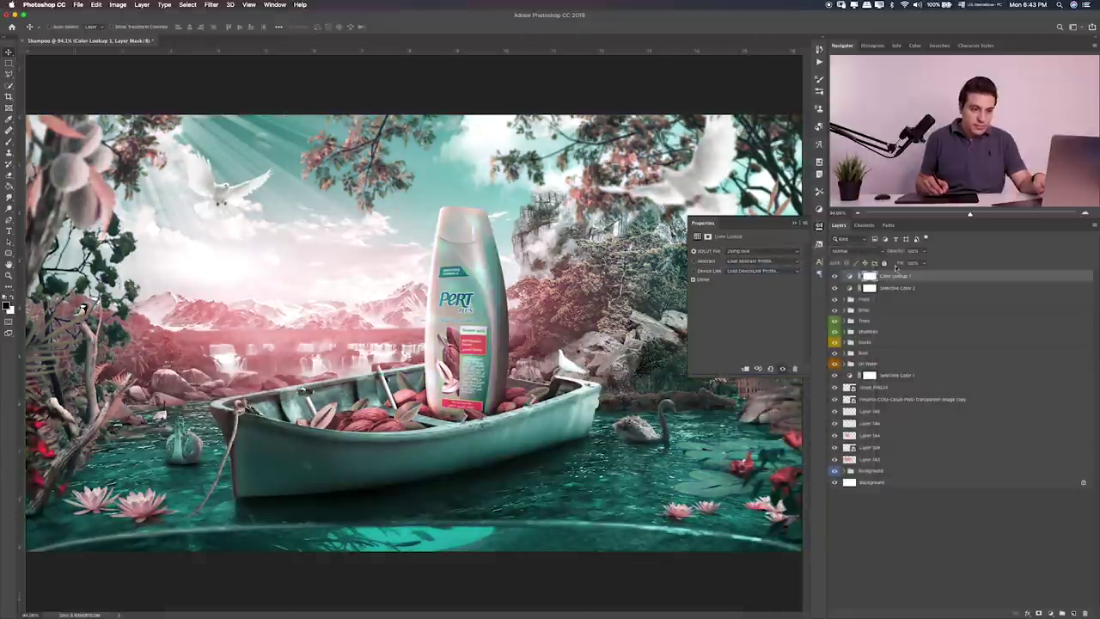
drag(923, 252, 897, 264)
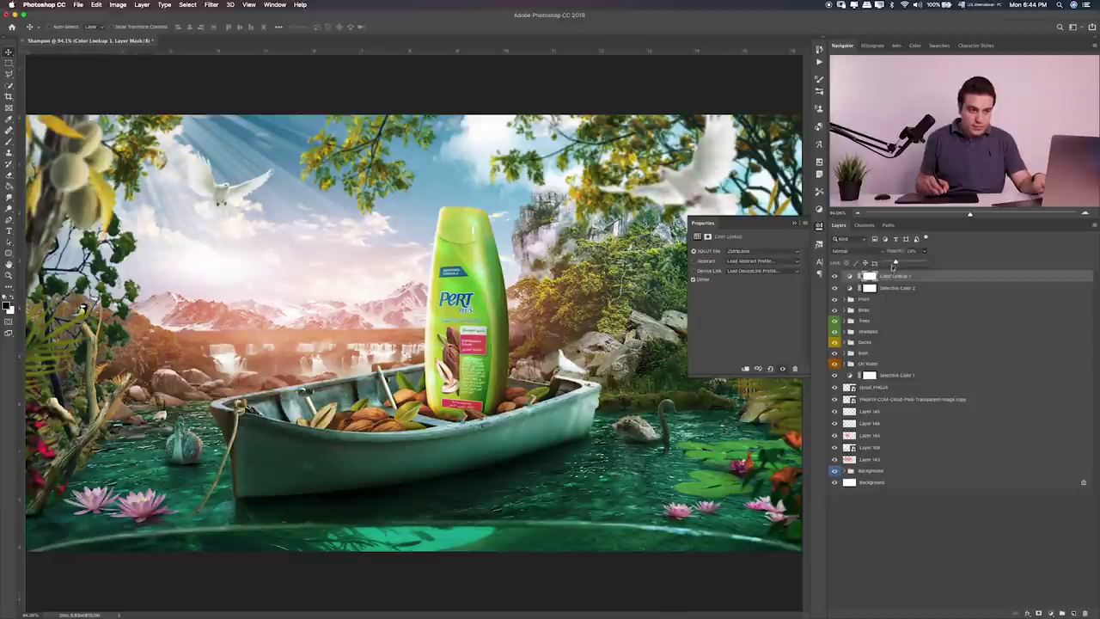
Step: Add a second Color Lookup using the 2Strip table at reduced opacity
click(1050, 613)
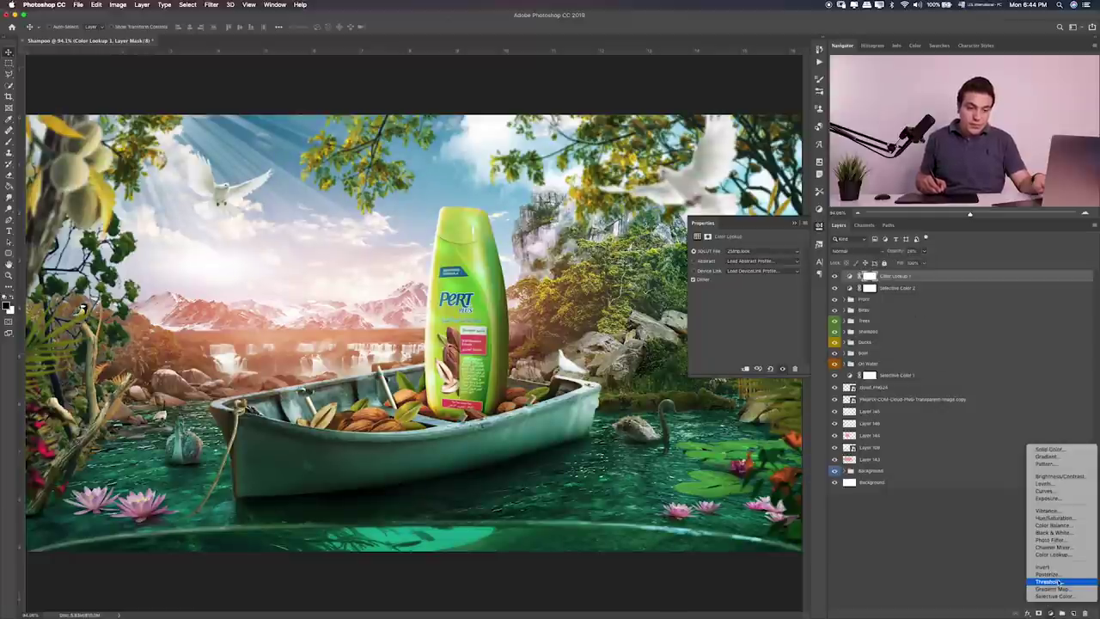
click(1059, 557)
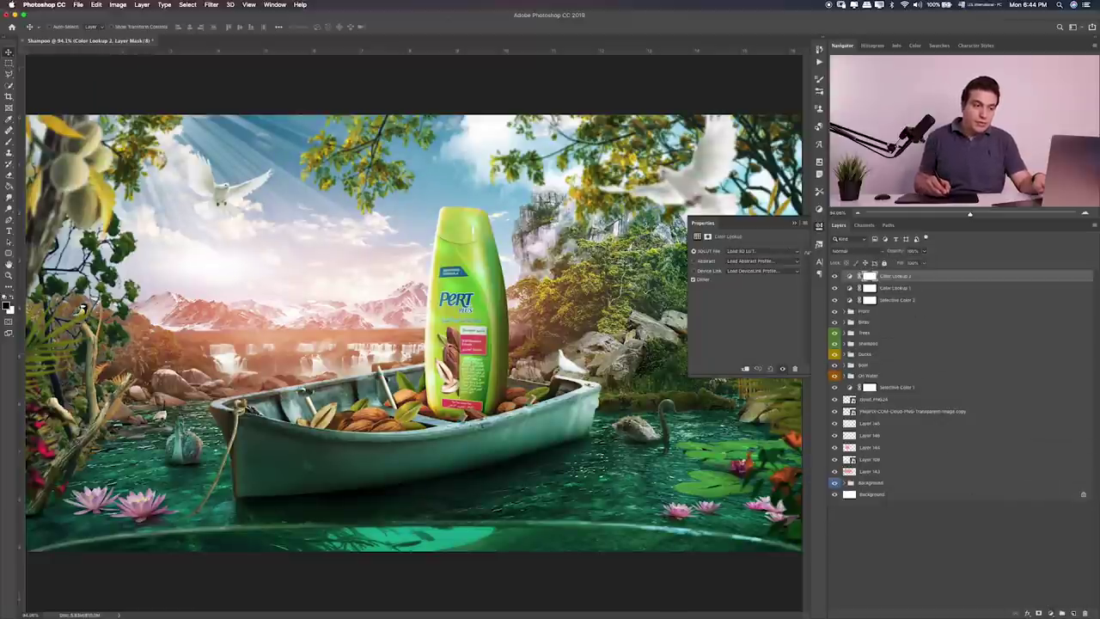
click(760, 250)
click(870, 276)
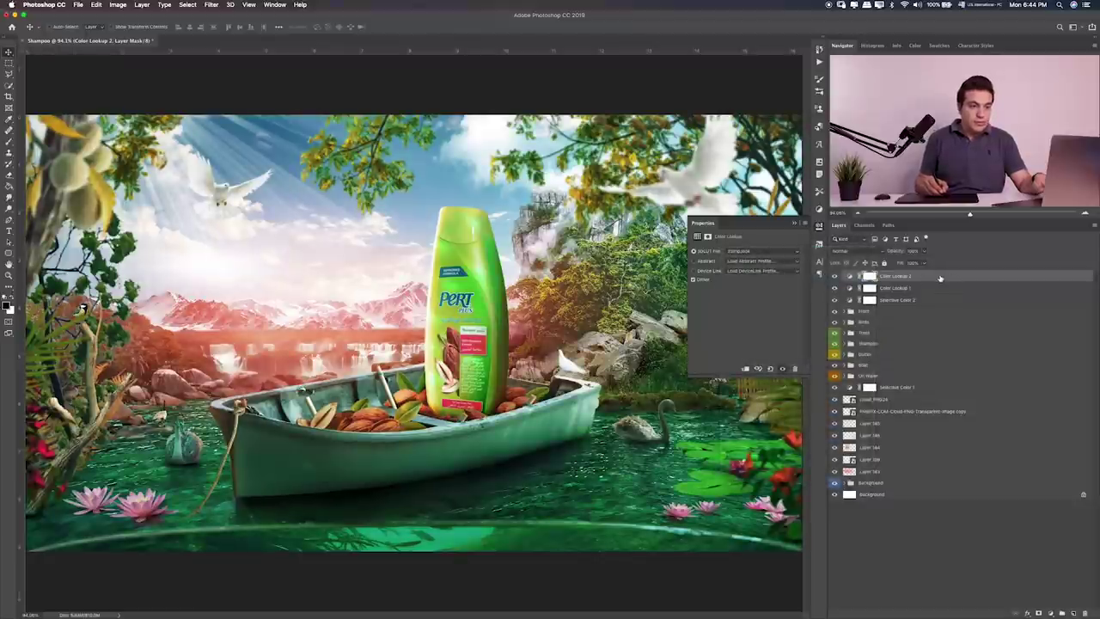
click(924, 250)
drag(909, 263, 889, 264)
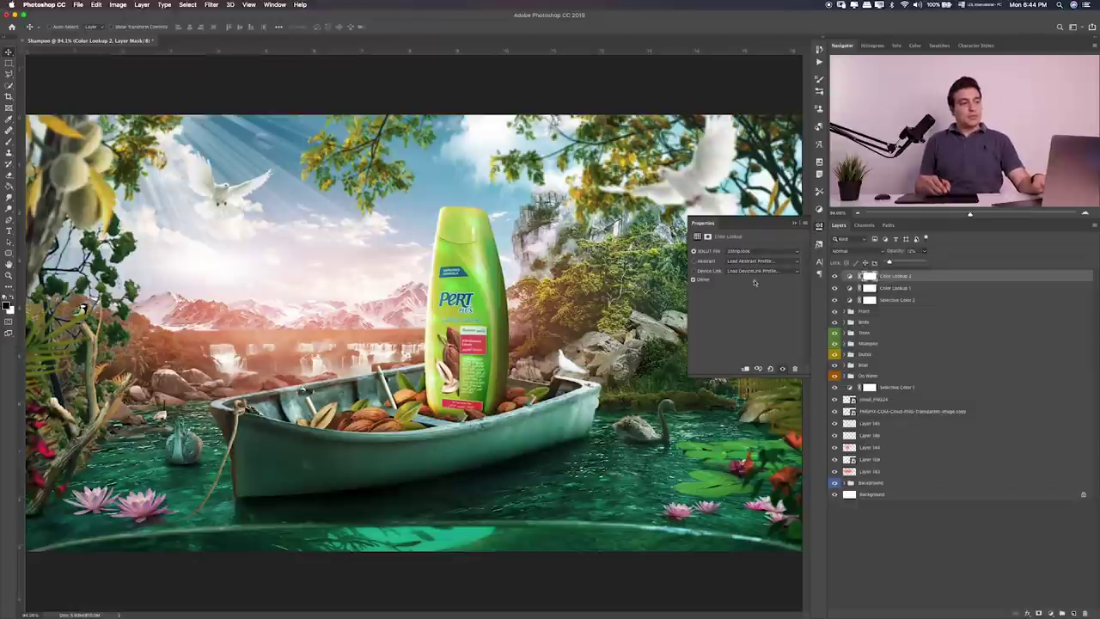
Step: Add a Vibrance layer above Color Lookup 2 with the vibrance slider lowered slightly
click(849, 276)
click(1048, 613)
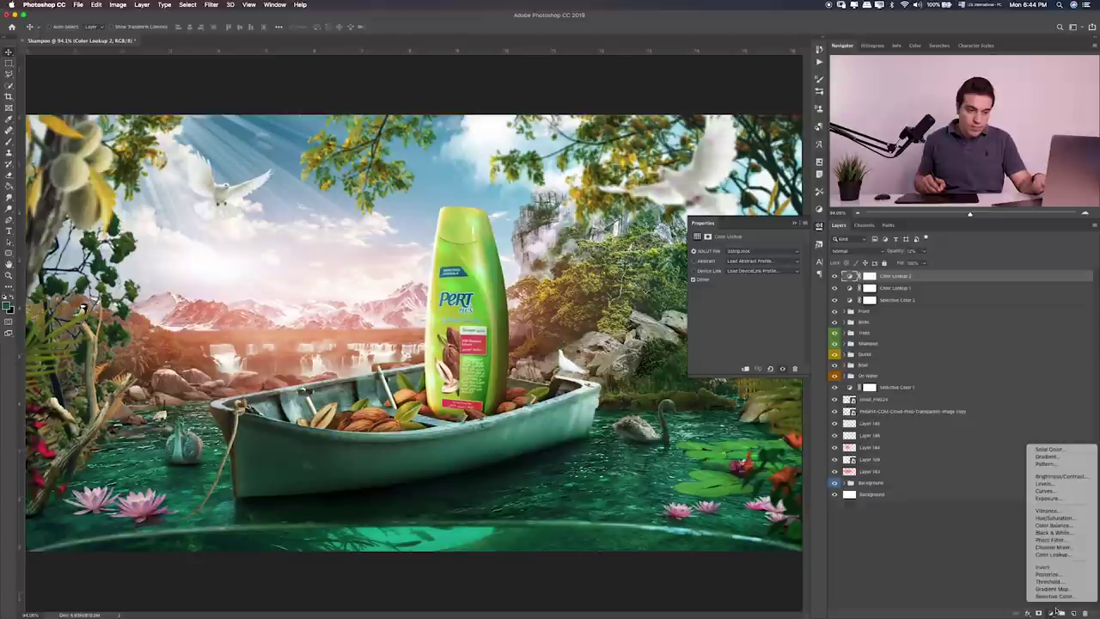
click(1064, 511)
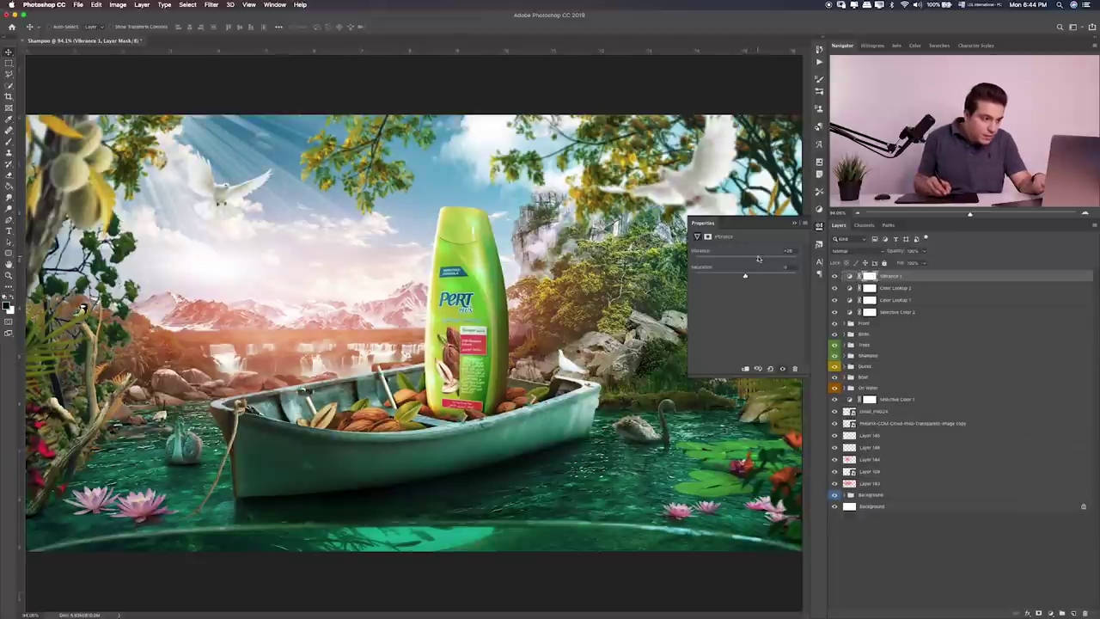
drag(773, 259, 754, 259)
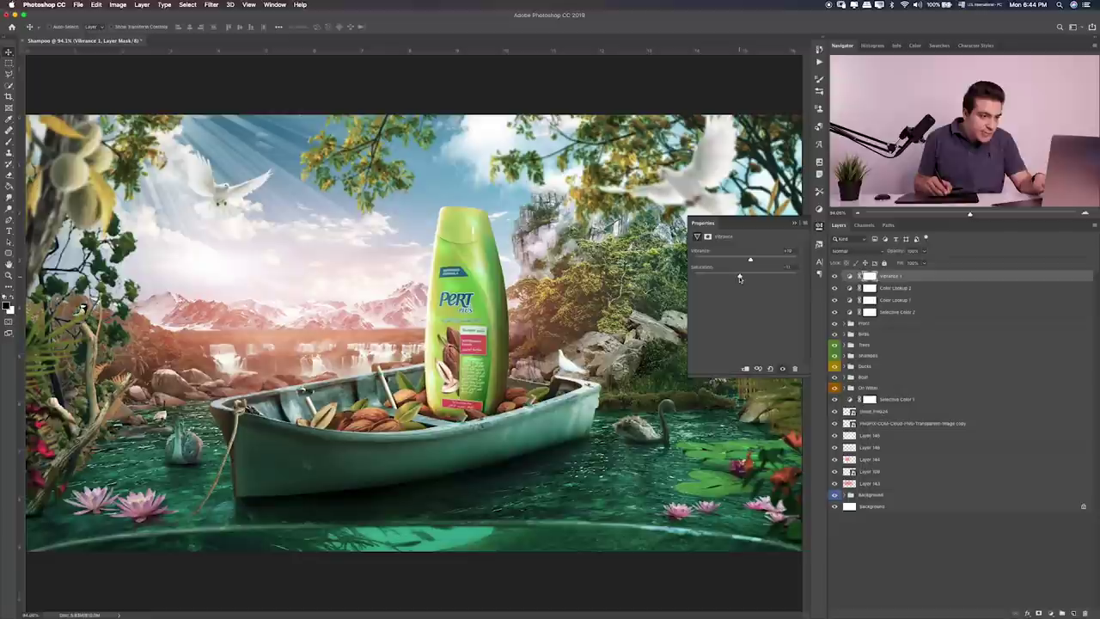
click(834, 277)
click(834, 277)
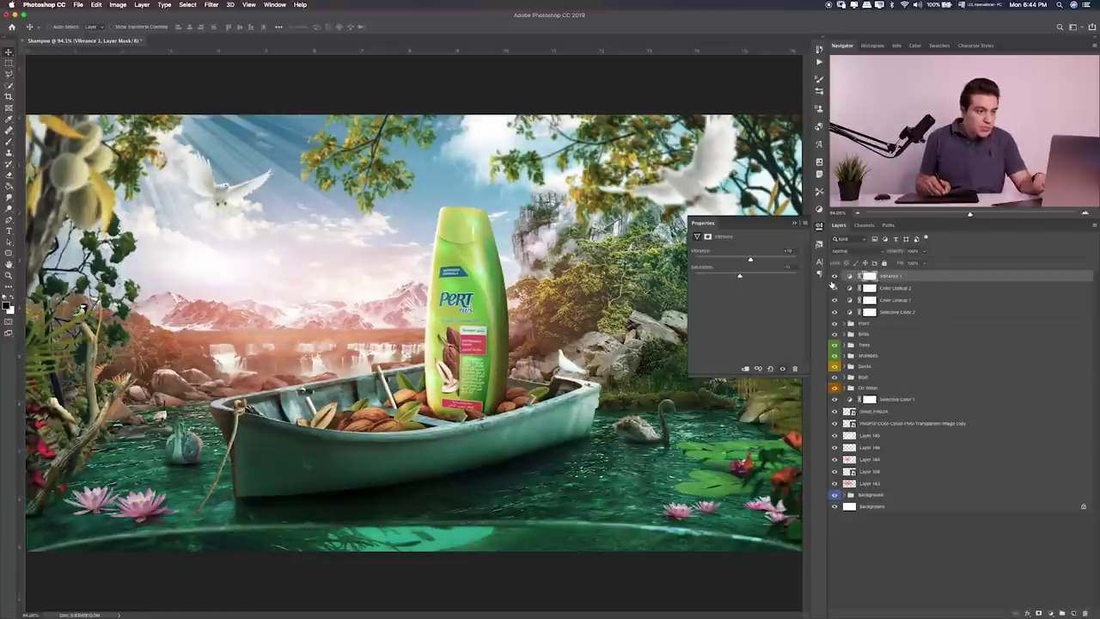
click(894, 496)
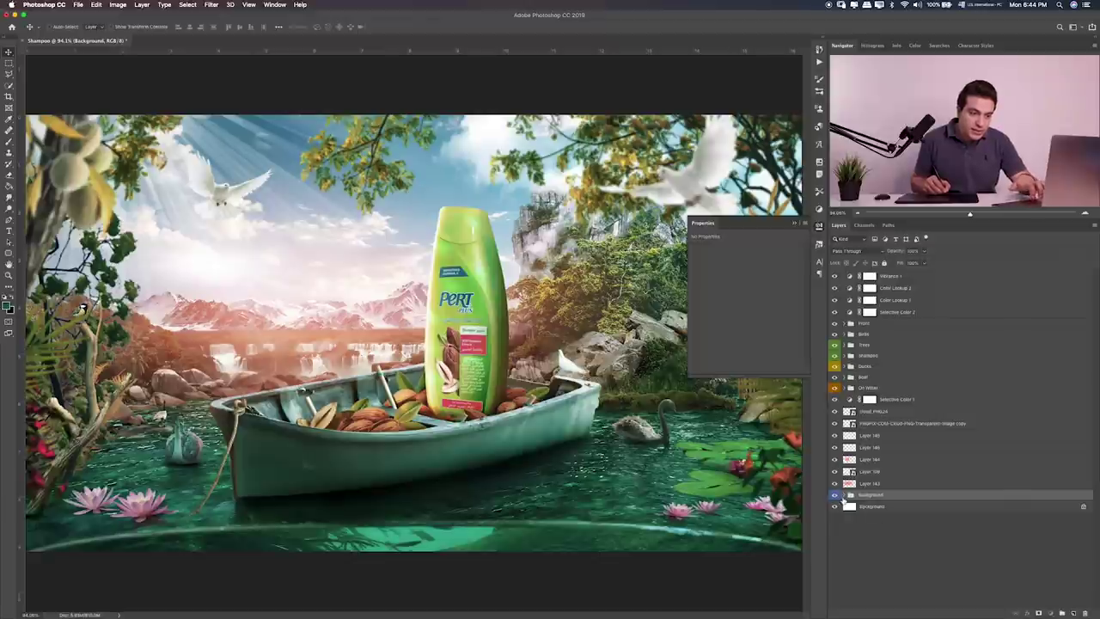
Step: Shift the Background group's sky photo hue by about -14 toward cyan with Hue/Saturation
click(844, 496)
scroll(851, 507, down, 5)
scroll(855, 516, down, 5)
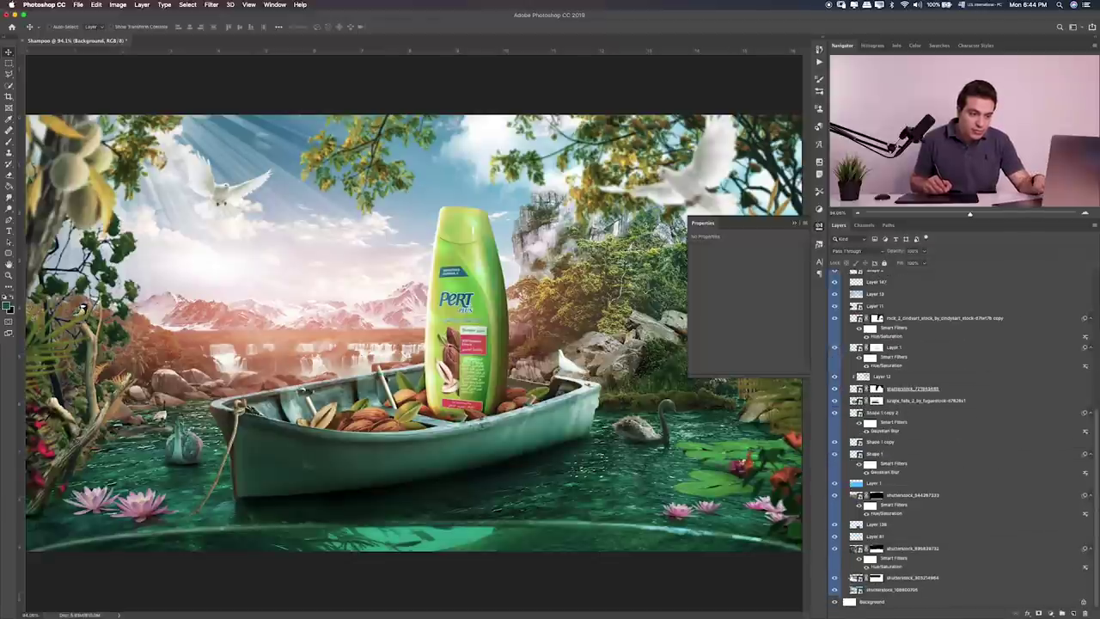
click(833, 589)
click(833, 589)
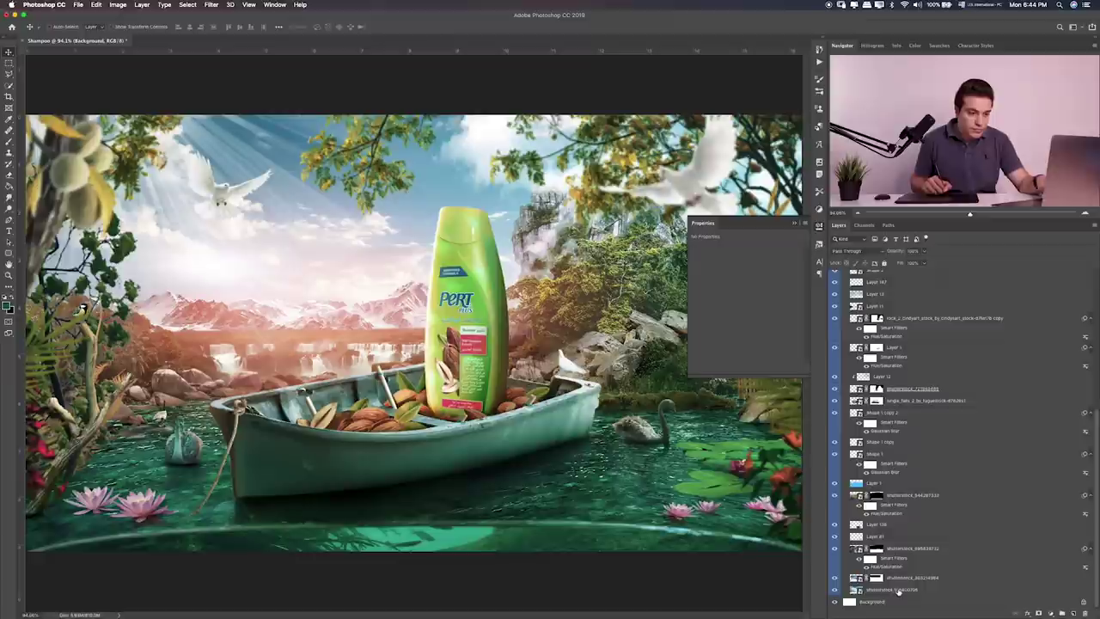
click(891, 590)
key(ctrl+u)
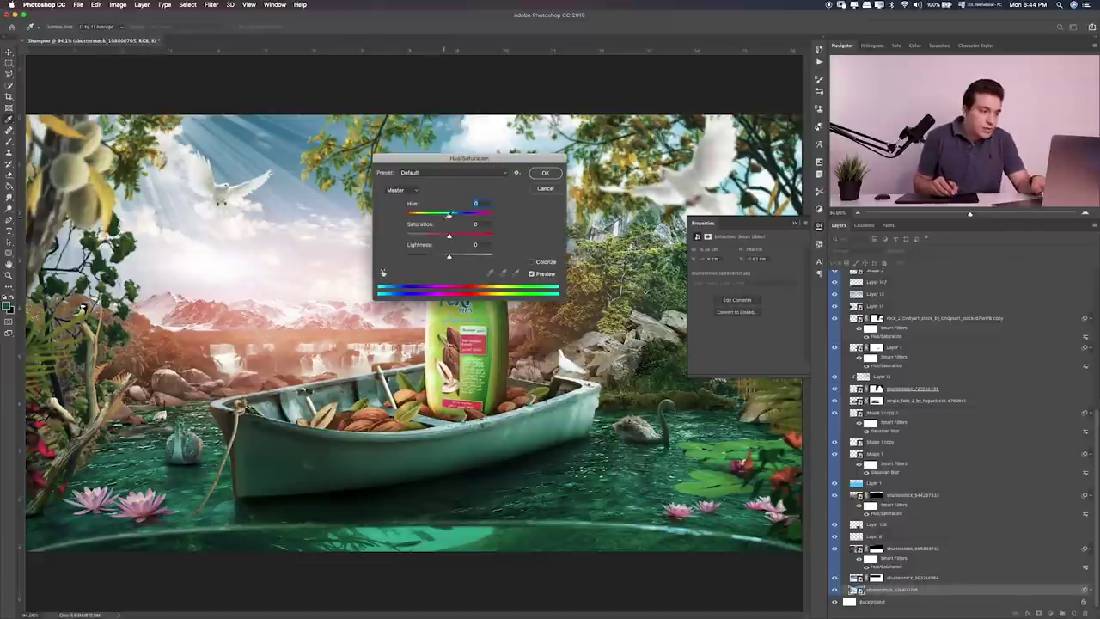
mouse_move(448, 214)
mouse_down()
mouse_move(458, 217)
mouse_move(445, 220)
mouse_up()
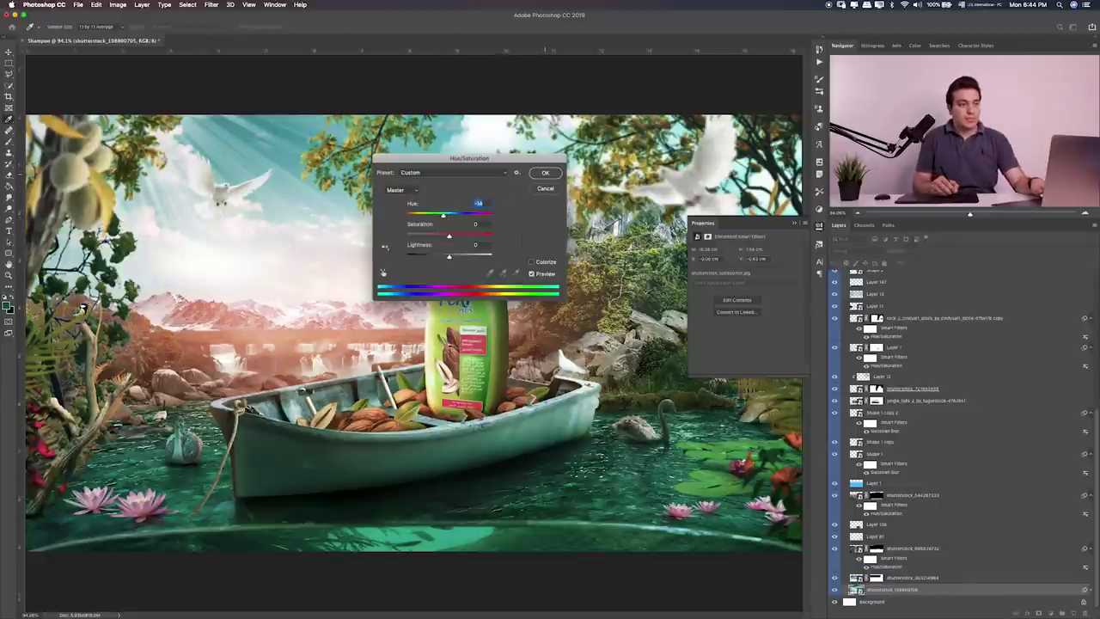
click(545, 172)
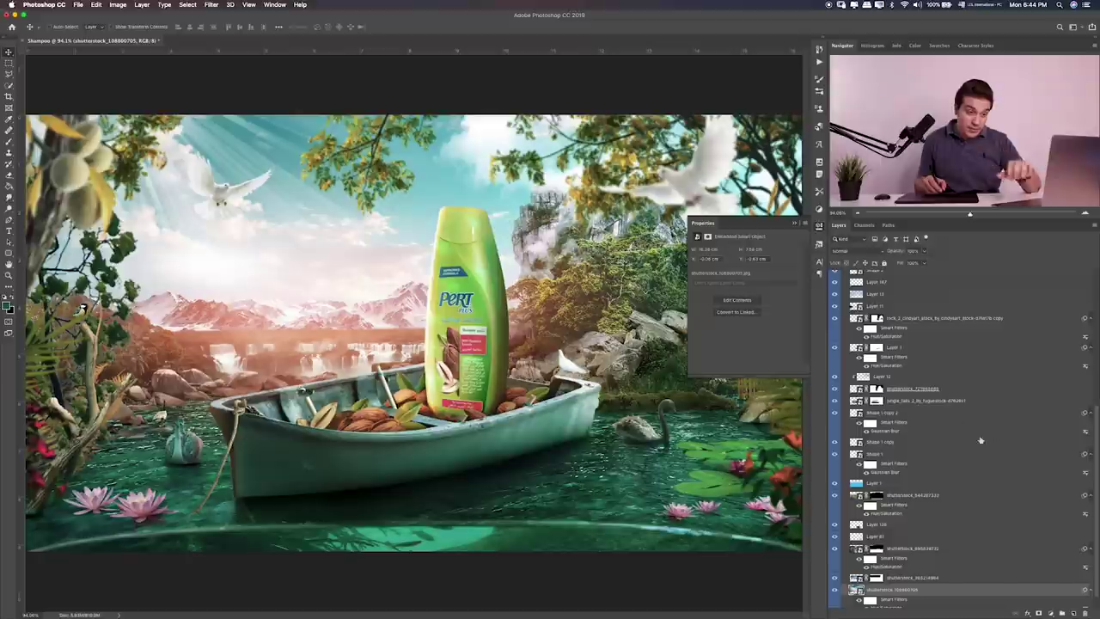
scroll(976, 442, up, 3)
Step: On a new layer, brush a white (#ffffff) streak along the horizon left of the bottle
click(850, 318)
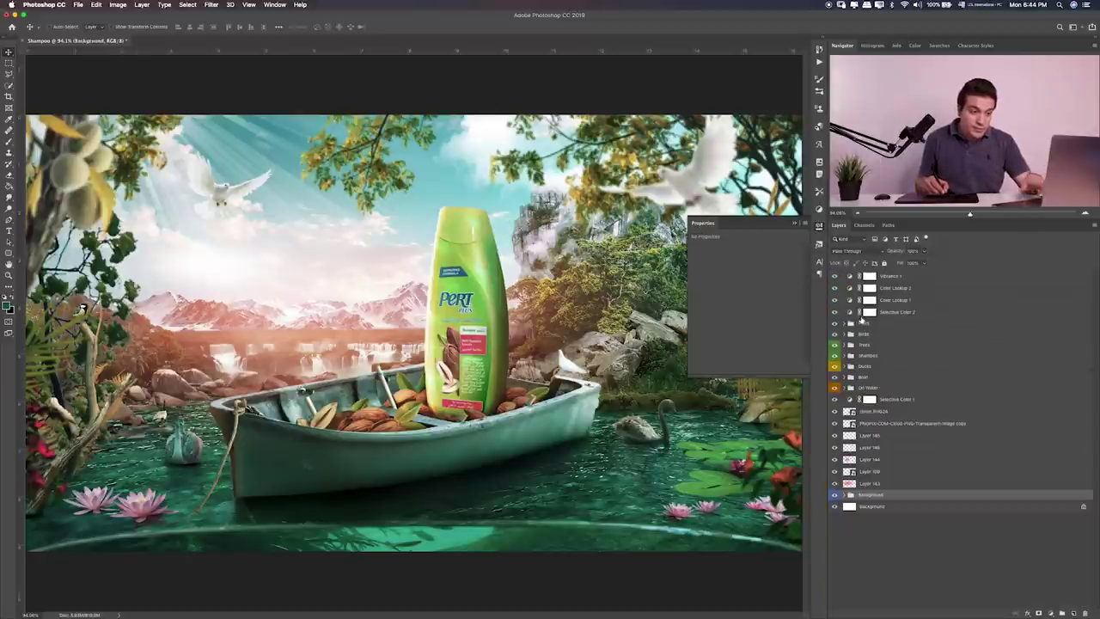
click(1072, 613)
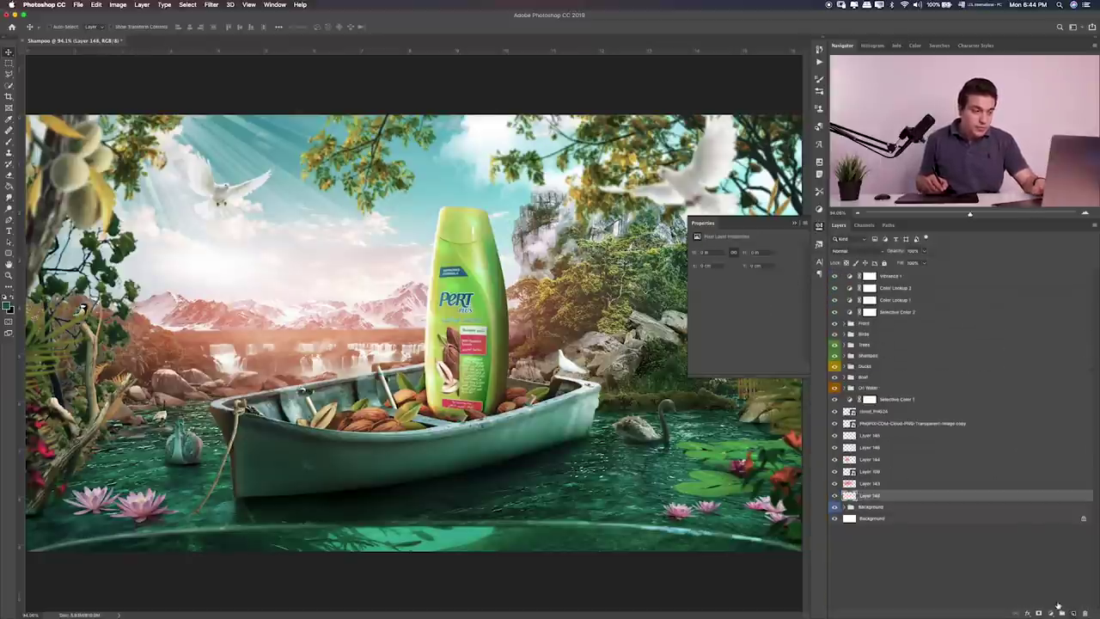
key(b)
click(7, 305)
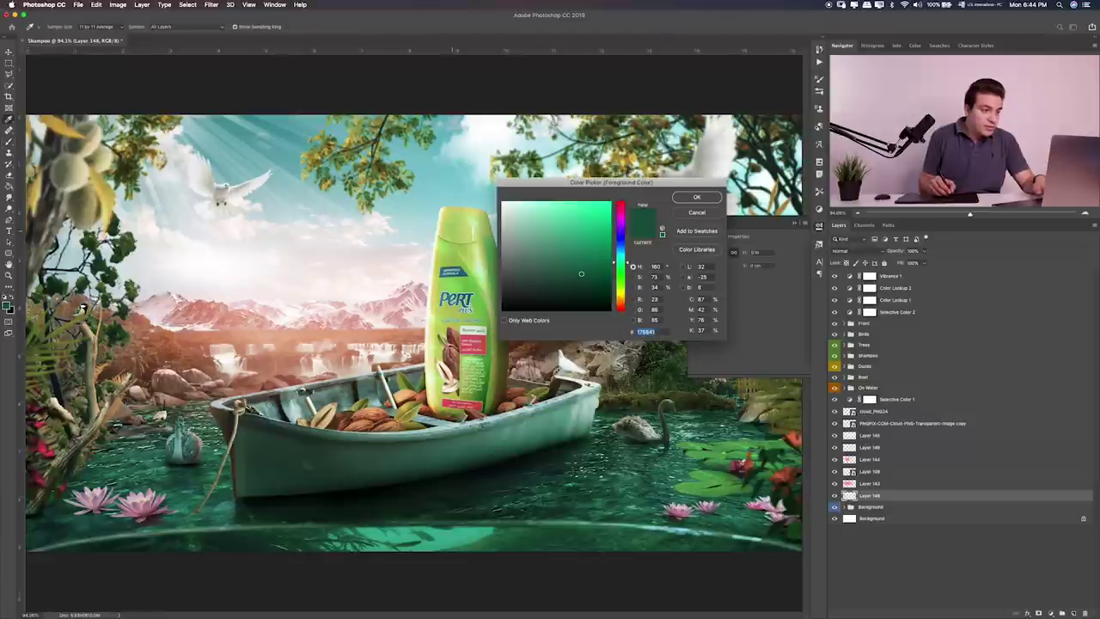
text(ffffff)
click(678, 200)
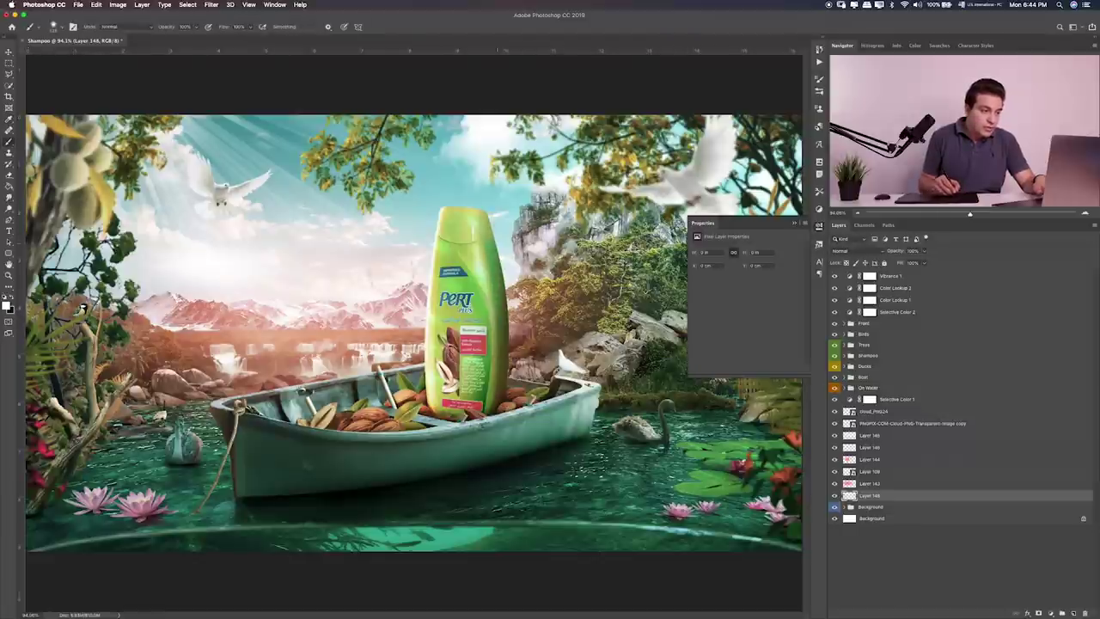
mouse_move(438, 342)
mouse_down()
mouse_move(453, 335)
mouse_move(135, 324)
mouse_up()
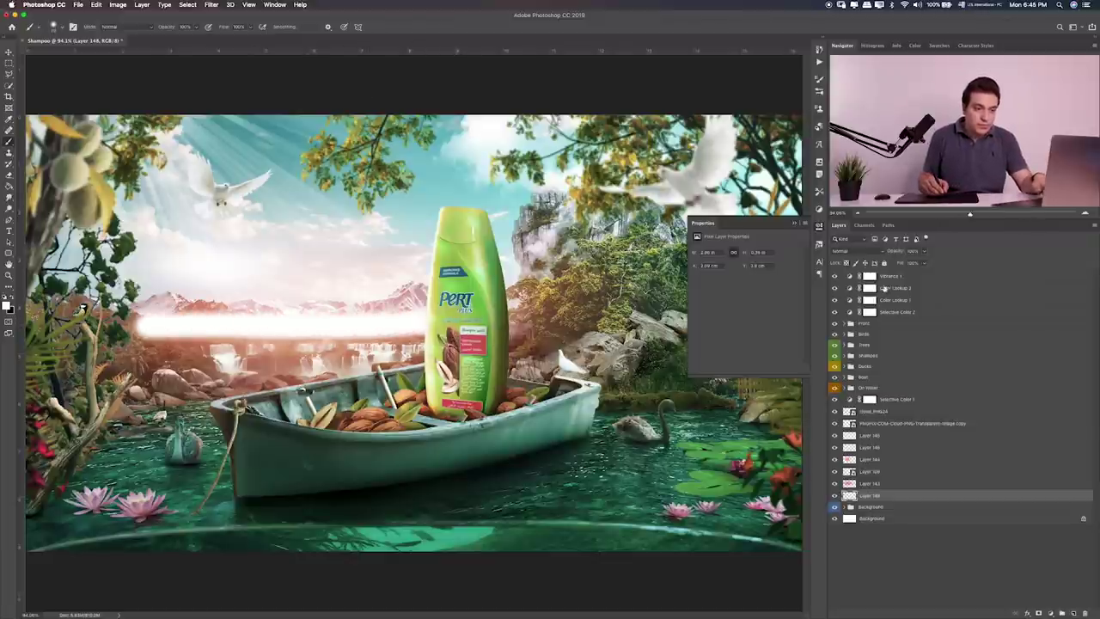
Step: Set the haze layer's blend mode to Soft Light and compare it on and off
click(875, 251)
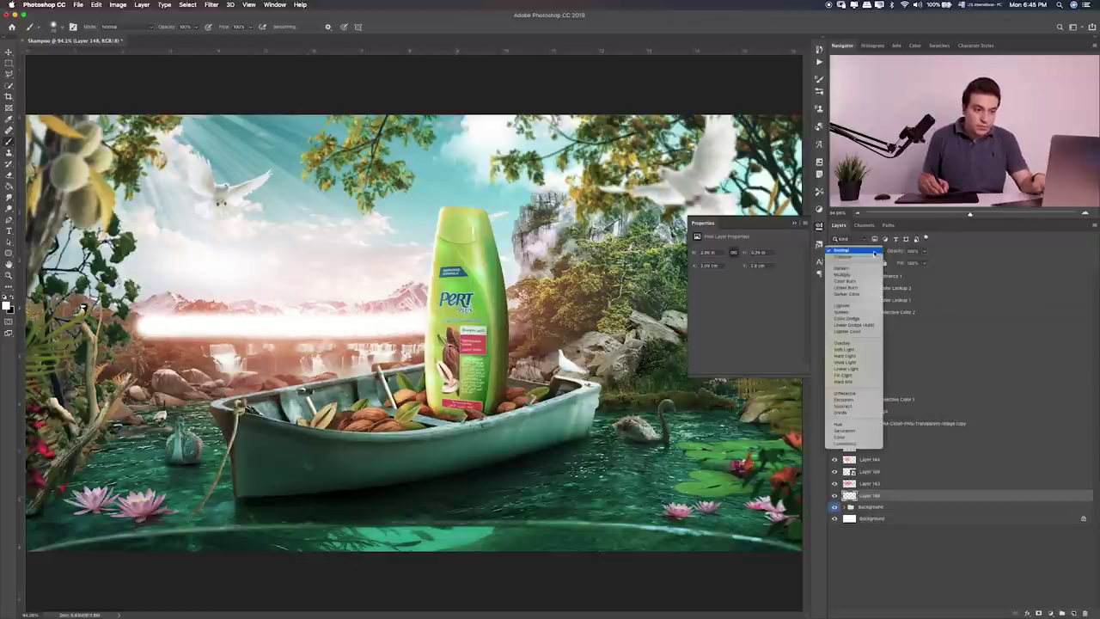
click(850, 349)
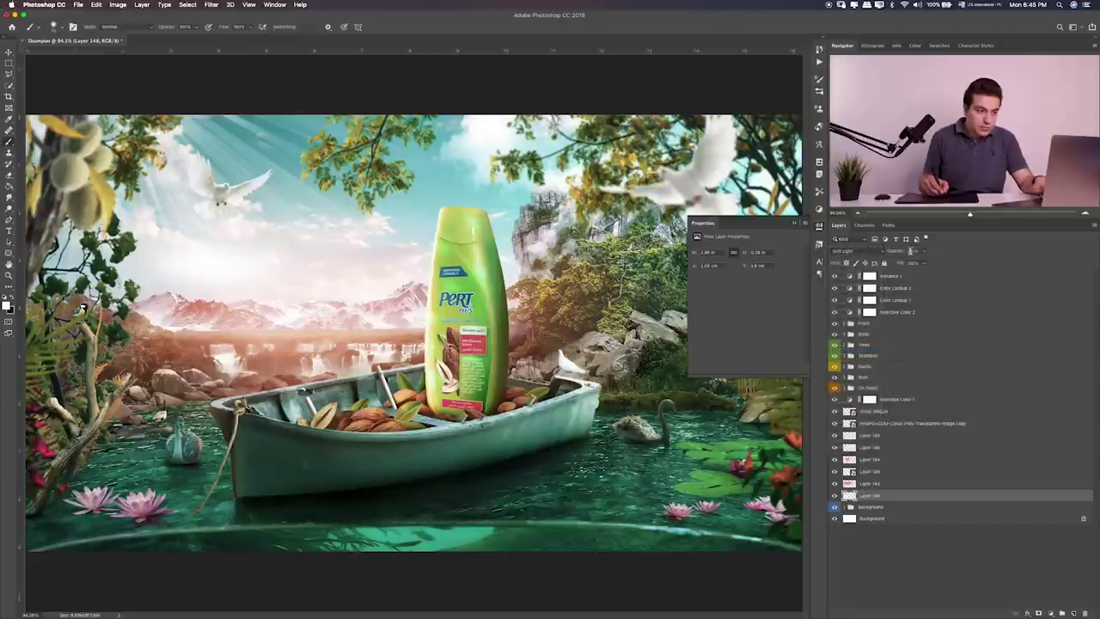
click(834, 496)
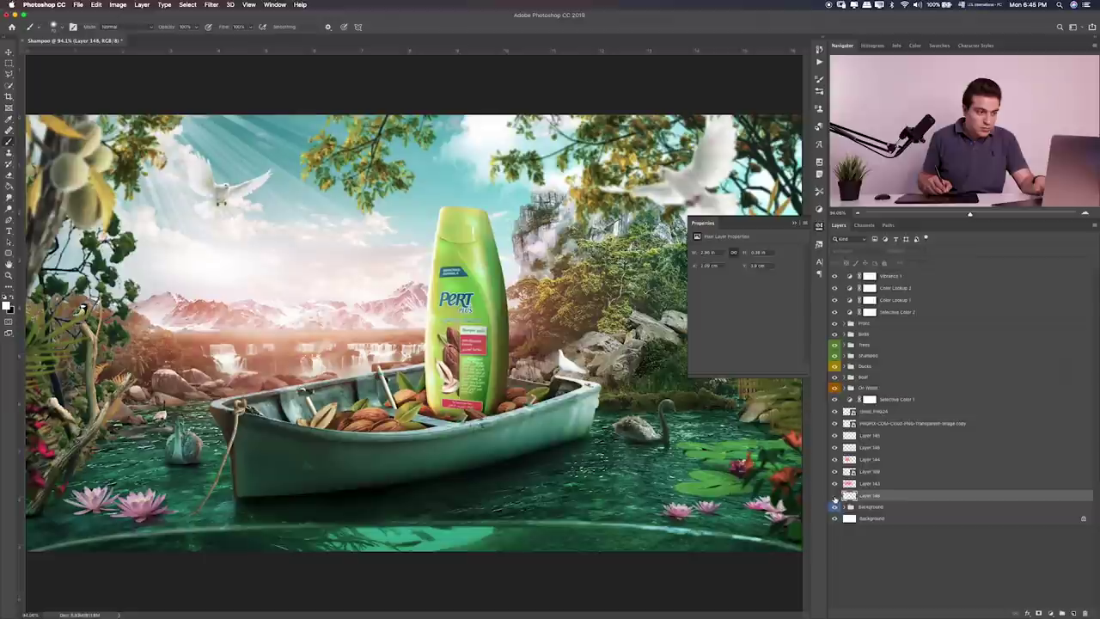
click(833, 496)
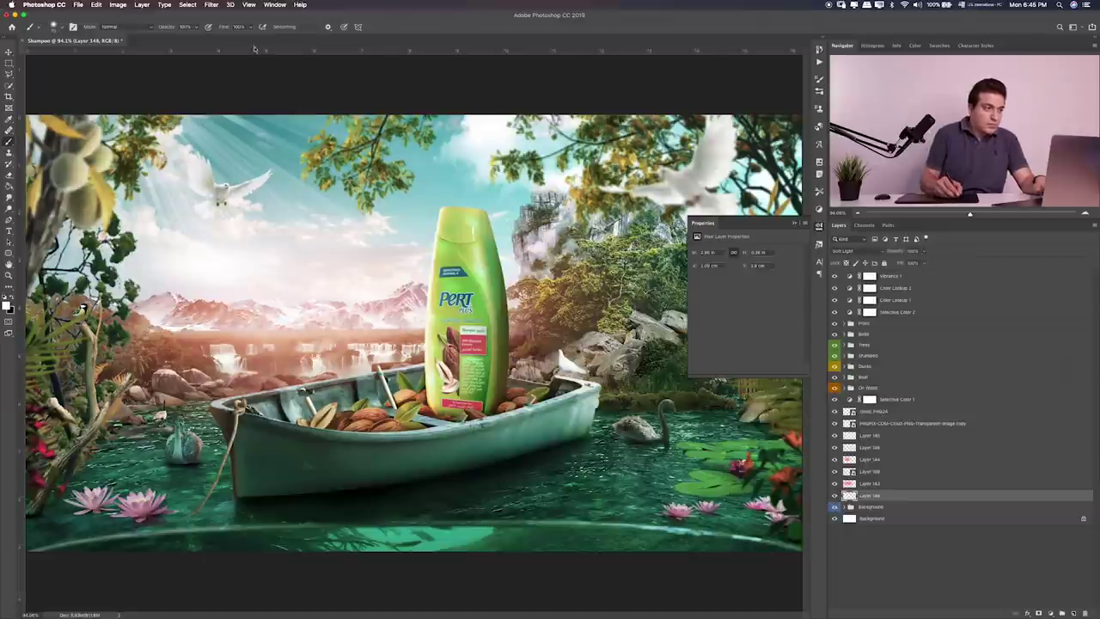
click(211, 5)
mouse_move(216, 107)
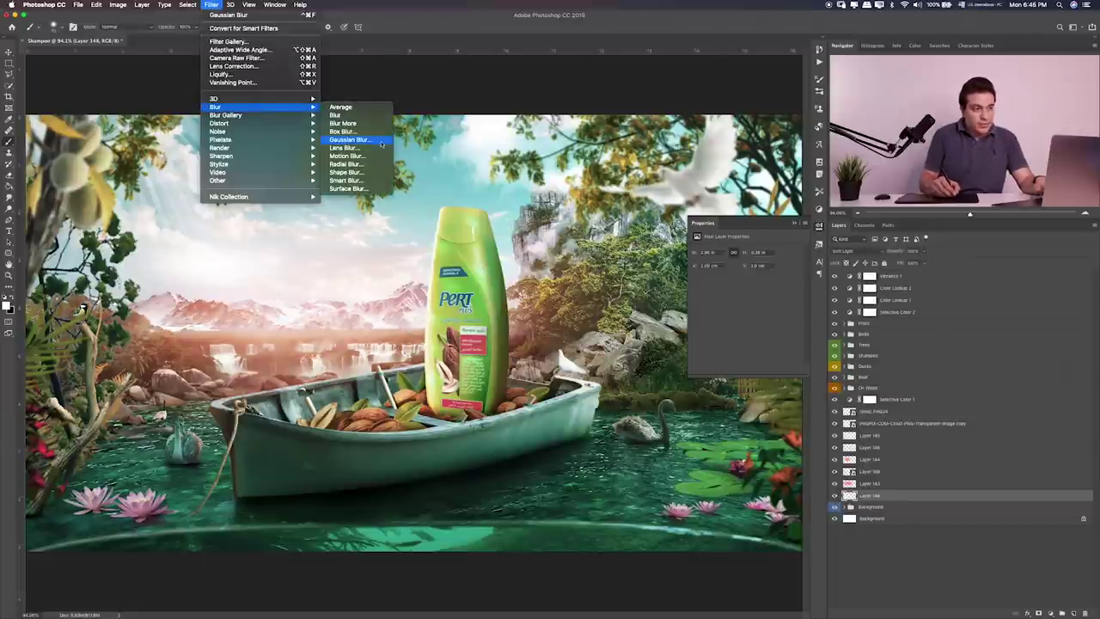
Step: Gaussian-blur Layer 148's white streak into soft haze, then select the Vibrance 1 layer
click(349, 139)
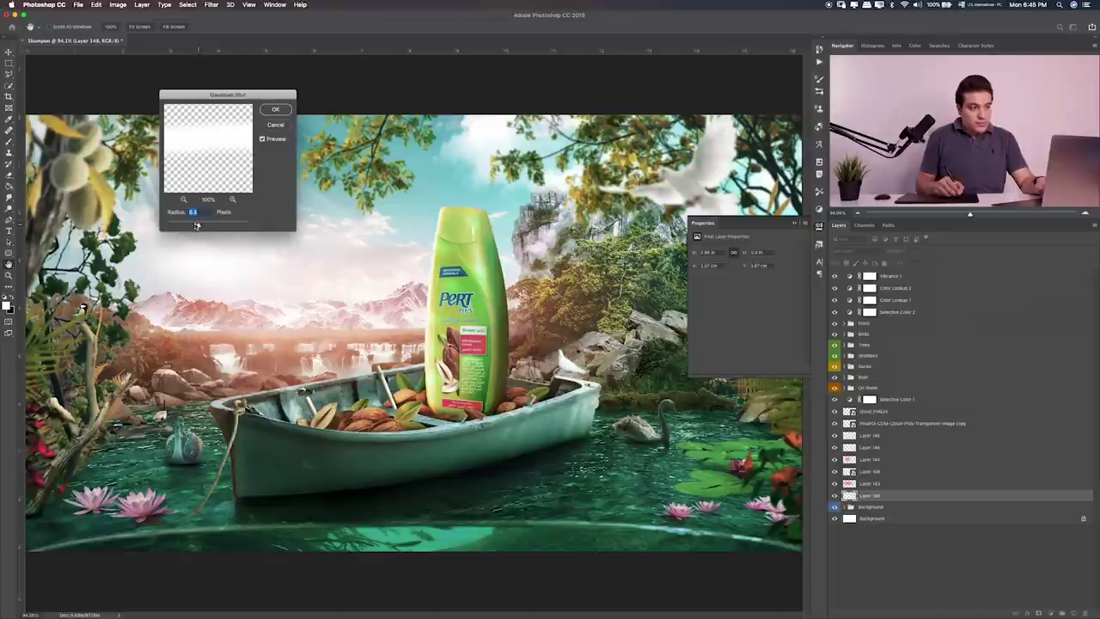
key(Return)
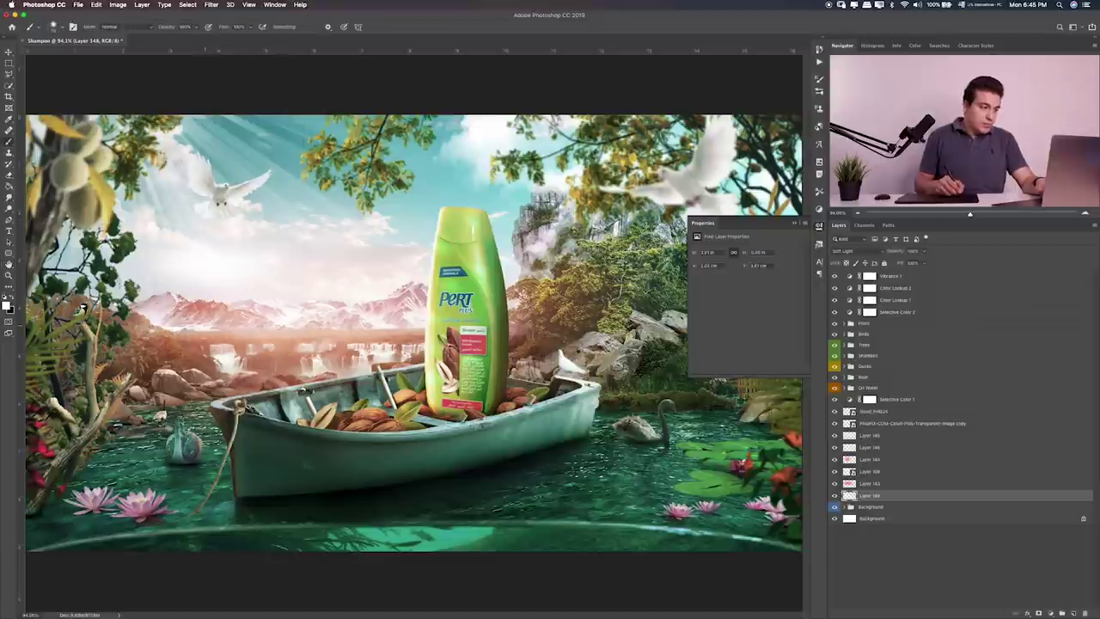
key(e)
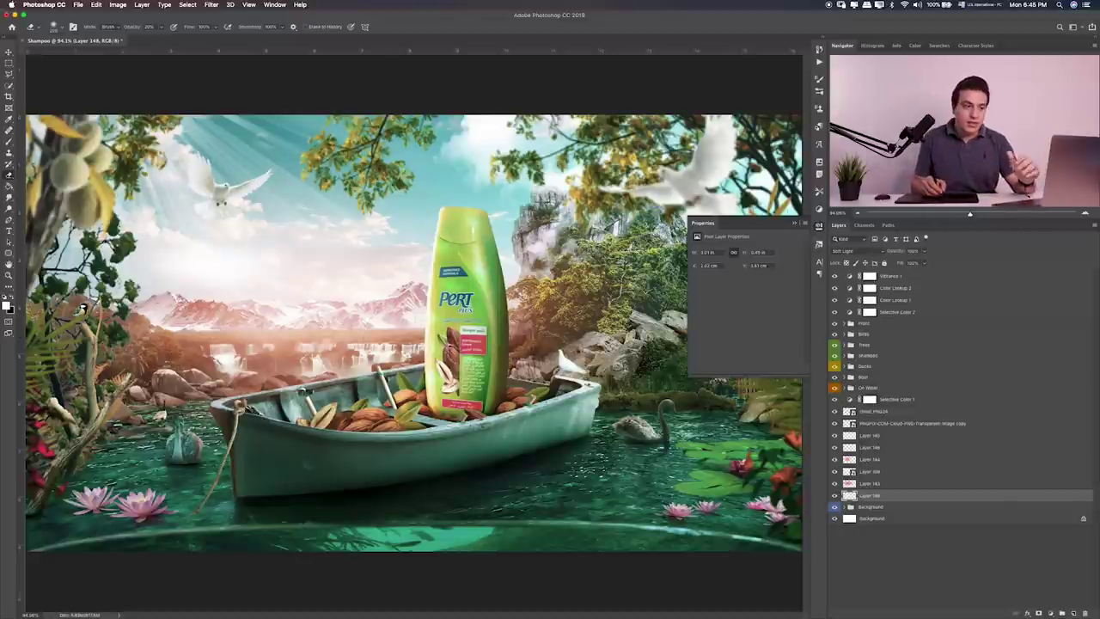
click(902, 276)
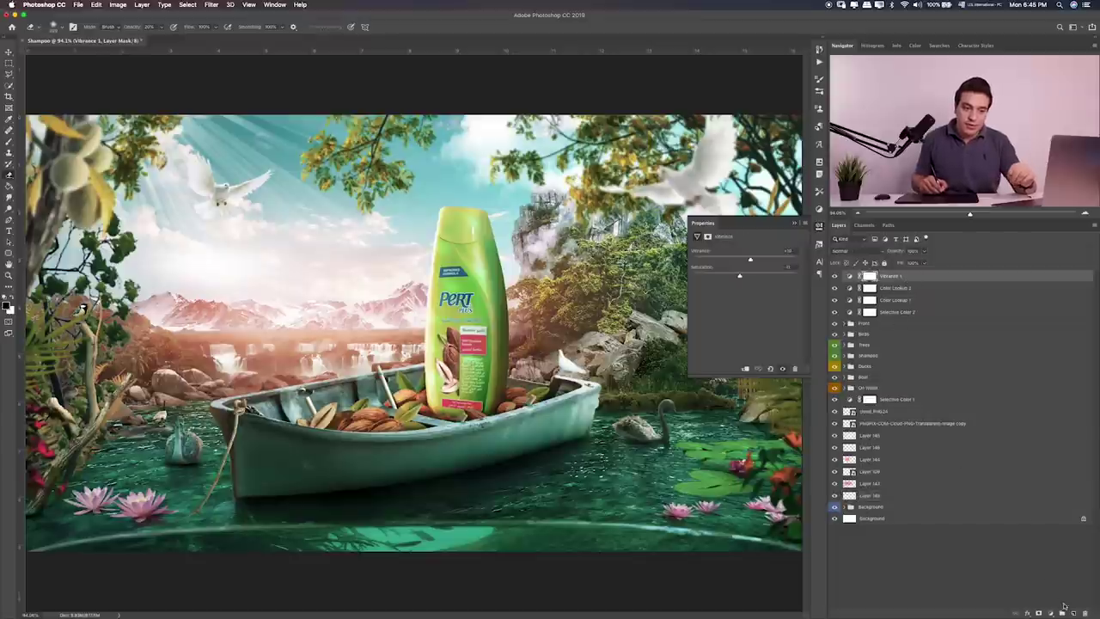
Step: Add a black (#000000) Color Fill layer in Soft Light mode at reduced opacity
click(1050, 611)
click(842, 361)
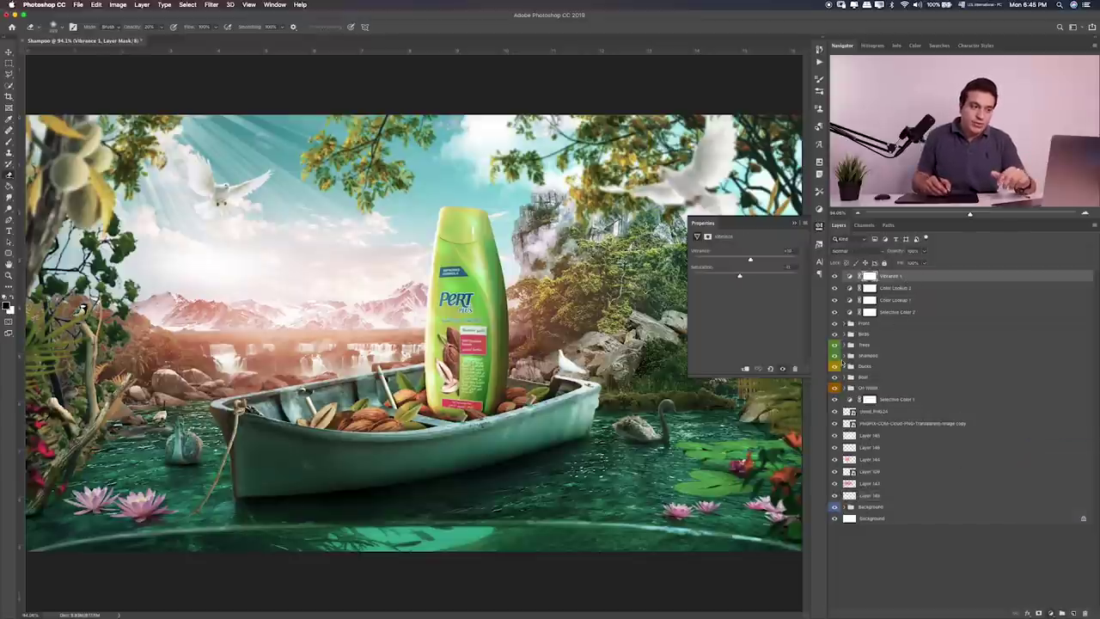
text(000000)
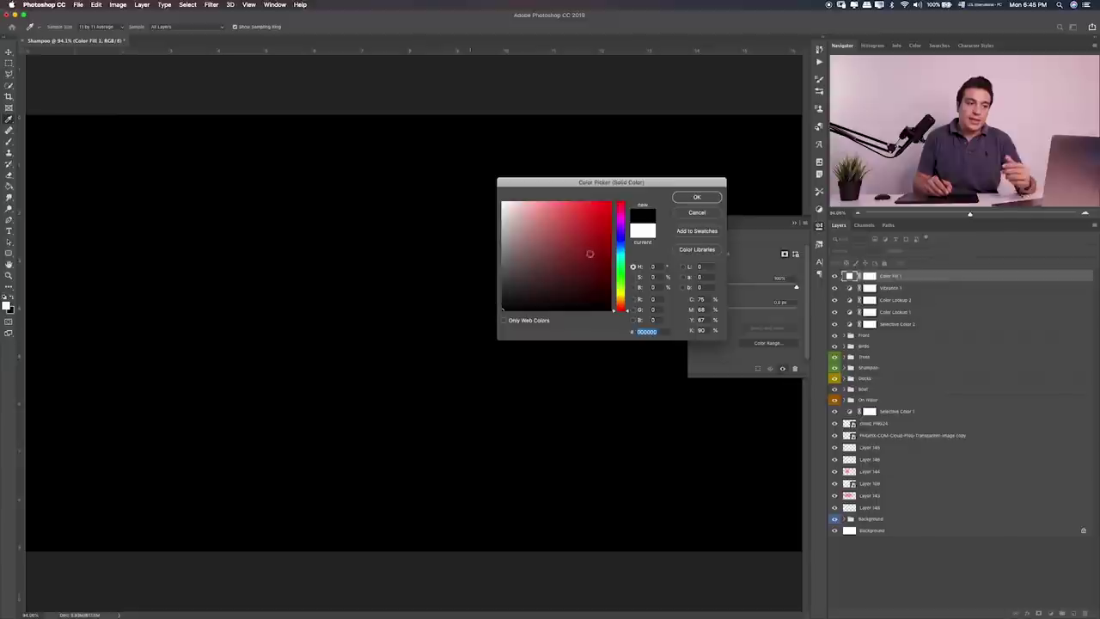
key(Return)
click(864, 250)
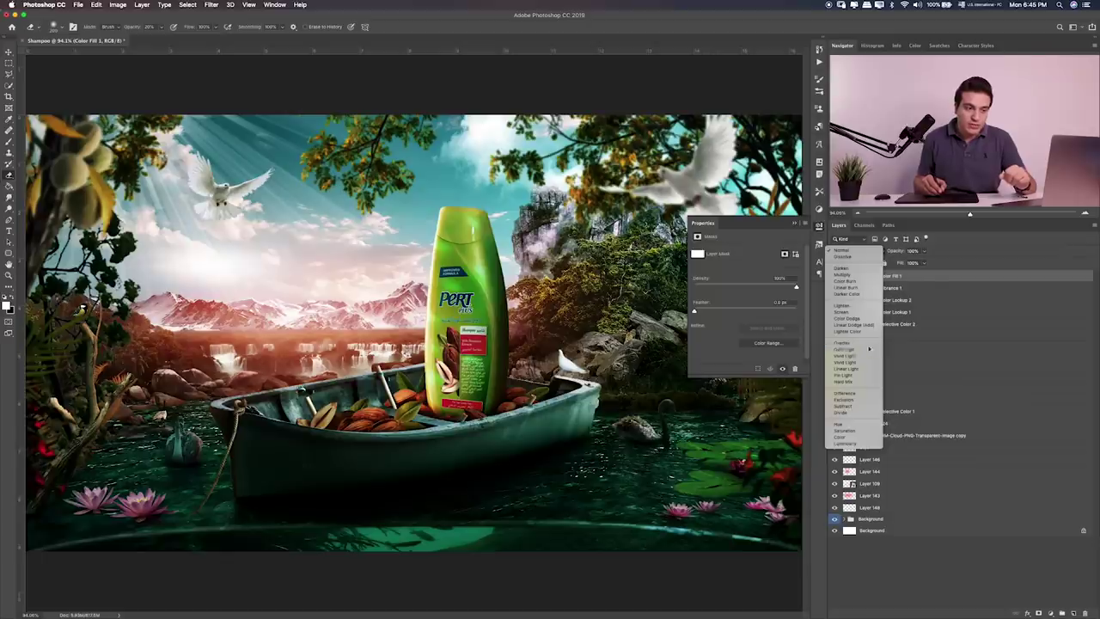
click(876, 349)
click(924, 250)
drag(926, 263, 895, 266)
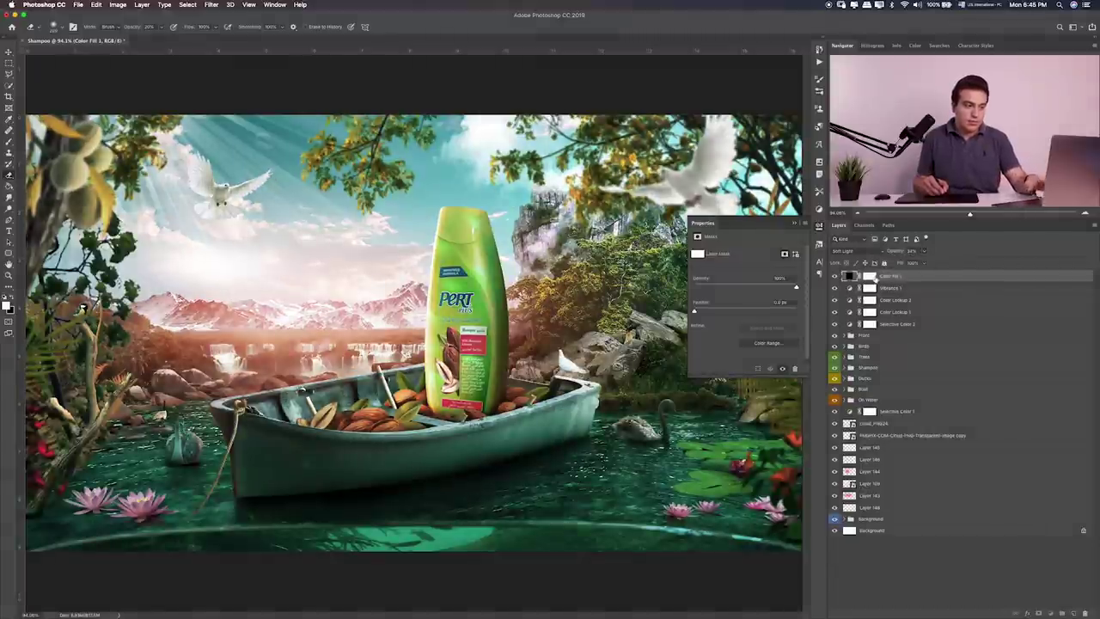
Step: Mask the black fill off the lower scene and compare it on and off
click(870, 276)
key(b)
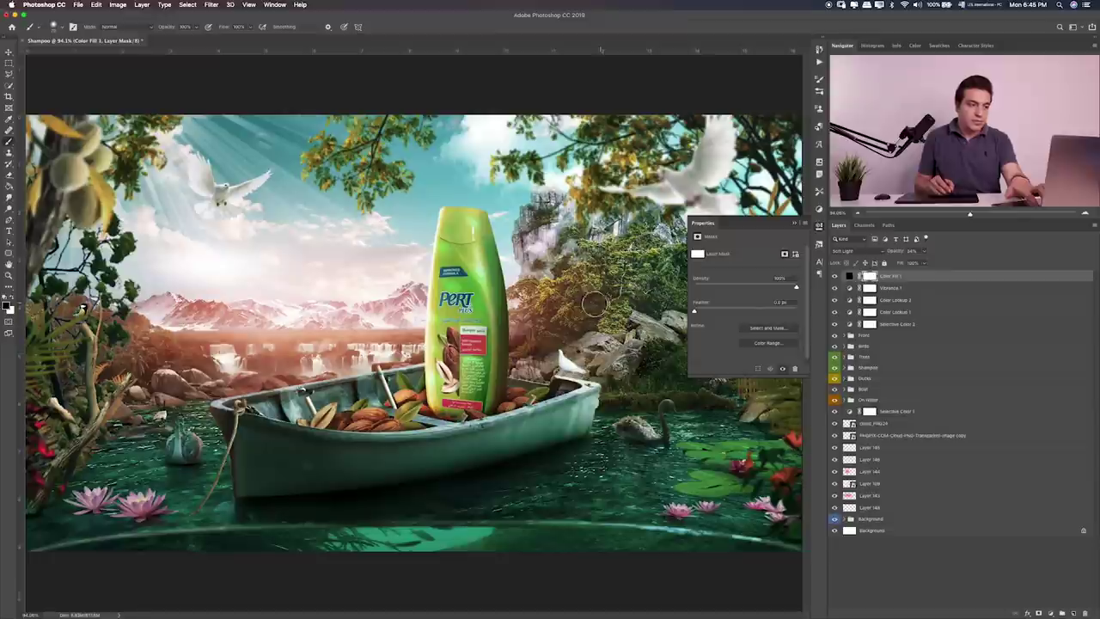
click(792, 227)
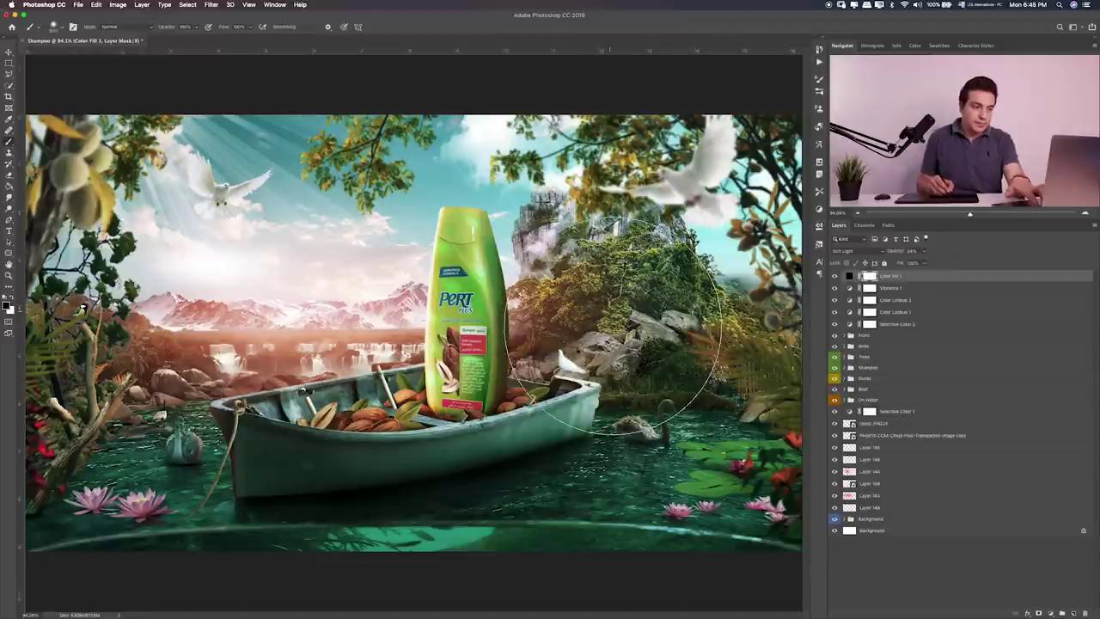
drag(258, 364, 370, 365)
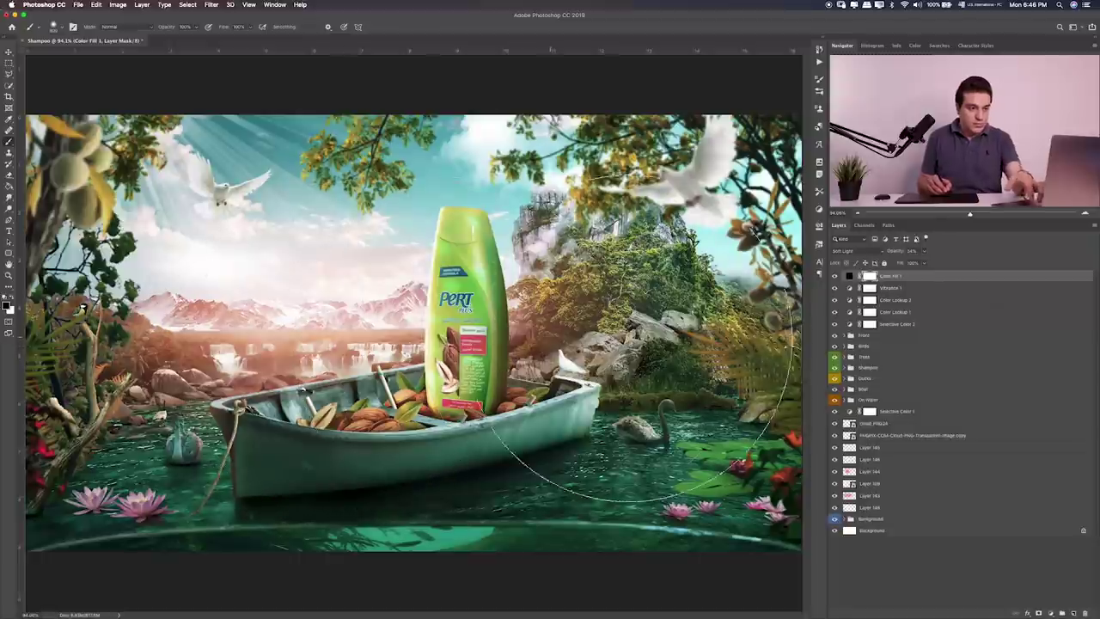
click(834, 276)
click(834, 276)
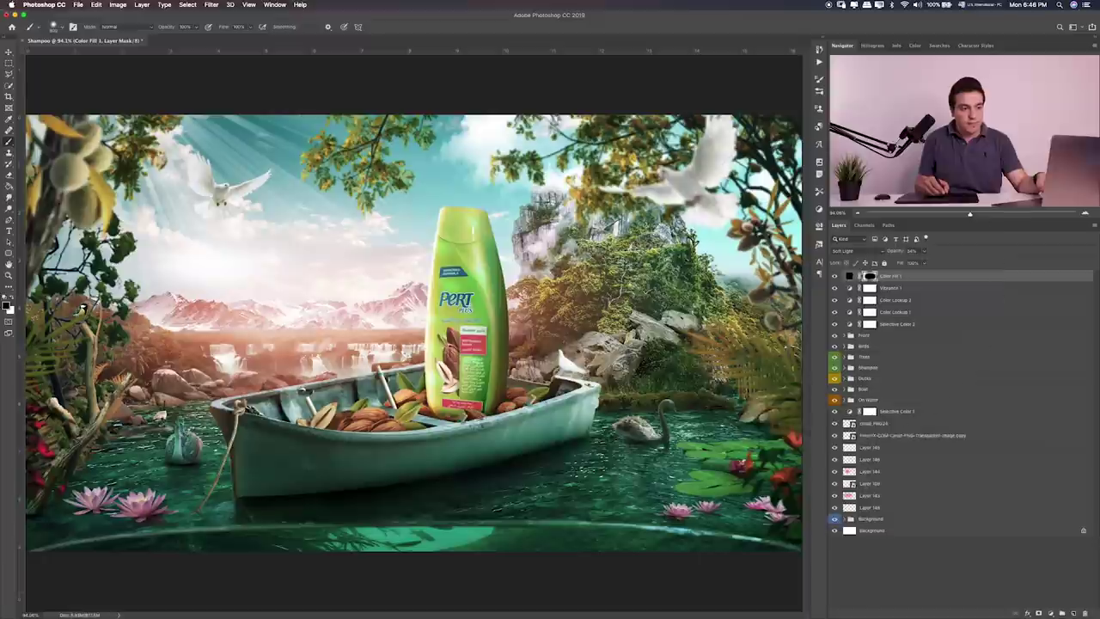
click(834, 276)
click(835, 275)
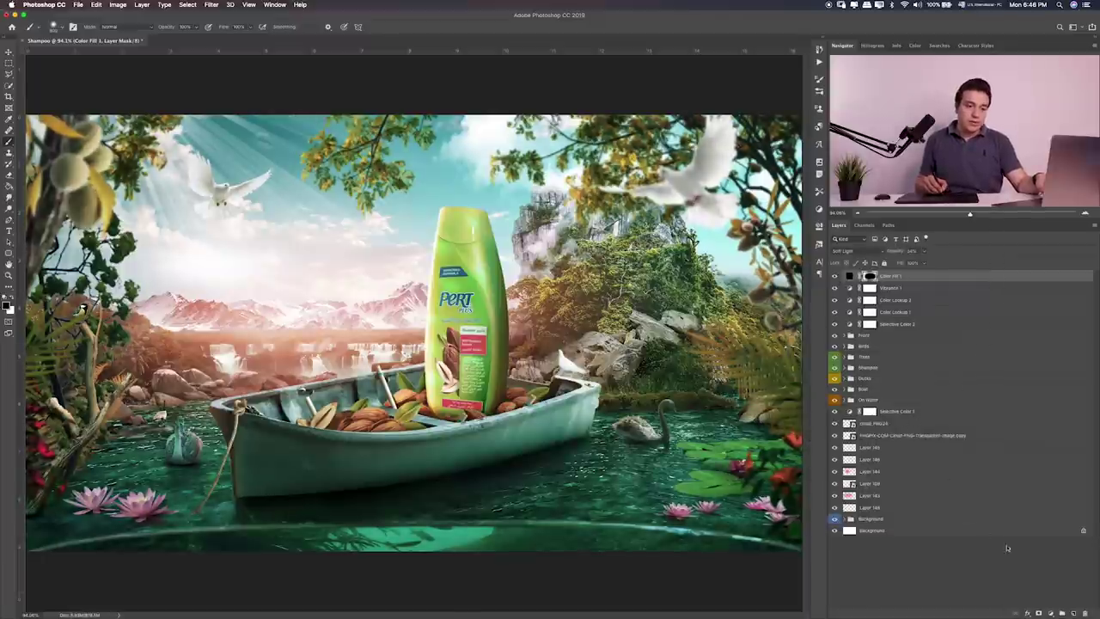
click(1050, 613)
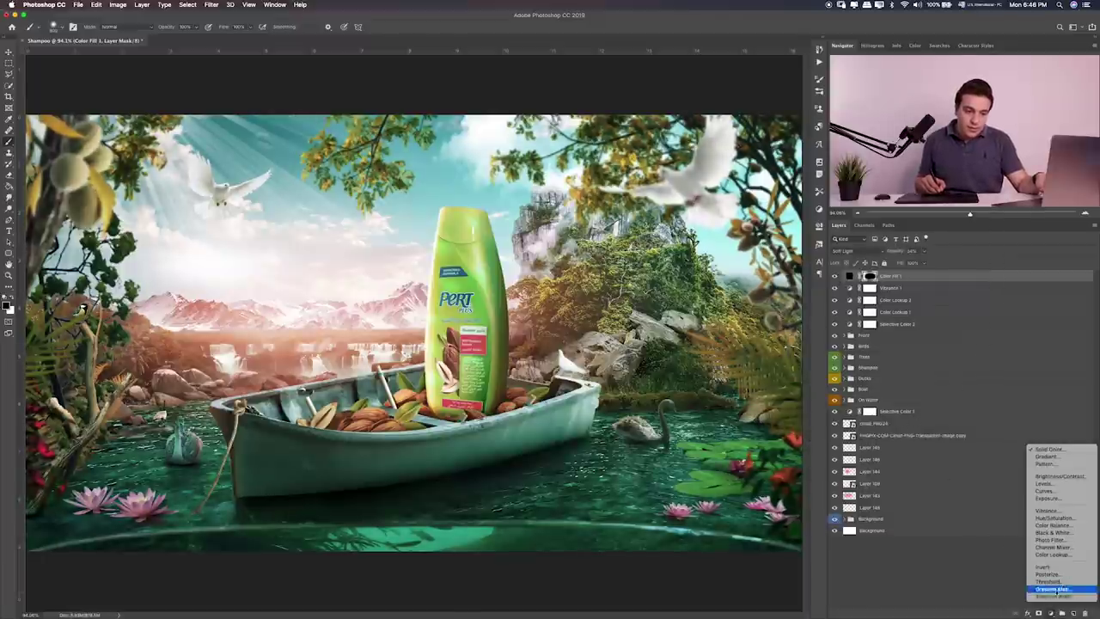
Step: Add a Gradient Fill layer using the Neutral Density preset with a black left stop
click(1071, 457)
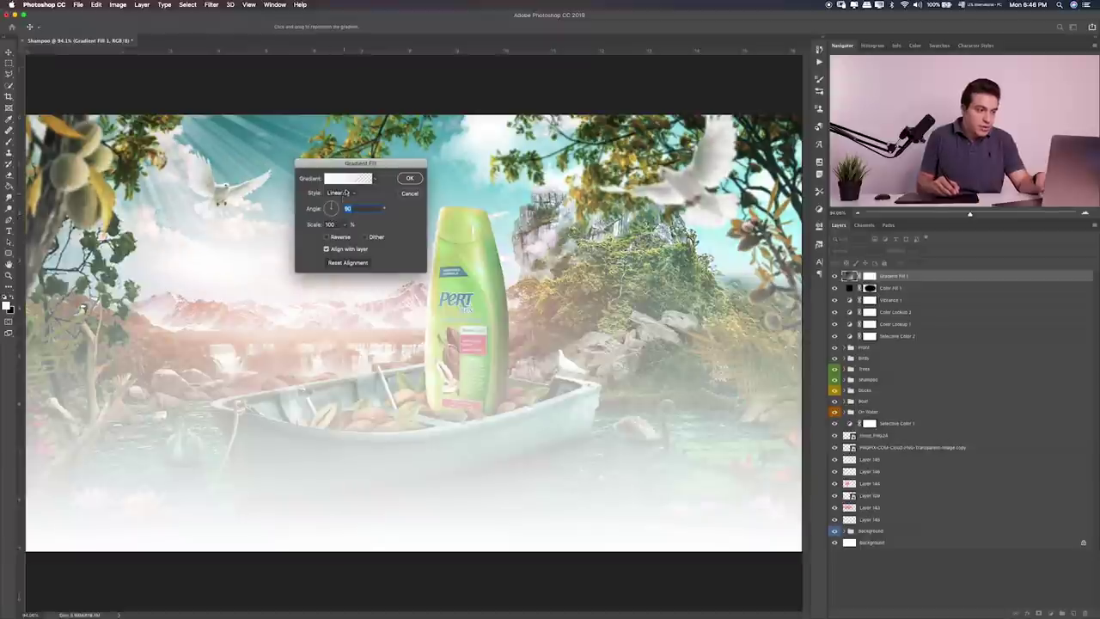
click(343, 182)
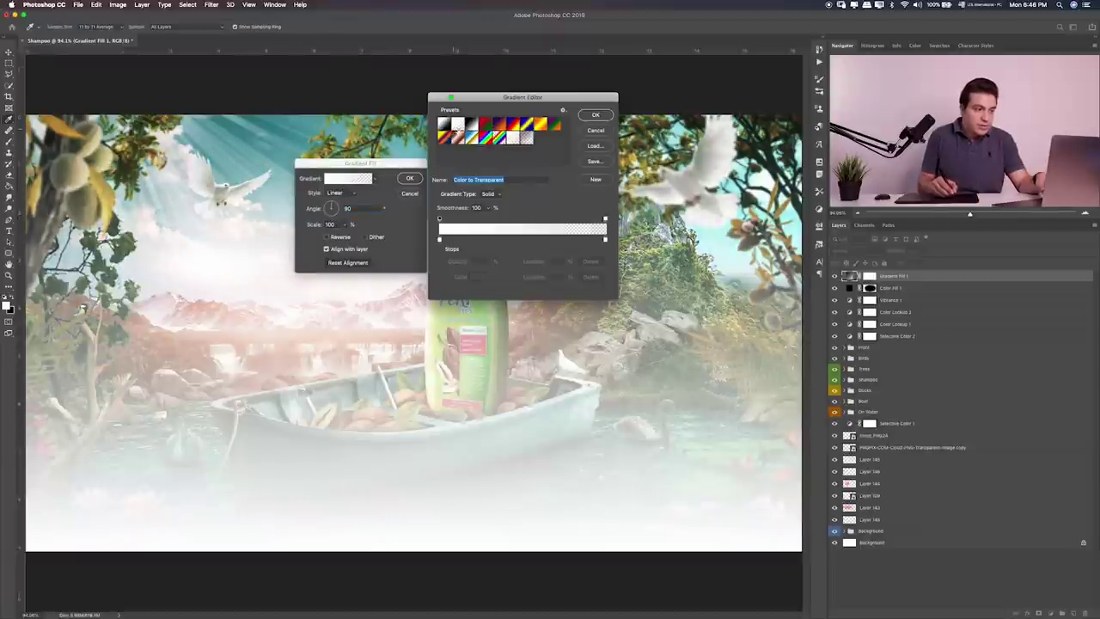
click(439, 240)
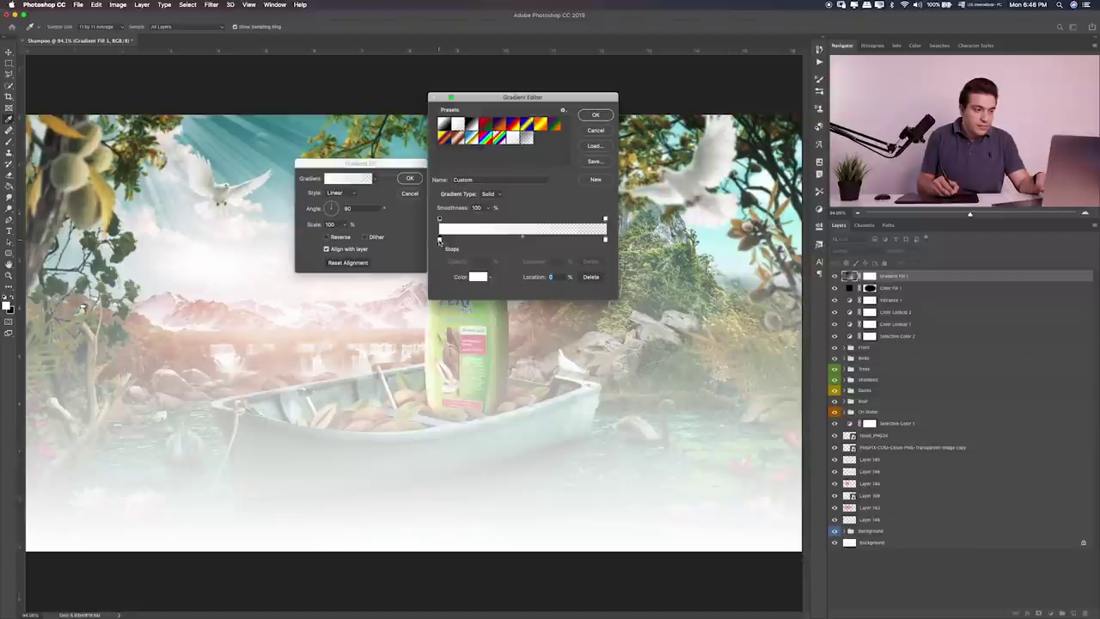
click(478, 277)
click(559, 316)
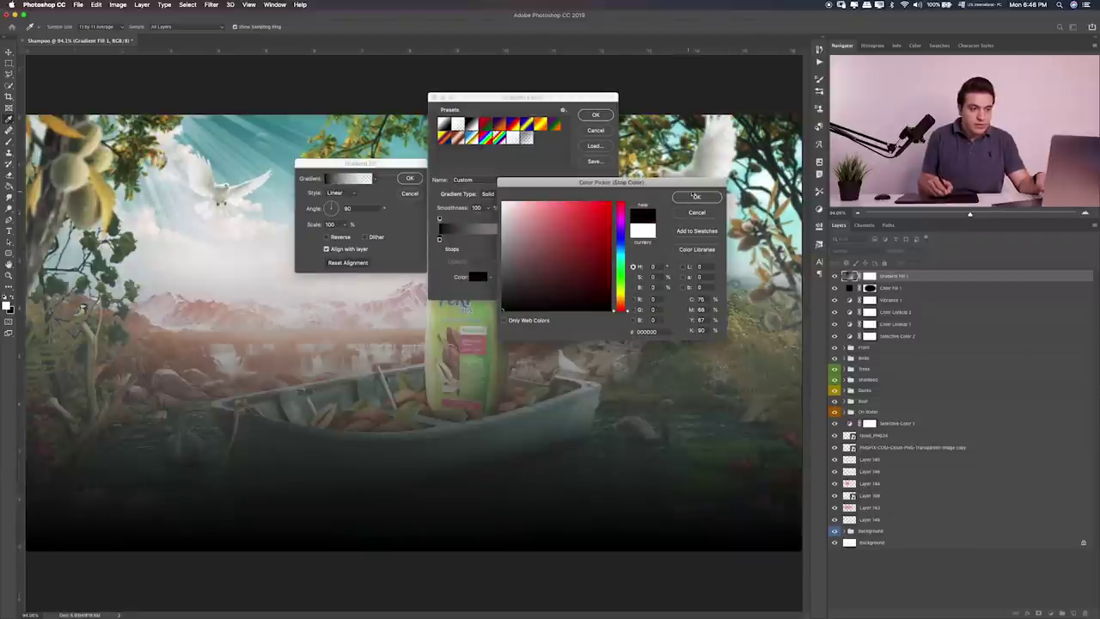
click(692, 196)
click(519, 141)
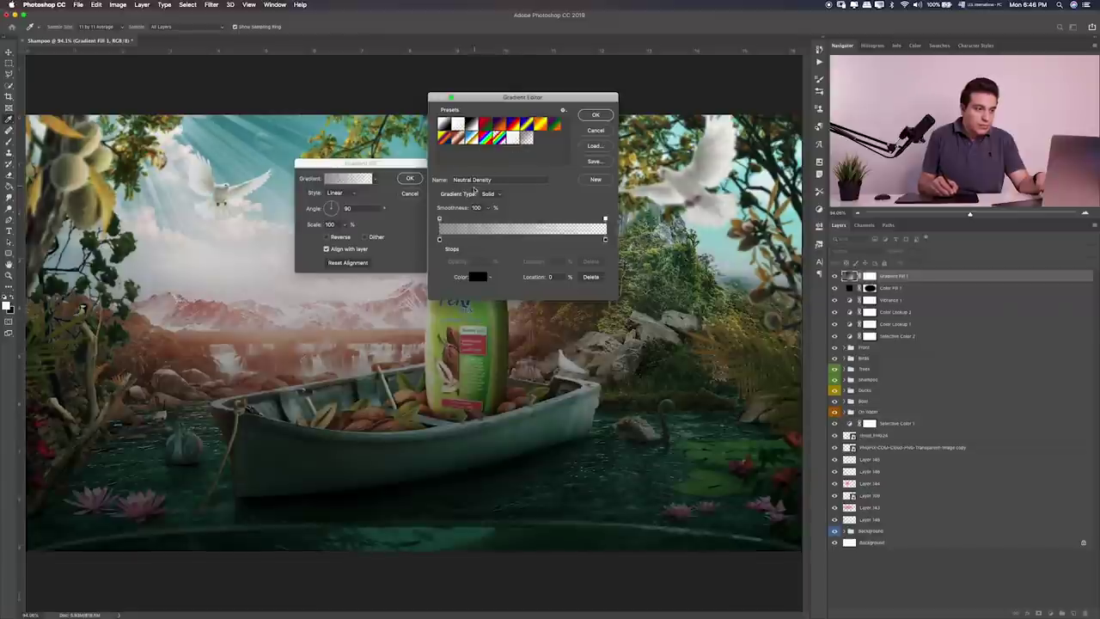
click(596, 116)
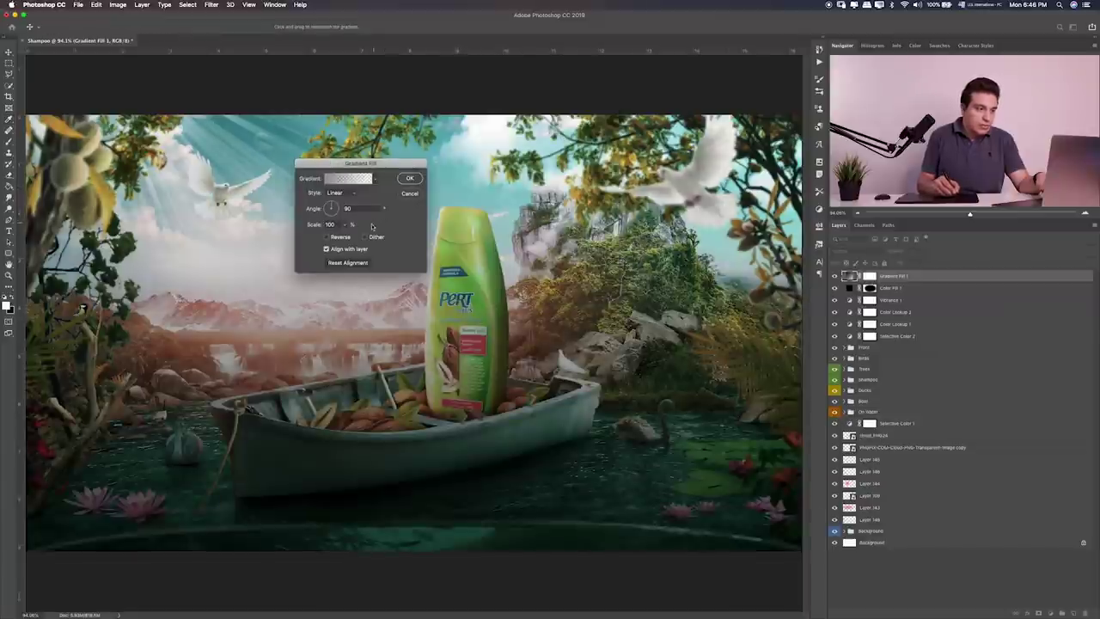
Step: Set the gradient fill to 90° angle and 19% scale, positioned low in the scene
drag(322, 228, 301, 232)
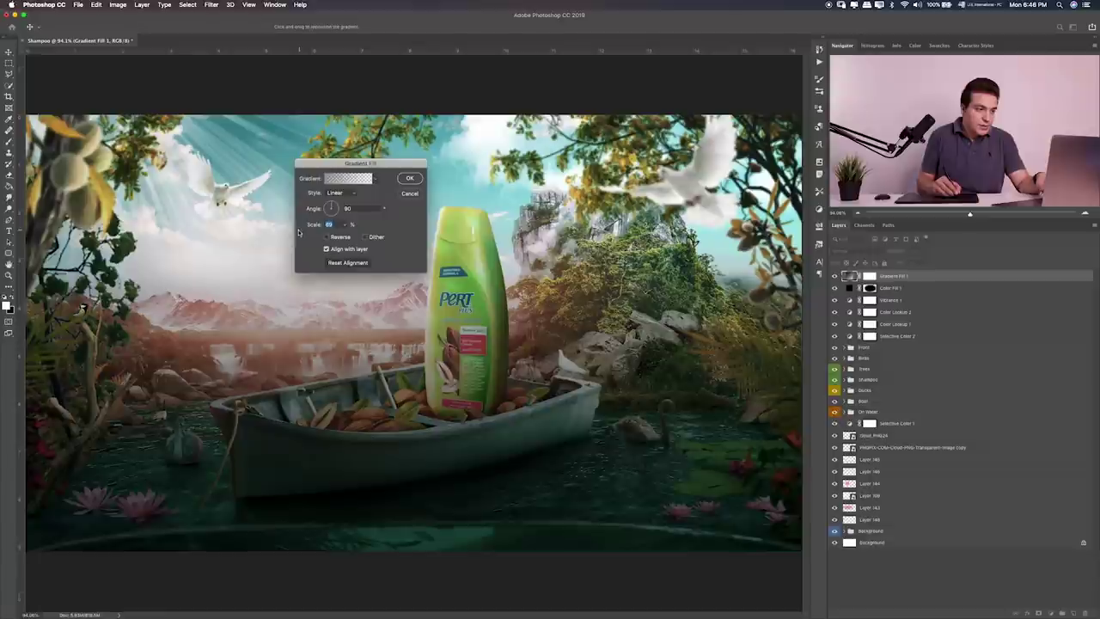
drag(503, 314, 497, 511)
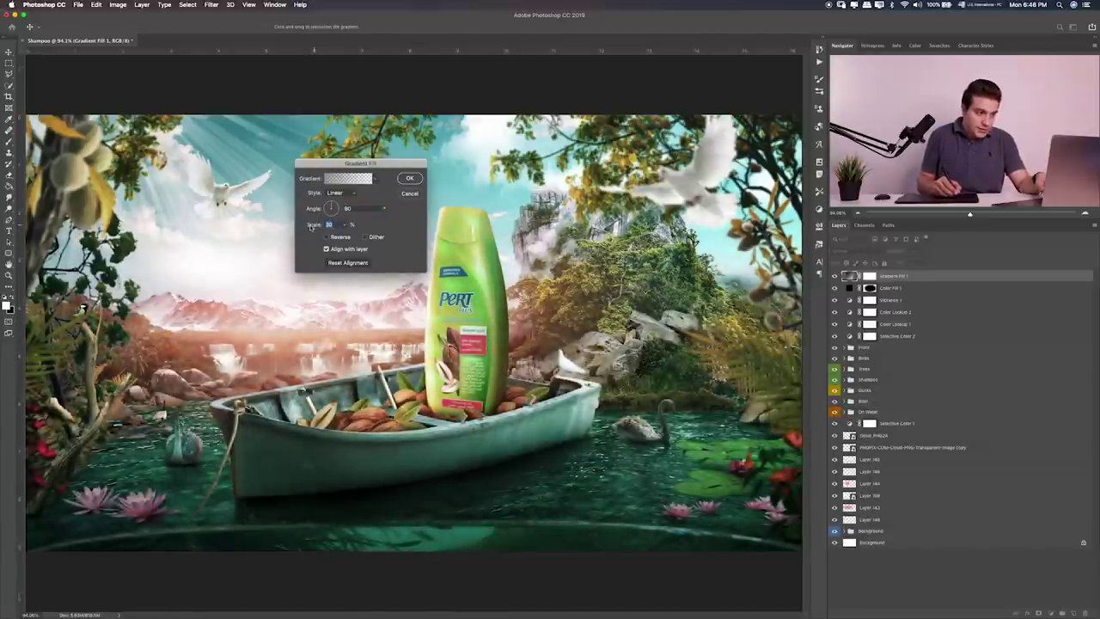
drag(311, 227, 292, 229)
drag(515, 475, 502, 461)
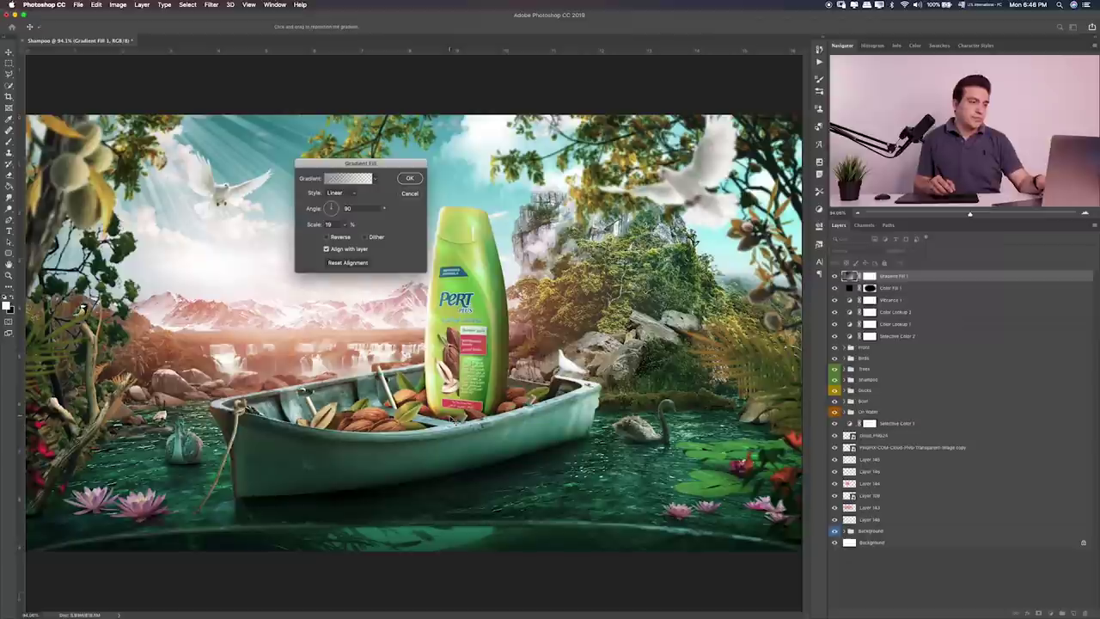
key(Return)
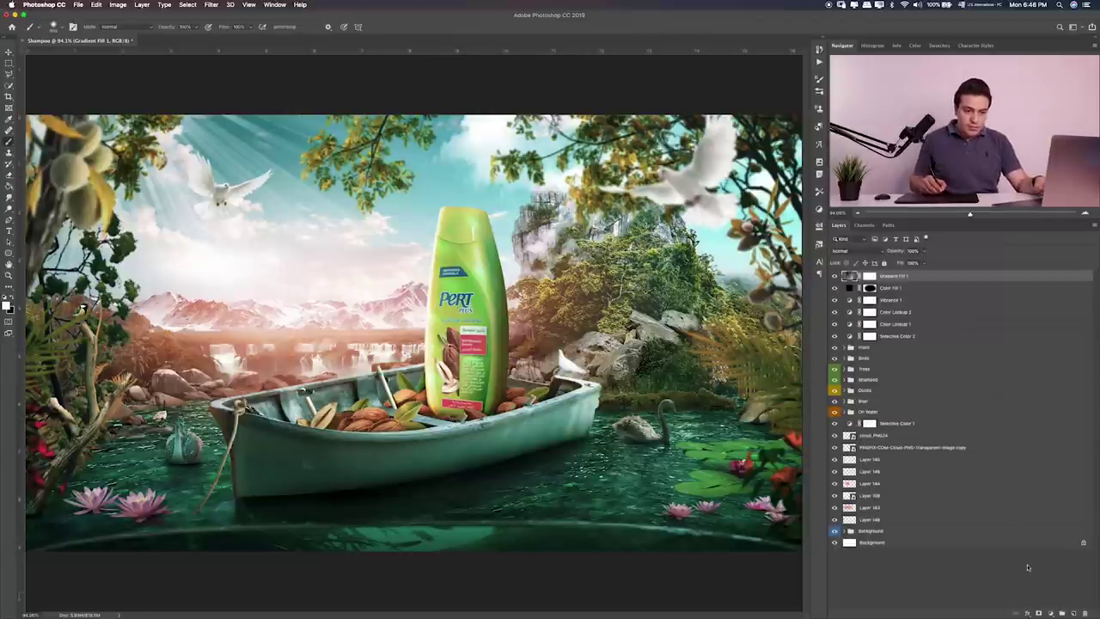
Step: Add a Color Lookup layer using the Soft_Warming.look LUT
click(1051, 614)
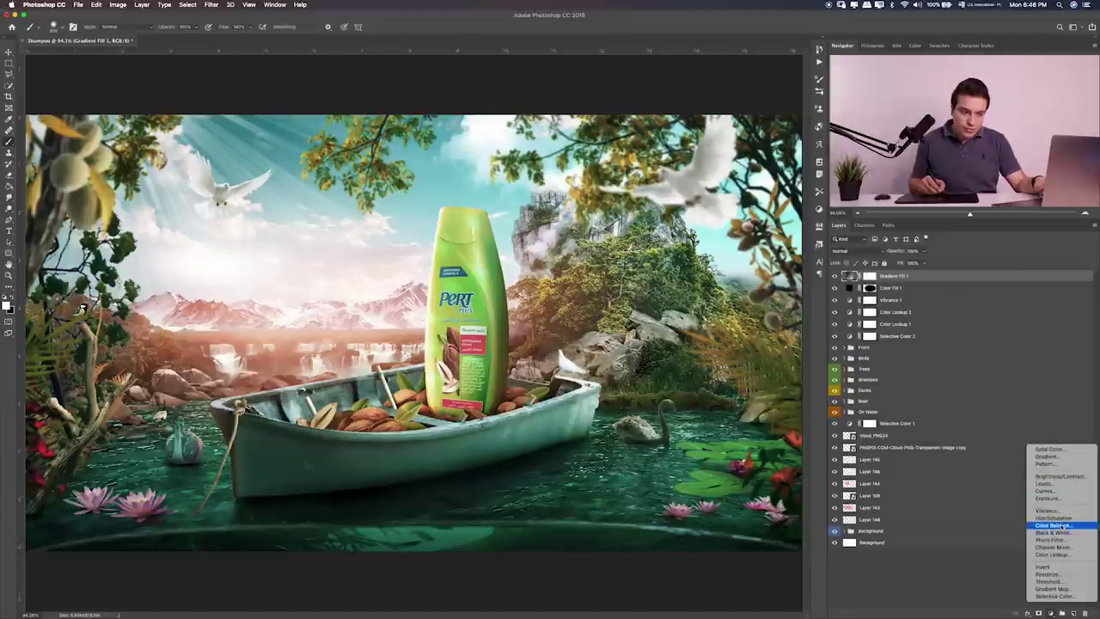
click(1057, 554)
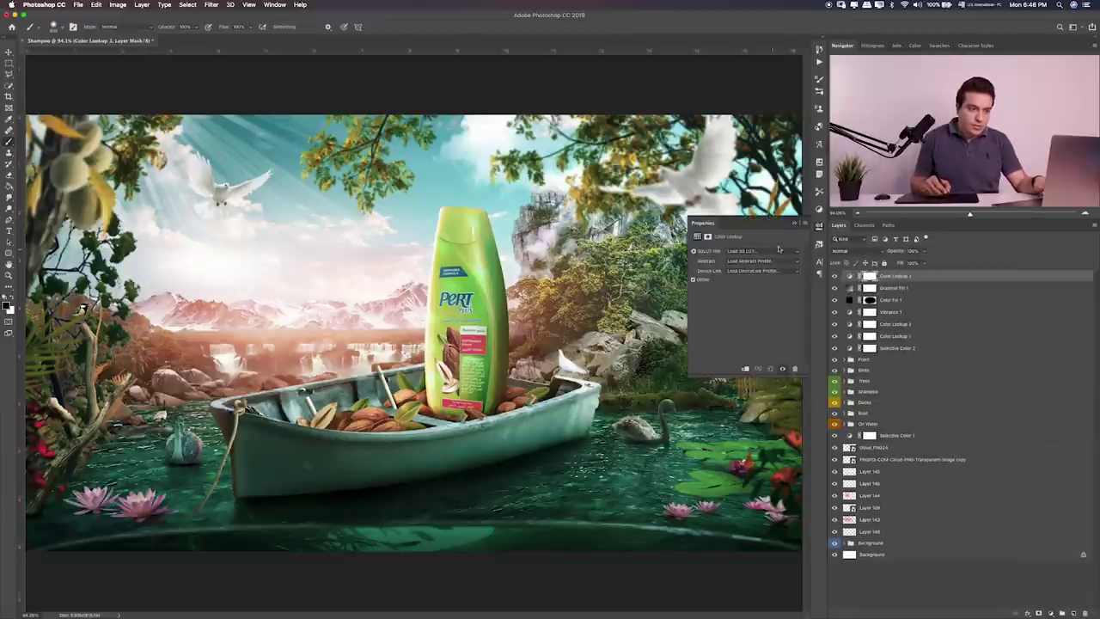
click(753, 251)
click(753, 460)
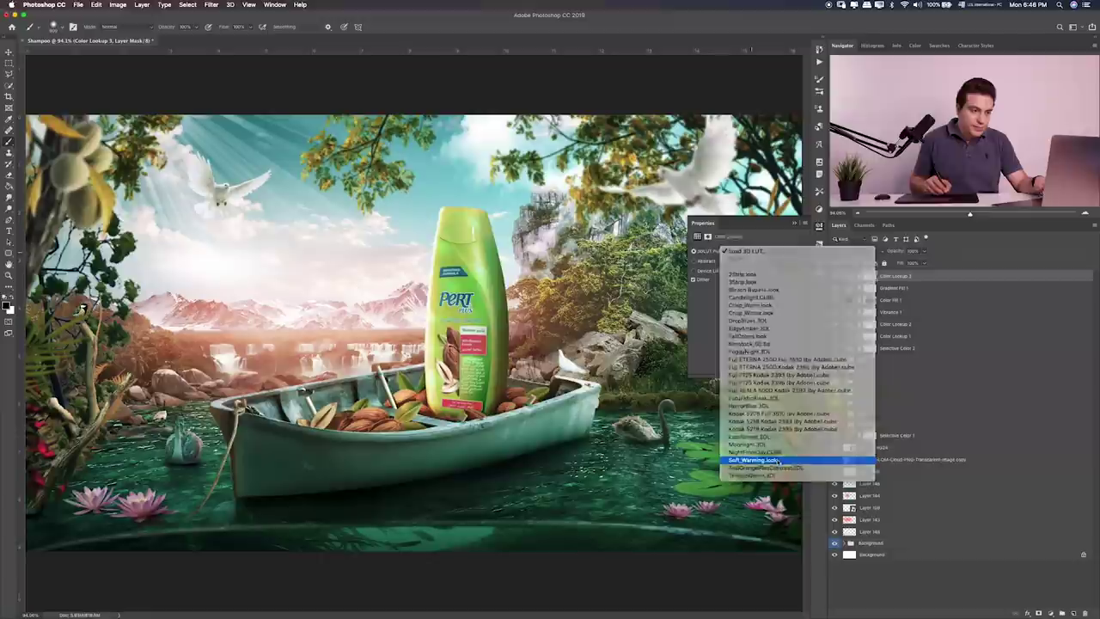
click(759, 251)
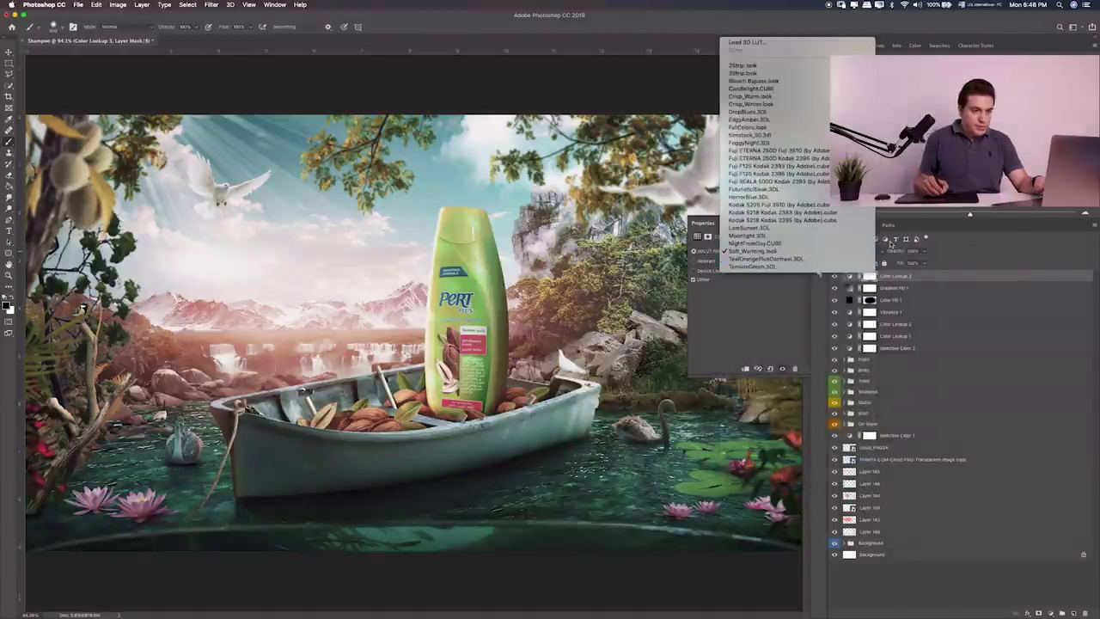
key(Escape)
click(833, 279)
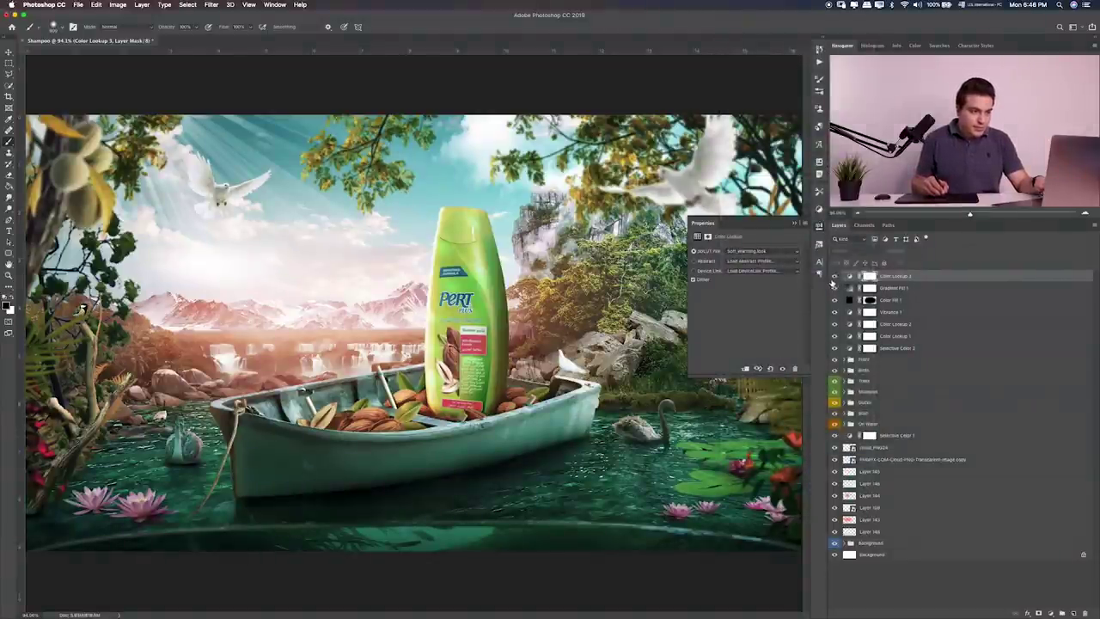
click(833, 279)
Step: Set the Soft_Warming lookup layer to Color blend mode at lowered opacity
click(858, 251)
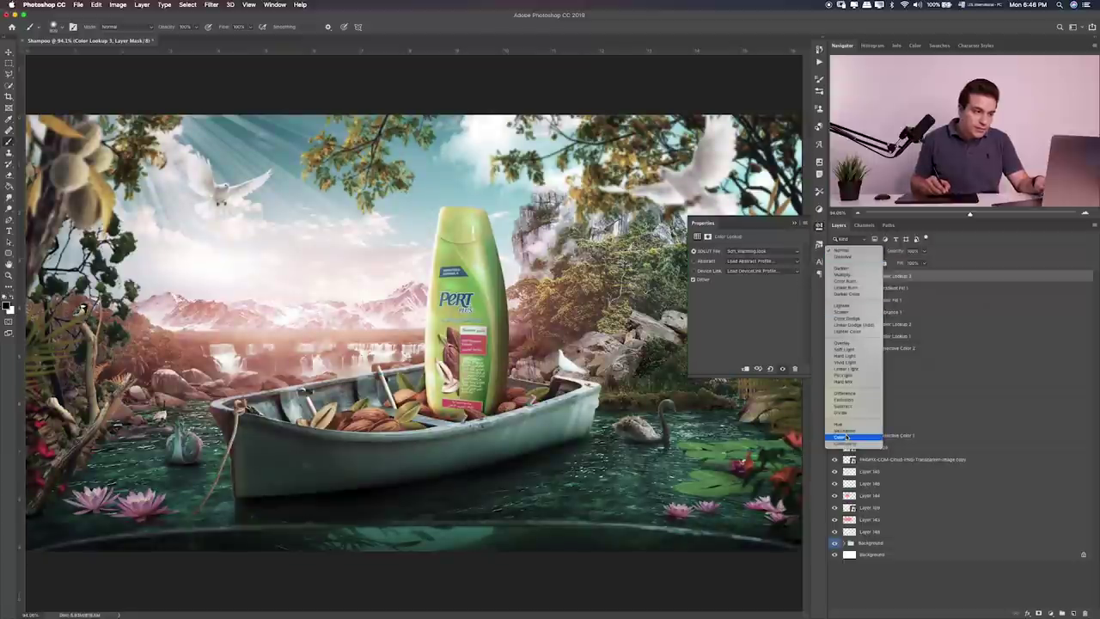
click(846, 437)
click(834, 277)
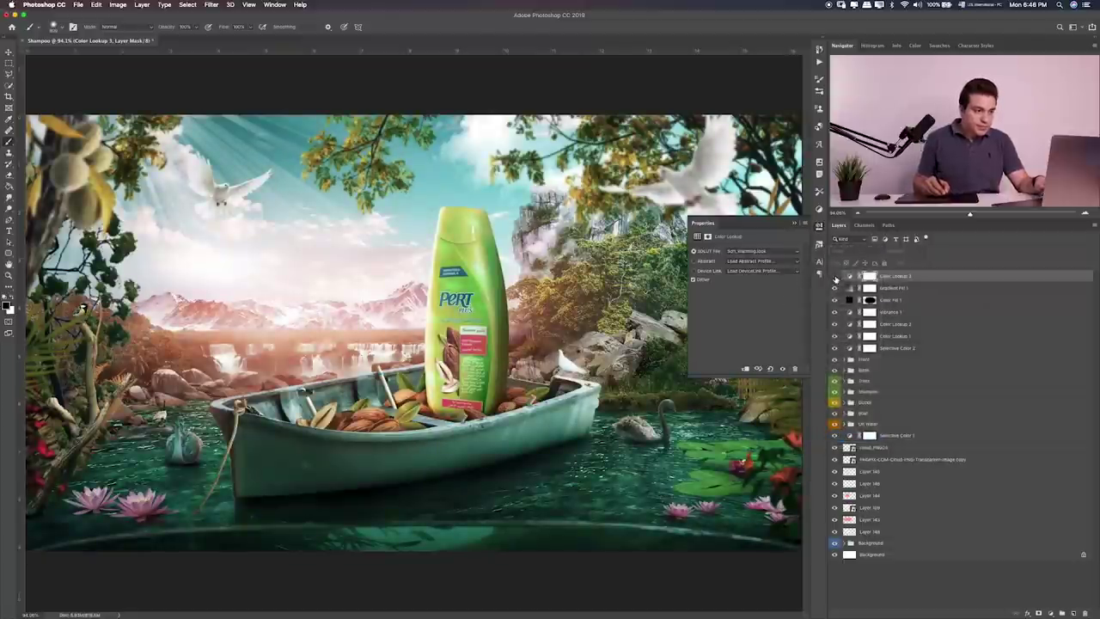
click(836, 277)
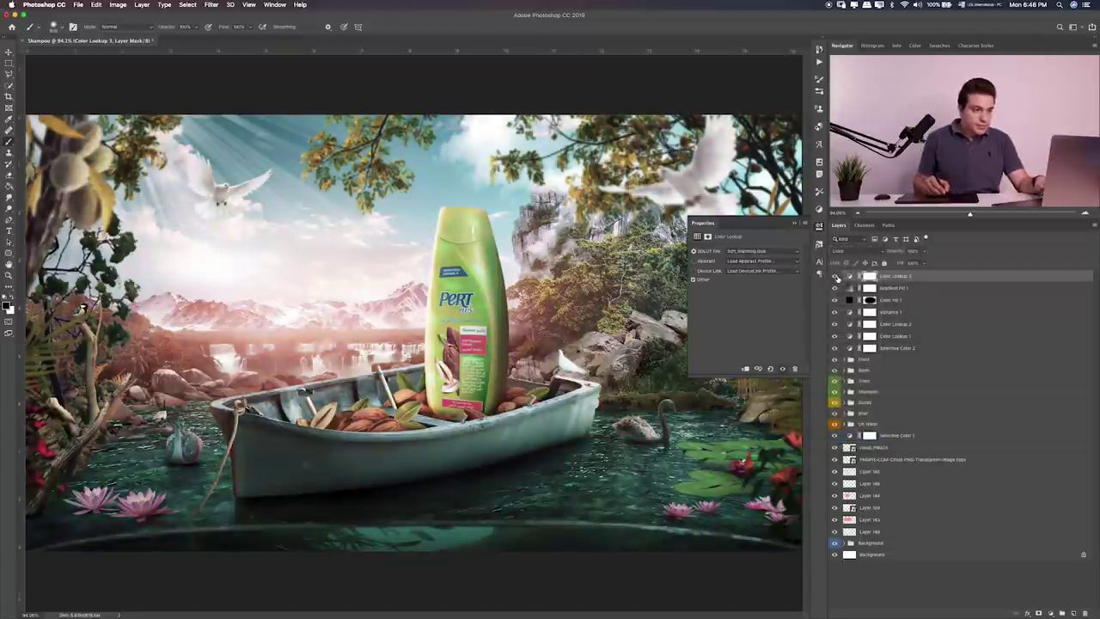
click(924, 251)
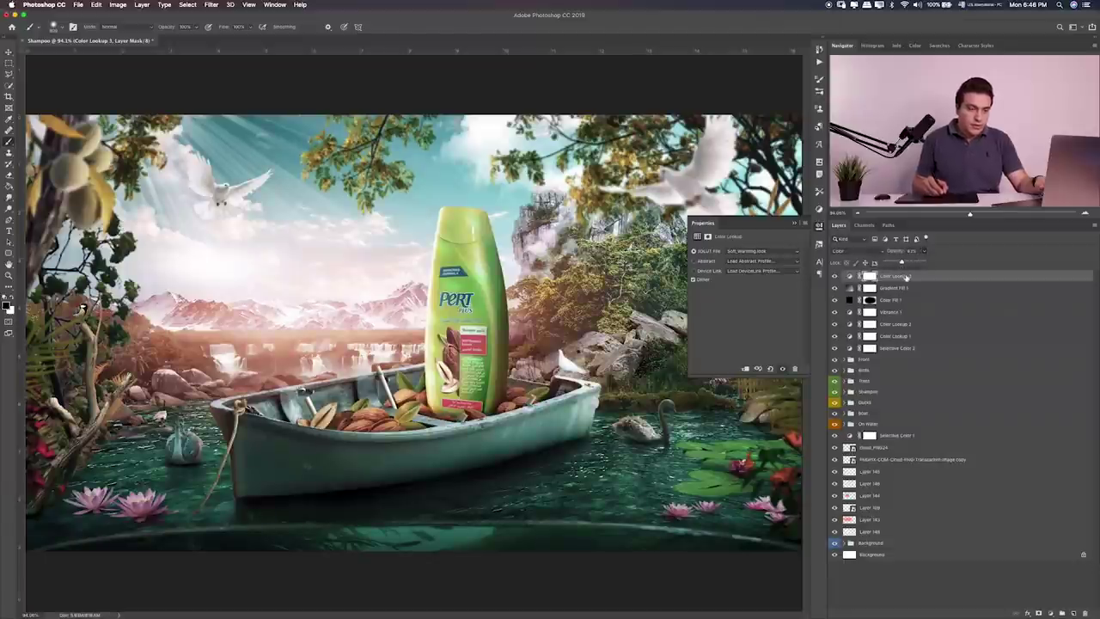
click(830, 281)
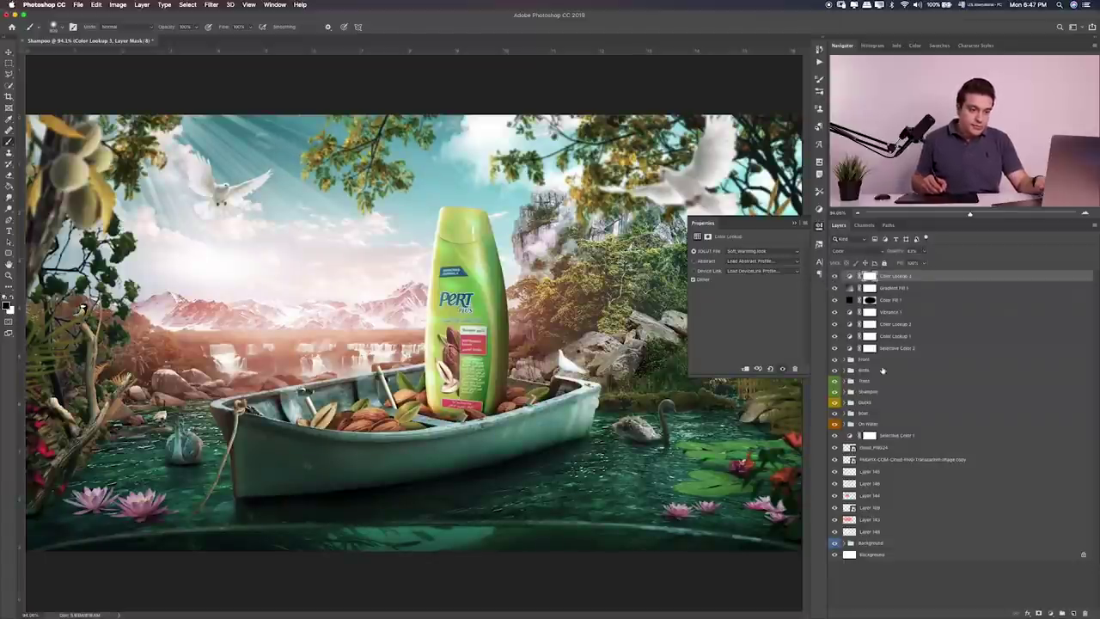
click(1036, 593)
Step: Add a second Color Lookup layer, Color Lookup 4, and open its 3DLUT list
click(1050, 612)
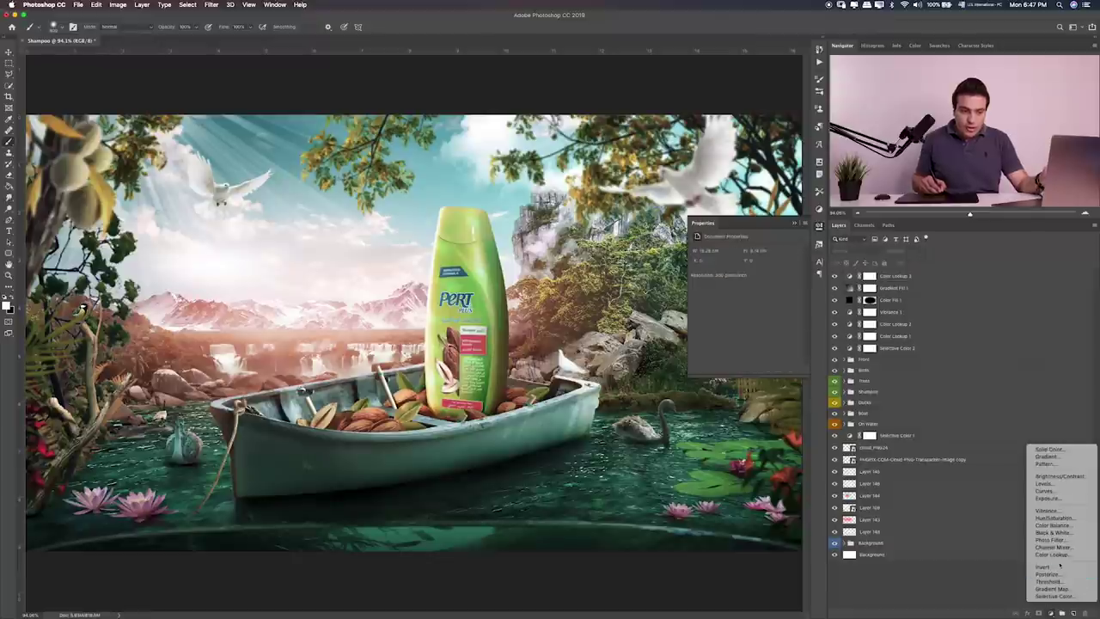
click(1050, 555)
click(755, 251)
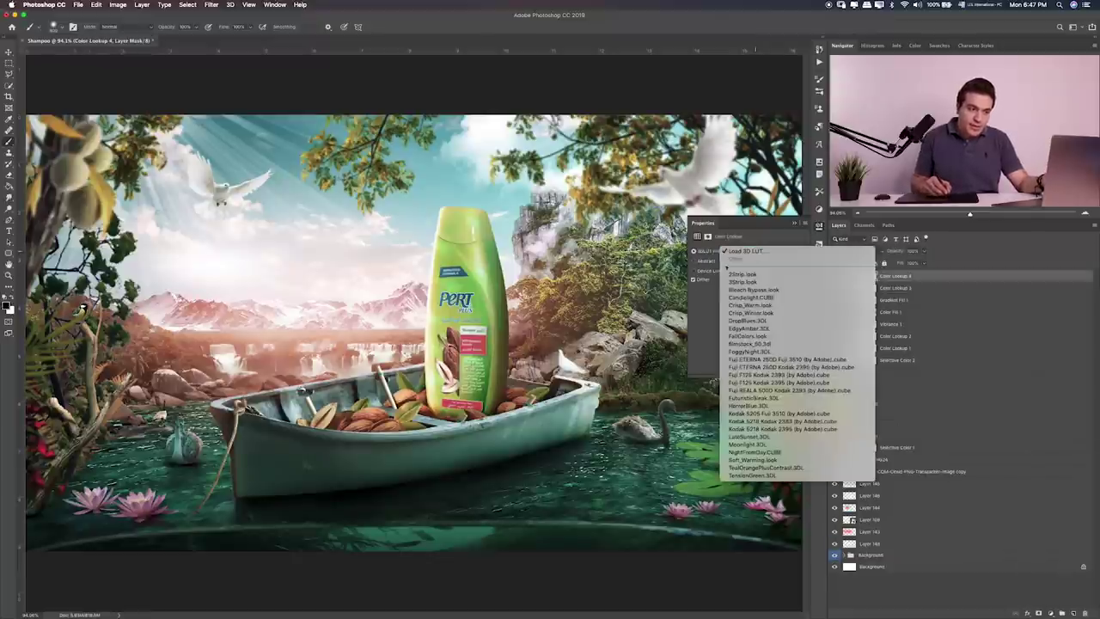
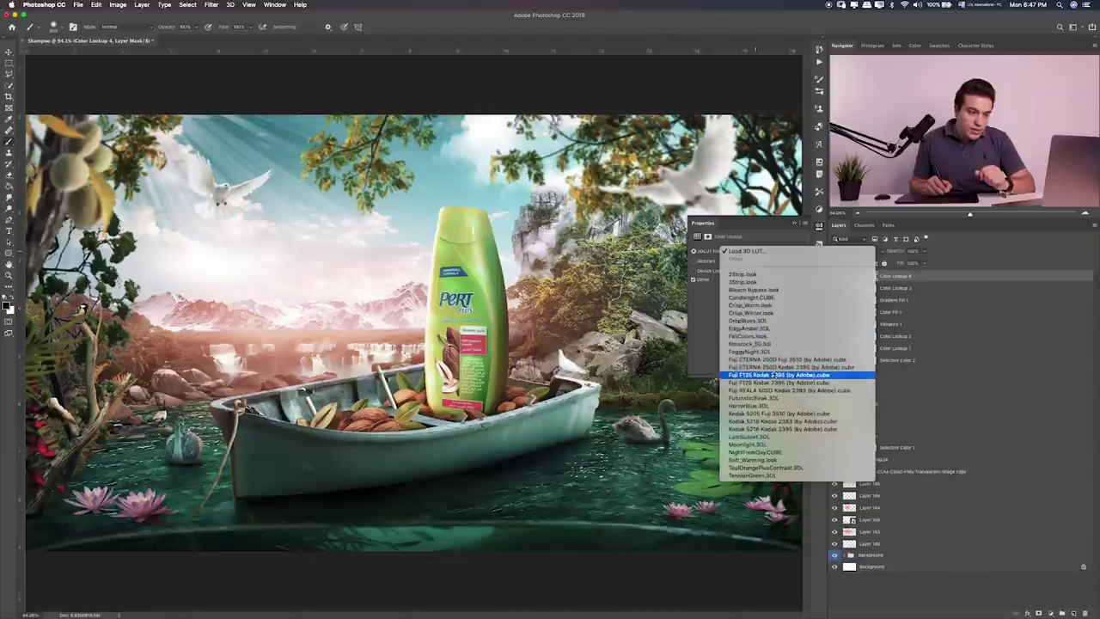
Step: Grade with the Kodak 5205 Fuji 3510 LUT in Color mode at reduced opacity, then add Selective Color
click(778, 414)
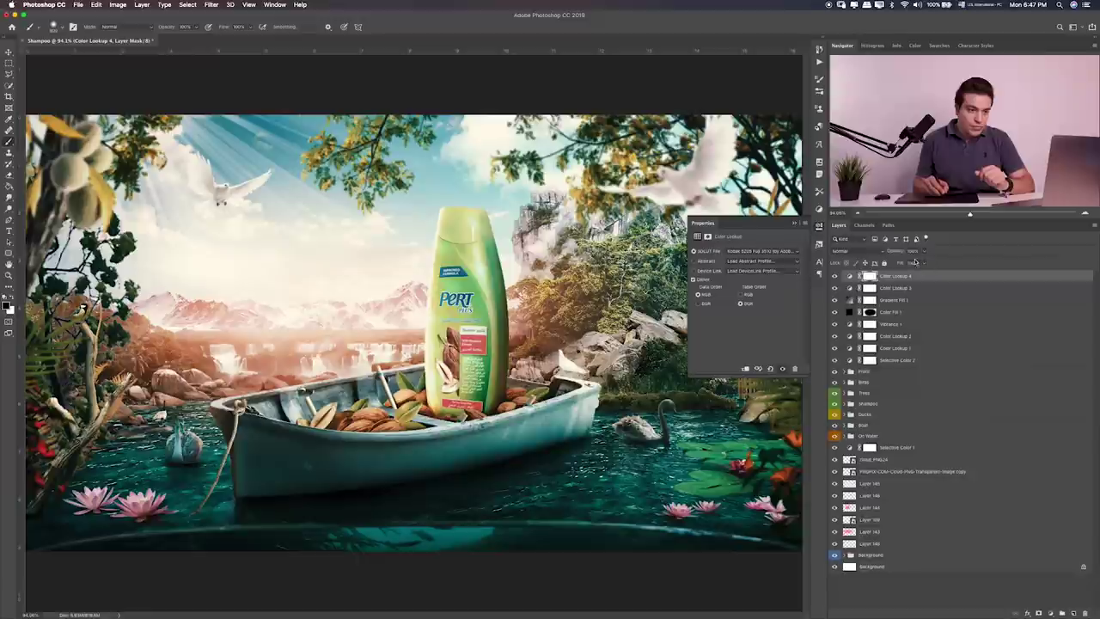
click(859, 251)
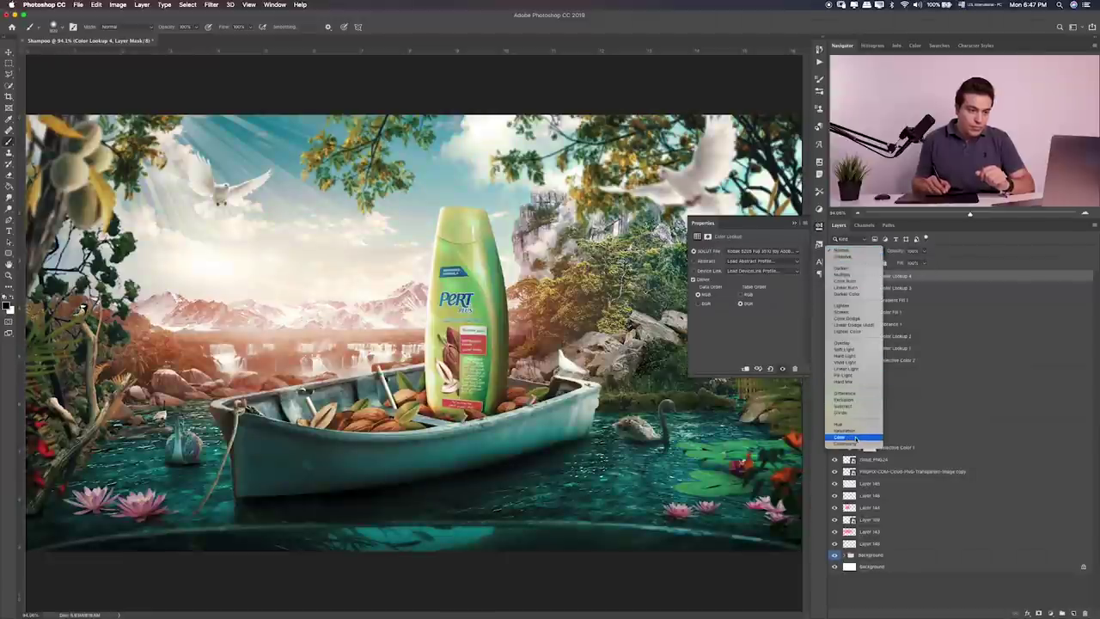
click(856, 439)
click(925, 253)
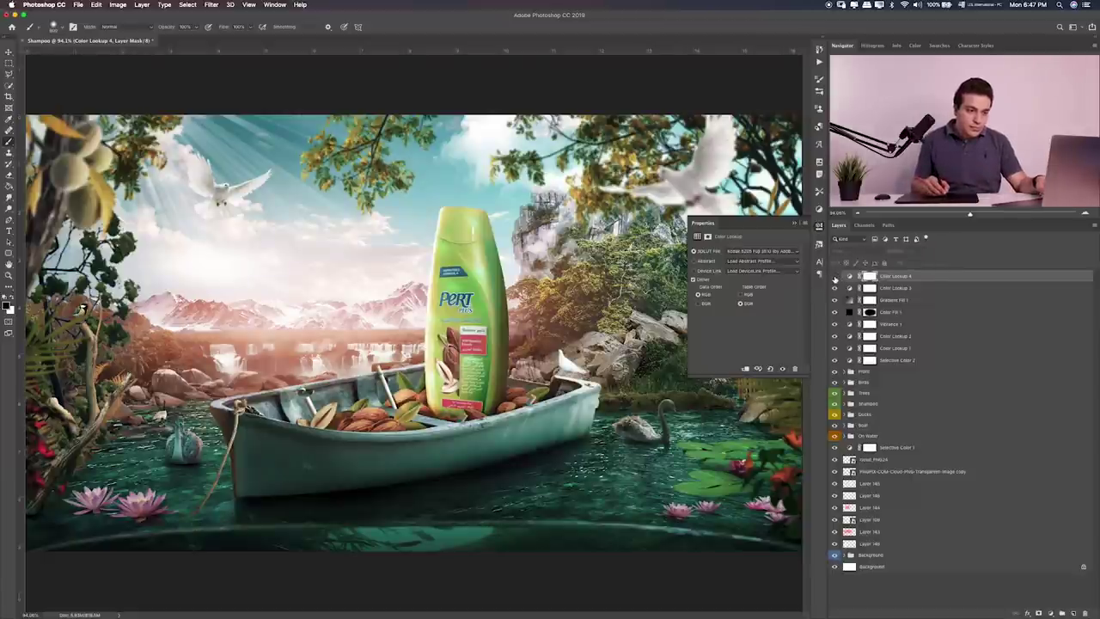
click(1052, 612)
click(1059, 597)
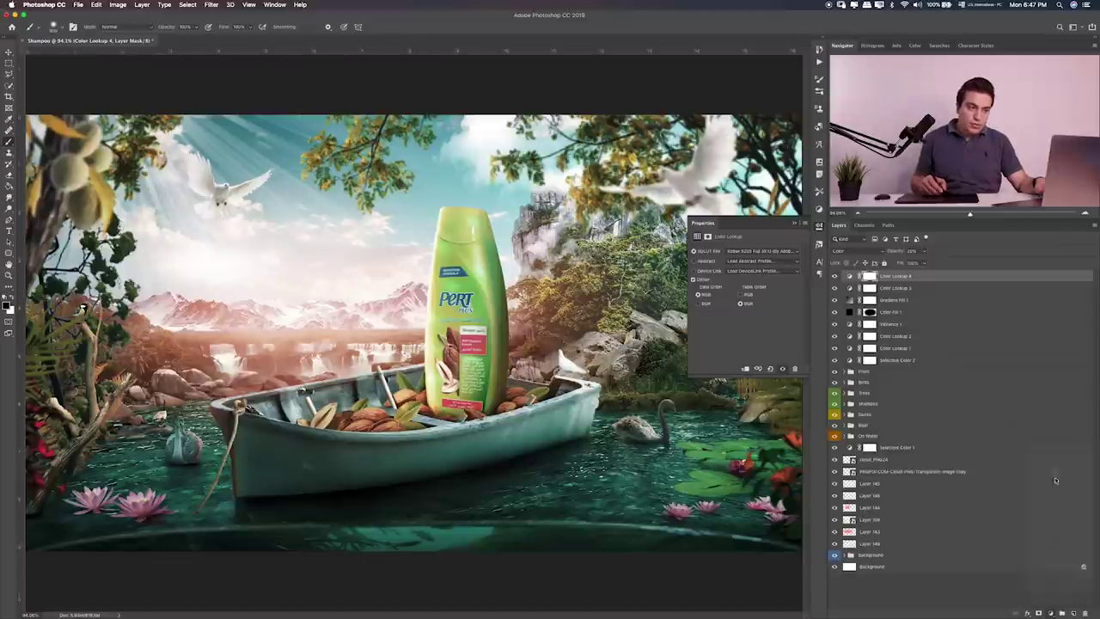
Step: In the Cyans range, add cyan and reduce black
drag(745, 280, 772, 280)
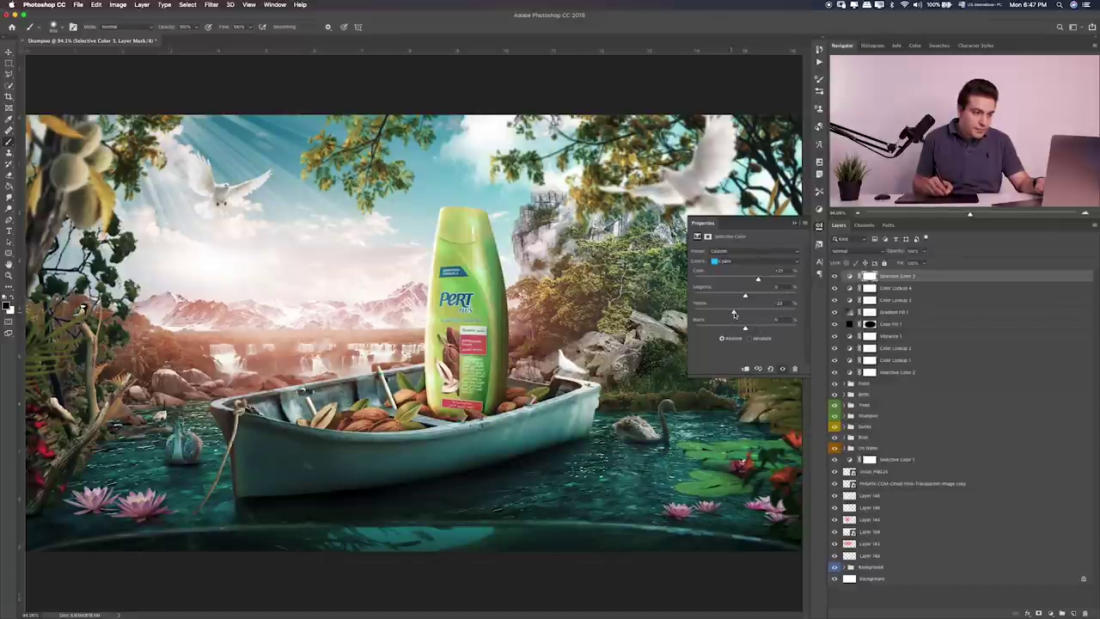
mouse_move(750, 327)
mouse_down()
mouse_move(739, 329)
mouse_move(772, 295)
mouse_up()
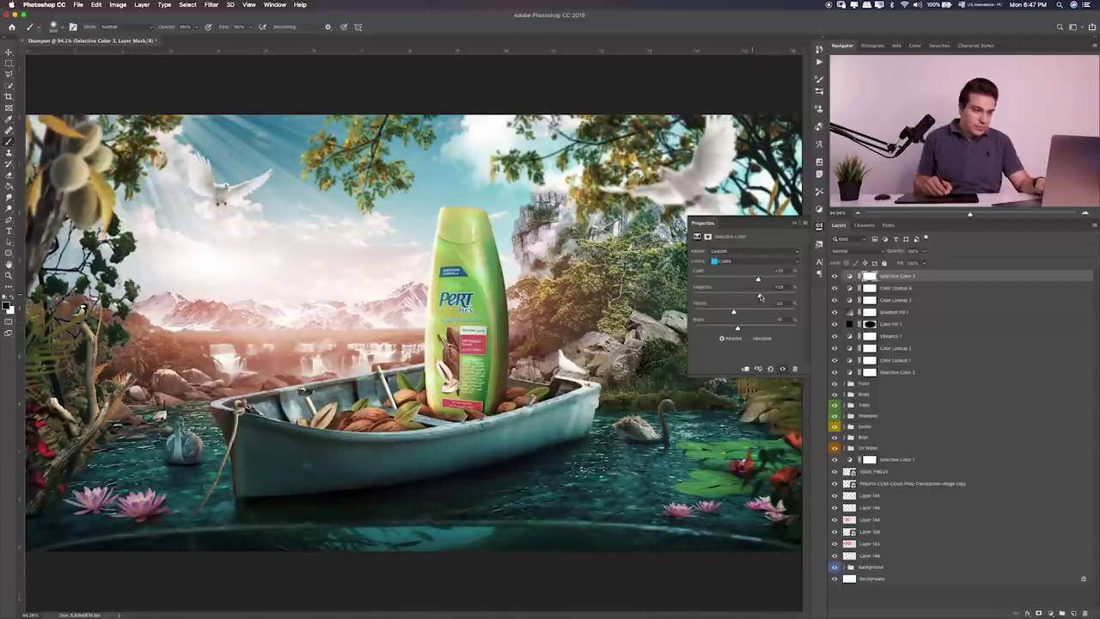
drag(716, 281, 763, 281)
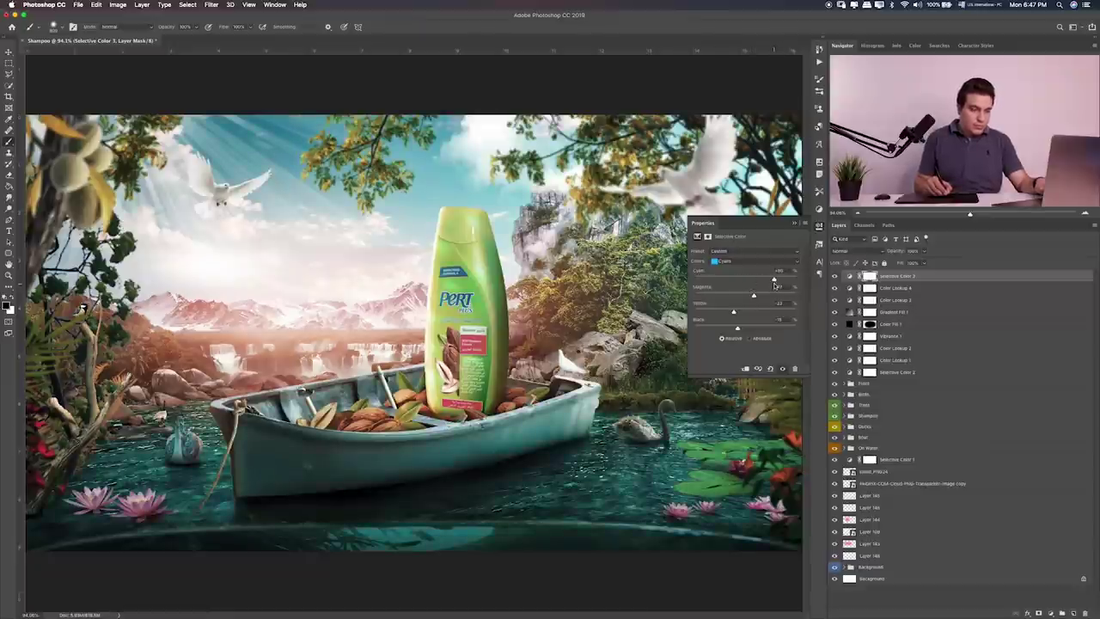
drag(774, 281, 752, 283)
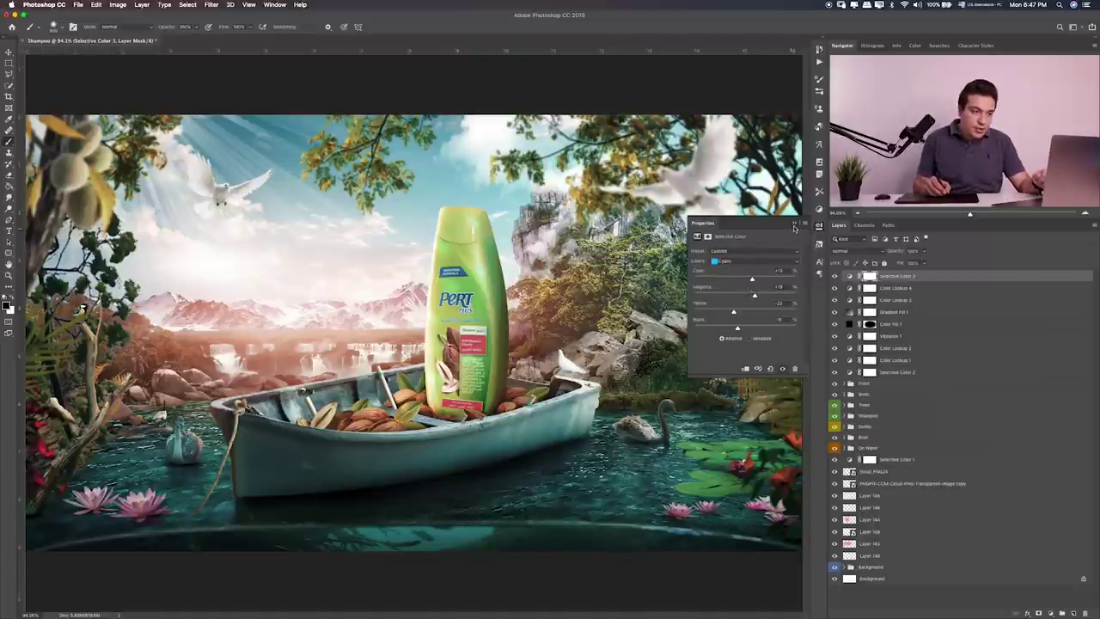
Step: In Whites, lower cyan, magenta and black, comparing against the earlier Selective Color layer
click(766, 262)
click(733, 281)
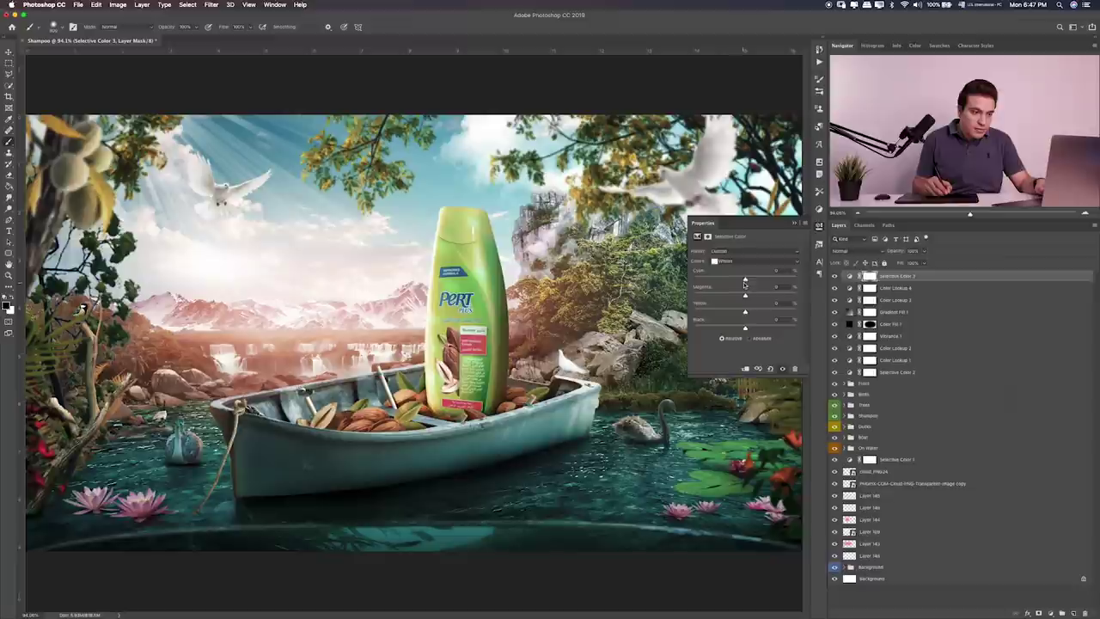
drag(748, 279, 696, 280)
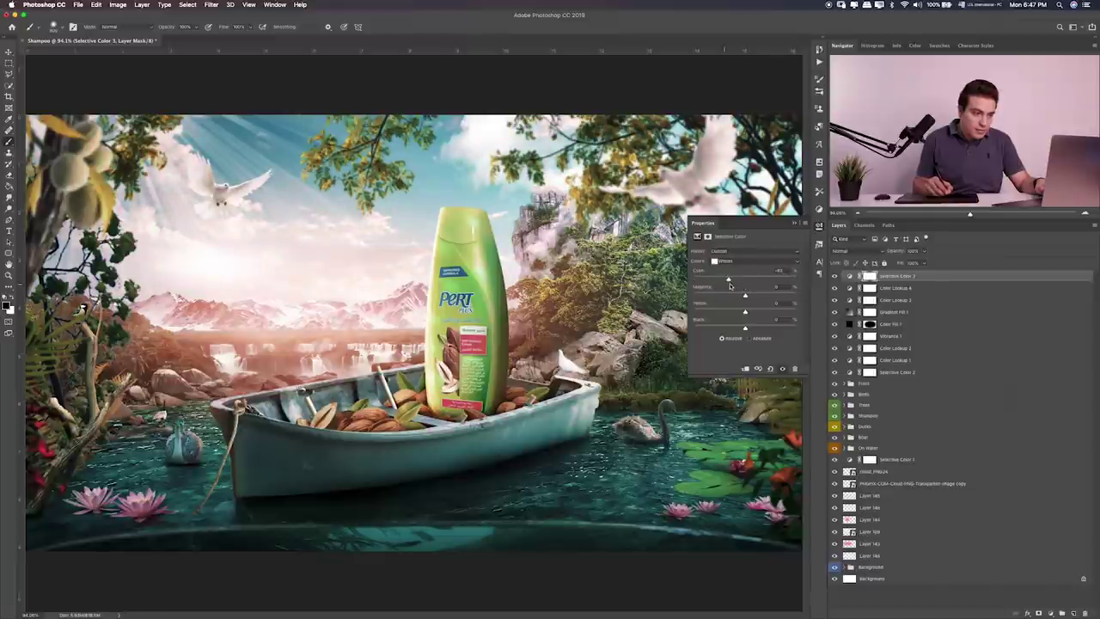
drag(745, 297, 737, 297)
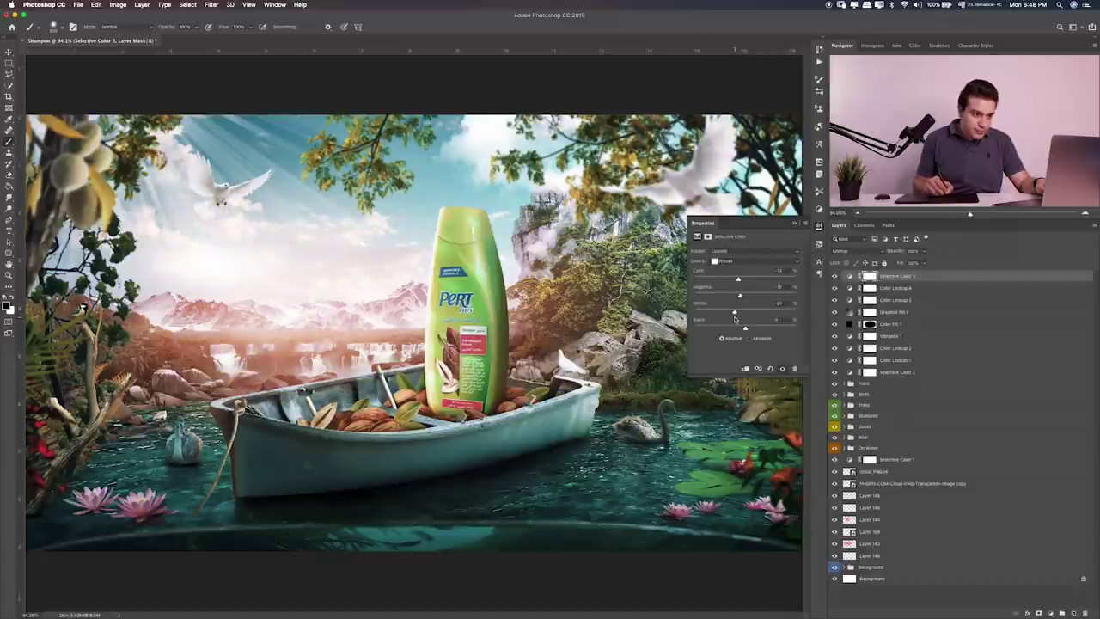
drag(746, 329, 730, 331)
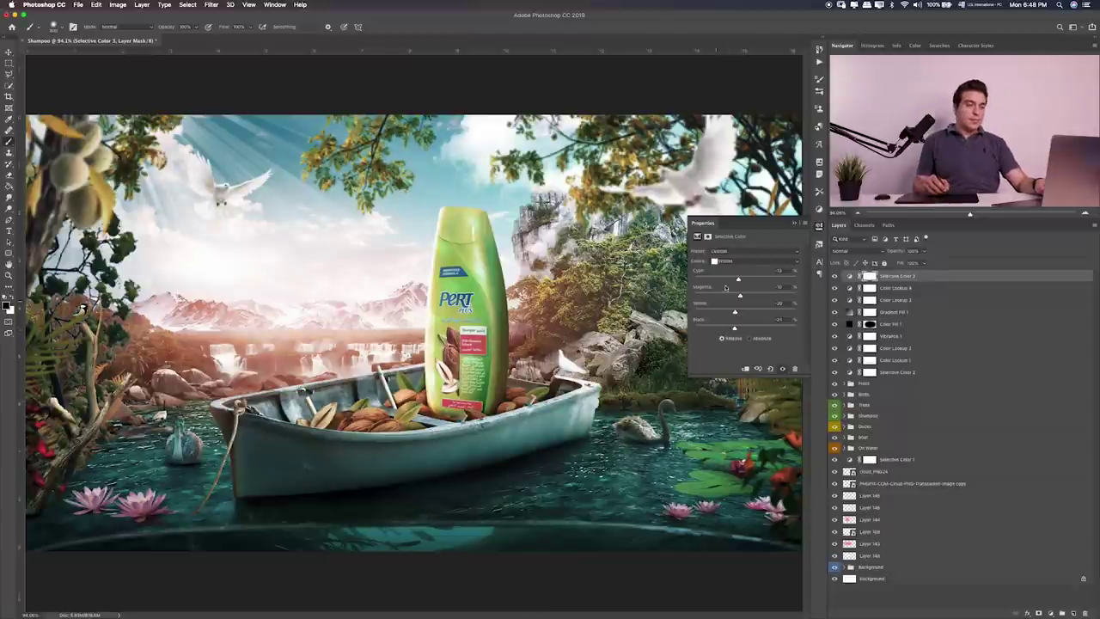
click(832, 278)
click(833, 278)
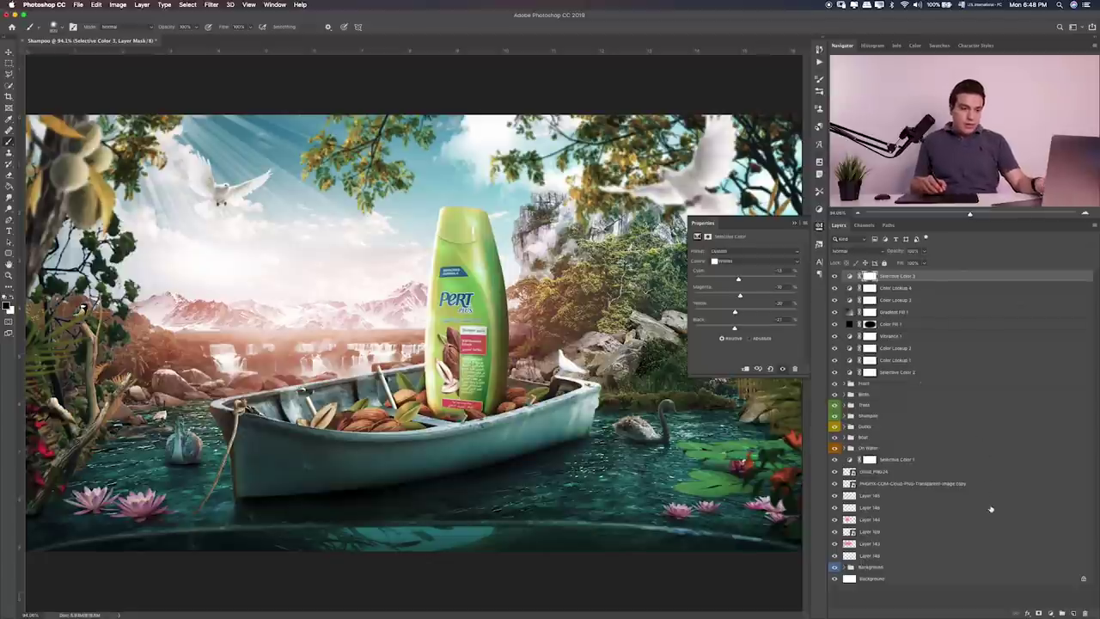
click(1051, 613)
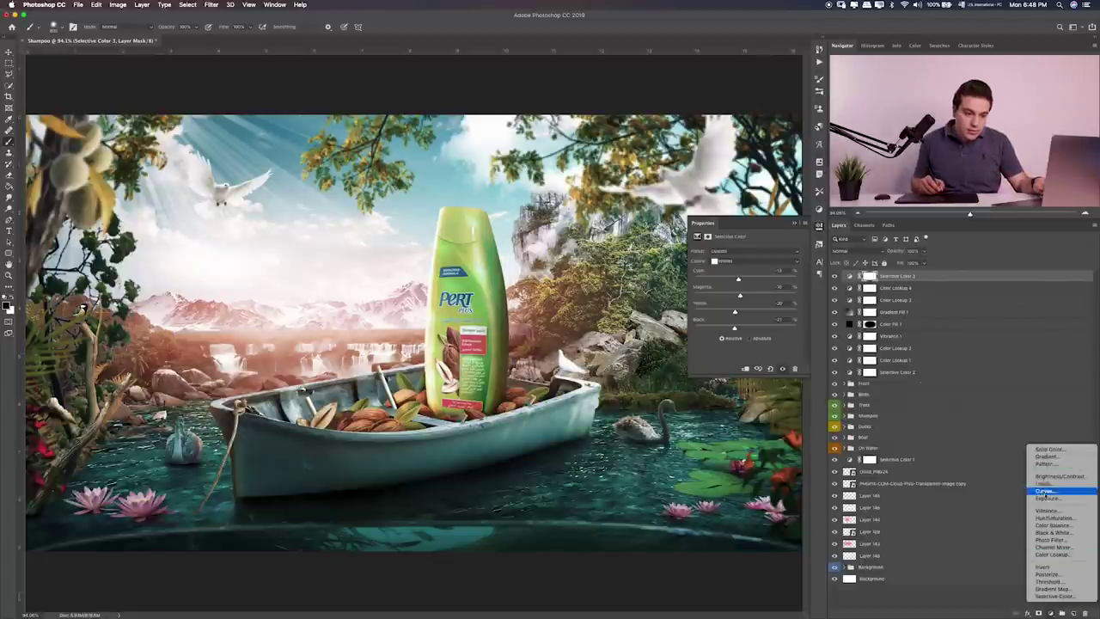
Step: Add a Levels layer with input levels 22, 1.32 and 255
click(1047, 483)
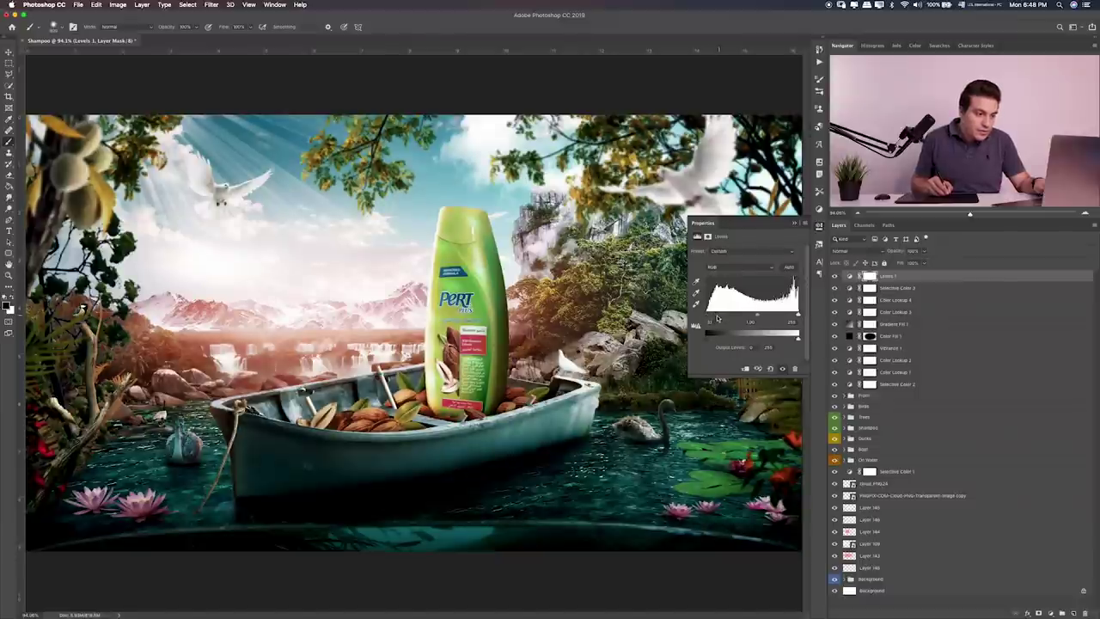
drag(707, 314, 747, 320)
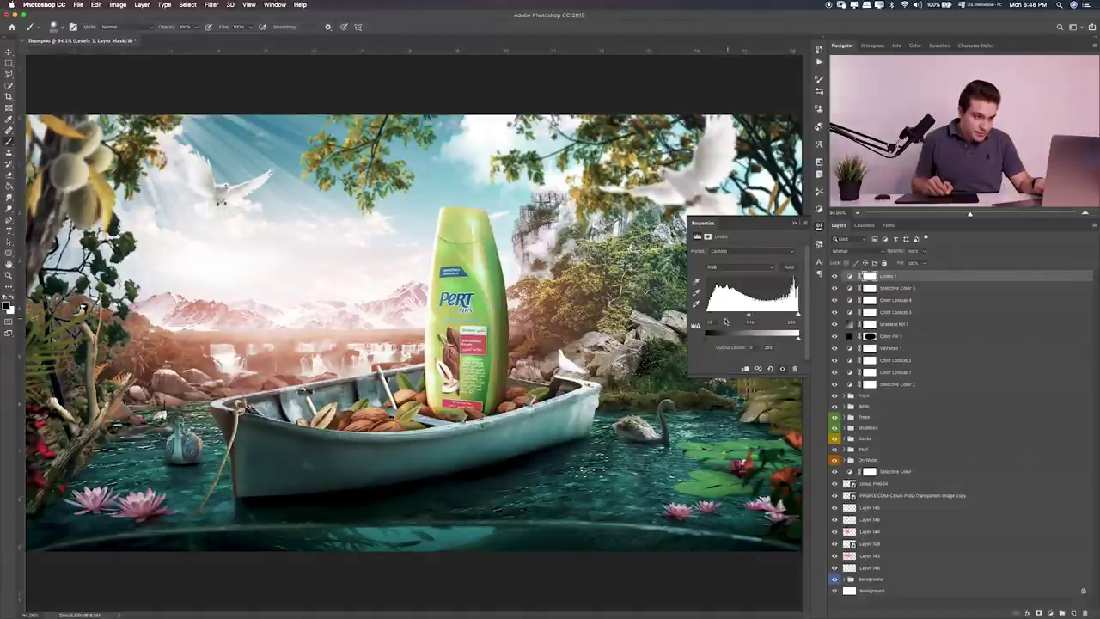
drag(713, 319, 716, 319)
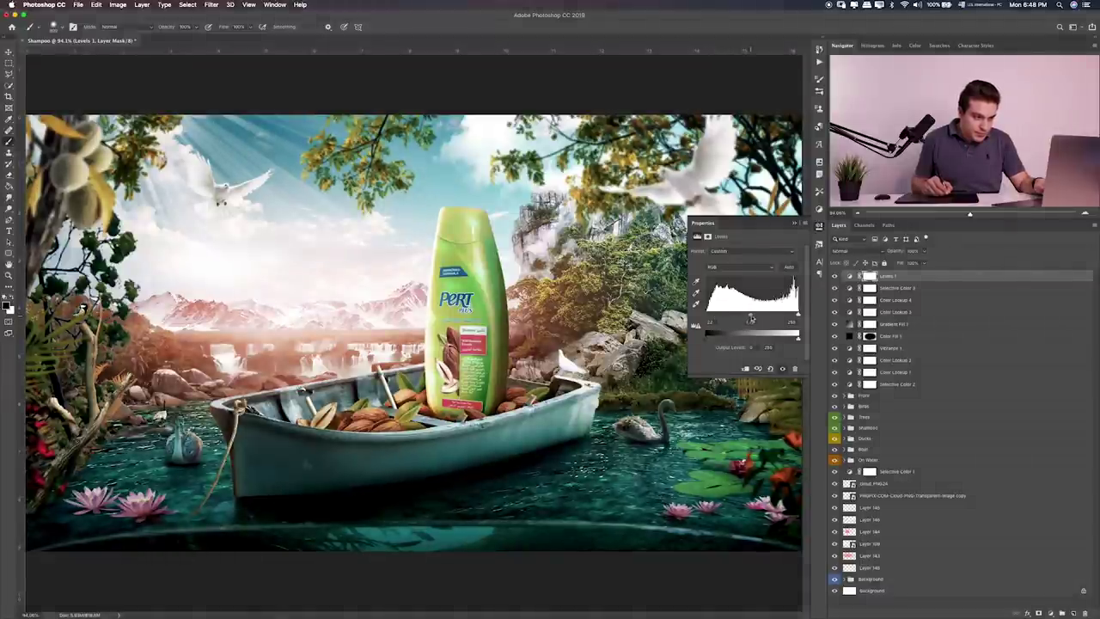
drag(751, 319, 747, 319)
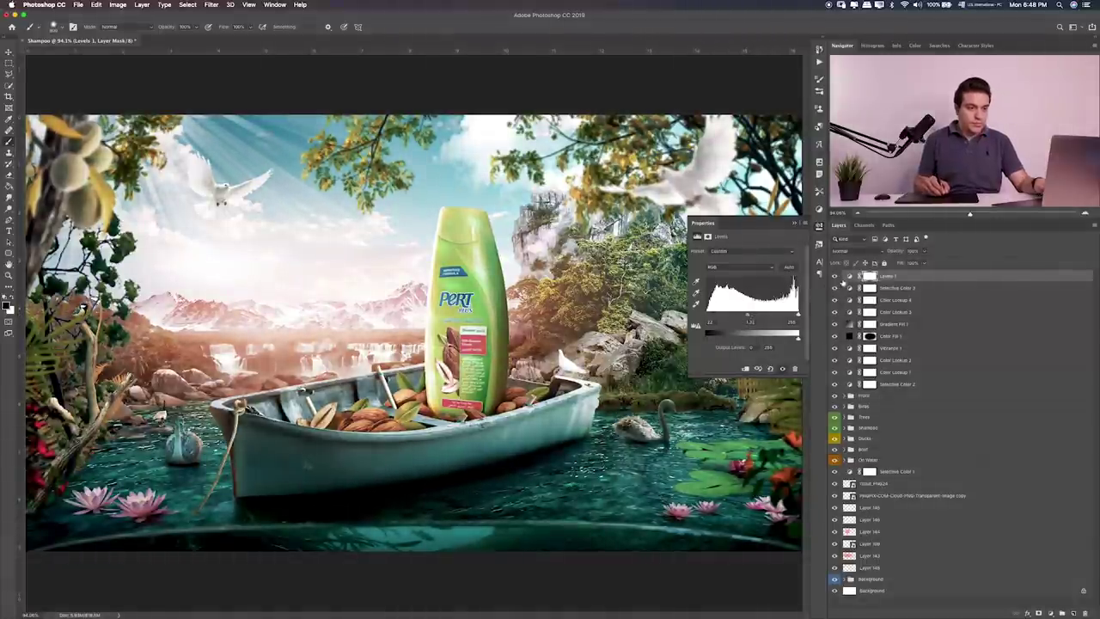
Step: Compare the Levels effect on and off, then lower its opacity
click(834, 276)
click(834, 277)
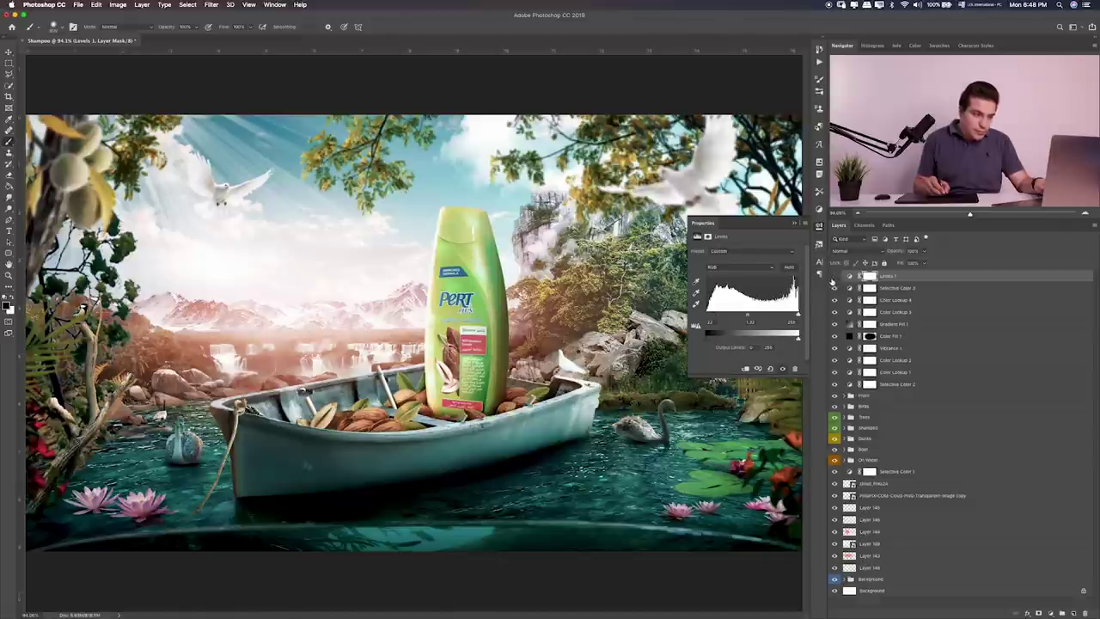
click(834, 276)
click(833, 276)
click(833, 276)
click(833, 276)
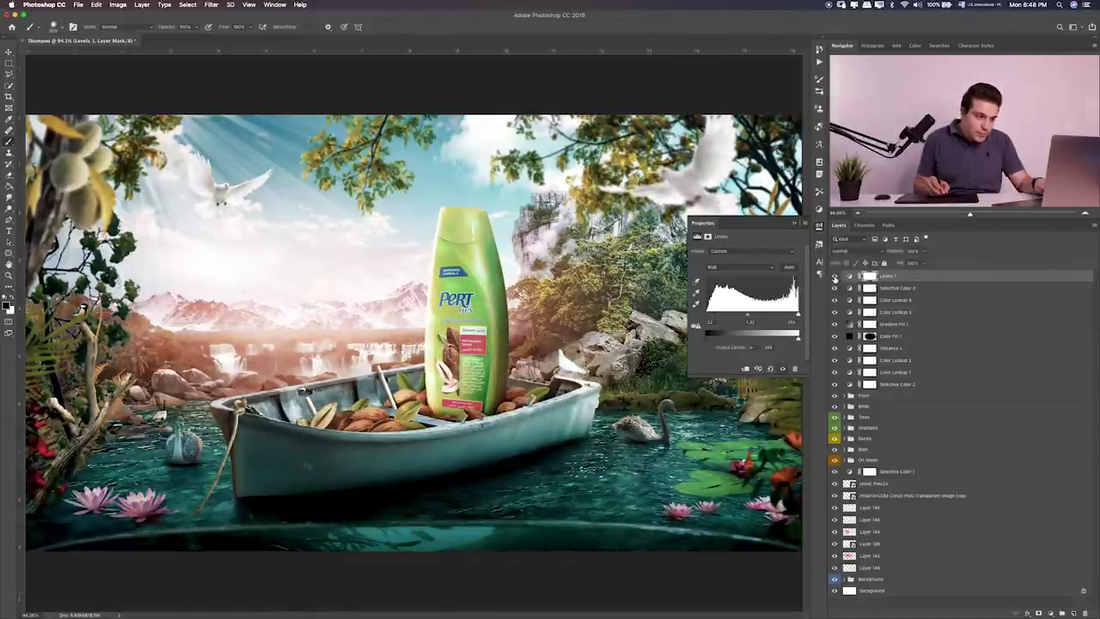
drag(925, 253, 896, 264)
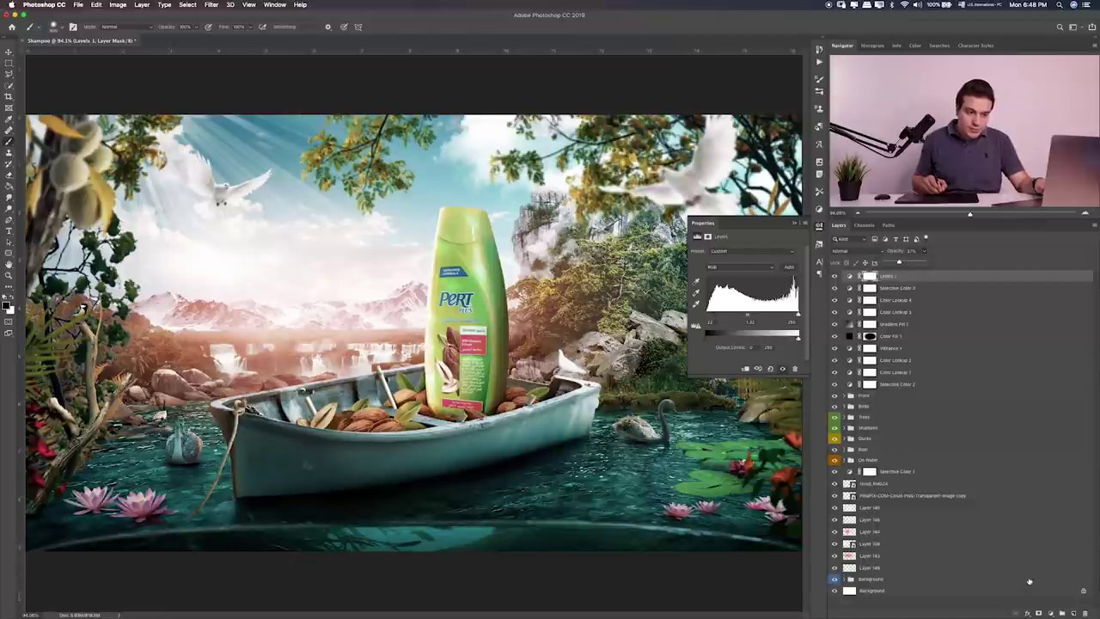
click(1050, 612)
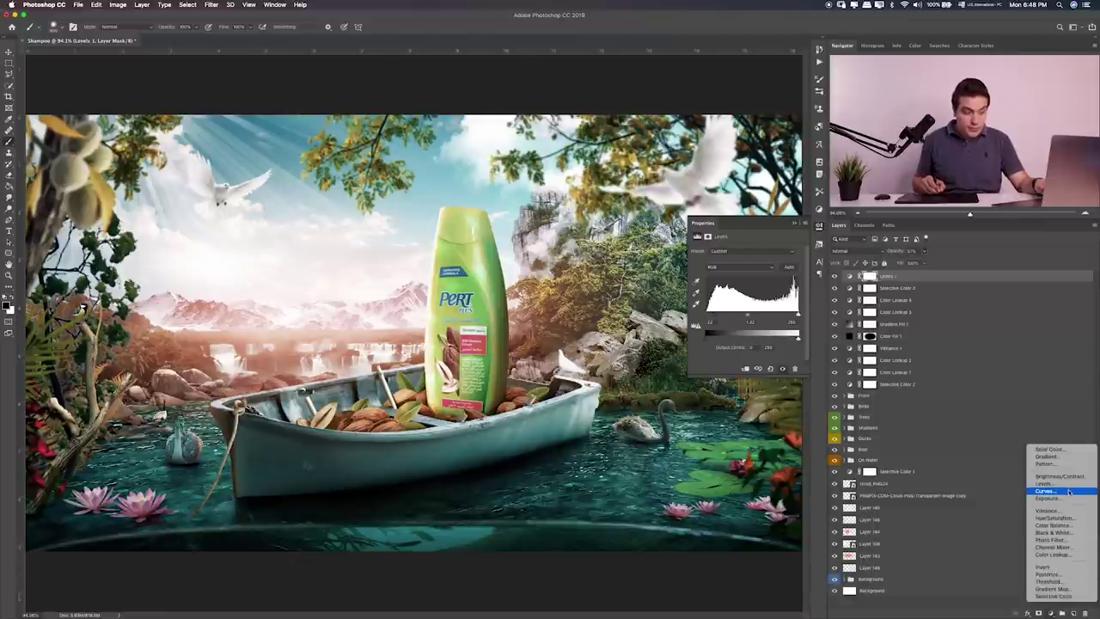
Step: Add a Curves layer that bows the RGB curve up and lifts shadows, comparing before and after
click(949, 432)
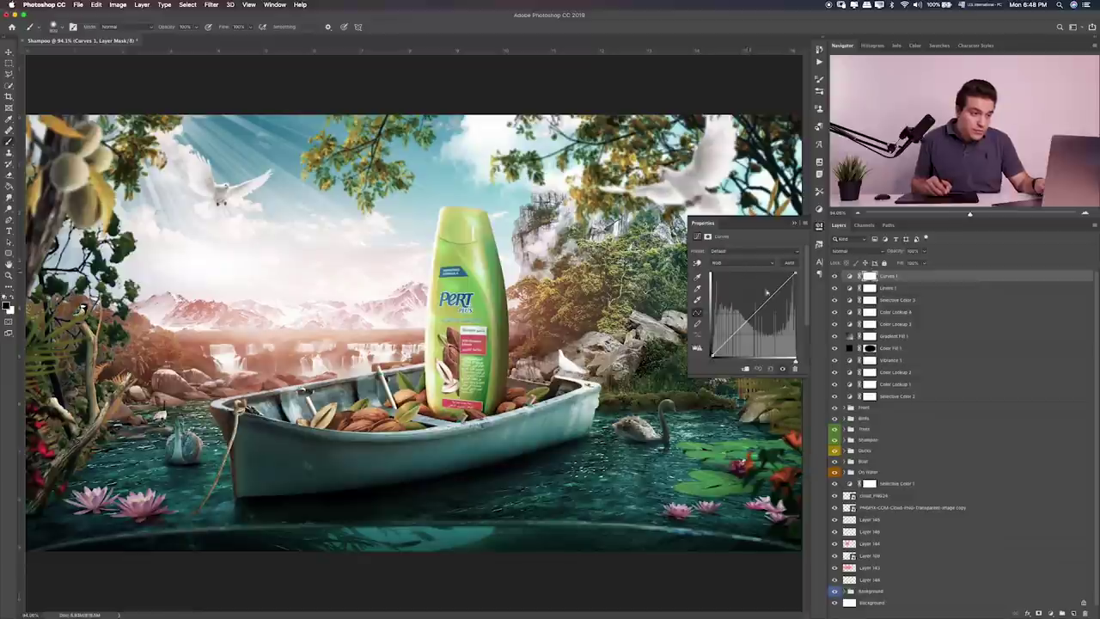
drag(766, 302, 765, 301)
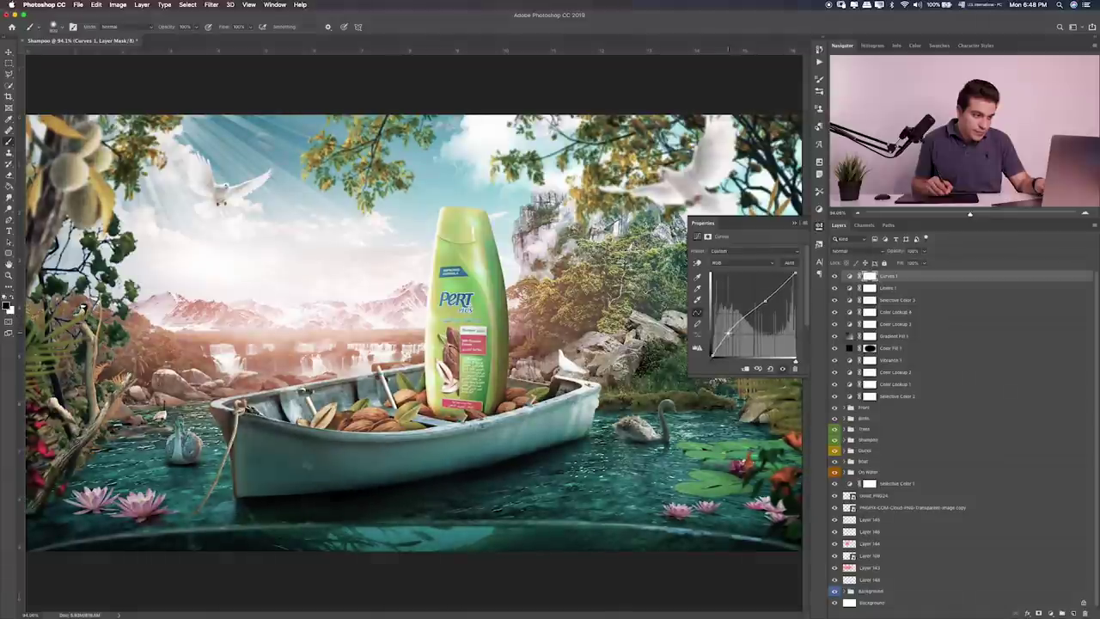
drag(736, 335, 727, 332)
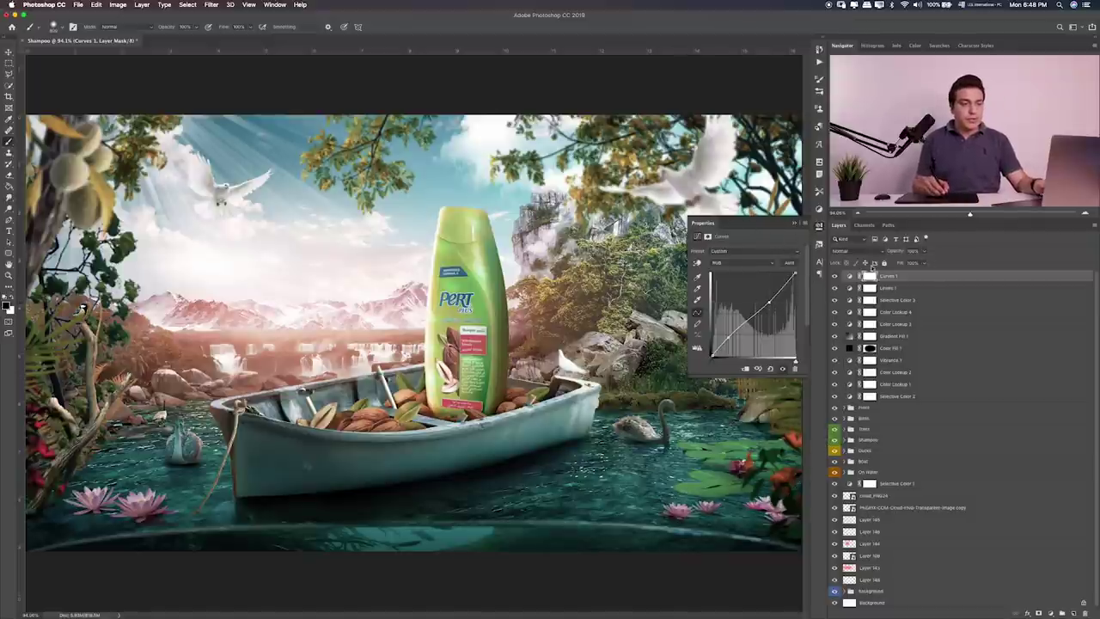
click(835, 276)
click(835, 276)
click(835, 276)
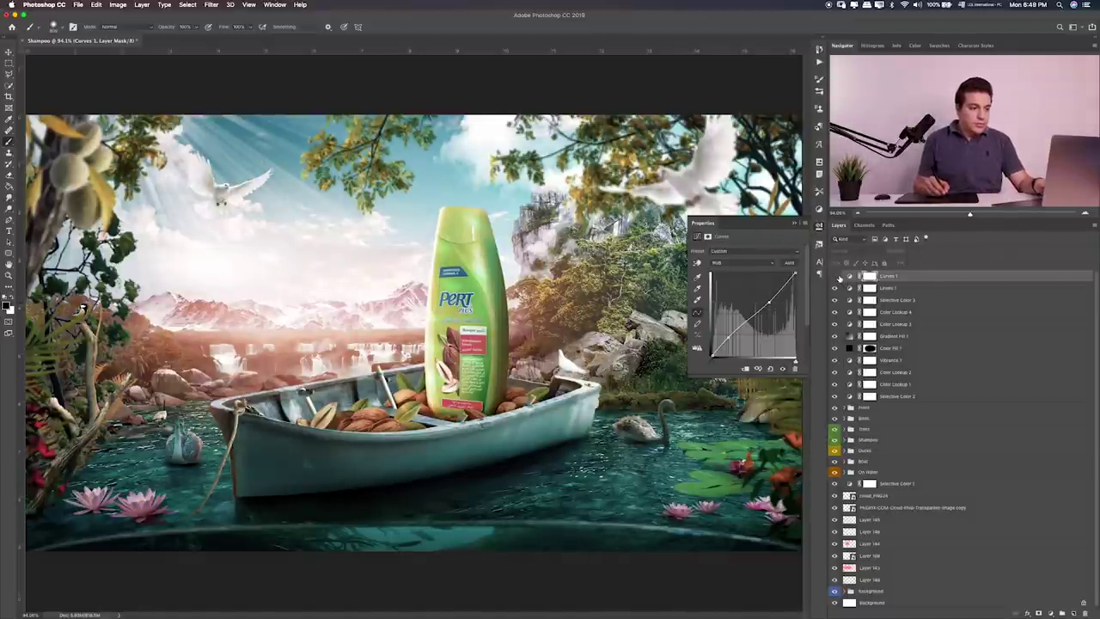
click(836, 275)
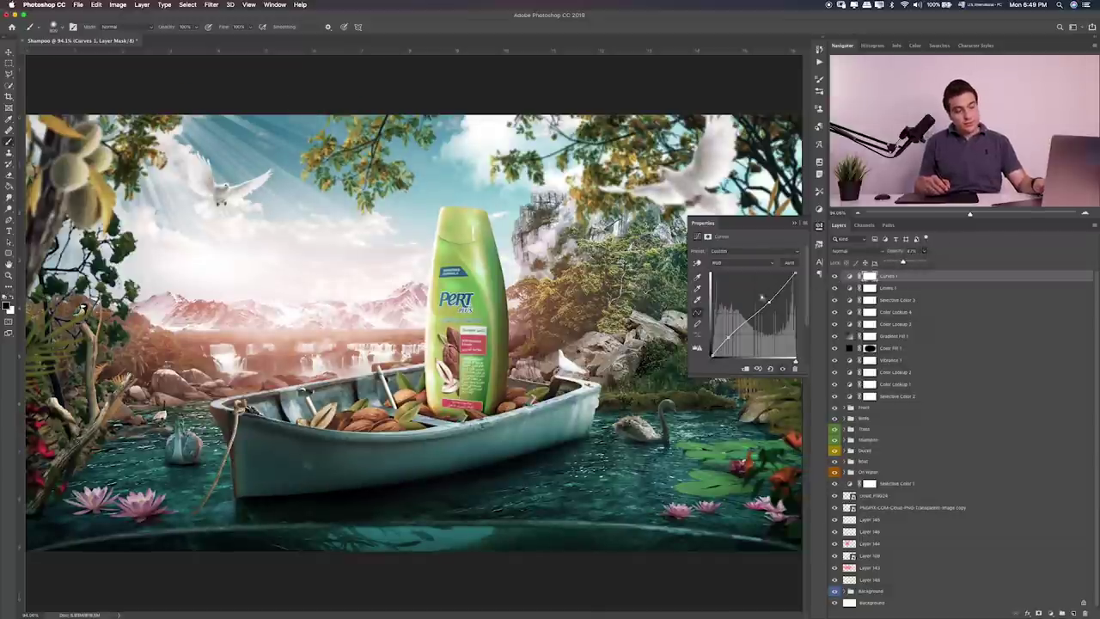
click(1071, 613)
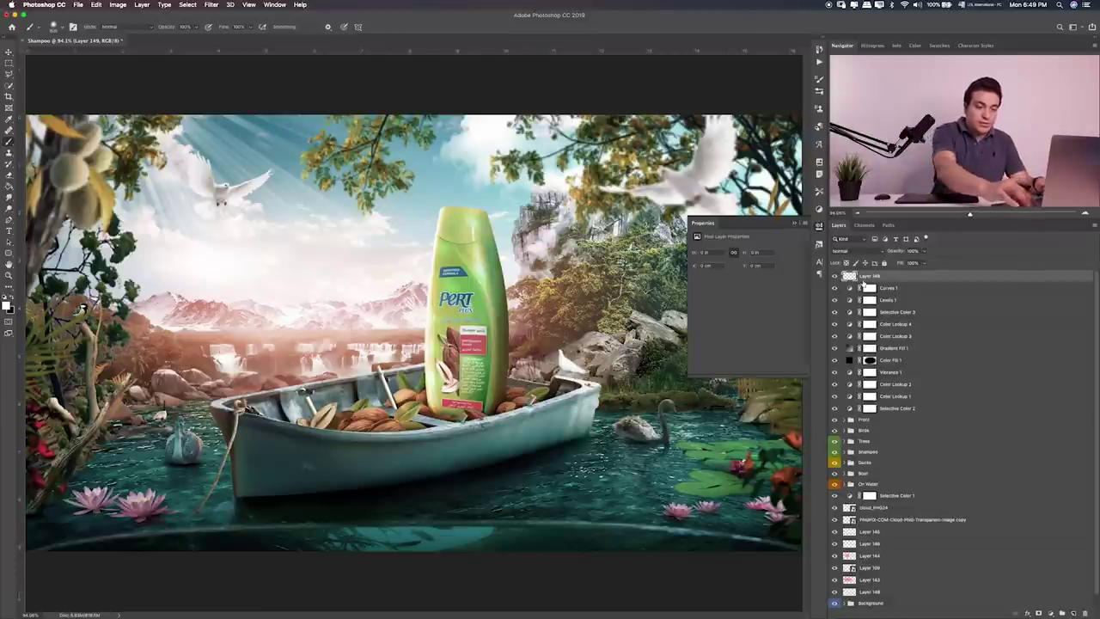
Step: Fill Layer 149 with 50% gray and set it to Linear Light blend mode
key(shift+BackSpace)
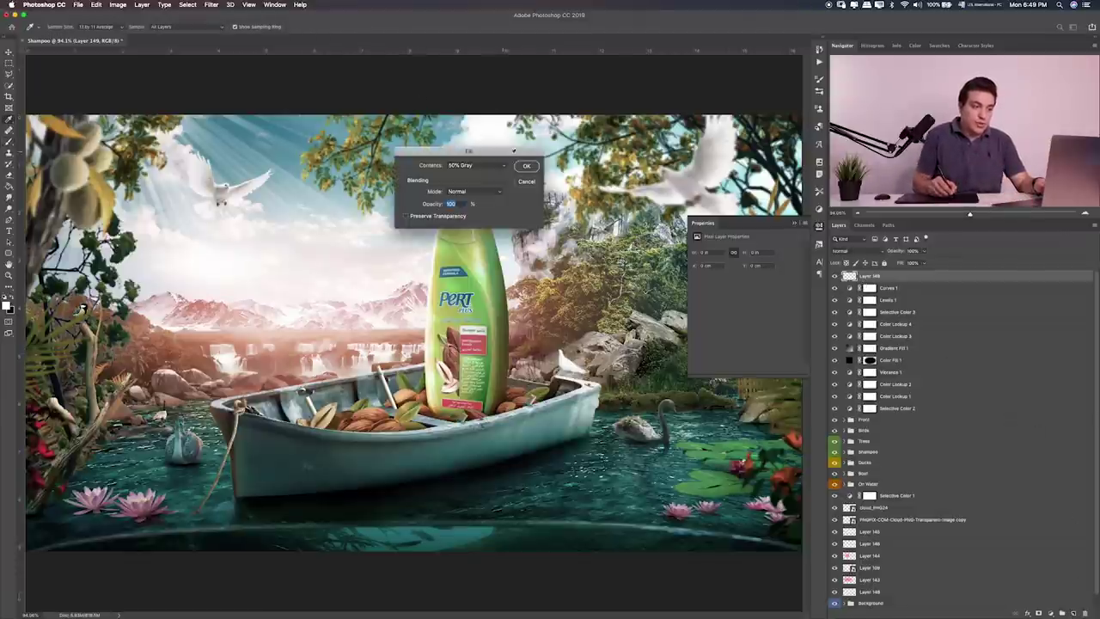
click(525, 166)
click(859, 250)
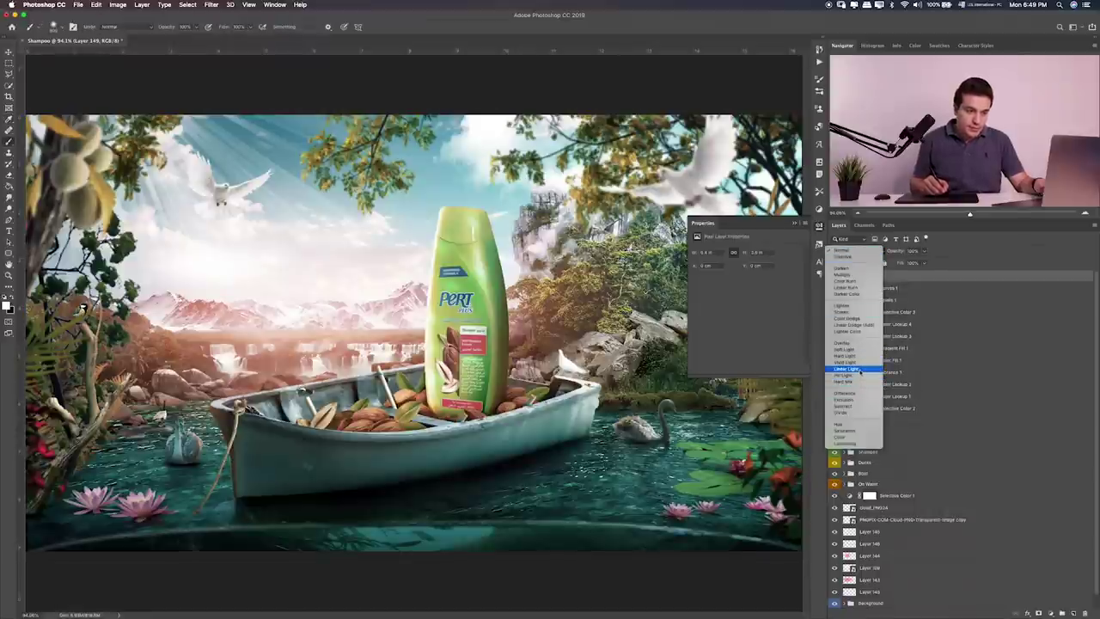
click(851, 368)
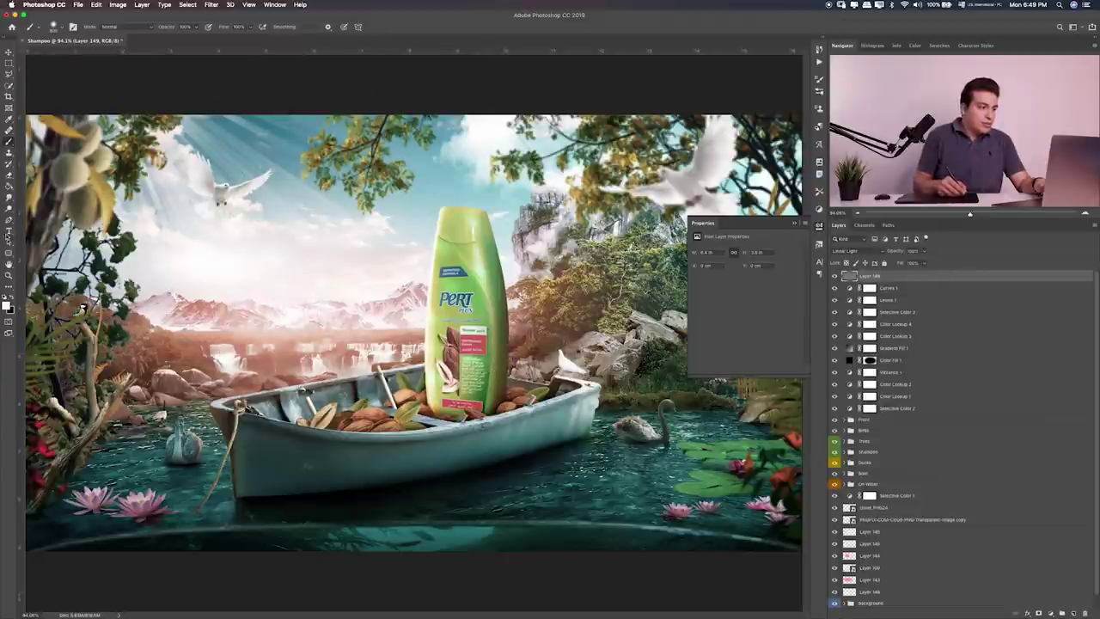
Step: Dodge the top and left edge of the shampoo bottle and the boat rim
click(9, 209)
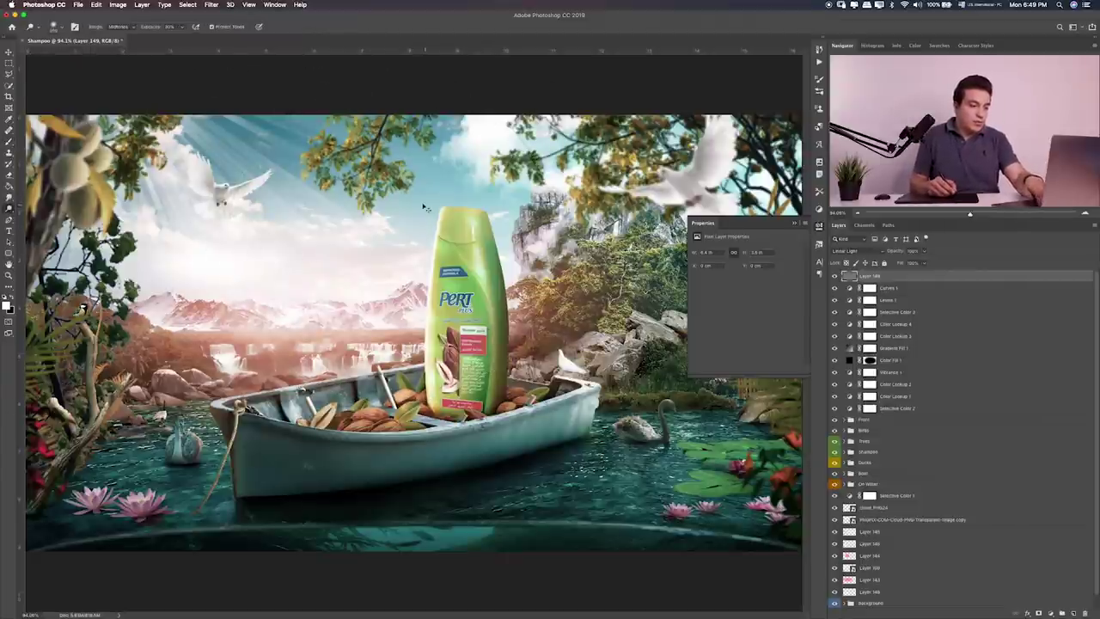
key(ctrl+plus)
key(ctrl+plus)
key(ctrl+plus)
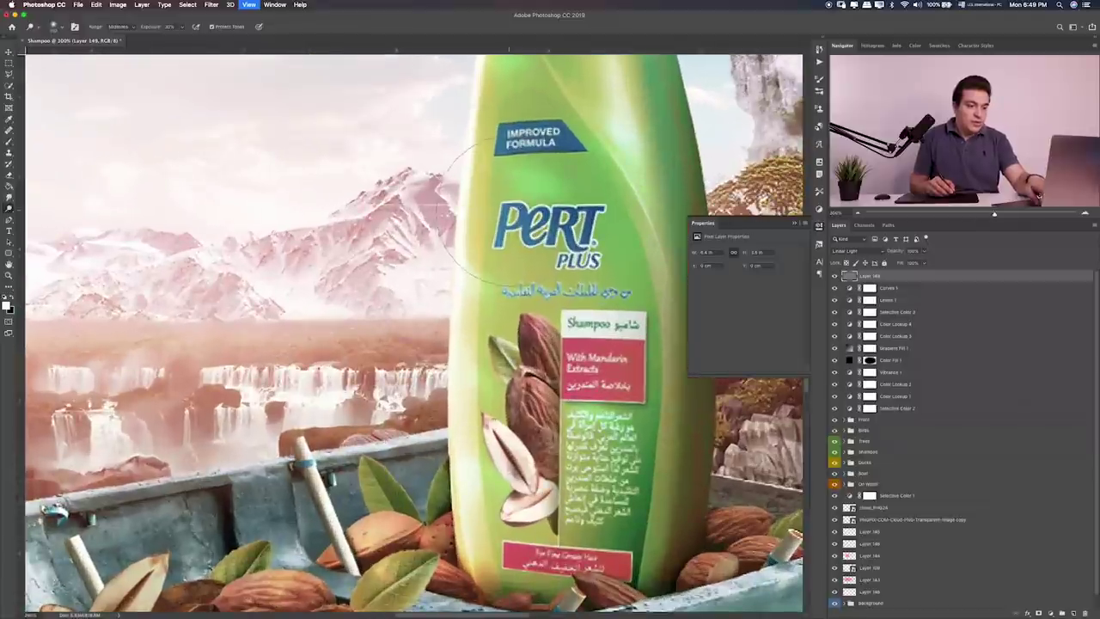
key(ctrl+plus)
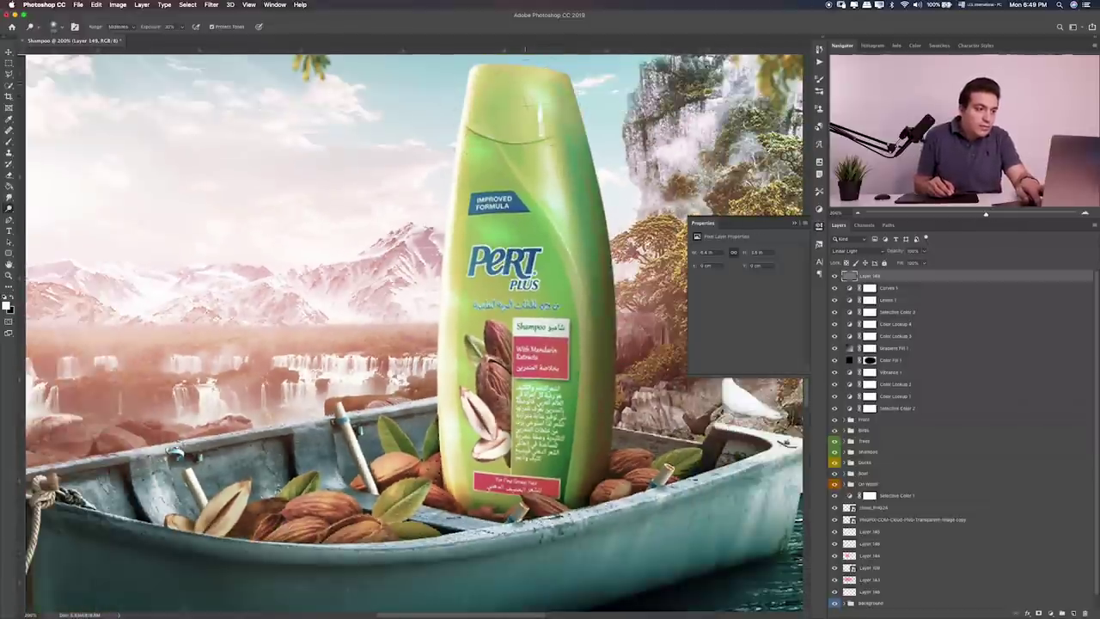
drag(525, 102, 516, 77)
mouse_move(585, 82)
mouse_down()
mouse_move(505, 79)
mouse_move(480, 137)
mouse_up()
drag(477, 94, 471, 249)
drag(473, 146, 475, 275)
drag(468, 207, 462, 326)
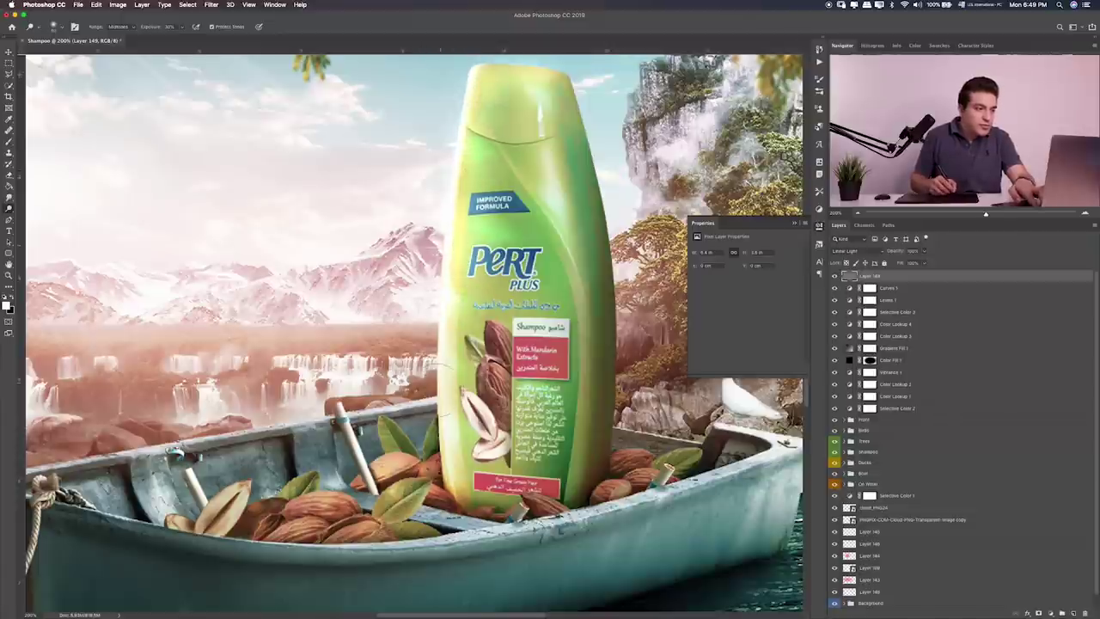
drag(404, 416, 292, 425)
drag(438, 421, 177, 451)
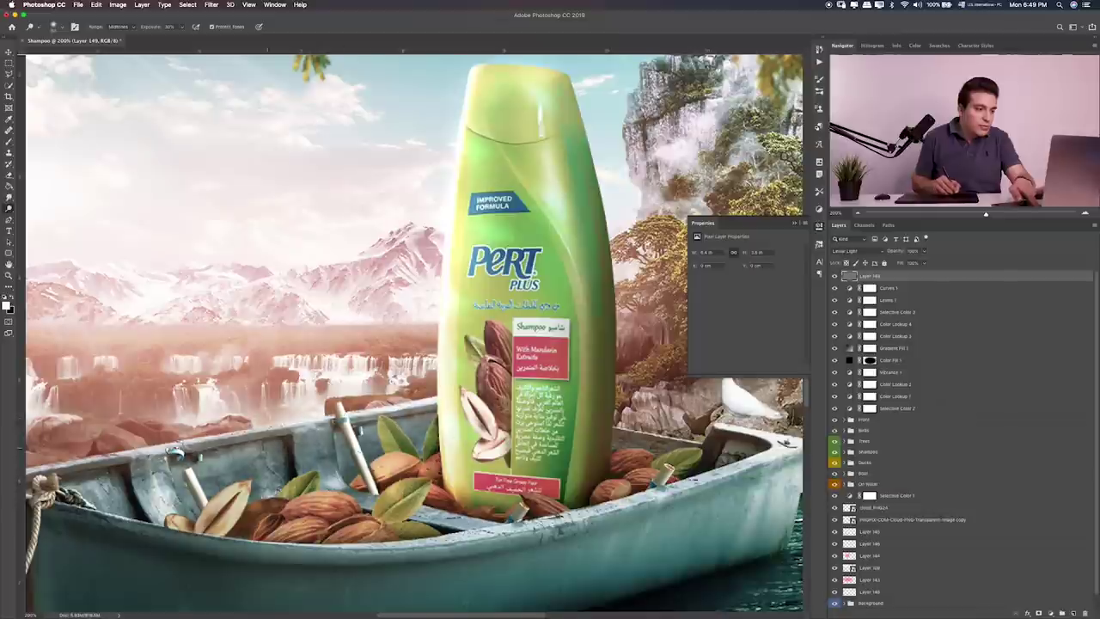
drag(382, 417, 187, 439)
drag(296, 426, 483, 370)
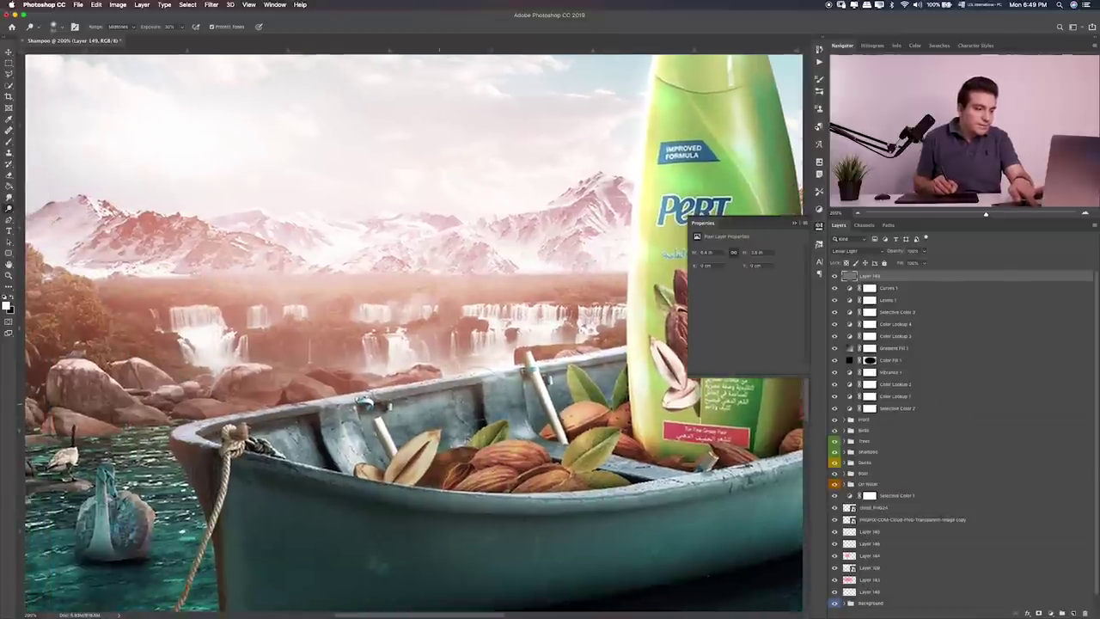
drag(344, 405, 172, 436)
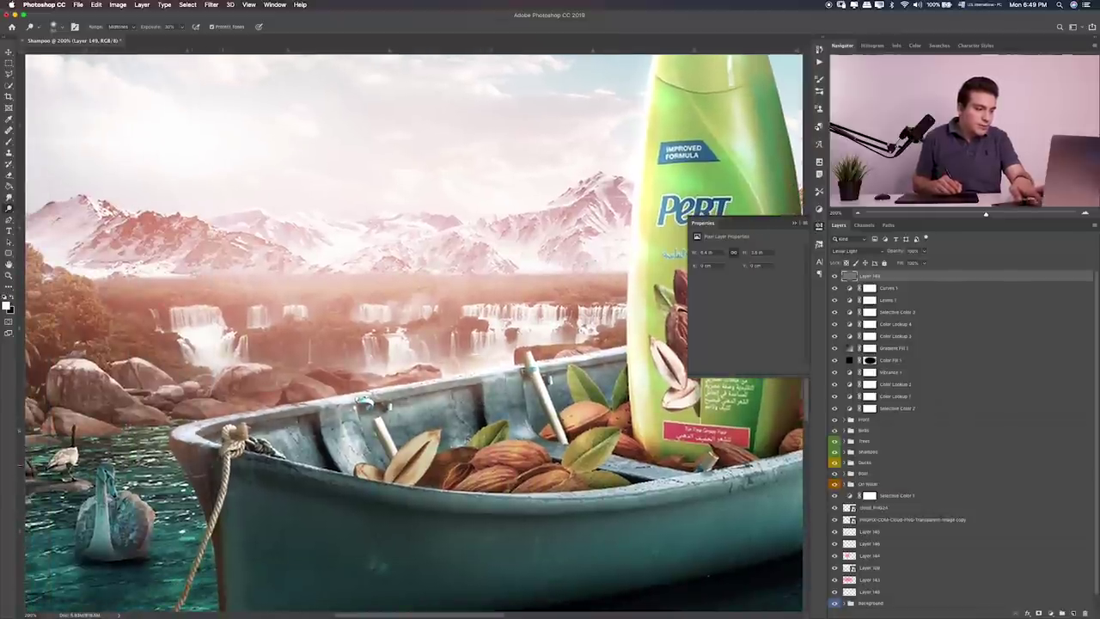
mouse_move(241, 430)
mouse_down()
mouse_move(210, 460)
mouse_move(390, 367)
mouse_up()
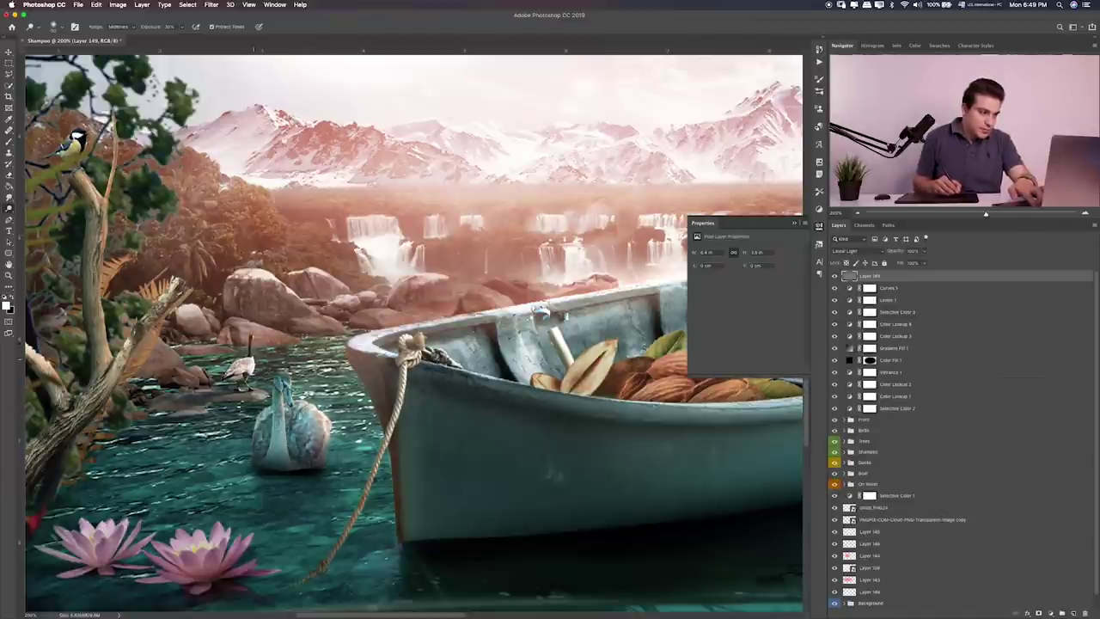
Step: Dodge the rocks, the swan's back and more of the boat rim
drag(254, 361, 275, 365)
drag(275, 292, 314, 292)
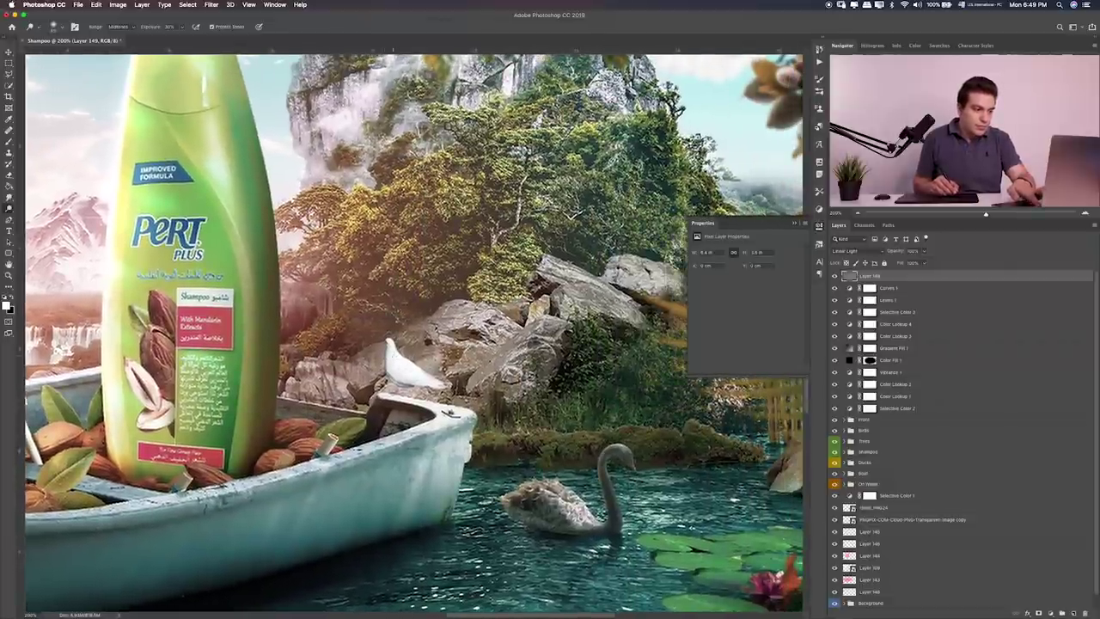
drag(372, 354, 397, 361)
drag(283, 389, 361, 394)
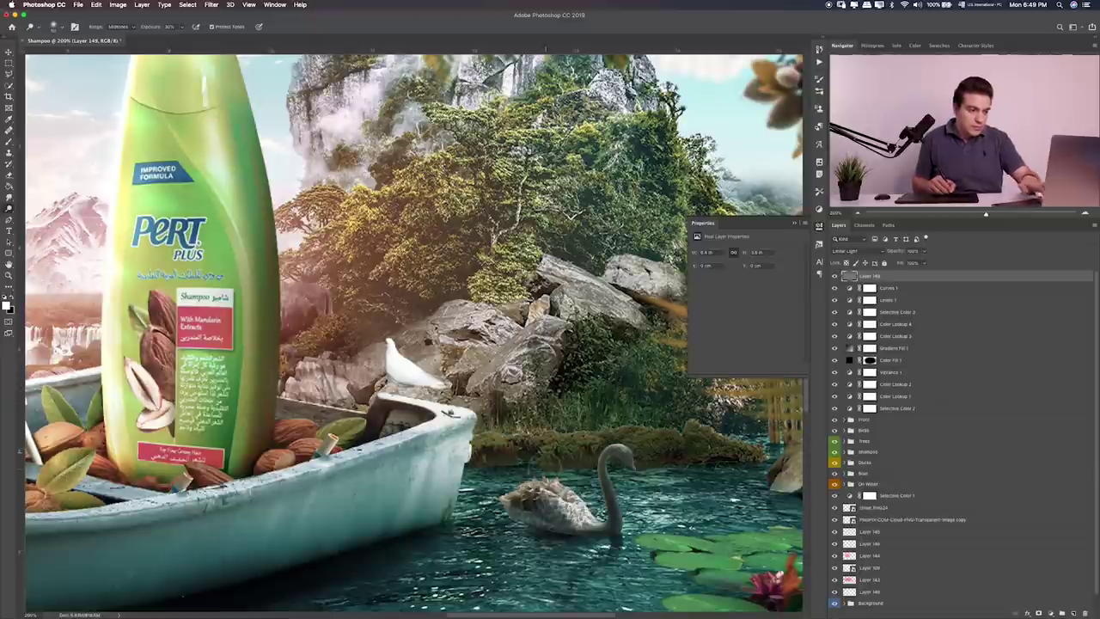
mouse_move(486, 499)
mouse_down()
mouse_move(546, 481)
mouse_move(503, 512)
mouse_up()
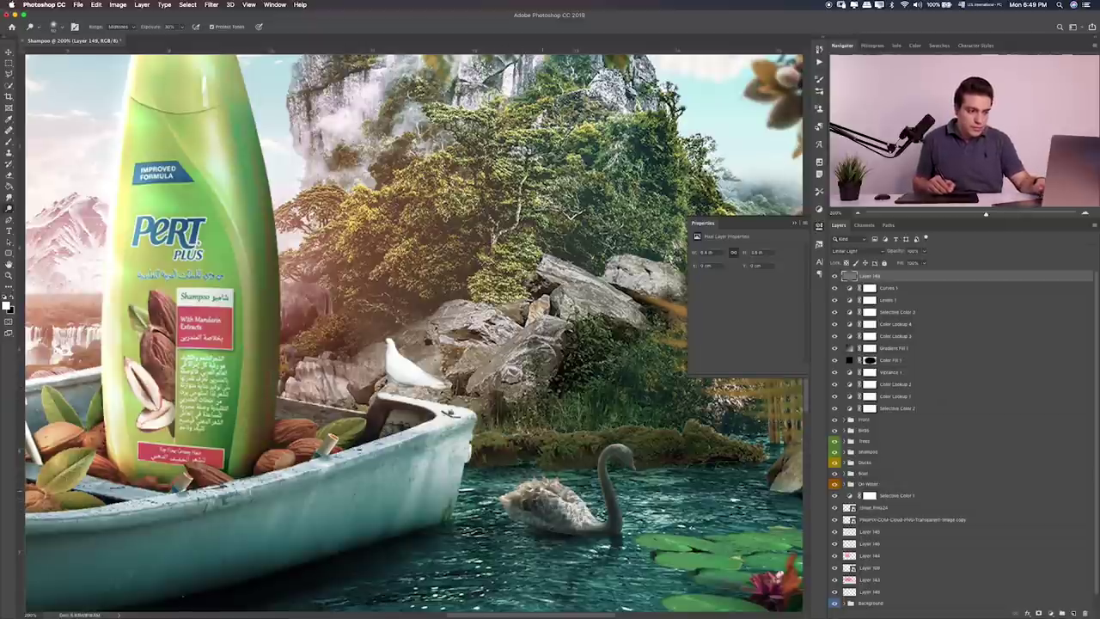
drag(610, 464, 396, 490)
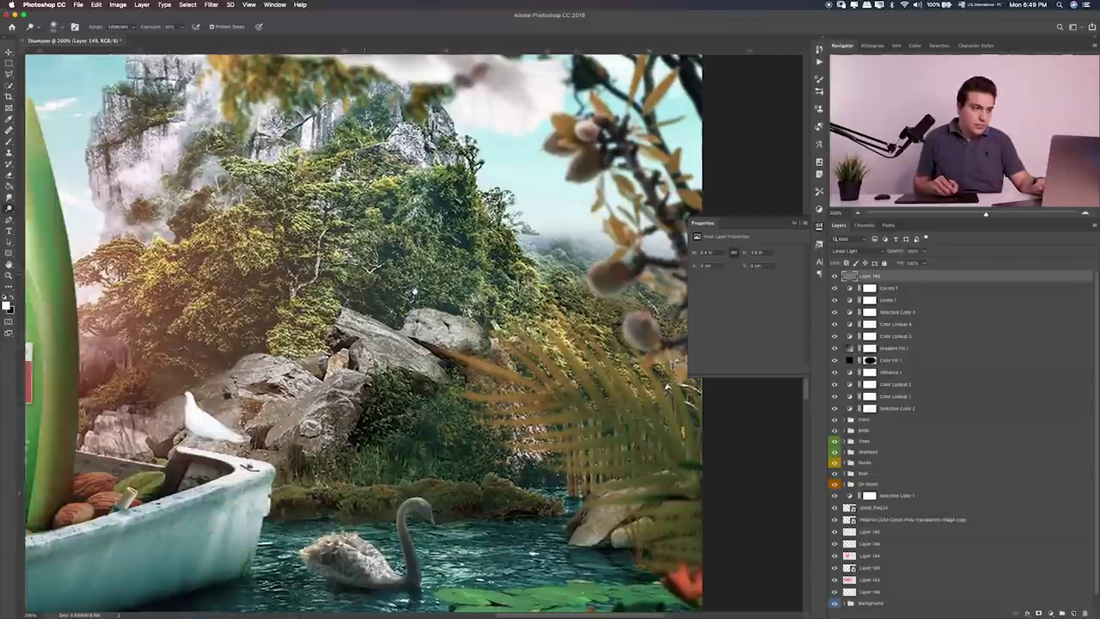
mouse_move(258, 387)
mouse_down()
mouse_move(417, 422)
mouse_move(659, 433)
mouse_up()
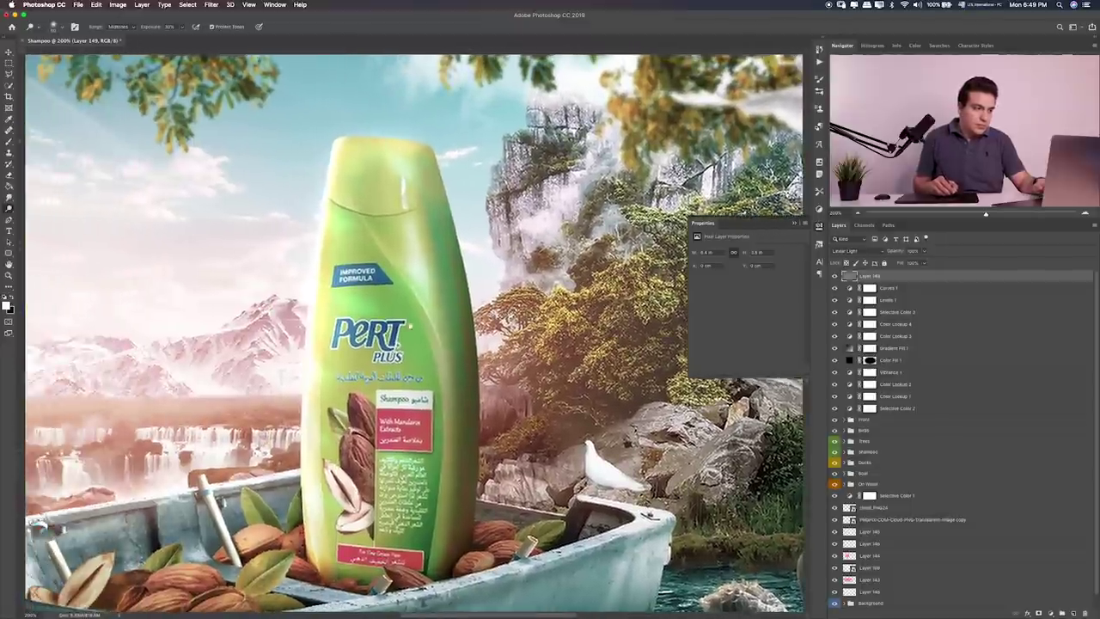
mouse_move(404, 404)
mouse_down()
mouse_move(462, 254)
mouse_move(398, 267)
mouse_up()
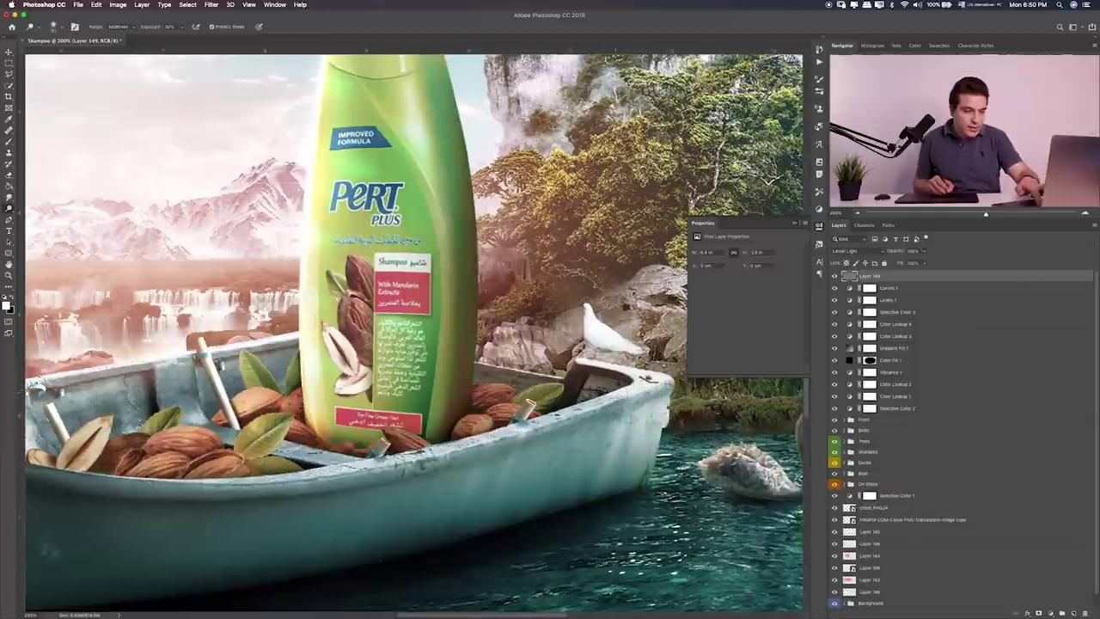
mouse_move(645, 391)
mouse_down()
mouse_move(420, 457)
mouse_move(518, 440)
mouse_move(232, 468)
mouse_move(388, 476)
mouse_move(288, 460)
mouse_up()
mouse_move(373, 456)
mouse_down()
mouse_move(247, 460)
mouse_move(91, 443)
mouse_up()
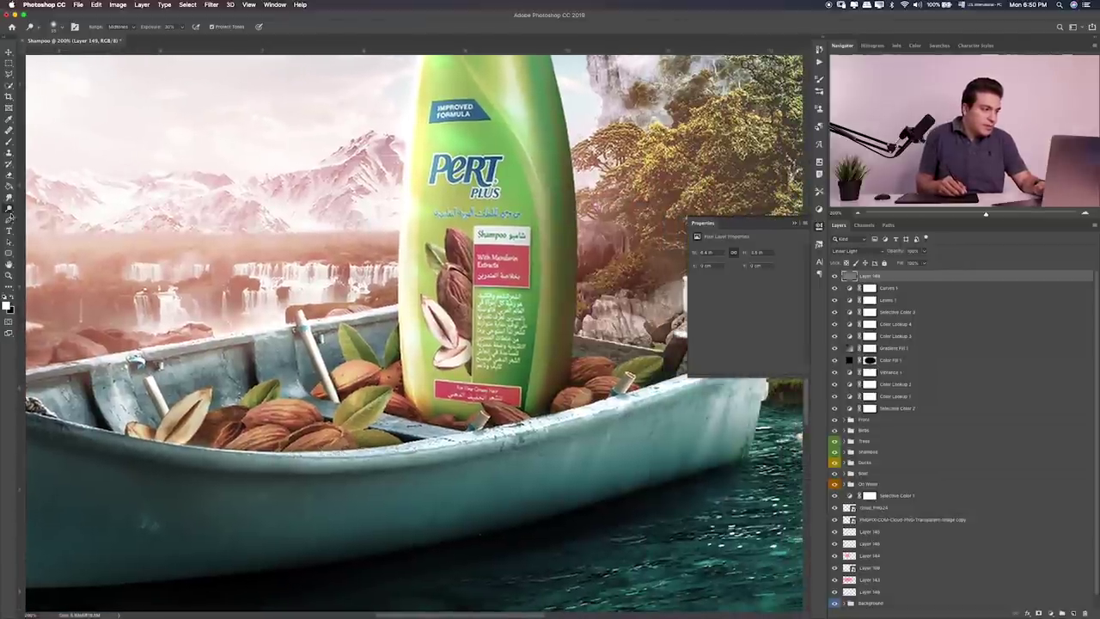
Step: Burn parts of the boat hull, then fit the whole image on screen
right_click(11, 217)
click(43, 216)
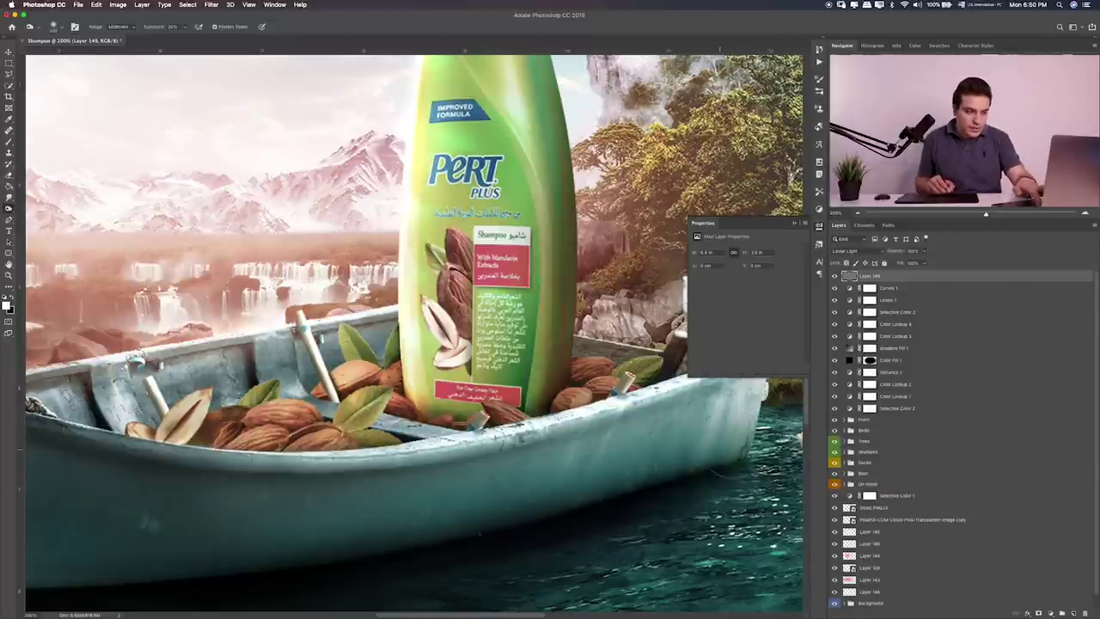
mouse_move(699, 455)
mouse_down()
mouse_move(607, 476)
mouse_move(665, 442)
mouse_up()
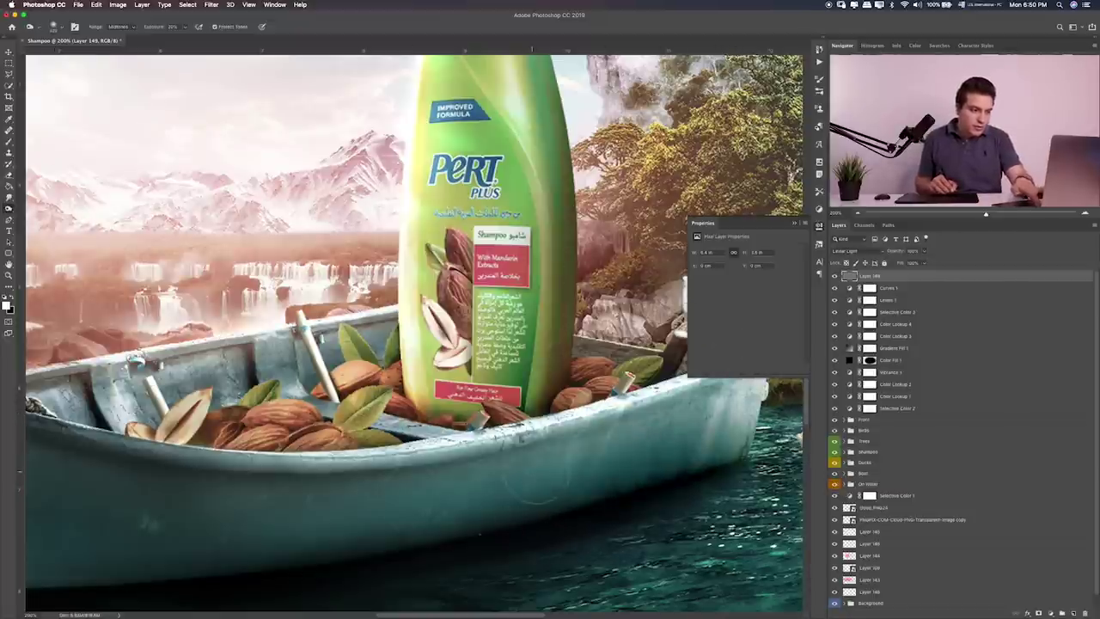
scroll(404, 515, left, 5)
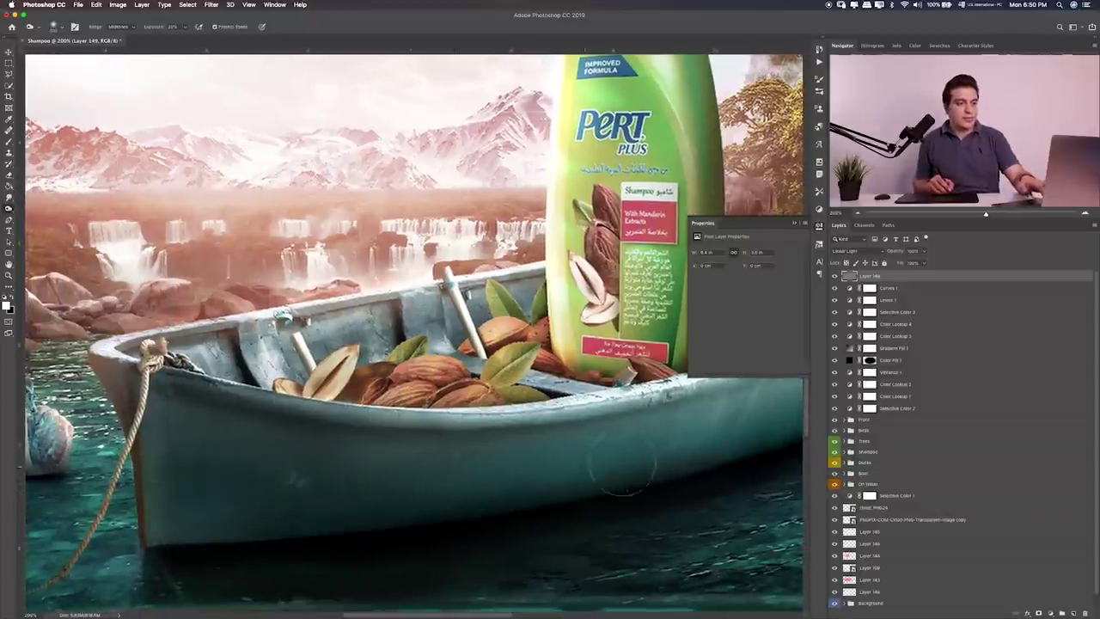
key(super+0)
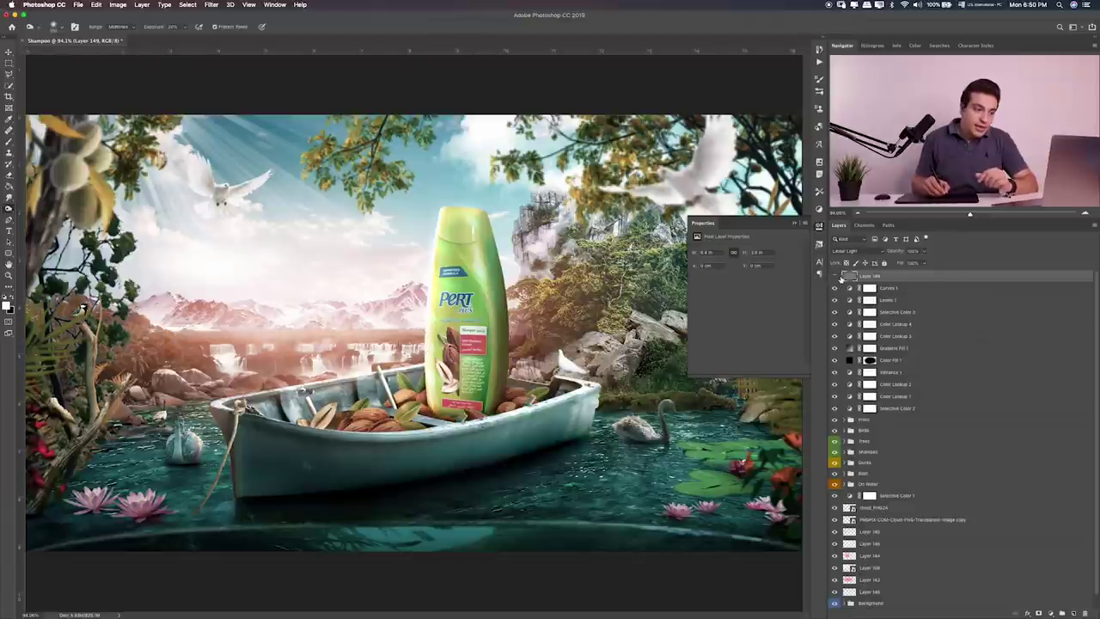
Step: Toggle Layer 149 on and off to compare the dodge-and-burn effect
click(836, 277)
click(835, 276)
click(835, 276)
click(835, 277)
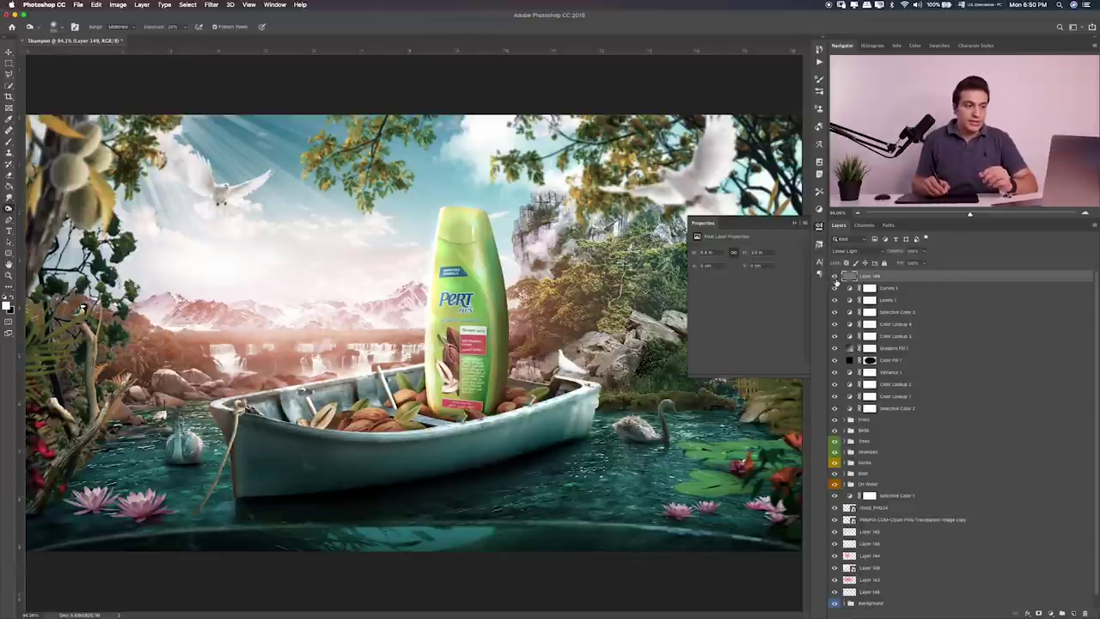
click(833, 277)
click(834, 277)
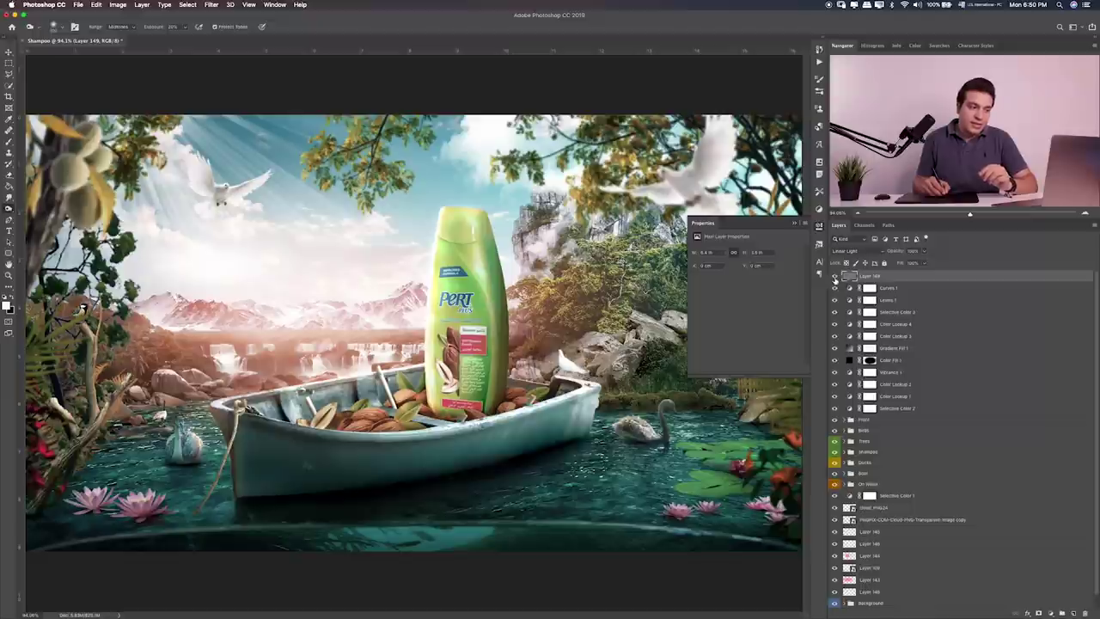
click(835, 276)
click(834, 276)
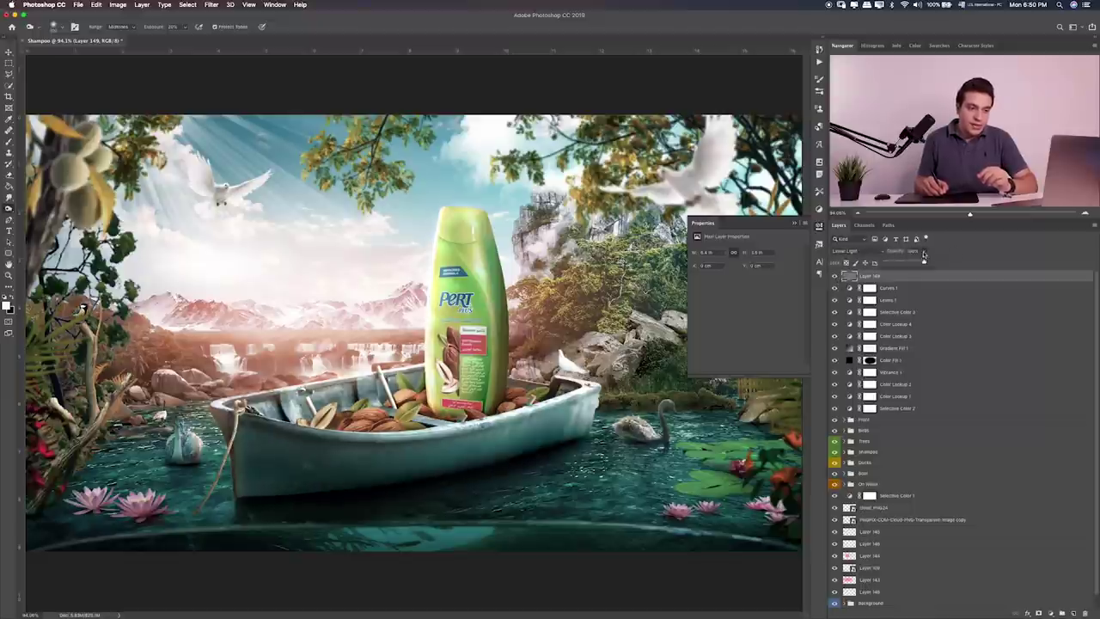
Step: Lower Layer 149's opacity slightly, recheck it, and close the Properties panel
drag(924, 253, 910, 263)
click(834, 277)
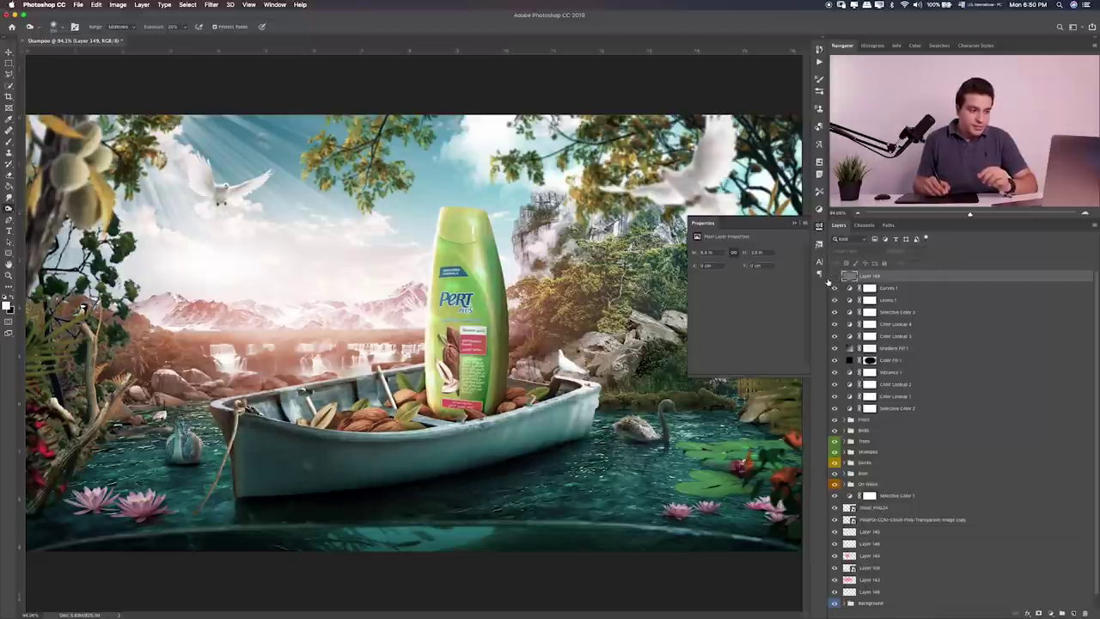
click(835, 277)
click(835, 277)
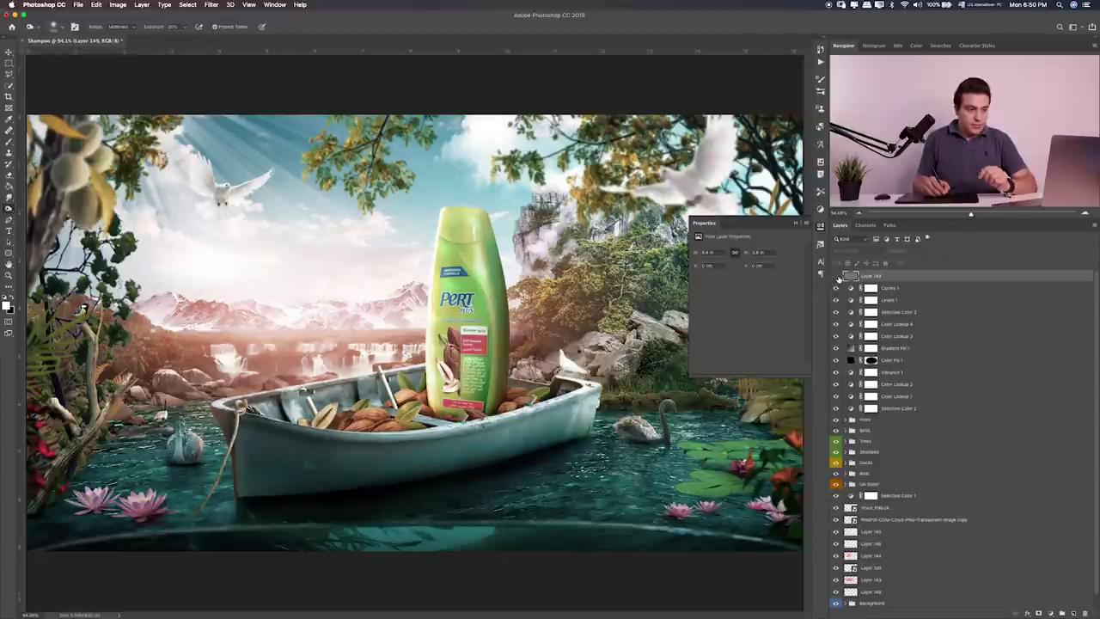
click(835, 276)
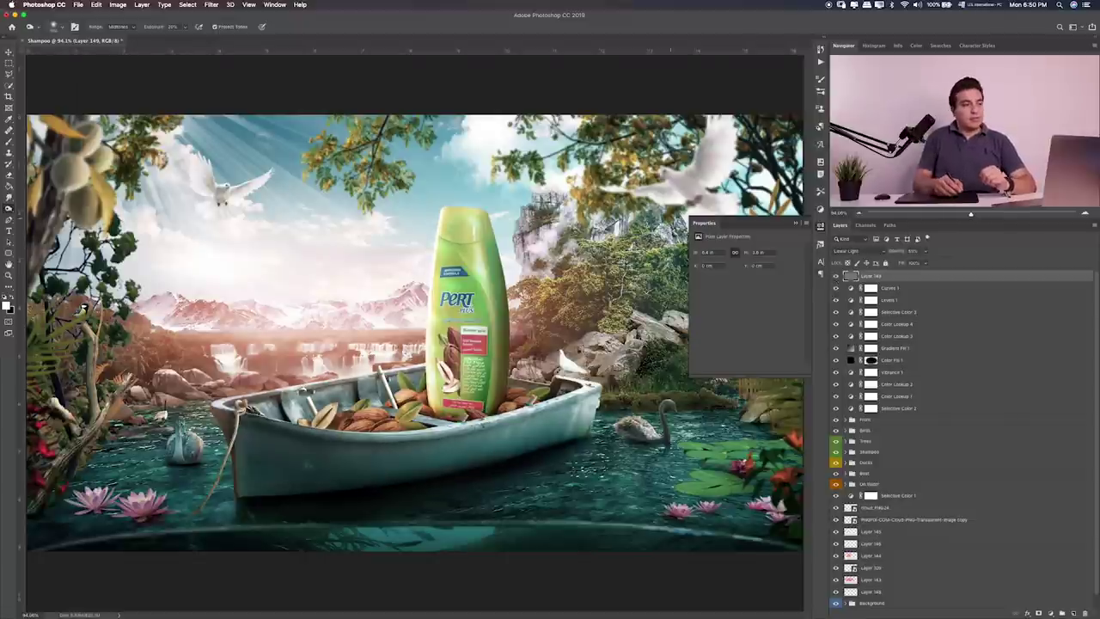
click(10, 64)
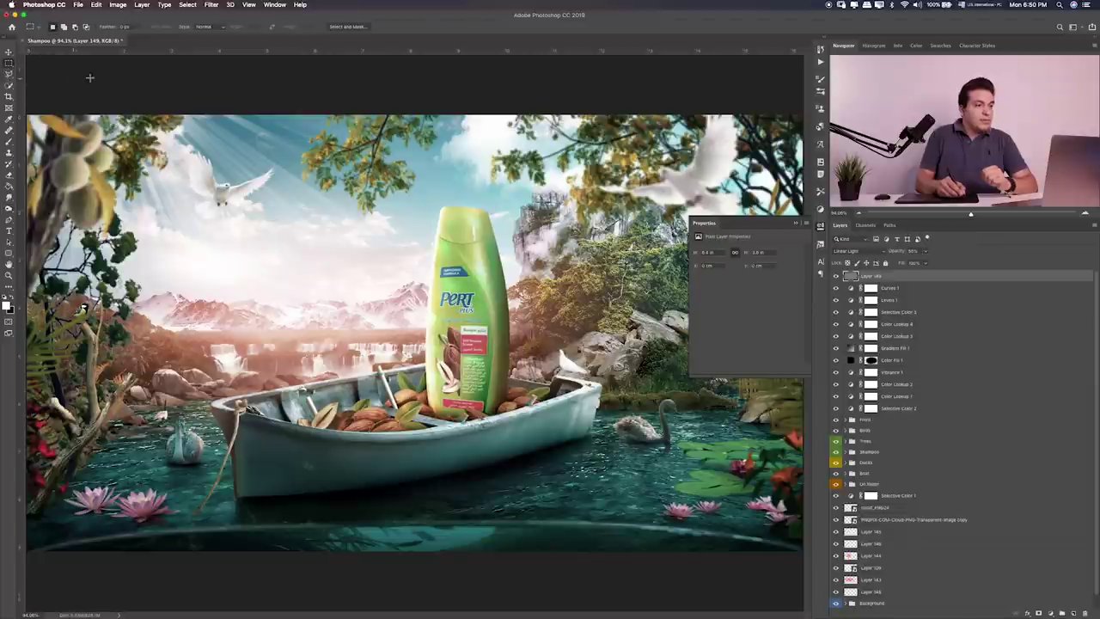
click(796, 223)
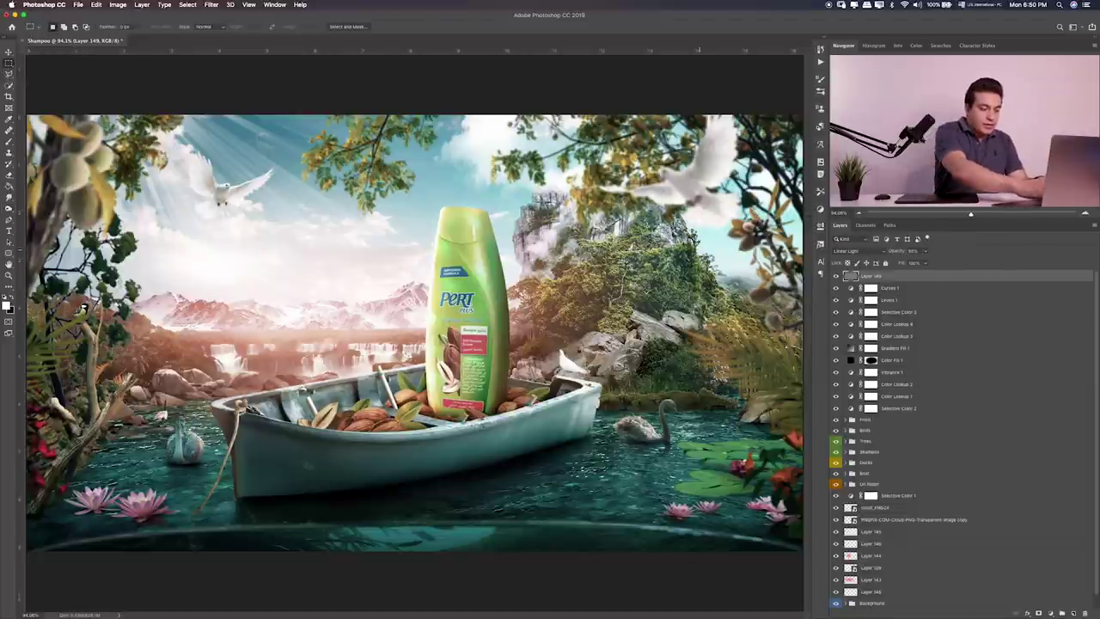
Step: Stamp visible layers into Layer 150 and open the Camera Raw Filter with Auto tone
key(ctrl+alt+shift+e)
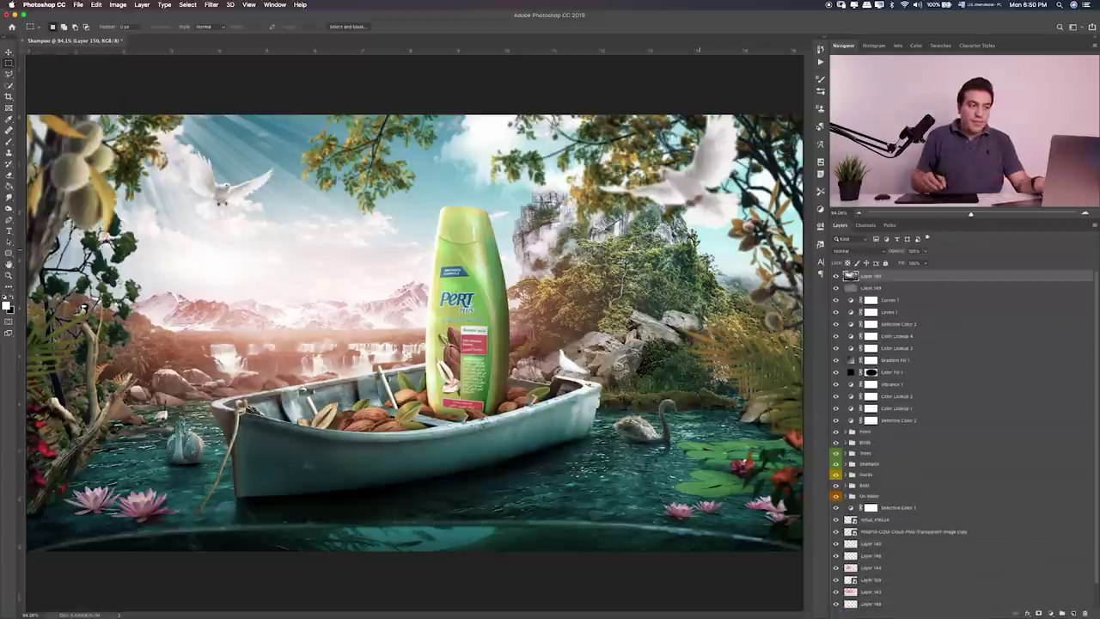
click(211, 5)
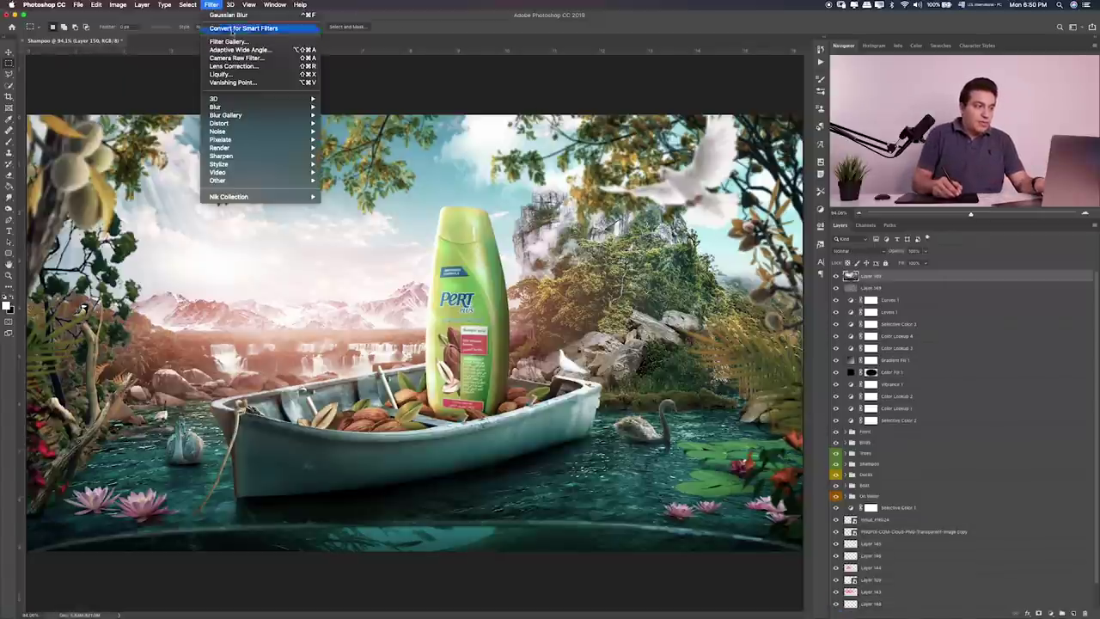
click(258, 67)
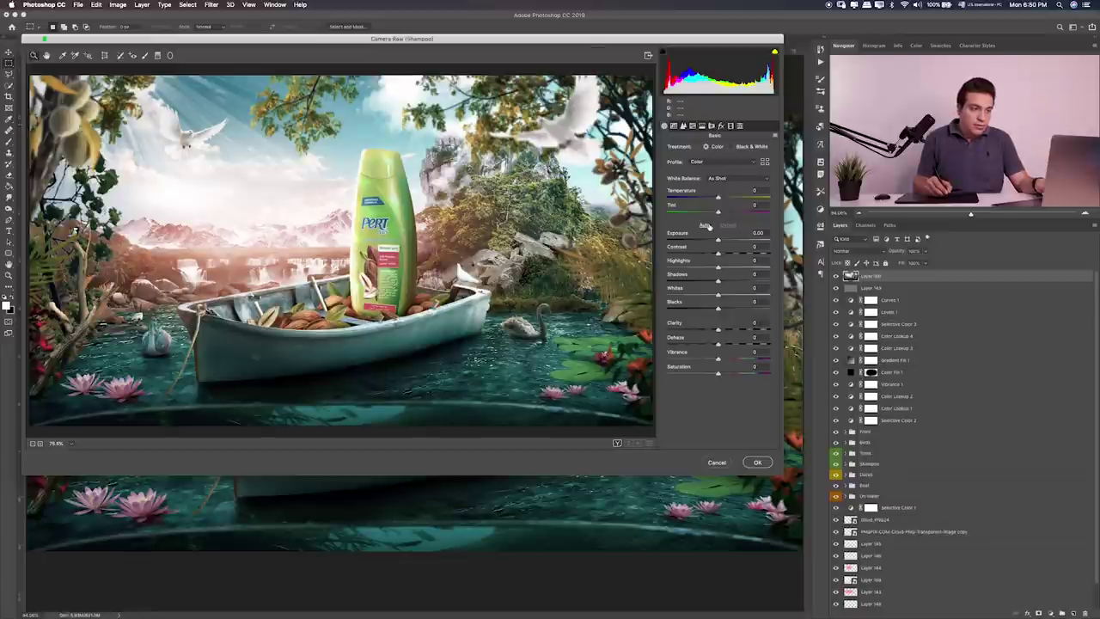
click(705, 226)
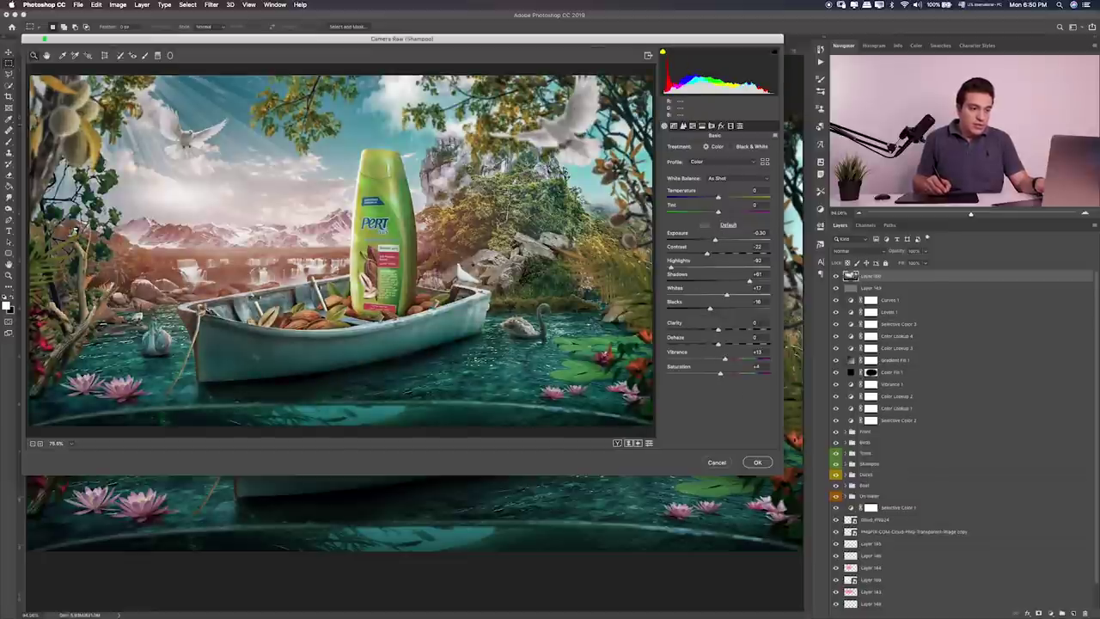
drag(784, 473, 810, 492)
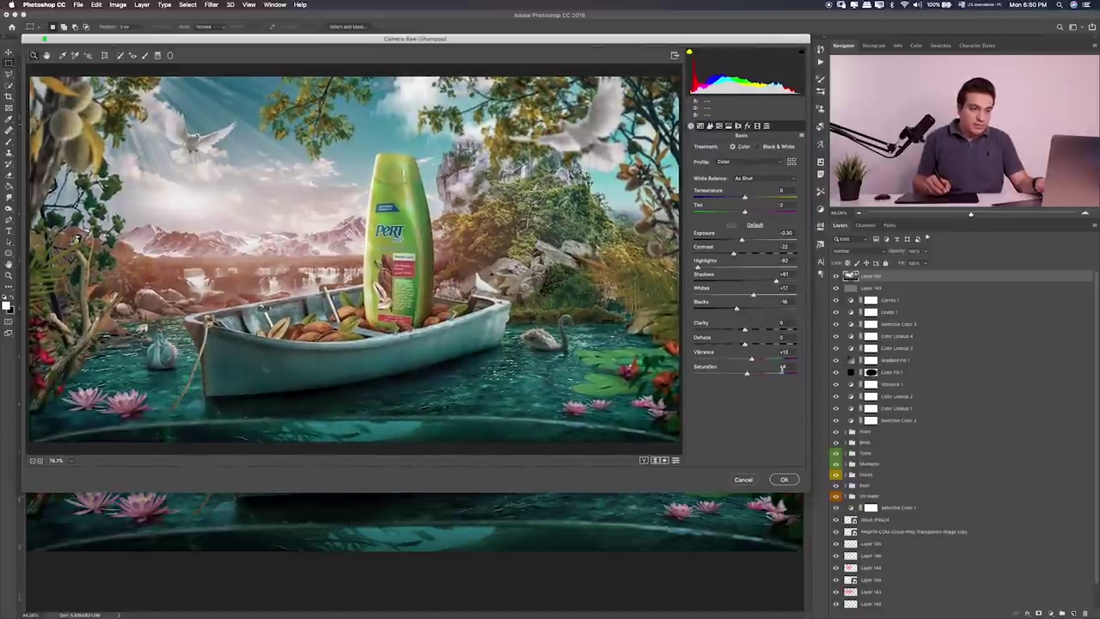
Step: Compare Auto and Default tone, reset, then pull Highlights to -48 and nudge Temperature
click(754, 225)
click(731, 226)
click(732, 226)
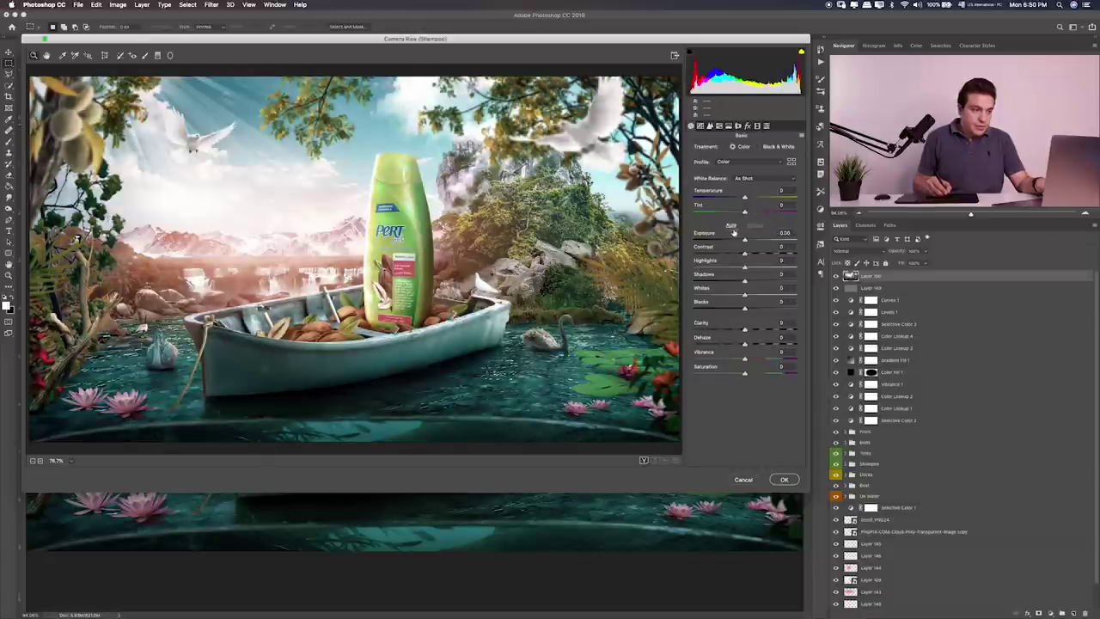
click(731, 226)
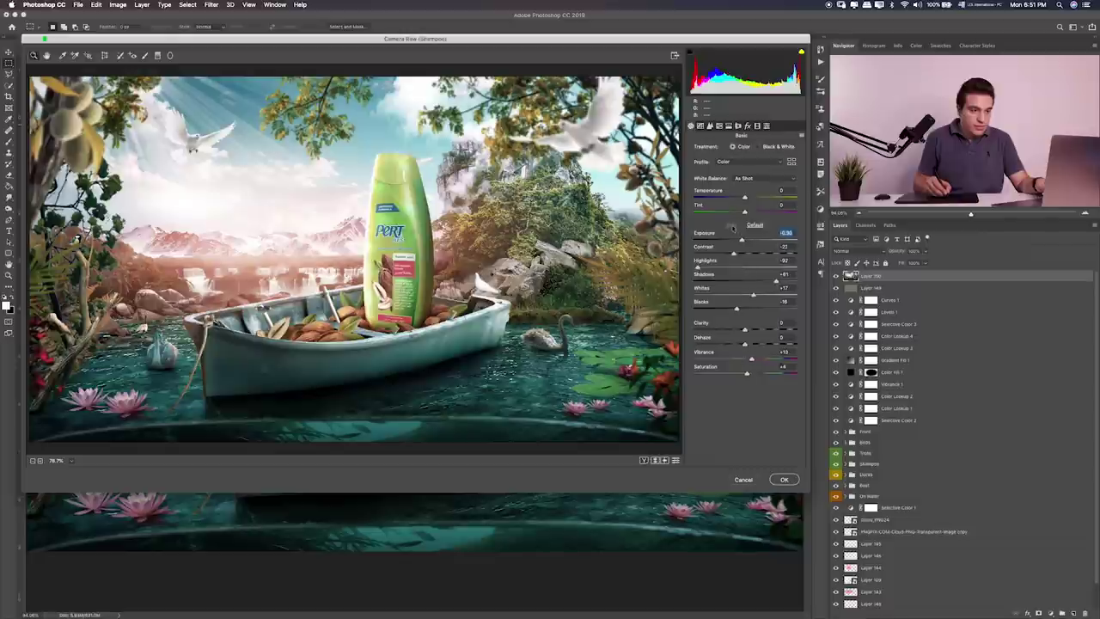
click(754, 225)
mouse_move(744, 267)
mouse_down()
mouse_move(722, 268)
mouse_move(757, 282)
mouse_move(747, 309)
mouse_move(757, 329)
mouse_move(746, 329)
mouse_up()
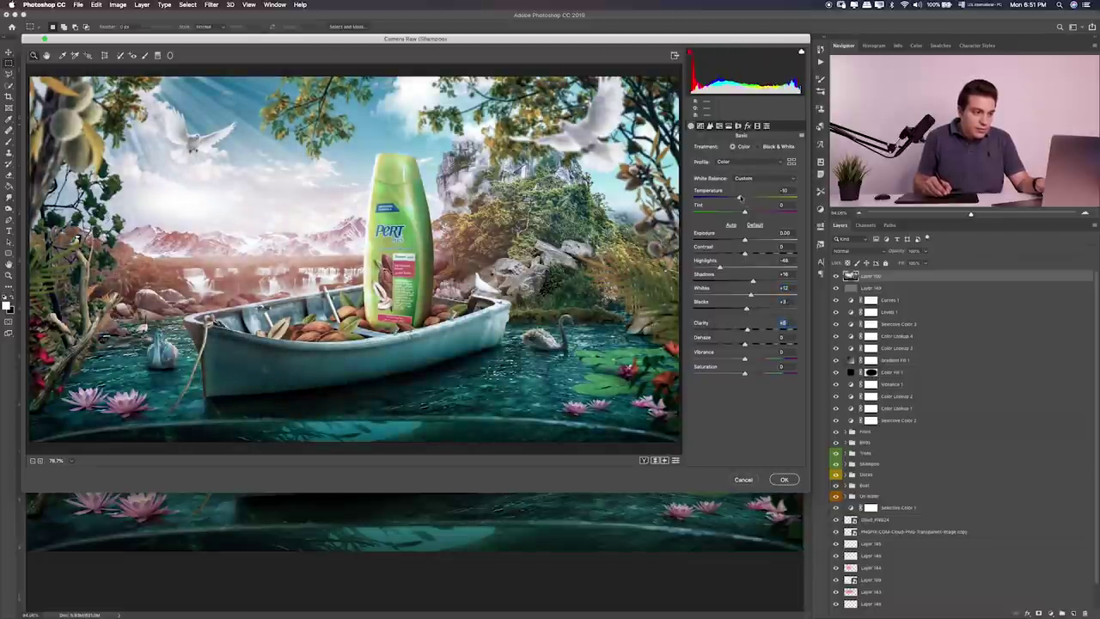
drag(744, 199, 749, 198)
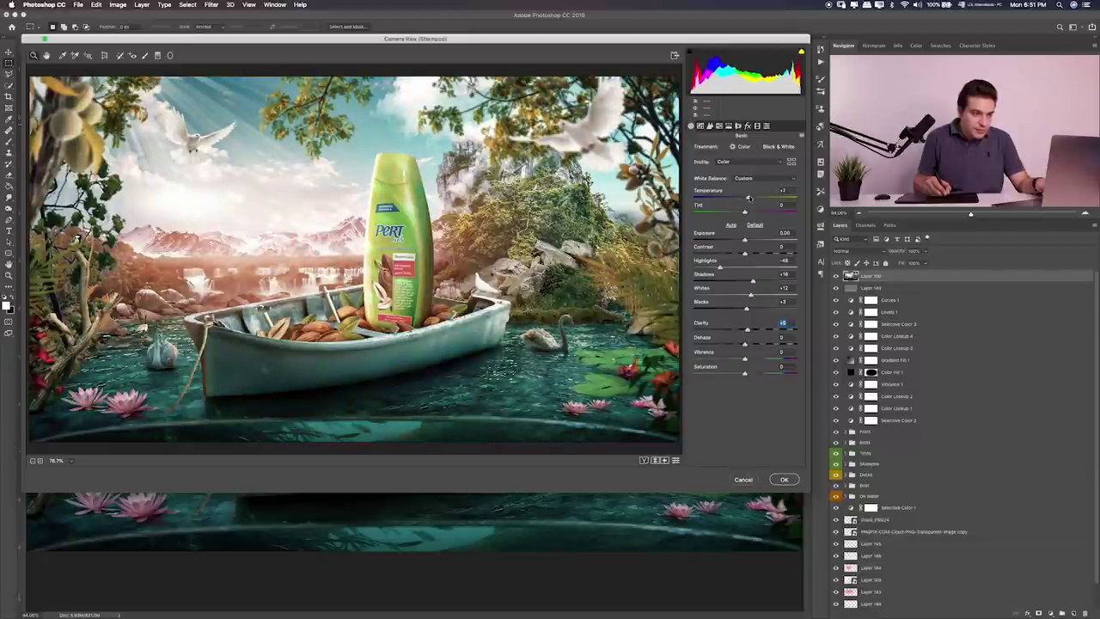
click(700, 126)
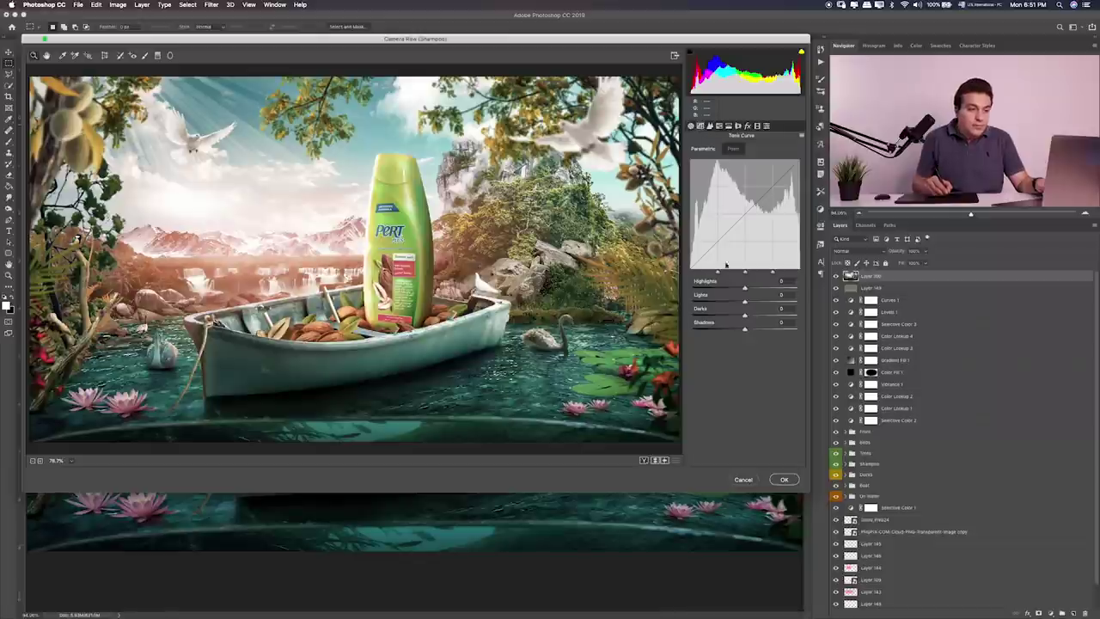
Step: Darken the lights on the tone curve and reduce the sharpening amount
mouse_move(745, 301)
mouse_down()
mouse_move(731, 302)
mouse_move(750, 328)
mouse_up()
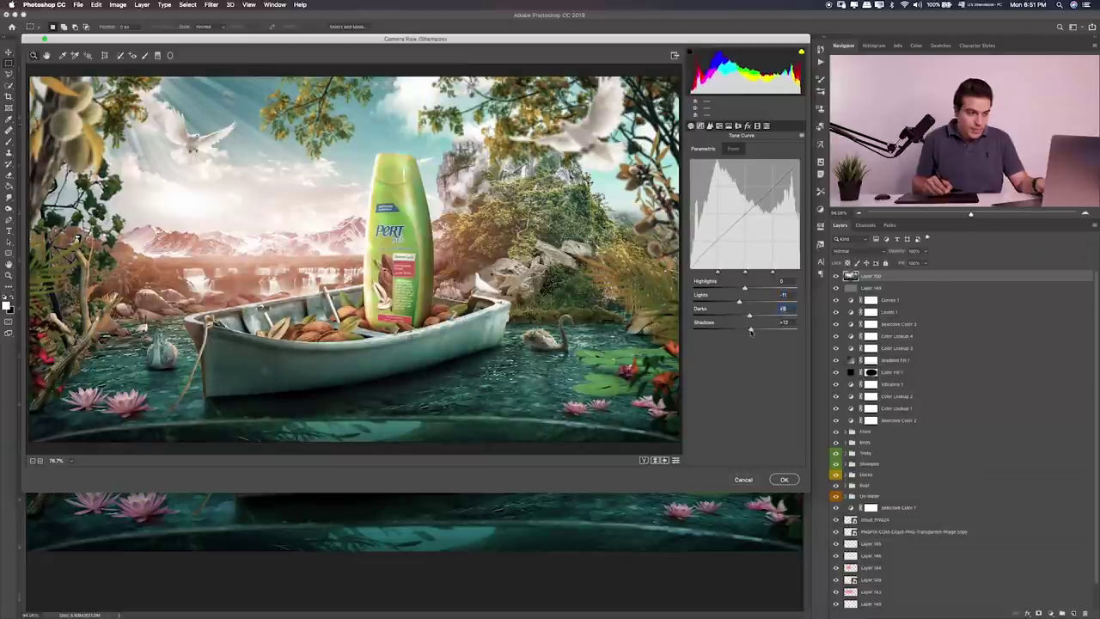
click(710, 125)
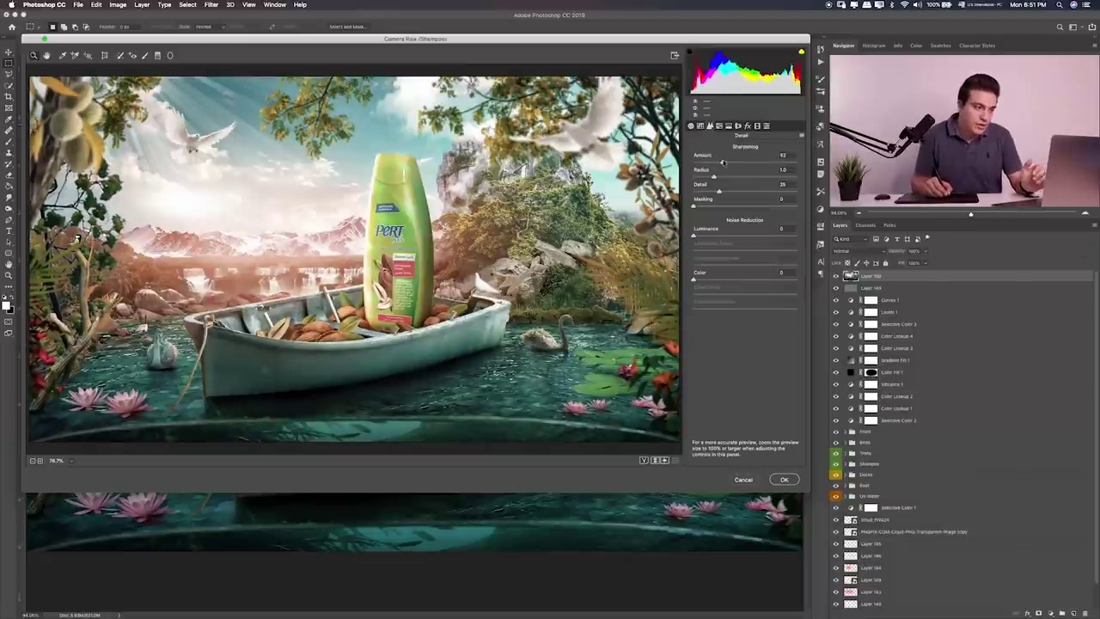
drag(728, 162, 718, 162)
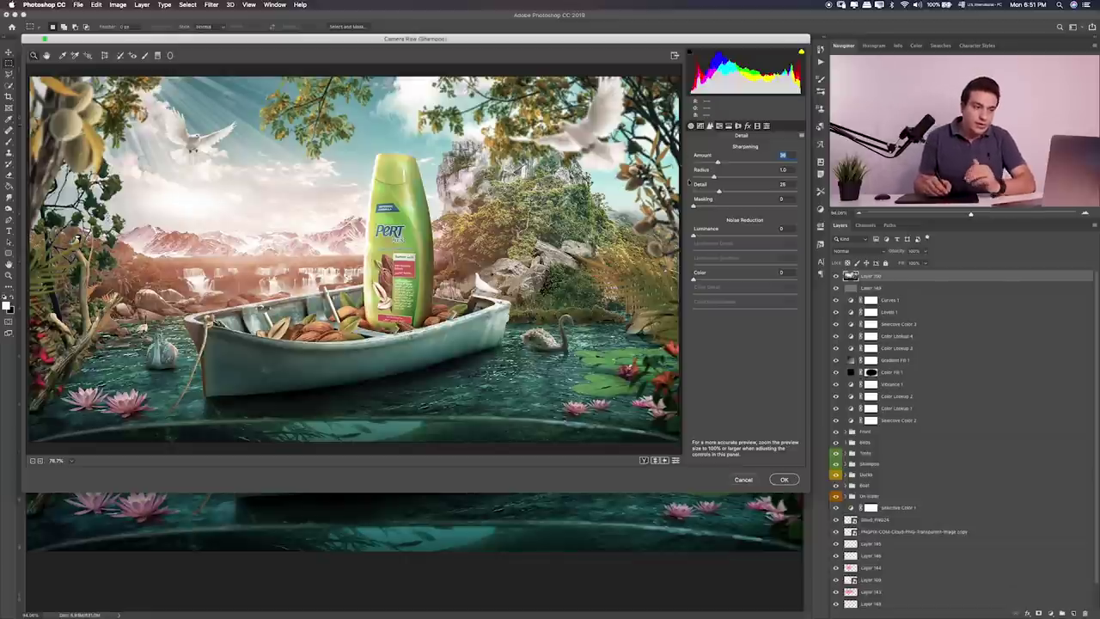
Step: Tweak HSL: brighten oranges, shift orange hue, boost red, green and aqua saturation
key(super+alt+4)
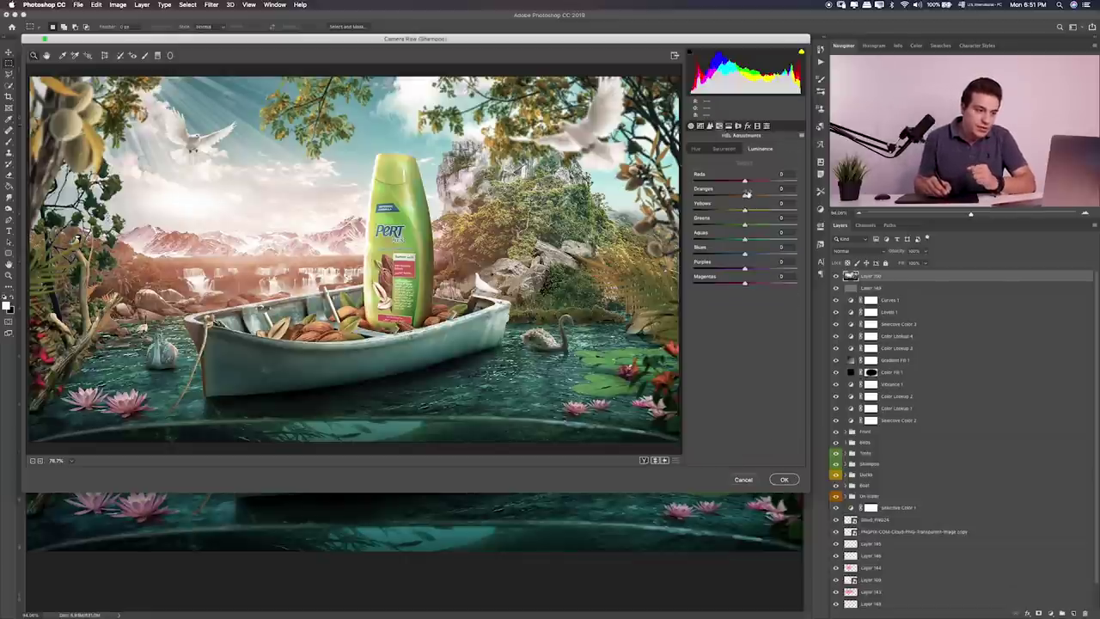
mouse_move(745, 194)
mouse_down()
mouse_move(770, 196)
mouse_move(756, 196)
mouse_move(769, 183)
mouse_move(695, 182)
mouse_move(748, 182)
mouse_up()
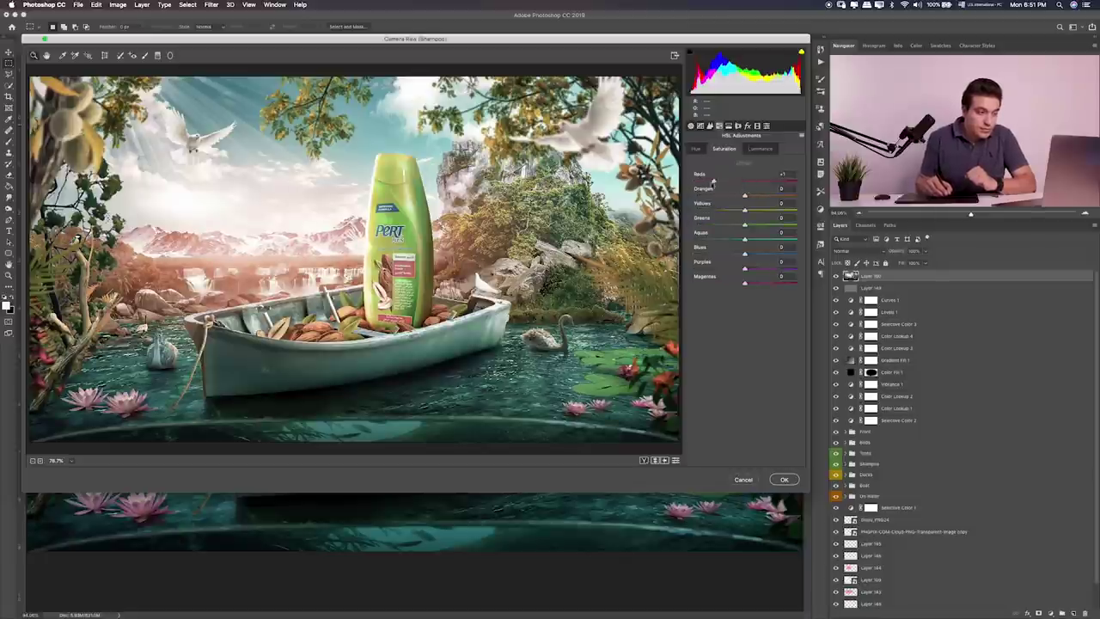
mouse_move(713, 182)
mouse_down()
mouse_move(769, 182)
mouse_move(743, 198)
mouse_up()
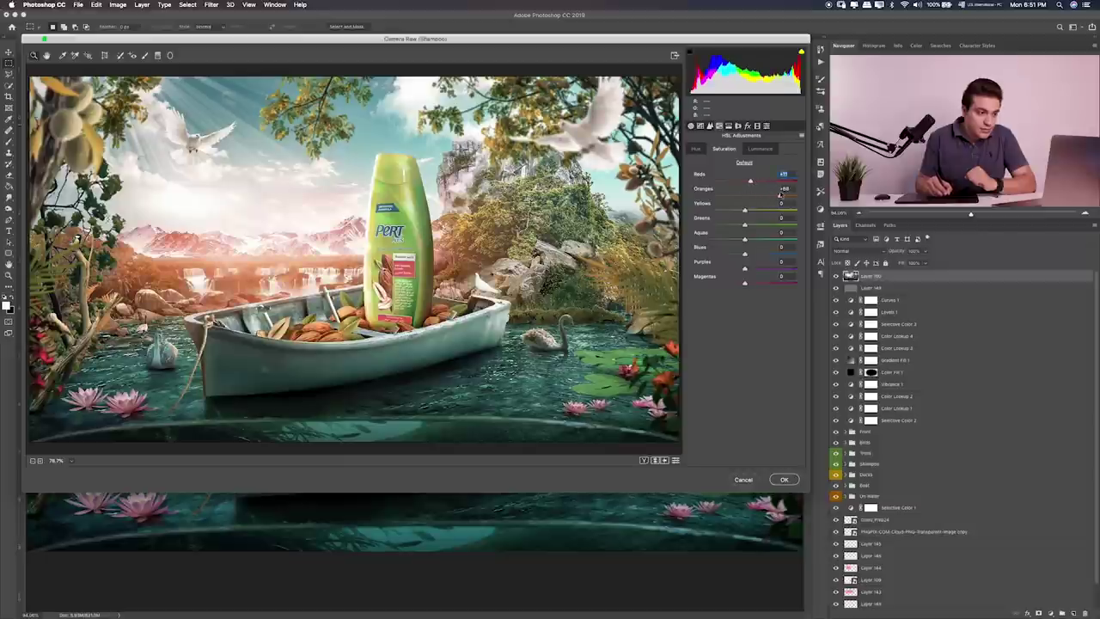
click(696, 152)
mouse_move(736, 196)
mouse_down()
mouse_move(745, 207)
mouse_move(727, 212)
mouse_up()
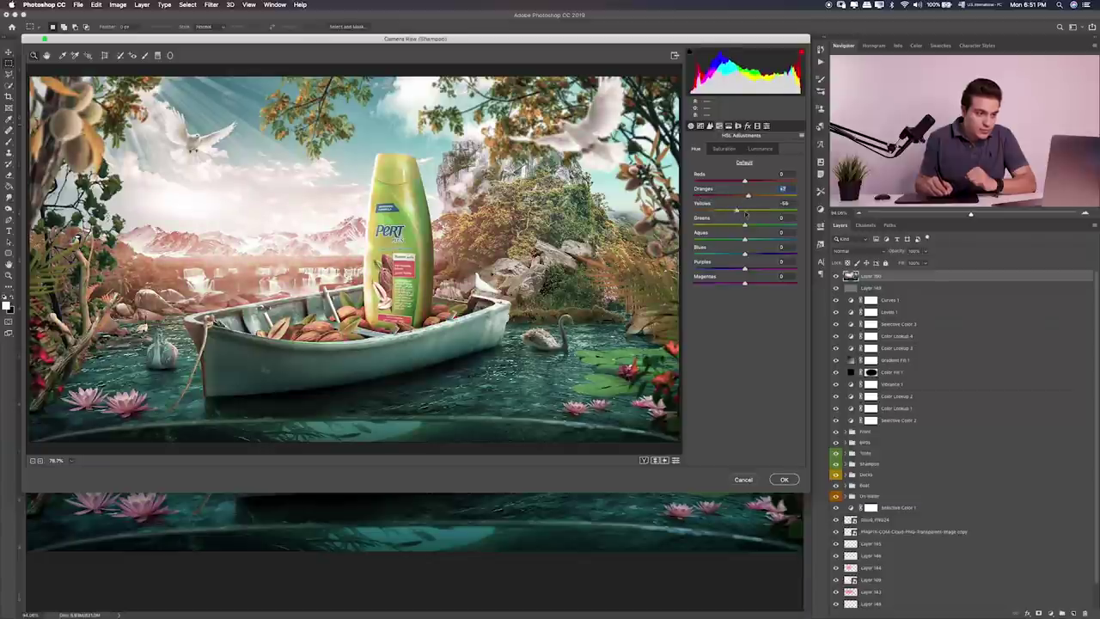
click(724, 149)
mouse_move(745, 225)
mouse_down()
mouse_move(781, 226)
mouse_move(763, 226)
mouse_up()
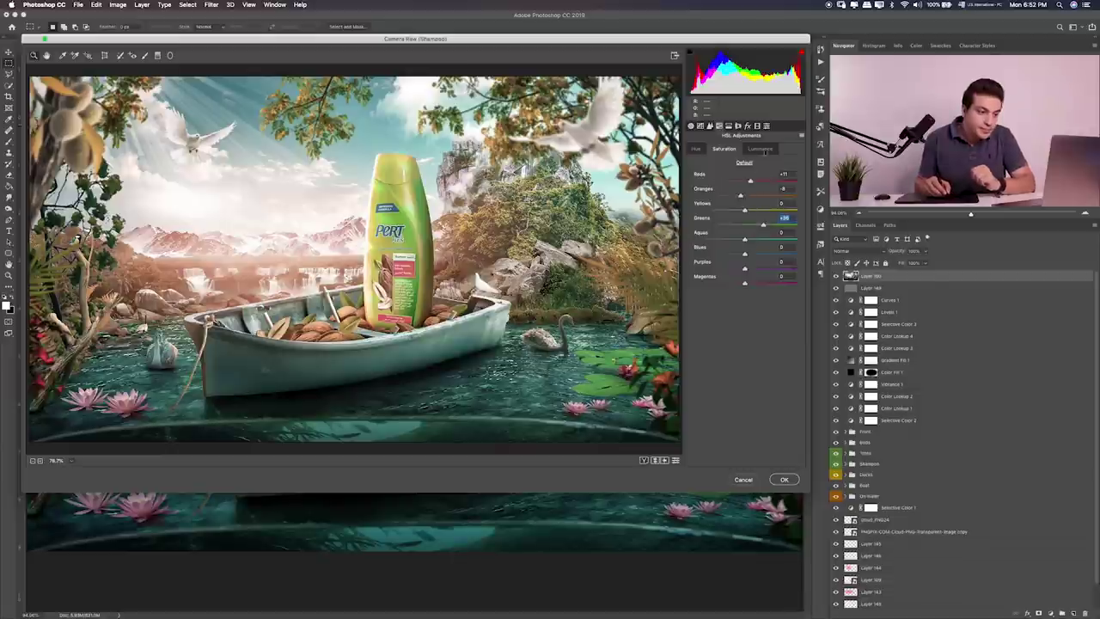
mouse_move(746, 239)
mouse_down()
mouse_move(756, 231)
mouse_move(735, 227)
mouse_up()
click(762, 149)
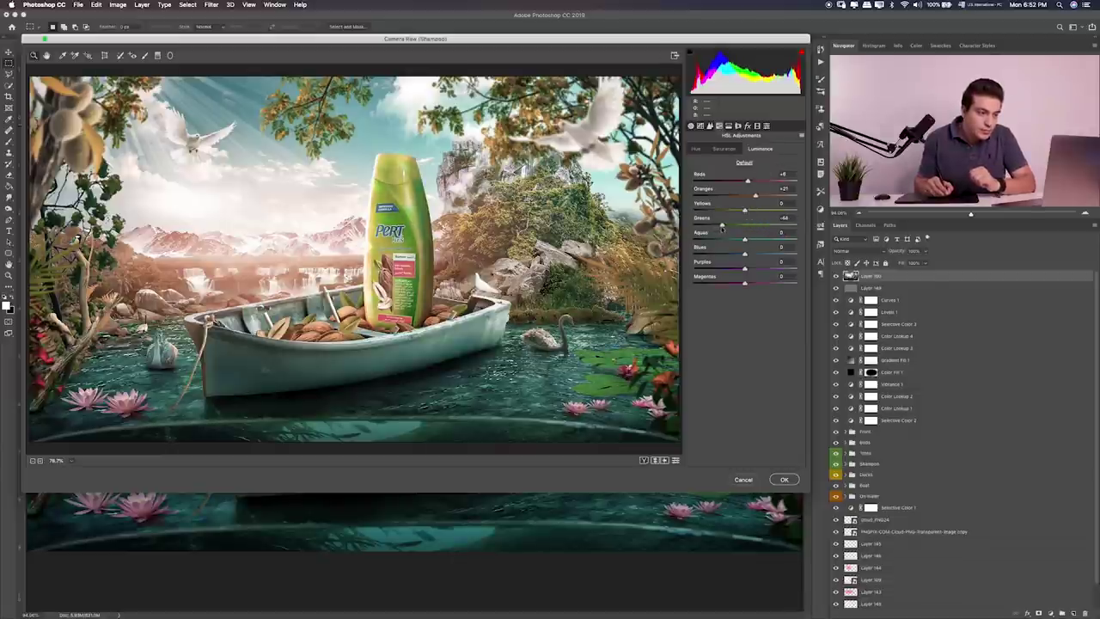
click(697, 150)
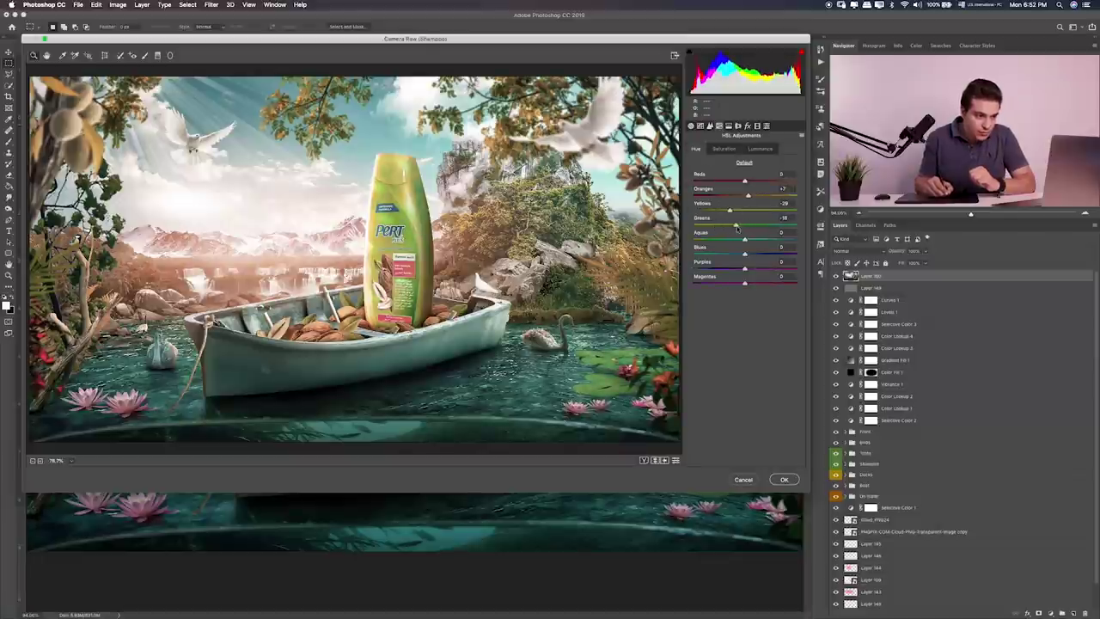
Step: Add a Highlight Priority vignette (Midpoint 87, Roundness +33, Feather 54) and apply the grade
click(758, 126)
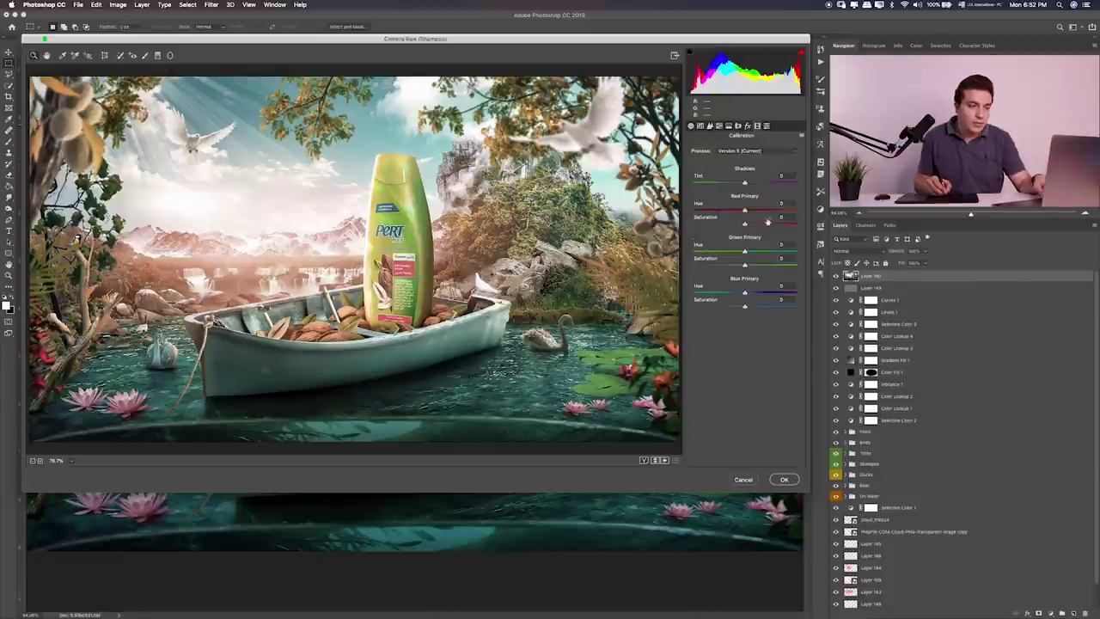
click(747, 126)
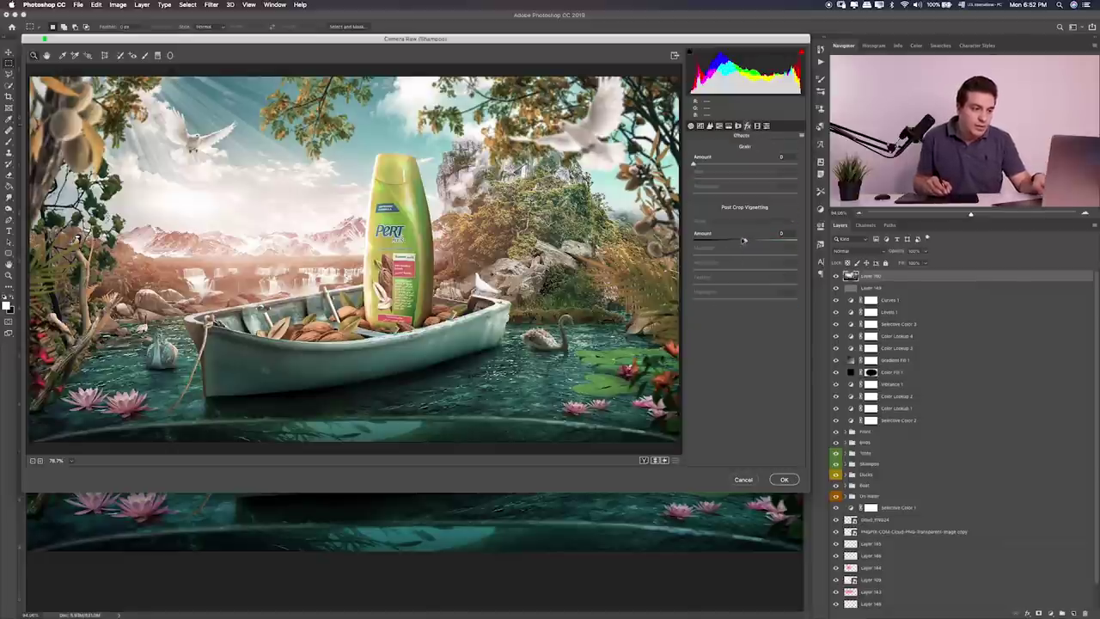
mouse_move(743, 241)
mouse_down()
mouse_move(733, 242)
mouse_move(762, 255)
mouse_move(765, 285)
mouse_move(750, 284)
mouse_up()
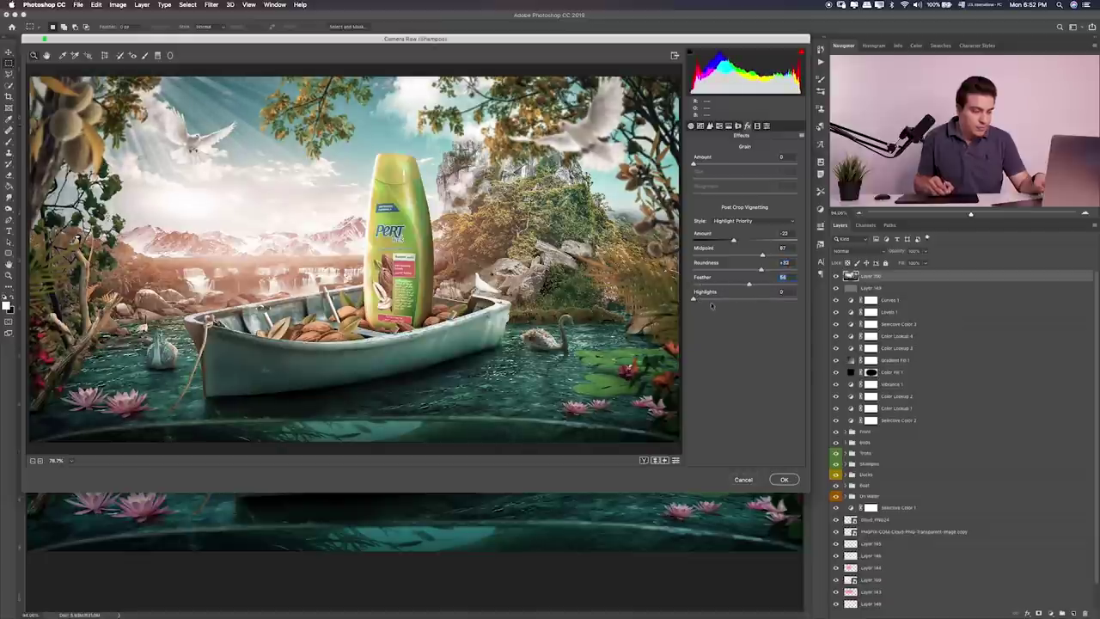
drag(733, 241, 736, 242)
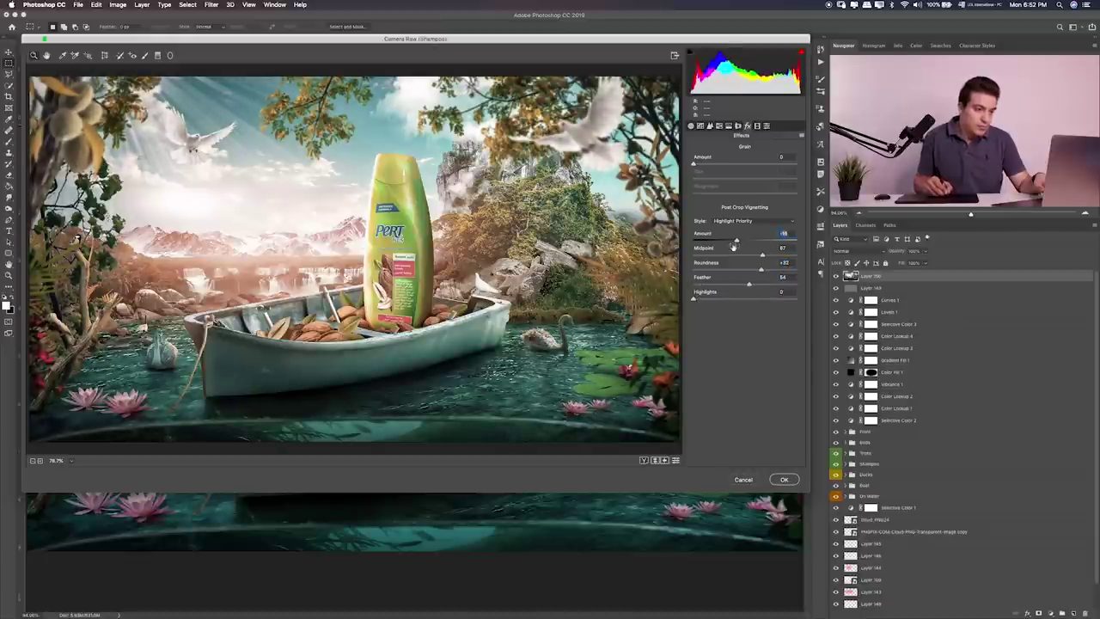
drag(693, 298, 702, 298)
click(784, 479)
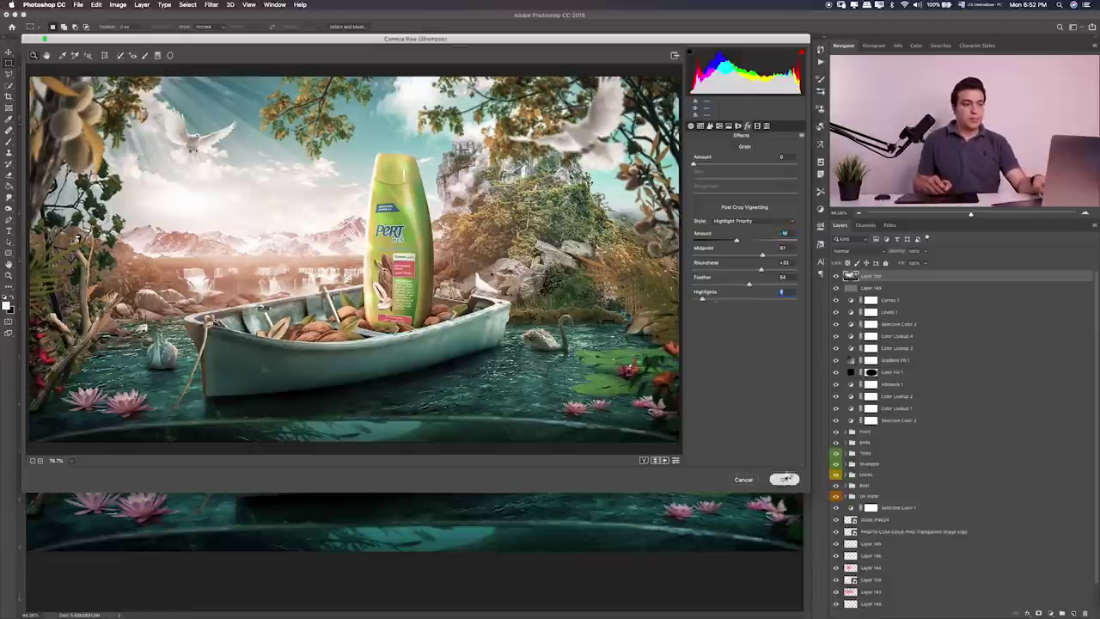
Step: Toggle the graded layer to compare, then add a Selective Color adjustment layer
click(836, 277)
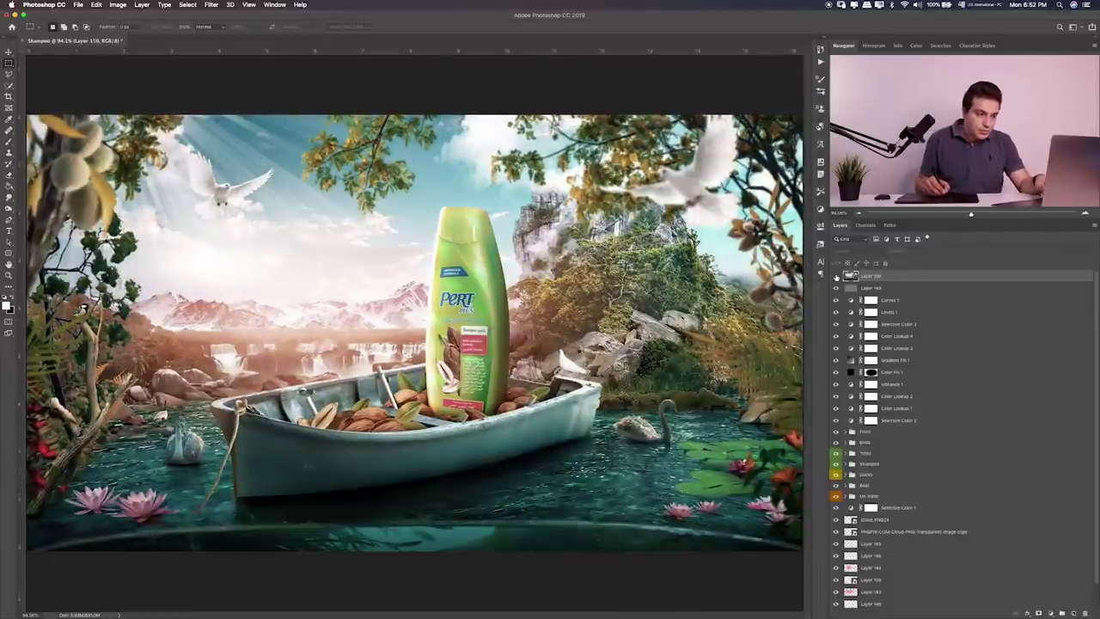
click(836, 277)
click(836, 277)
click(836, 276)
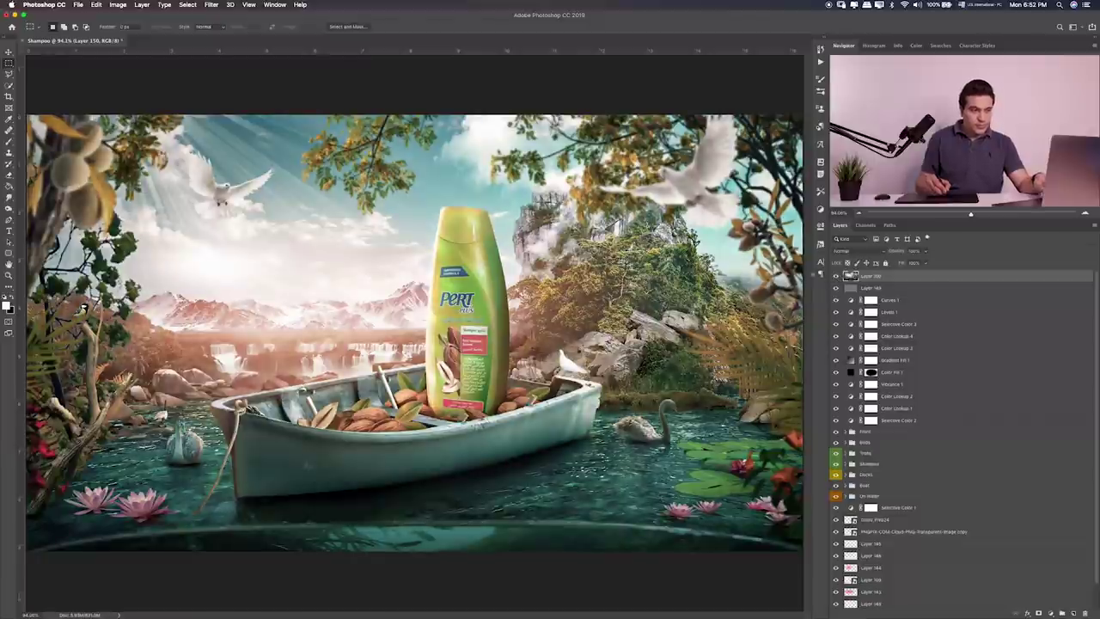
click(1053, 612)
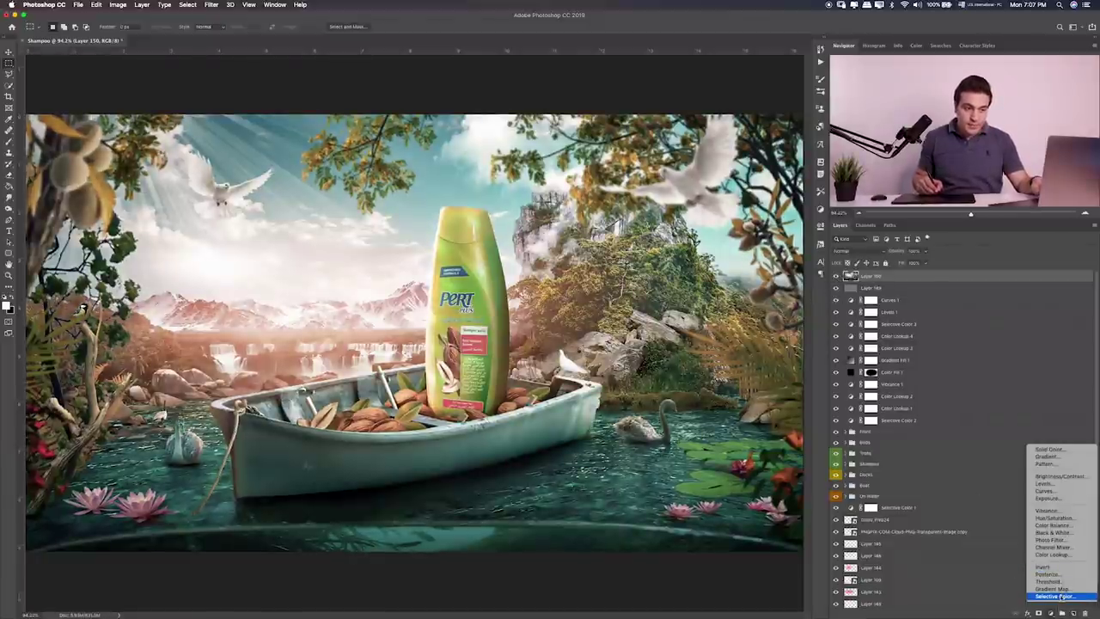
click(960, 380)
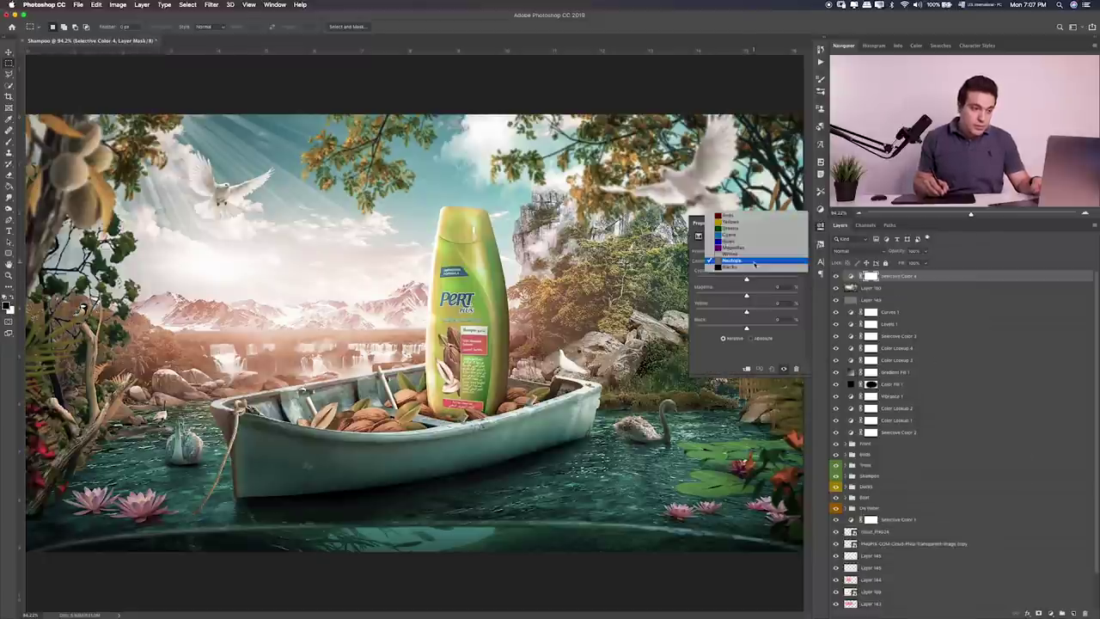
Step: In Reds, add cyan, push toward magenta and increase black
click(737, 260)
click(746, 280)
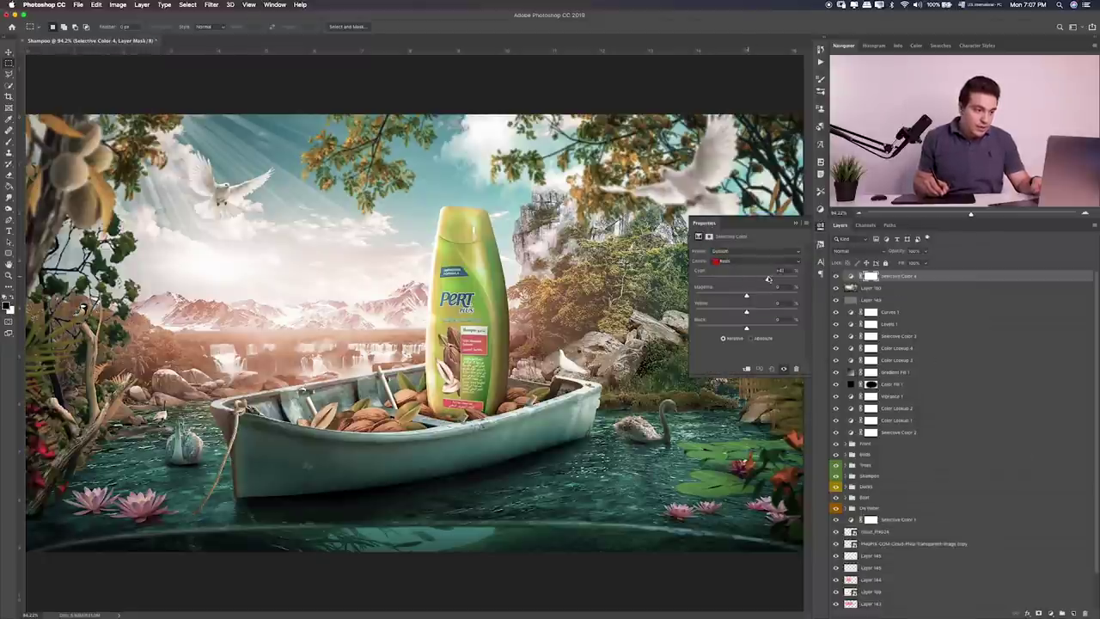
drag(730, 281, 735, 281)
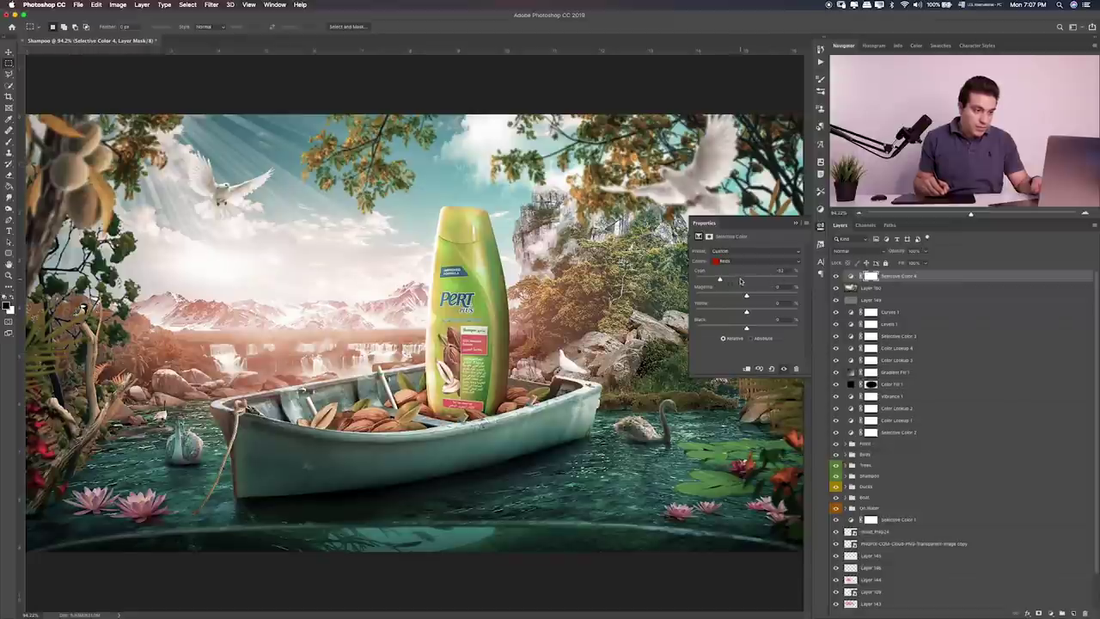
mouse_move(747, 296)
mouse_down()
mouse_move(775, 298)
mouse_move(750, 296)
mouse_move(767, 312)
mouse_up()
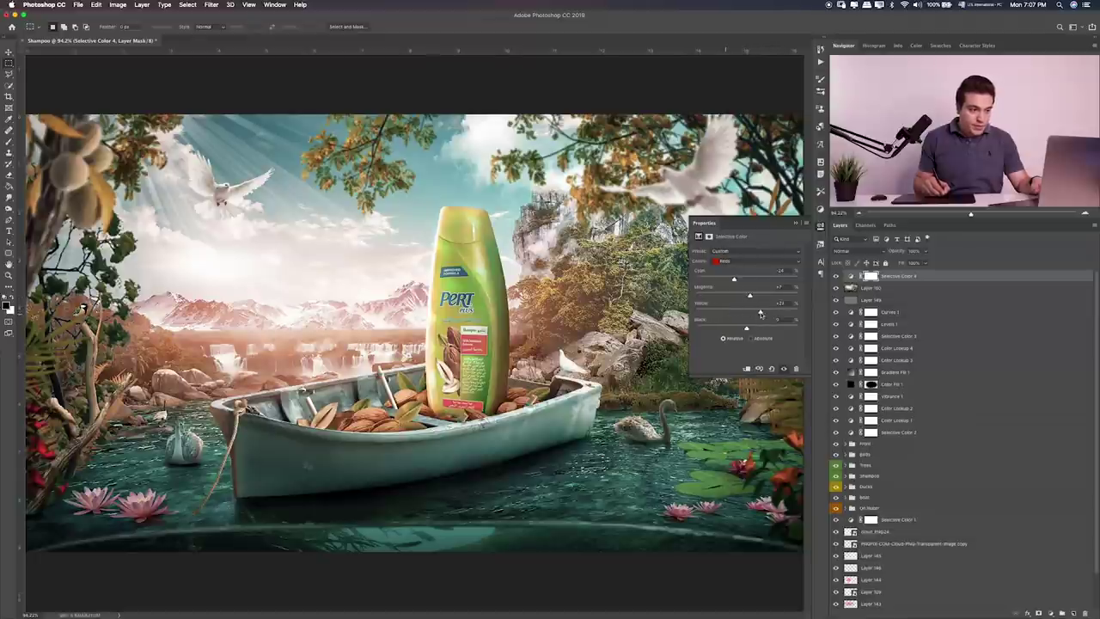
drag(746, 330, 780, 327)
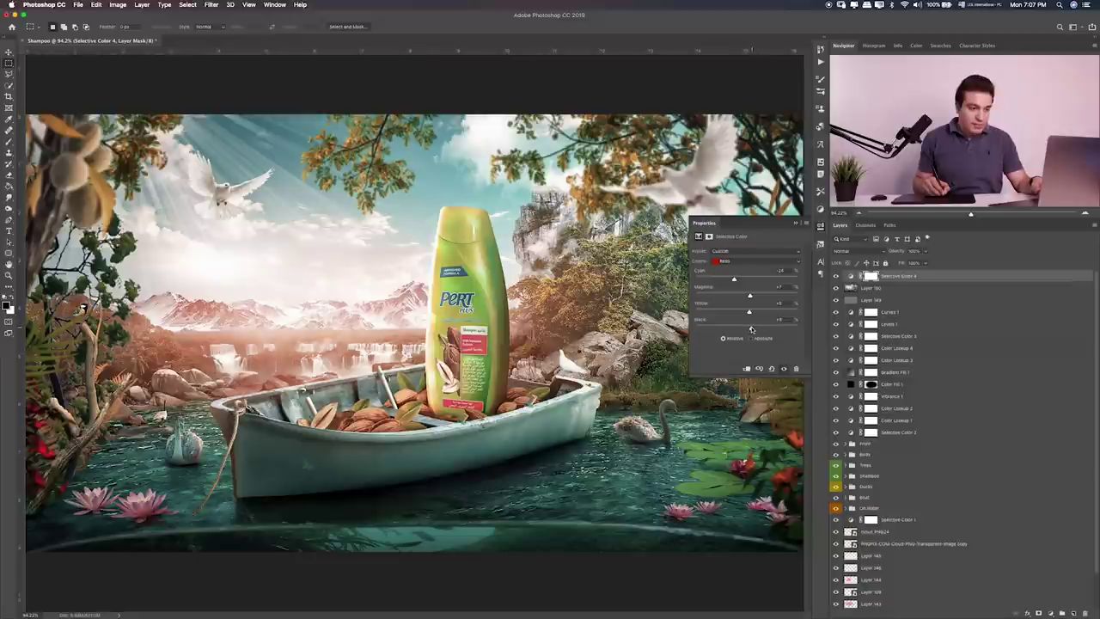
Step: In Cyans, add cyan and yellow while trimming magenta
click(746, 260)
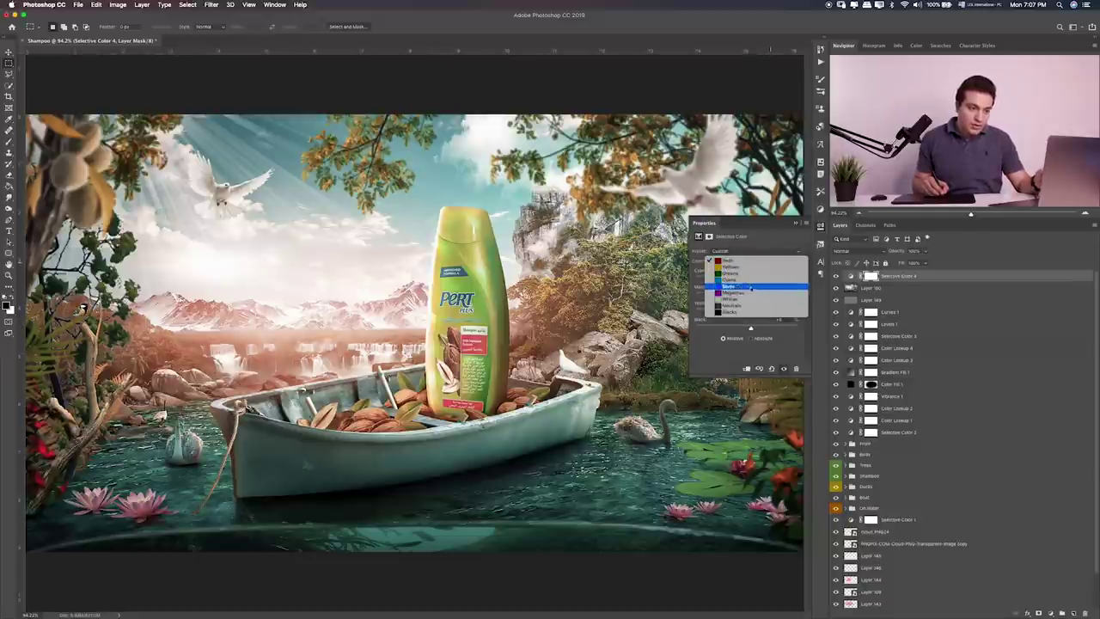
click(747, 279)
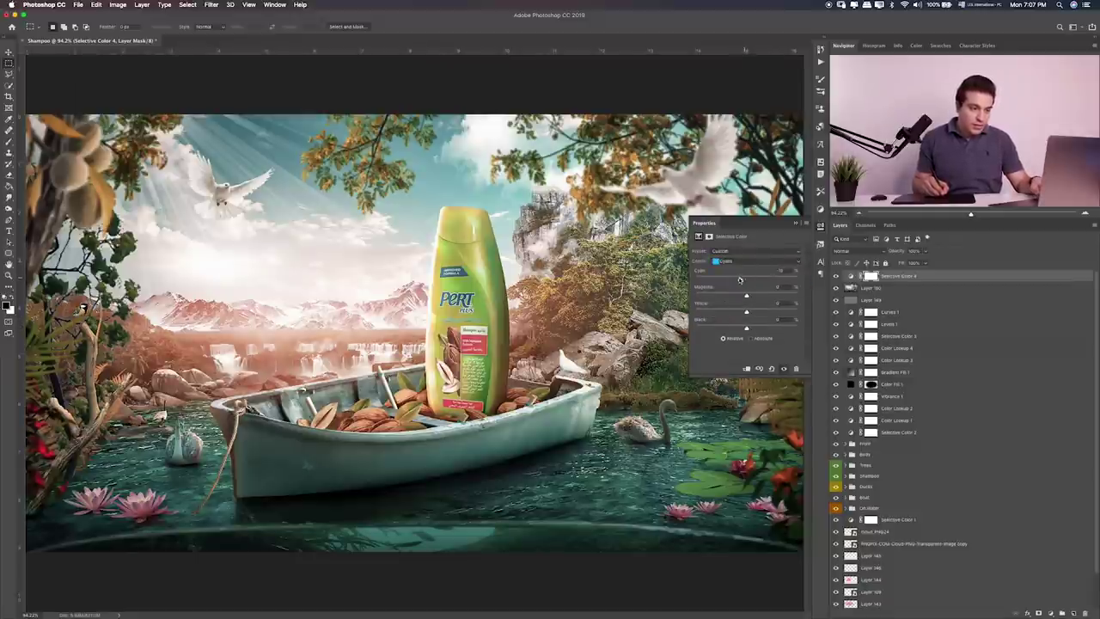
drag(739, 279, 702, 281)
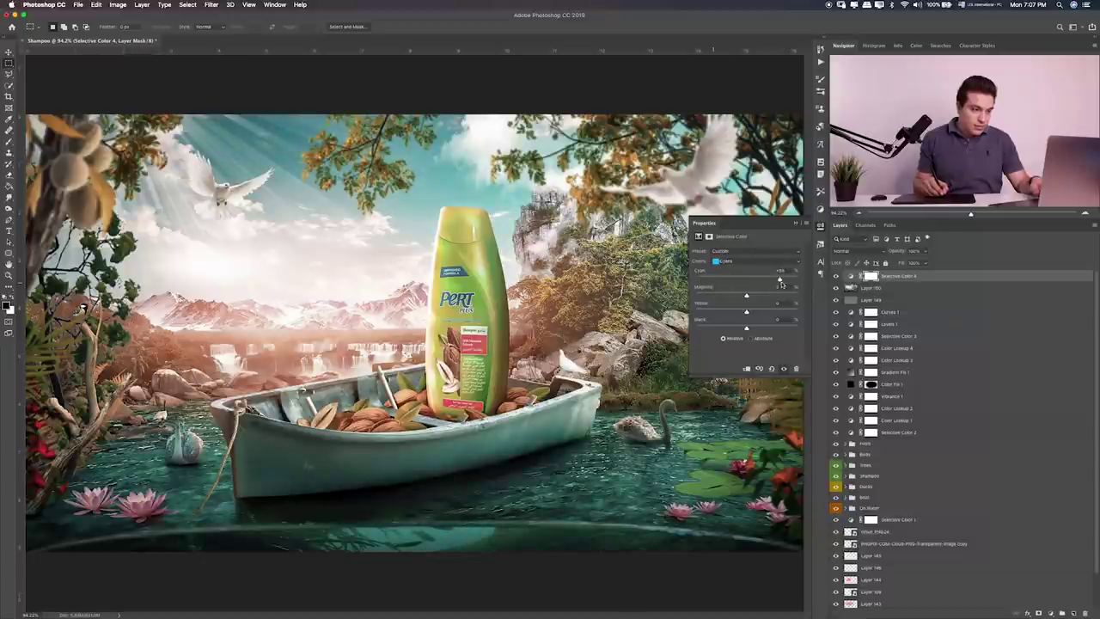
mouse_move(745, 296)
mouse_down()
mouse_move(727, 297)
mouse_move(778, 312)
mouse_move(752, 330)
mouse_up()
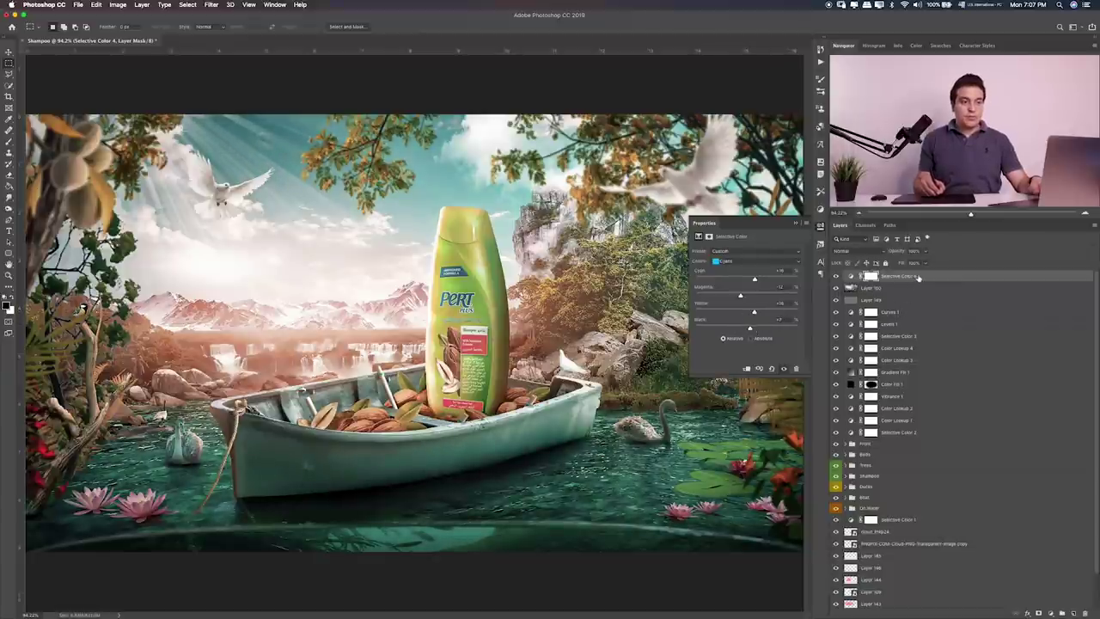
click(851, 276)
shift+click(895, 433)
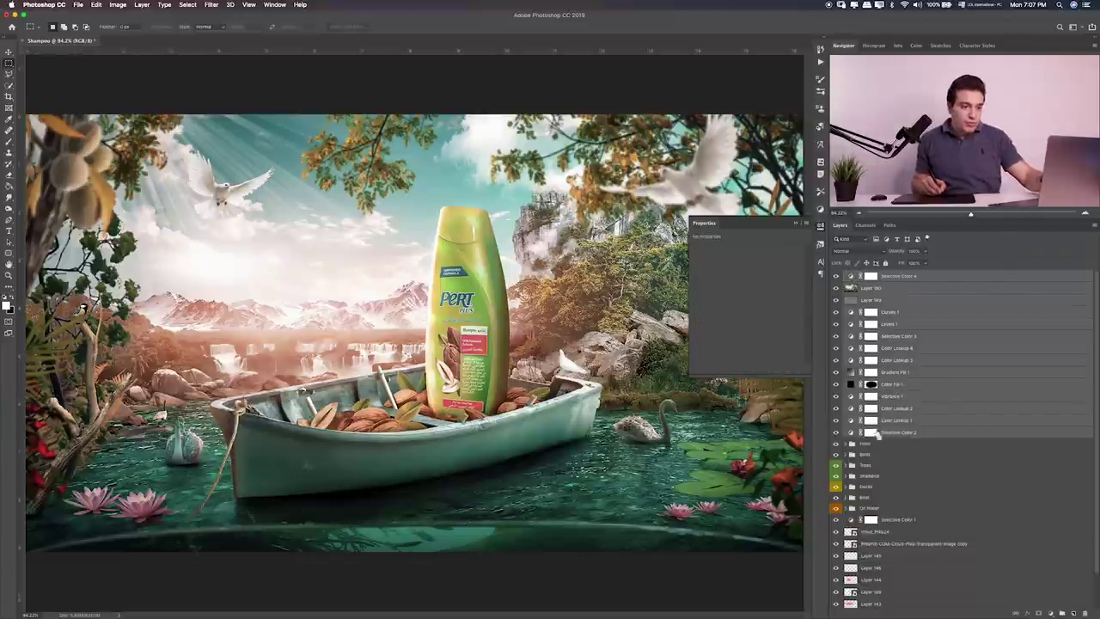
Step: Group the selected adjustment layers and name the group 'Color'
key(ctrl+g)
double_click(865, 275)
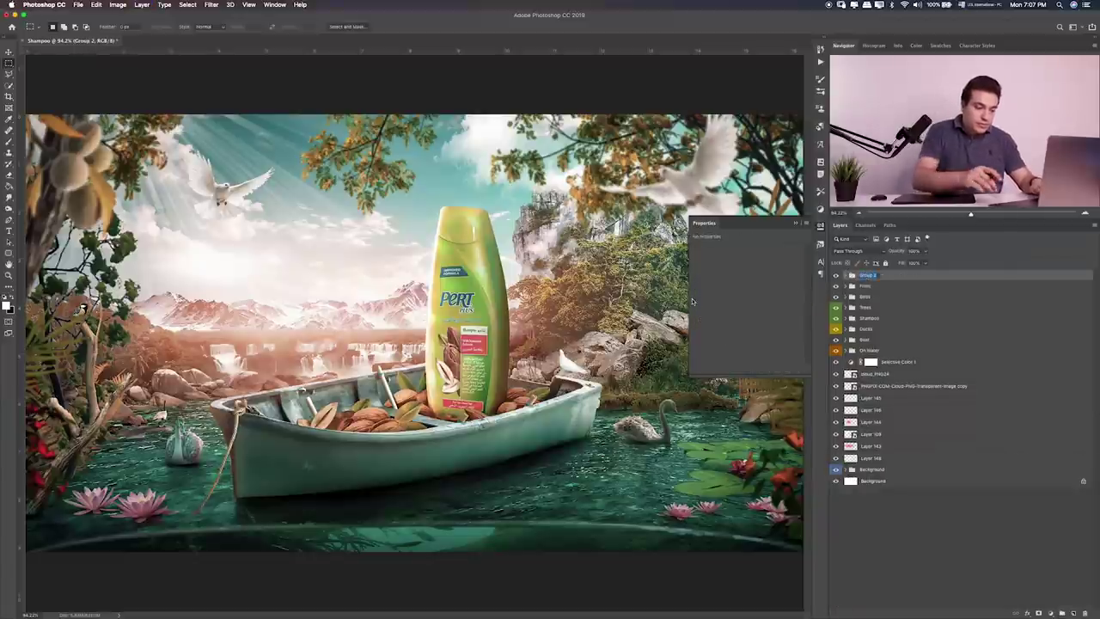
text(Color)
key(Return)
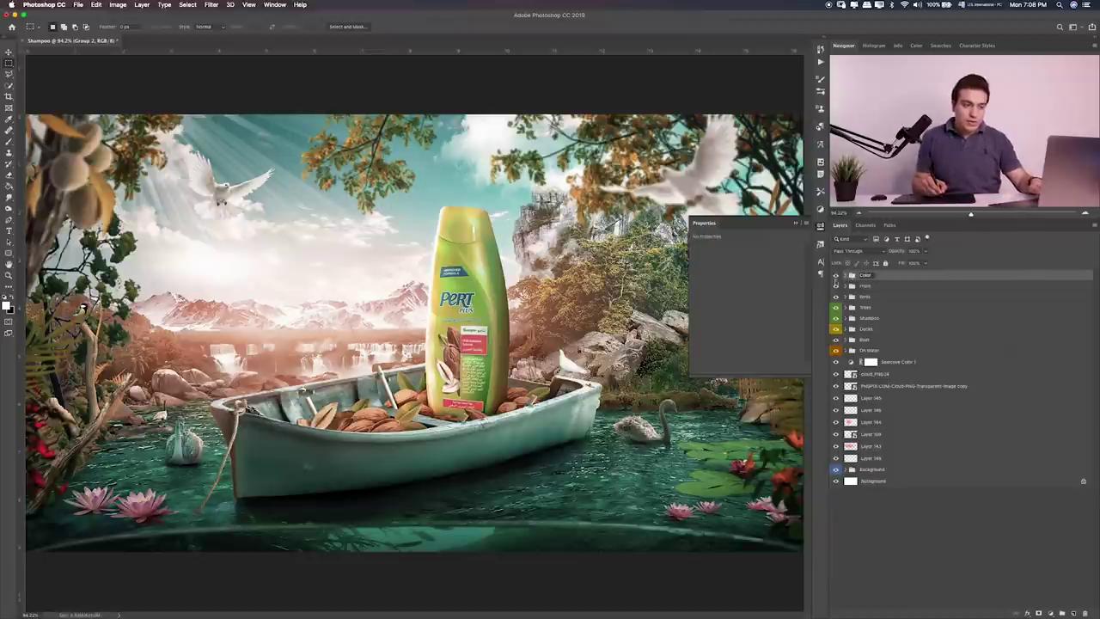
Step: Toggle the Color group's visibility to compare with and without grading, leaving it on
click(835, 277)
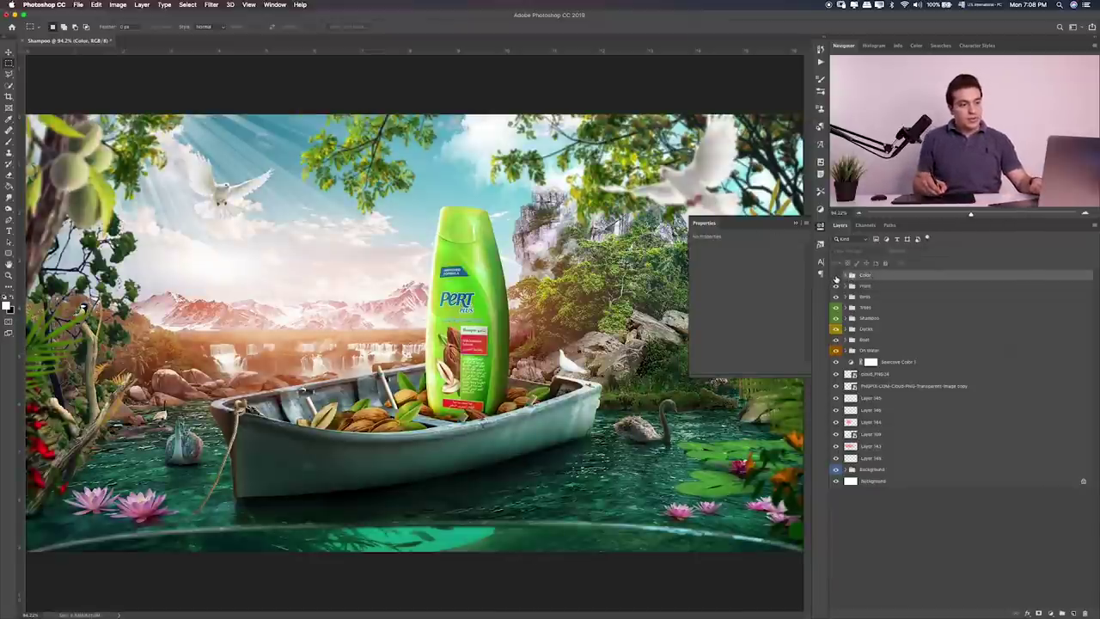
click(796, 225)
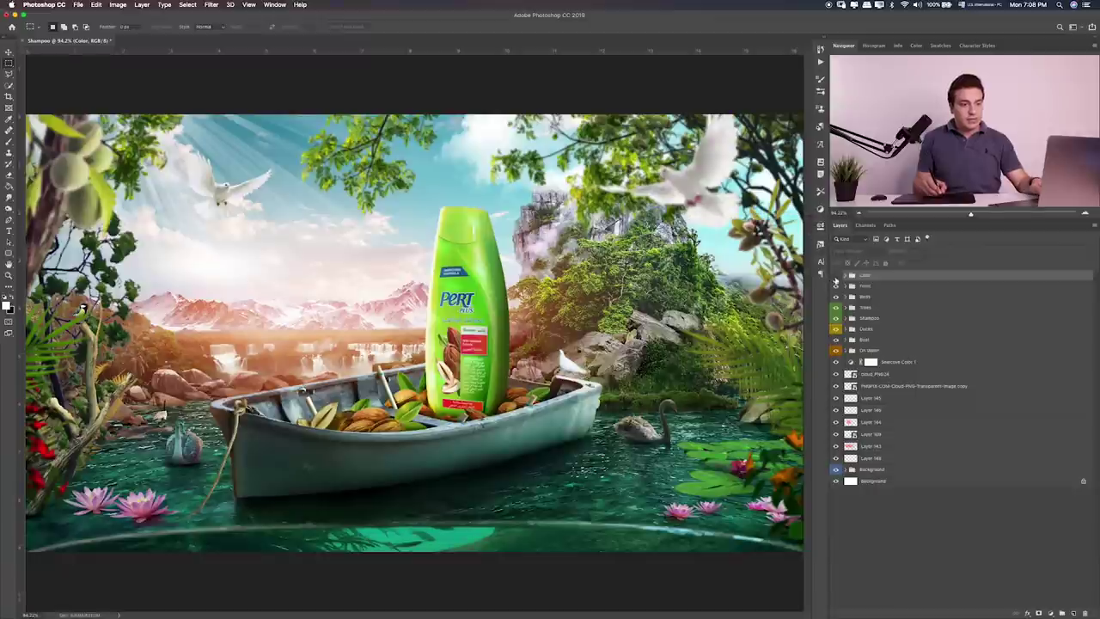
click(836, 276)
click(834, 276)
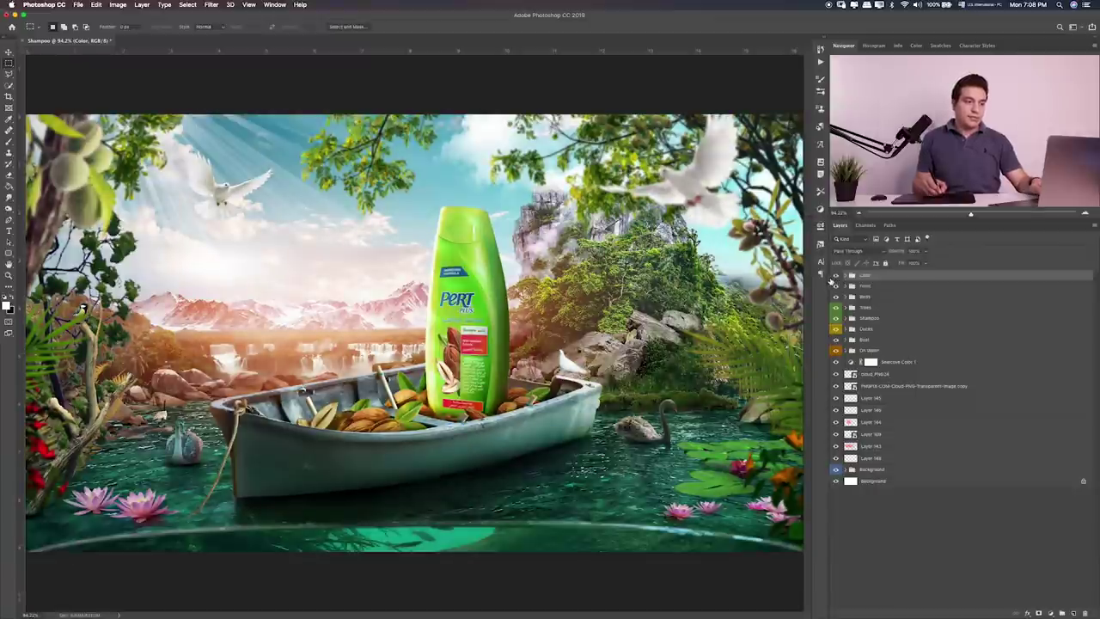
click(834, 276)
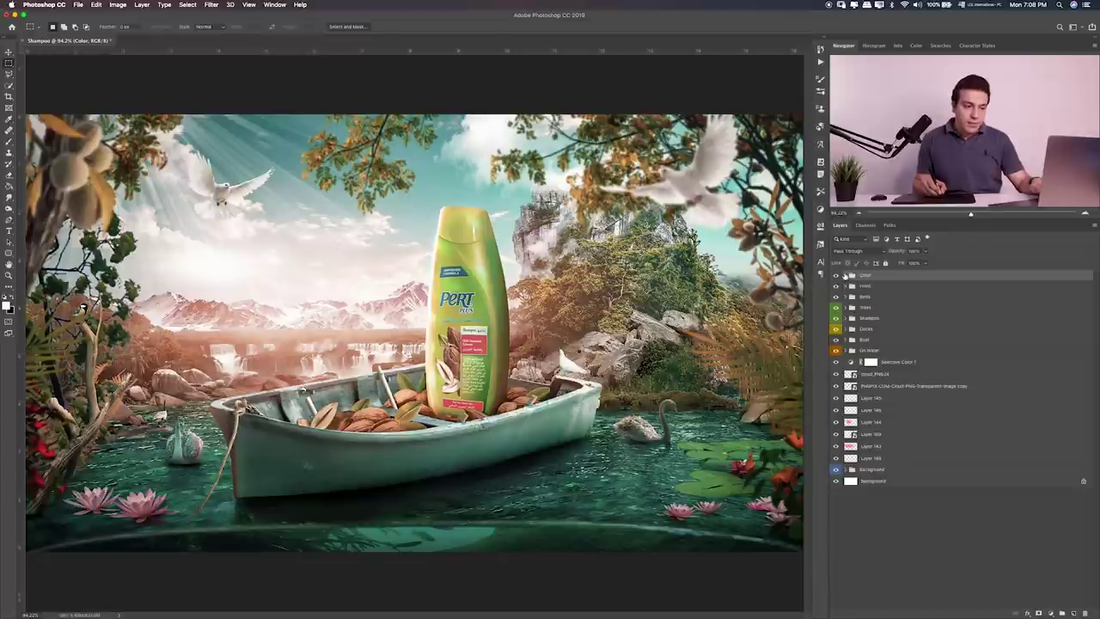
click(1052, 613)
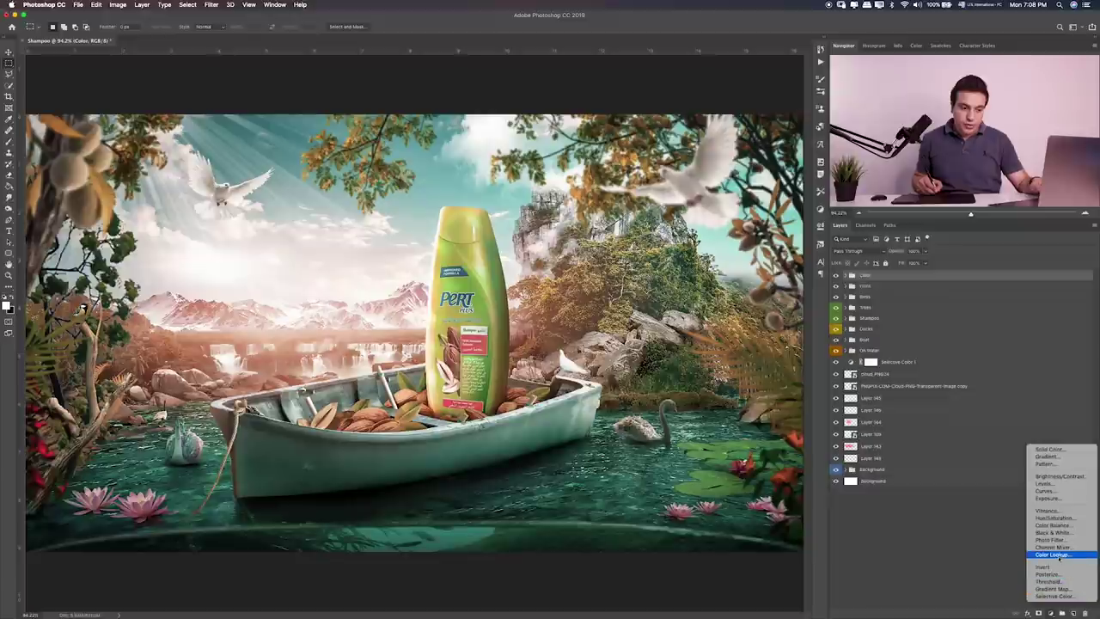
Step: Add a Color Lookup layer using TealOrangePlusContrast.3DL in Color blend mode
click(1052, 555)
click(752, 251)
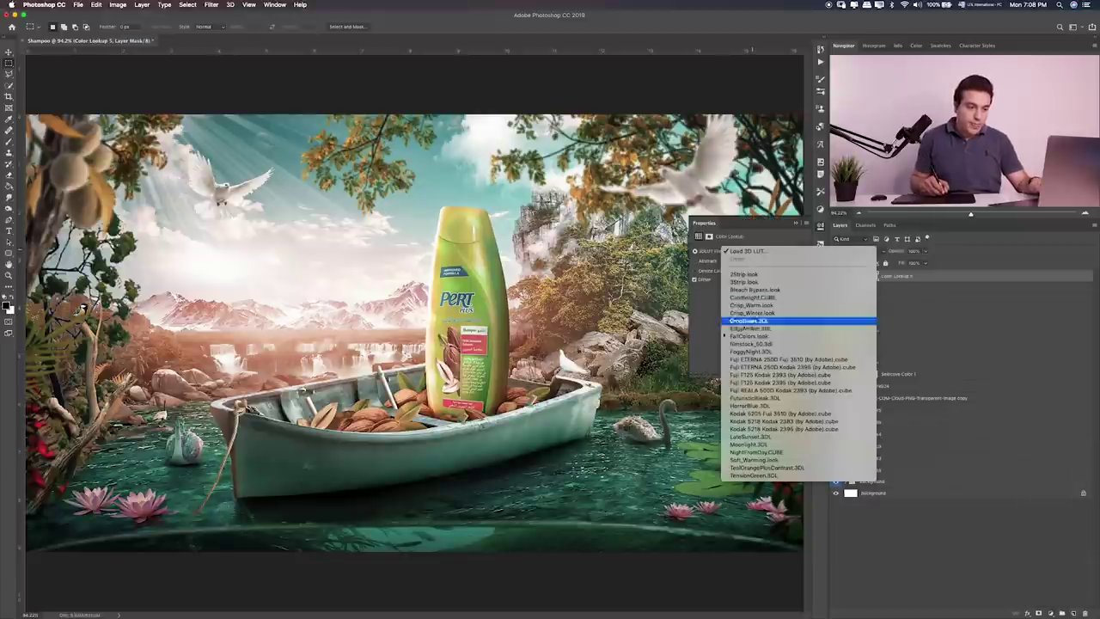
click(760, 468)
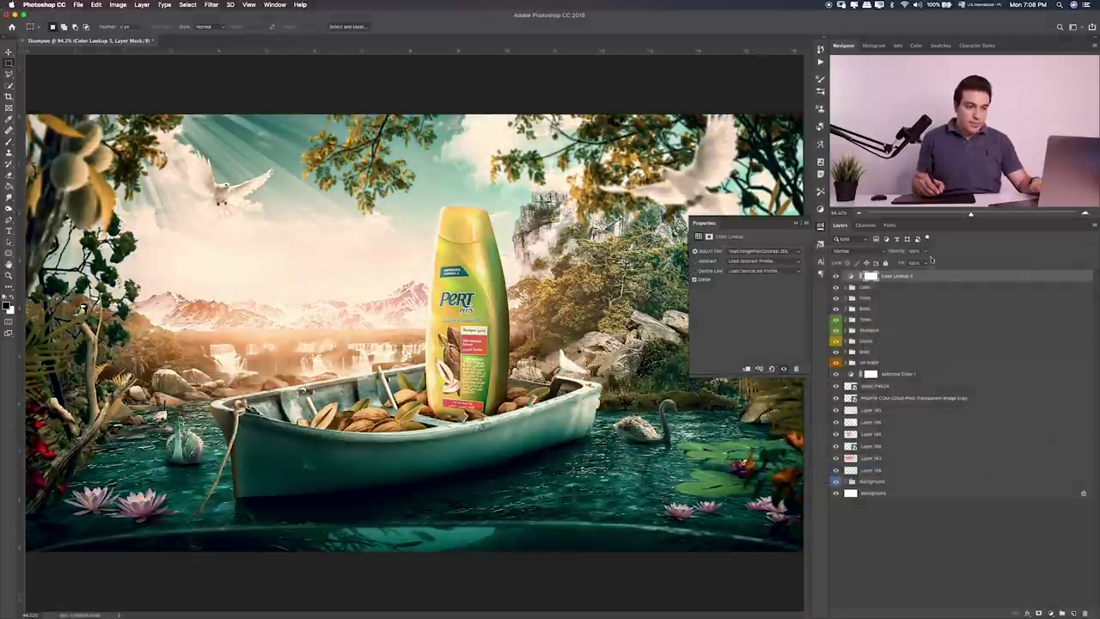
click(865, 252)
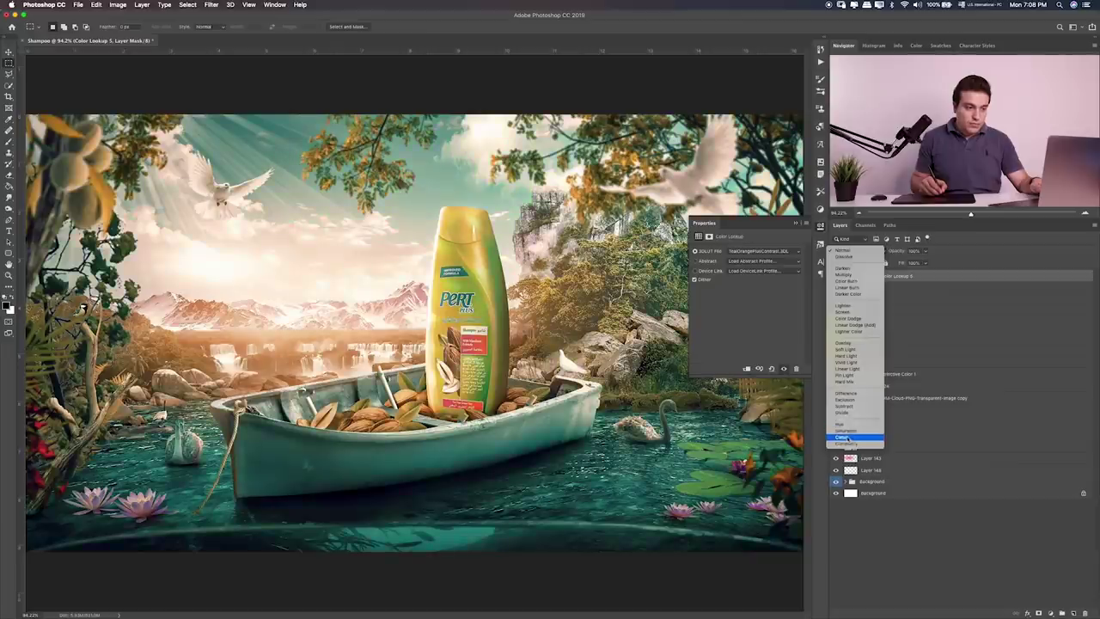
click(859, 436)
Step: Compare the teal-orange grade on and off, then lower its opacity
click(836, 276)
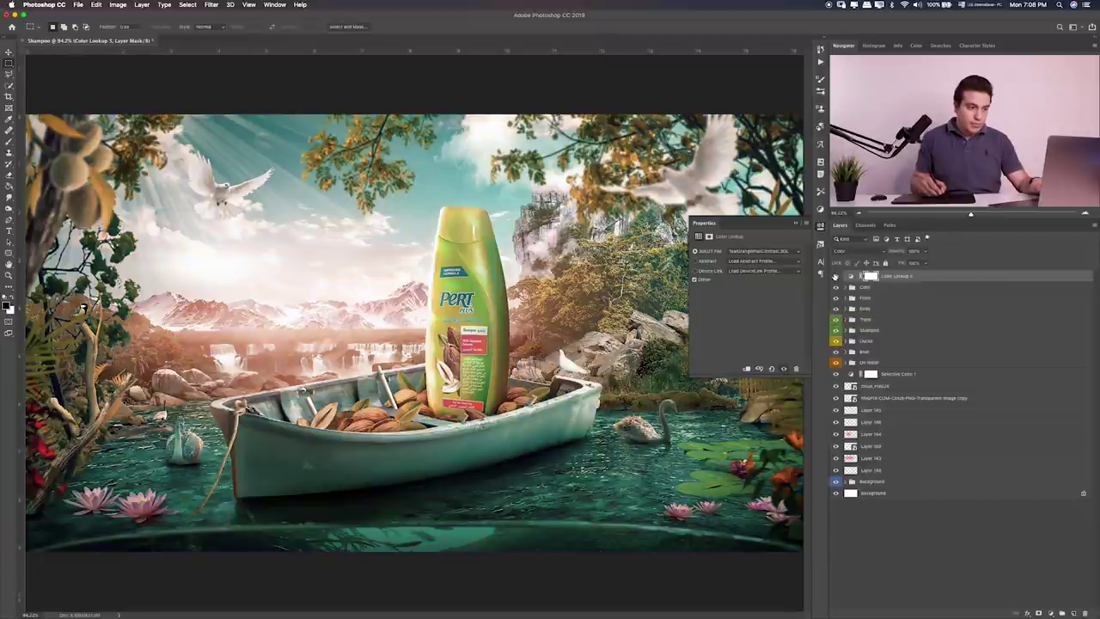
click(836, 276)
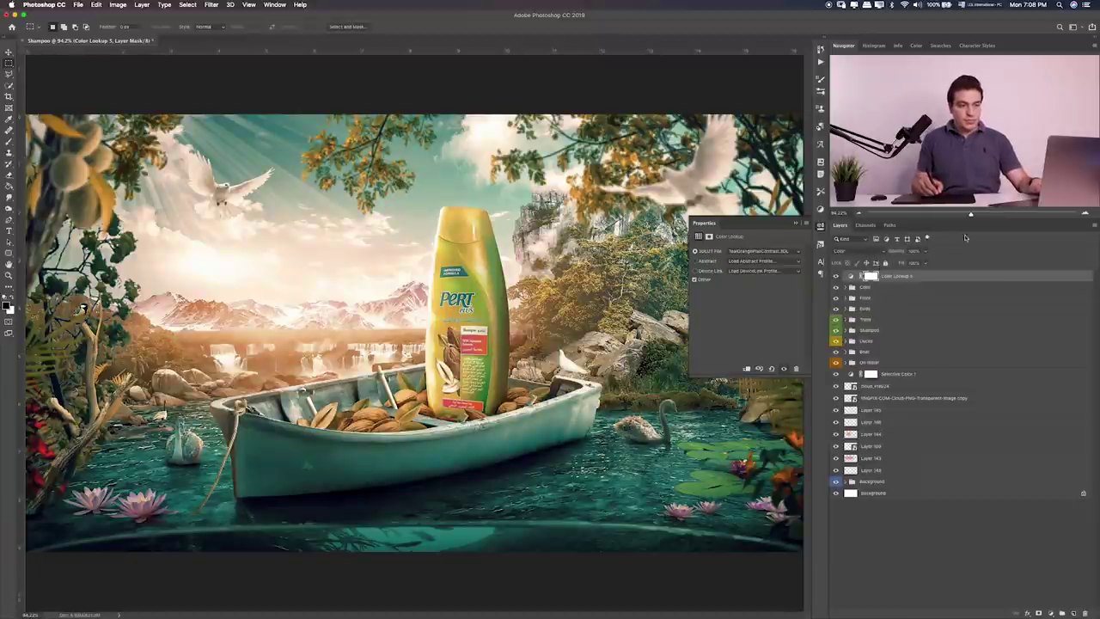
click(922, 252)
drag(920, 262, 910, 262)
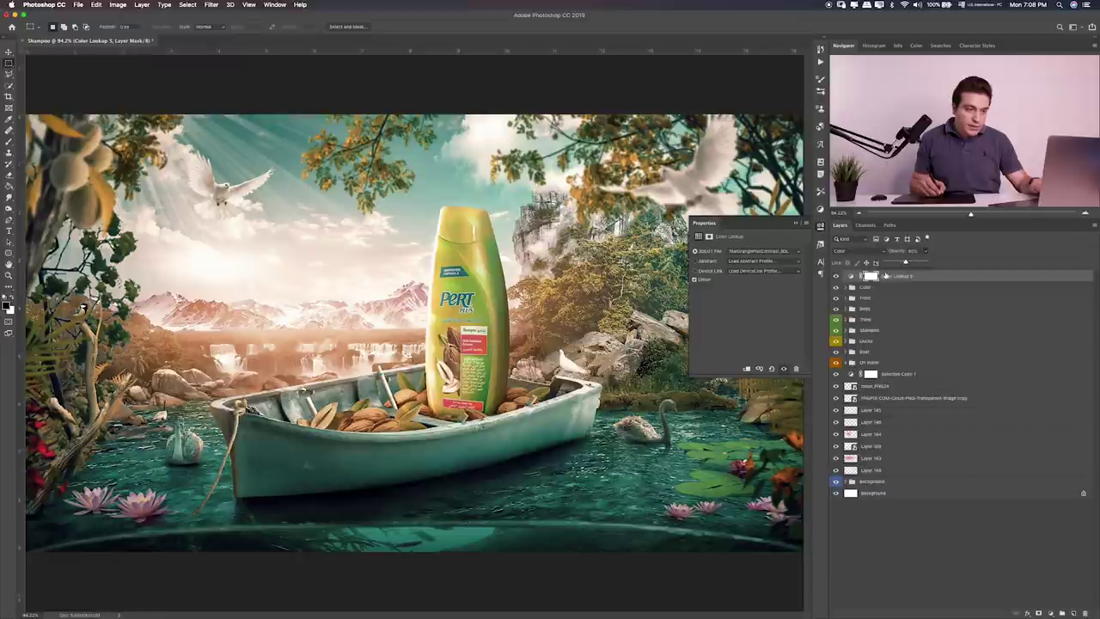
click(836, 280)
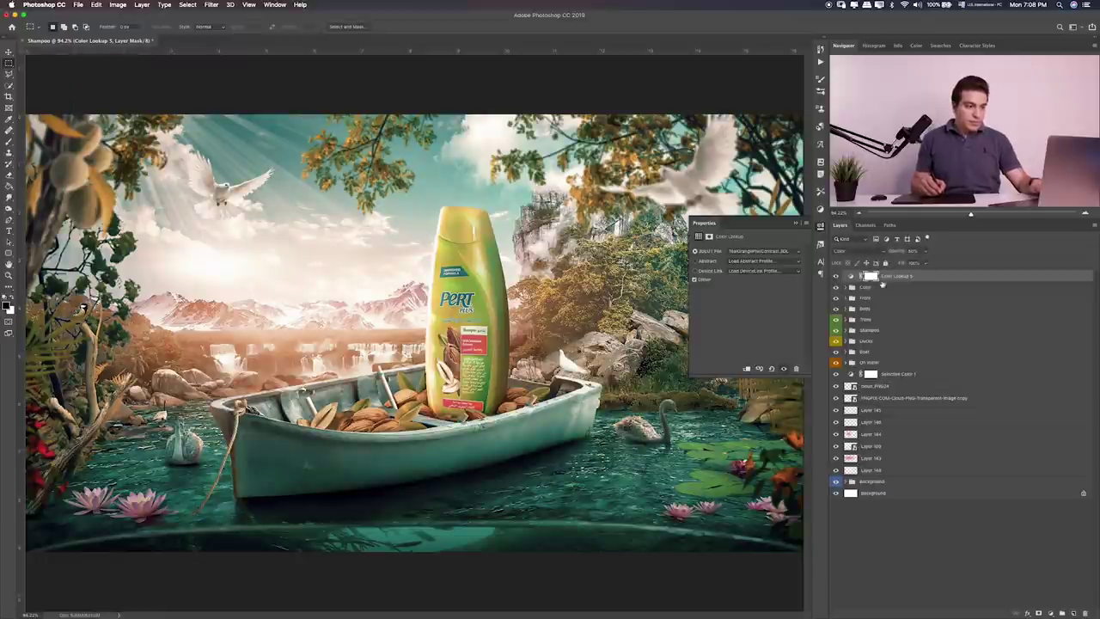
click(1050, 613)
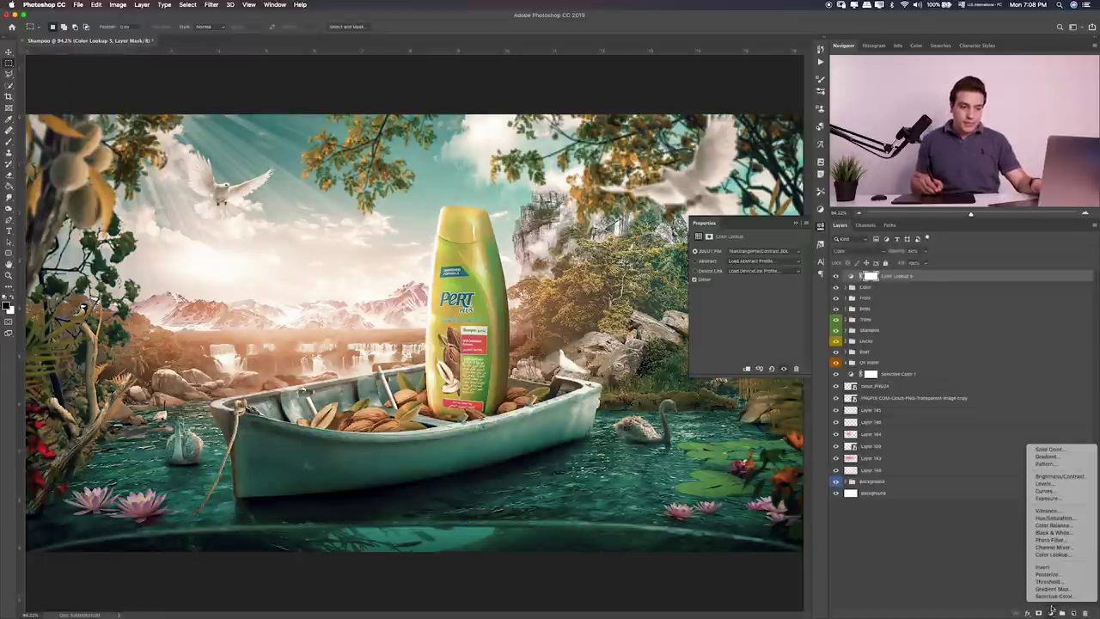
Step: Add a second Color Lookup layer using TensionGreen.3DL in Color mode, then expand the Color group
click(1050, 554)
click(775, 254)
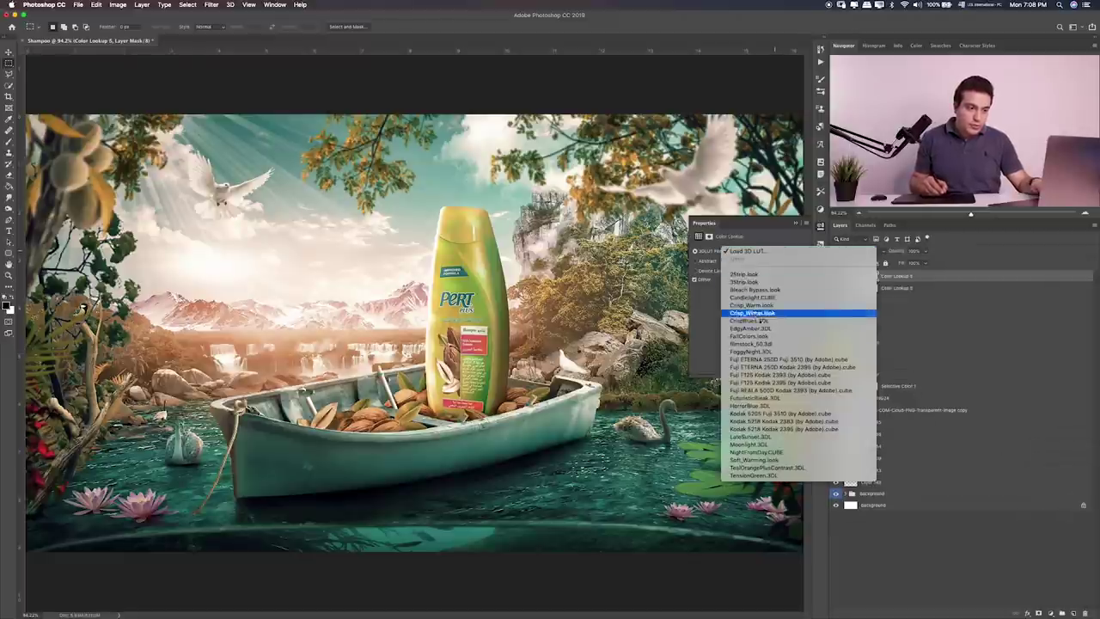
click(800, 473)
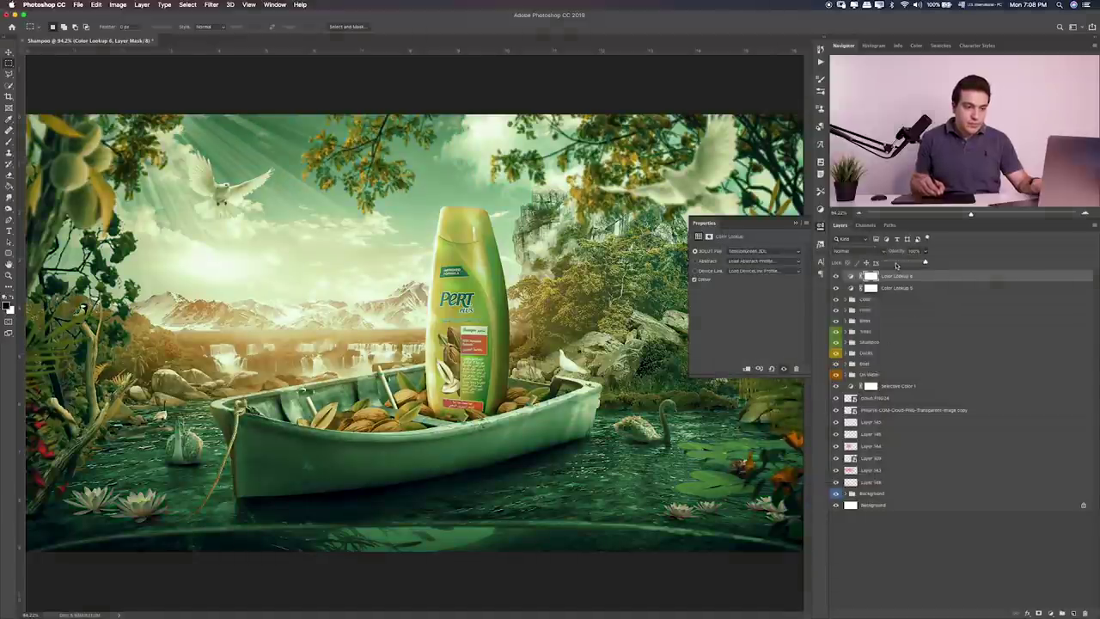
click(855, 250)
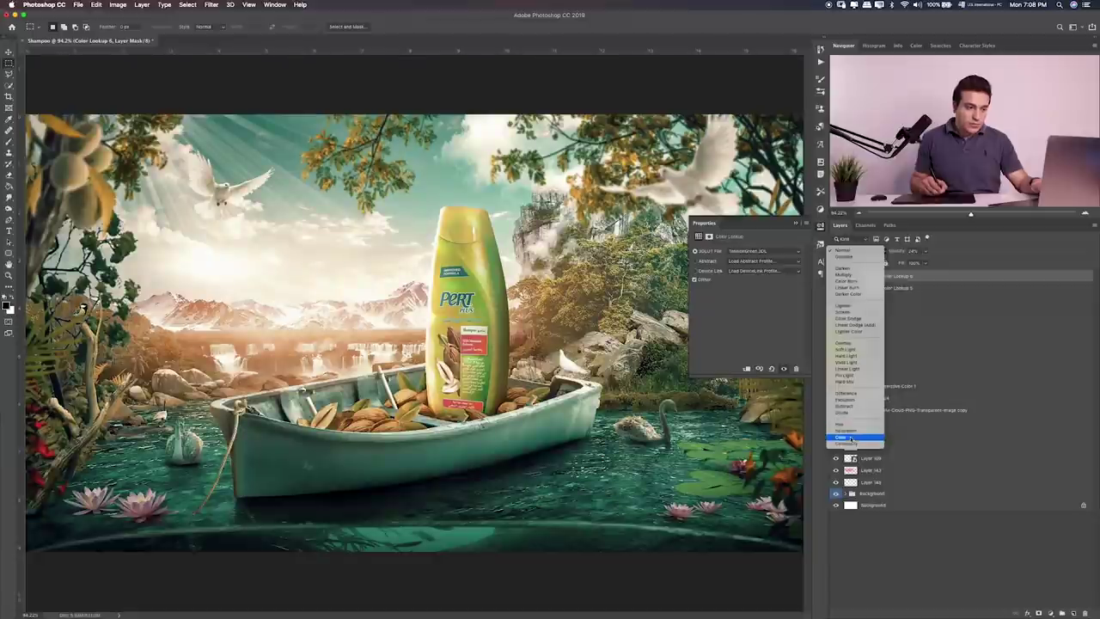
click(850, 438)
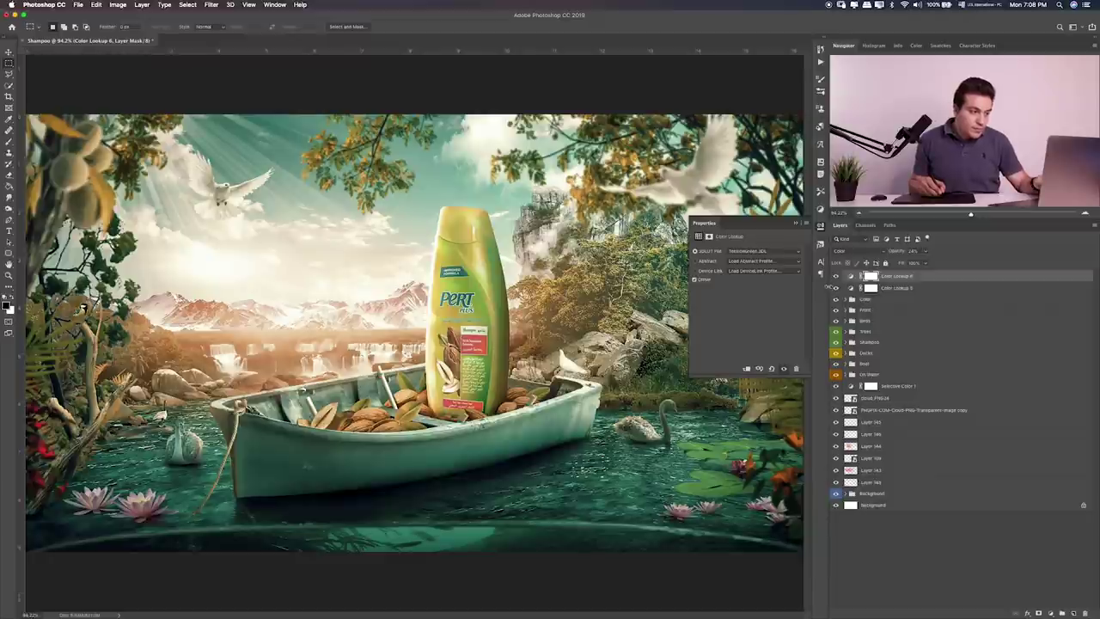
click(851, 299)
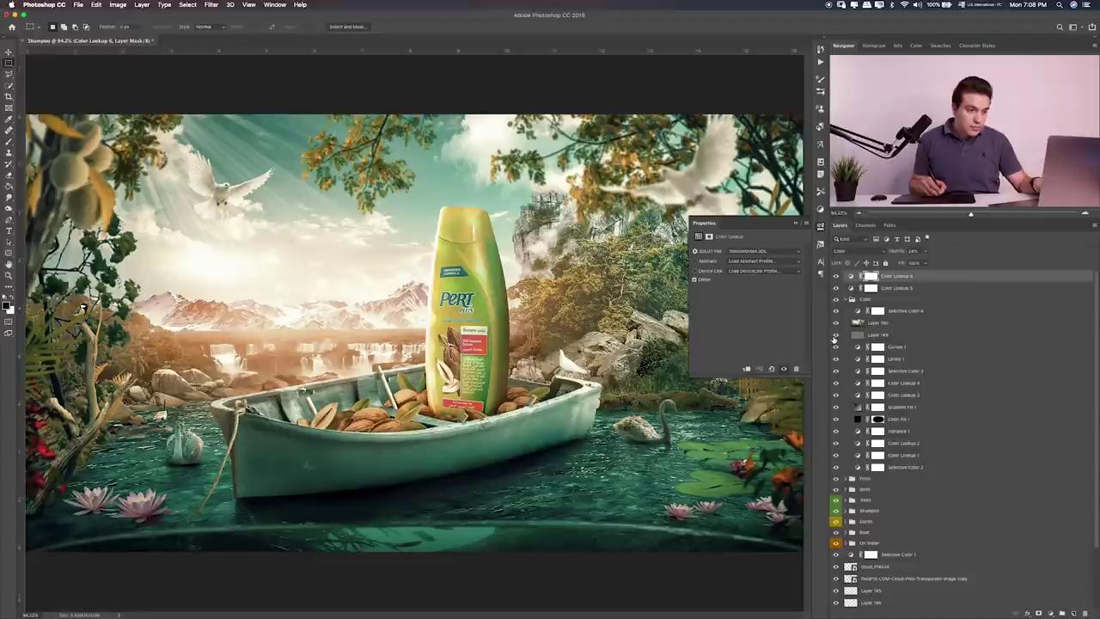
click(836, 336)
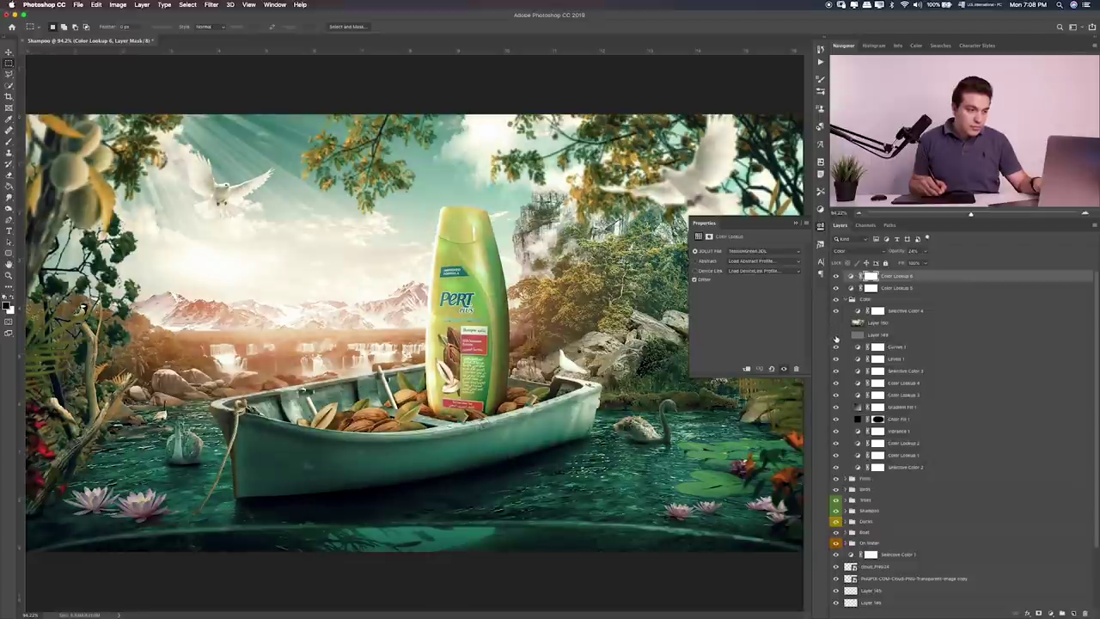
Step: Toggle the Color group on and off to compare the grading
click(836, 334)
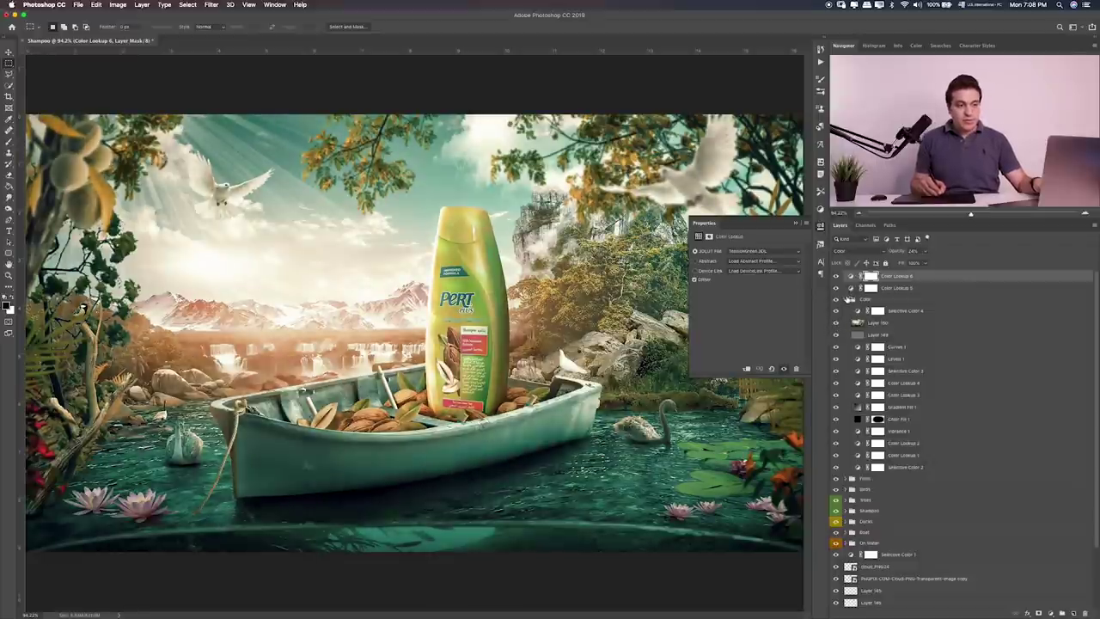
click(851, 299)
click(837, 298)
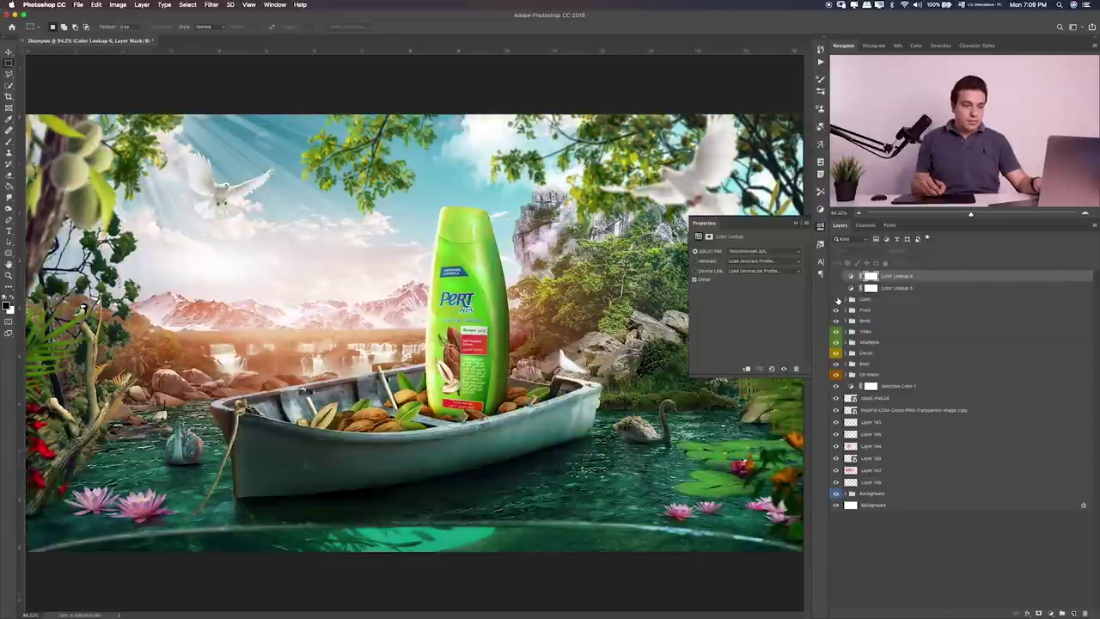
click(837, 298)
click(851, 299)
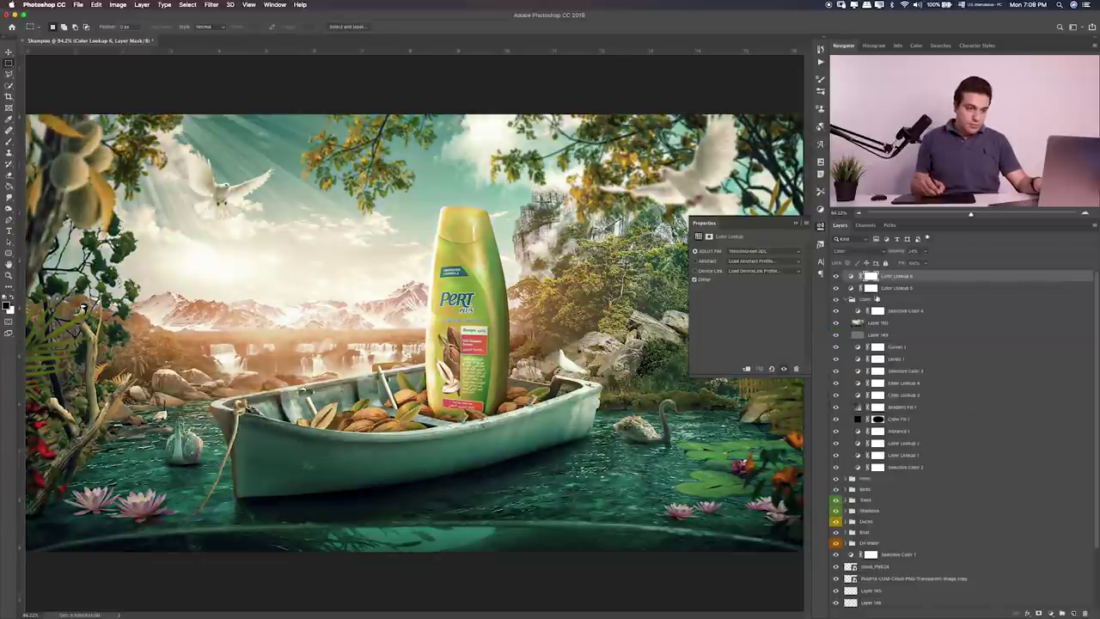
Step: Move Color Lookup 5 and 6 into the Color group and stamp visible layers to a new top layer
shift+click(903, 289)
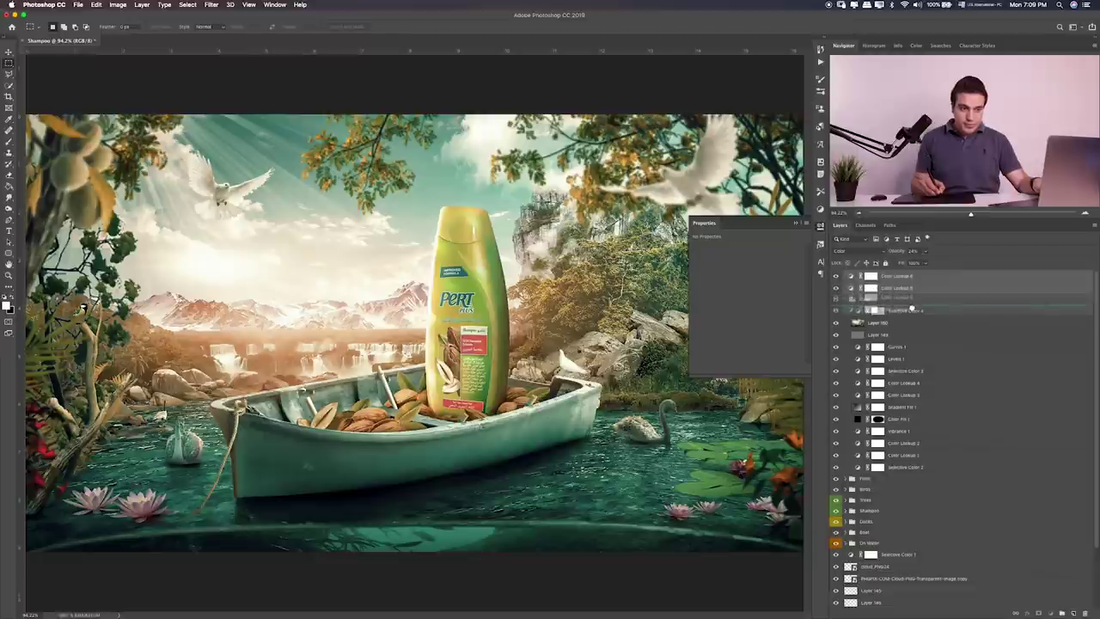
drag(902, 288, 846, 314)
click(849, 275)
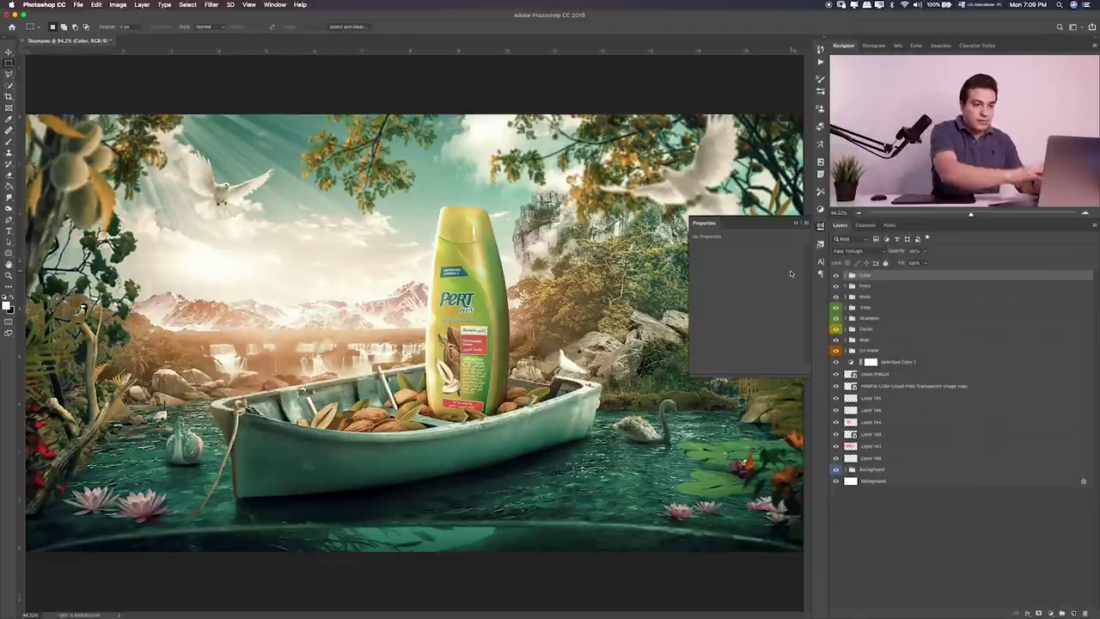
key(ctrl+shift+alt+n)
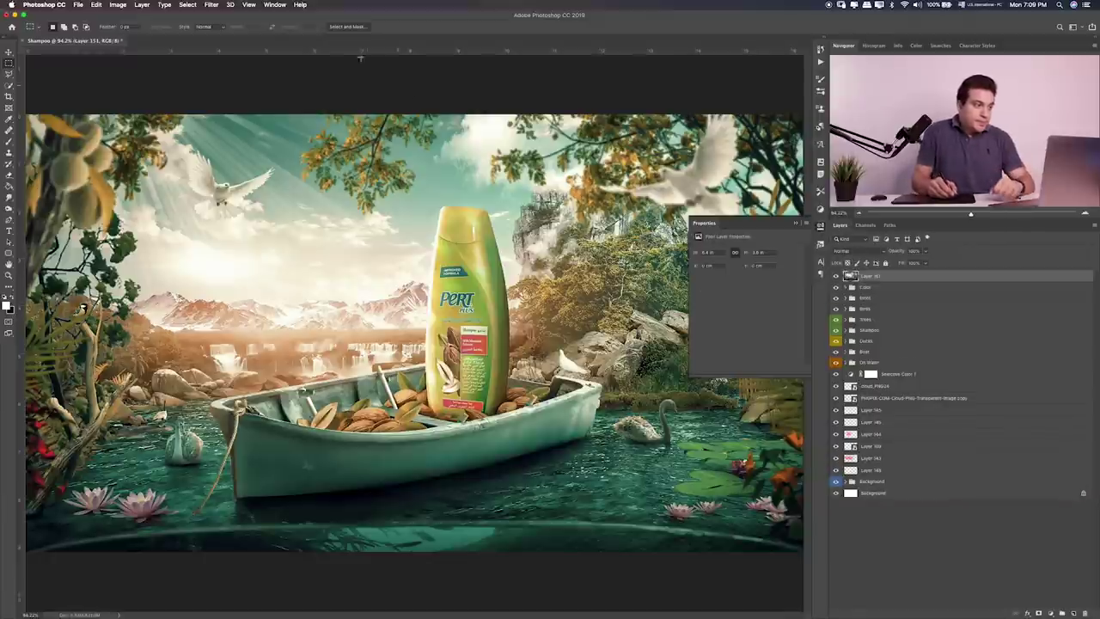
Step: Open Camera Raw on Layer 151, raising contrast slightly and darkening the blacks
click(211, 4)
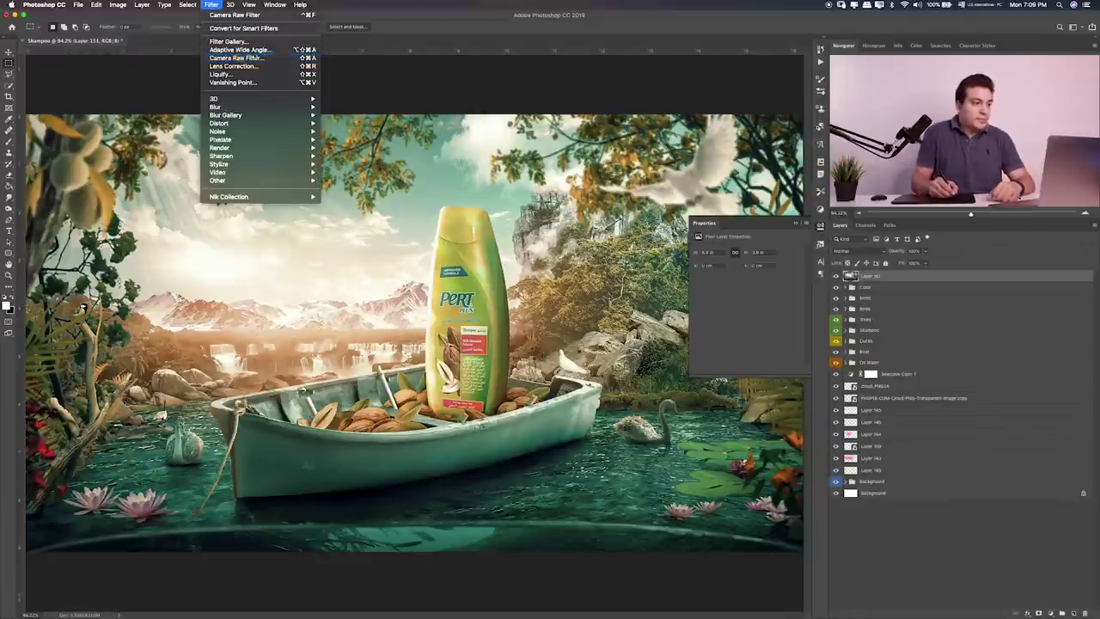
click(236, 57)
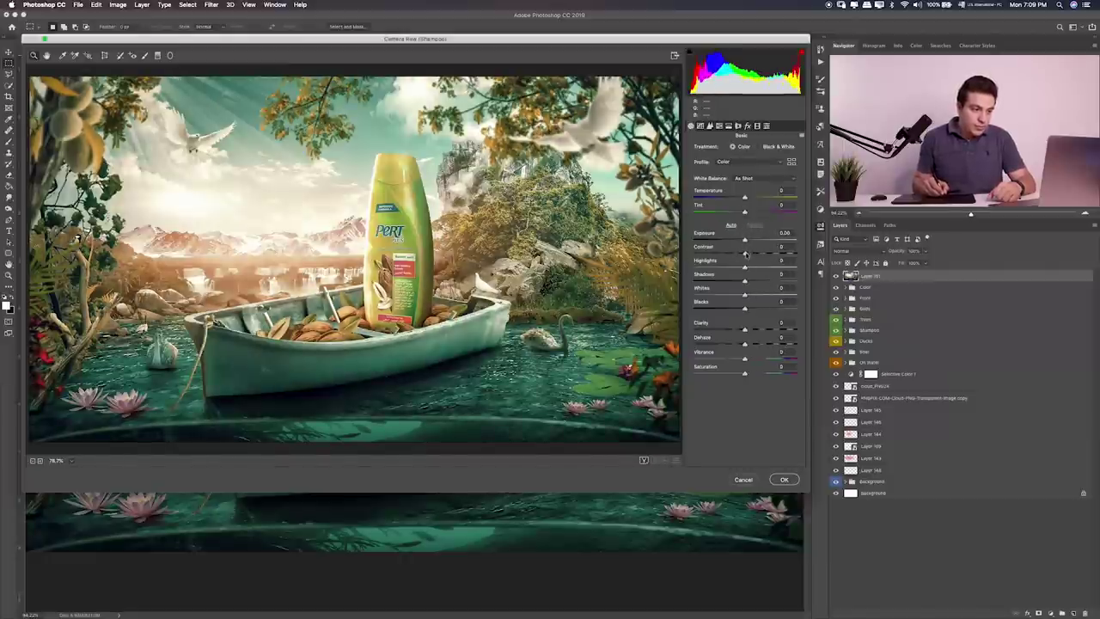
drag(745, 253, 755, 255)
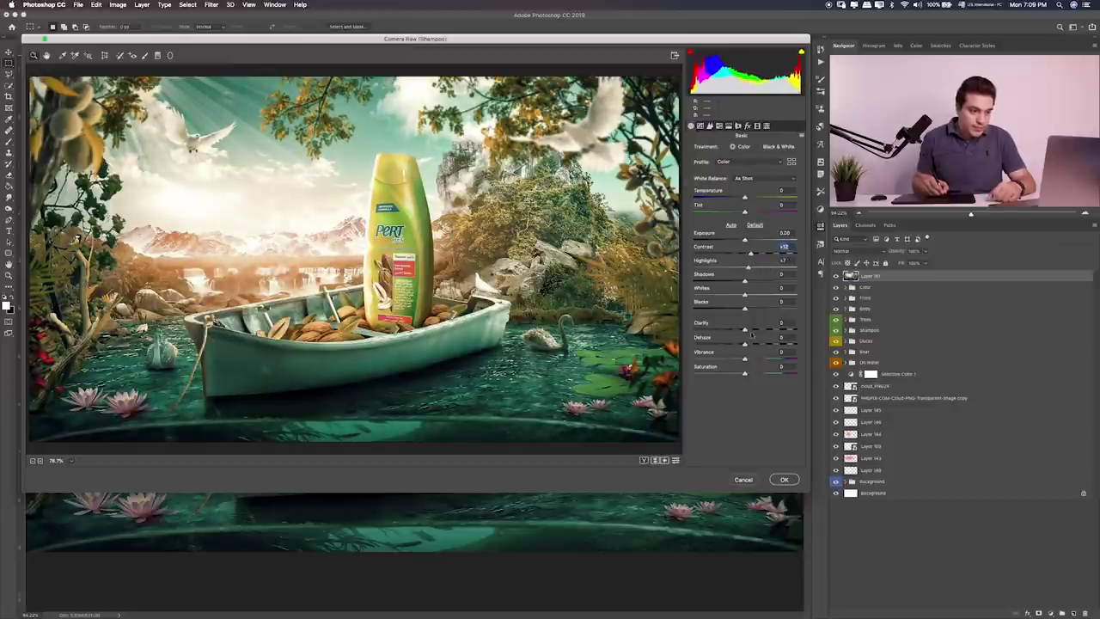
mouse_move(747, 308)
mouse_down()
mouse_move(735, 296)
mouse_move(763, 281)
mouse_move(748, 282)
mouse_up()
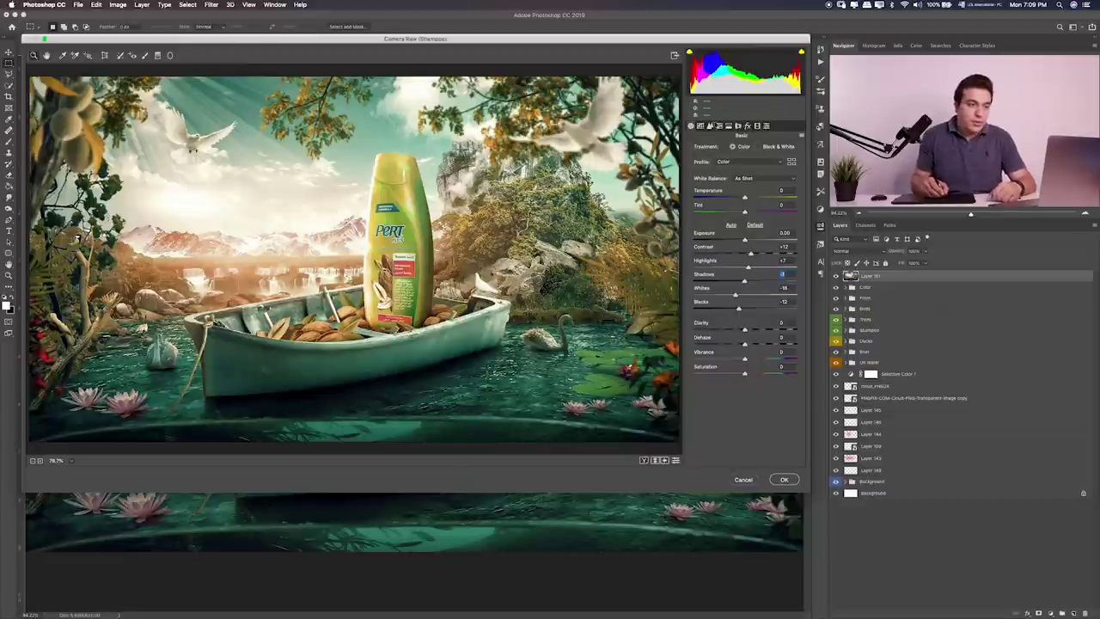
Step: Add a post-crop vignette, shift the yellows hue to -19, and apply the Camera Raw grade
click(710, 127)
click(729, 127)
click(748, 126)
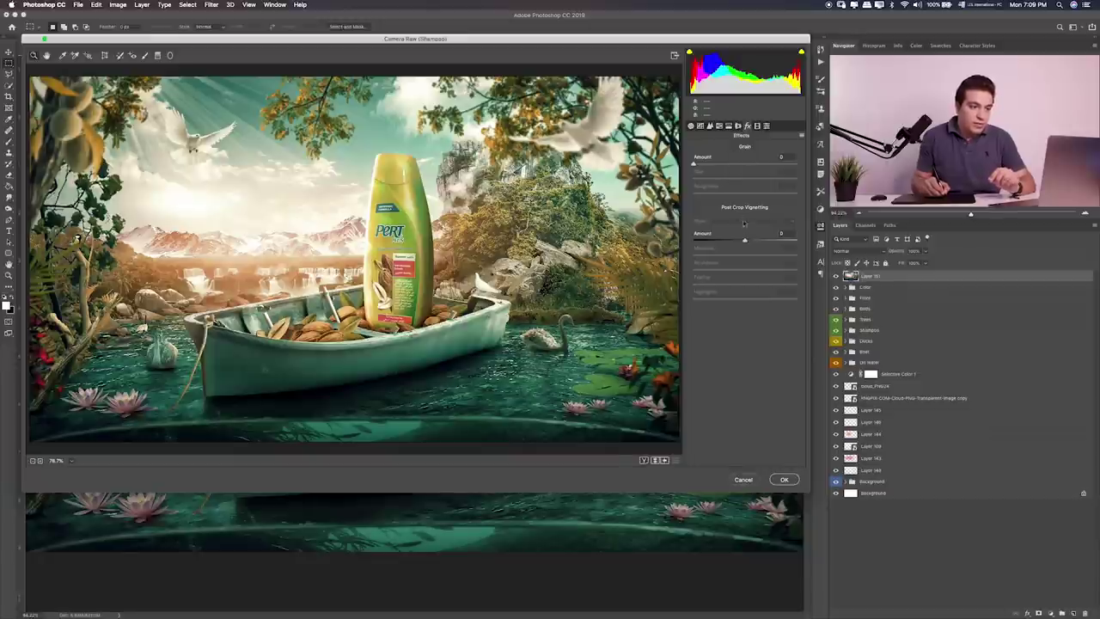
drag(745, 242, 747, 236)
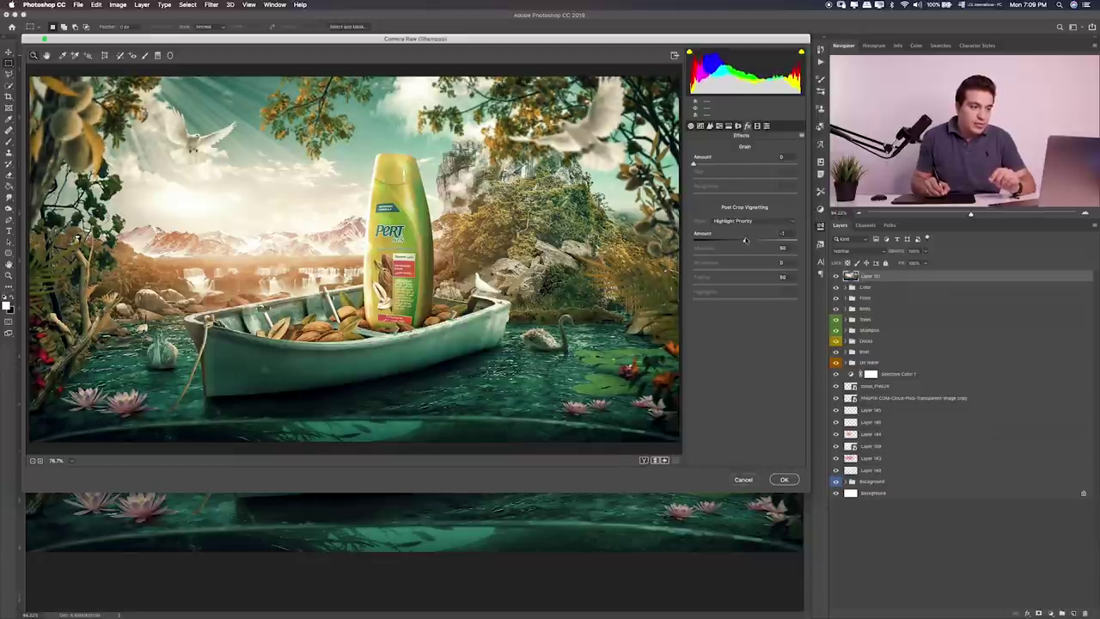
click(728, 127)
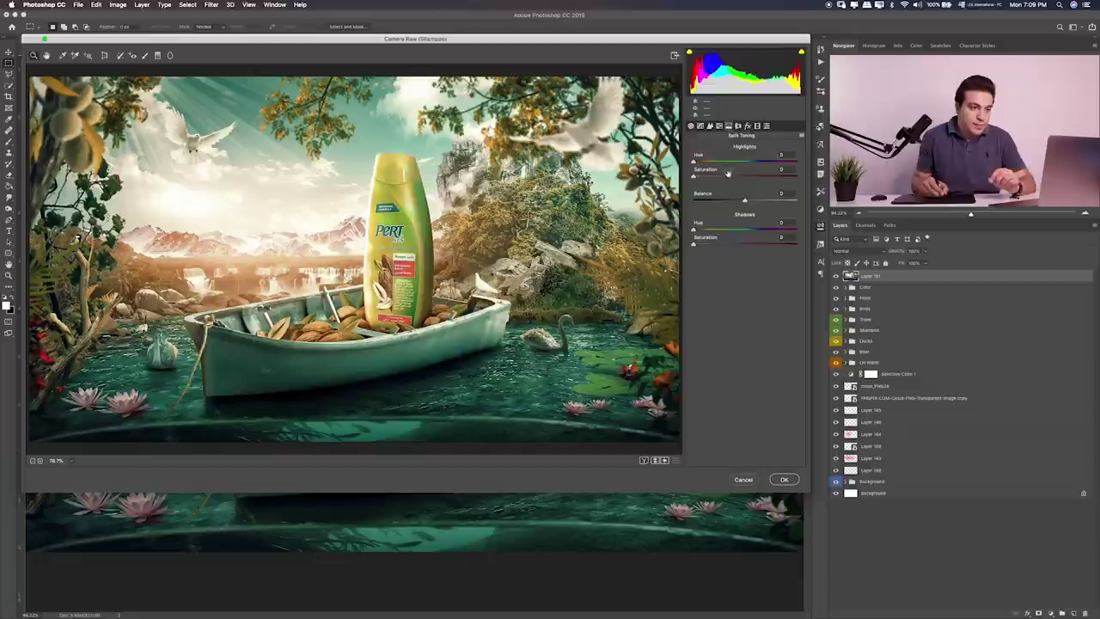
click(718, 127)
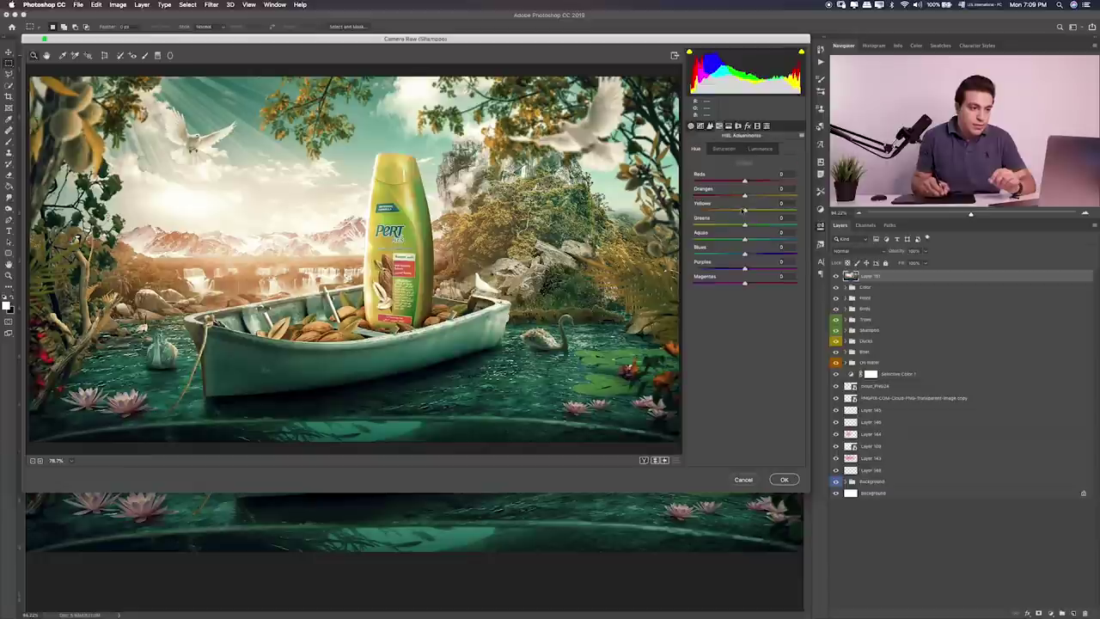
mouse_move(734, 211)
mouse_down()
mouse_move(758, 196)
mouse_move(732, 197)
mouse_up()
click(725, 150)
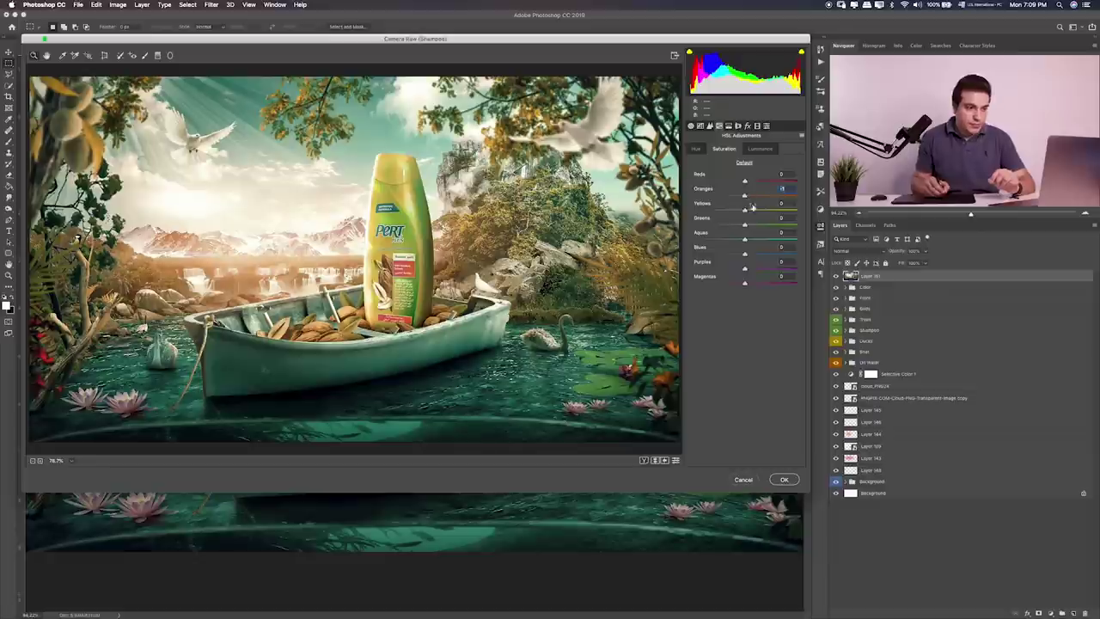
click(784, 480)
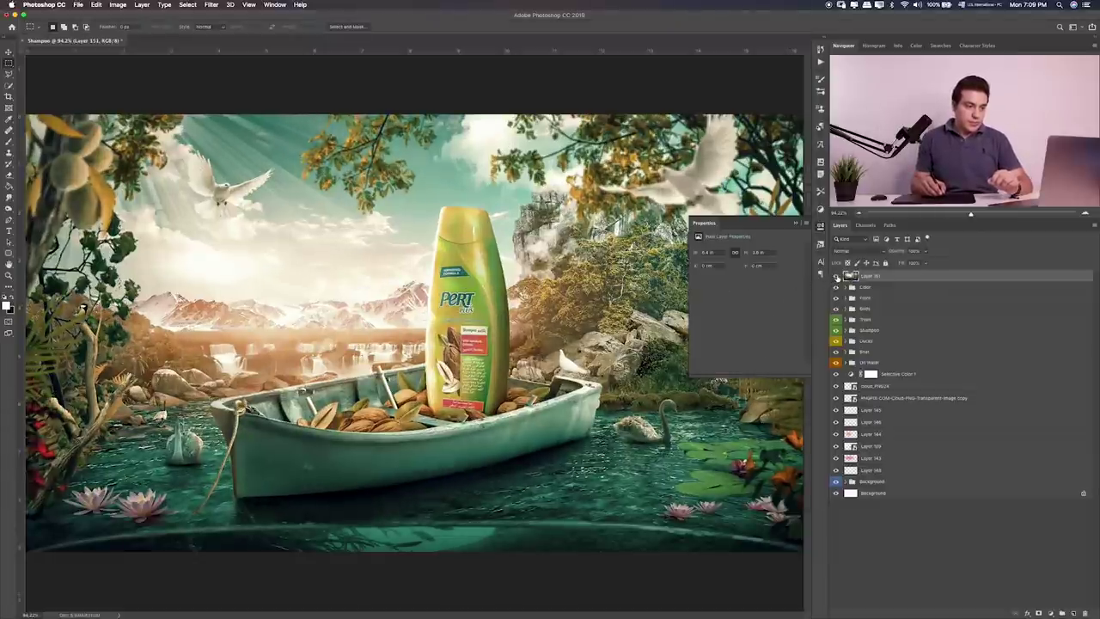
Step: Open the finished layout Untitled-1.psd in Photoshop from the file browser
click(794, 225)
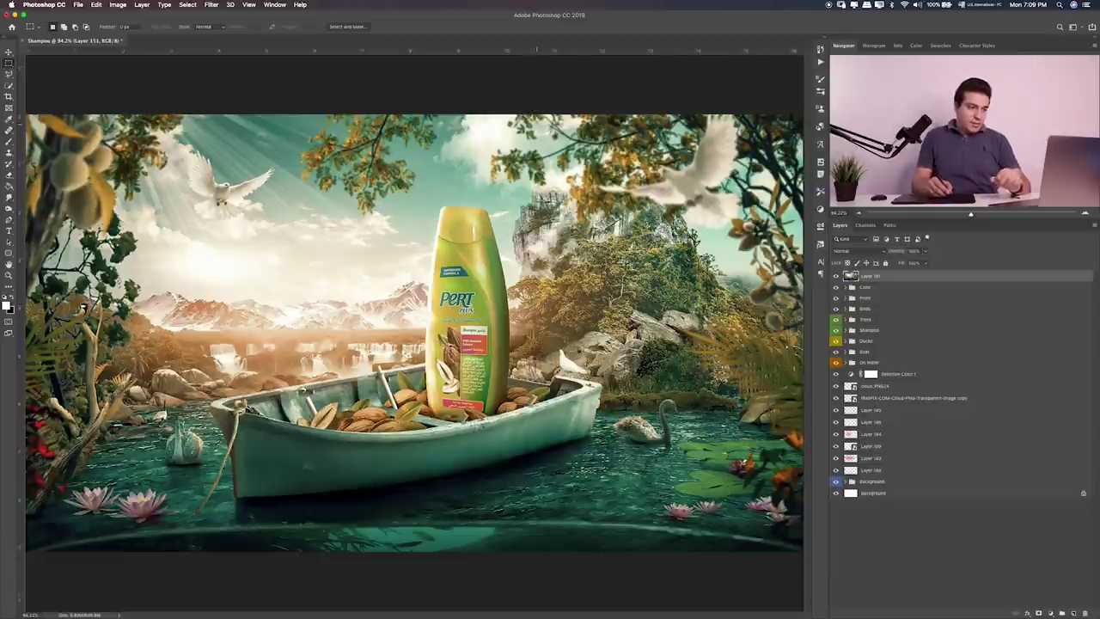
key(super+Tab)
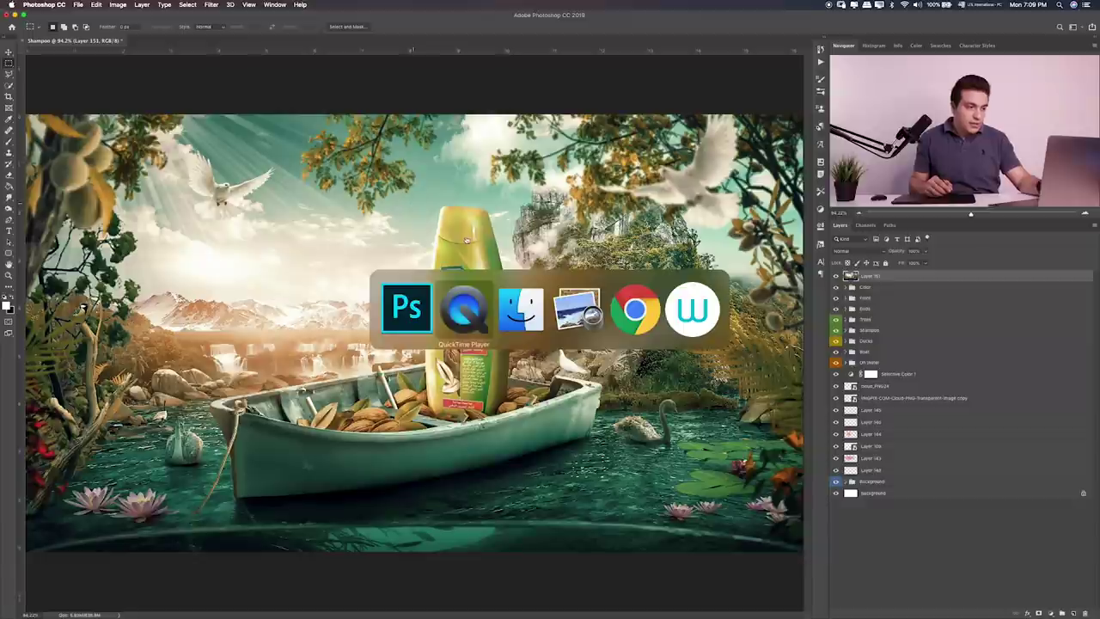
key(super+Tab)
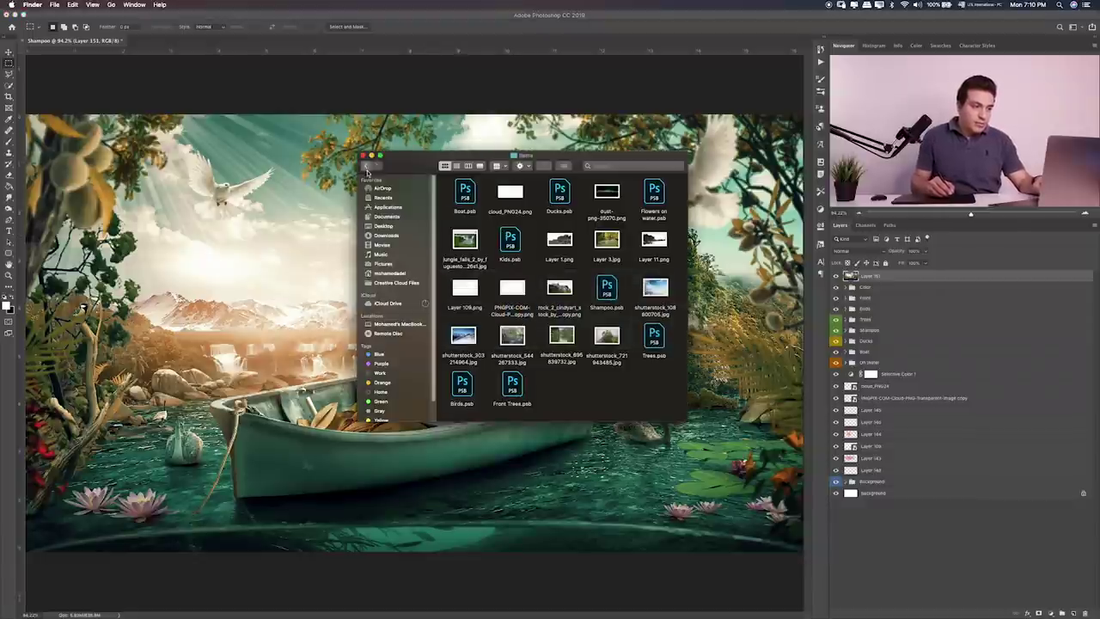
click(383, 226)
click(563, 193)
key(super+Tab)
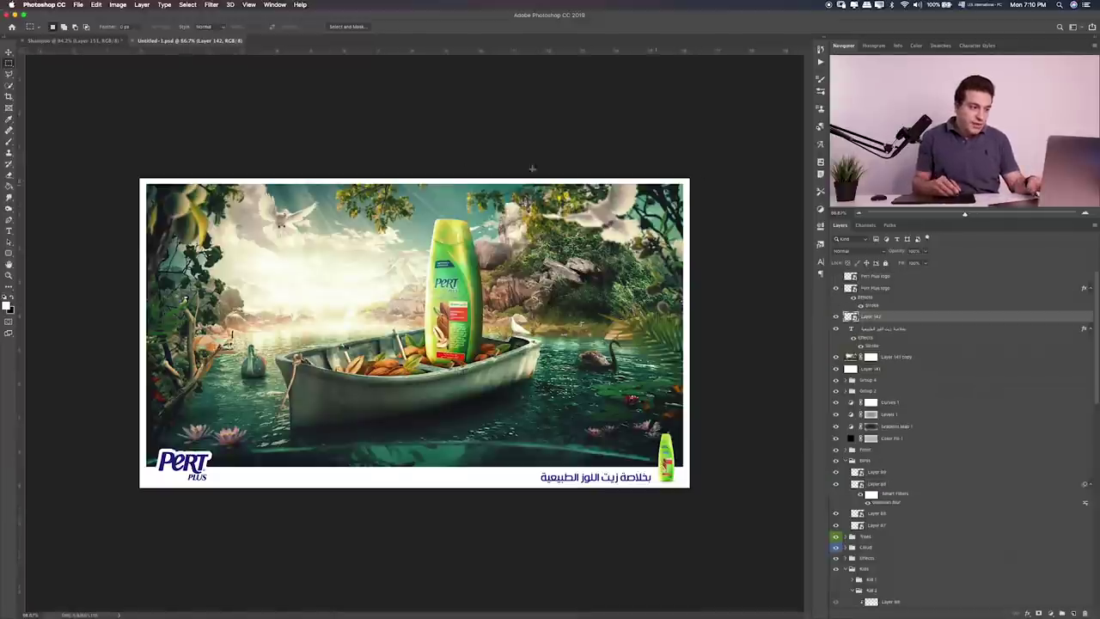
Step: Drag the Pert Plus logo, bottle and tagline layers into the Shampoo document
click(892, 290)
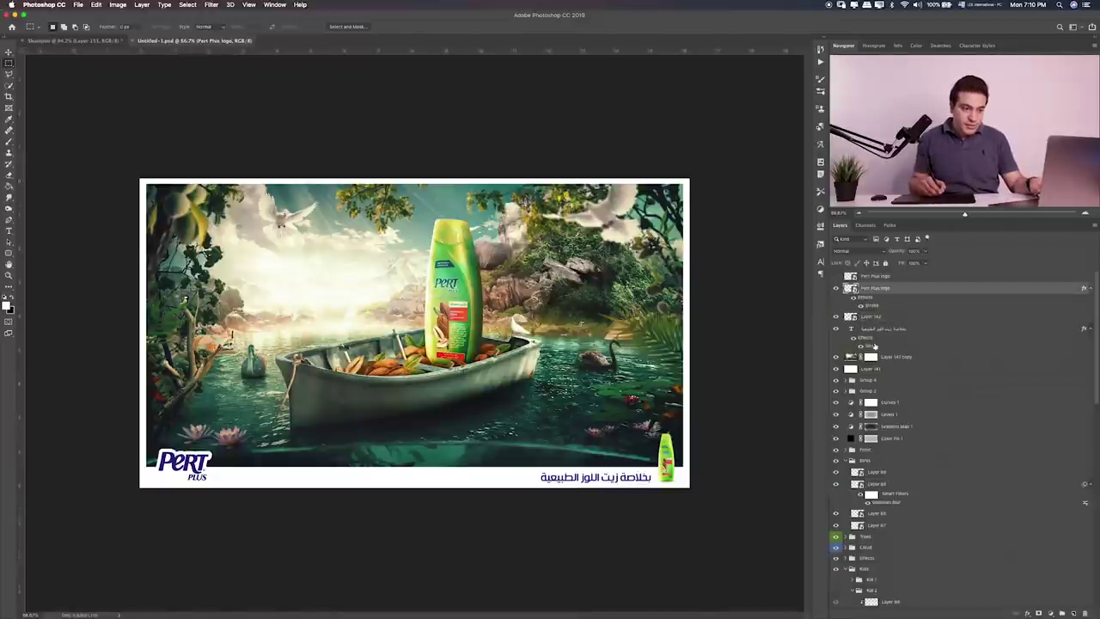
shift+click(896, 330)
key(v)
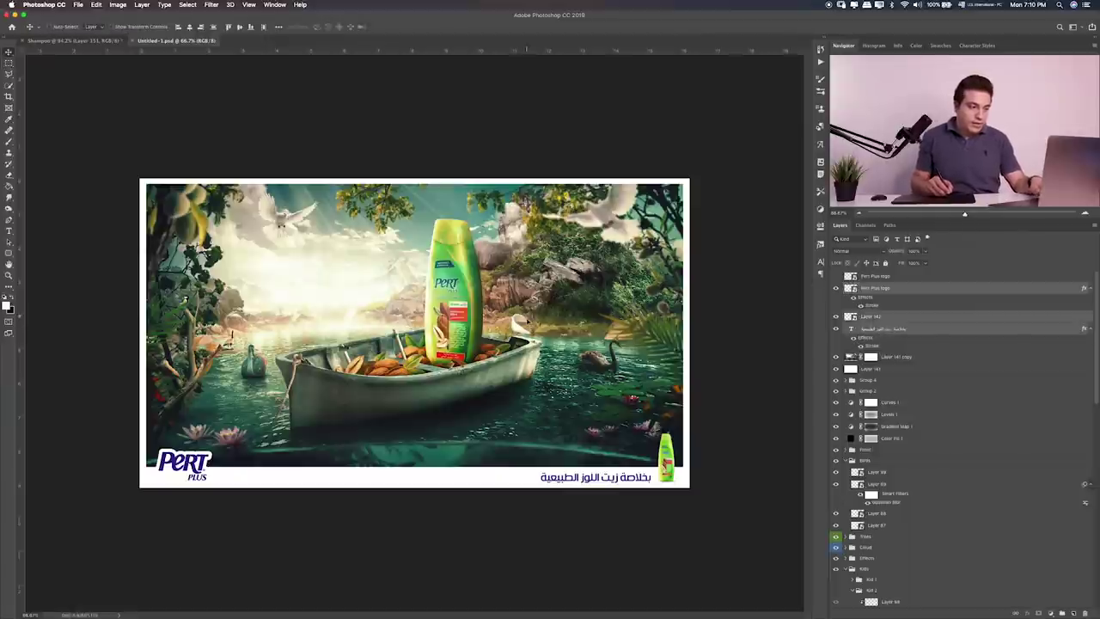
drag(520, 49, 110, 41)
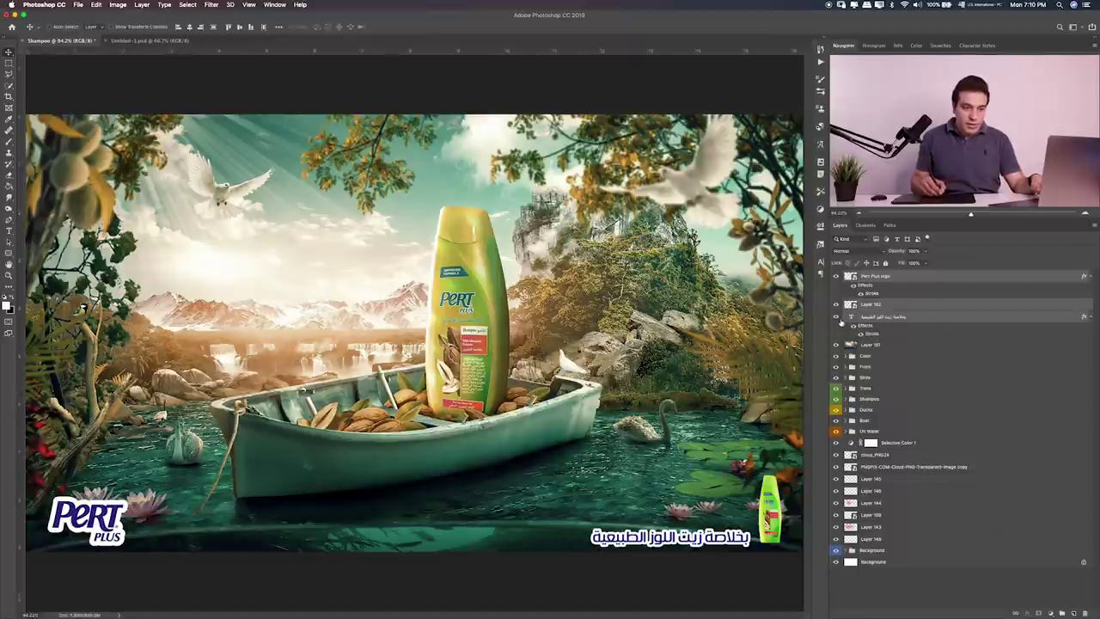
Step: Hide the logo, bottle and tagline, and fill a new layer above Layer 151 with white
drag(840, 321, 836, 276)
click(851, 347)
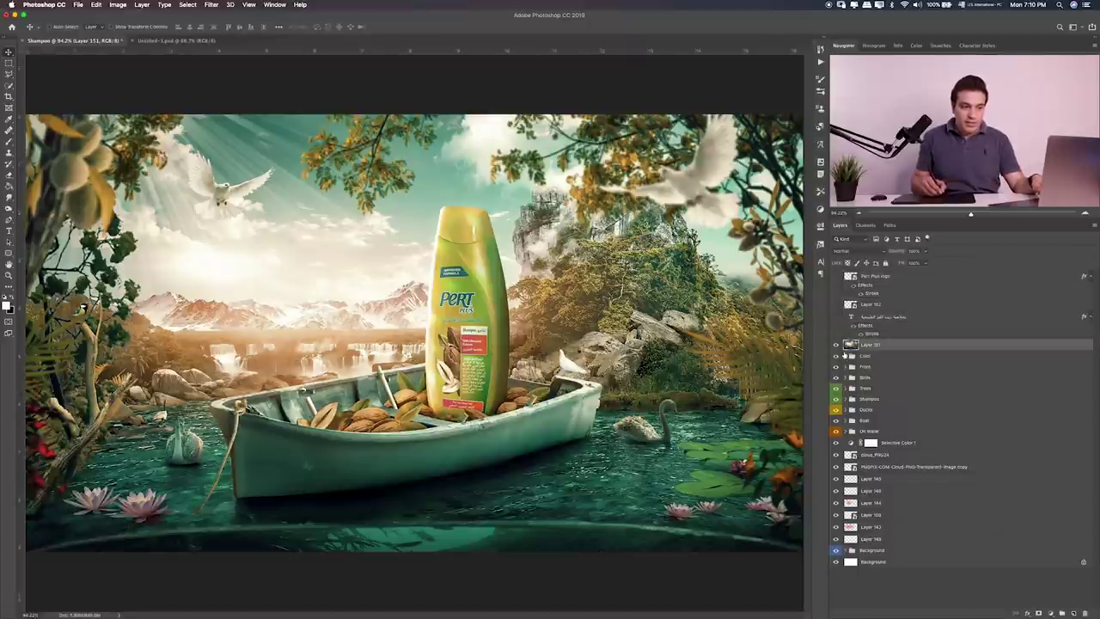
click(1073, 613)
key(g)
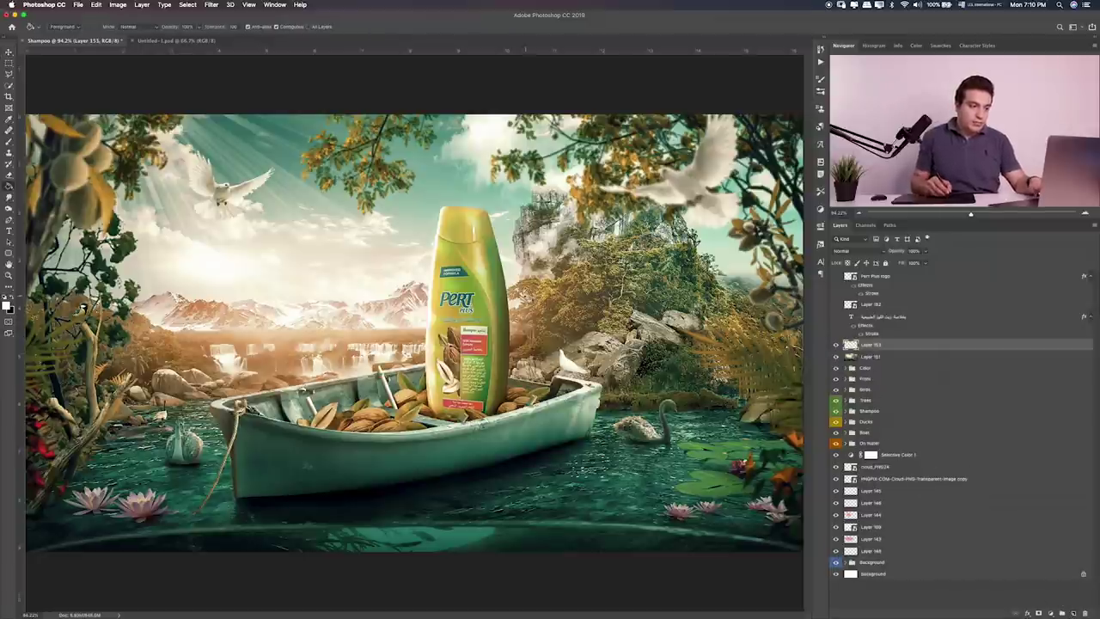
click(516, 356)
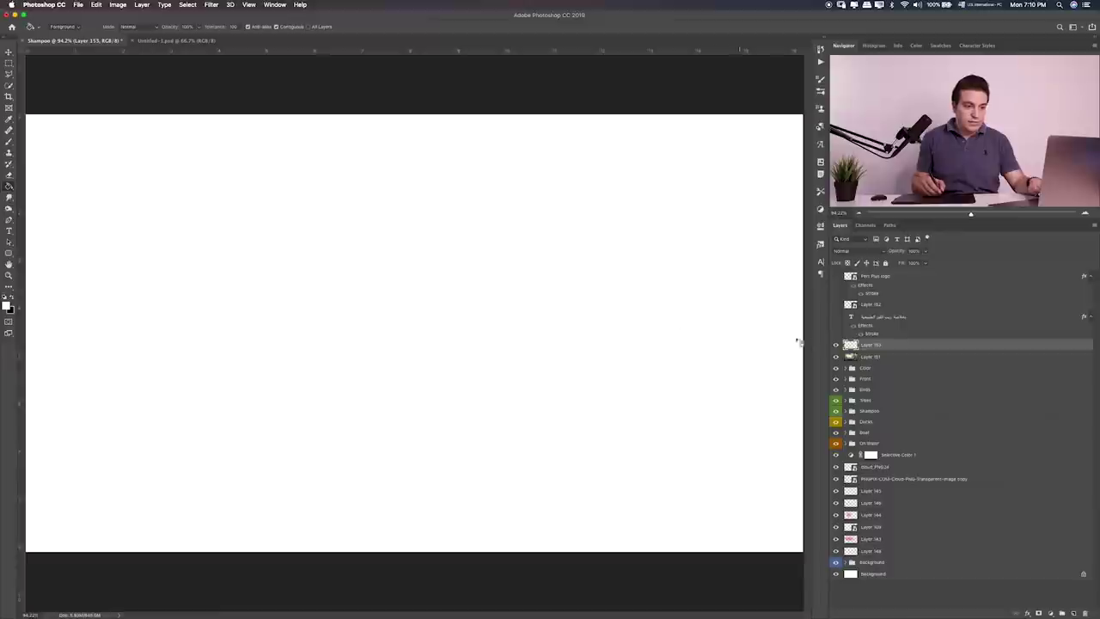
Step: Duplicate Layer 151 above the white layer and scale it to about 97% for a thin border
click(869, 357)
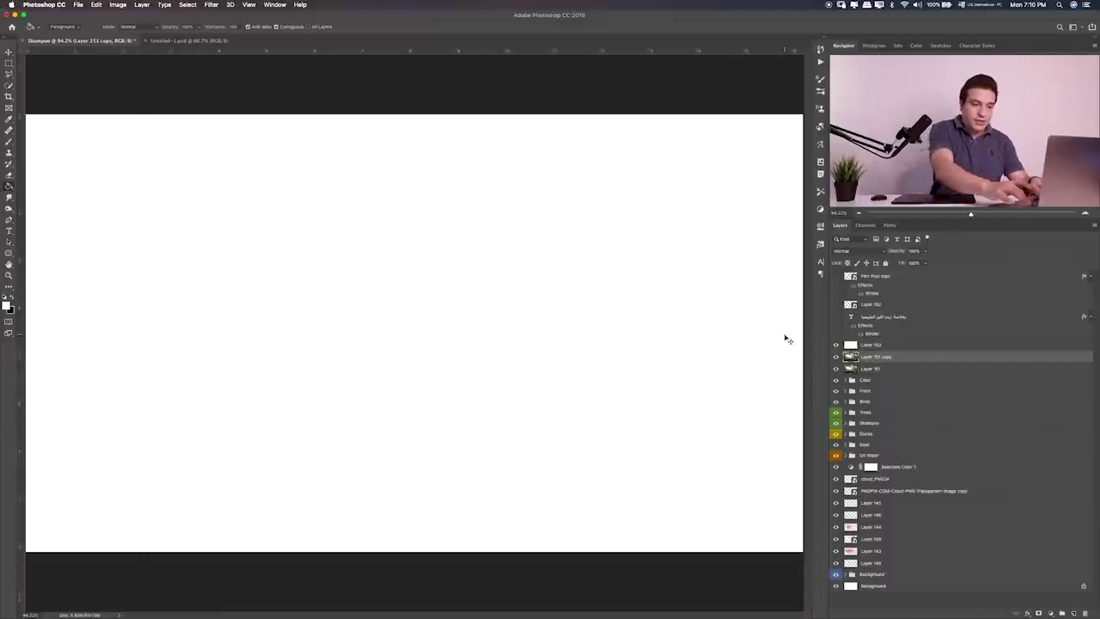
key(ctrl+j)
key(ctrl+bracketright)
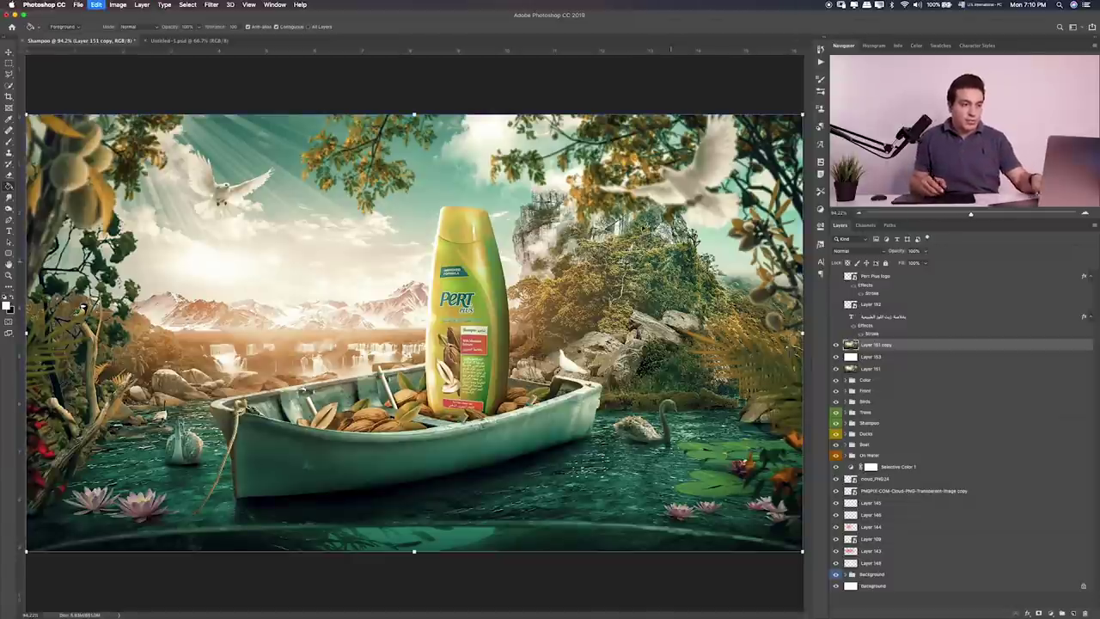
key(ctrl+t)
drag(803, 115, 785, 125)
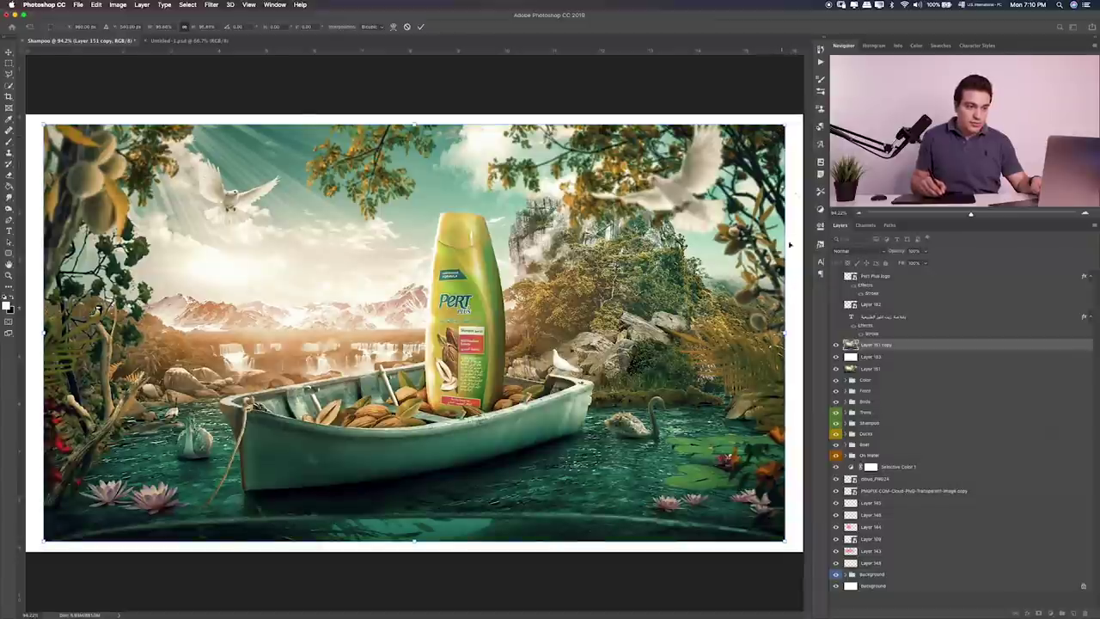
drag(784, 126, 772, 149)
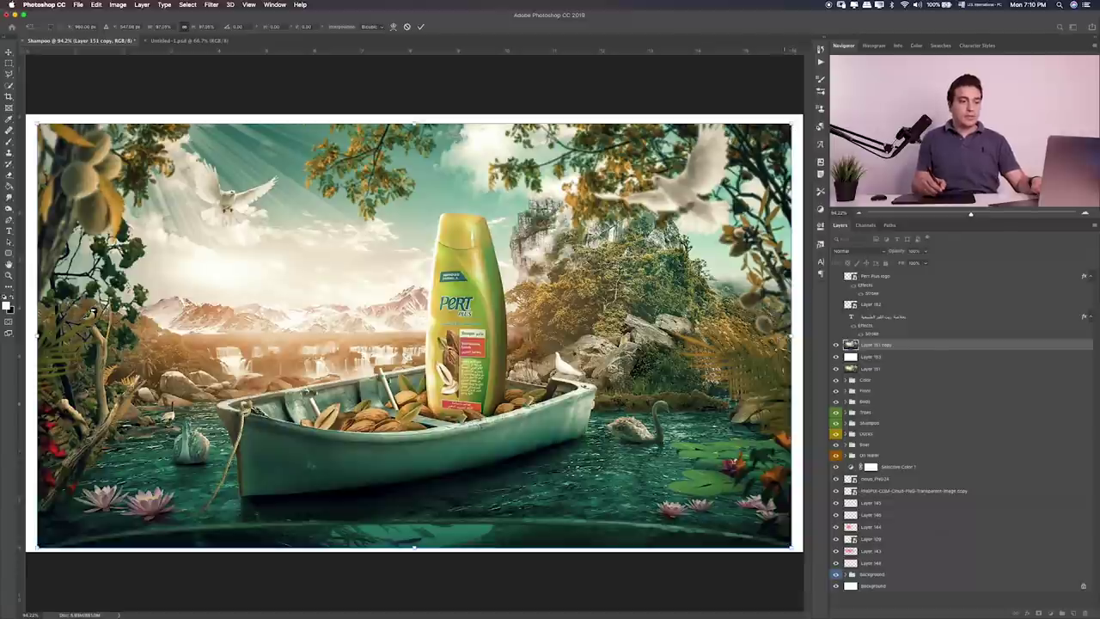
key(Return)
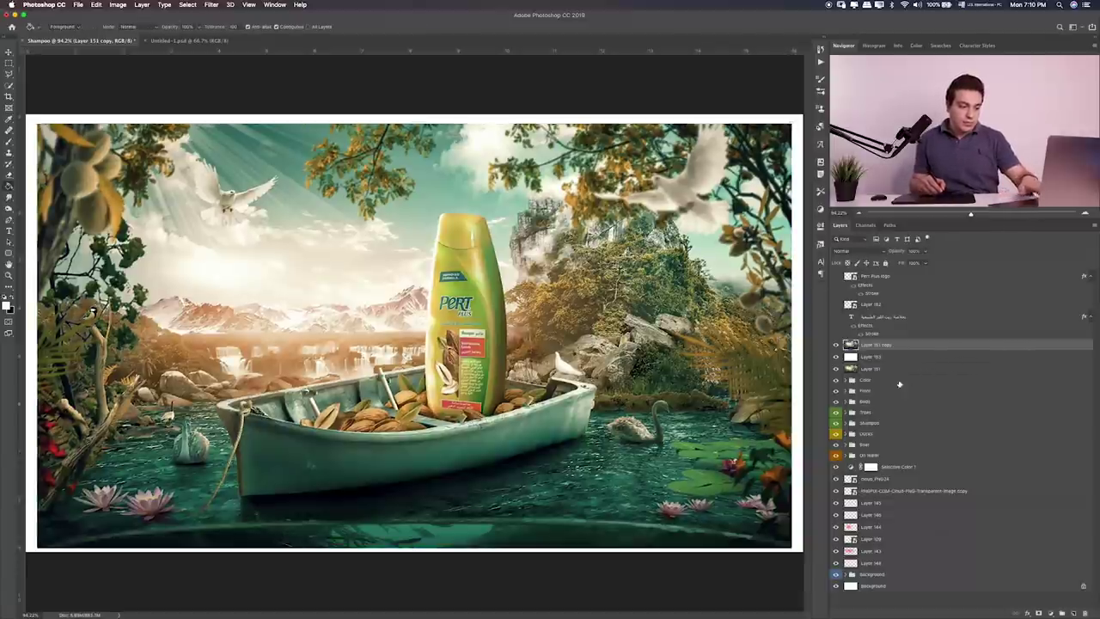
Step: Select a strip along the image bottom and brush it white on a new layer
key(m)
drag(803, 521, 74, 585)
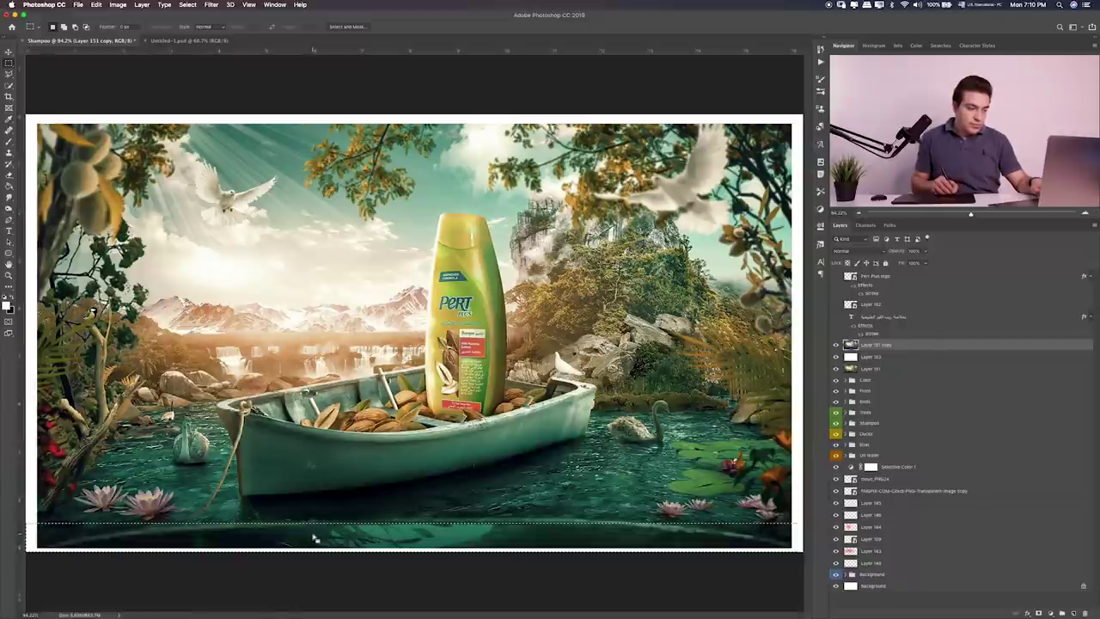
drag(315, 538, 307, 555)
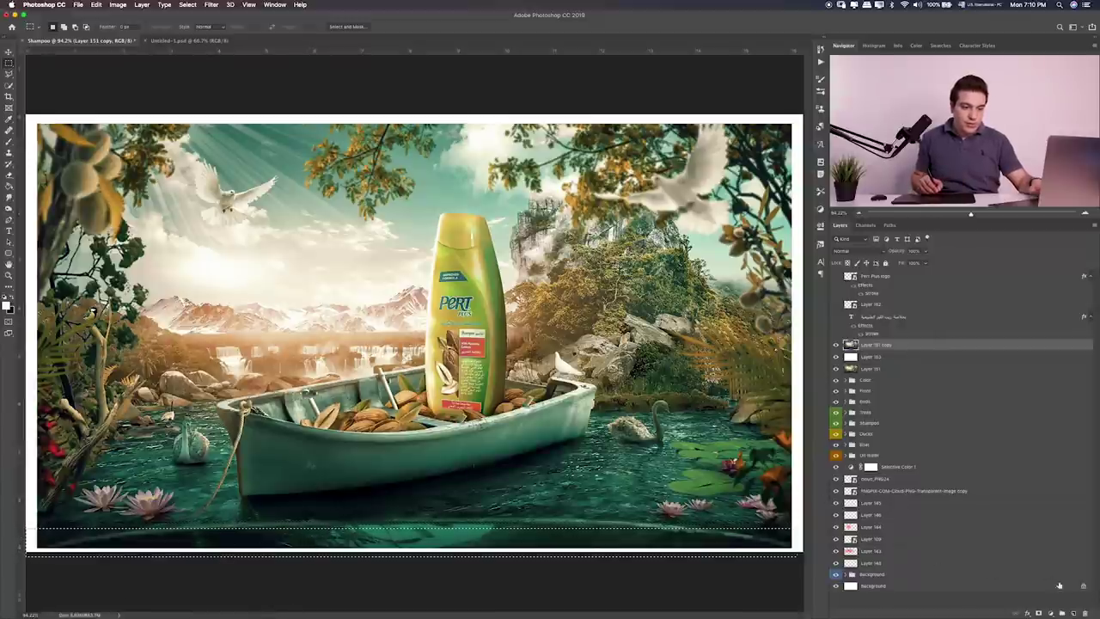
click(1073, 613)
key(b)
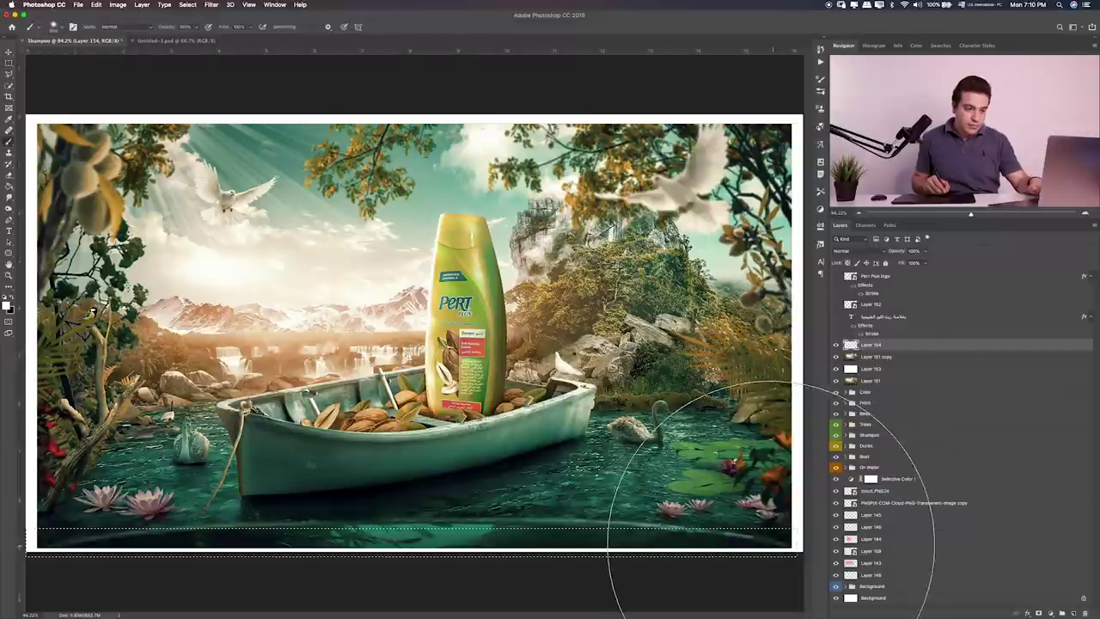
drag(319, 550, 737, 550)
drag(414, 563, 103, 559)
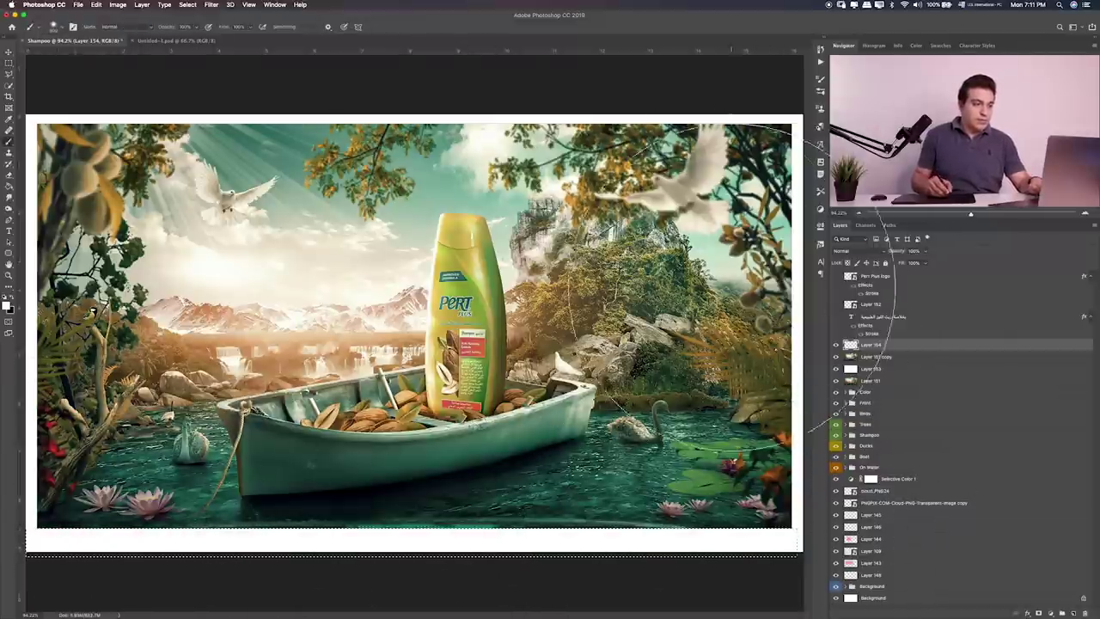
Step: Deselect and show the logo, bottle and Arabic tagline layers again
click(9, 62)
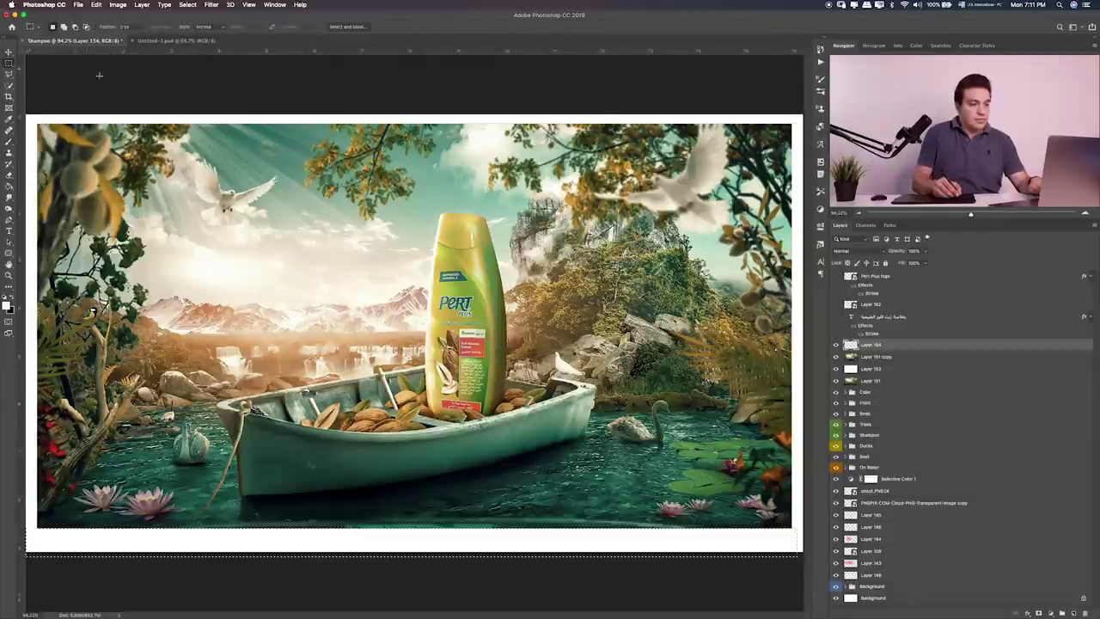
key(ctrl+d)
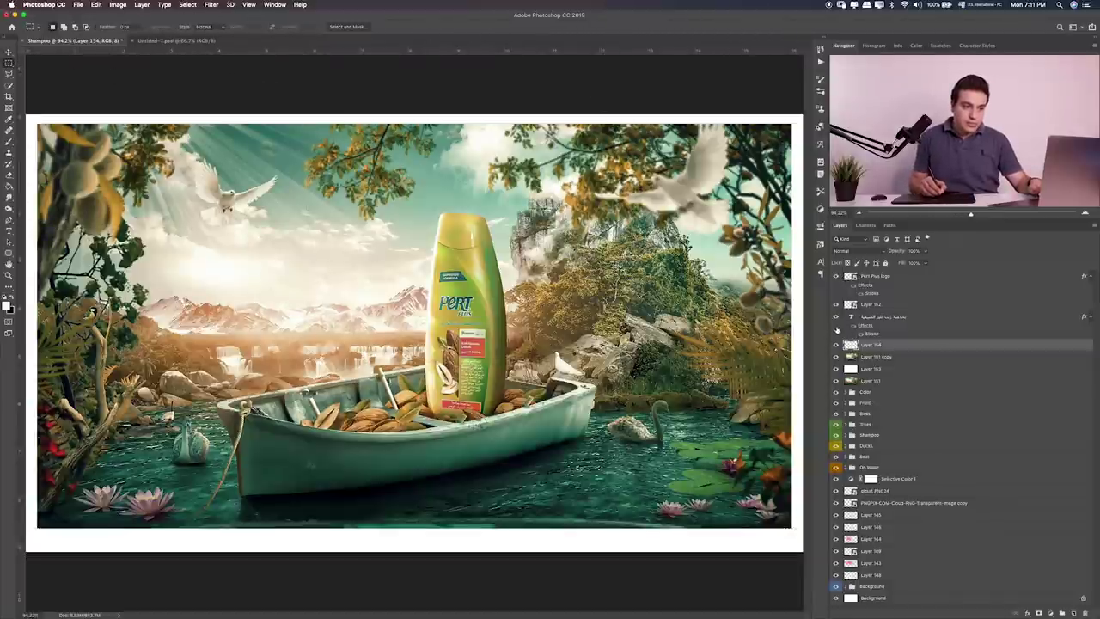
click(836, 316)
click(853, 317)
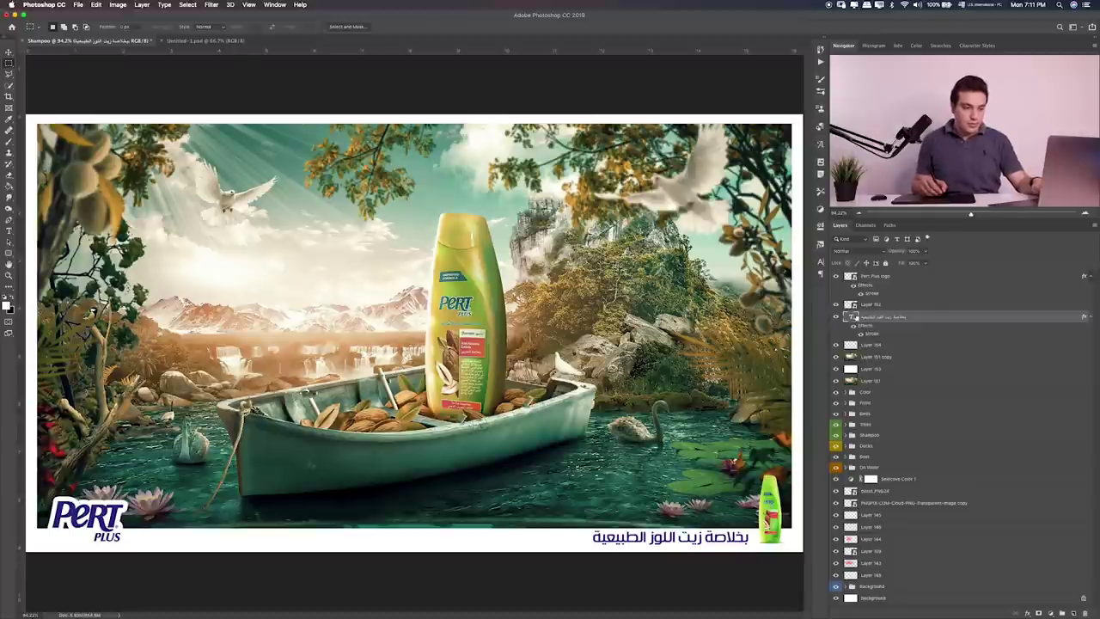